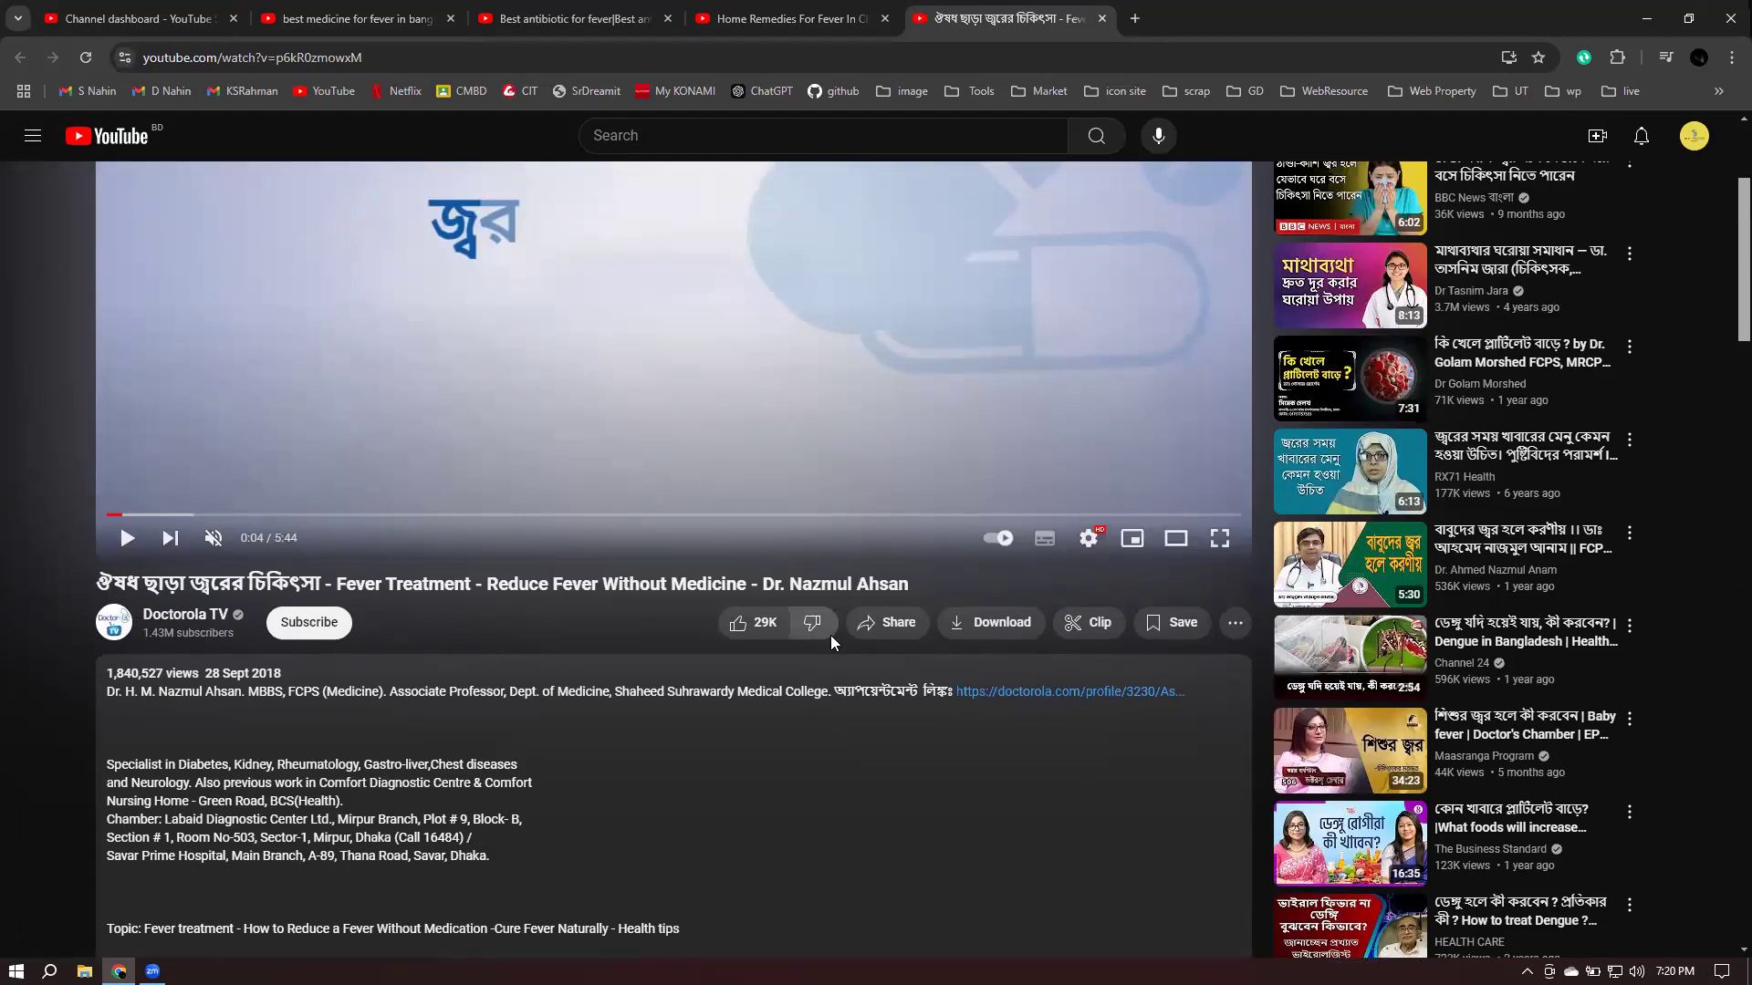
- Look over the antibiotic-for-fever video and fever medicine search results, then return to the upload details
{"action": "scroll", "coordinate": [830, 635], "scroll_direction": "down", "scroll_amount": 2}
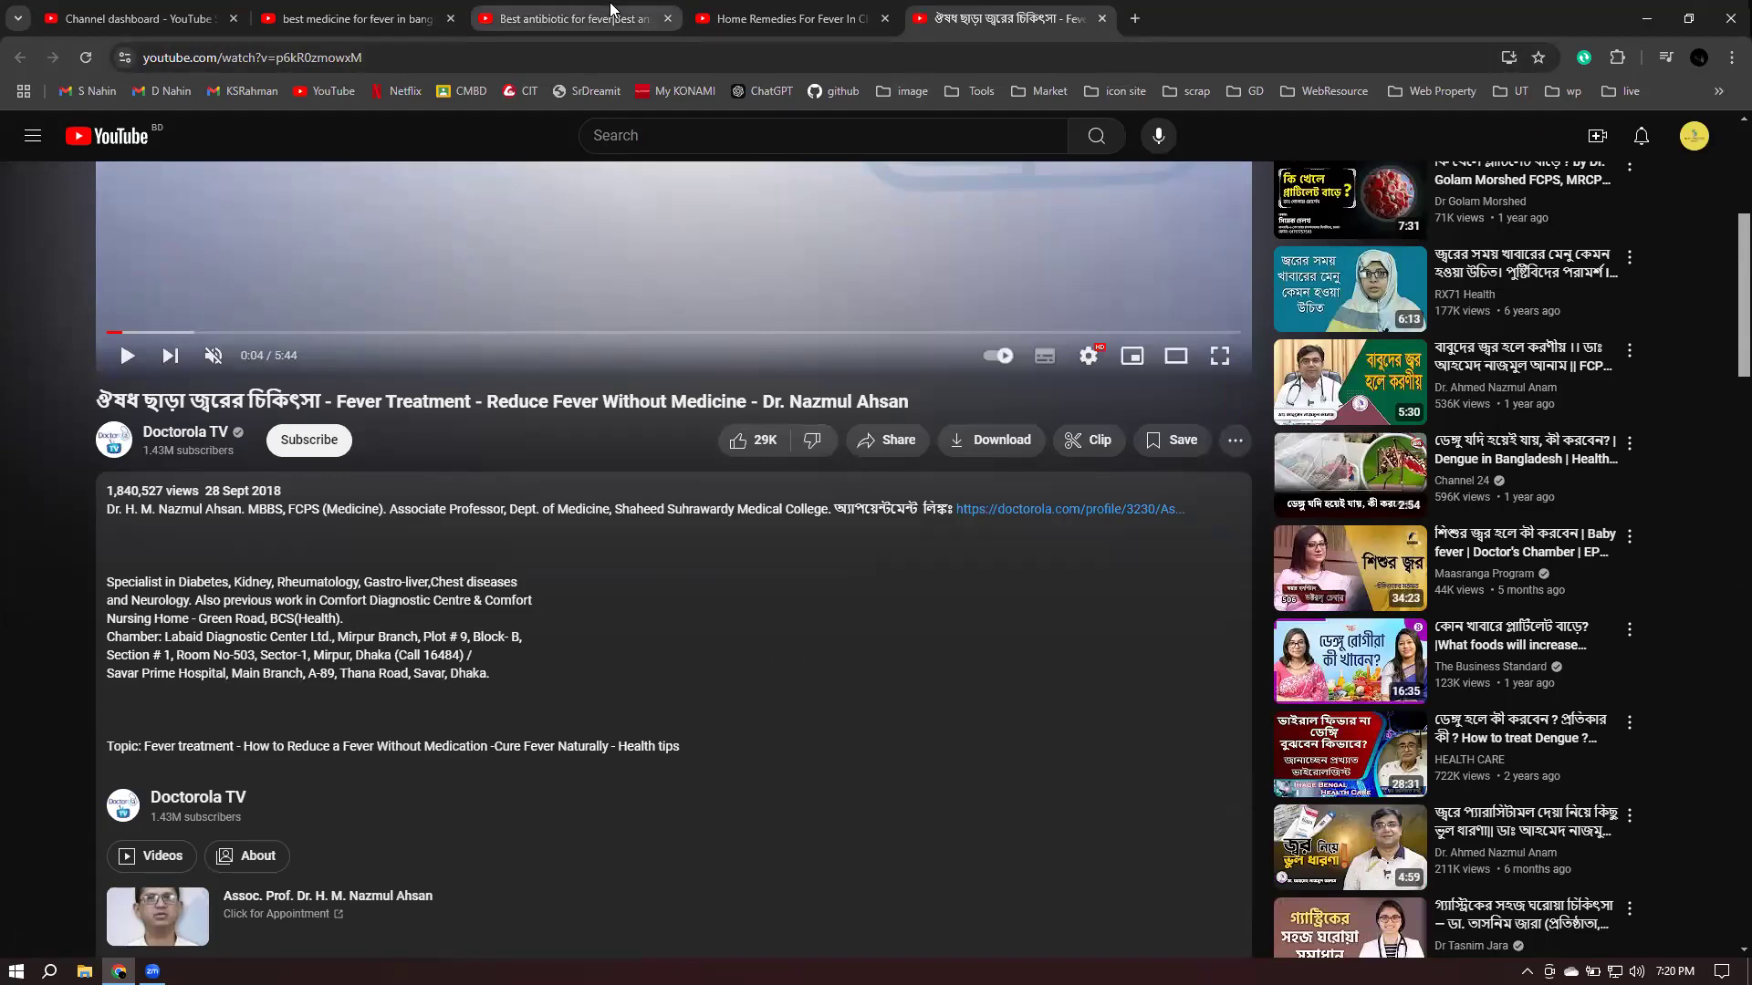
{"action": "left_click", "coordinate": [575, 18]}
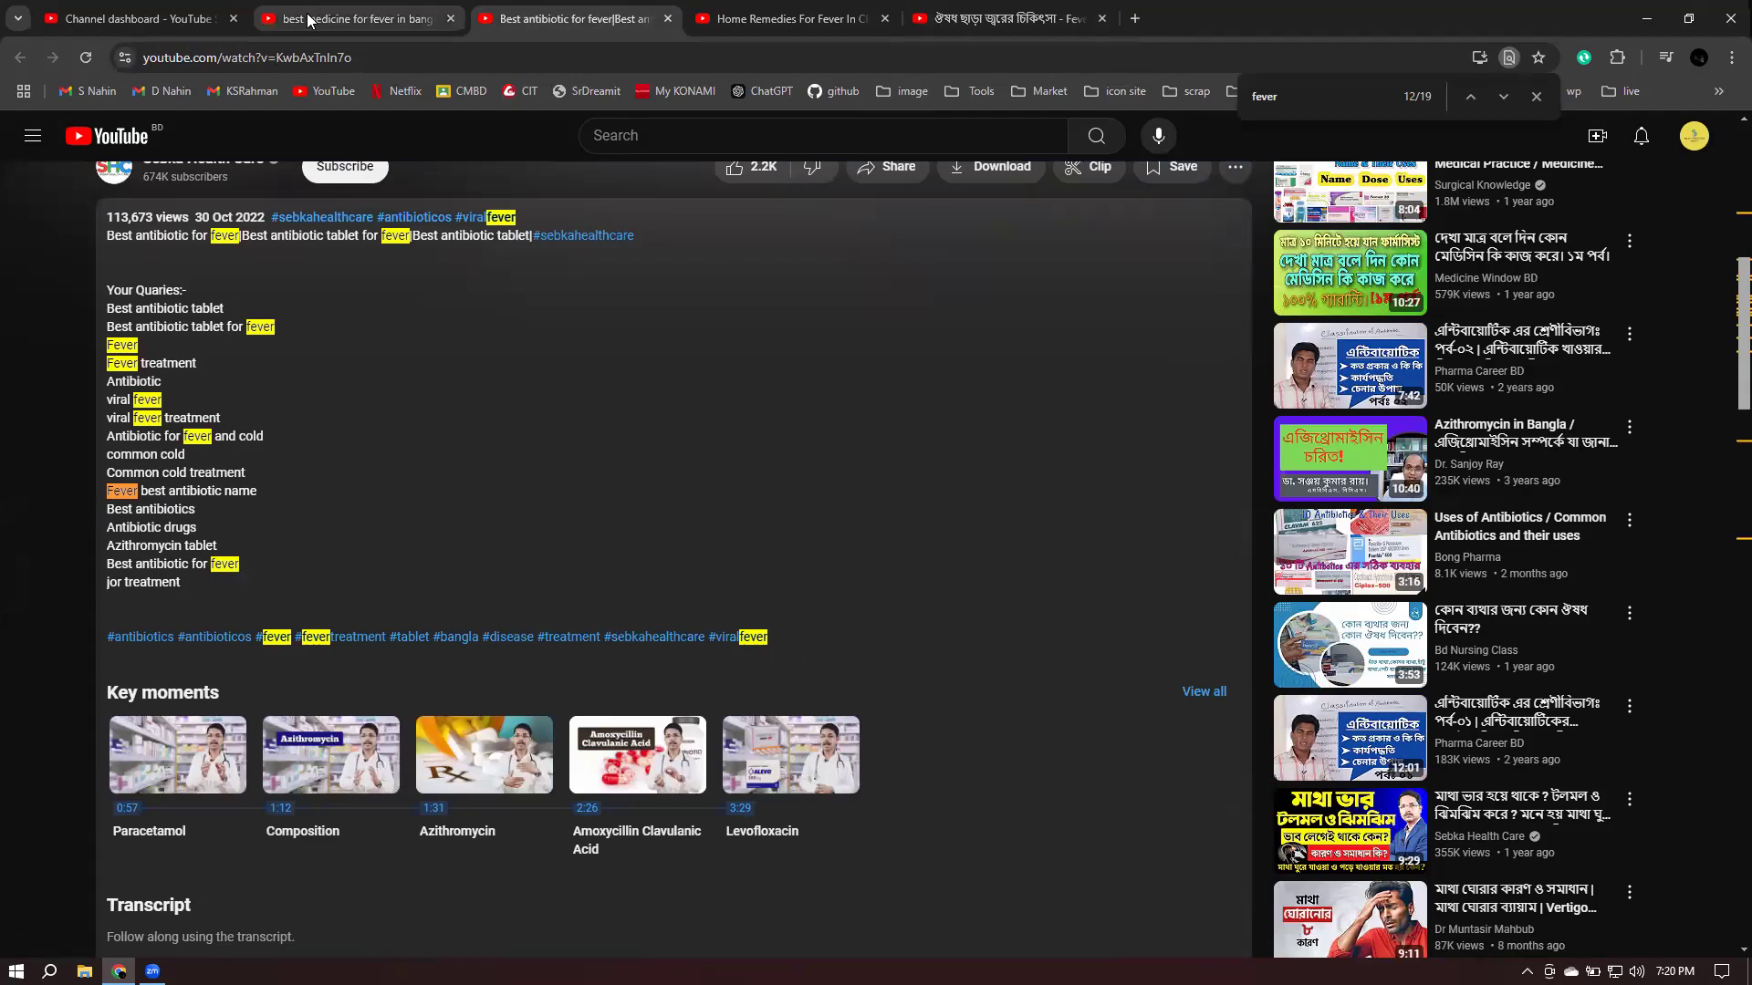
{"action": "left_click", "coordinate": [360, 18]}
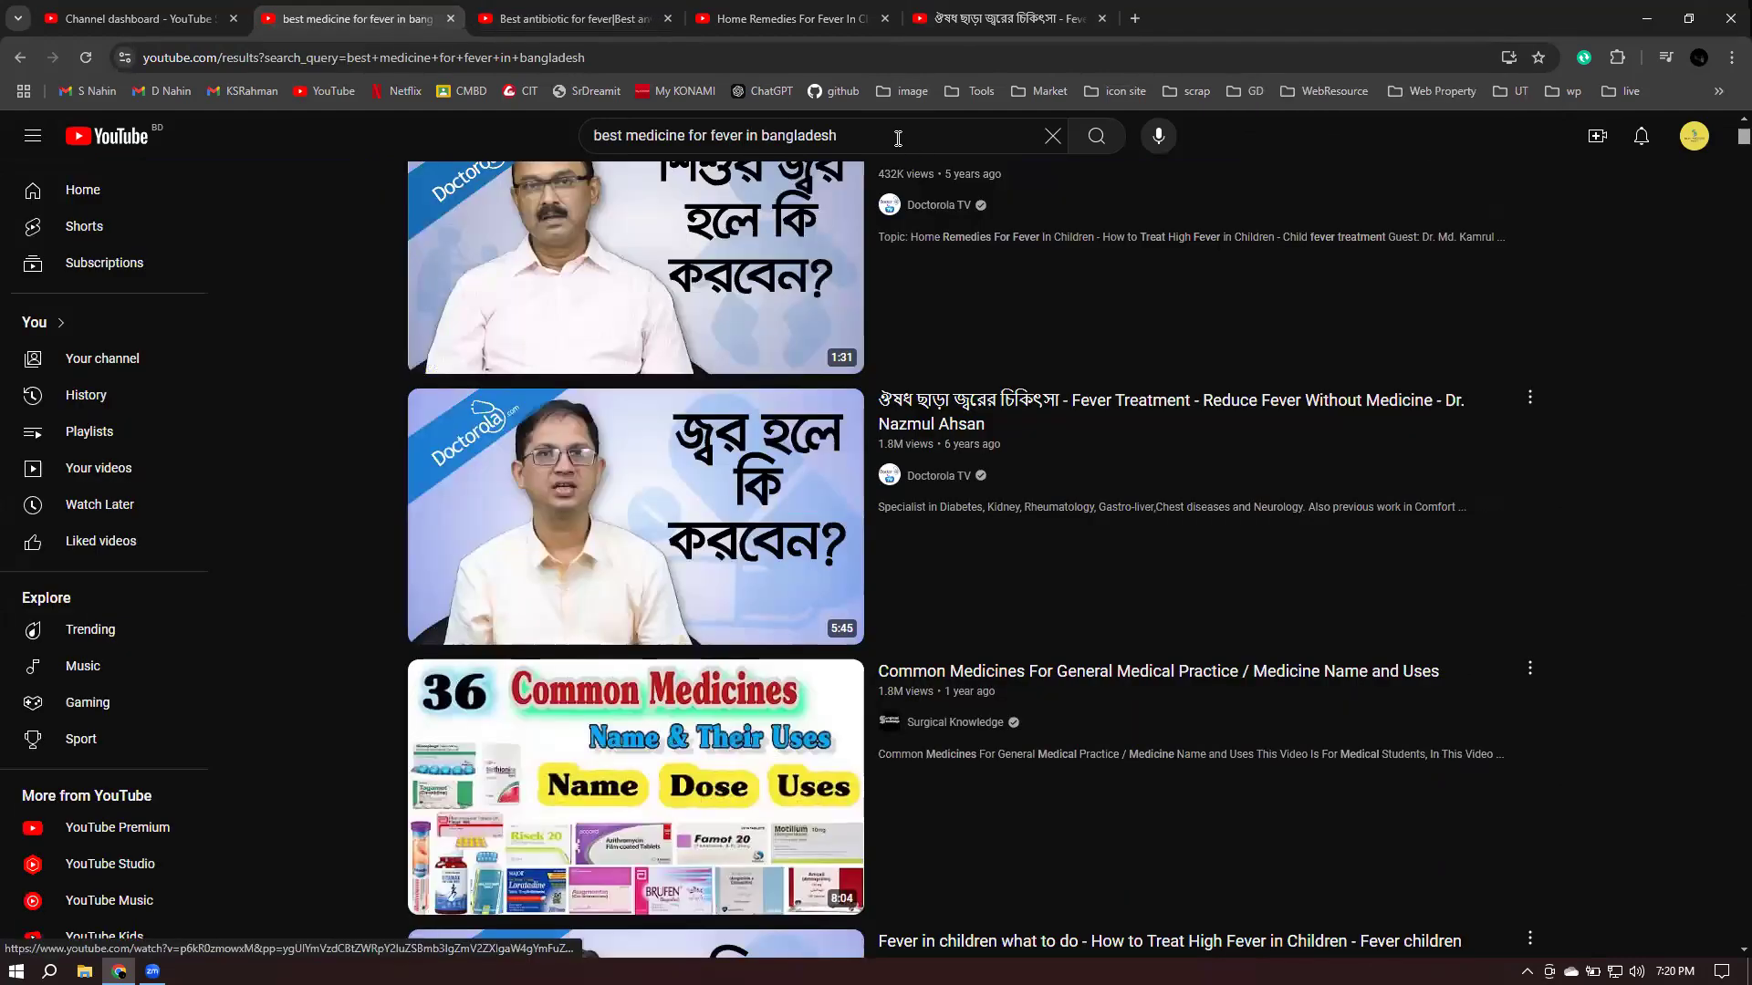
{"action": "left_click", "coordinate": [898, 137]}
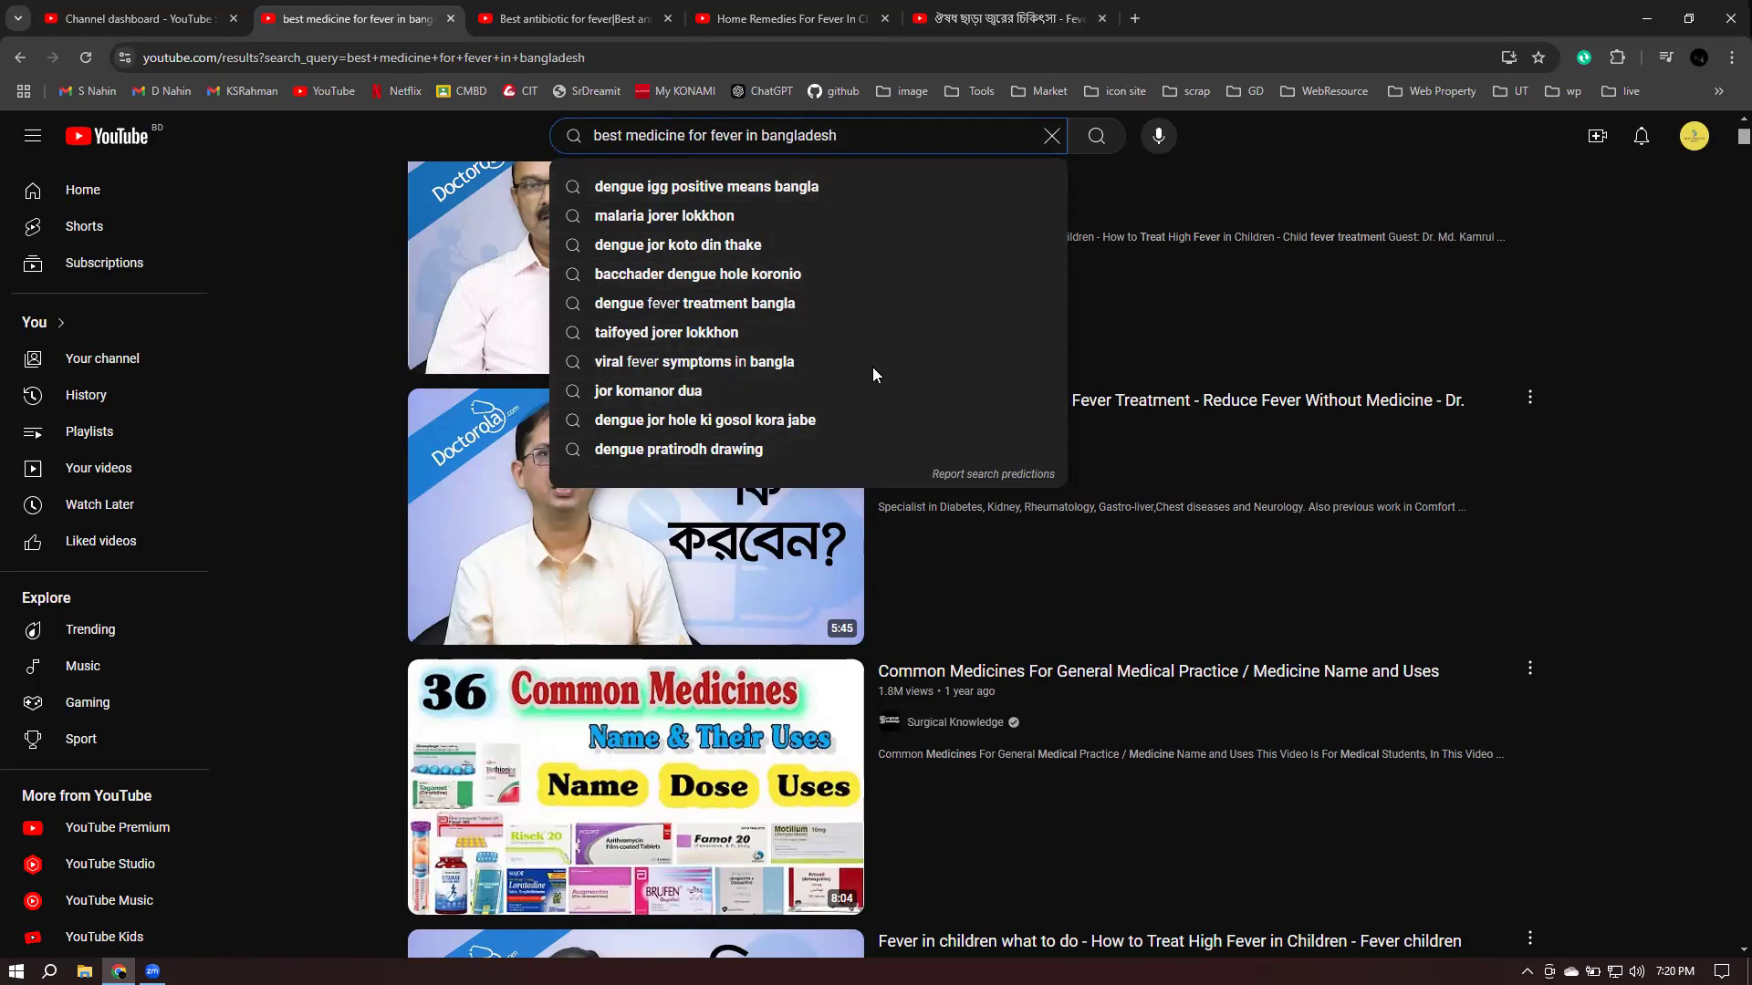
{"action": "left_click", "coordinate": [1303, 135]}
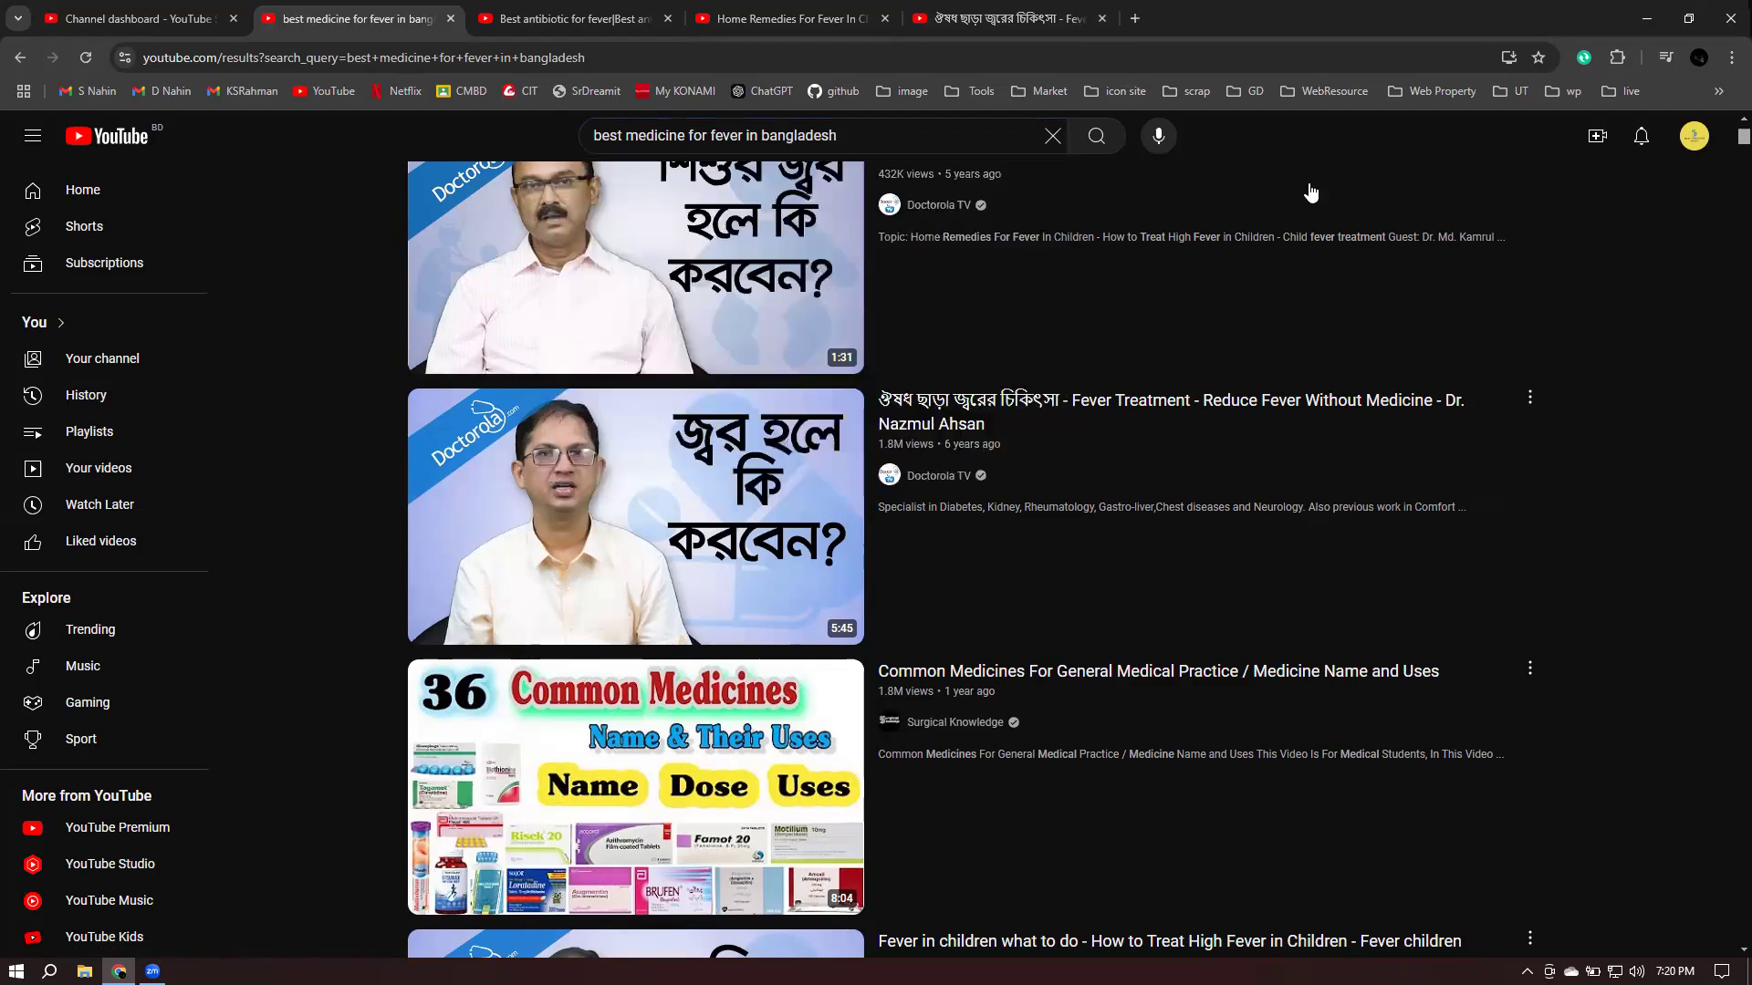
{"action": "left_click", "coordinate": [103, 21]}
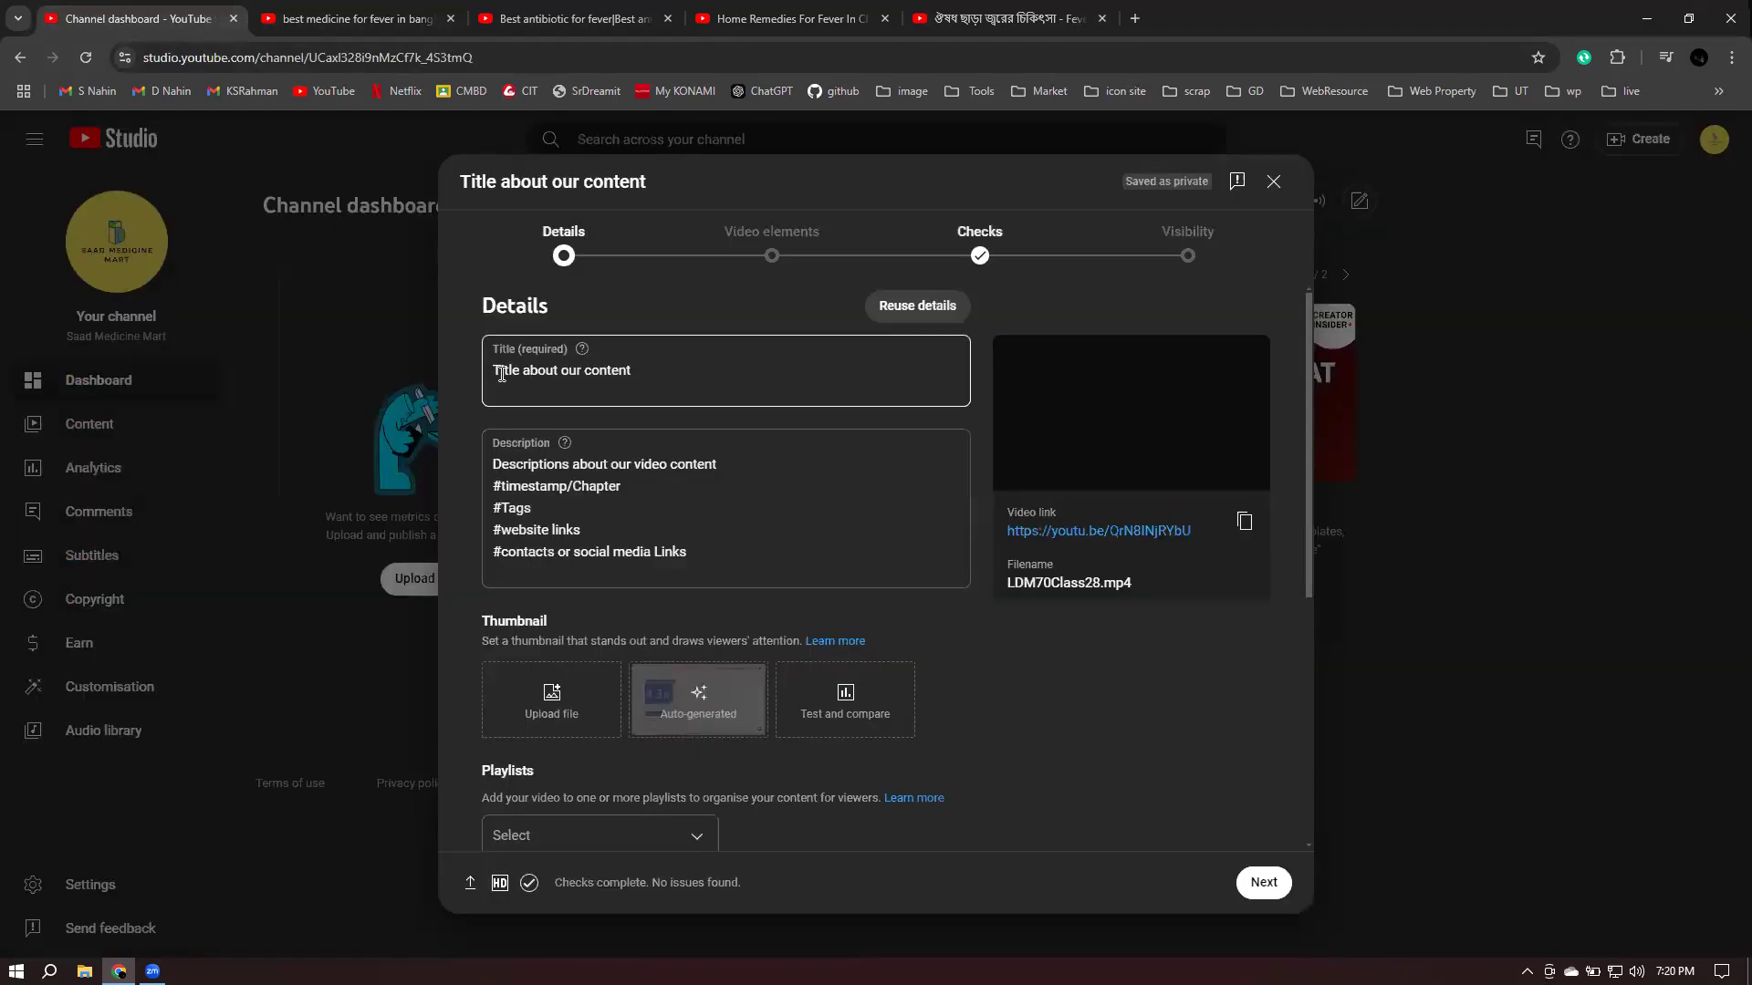
- Title the upload 'Best Antibiotic Medicine for Fiverr | Fiverr tablet |' and select the description's first line
{"action": "triple_click", "coordinate": [708, 374]}
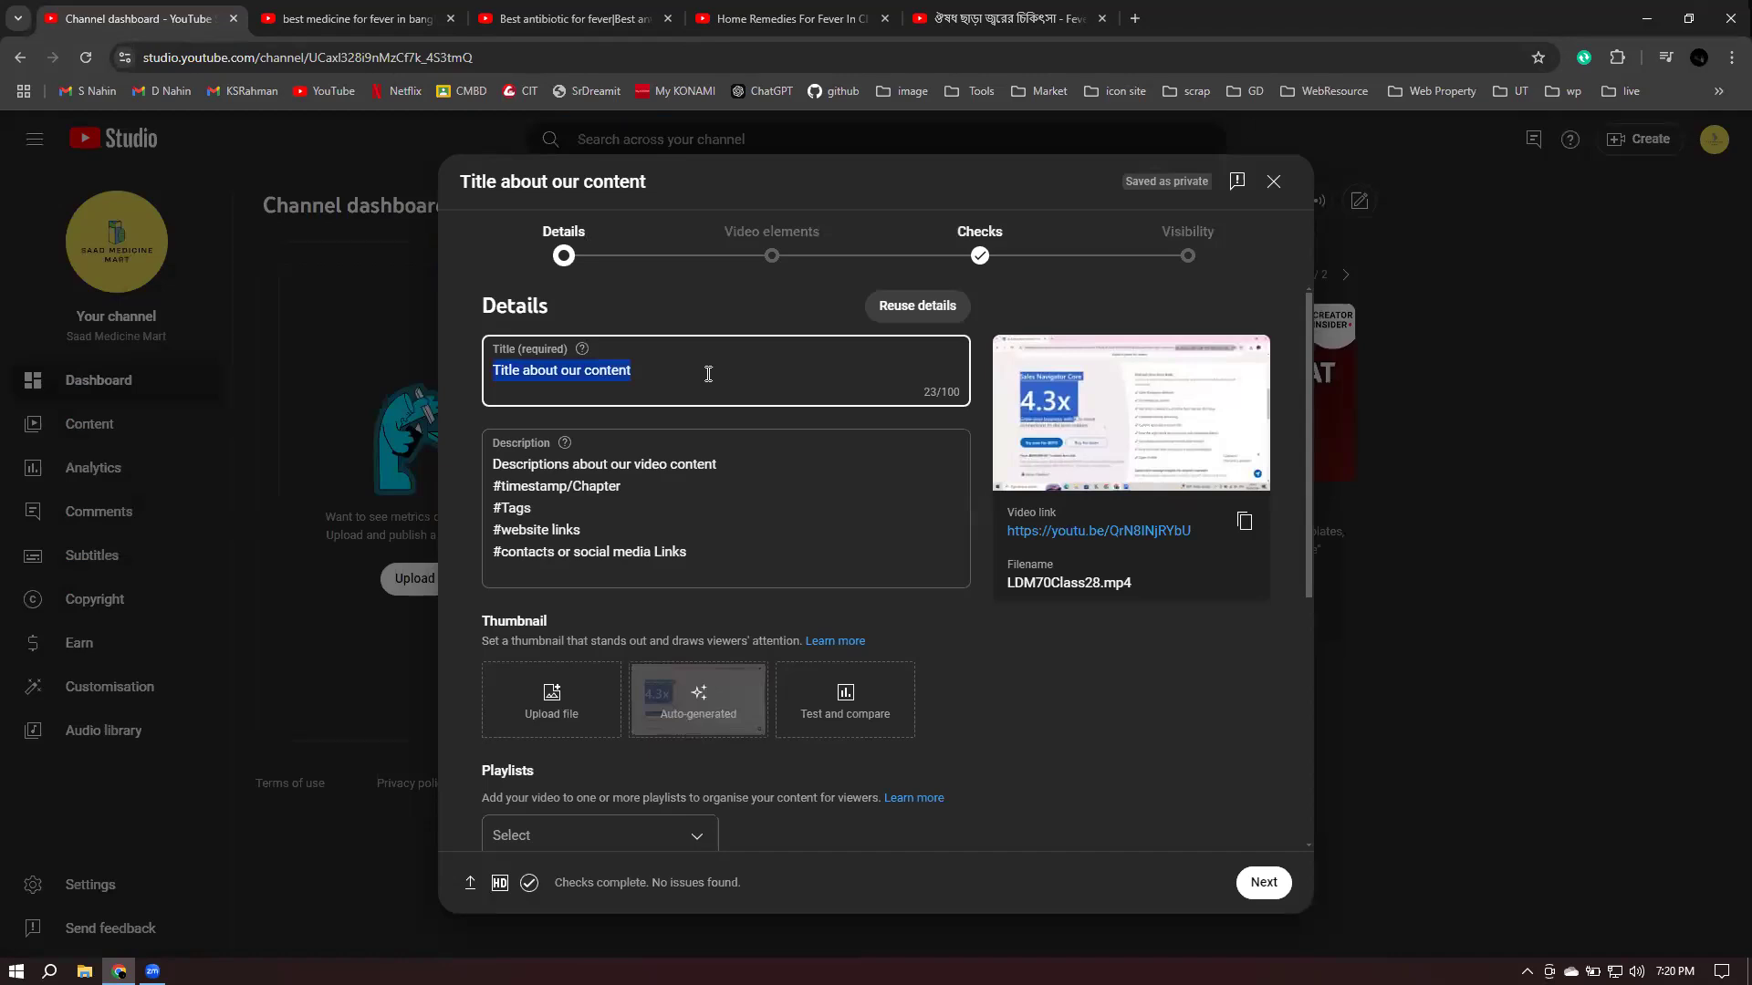
{"action": "type", "text": "Best"}
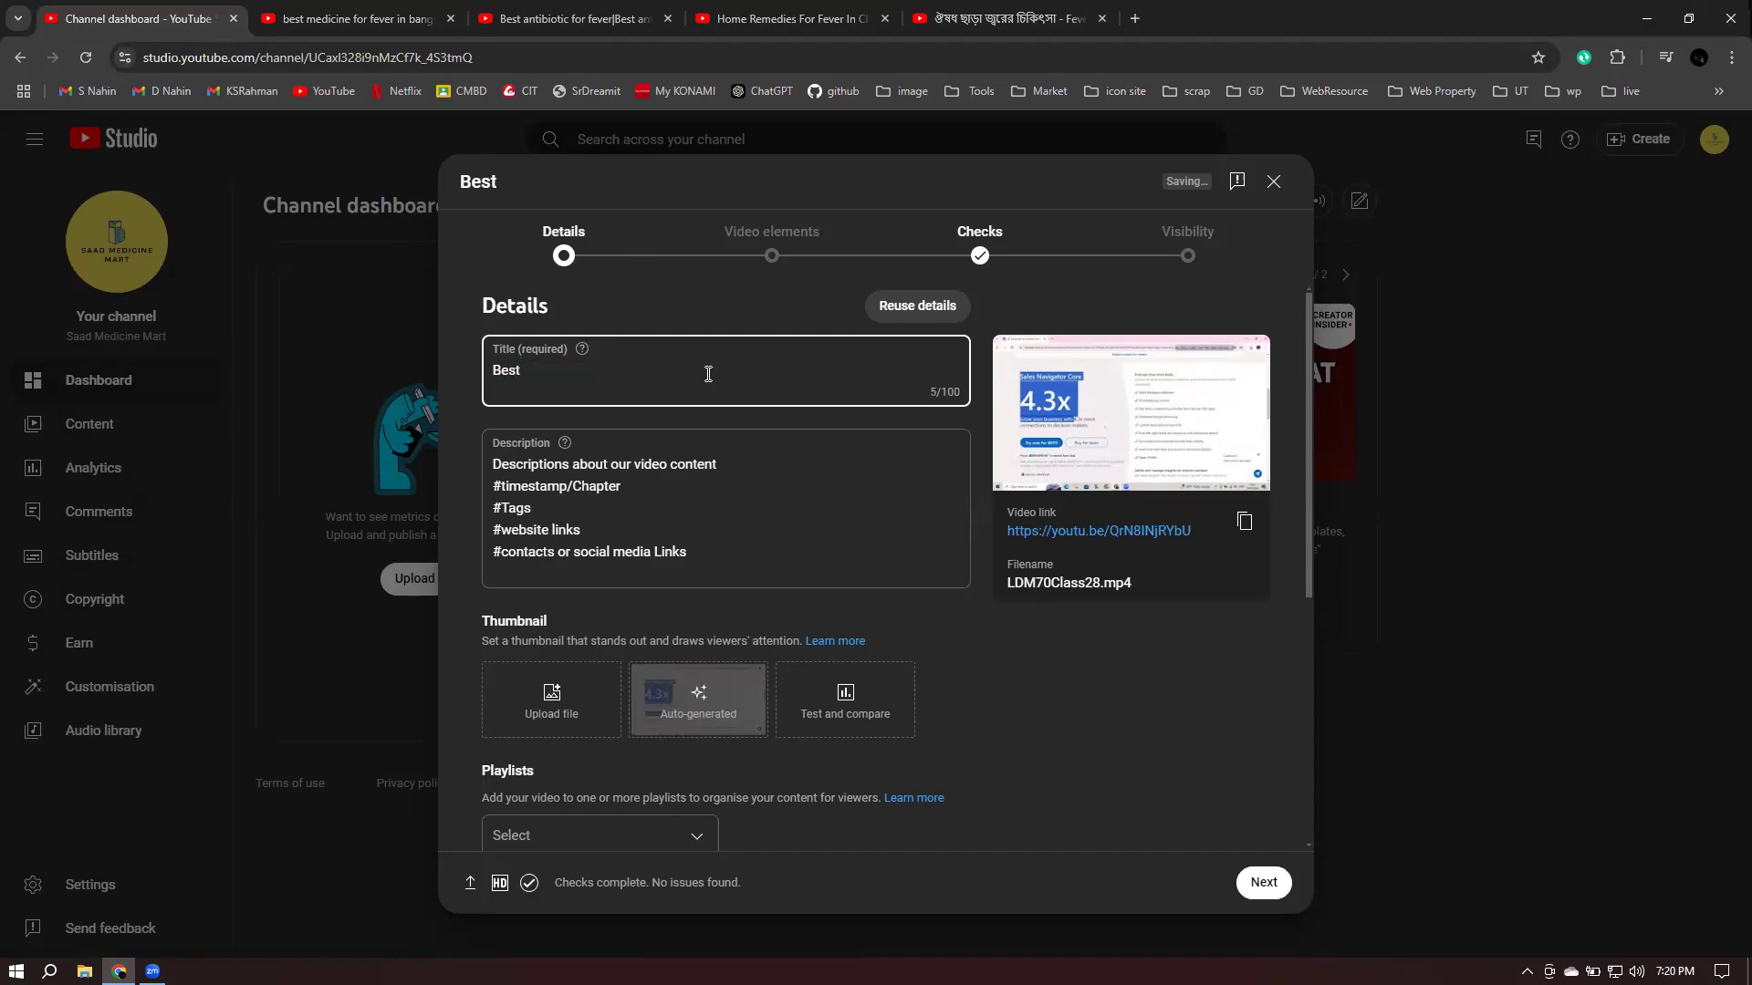
{"action": "type", "text": " AntibioticMedici"}
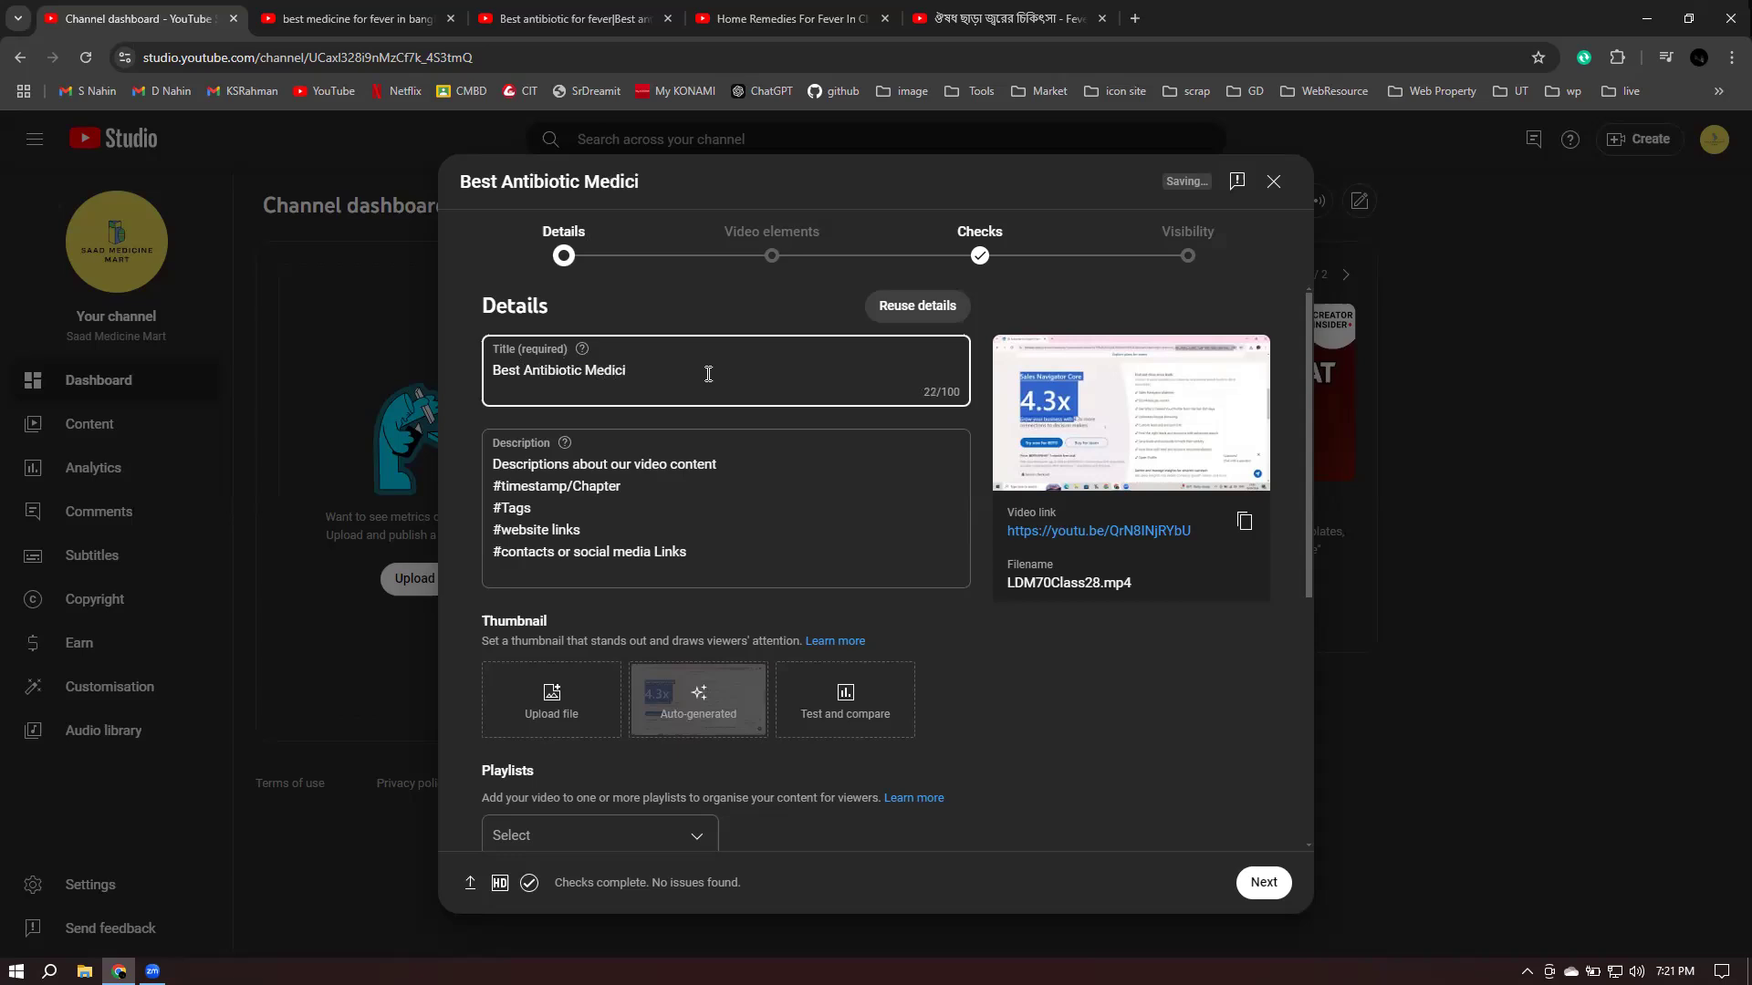
{"action": "type", "text": "ne for Fiverr |"}
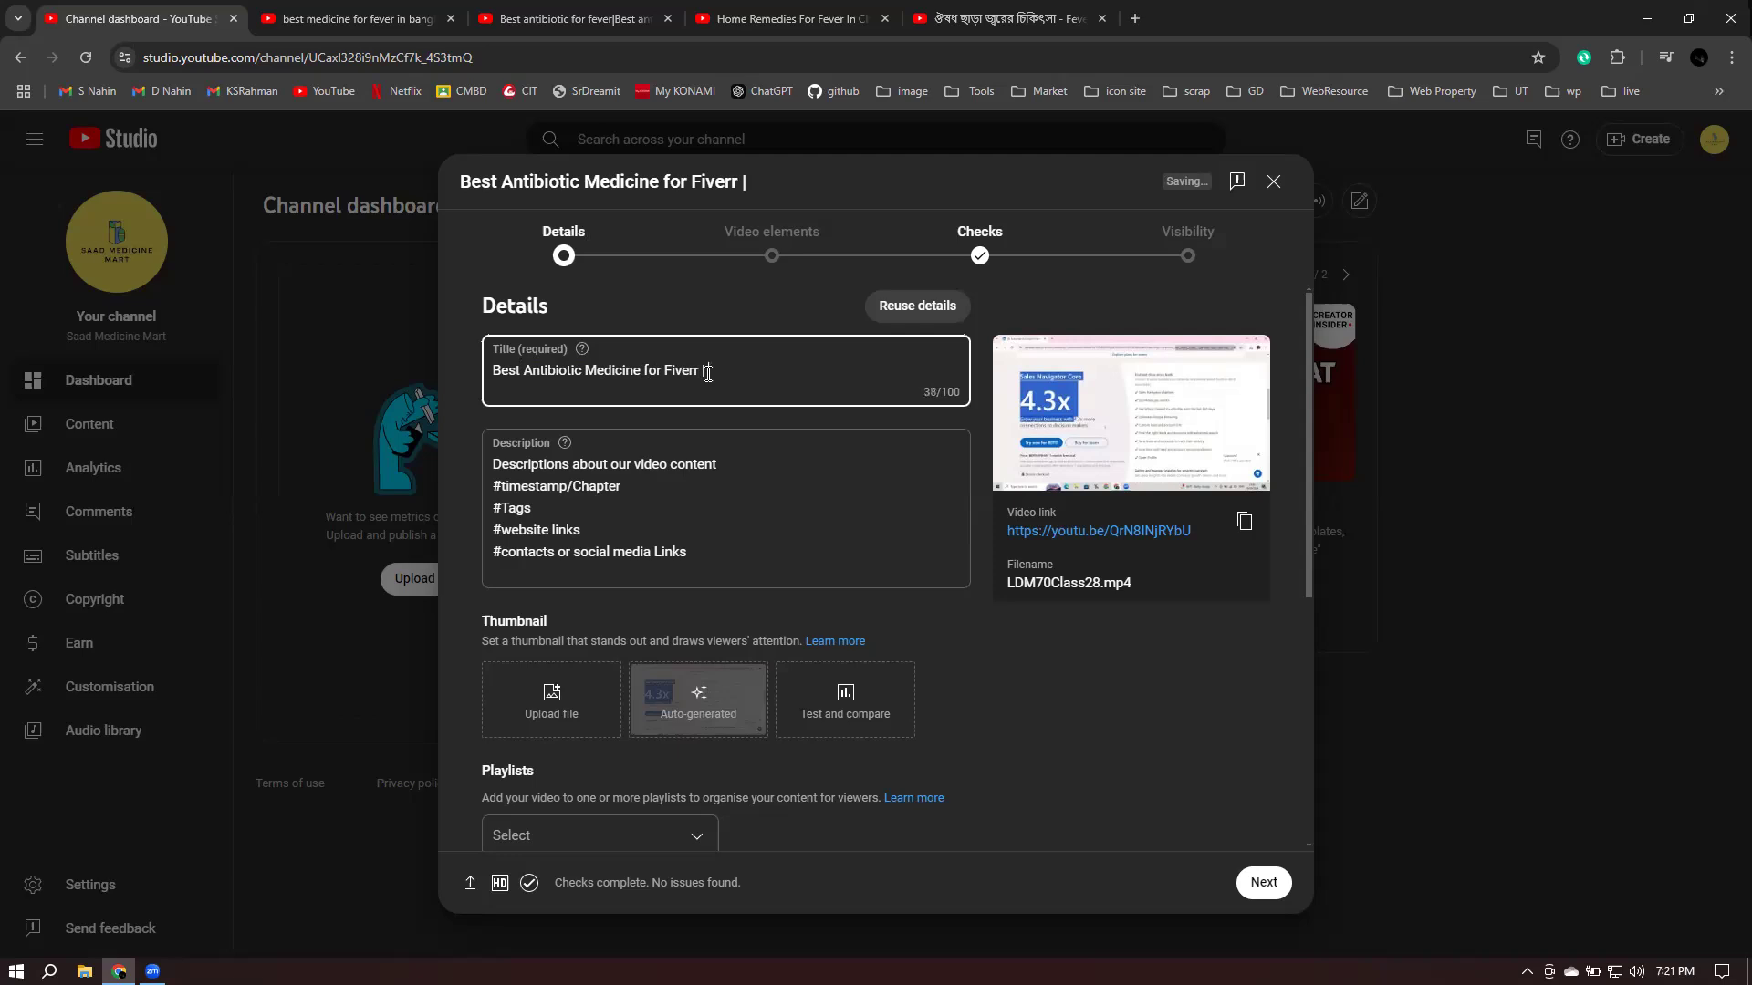
{"action": "type", "text": " Fiverr tablet"}
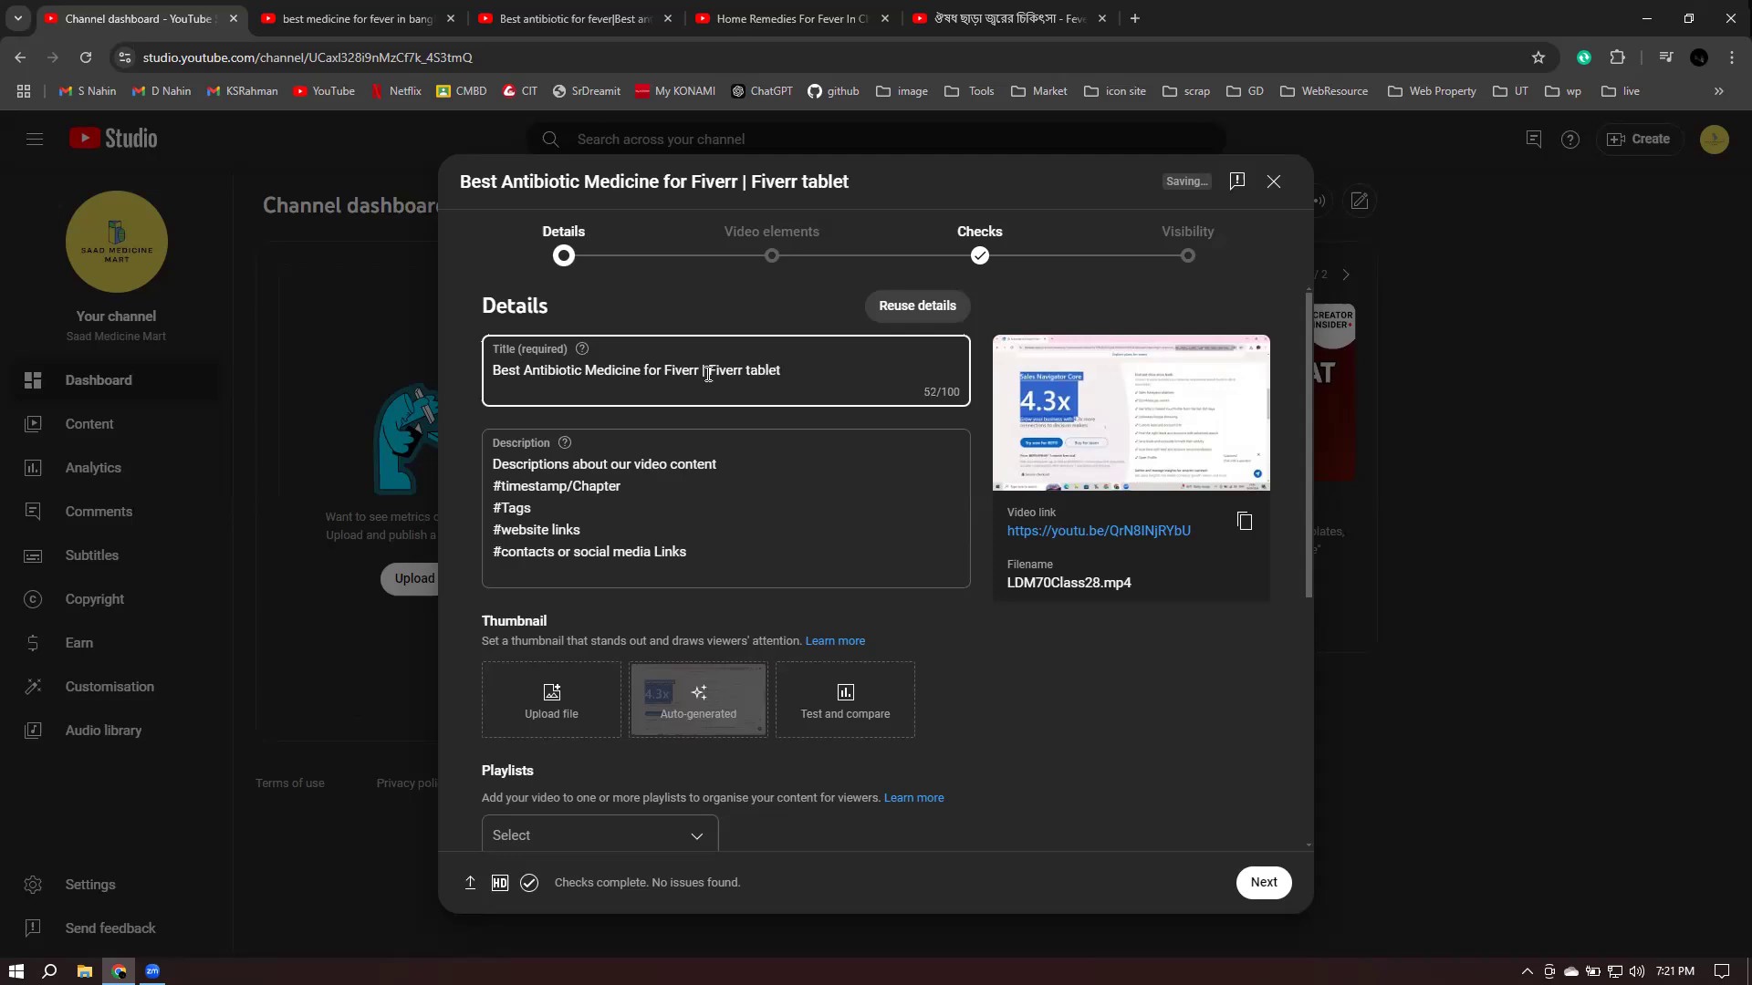
{"action": "type", "text": "|"}
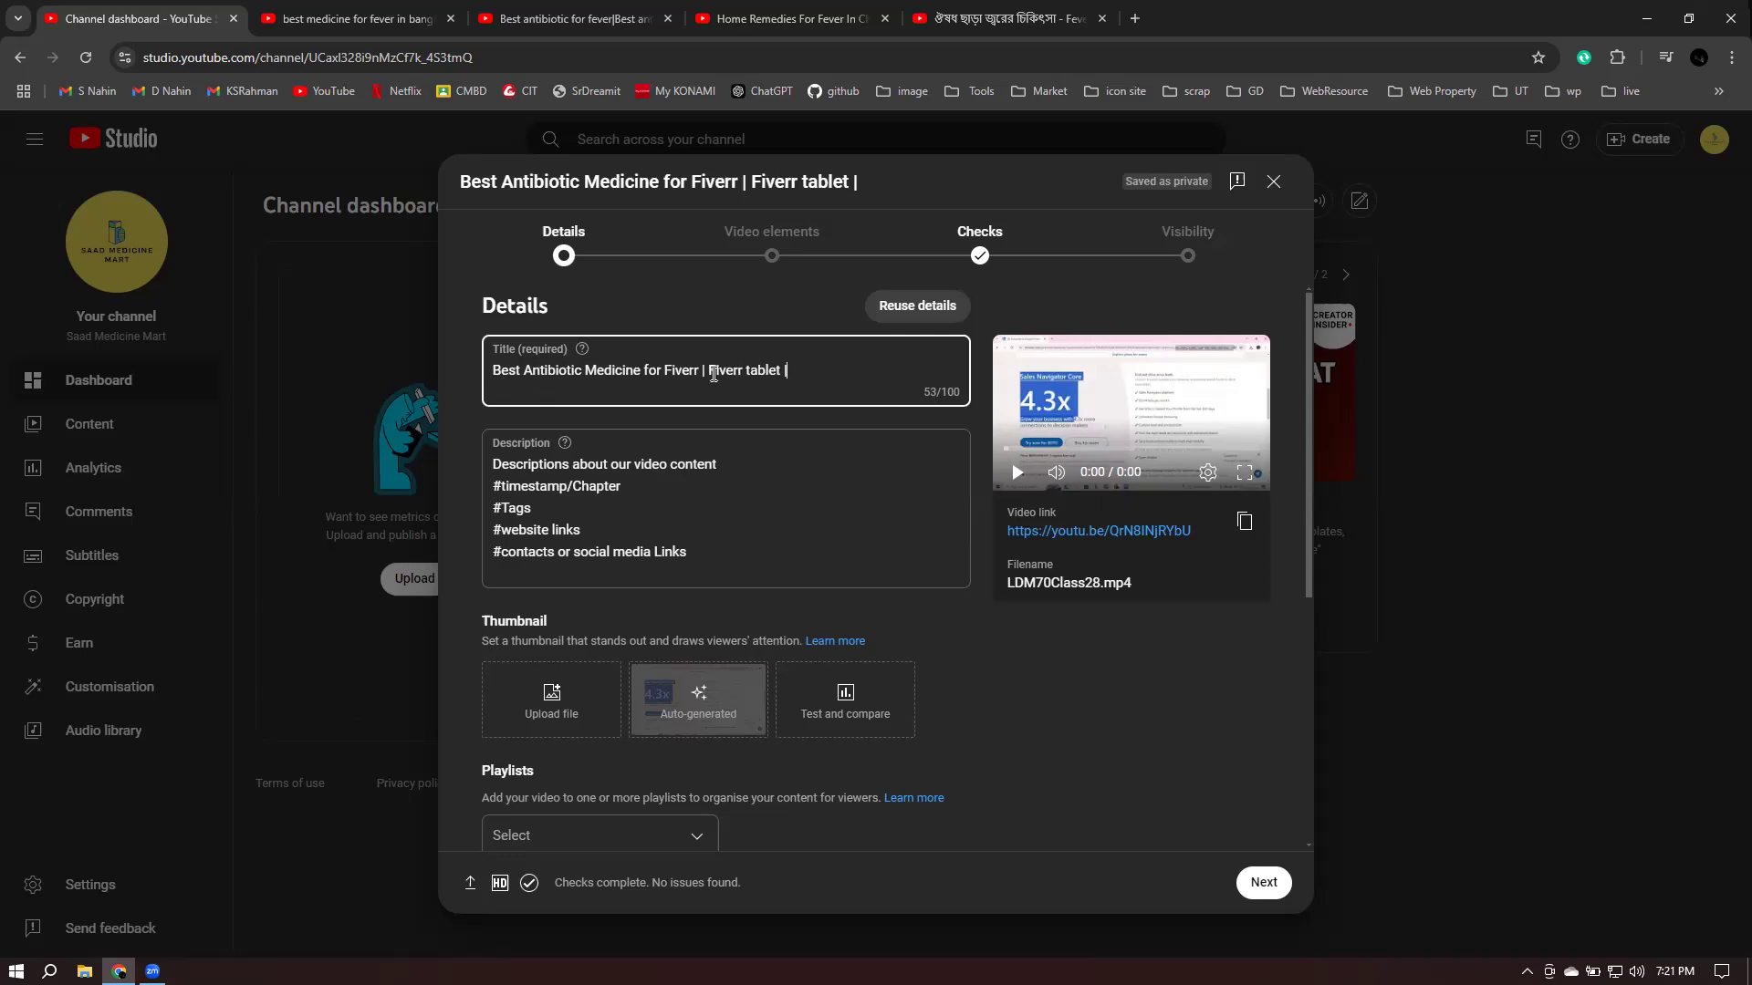
{"action": "left_click", "coordinate": [691, 449]}
{"action": "left_click", "coordinate": [728, 463], "text": "shift"}
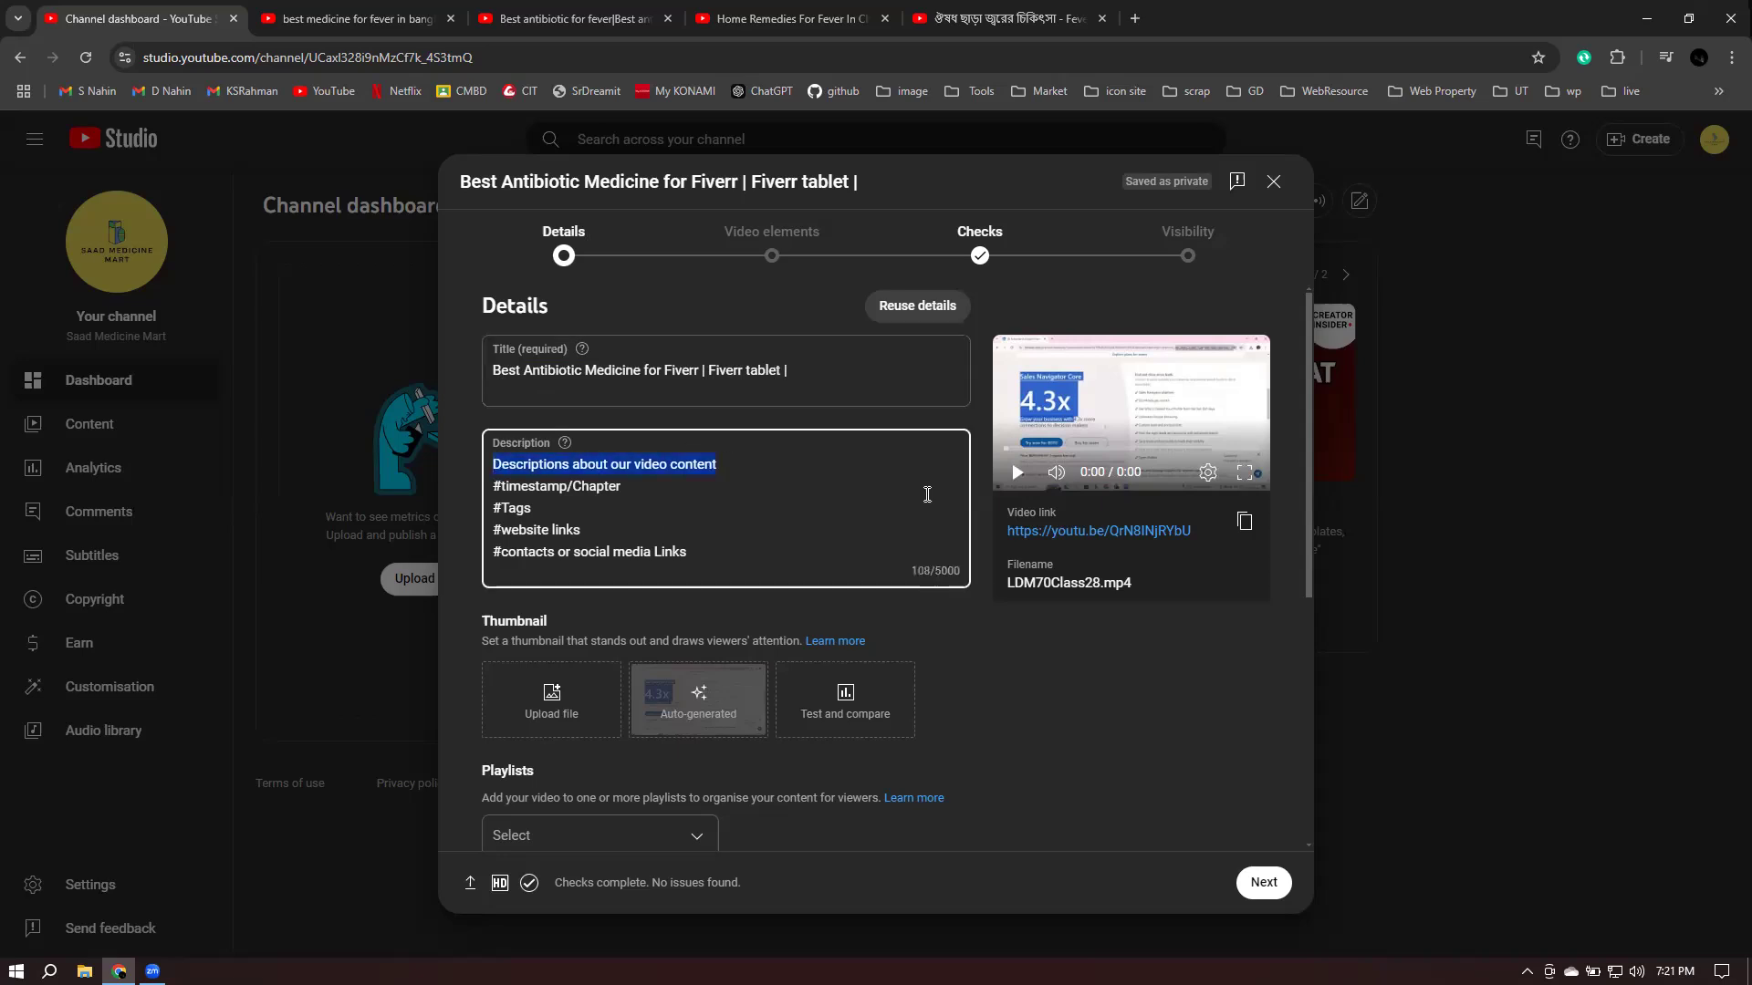
- Copy the antibiotic video's 'Your Quaries' keyword list and paste it over the description's first line
{"action": "left_click", "coordinate": [584, 11]}
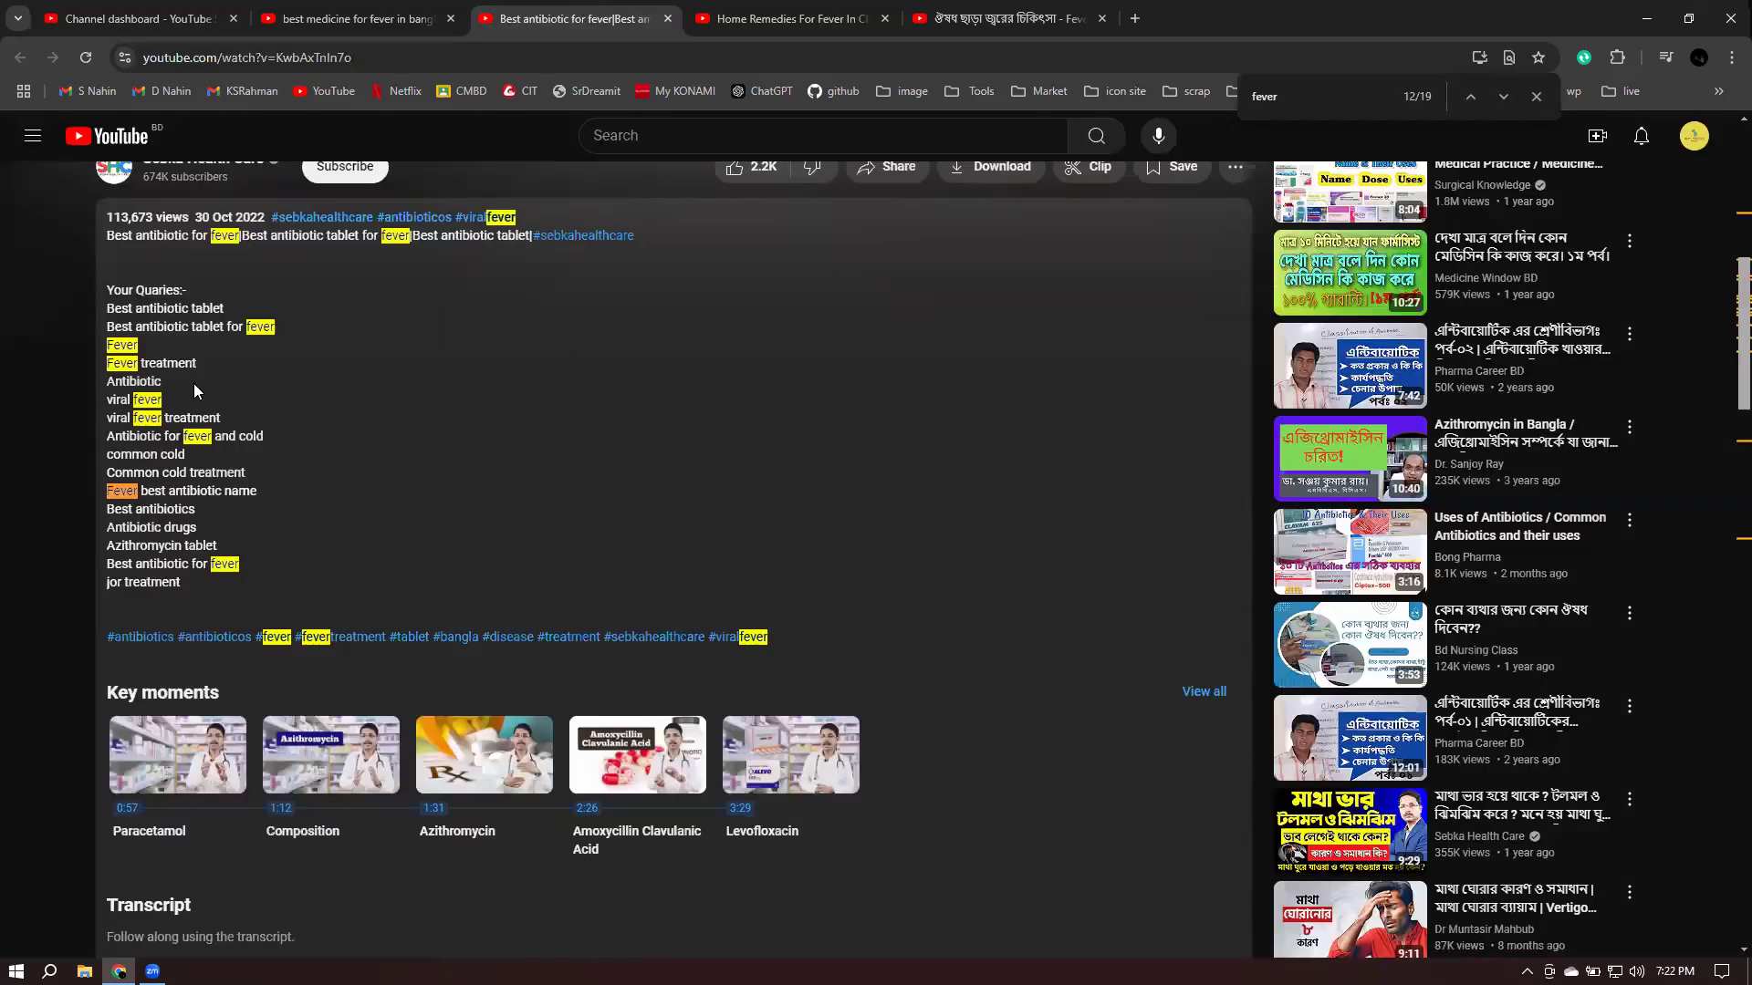
{"action": "left_click_drag", "start_coordinate": [106, 289], "coordinate": [247, 590]}
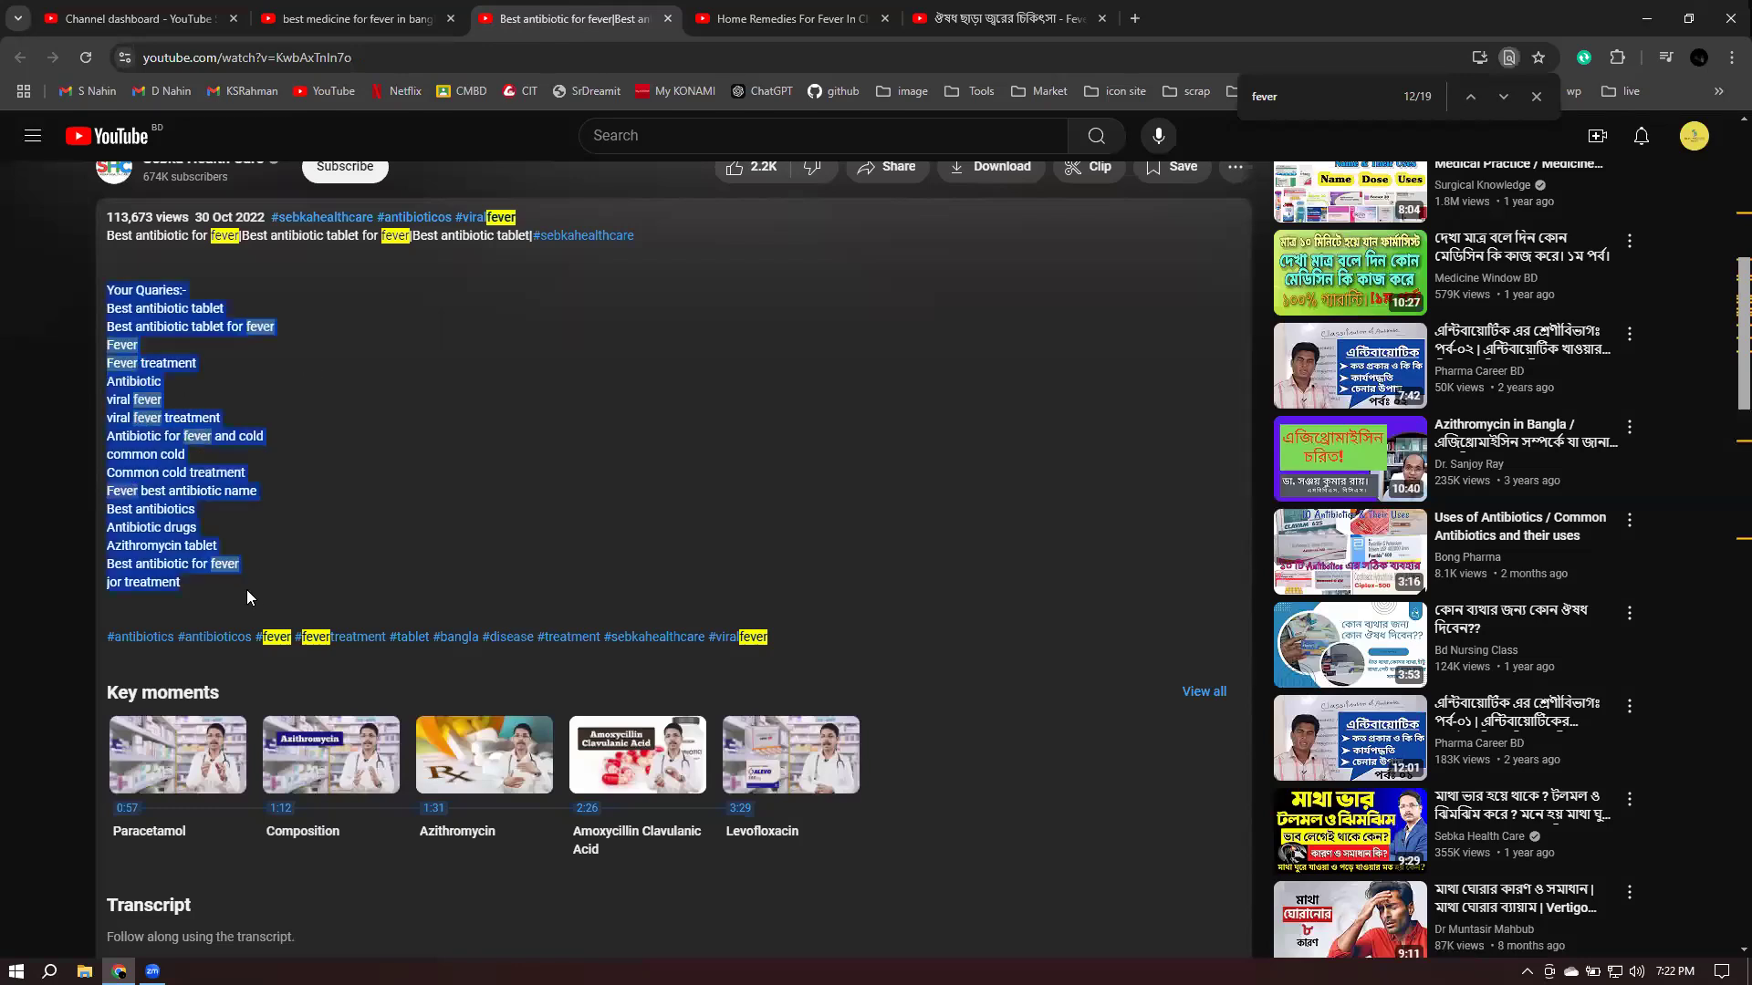
{"action": "right_click", "coordinate": [143, 559]}
{"action": "left_click", "coordinate": [200, 574]}
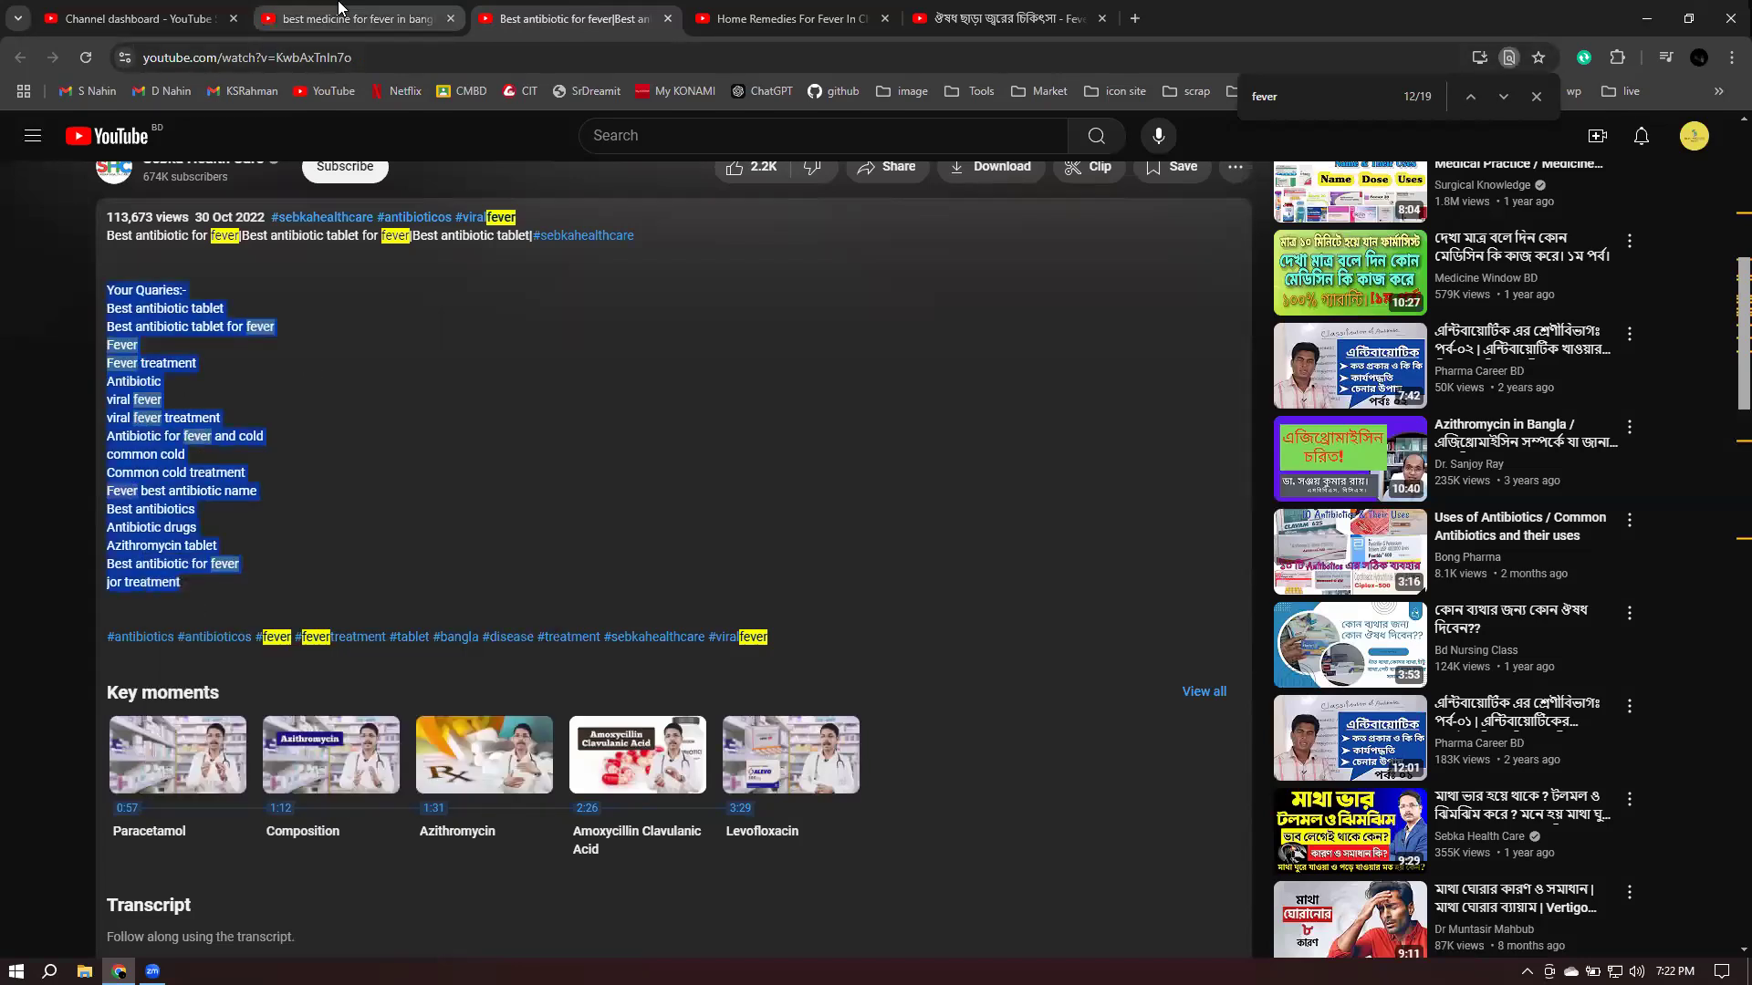
{"action": "left_click", "coordinate": [333, 16]}
{"action": "left_click", "coordinate": [128, 19]}
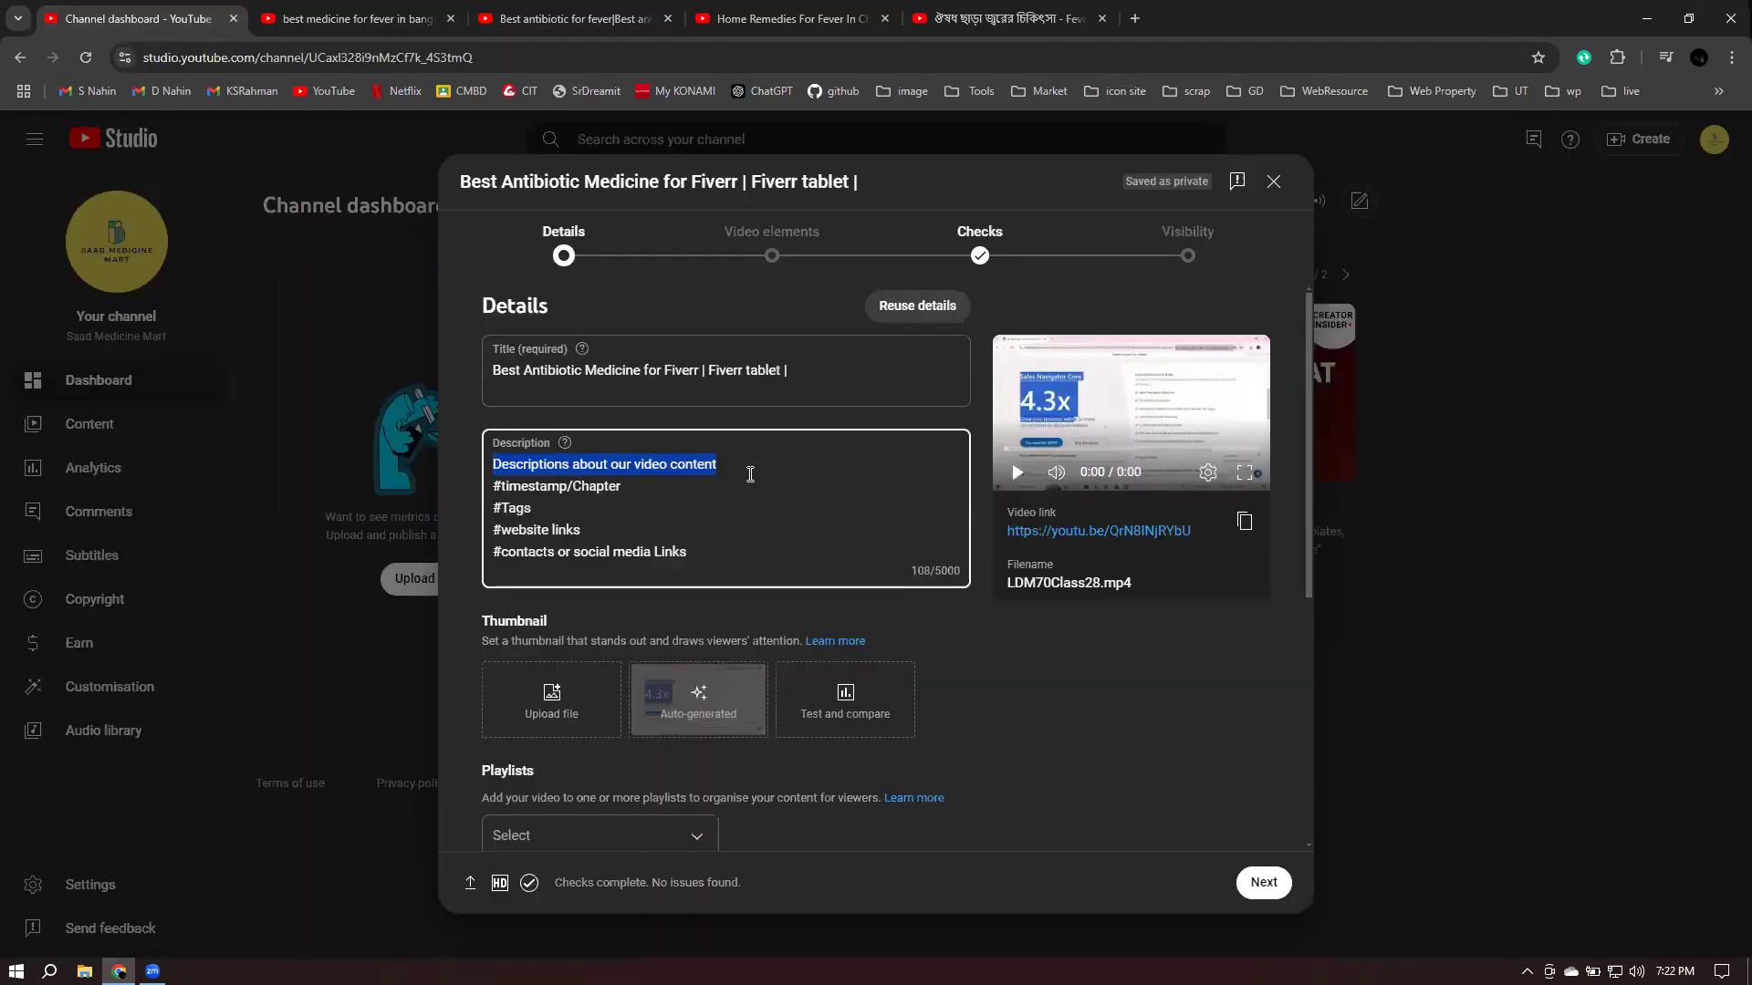
{"action": "key", "text": "ctrl+v"}
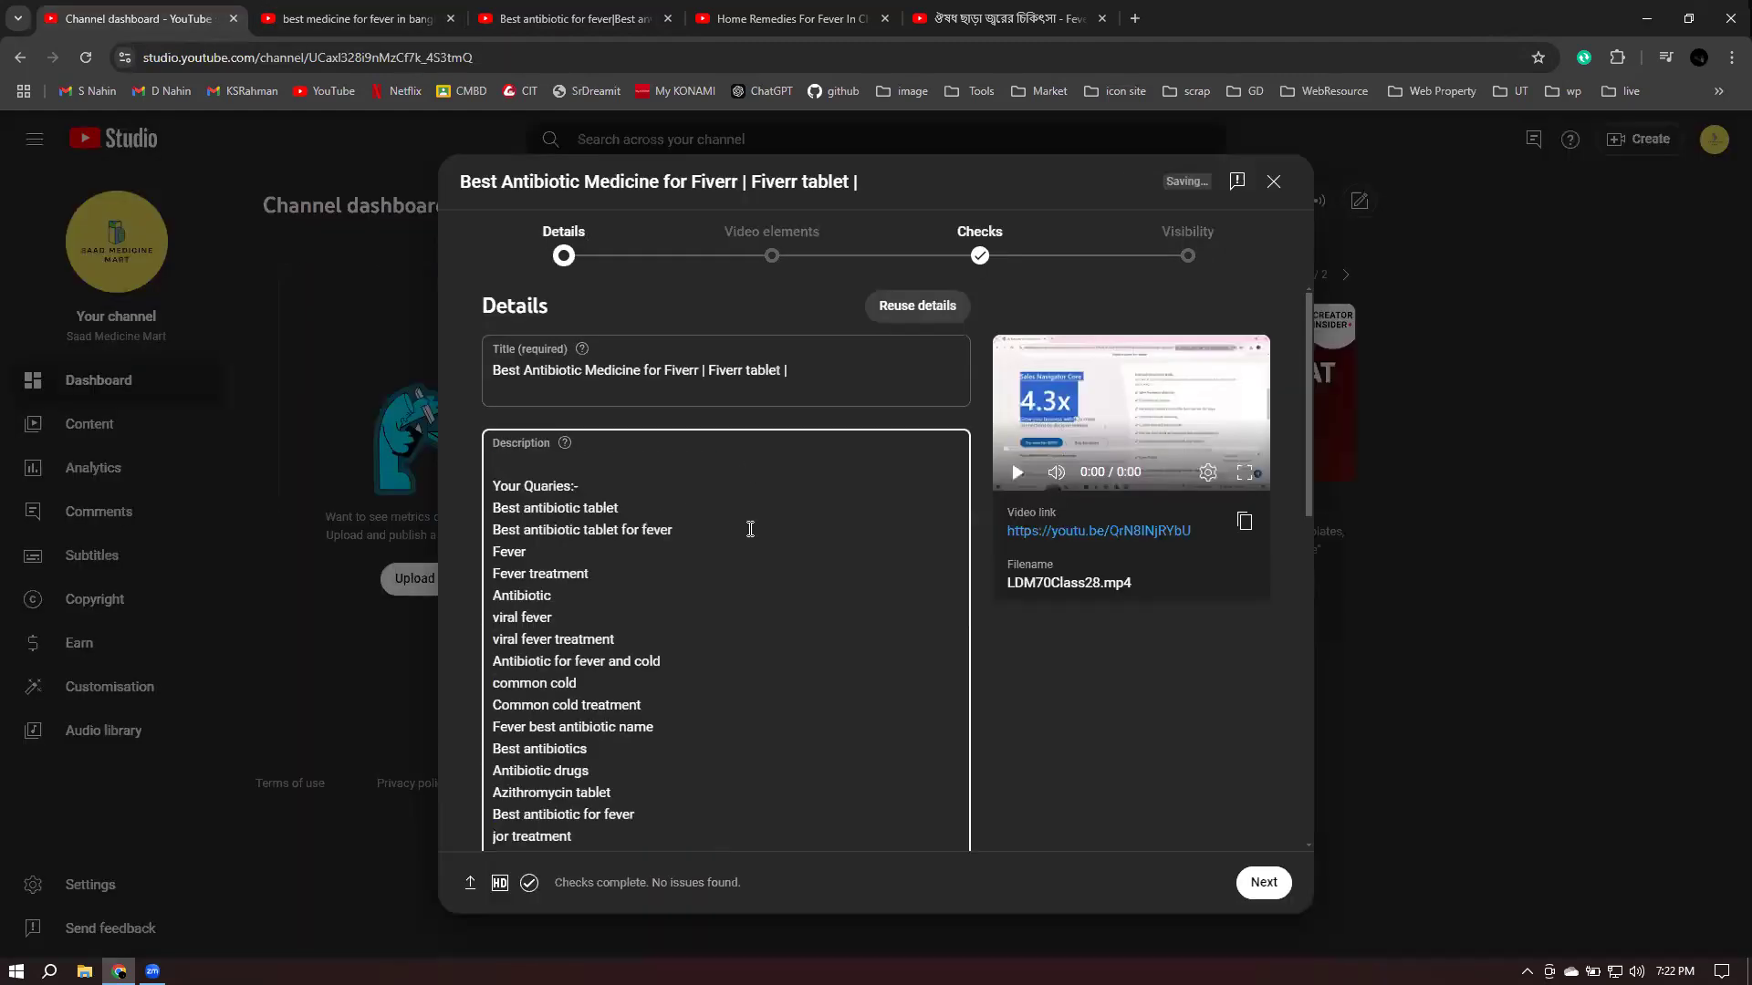
- Add blank lines after the keyword list and delete the '#timestamp/Chapter' placeholder line
{"action": "scroll", "coordinate": [750, 530], "scroll_direction": "down", "scroll_amount": 1}
{"action": "scroll", "coordinate": [750, 530], "scroll_direction": "down", "scroll_amount": 1}
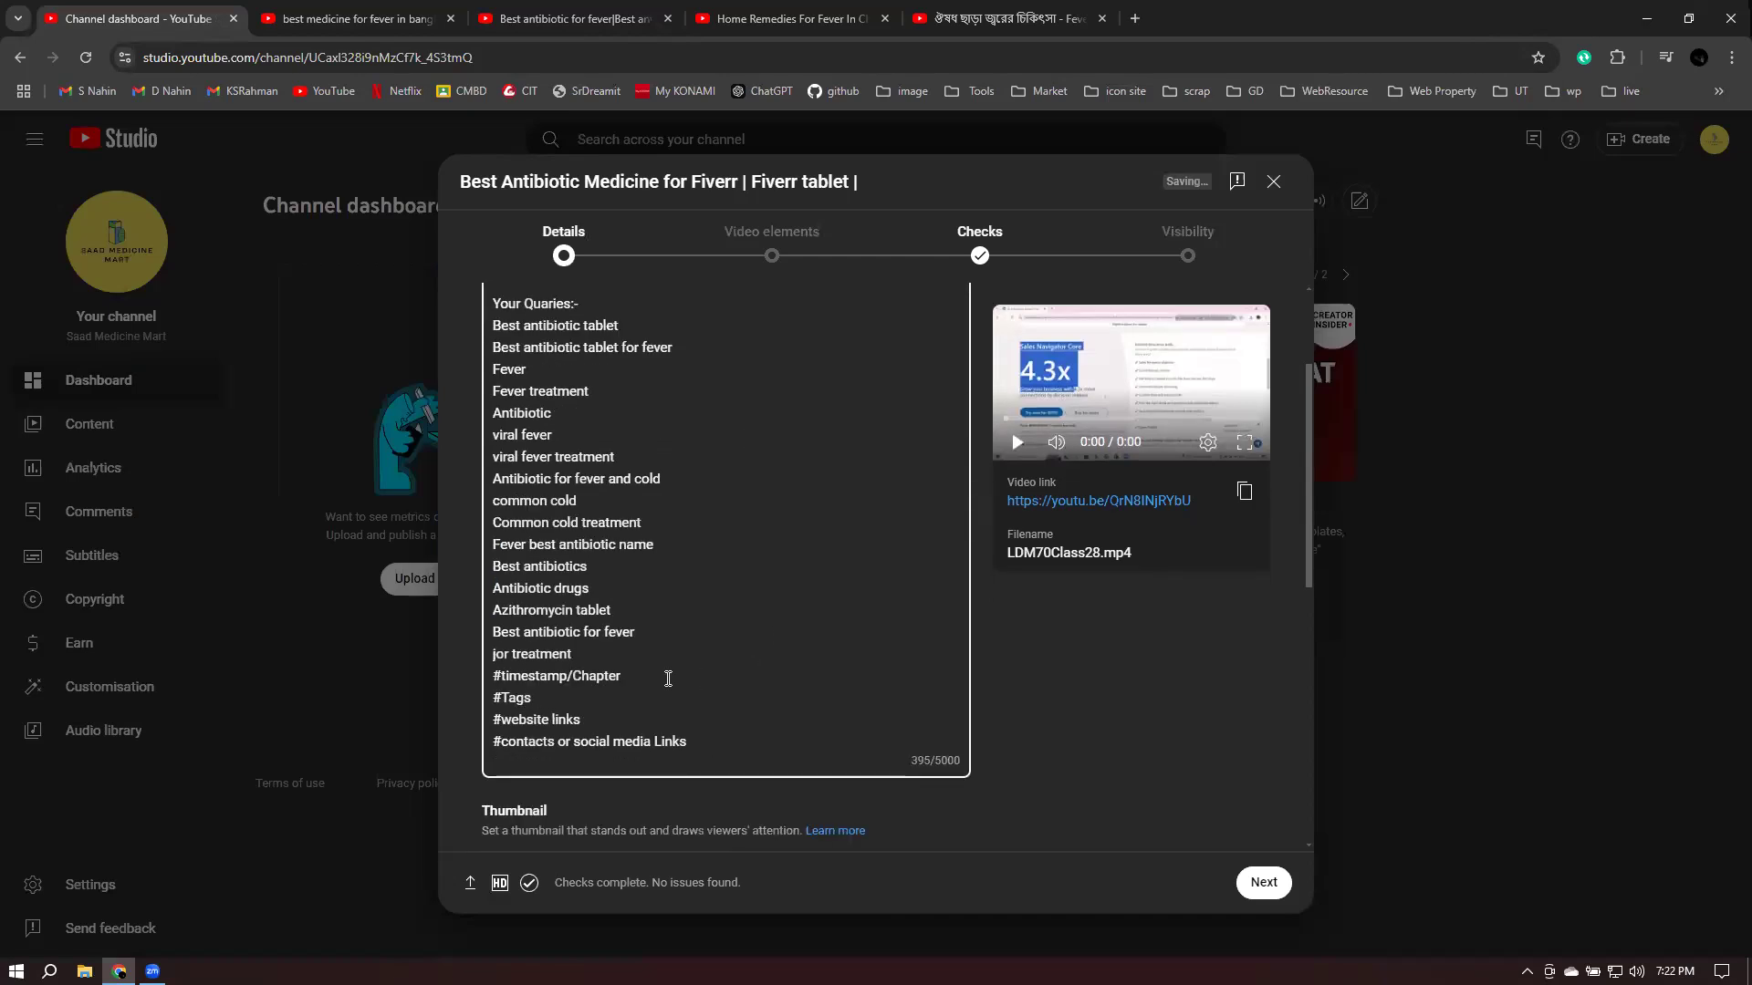
{"action": "left_click", "coordinate": [593, 653]}
{"action": "key", "text": "Return"}
{"action": "key", "text": "Return"}
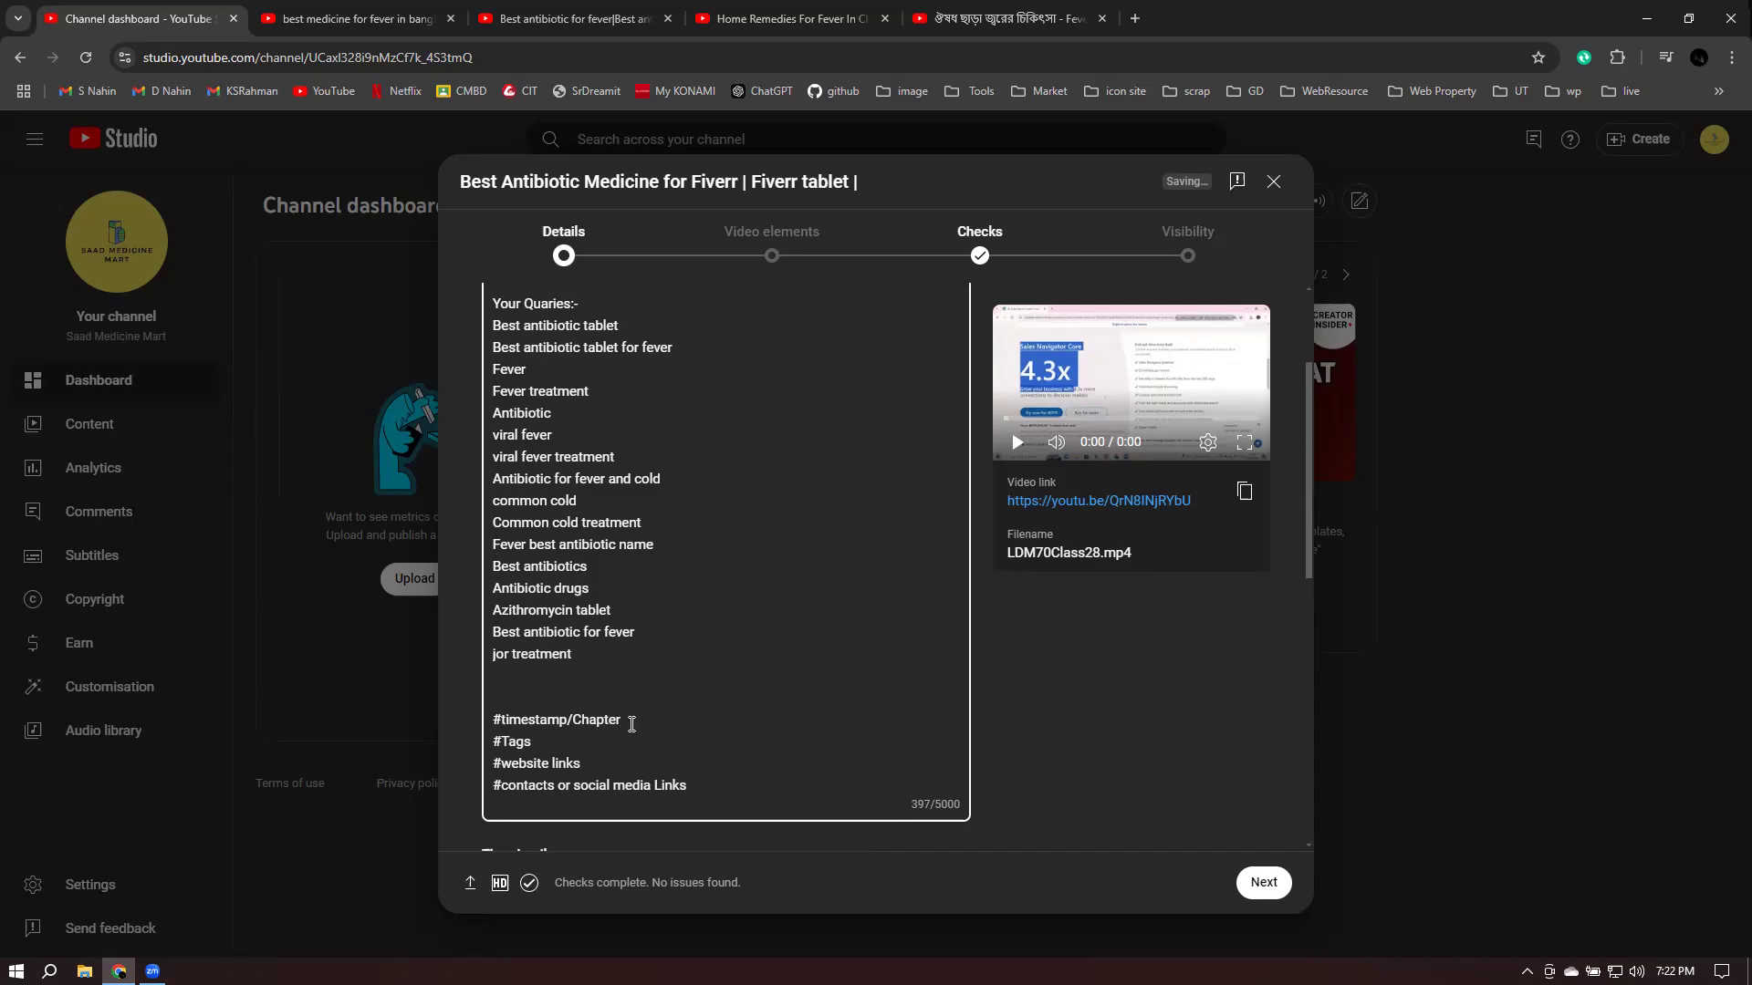
{"action": "left_click_drag", "start_coordinate": [494, 720], "coordinate": [645, 722]}
{"action": "key", "text": "BackSpace"}
{"action": "key", "text": "BackSpace"}
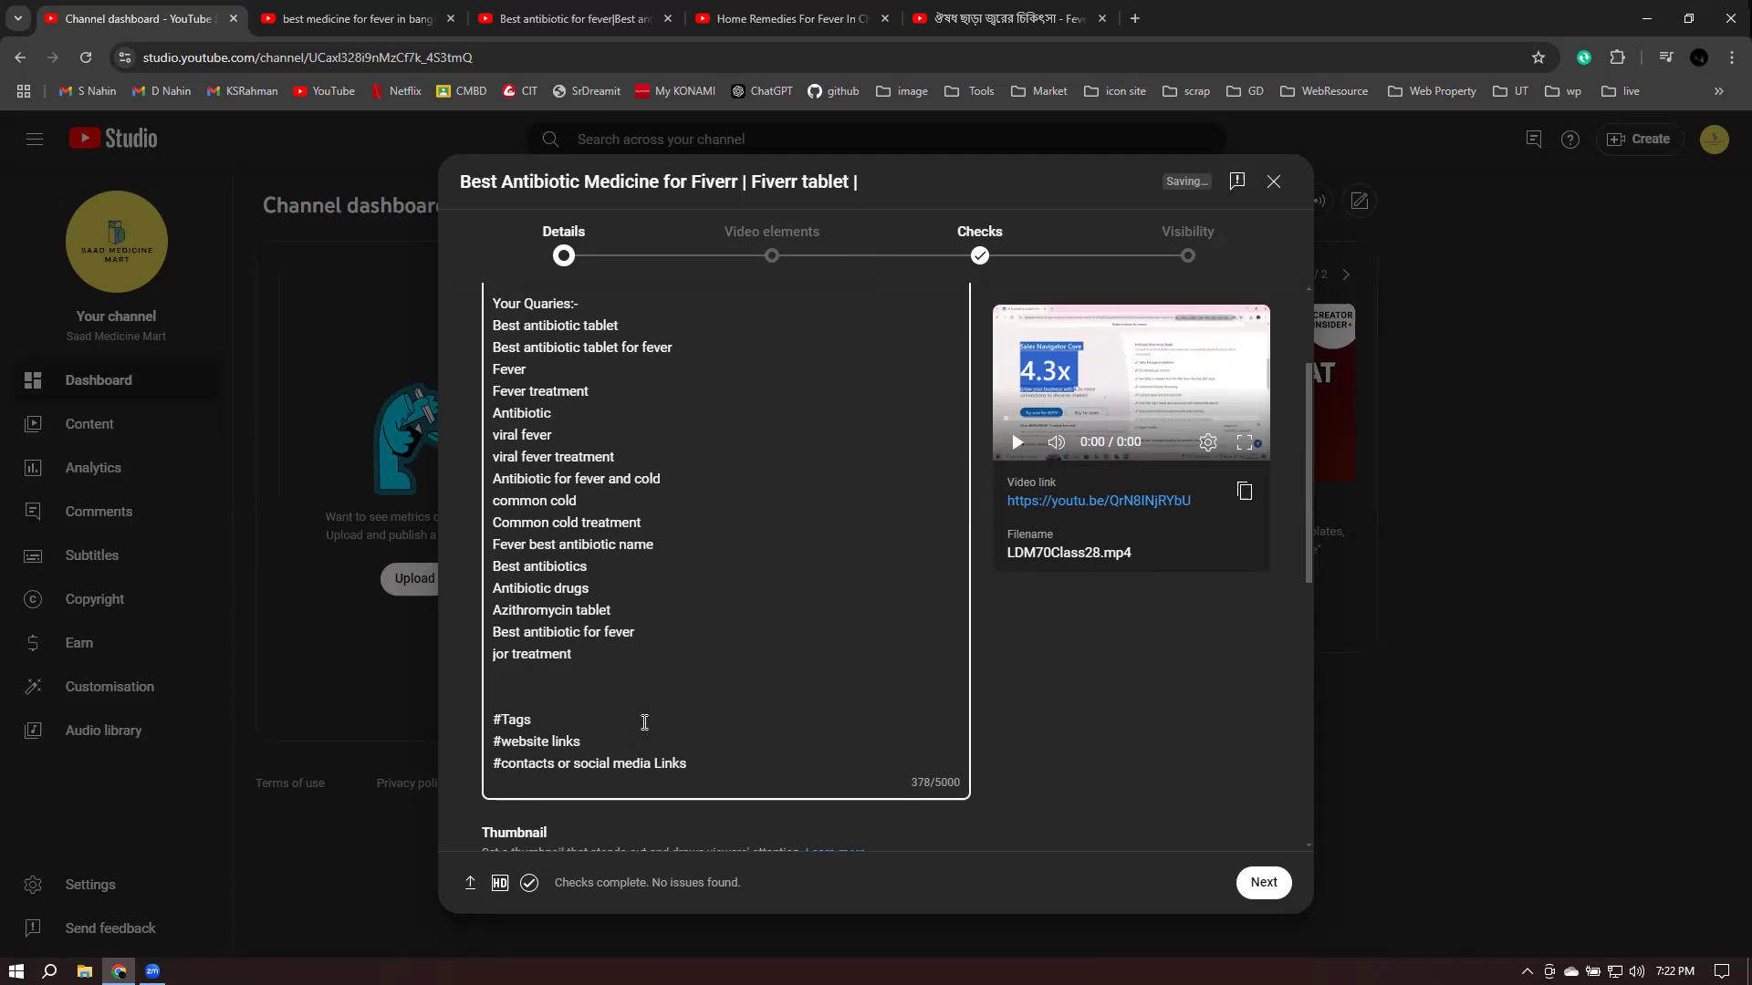
- Add chapter lines '00:00:00 start' and '00:01:55 Fever' just above the #Tags line
{"action": "key", "text": "Return"}
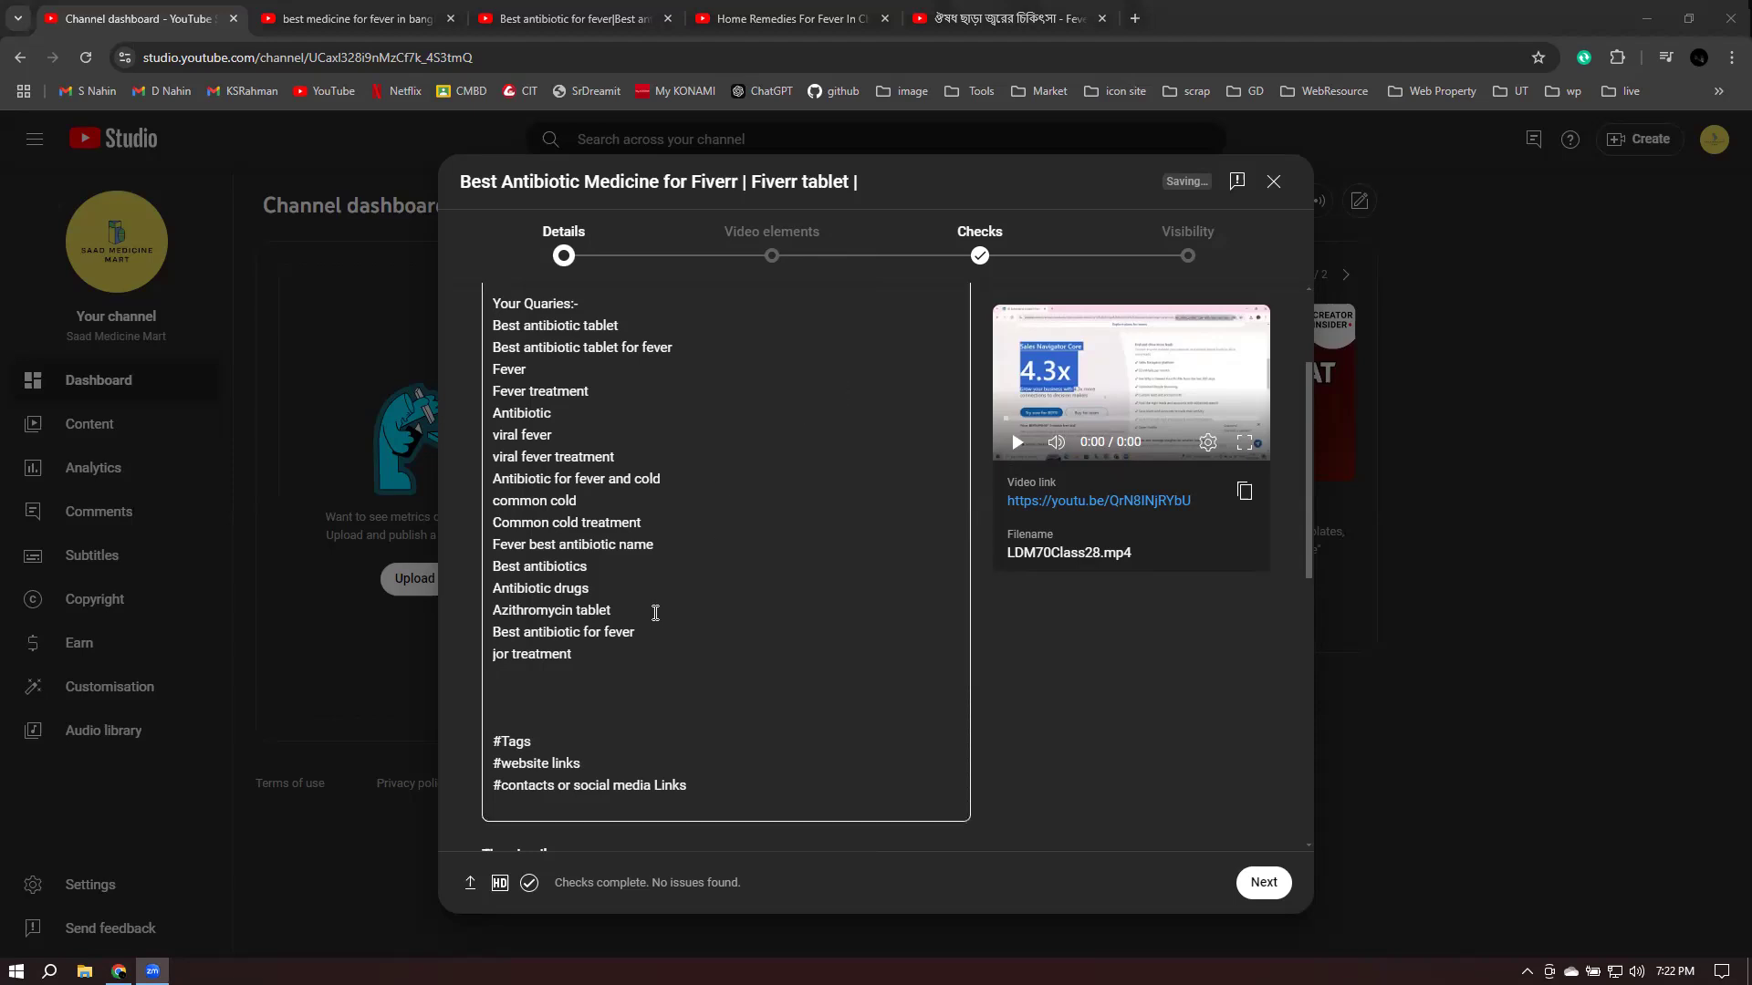
{"action": "left_click", "coordinate": [576, 695]}
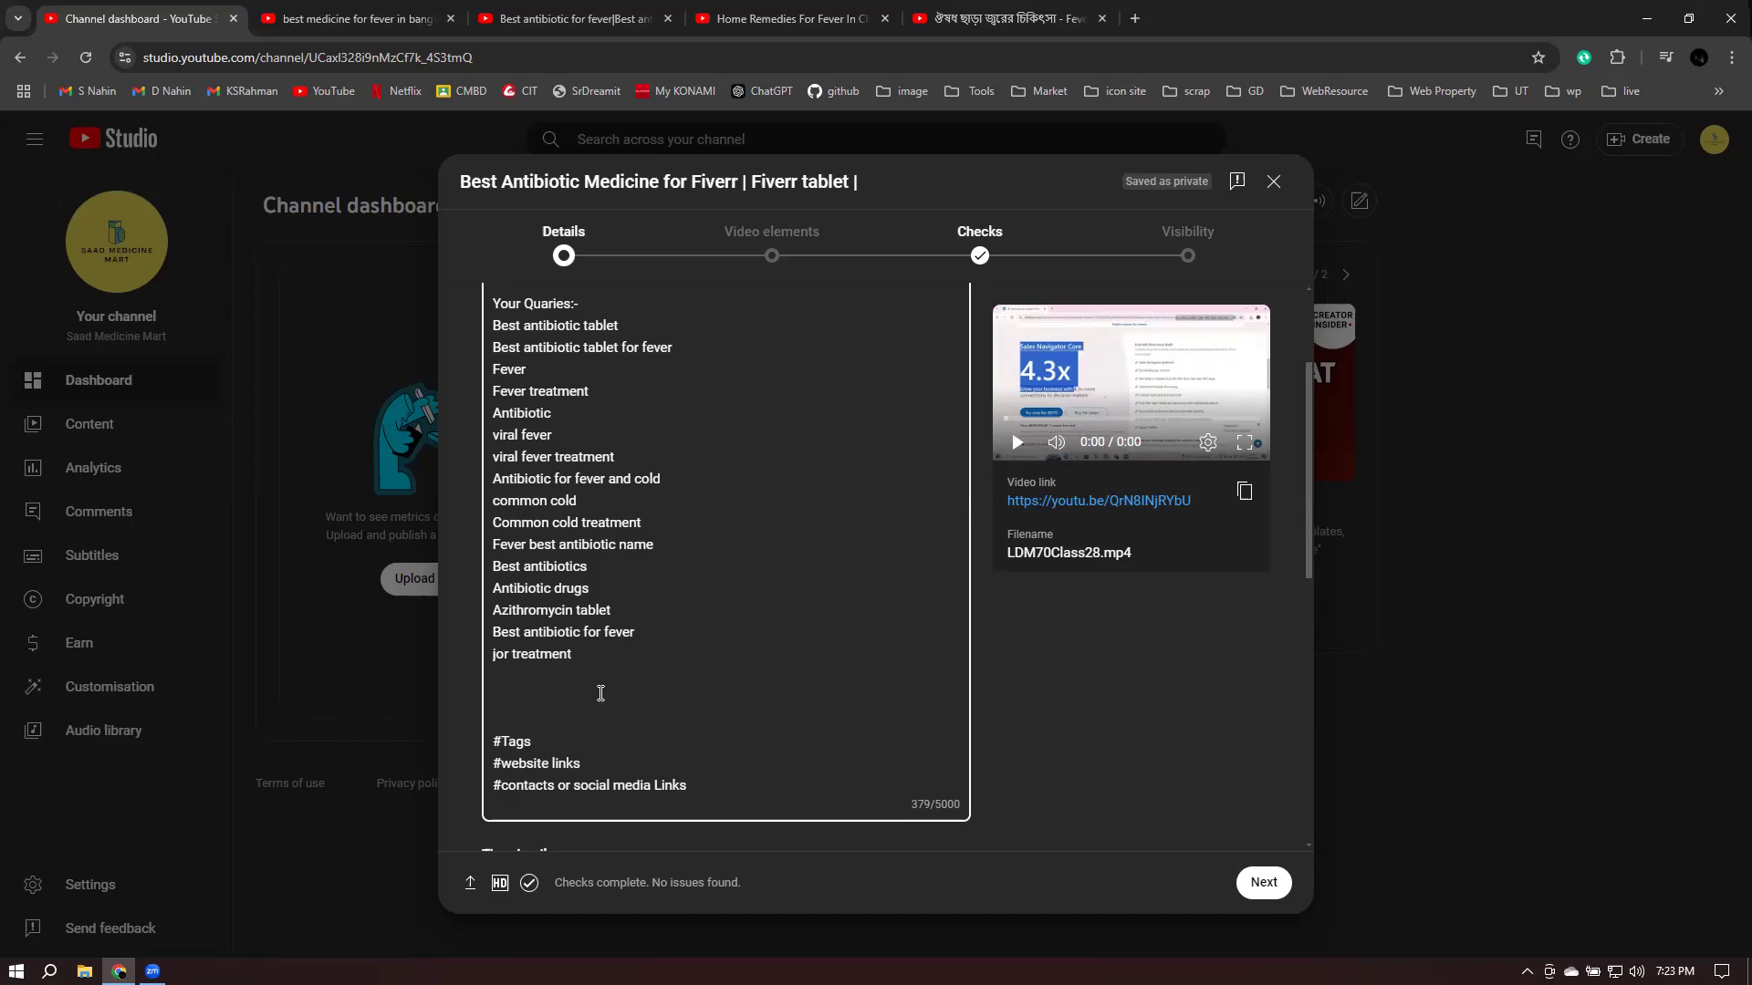
{"action": "type", "text": "00:00:00 start"}
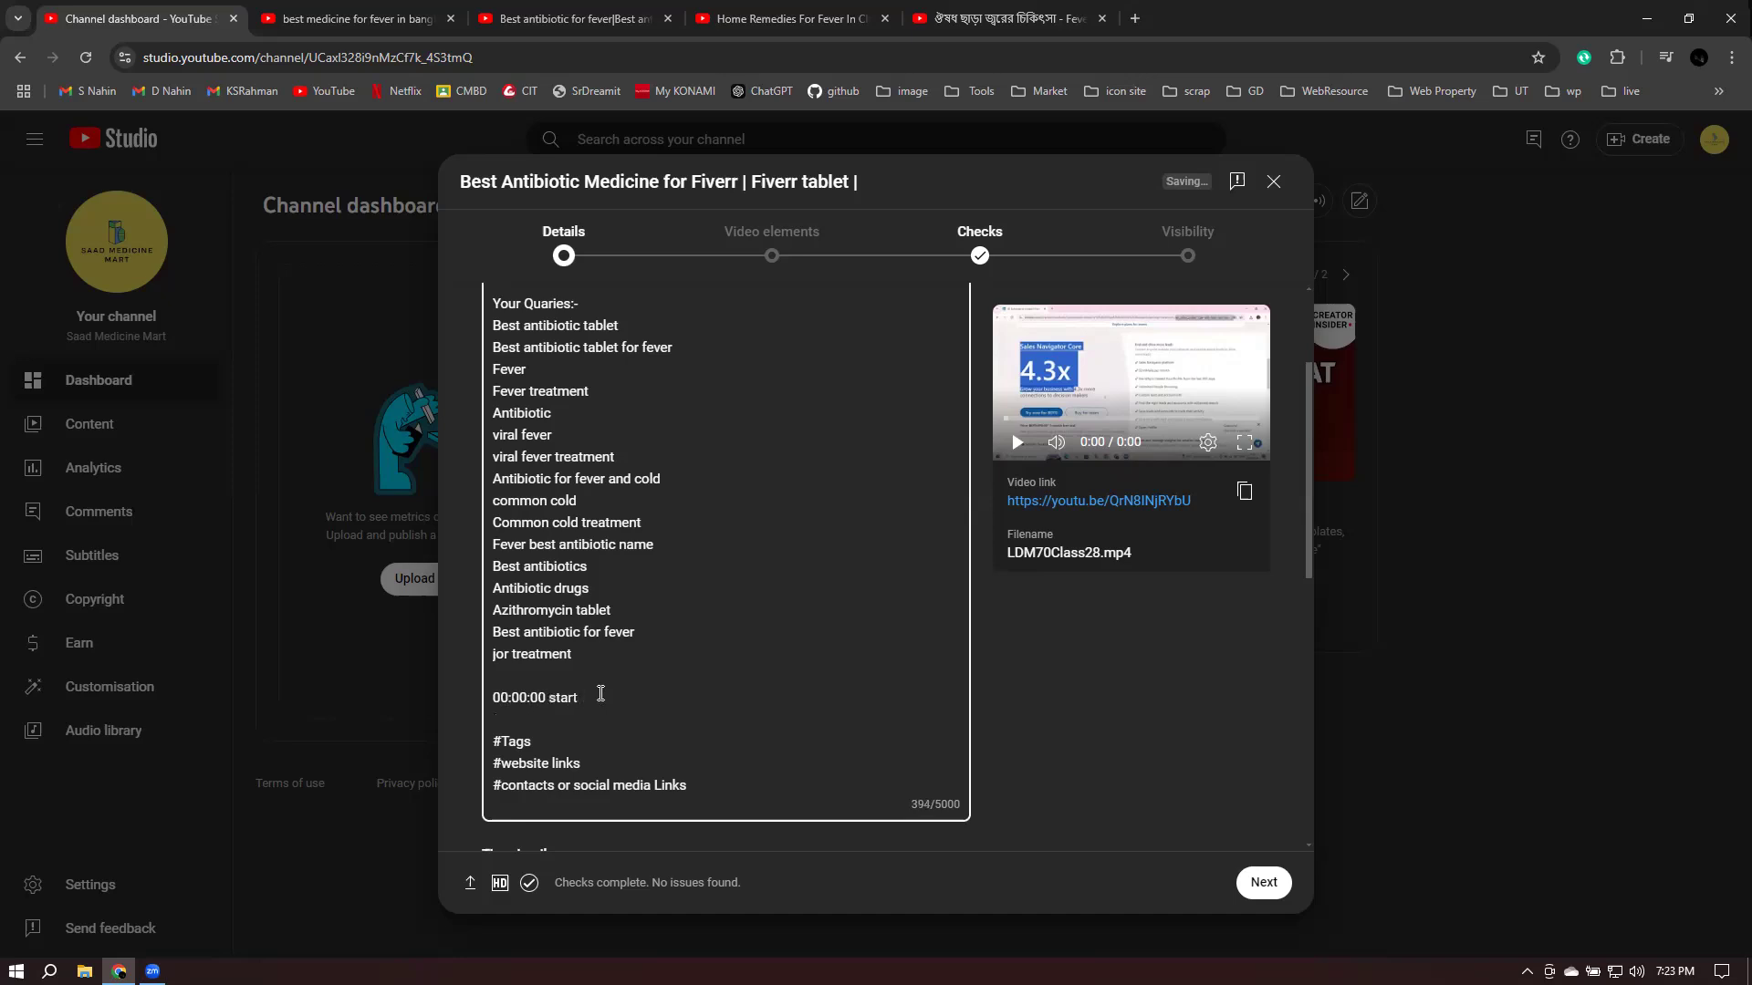
{"action": "key", "text": "Return"}
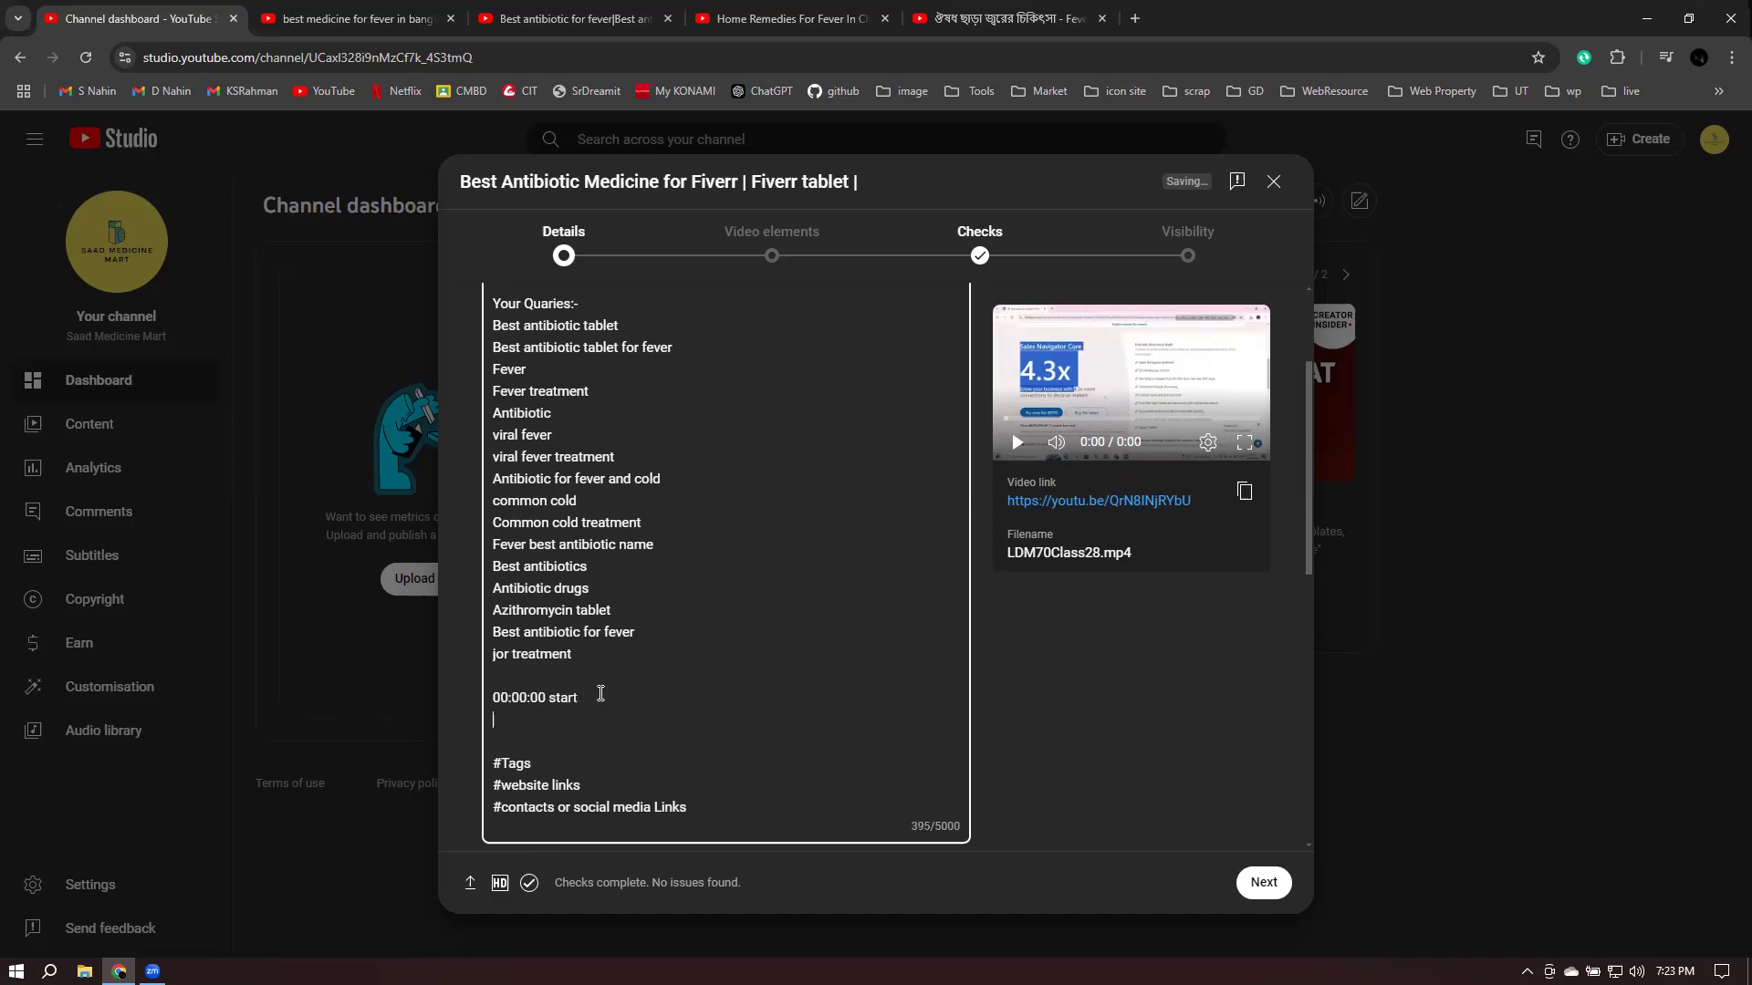
{"action": "type", "text": "00:01:55 Fiverr"}
{"action": "key", "text": "BackSpace"}
{"action": "key", "text": "BackSpace"}
{"action": "key", "text": "BackSpace"}
{"action": "key", "text": "BackSpace"}
{"action": "type", "text": "ever"}
{"action": "scroll", "coordinate": [697, 646], "scroll_direction": "up", "scroll_amount": 2}
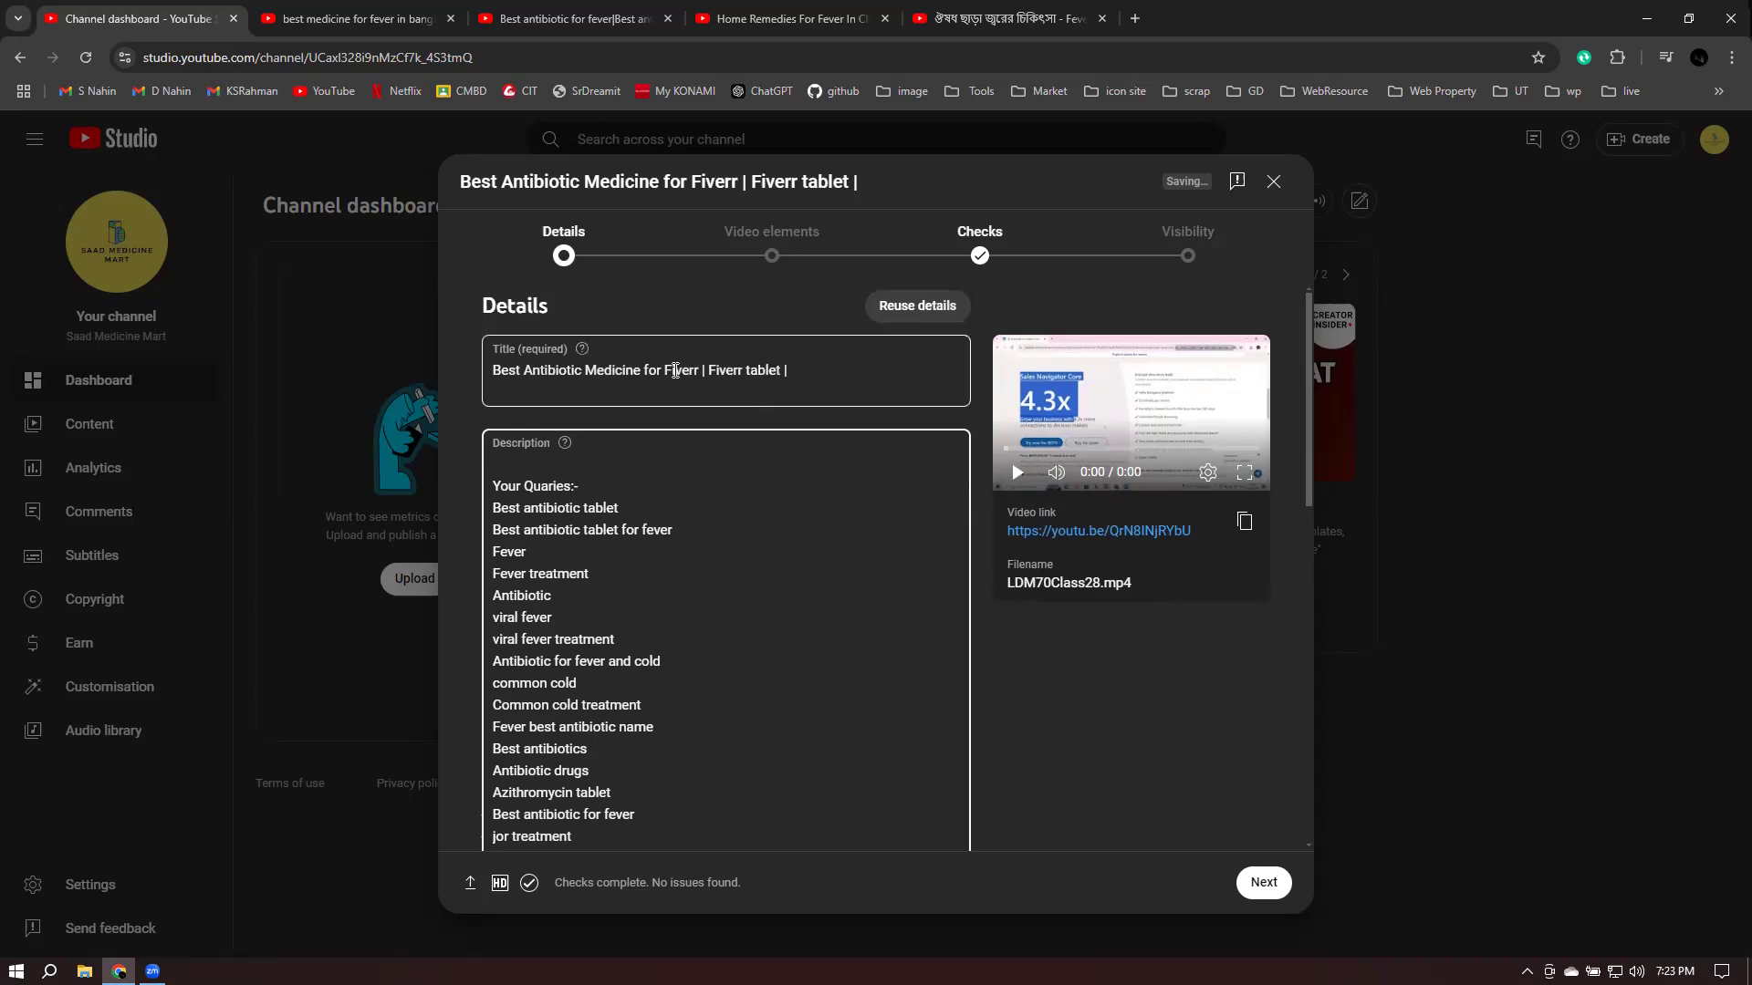
- Replace both misspelled 'Fiverr' words in the title with 'Fever'
{"action": "left_click_drag", "start_coordinate": [675, 370], "coordinate": [696, 376]}
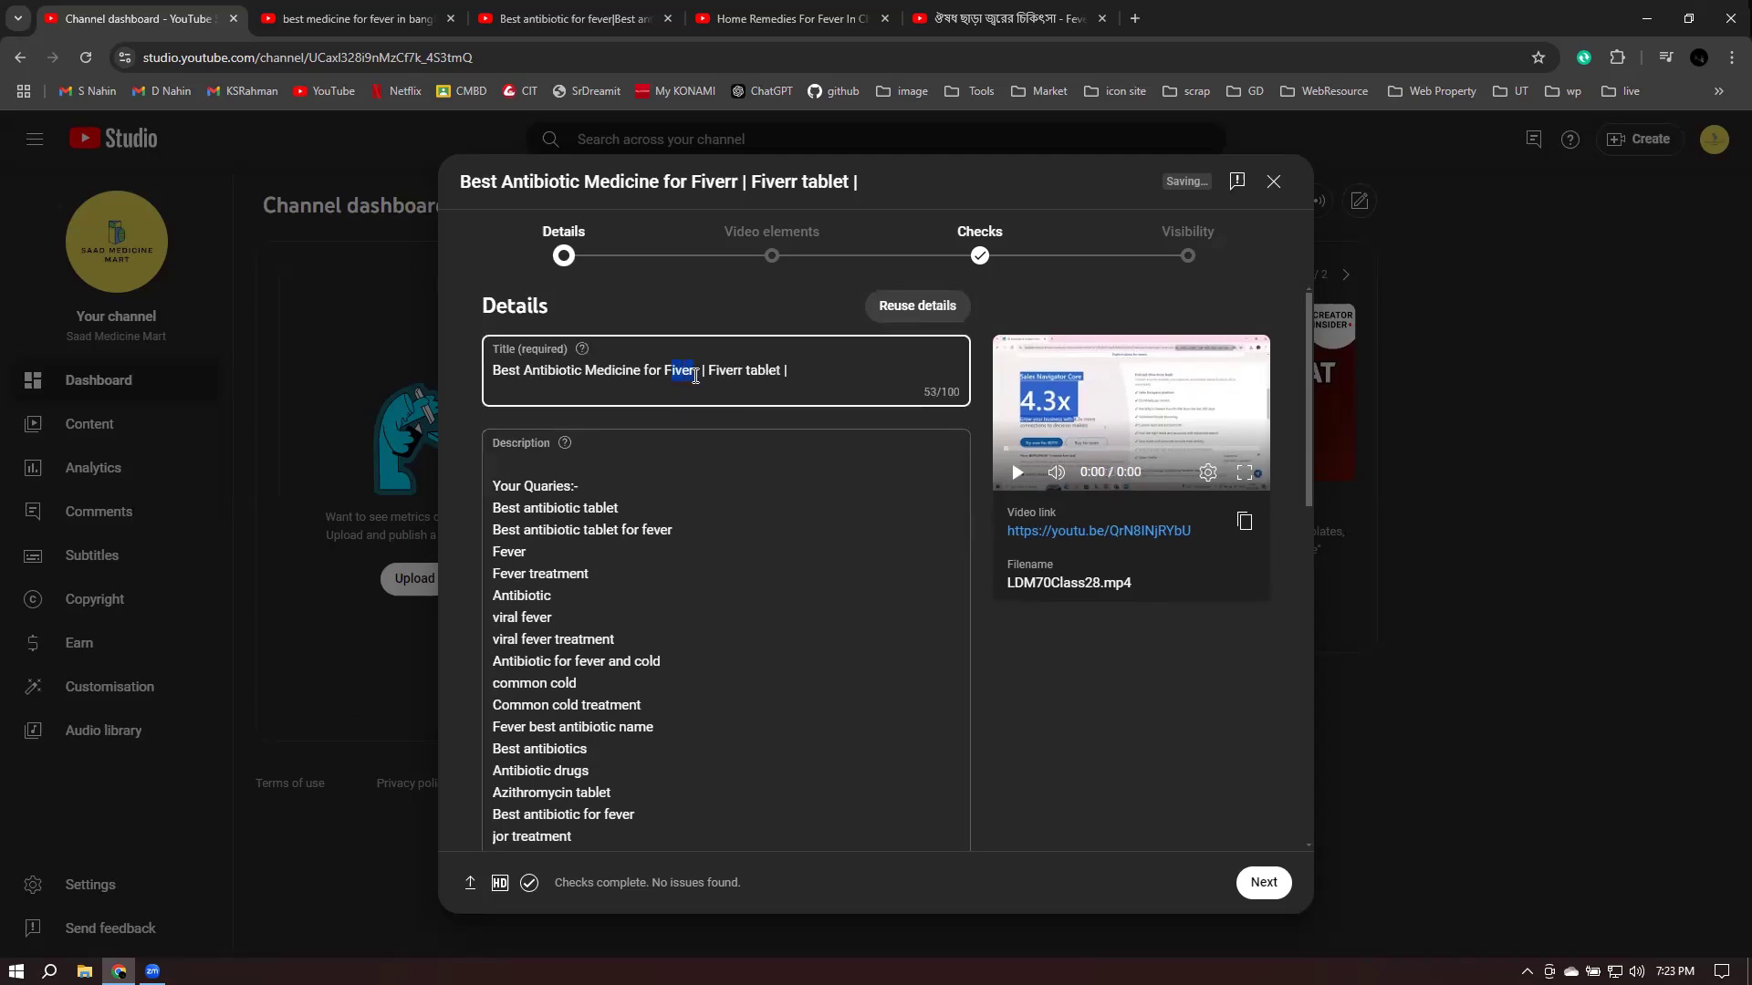
{"action": "key", "text": "BackSpace"}
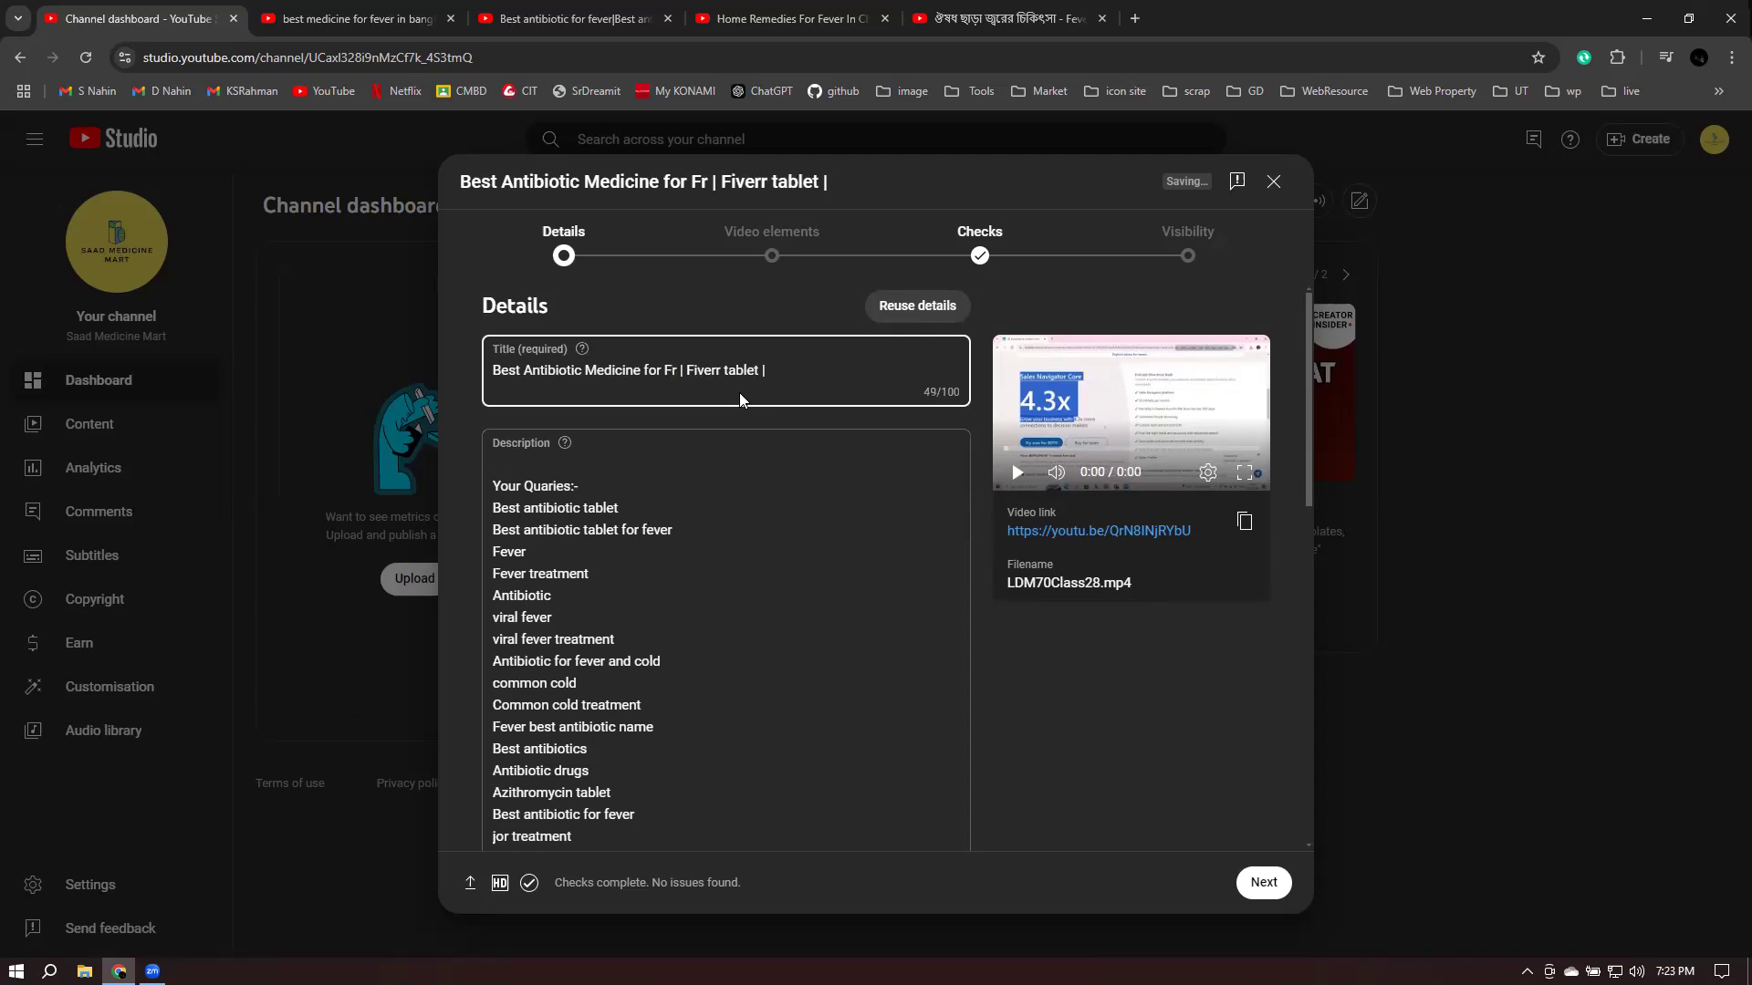
{"action": "type", "text": "ev"}
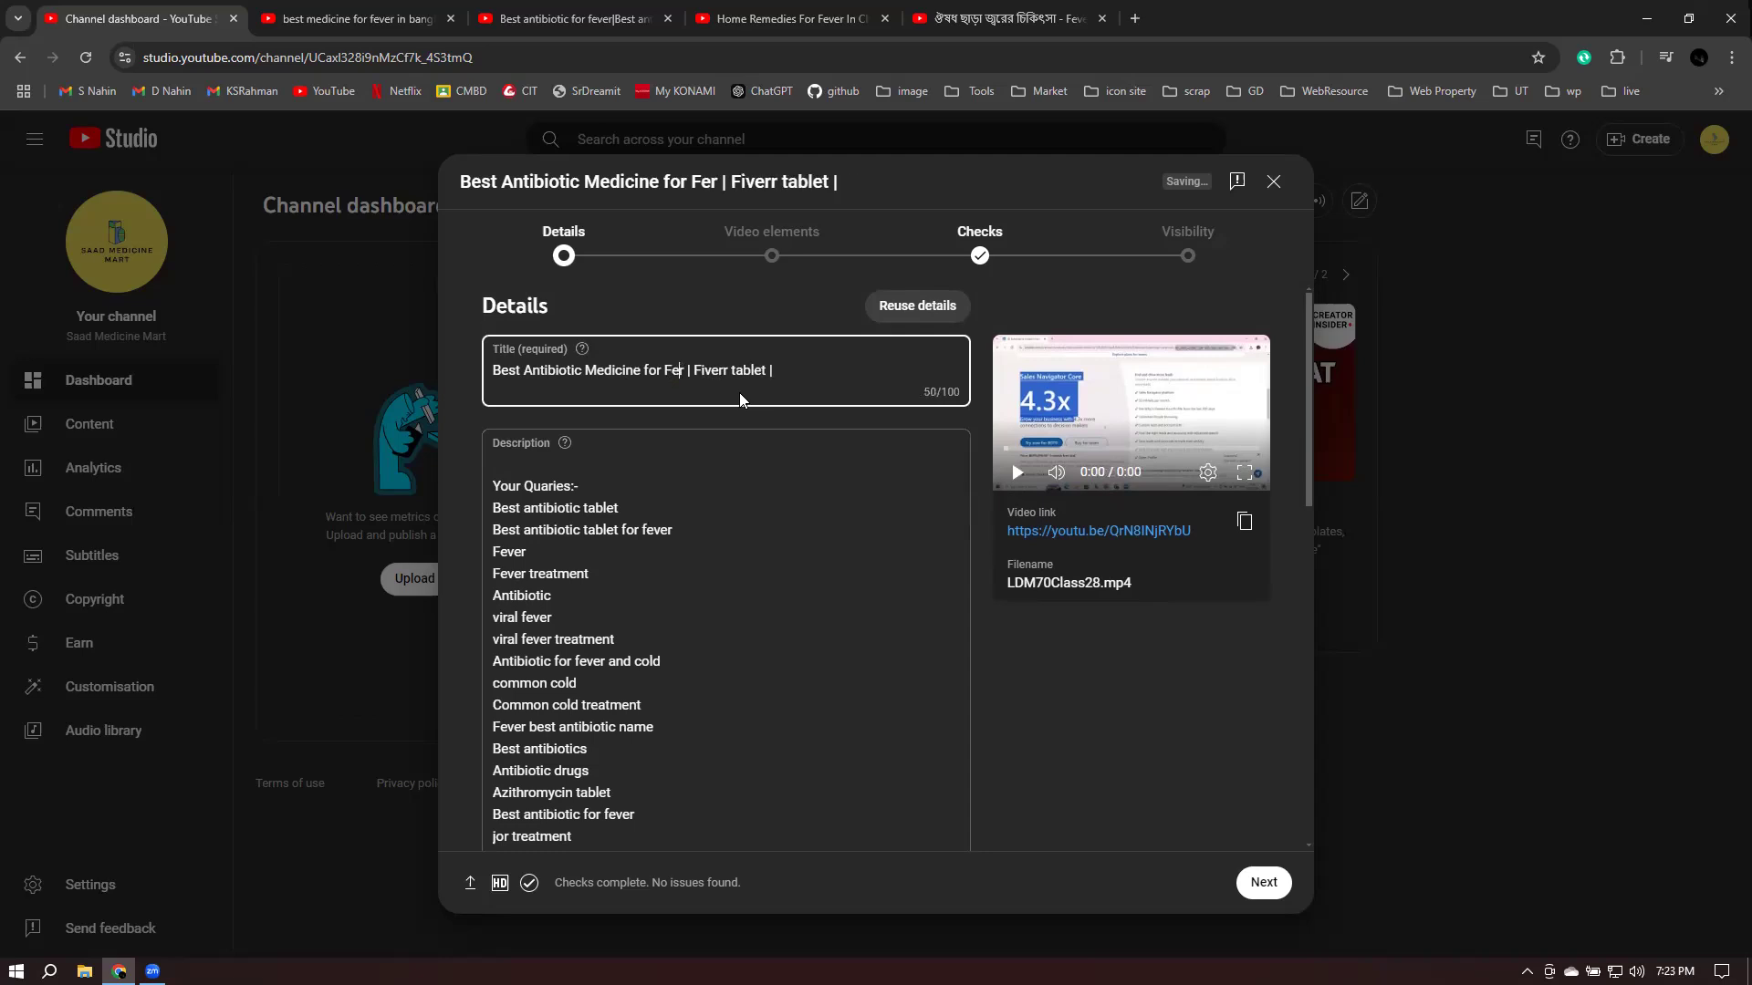
{"action": "type", "text": "e"}
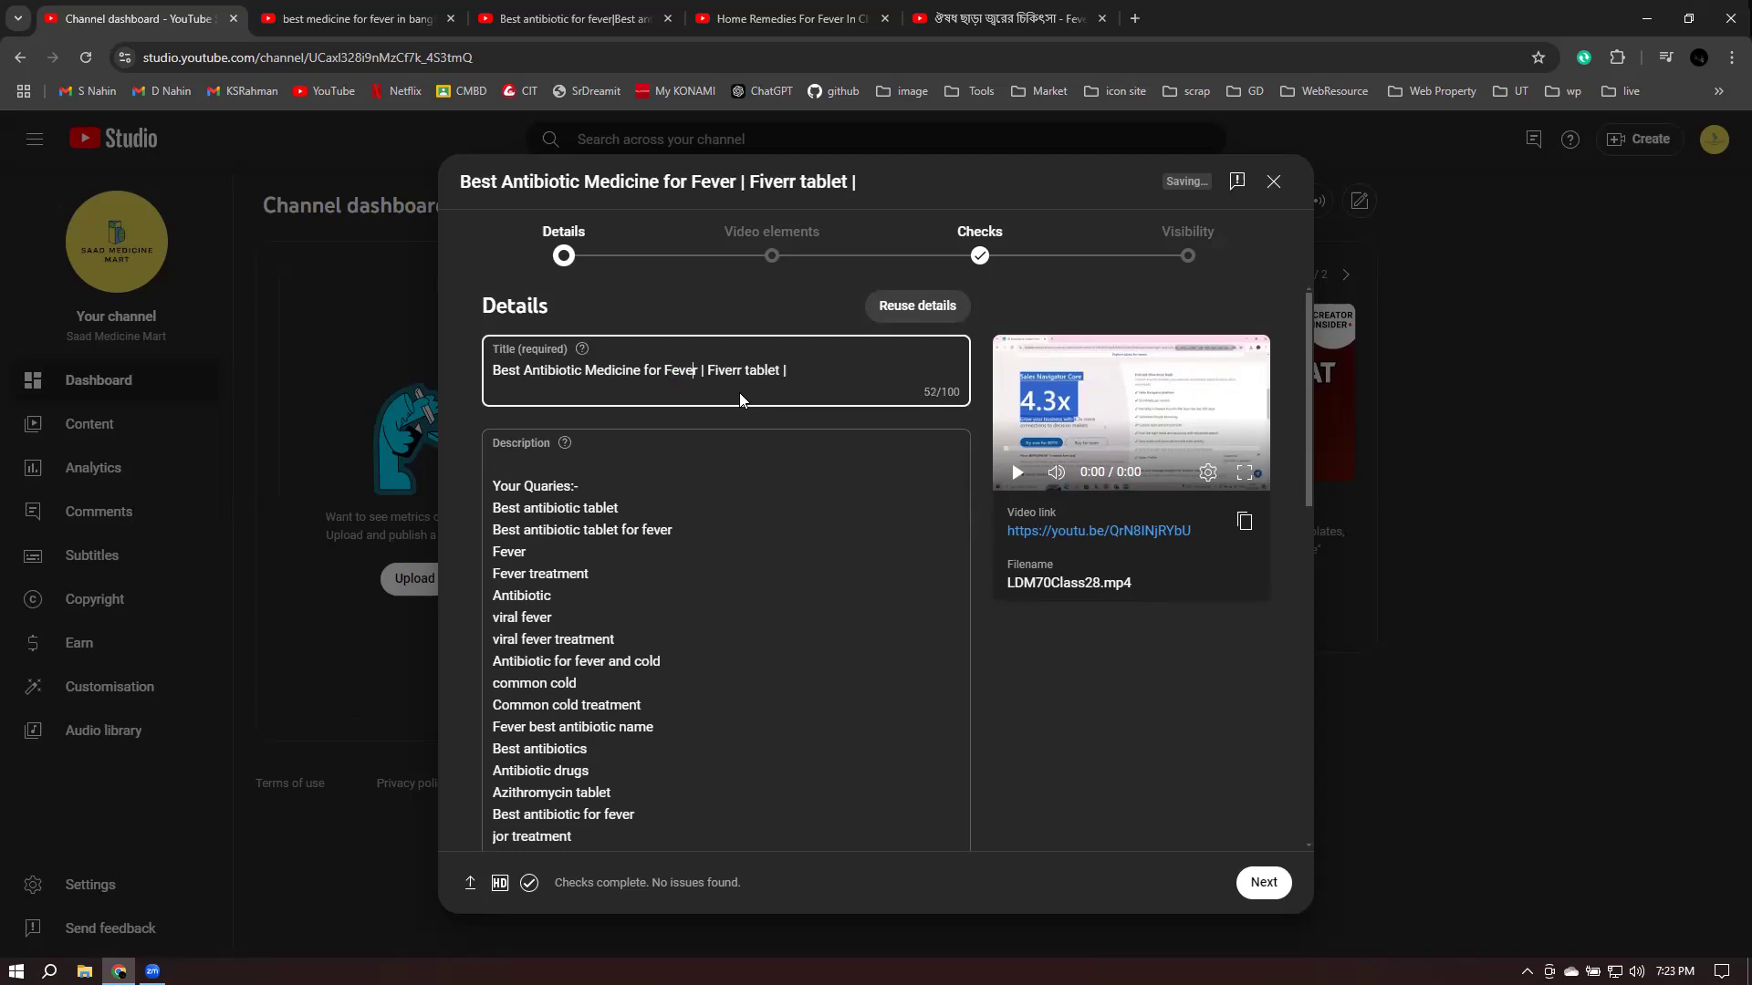
{"action": "left_click_drag", "start_coordinate": [717, 370], "coordinate": [743, 371]}
{"action": "key", "text": "BackSpace"}
{"action": "key", "text": "End"}
{"action": "type", "text": "ever"}
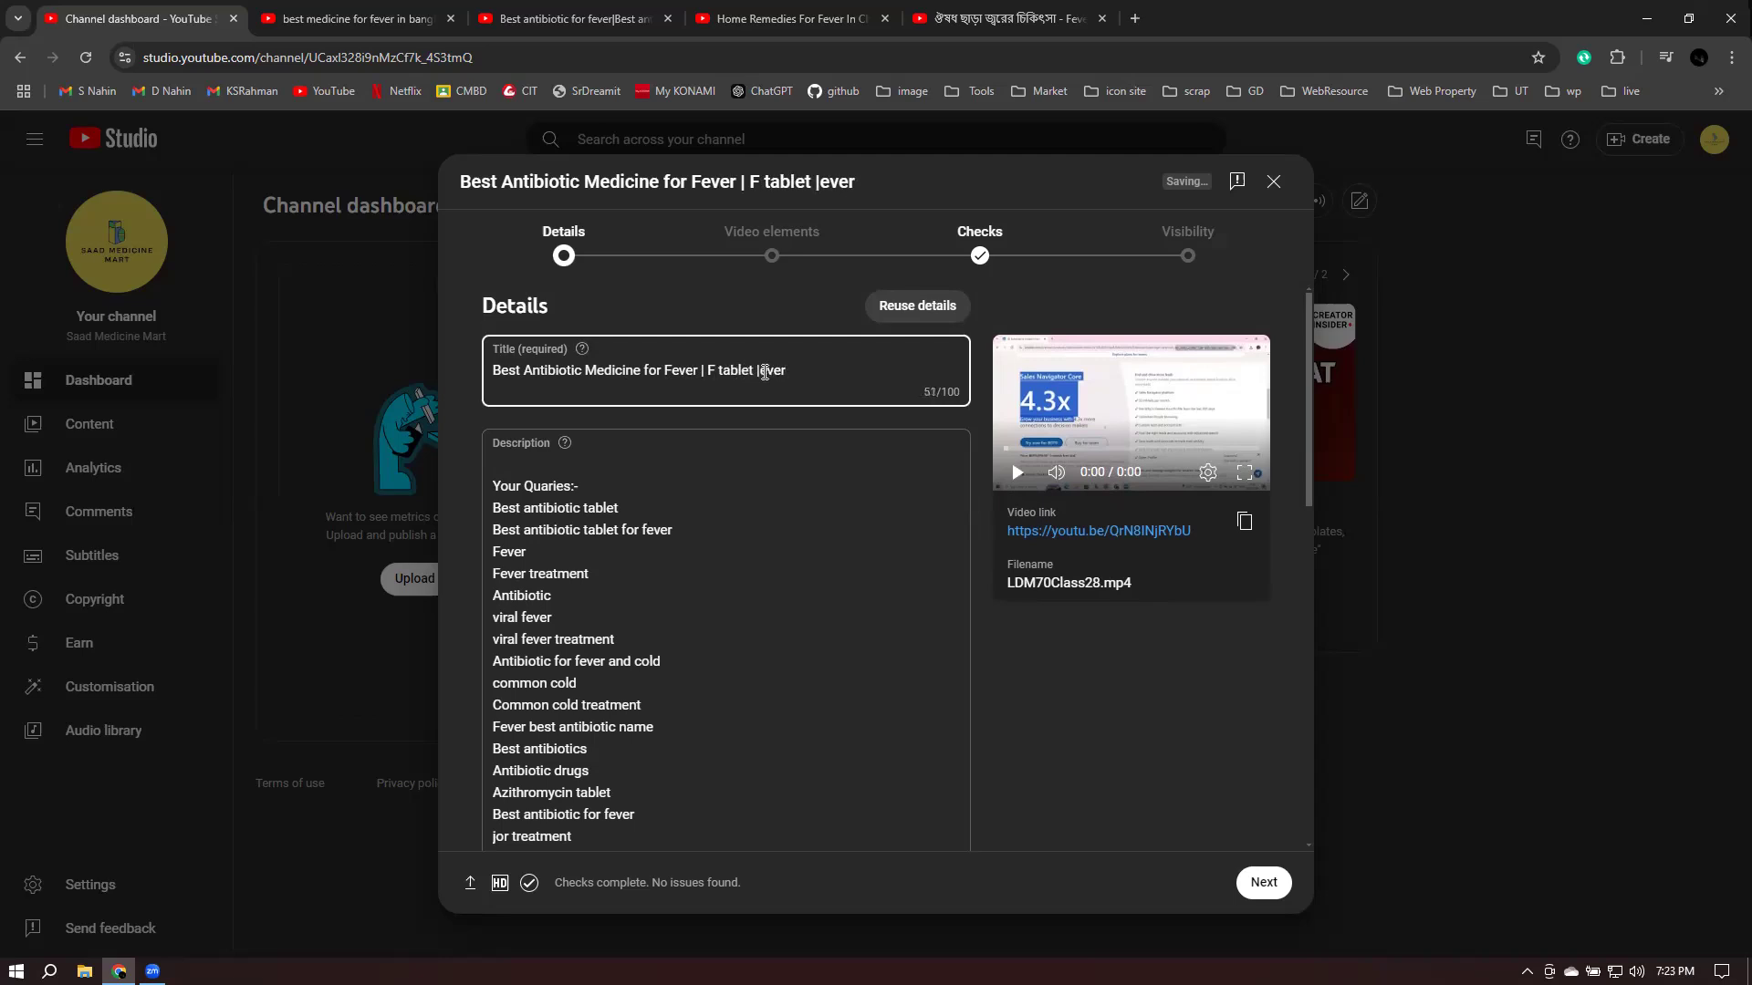
{"action": "left_click_drag", "start_coordinate": [759, 372], "coordinate": [838, 371]}
{"action": "key", "text": "BackSpace"}
{"action": "left_click", "coordinate": [717, 369]}
- Finish the title fix and add chapter '04:06 Best antibiotic fever medicine' below the Fever chapter
{"action": "type", "text": "ever"}
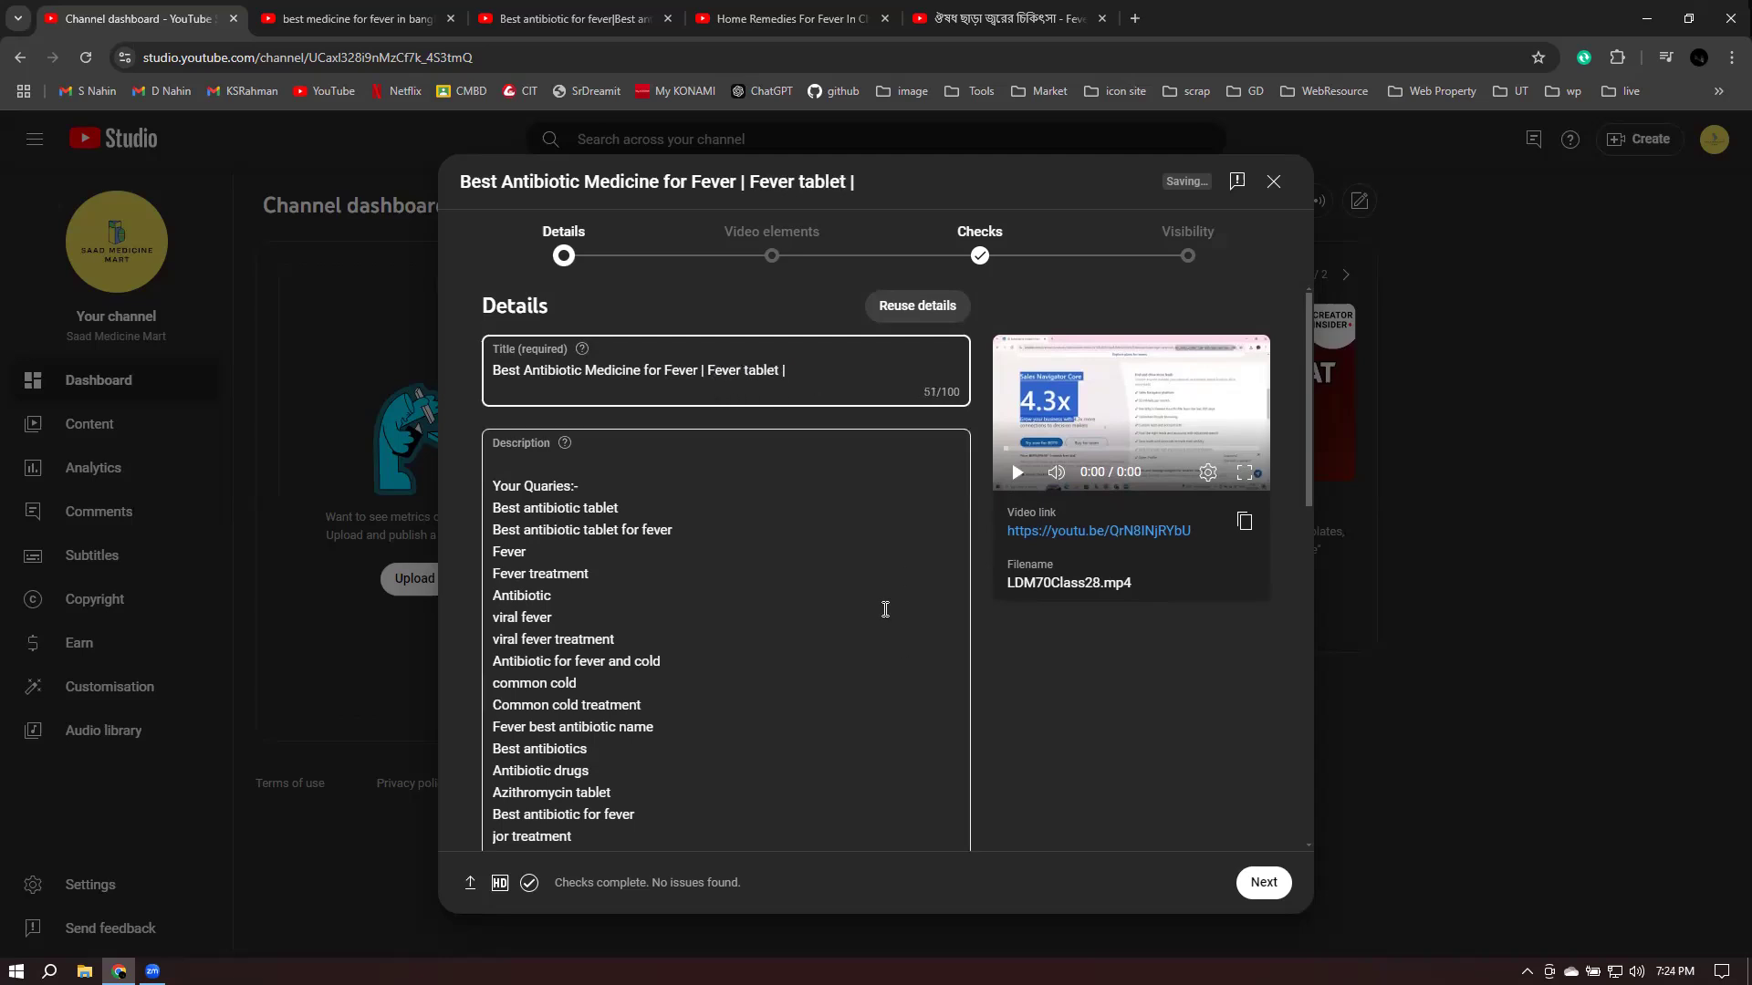
{"action": "scroll", "coordinate": [697, 637], "scroll_direction": "down", "scroll_amount": 4}
{"action": "scroll", "coordinate": [697, 630], "scroll_direction": "down", "scroll_amount": 1}
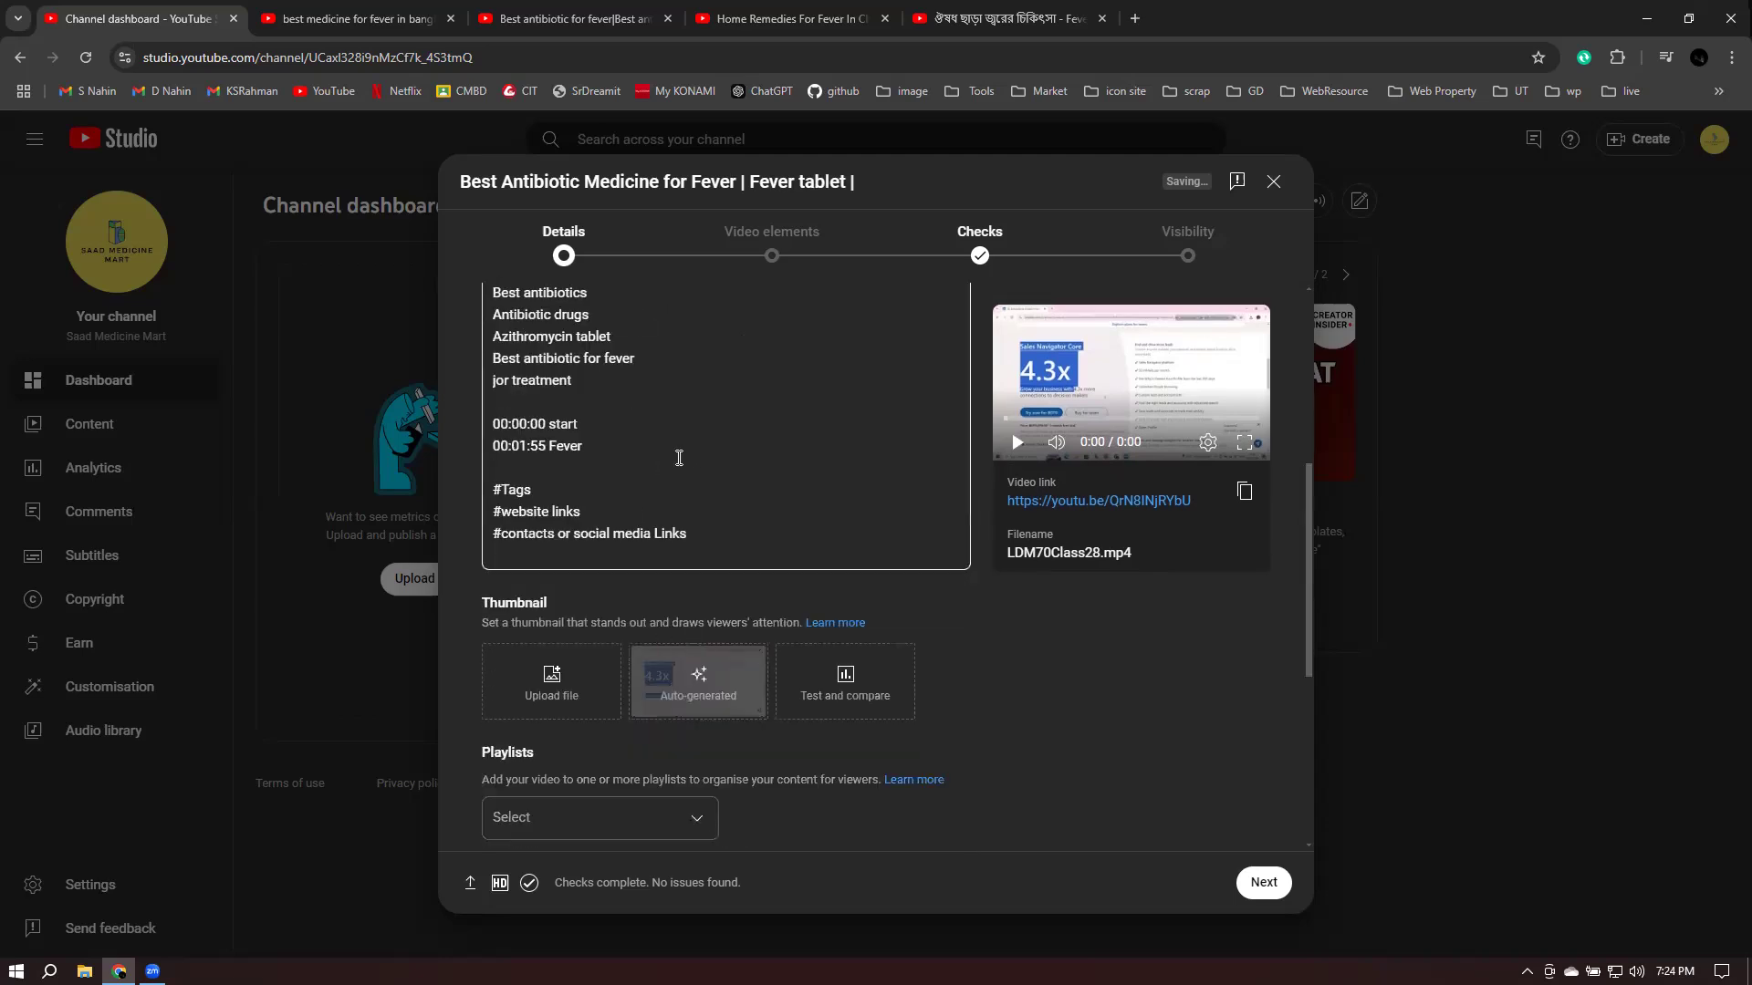
{"action": "left_click", "coordinate": [597, 447]}
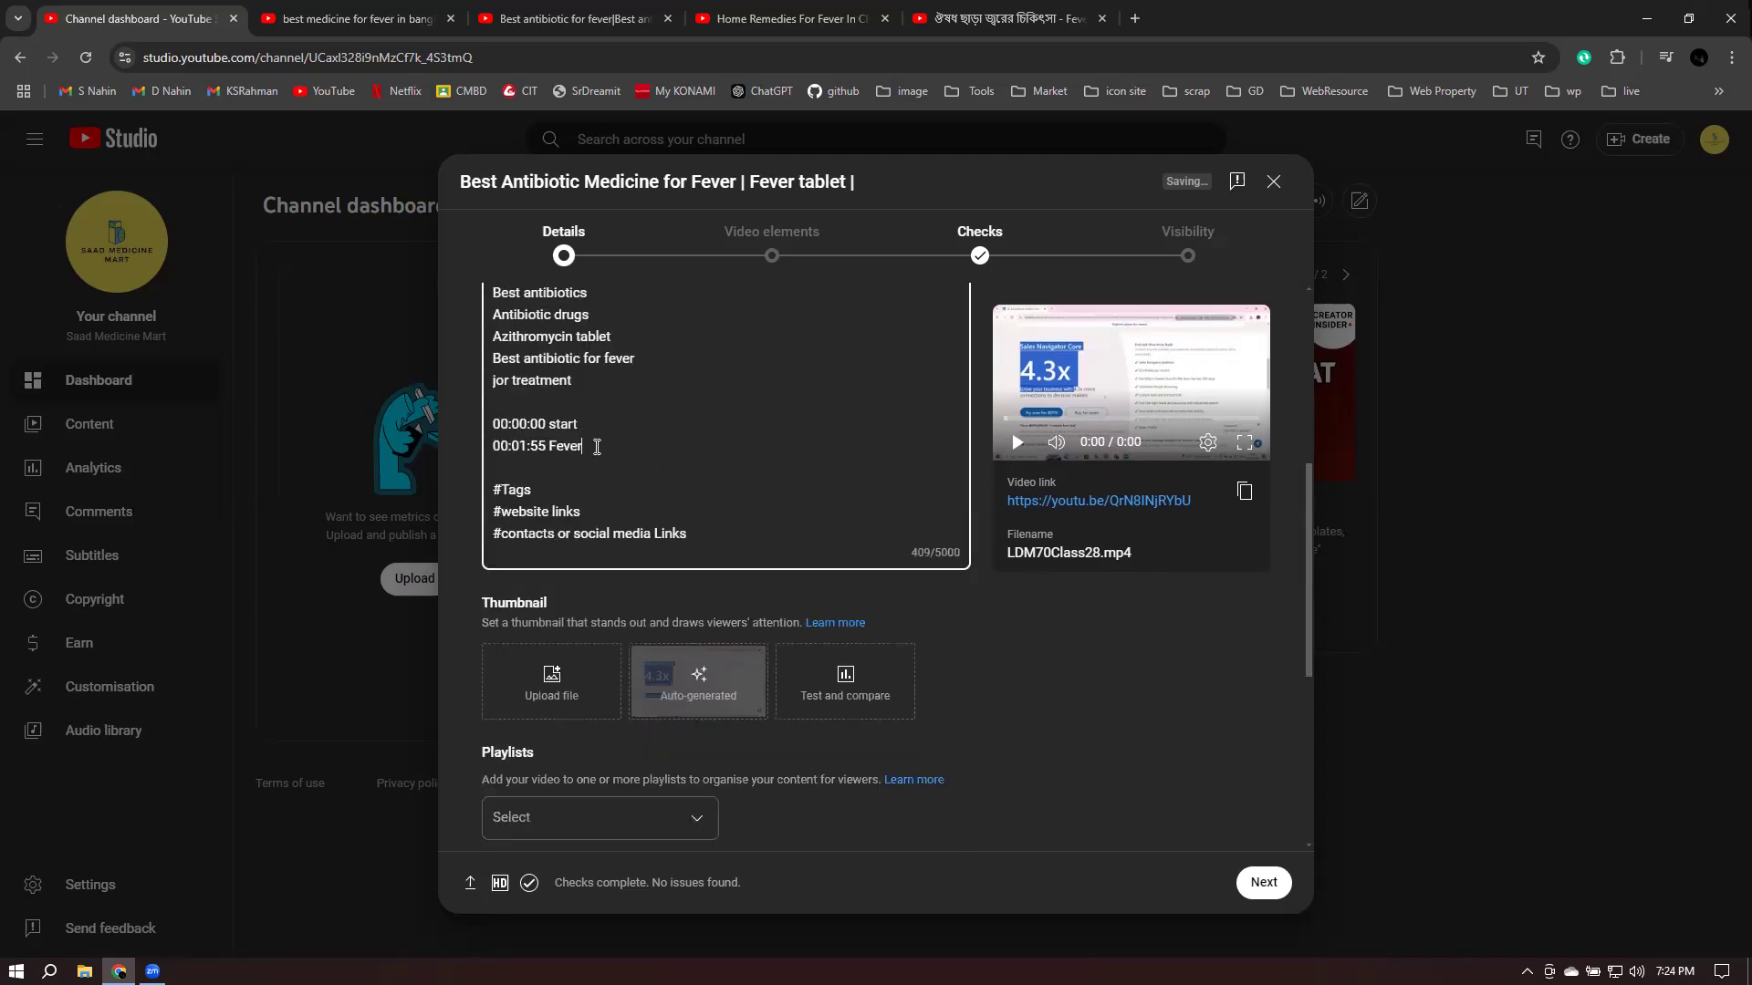
{"action": "key", "text": "Return"}
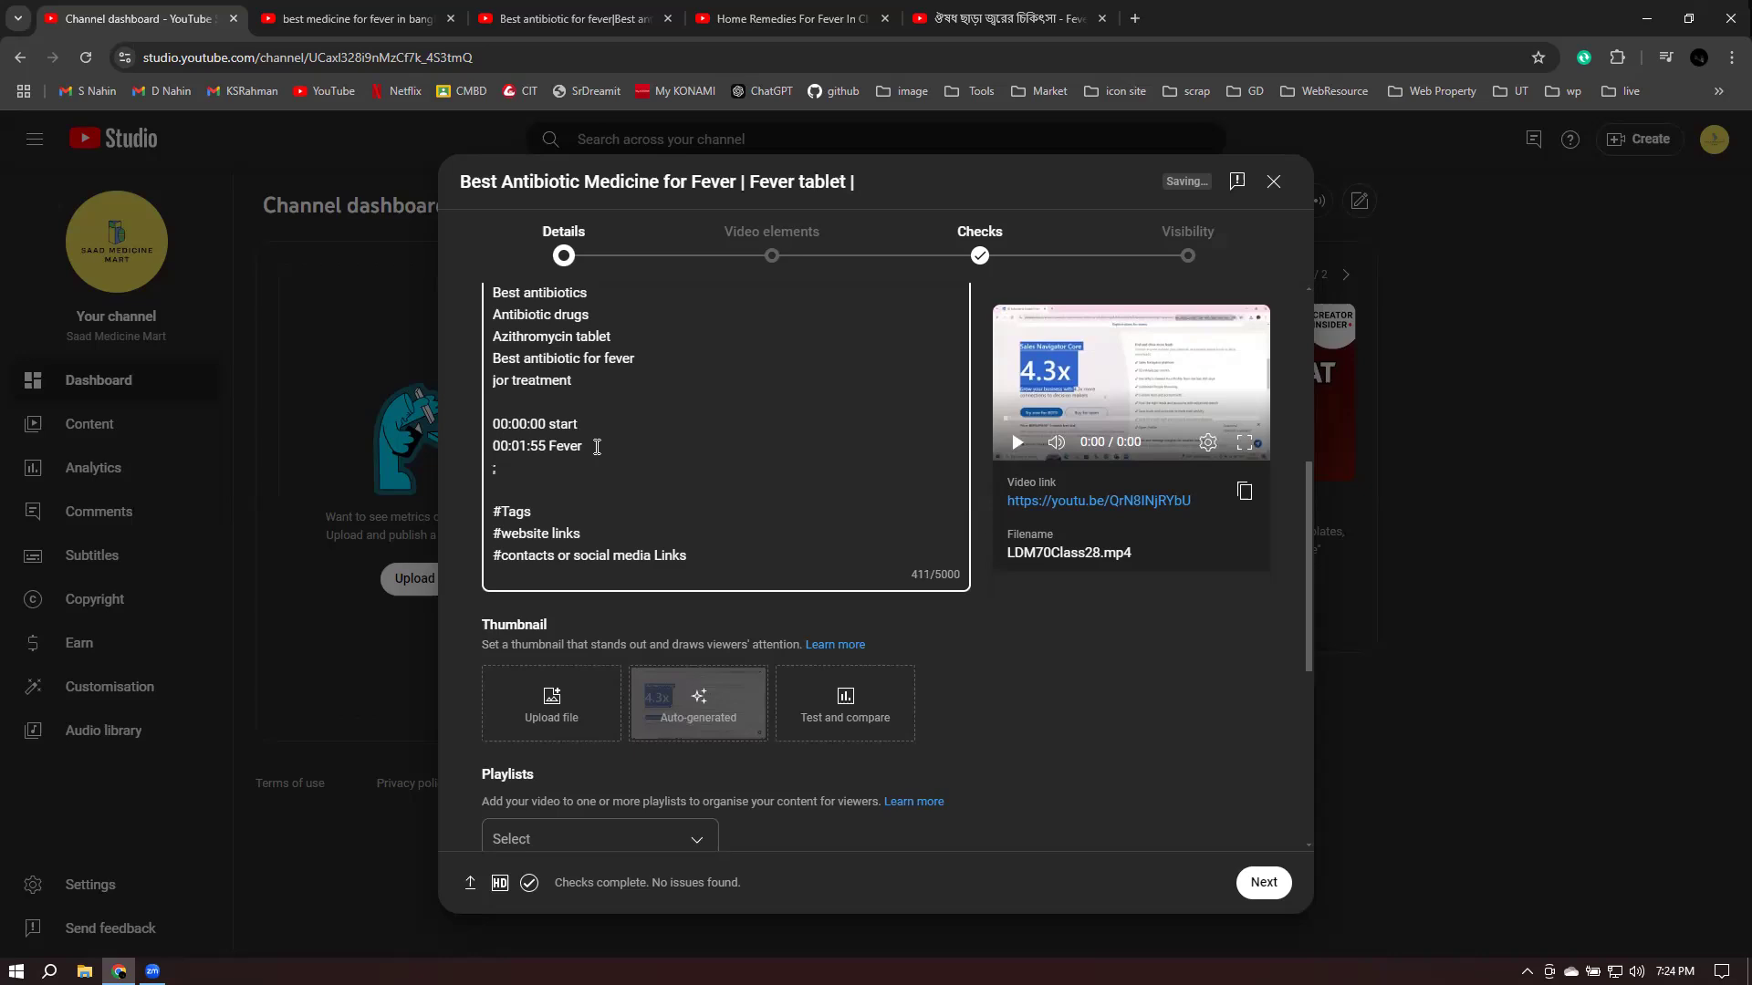
{"action": "type", "text": "04:6"}
{"action": "key", "text": "BackSpace"}
{"action": "type", "text": "06"}
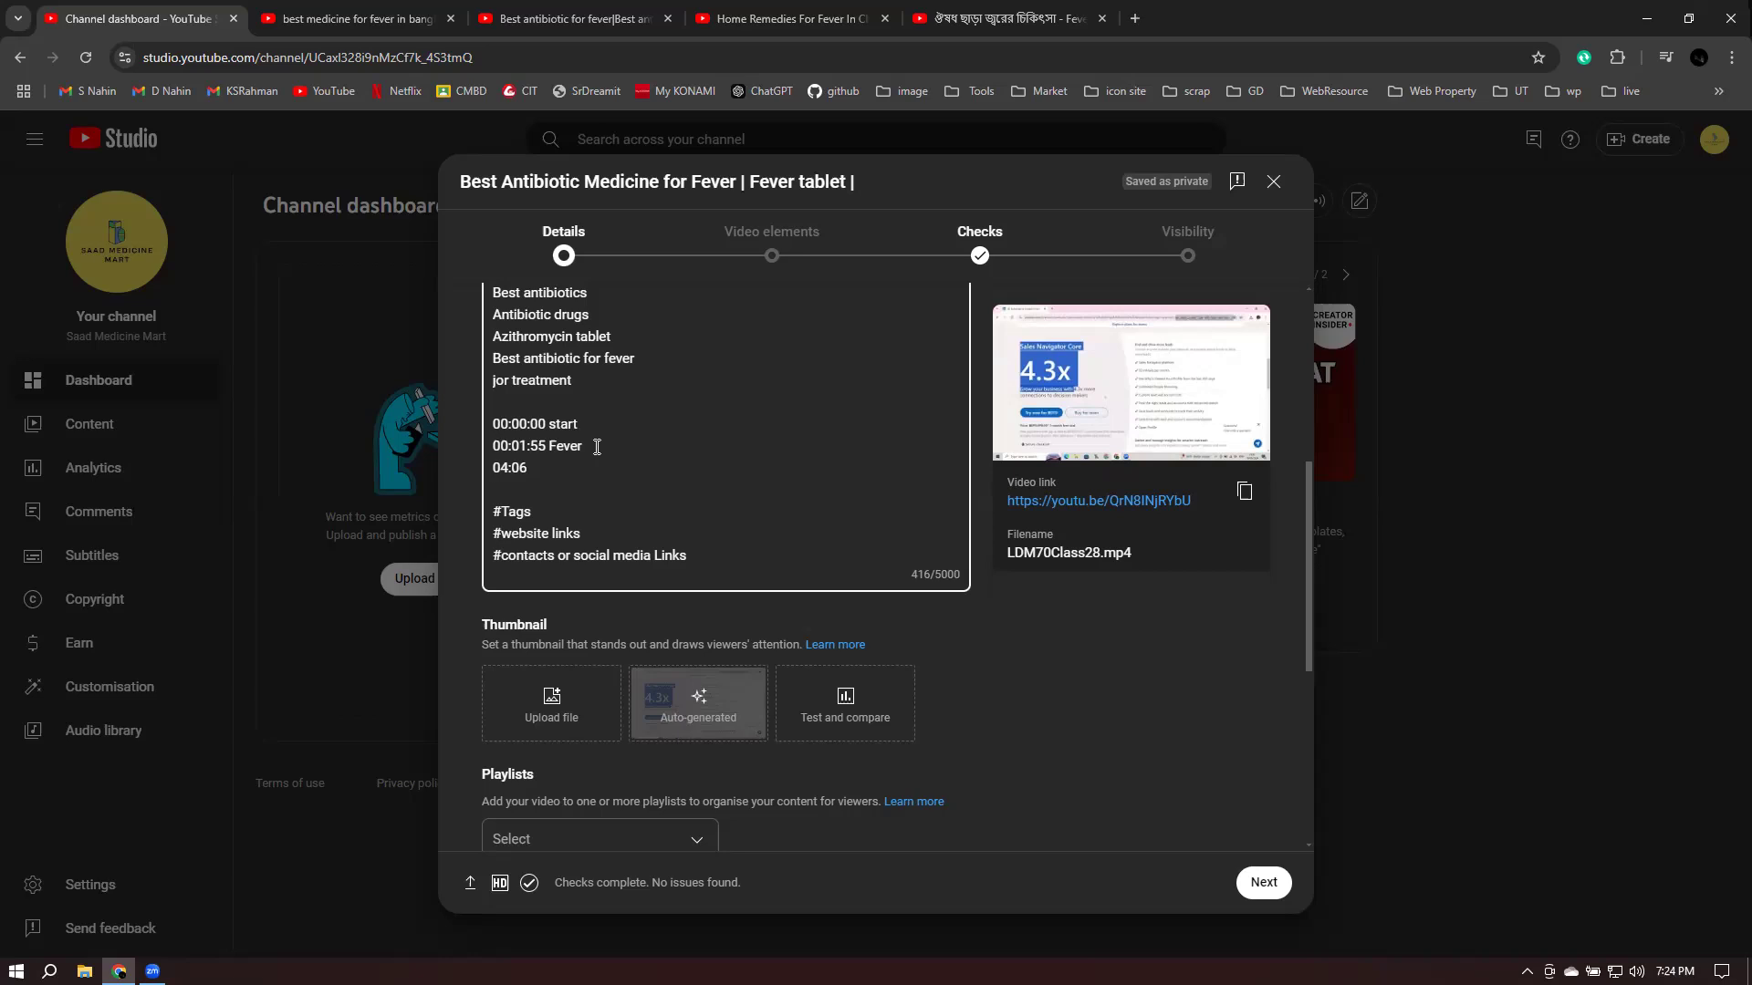
{"action": "type", "text": "Best antibioc"}
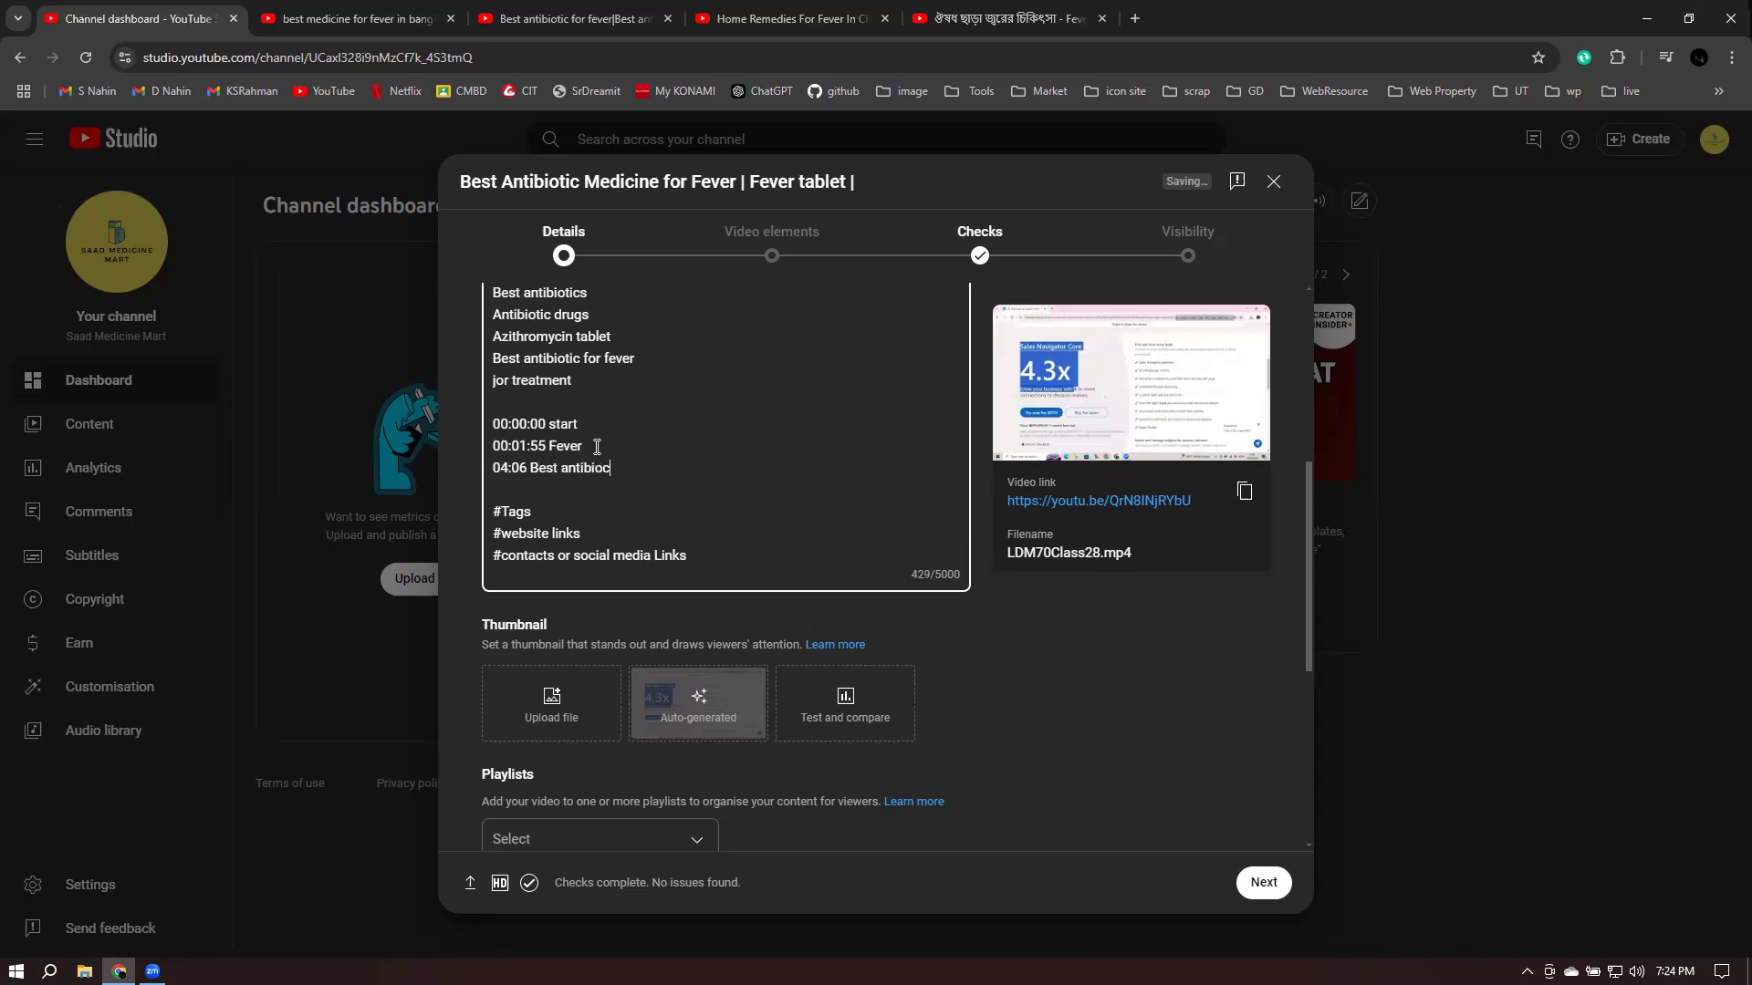
{"action": "key", "text": "BackSpace"}
{"action": "type", "text": "tic fever medicine"}
- Add a '50:33 Verious' chapter line and bring up its spelling suggestions
{"action": "key", "text": "Return"}
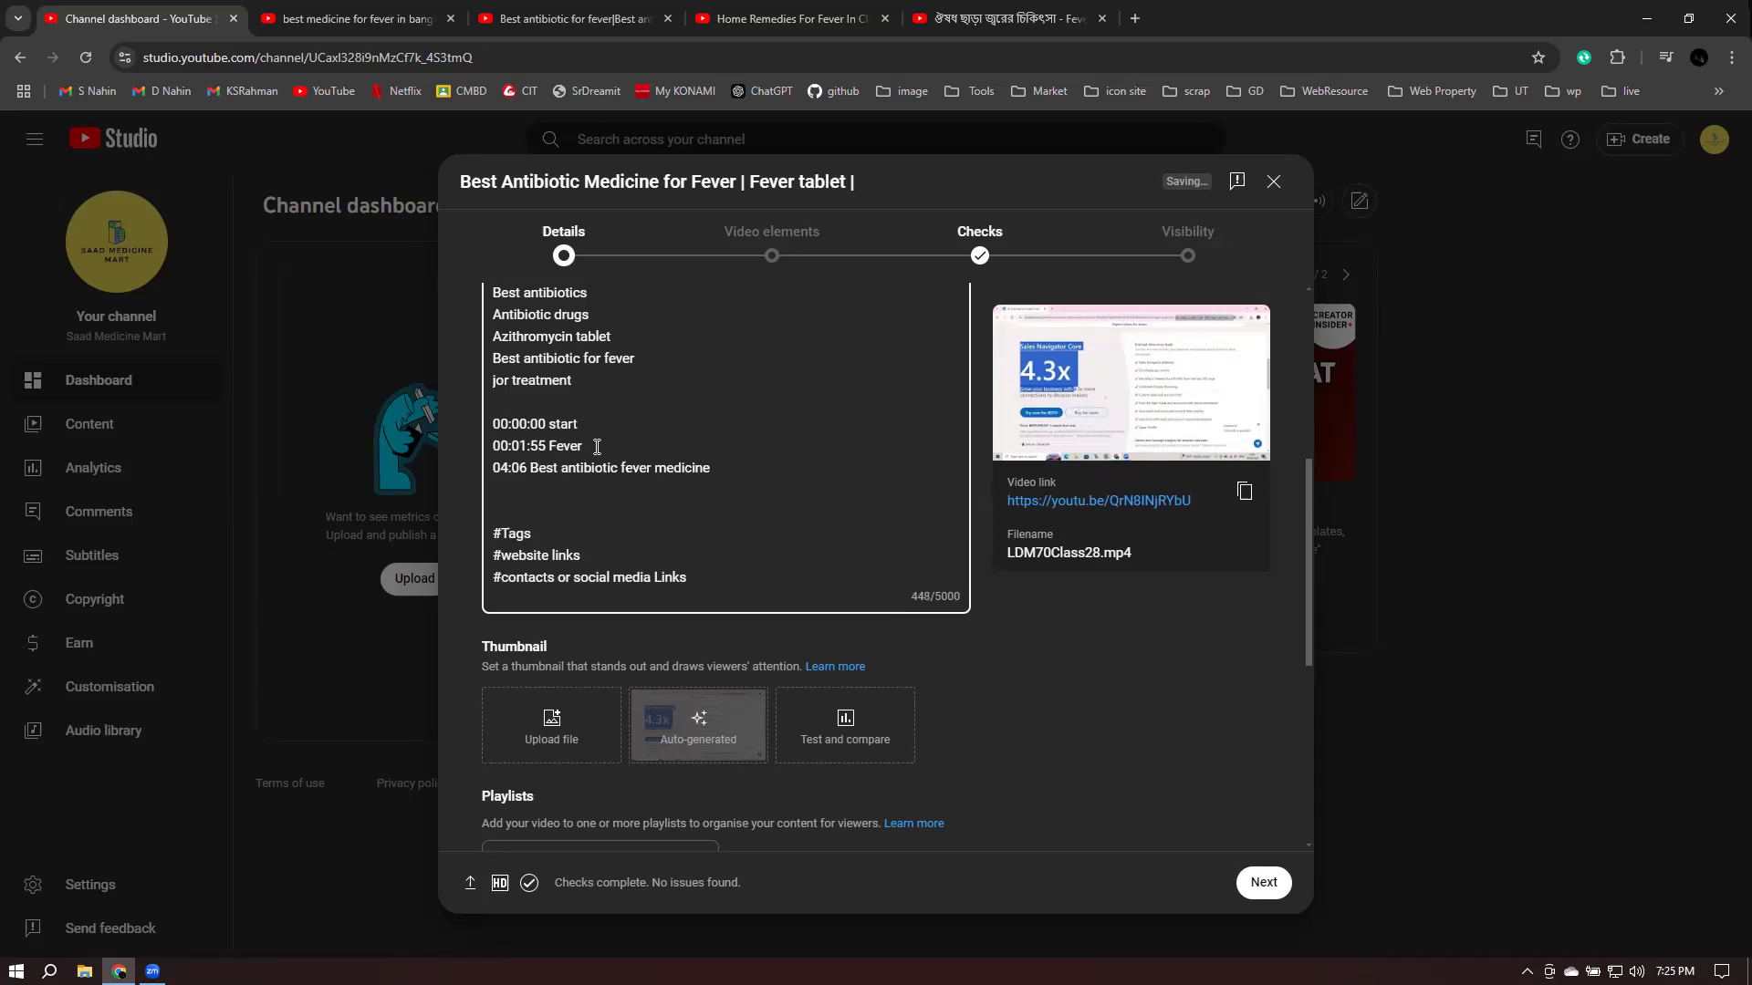
{"action": "type", "text": "50:33 Verious"}
{"action": "right_click", "coordinate": [562, 490]}
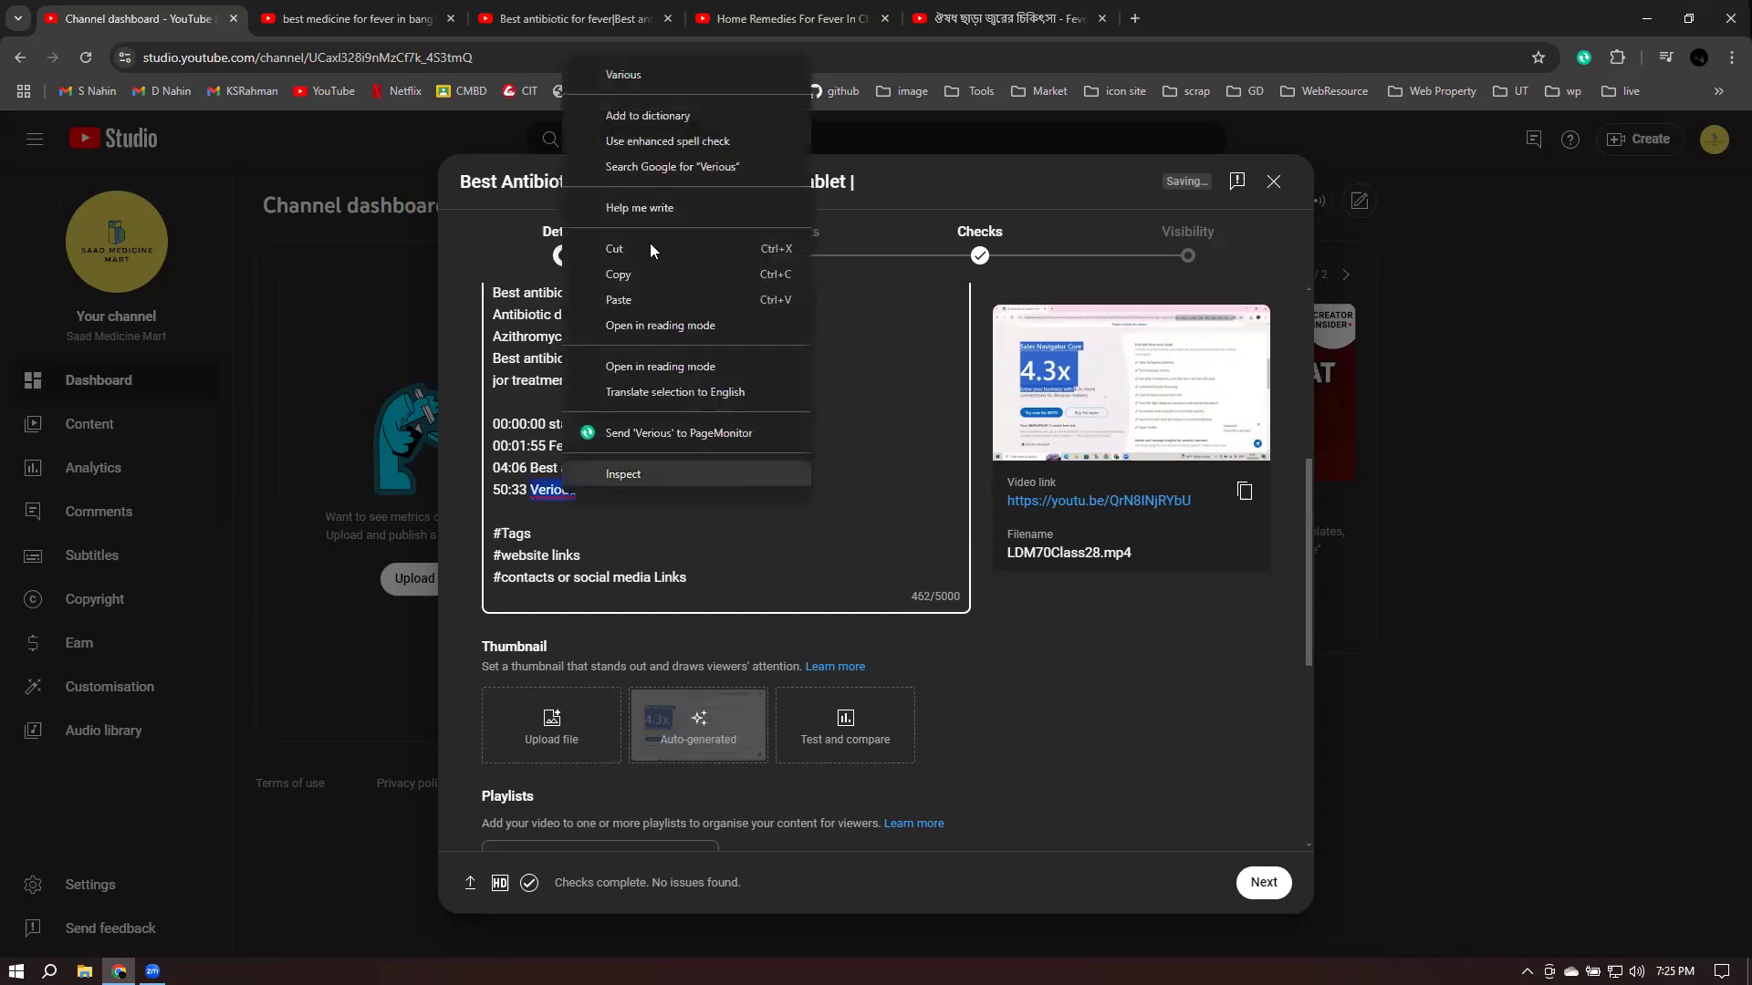
- Correct the chapter to '50:33 Various fever' and add a '01:02:33 Dengu fever' line
{"action": "left_click", "coordinate": [659, 75]}
{"action": "type", "text": "fever"}
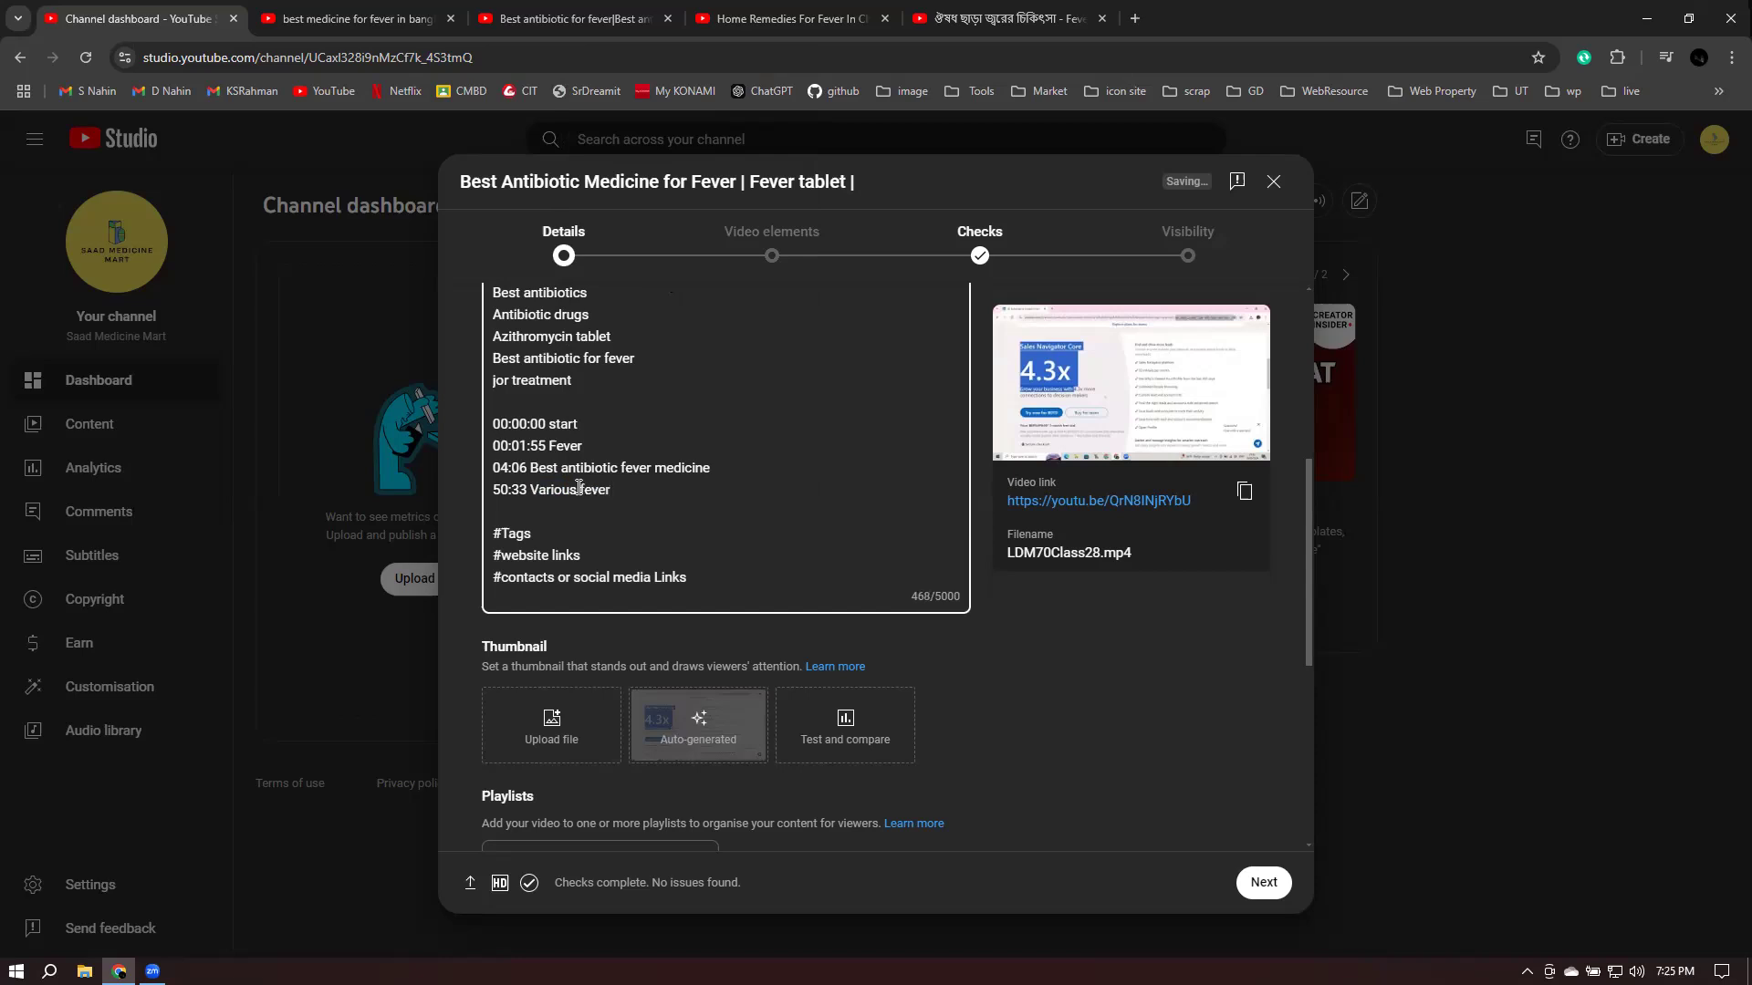
{"action": "key", "text": "Return"}
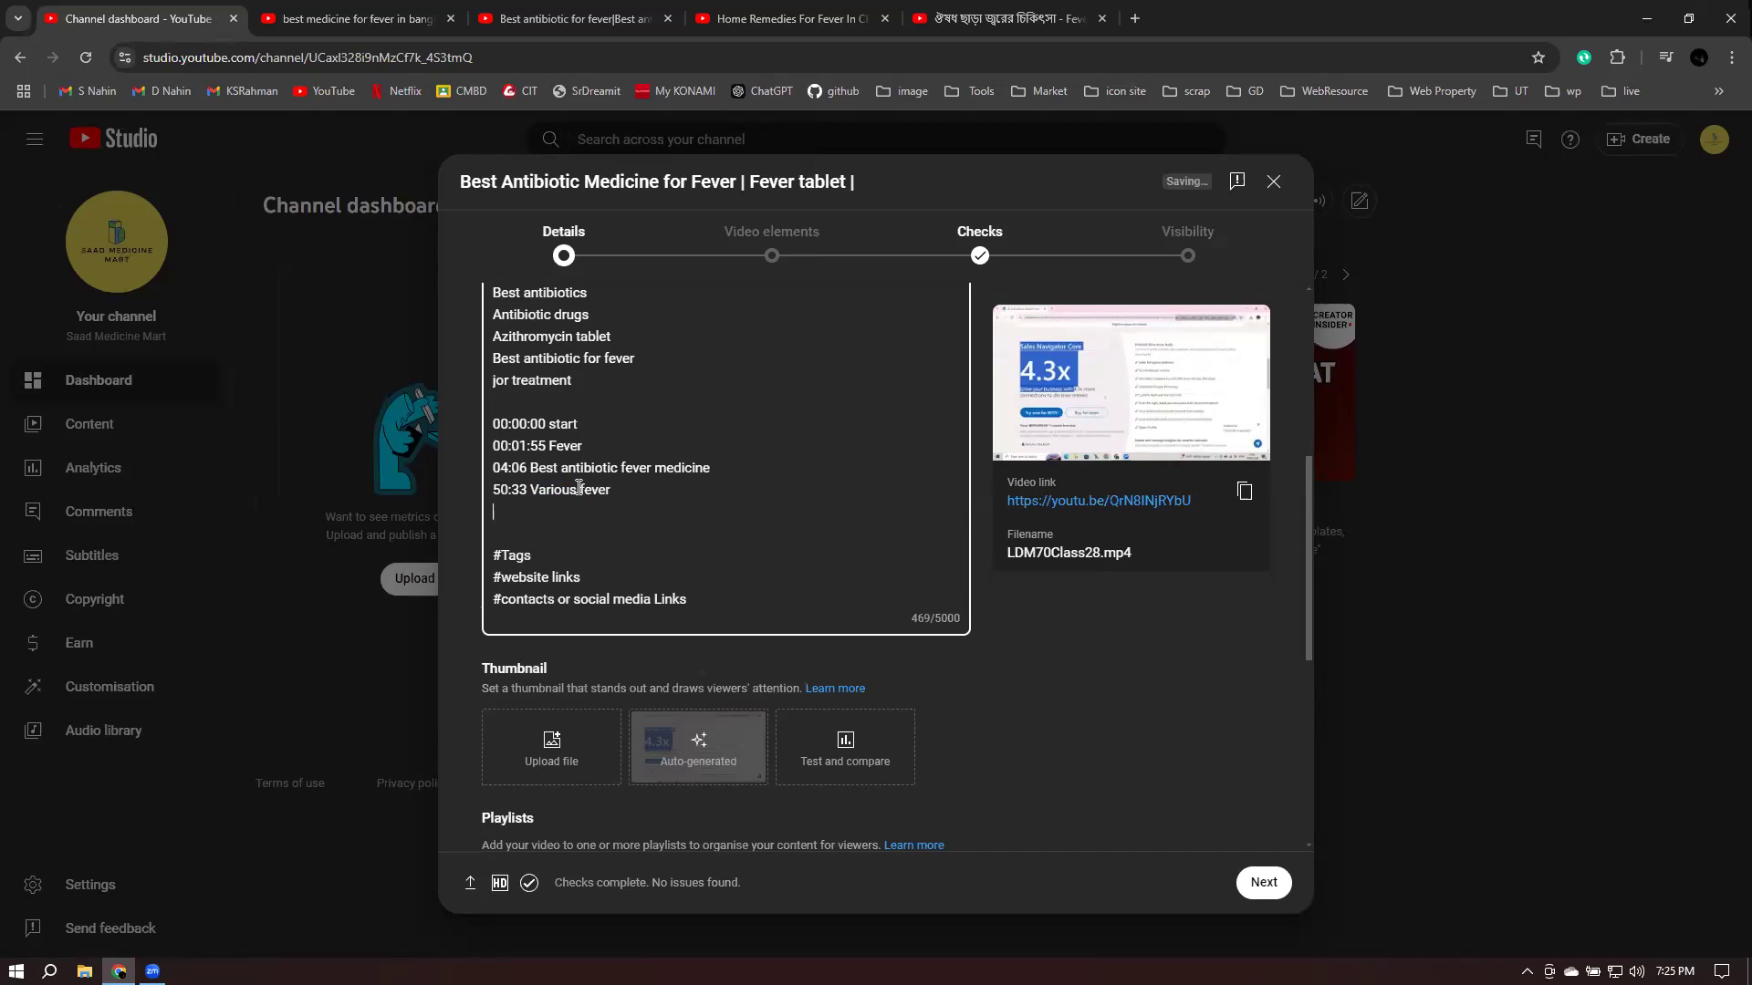
{"action": "type", "text": "01:02:33 Dengu fever"}
- Leave 'Dengu' unchanged, dismiss the hashtag suggestions, and place the caret in the #Tags placeholder
{"action": "right_click", "coordinate": [564, 511]}
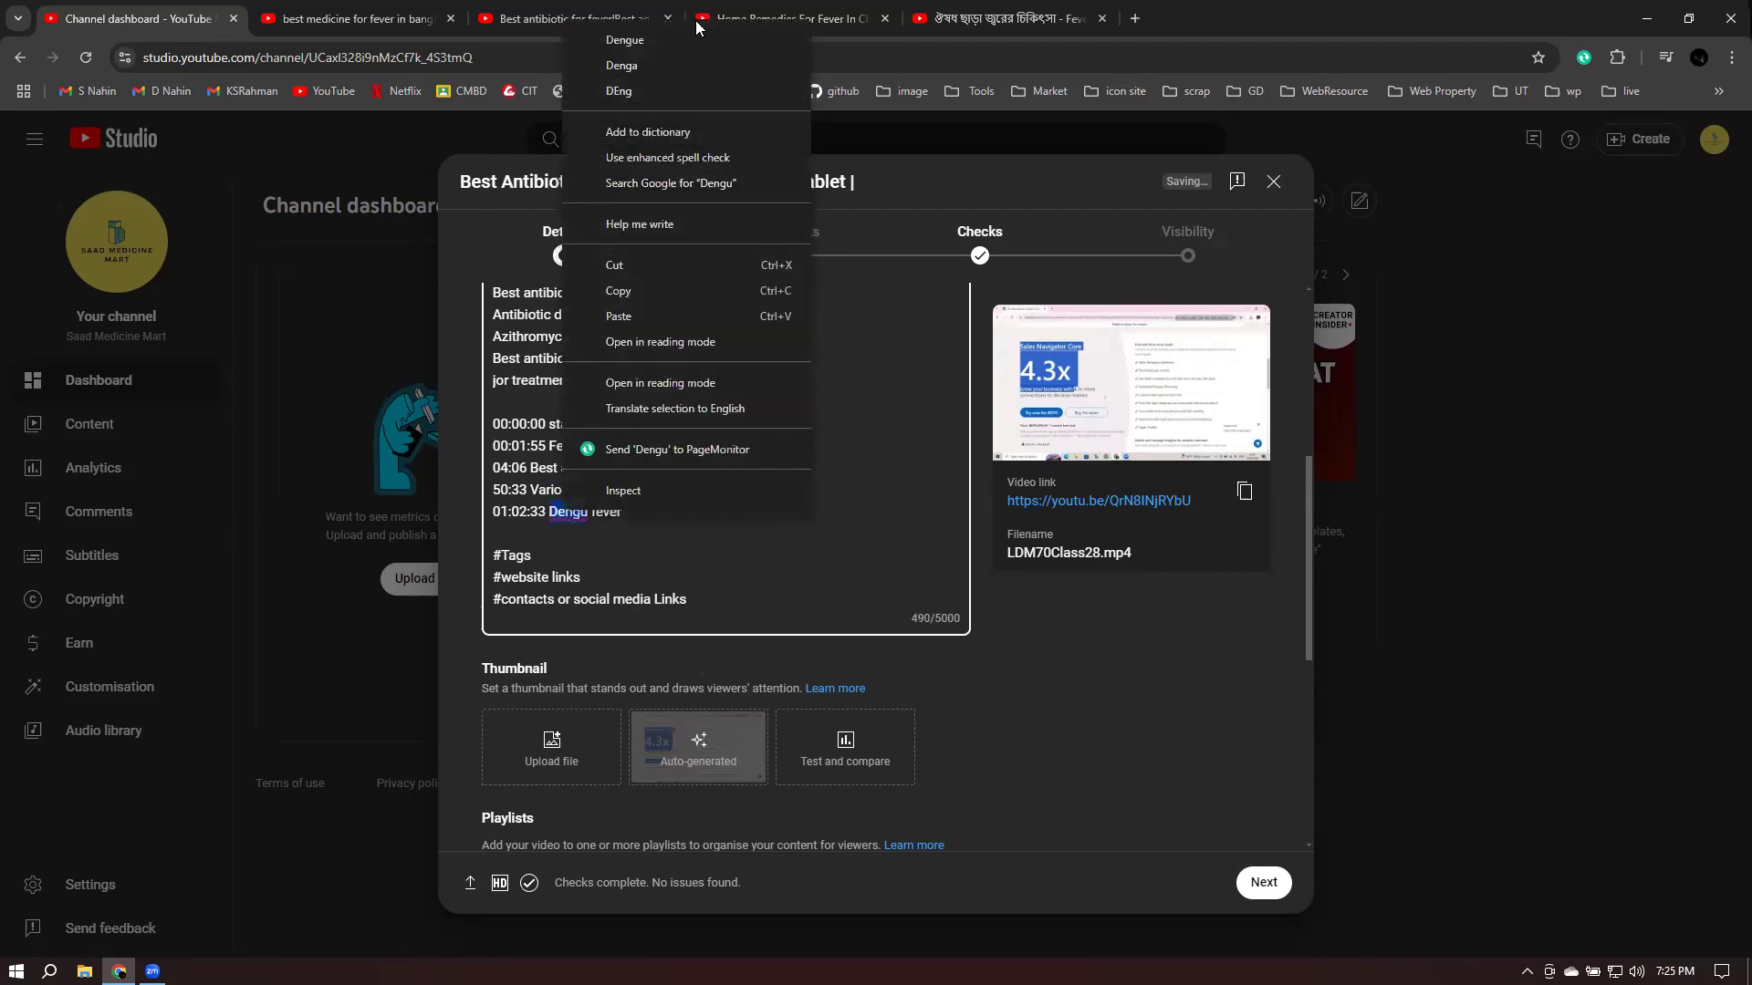
{"action": "left_click", "coordinate": [693, 553]}
{"action": "left_click", "coordinate": [902, 498]}
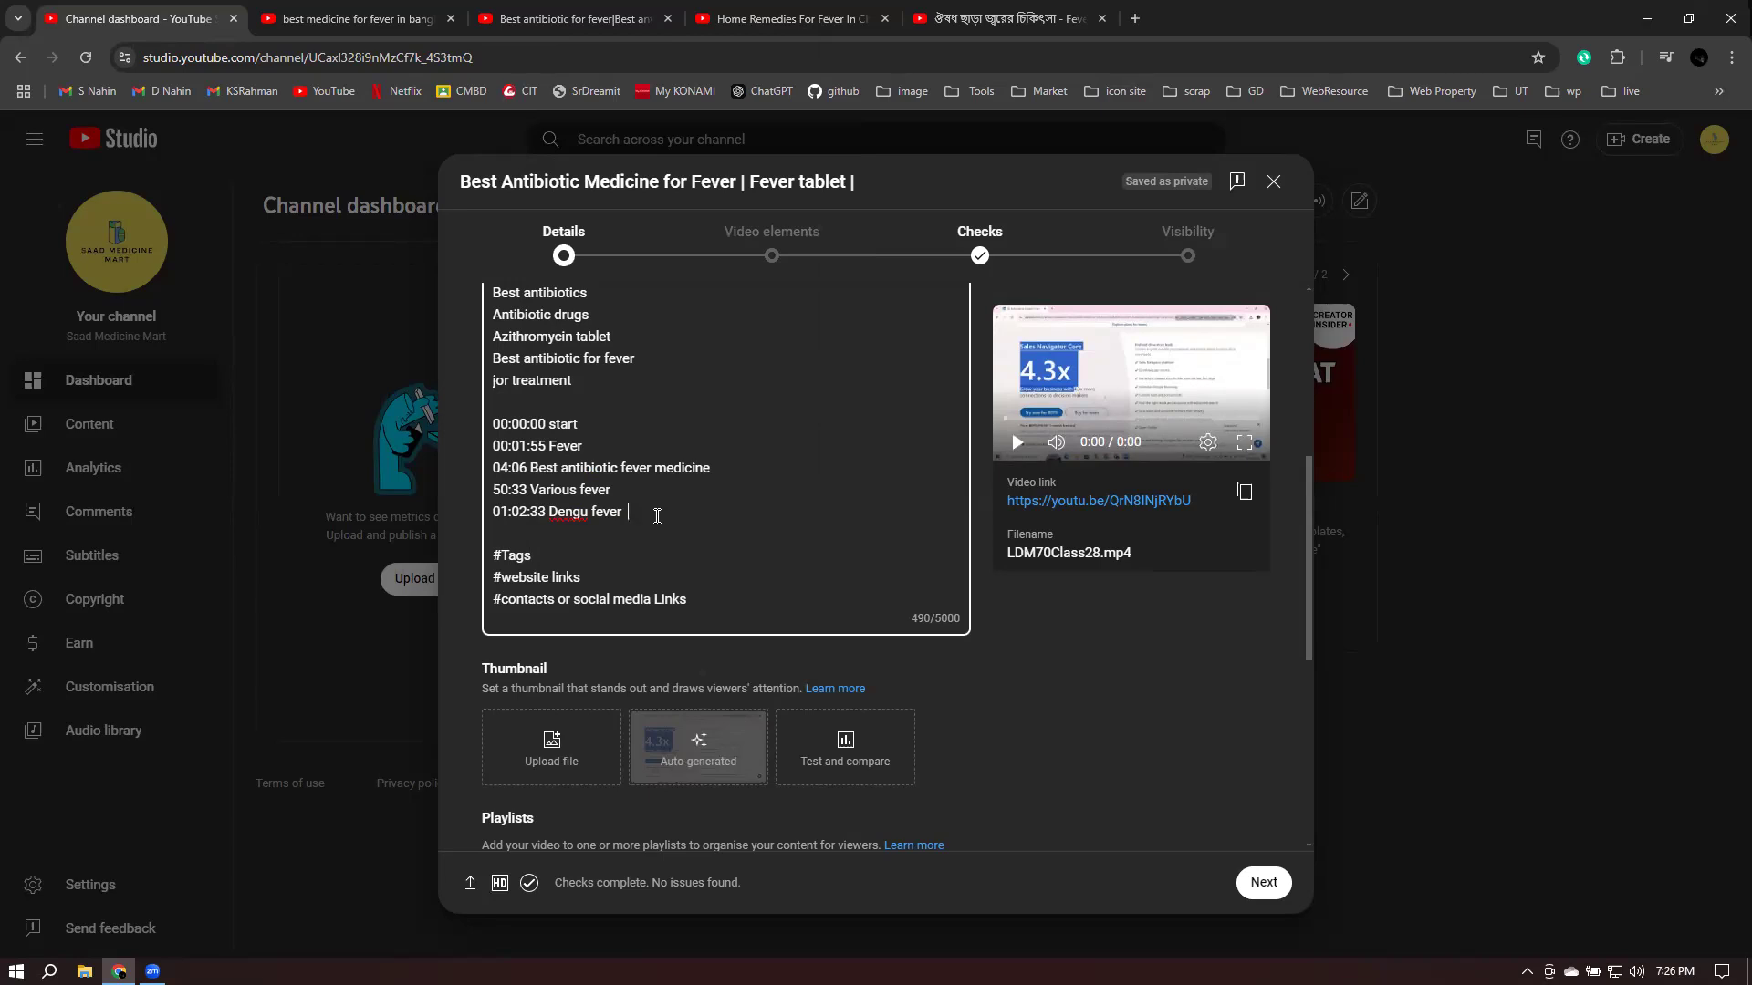
{"action": "double_click", "coordinate": [507, 555]}
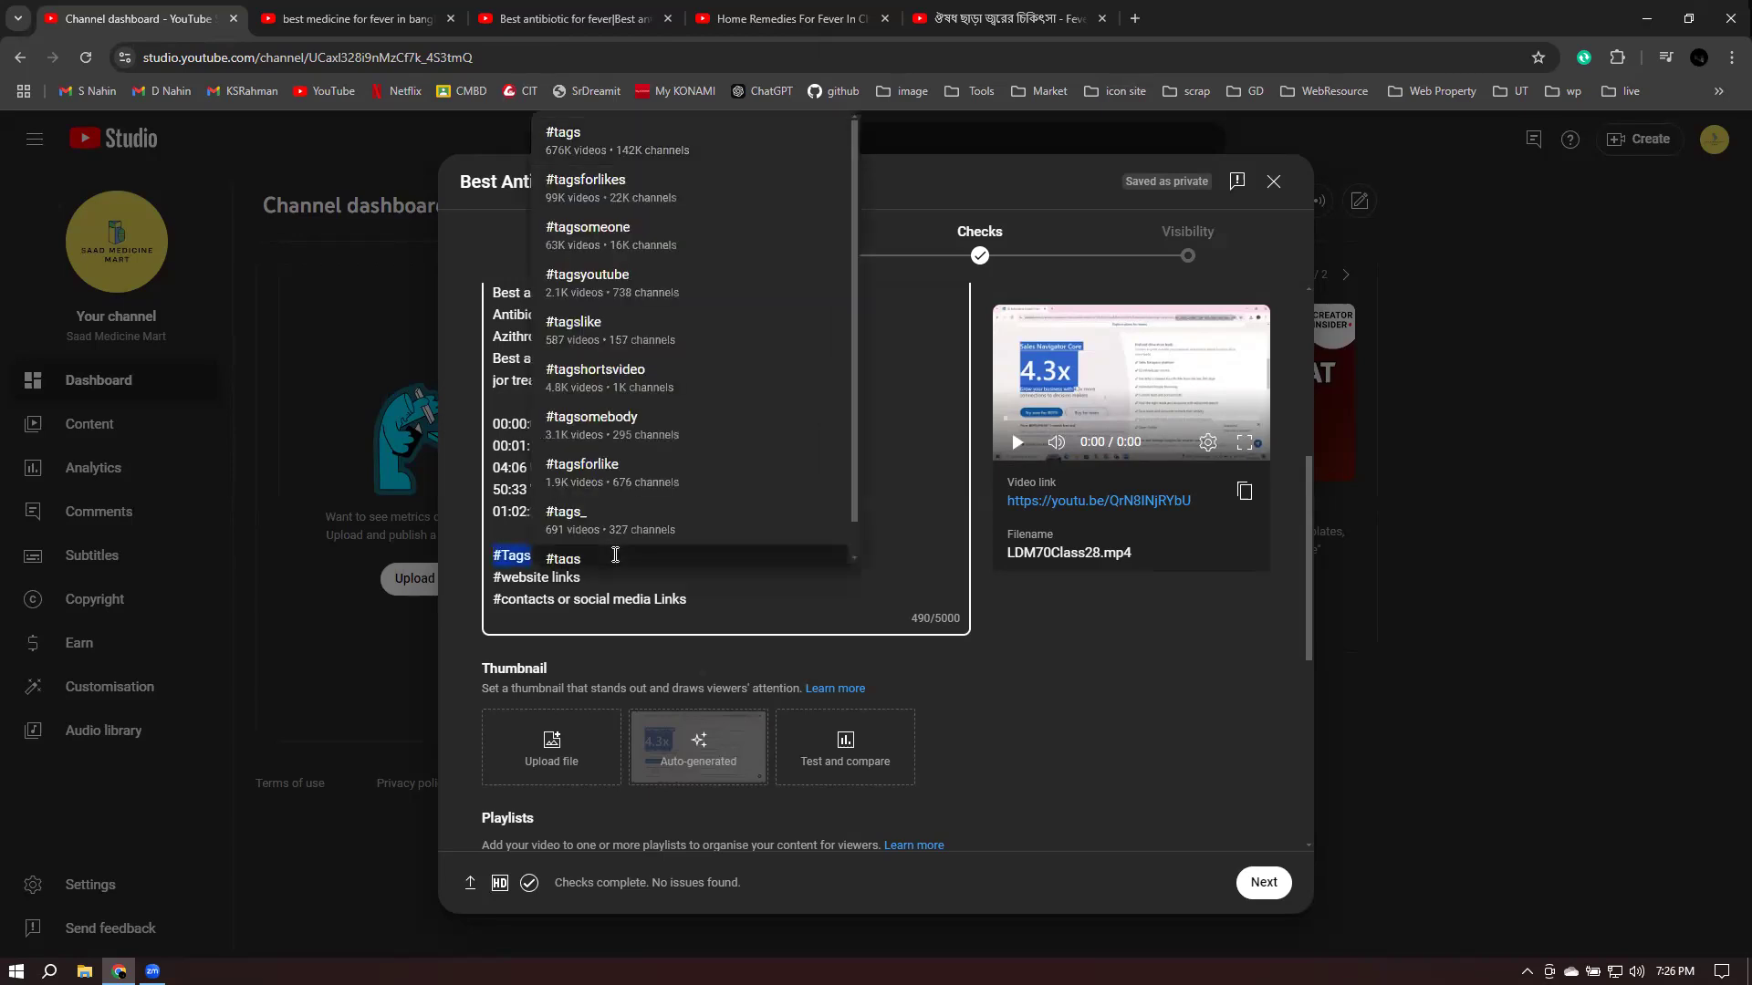
{"action": "left_click", "coordinate": [842, 581]}
{"action": "left_click", "coordinate": [548, 554]}
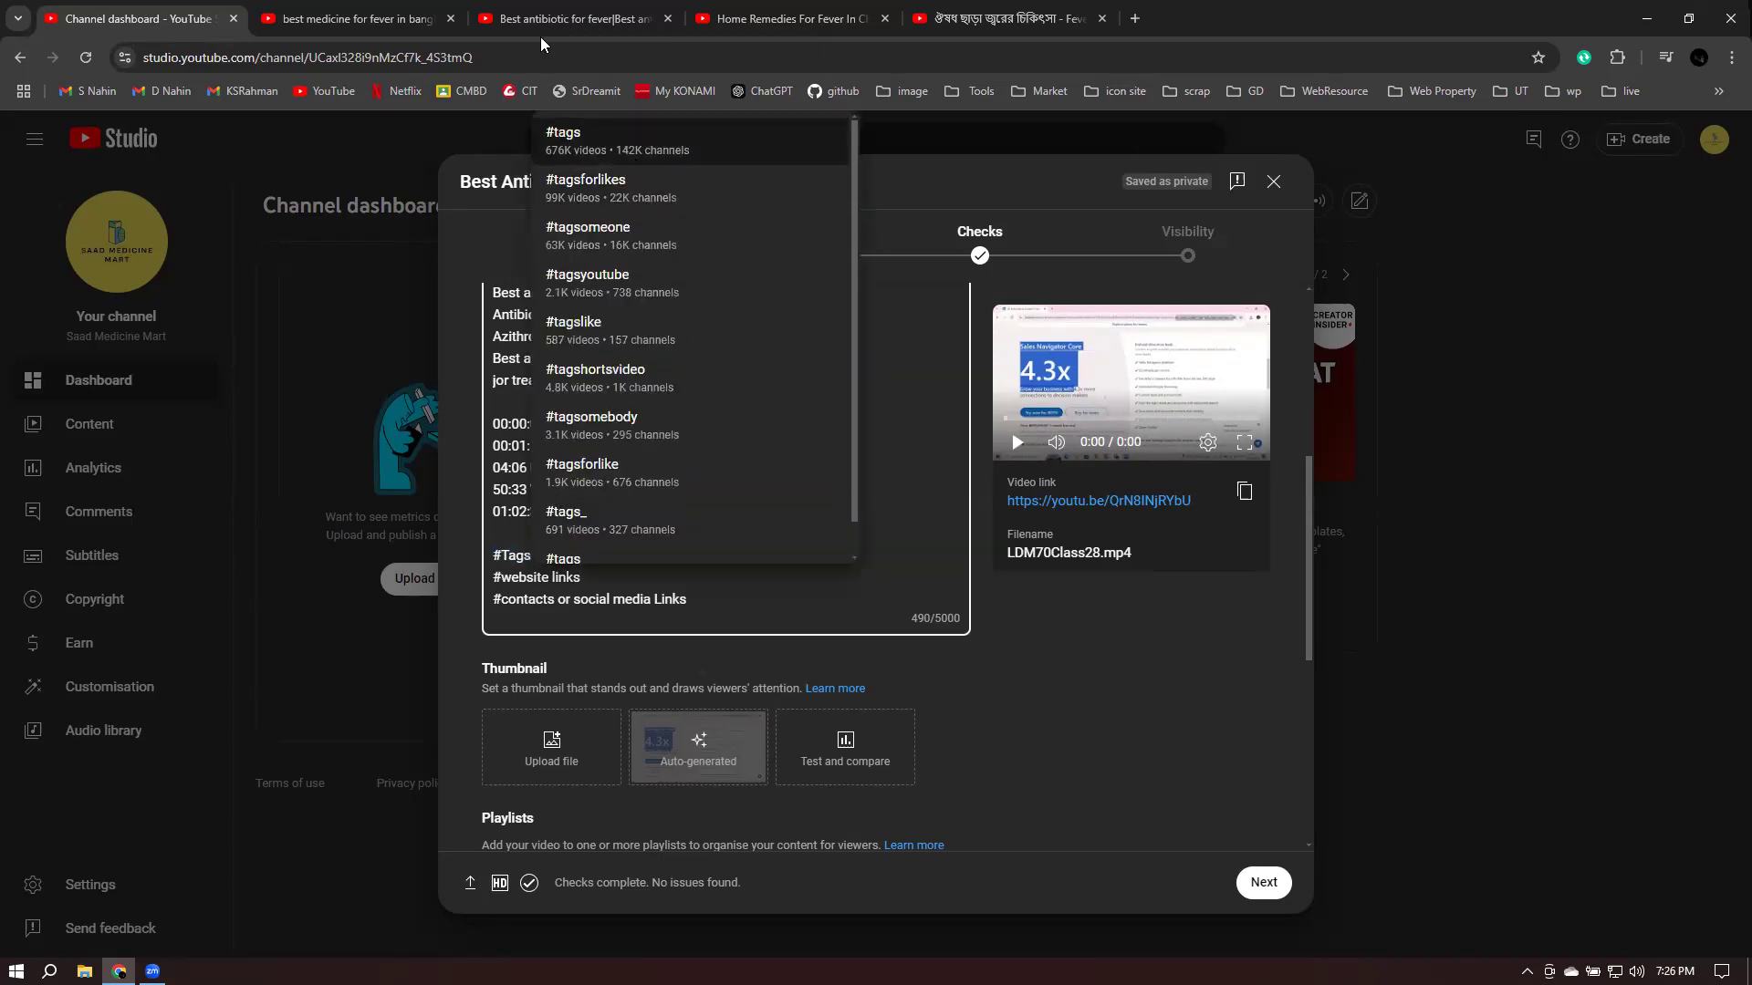
- Copy the other video's hashtag line (#antibiotics #fever #viralfever) over the #Tags placeholder
{"action": "key", "text": "ctrl+Tab"}
{"action": "key", "text": "ctrl+Tab"}
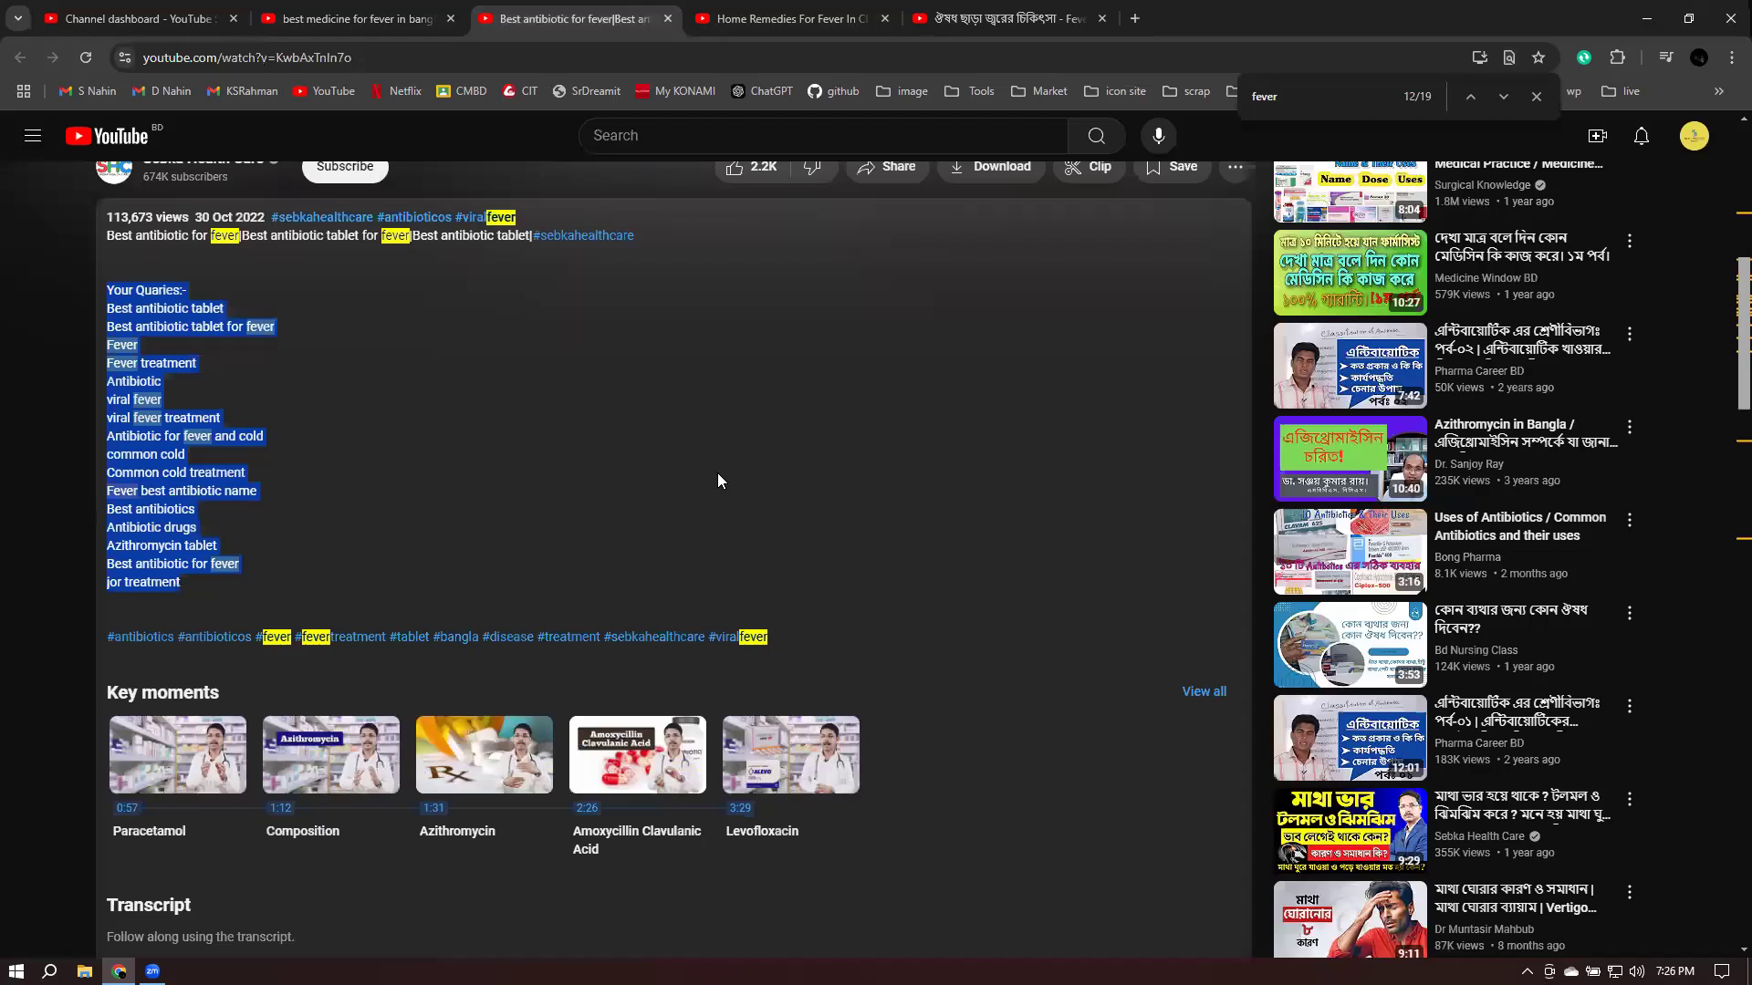
{"action": "left_click_drag", "start_coordinate": [113, 640], "coordinate": [776, 633]}
{"action": "key", "text": "ctrl+c"}
{"action": "key", "text": "ctrl+shift+Tab"}
{"action": "key", "text": "ctrl+shift+Tab"}
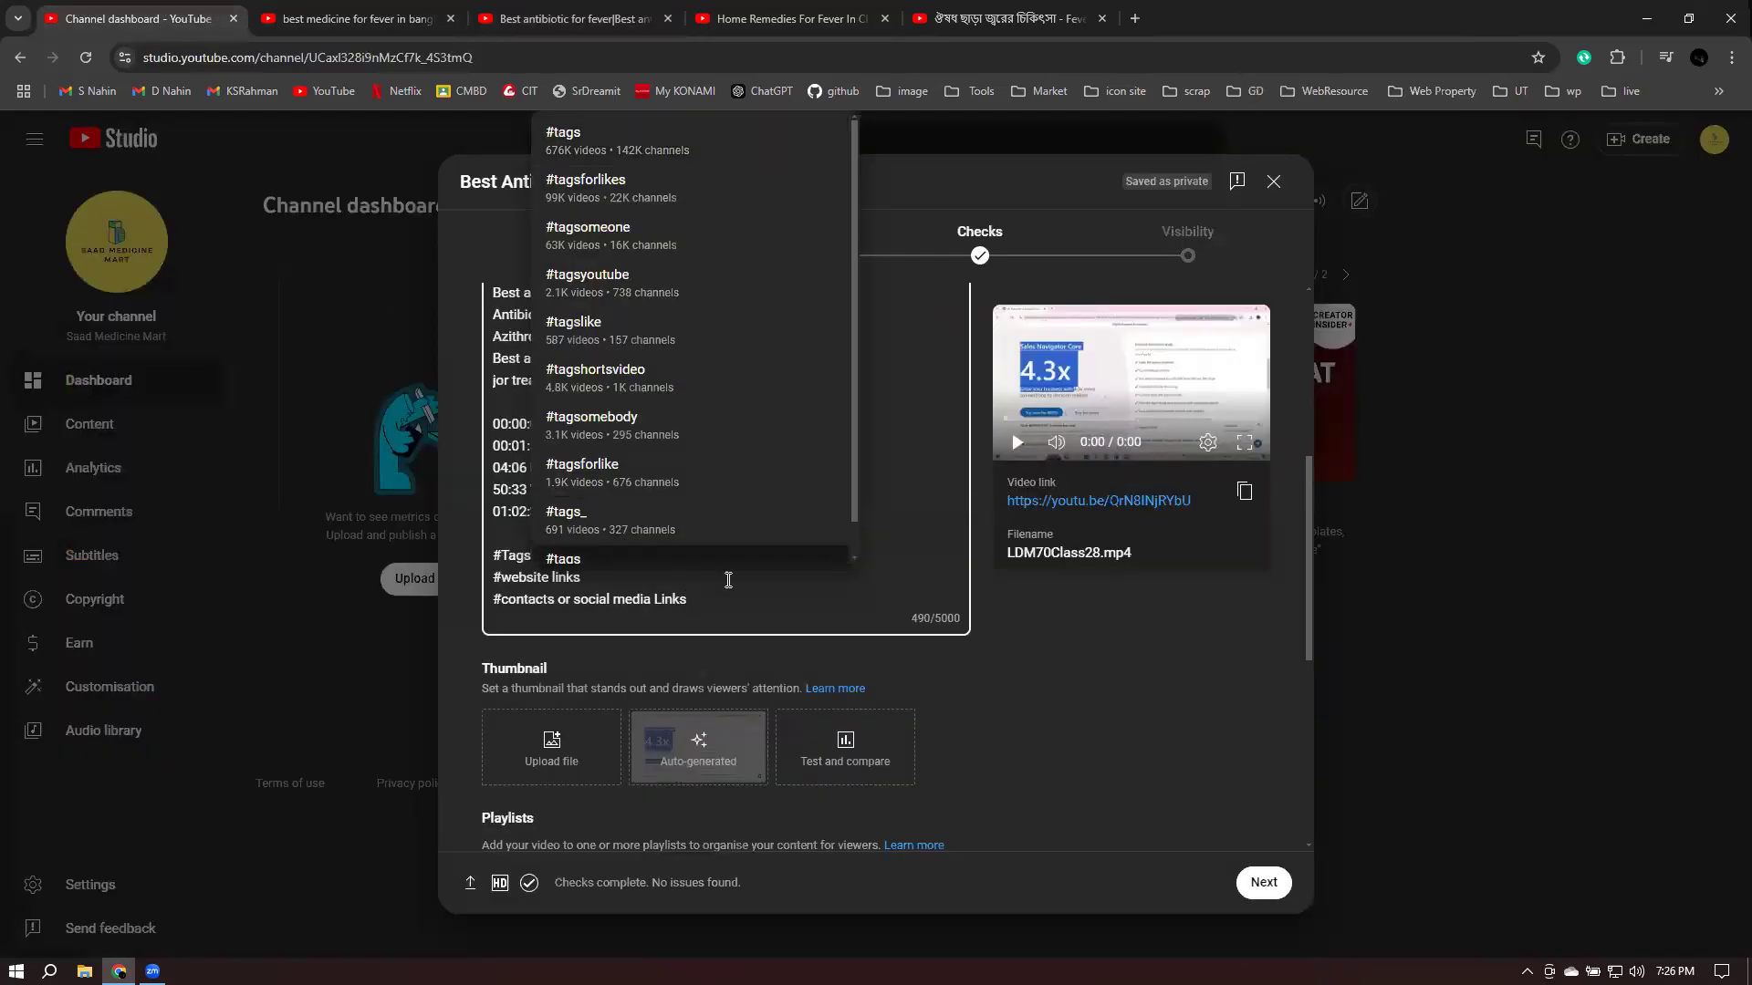
{"action": "left_click", "coordinate": [498, 552]}
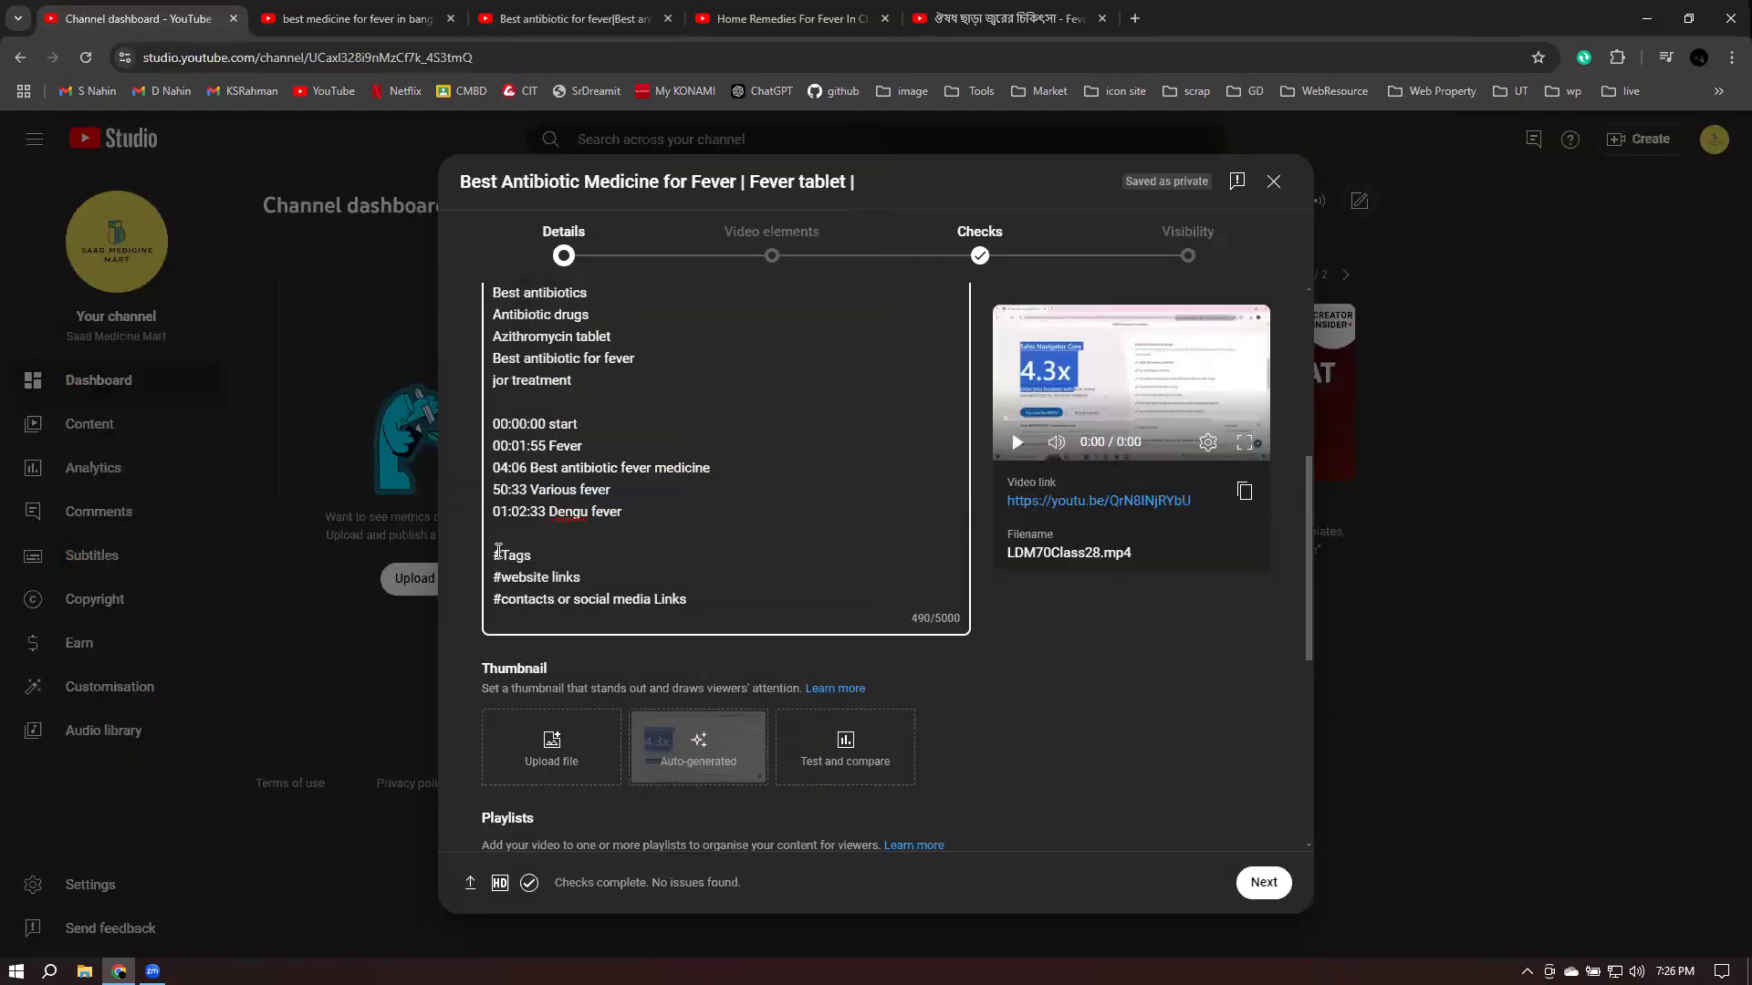
{"action": "key", "text": "shift+End"}
{"action": "key", "text": "ctrl+v"}
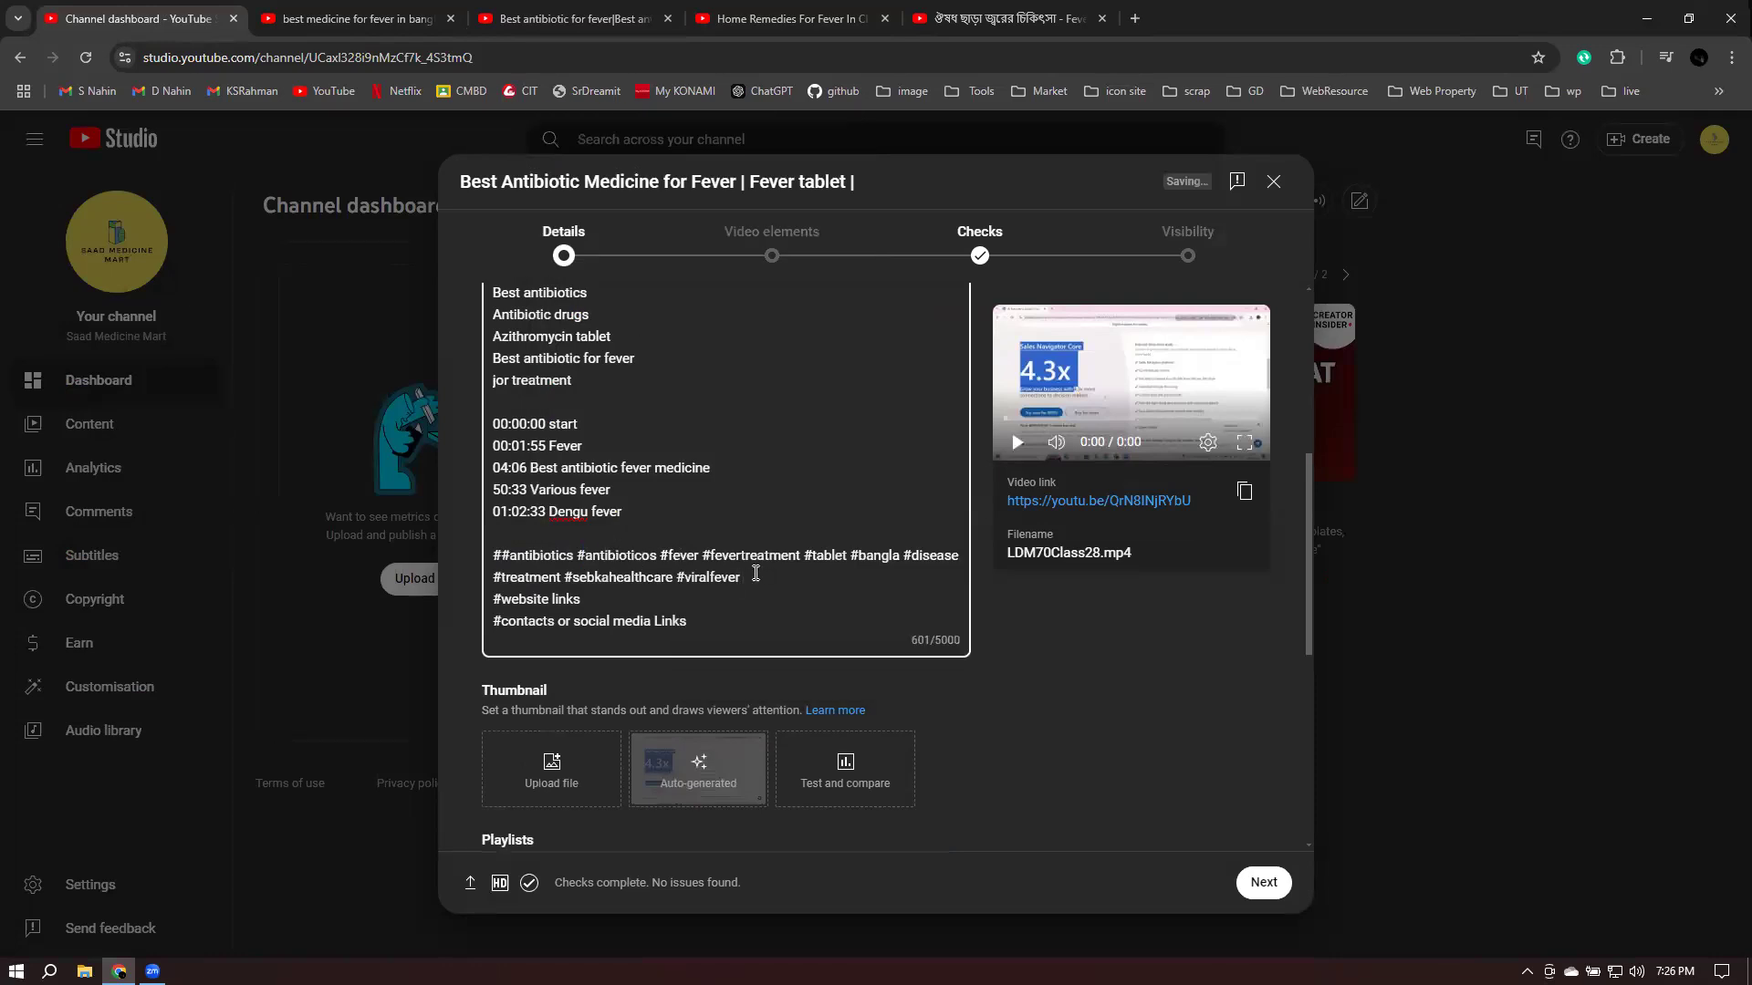
{"action": "key", "text": "Return"}
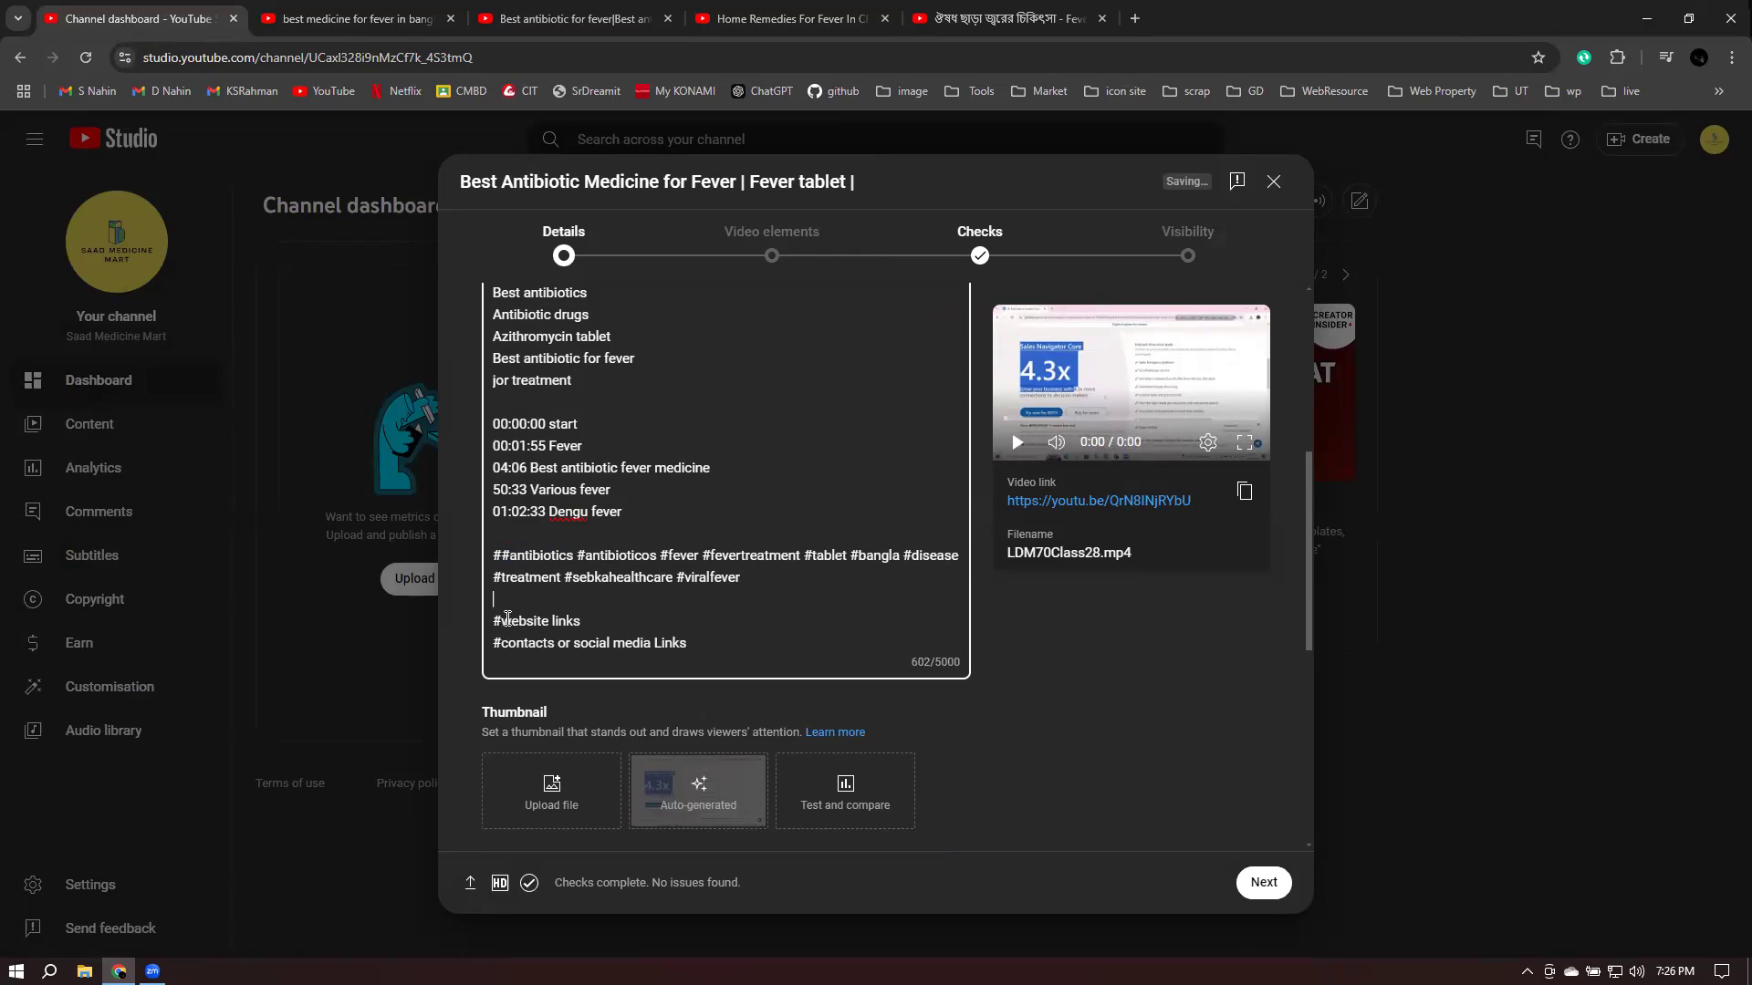
- Select the '#website links' placeholder line in the description
{"action": "left_click_drag", "start_coordinate": [498, 622], "coordinate": [626, 625]}
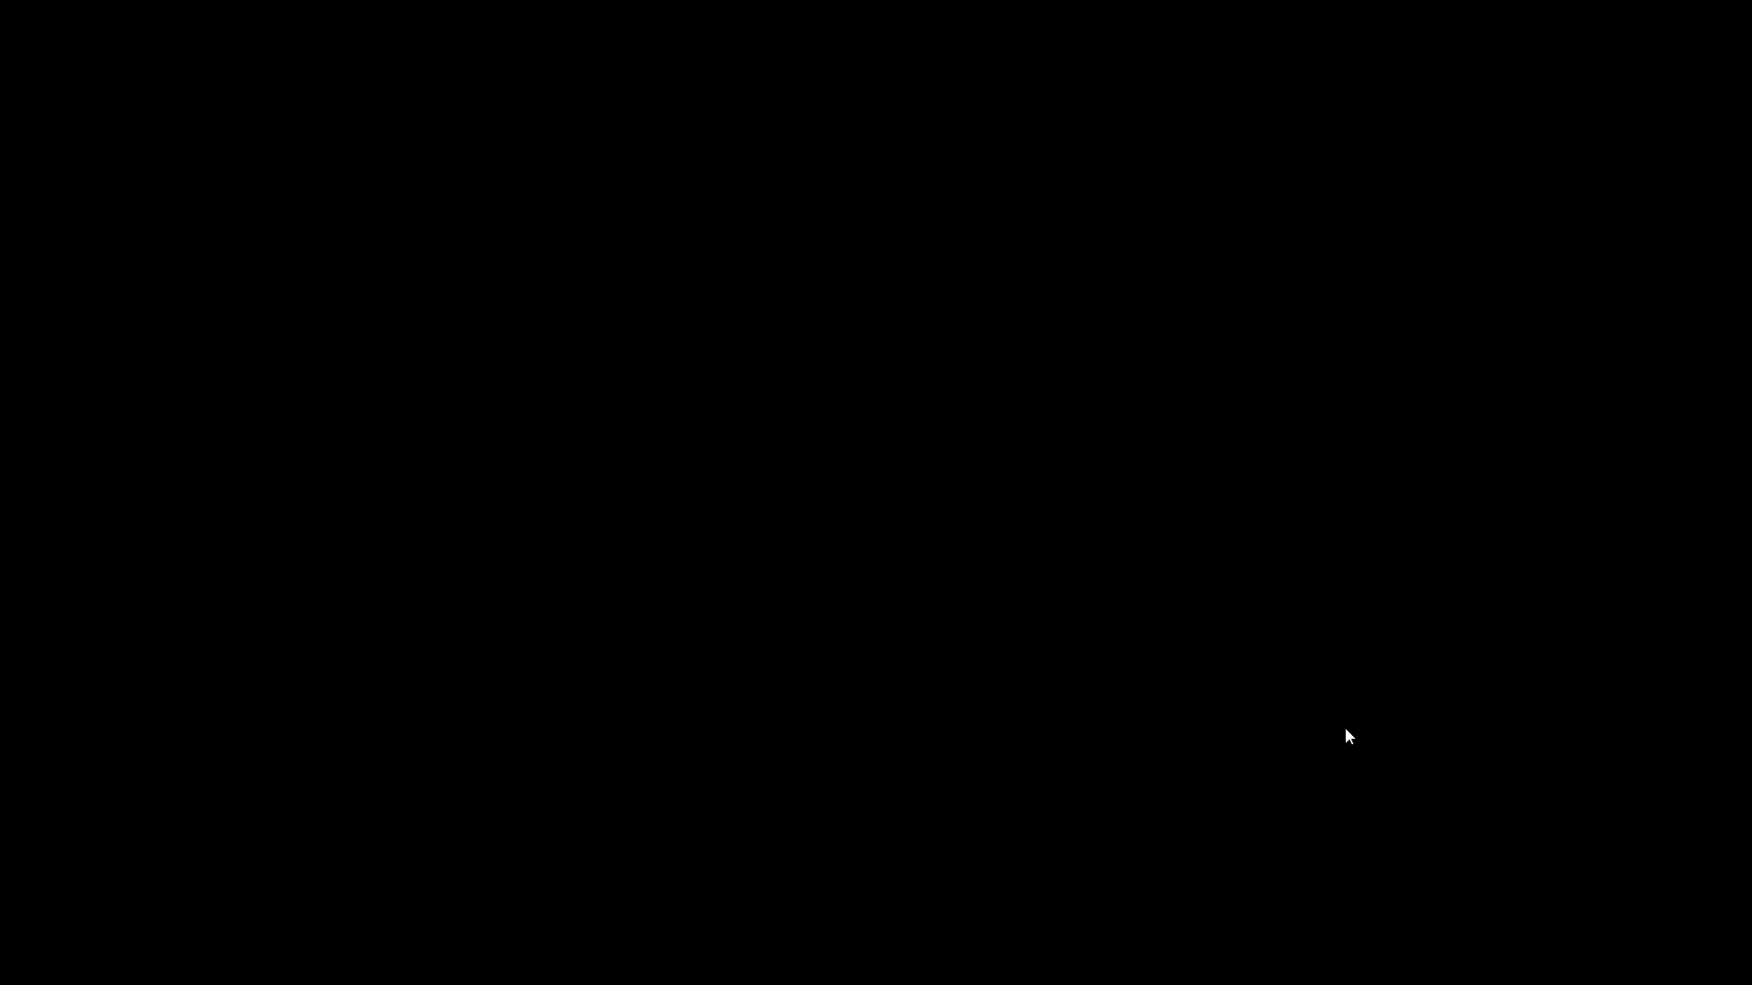
{"action": "left_click", "coordinate": [494, 598]}
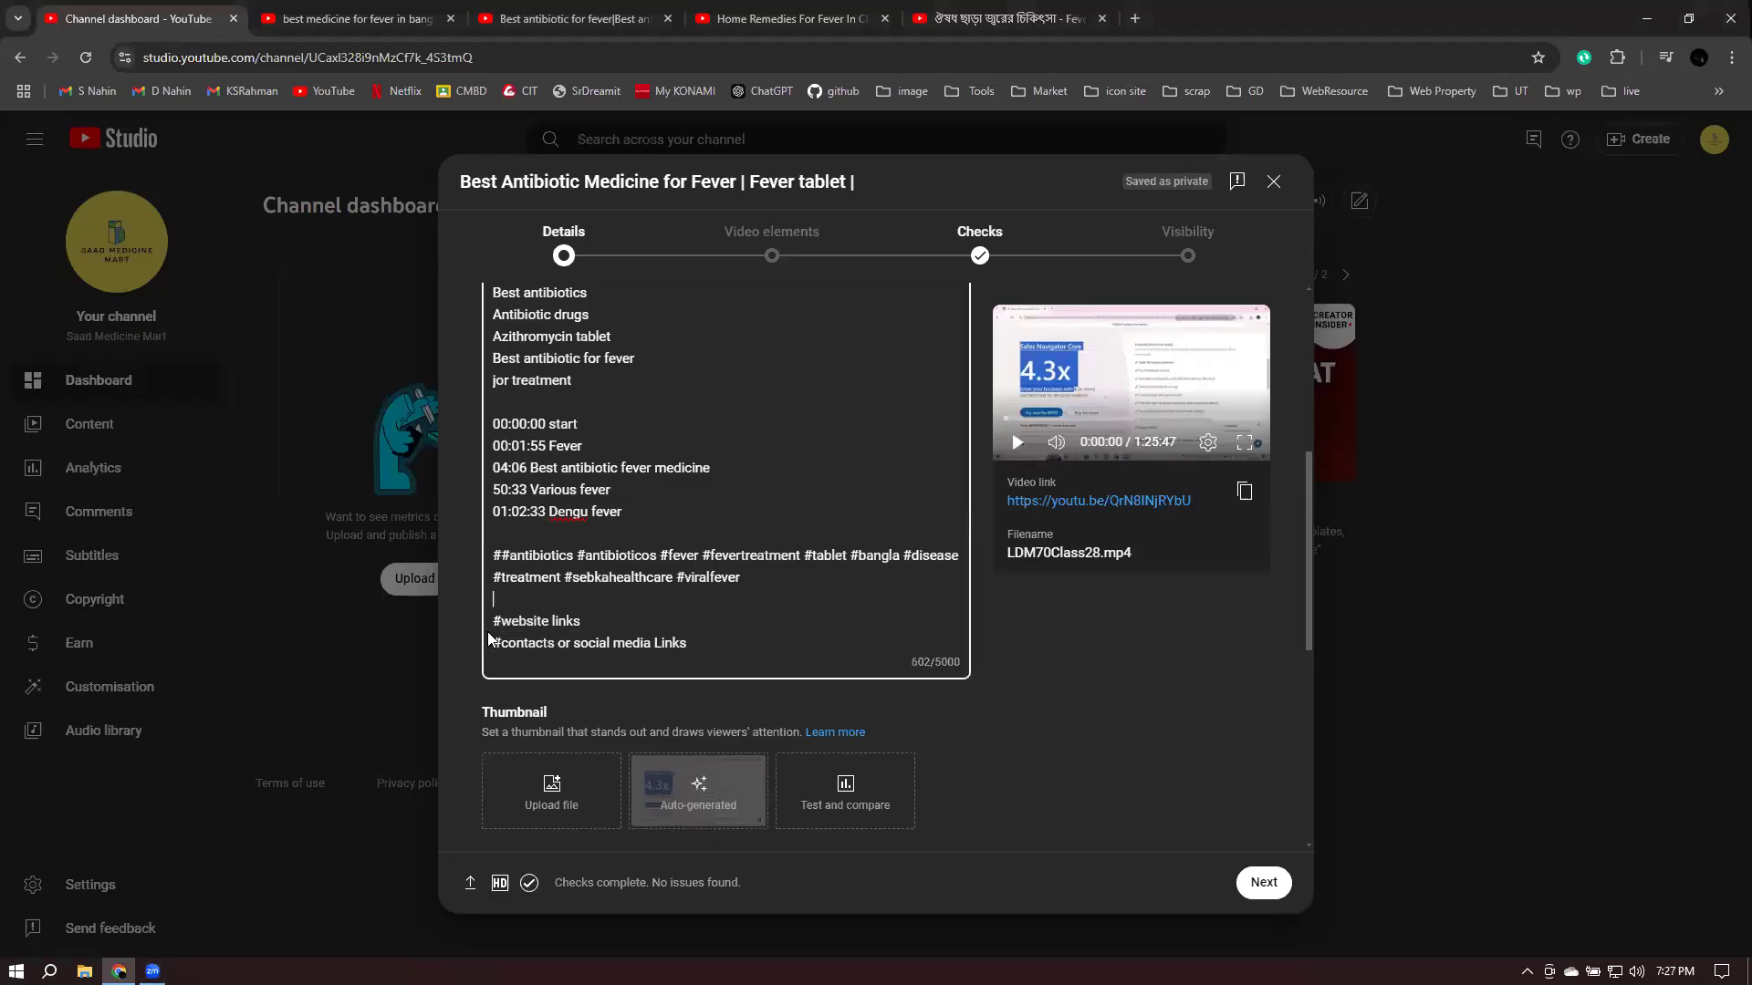
{"action": "left_click_drag", "start_coordinate": [501, 621], "coordinate": [650, 615]}
{"action": "left_click", "coordinate": [650, 615]}
- Try loading aroggo.com in a new tab, then close the mistyped page
{"action": "left_click", "coordinate": [1133, 19]}
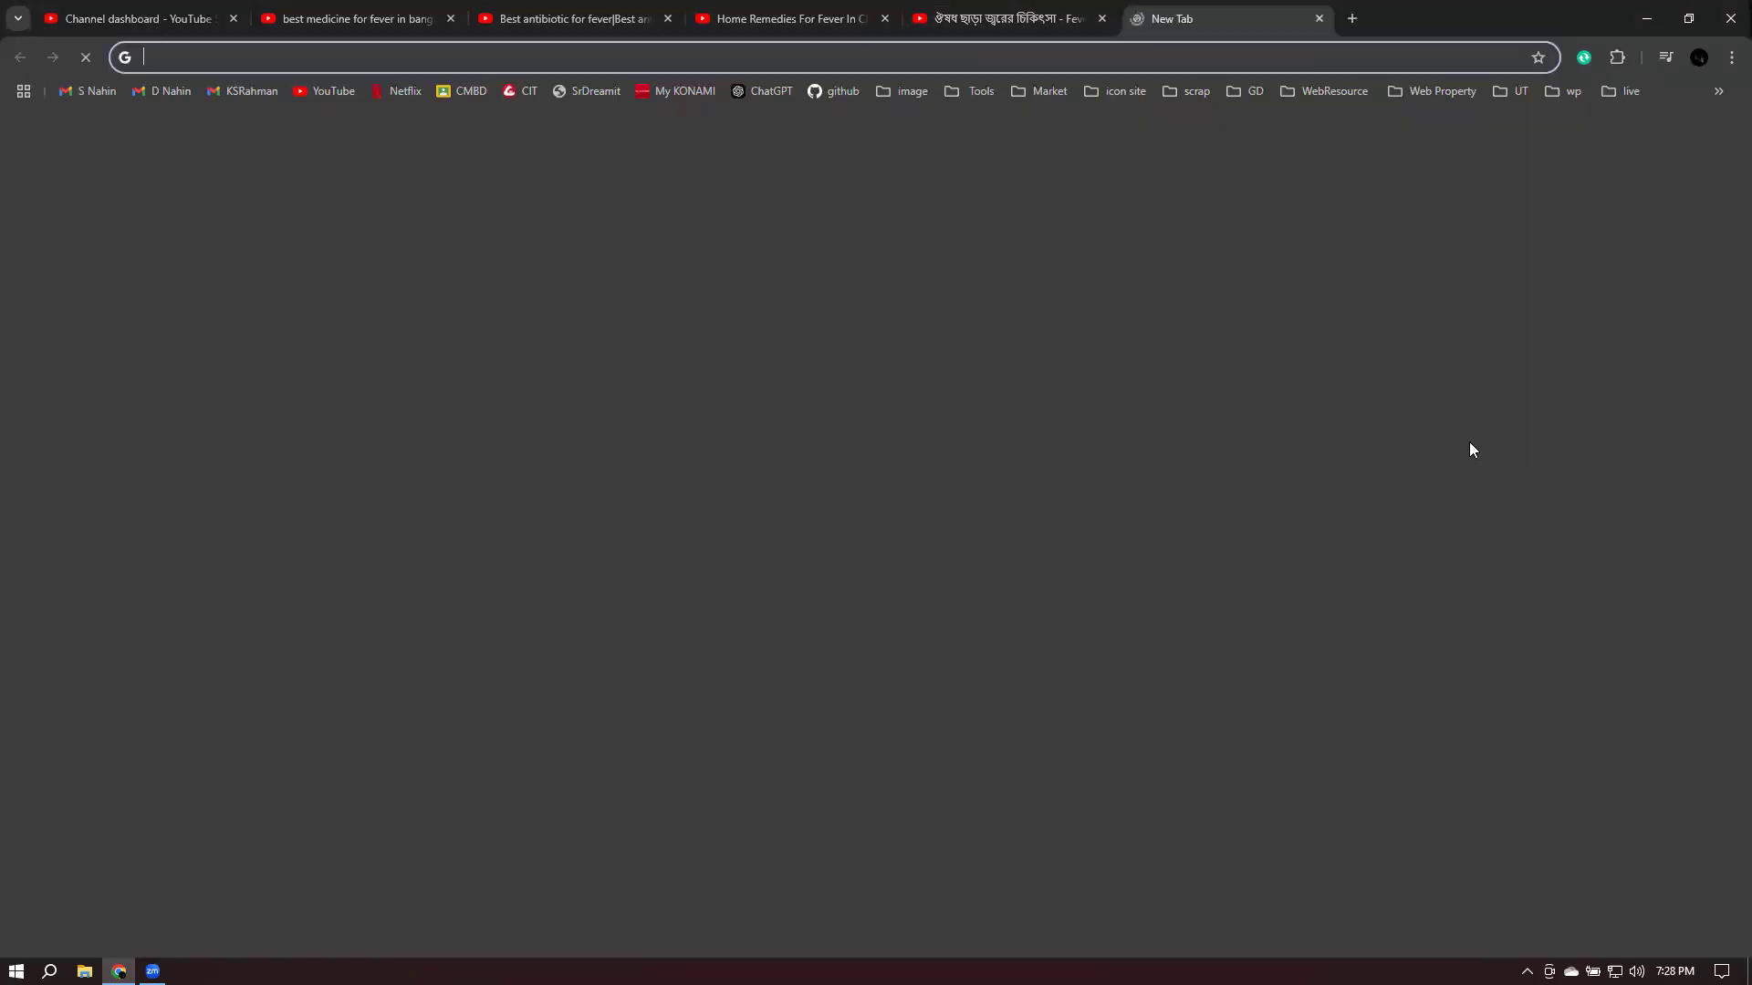
{"action": "type", "text": "aroggo"}
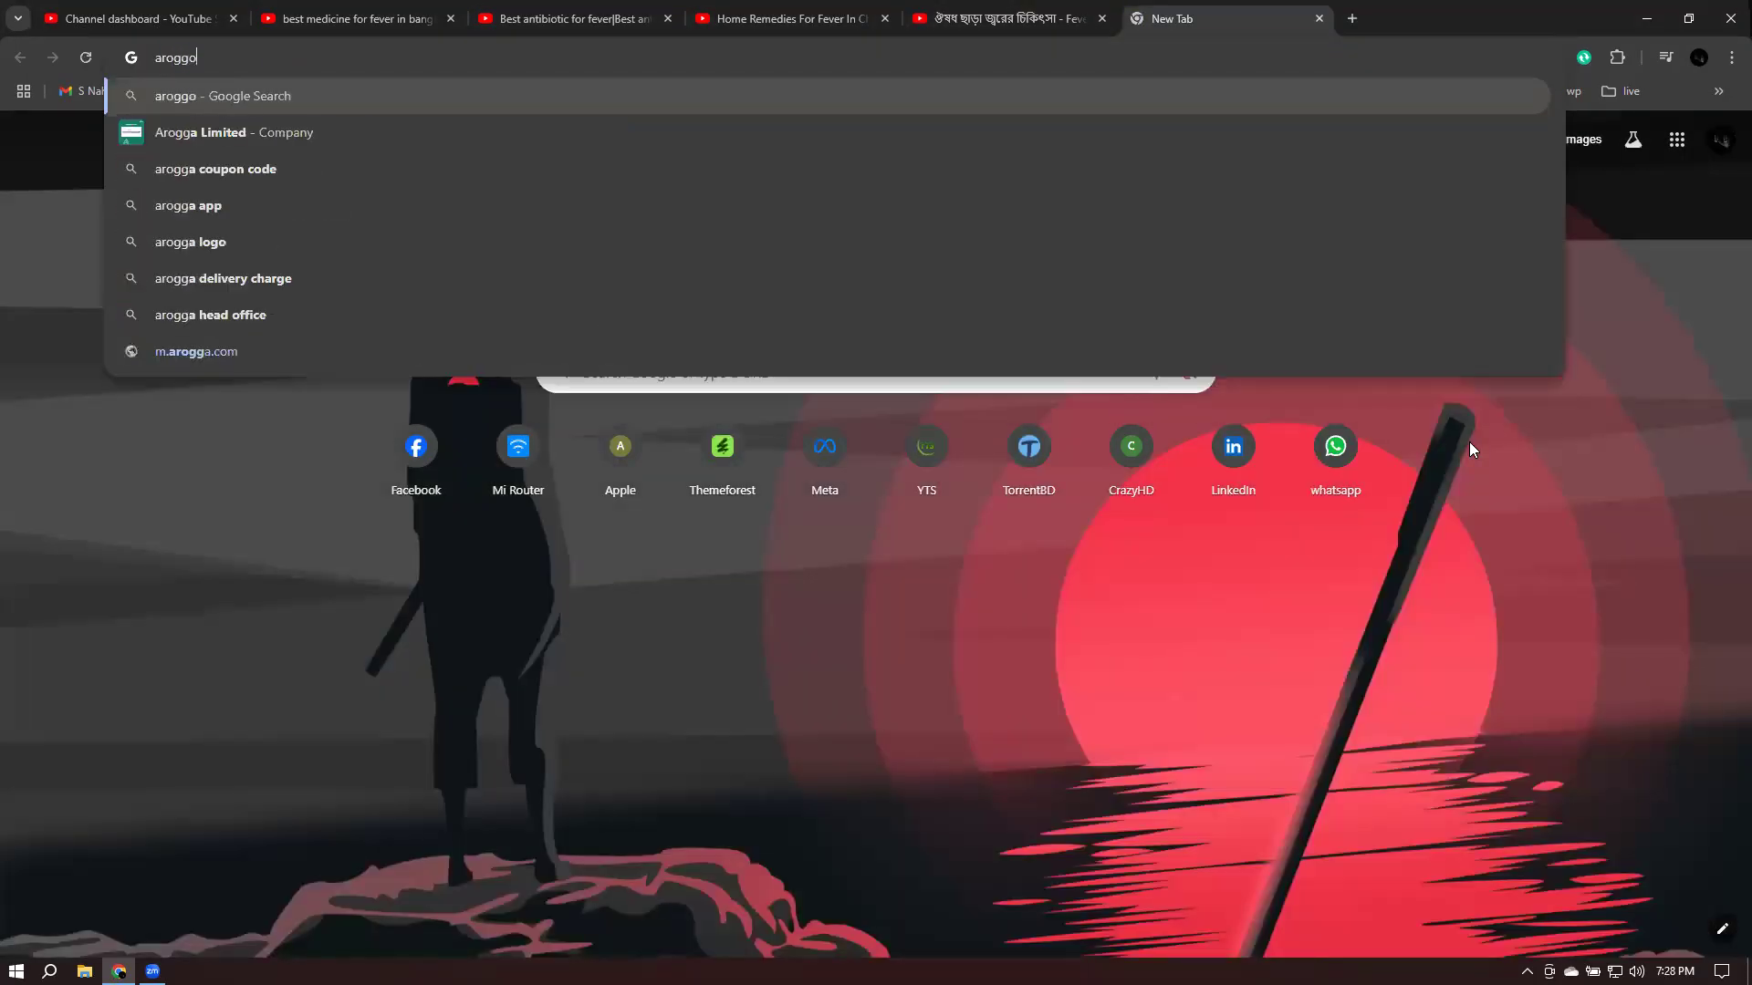
{"action": "type", "text": ".com"}
{"action": "key", "text": "Return"}
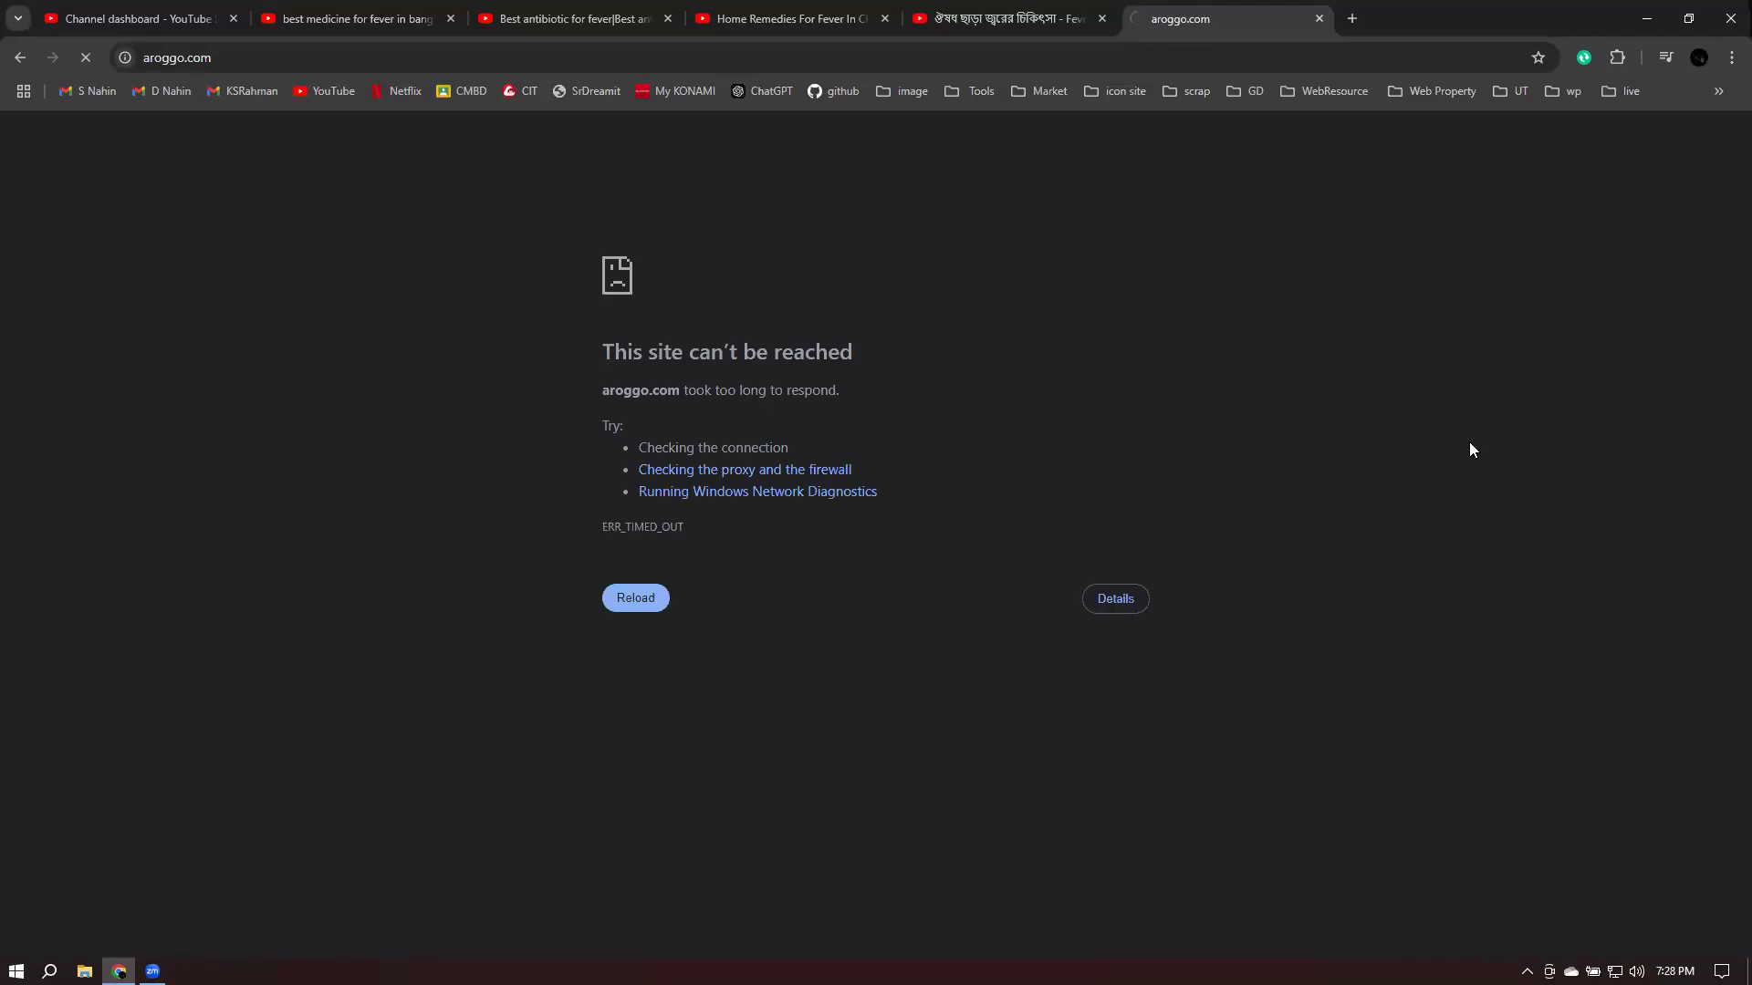
{"action": "left_click", "coordinate": [187, 57]}
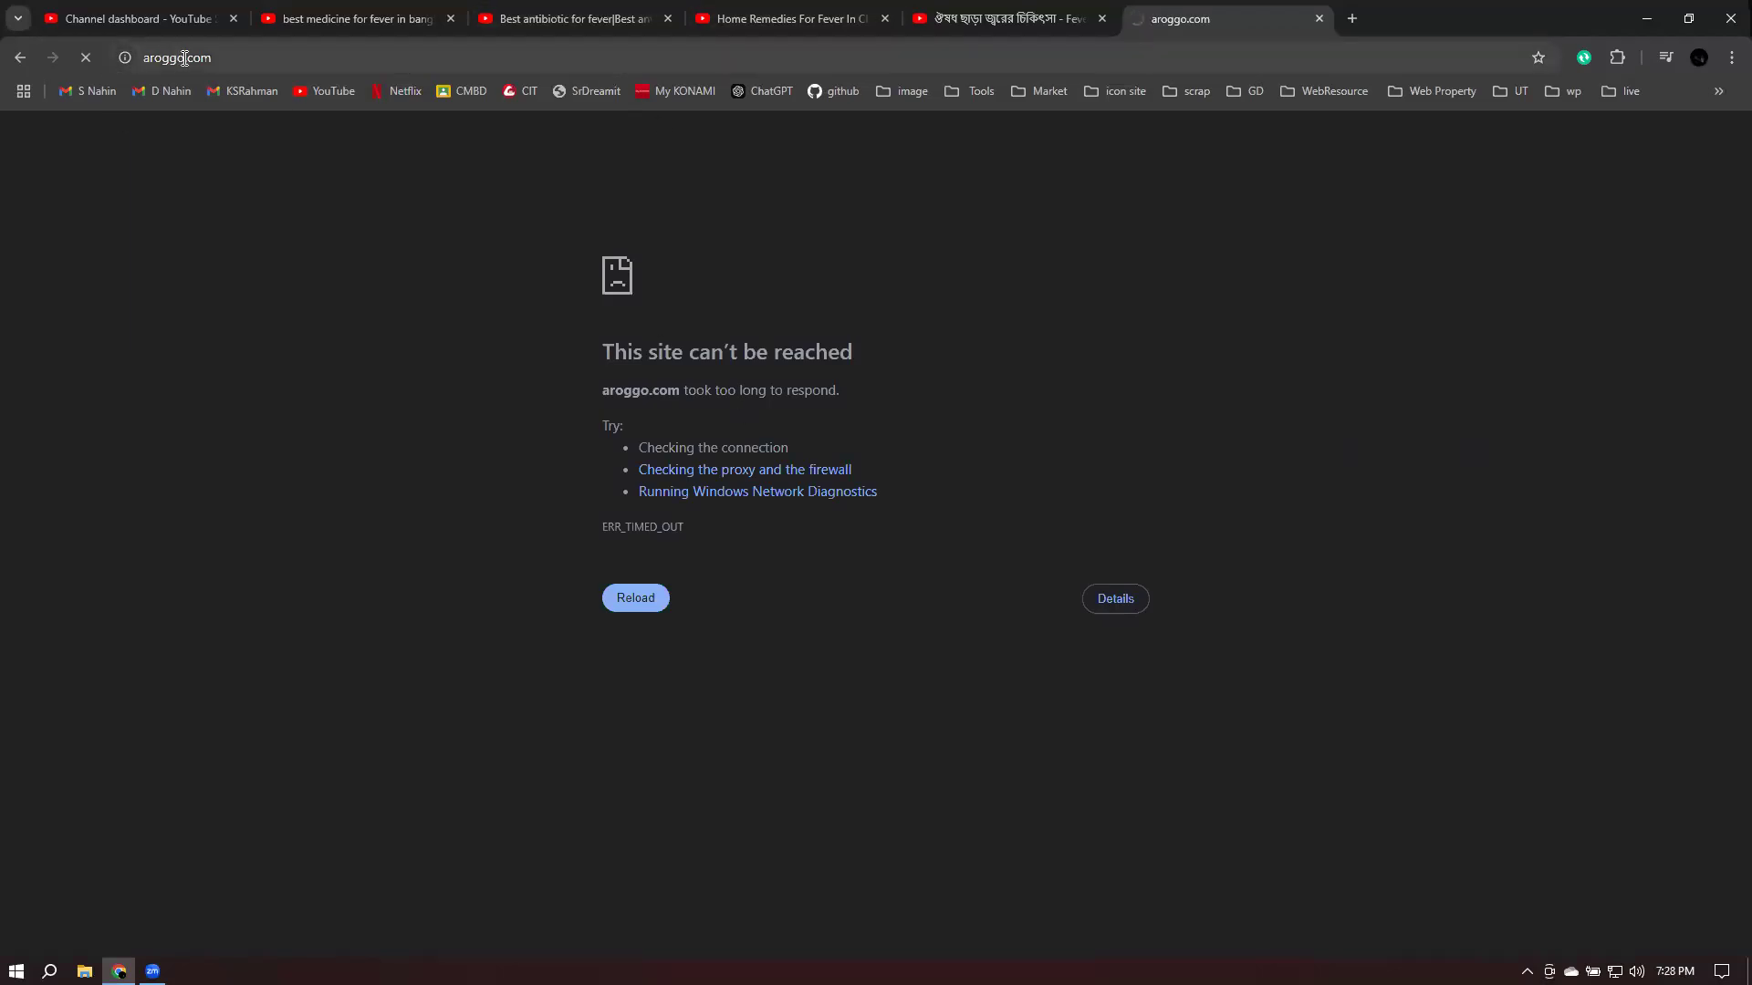
{"action": "left_click_drag", "start_coordinate": [226, 58], "coordinate": [339, 62]}
{"action": "key", "text": "BackSpace"}
{"action": "key", "text": "Return"}
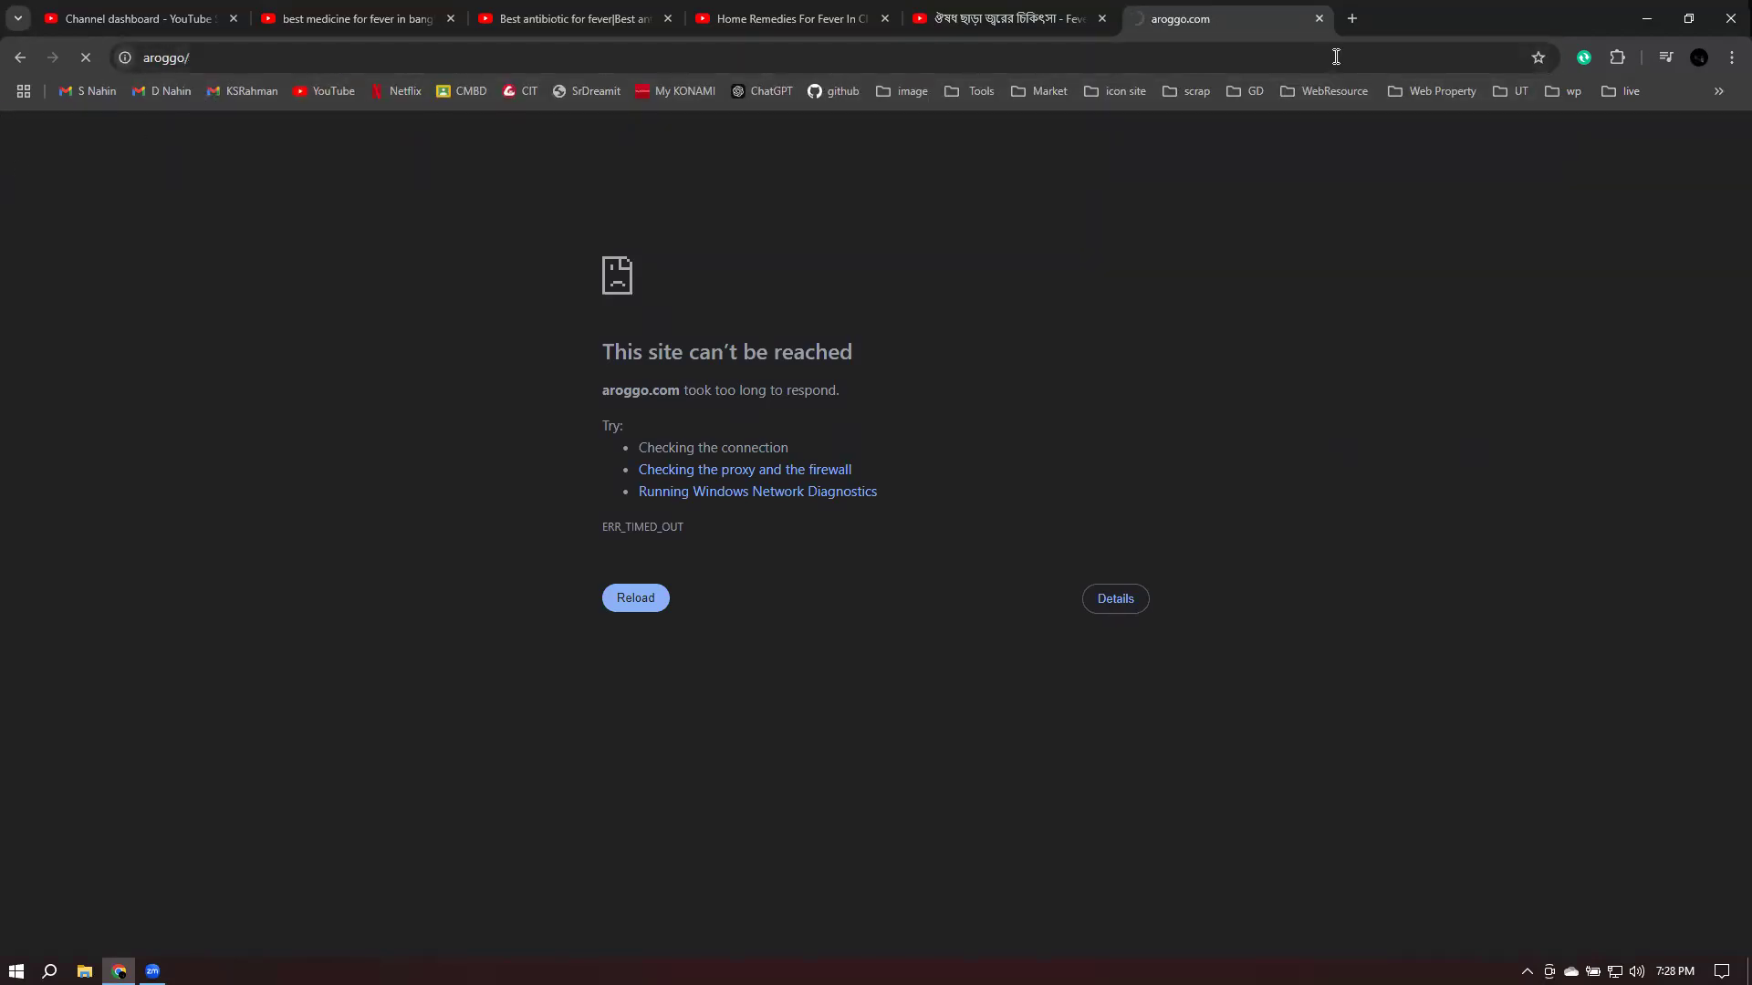
{"action": "left_click", "coordinate": [1320, 24]}
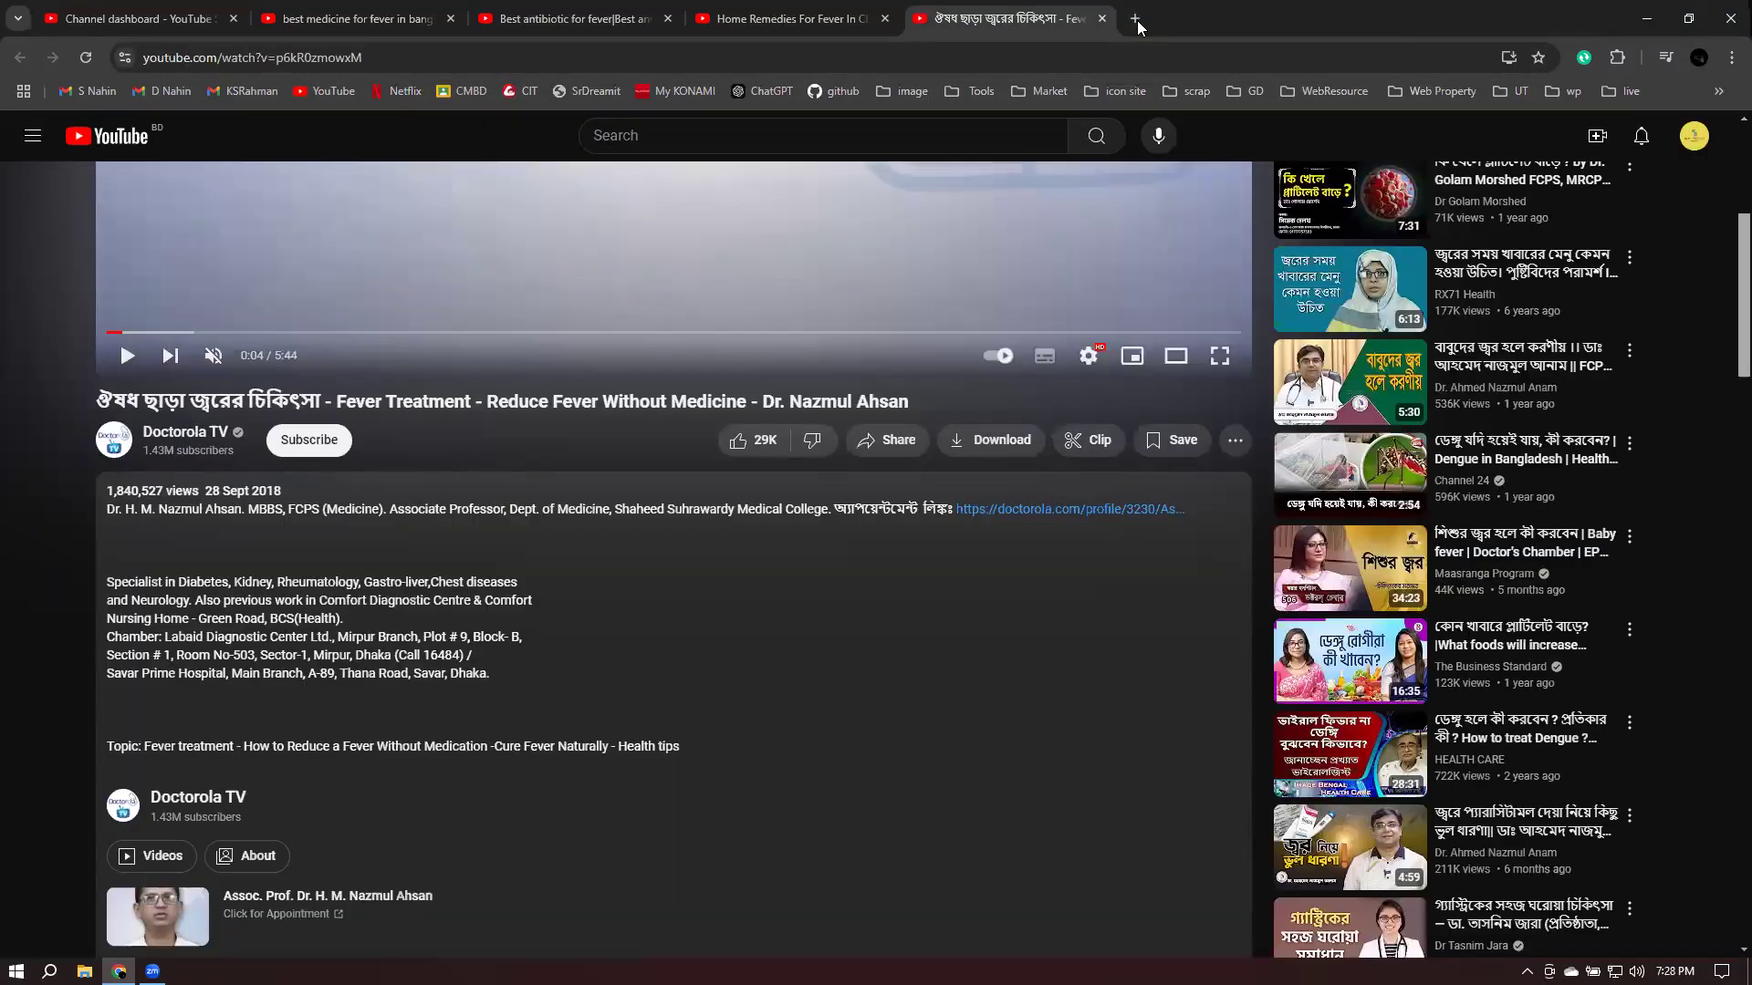
- Search 'aroggo', follow the 'arogga' correction to arogga.com, copy its address, and close the tab
{"action": "left_click", "coordinate": [1137, 18]}
{"action": "type", "text": "aroggo"}
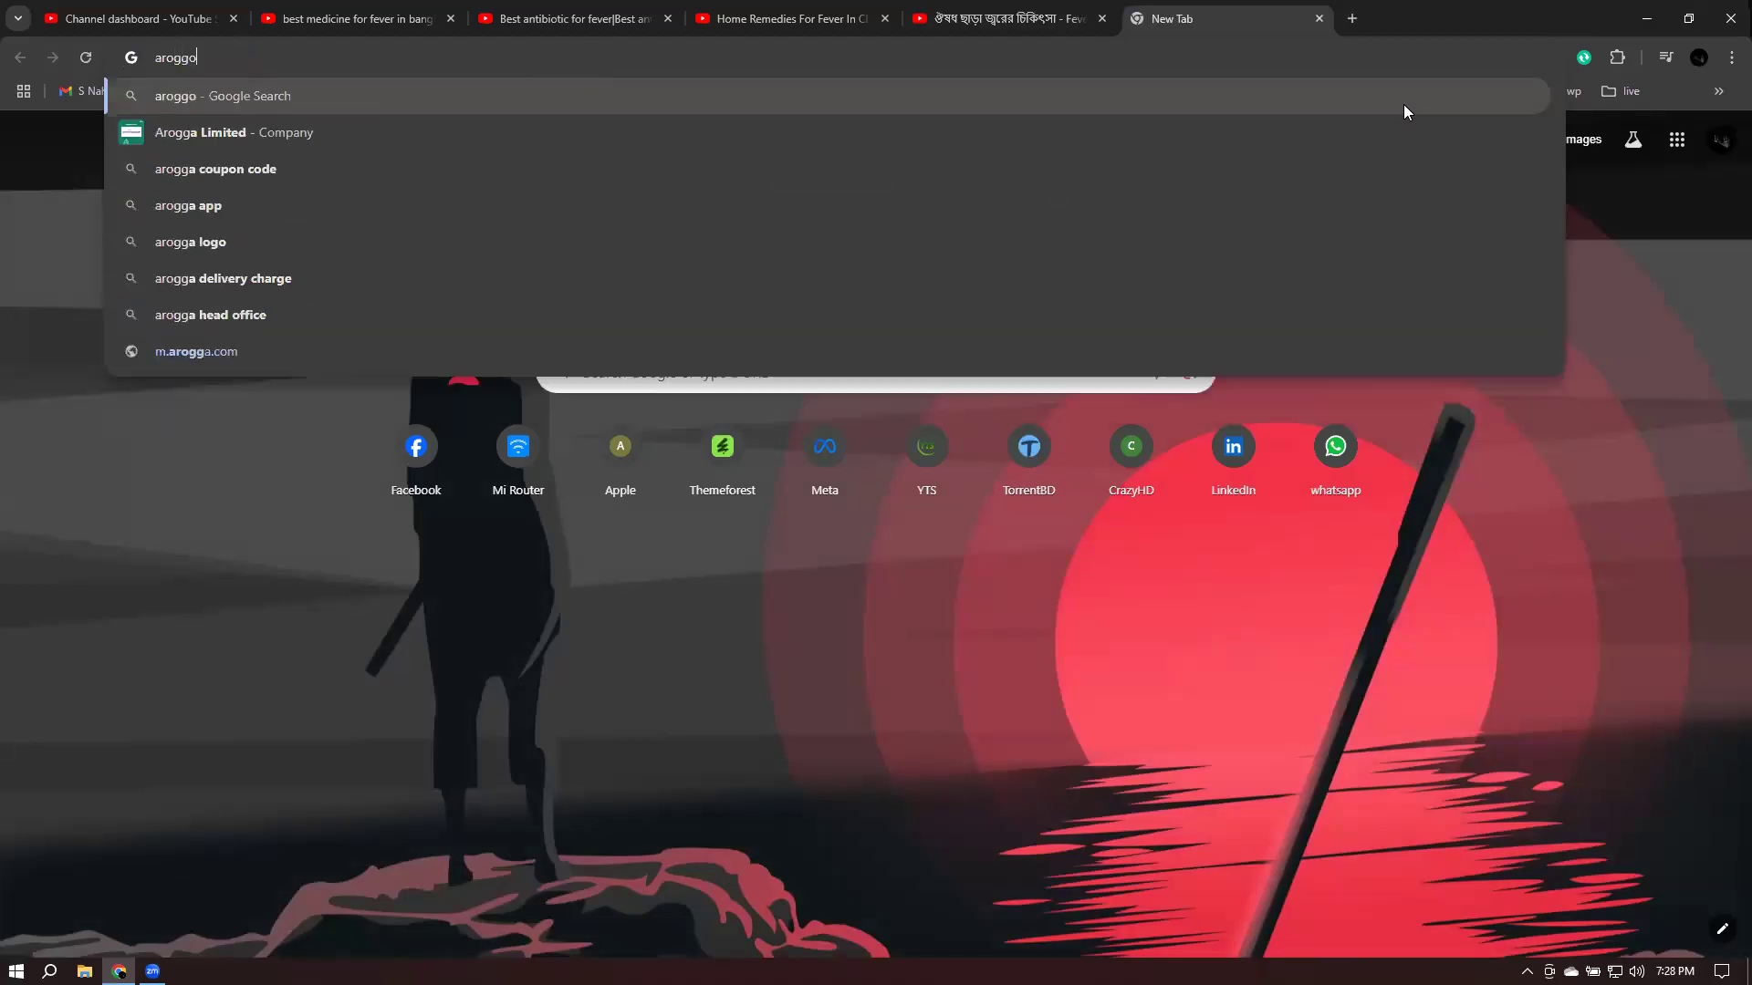
{"action": "key", "text": "Return"}
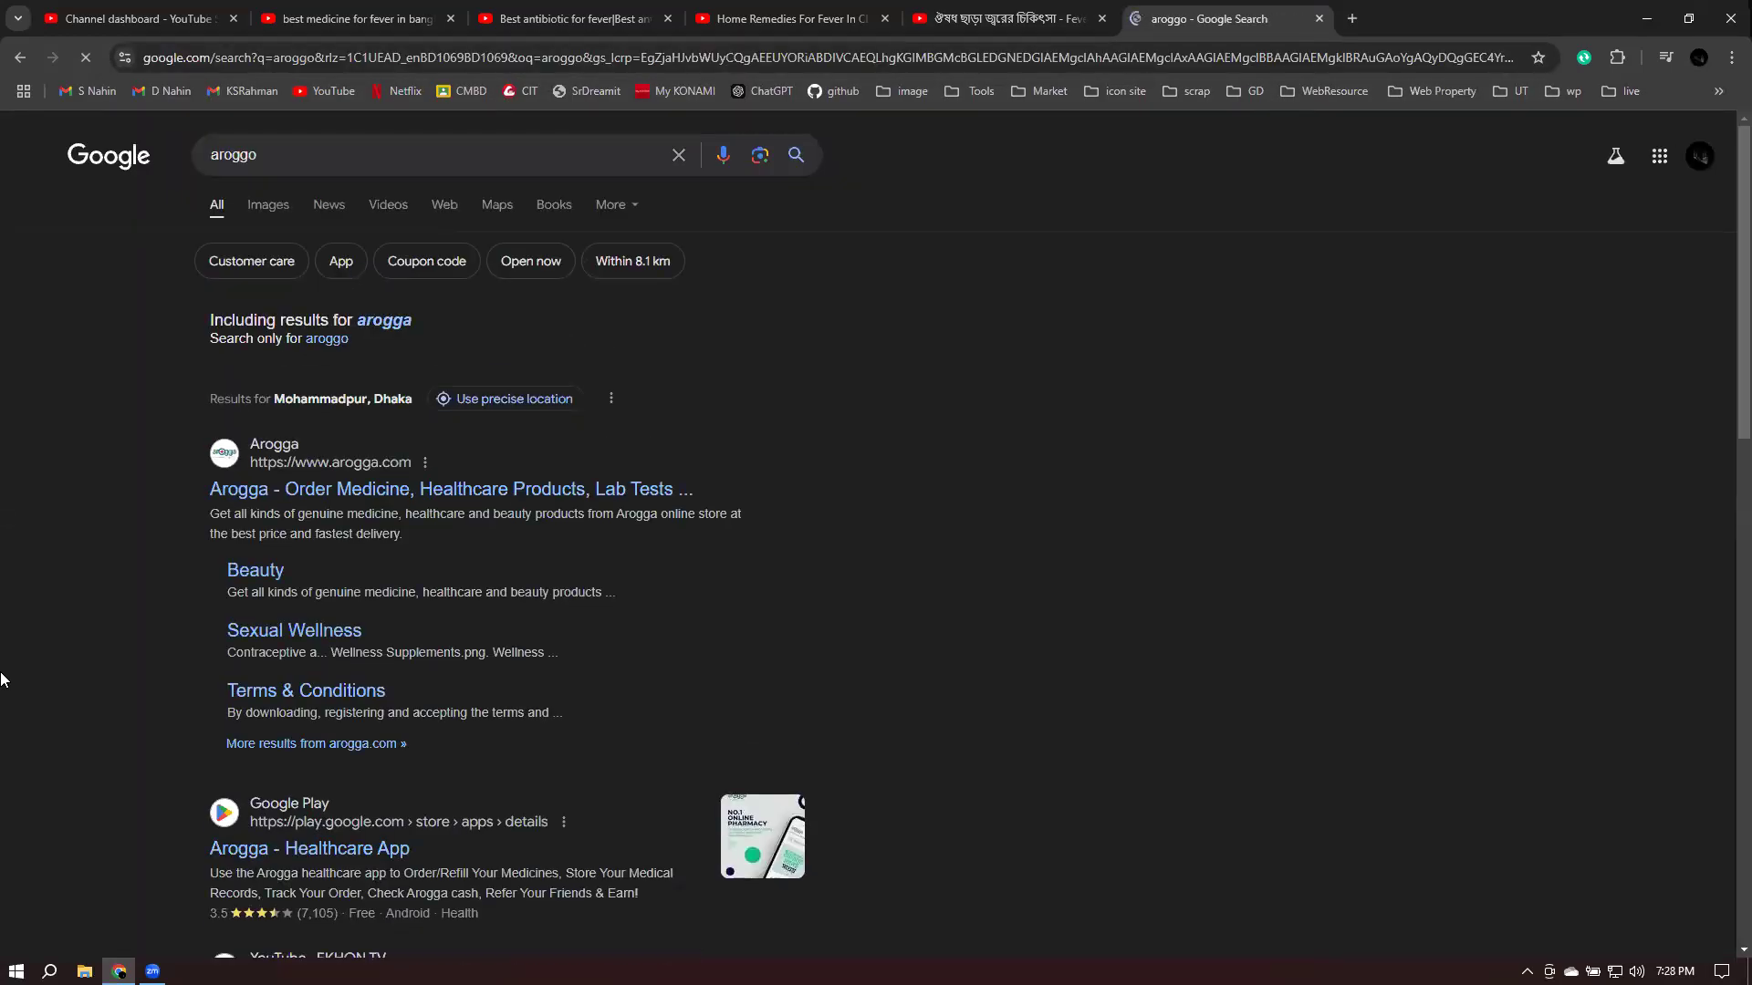
{"action": "left_click", "coordinate": [398, 322]}
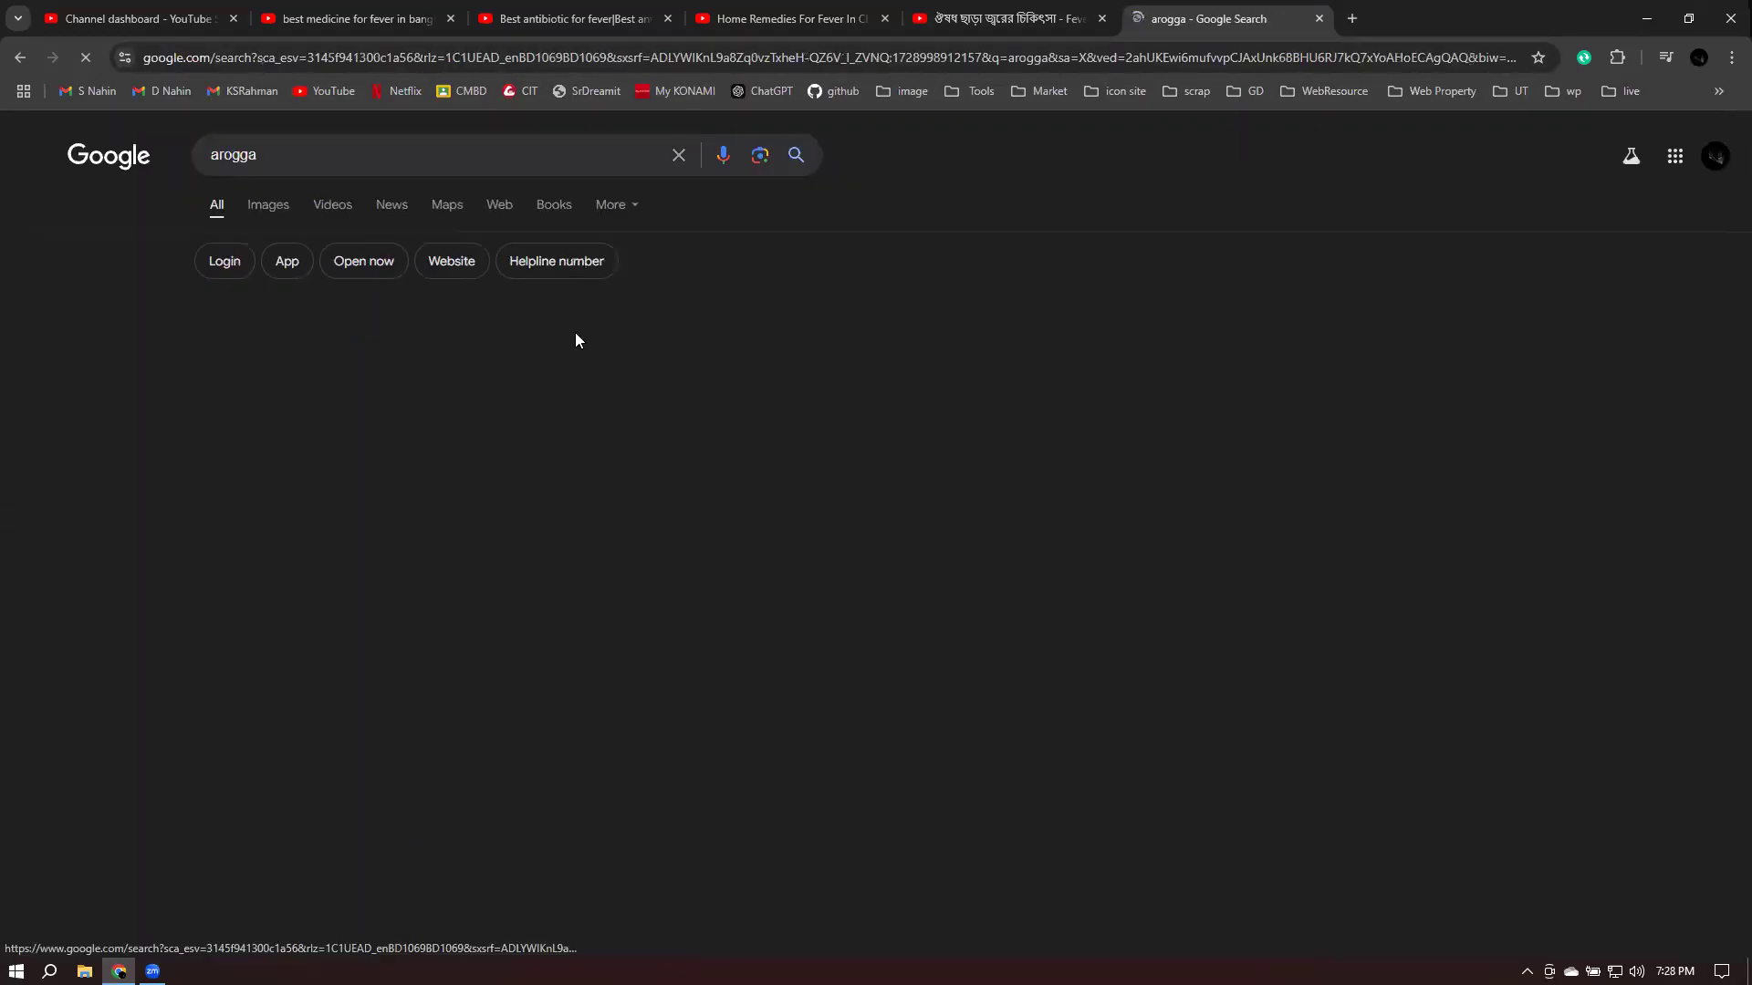
{"action": "left_click", "coordinate": [275, 383]}
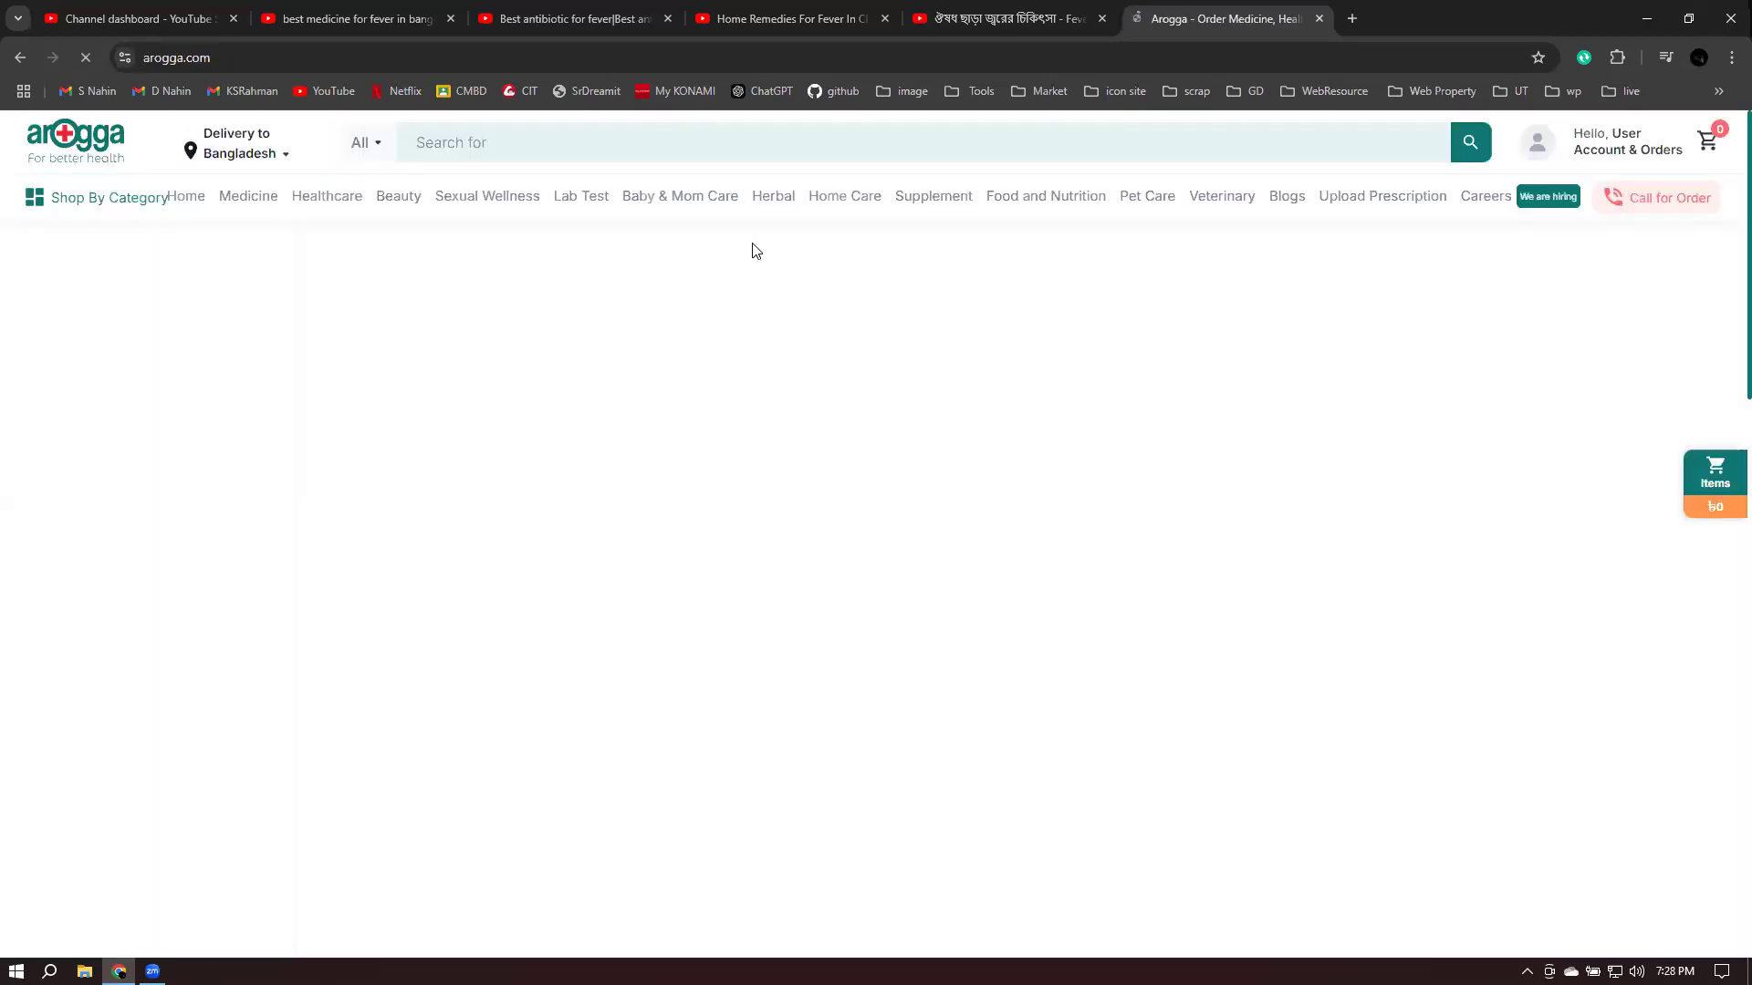
{"action": "left_click", "coordinate": [248, 58]}
{"action": "key", "text": "ctrl+c"}
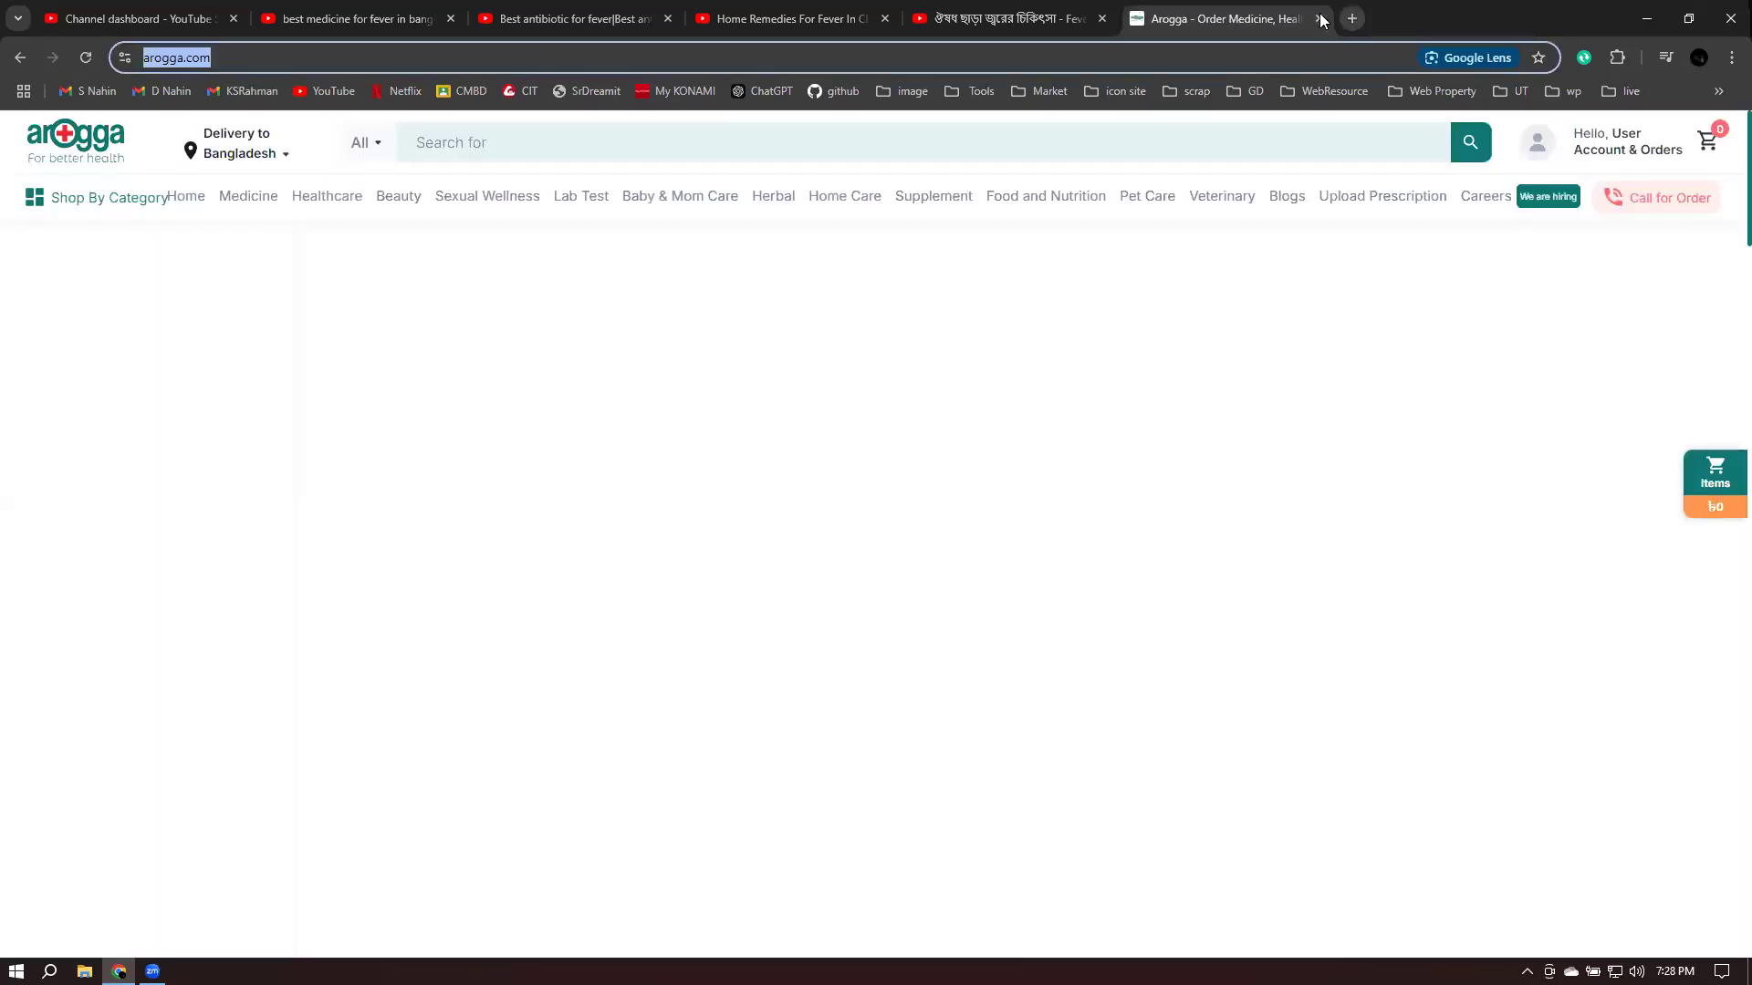
{"action": "left_click", "coordinate": [1320, 19]}
{"action": "left_click", "coordinate": [137, 18]}
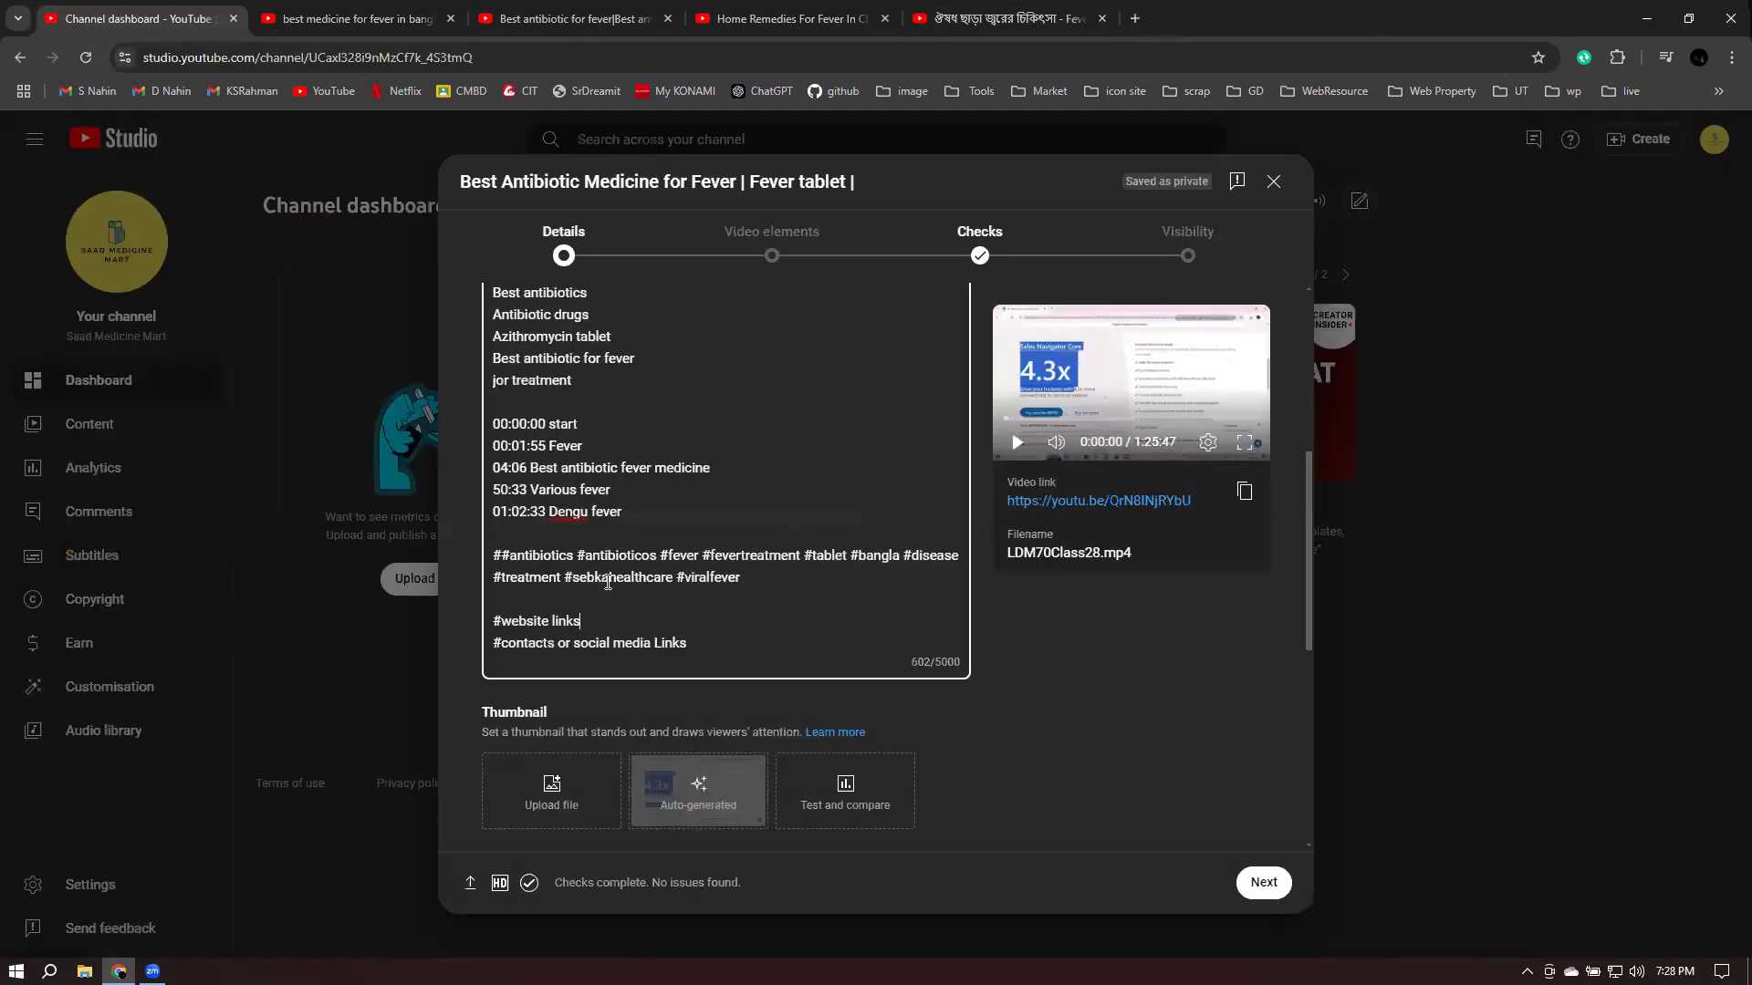
{"action": "left_click_drag", "start_coordinate": [501, 623], "coordinate": [616, 622]}
{"action": "left_click", "coordinate": [627, 622]}
{"action": "key", "text": "Home"}
{"action": "key", "text": "shift+Right"}
{"action": "key", "text": "shift+Right"}
{"action": "key", "text": "shift+Right"}
{"action": "key", "text": "shift+Right"}
{"action": "key", "text": "shift+Right"}
{"action": "key", "text": "shift+End"}
{"action": "key", "text": "ctrl+v"}
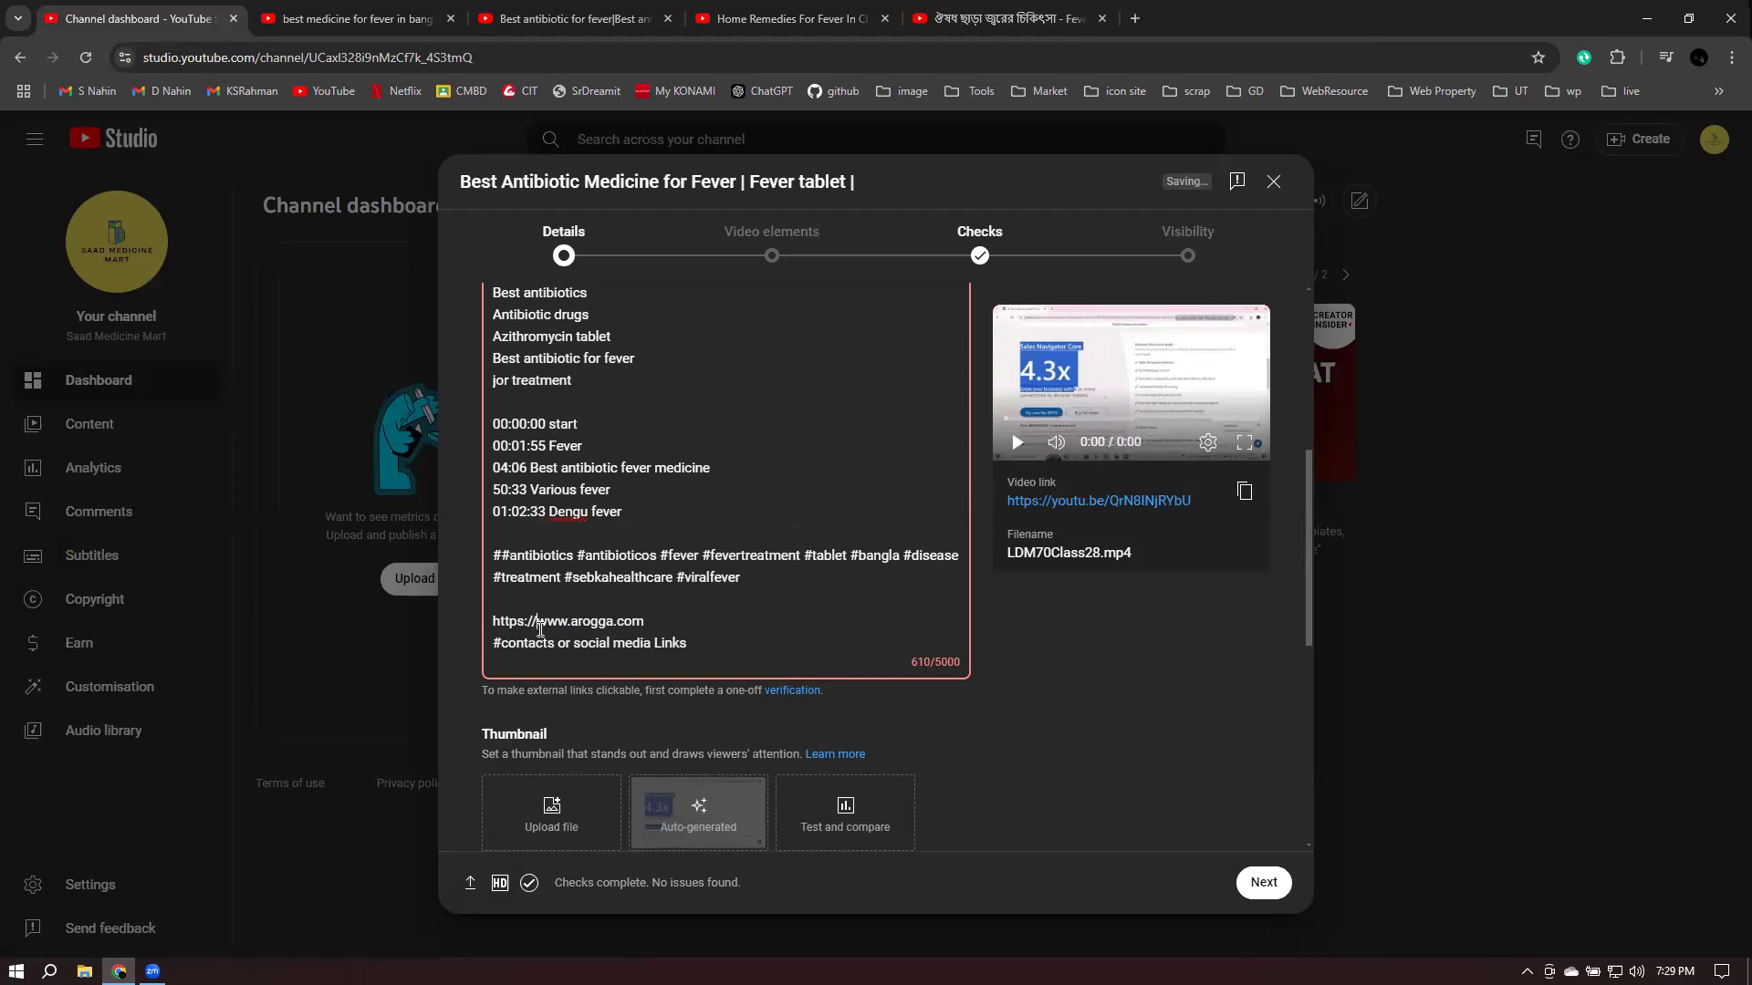
{"action": "key", "text": "BackSpace"}
{"action": "key", "text": "BackSpace"}
{"action": "key", "text": "BackSpace"}
{"action": "key", "text": "BackSpace"}
{"action": "key", "text": "BackSpace"}
{"action": "key", "text": "BackSpace"}
{"action": "key", "text": "BackSpace"}
{"action": "key", "text": "BackSpace"}
{"action": "key", "text": "BackSpace"}
{"action": "key", "text": "BackSpace"}
{"action": "key", "text": "BackSpace"}
{"action": "key", "text": "BackSpace"}
{"action": "key", "text": "BackSpace"}
{"action": "key", "text": "BackSpace"}
{"action": "key", "text": "BackSpace"}
{"action": "key", "text": "BackSpace"}
{"action": "key", "text": "BackSpace"}
{"action": "key", "text": "BackSpace"}
{"action": "key", "text": "BackSpace"}
{"action": "key", "text": "BackSpace"}
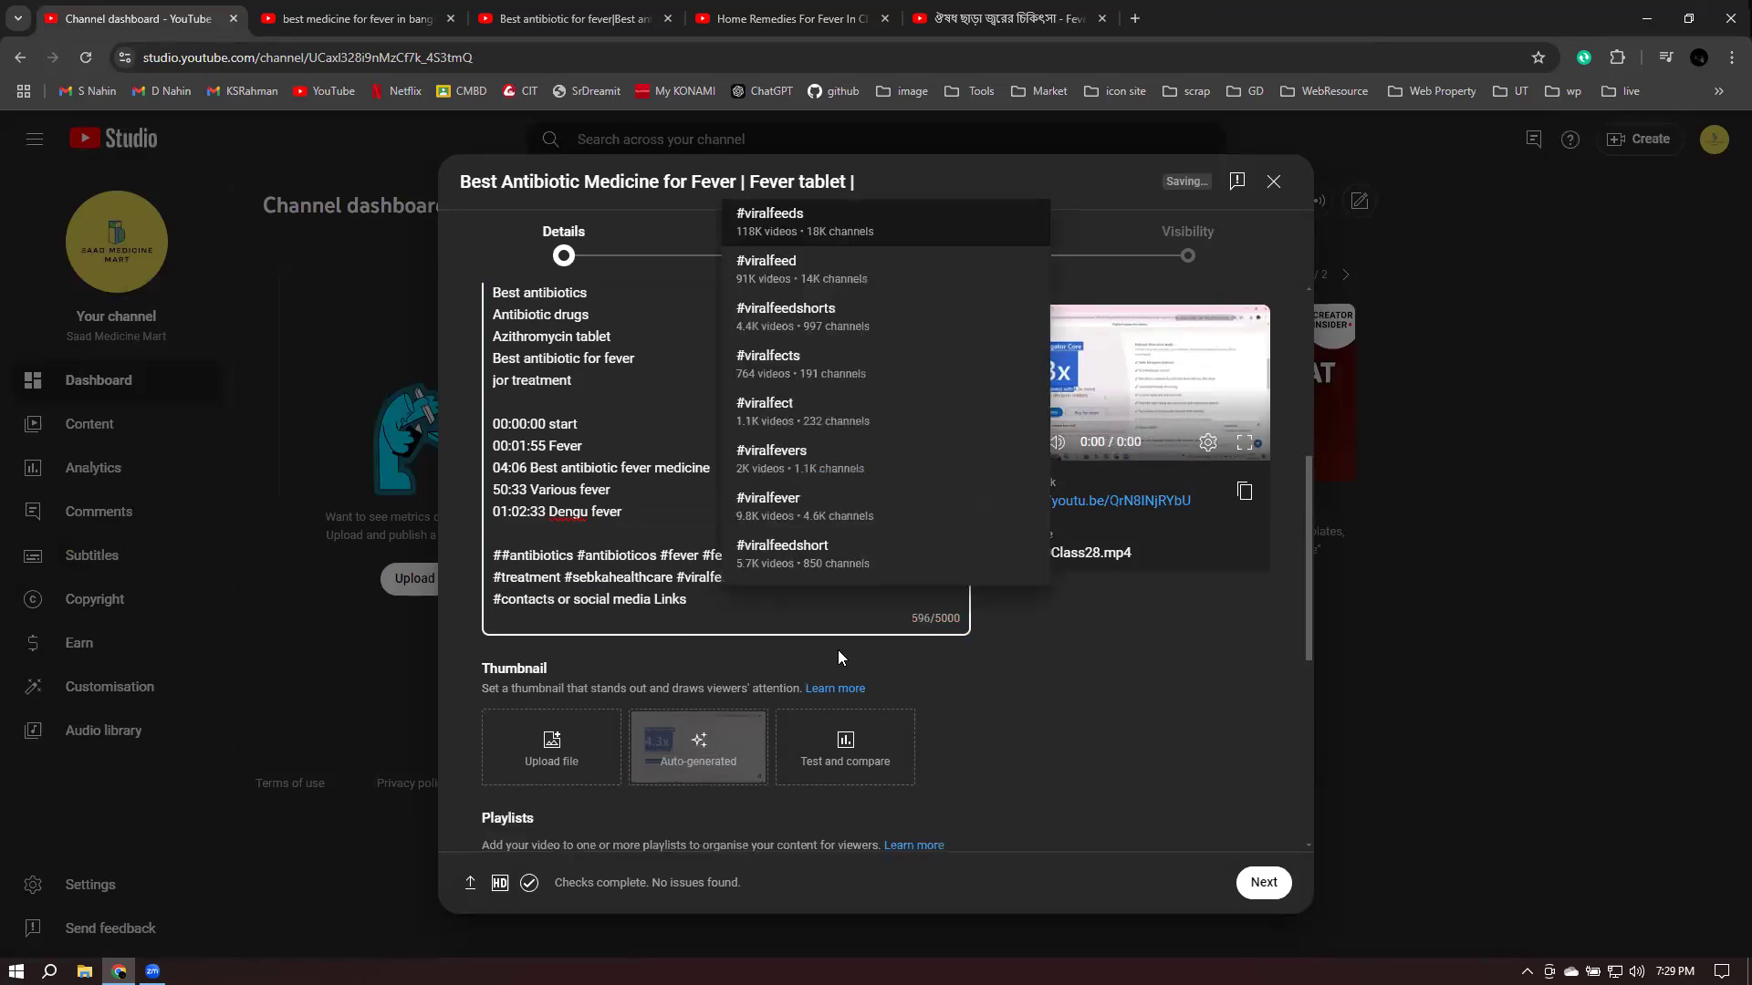
{"action": "type", "text": "v"}
{"action": "key", "text": "End"}
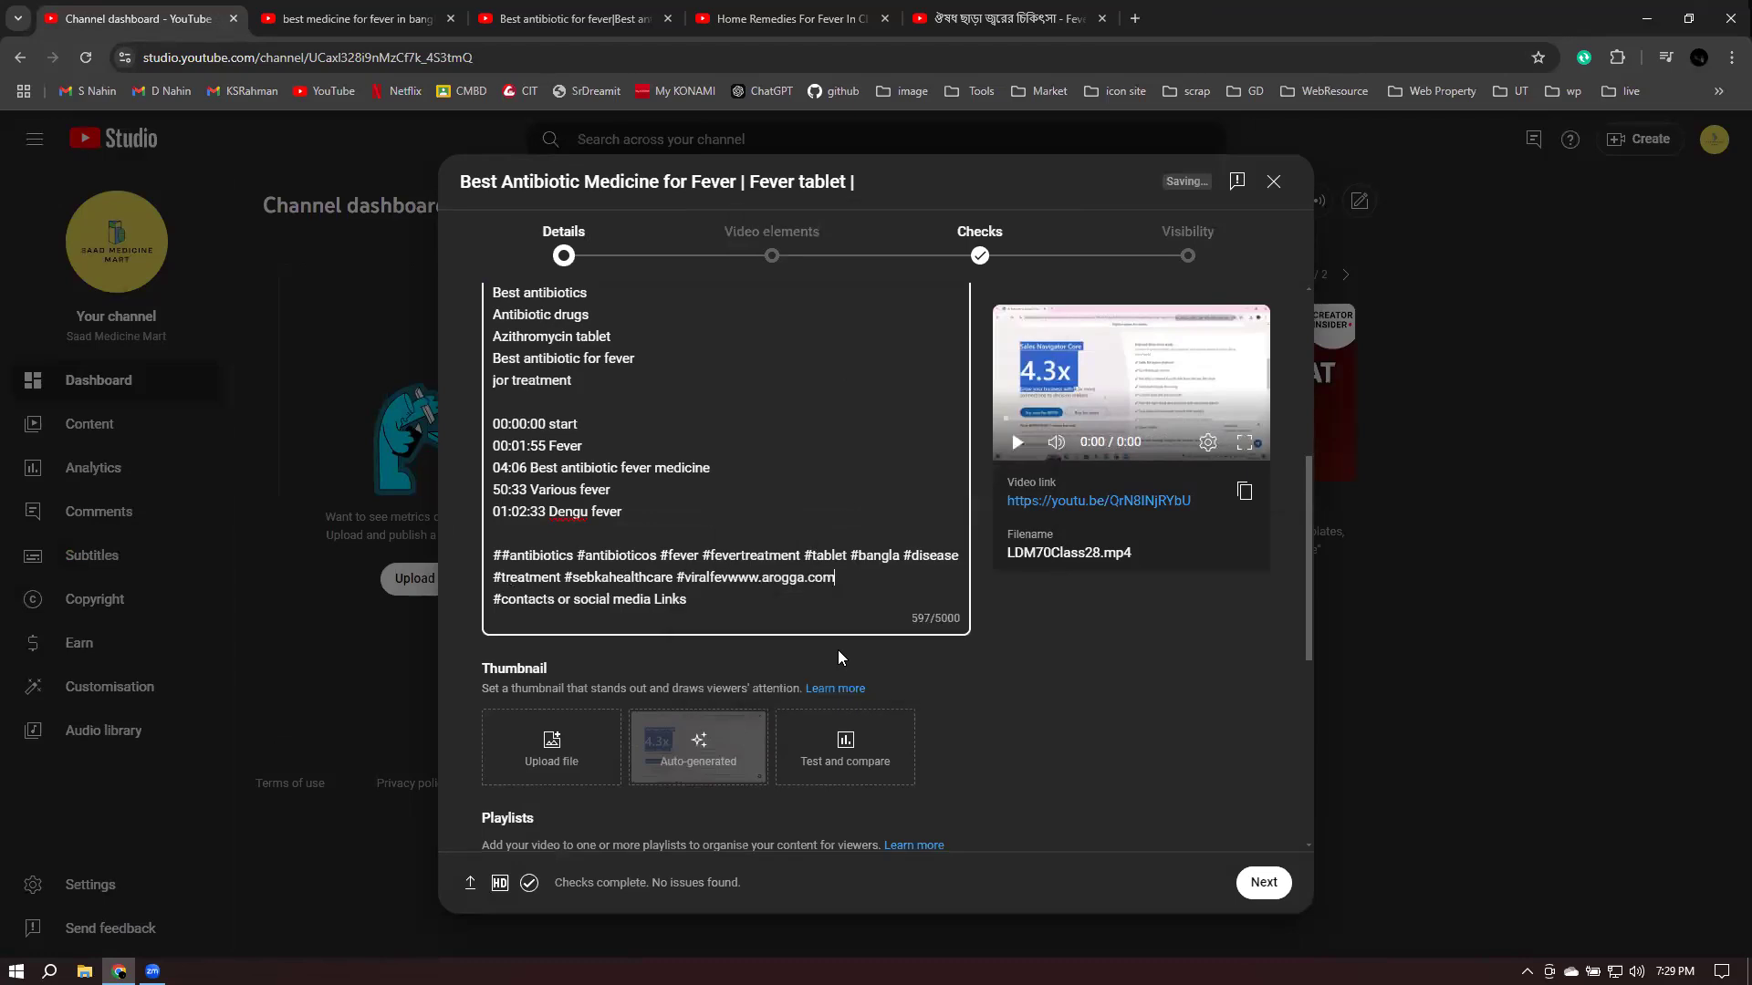
{"action": "key", "text": "Return"}
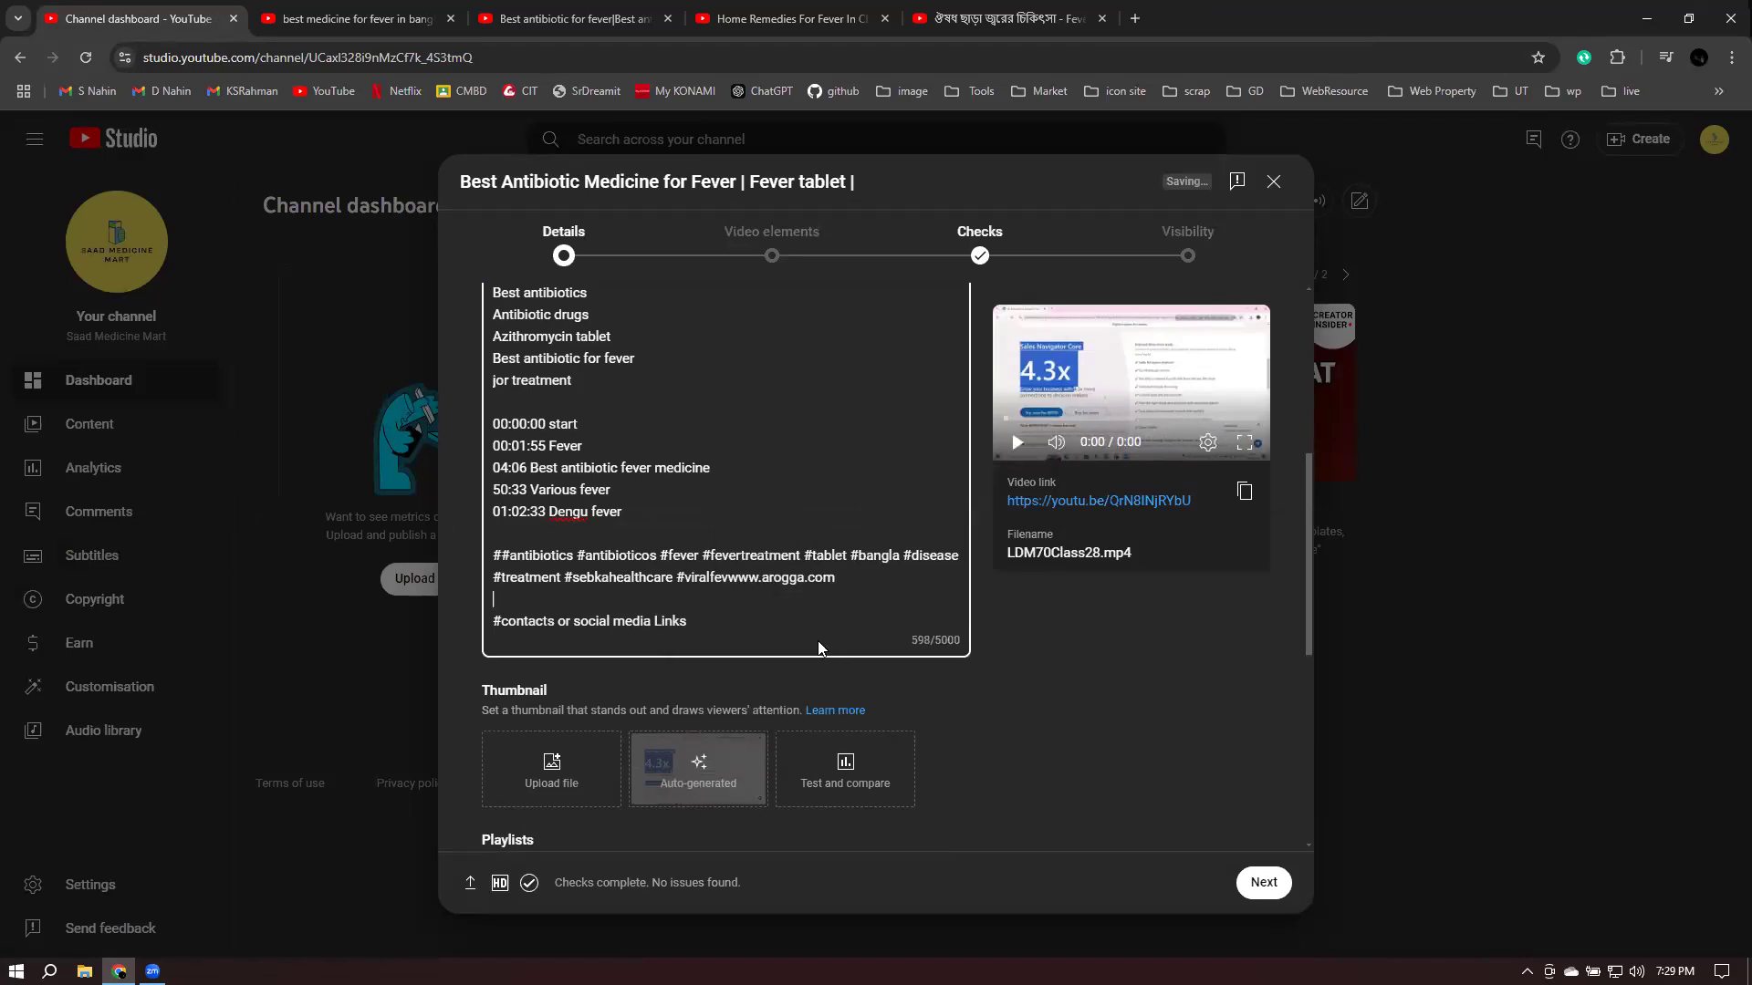
{"action": "key", "text": "Left"}
{"action": "left_click", "coordinate": [731, 577]}
{"action": "key", "text": "Return"}
{"action": "key", "text": "Return"}
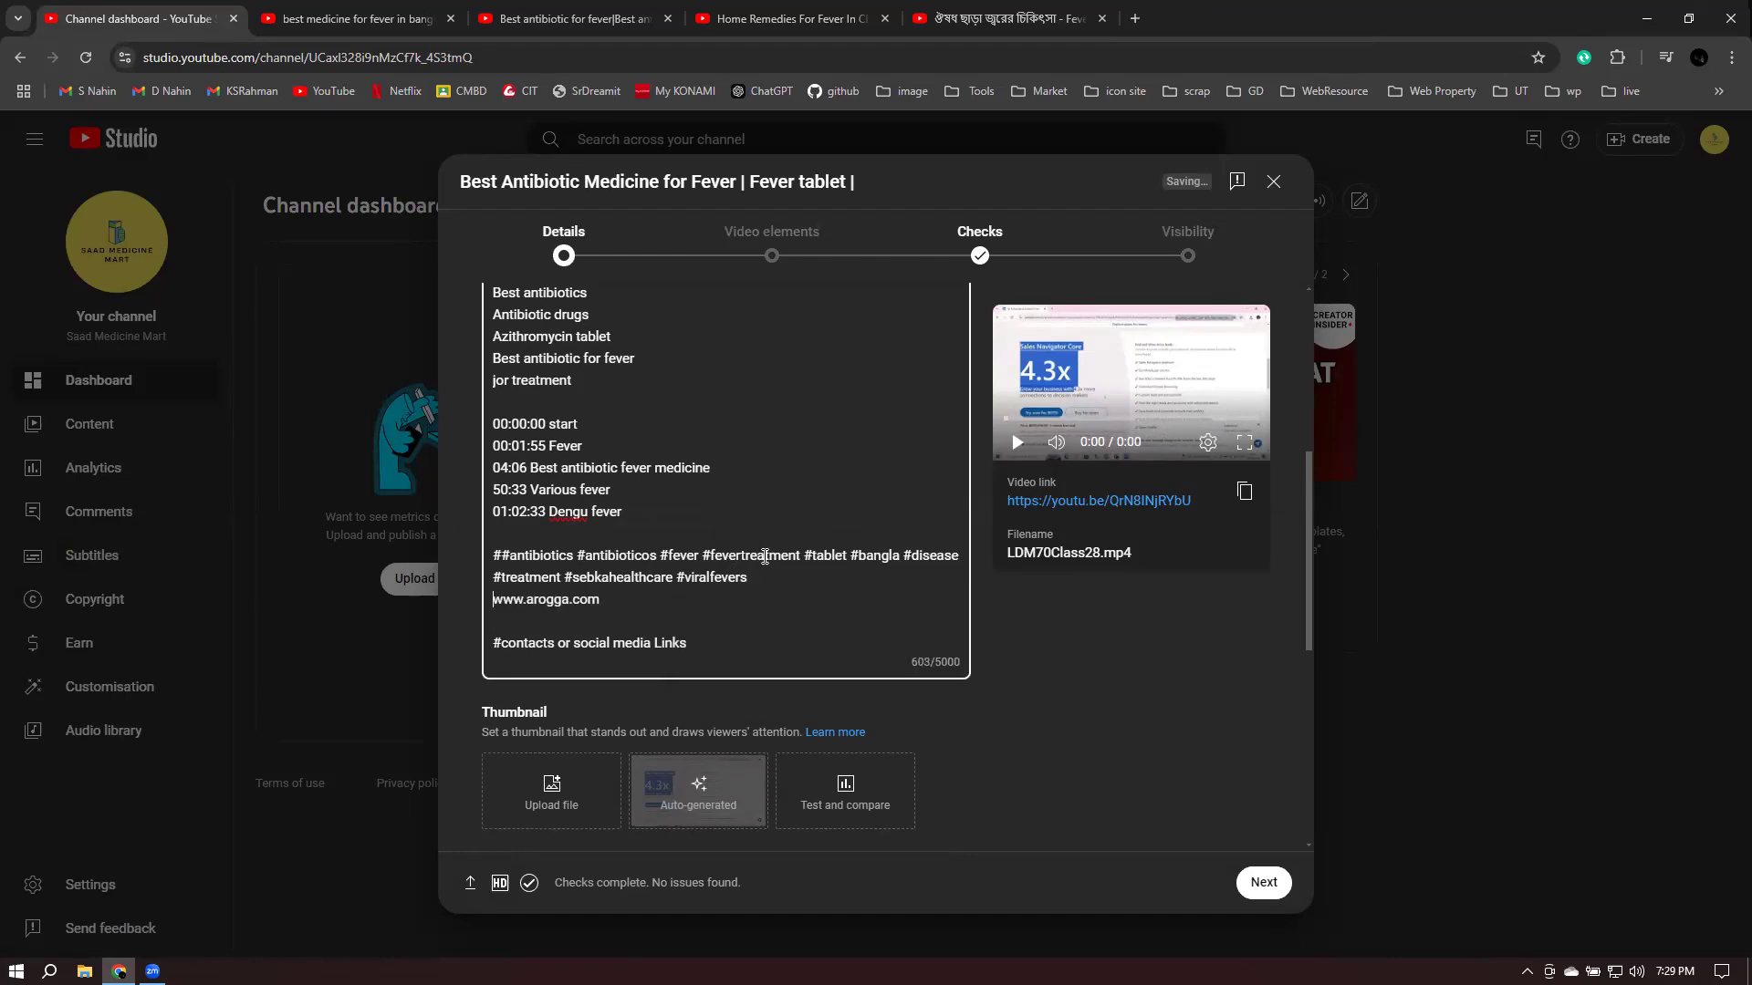
{"action": "key", "text": "Return"}
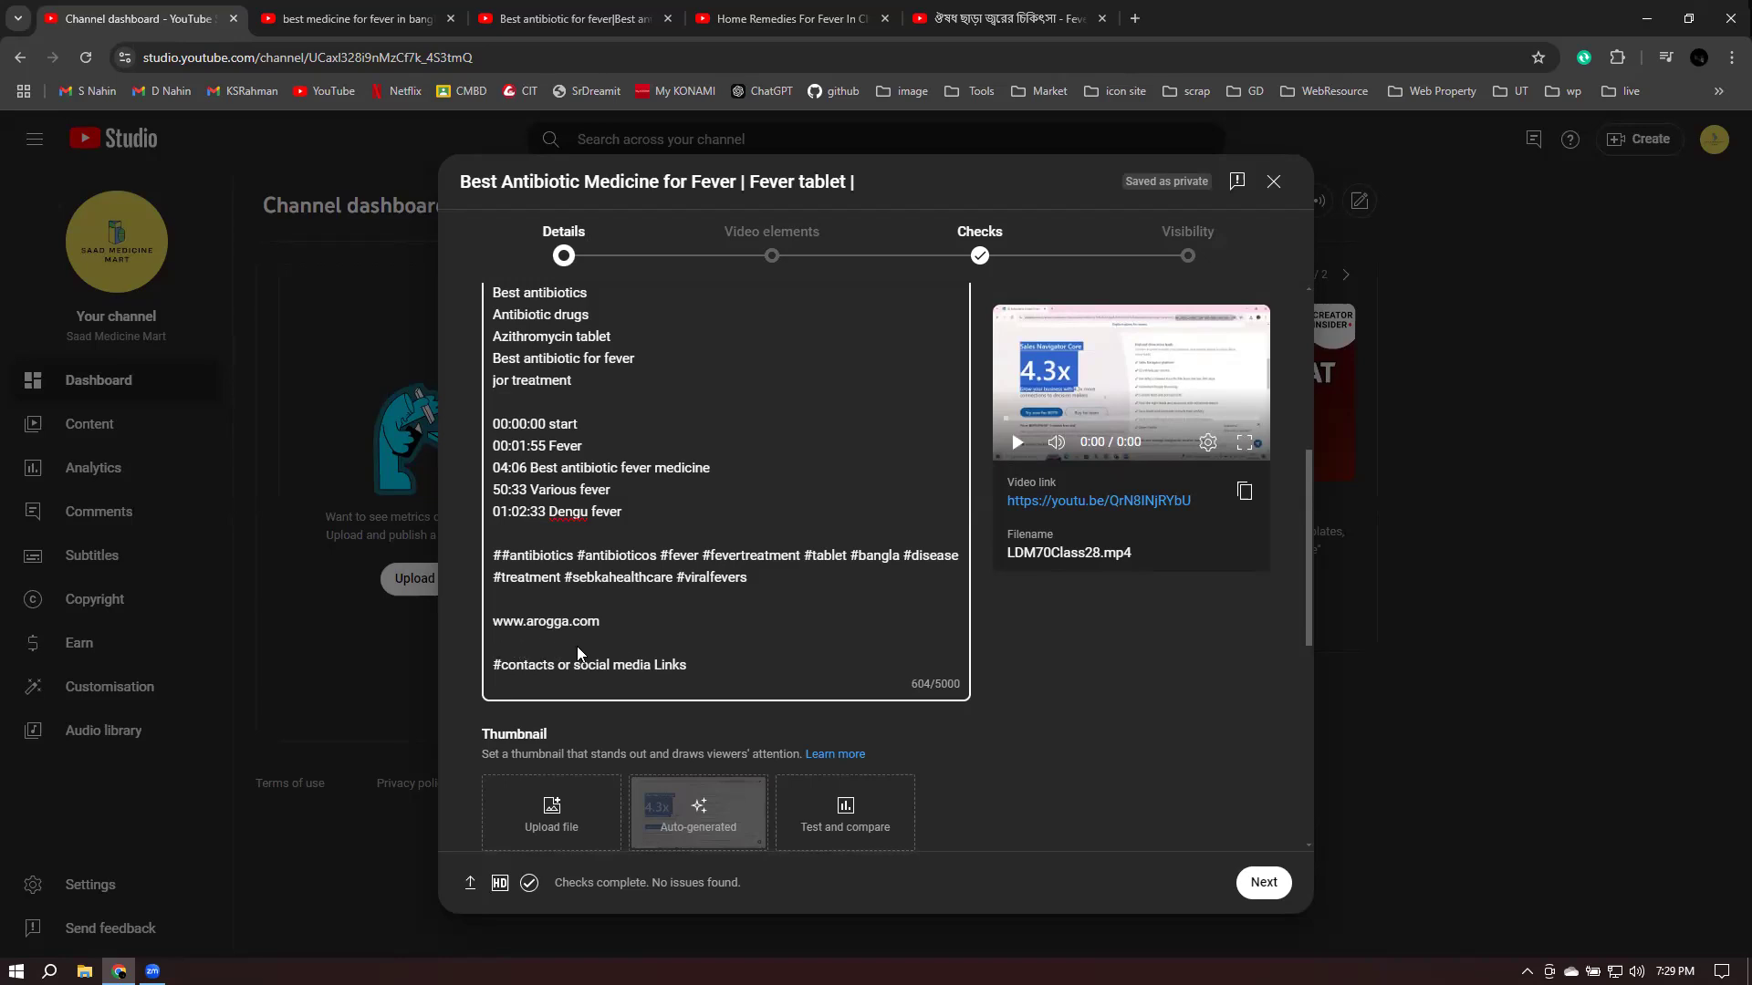
{"action": "left_click", "coordinate": [694, 644]}
{"action": "left_click_drag", "start_coordinate": [493, 620], "coordinate": [599, 621]}
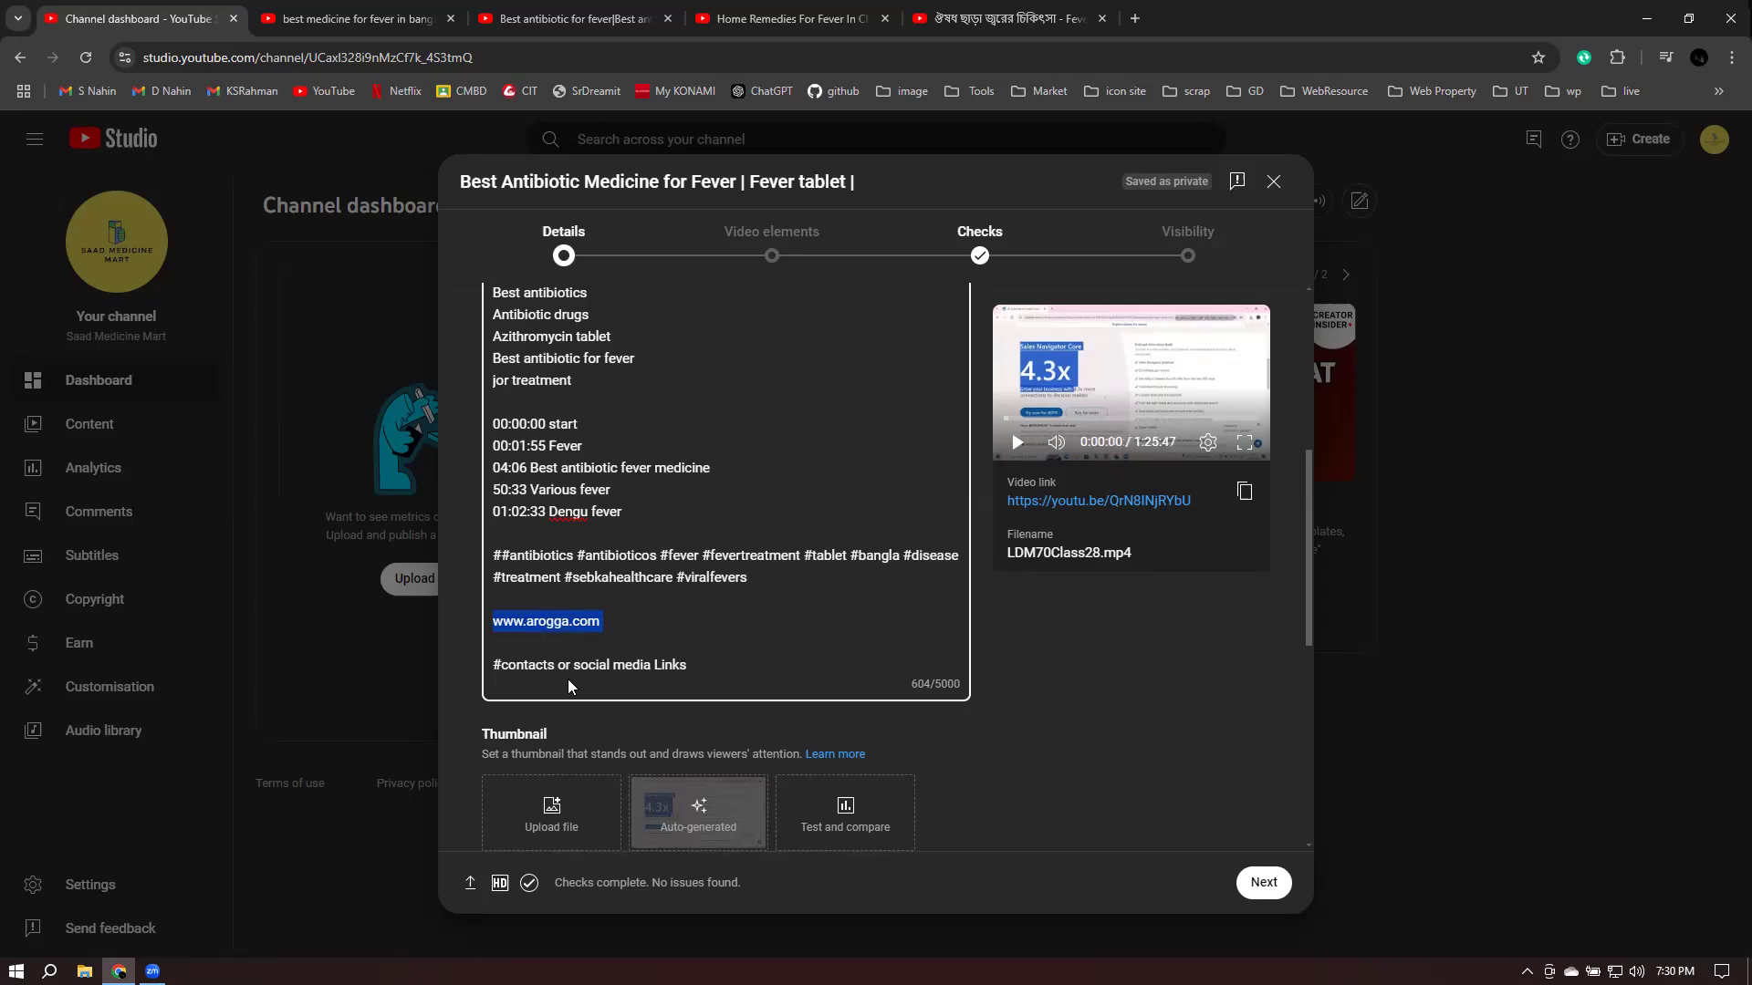
{"action": "left_click", "coordinate": [511, 647]}
{"action": "key", "text": "Return"}
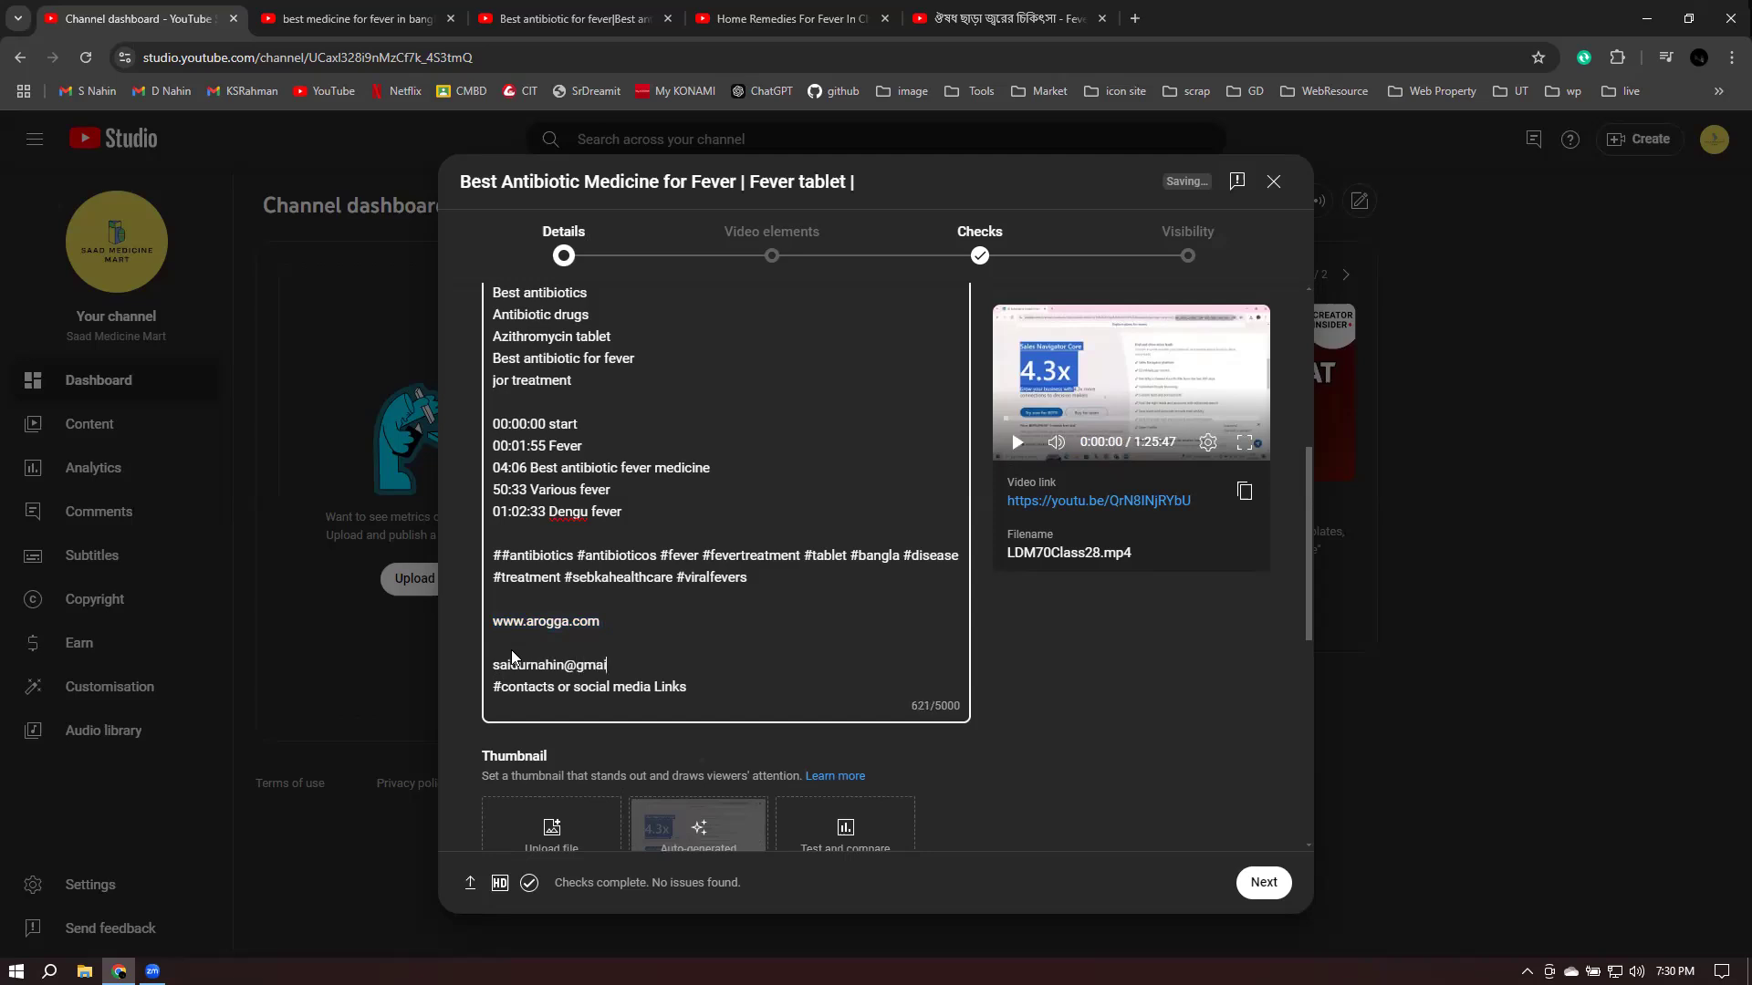
{"action": "left_click", "coordinate": [620, 616]}
{"action": "key", "text": "BackSpace"}
{"action": "key", "text": "BackSpace"}
{"action": "key", "text": "BackSpace"}
{"action": "key", "text": "BackSpace"}
{"action": "key", "text": "BackSpace"}
{"action": "key", "text": "BackSpace"}
{"action": "key", "text": "BackSpace"}
{"action": "key", "text": "BackSpace"}
{"action": "key", "text": "BackSpace"}
{"action": "key", "text": "BackSpace"}
{"action": "key", "text": "BackSpace"}
{"action": "key", "text": "BackSpace"}
{"action": "key", "text": "BackSpace"}
{"action": "key", "text": "BackSpace"}
{"action": "key", "text": "BackSpace"}
{"action": "key", "text": "BackSpace"}
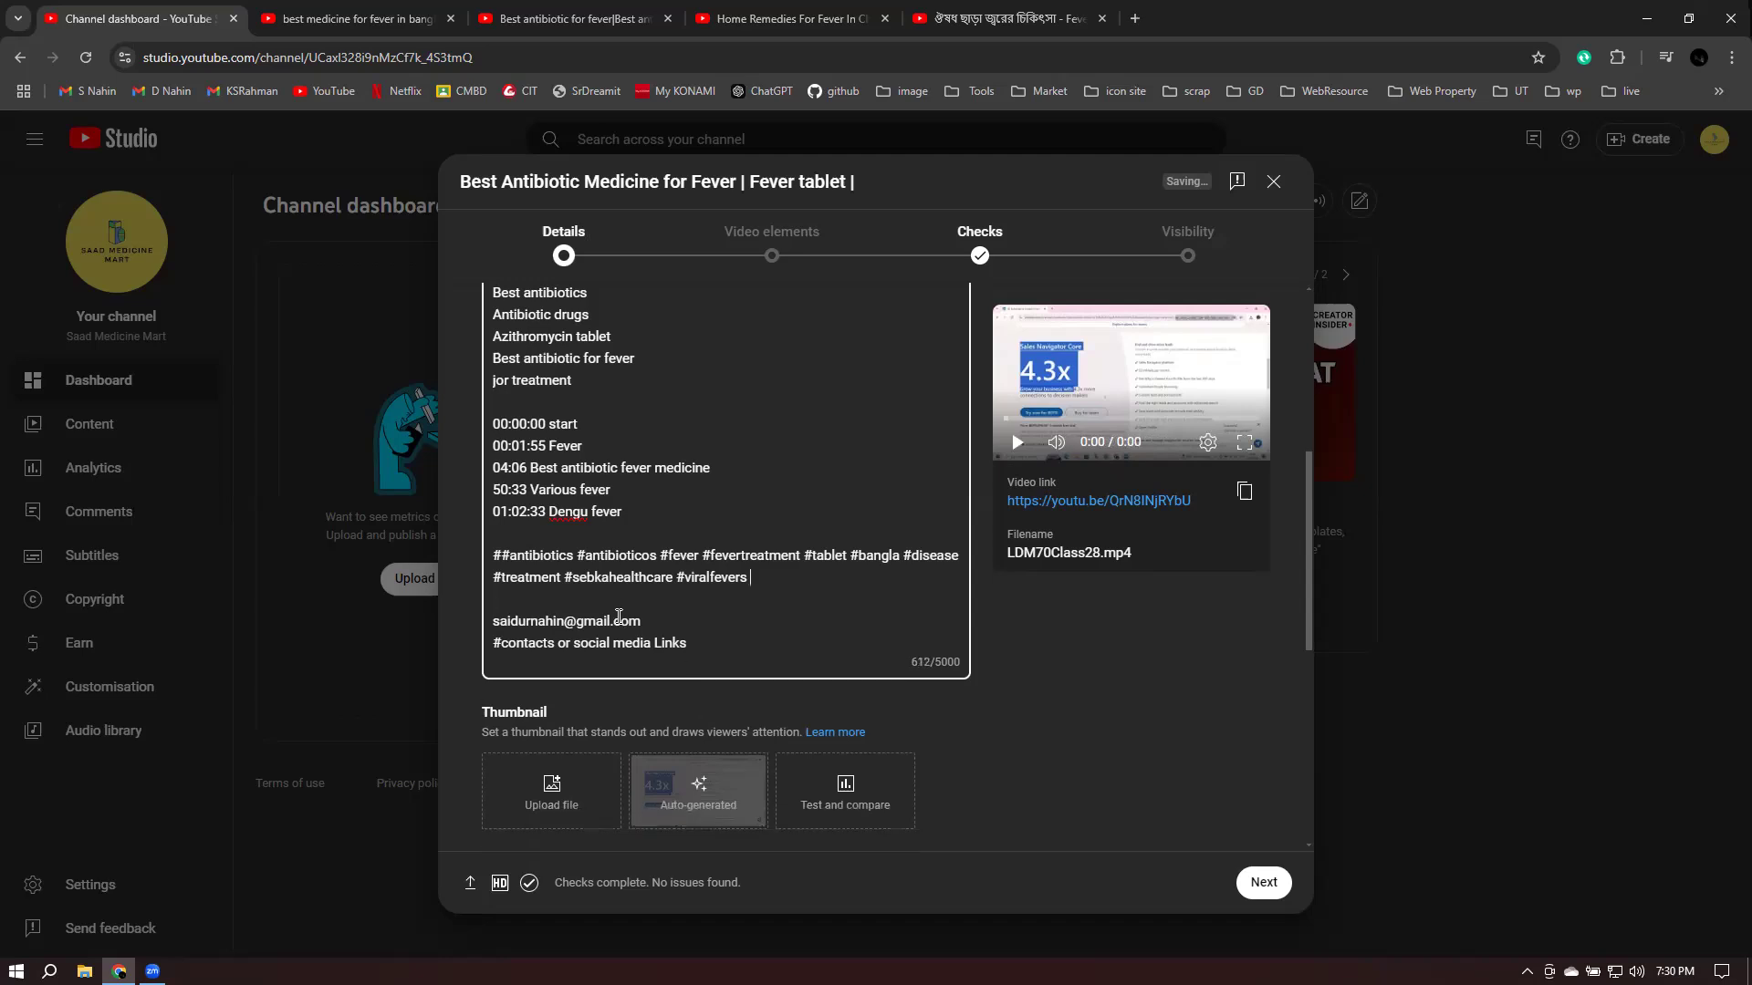
{"action": "left_click", "coordinate": [1084, 755]}
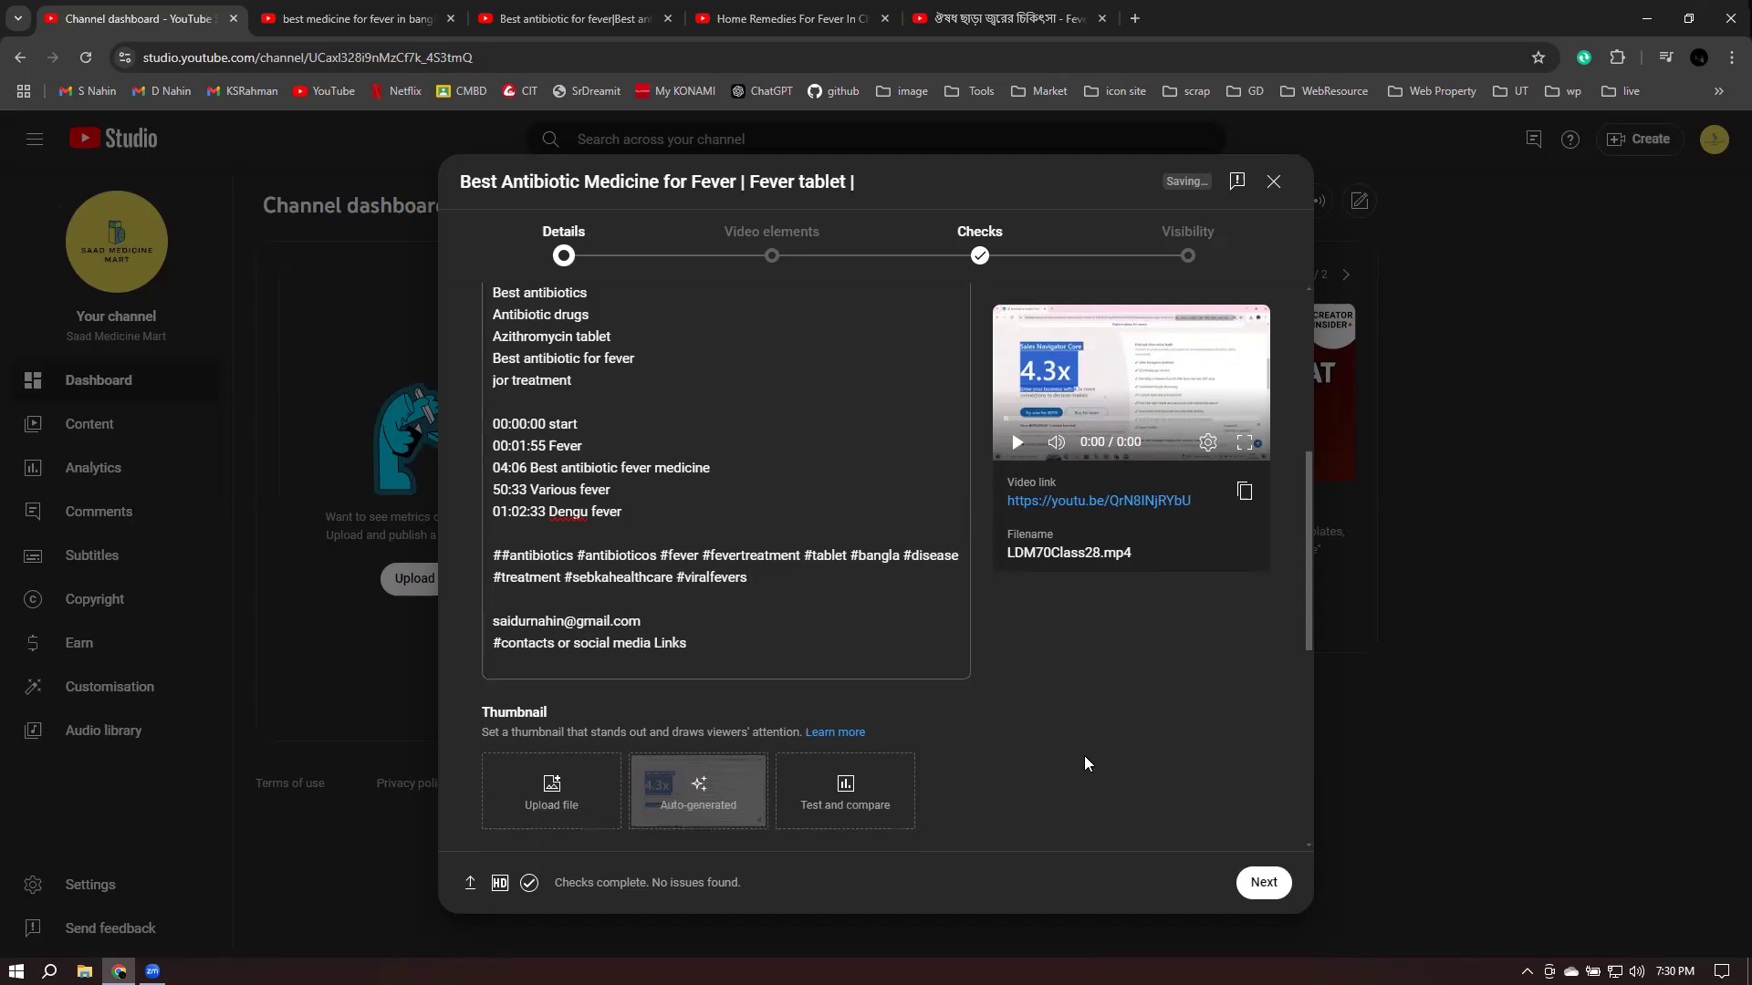
{"action": "scroll", "coordinate": [693, 744], "scroll_direction": "down", "scroll_amount": 2}
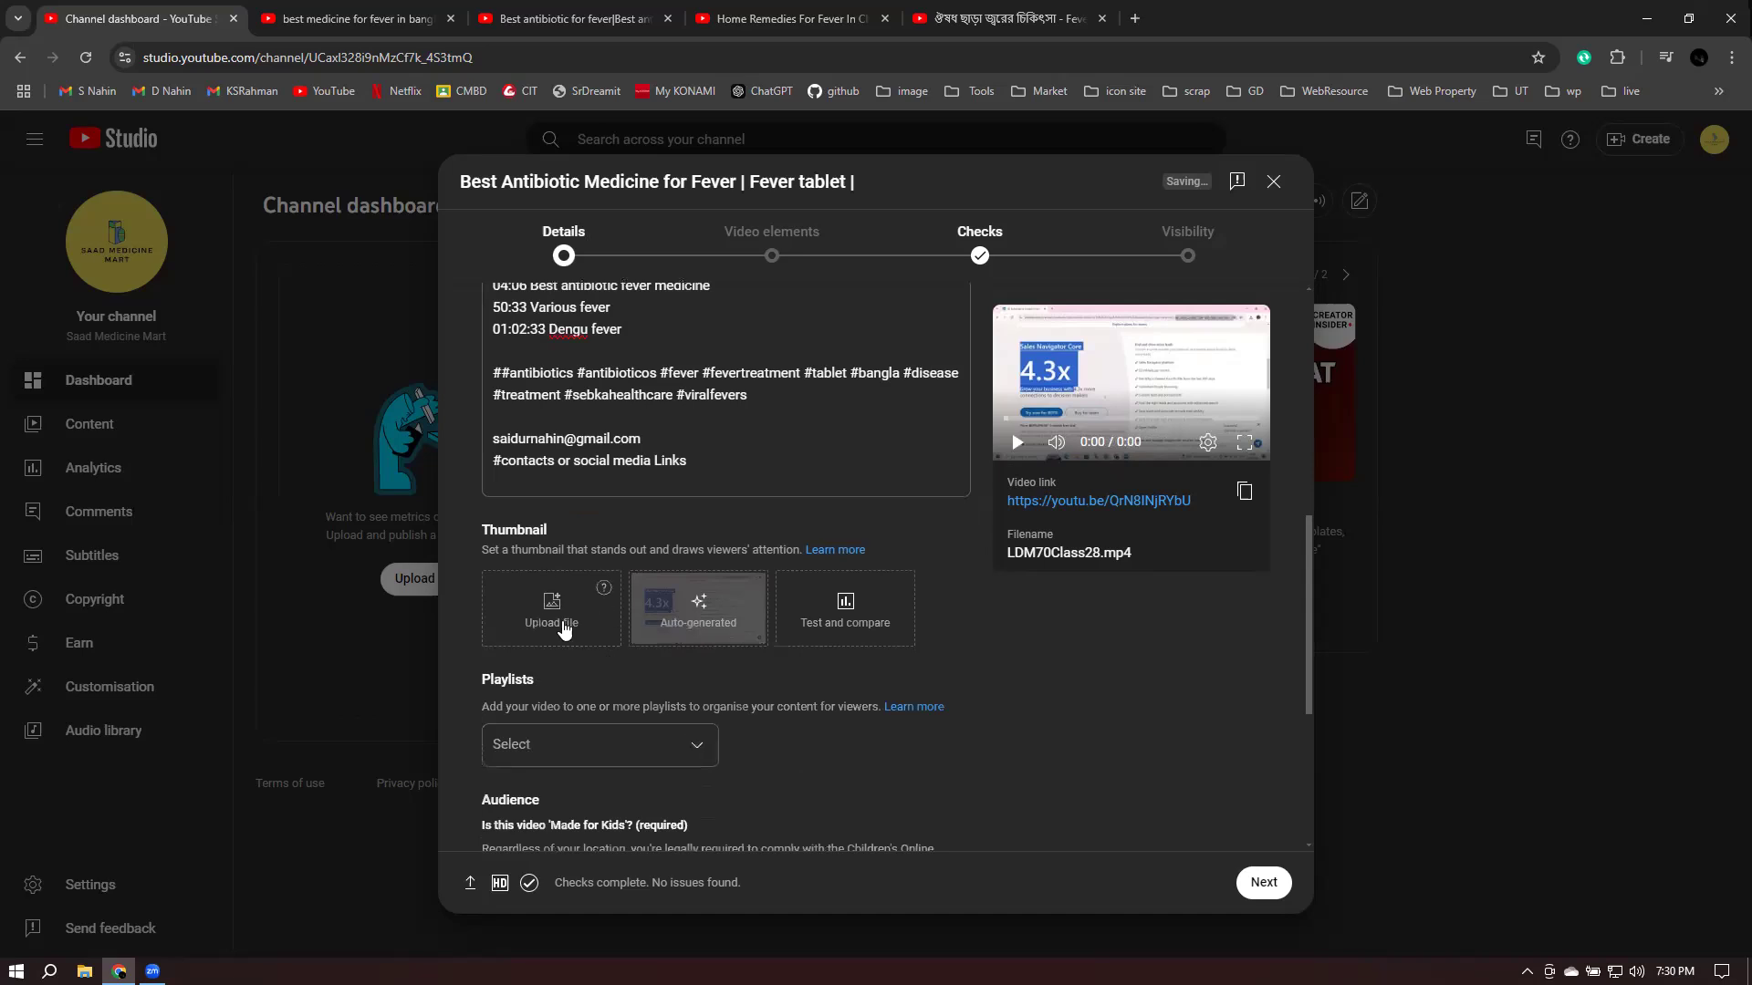
{"action": "left_click", "coordinate": [356, 19]}
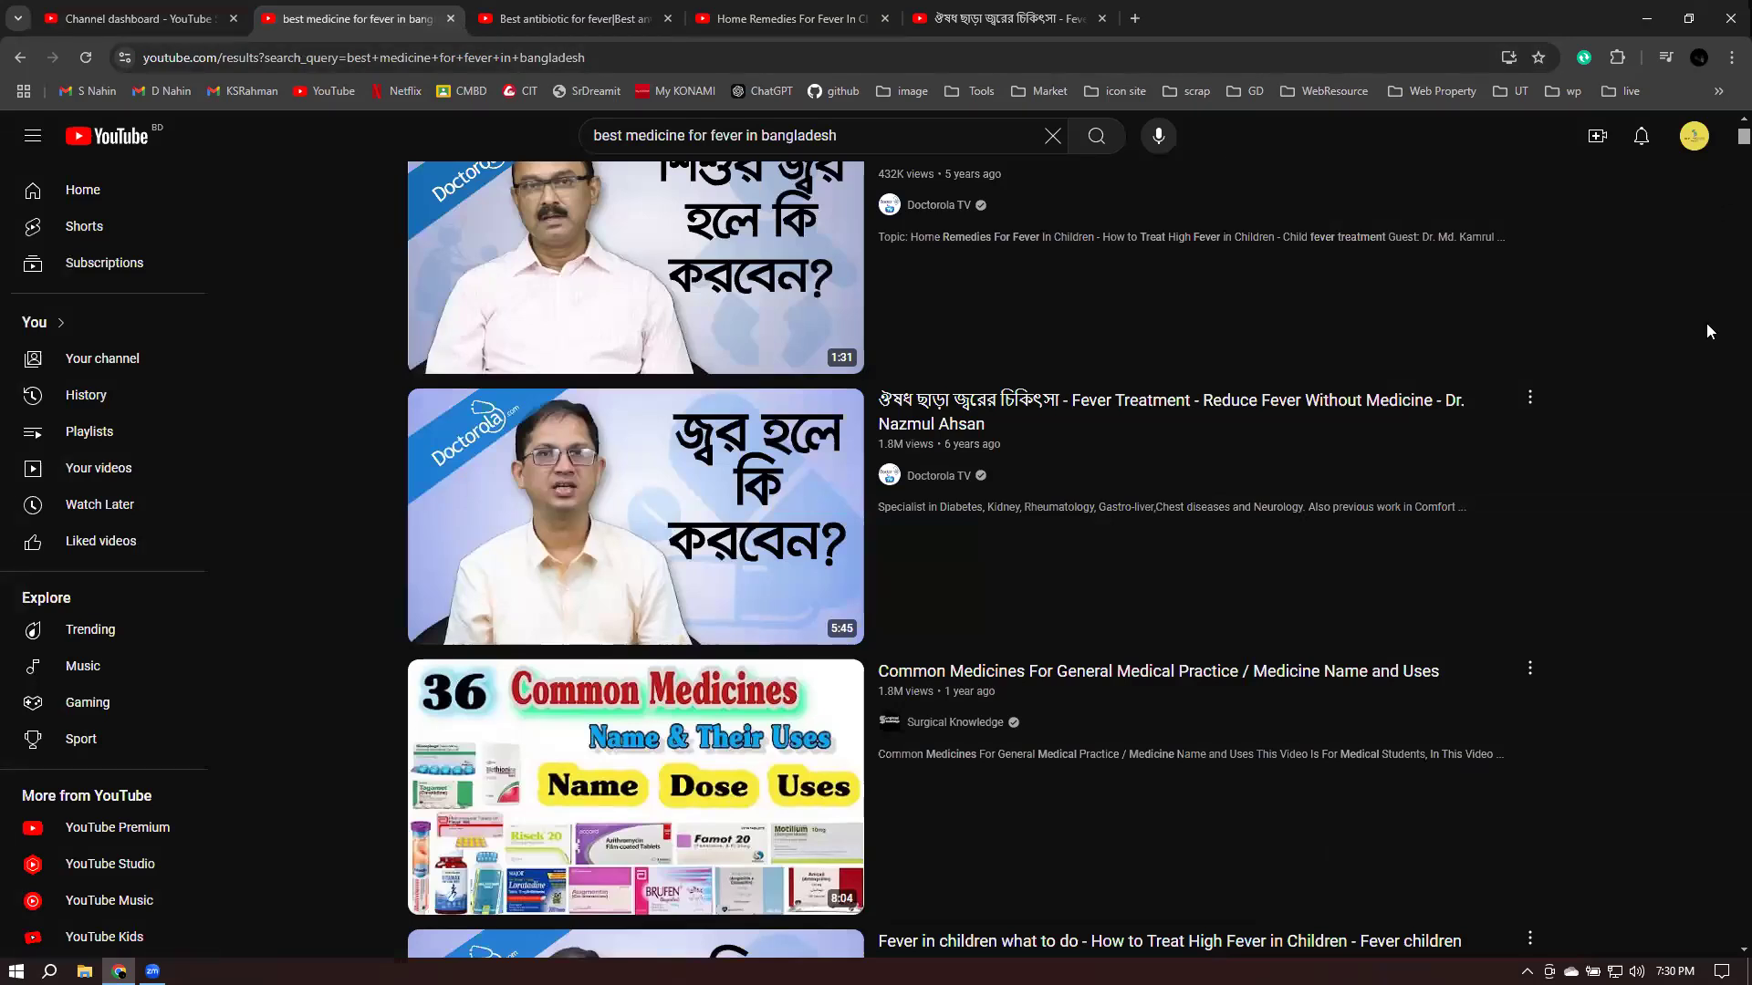
{"action": "scroll", "coordinate": [1629, 436], "scroll_direction": "up", "scroll_amount": 4}
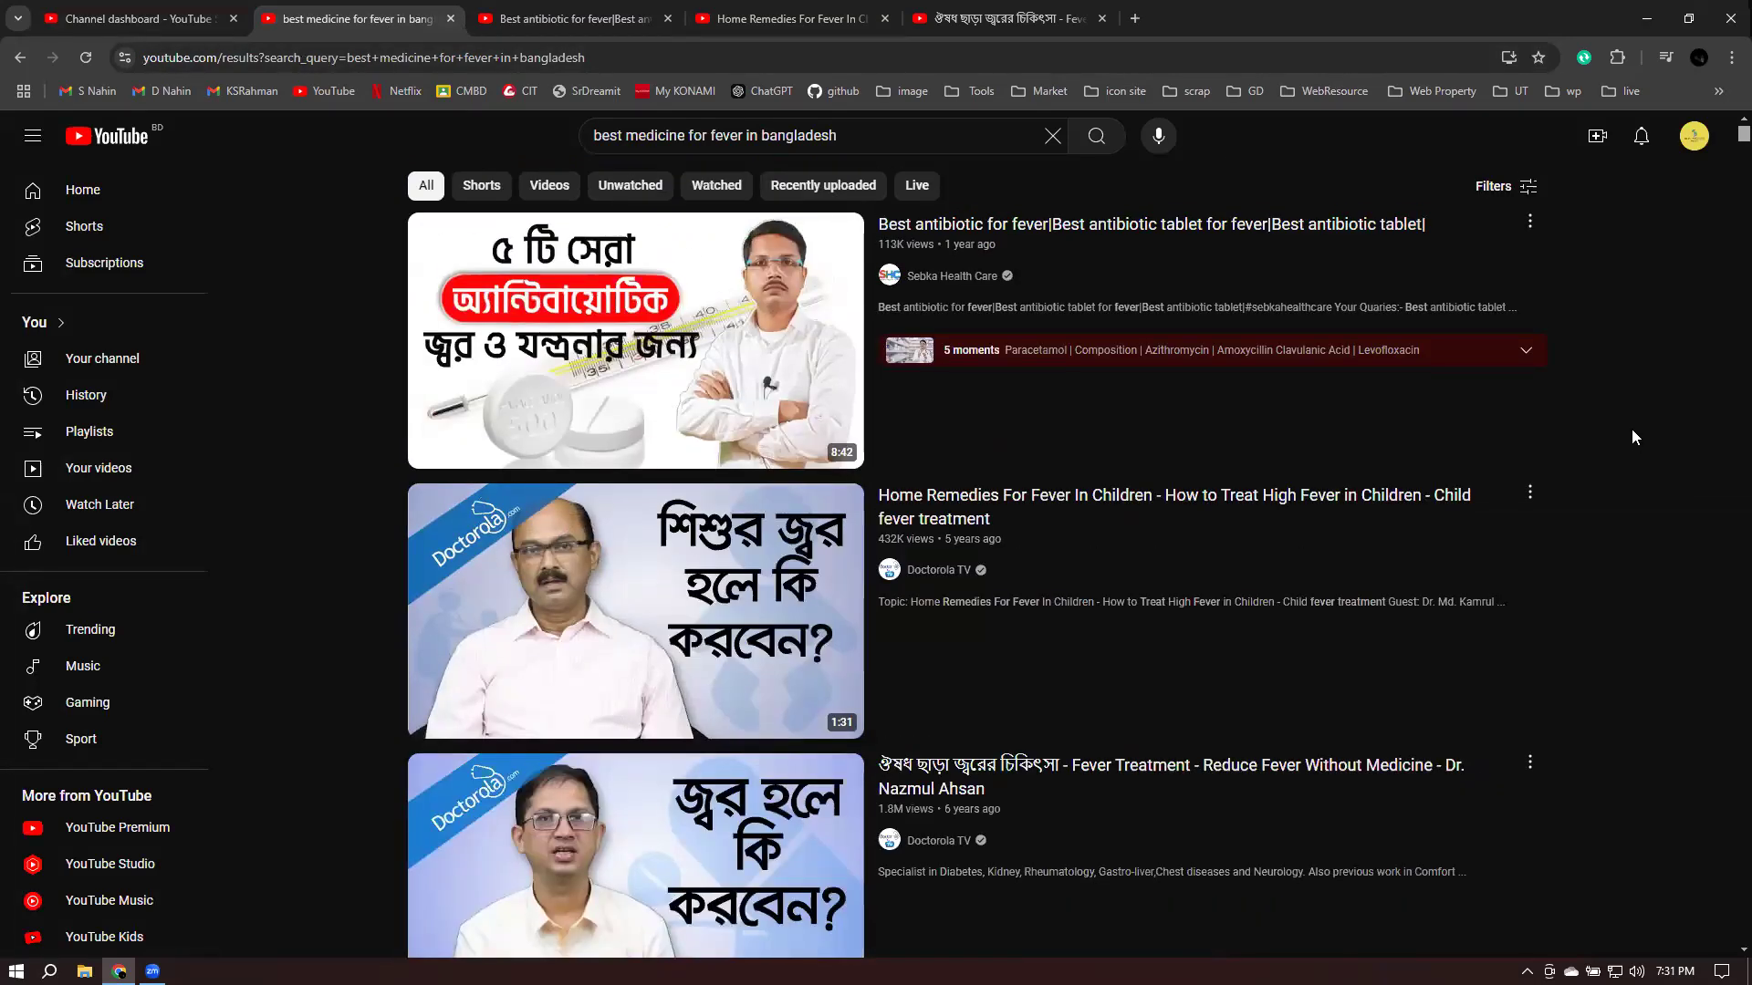
{"action": "scroll", "coordinate": [1630, 434], "scroll_direction": "down", "scroll_amount": 3}
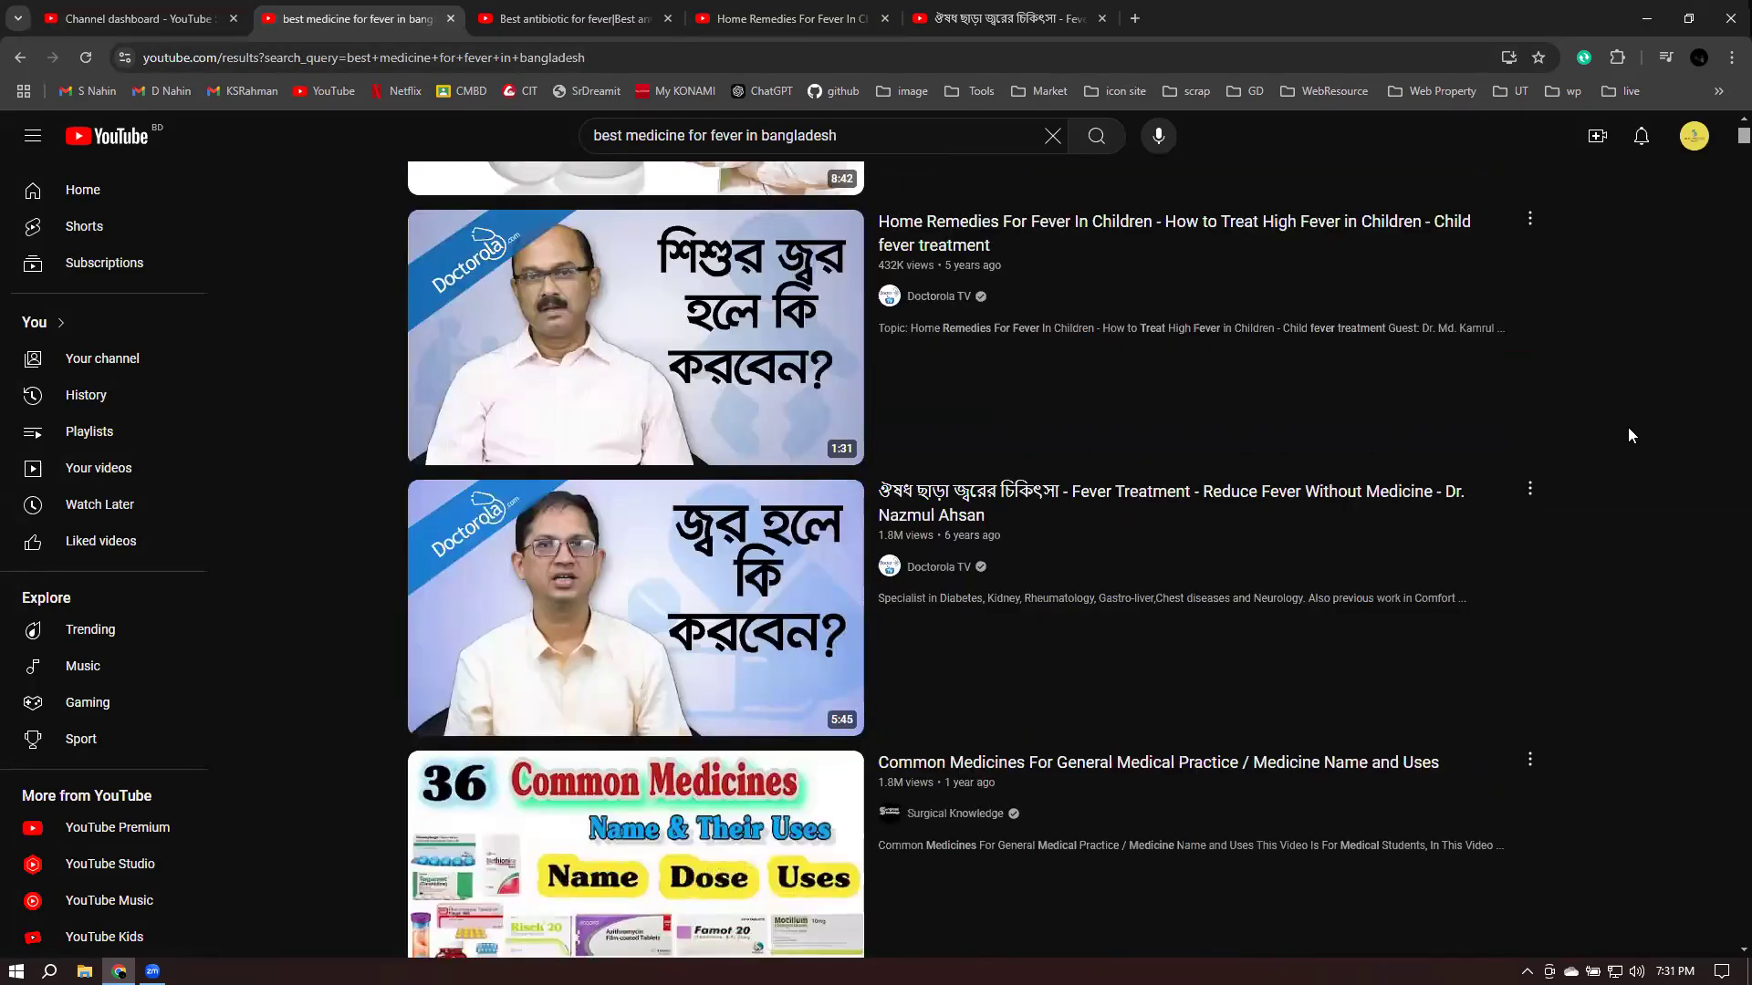
{"action": "scroll", "coordinate": [1629, 435], "scroll_direction": "down", "scroll_amount": 2}
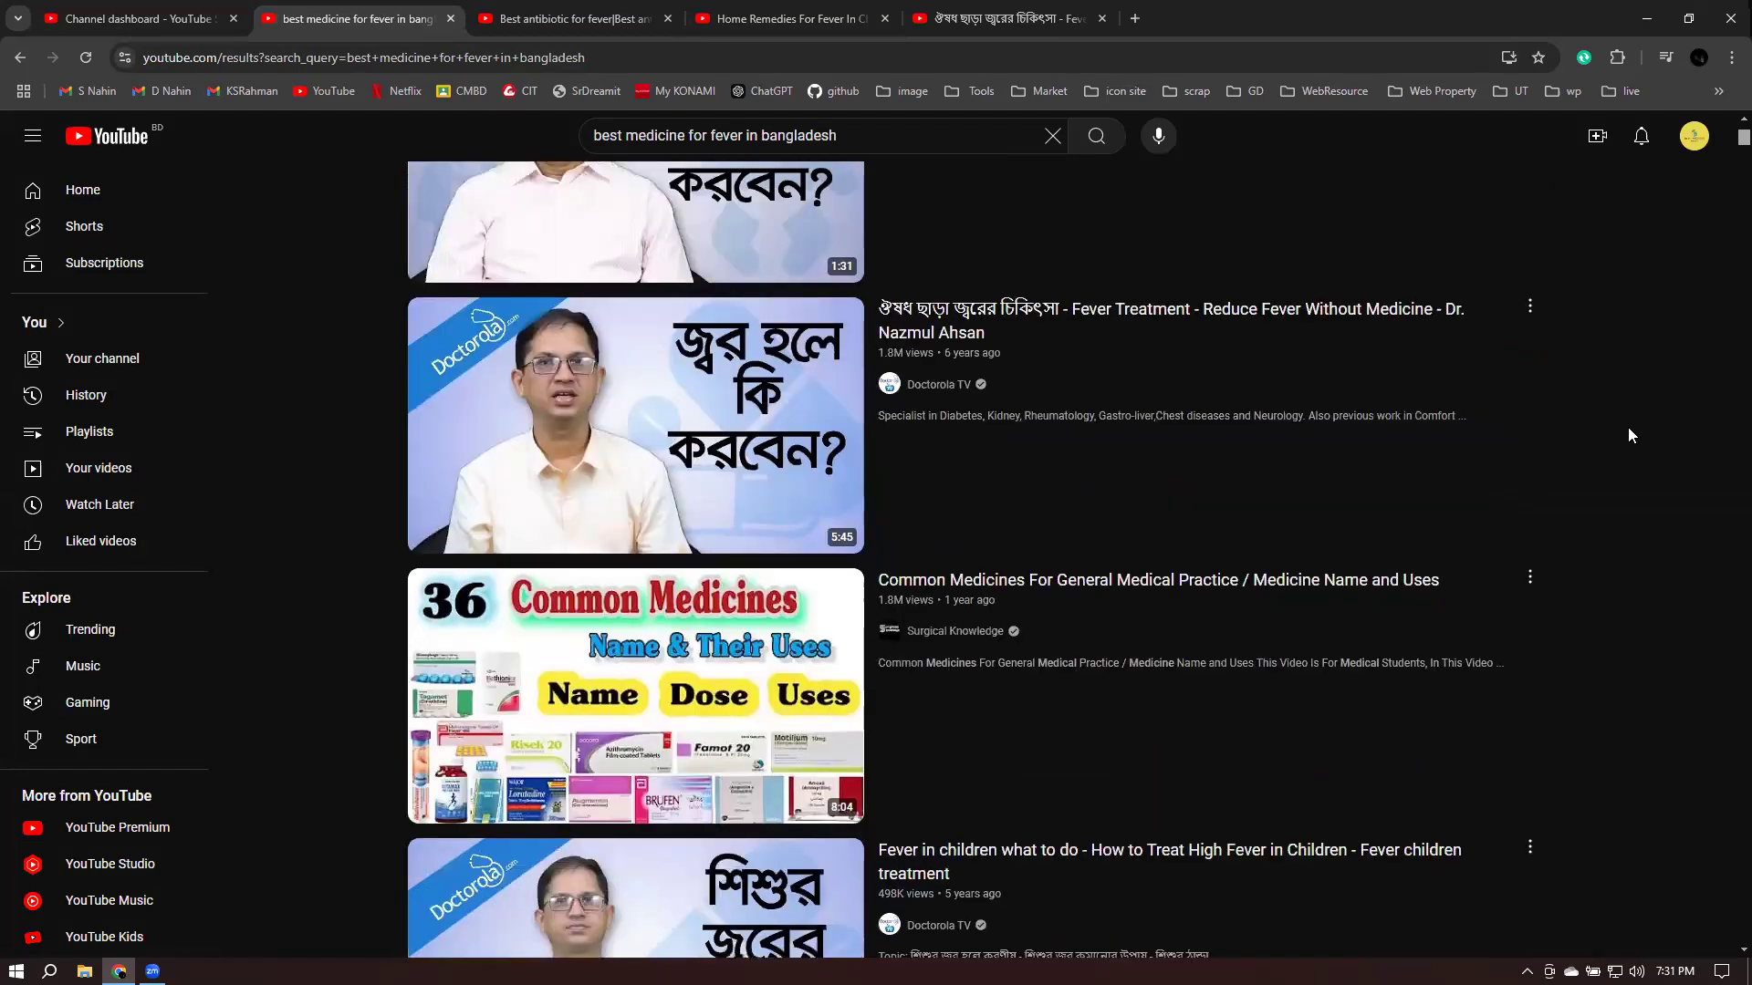
{"action": "scroll", "coordinate": [1673, 281], "scroll_direction": "down", "scroll_amount": 5}
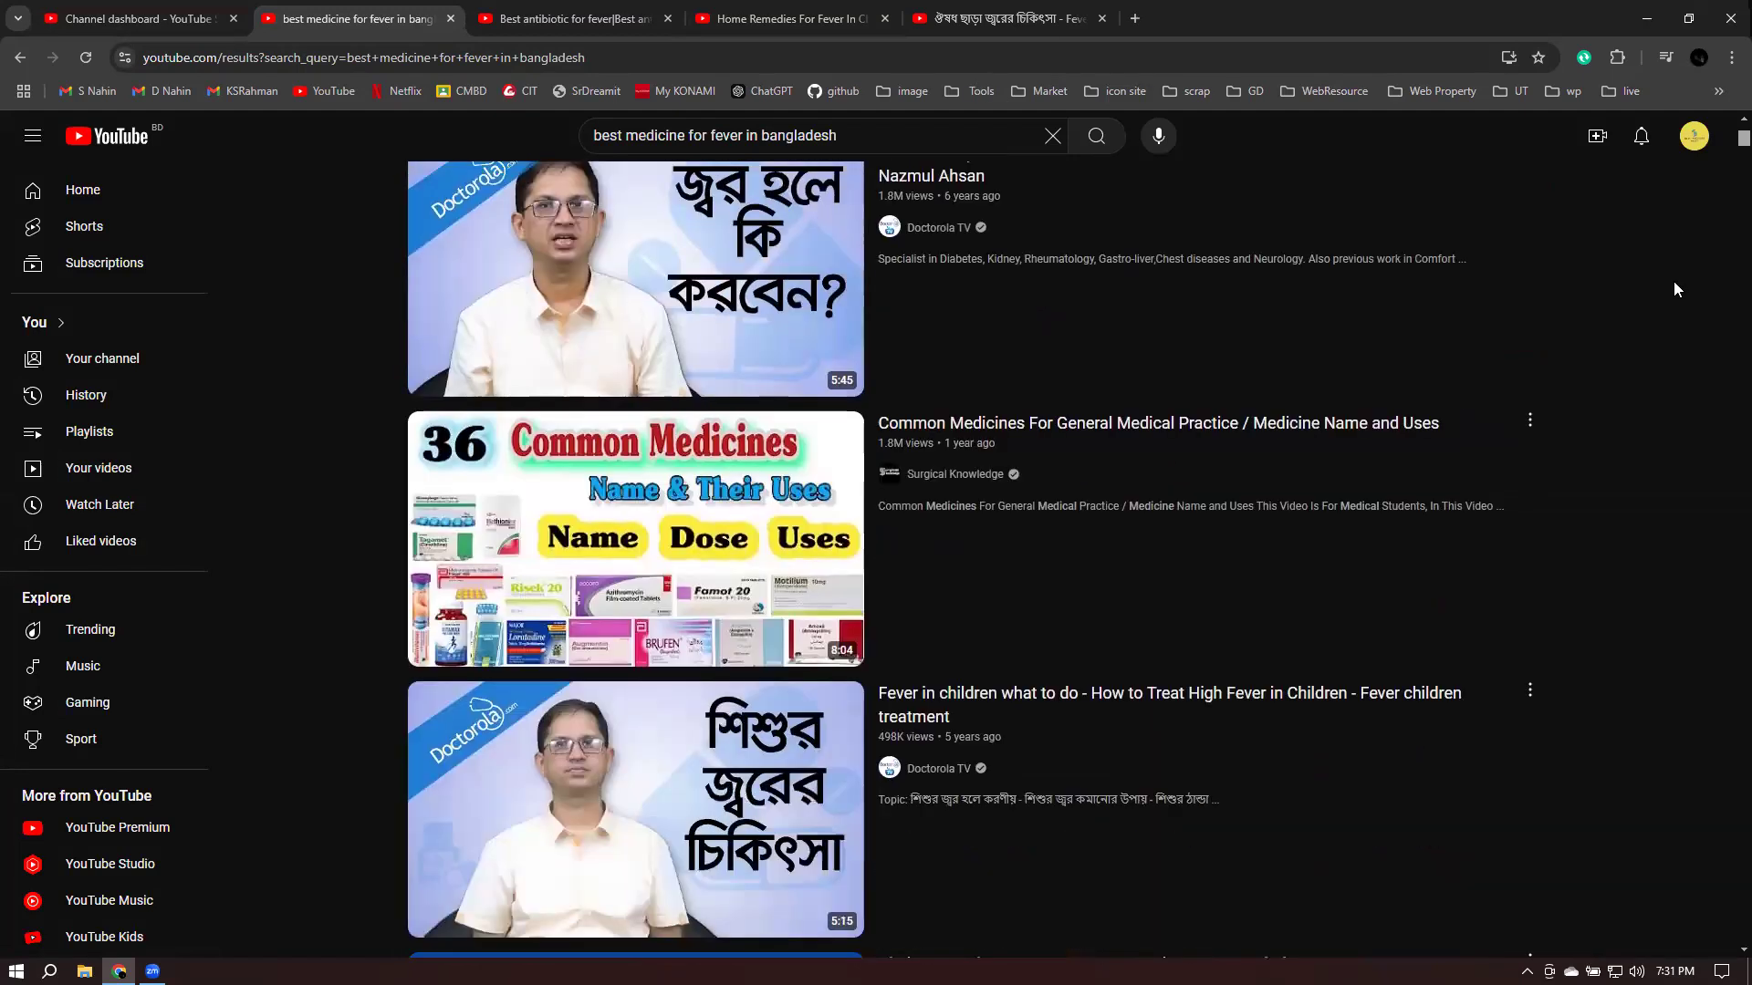
{"action": "left_click", "coordinate": [77, 13]}
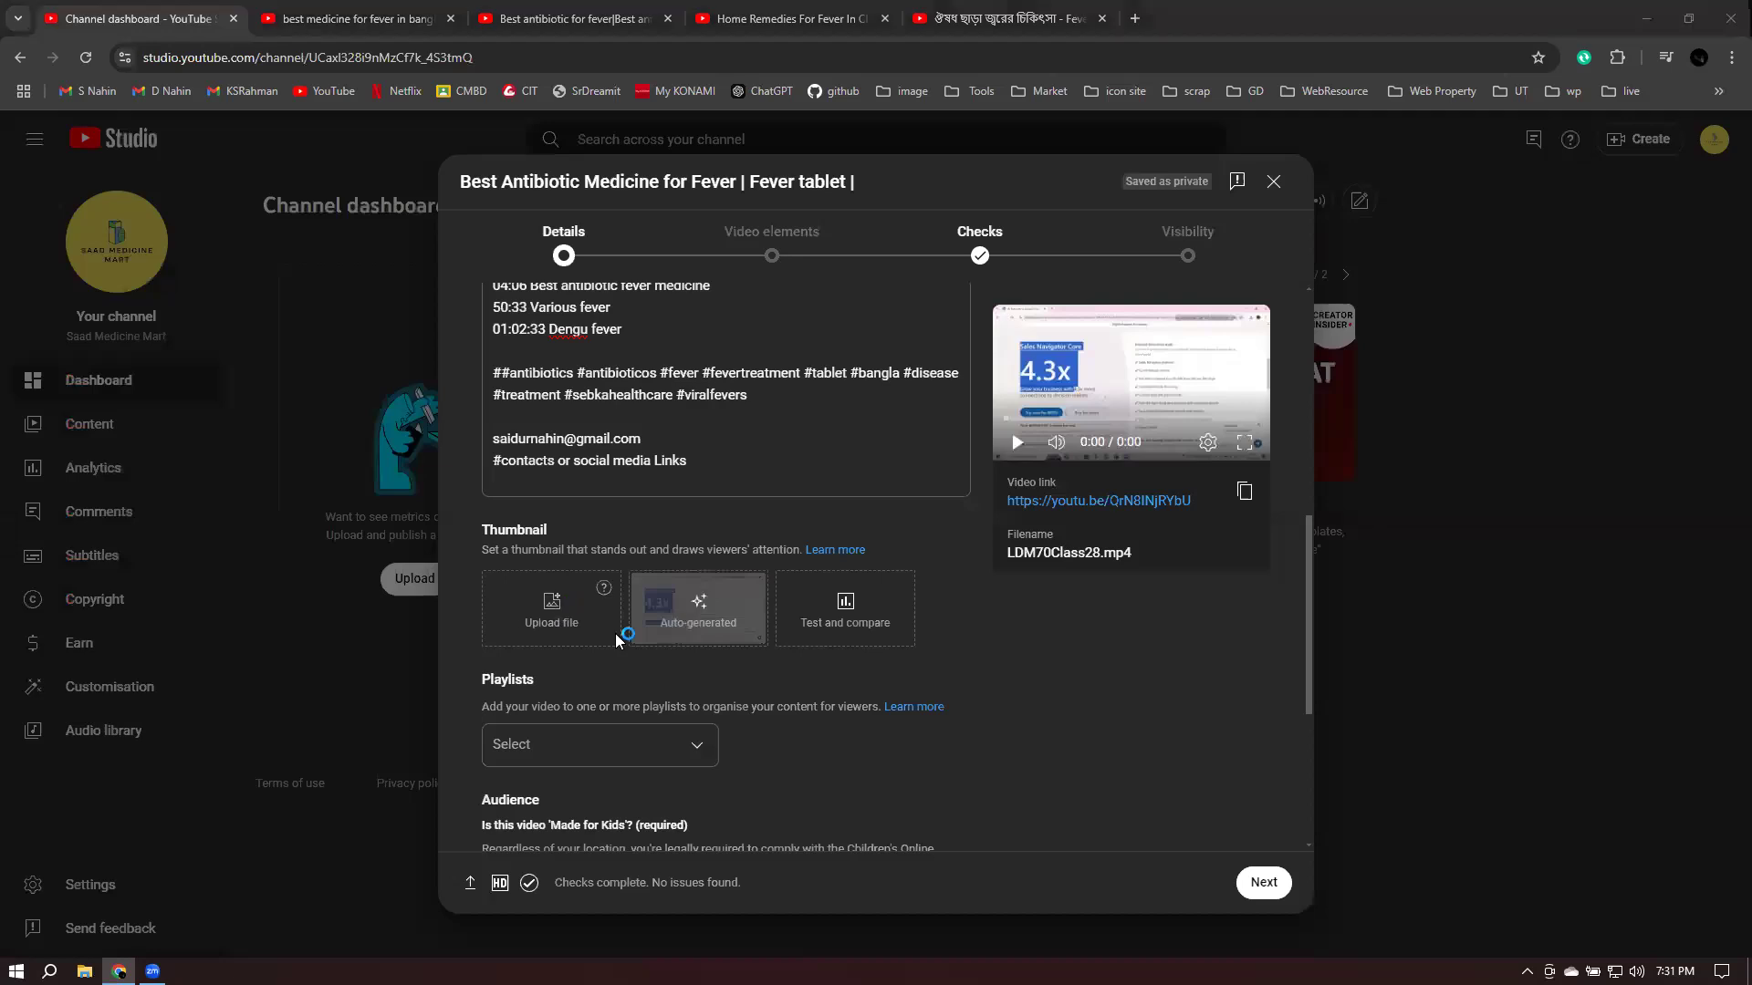
- Browse Pictures for 75.jpg, cancel, and note the recommended 1280 by 720 thumbnail size
{"action": "left_click", "coordinate": [87, 307]}
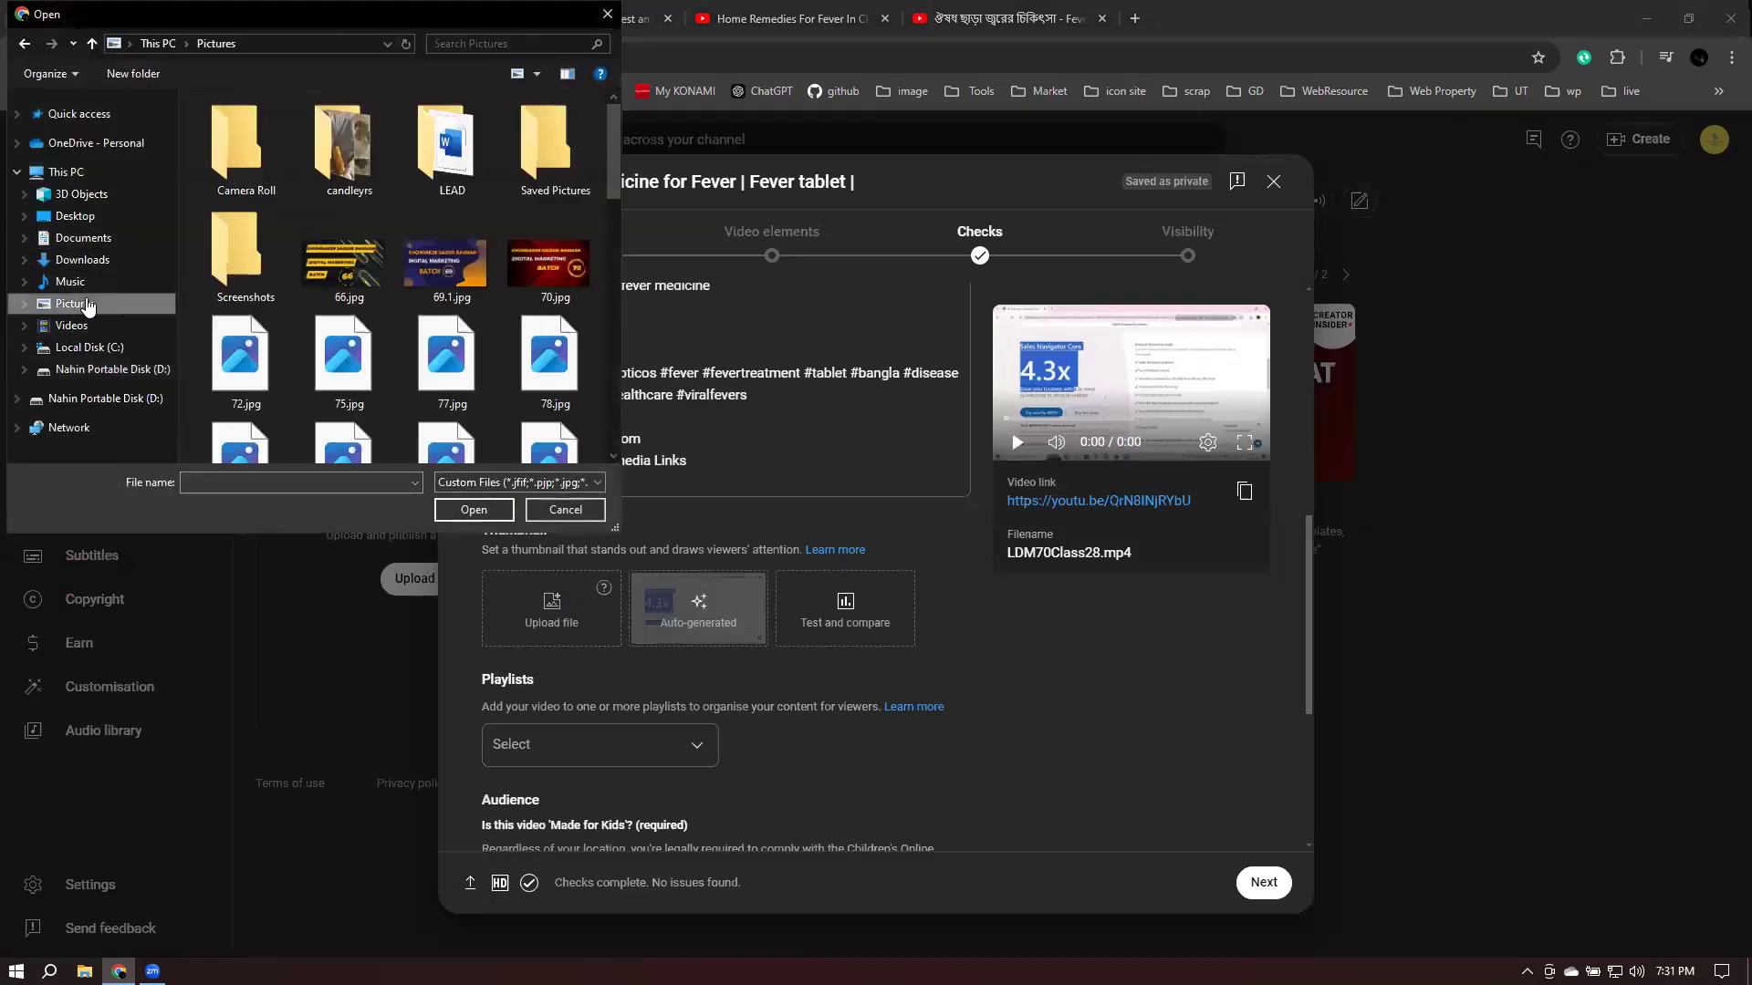
{"action": "left_click", "coordinate": [339, 367]}
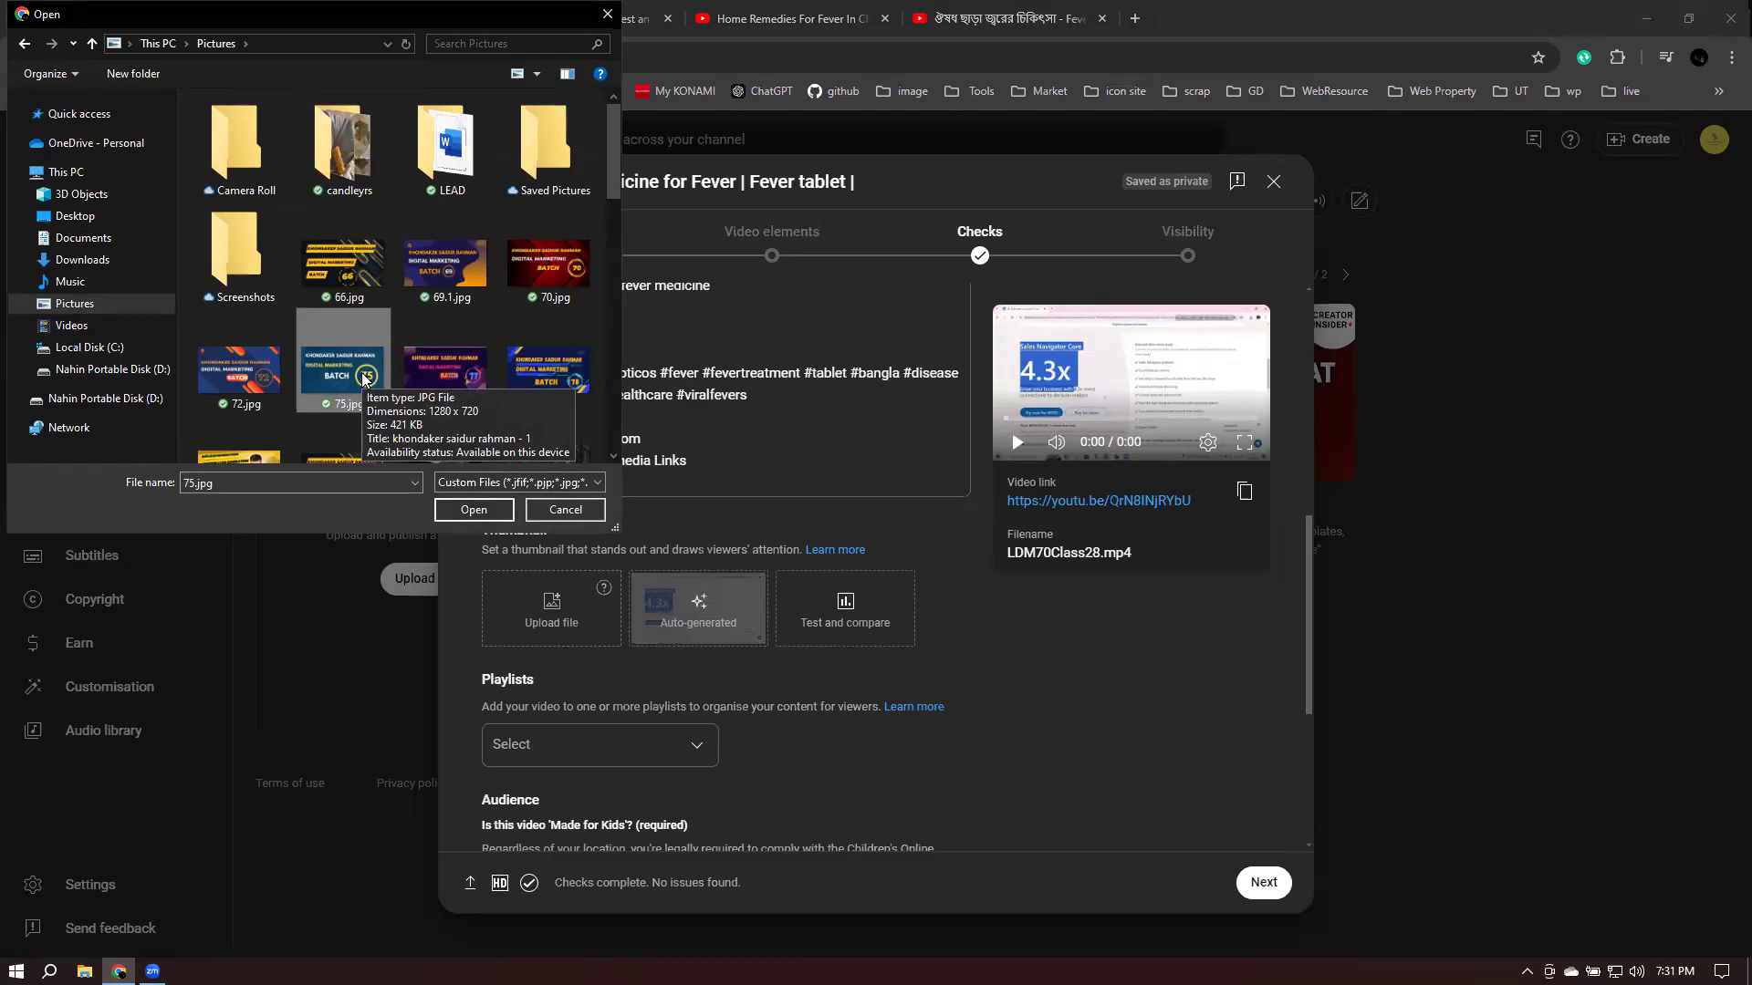
{"action": "left_click", "coordinate": [588, 516]}
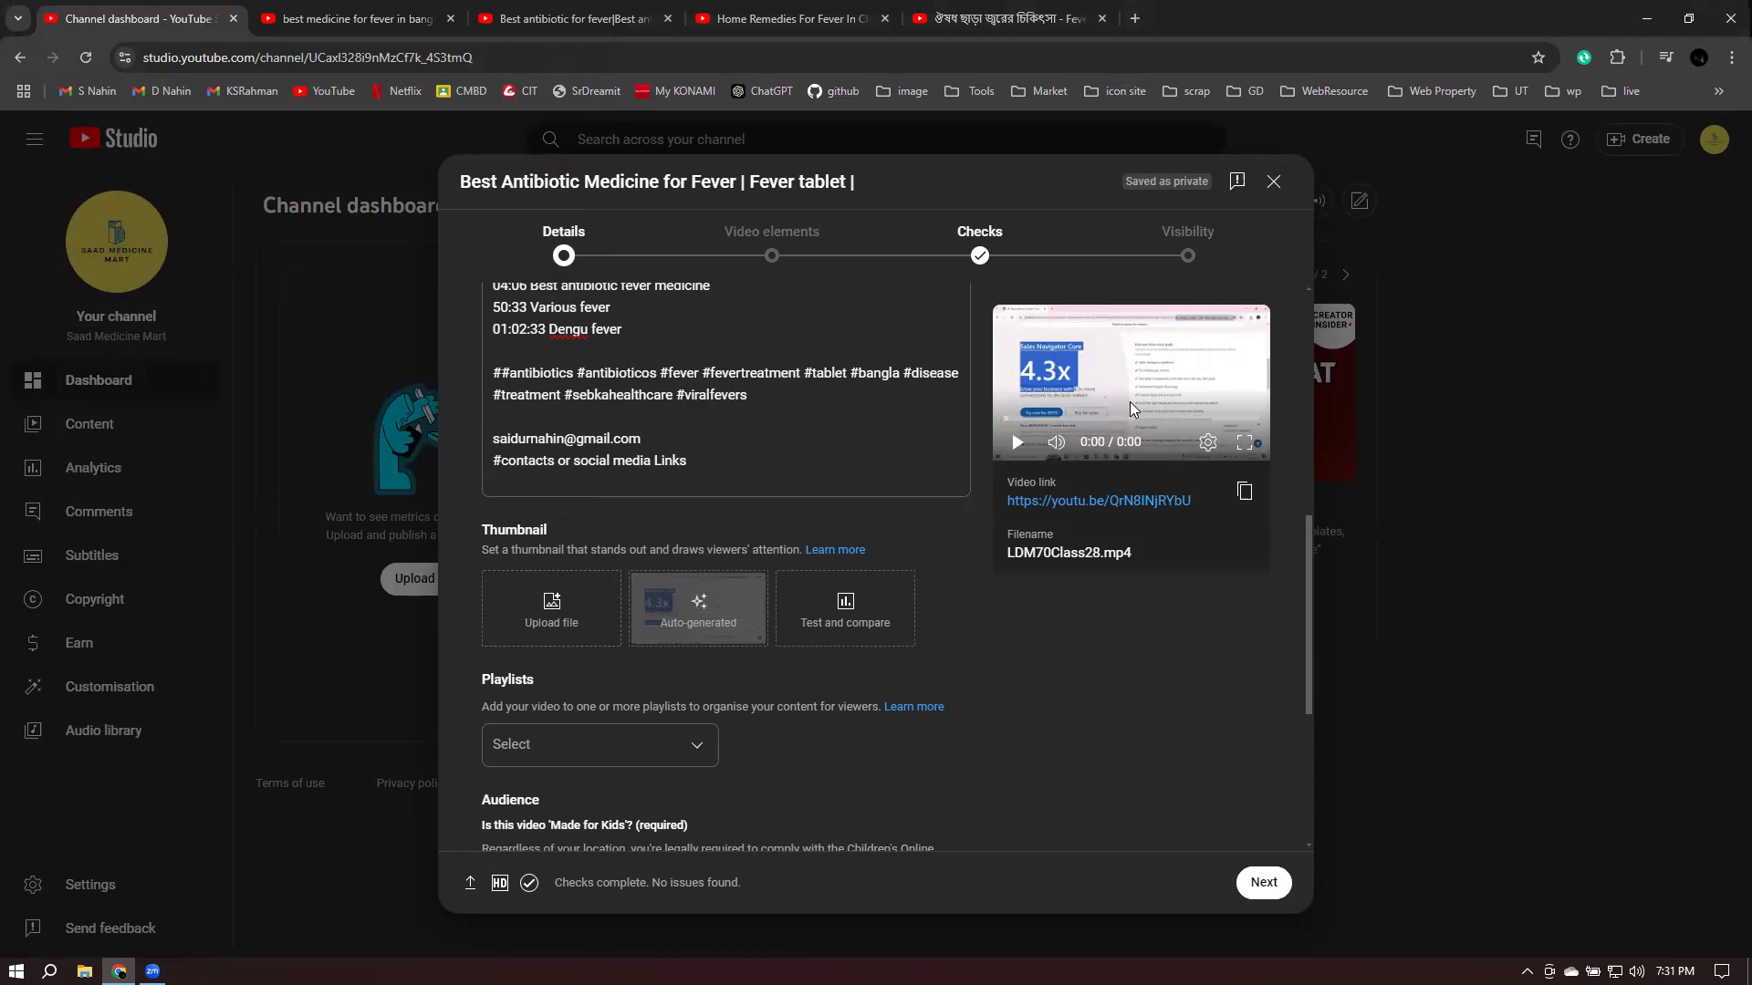
{"action": "mouse_move", "coordinate": [604, 591]}
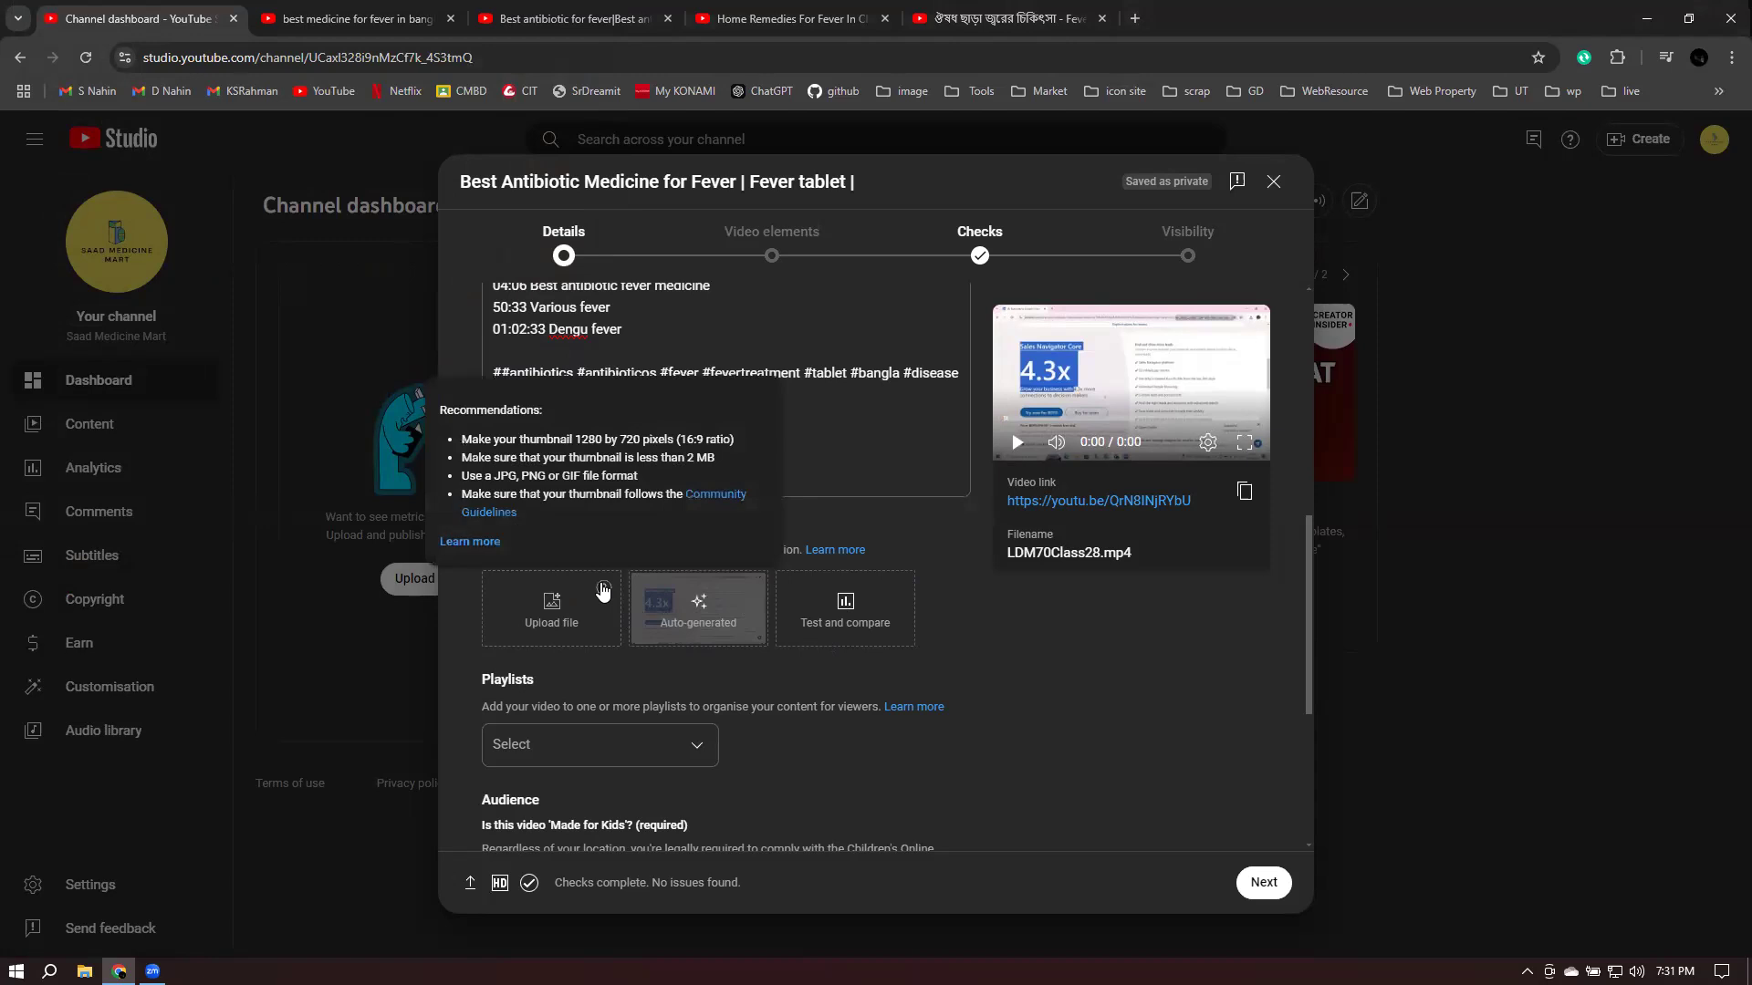
{"action": "left_click_drag", "start_coordinate": [575, 440], "coordinate": [642, 443]}
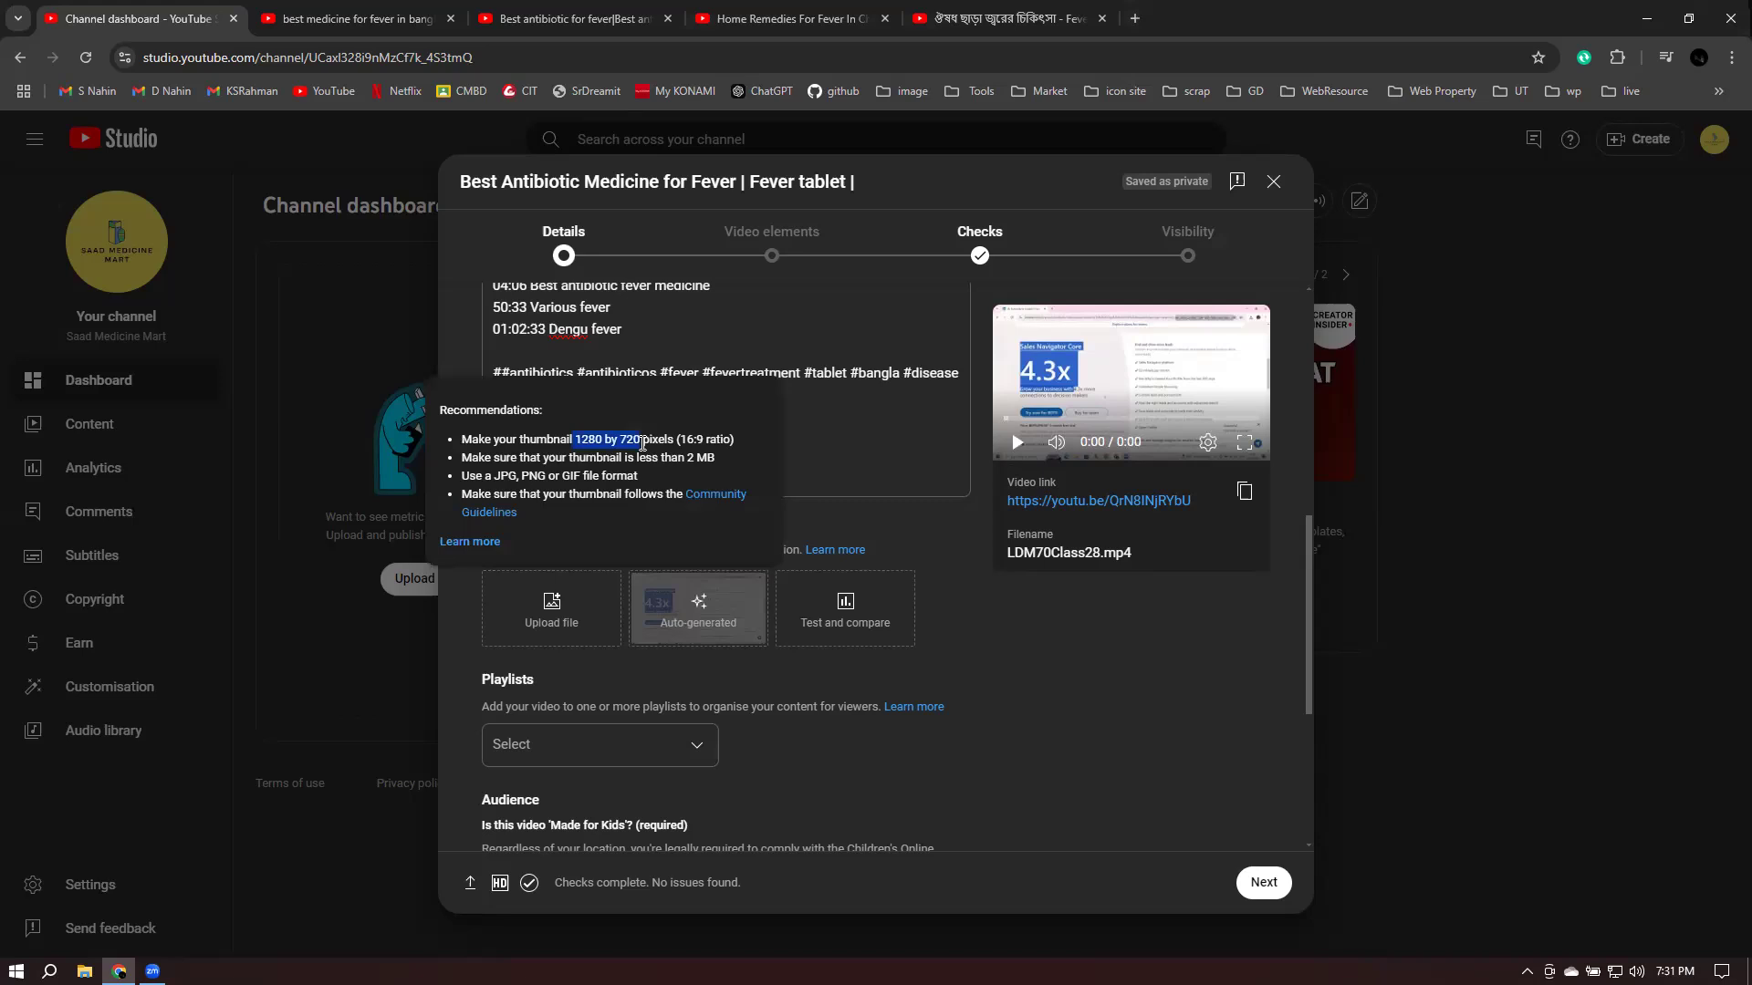
- Upload 75.jpg from Pictures as the custom thumbnail, then view the Playlists list
{"action": "left_click", "coordinate": [547, 615]}
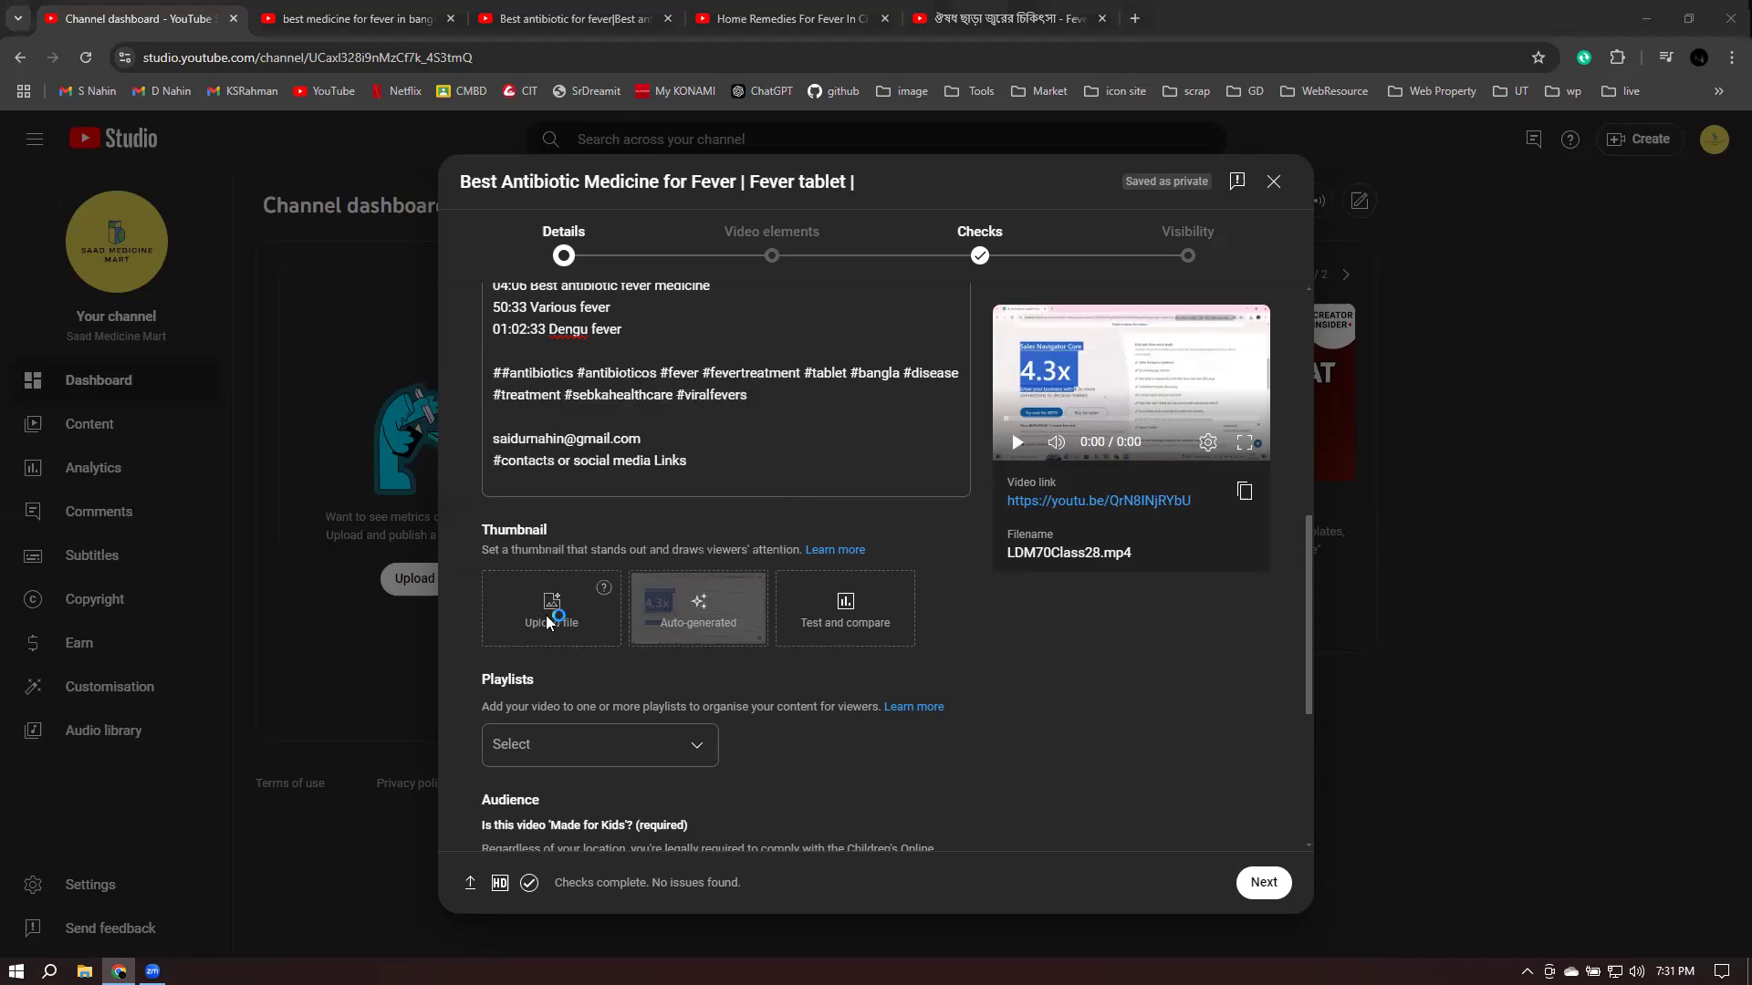
{"action": "left_click", "coordinate": [91, 304]}
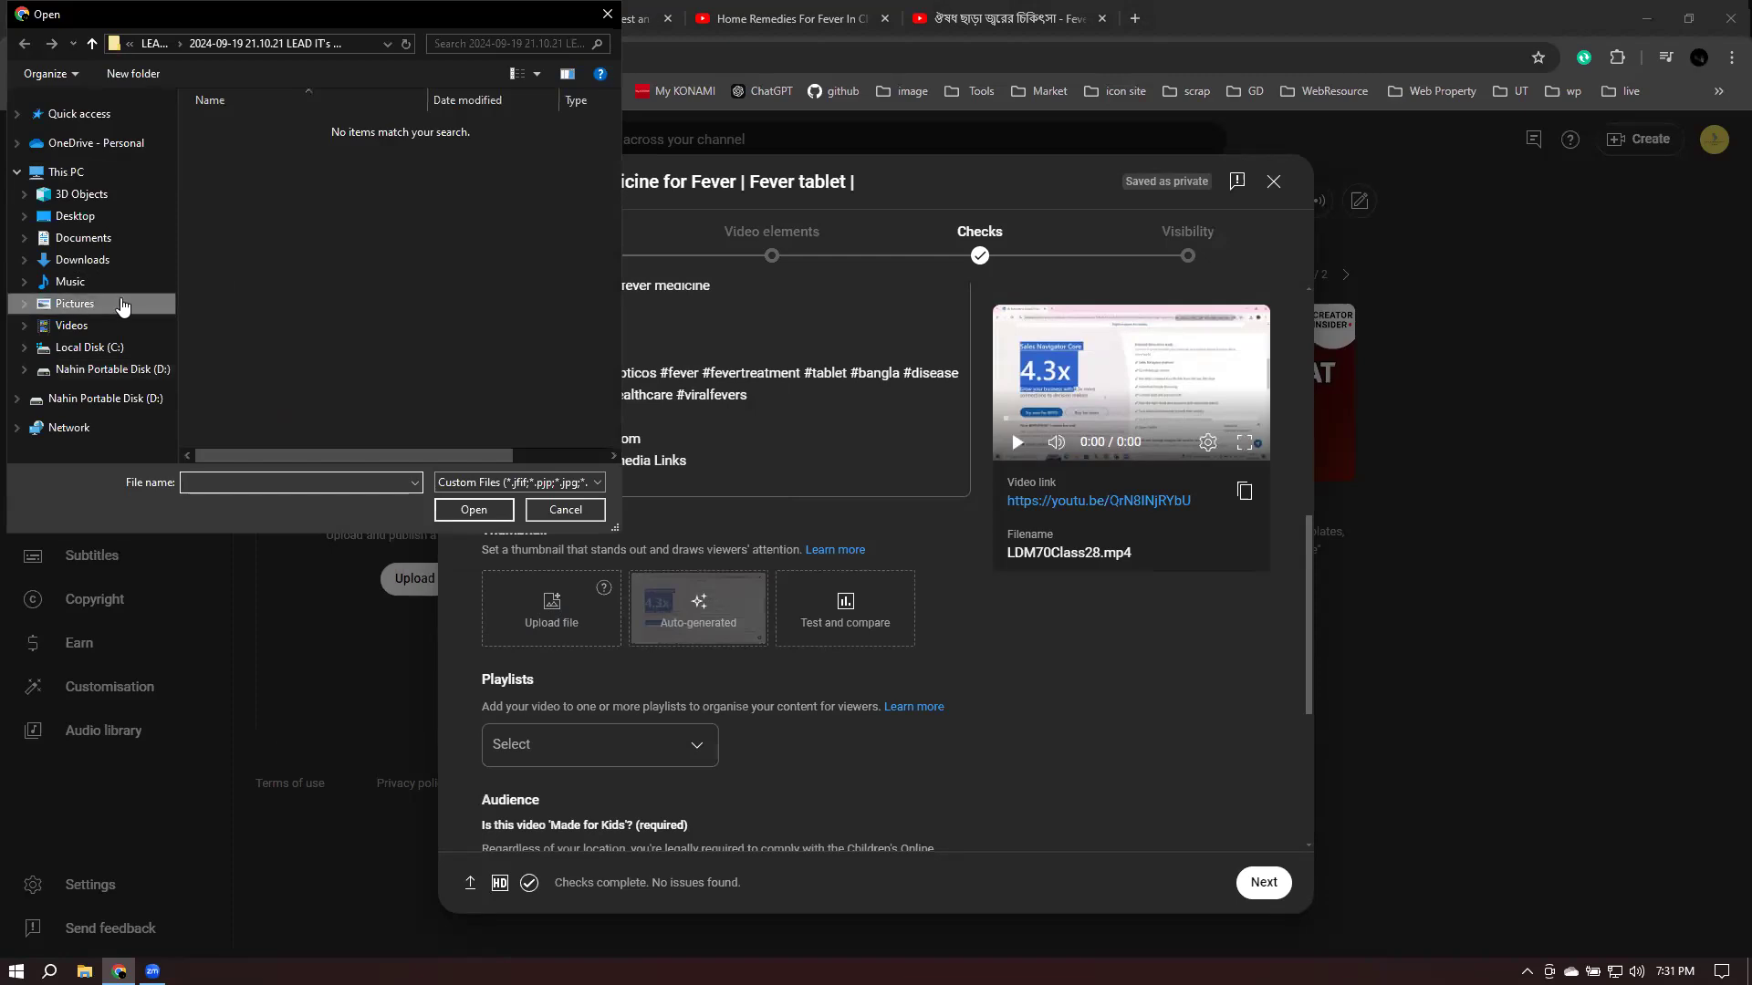
{"action": "left_click", "coordinate": [342, 340]}
{"action": "left_click", "coordinate": [484, 511]}
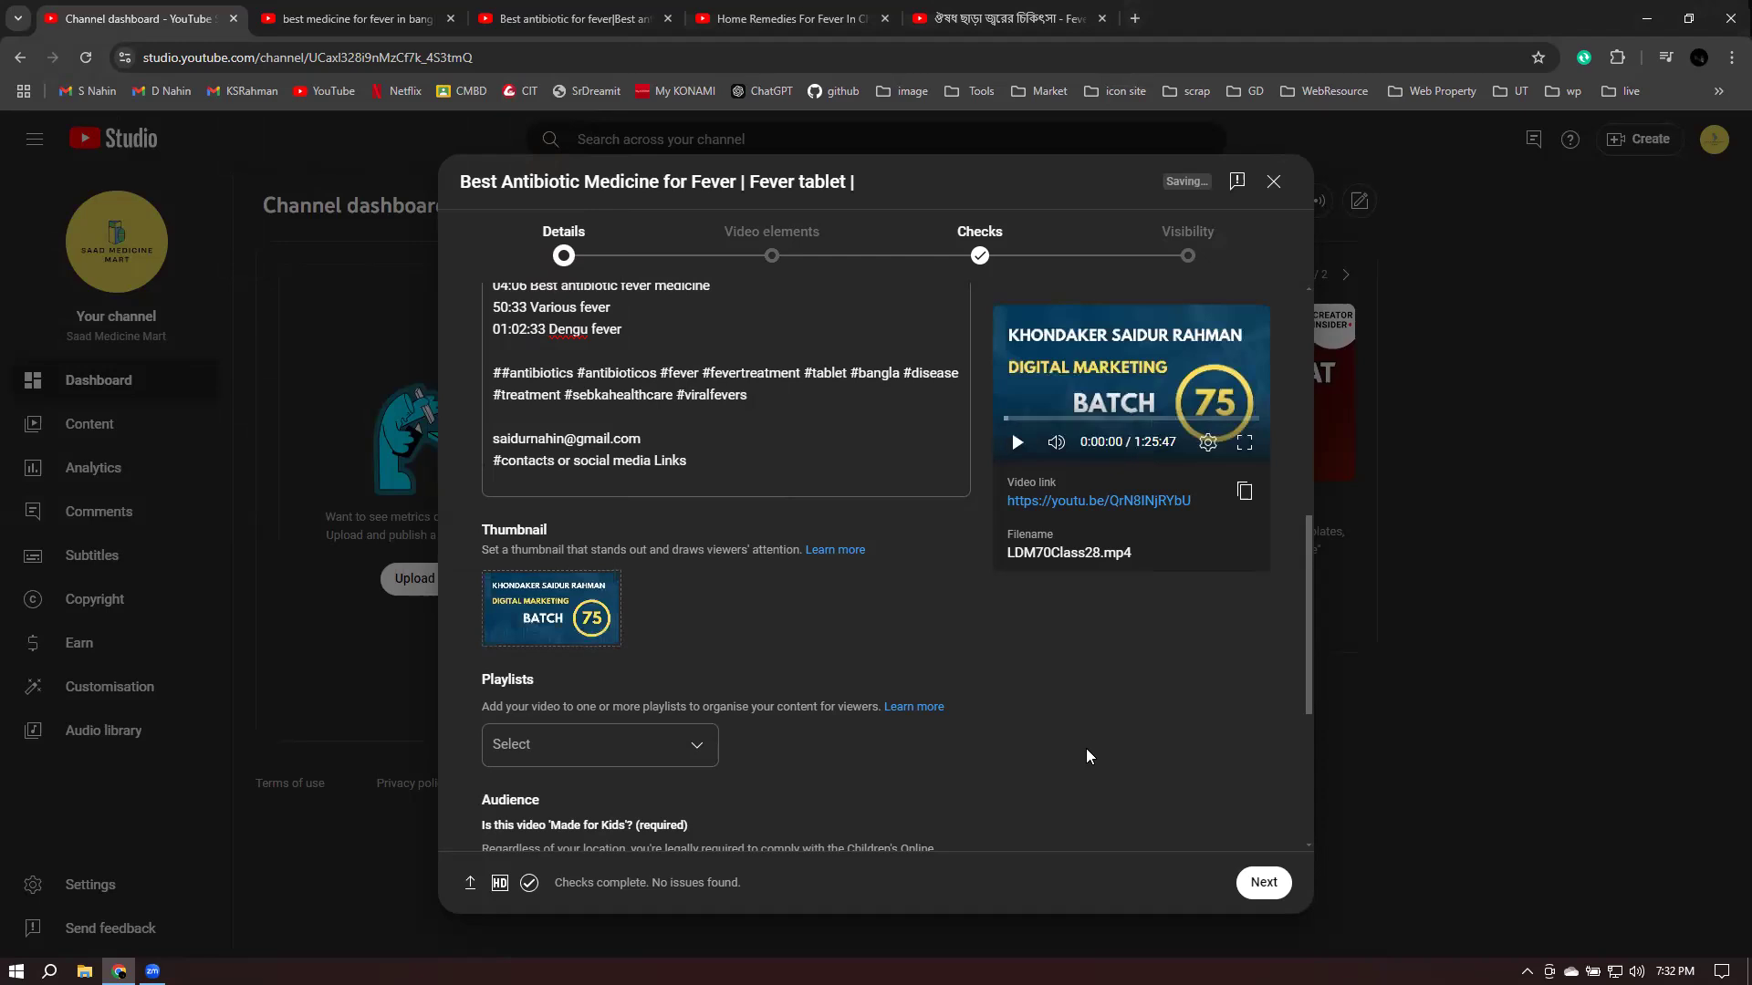
{"action": "left_click", "coordinate": [510, 742]}
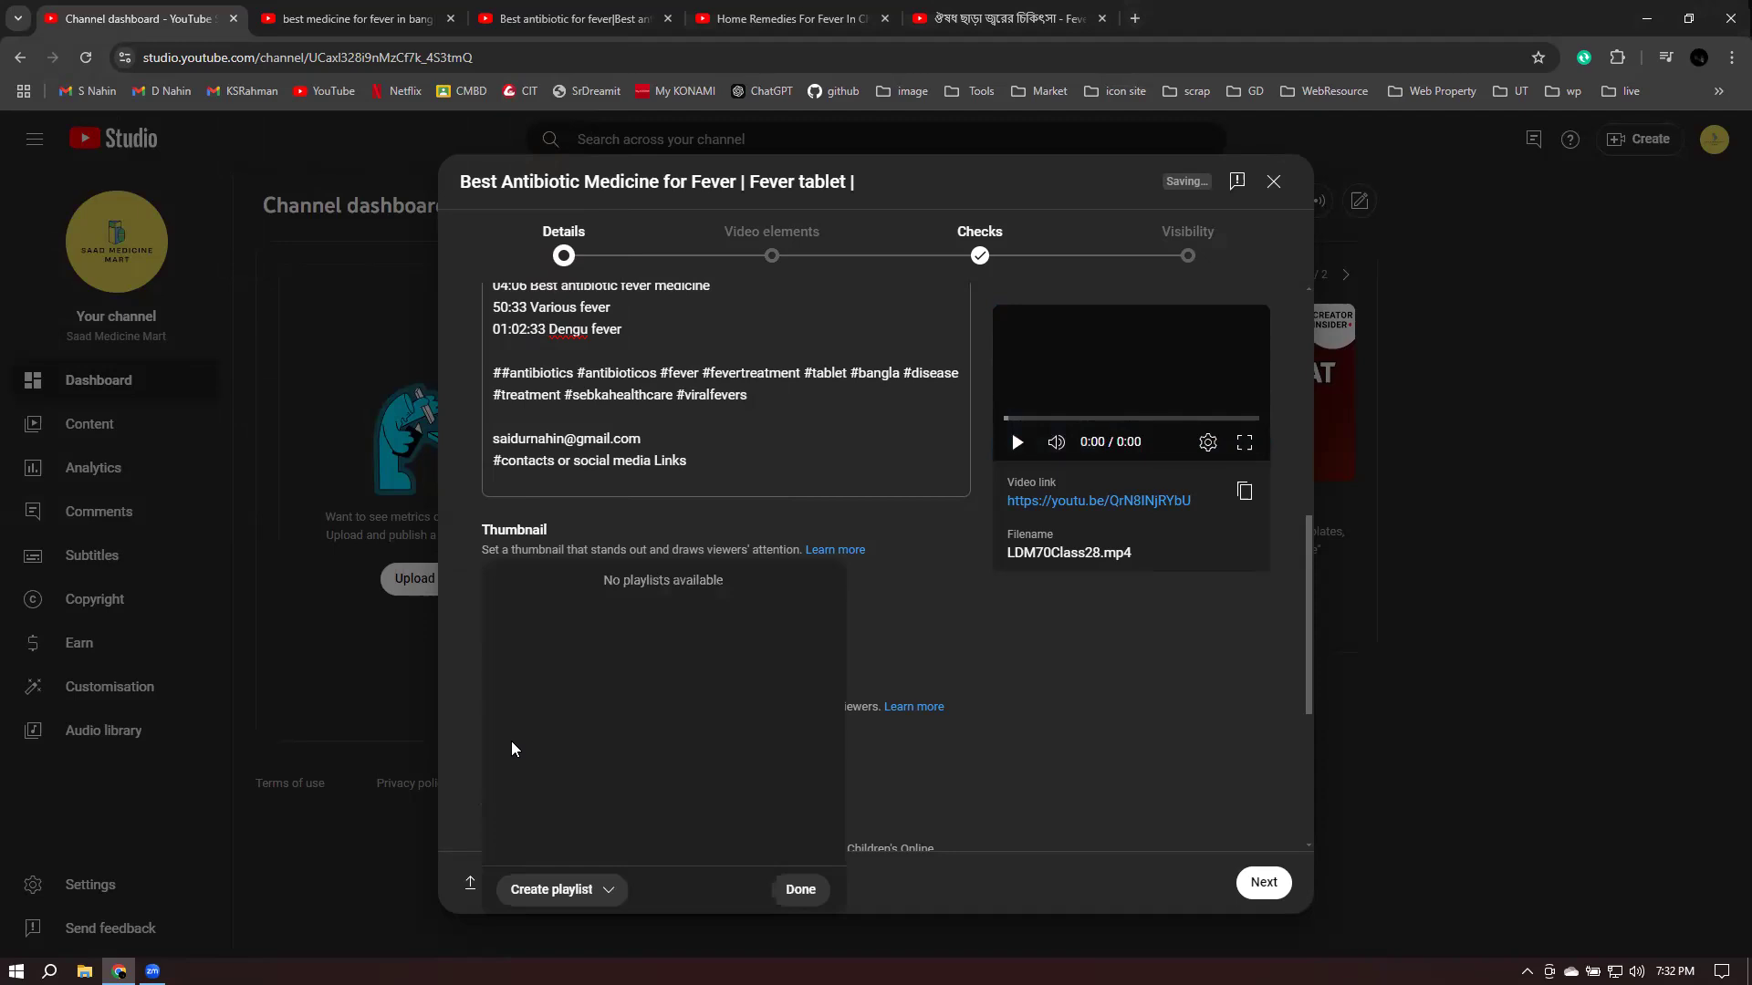
- Create a new playlist titled 'Fever medicine' and assign the video to it
{"action": "left_click", "coordinate": [549, 880]}
{"action": "left_click", "coordinate": [569, 827]}
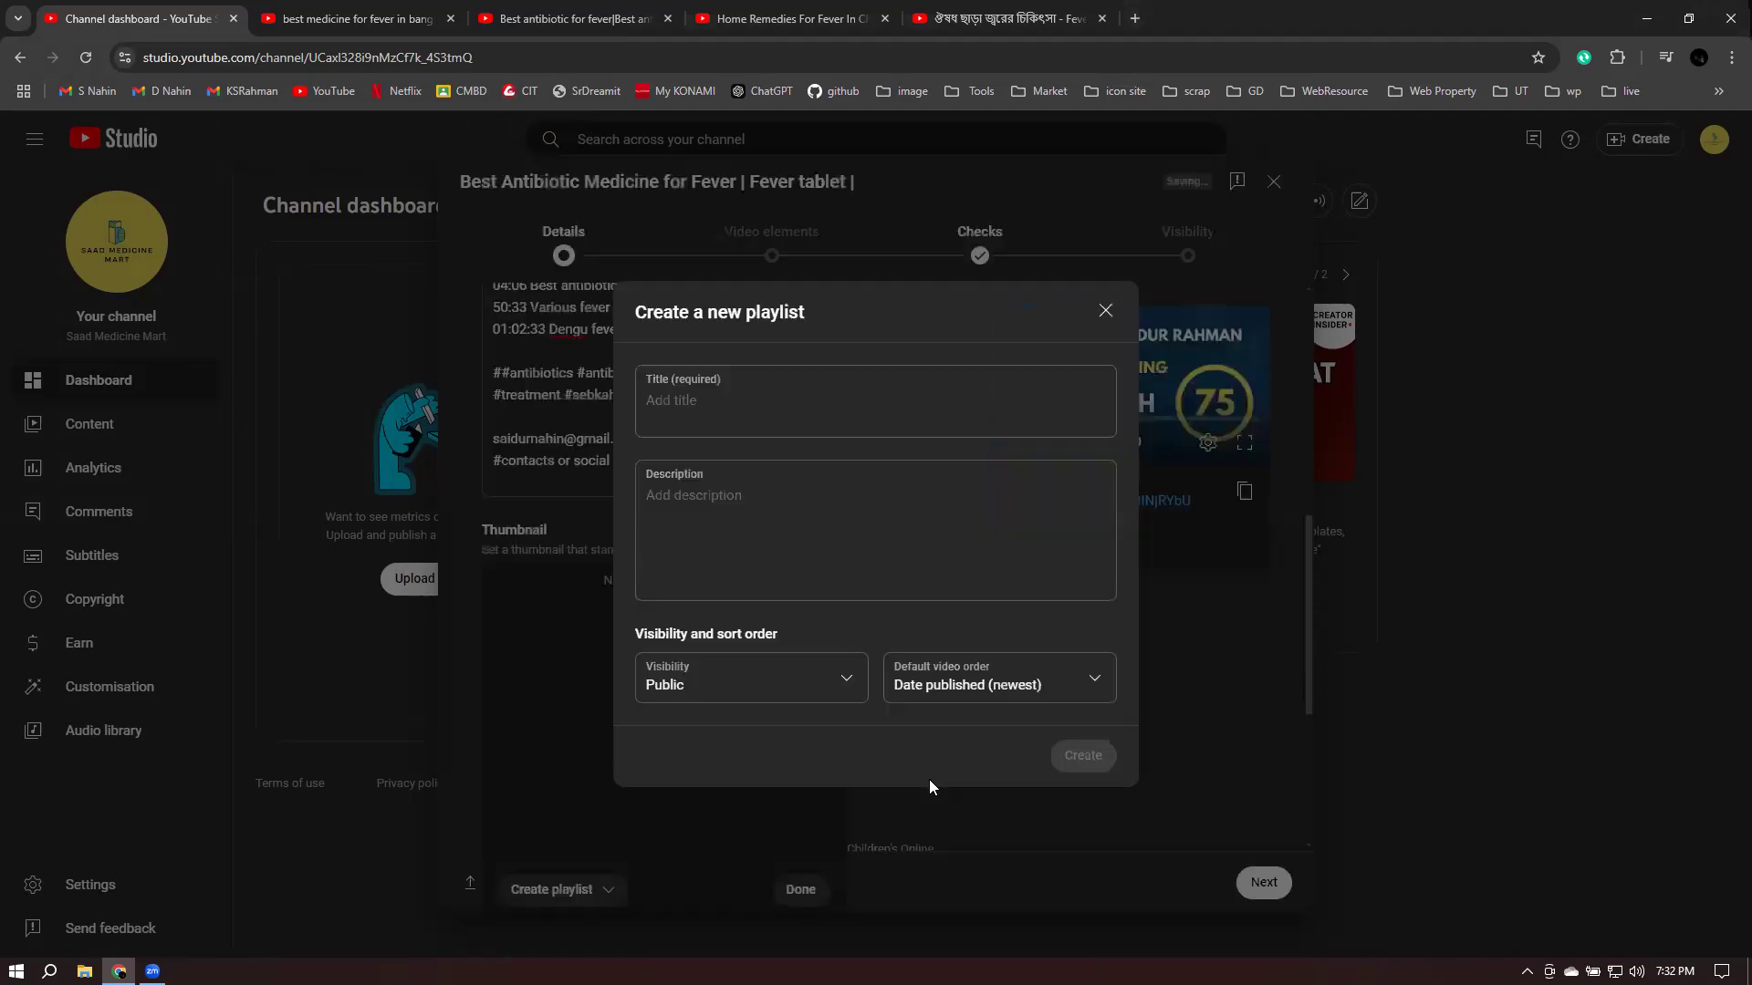
{"action": "left_click", "coordinate": [936, 396]}
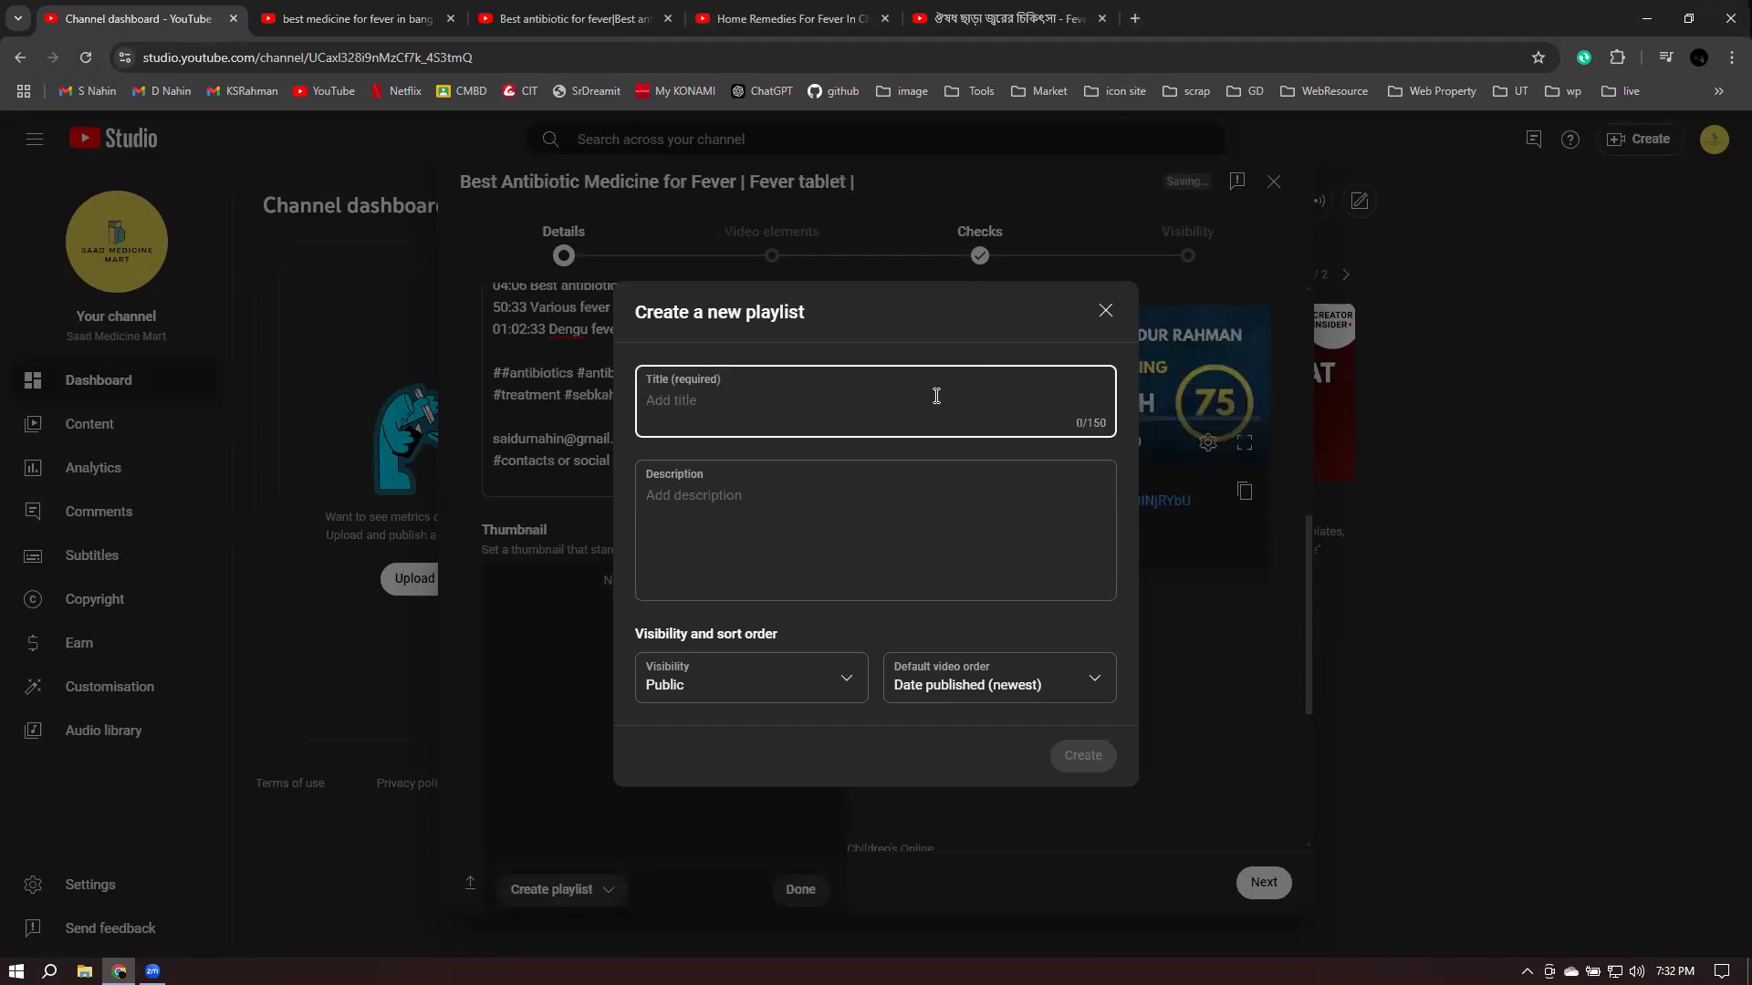
{"action": "type", "text": "Fever medicine"}
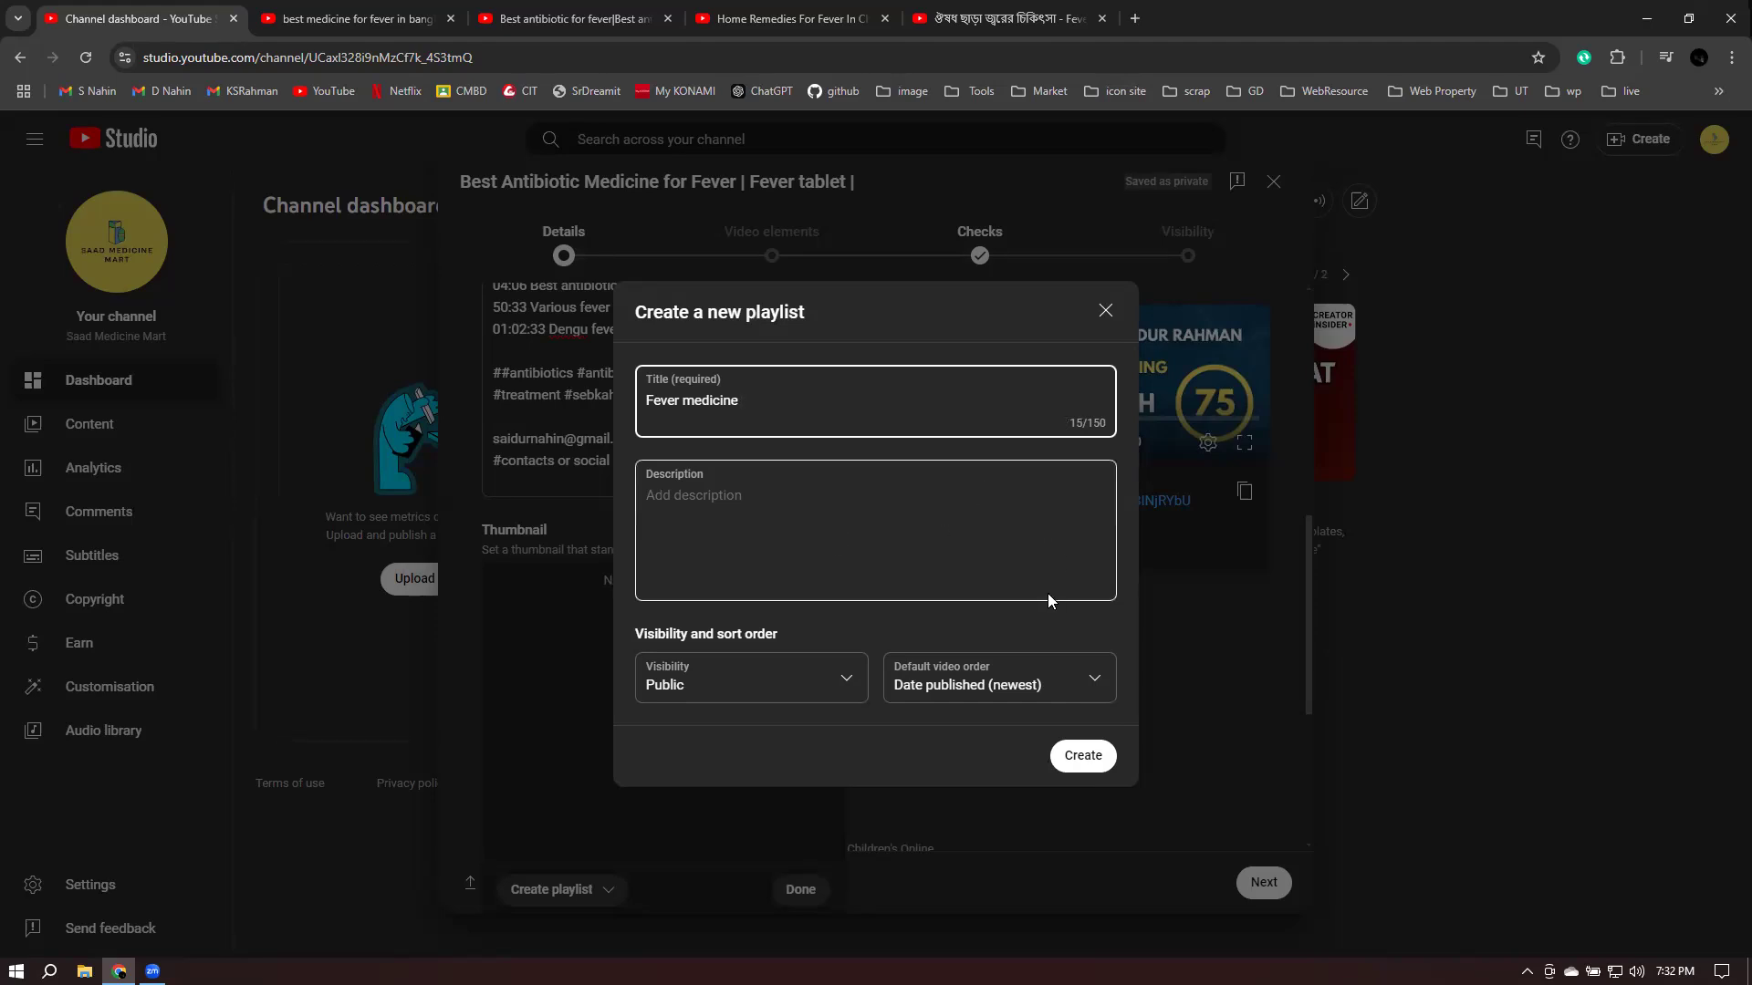
{"action": "left_click", "coordinate": [1090, 761]}
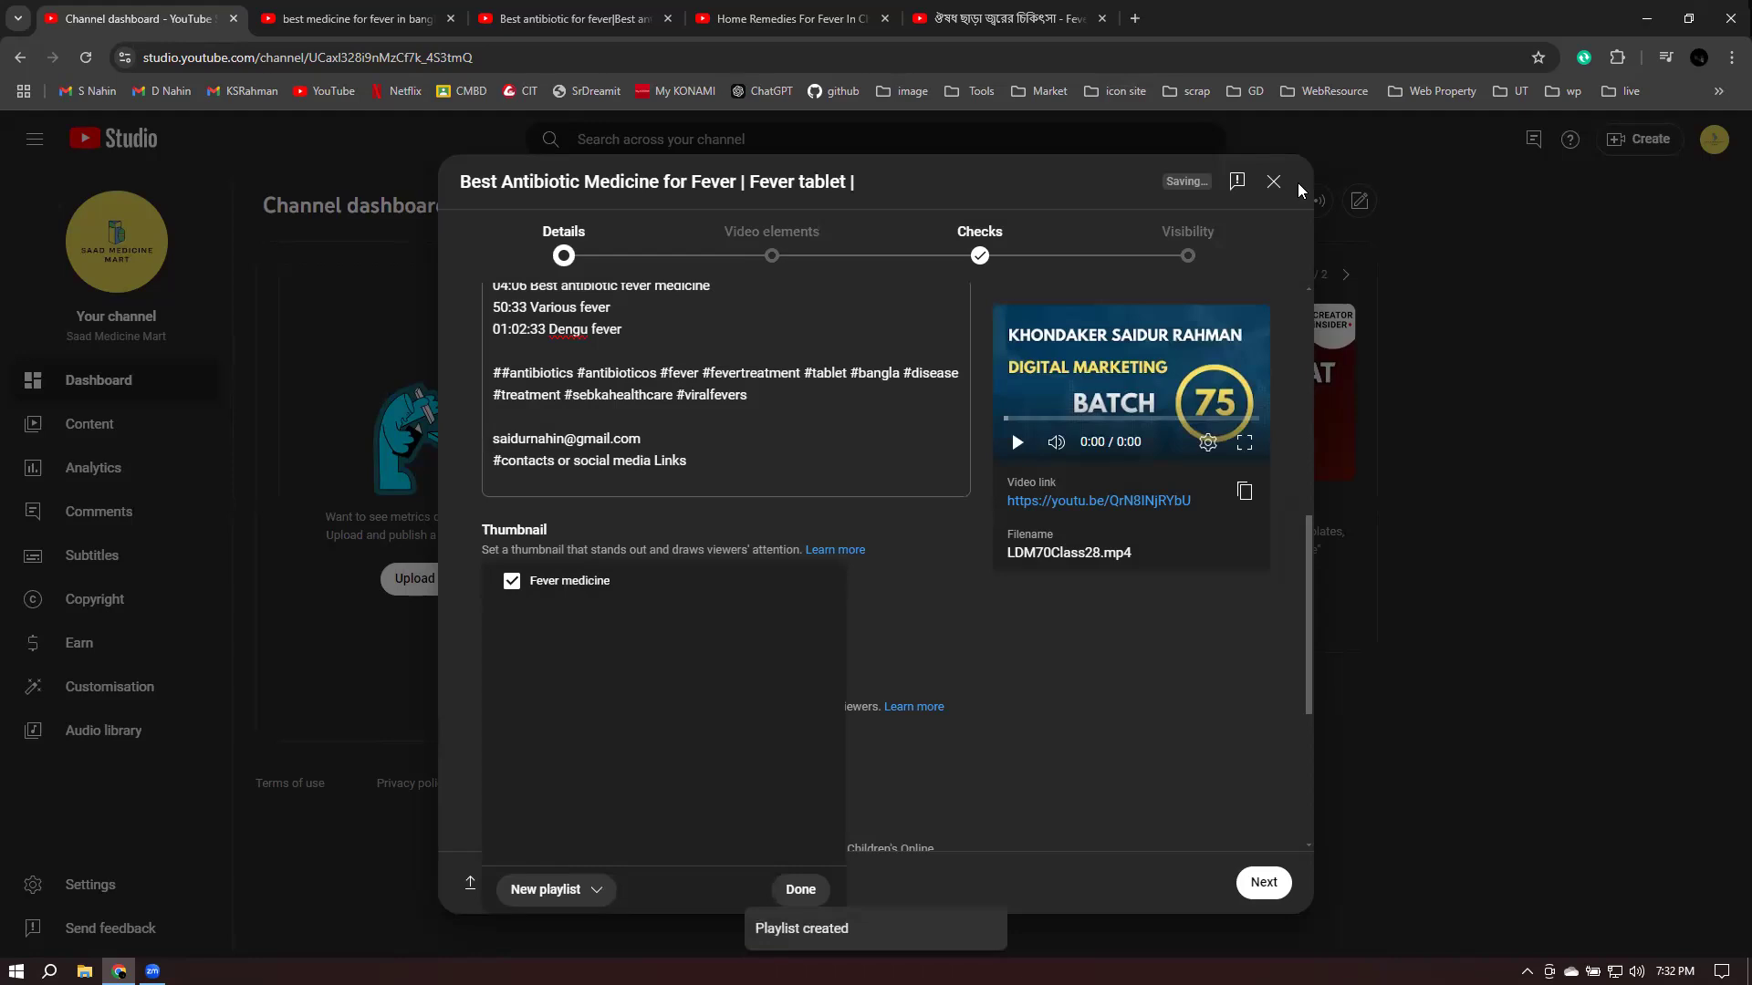
{"action": "left_click", "coordinate": [802, 889]}
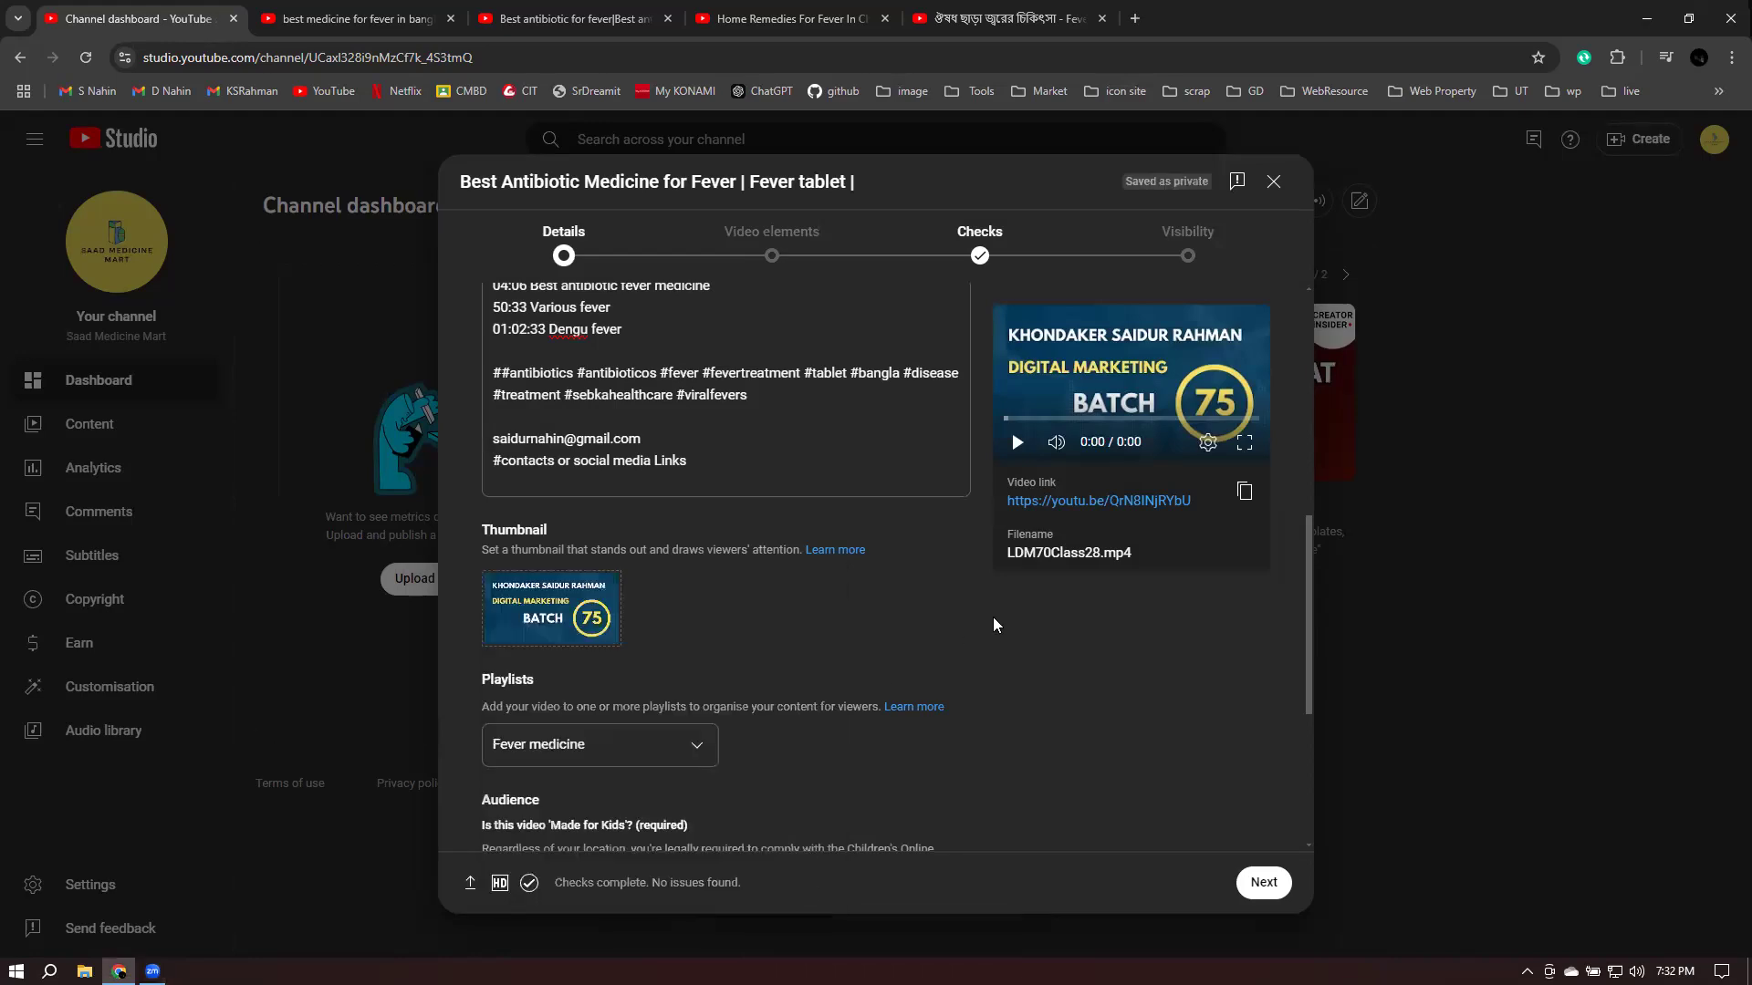
- Choose 'No, it's not Made for Kids' and expand Show more down to the Tags field
{"action": "scroll", "coordinate": [1009, 619], "scroll_direction": "down", "scroll_amount": 4}
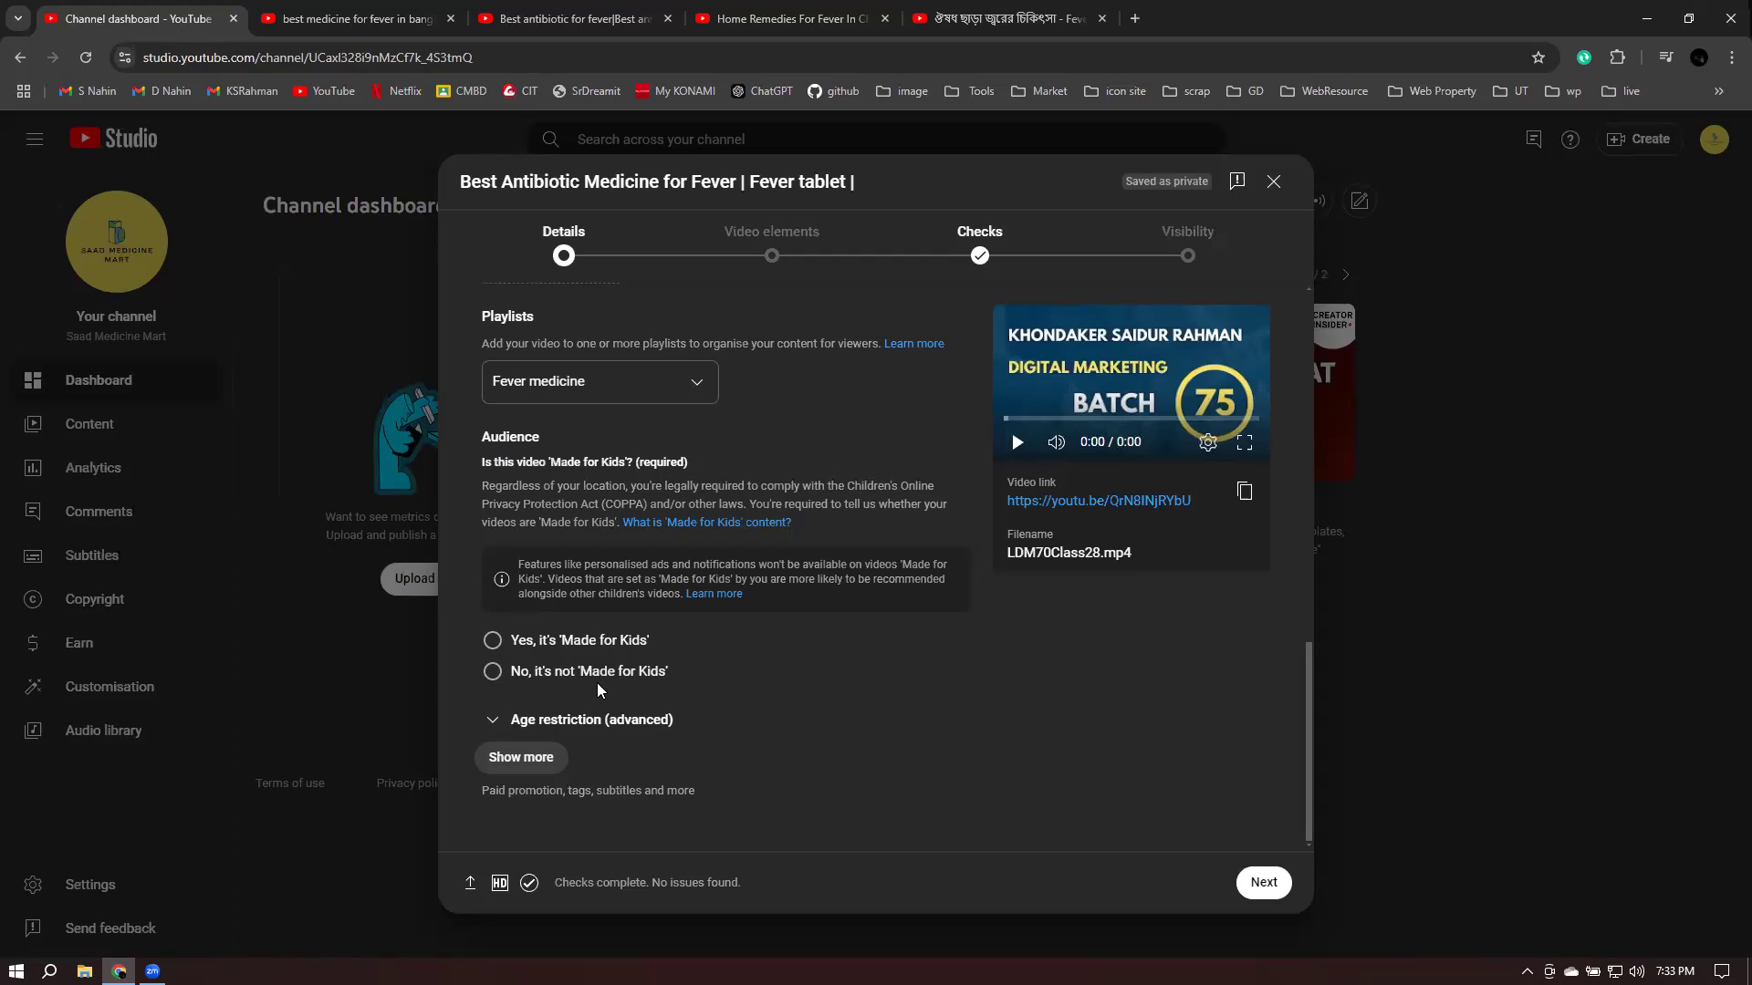
{"action": "left_click", "coordinate": [492, 672]}
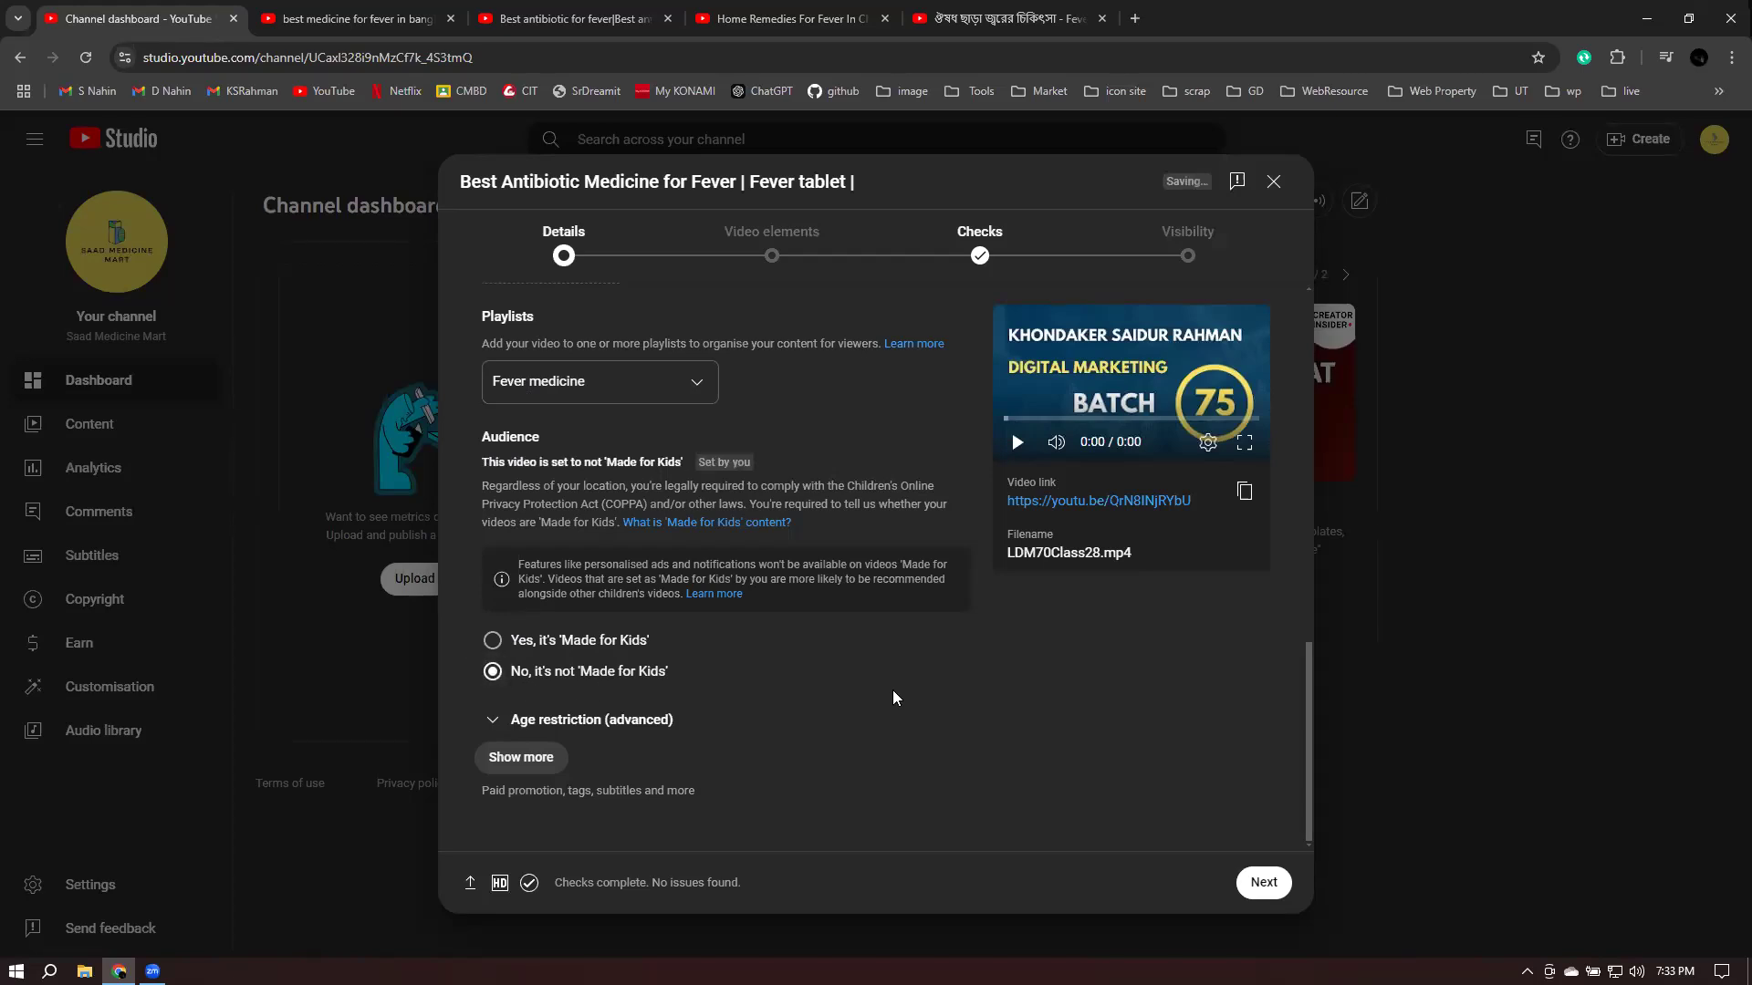
{"action": "left_click", "coordinate": [520, 758]}
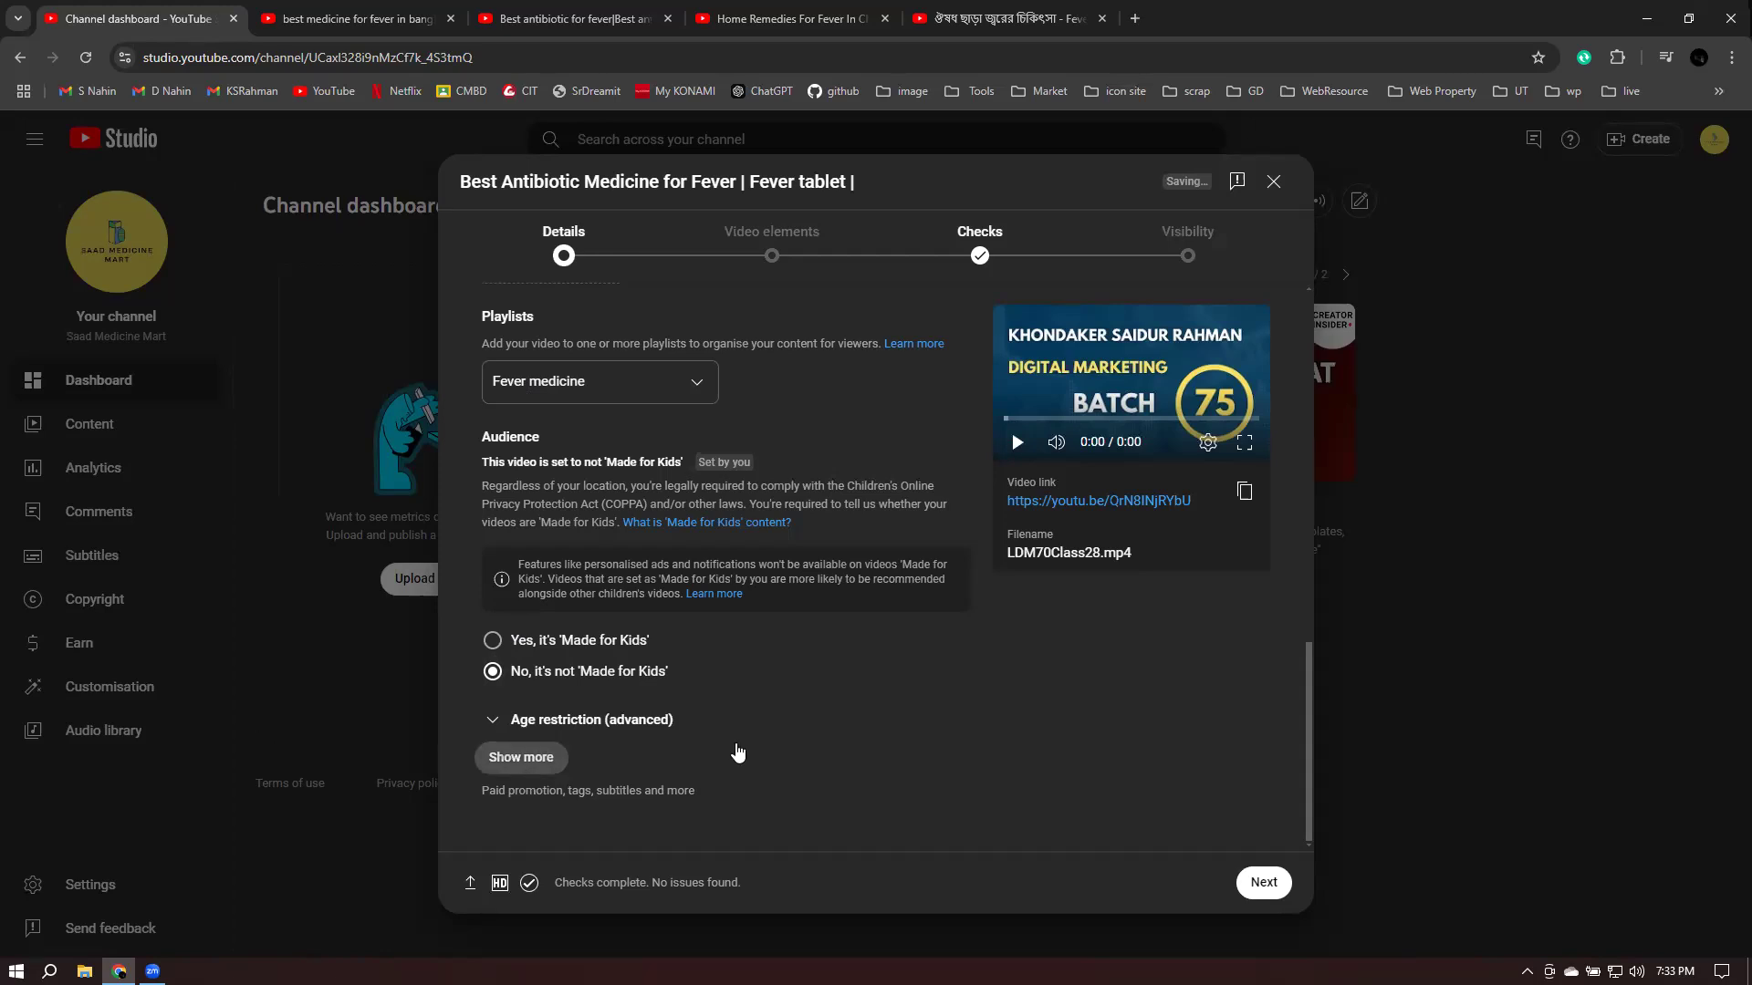
{"action": "scroll", "coordinate": [872, 673], "scroll_direction": "down", "scroll_amount": 3}
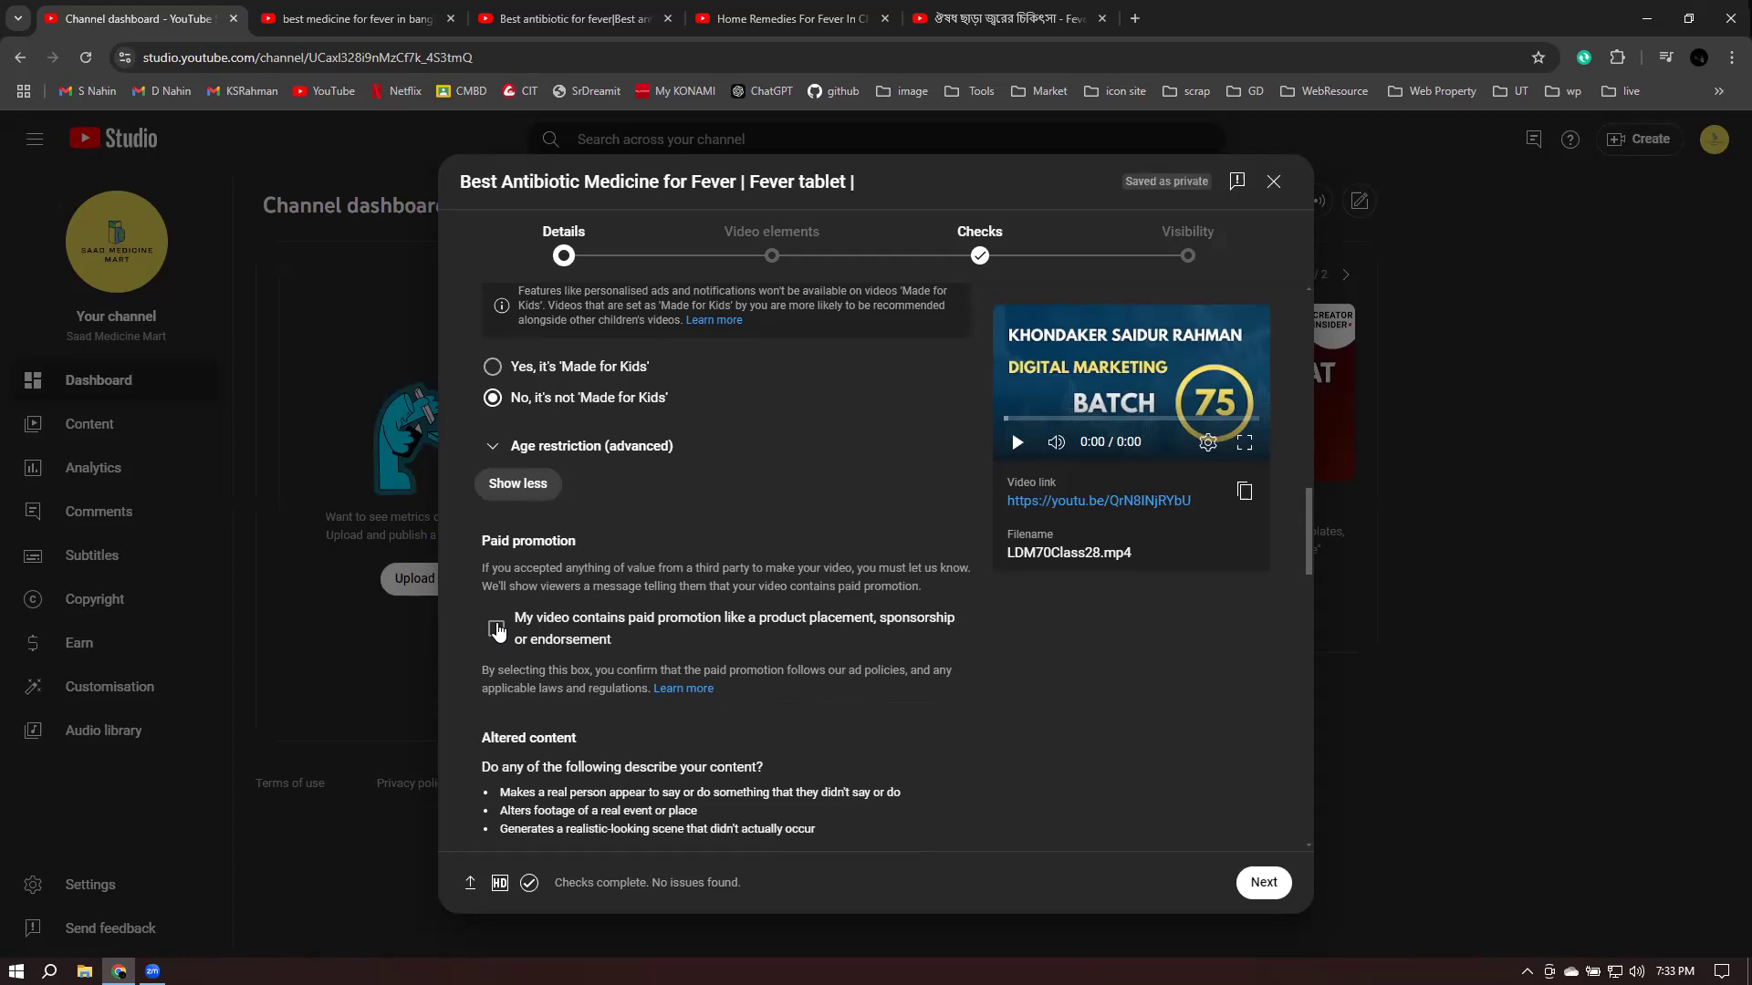
{"action": "scroll", "coordinate": [781, 582], "scroll_direction": "down", "scroll_amount": 4}
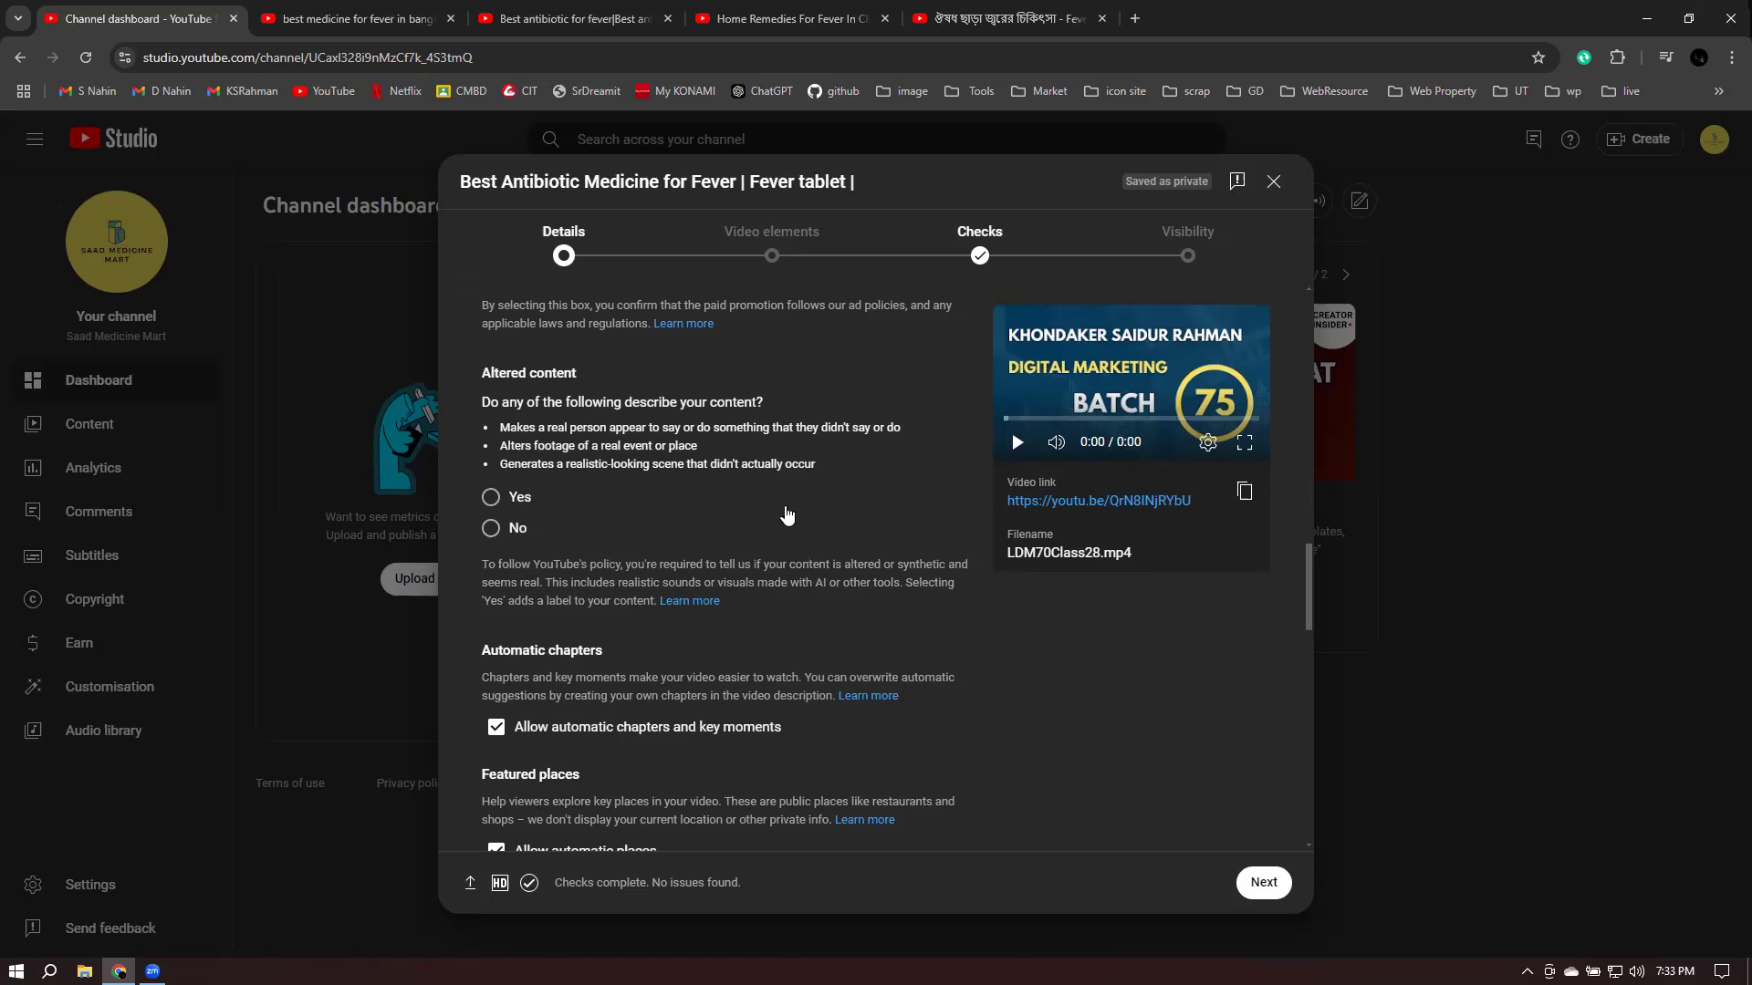
{"action": "scroll", "coordinate": [910, 525], "scroll_direction": "down", "scroll_amount": 5}
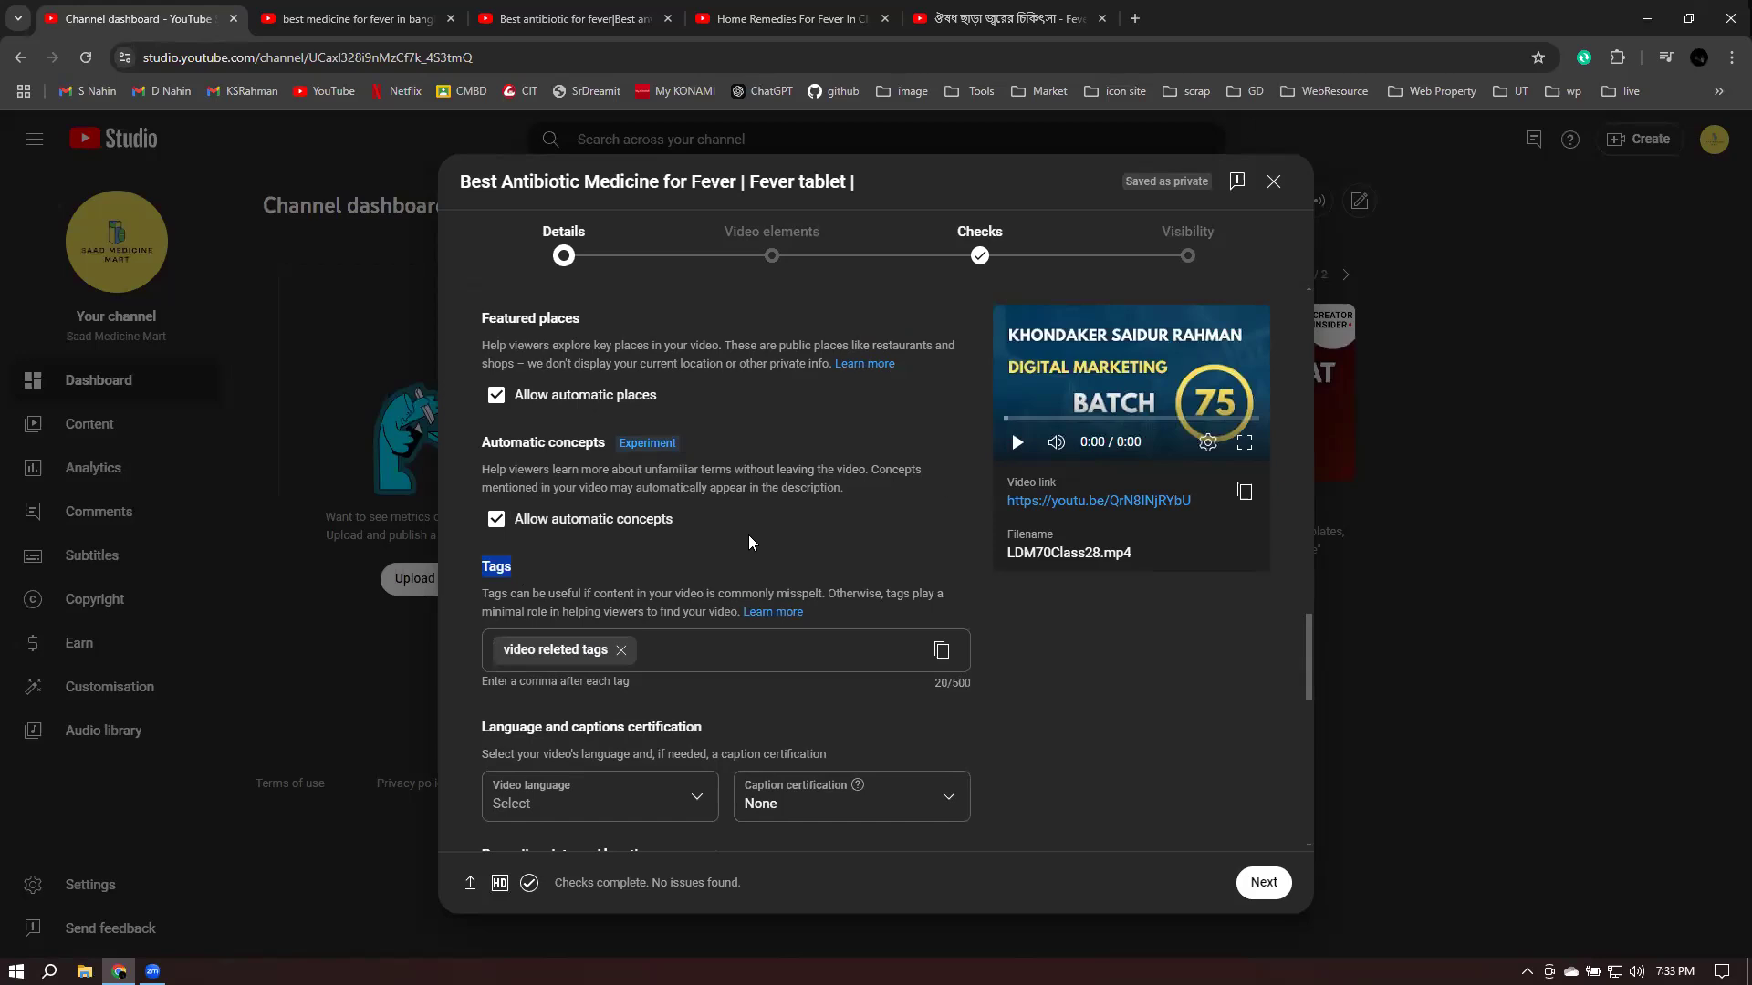
- Add the tag 'best fever medicine in bangladesh' and delete the mistyped 'fever medicine\' tag
{"action": "left_click", "coordinate": [621, 651]}
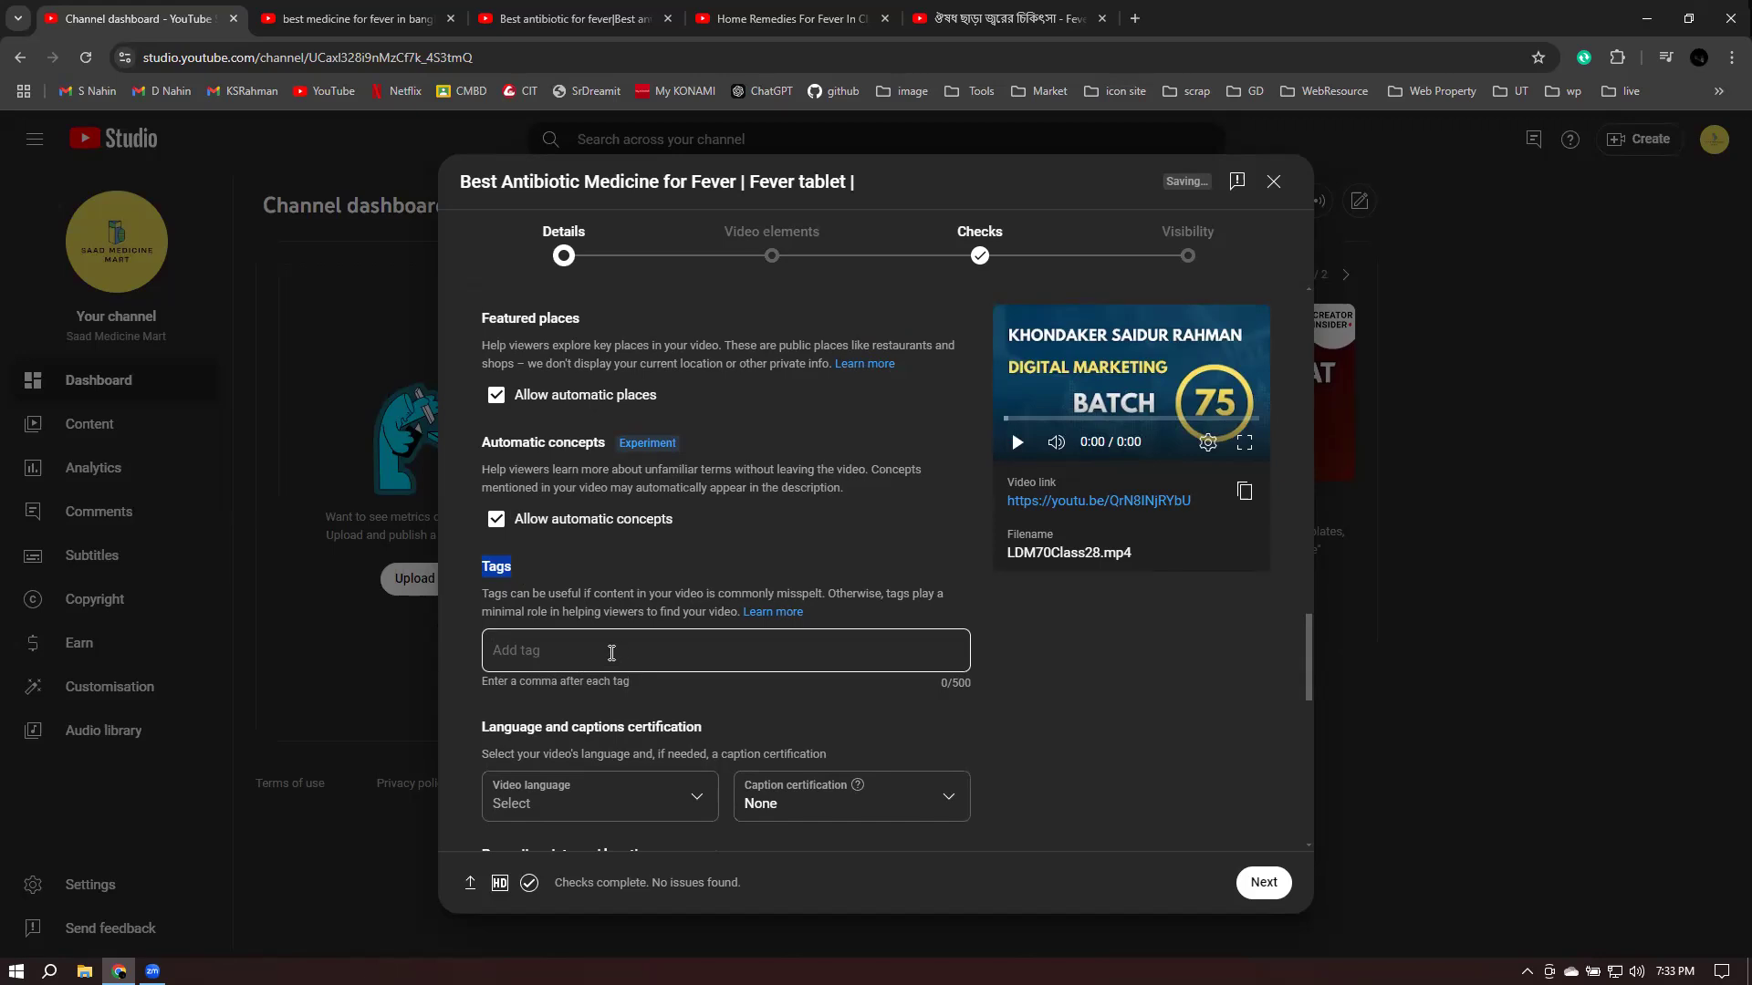
{"action": "type", "text": "fever"}
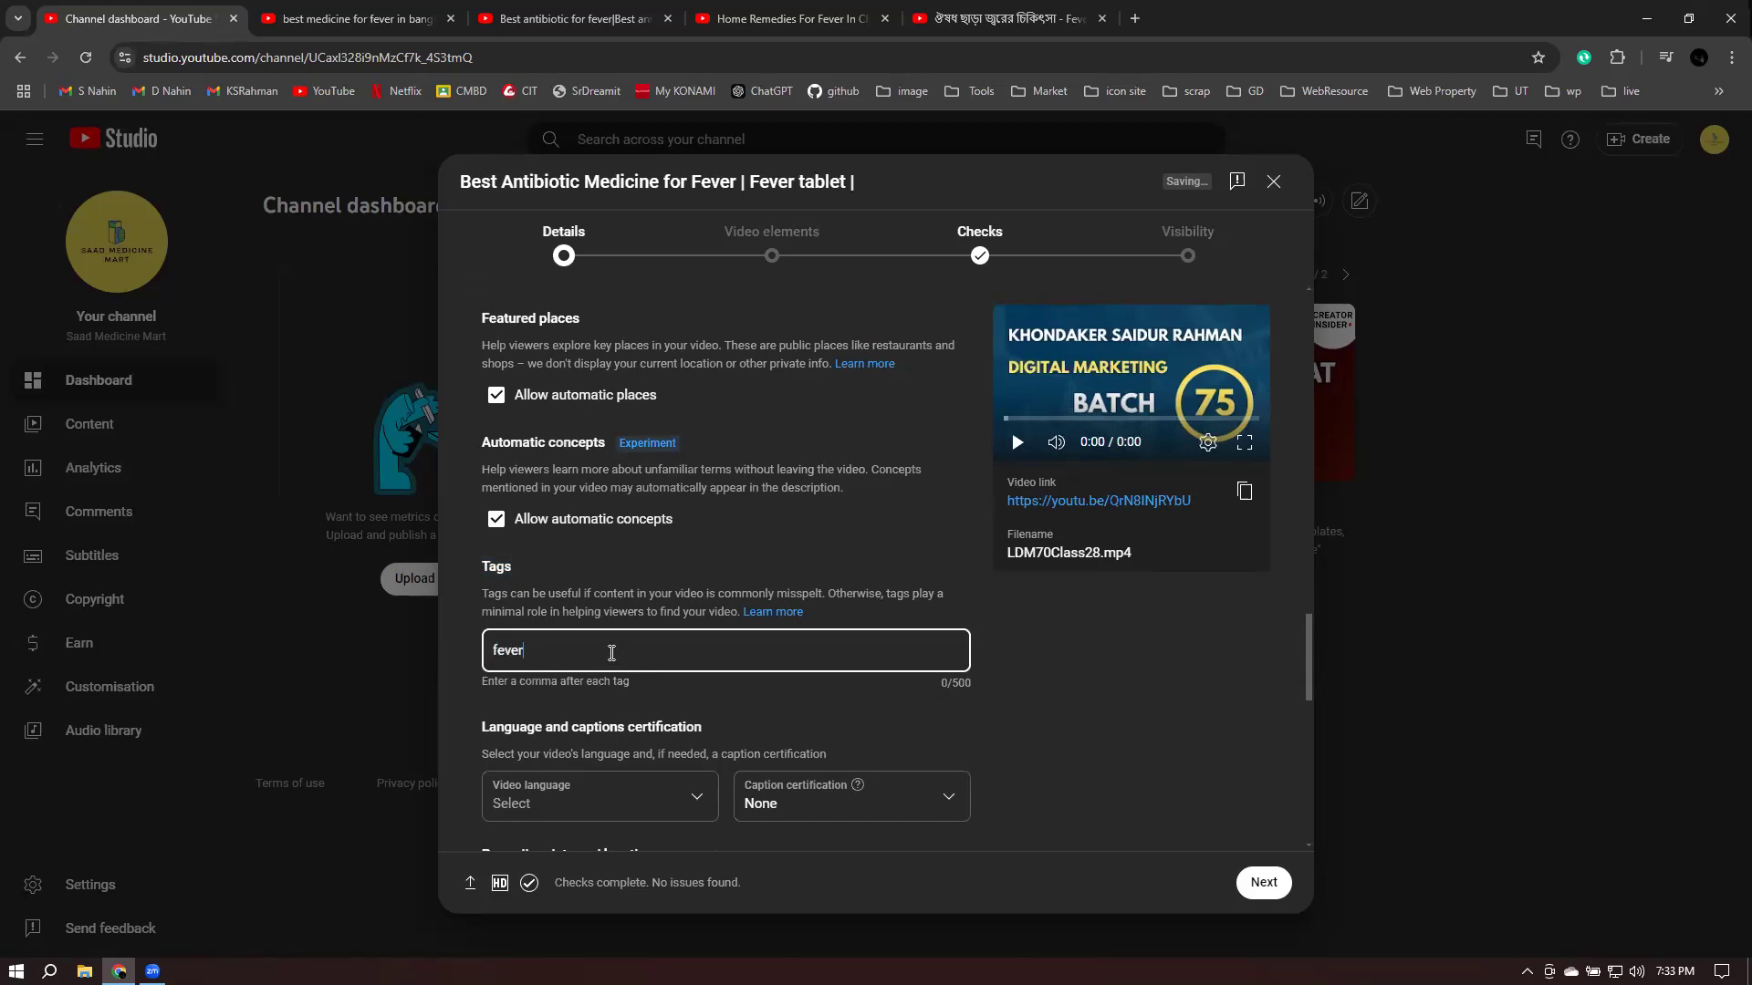
{"action": "type", "text": " medic"}
{"action": "key", "text": "BackSpace"}
{"action": "type", "text": "dicine\\"}
{"action": "key", "text": "Return"}
{"action": "type", "text": "best"}
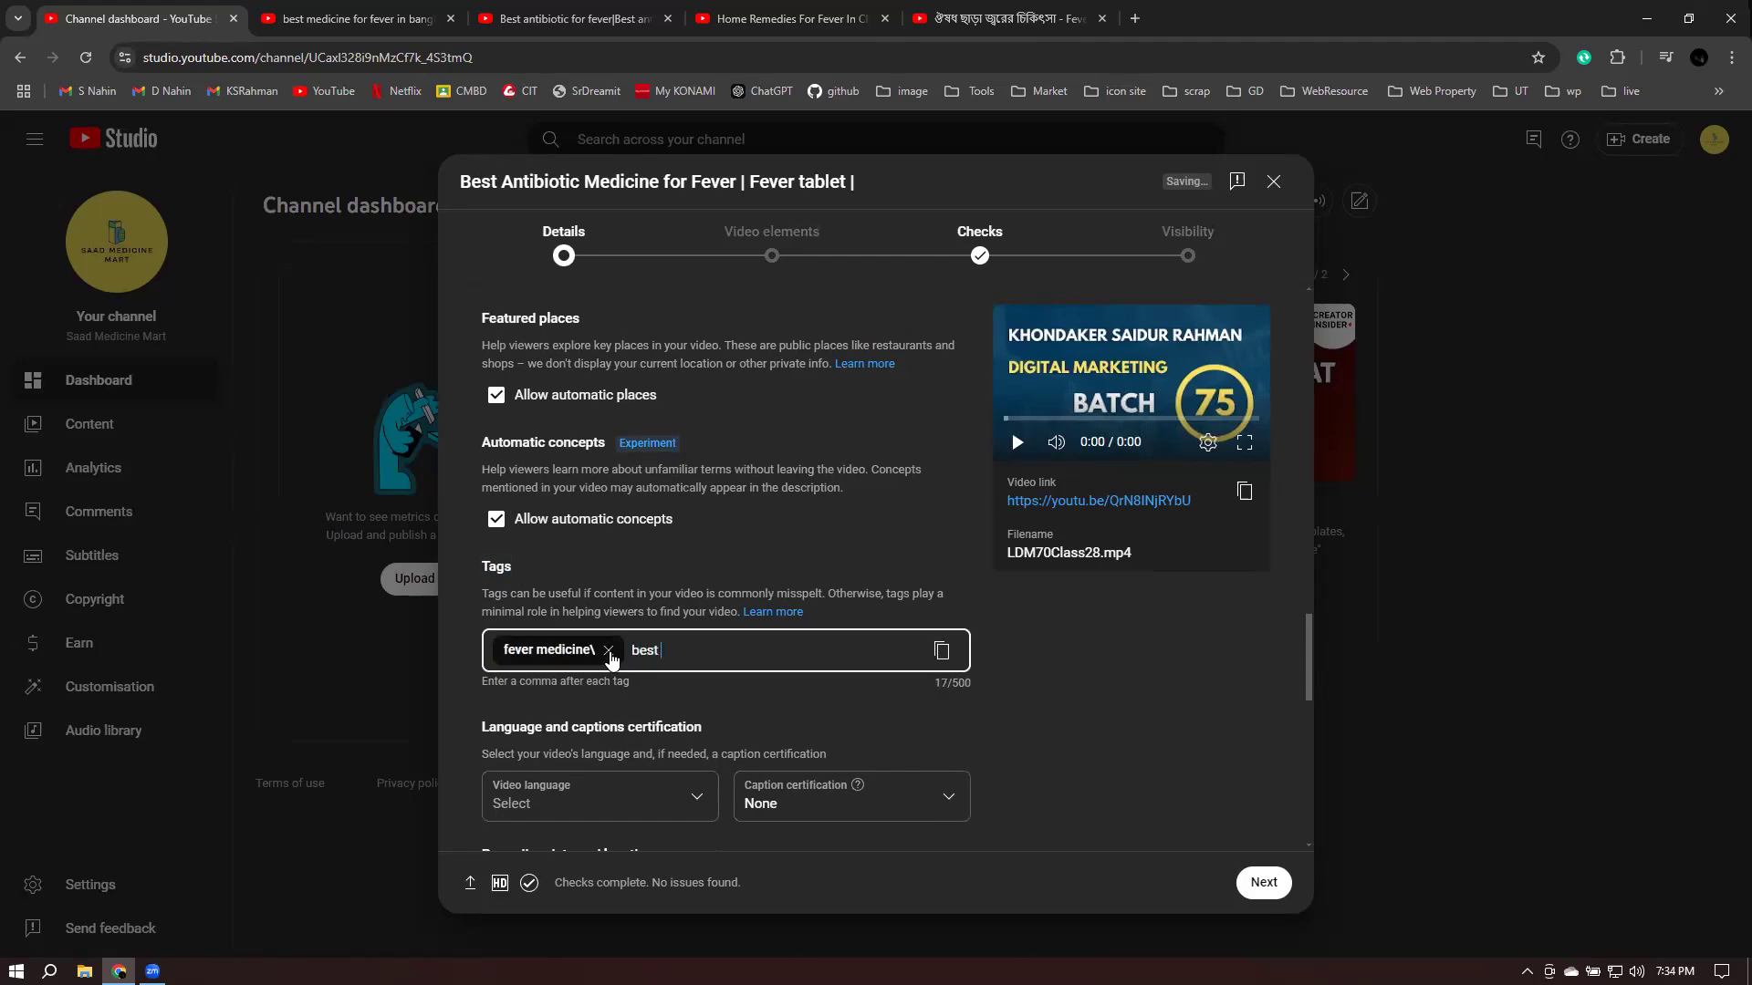
{"action": "type", "text": " fever medicine in bangladesh"}
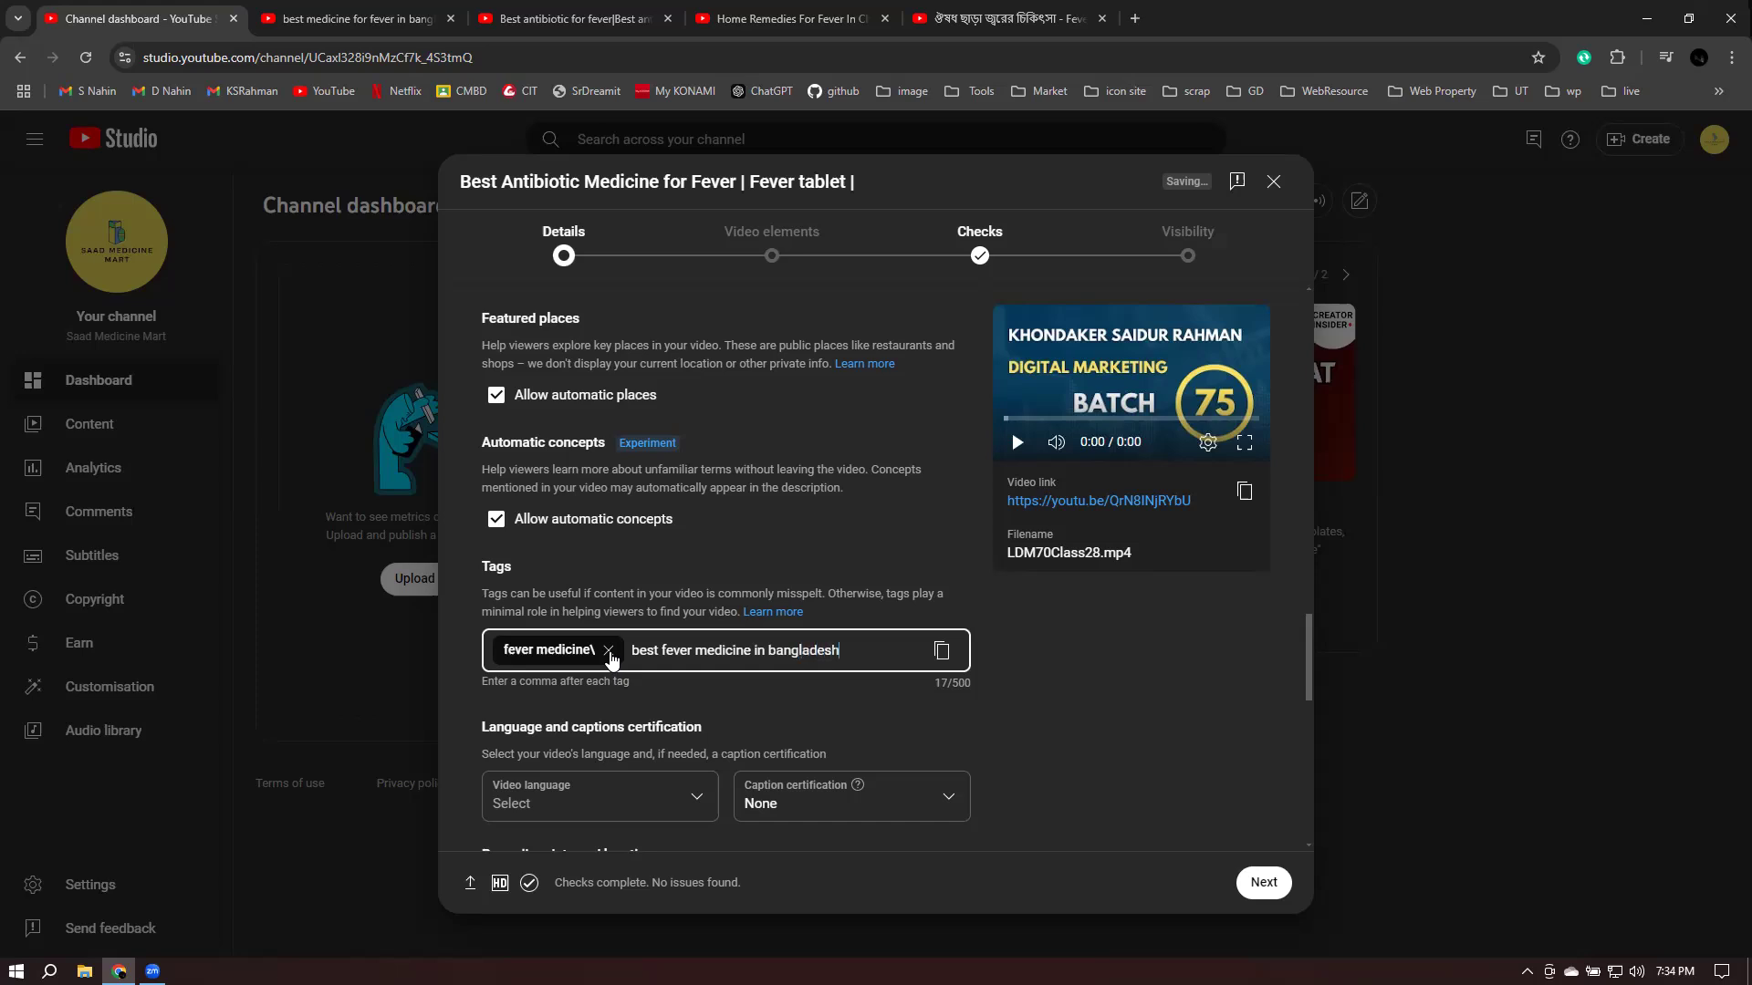
{"action": "key", "text": "Return"}
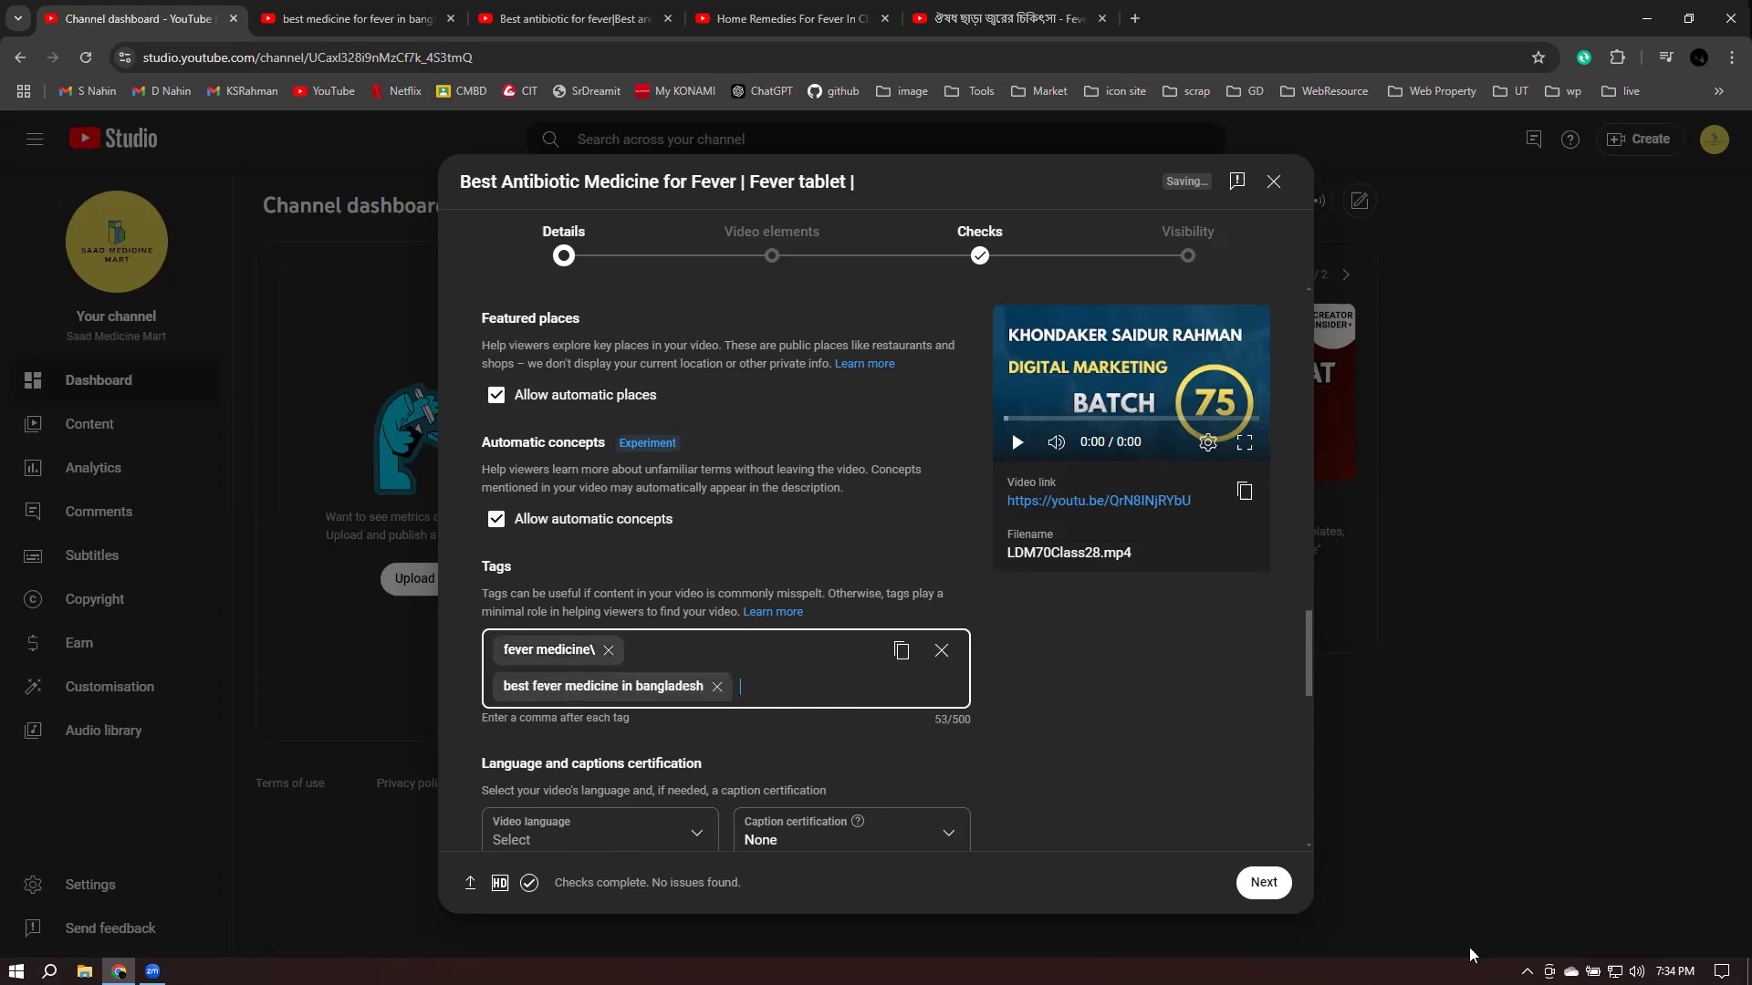
{"action": "left_click", "coordinate": [595, 650]}
{"action": "key", "text": "BackSpace"}
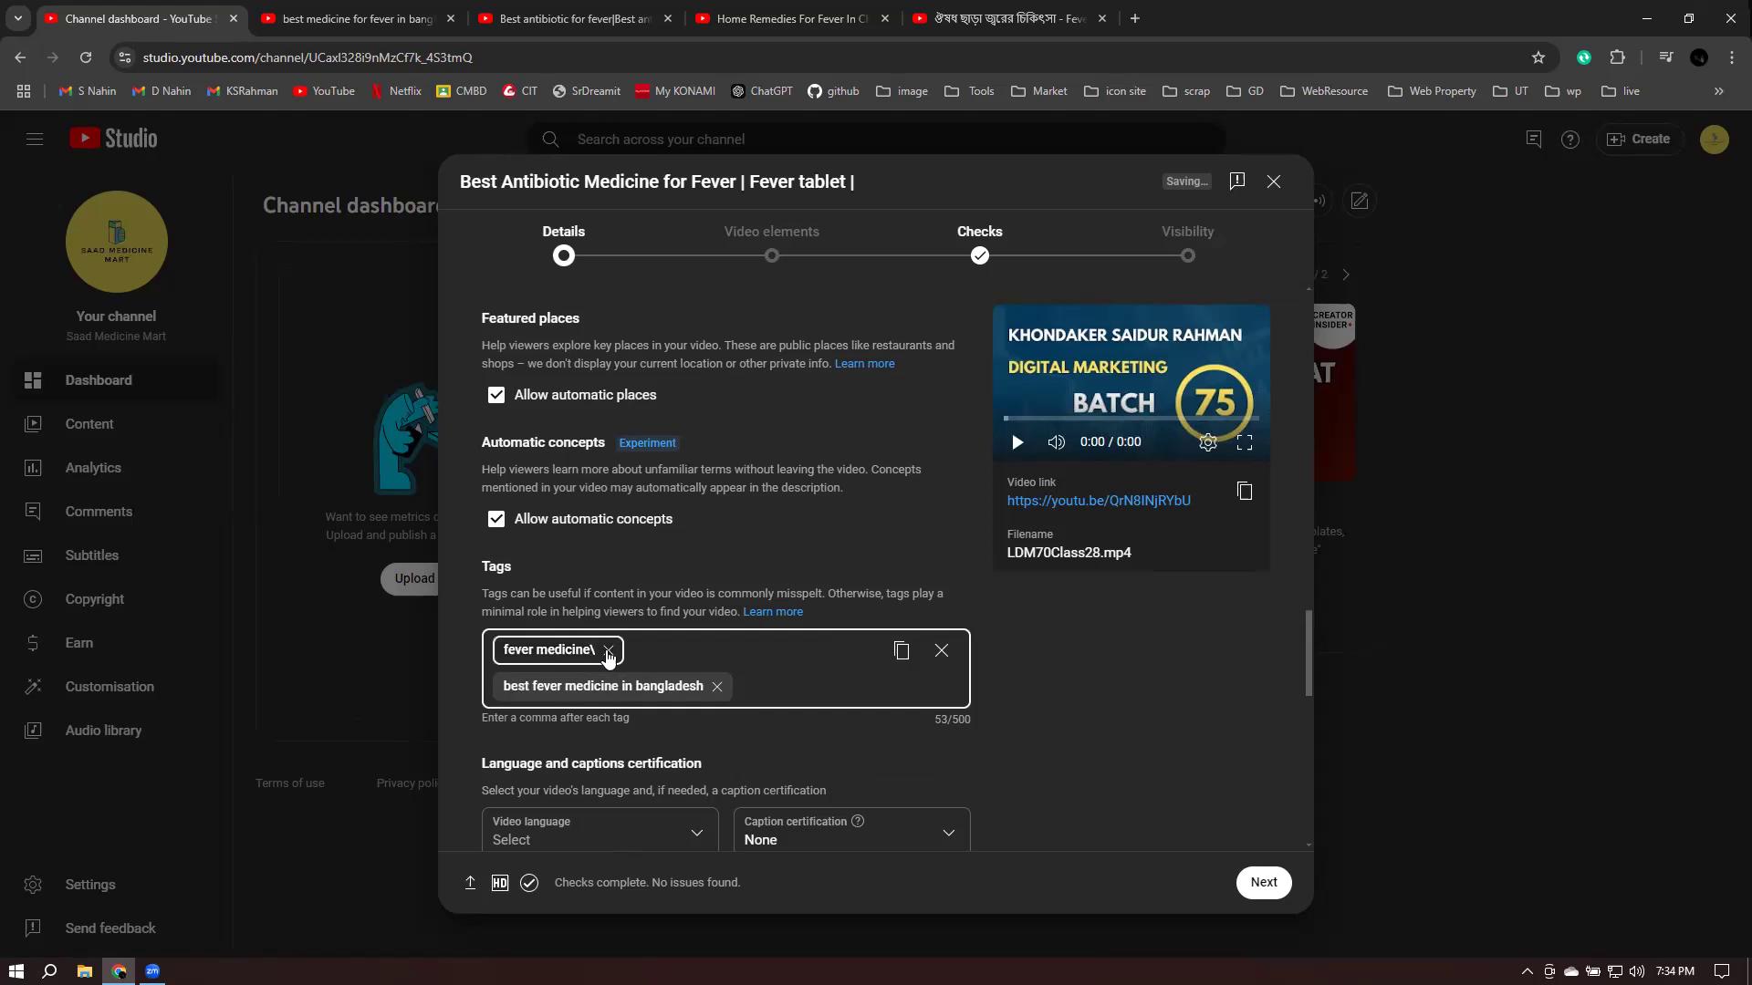
{"action": "key", "text": "BackSpace"}
{"action": "key", "text": "BackSpace"}
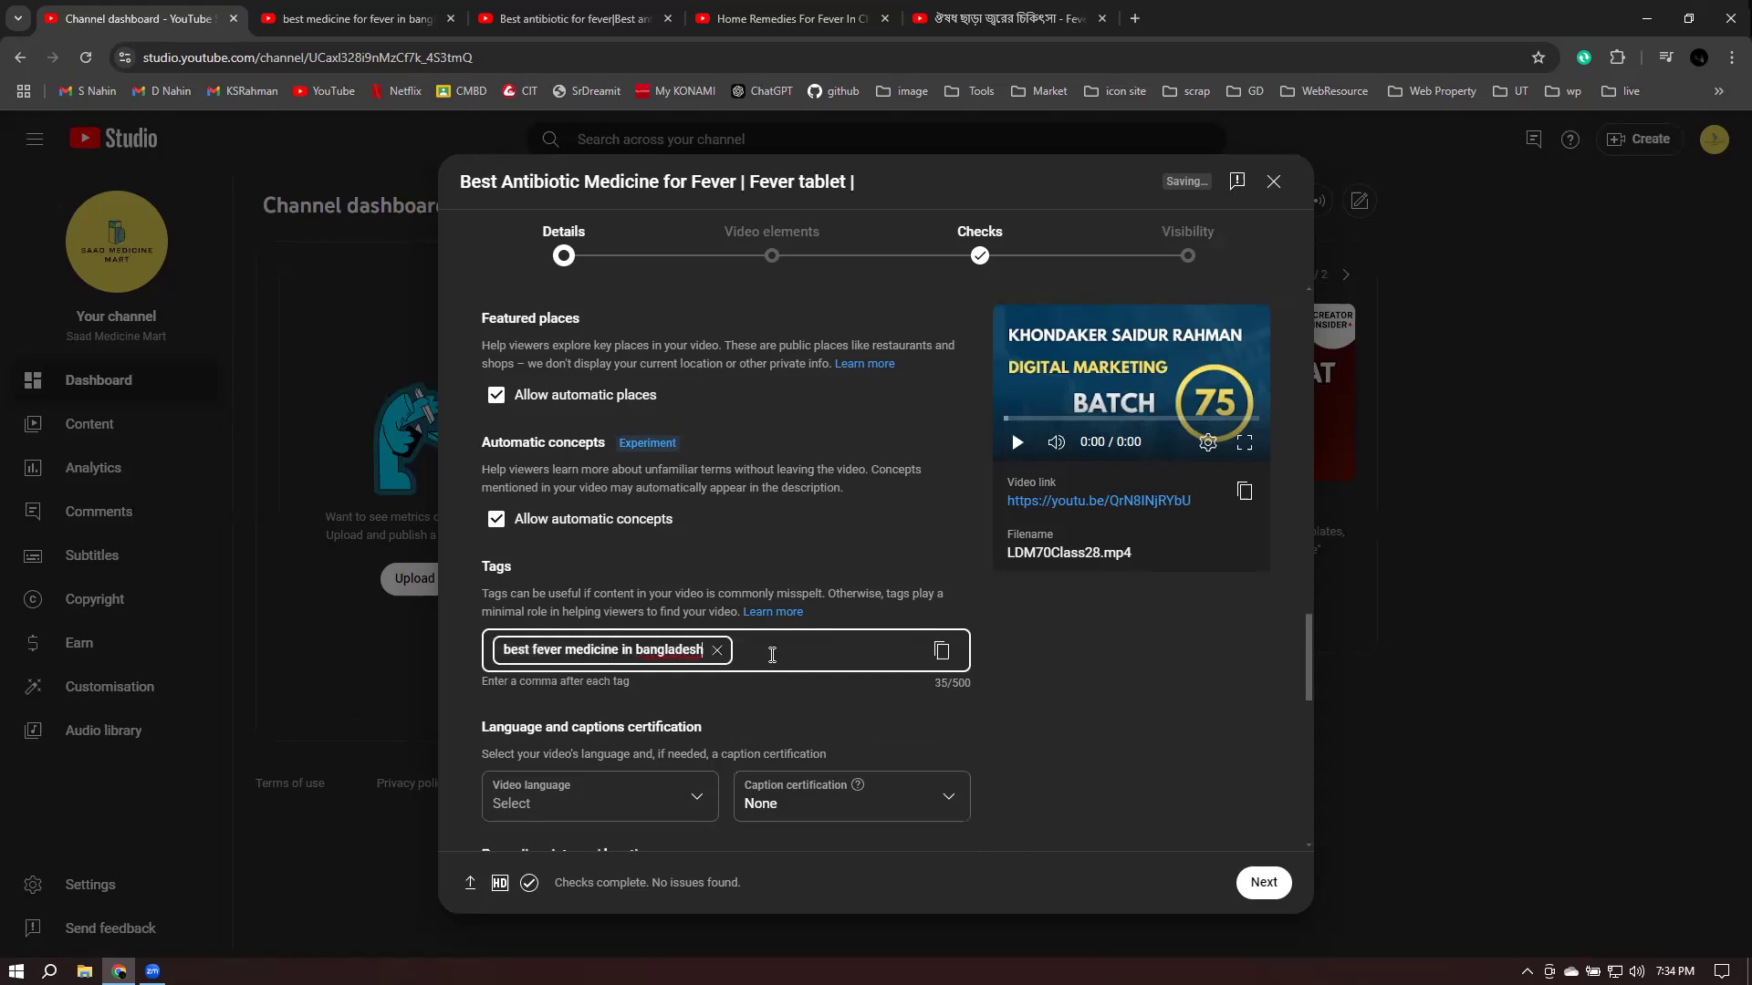
- Add tags 'fever medicine' and 'antibiotic fever medicine tablet', reaching 87 of 500 tag characters
{"action": "left_click", "coordinate": [812, 651]}
{"action": "type", "text": "fevere"}
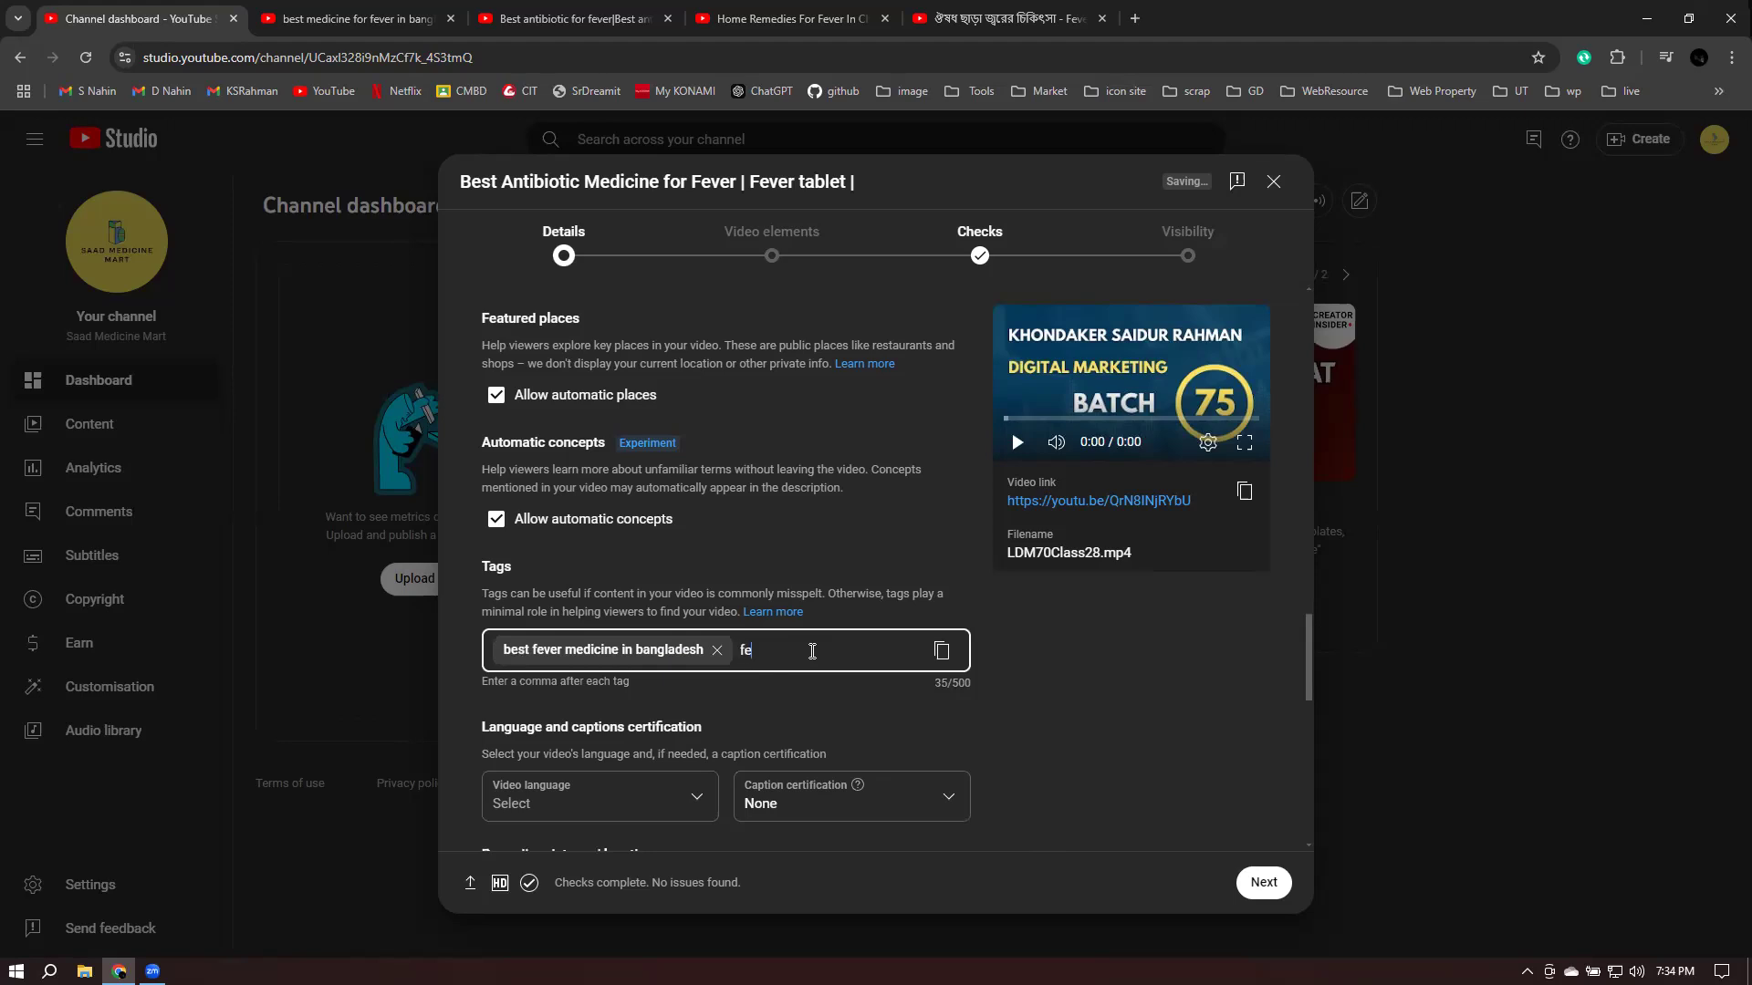
{"action": "type", "text": "dici"}
{"action": "key", "text": "BackSpace"}
{"action": "key", "text": "BackSpace"}
{"action": "key", "text": "BackSpace"}
{"action": "key", "text": "BackSpace"}
{"action": "key", "text": "BackSpace"}
{"action": "key", "text": "BackSpace"}
{"action": "key", "text": "BackSpace"}
{"action": "type", "text": "meddicine"}
{"action": "key", "text": "BackSpace"}
{"action": "key", "text": "BackSpace"}
{"action": "key", "text": "BackSpace"}
{"action": "key", "text": "BackSpace"}
{"action": "key", "text": "BackSpace"}
{"action": "type", "text": "icine"}
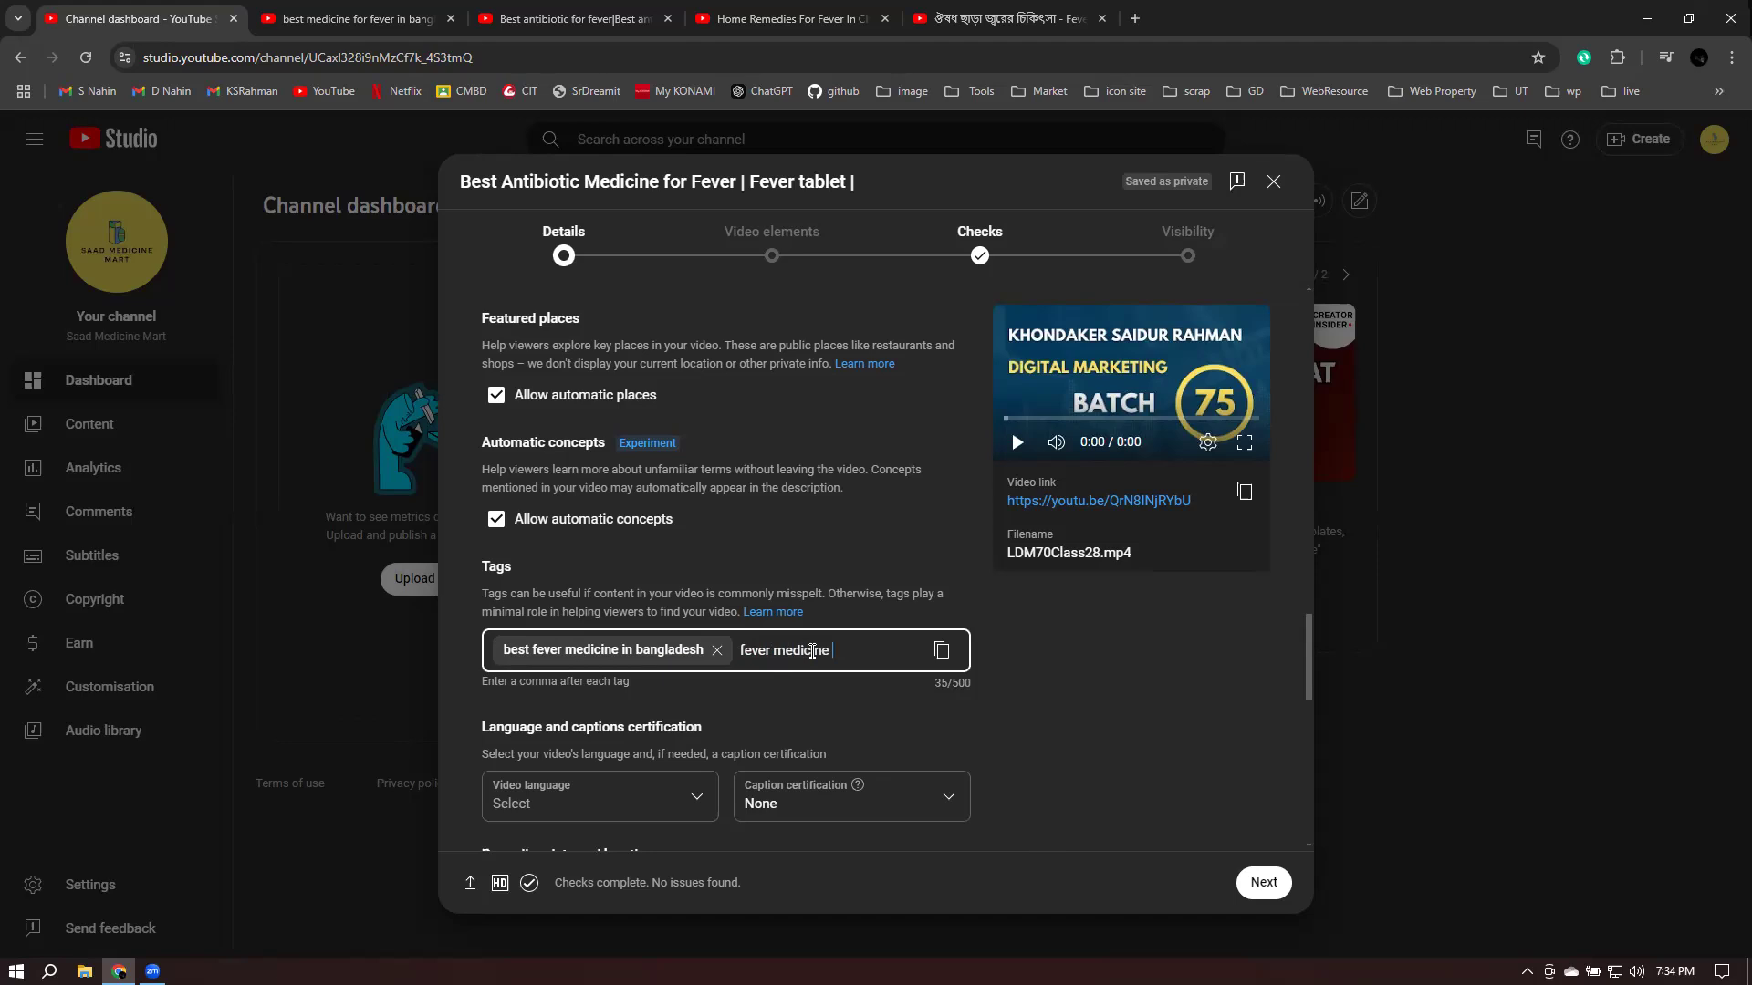
{"action": "key", "text": "Return"}
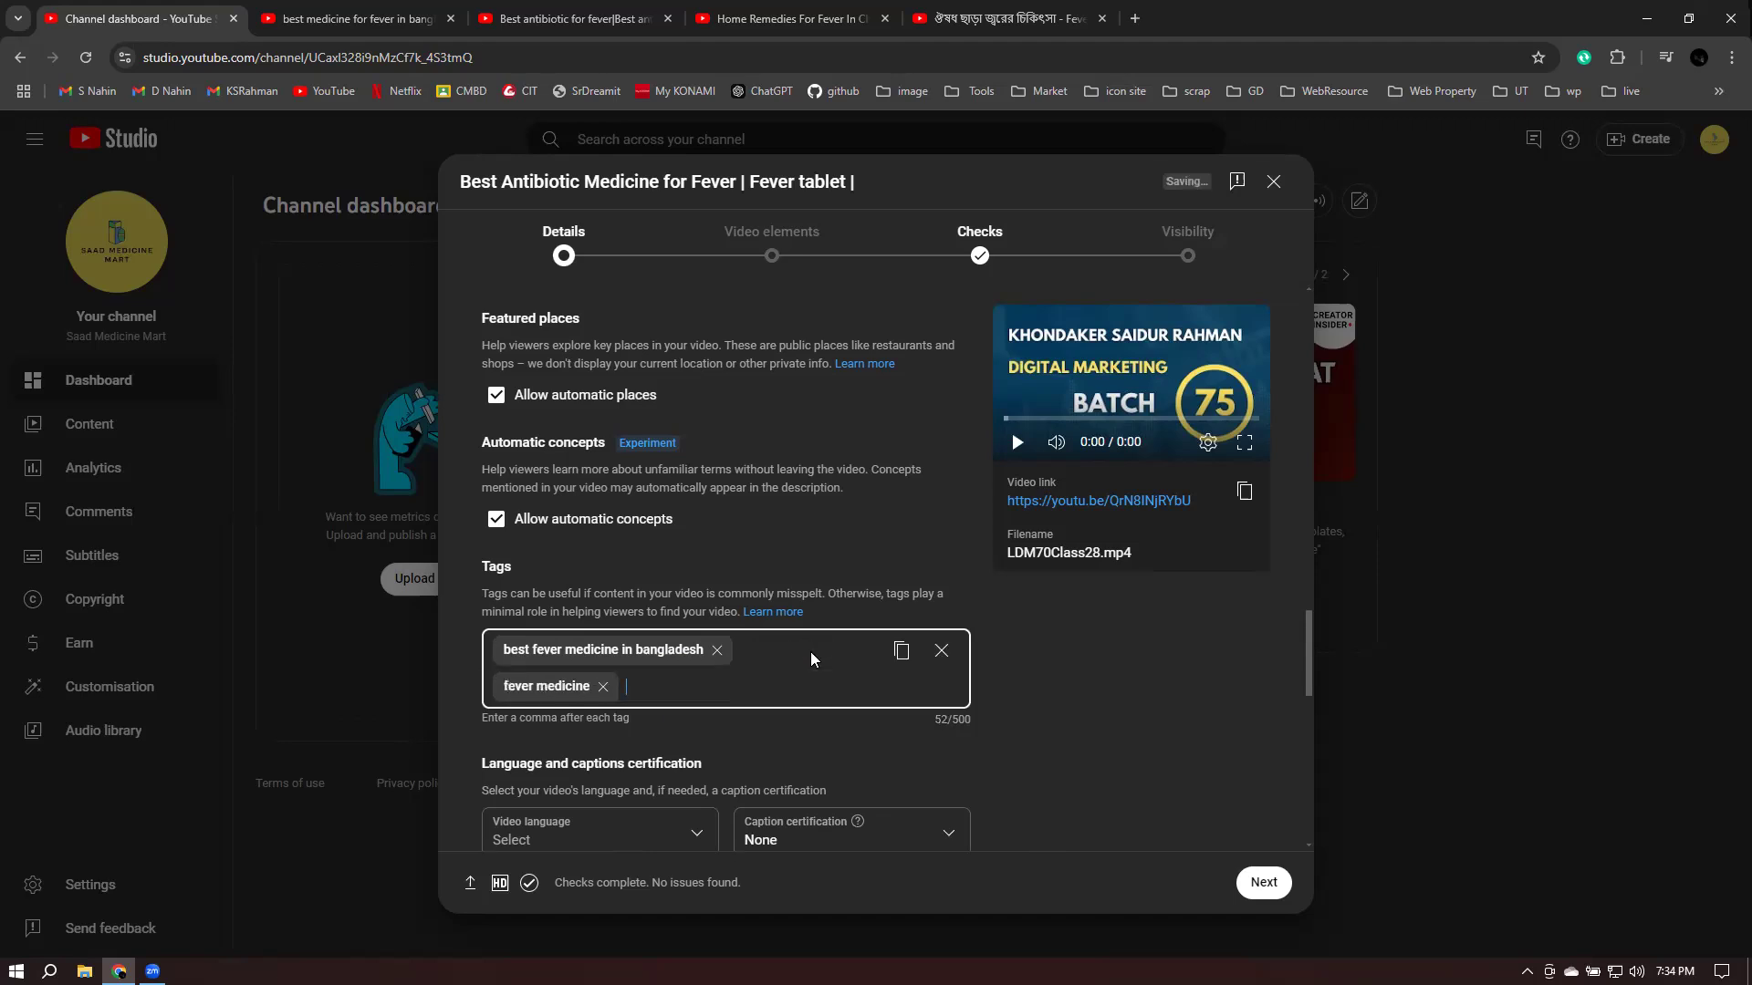
{"action": "type", "text": "antibiotic fever medicine tablet"}
{"action": "key", "text": "Return"}
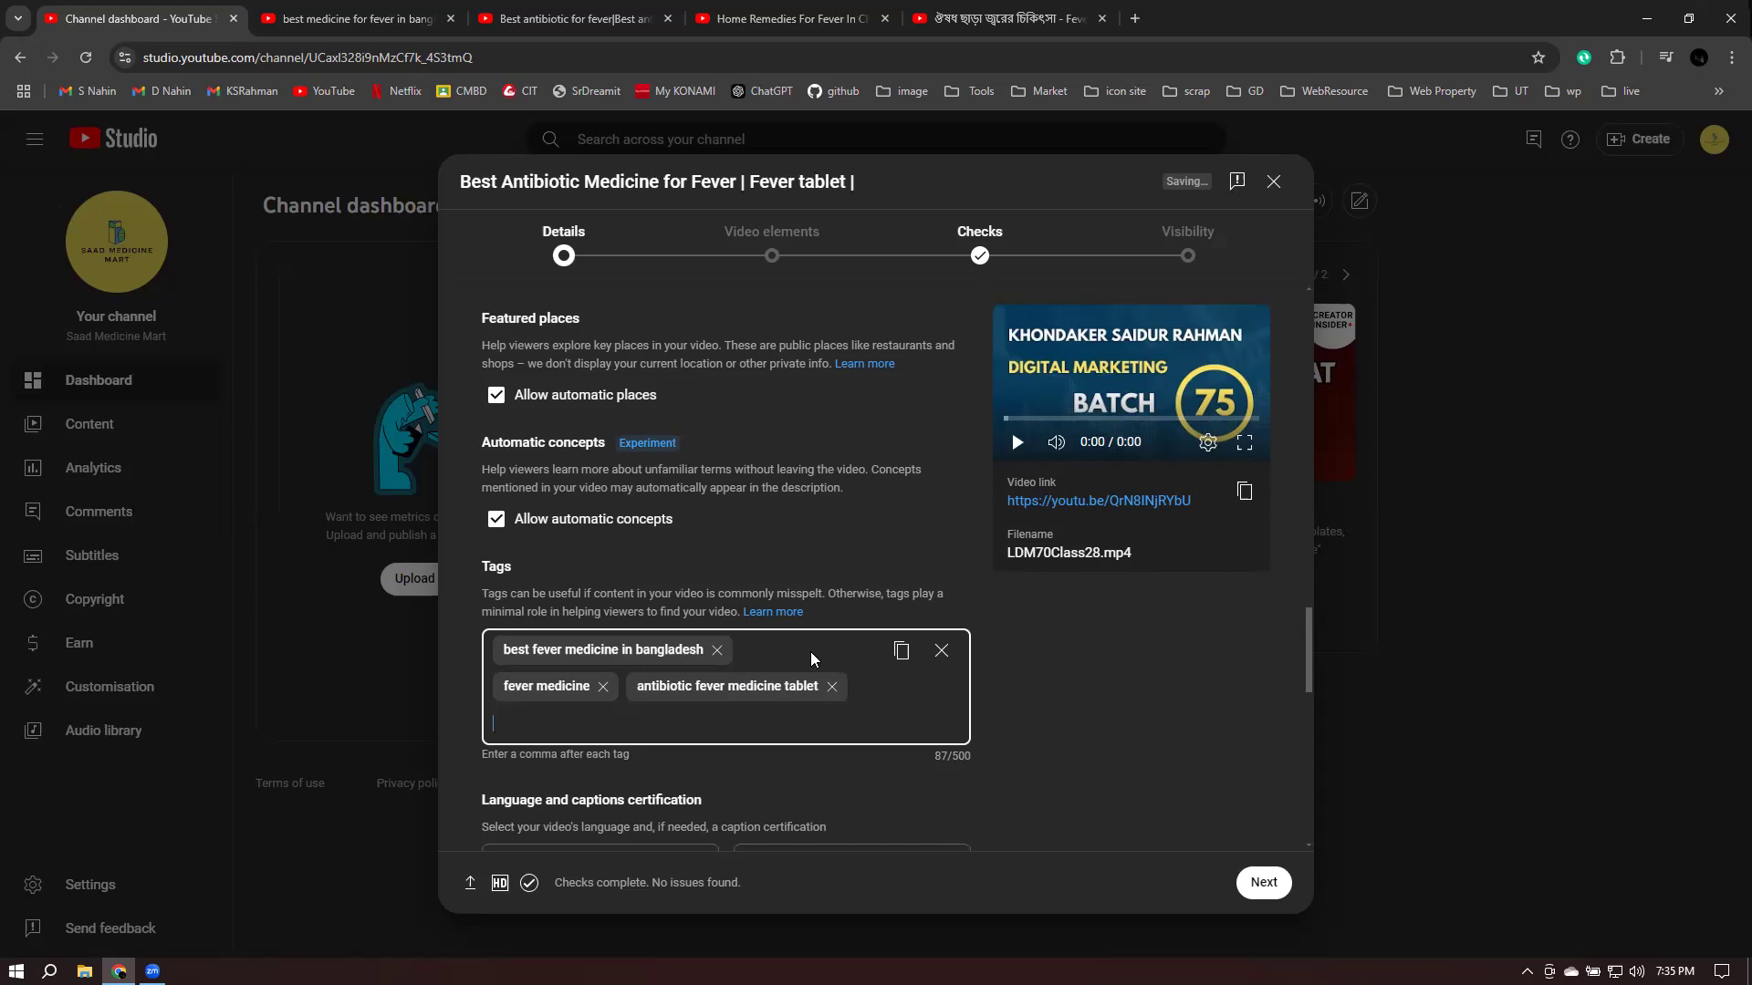
{"action": "left_click_drag", "start_coordinate": [932, 757], "coordinate": [949, 756]}
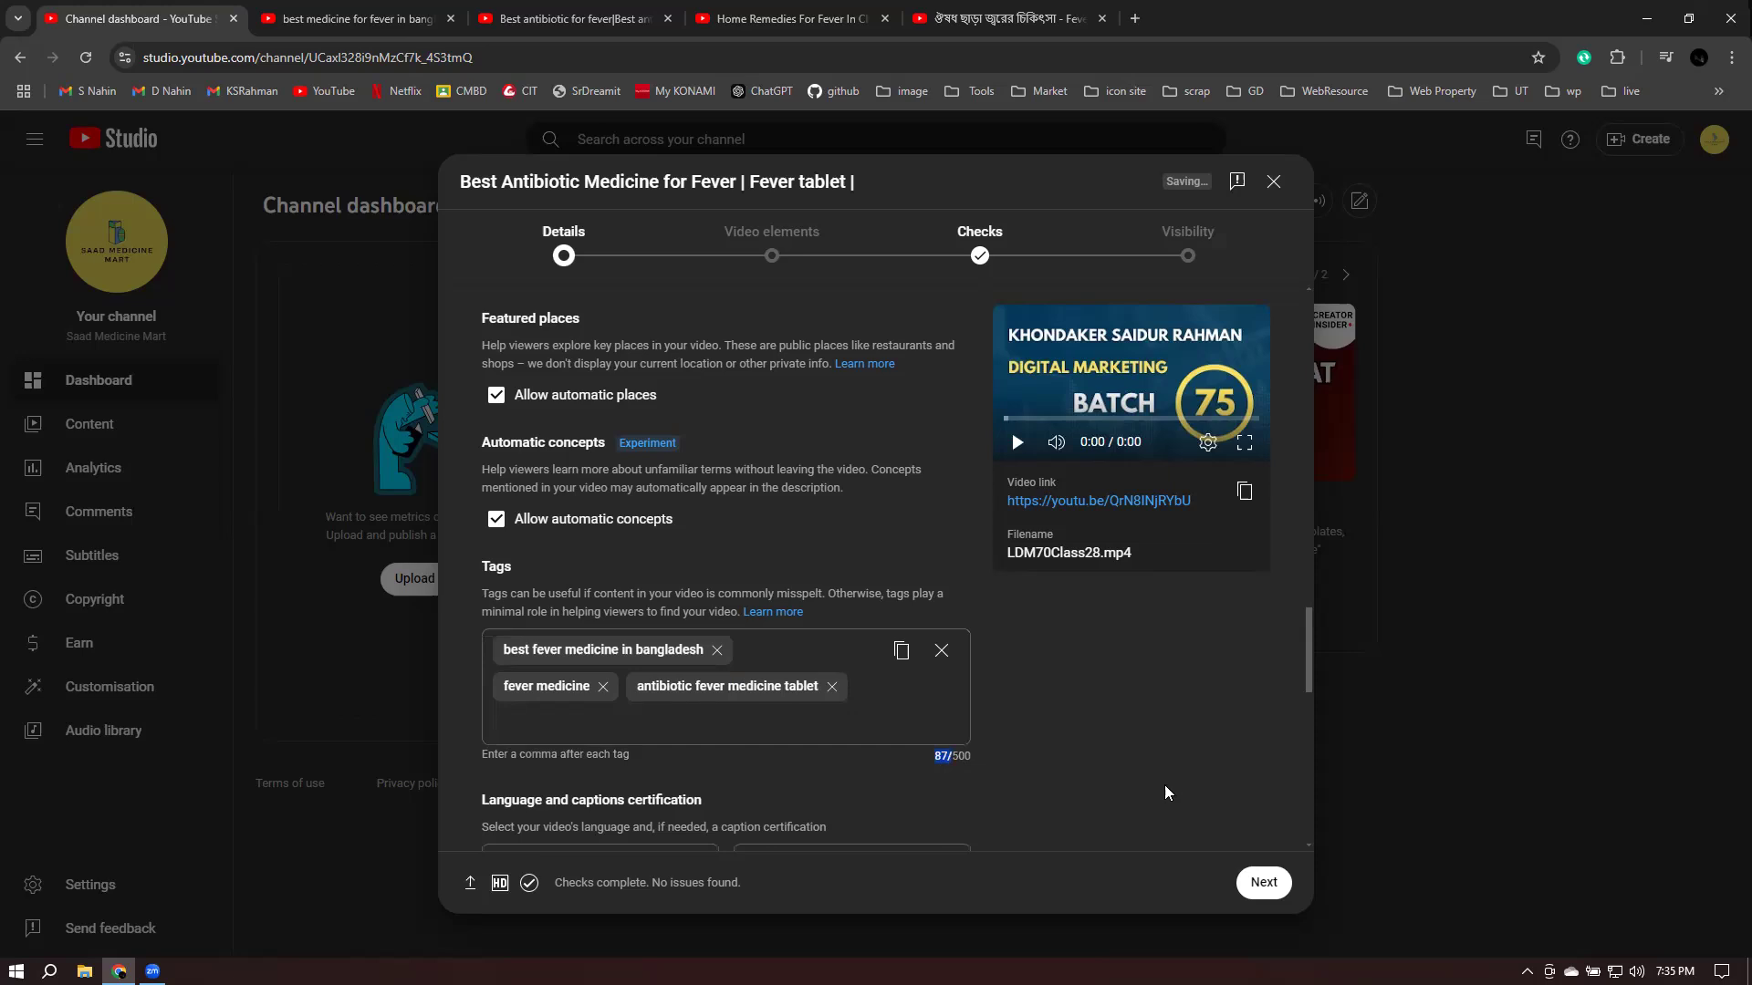
{"action": "left_click", "coordinate": [513, 721]}
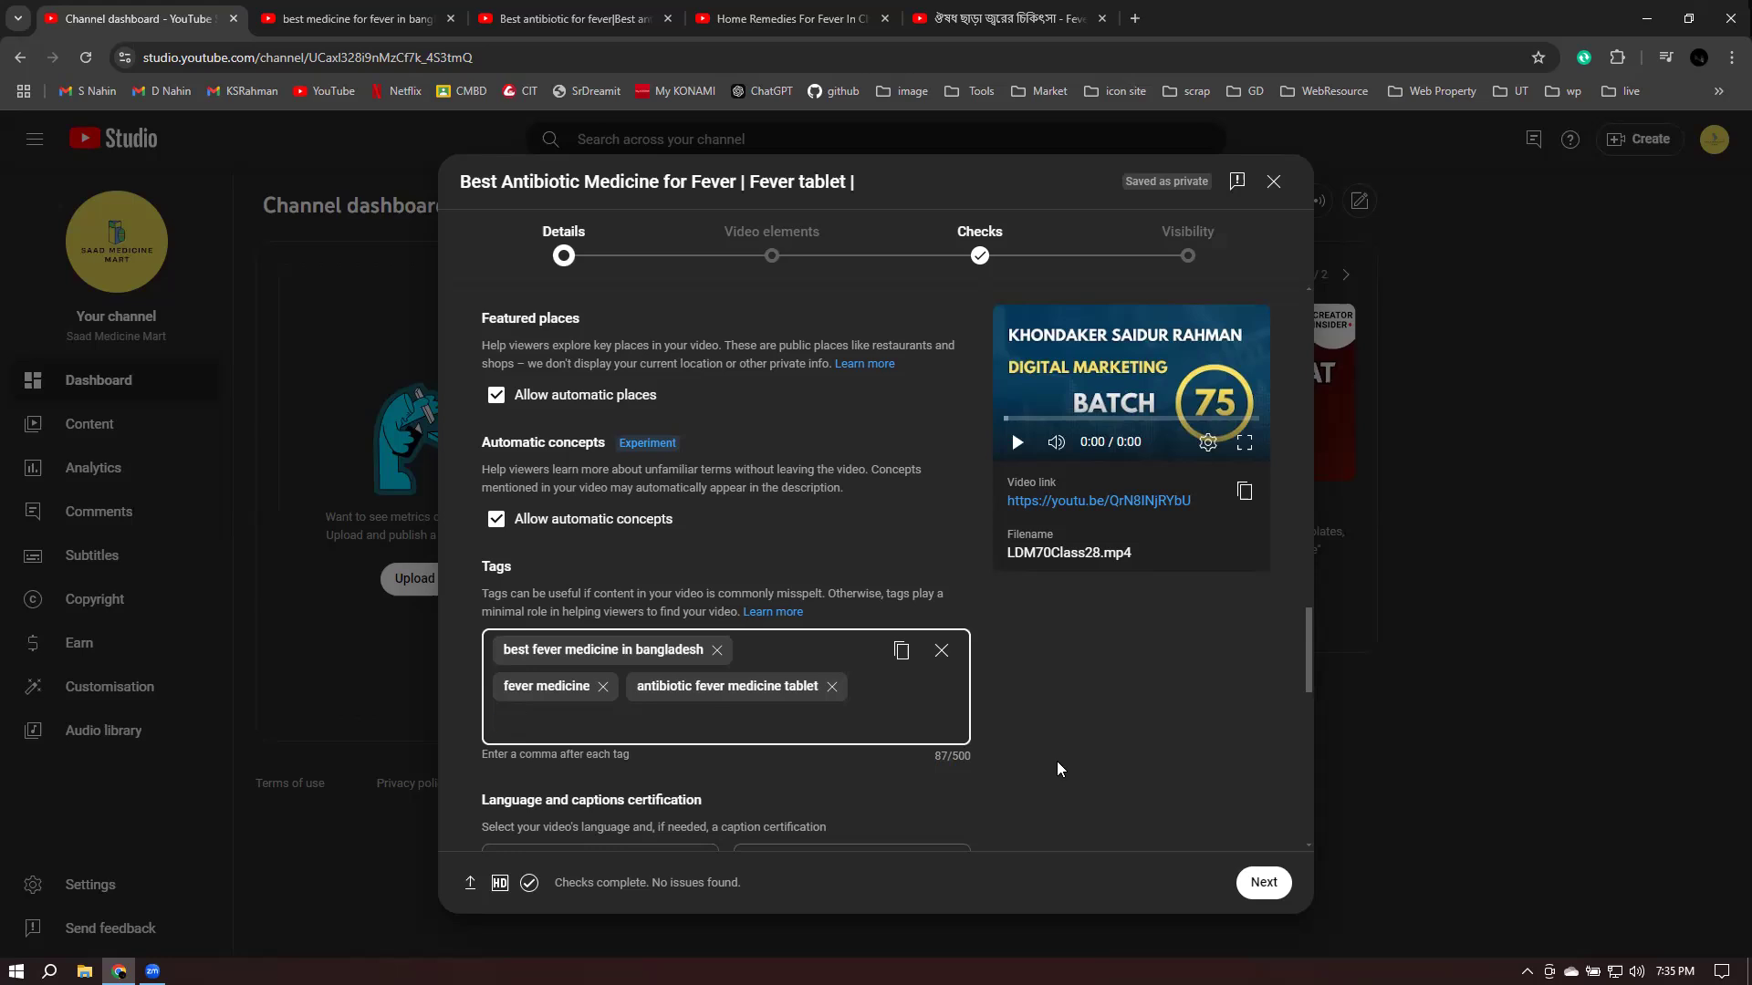
{"action": "left_click_drag", "start_coordinate": [507, 675], "coordinate": [746, 670]}
{"action": "left_click", "coordinate": [1056, 750]}
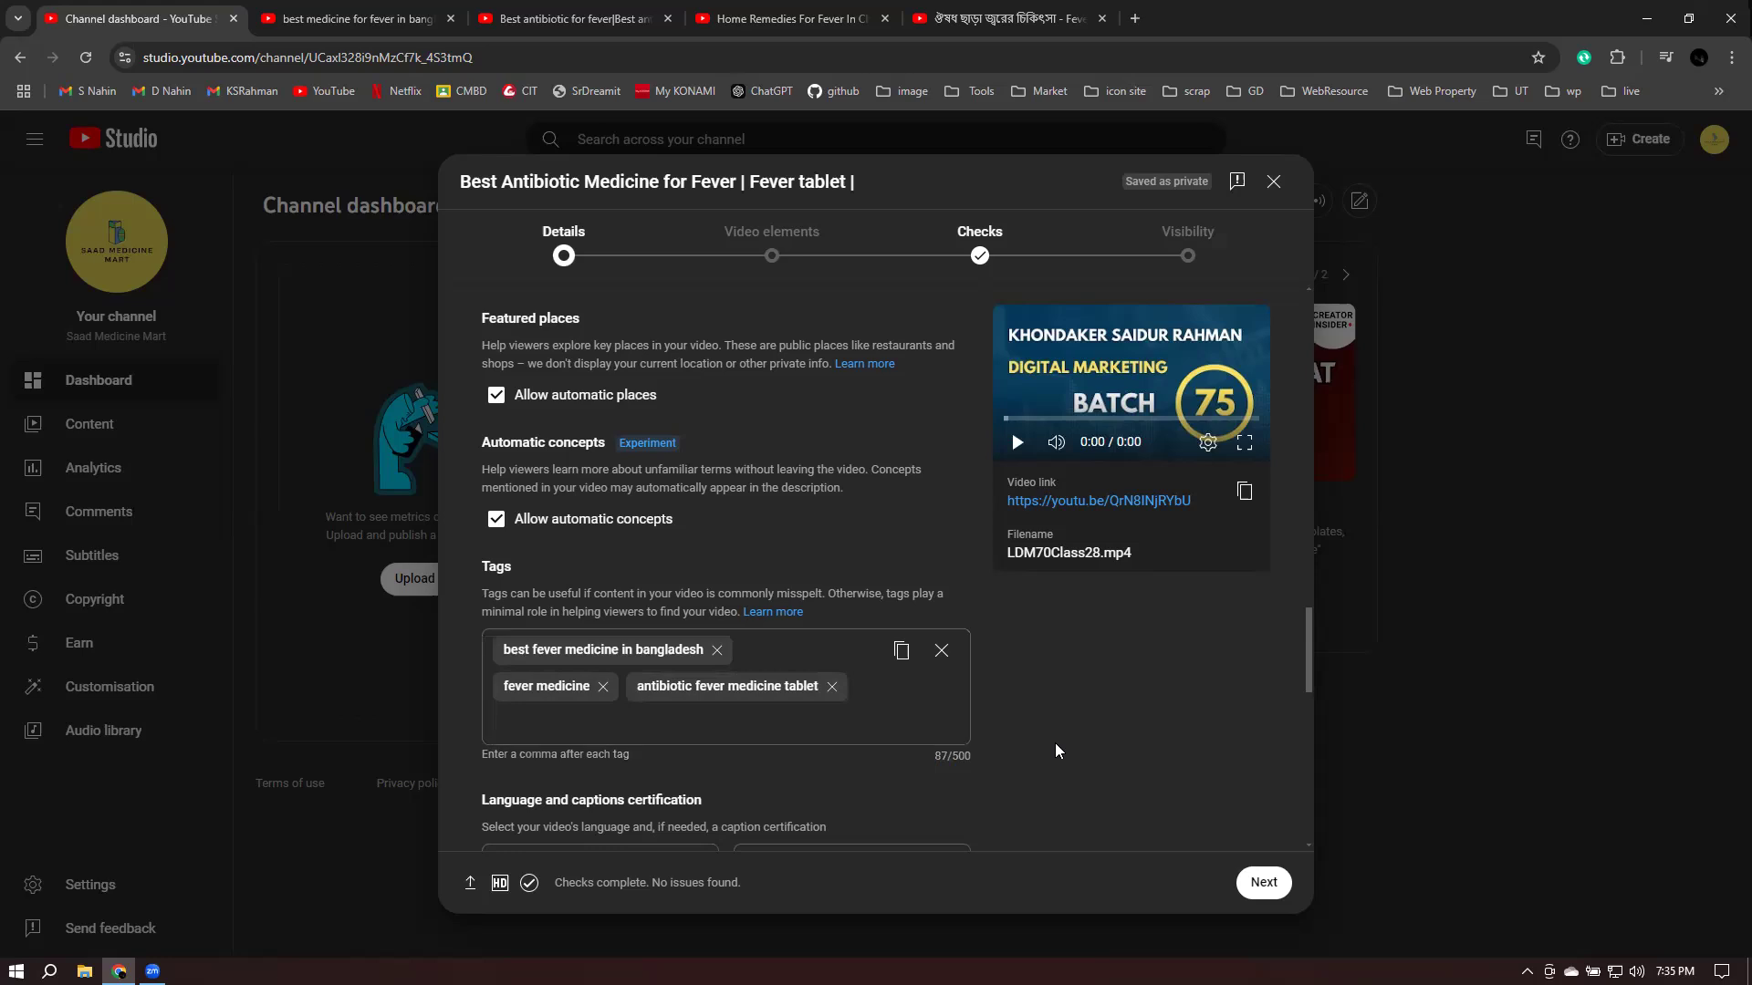
{"action": "scroll", "coordinate": [1058, 758], "scroll_direction": "up", "scroll_amount": 15}
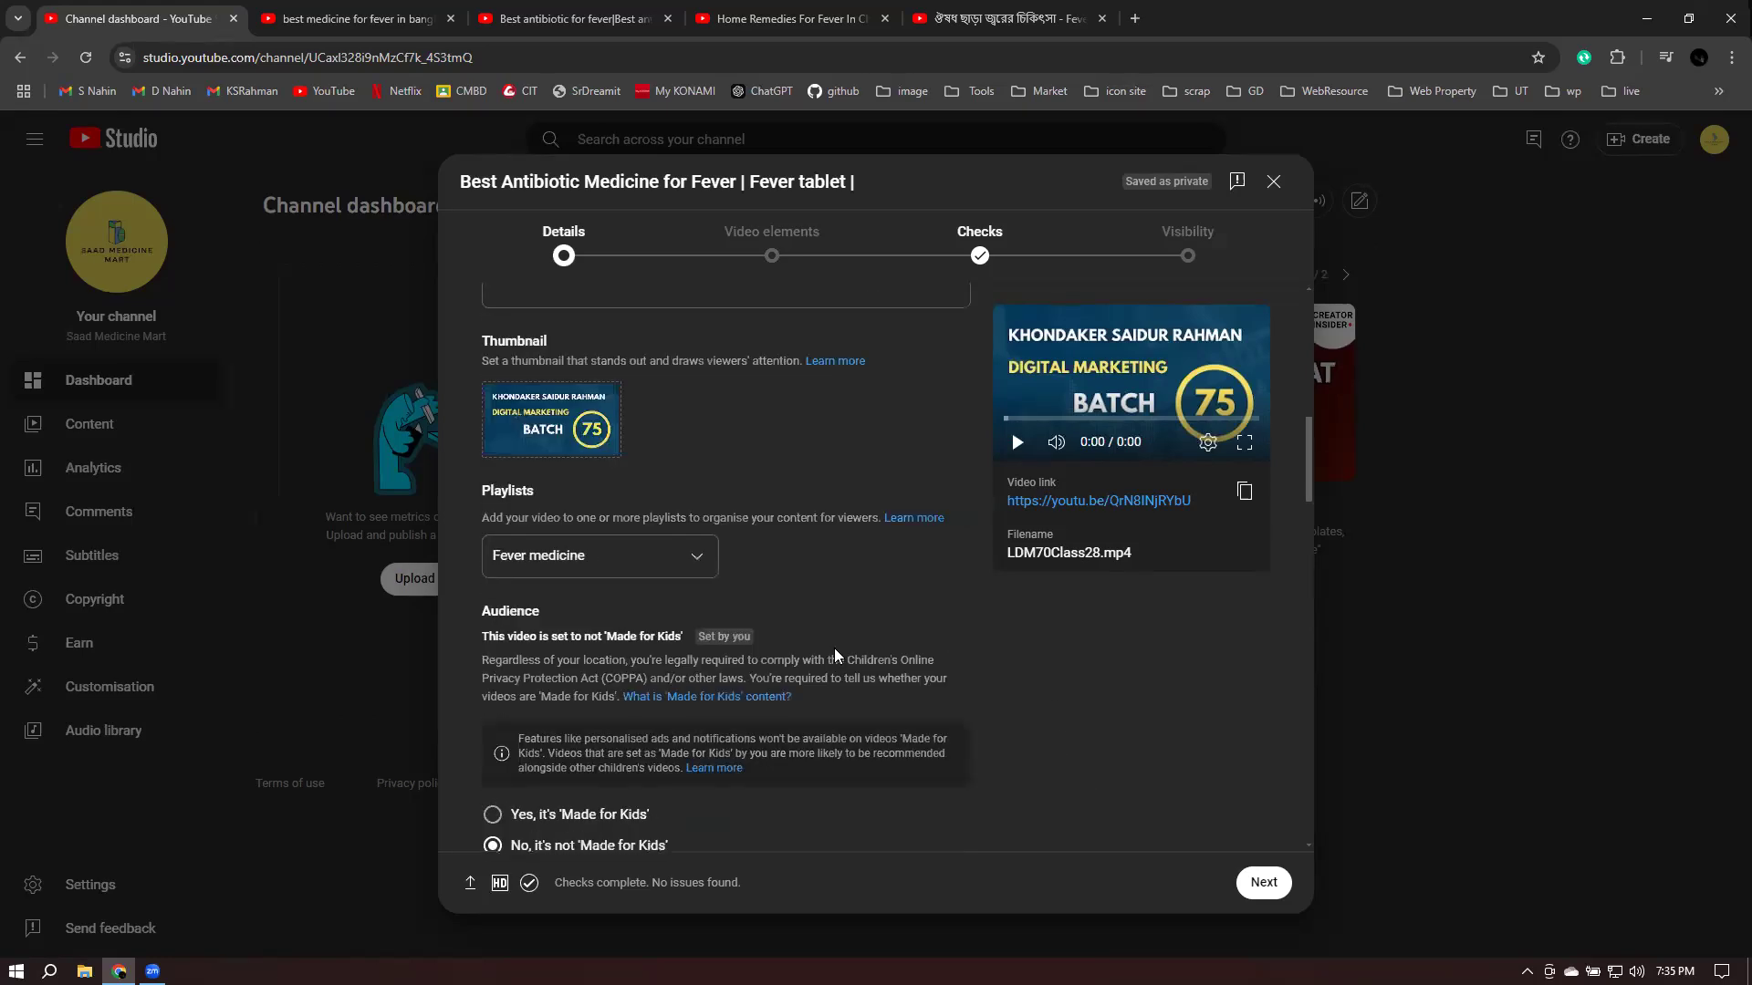
{"action": "scroll", "coordinate": [562, 569], "scroll_direction": "up", "scroll_amount": 4}
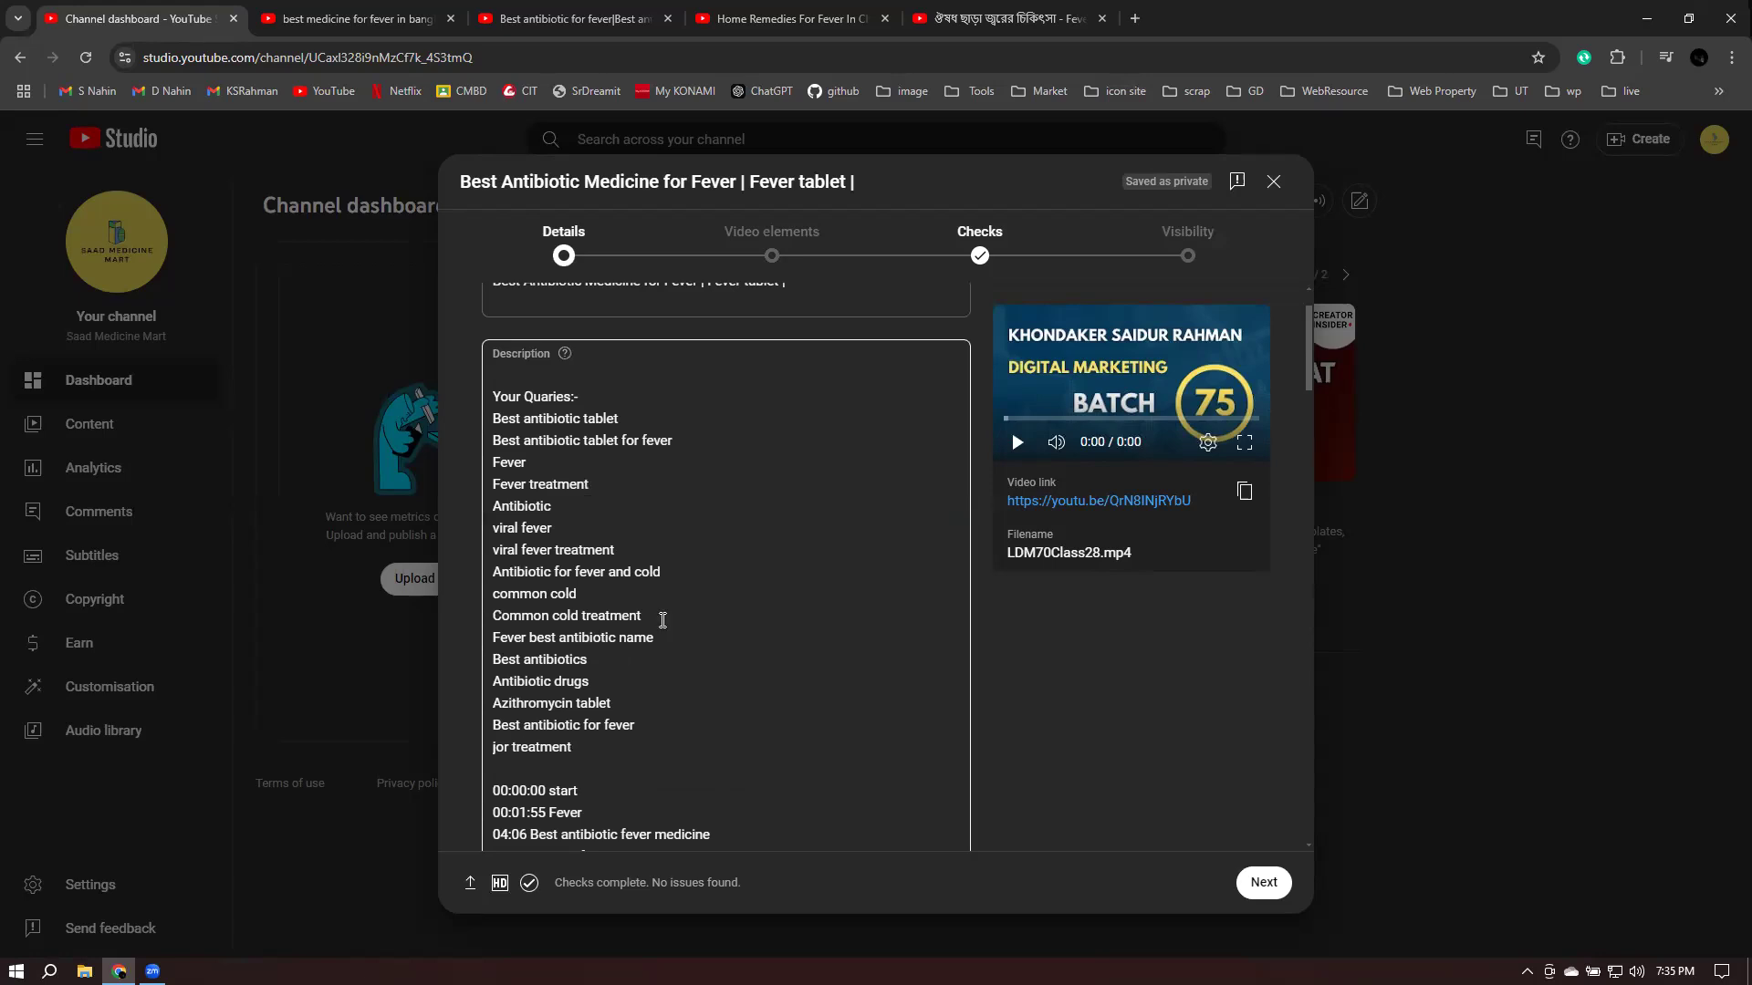
{"action": "scroll", "coordinate": [662, 621], "scroll_direction": "down", "scroll_amount": 4}
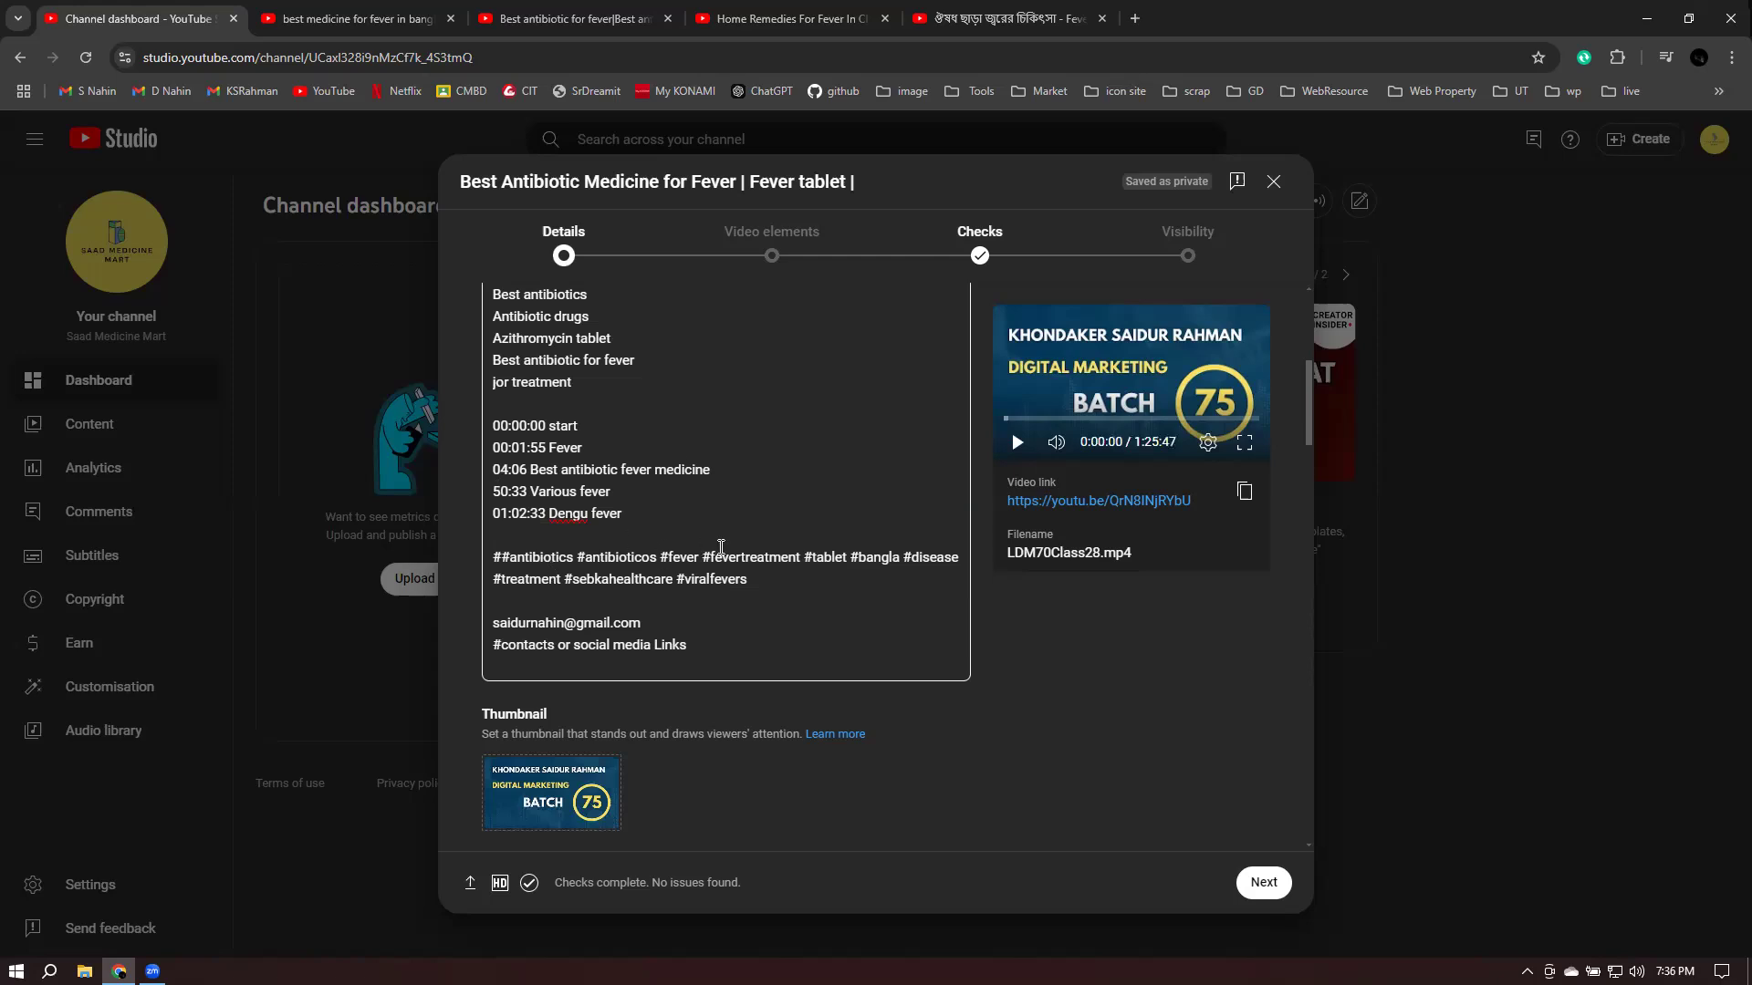
{"action": "scroll", "coordinate": [721, 548], "scroll_direction": "down", "scroll_amount": 10}
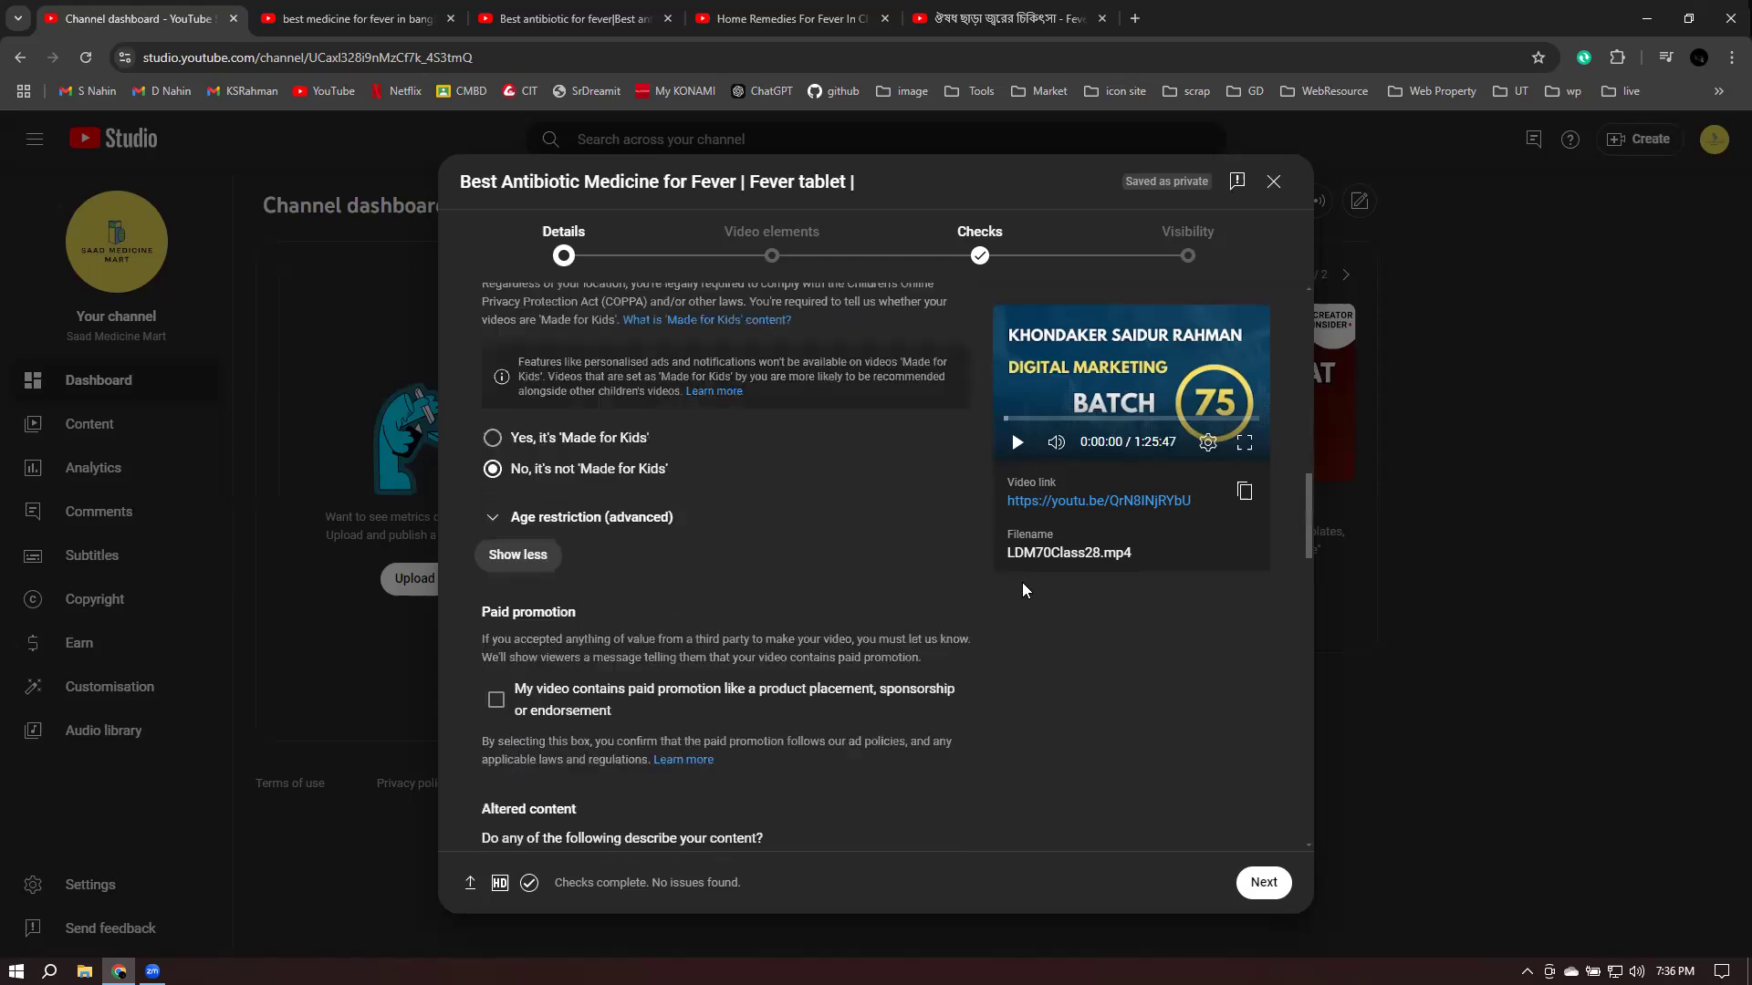
{"action": "scroll", "coordinate": [1016, 588], "scroll_direction": "down", "scroll_amount": 10}
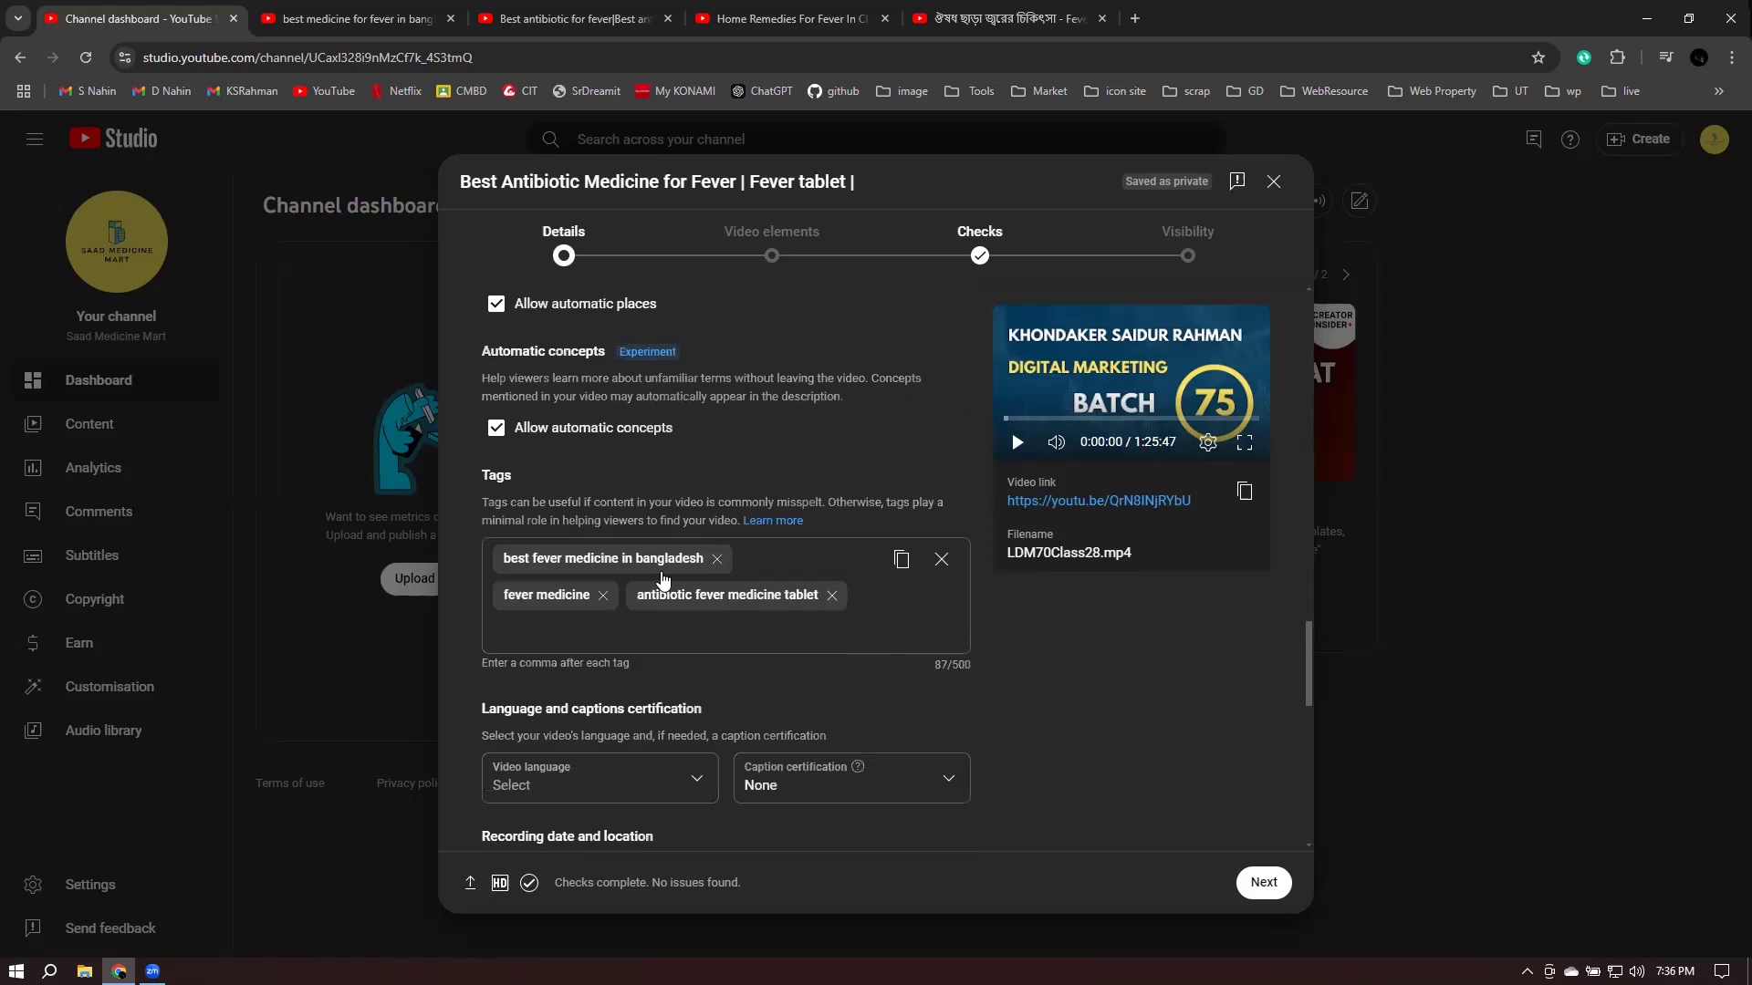
{"action": "scroll", "coordinate": [969, 564], "scroll_direction": "down", "scroll_amount": 3}
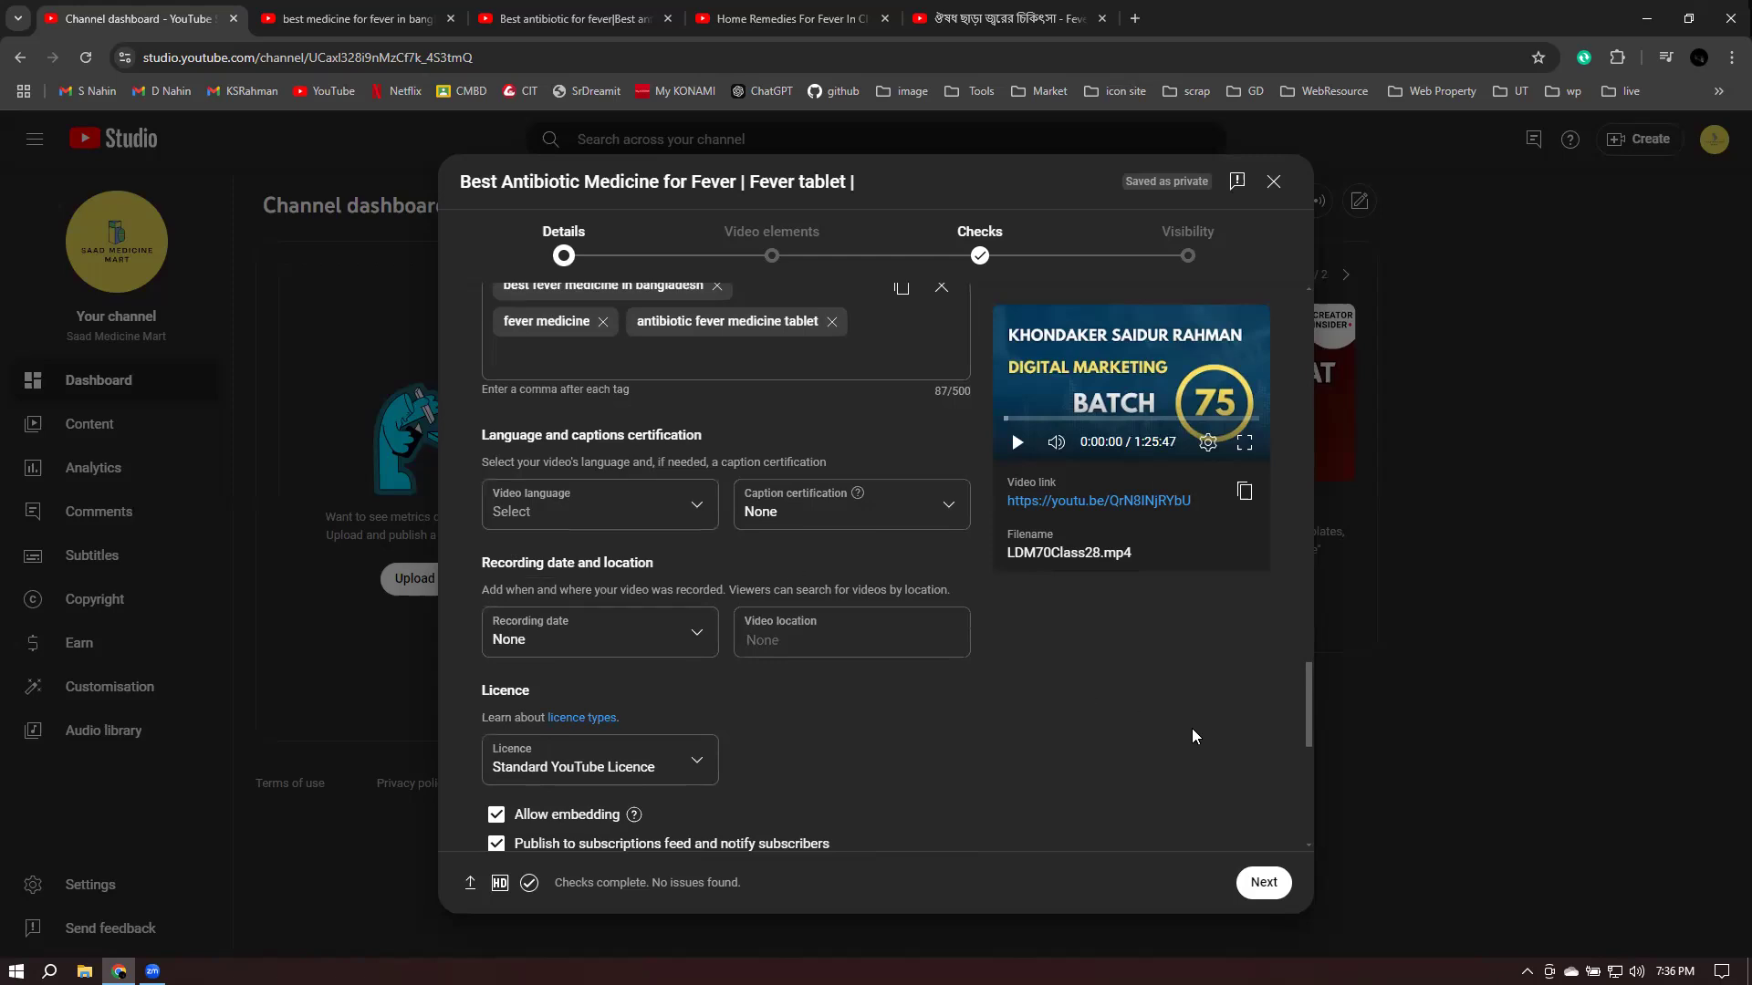
- Choose Bangla as the video language and leave caption certification at None
{"action": "left_click", "coordinate": [534, 511]}
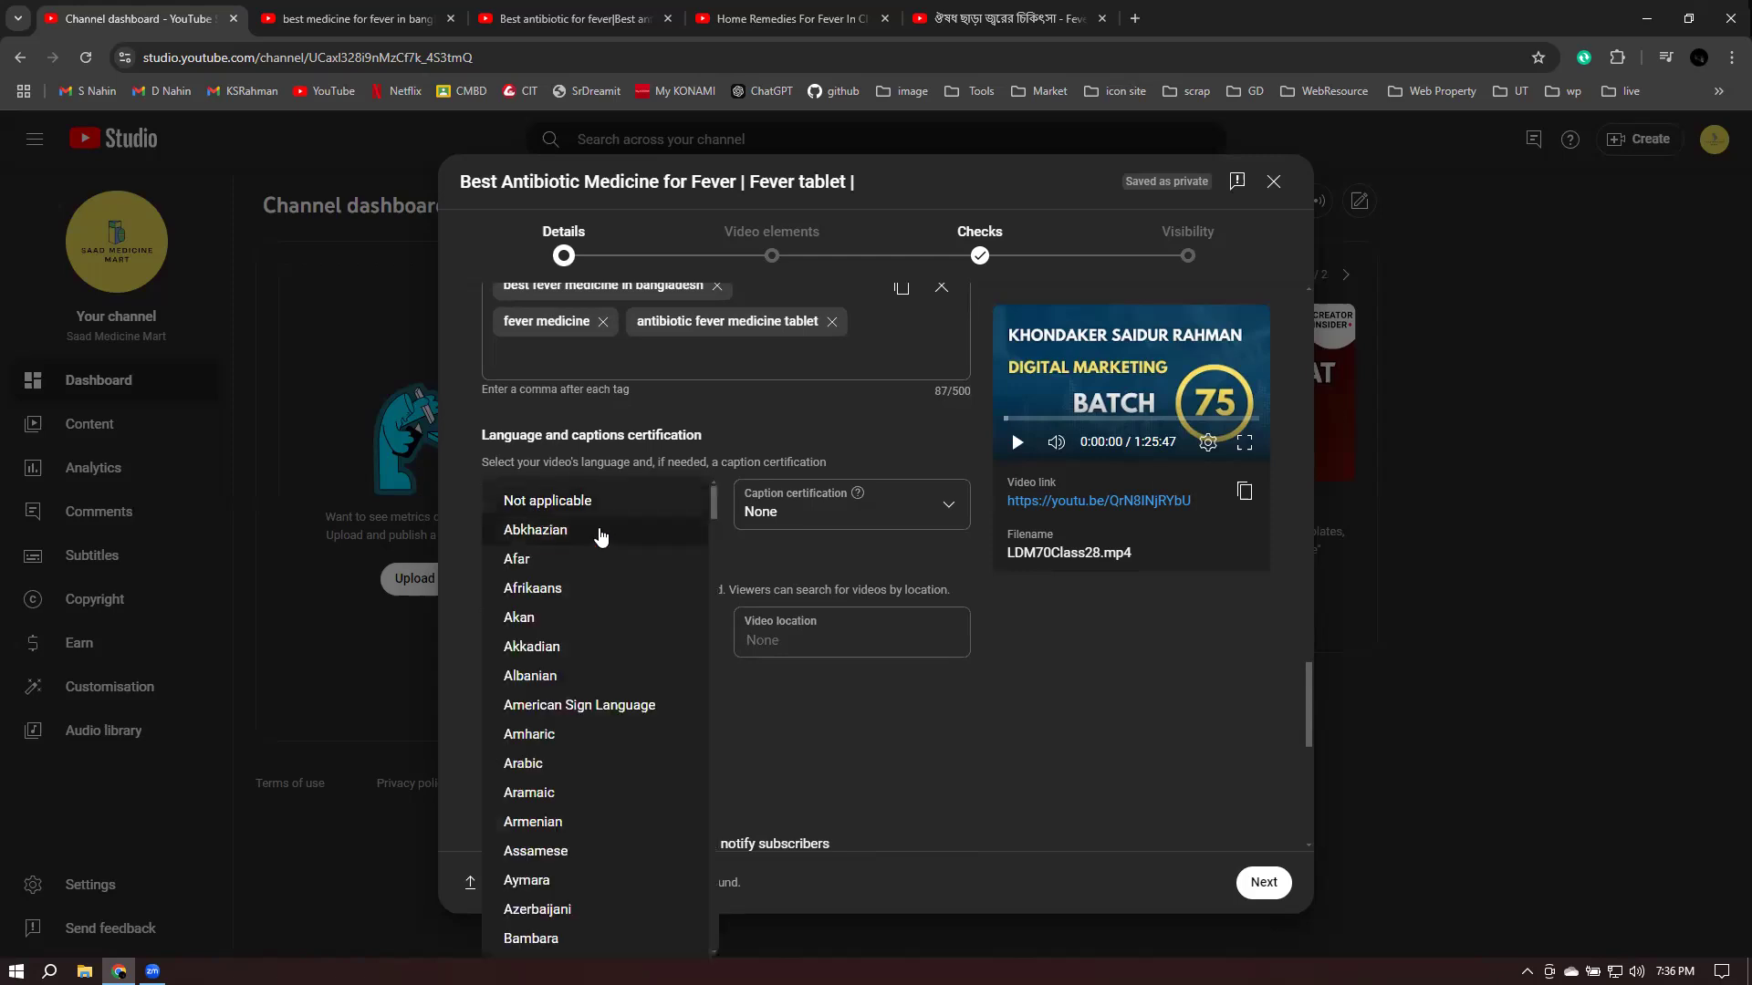
{"action": "scroll", "coordinate": [538, 593], "scroll_direction": "down", "scroll_amount": 2}
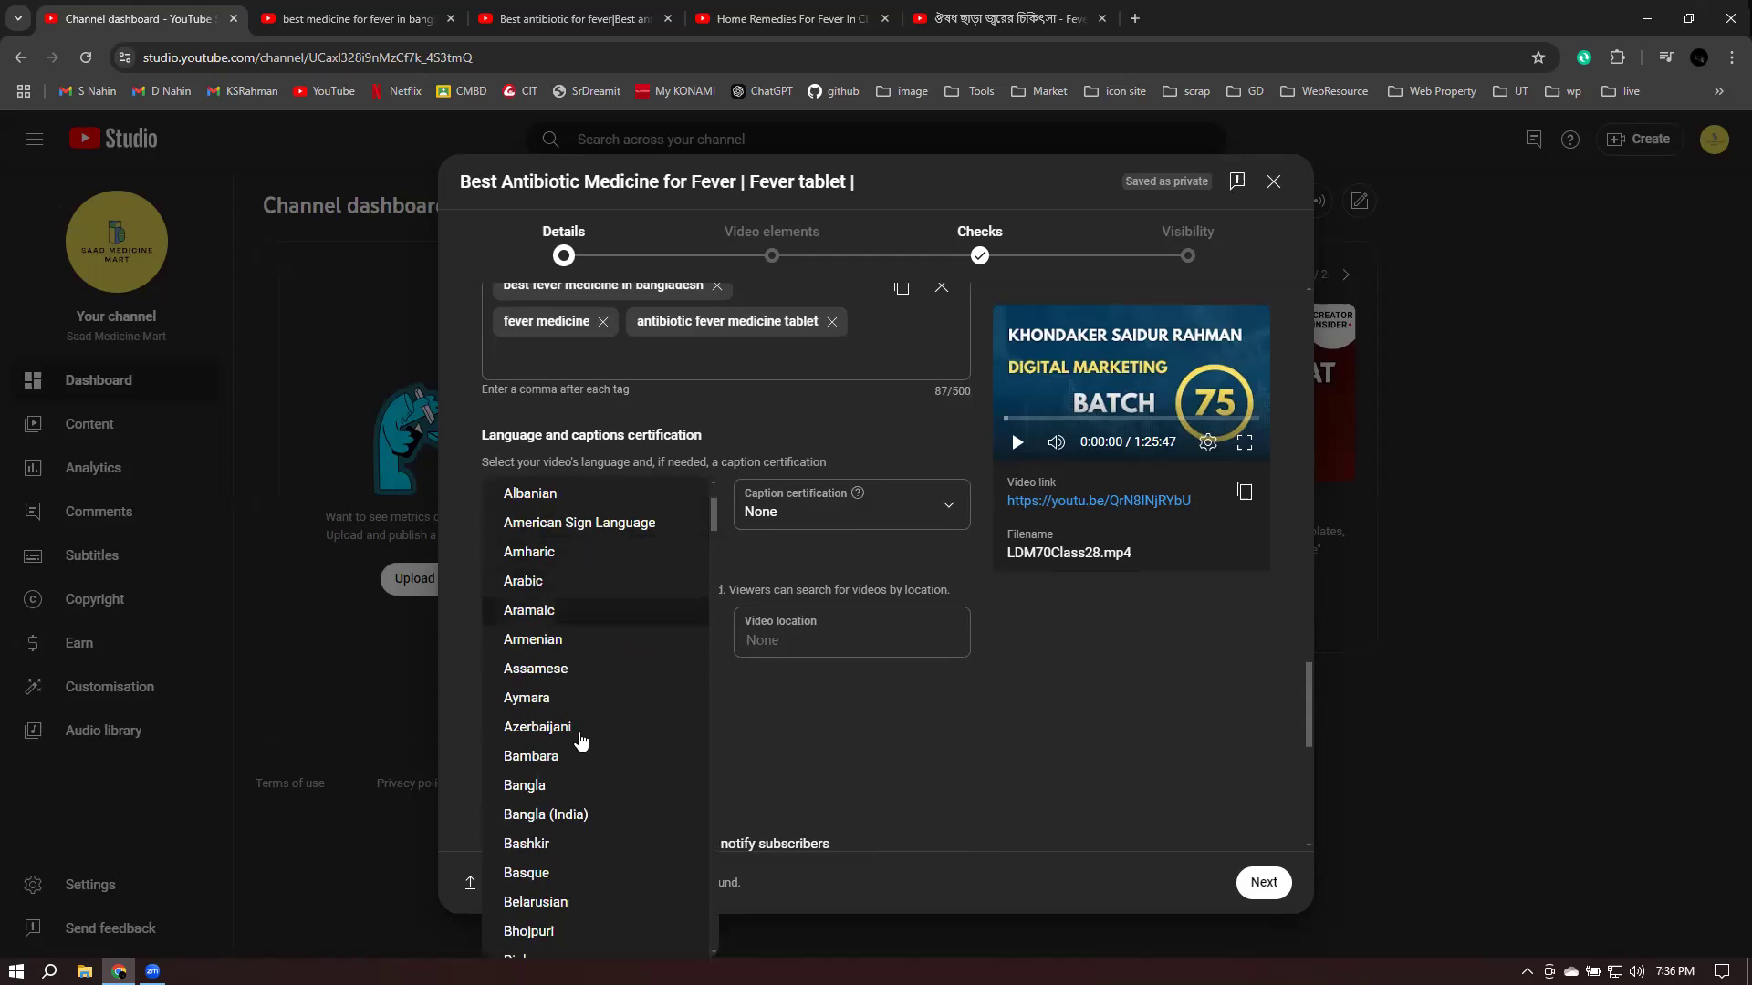
{"action": "left_click", "coordinate": [566, 786]}
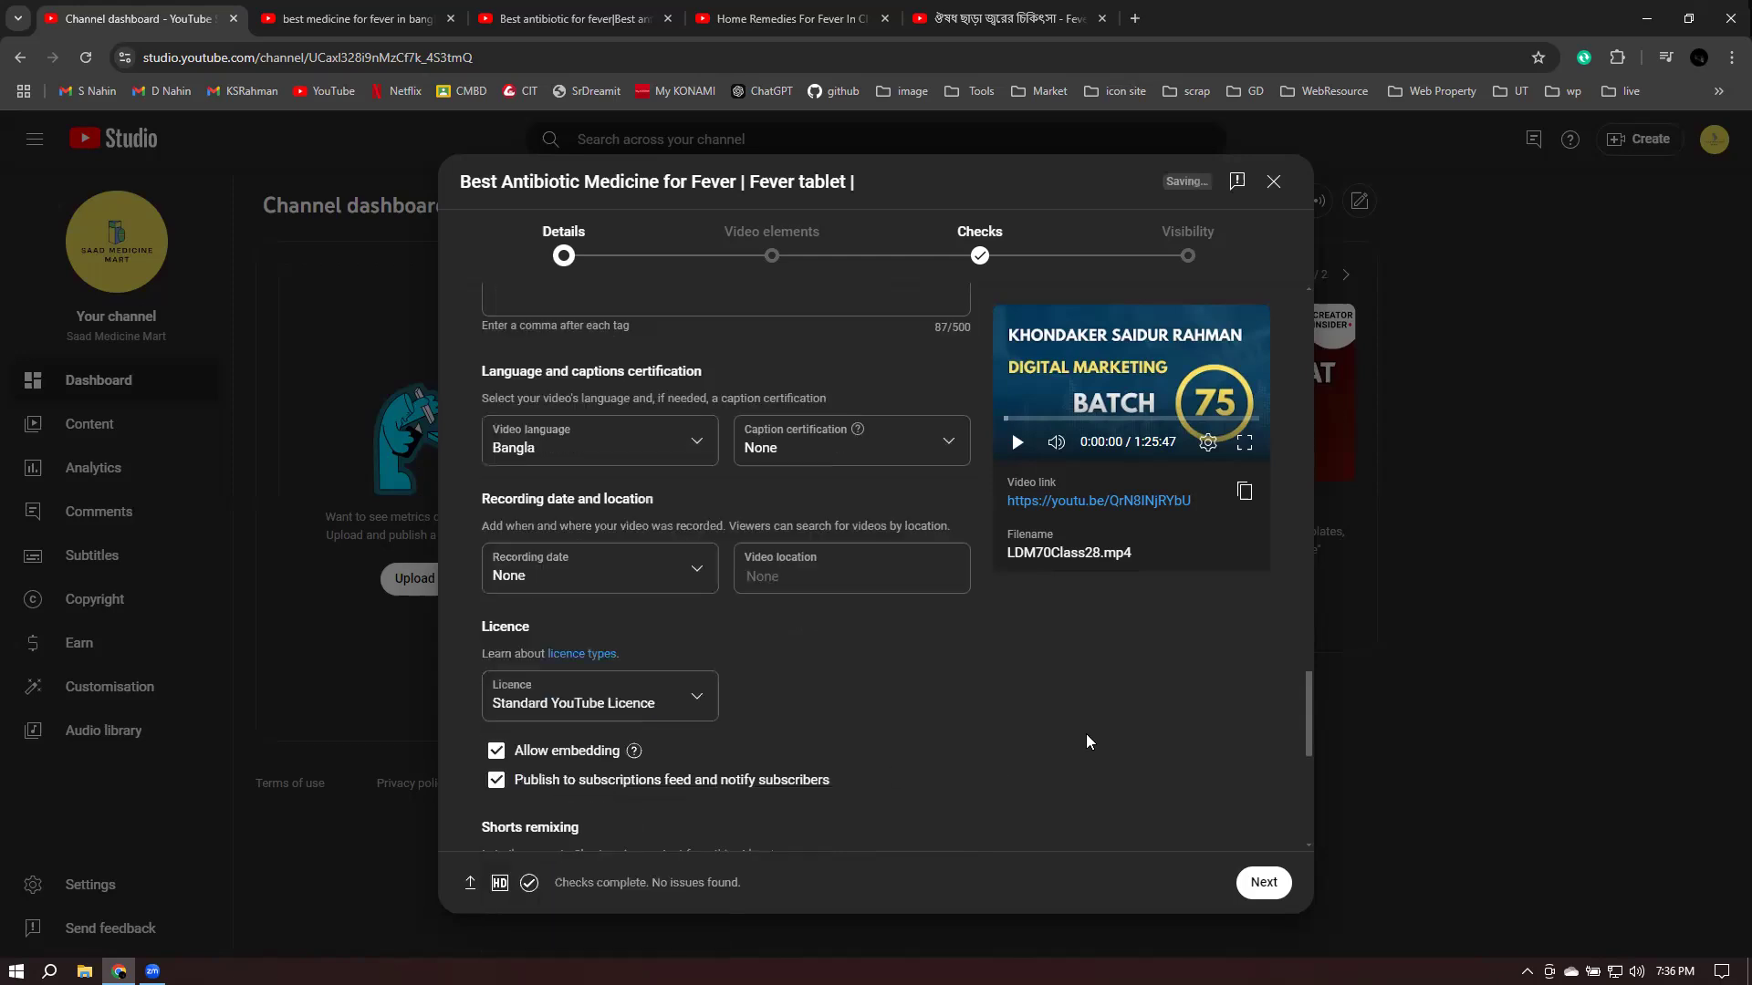
{"action": "scroll", "coordinate": [1087, 741], "scroll_direction": "down", "scroll_amount": 5}
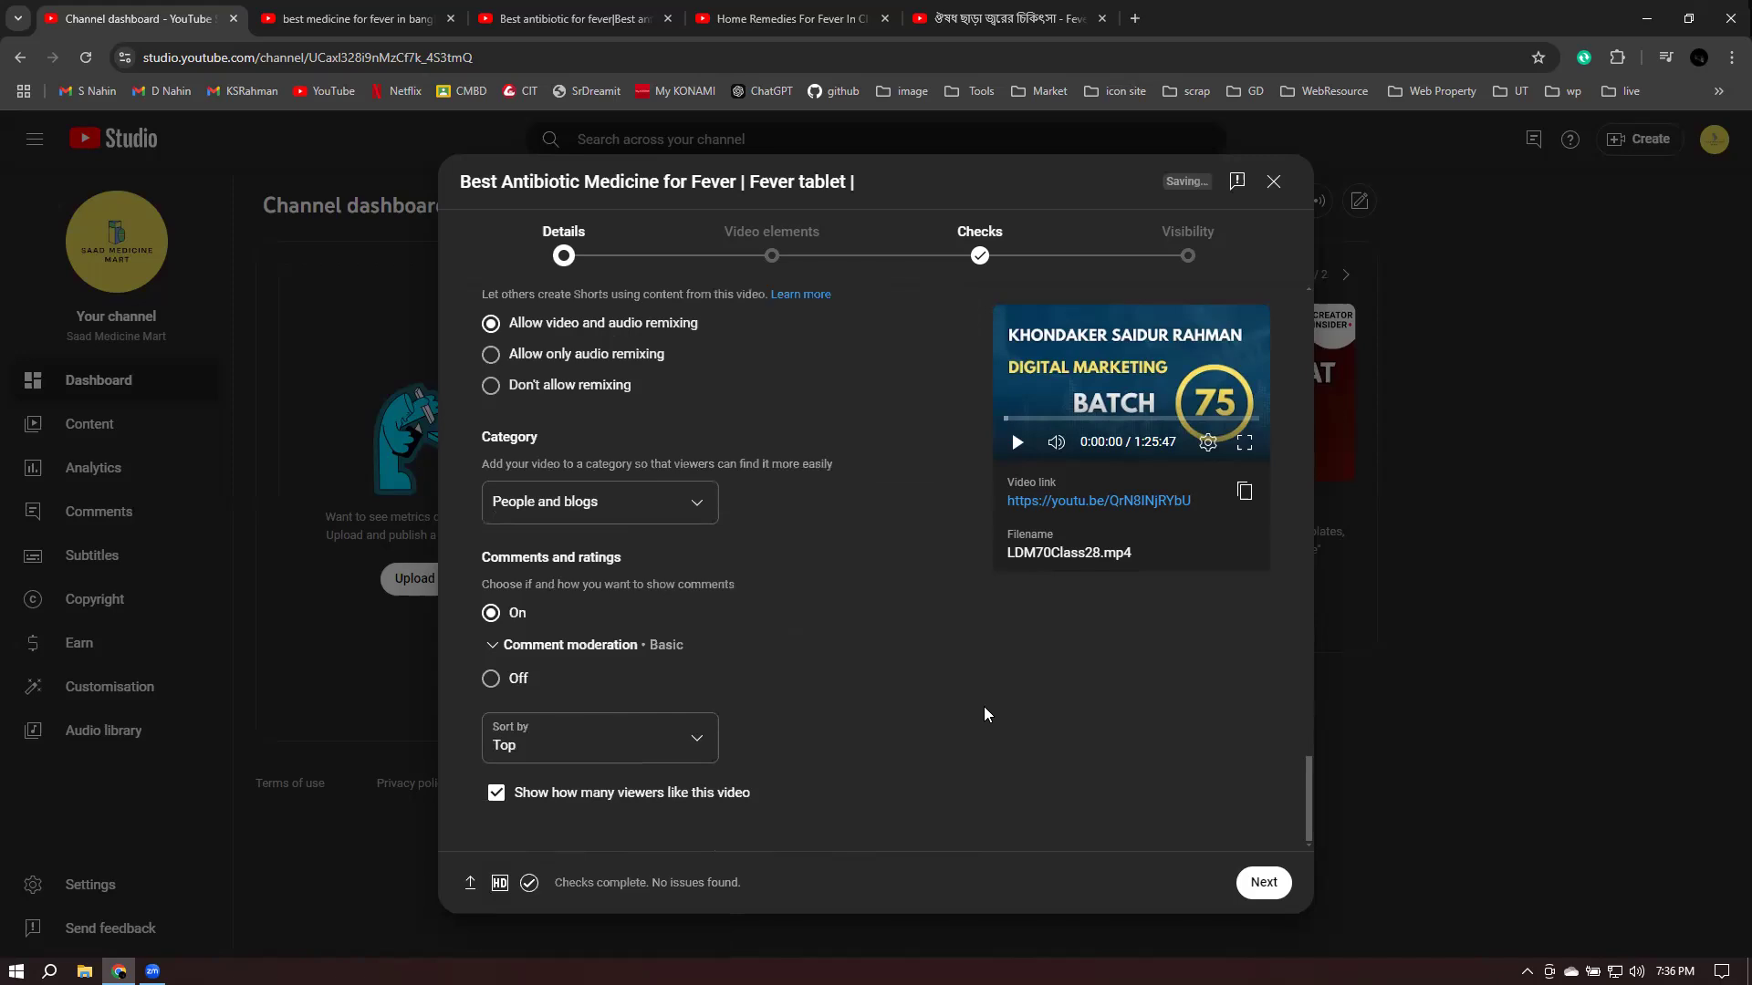
{"action": "scroll", "coordinate": [828, 574], "scroll_direction": "up", "scroll_amount": 6}
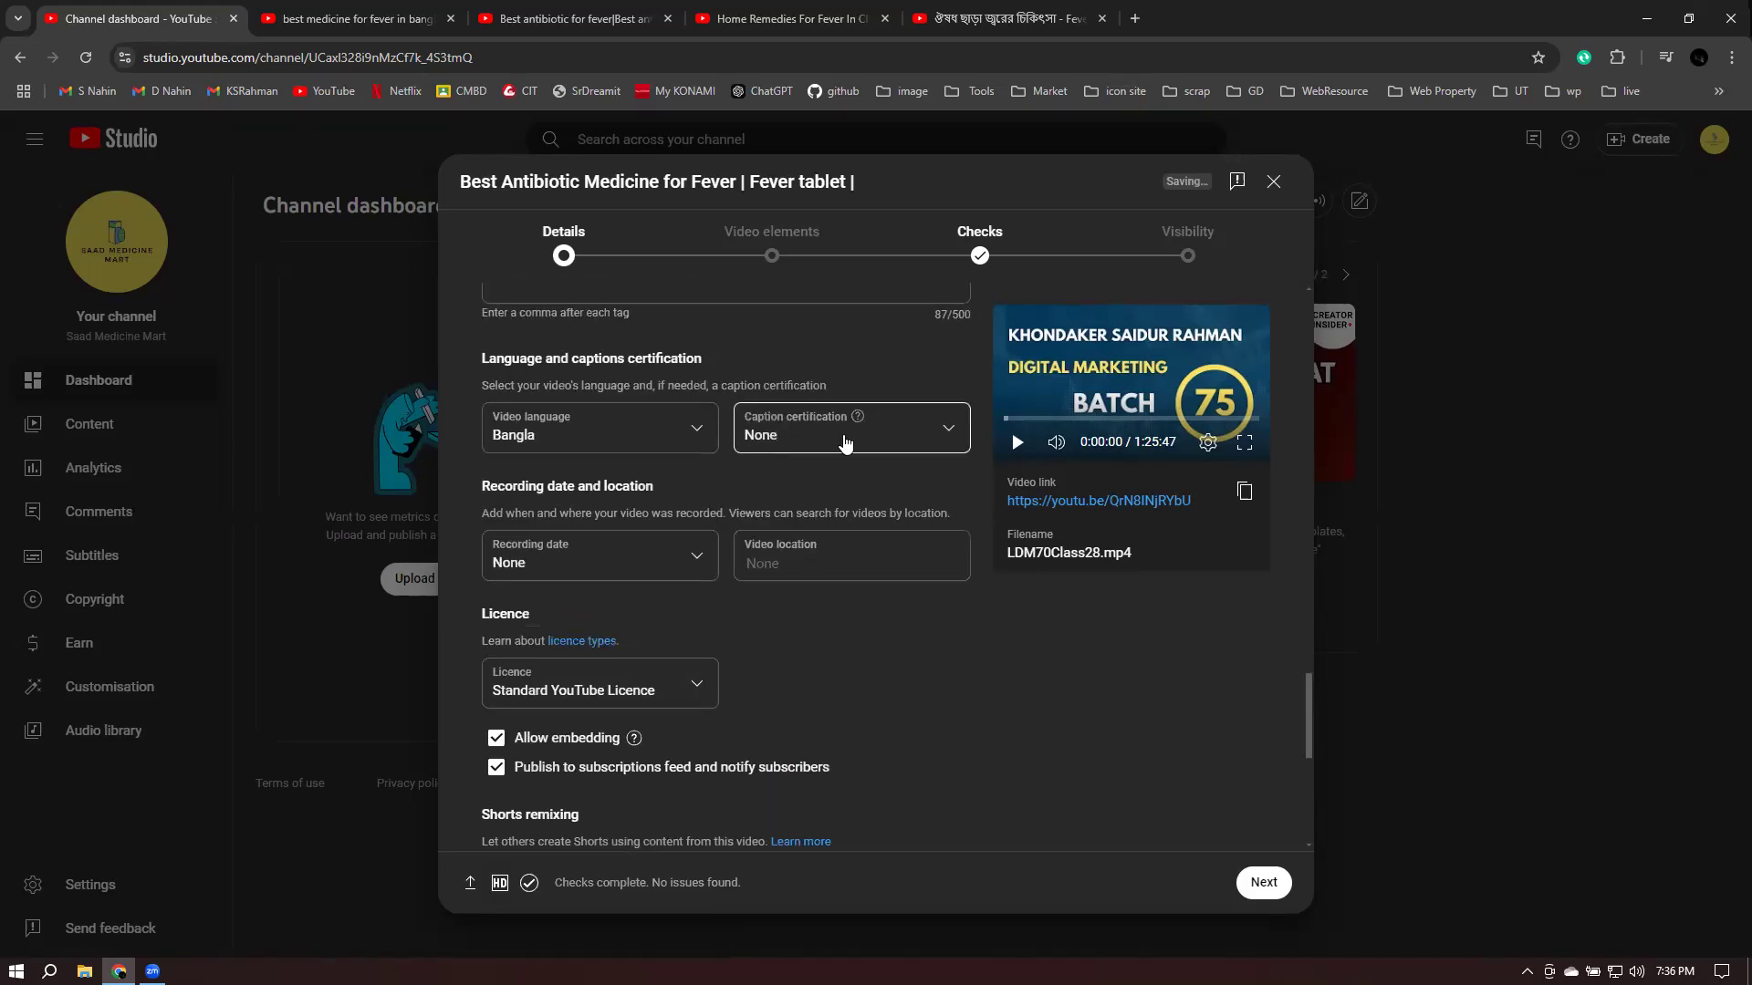
{"action": "left_click", "coordinate": [861, 442]}
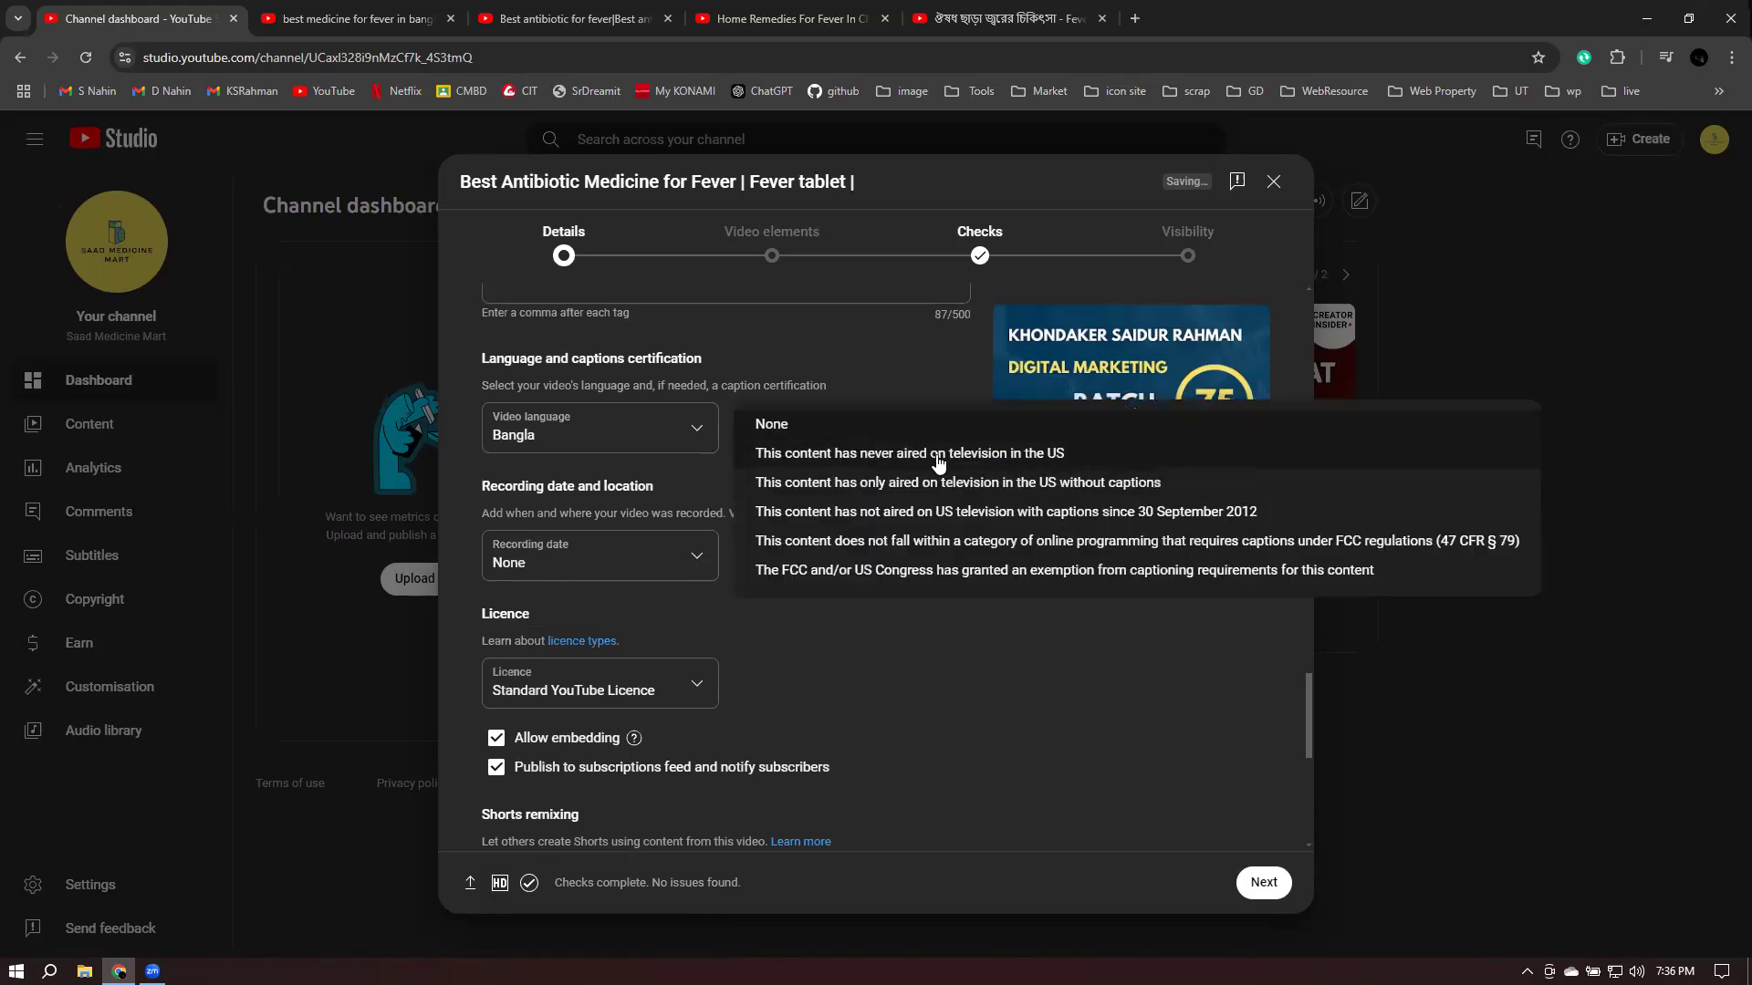
{"action": "left_click", "coordinate": [998, 686]}
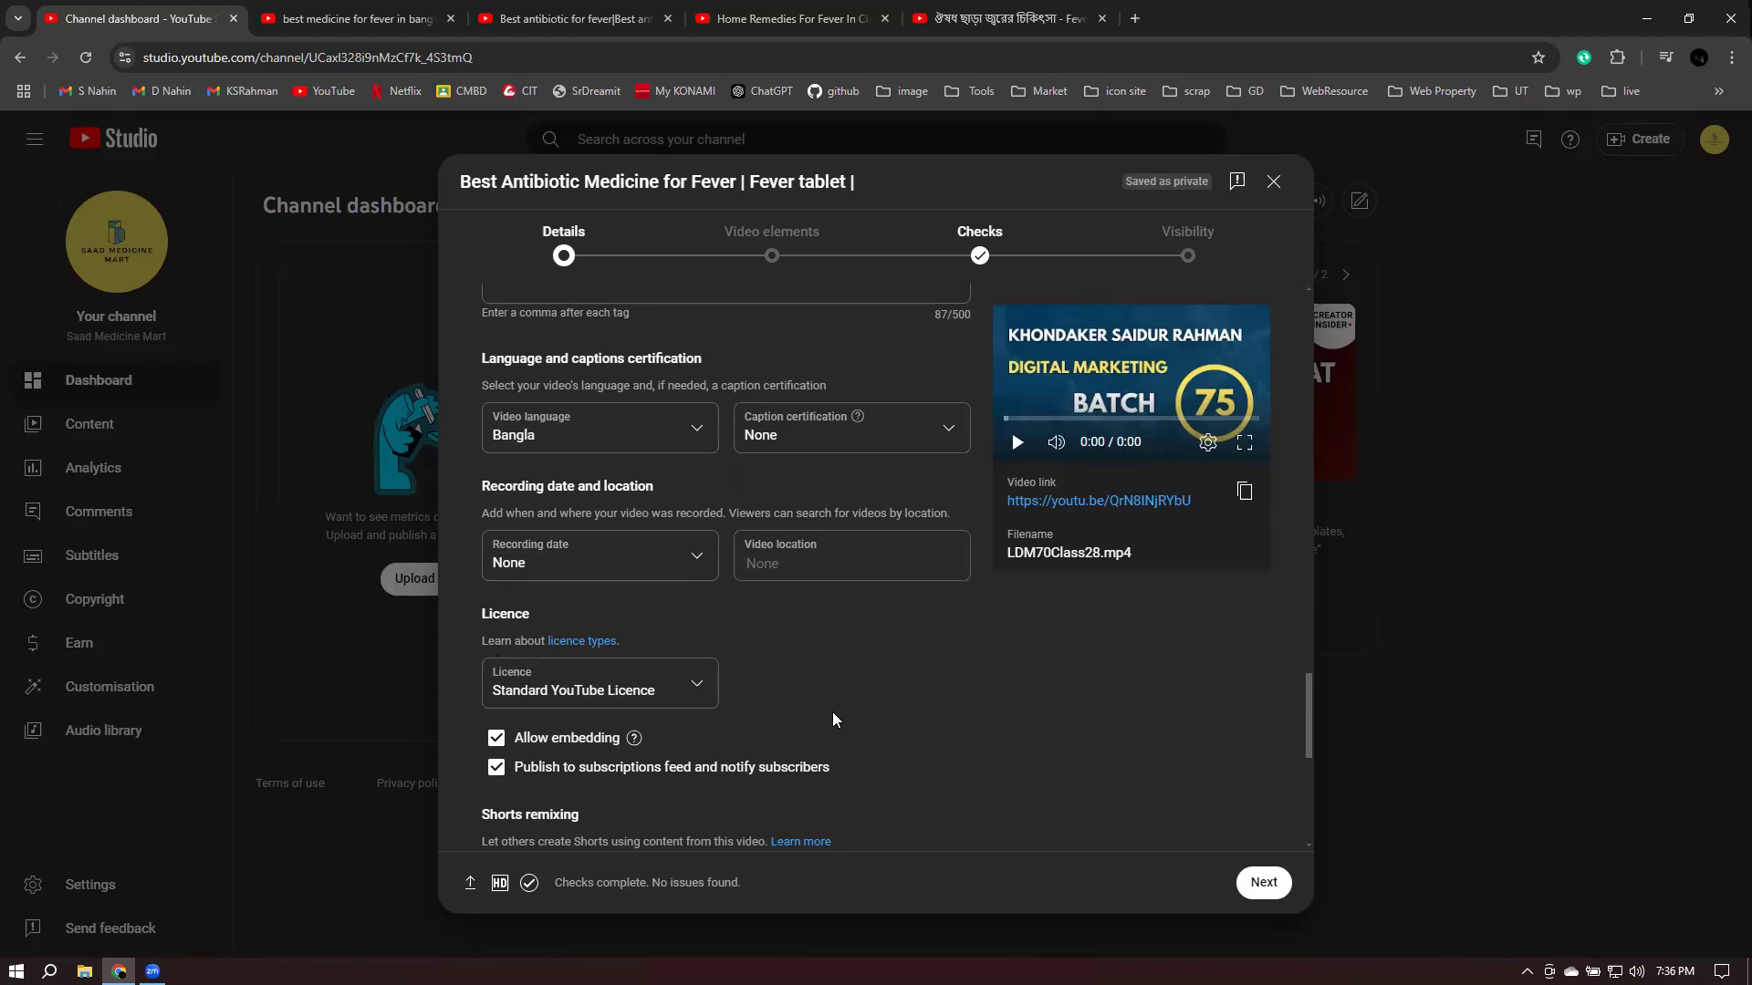
- Scroll down to the Category field and open its dropdown list
{"action": "scroll", "coordinate": [831, 708], "scroll_direction": "down", "scroll_amount": 3}
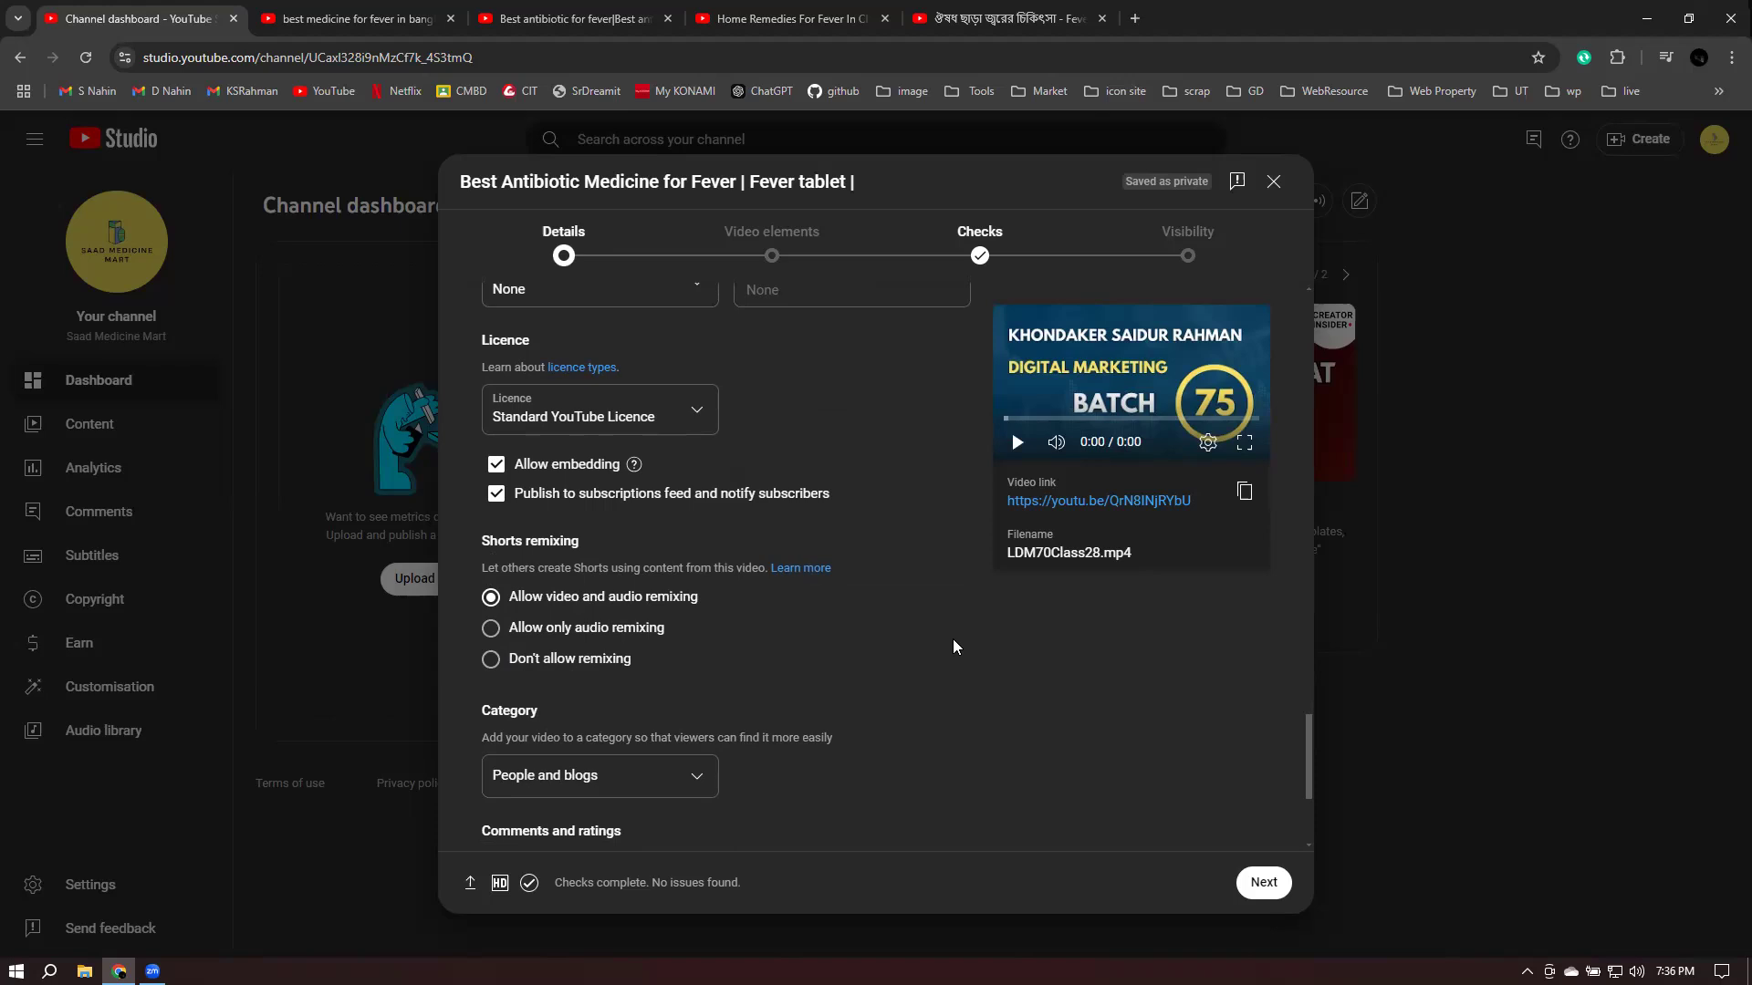
{"action": "scroll", "coordinate": [982, 646], "scroll_direction": "down", "scroll_amount": 1}
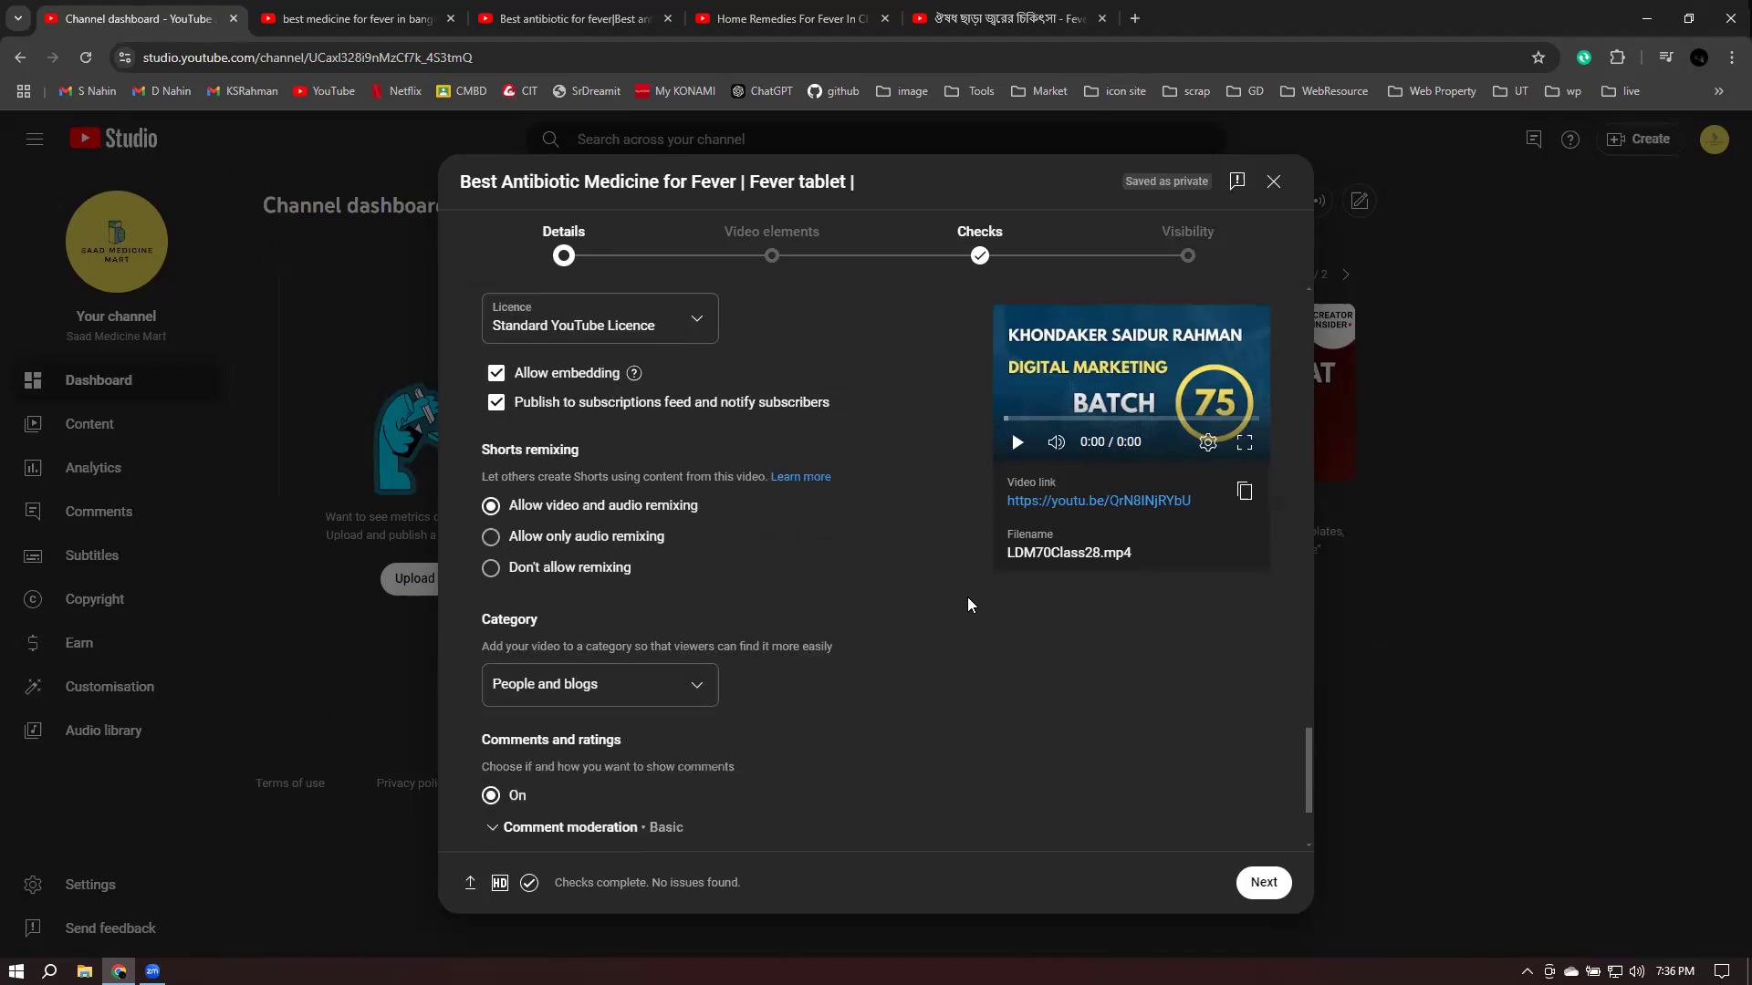
{"action": "scroll", "coordinate": [606, 643], "scroll_direction": "down", "scroll_amount": 2}
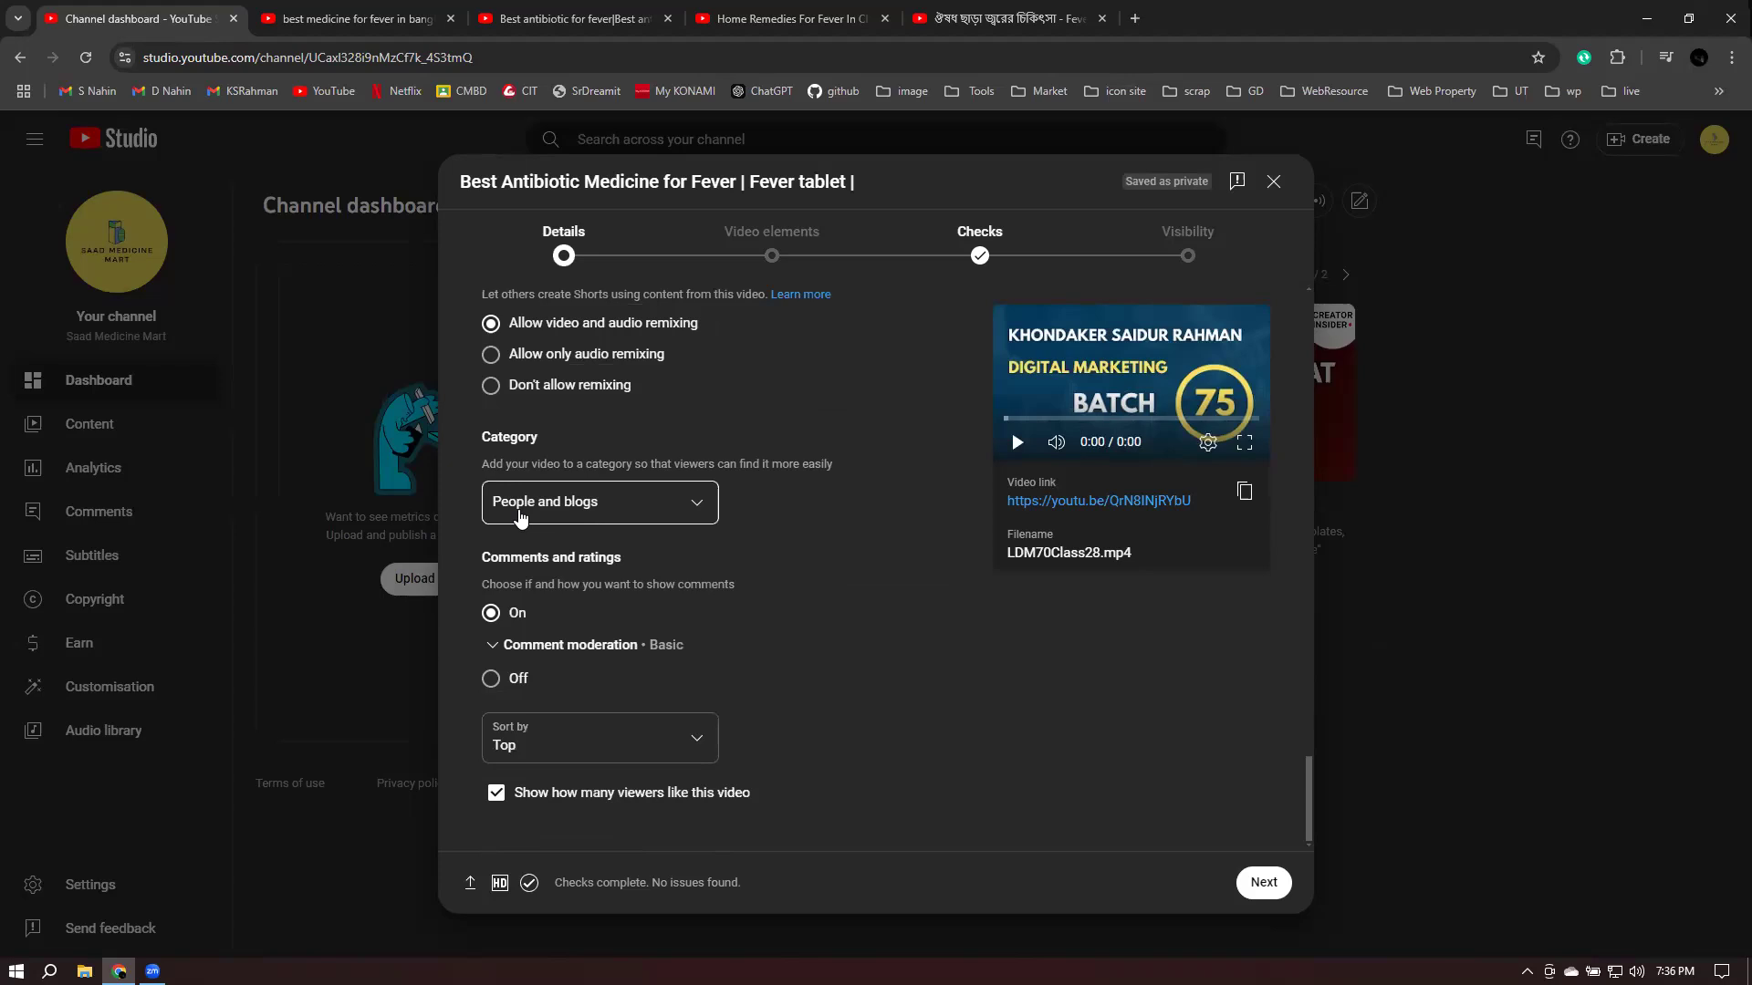
{"action": "left_click", "coordinate": [590, 505]}
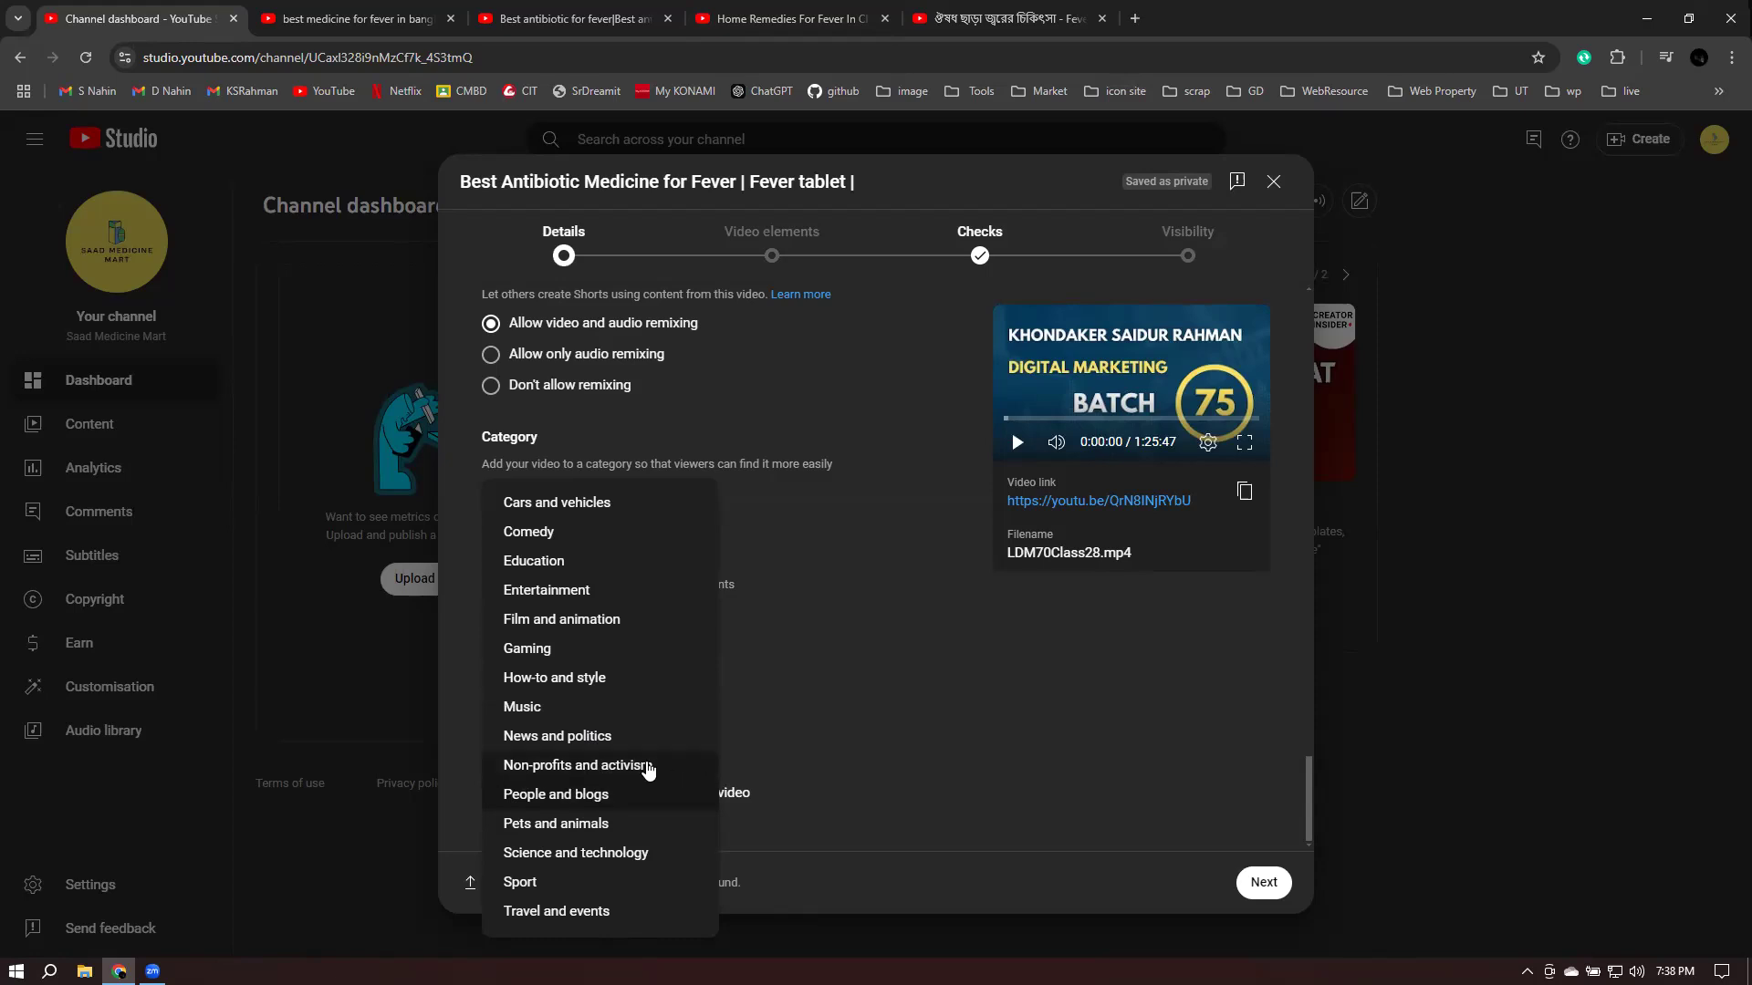
- Keep People and blogs as the category and review the Comments and ratings settings
{"action": "left_click", "coordinate": [558, 799]}
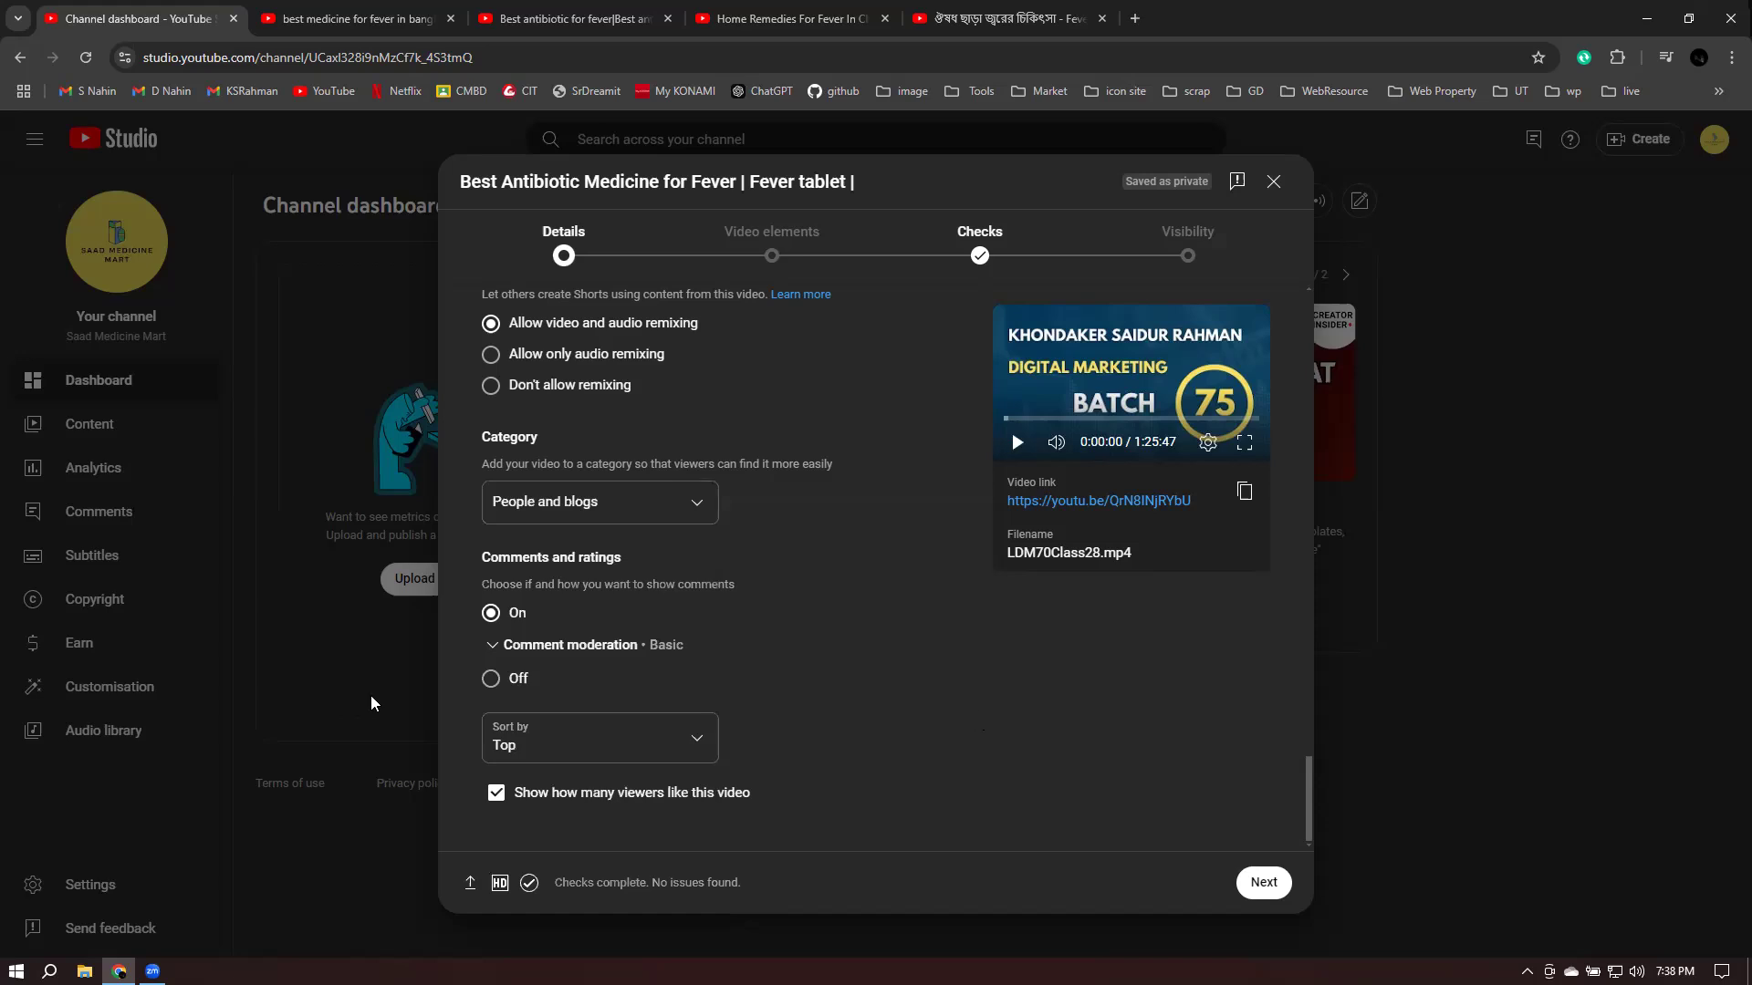
{"action": "scroll", "coordinate": [901, 617], "scroll_direction": "up", "scroll_amount": 10}
{"action": "scroll", "coordinate": [748, 465], "scroll_direction": "up", "scroll_amount": 10}
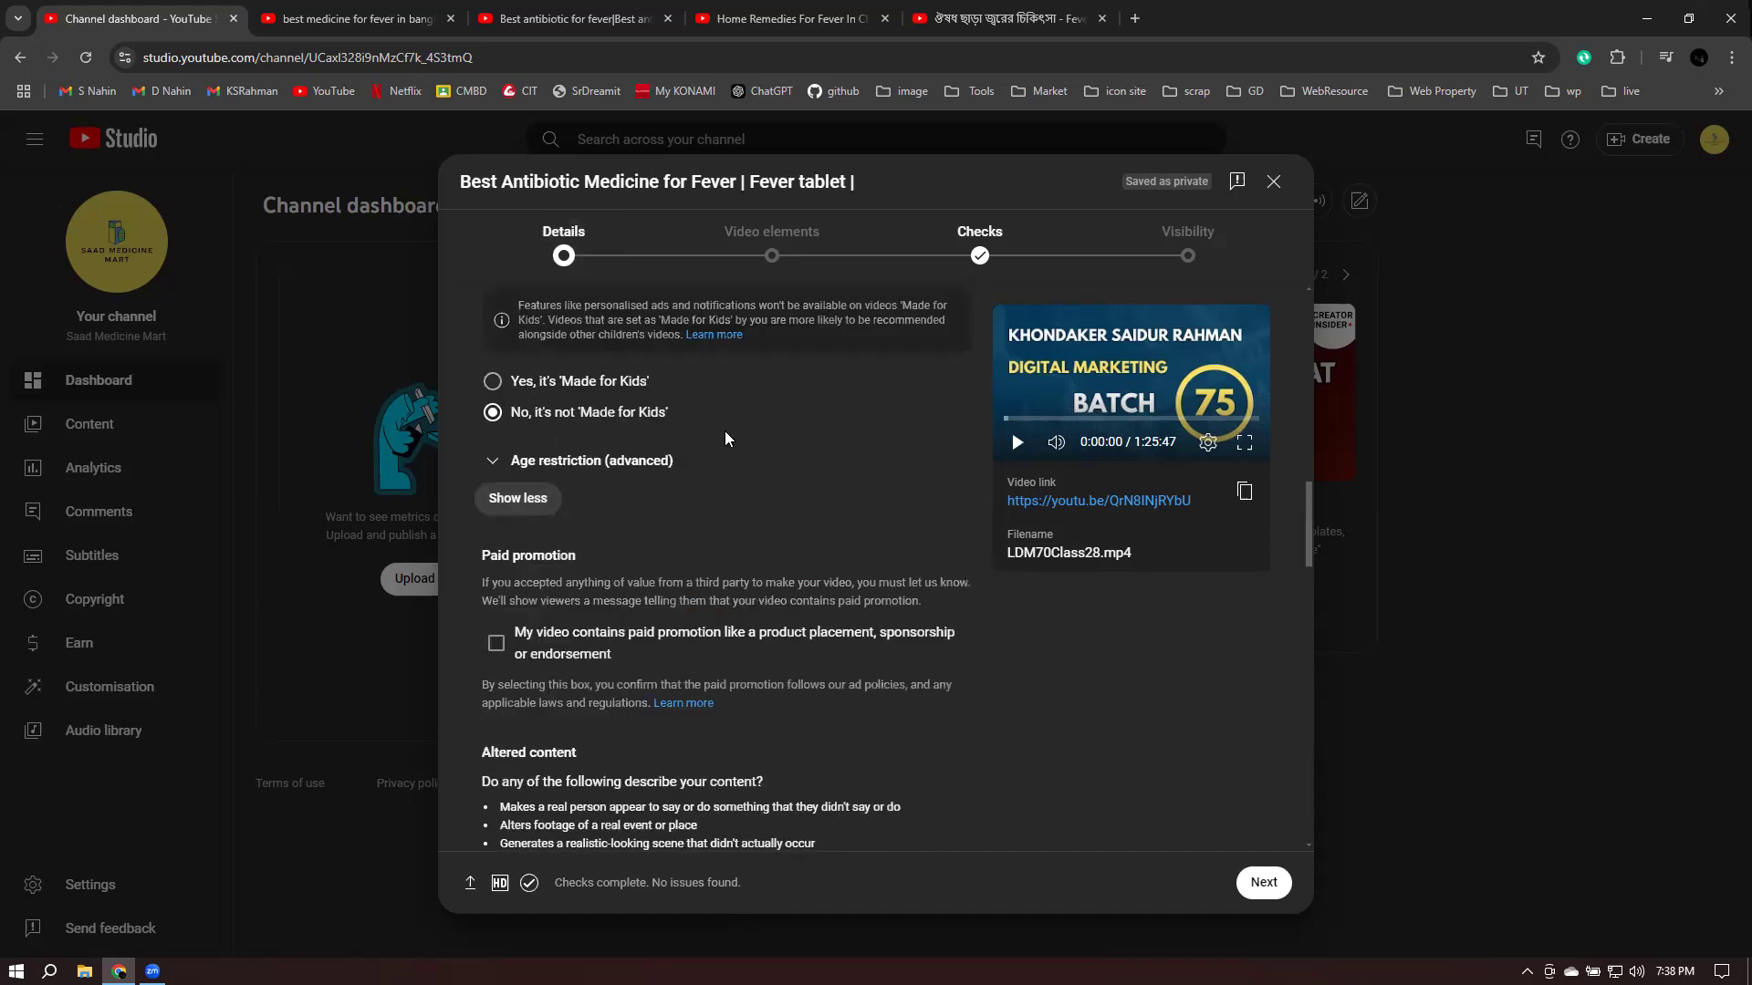
{"action": "scroll", "coordinate": [849, 529], "scroll_direction": "down", "scroll_amount": 4}
{"action": "scroll", "coordinate": [834, 550], "scroll_direction": "down", "scroll_amount": 15}
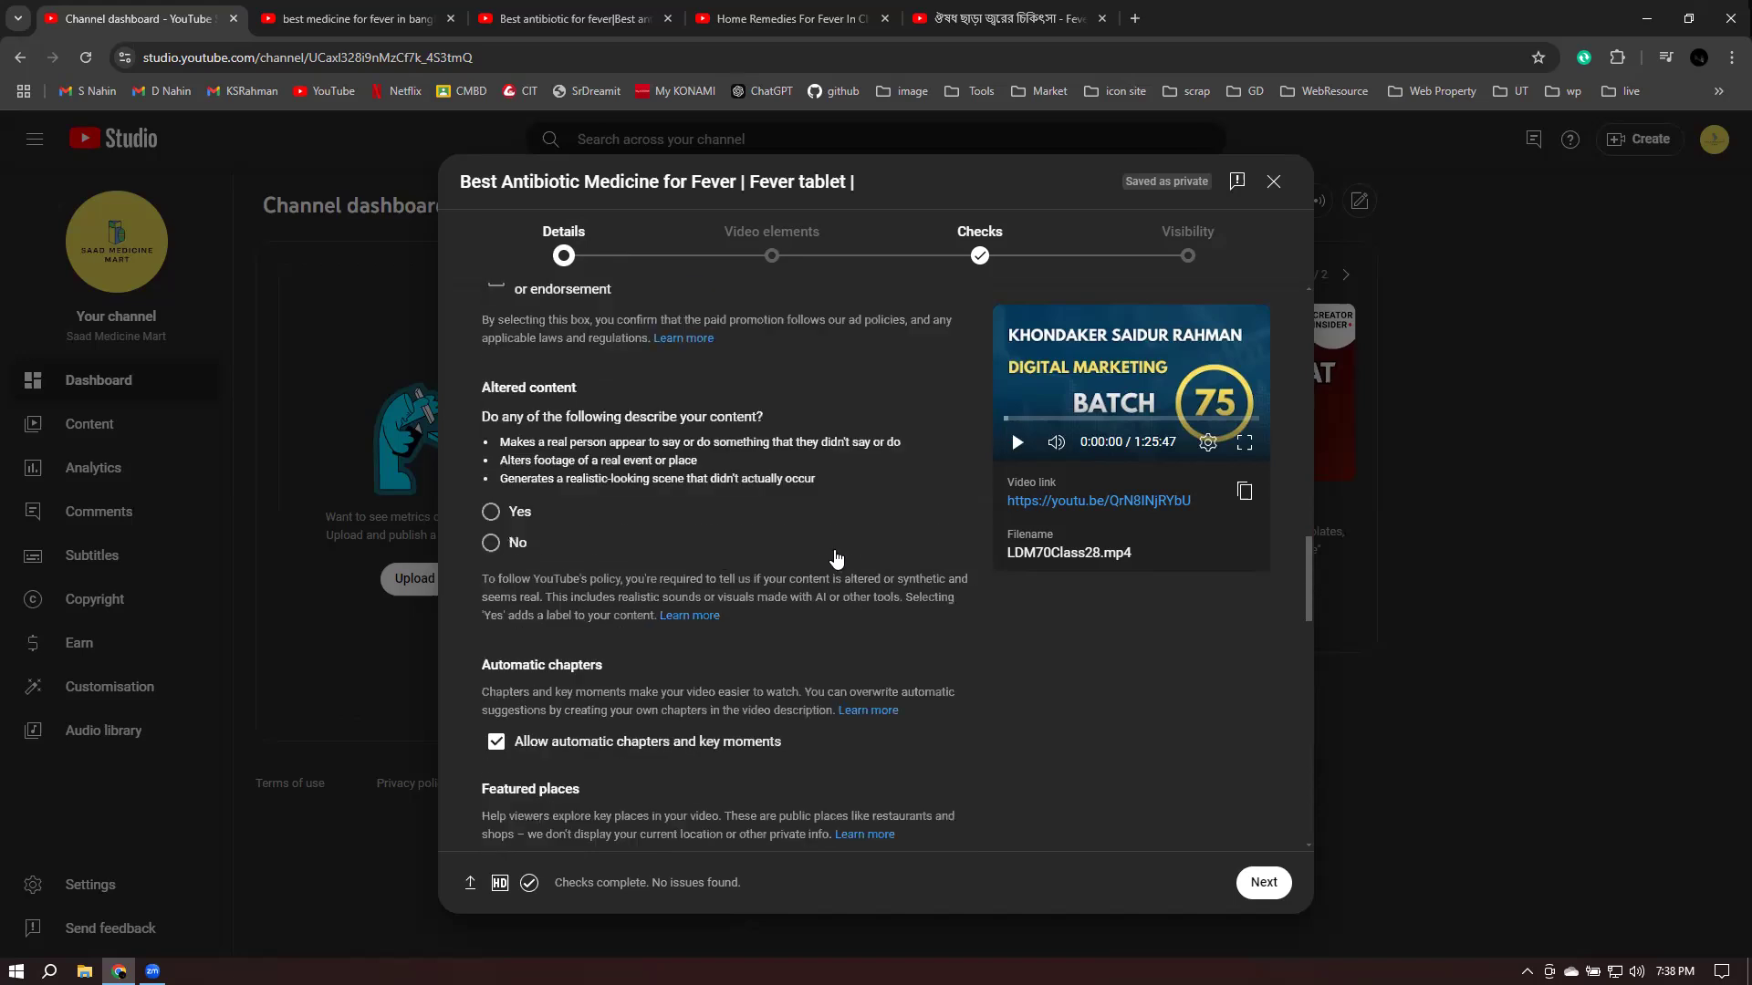
{"action": "scroll", "coordinate": [803, 602], "scroll_direction": "down", "scroll_amount": 5}
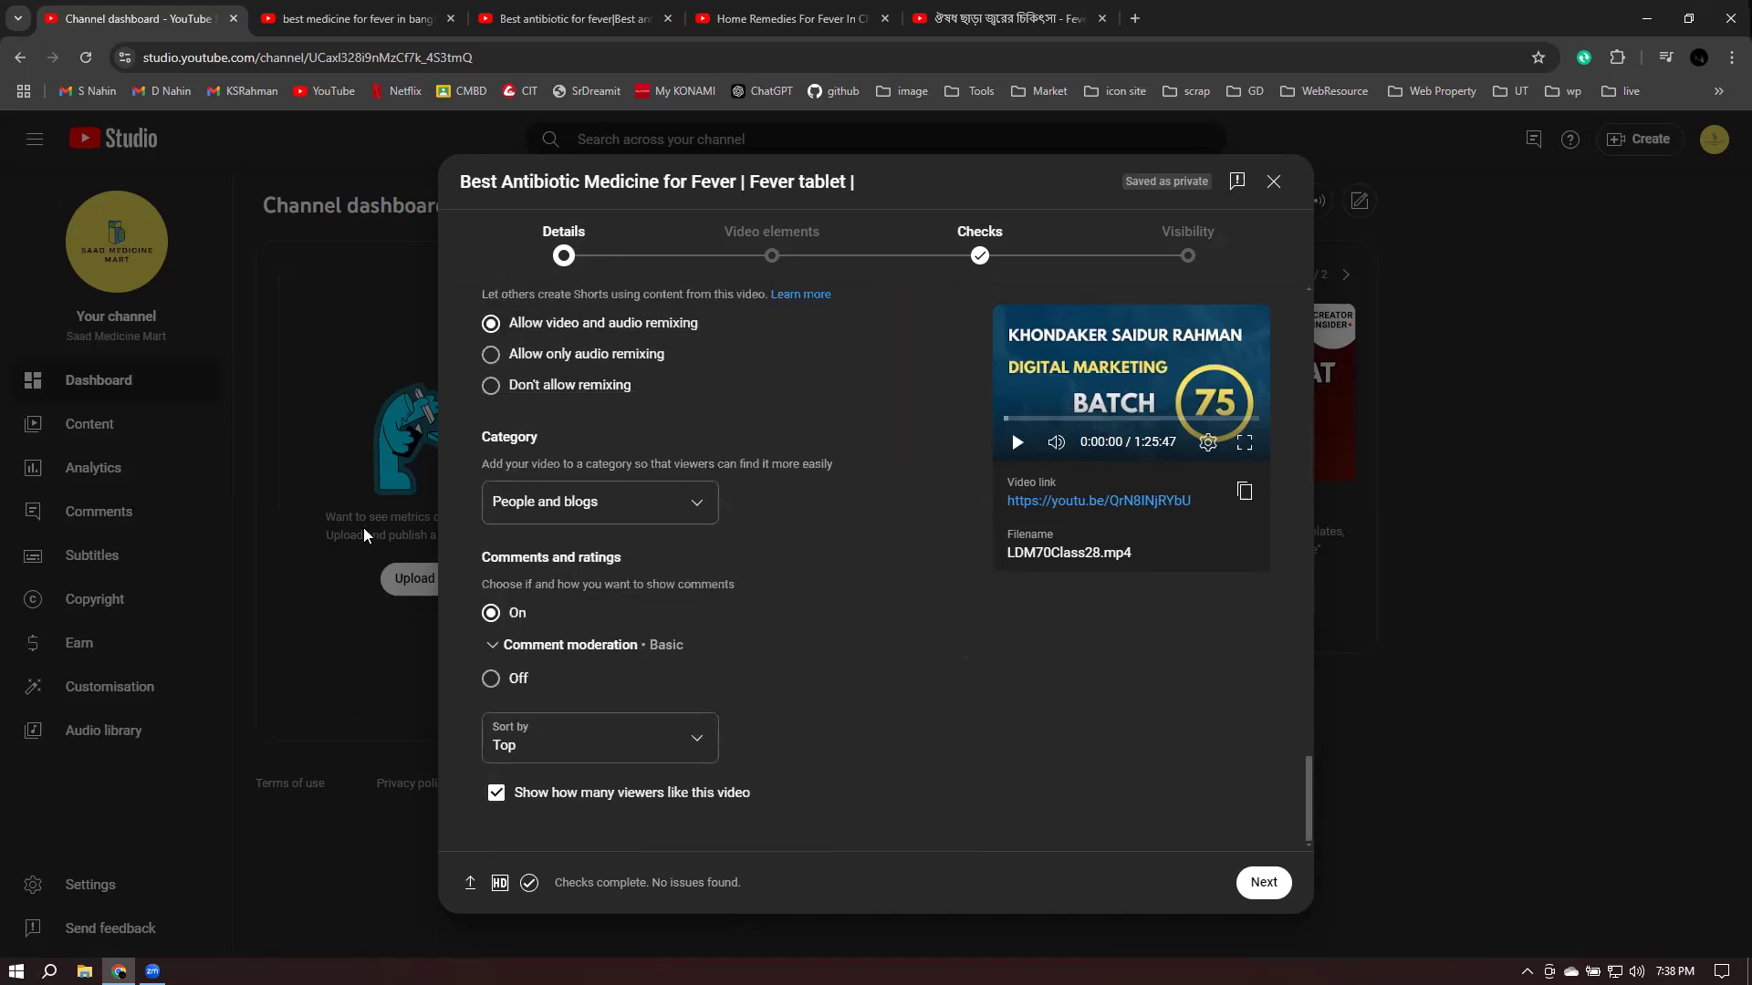
{"action": "triple_click", "coordinate": [466, 553]}
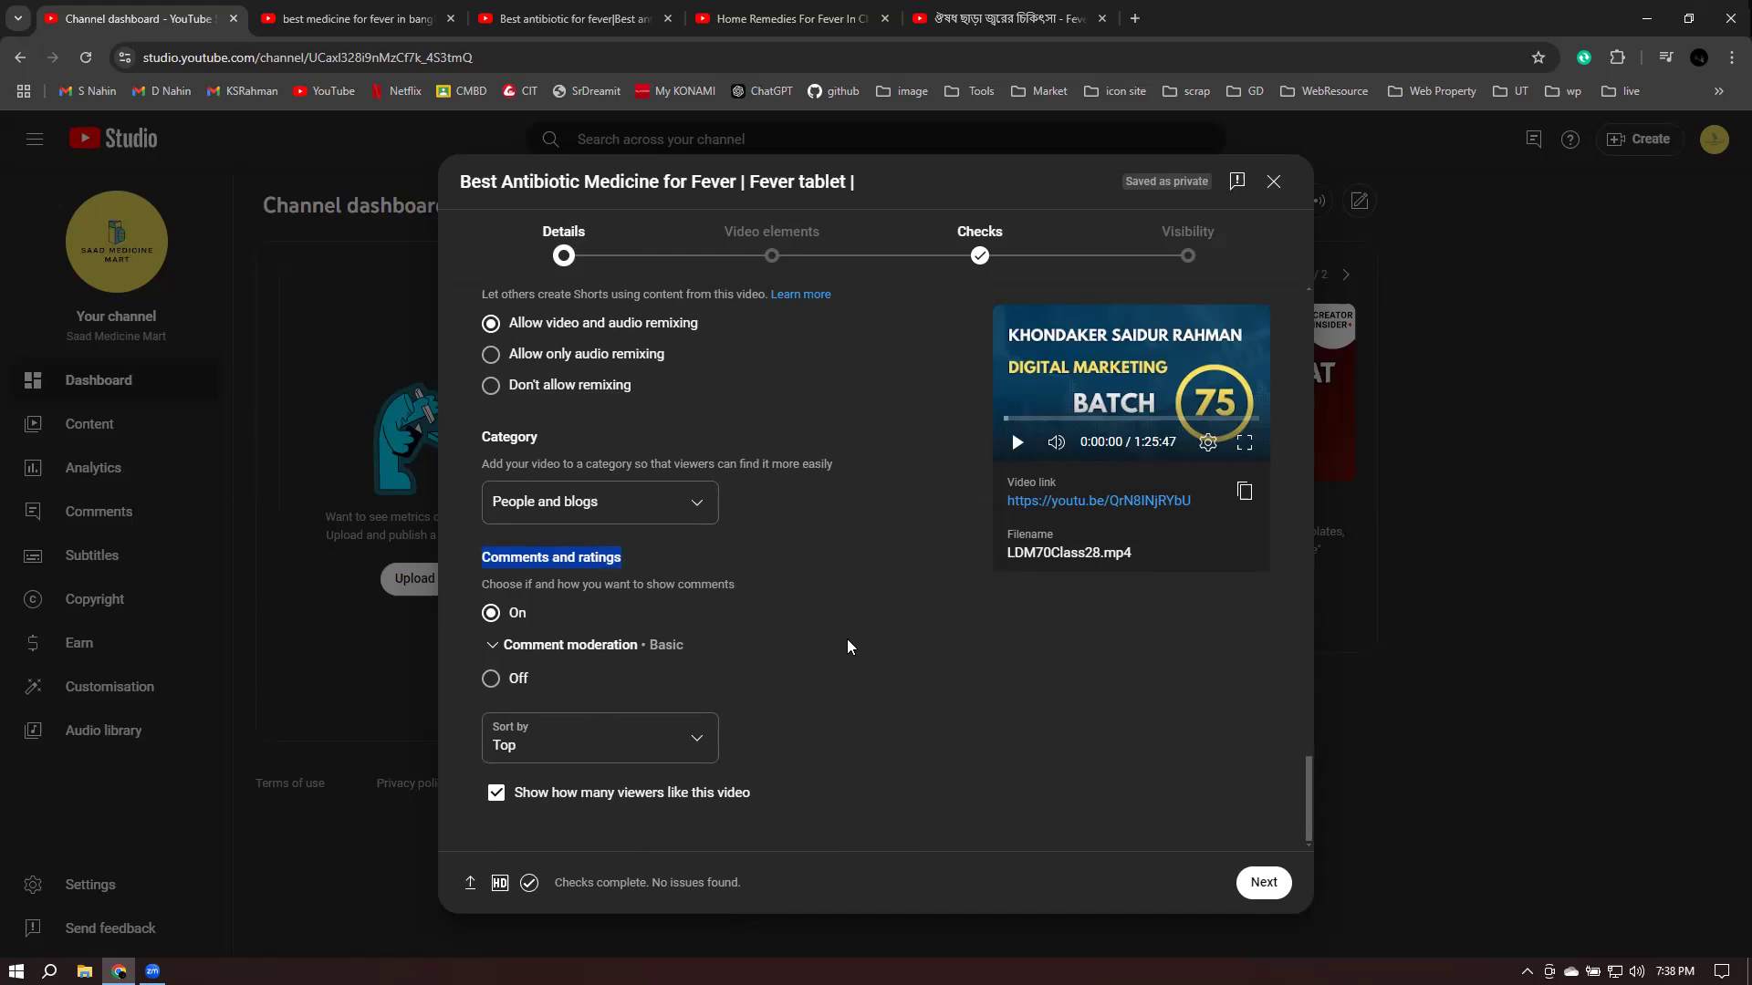
- Step through Video elements, reviewing subtitles, end screen and cards, on to Checks
{"action": "left_click", "coordinate": [1264, 883]}
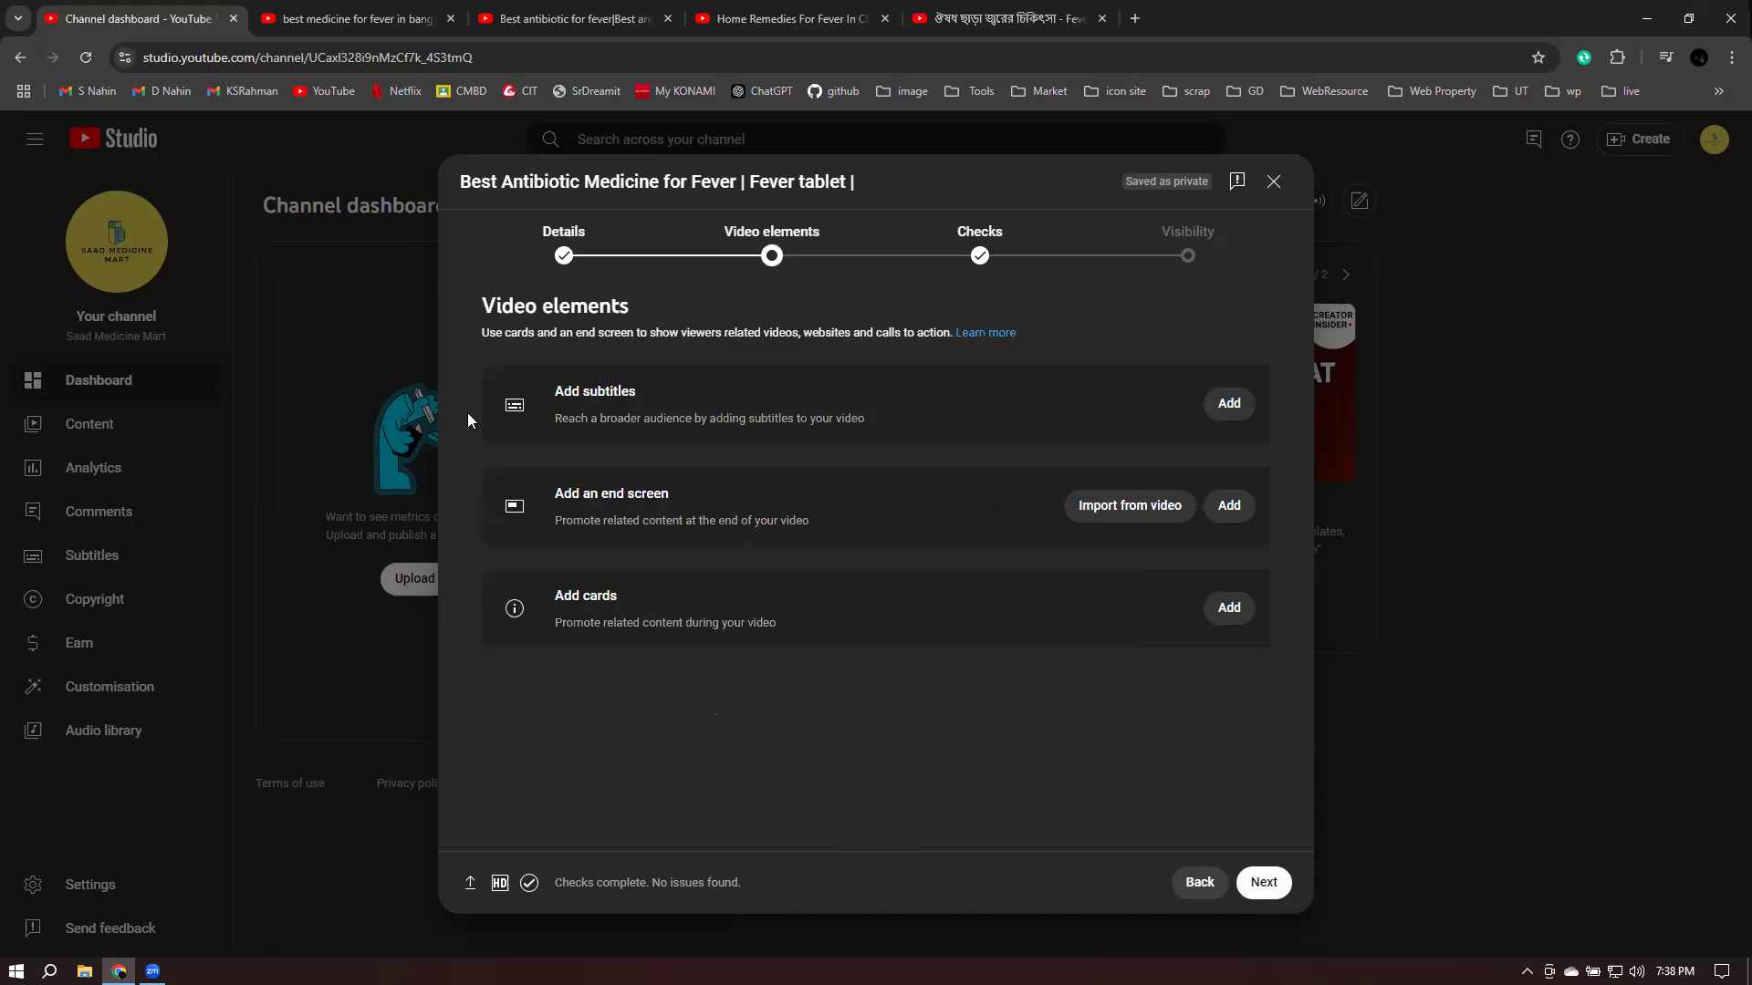
{"action": "left_click_drag", "start_coordinate": [553, 392], "coordinate": [684, 402]}
{"action": "left_click_drag", "start_coordinate": [554, 494], "coordinate": [752, 501]}
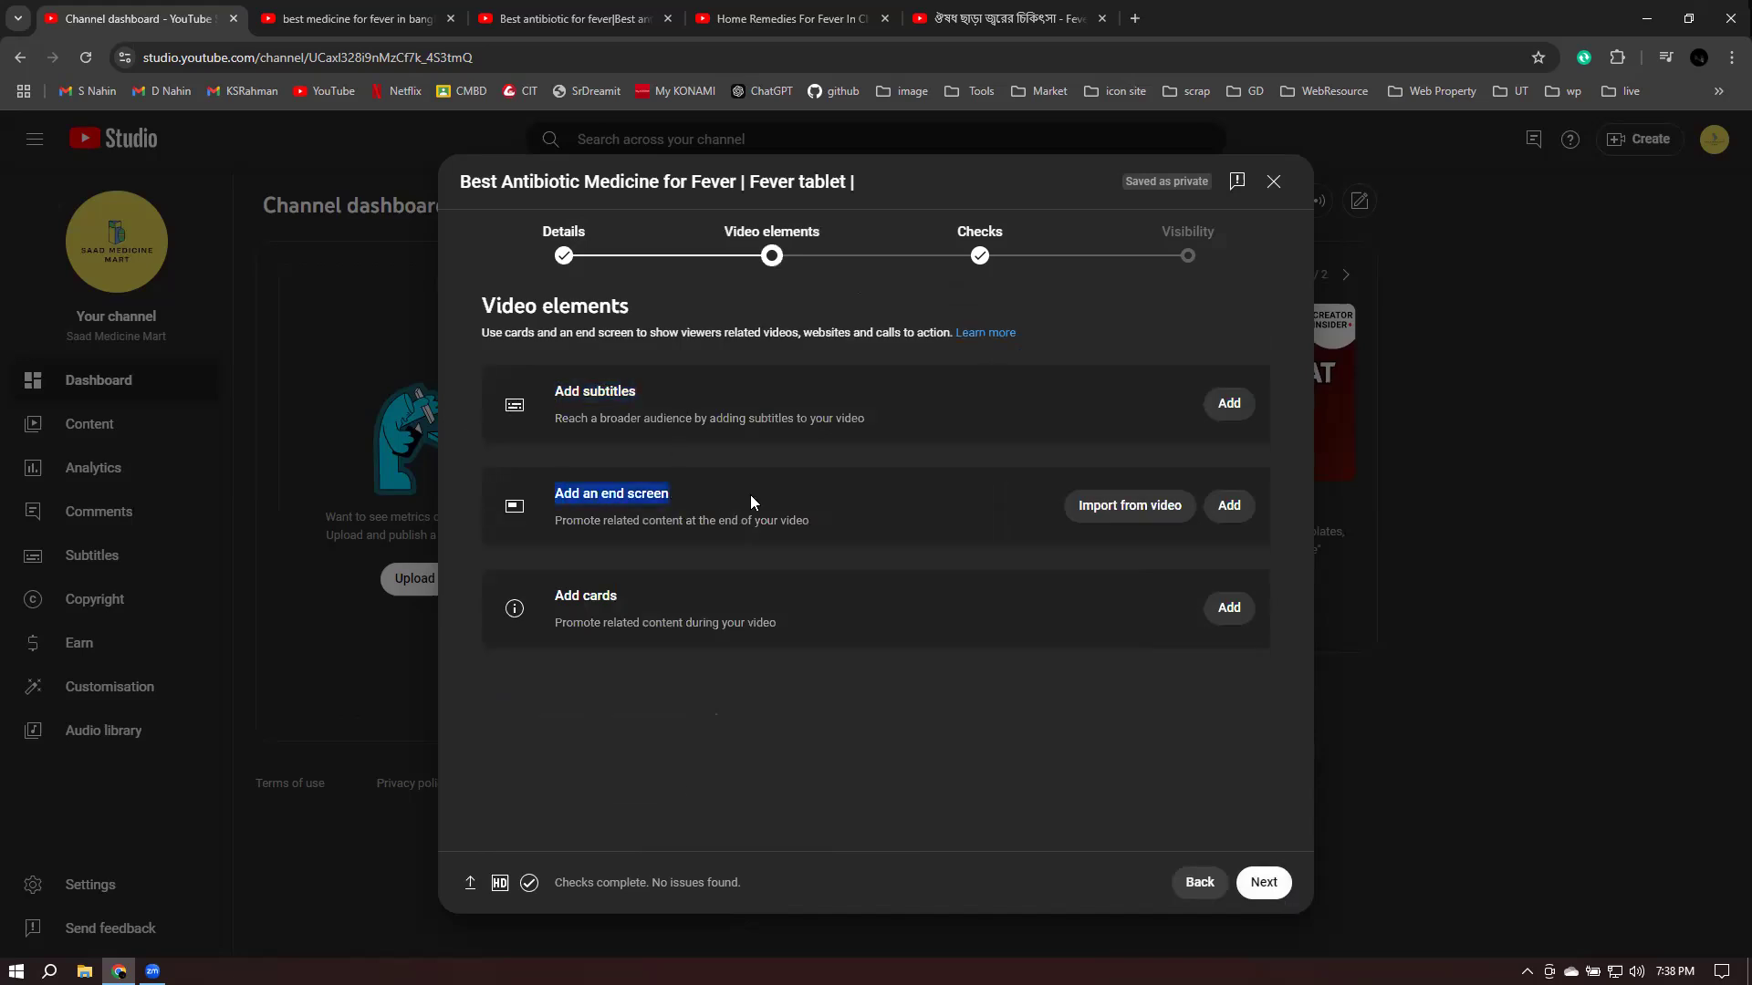
{"action": "left_click_drag", "start_coordinate": [544, 597], "coordinate": [731, 598]}
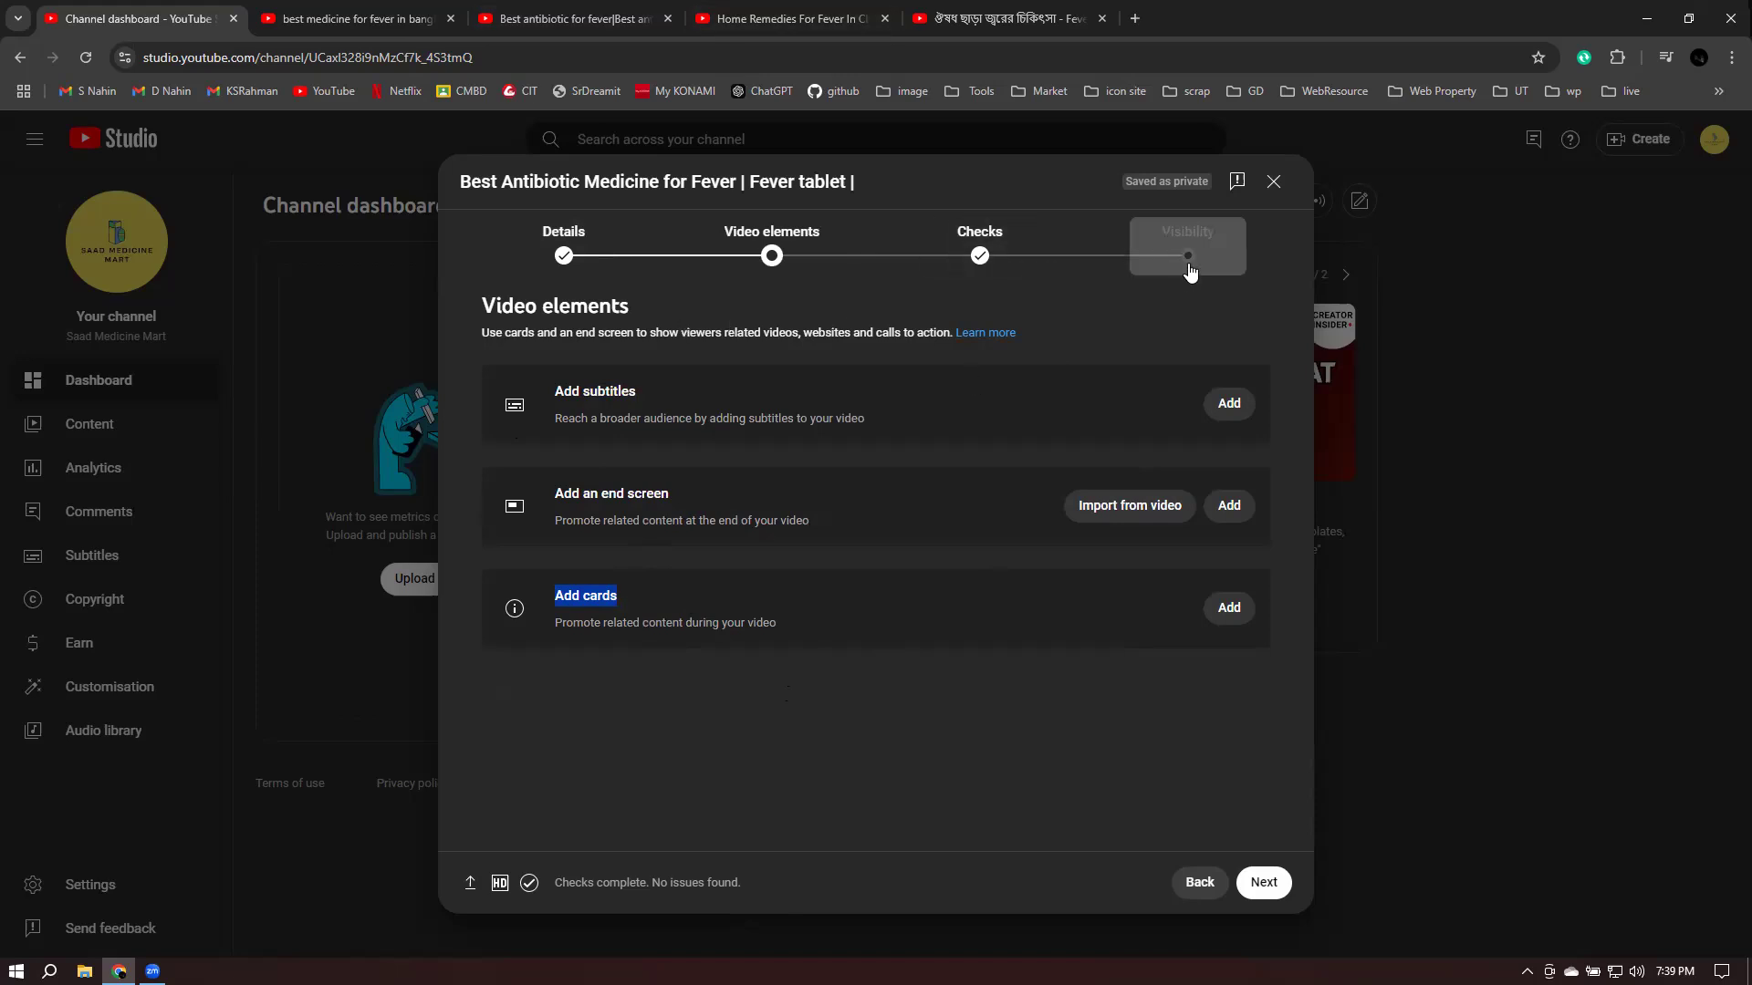
{"action": "left_click", "coordinate": [1062, 307]}
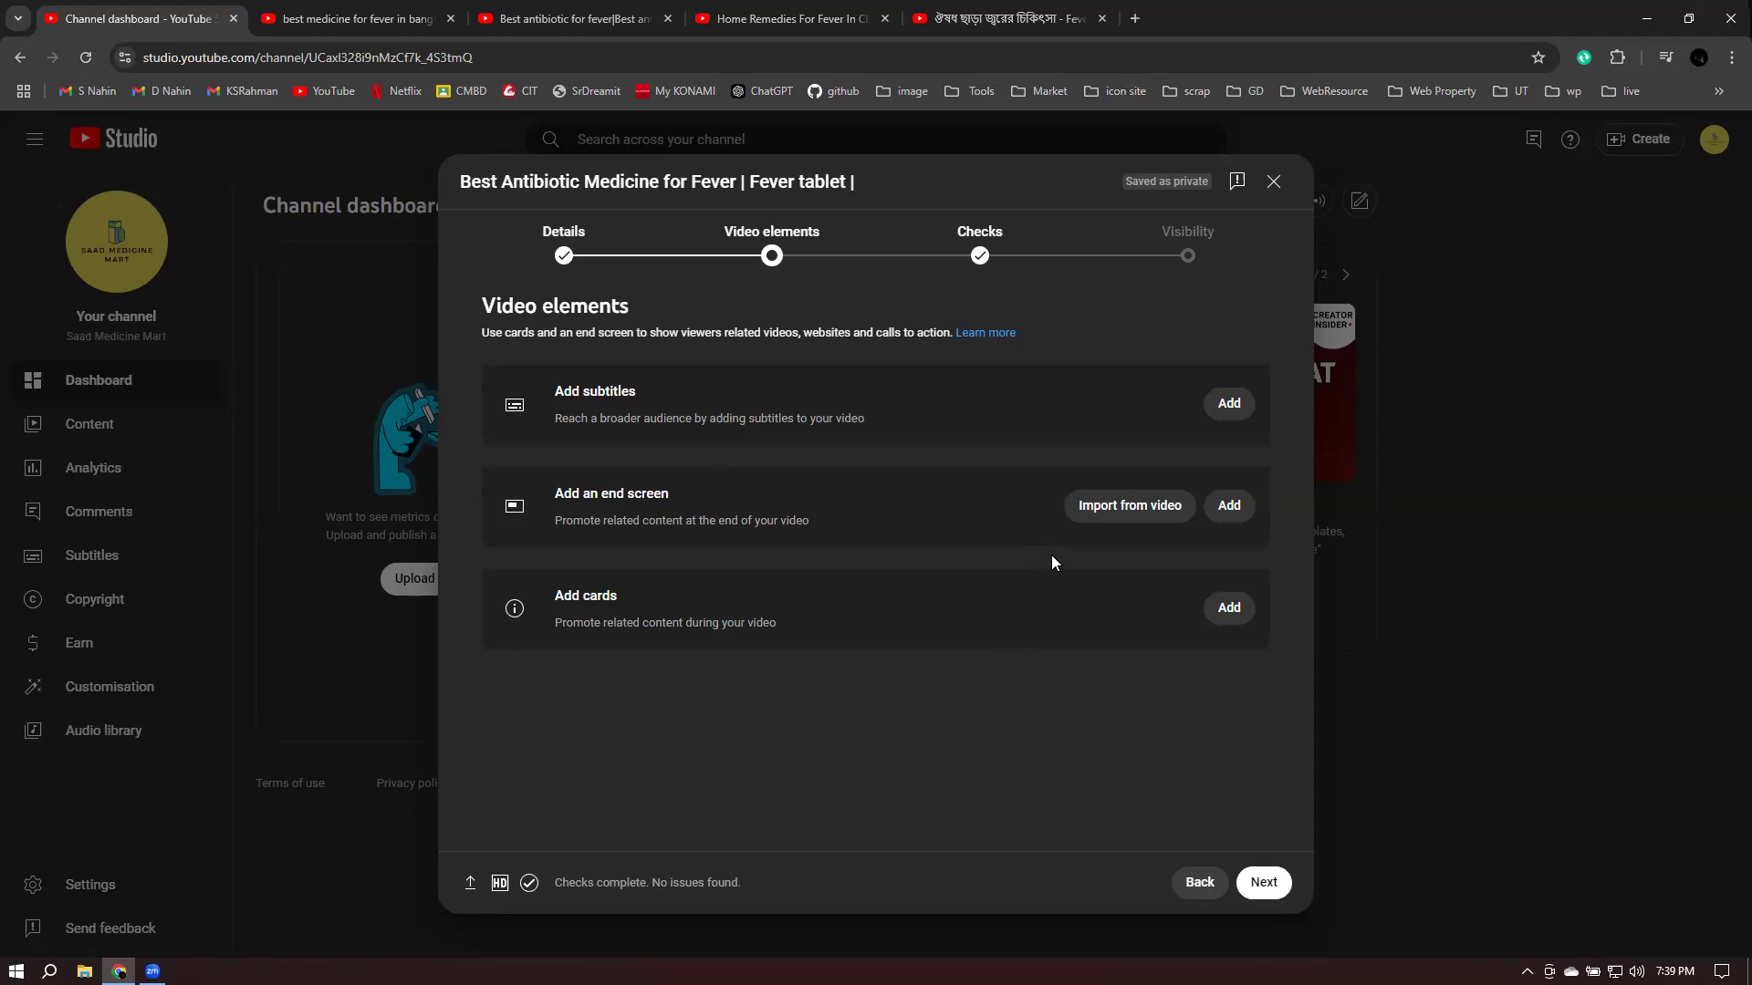
{"action": "left_click", "coordinate": [1261, 884]}
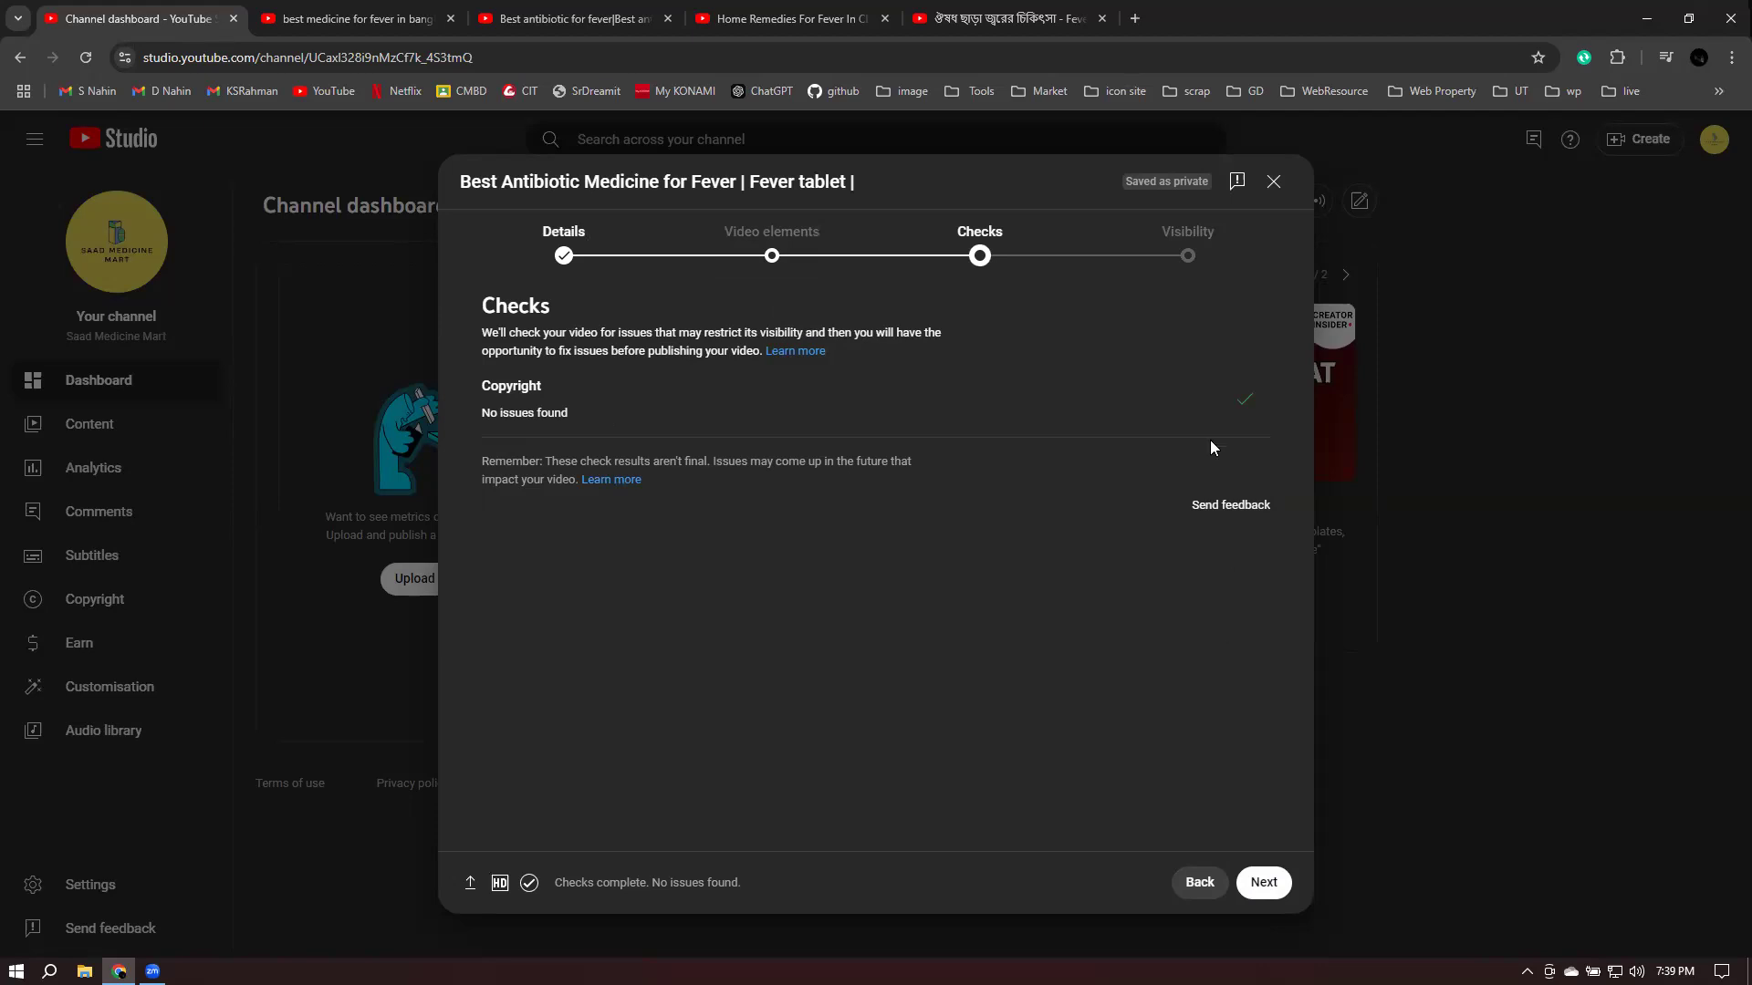
- Publish the fever video publicly, copy its link, and switch to the fever-treatment video tab
{"action": "left_click", "coordinate": [1263, 883]}
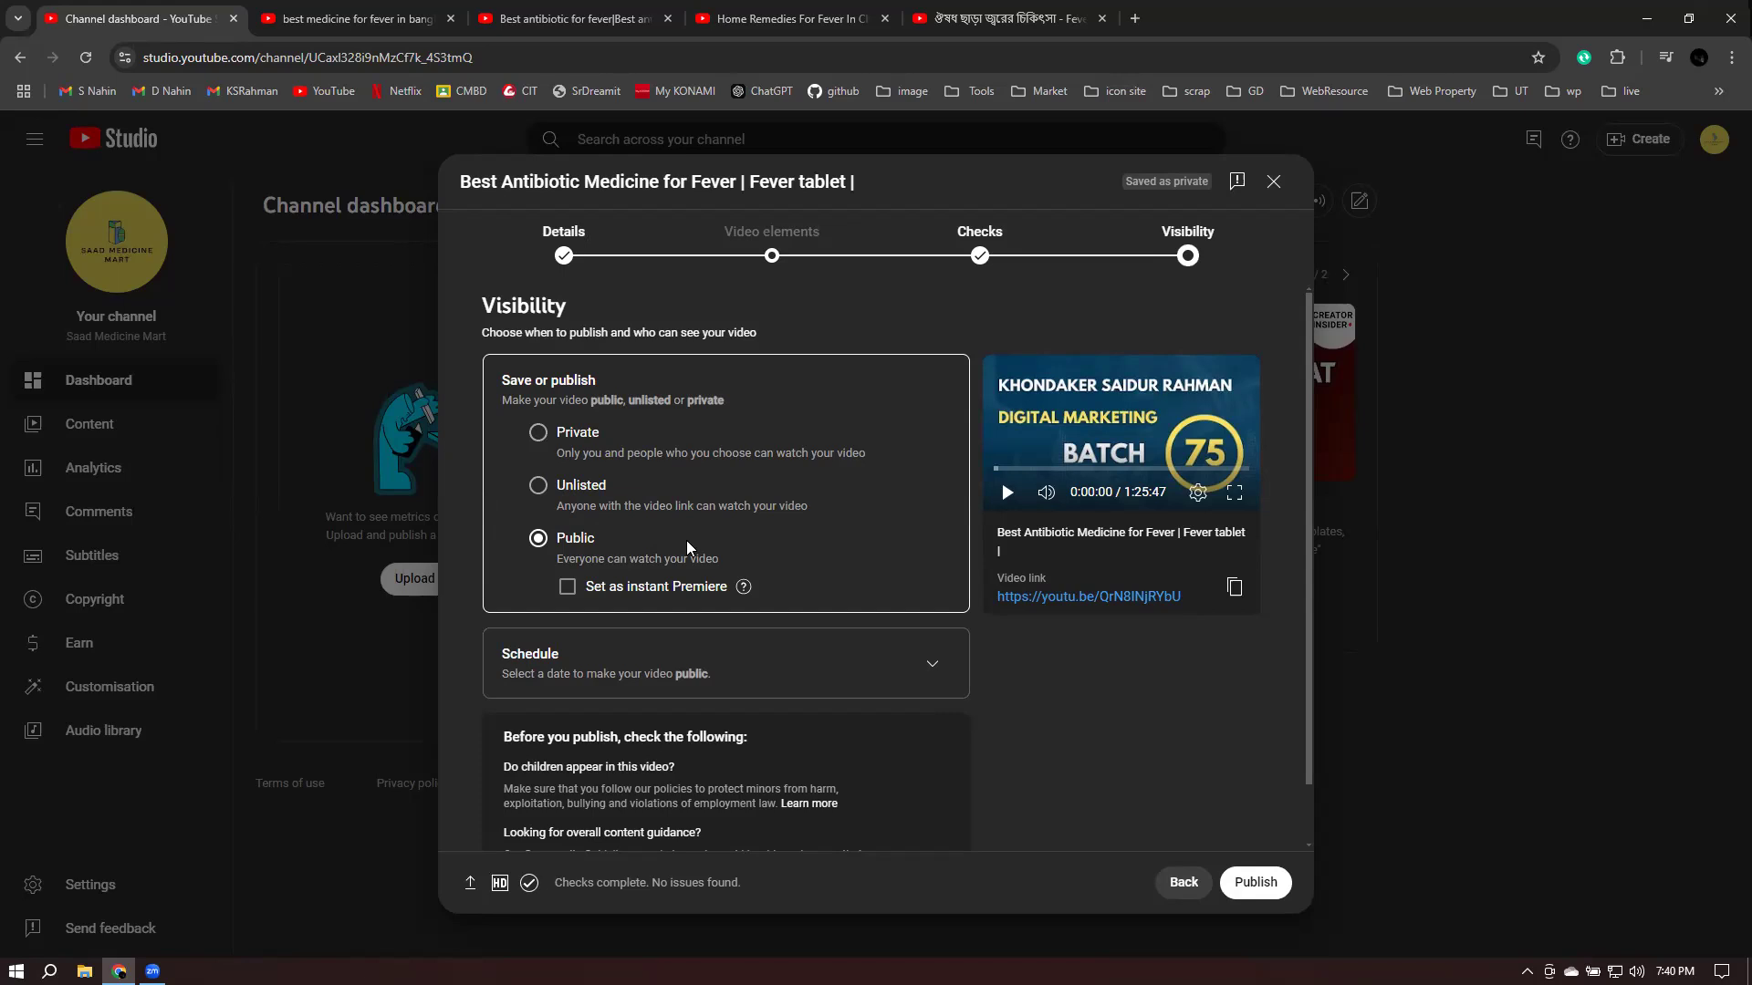
{"action": "left_click", "coordinate": [1254, 882]}
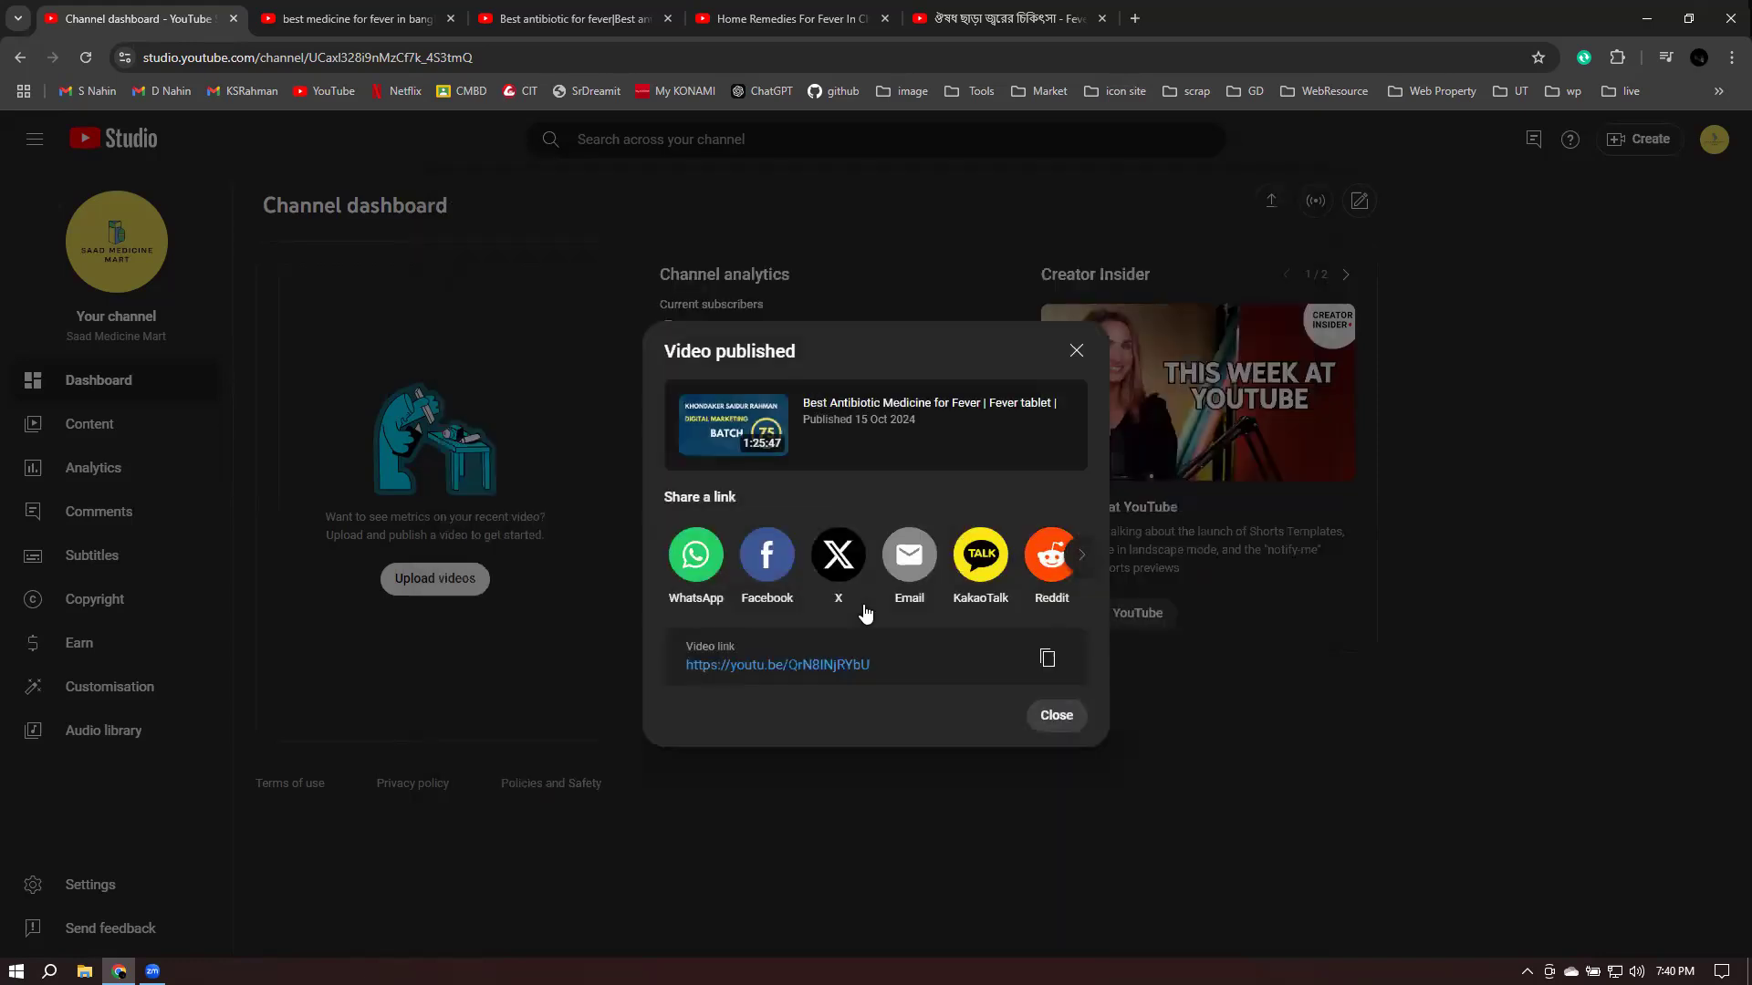
{"action": "left_click", "coordinate": [1051, 671]}
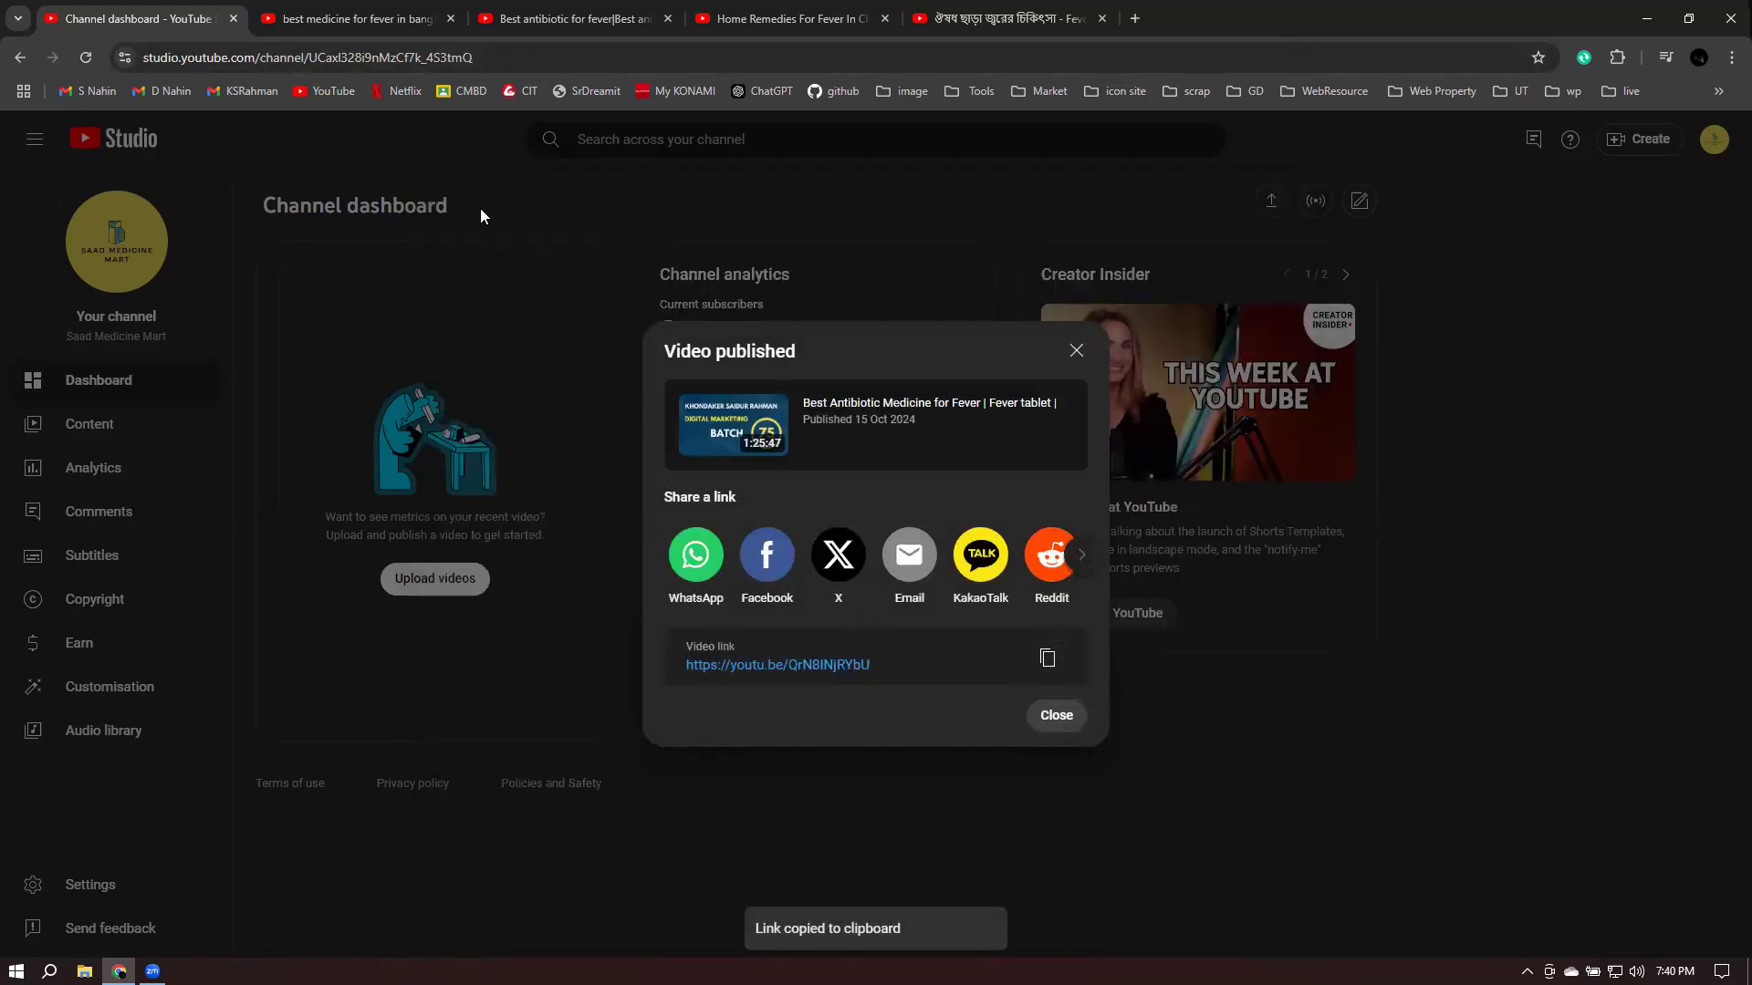
{"action": "left_click", "coordinate": [1035, 16]}
{"action": "left_click", "coordinate": [952, 67]}
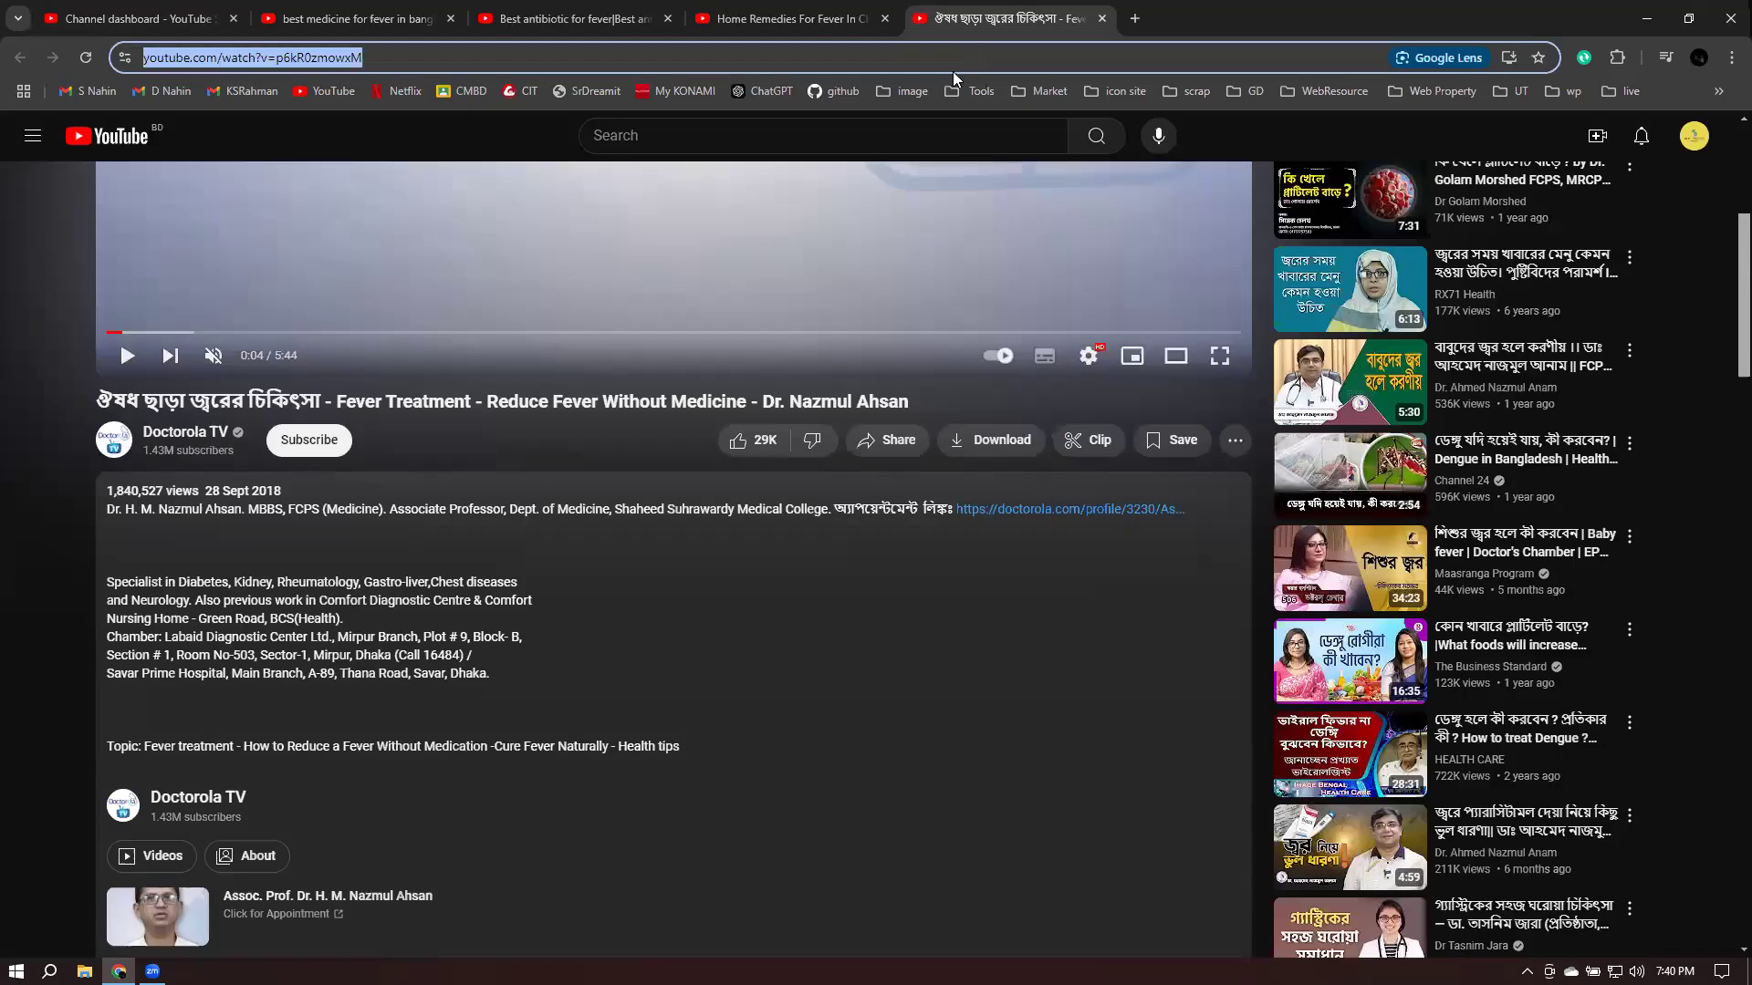
- Load the copied youtu.be link, pause playback and expand the video's full description
{"action": "key", "text": "ctrl+v"}
{"action": "key", "text": "Return"}
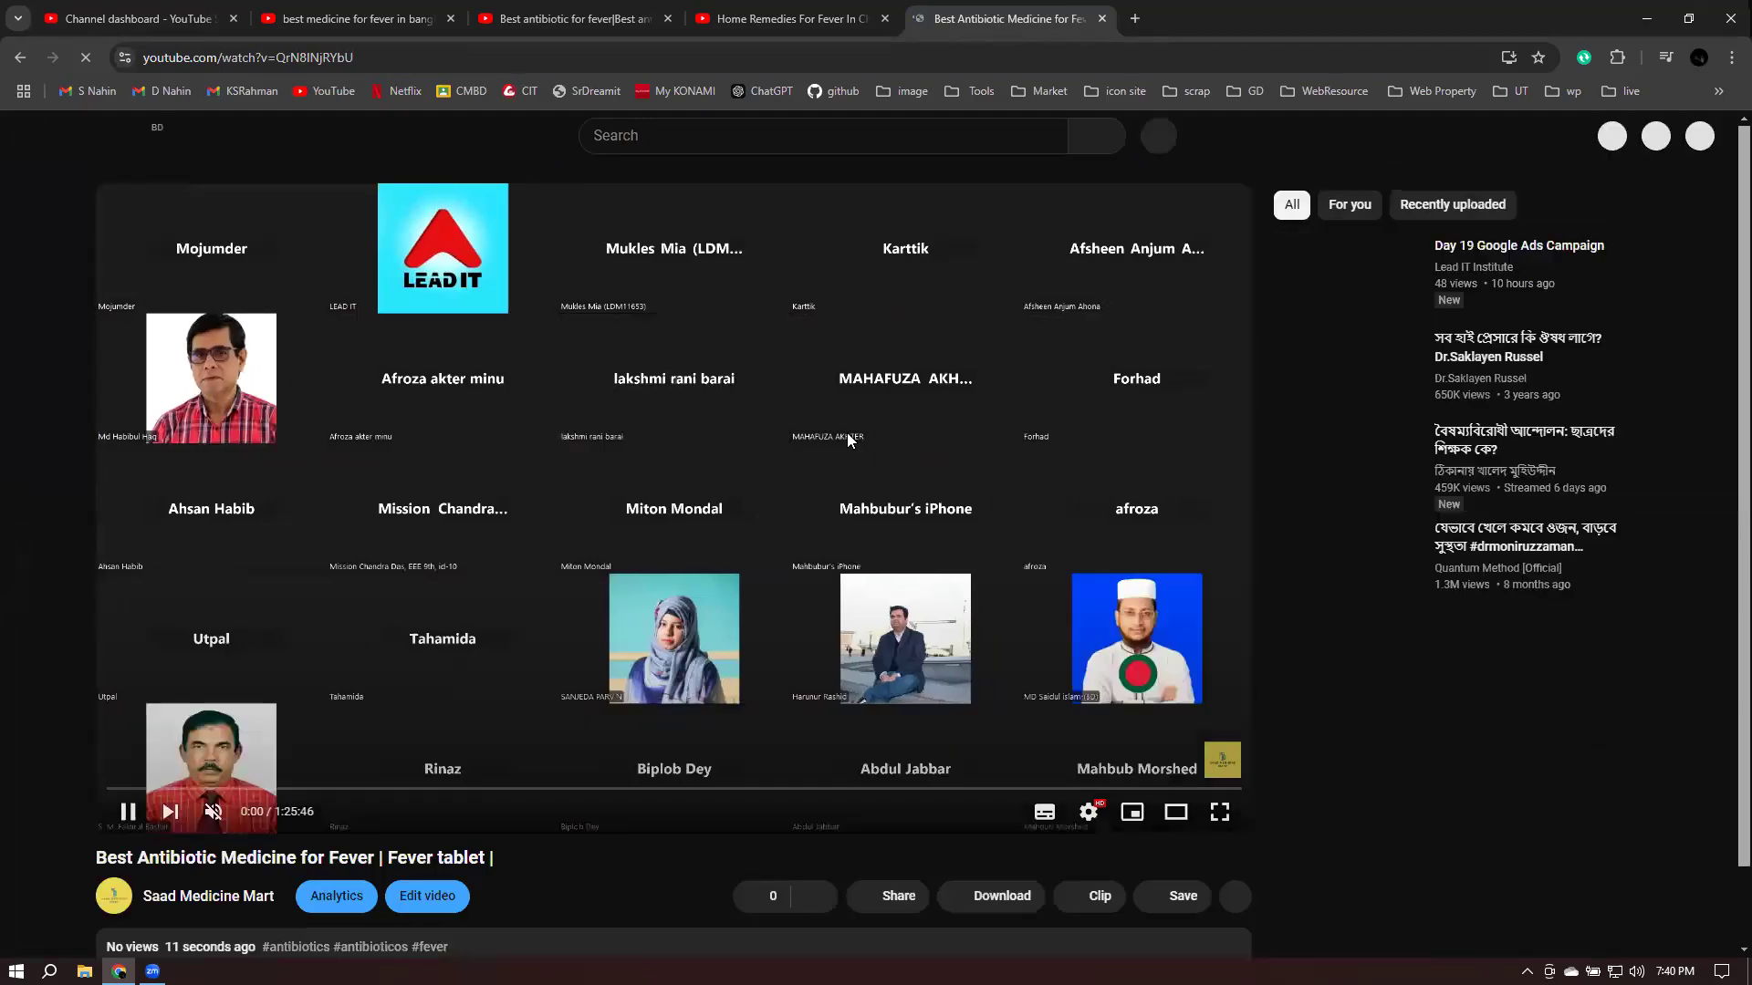
{"action": "left_click", "coordinate": [857, 447]}
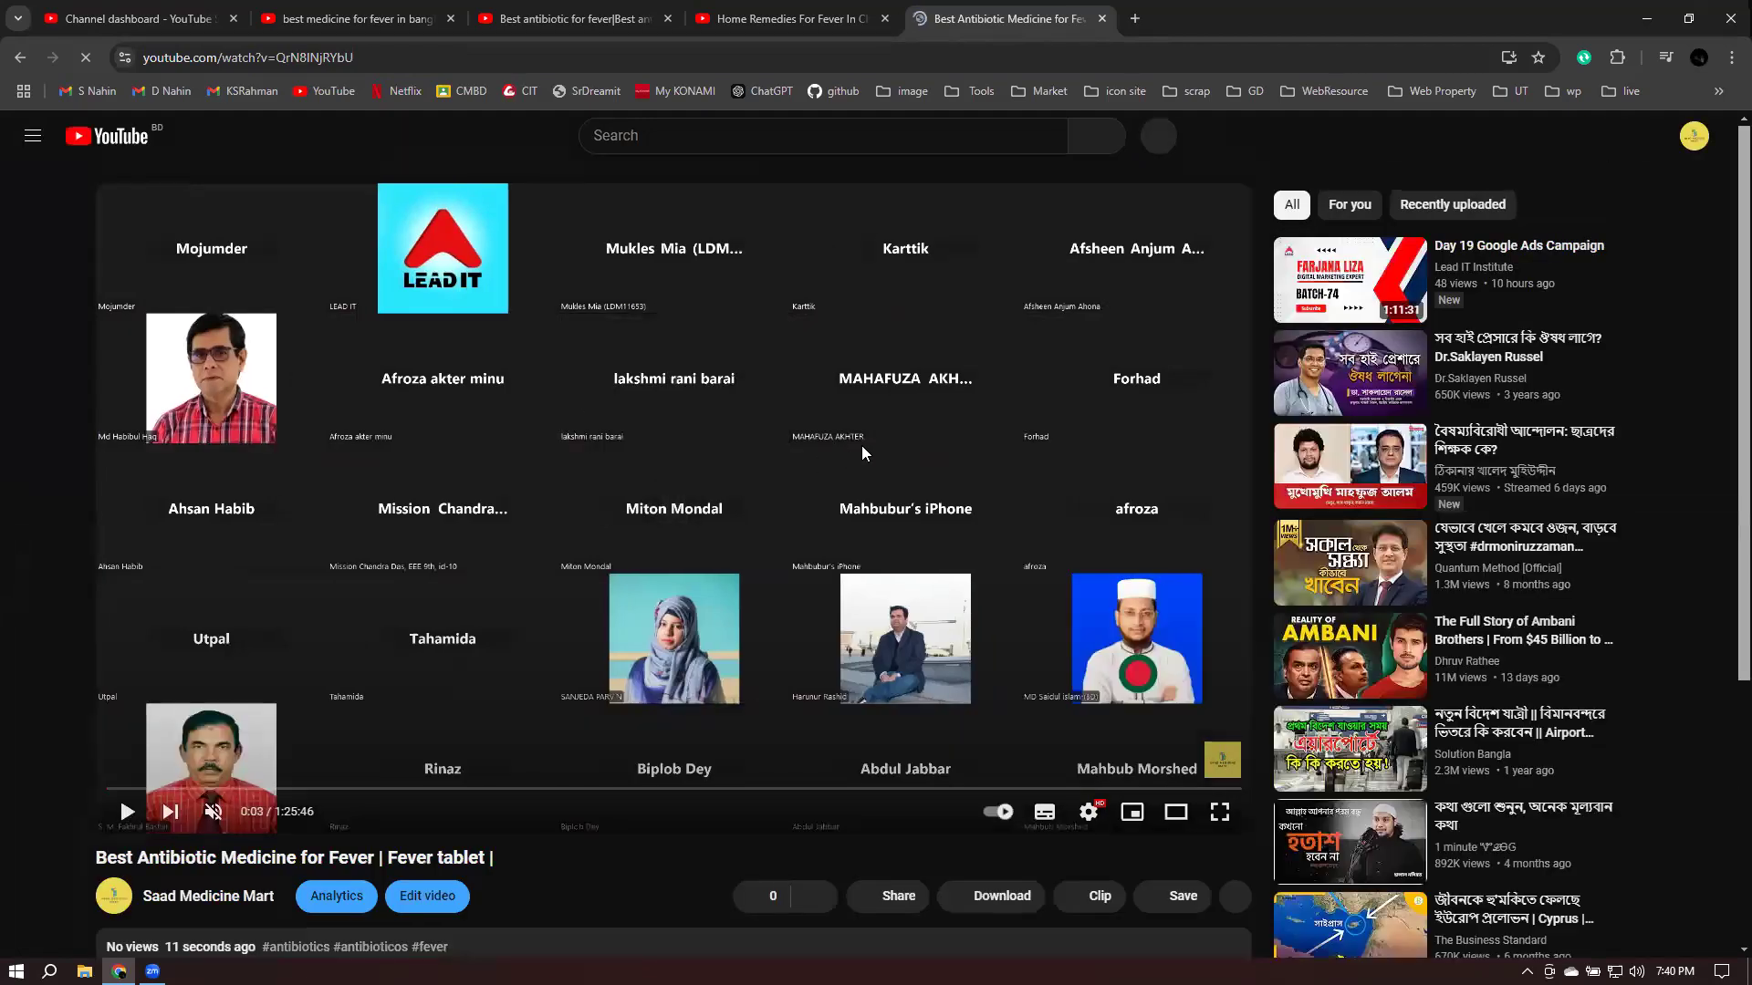
{"action": "scroll", "coordinate": [862, 446], "scroll_direction": "down", "scroll_amount": 3}
{"action": "left_click", "coordinate": [308, 723]}
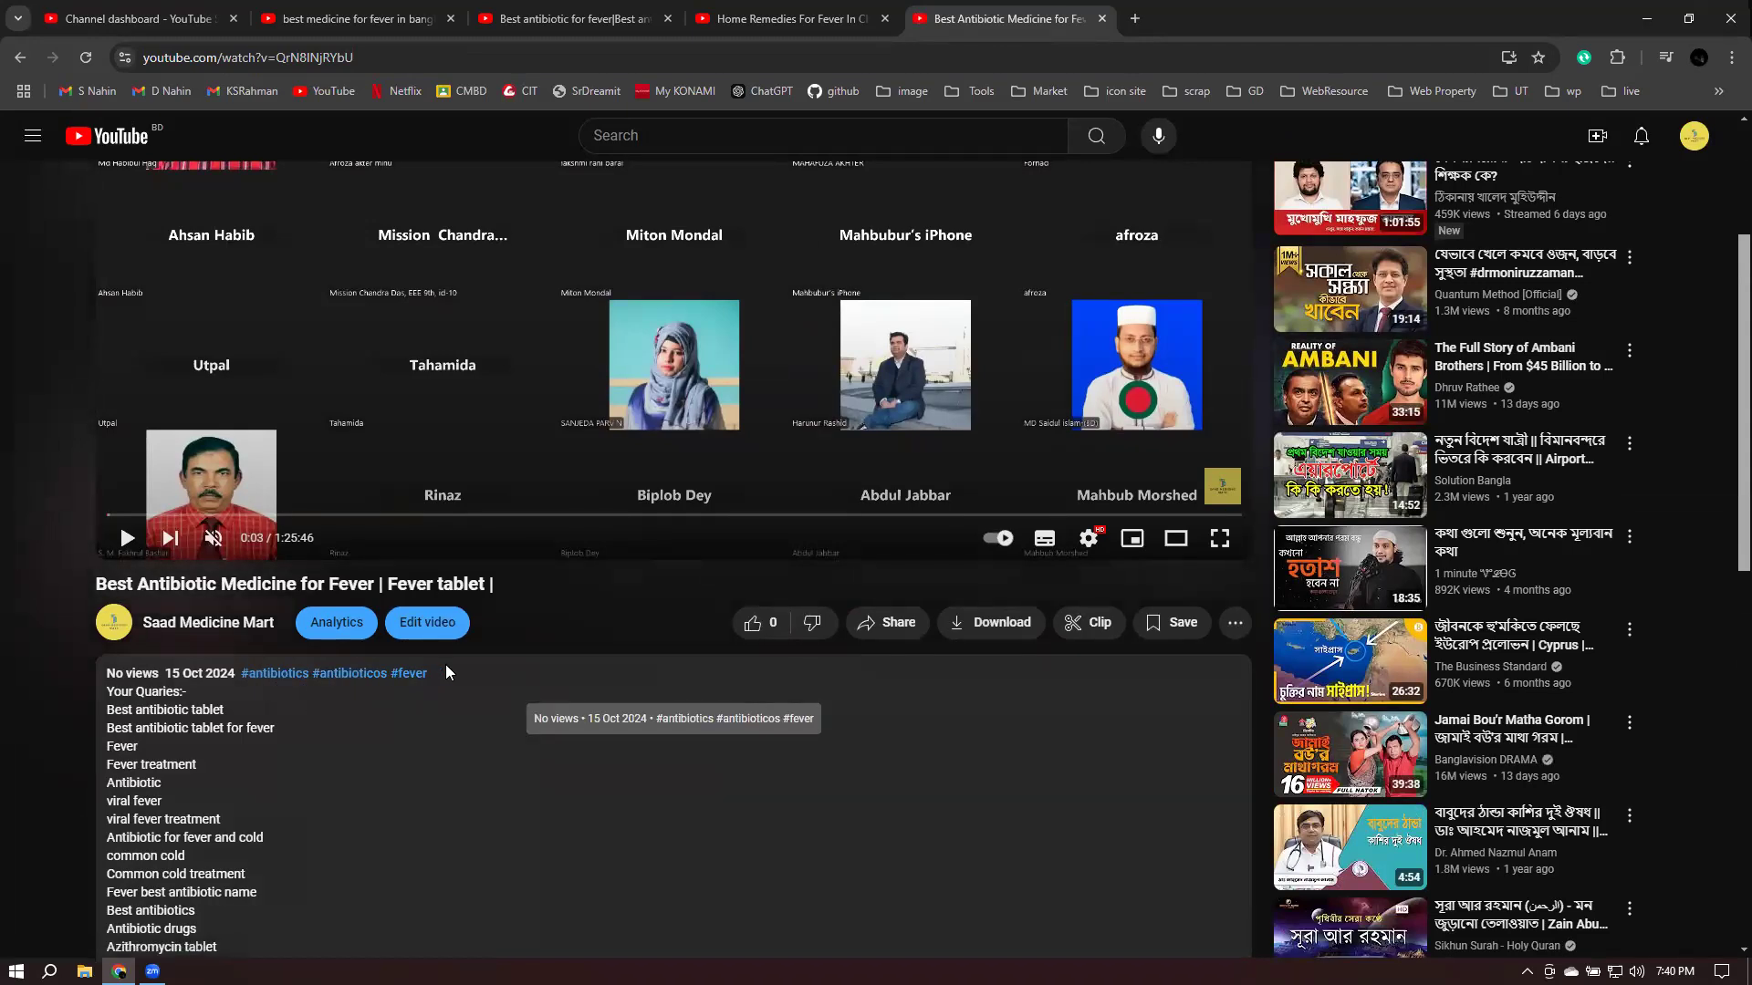
{"action": "scroll", "coordinate": [447, 673], "scroll_direction": "down", "scroll_amount": 4}
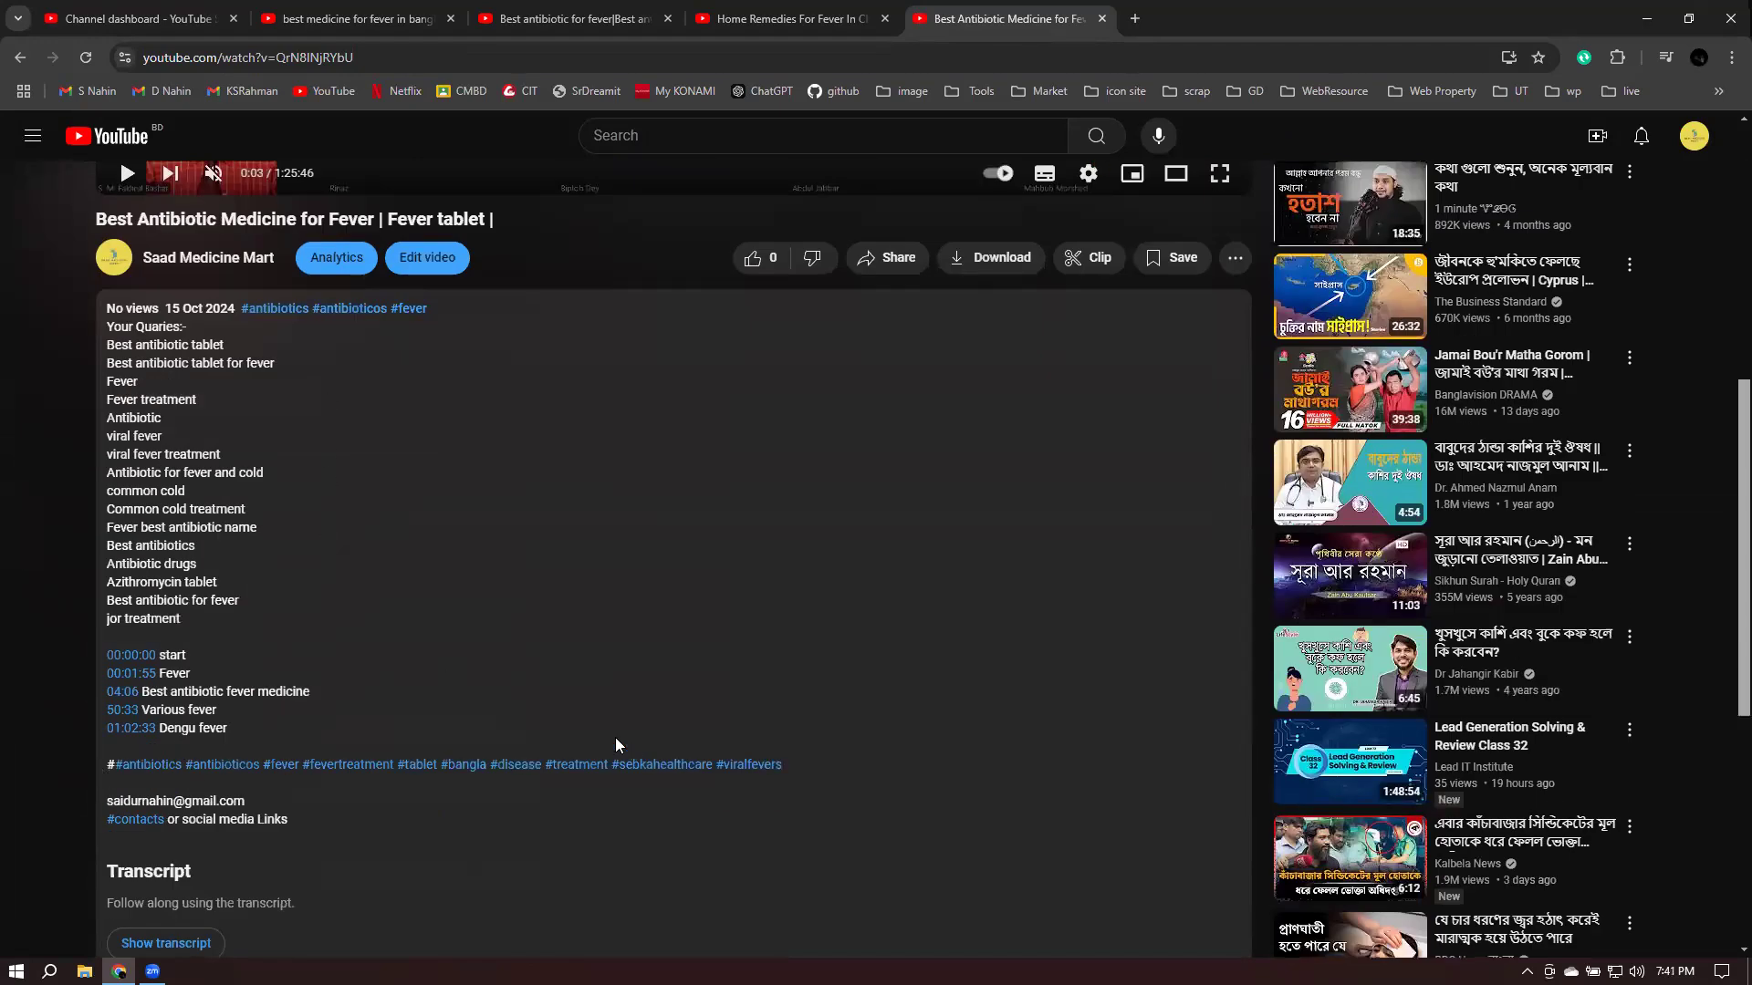
{"action": "scroll", "coordinate": [615, 737], "scroll_direction": "down", "scroll_amount": 3}
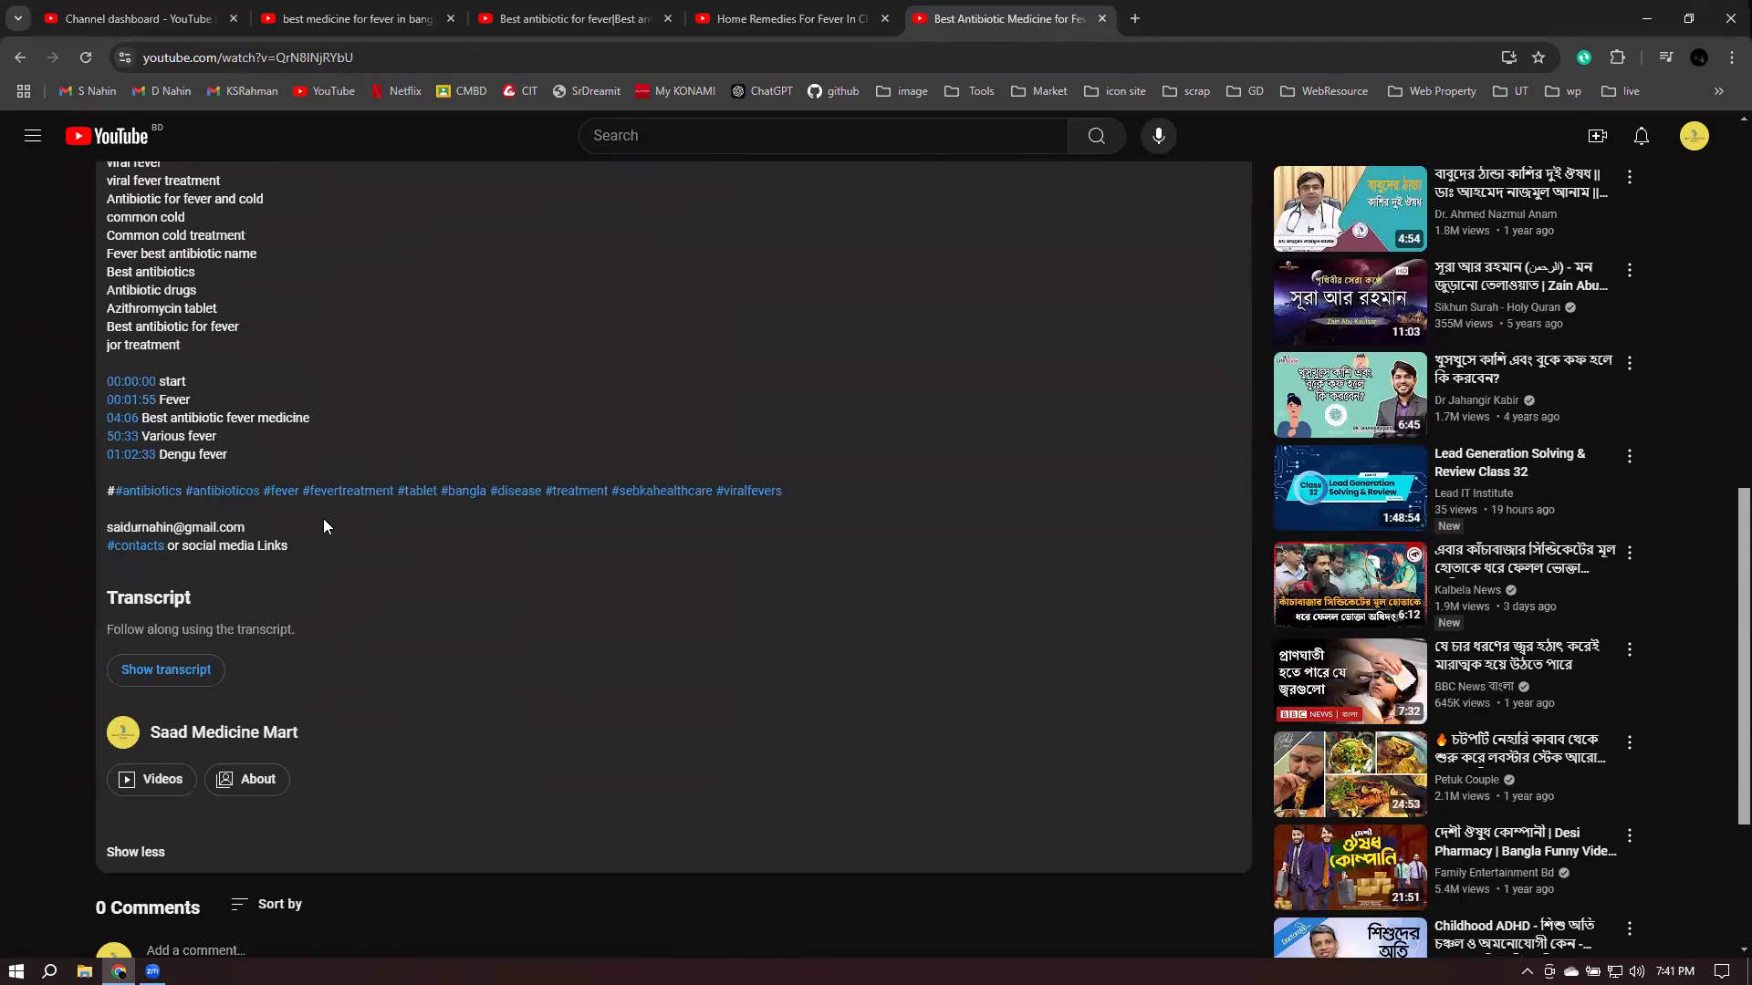
{"action": "scroll", "coordinate": [324, 520], "scroll_direction": "down", "scroll_amount": 1}
{"action": "scroll", "coordinate": [516, 484], "scroll_direction": "up", "scroll_amount": 3}
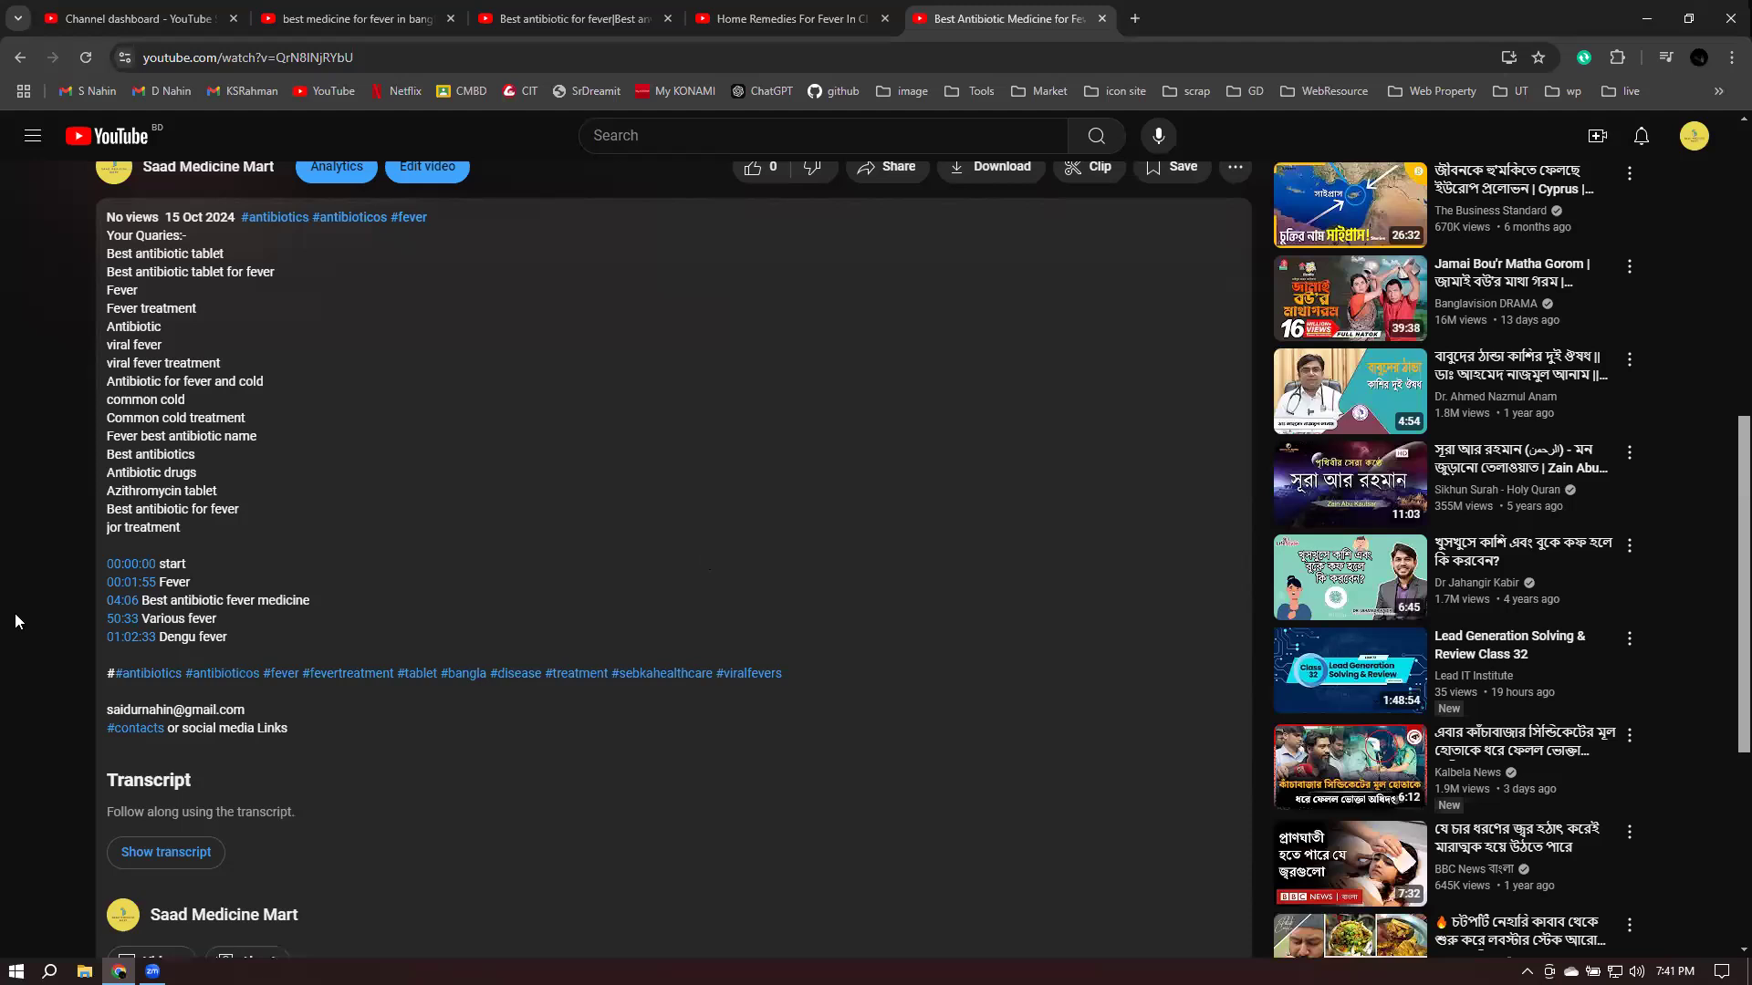
- Test the 00:01:55 and 01:02:33 description timestamps, then close the video's tab
{"action": "left_click", "coordinate": [137, 582]}
{"action": "left_click", "coordinate": [467, 519]}
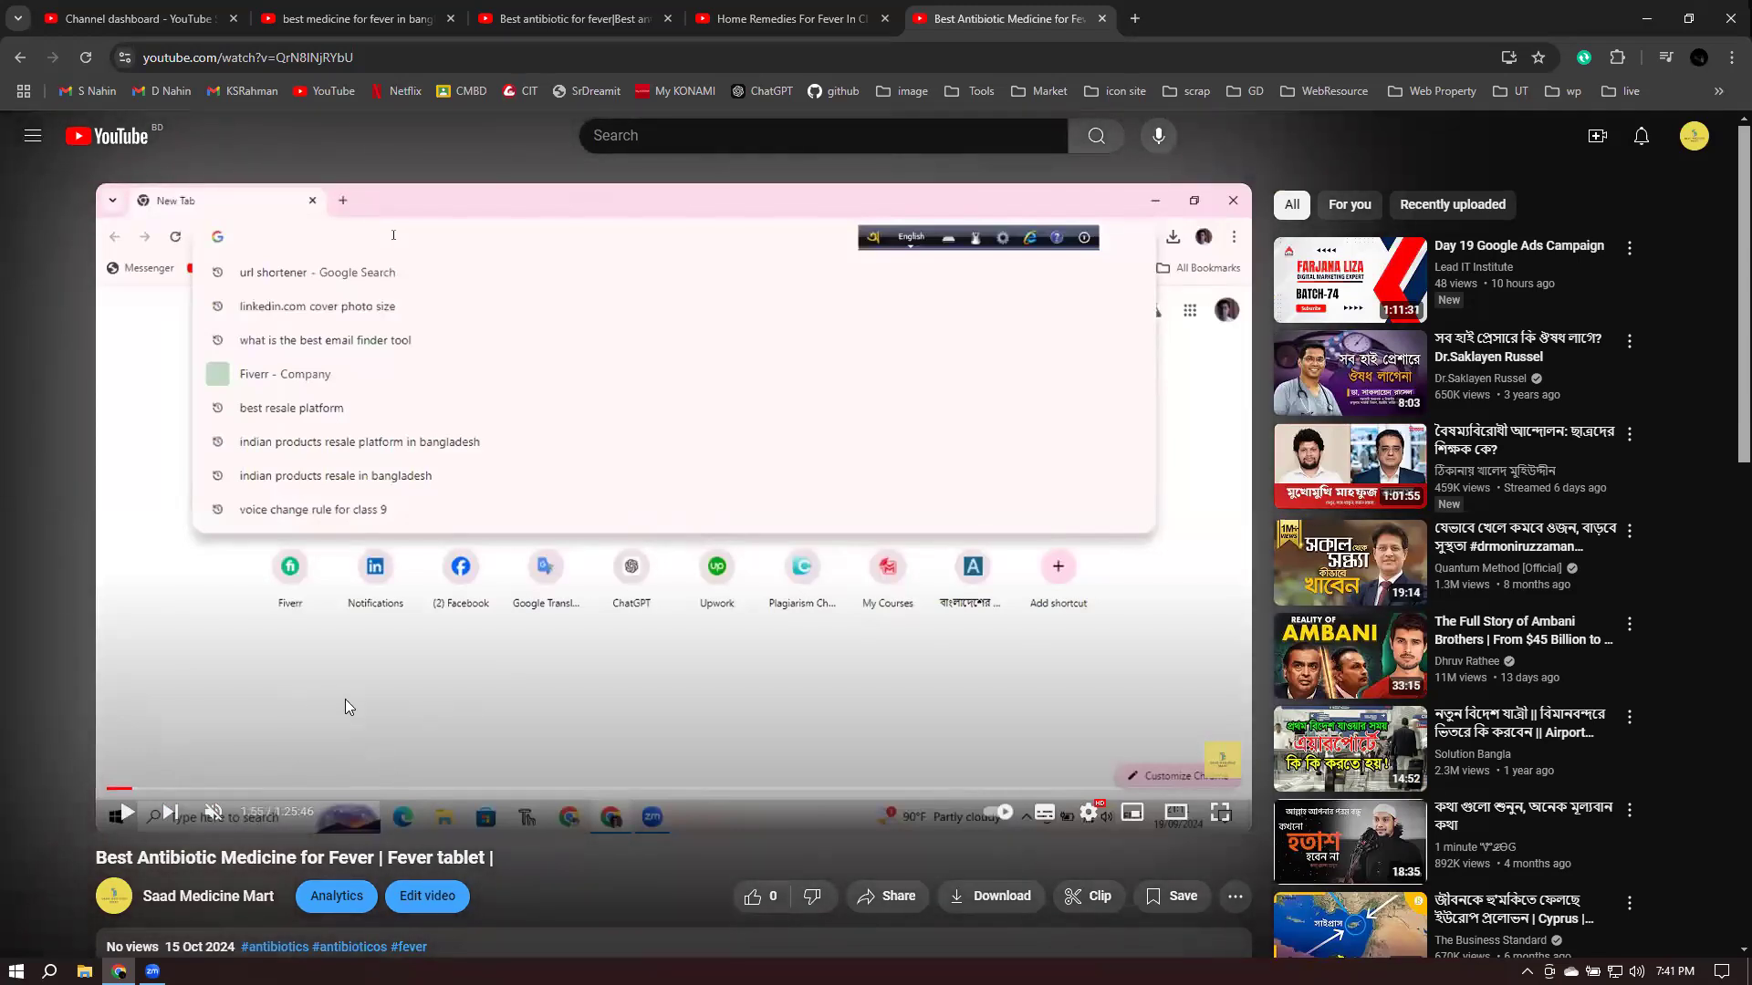
{"action": "scroll", "coordinate": [345, 706], "scroll_direction": "down", "scroll_amount": 6}
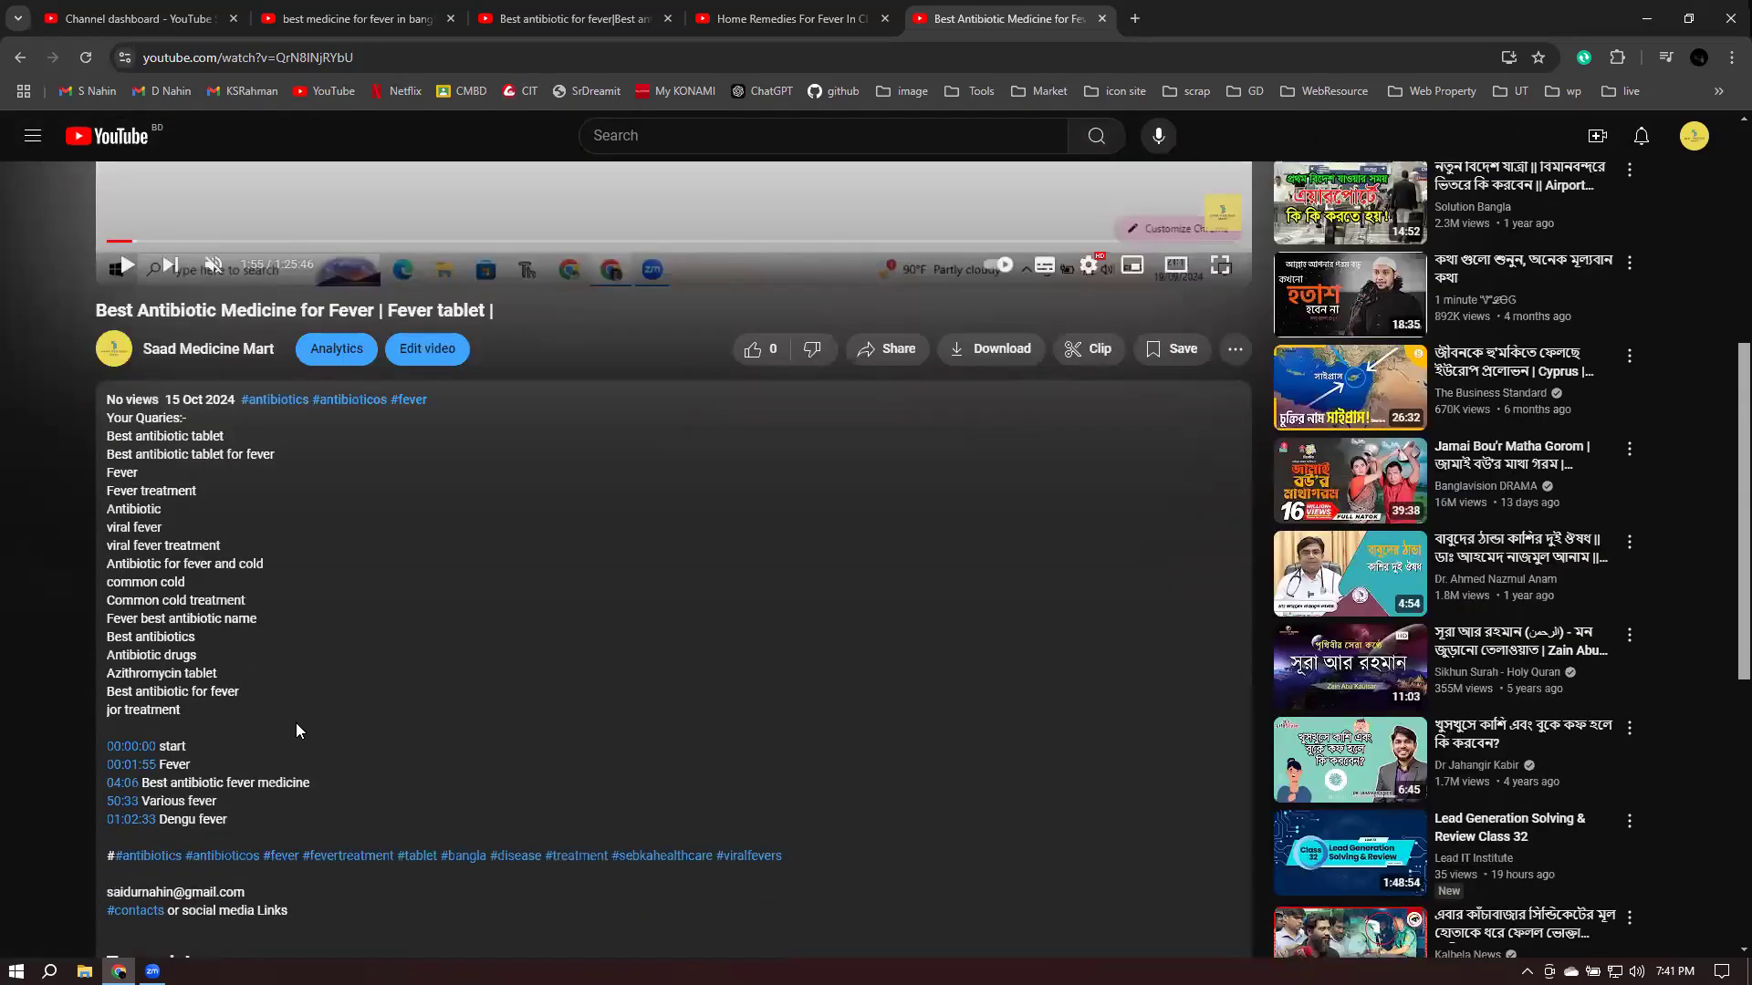
{"action": "left_click", "coordinate": [128, 824]}
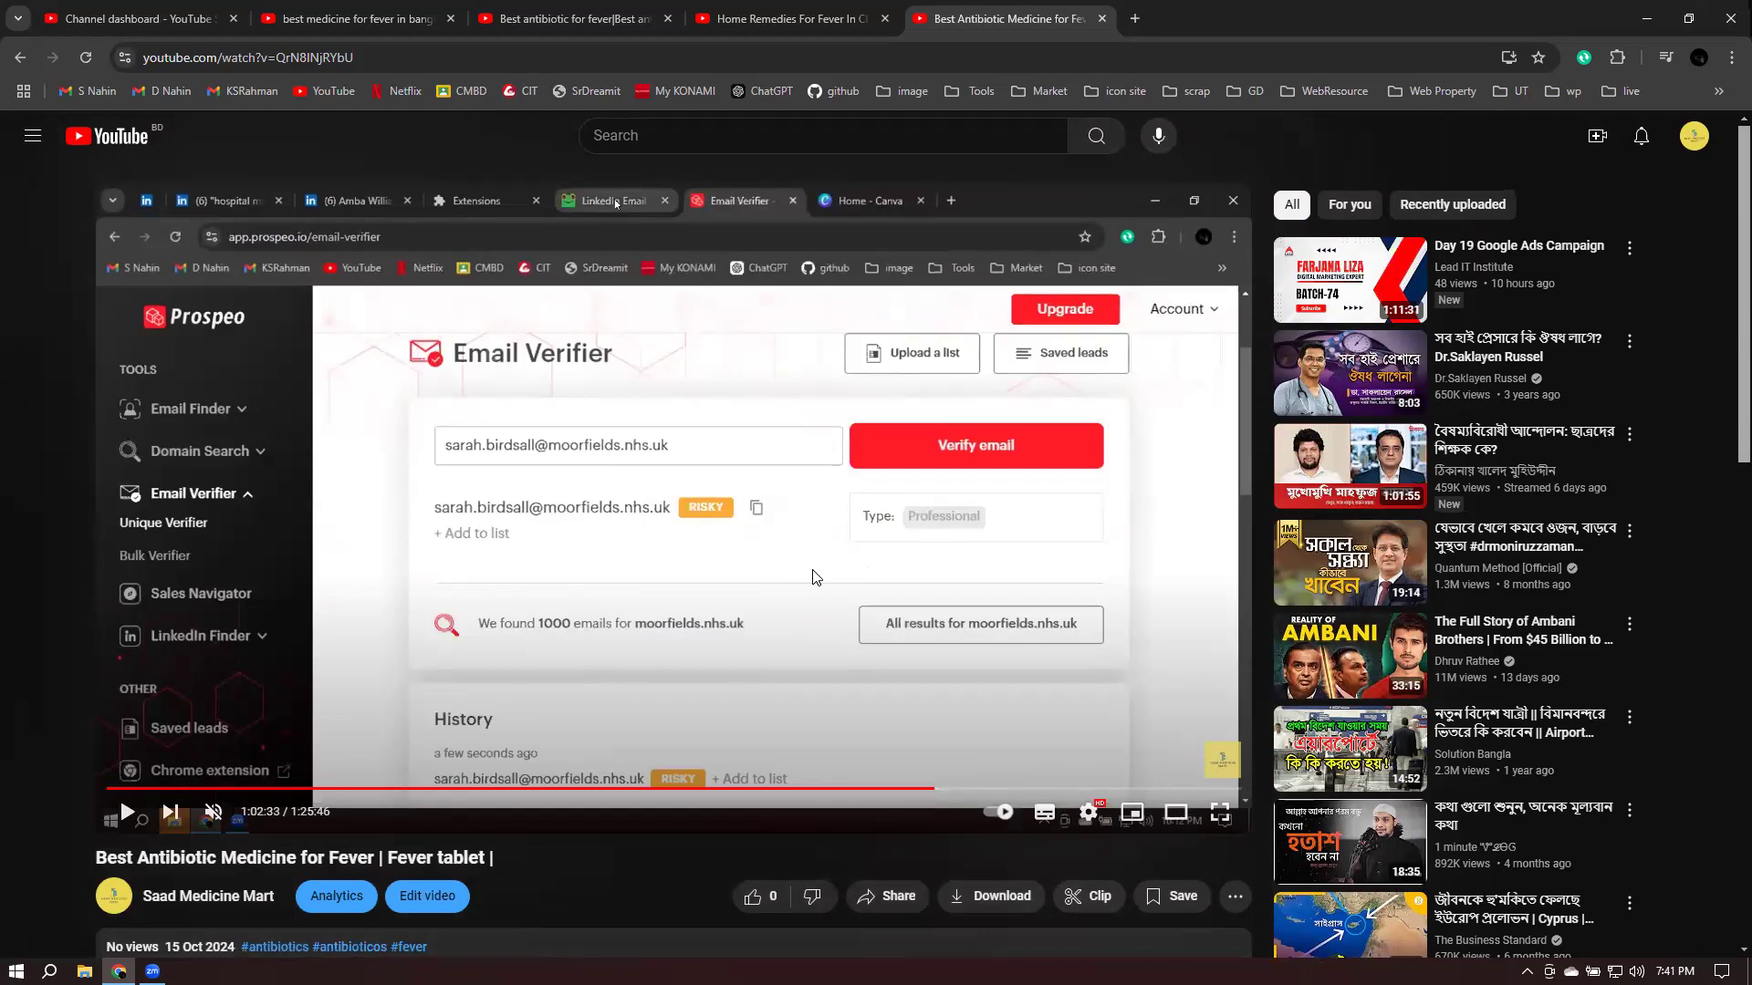
{"action": "scroll", "coordinate": [815, 573], "scroll_direction": "down", "scroll_amount": 1}
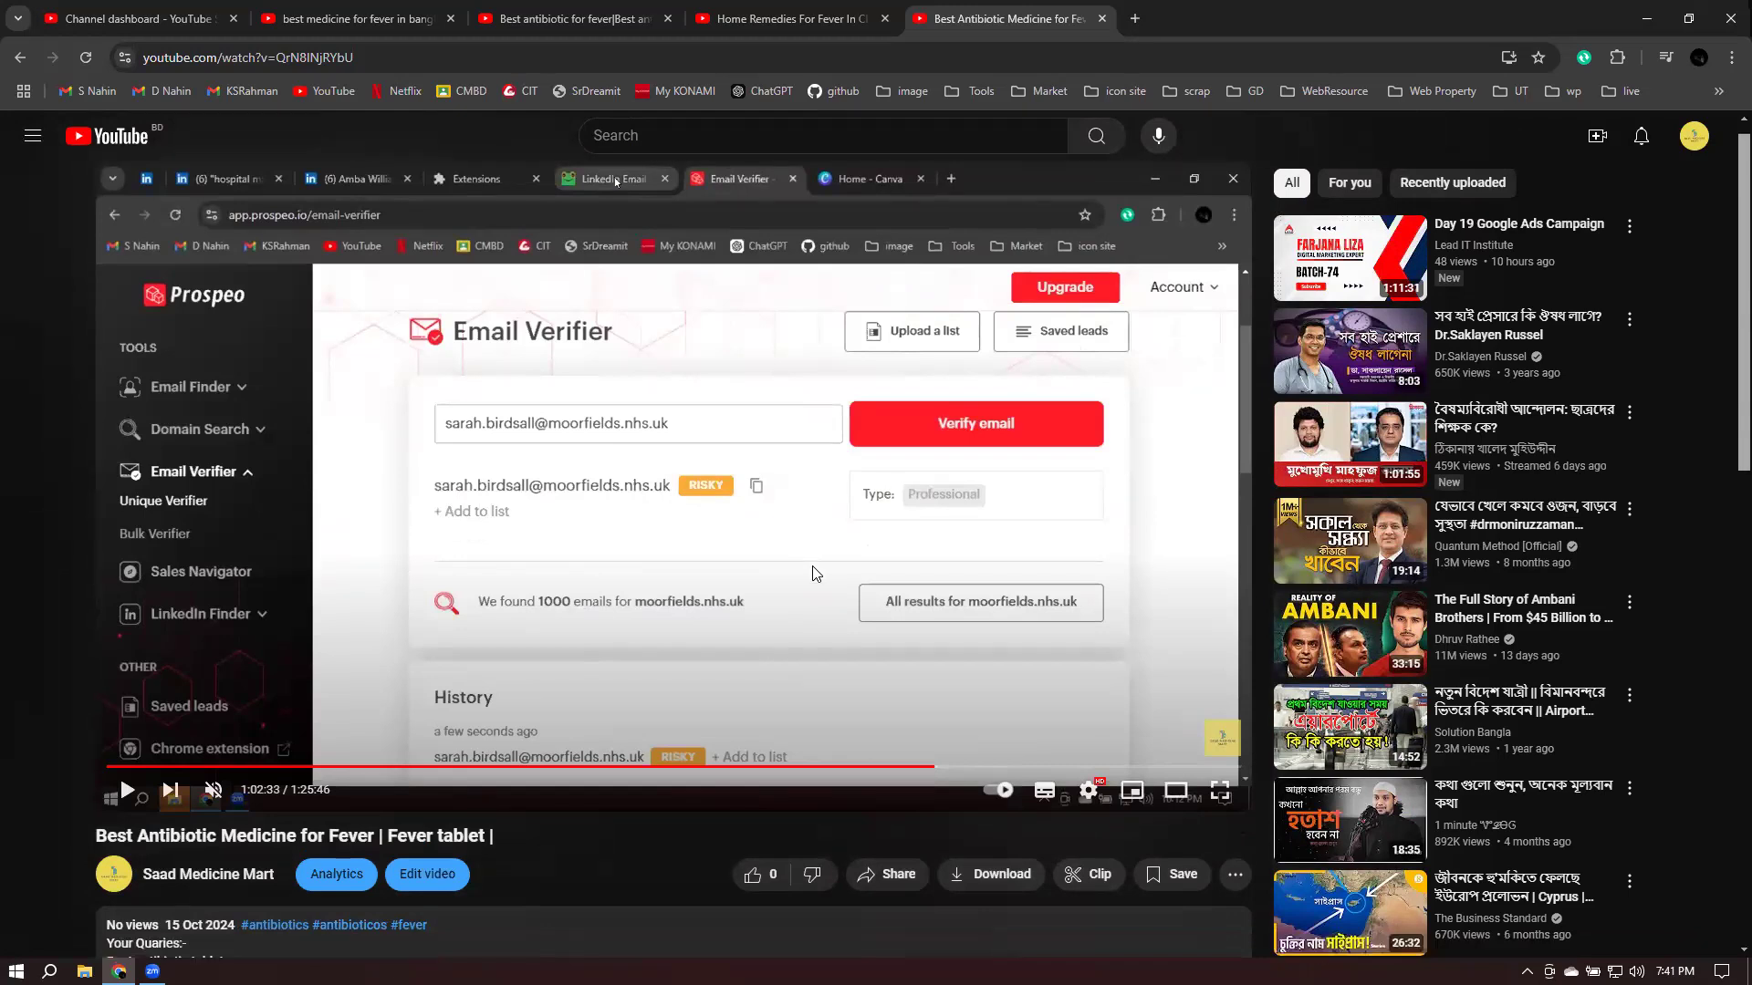
{"action": "left_click", "coordinate": [1104, 16]}
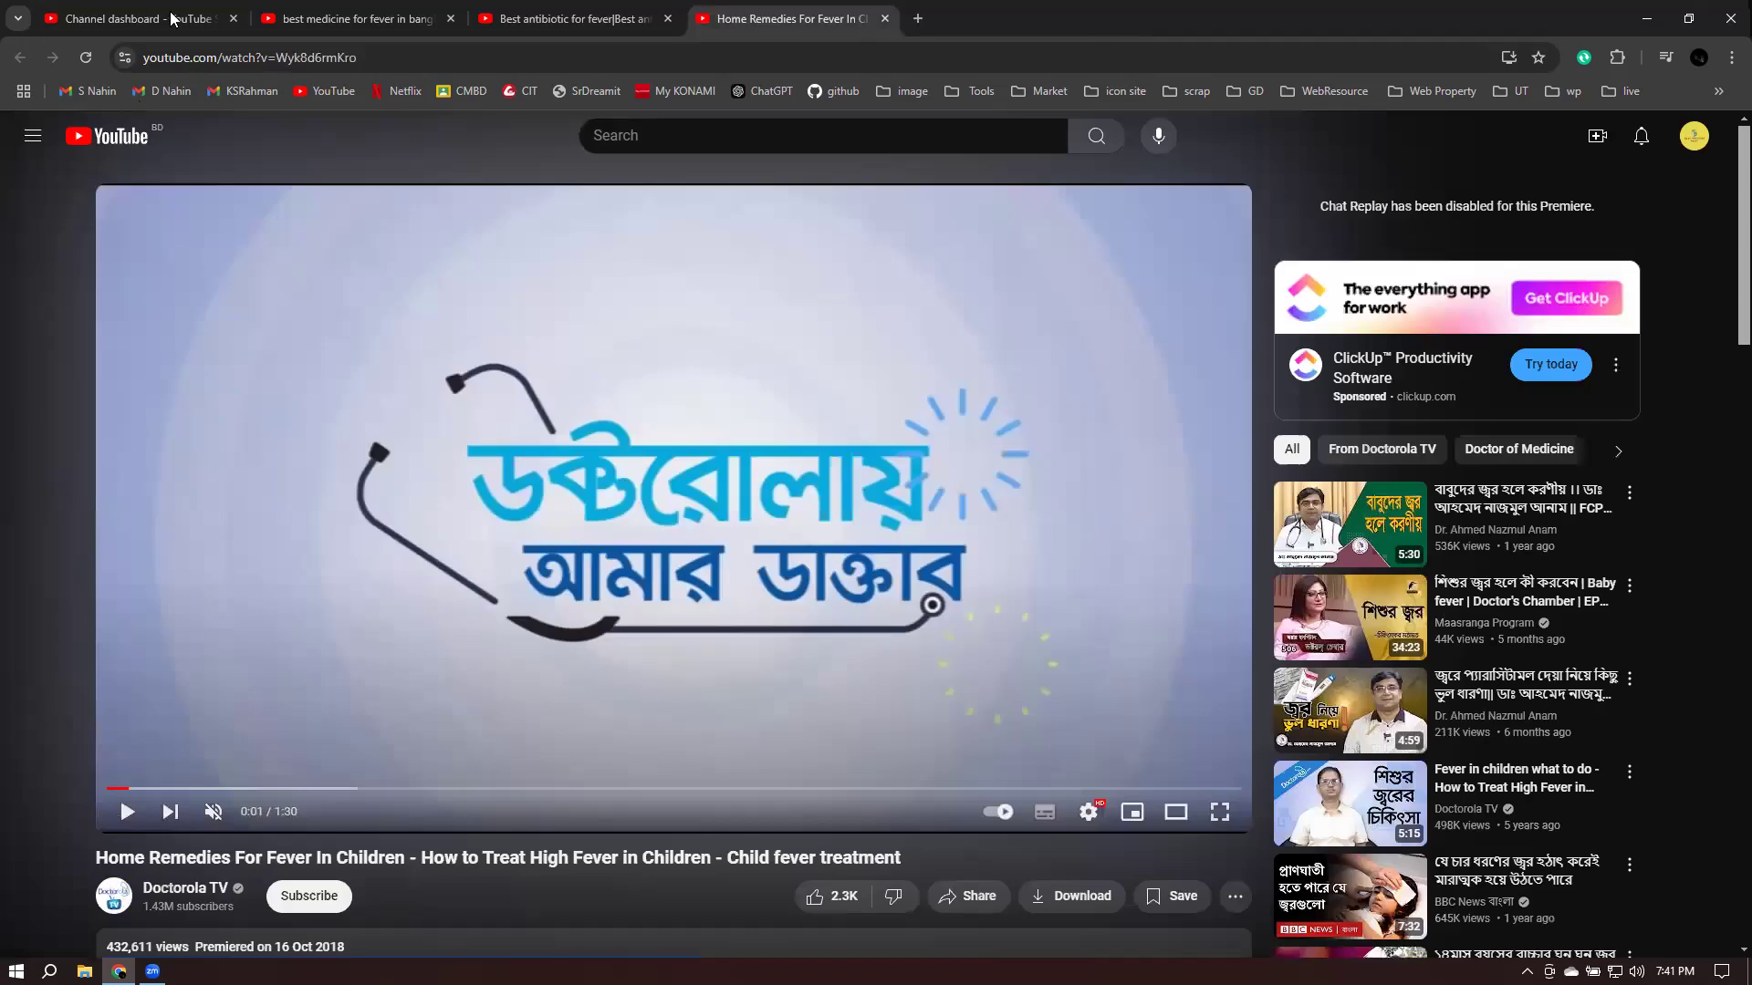
- Close the Video published dialog on the Channel dashboard and switch to the Lead IT Institute account
{"action": "left_click", "coordinate": [174, 18]}
{"action": "left_click", "coordinate": [1055, 715]}
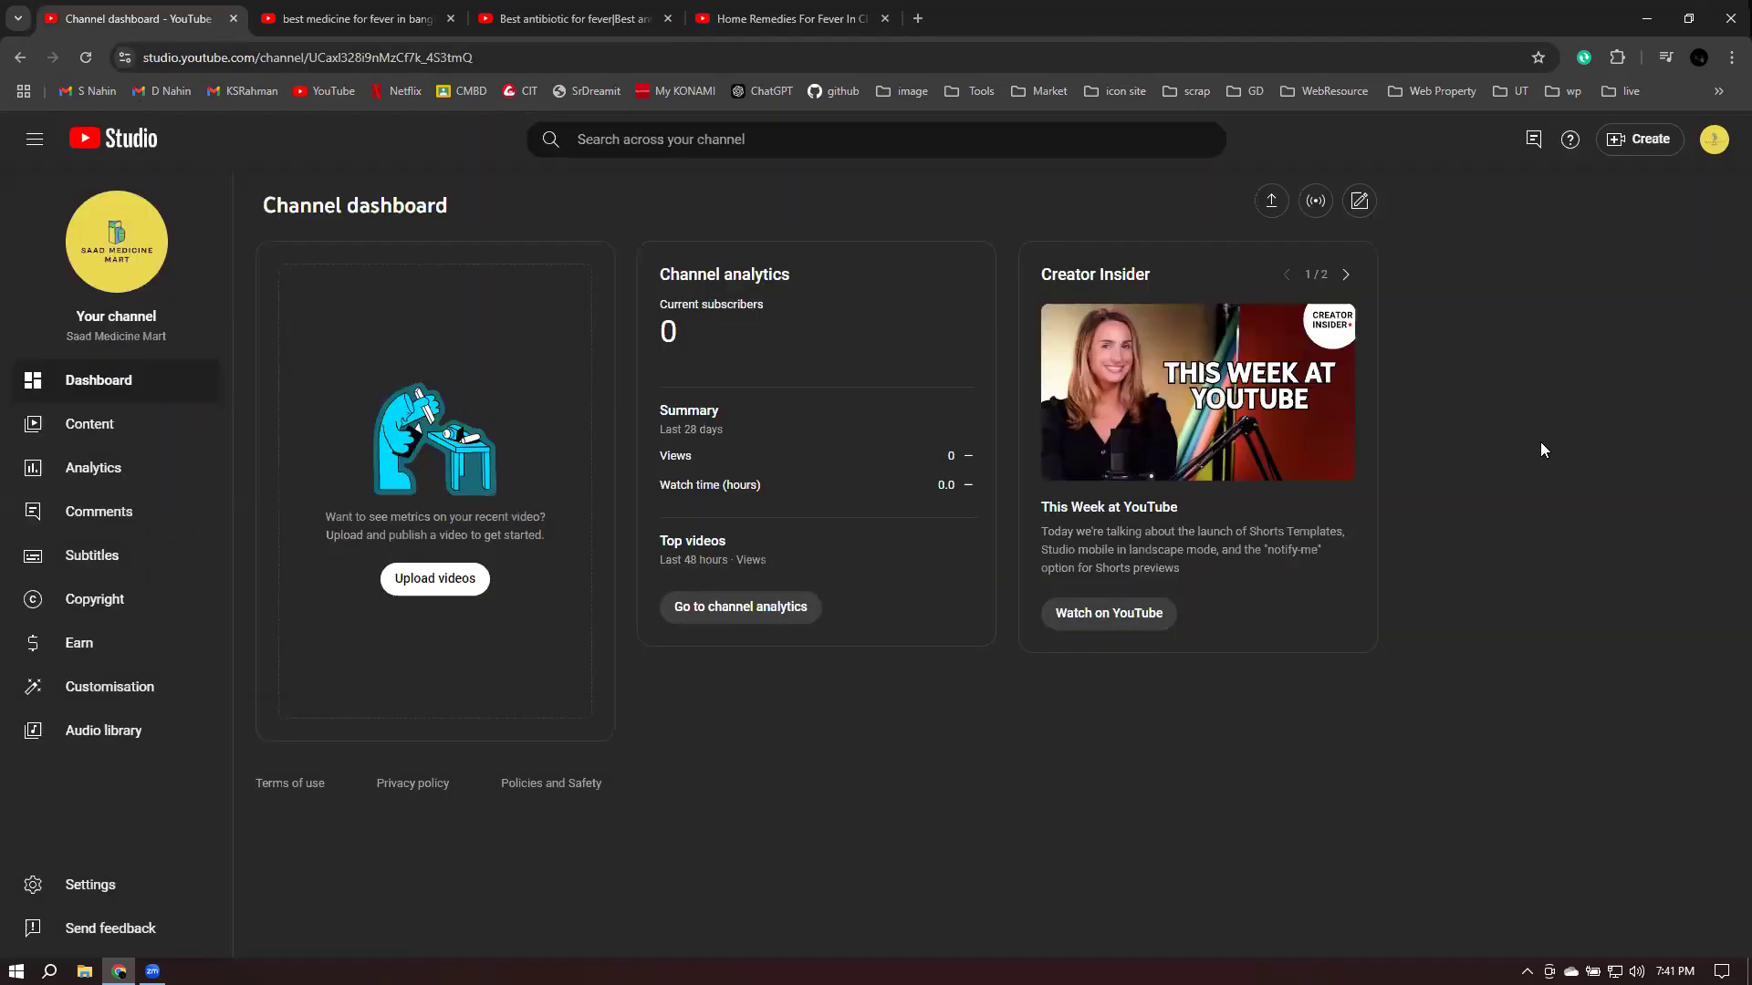
{"action": "left_click", "coordinate": [1715, 140]}
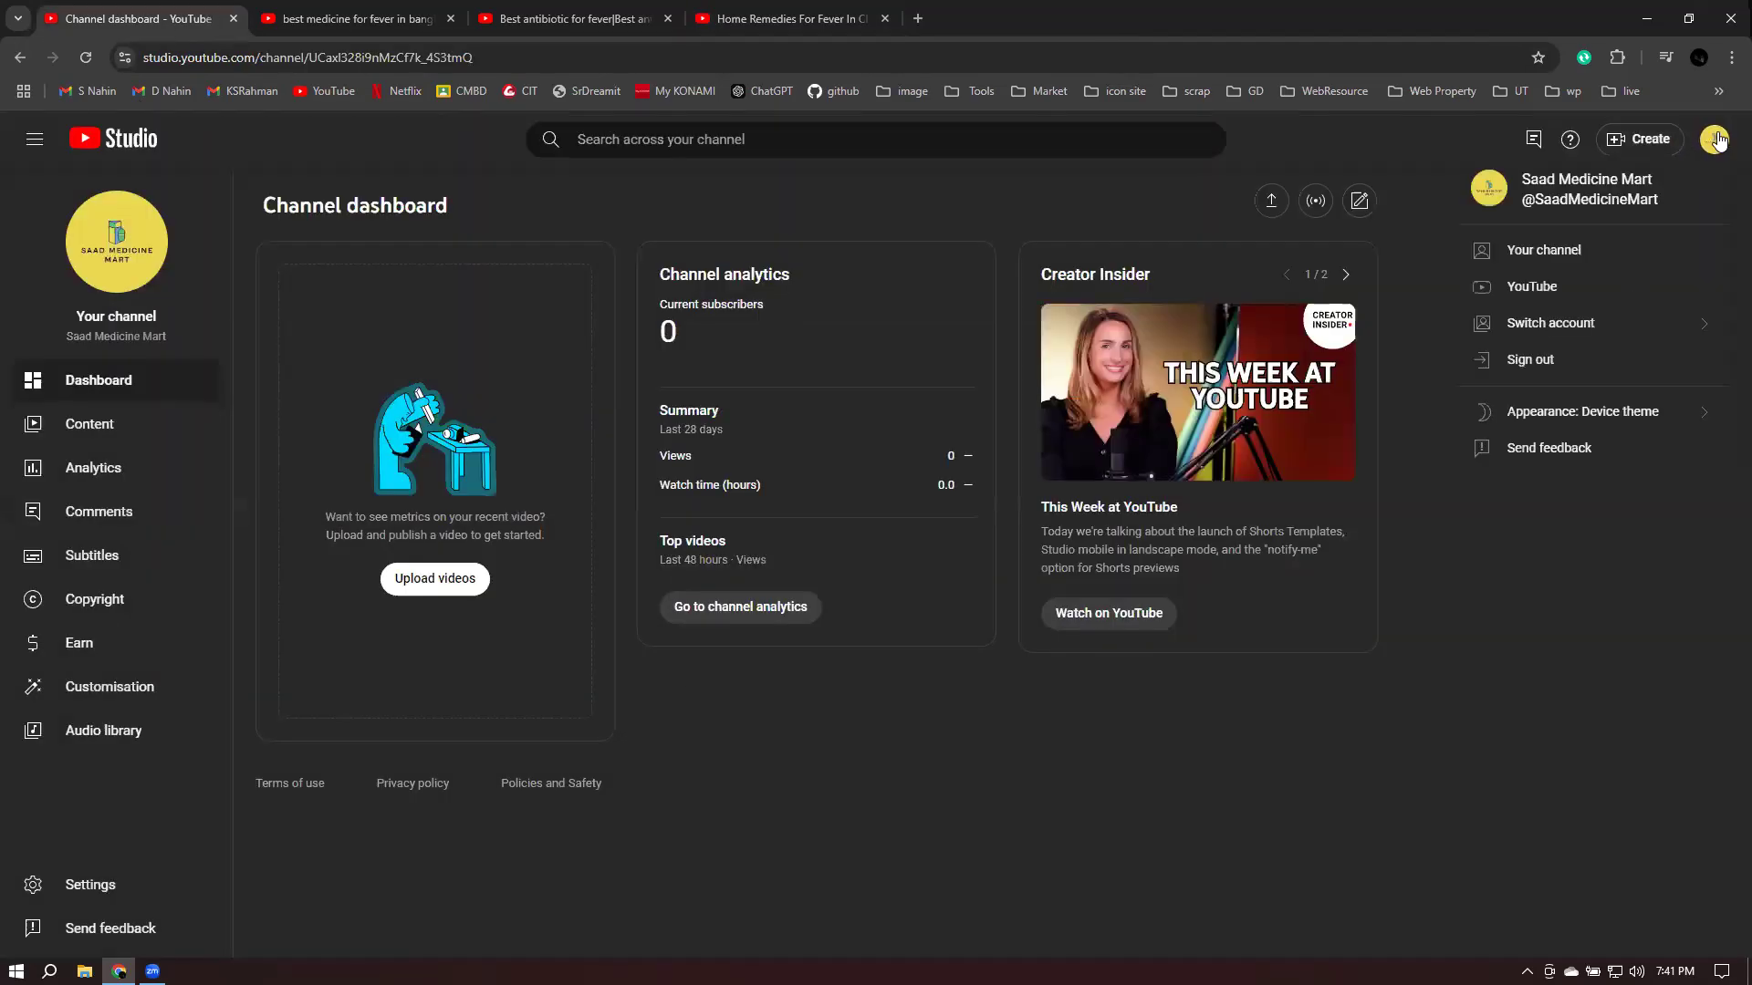
{"action": "left_click", "coordinate": [1571, 336]}
{"action": "left_click", "coordinate": [1569, 465]}
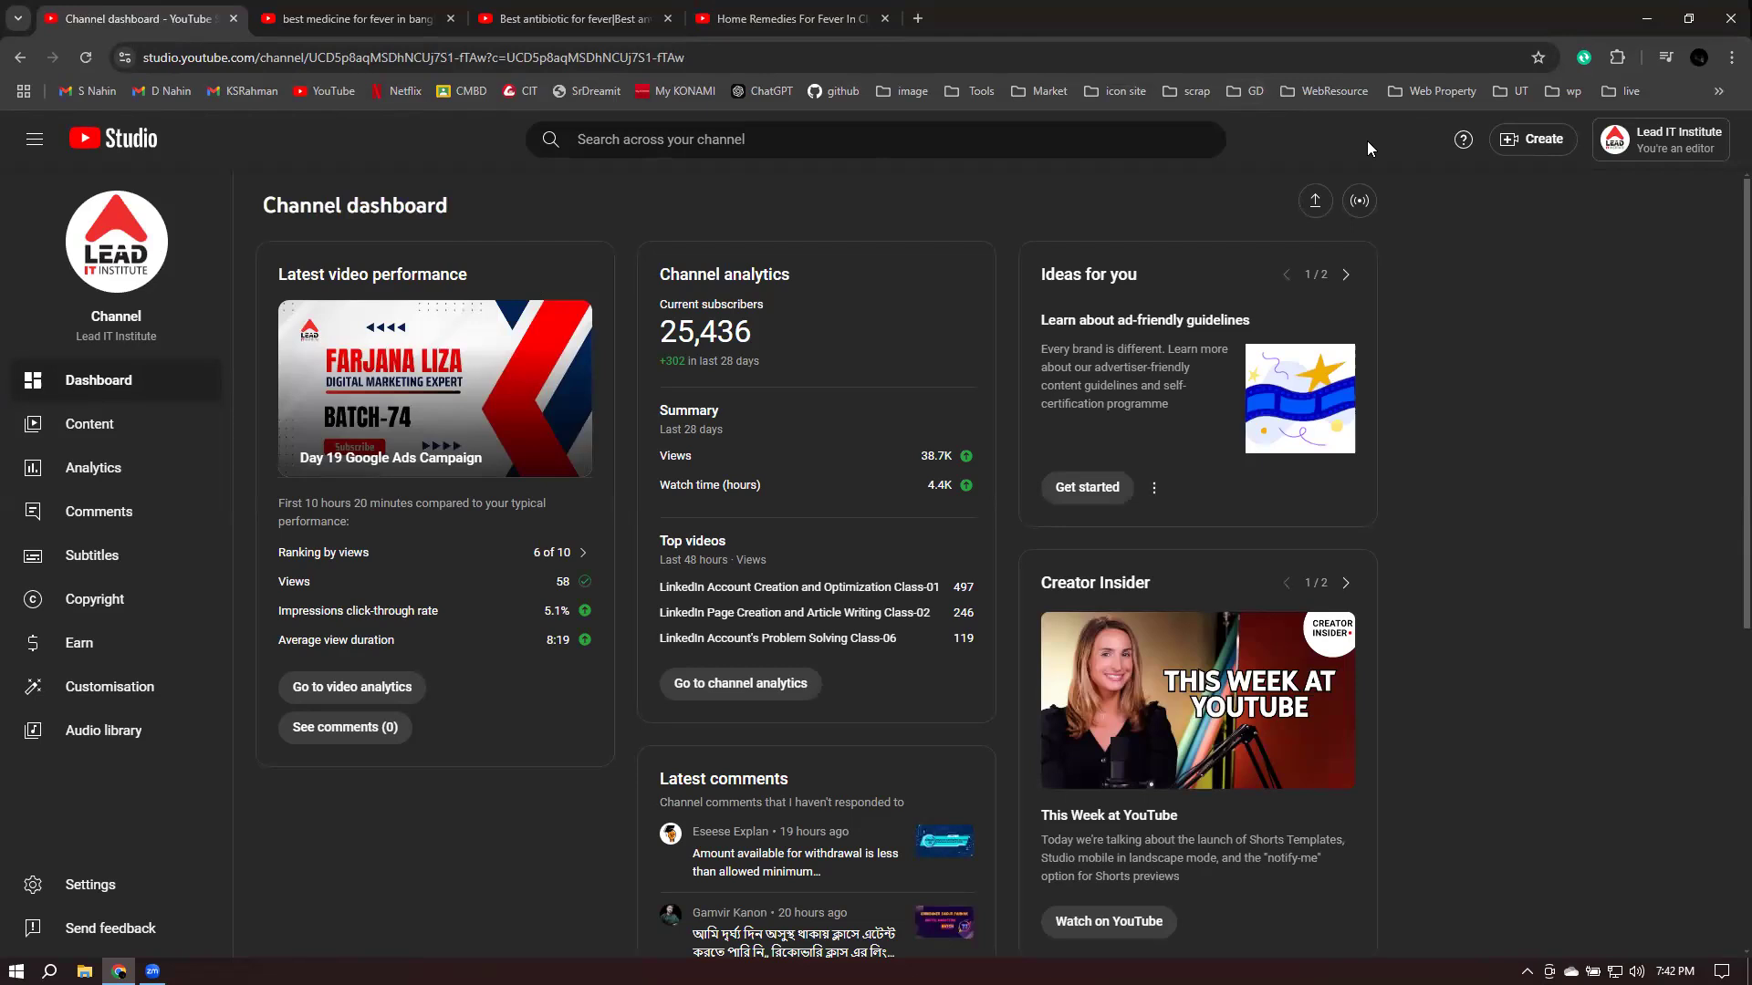
- Upload video1555949431.mp4 from the 2024-07-15 Zoom folder under D: > LEAD IT
{"action": "left_click", "coordinate": [1529, 139]}
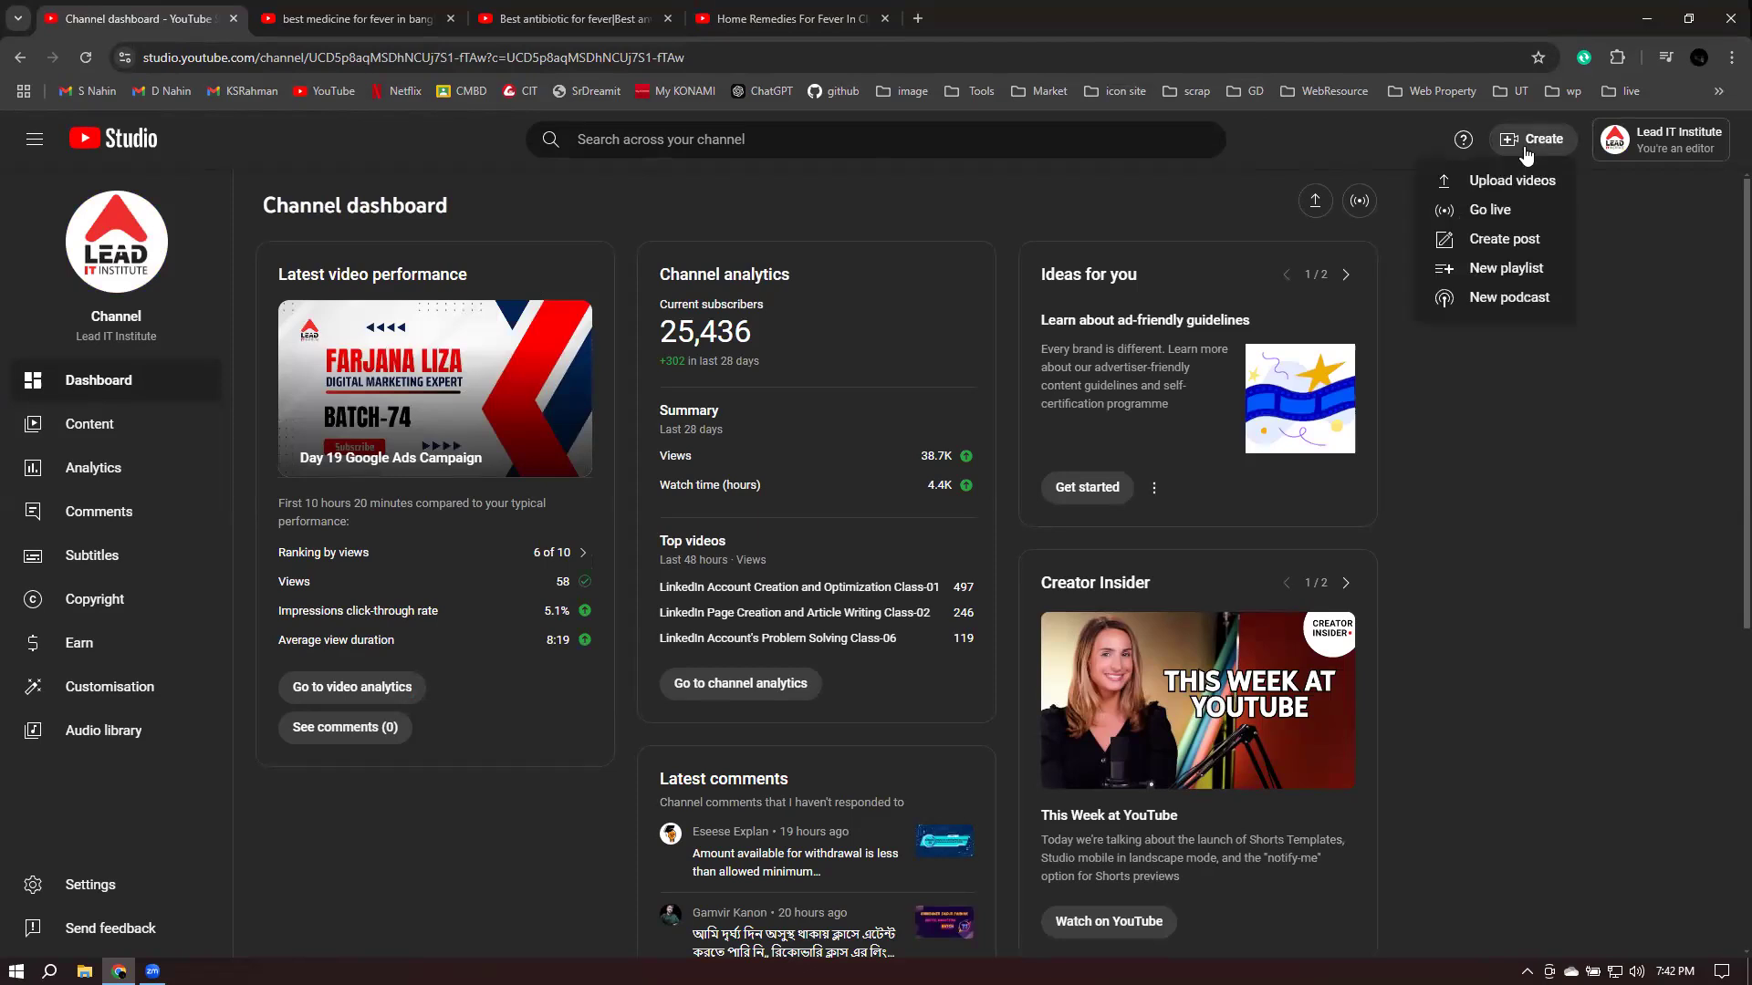
{"action": "left_click", "coordinate": [1497, 185]}
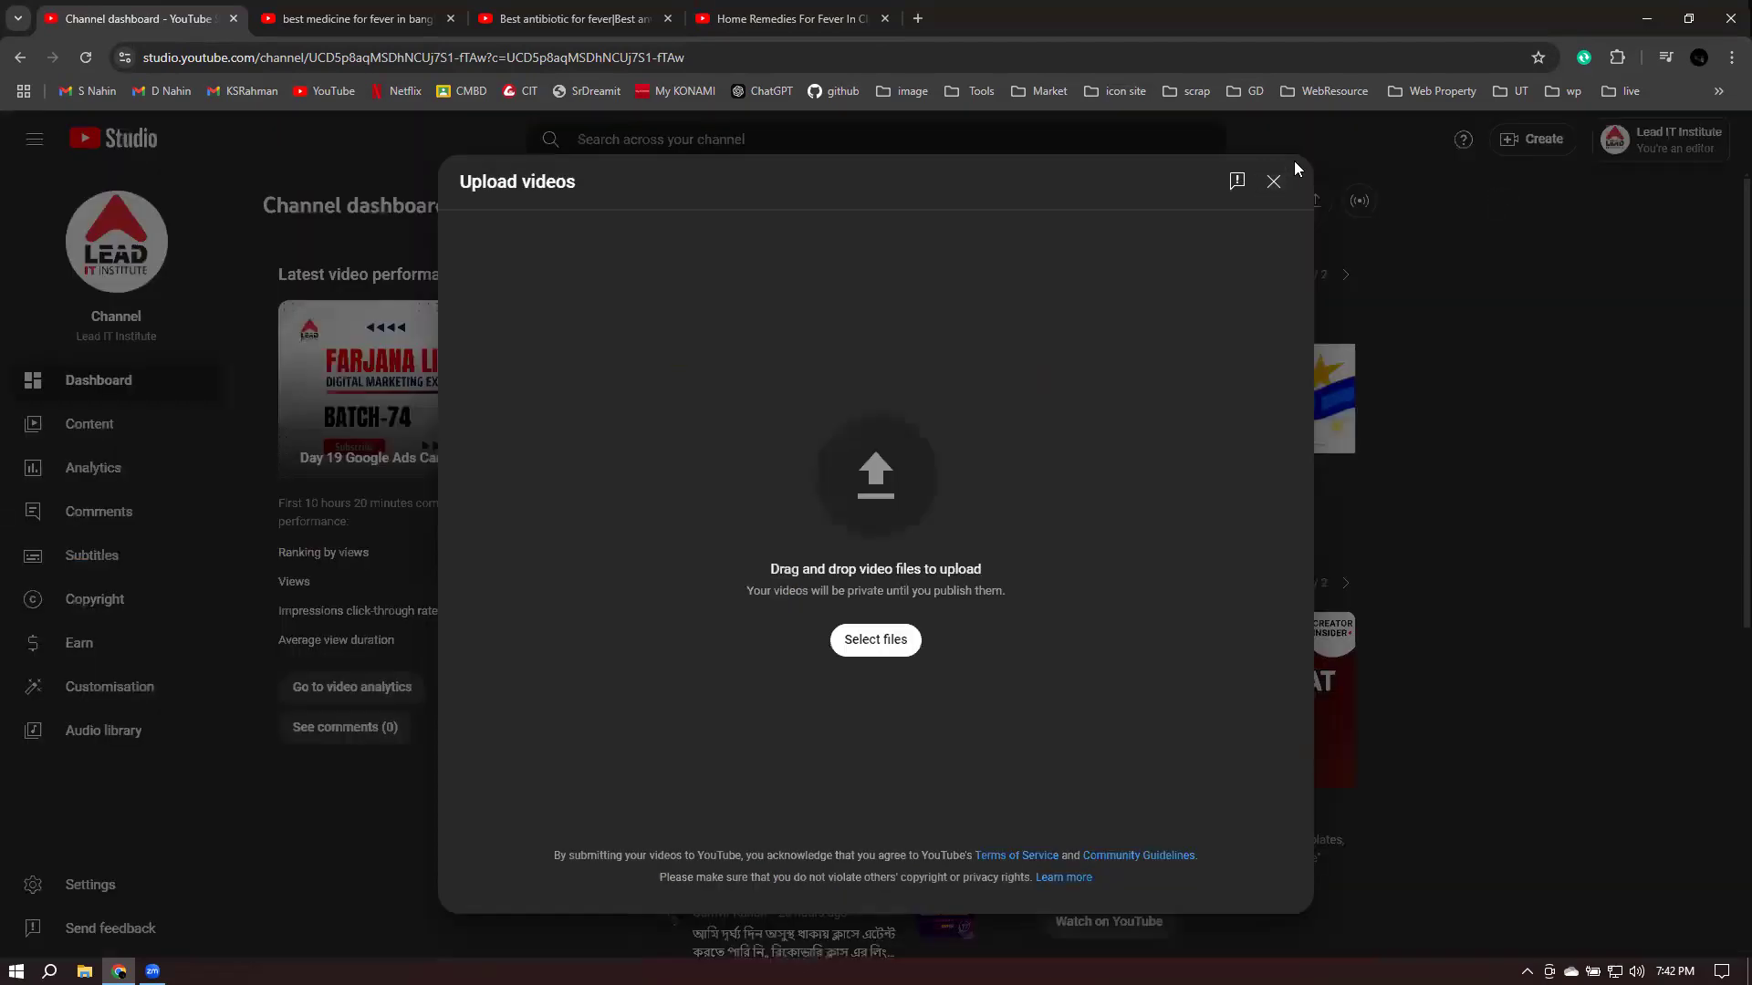
{"action": "left_click", "coordinate": [876, 640]}
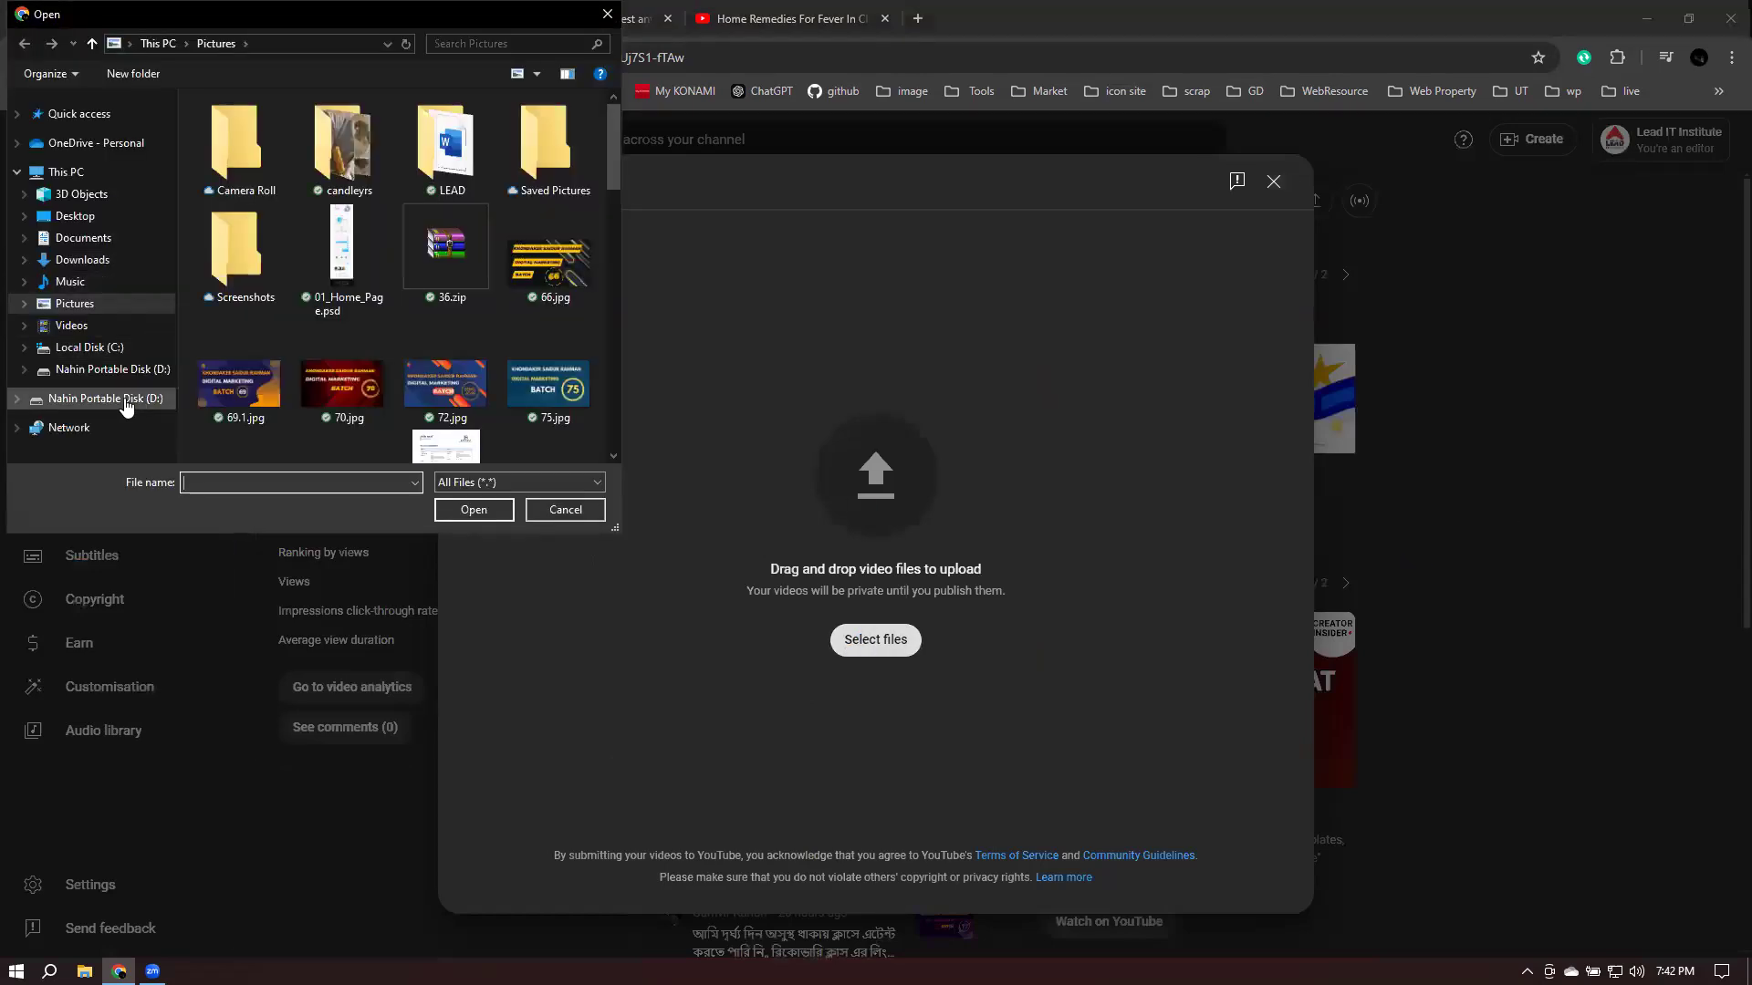
{"action": "left_click", "coordinate": [125, 399]}
{"action": "double_click", "coordinate": [235, 259]}
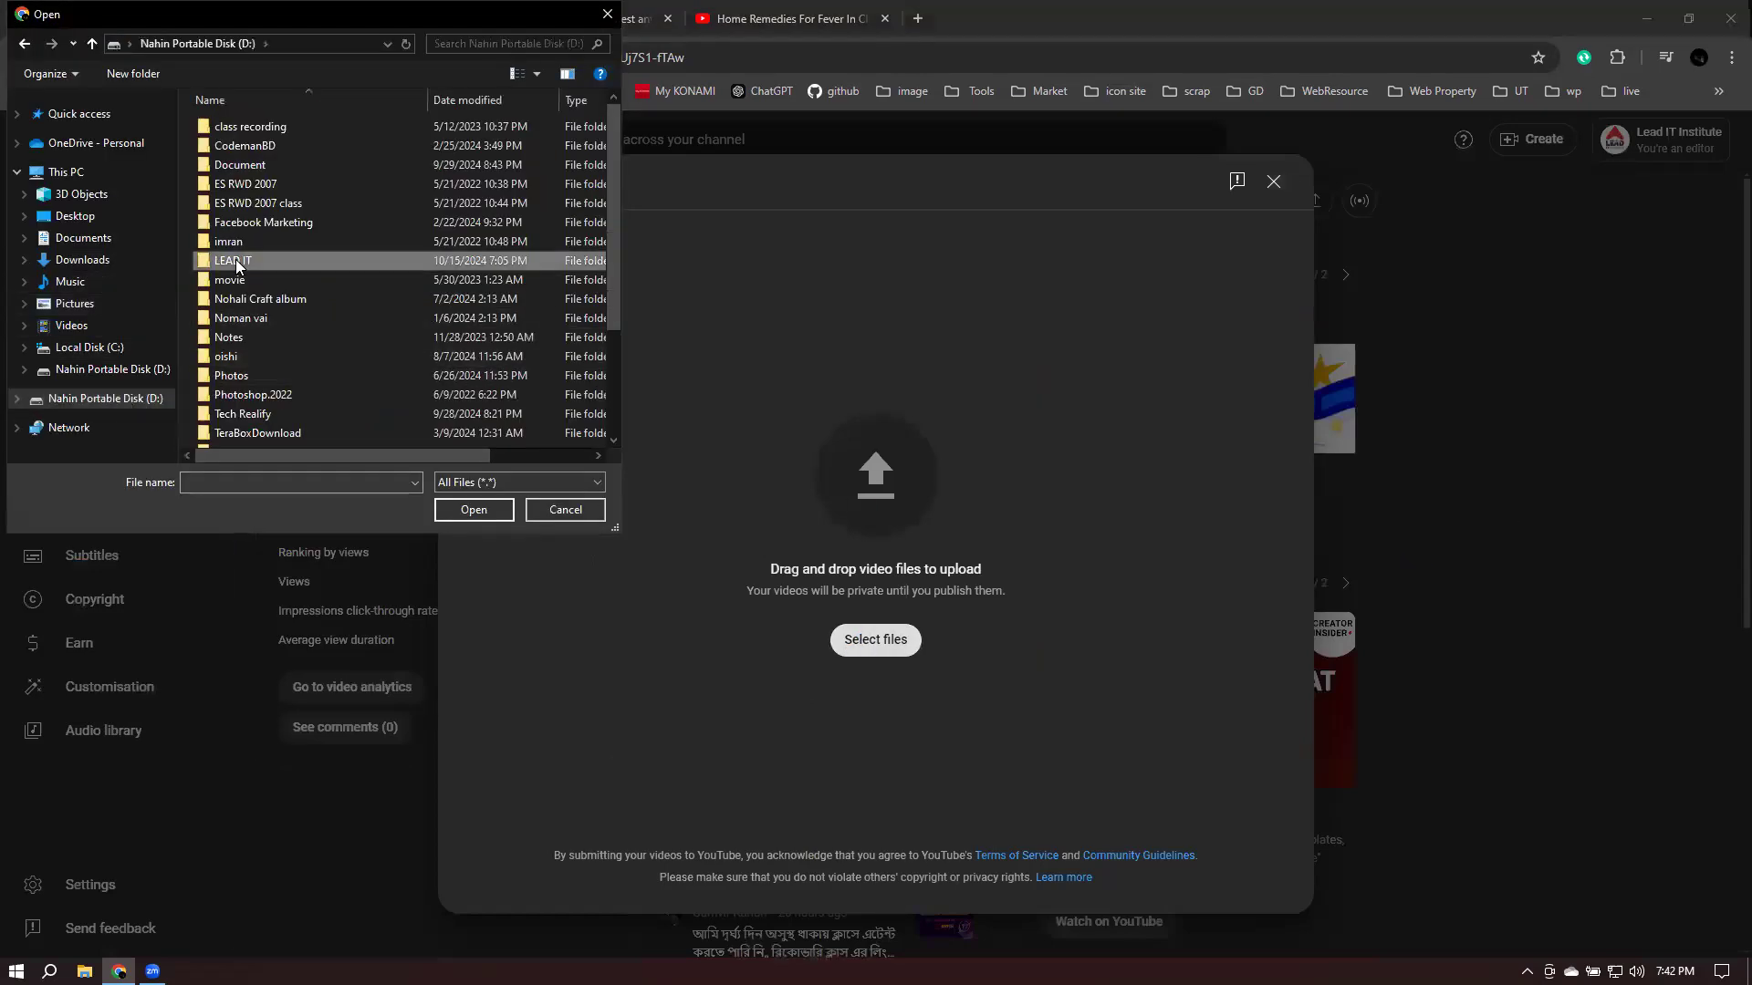
{"action": "double_click", "coordinate": [383, 104]}
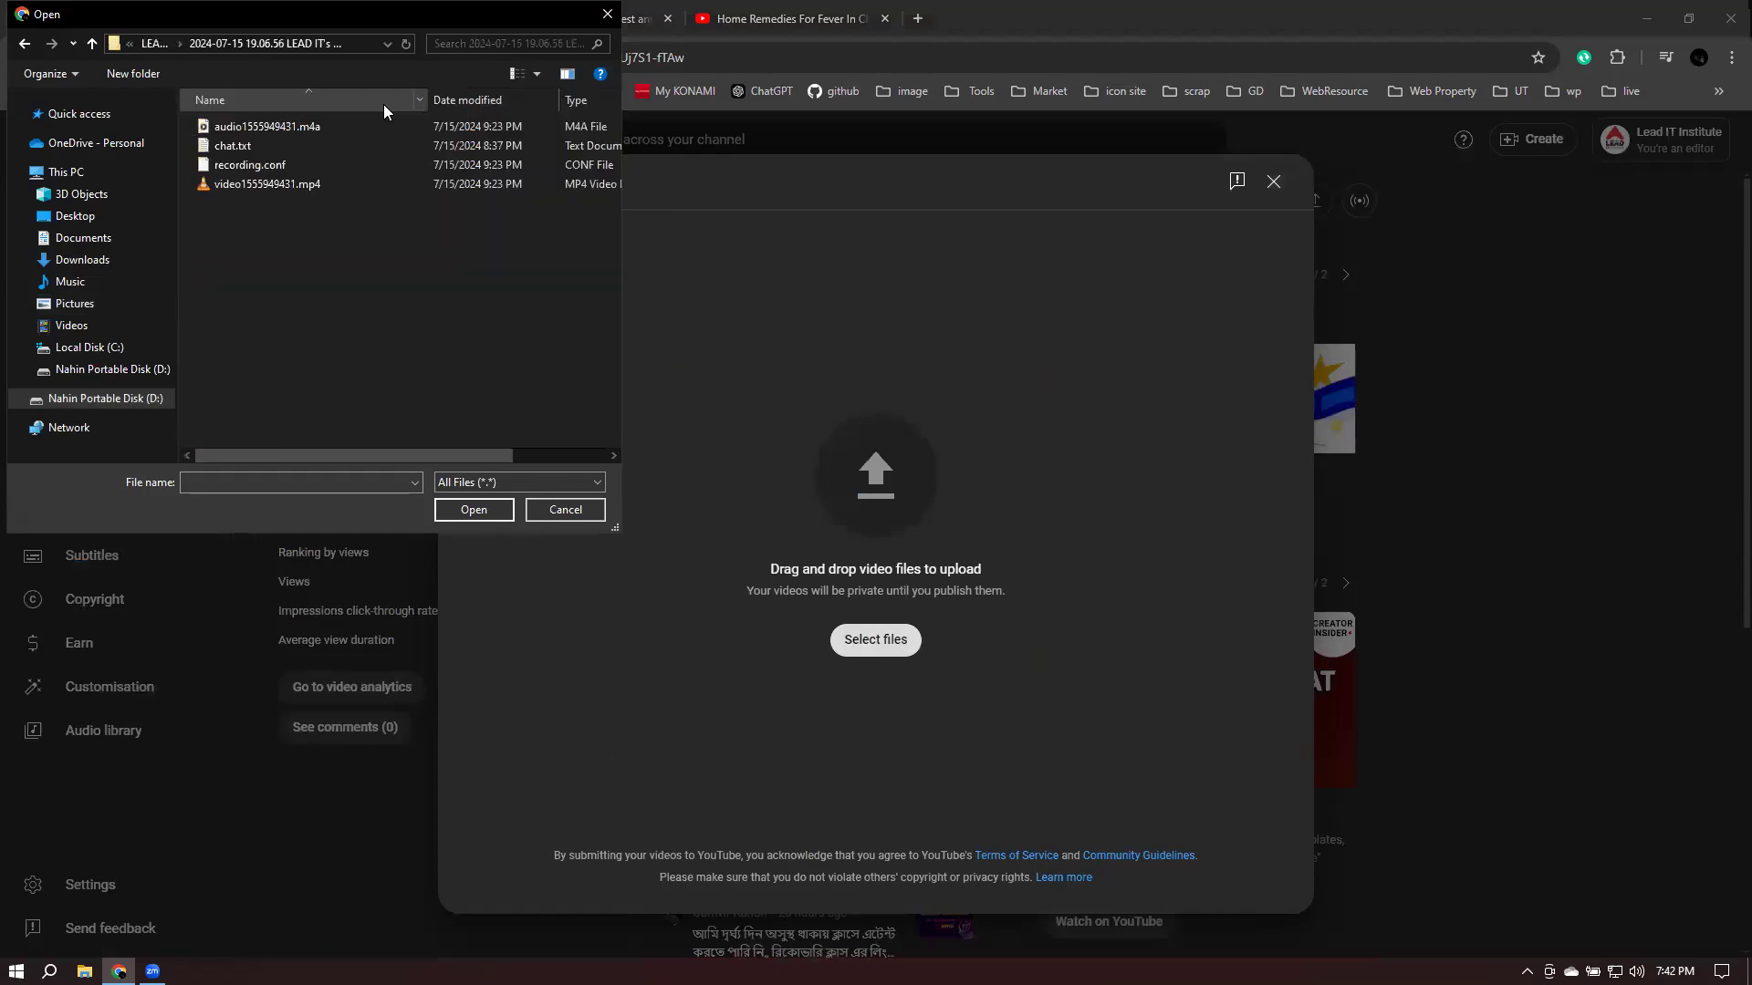
{"action": "left_click", "coordinate": [244, 186]}
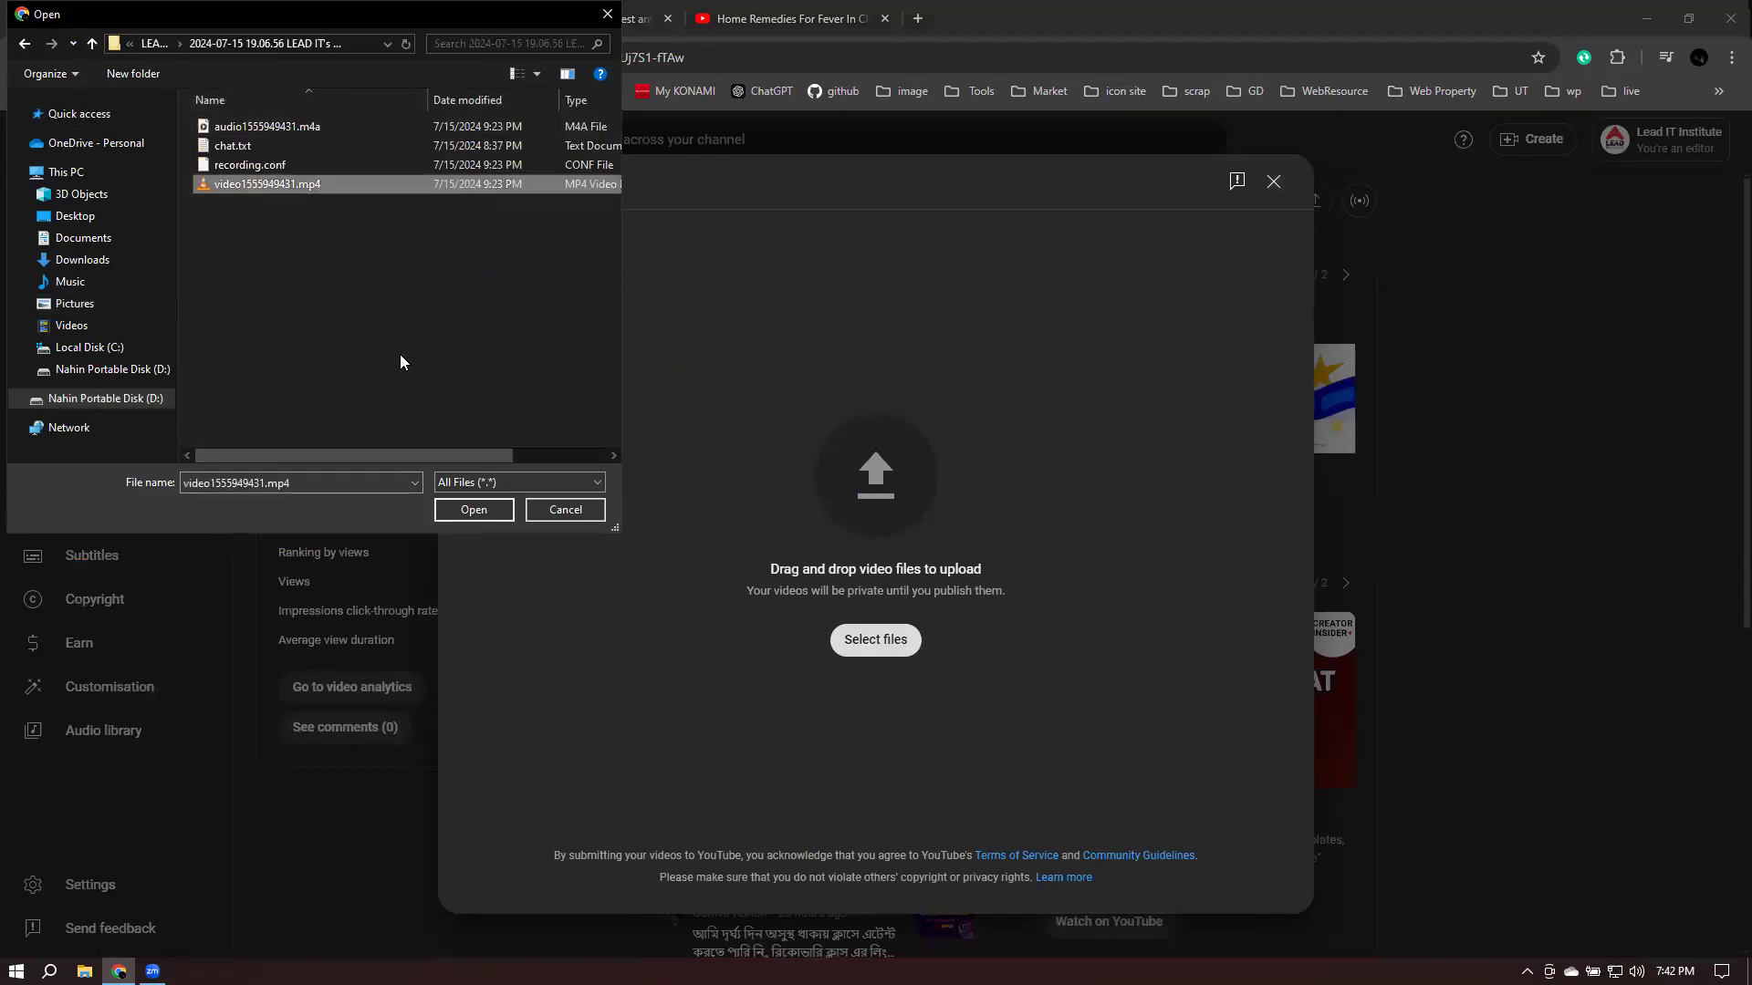
{"action": "left_click", "coordinate": [482, 509]}
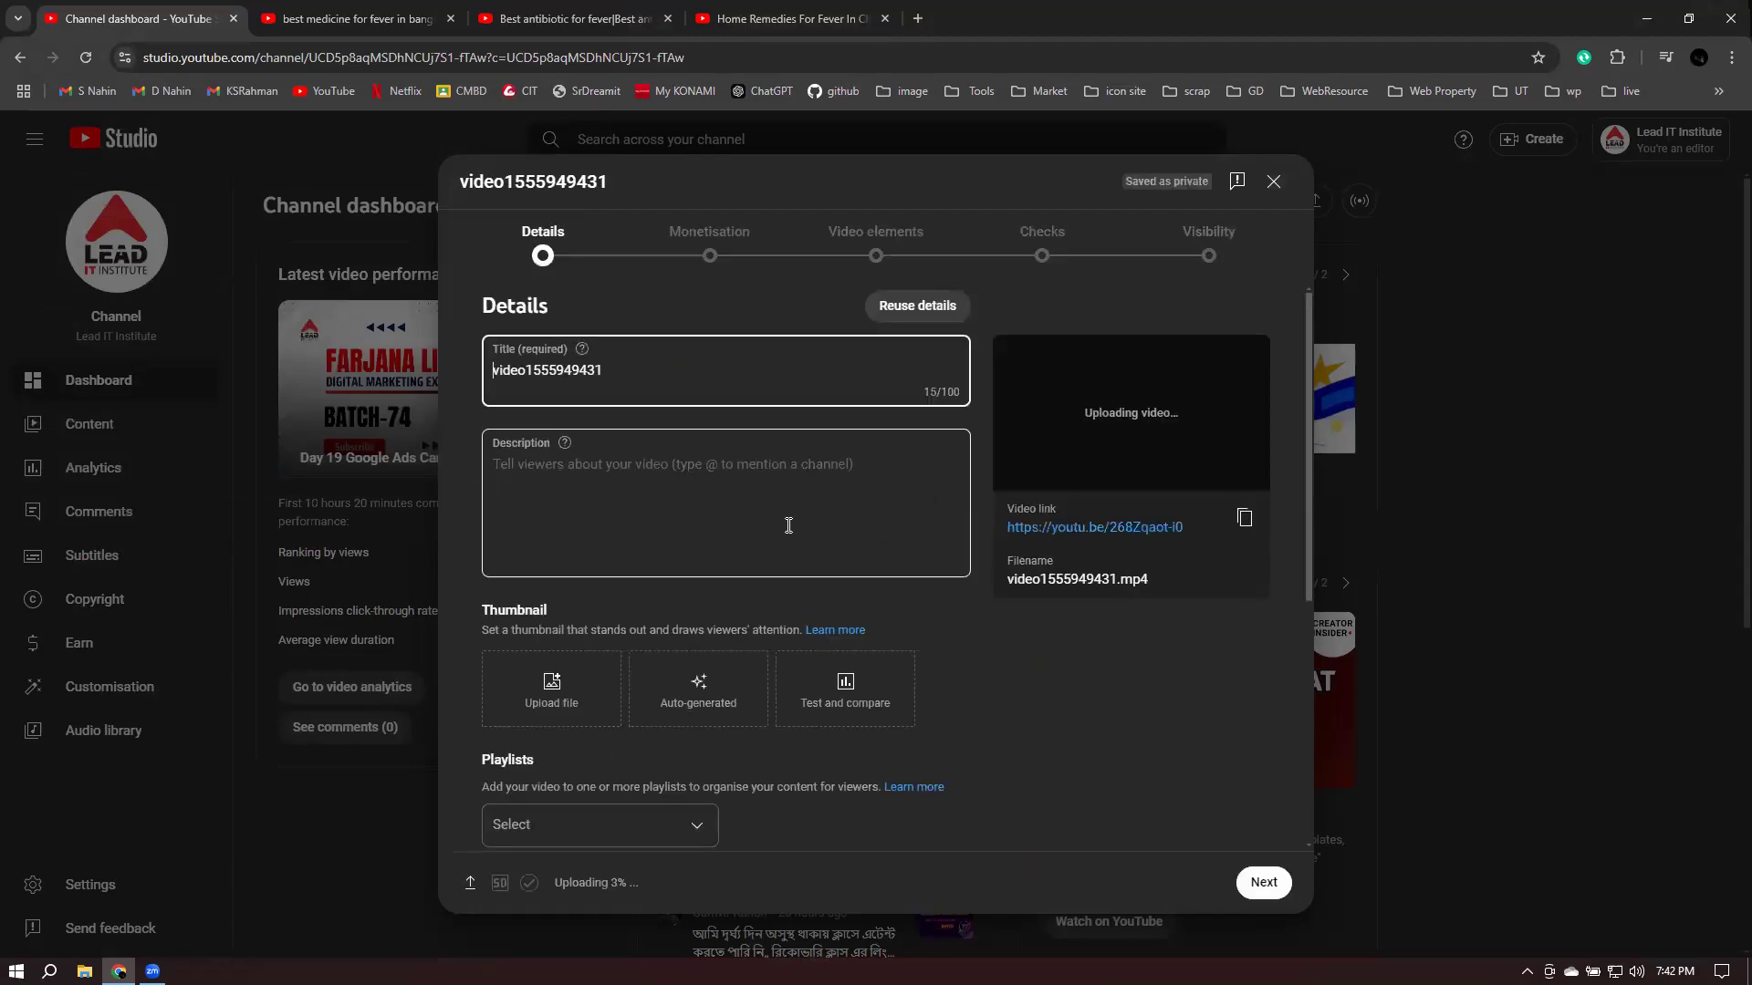
- Assign the LDM-B75-07:00PM playlist to the uploading video1555949431.mp4
{"action": "scroll", "coordinate": [538, 526], "scroll_direction": "down", "scroll_amount": 4}
{"action": "scroll", "coordinate": [657, 498], "scroll_direction": "up", "scroll_amount": 4}
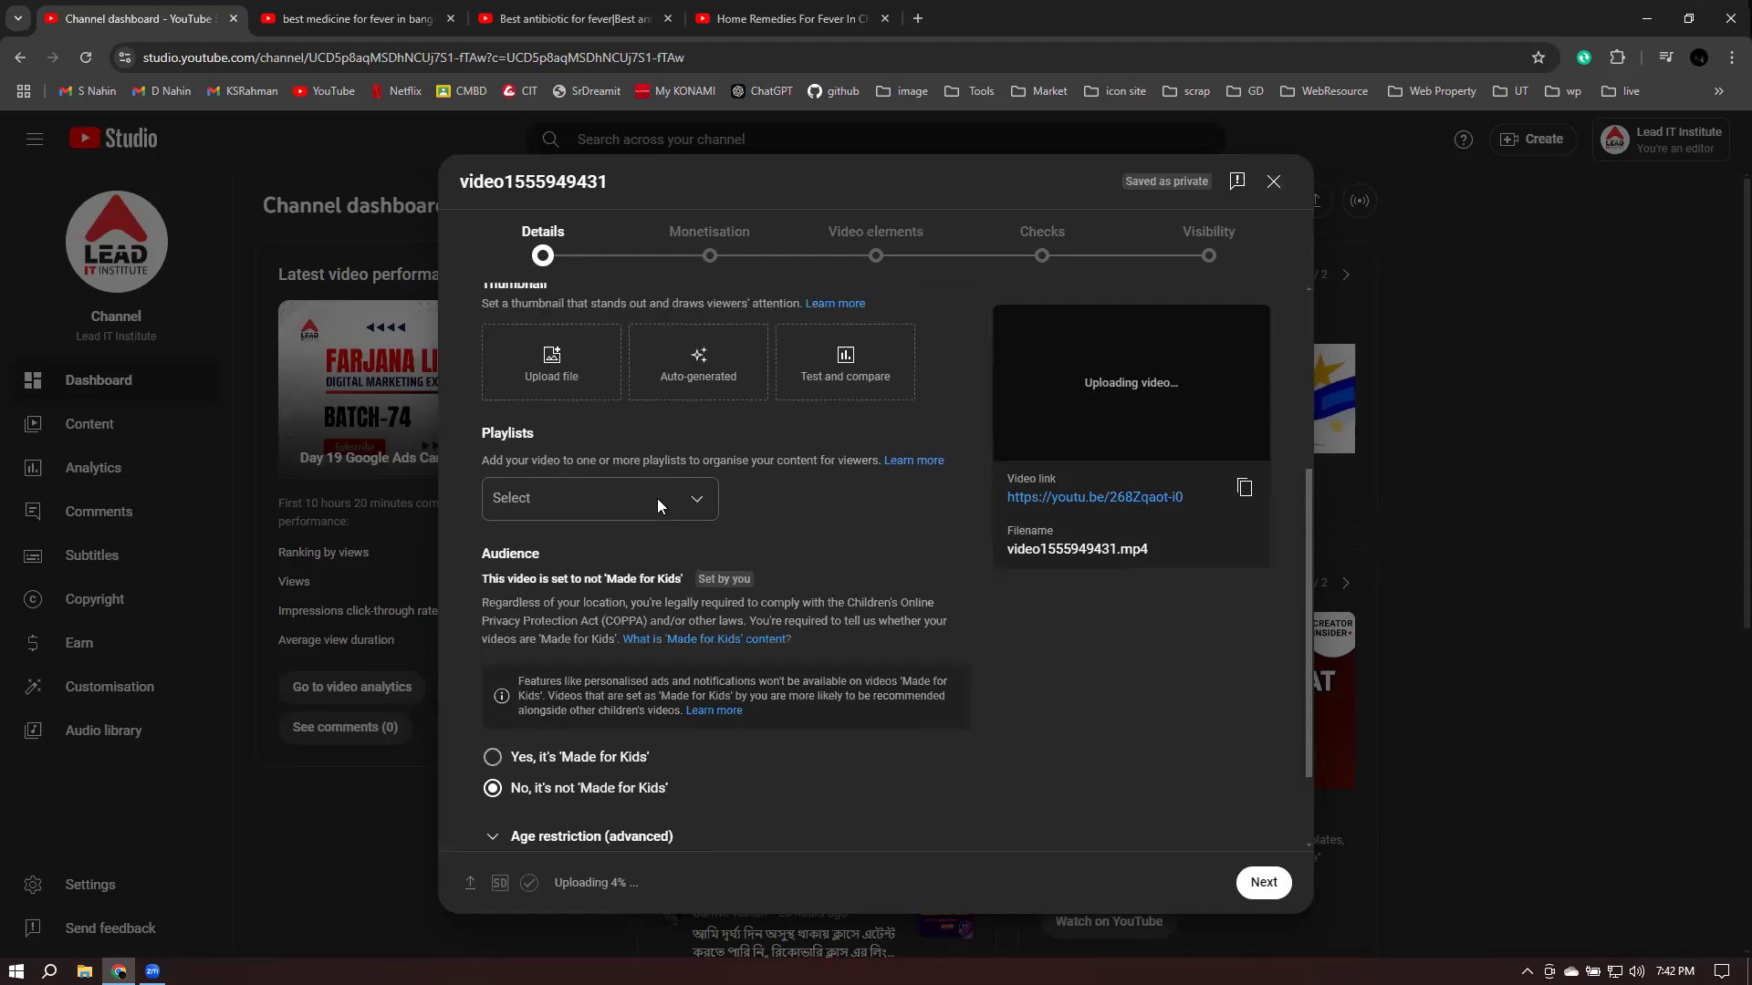
{"action": "scroll", "coordinate": [599, 604], "scroll_direction": "down", "scroll_amount": 2}
{"action": "left_click", "coordinate": [638, 643]}
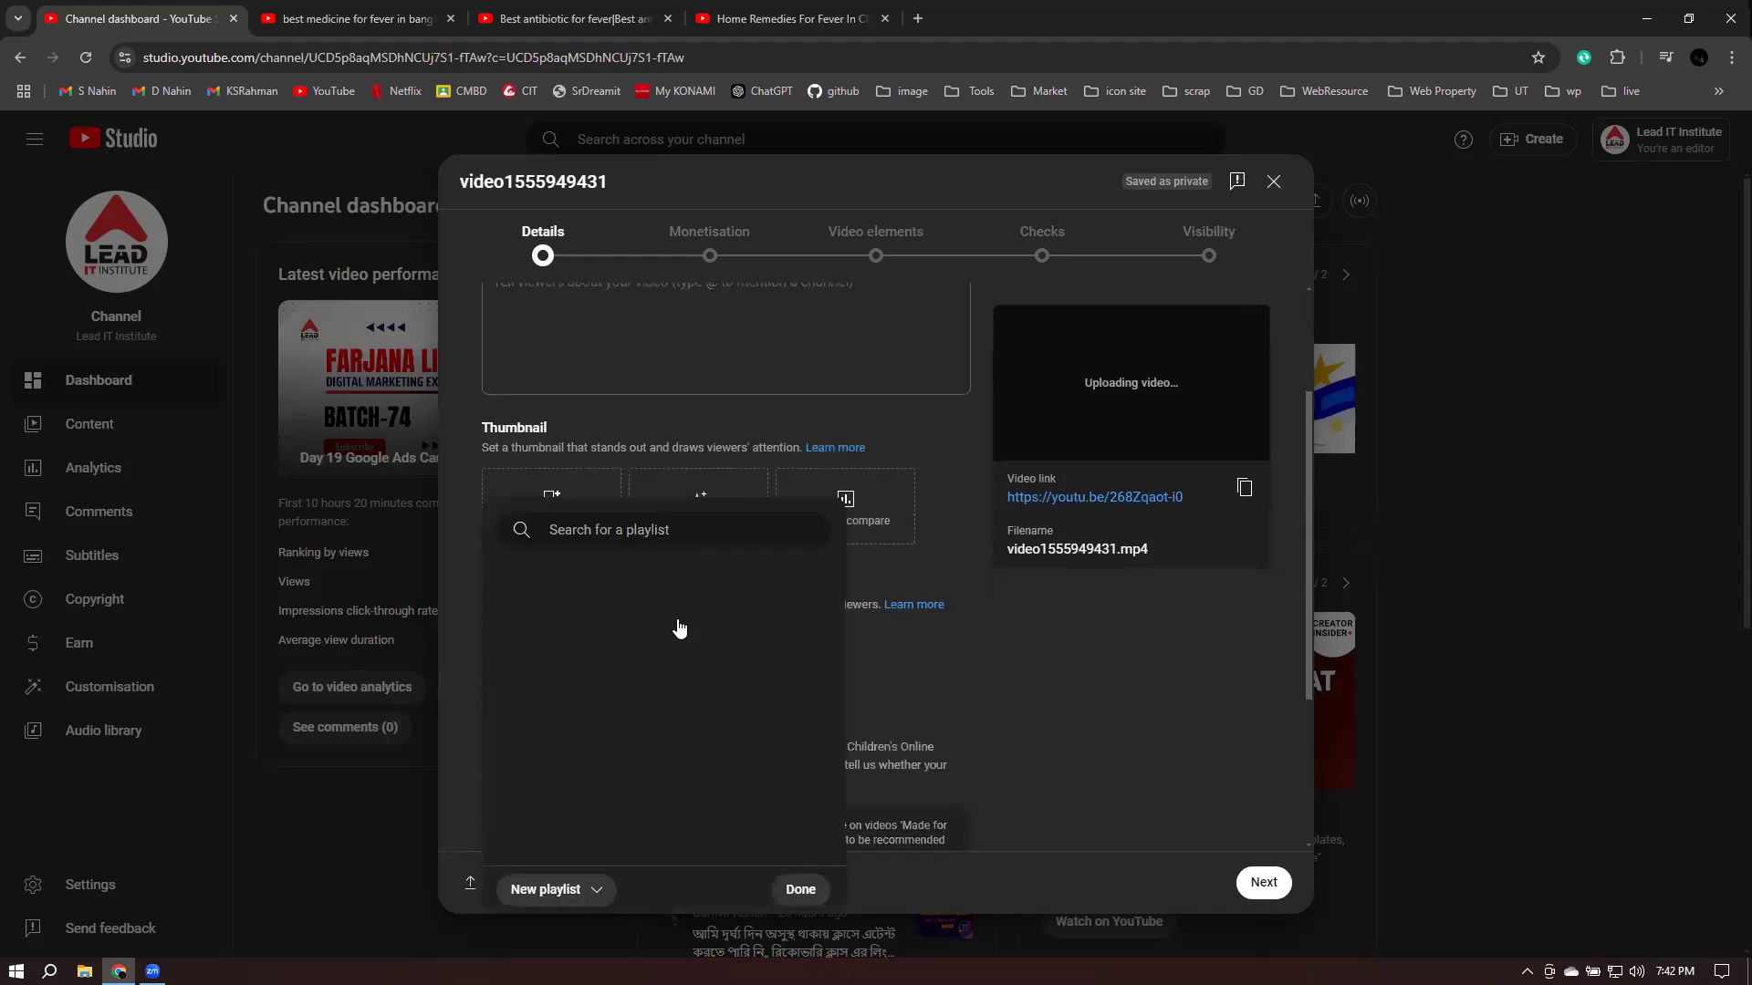
{"action": "scroll", "coordinate": [607, 620], "scroll_direction": "down", "scroll_amount": 2}
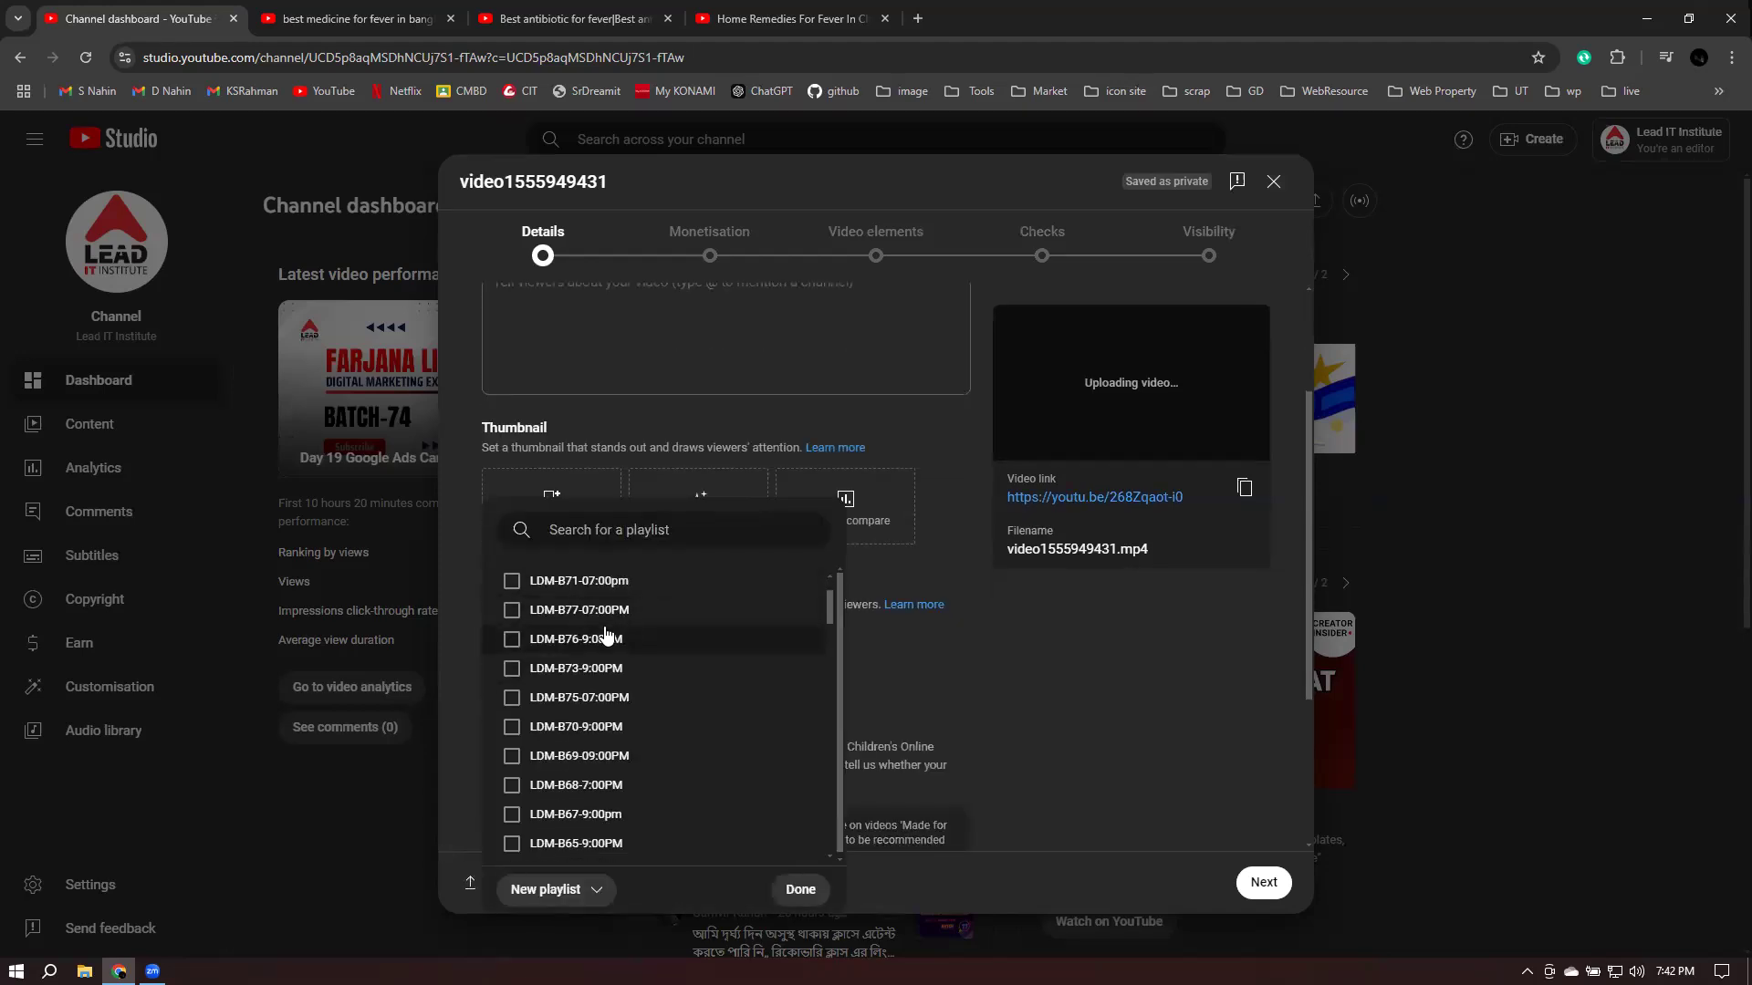
{"action": "left_click", "coordinate": [580, 701]}
{"action": "scroll", "coordinate": [773, 726], "scroll_direction": "up", "scroll_amount": 2}
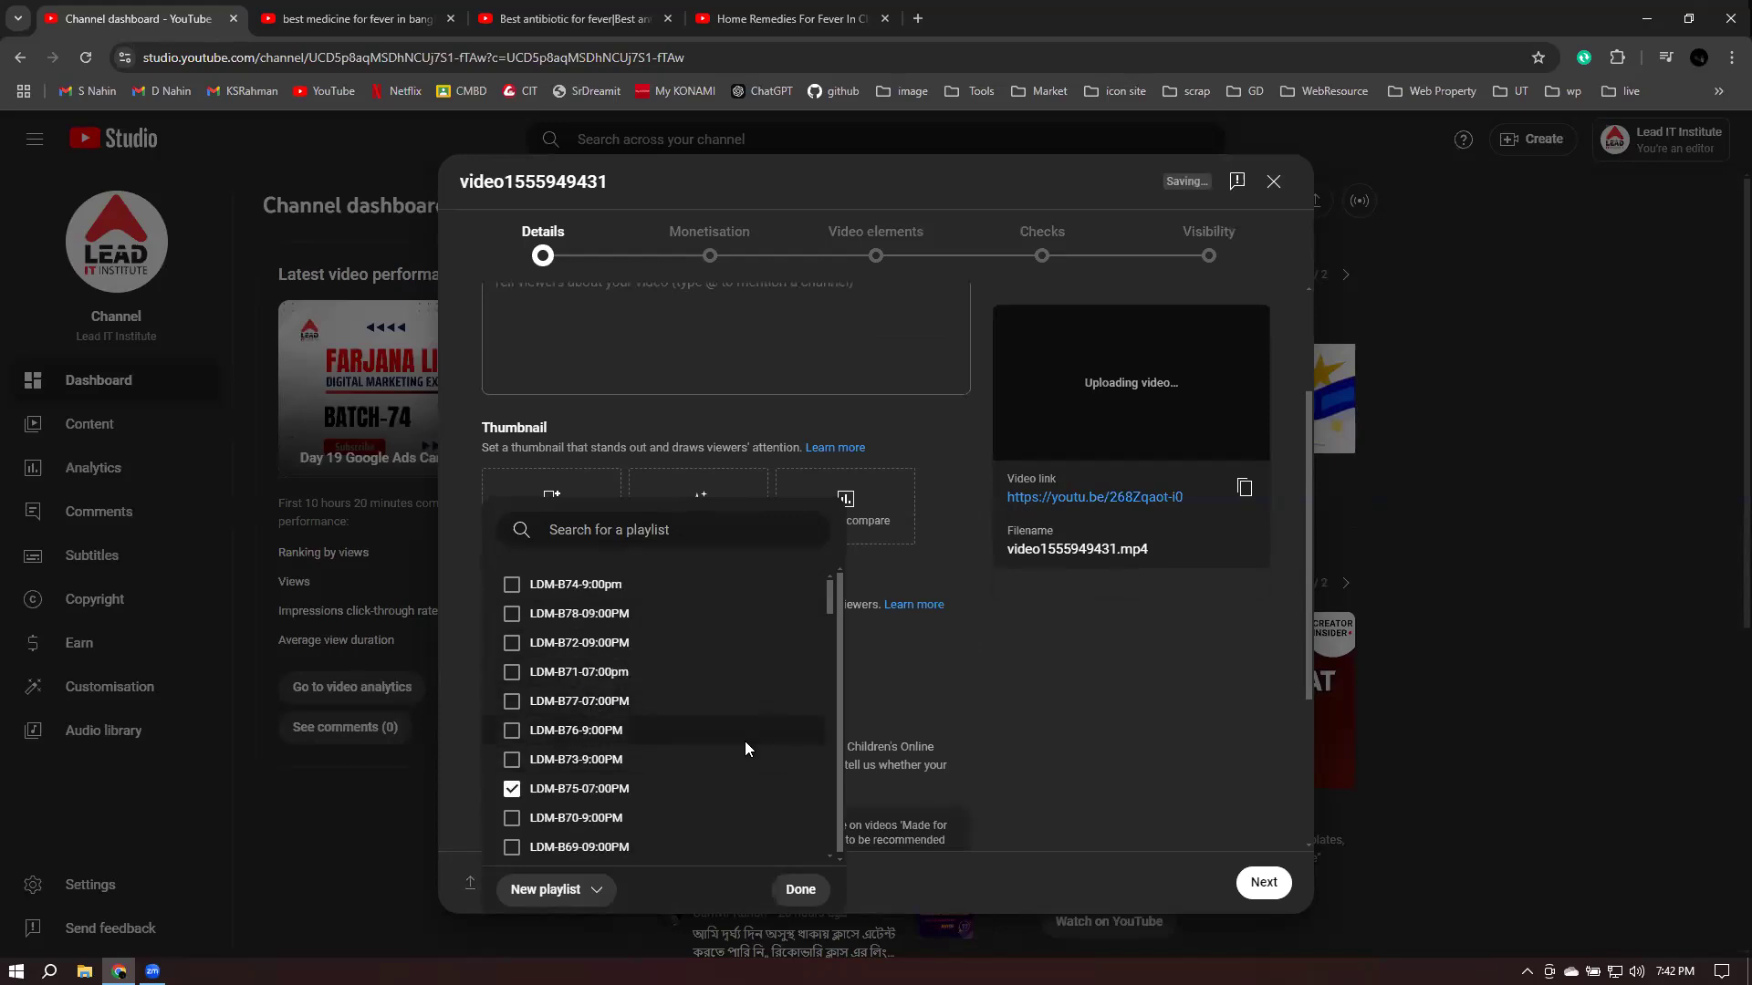
{"action": "left_click", "coordinate": [1104, 771]}
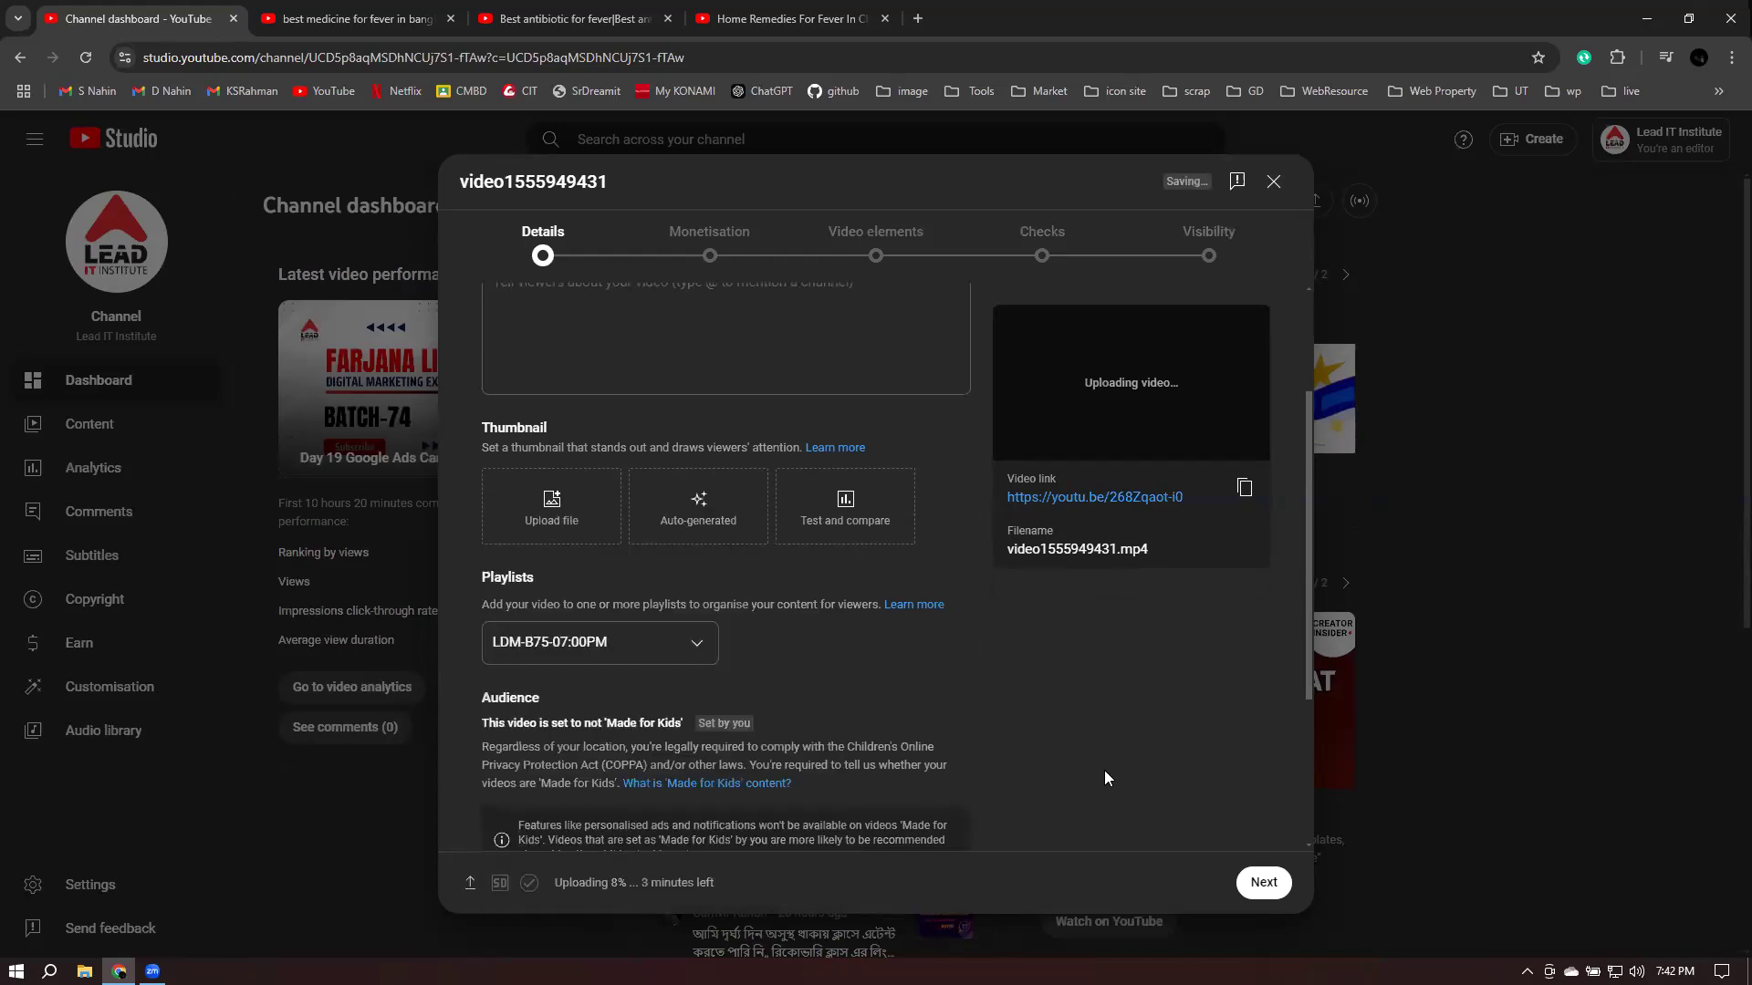
{"action": "scroll", "coordinate": [1104, 777], "scroll_direction": "up", "scroll_amount": 2}
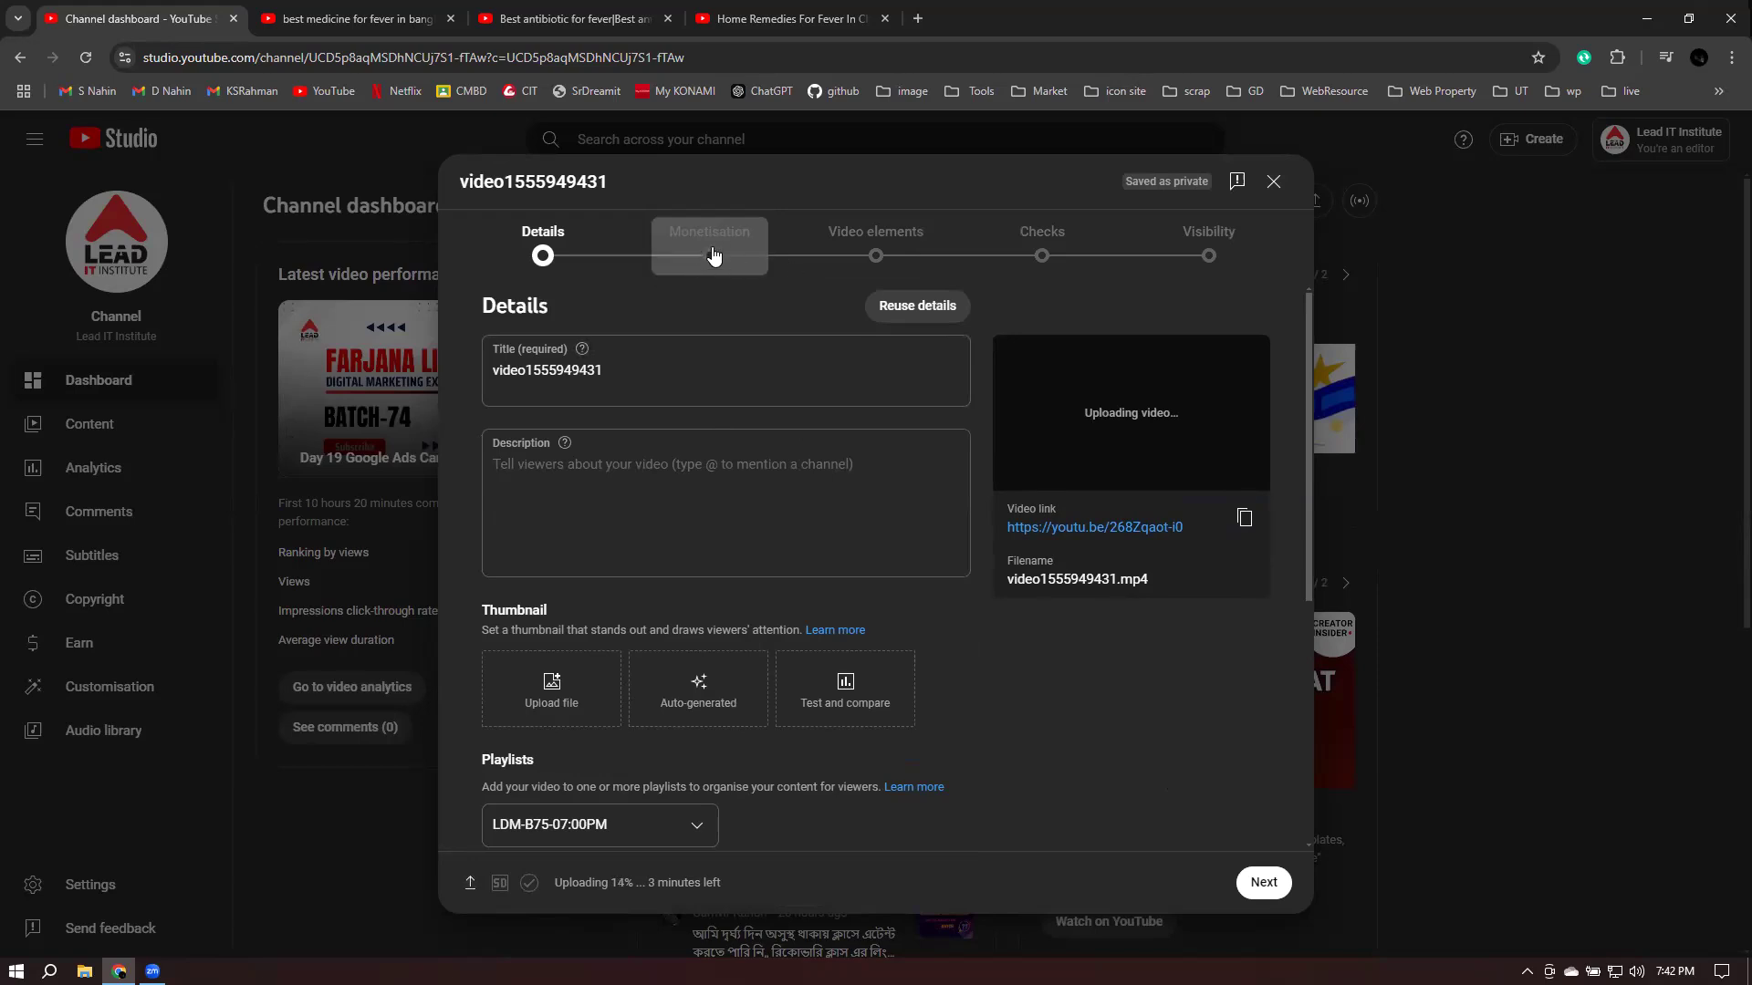
- Turn monetisation On with mid-roll ads kept enabled, and proceed to Ad suitability
{"action": "left_click", "coordinate": [1264, 882]}
{"action": "left_click", "coordinate": [511, 449]}
{"action": "left_click", "coordinate": [513, 447]}
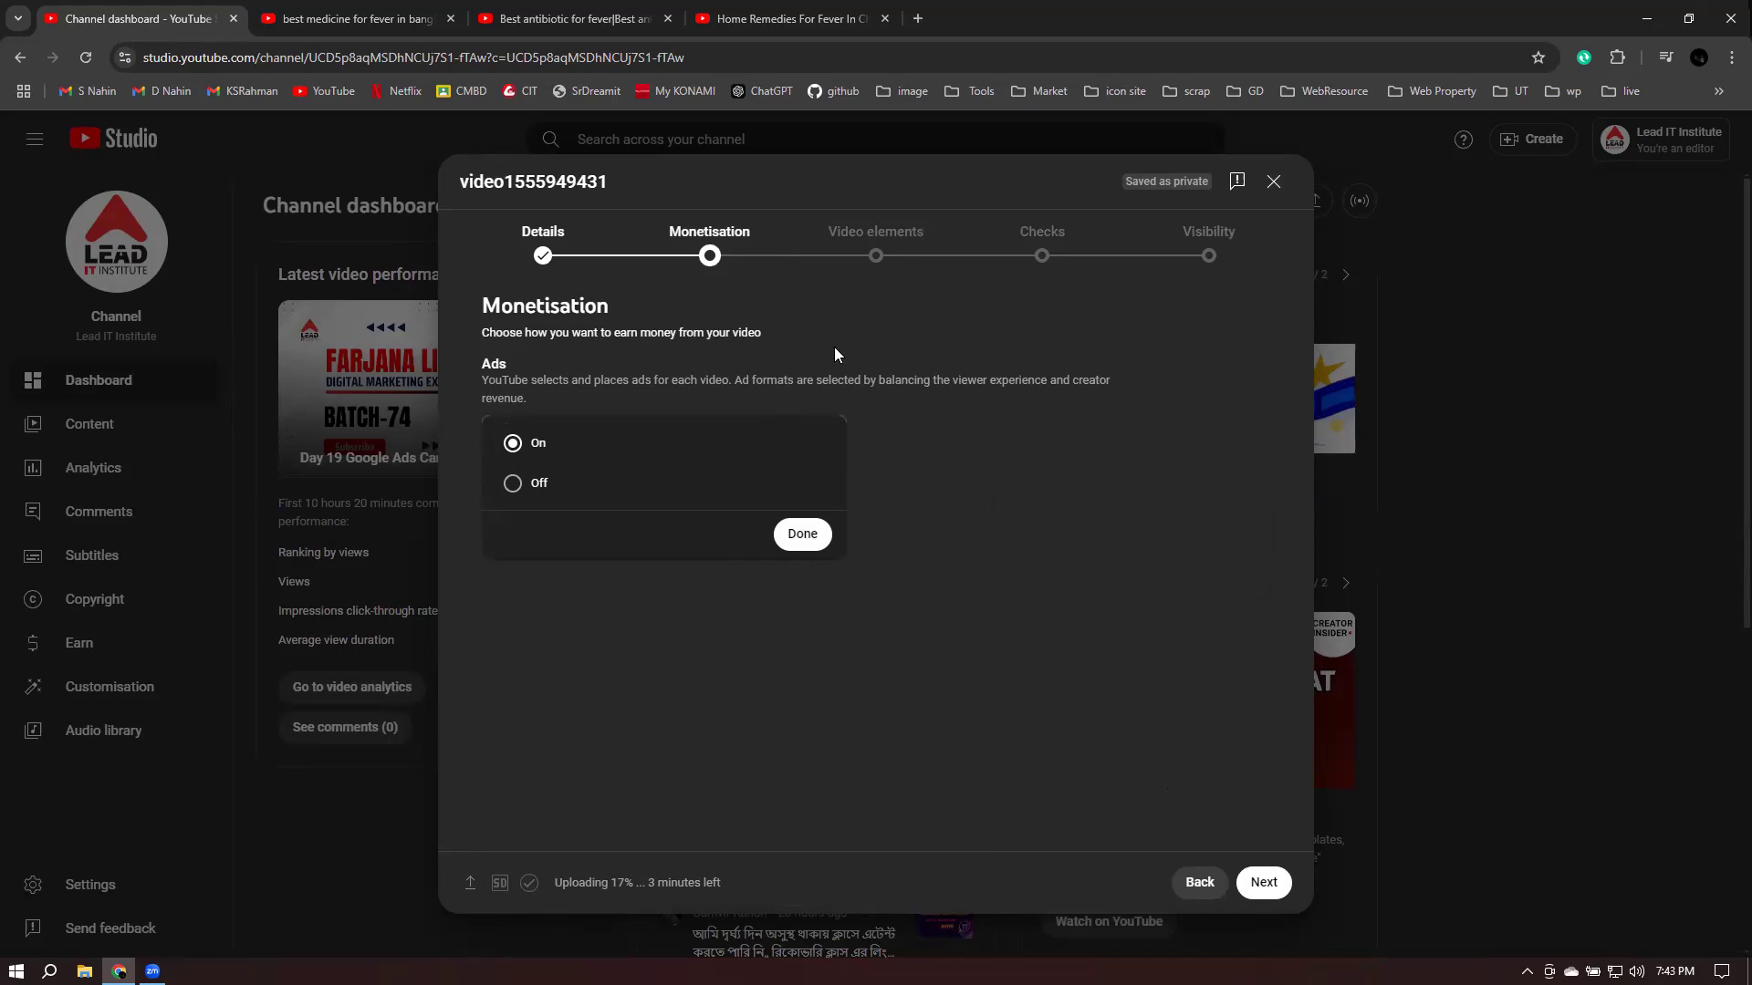
{"action": "left_click", "coordinate": [802, 536]}
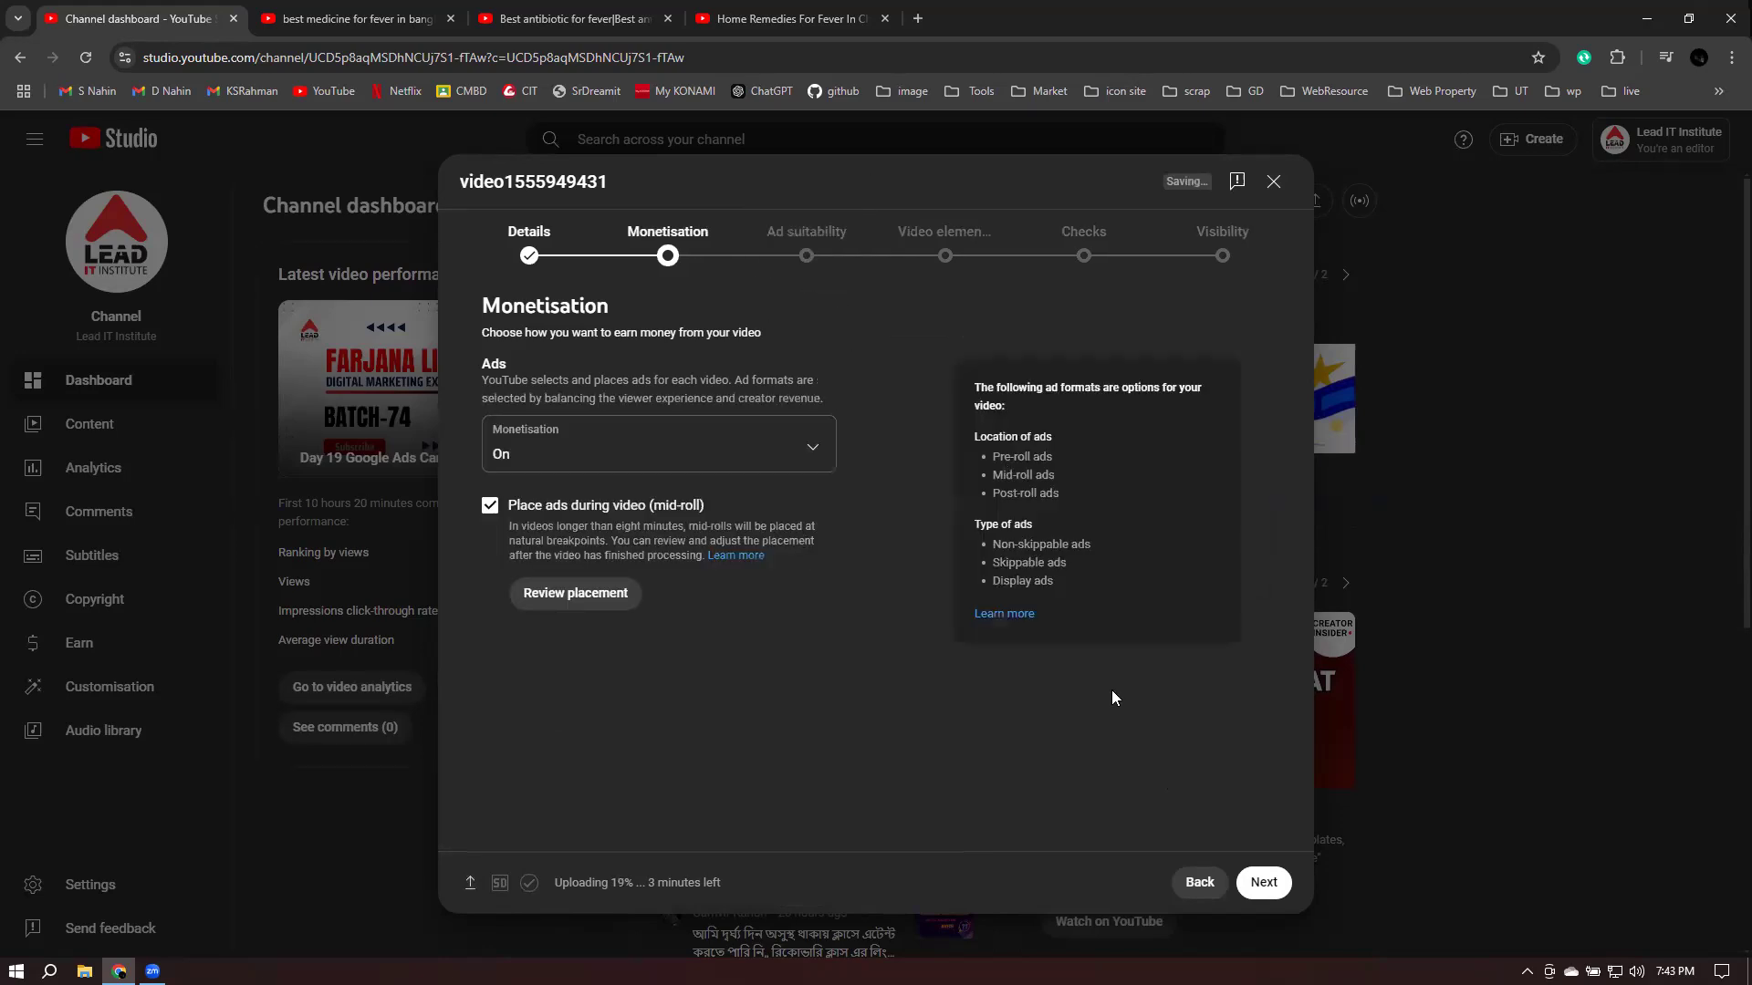
{"action": "key", "text": "Return"}
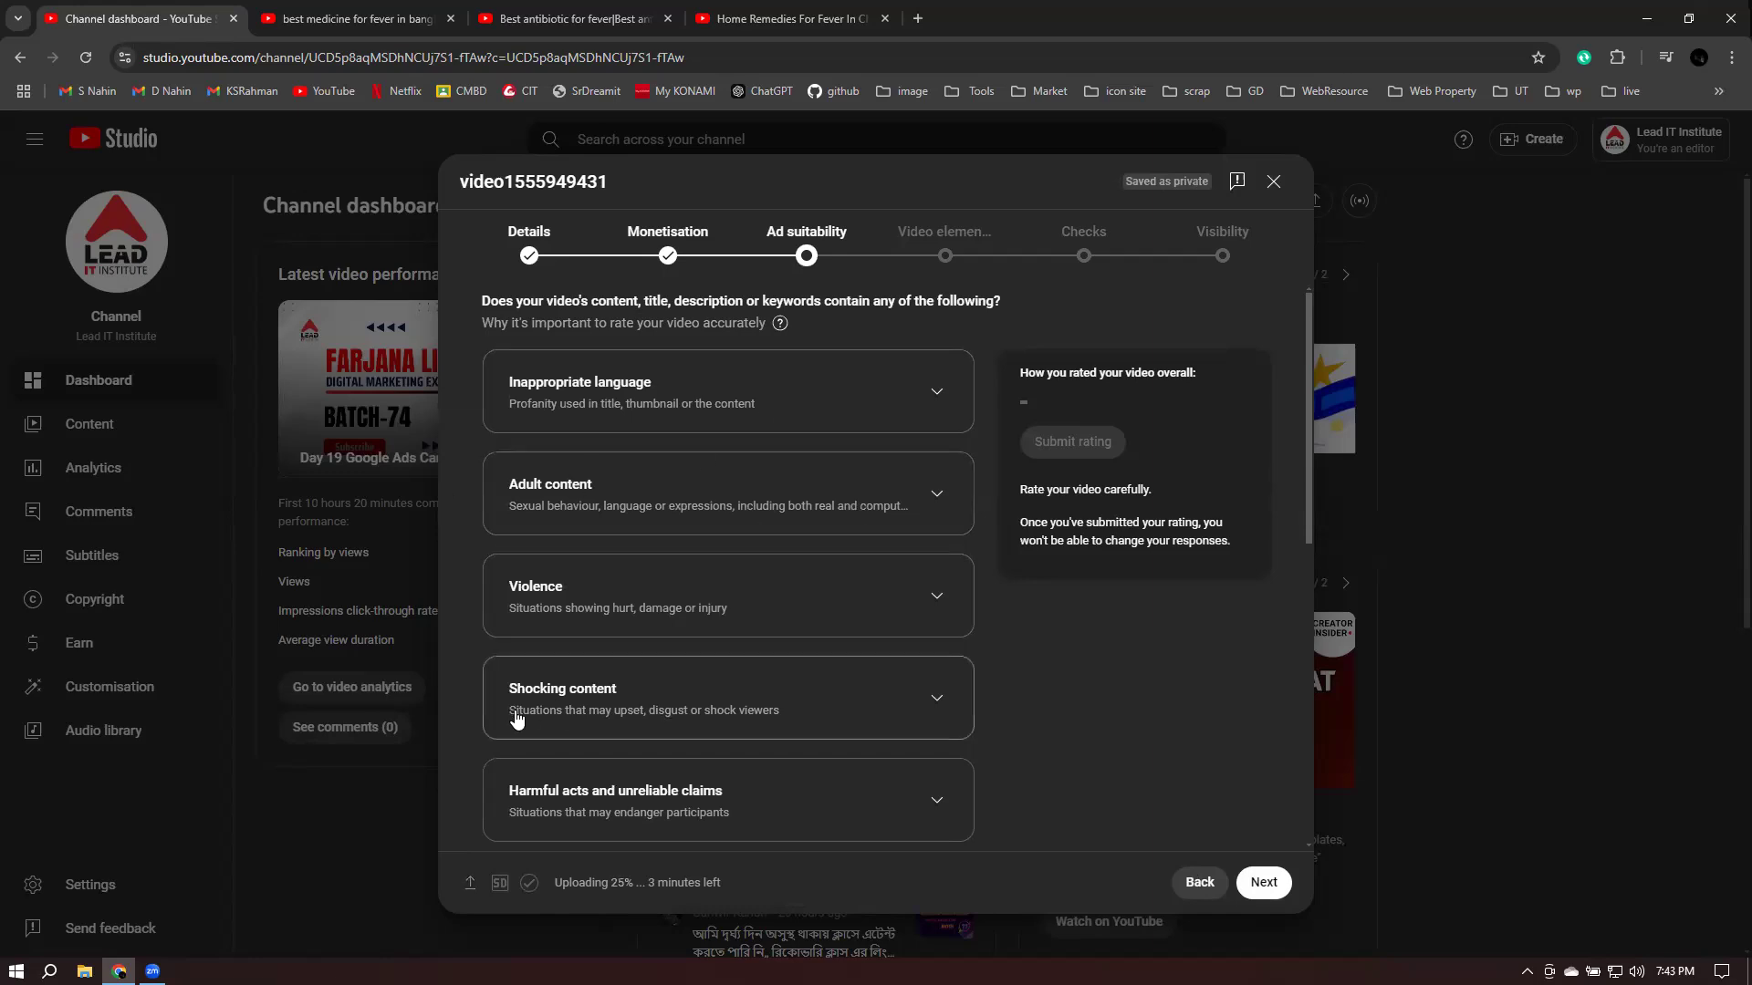
- Review the Ad suitability categories and expand Violence to see its options
{"action": "scroll", "coordinate": [704, 708], "scroll_direction": "down", "scroll_amount": 1}
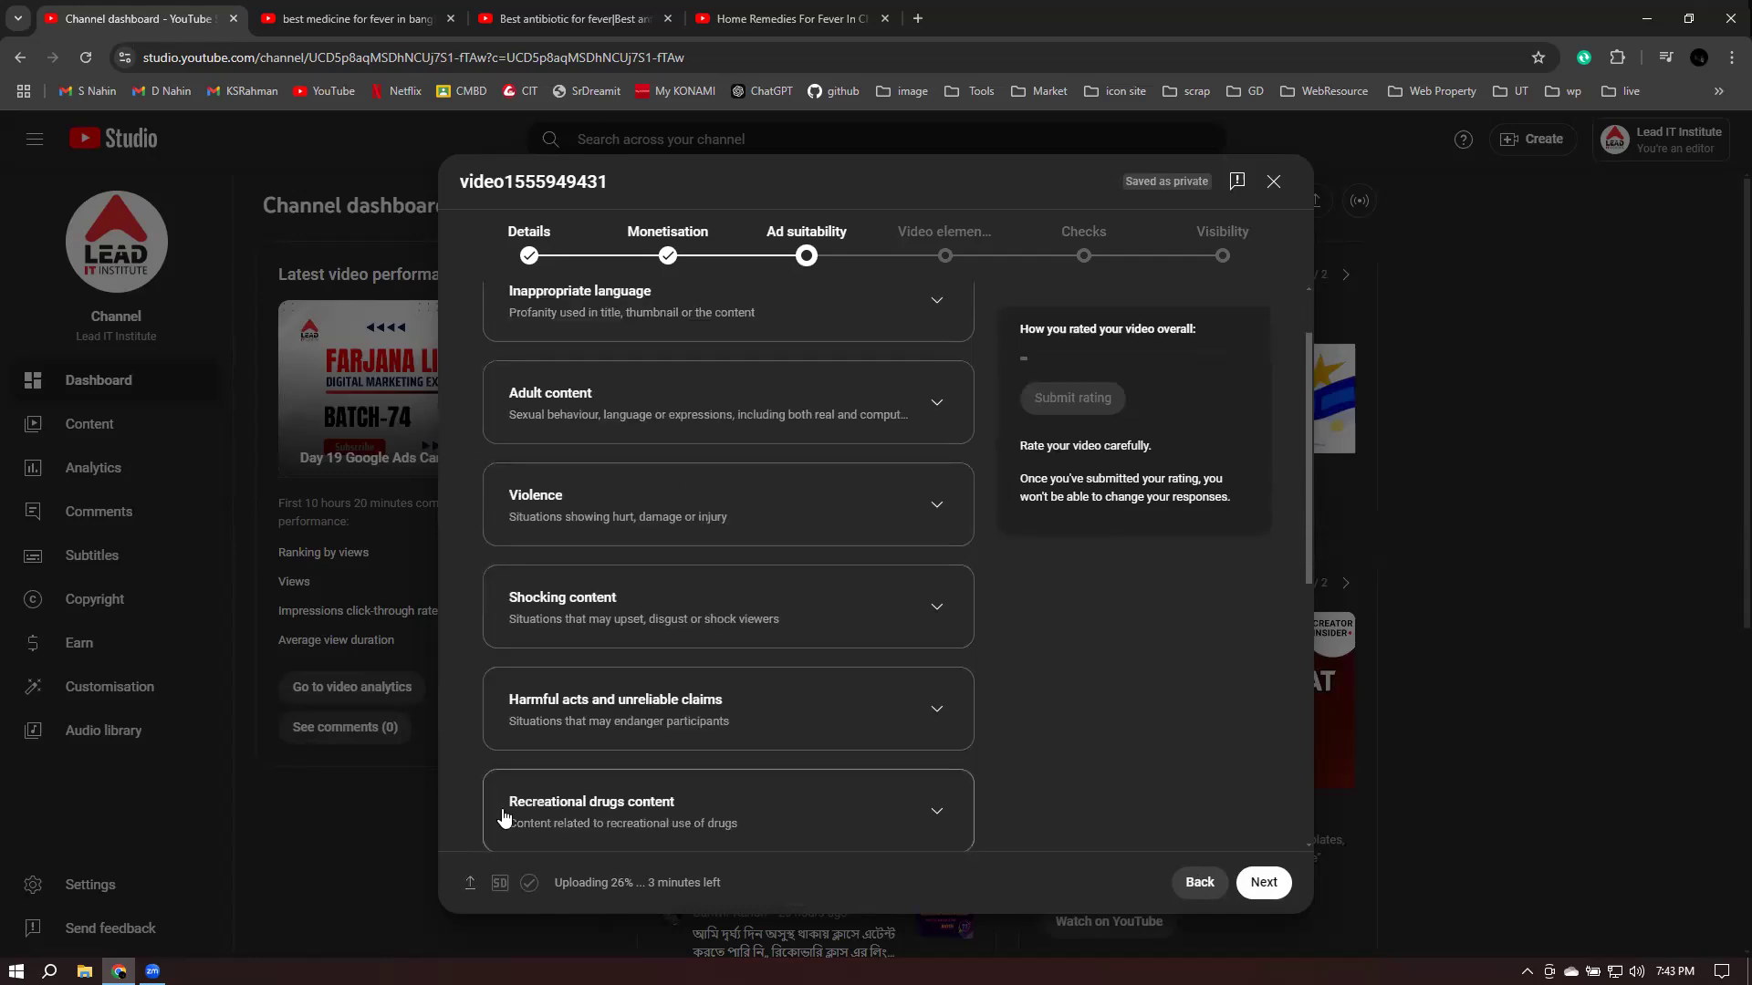
{"action": "scroll", "coordinate": [594, 817], "scroll_direction": "down", "scroll_amount": 1}
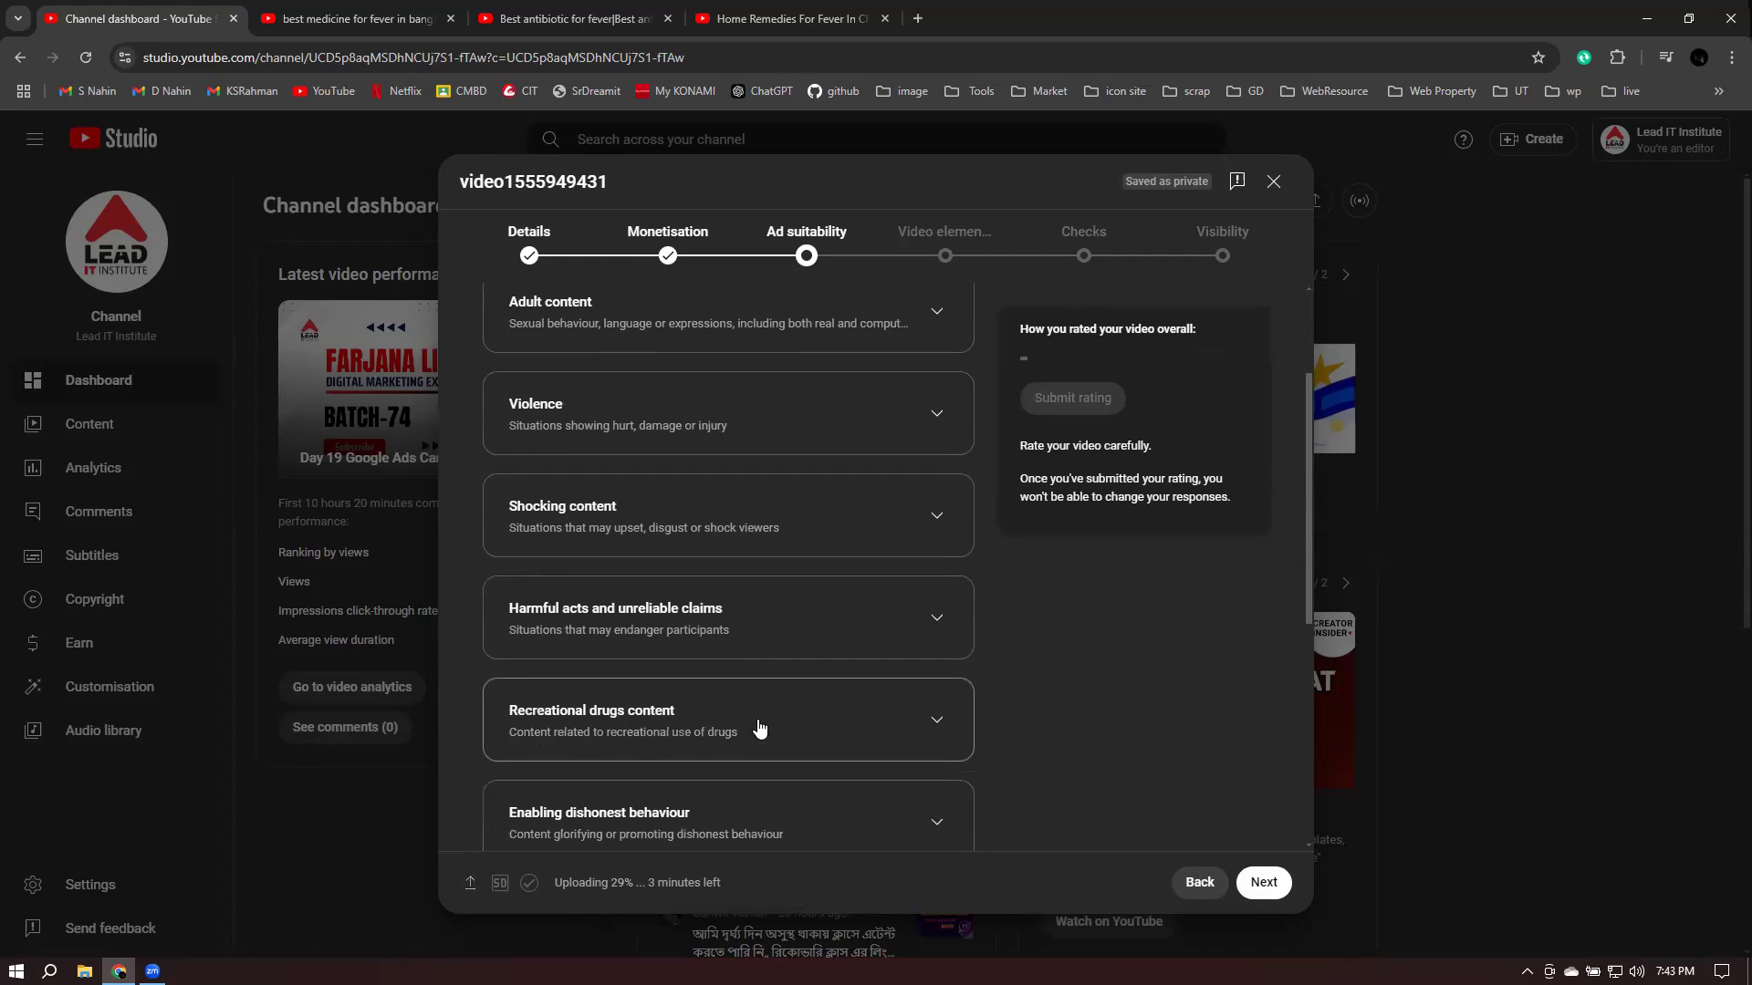
{"action": "scroll", "coordinate": [759, 728], "scroll_direction": "down", "scroll_amount": 1}
{"action": "scroll", "coordinate": [747, 540], "scroll_direction": "down", "scroll_amount": 3}
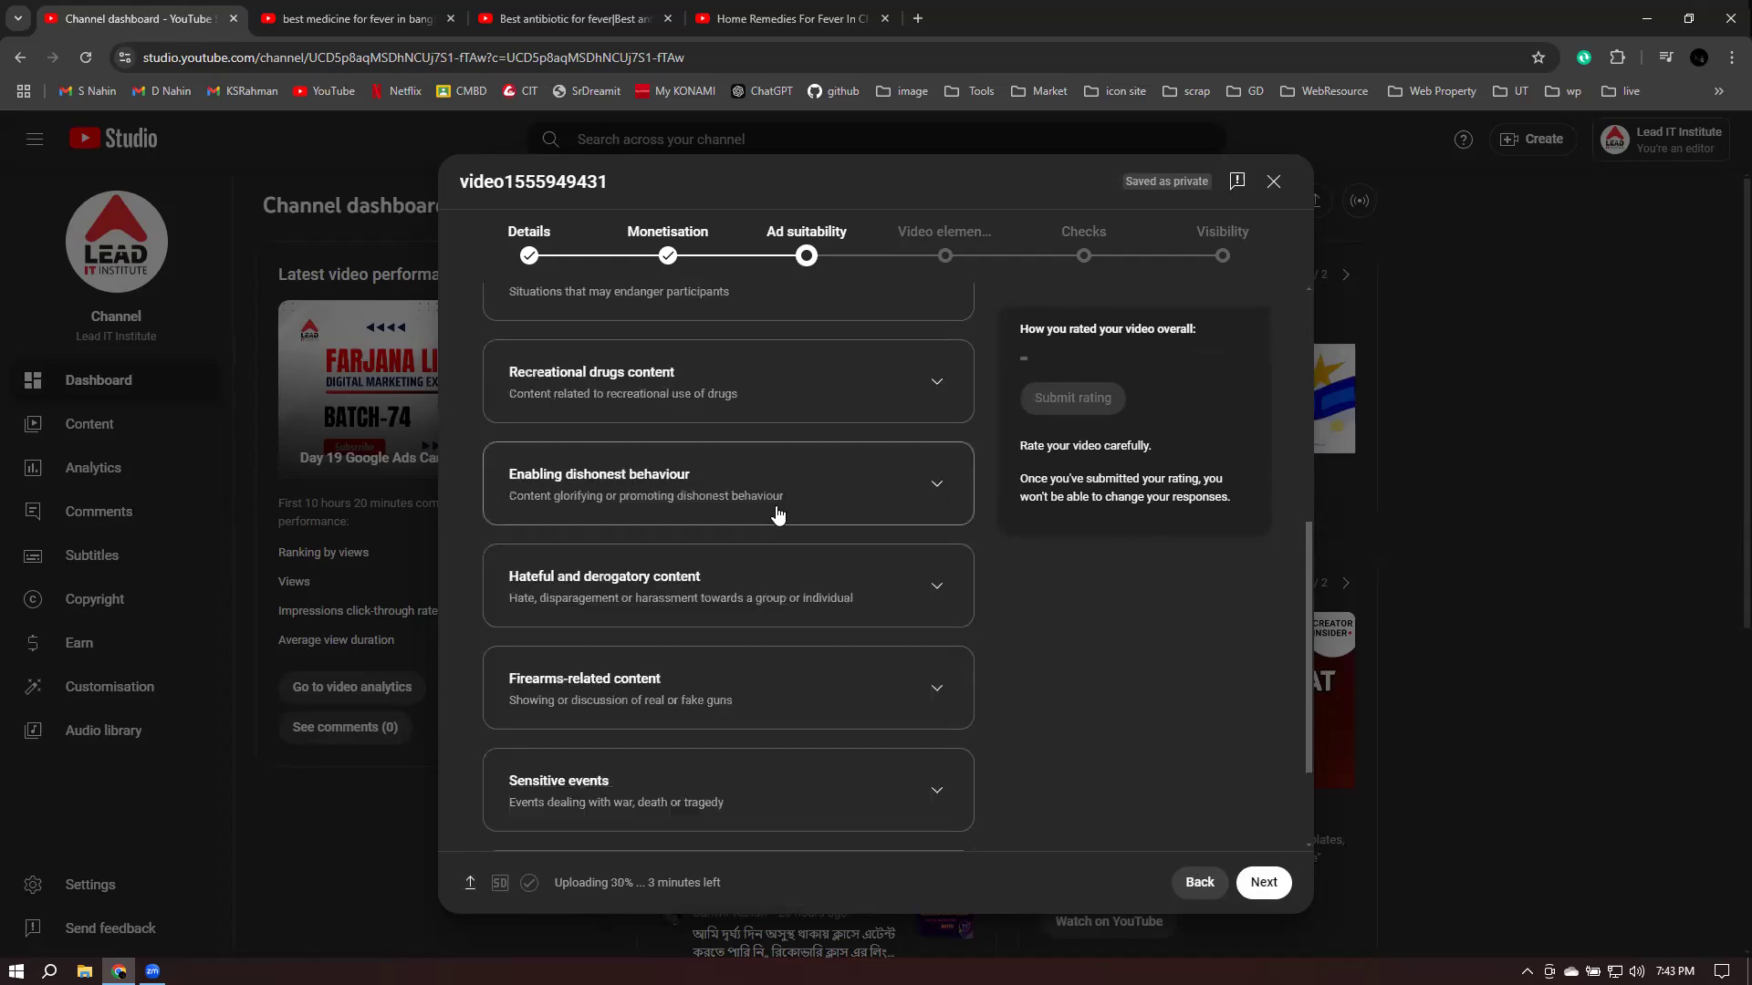
{"action": "scroll", "coordinate": [777, 515], "scroll_direction": "down", "scroll_amount": 1}
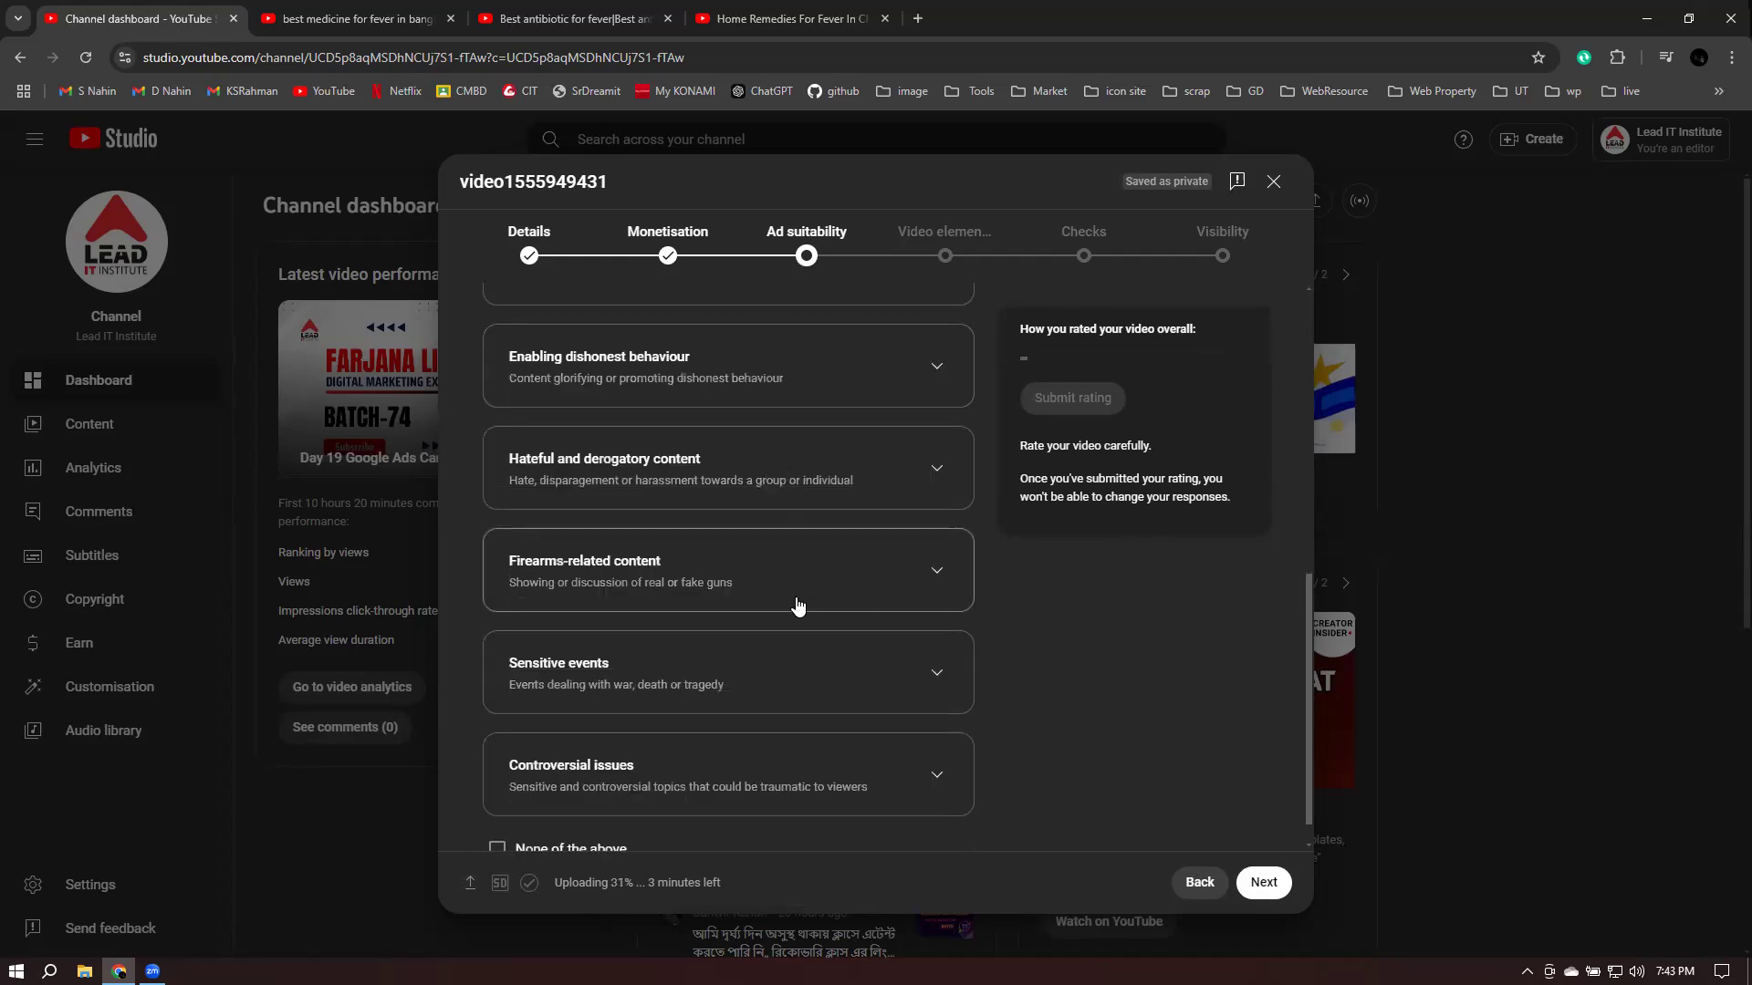
{"action": "scroll", "coordinate": [835, 748], "scroll_direction": "up", "scroll_amount": 4}
{"action": "scroll", "coordinate": [834, 703], "scroll_direction": "up", "scroll_amount": 1}
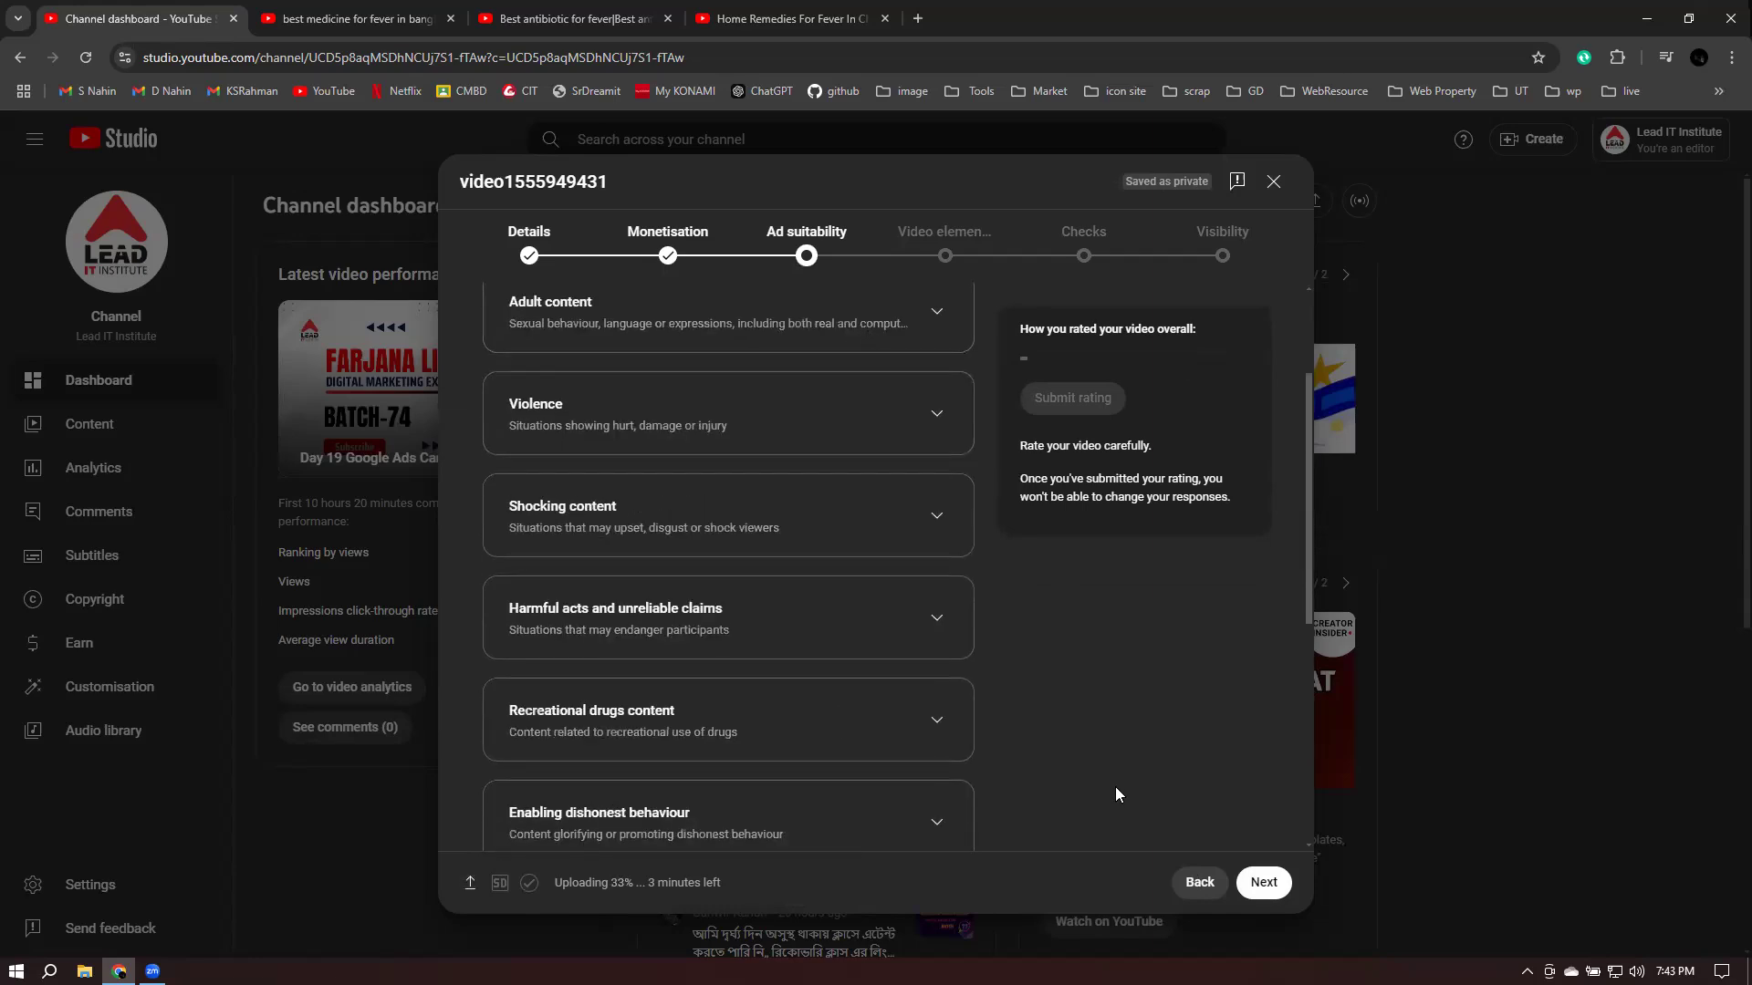
{"action": "scroll", "coordinate": [863, 507], "scroll_direction": "up", "scroll_amount": 1}
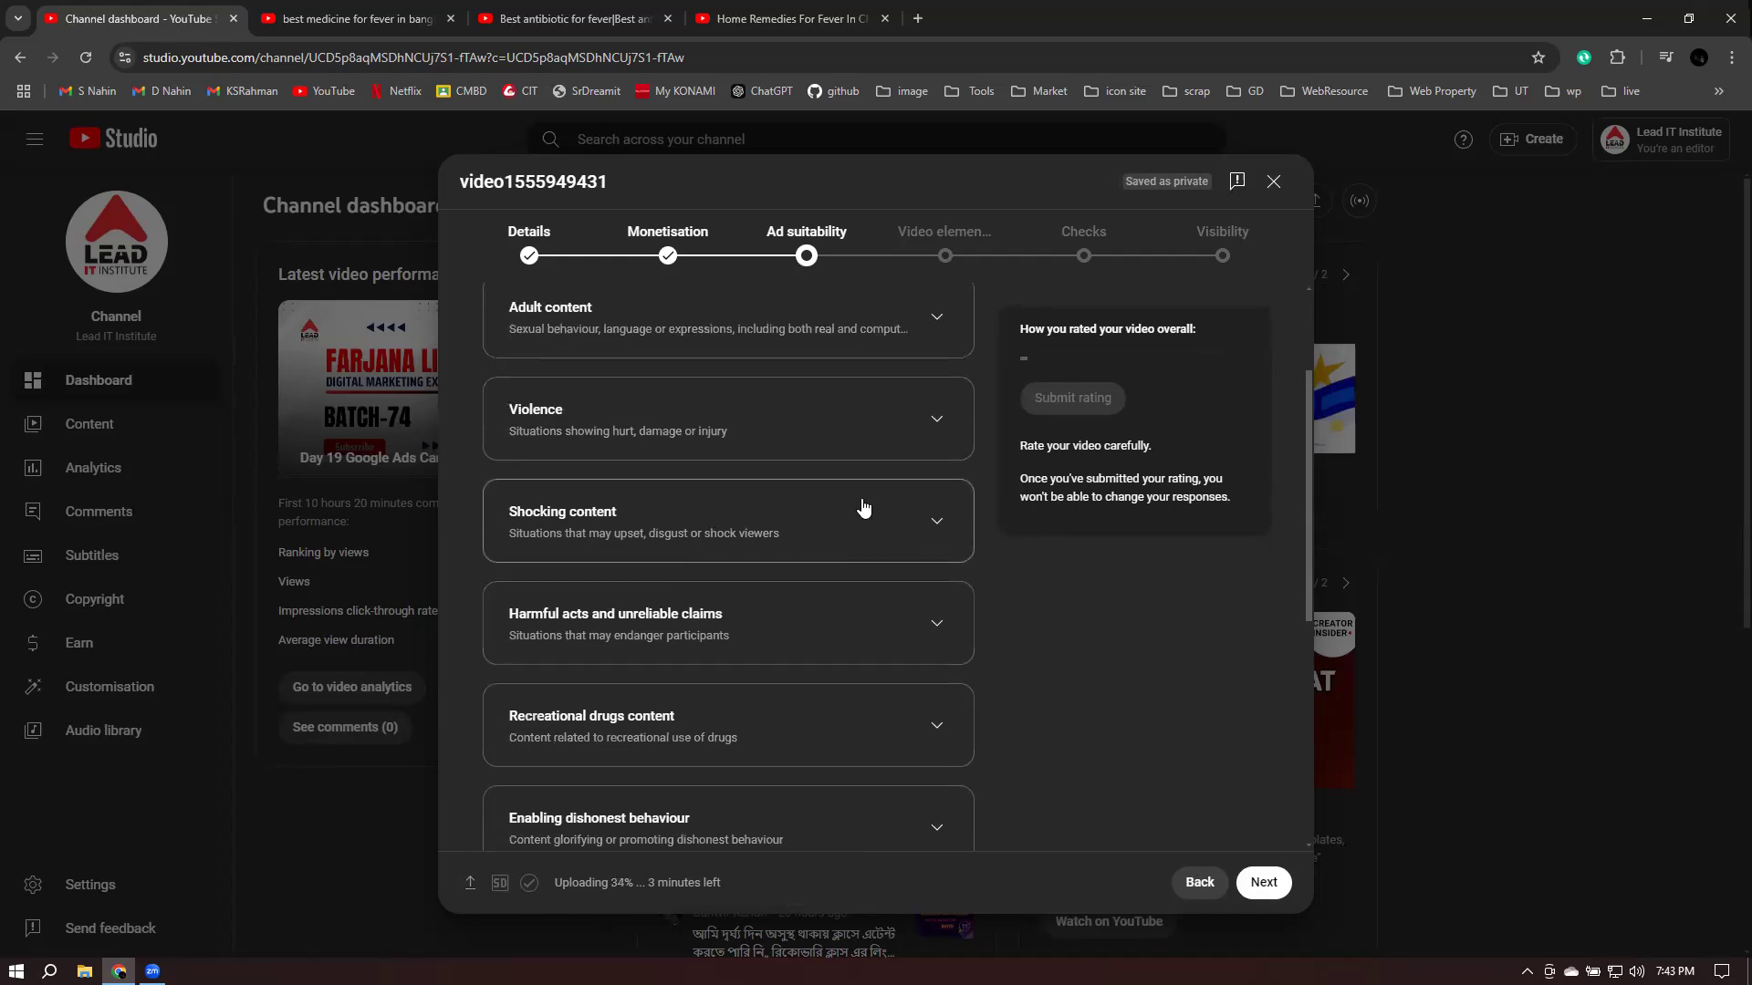
{"action": "scroll", "coordinate": [864, 507], "scroll_direction": "up", "scroll_amount": 2}
{"action": "left_click", "coordinate": [931, 595]}
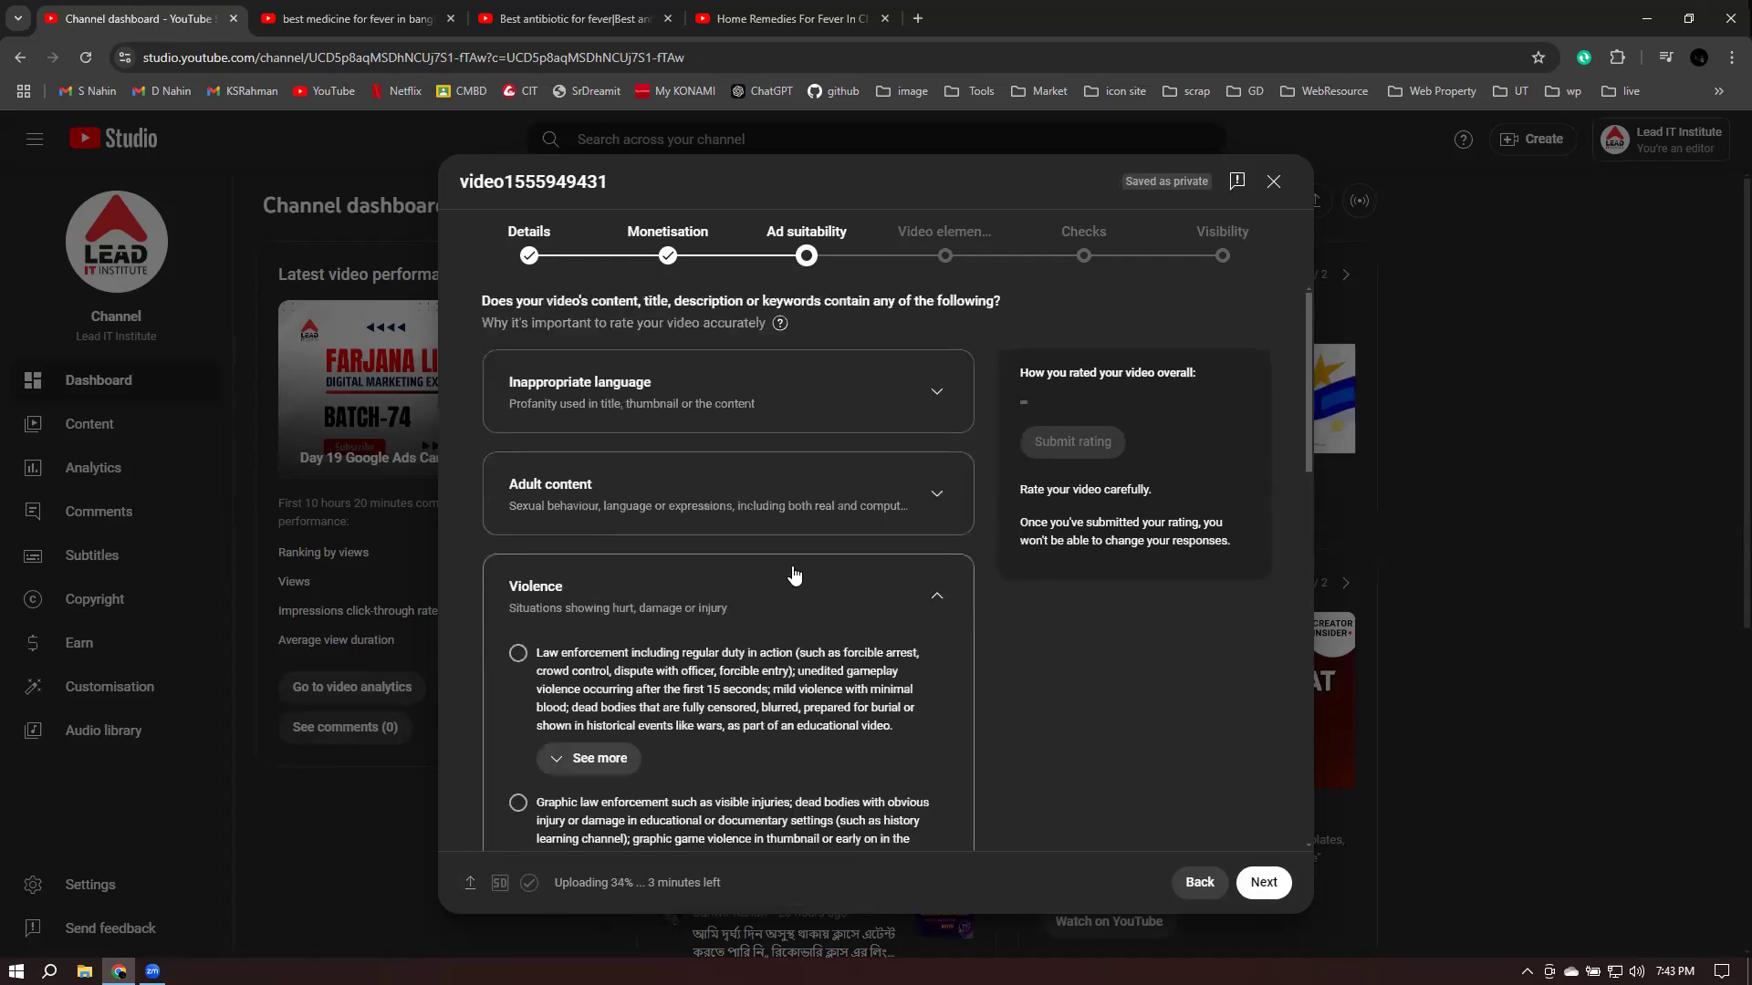
- Choose None of the above, submit the Safe for ads rating, and continue to Video elements
{"action": "scroll", "coordinate": [793, 573], "scroll_direction": "down", "scroll_amount": 3}
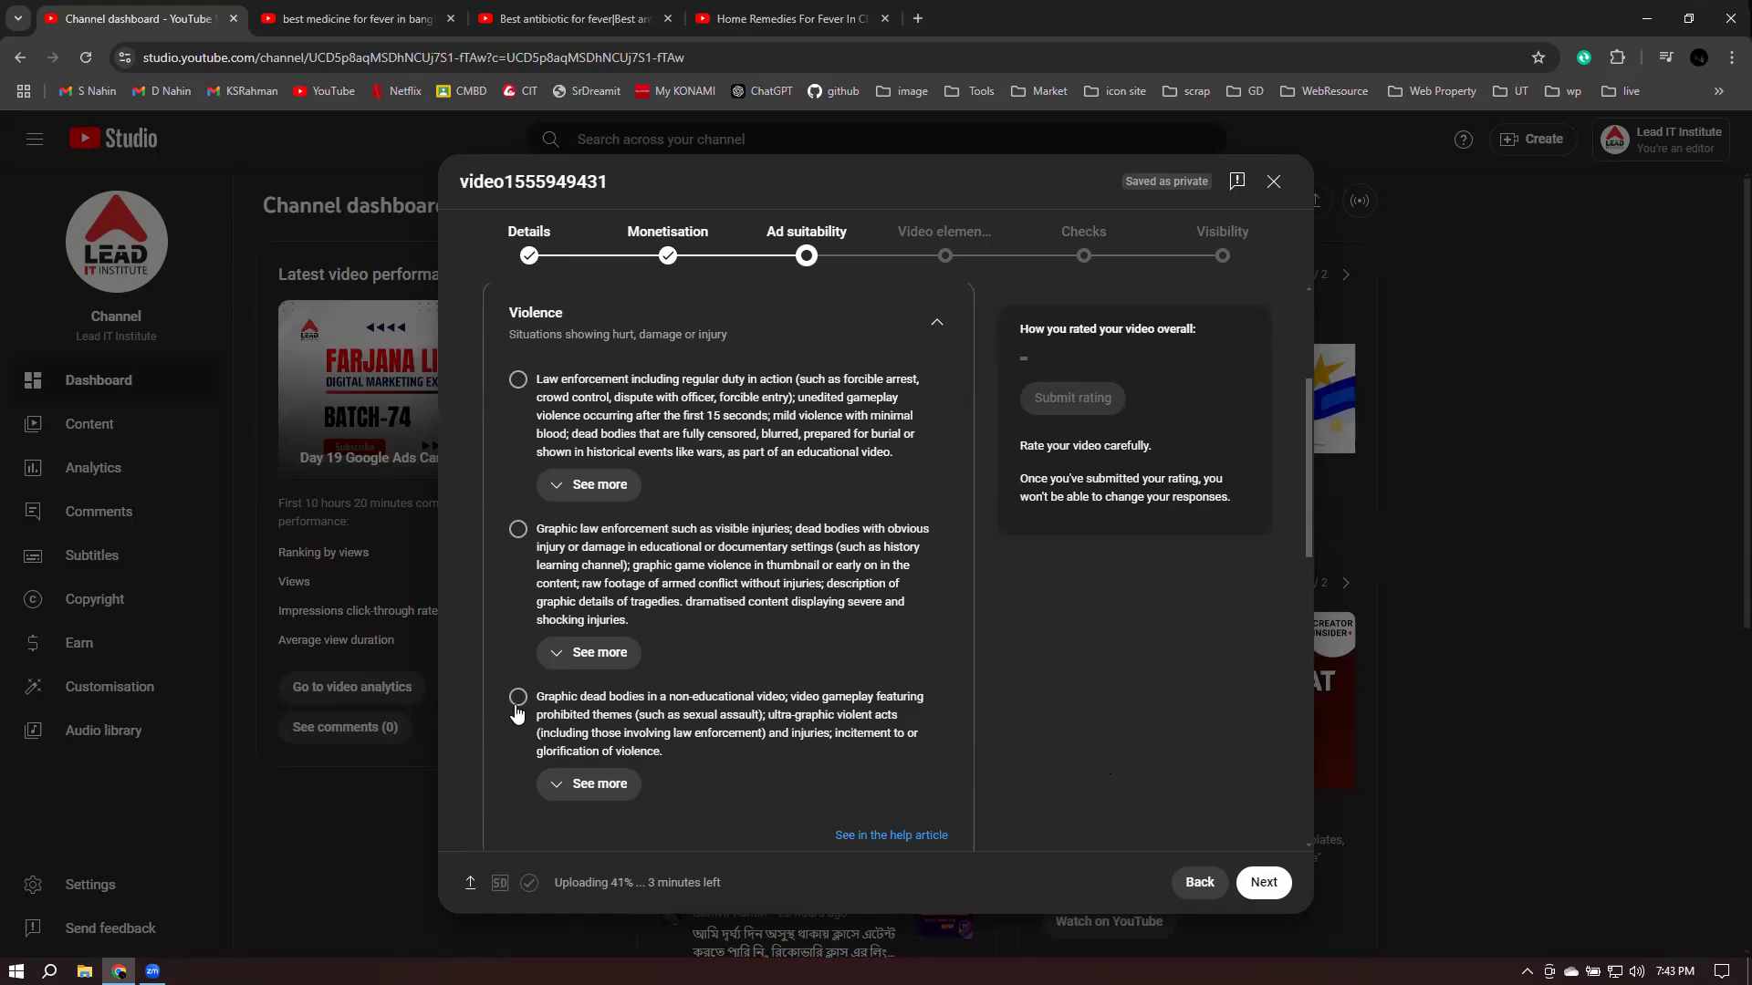
{"action": "scroll", "coordinate": [1155, 638], "scroll_direction": "down", "scroll_amount": 10}
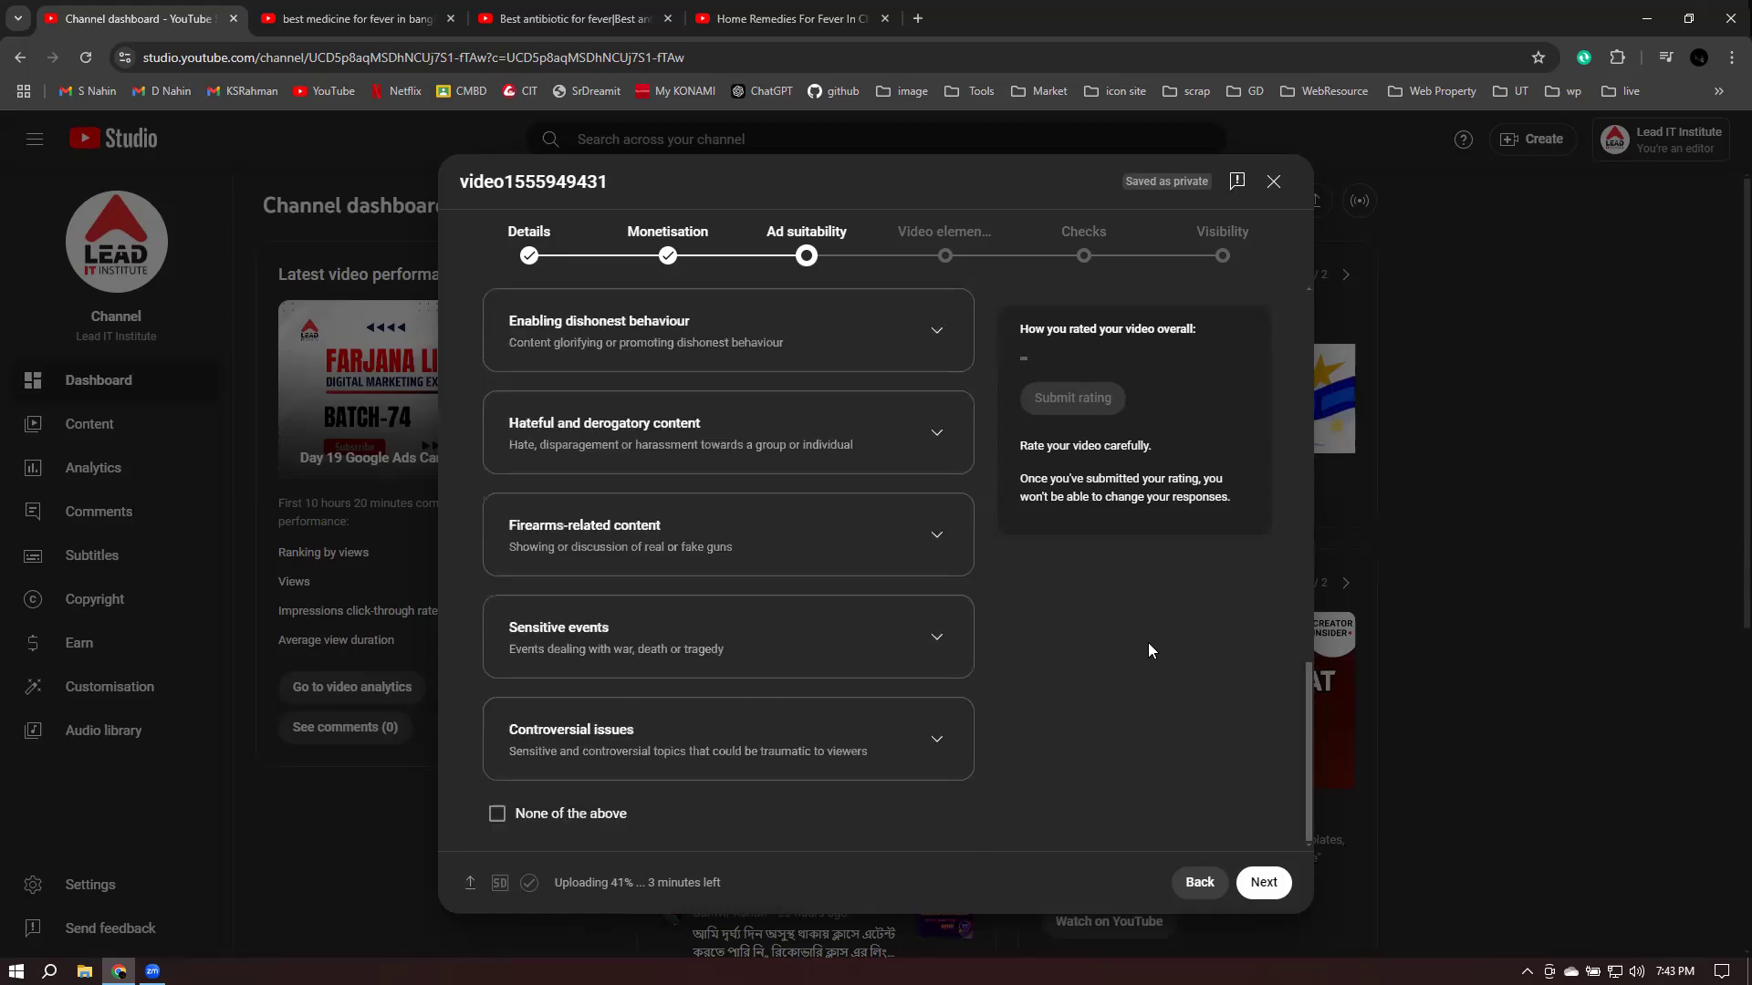
{"action": "left_click", "coordinate": [509, 814]}
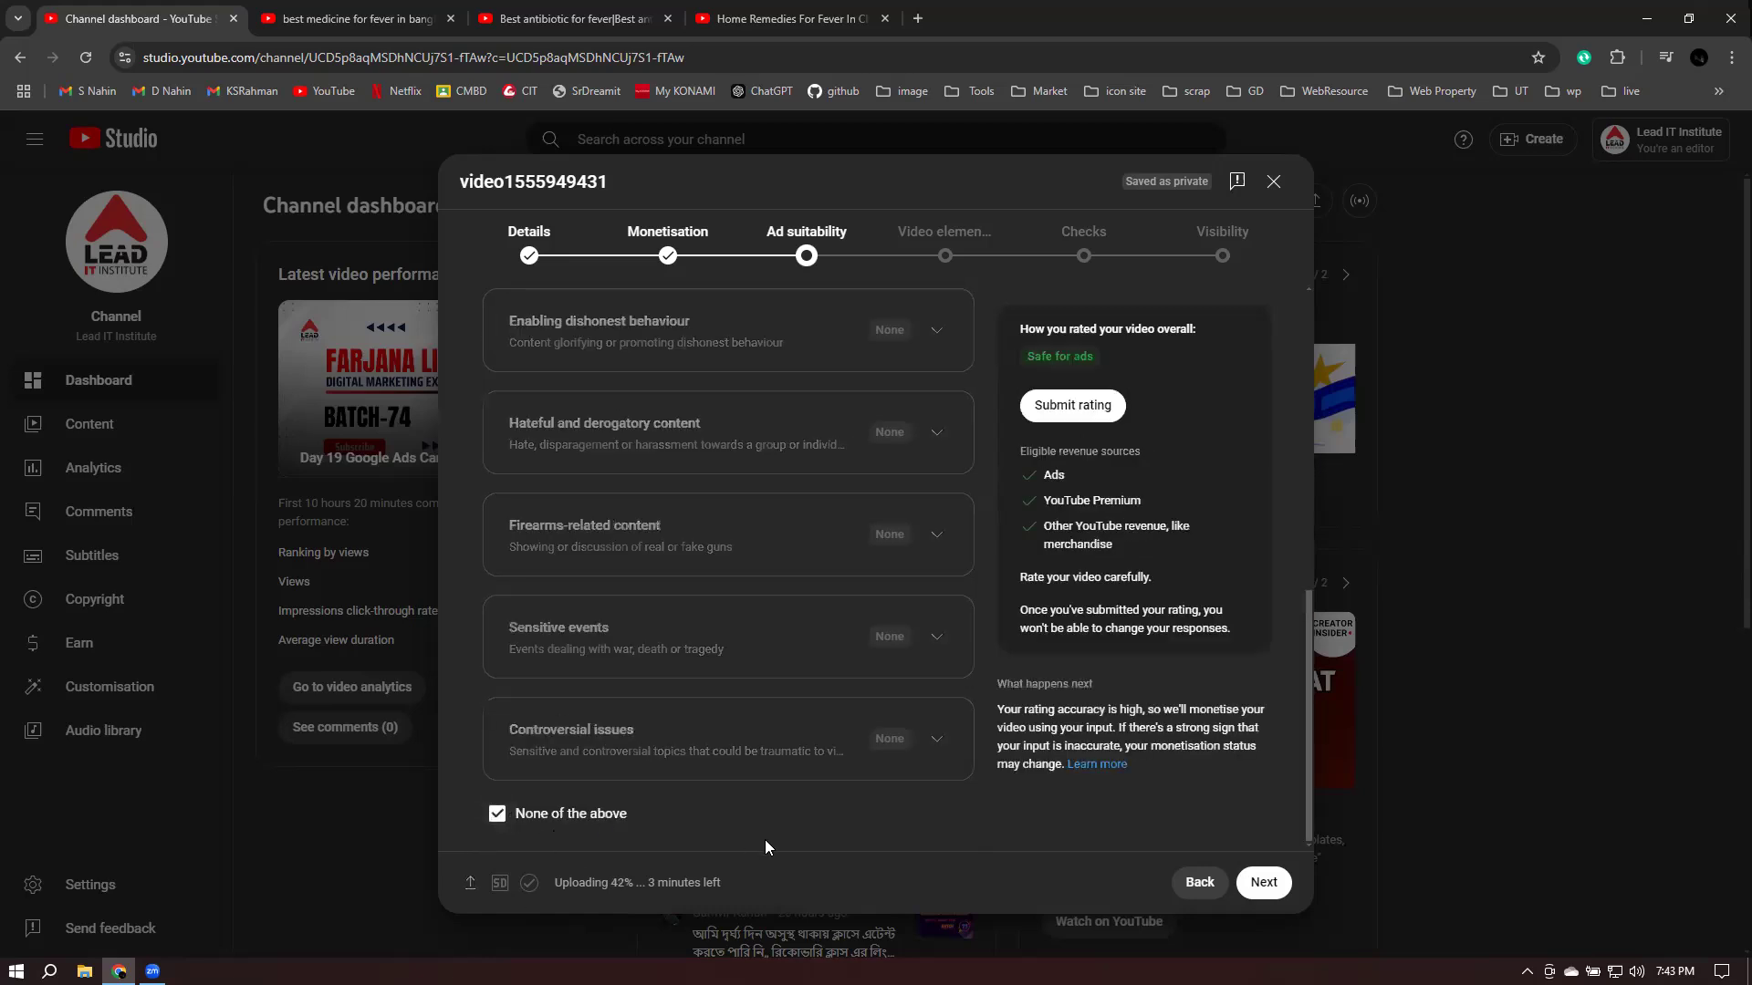
{"action": "left_click", "coordinate": [1070, 403]}
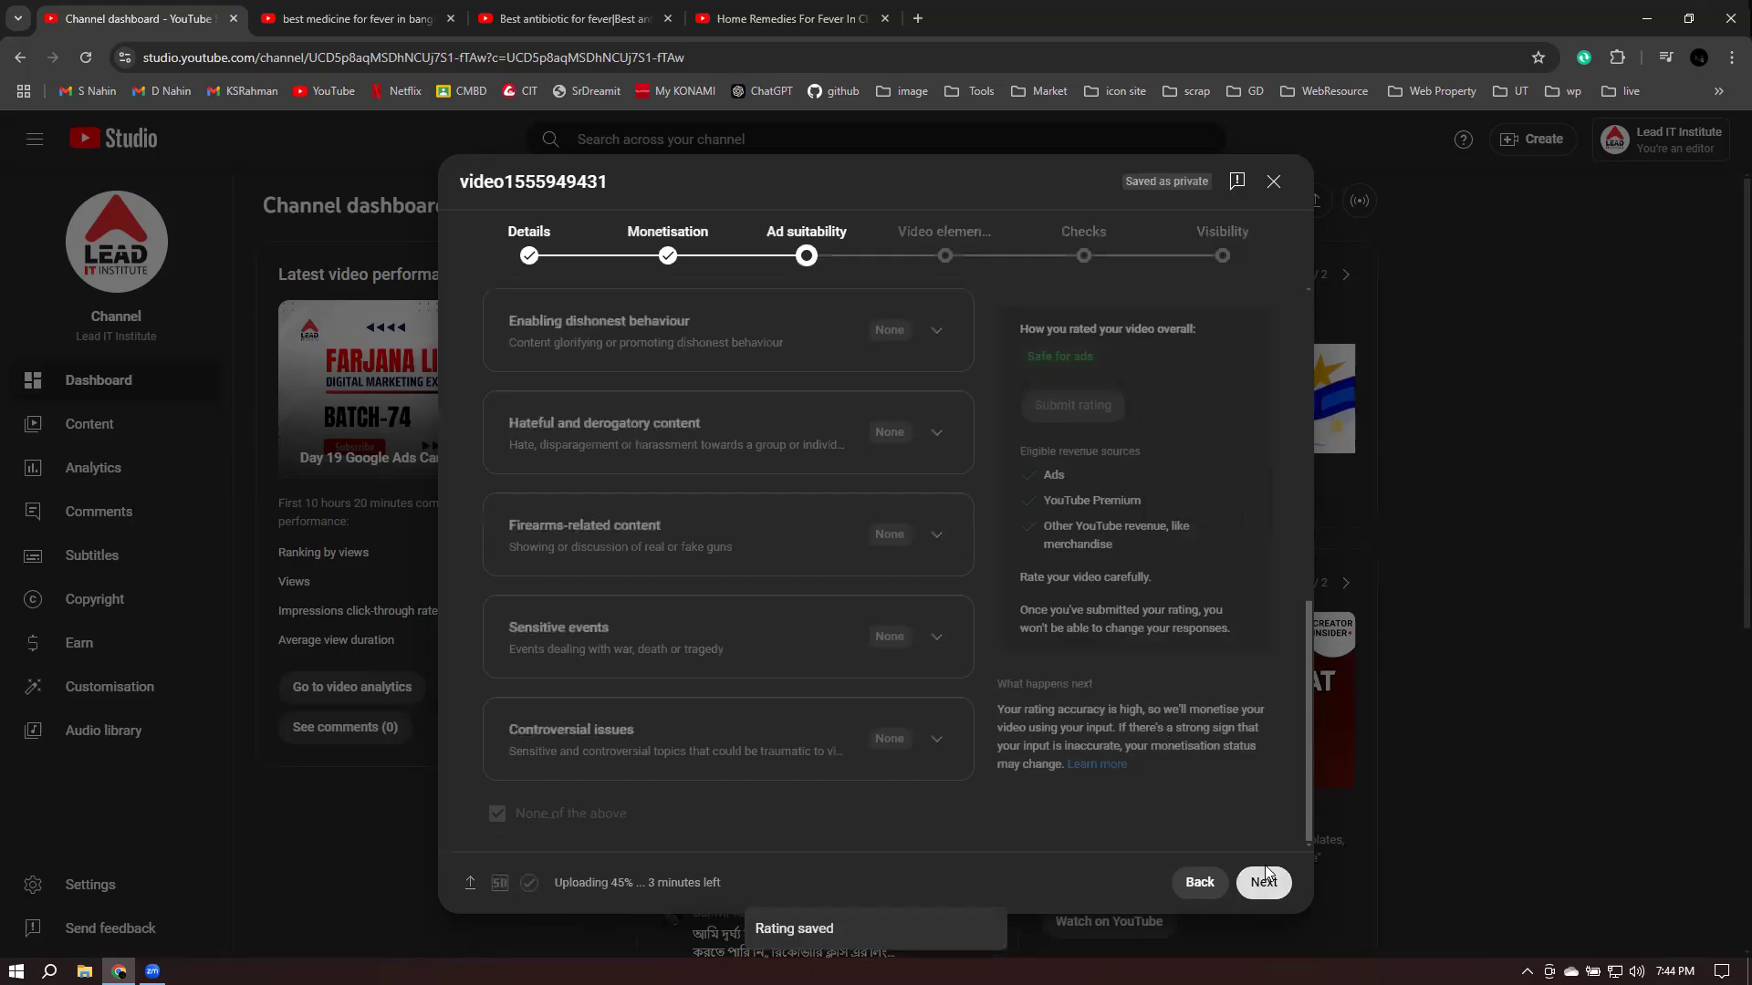
{"action": "left_click", "coordinate": [1264, 875]}
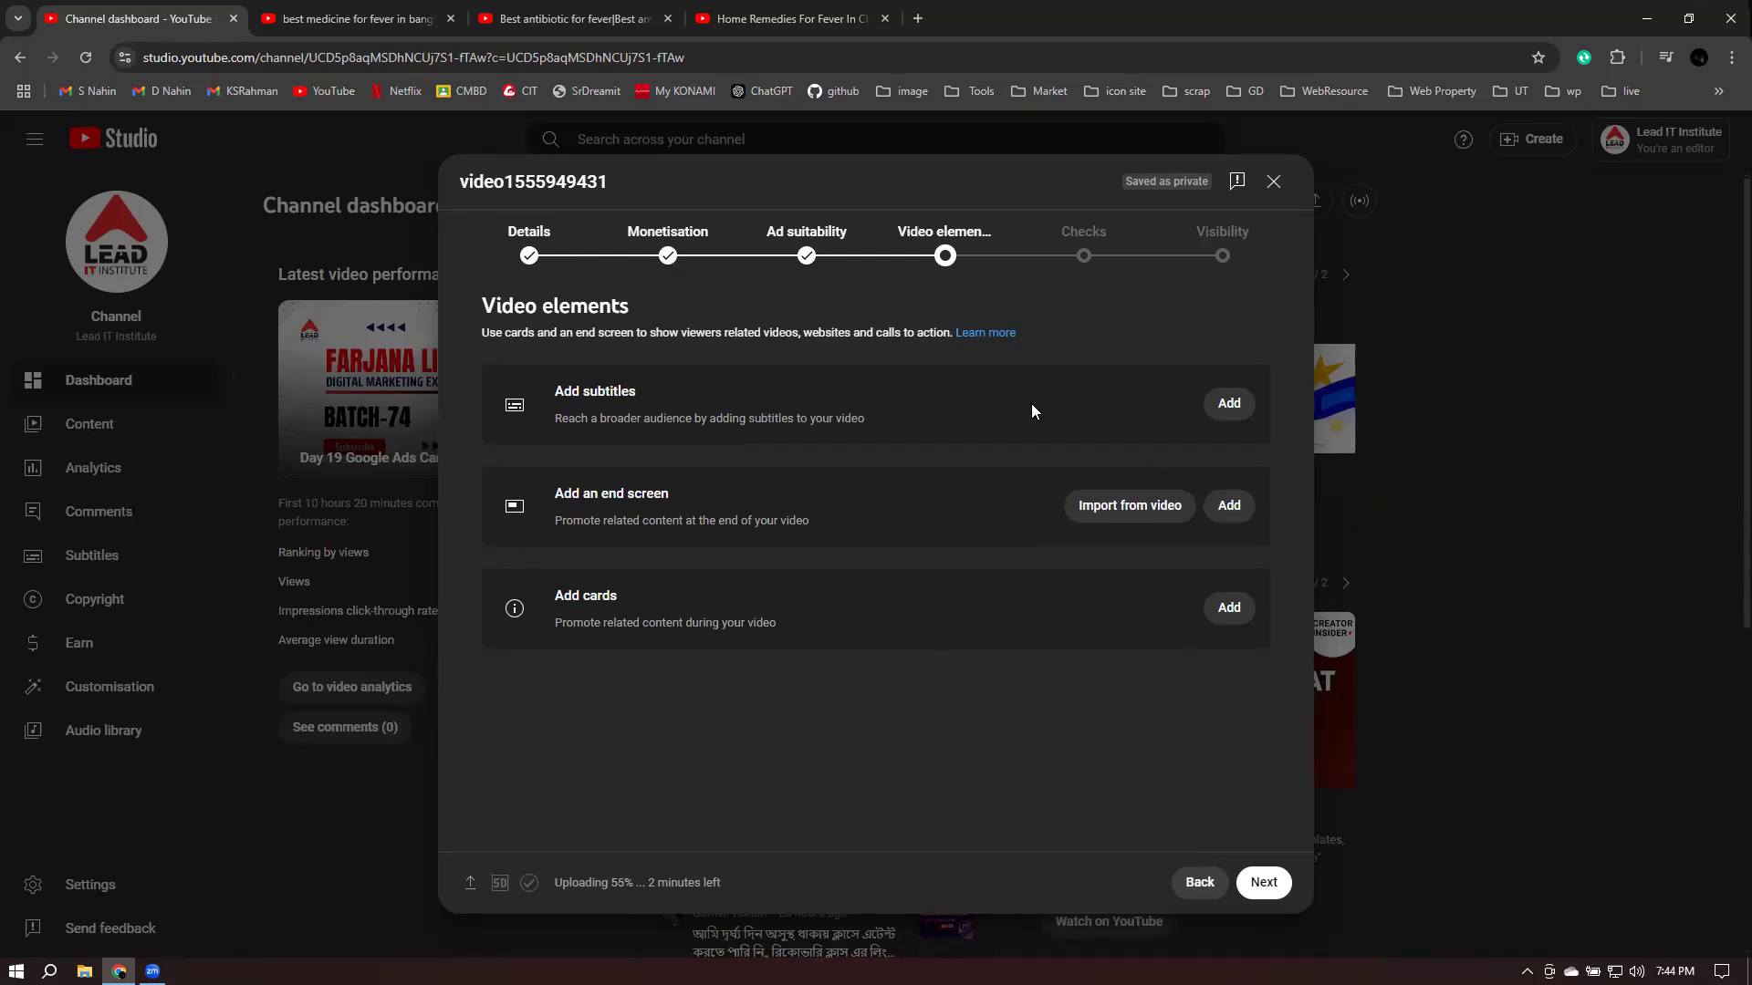
- Pass Video elements and Checks, save the video as Private, and close the upload notice
{"action": "left_click", "coordinate": [1264, 883]}
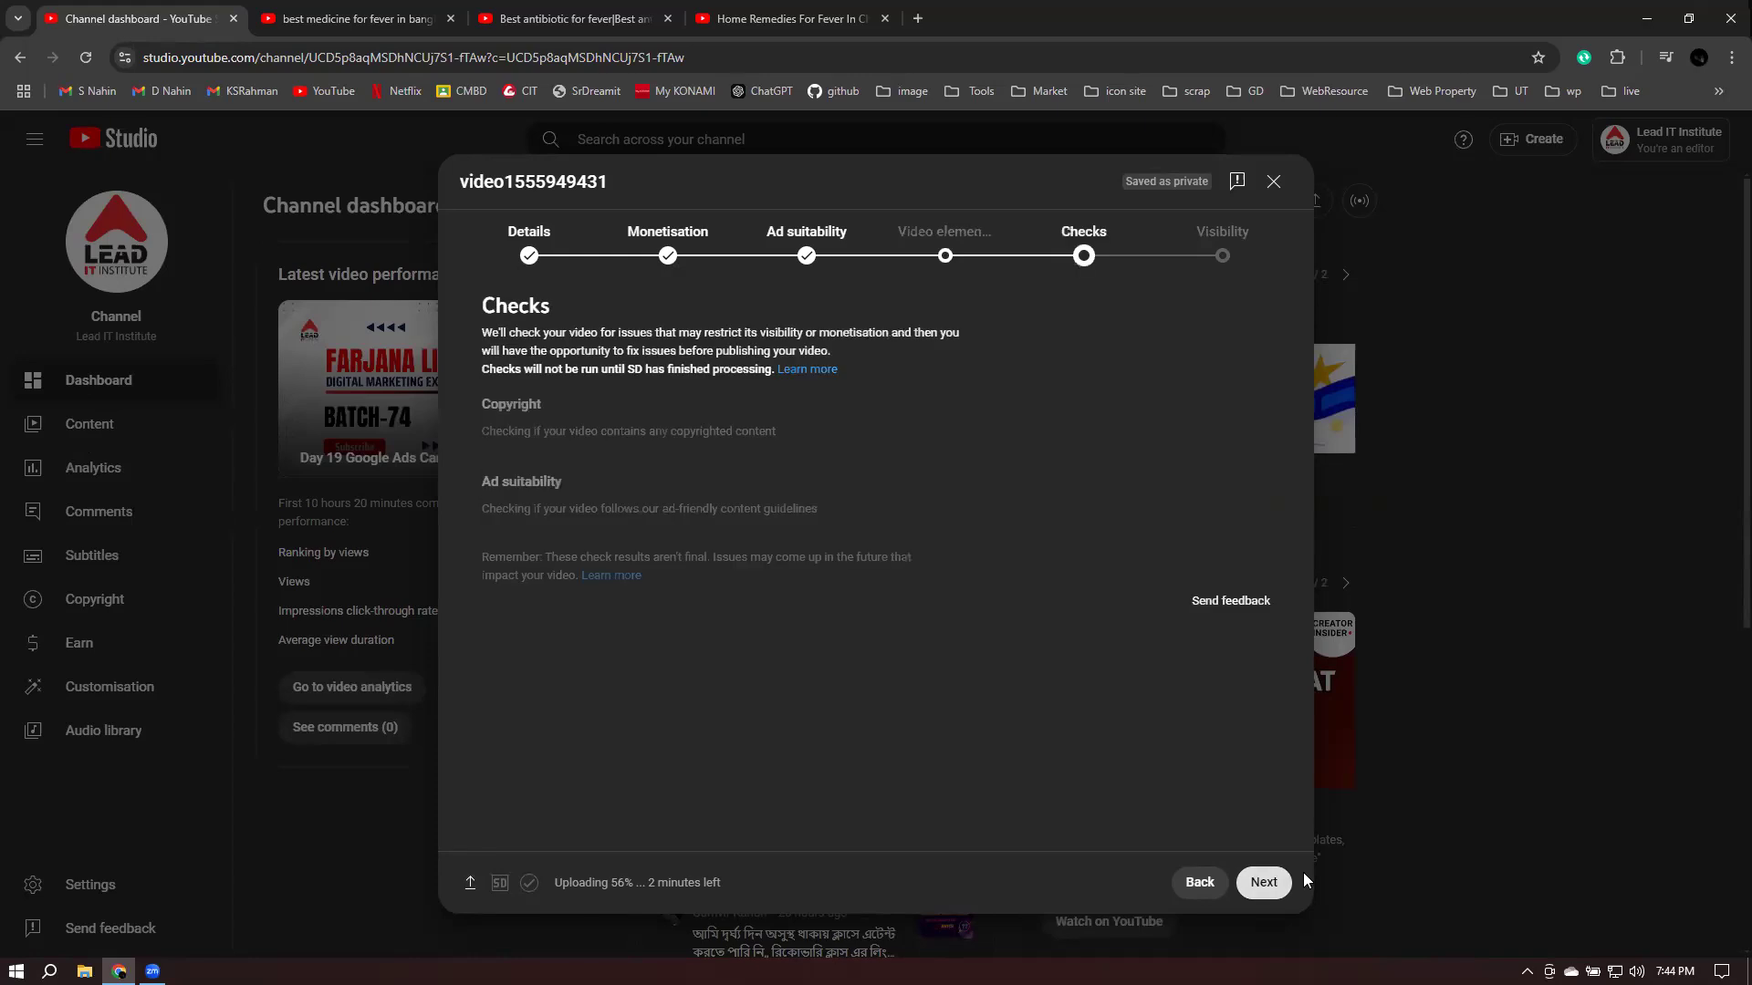
{"action": "left_click", "coordinate": [1247, 873]}
{"action": "left_click", "coordinate": [547, 438]}
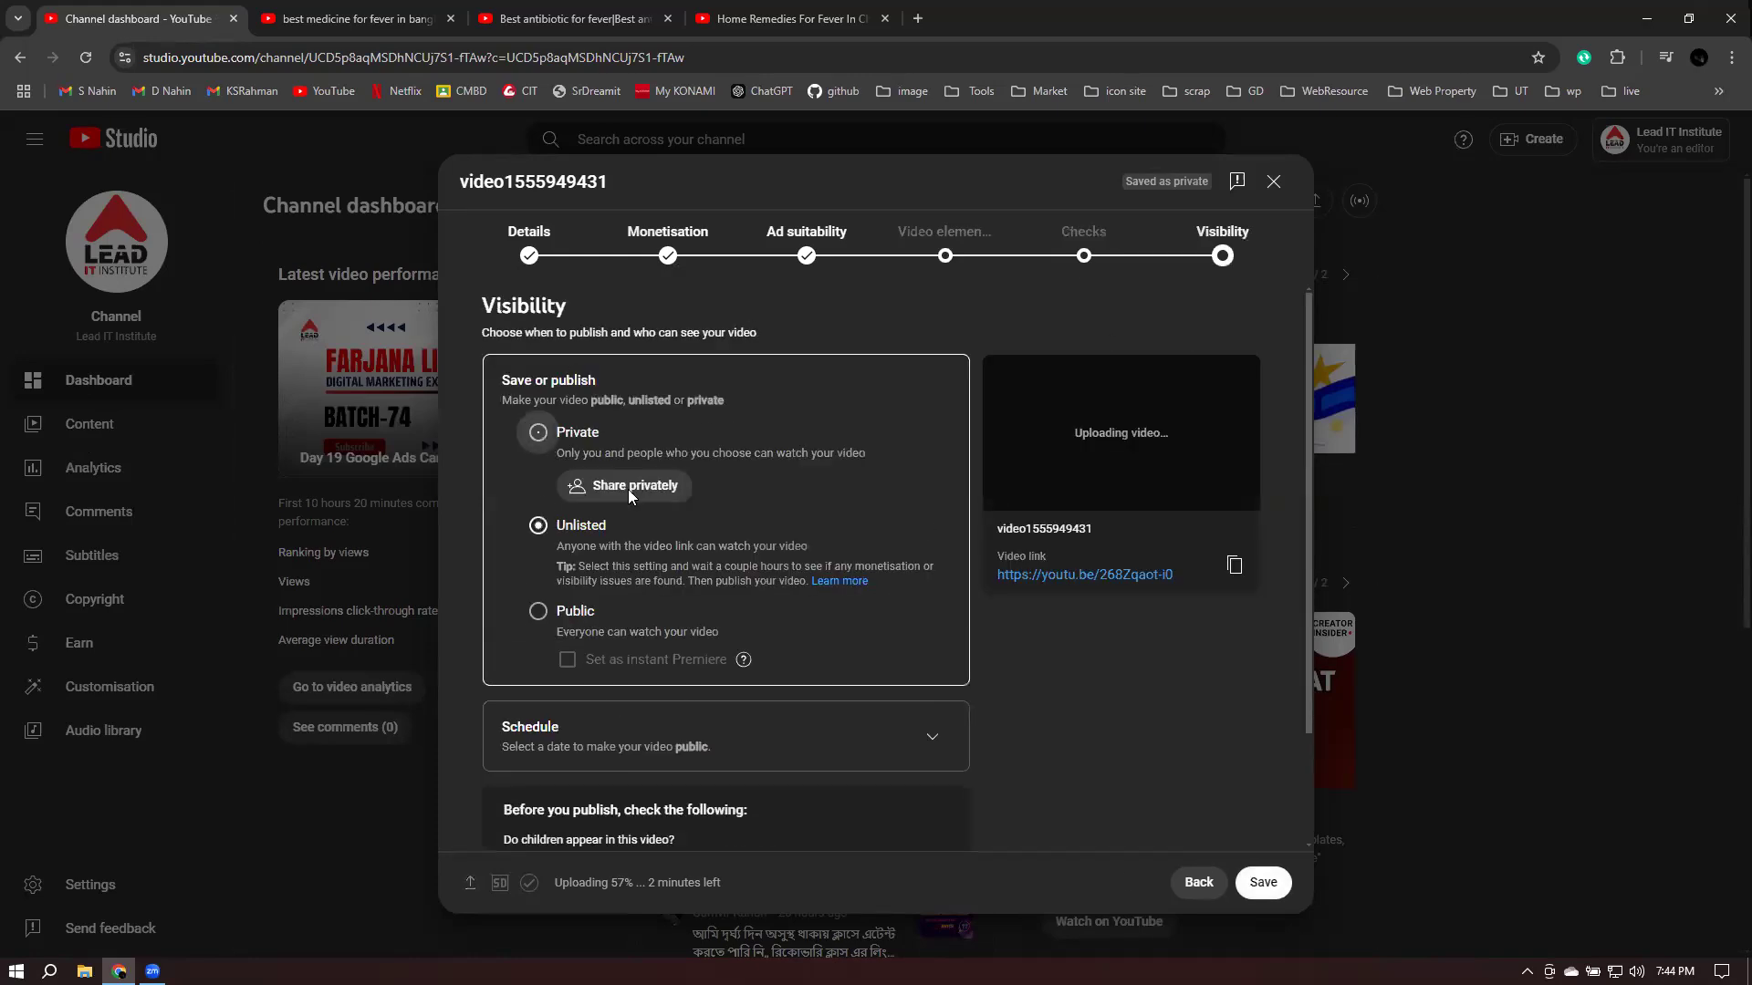
{"action": "key", "text": "Return"}
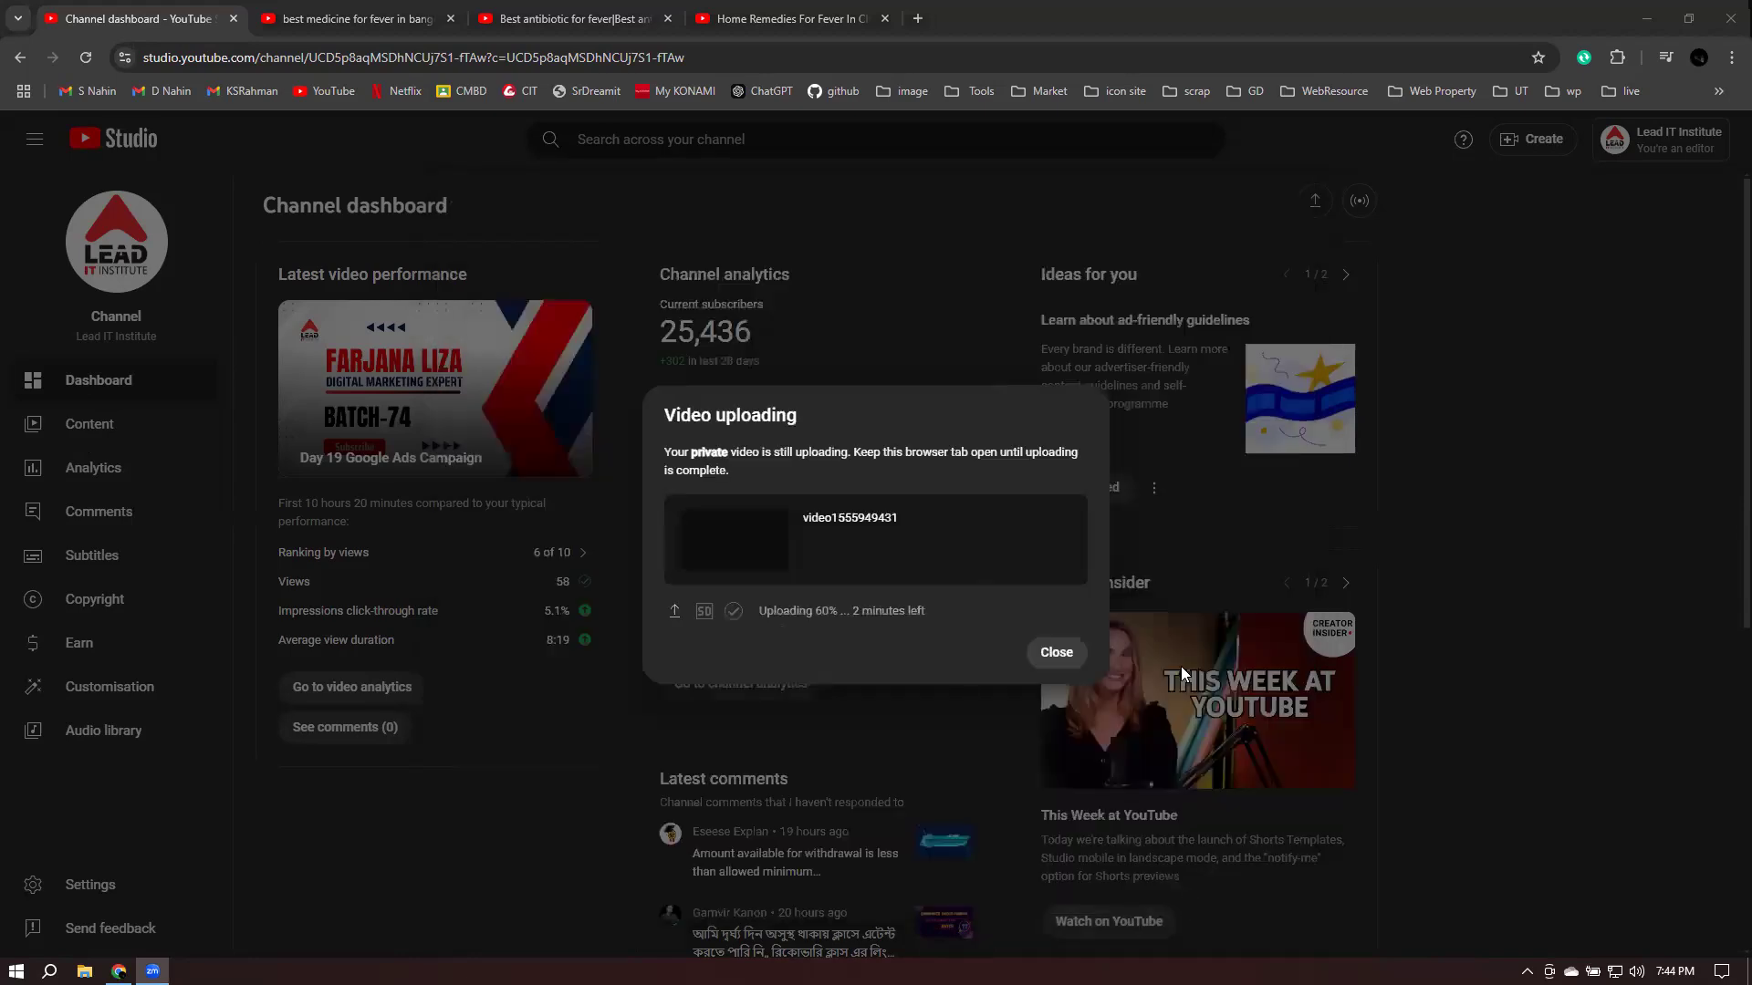
{"action": "left_click", "coordinate": [1056, 652]}
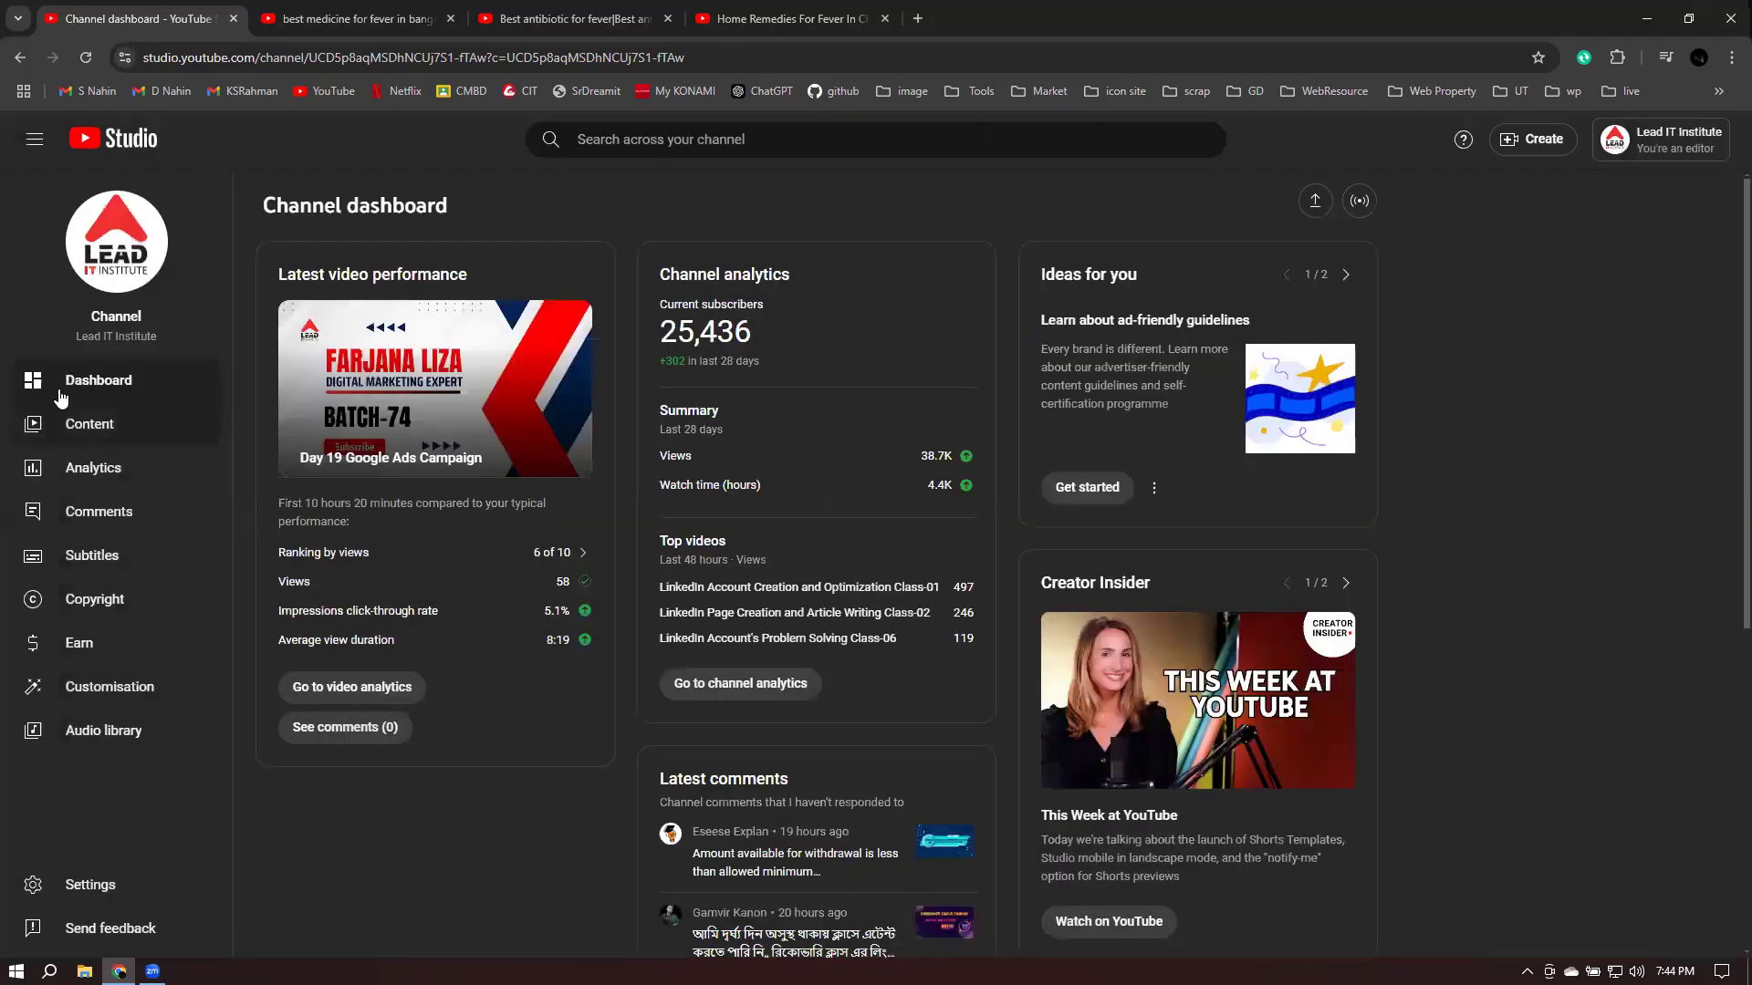
- Browse the Content videos list and preview the Fiverr Withdrawal Class-17 details, then return
{"action": "left_click", "coordinate": [64, 437]}
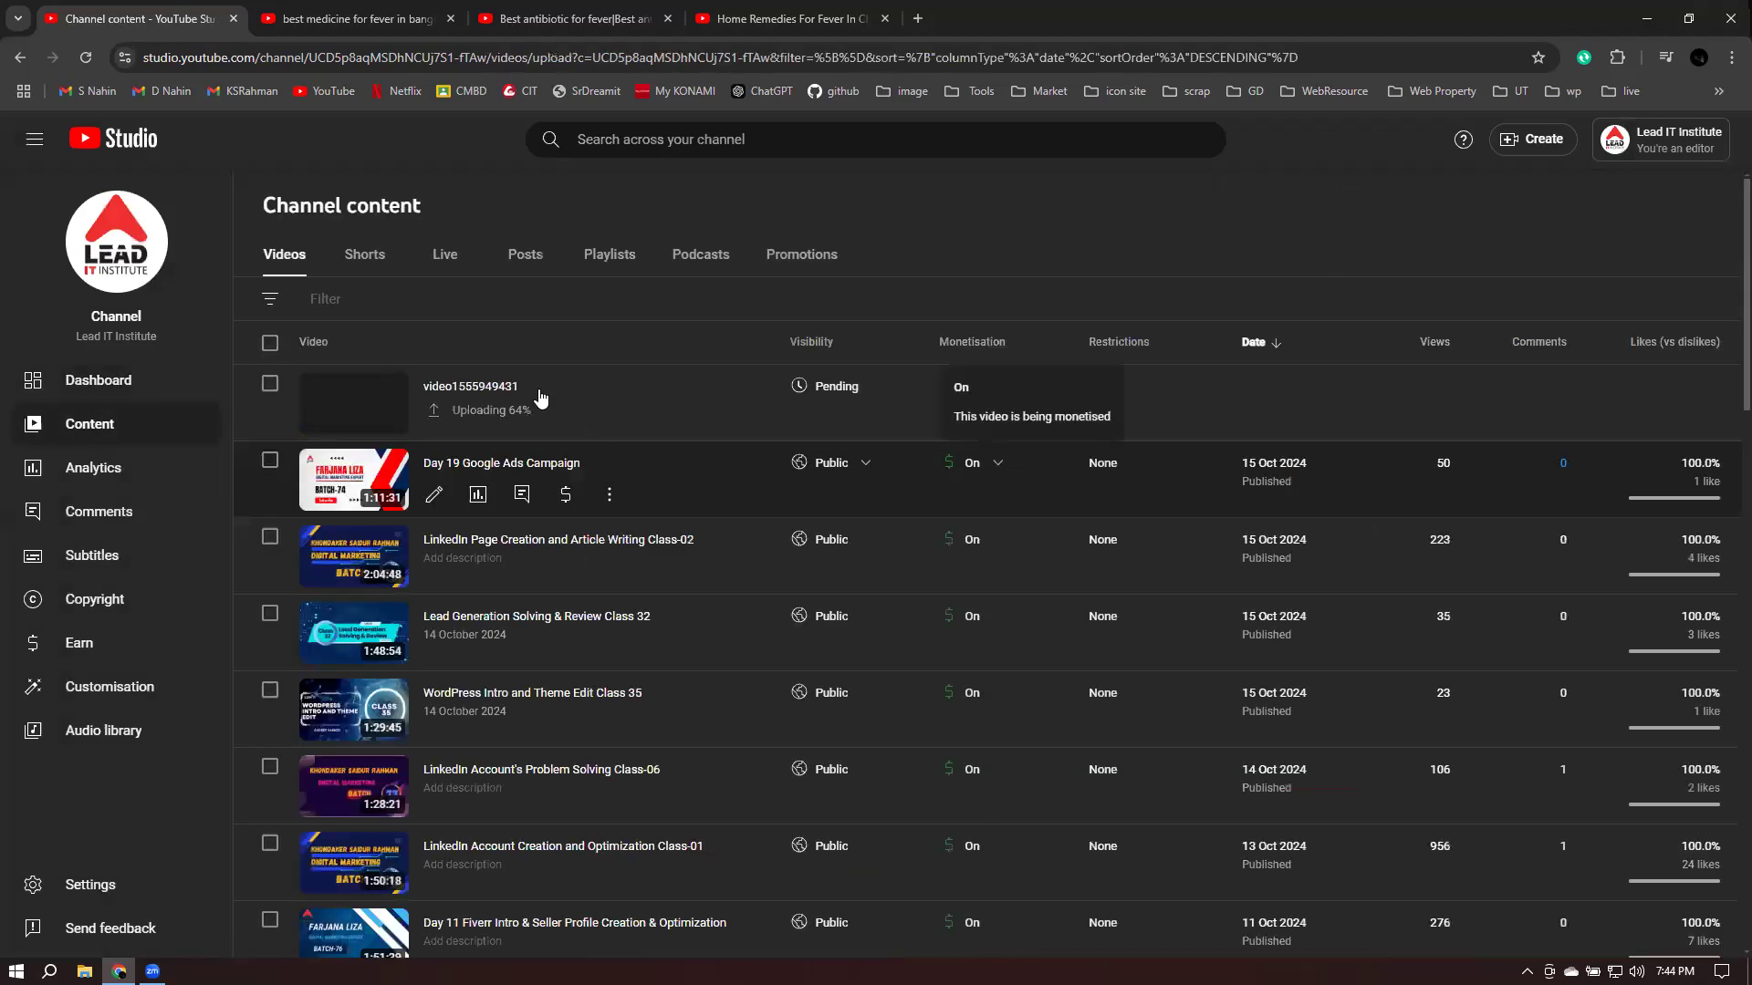
{"action": "scroll", "coordinate": [626, 536], "scroll_direction": "down", "scroll_amount": 2}
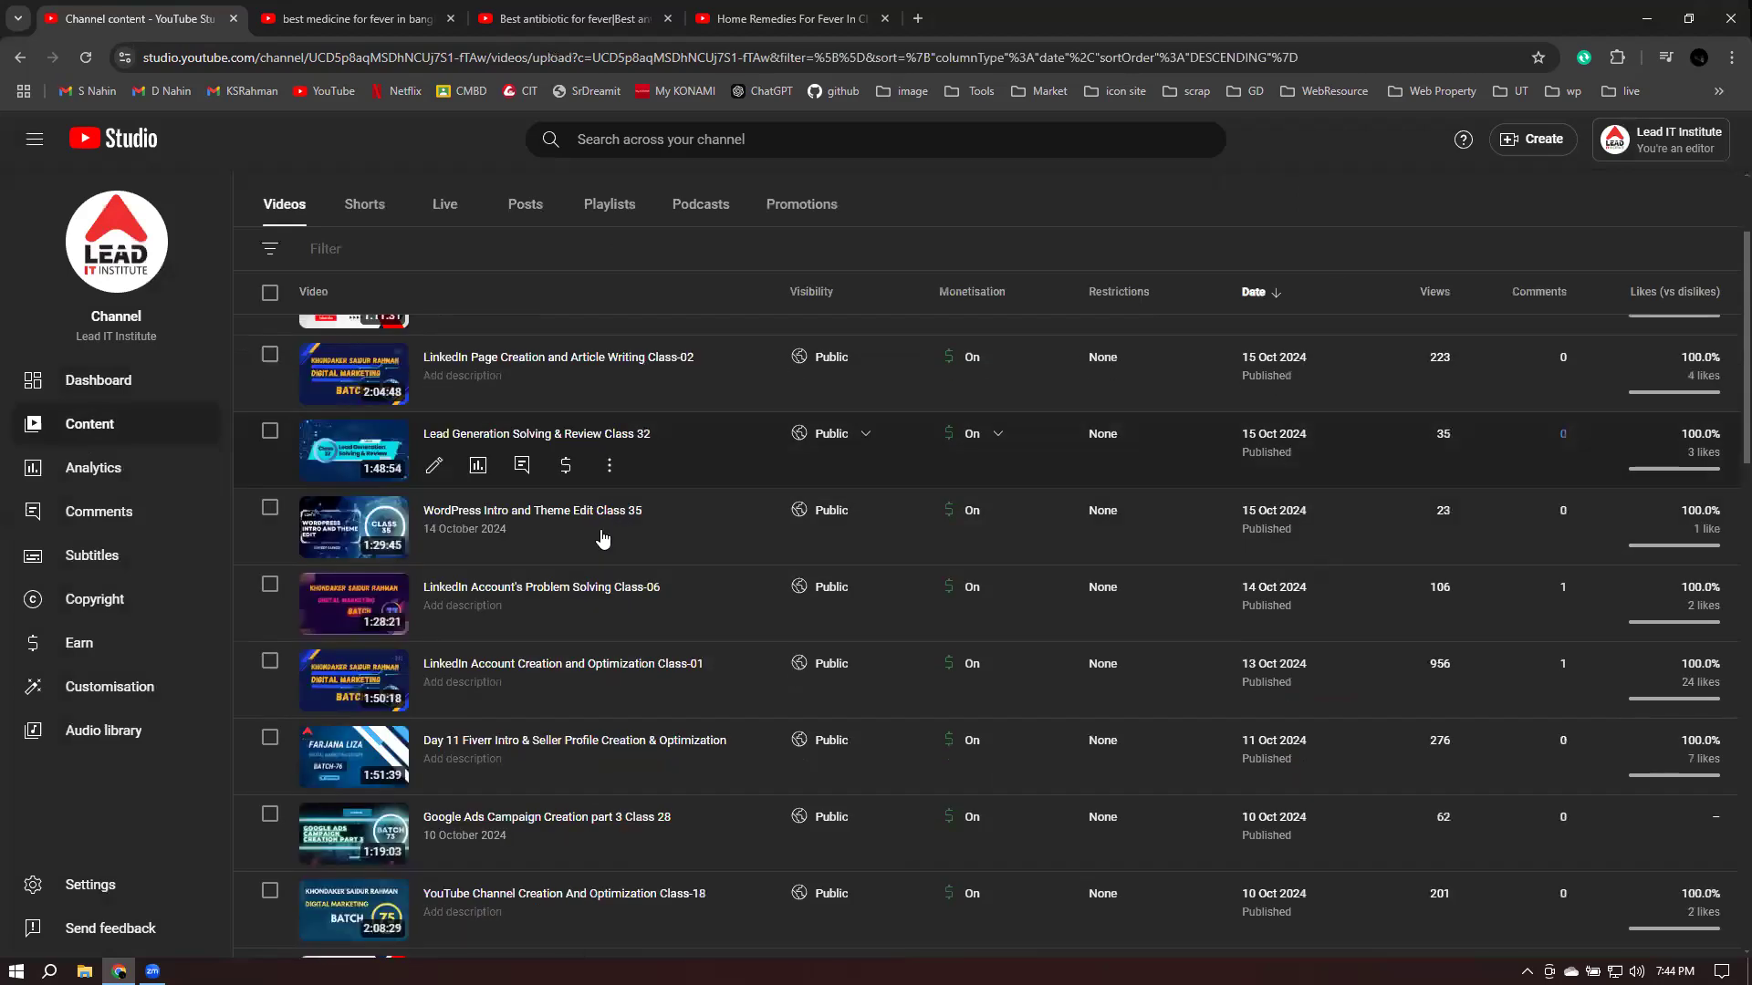
{"action": "scroll", "coordinate": [626, 536], "scroll_direction": "down", "scroll_amount": 2}
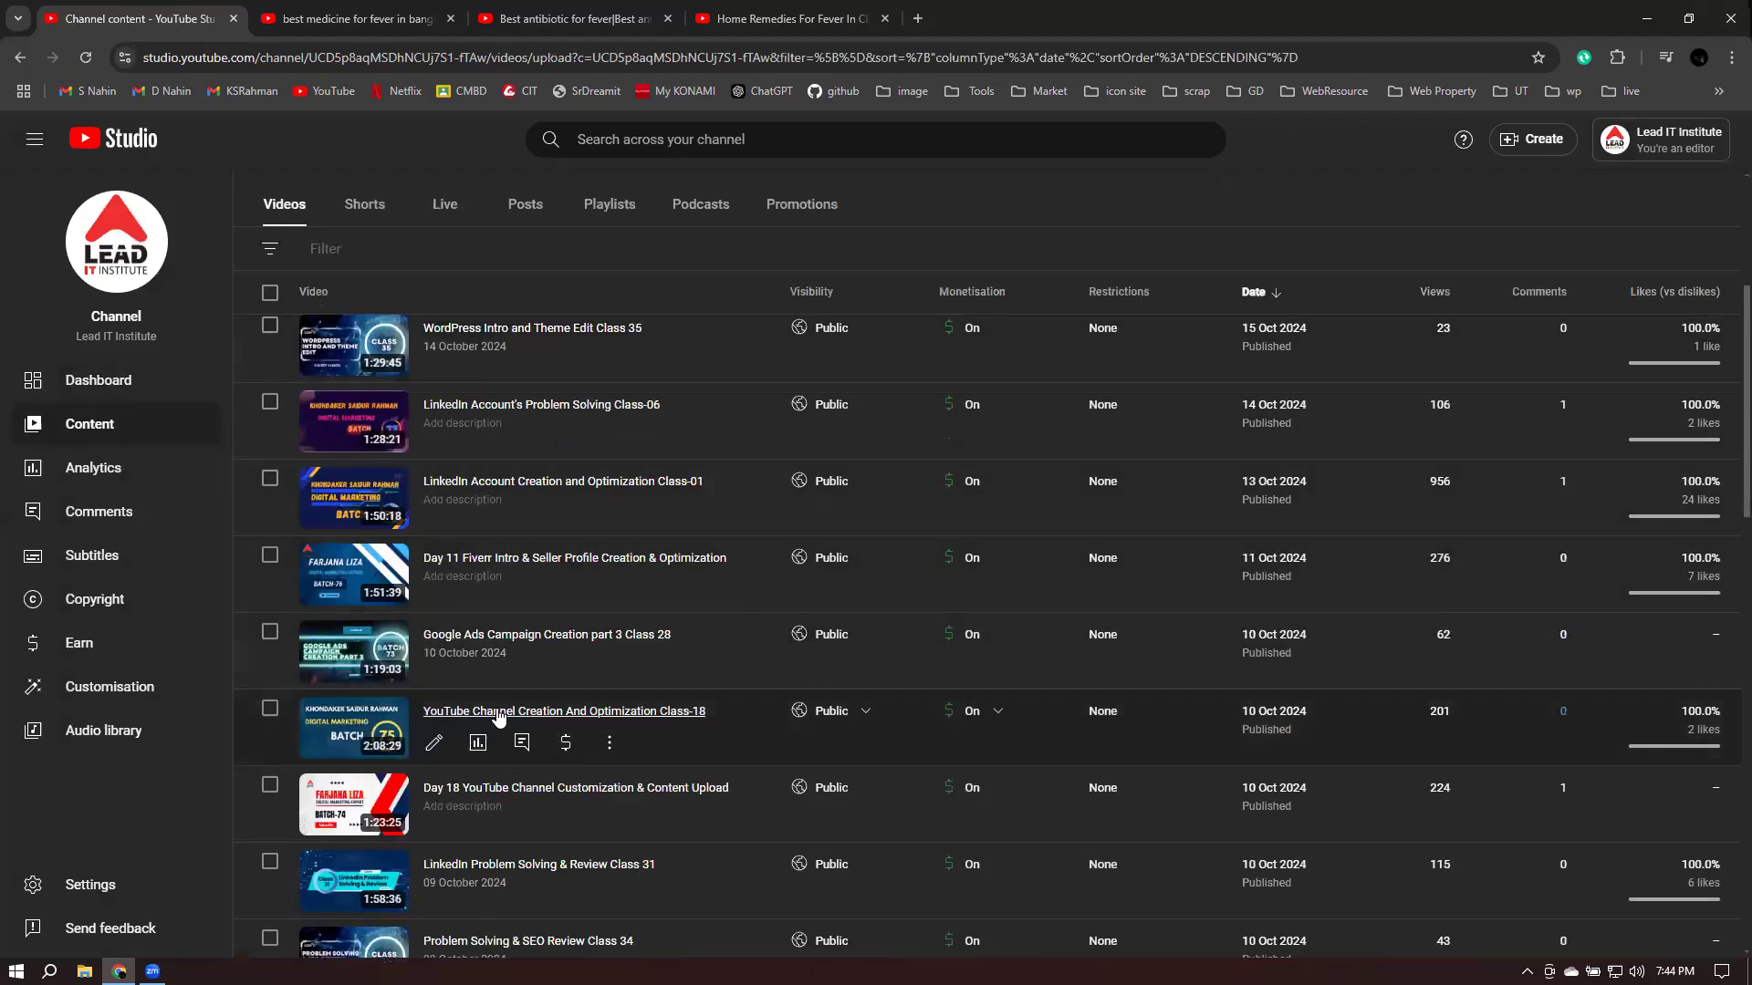
{"action": "scroll", "coordinate": [546, 721], "scroll_direction": "down", "scroll_amount": 6}
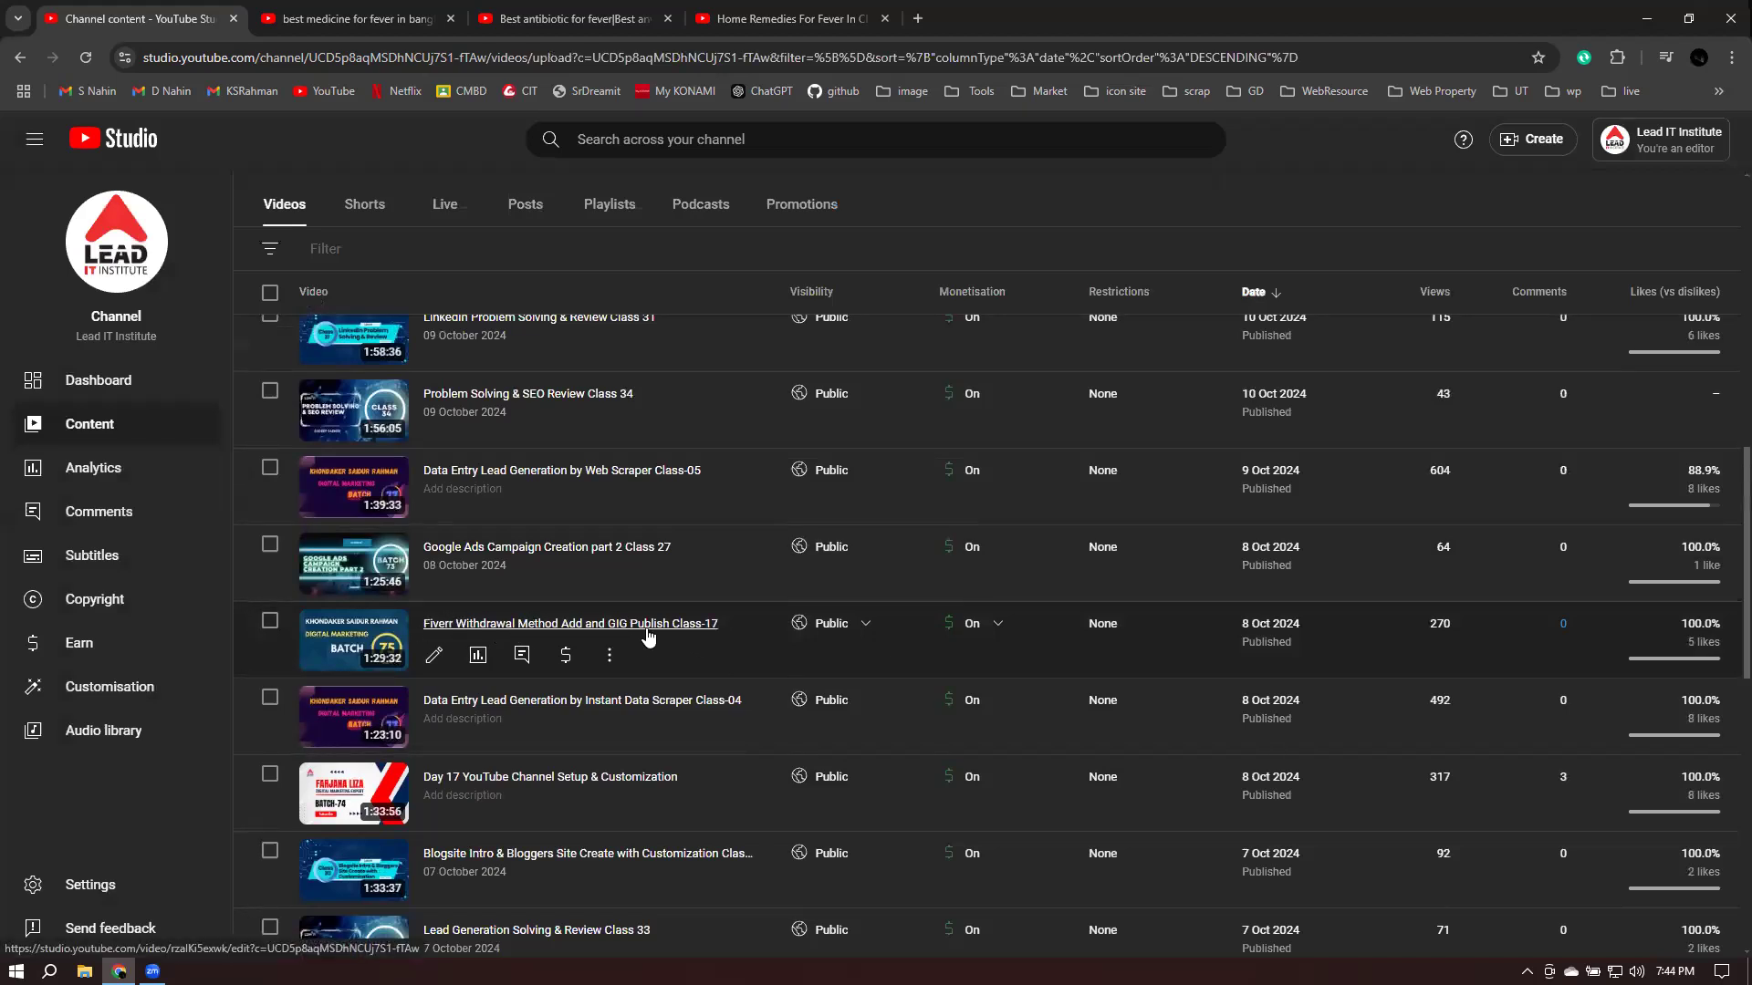
{"action": "left_click", "coordinate": [616, 625]}
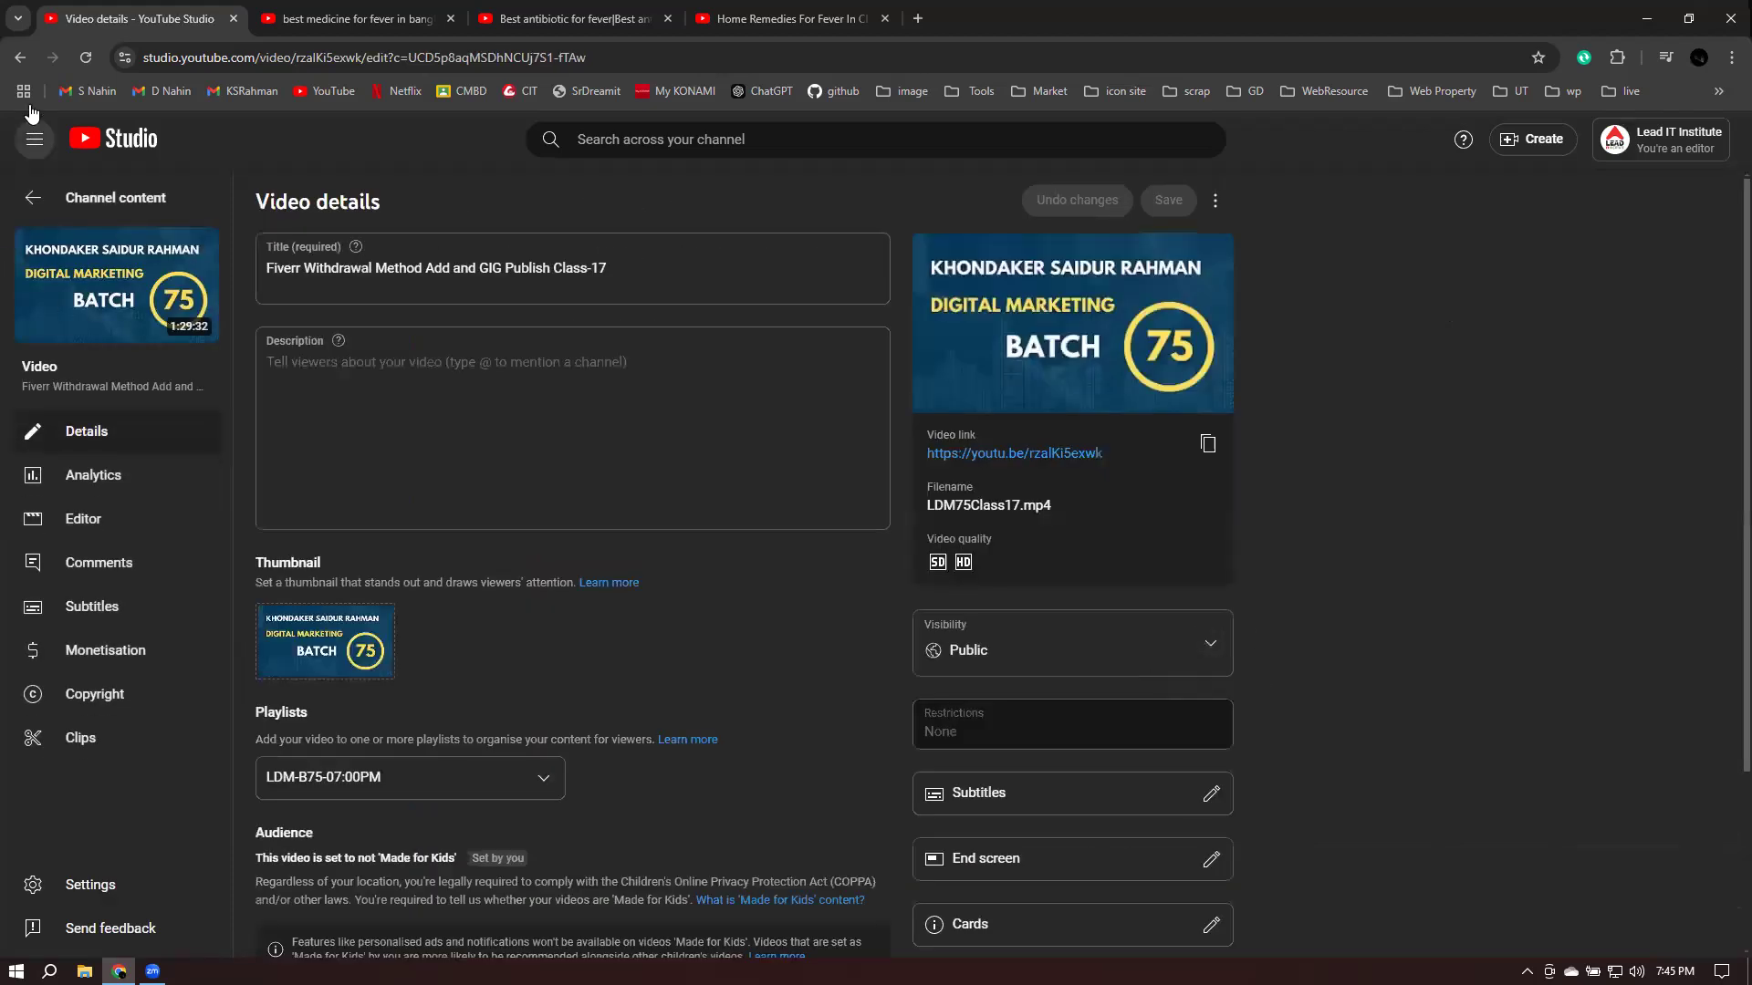
{"action": "left_click", "coordinate": [22, 57]}
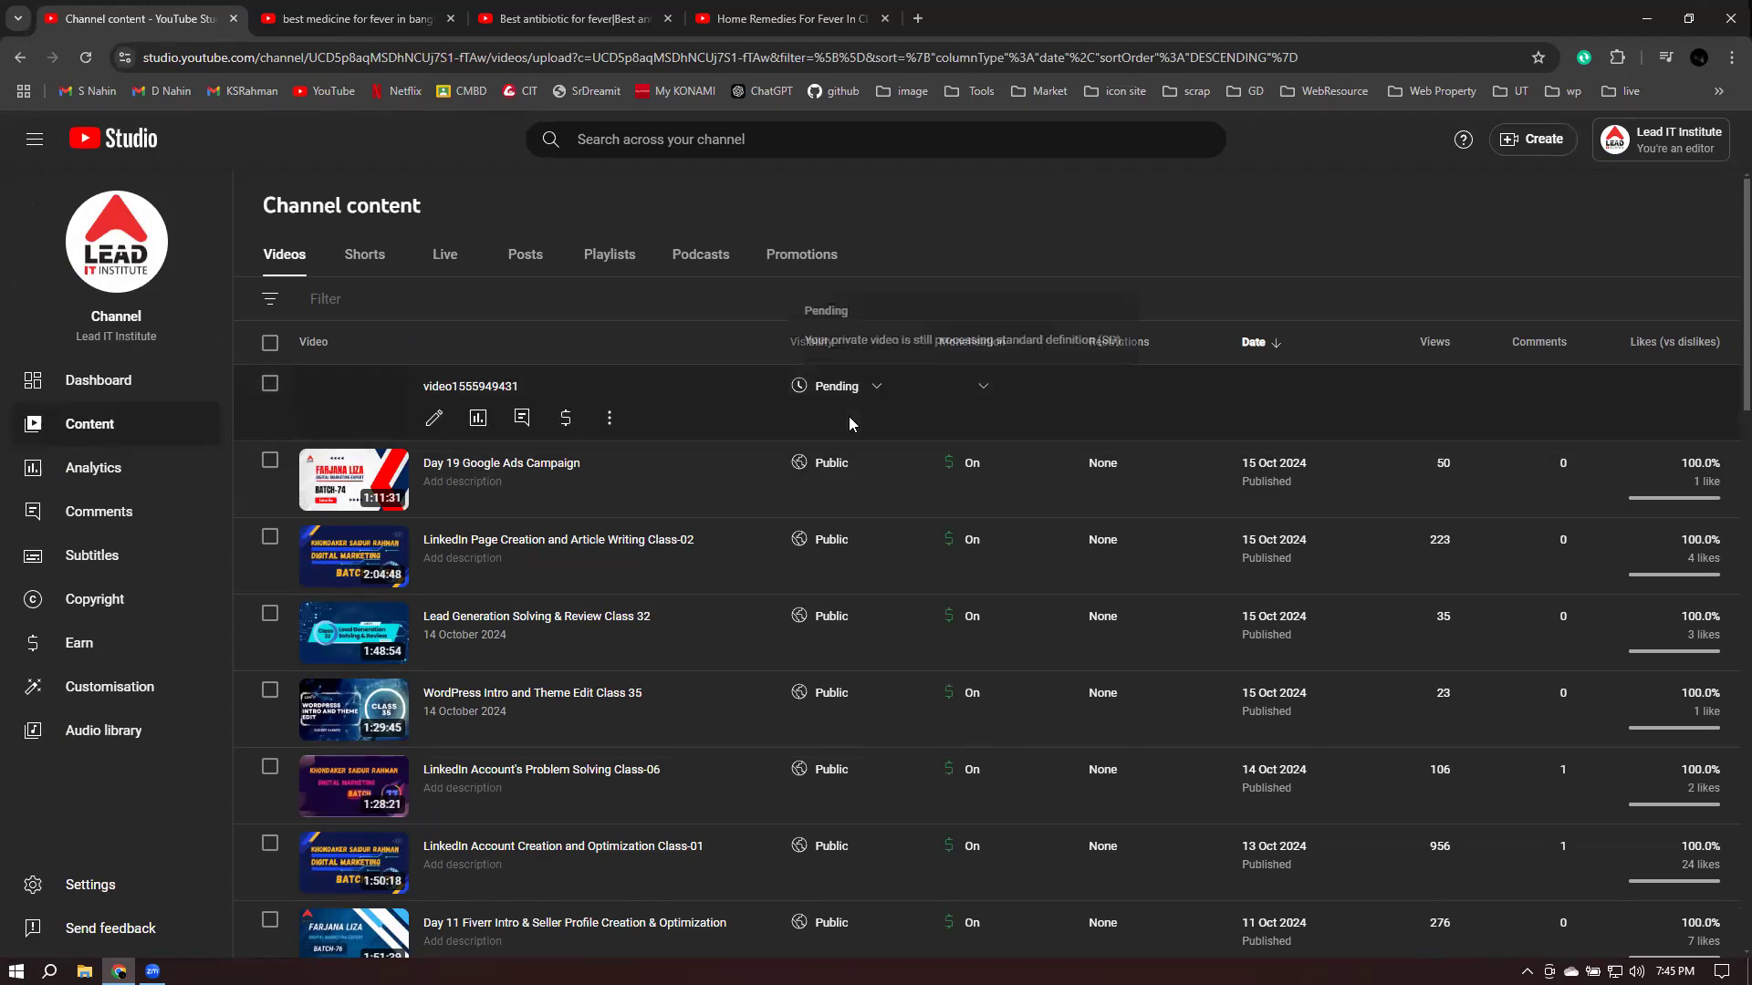
- Reopen the Fiverr Withdrawal Method Add and GIG Publish Class-17 video's details page
{"action": "scroll", "coordinate": [849, 420], "scroll_direction": "down", "scroll_amount": 5}
{"action": "scroll", "coordinate": [1242, 452], "scroll_direction": "down", "scroll_amount": 10}
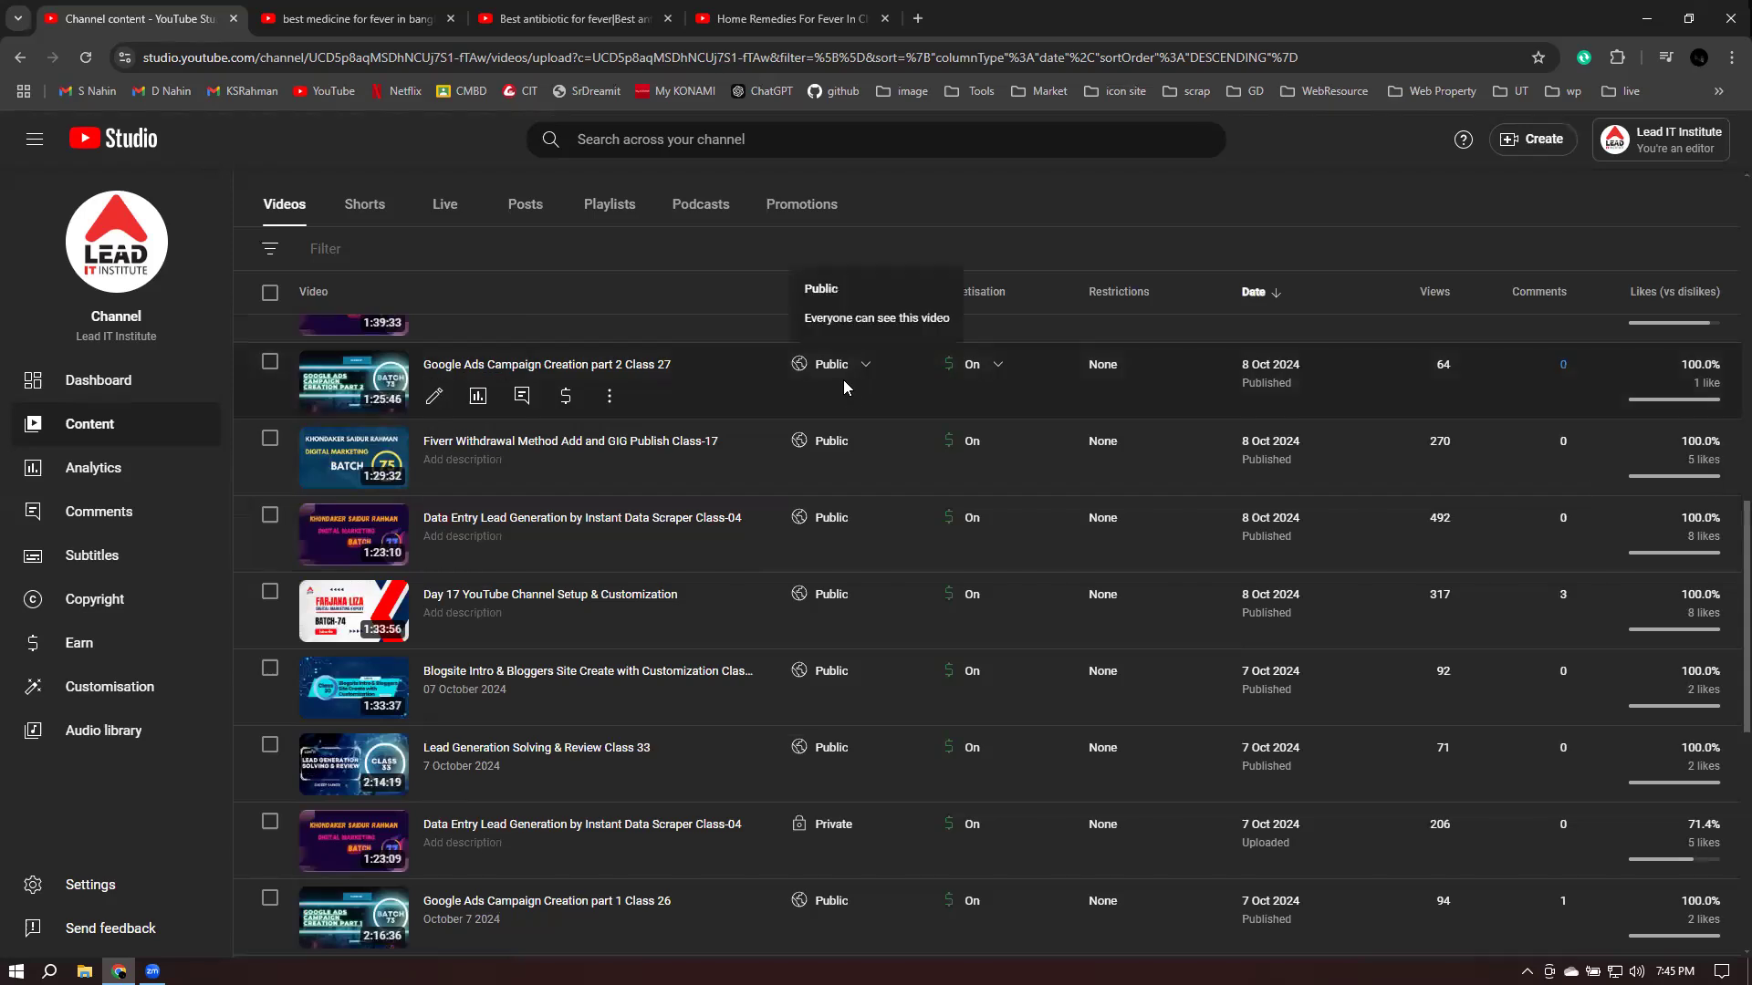
{"action": "scroll", "coordinate": [843, 382], "scroll_direction": "down", "scroll_amount": 3}
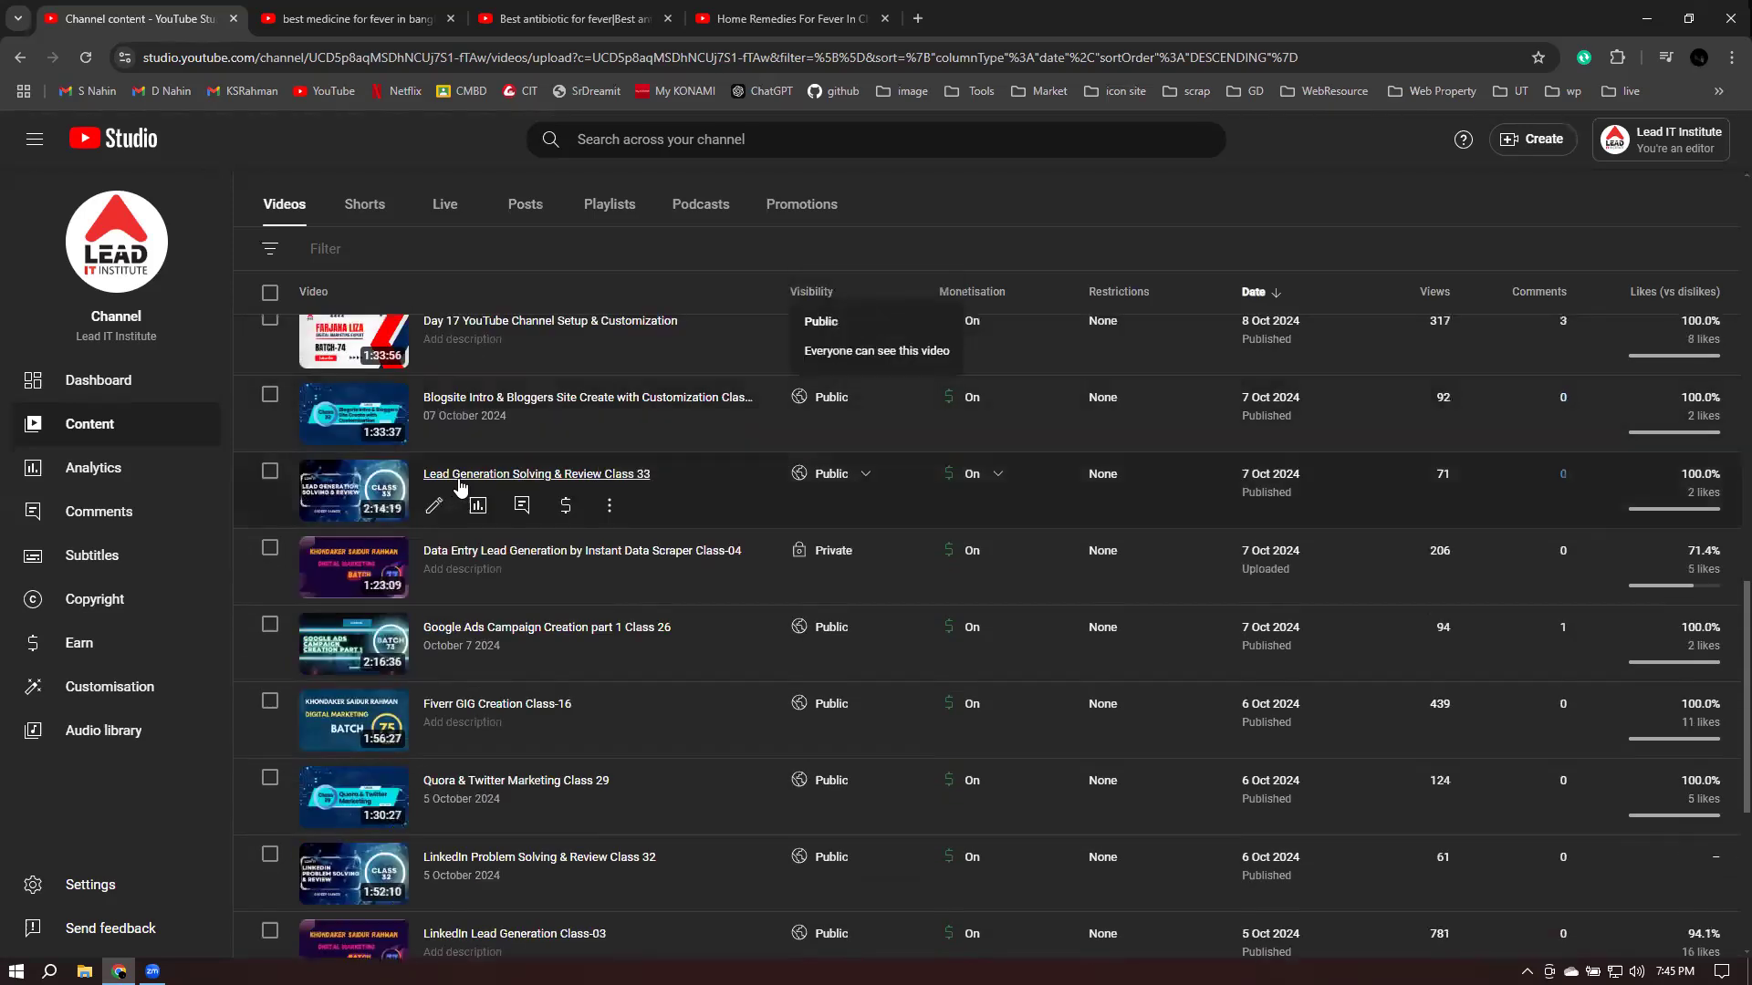
{"action": "scroll", "coordinate": [466, 520], "scroll_direction": "up", "scroll_amount": 4}
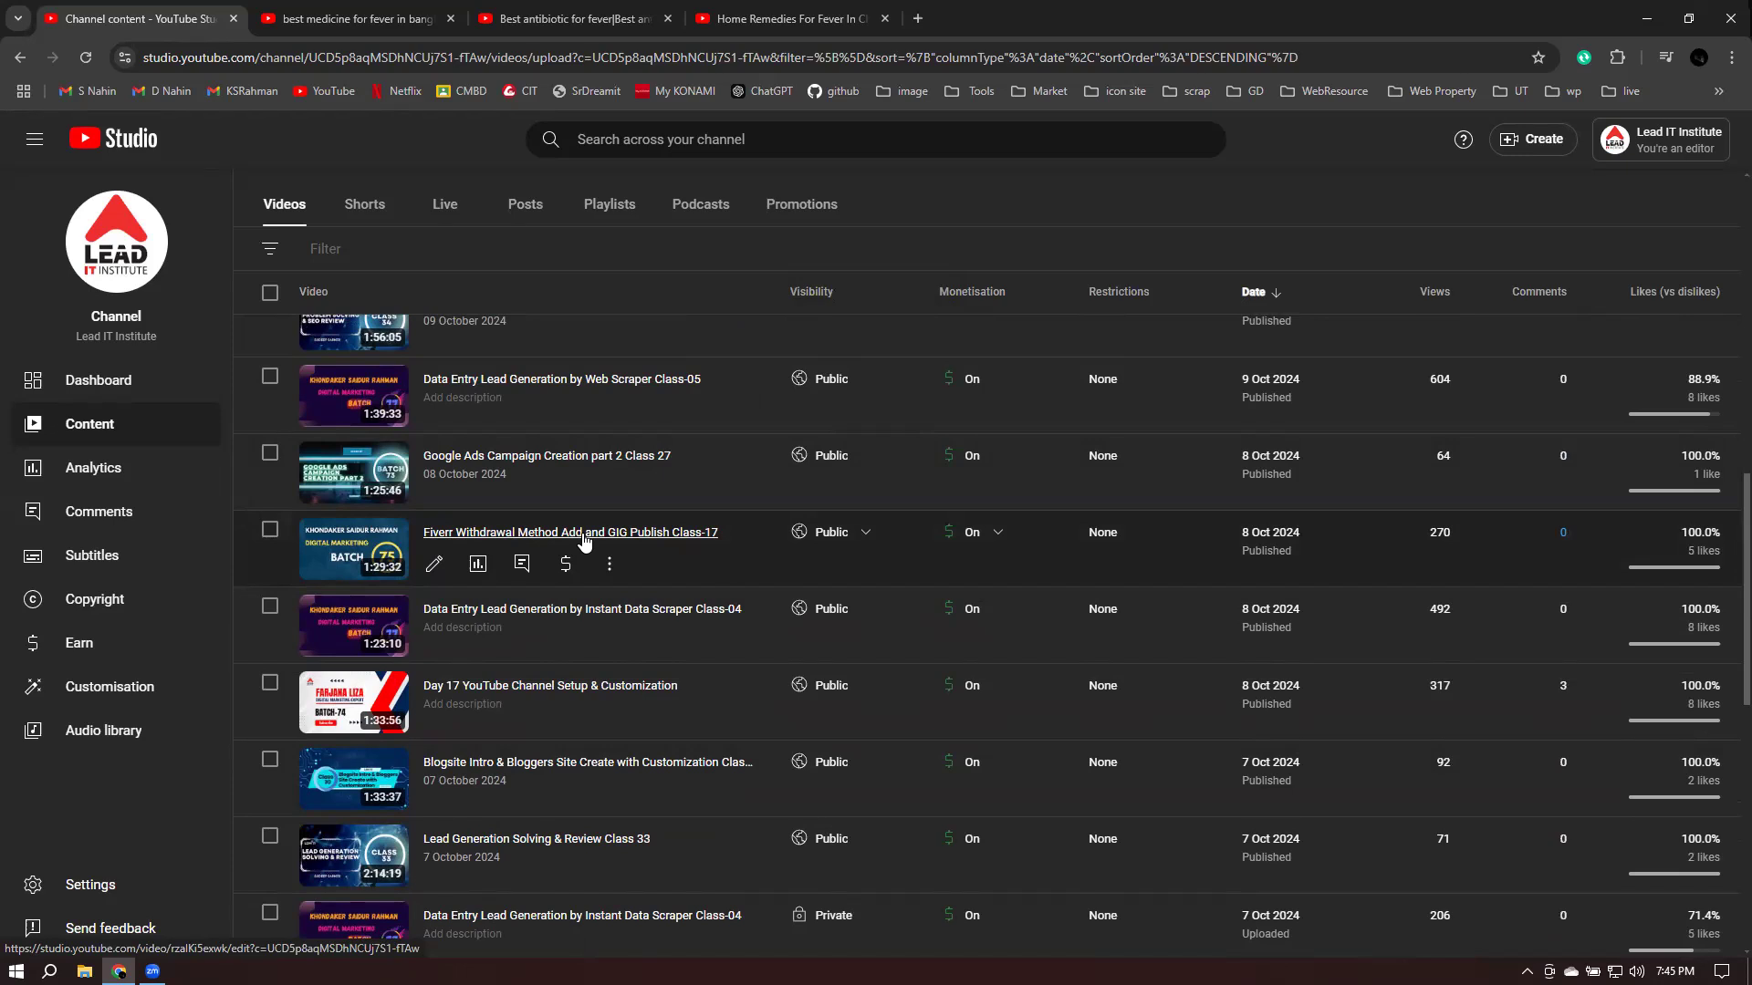
{"action": "left_click", "coordinate": [528, 539]}
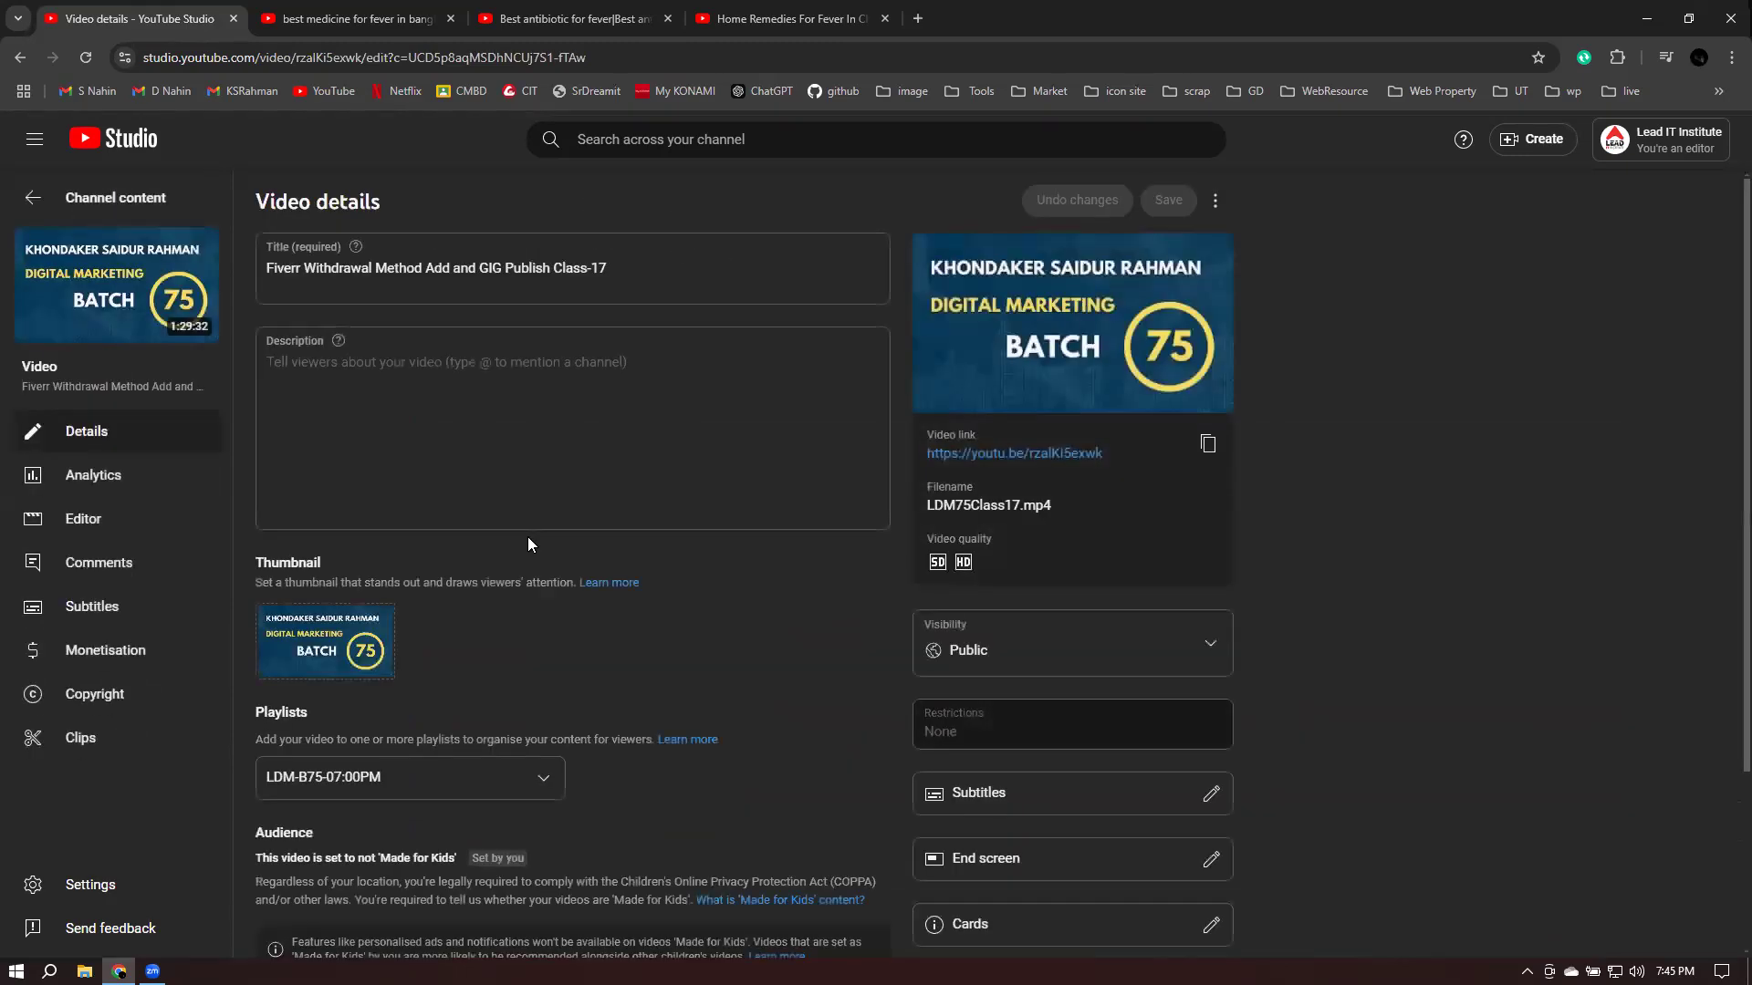
- Leave the Class-17 title and empty description unchanged and open its Bangla subtitle editor
{"action": "left_click", "coordinate": [696, 272]}
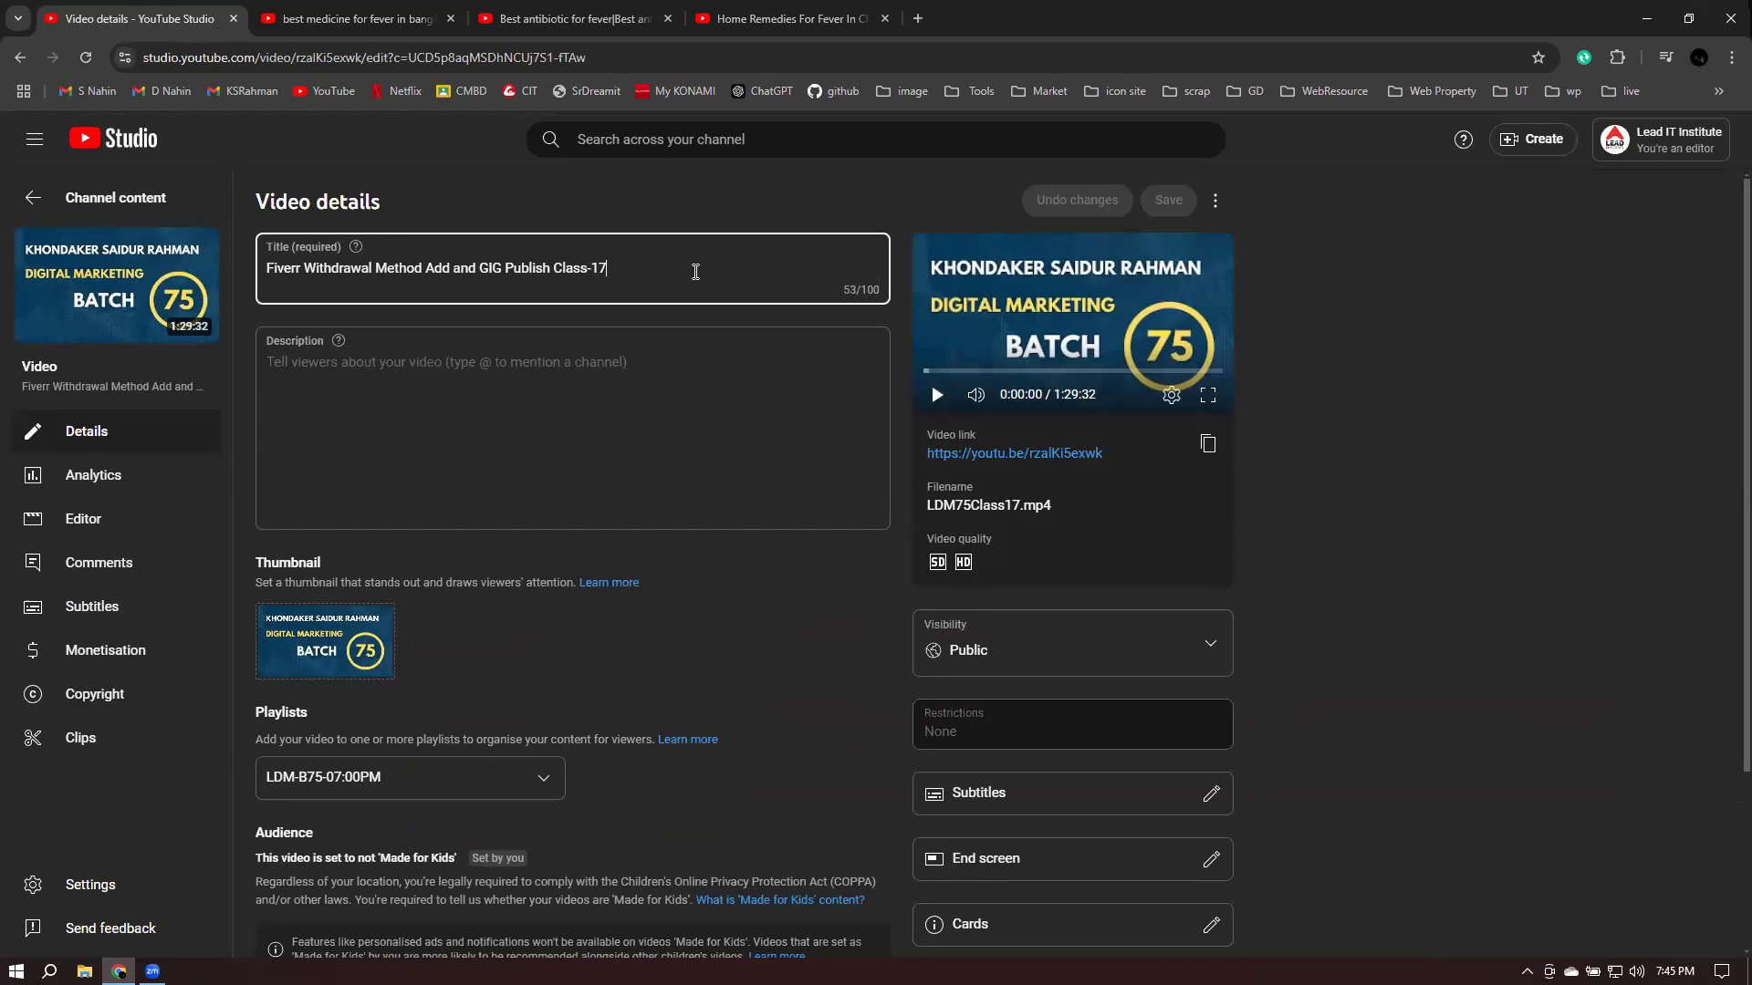
{"action": "left_click", "coordinate": [444, 388]}
{"action": "left_click", "coordinate": [791, 700]}
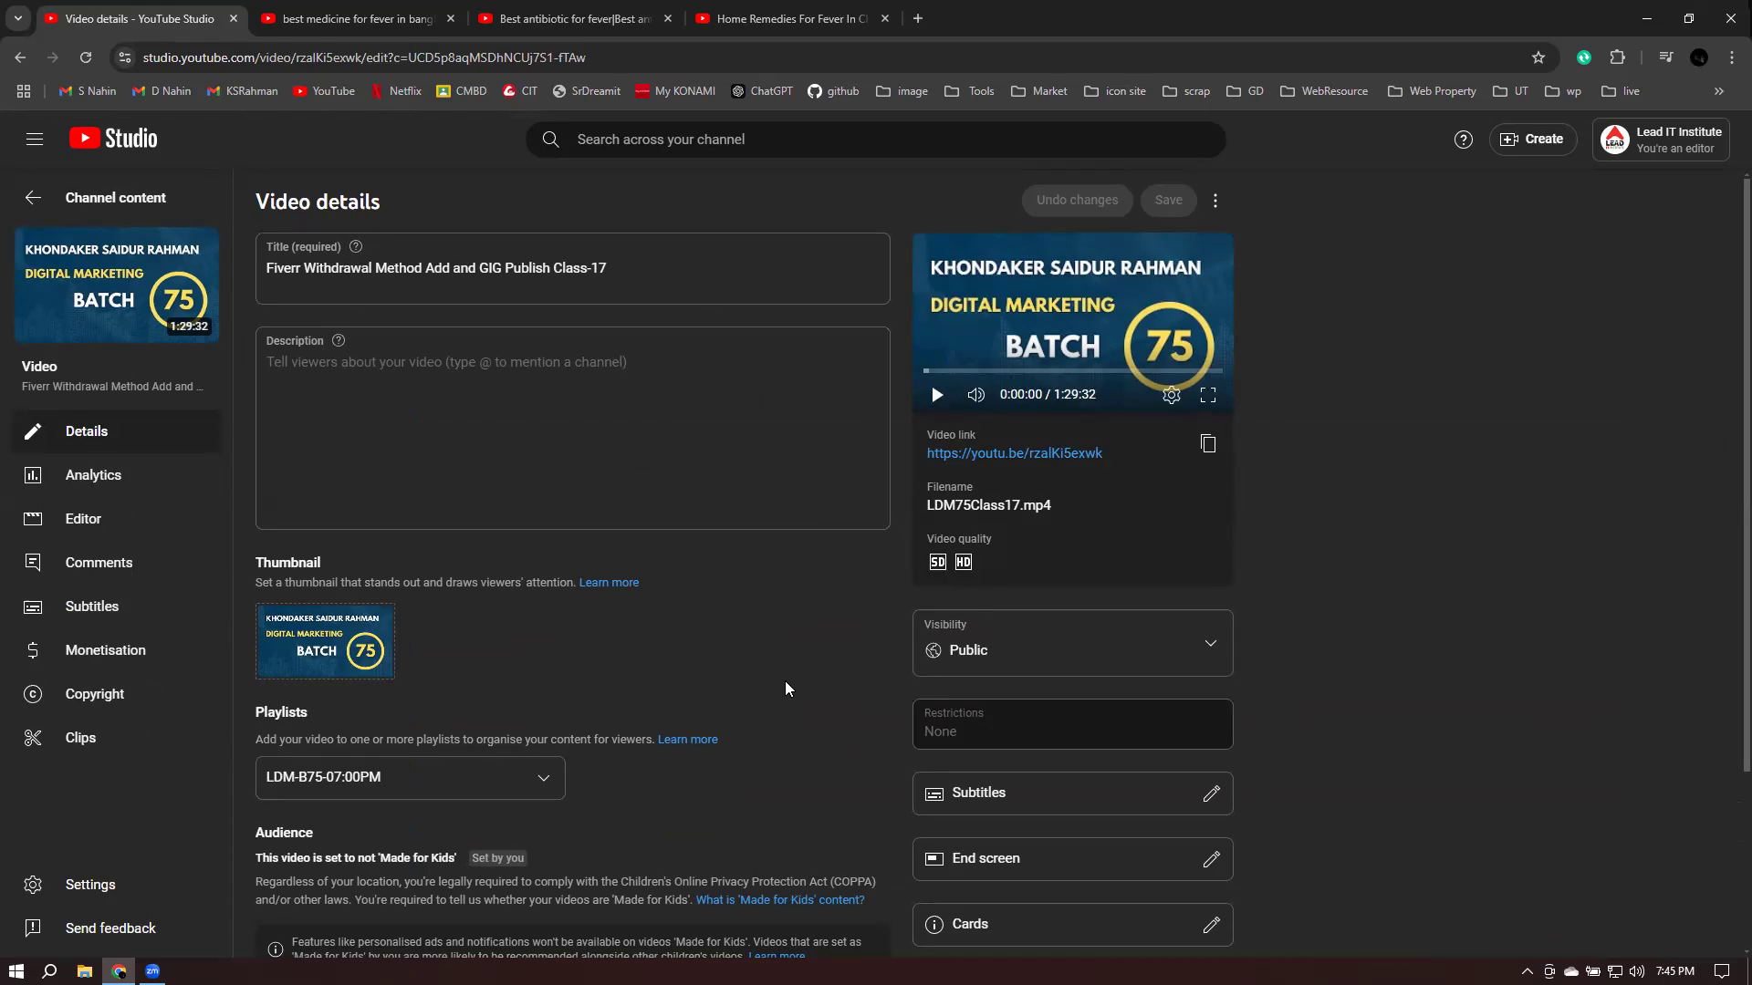
{"action": "left_click", "coordinate": [484, 376]}
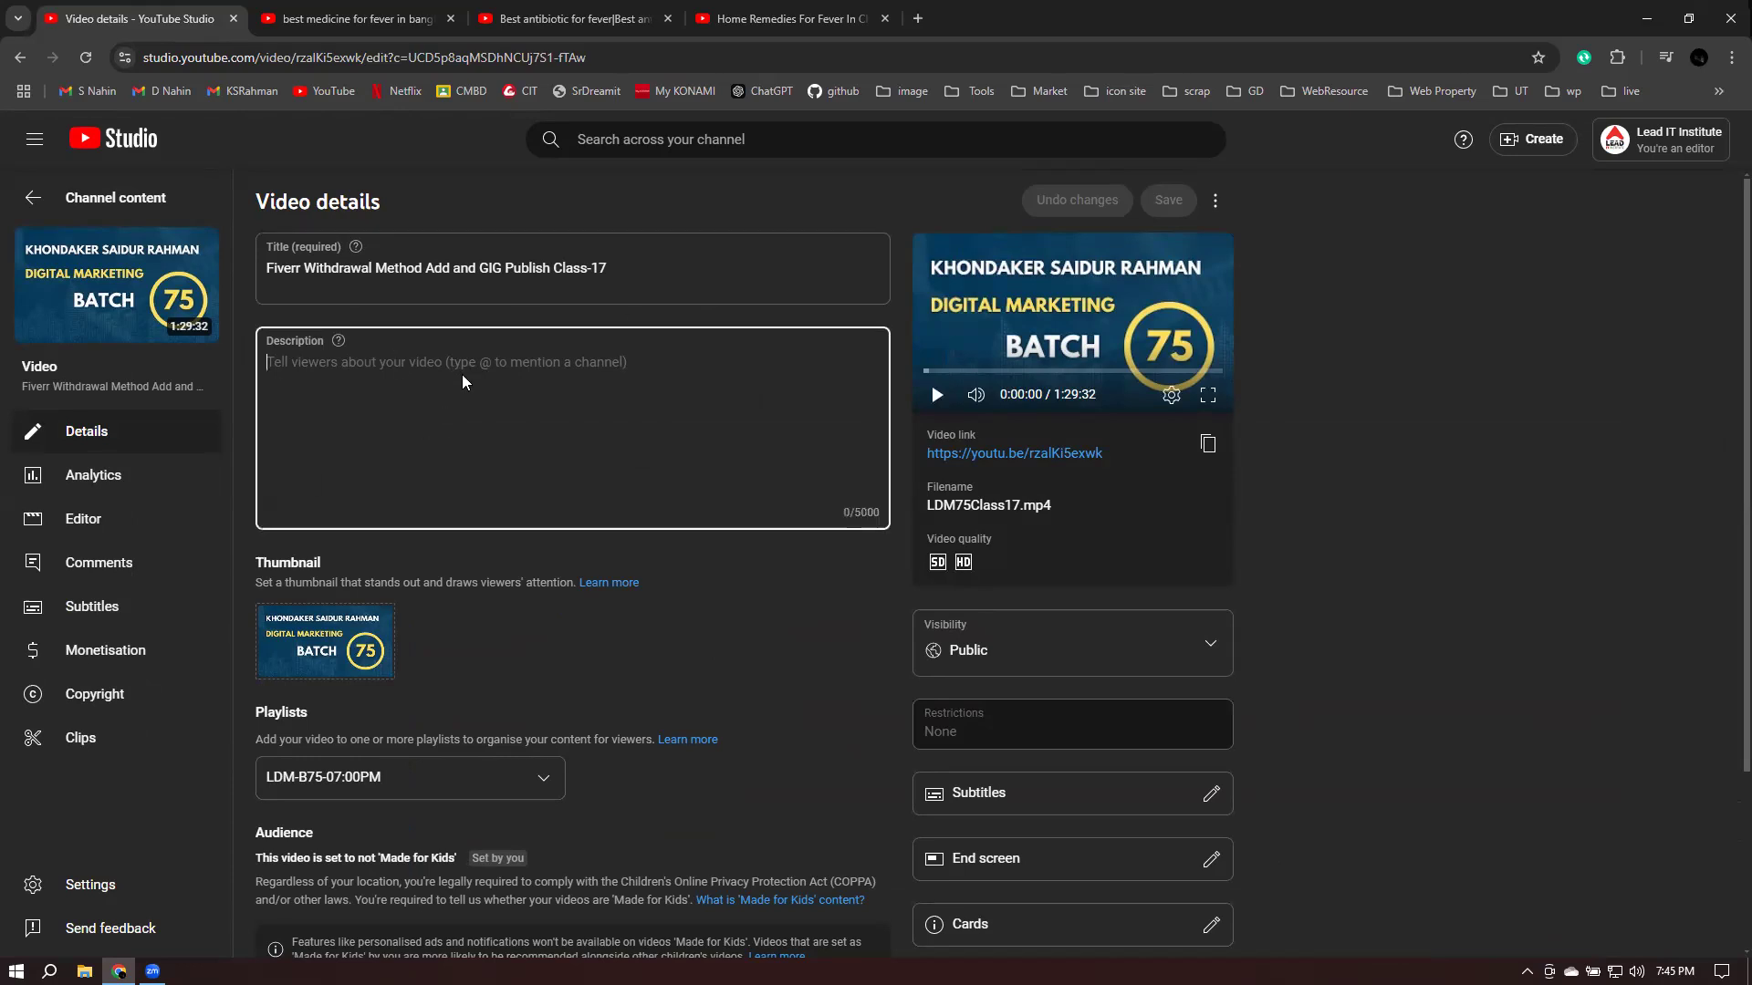
{"action": "left_click", "coordinate": [872, 680]}
{"action": "scroll", "coordinate": [805, 677], "scroll_direction": "down", "scroll_amount": 1}
{"action": "scroll", "coordinate": [805, 679], "scroll_direction": "down", "scroll_amount": 2}
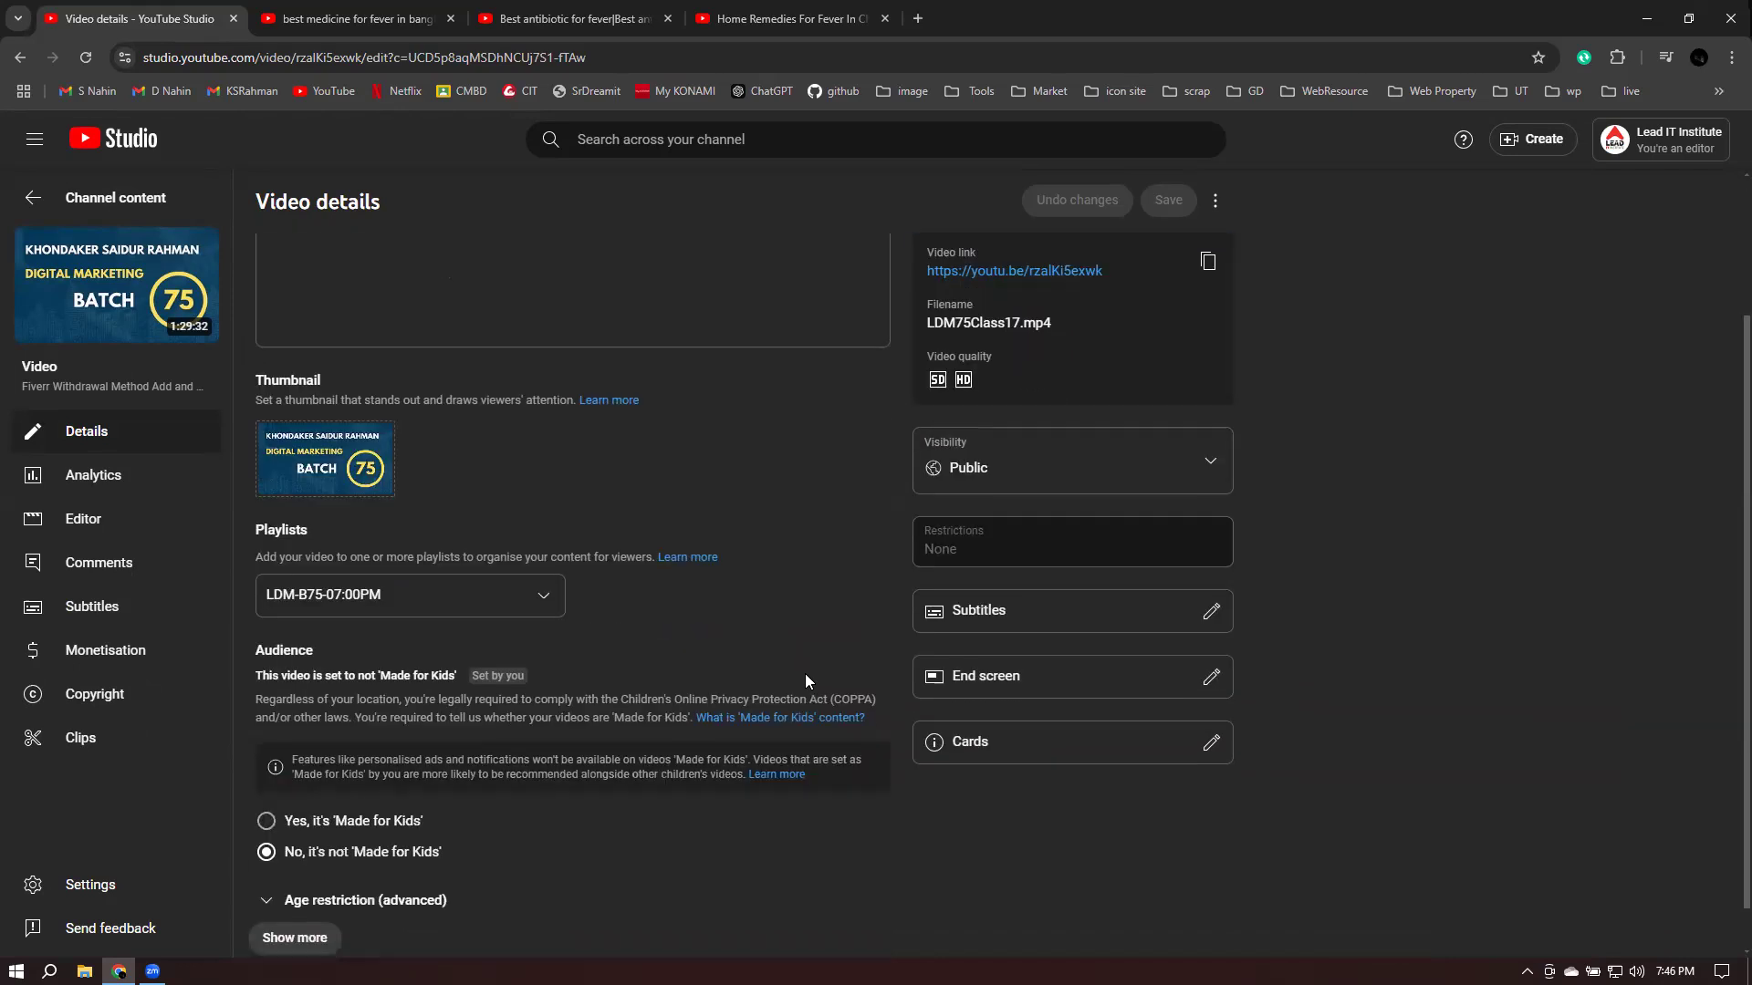
{"action": "left_click", "coordinate": [1205, 621]}
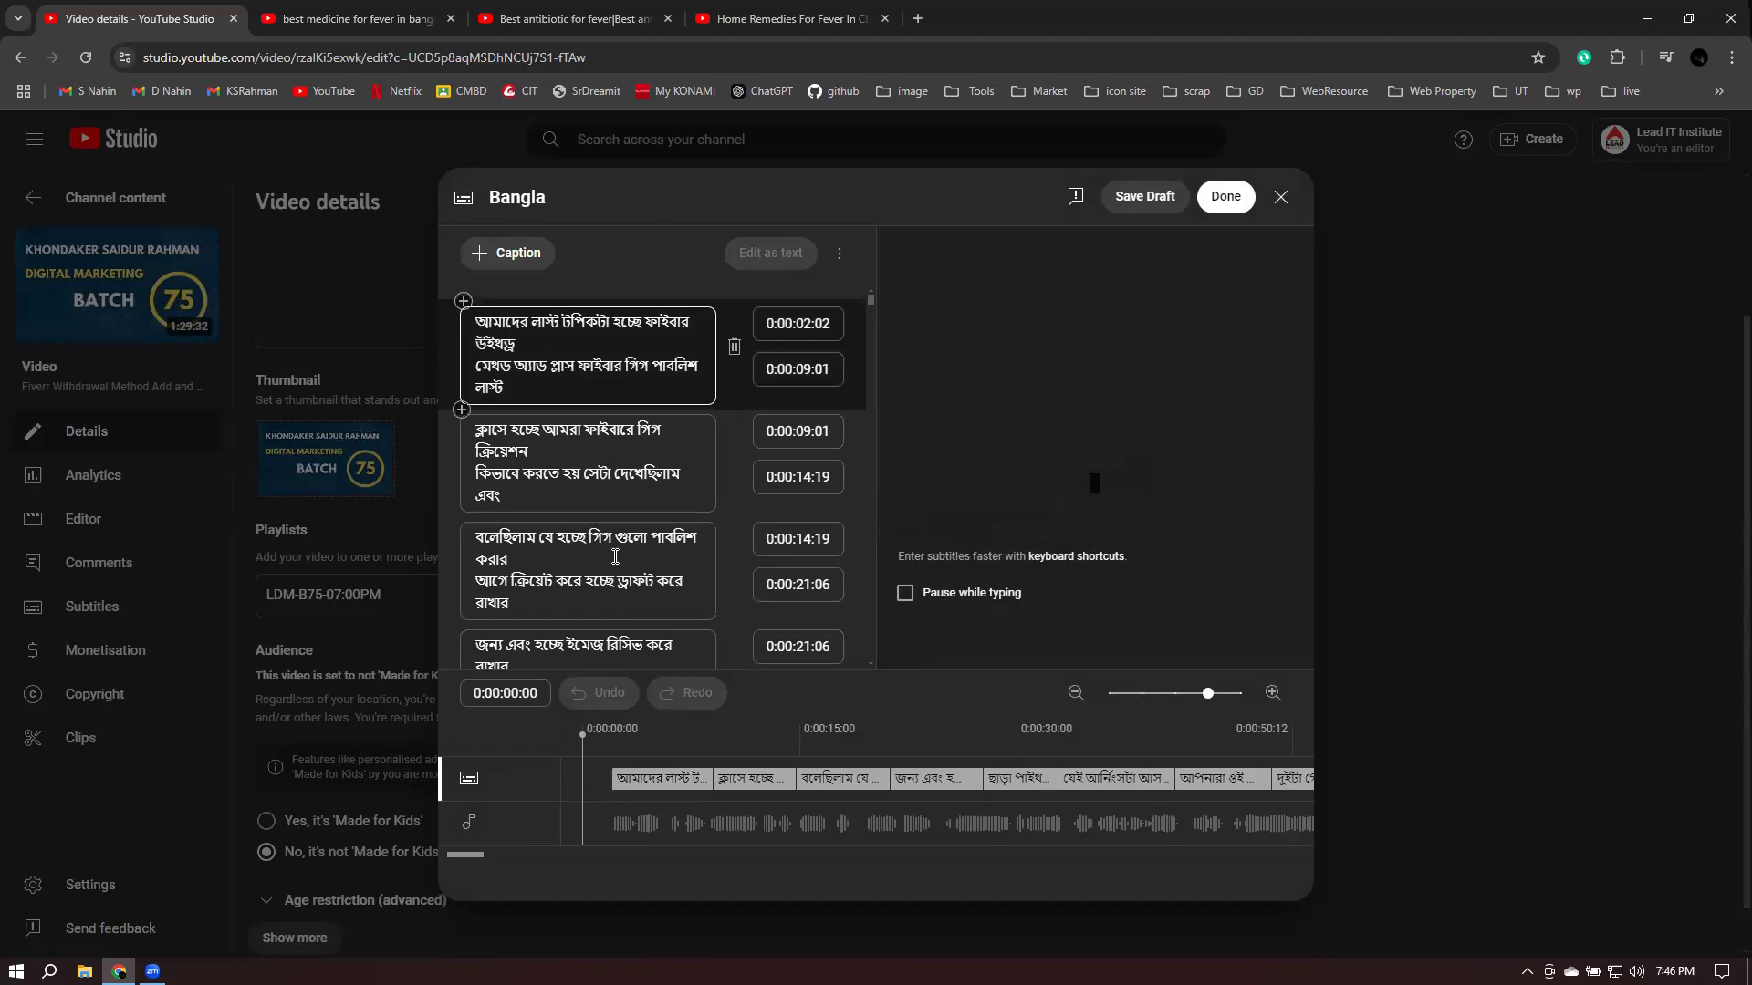
- Review the last Bangla captions, selecting the ones around 0:58:40–0:58:50
{"action": "scroll", "coordinate": [615, 560], "scroll_direction": "down", "scroll_amount": 15}
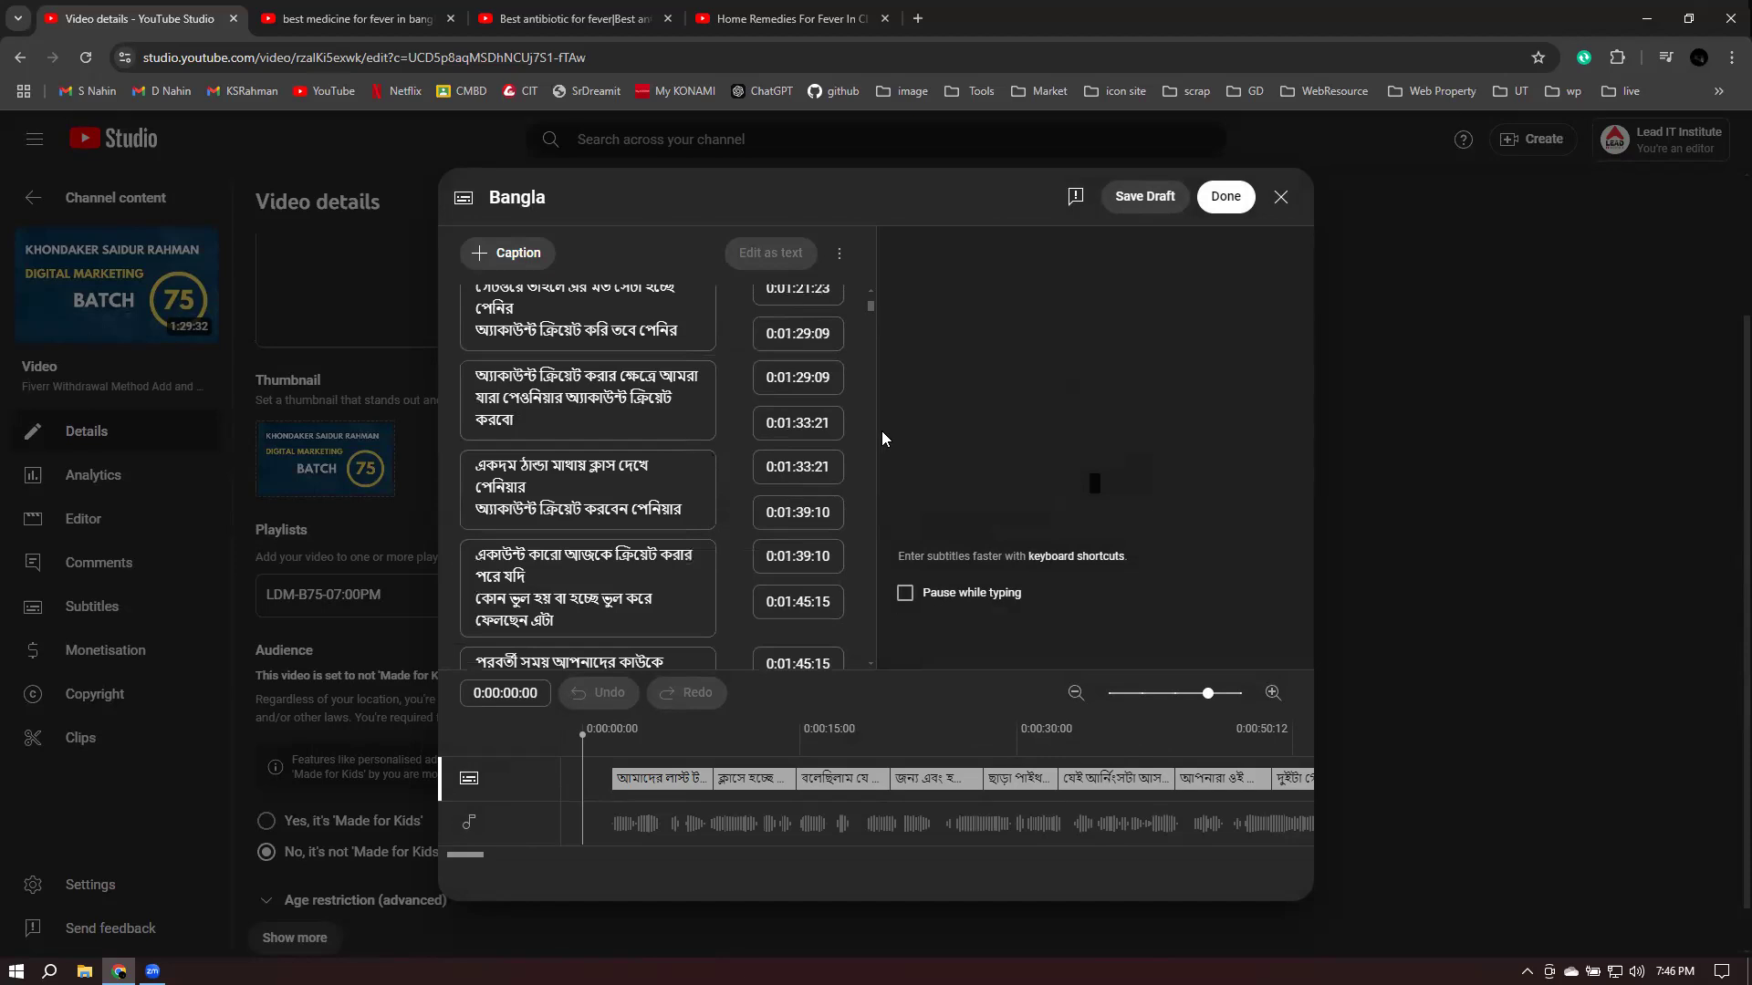
{"action": "scroll", "coordinate": [865, 665], "scroll_direction": "down", "scroll_amount": 20}
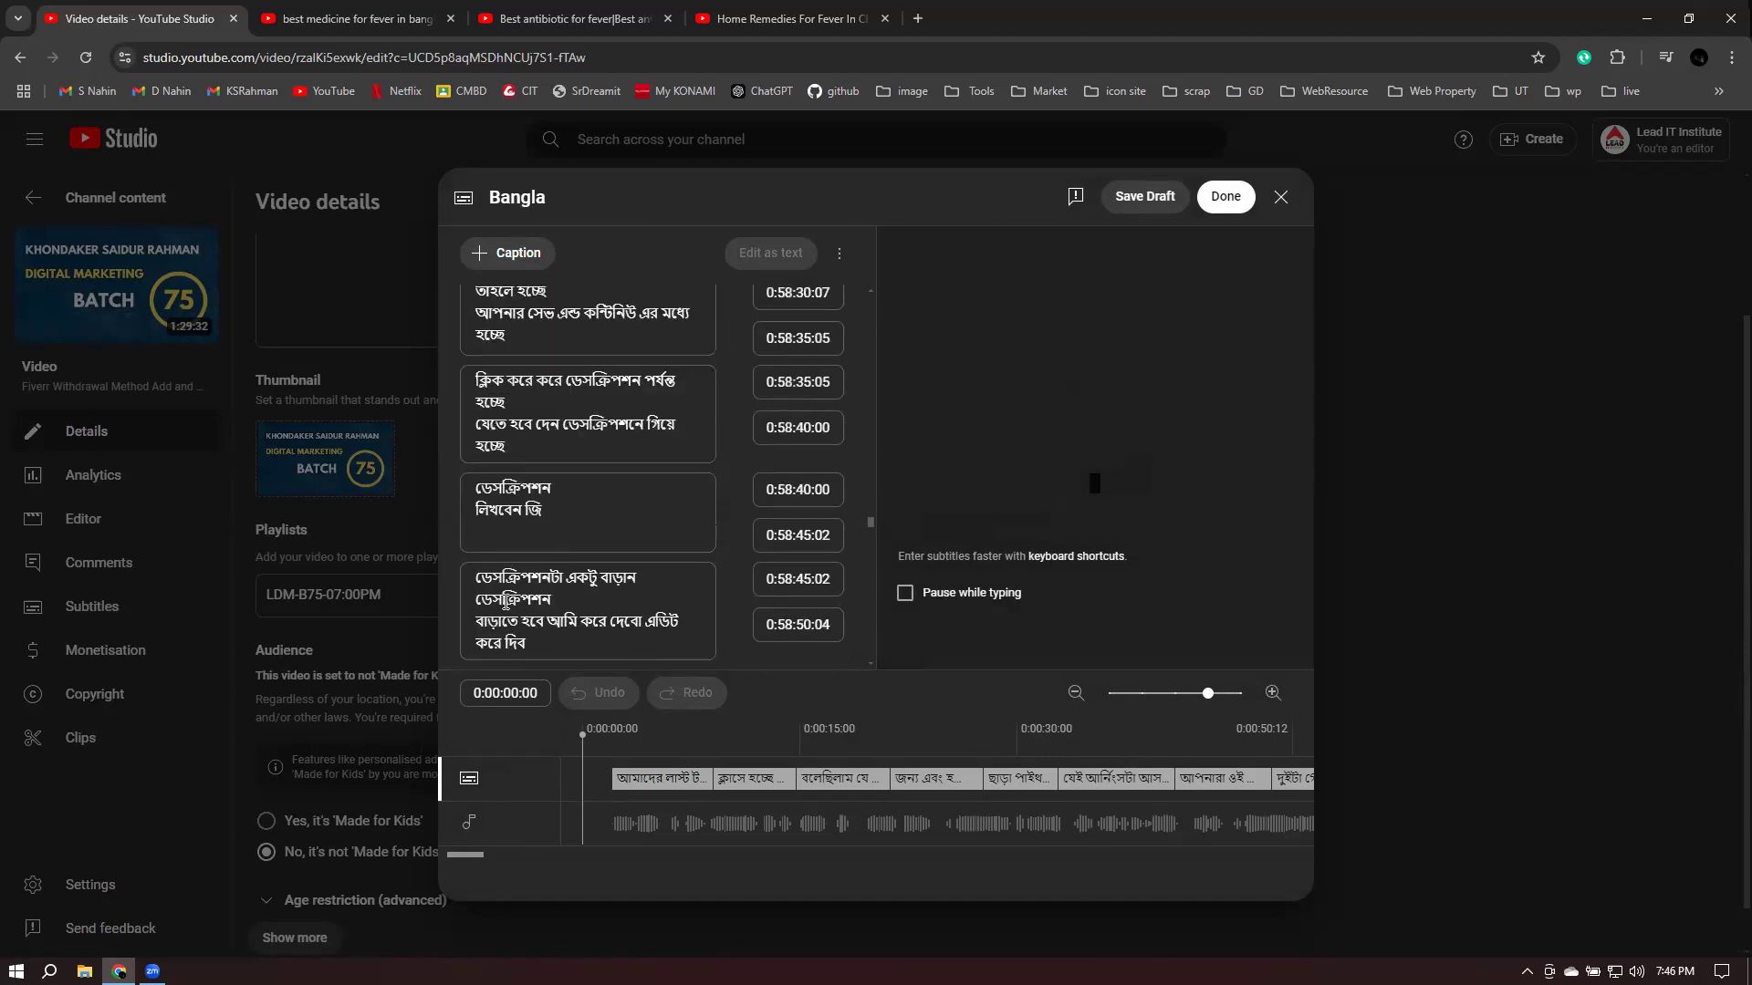
{"action": "left_click", "coordinate": [618, 621]}
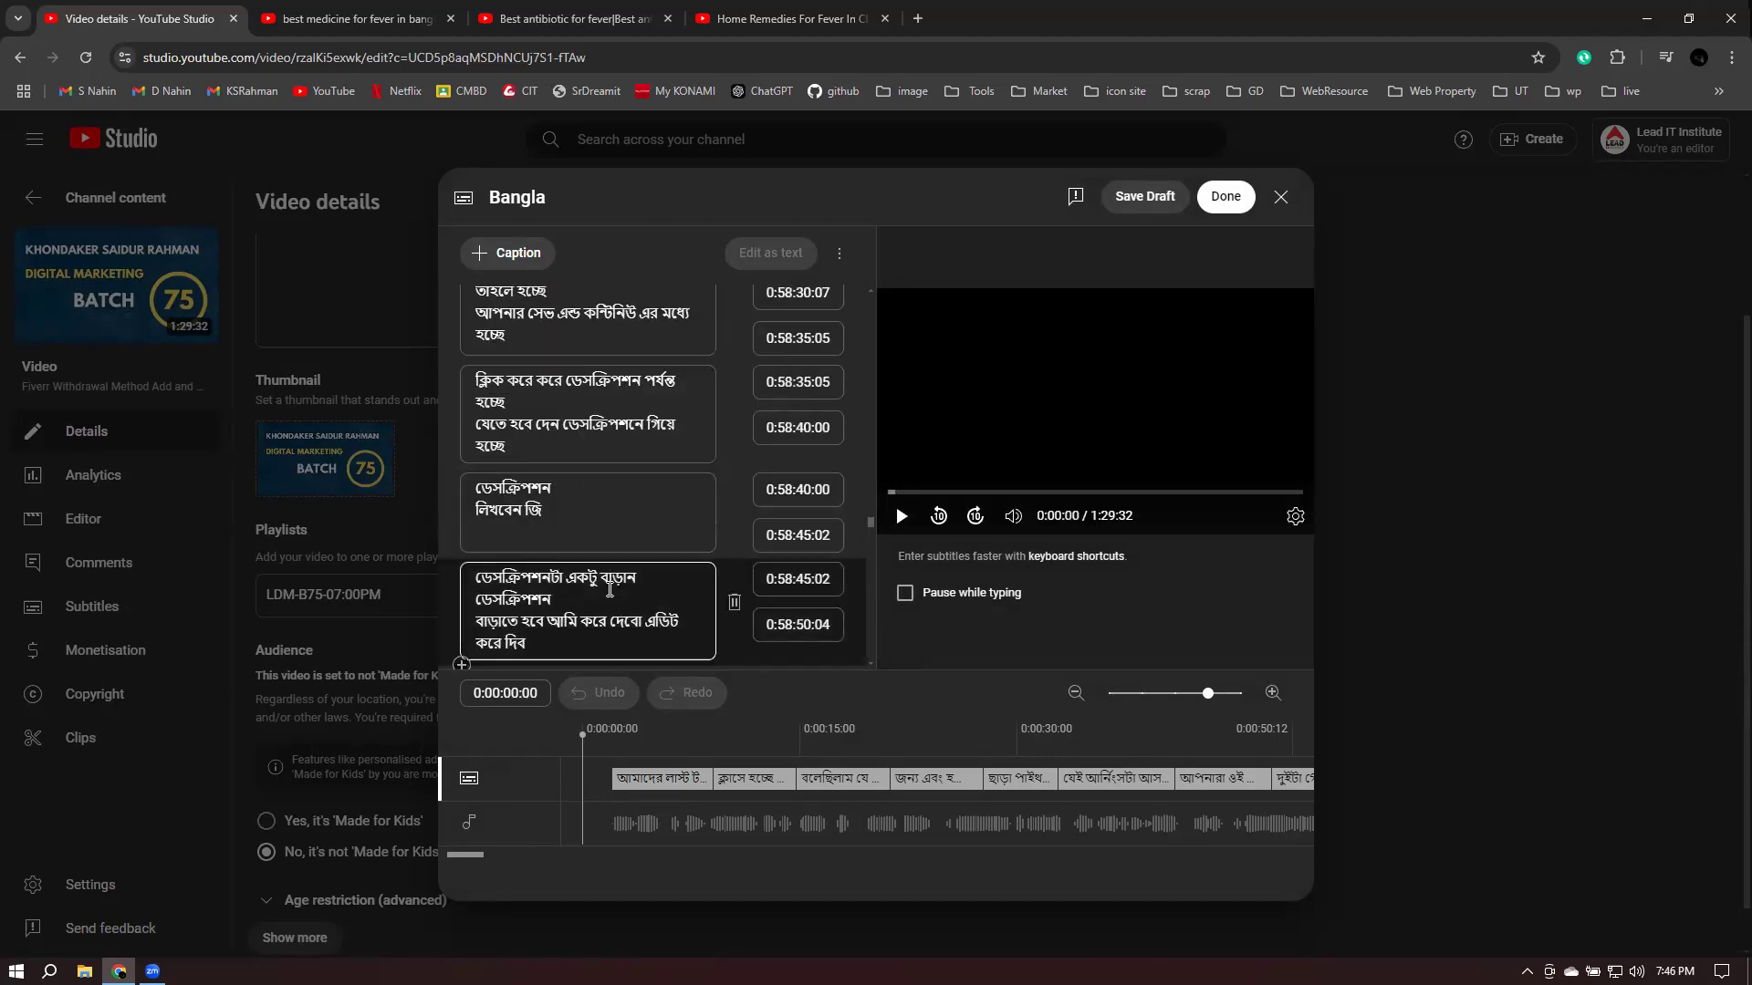
{"action": "left_click", "coordinate": [690, 504]}
- Scroll back up the caption list and check the subtitle options menu without choosing anything
{"action": "scroll", "coordinate": [637, 535], "scroll_direction": "up", "scroll_amount": 15}
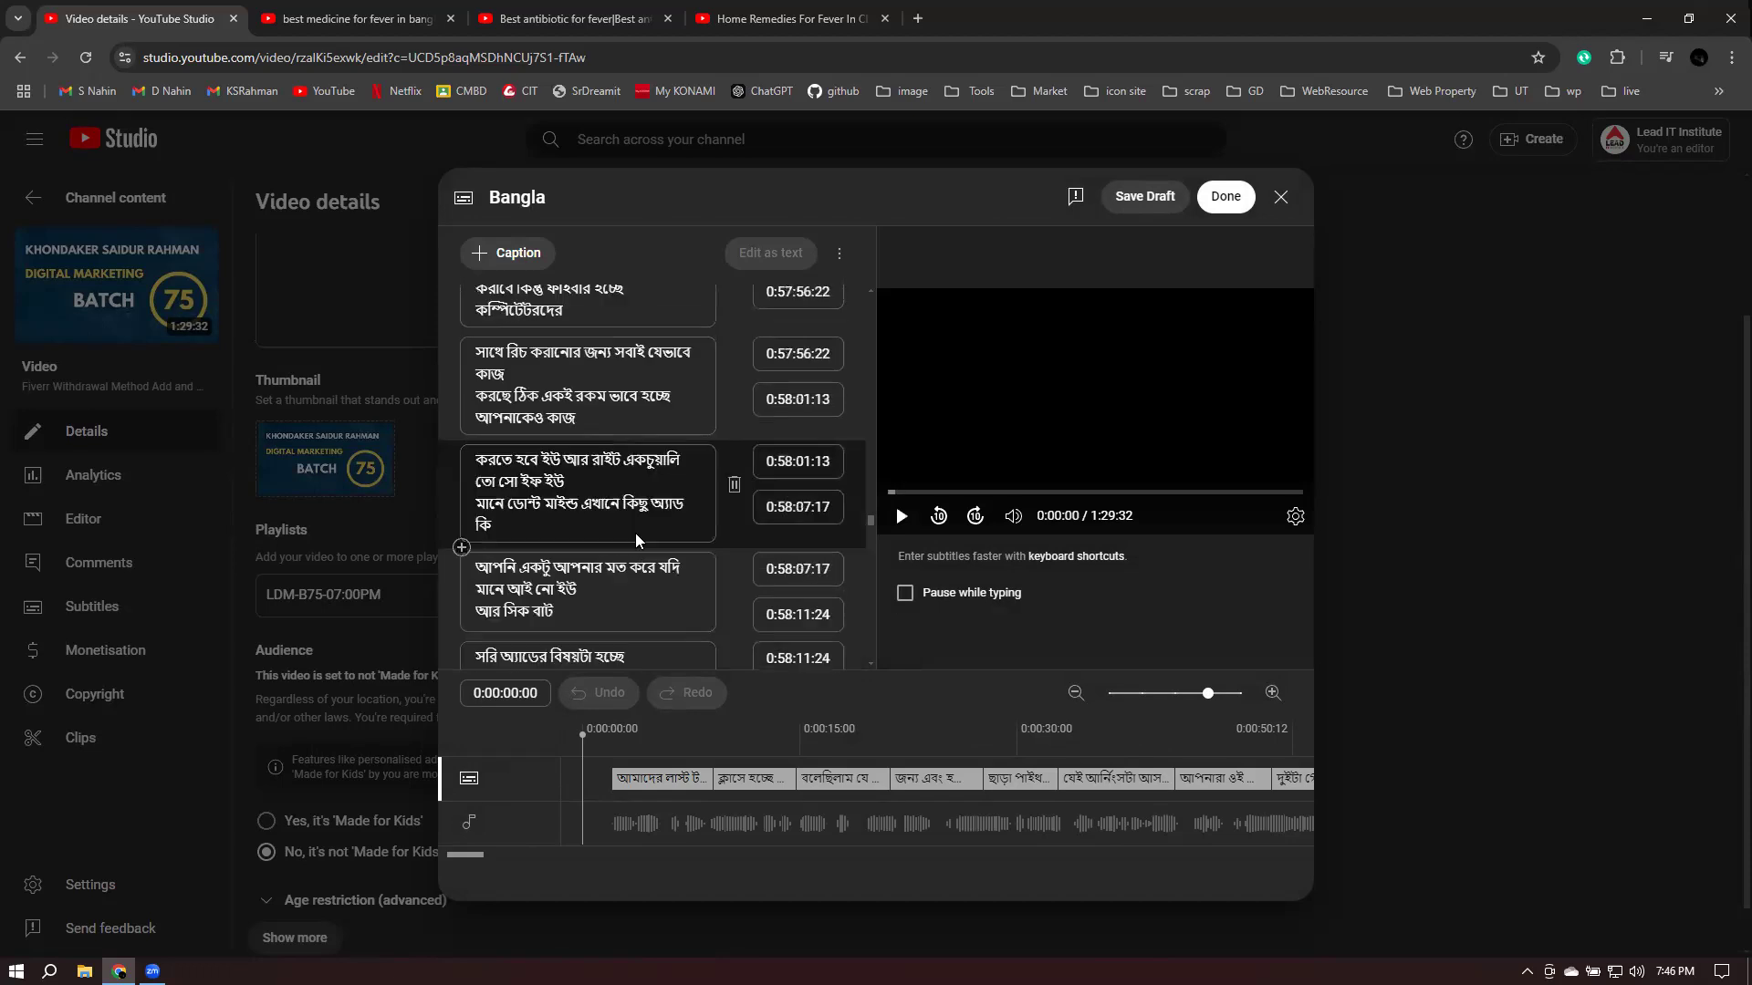
{"action": "scroll", "coordinate": [637, 535], "scroll_direction": "up", "scroll_amount": 20}
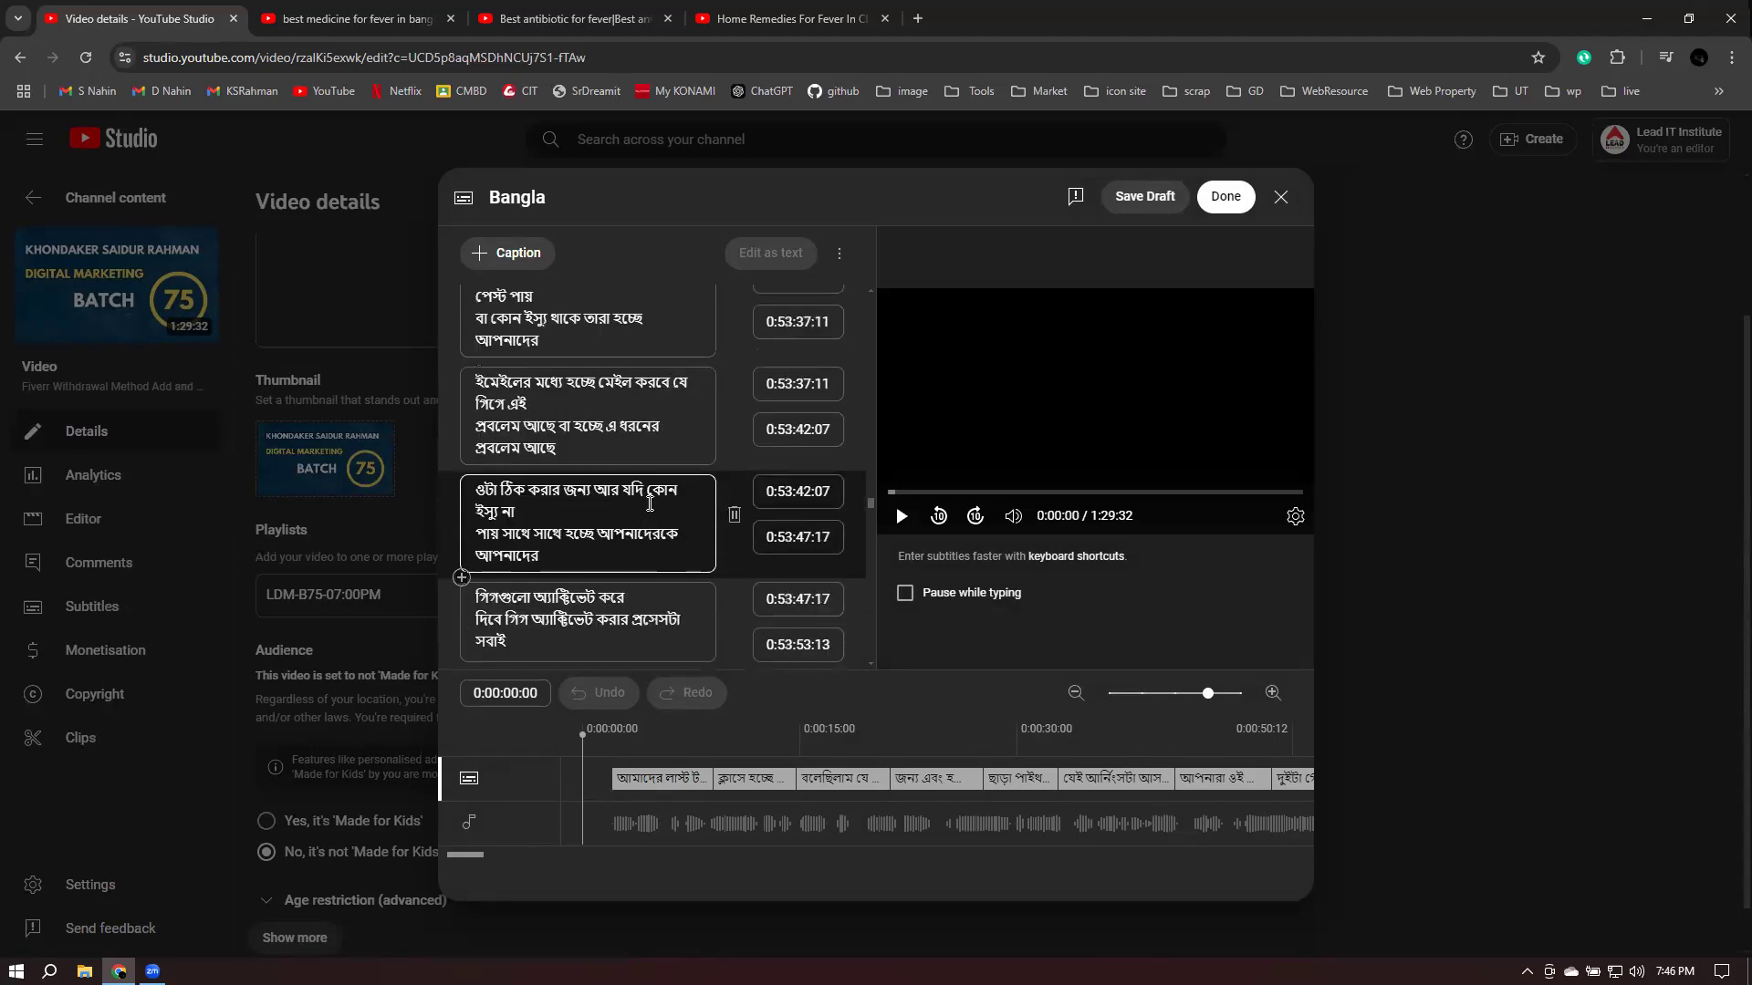
{"action": "scroll", "coordinate": [653, 505], "scroll_direction": "up", "scroll_amount": 15}
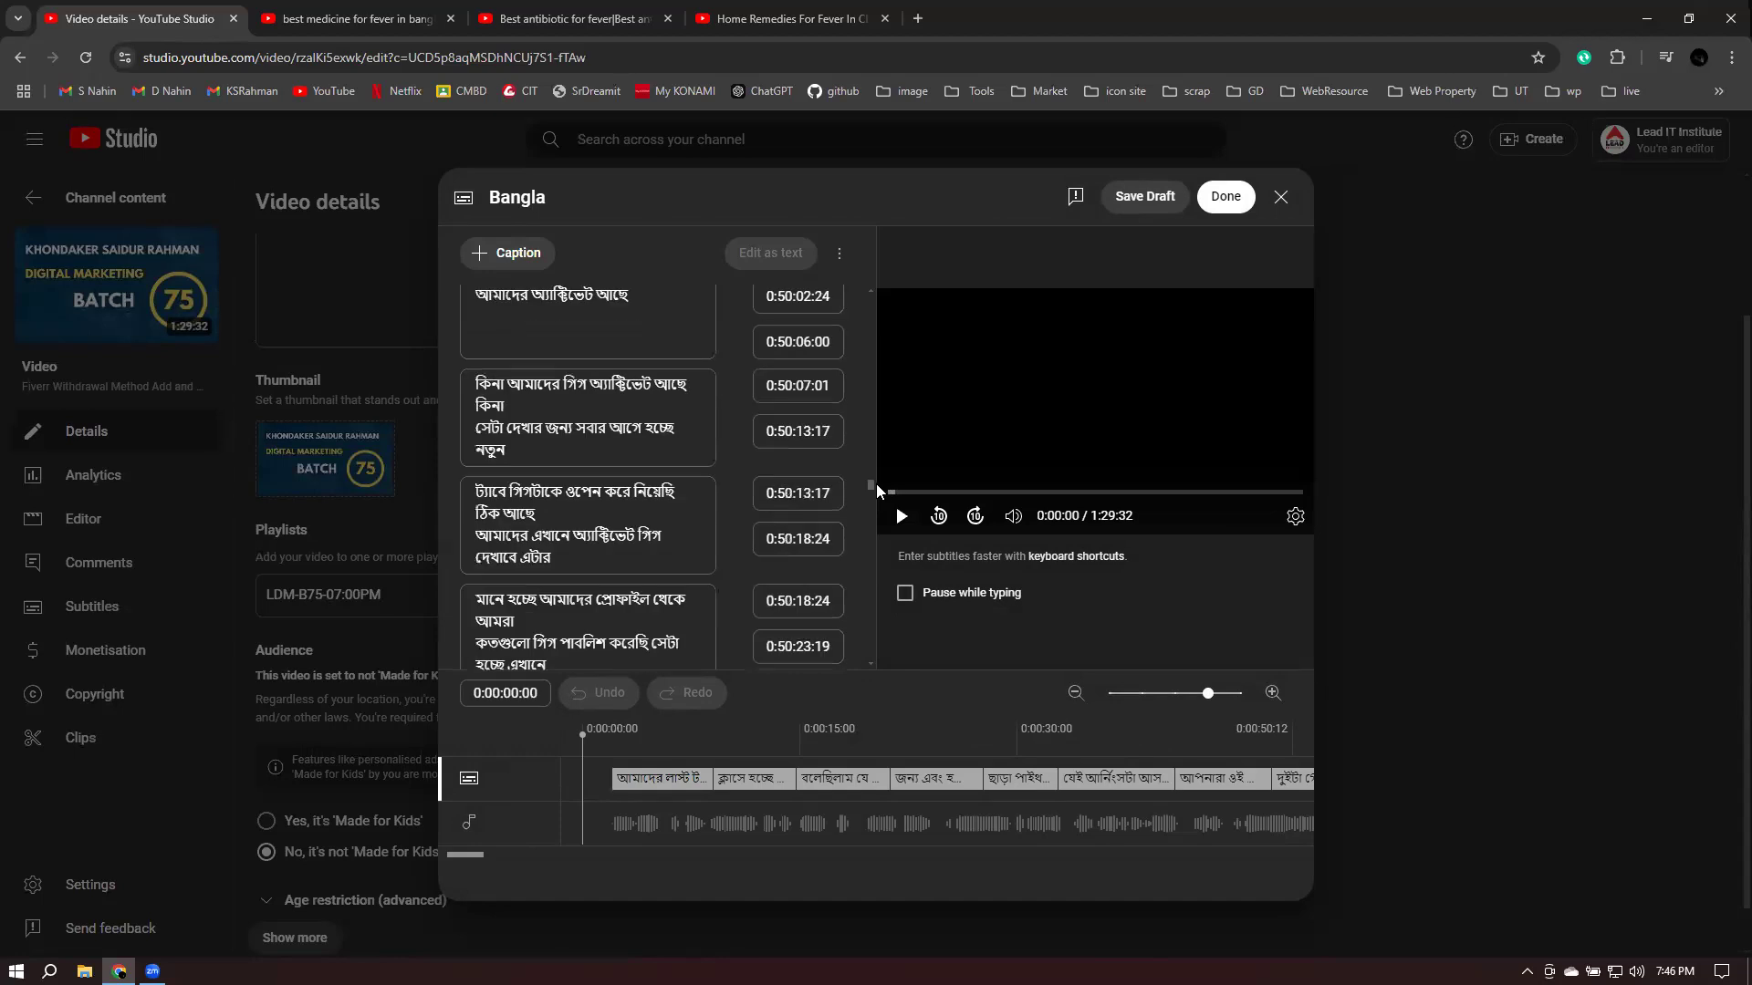
{"action": "left_click_drag", "start_coordinate": [867, 484], "coordinate": [863, 275]}
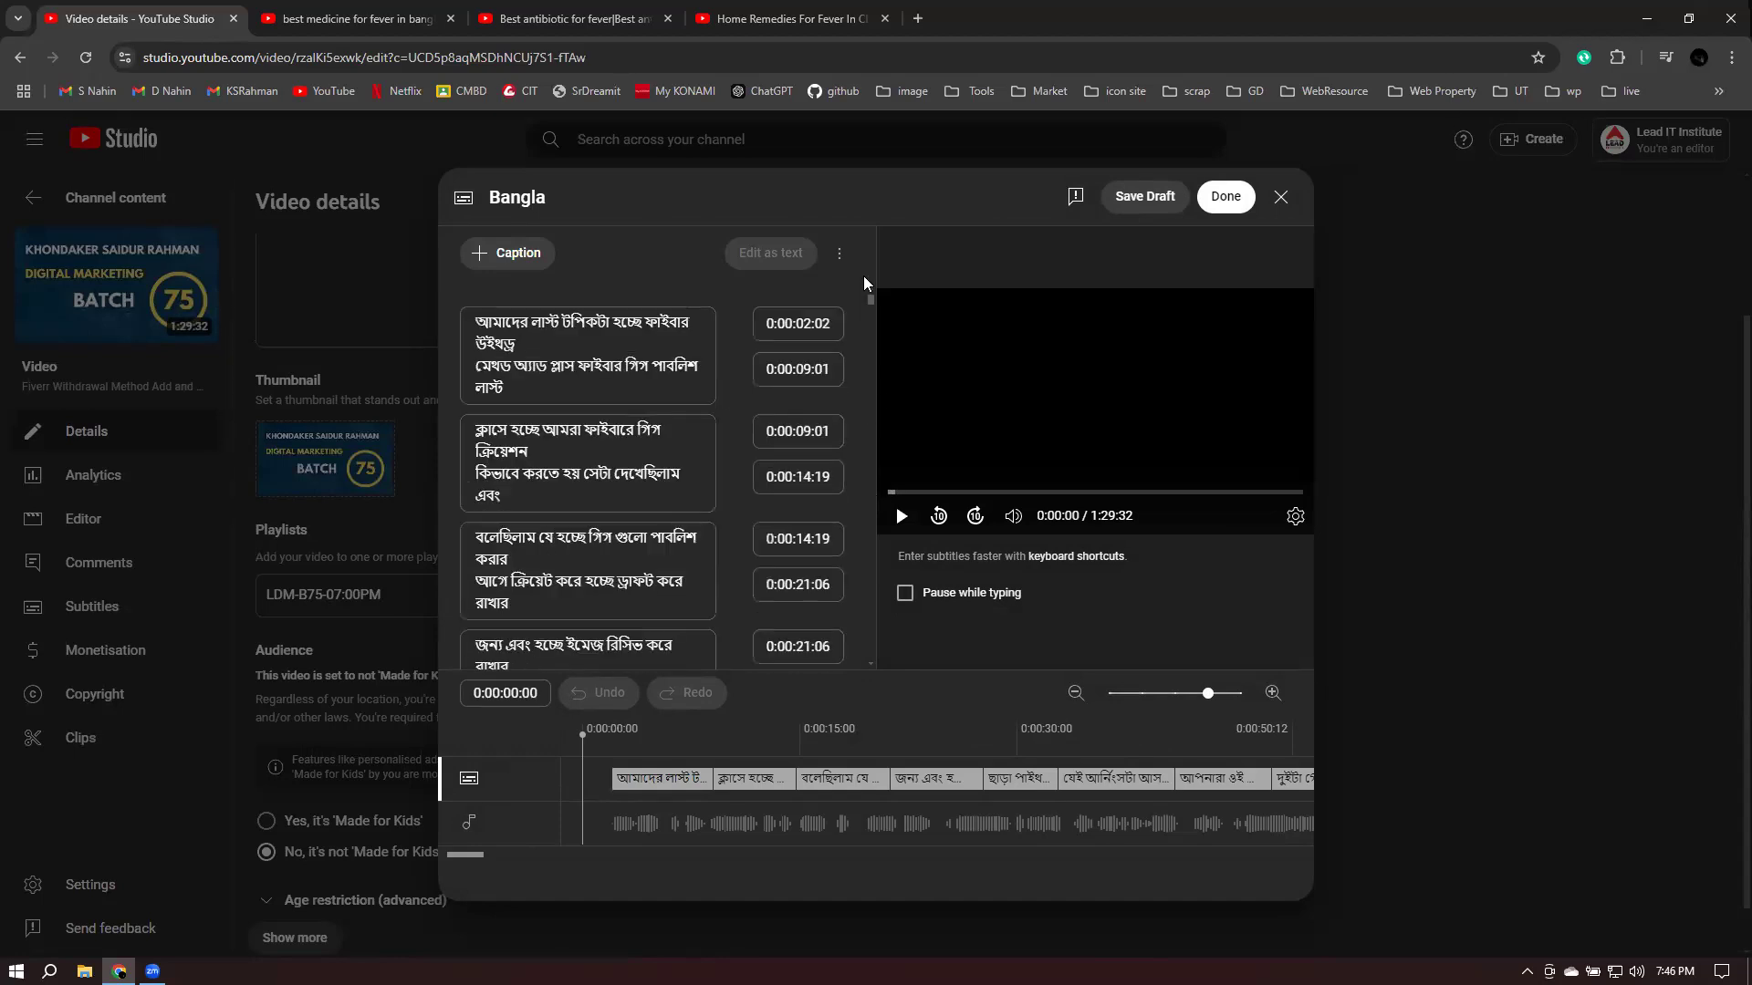
{"action": "left_click", "coordinate": [839, 254]}
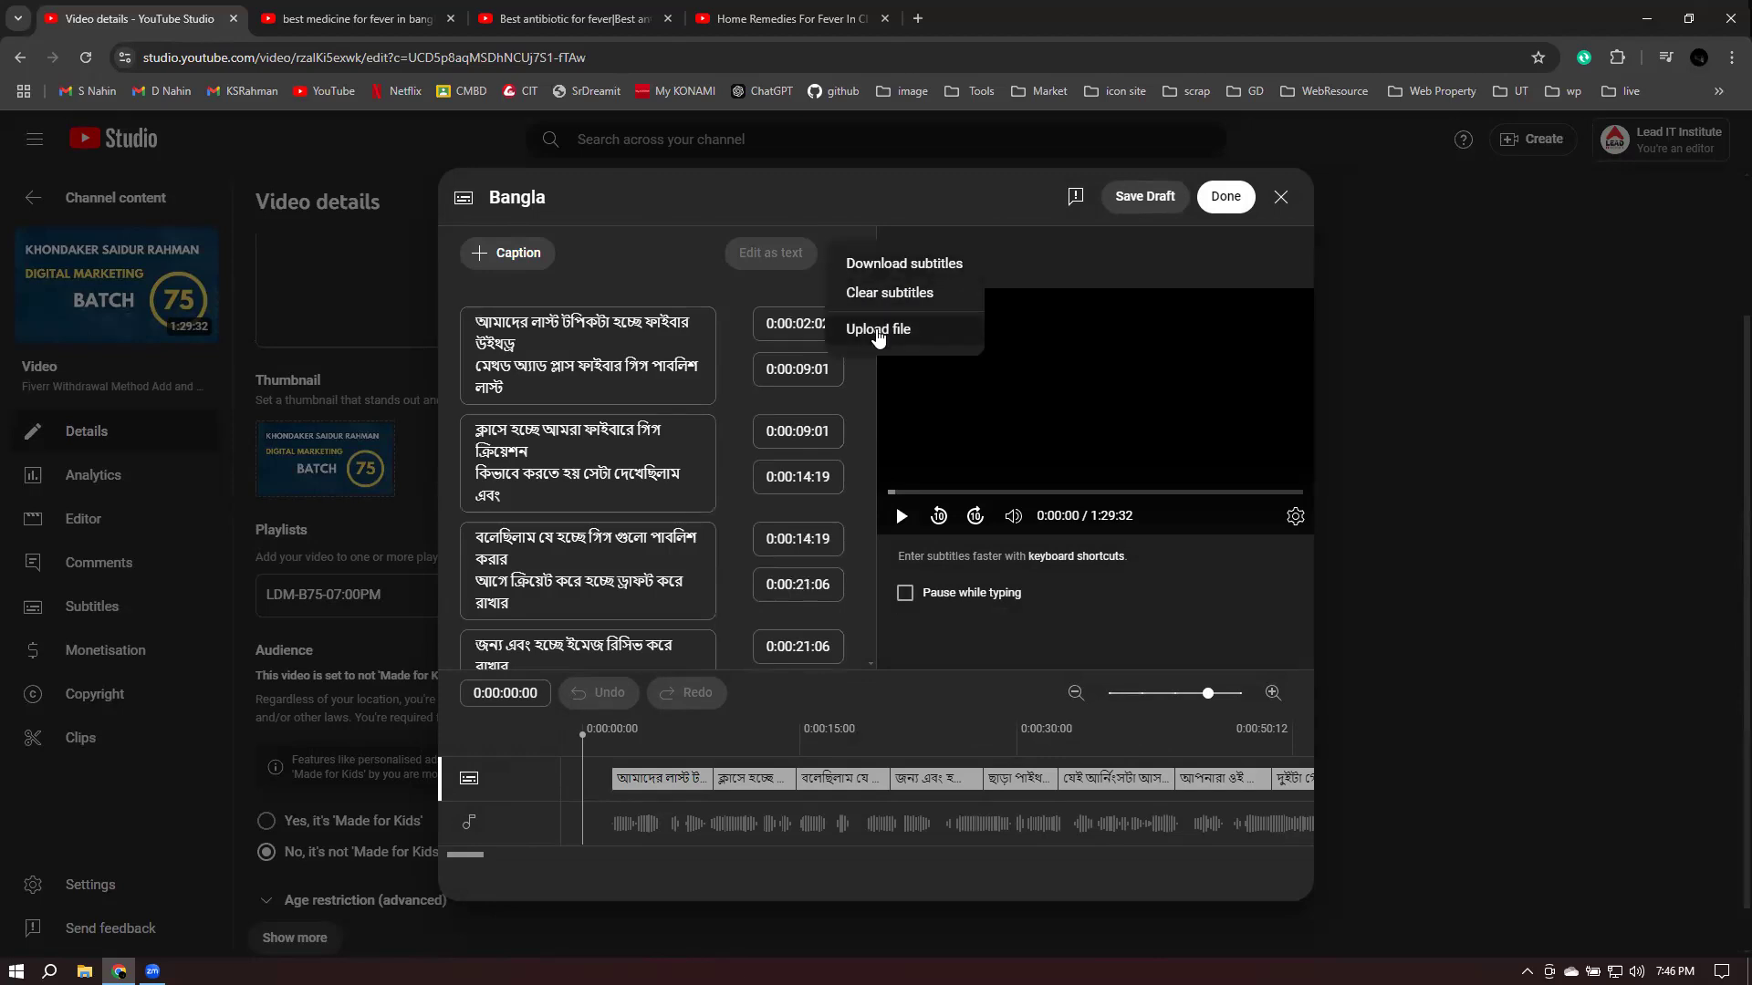
{"action": "left_click", "coordinate": [870, 424]}
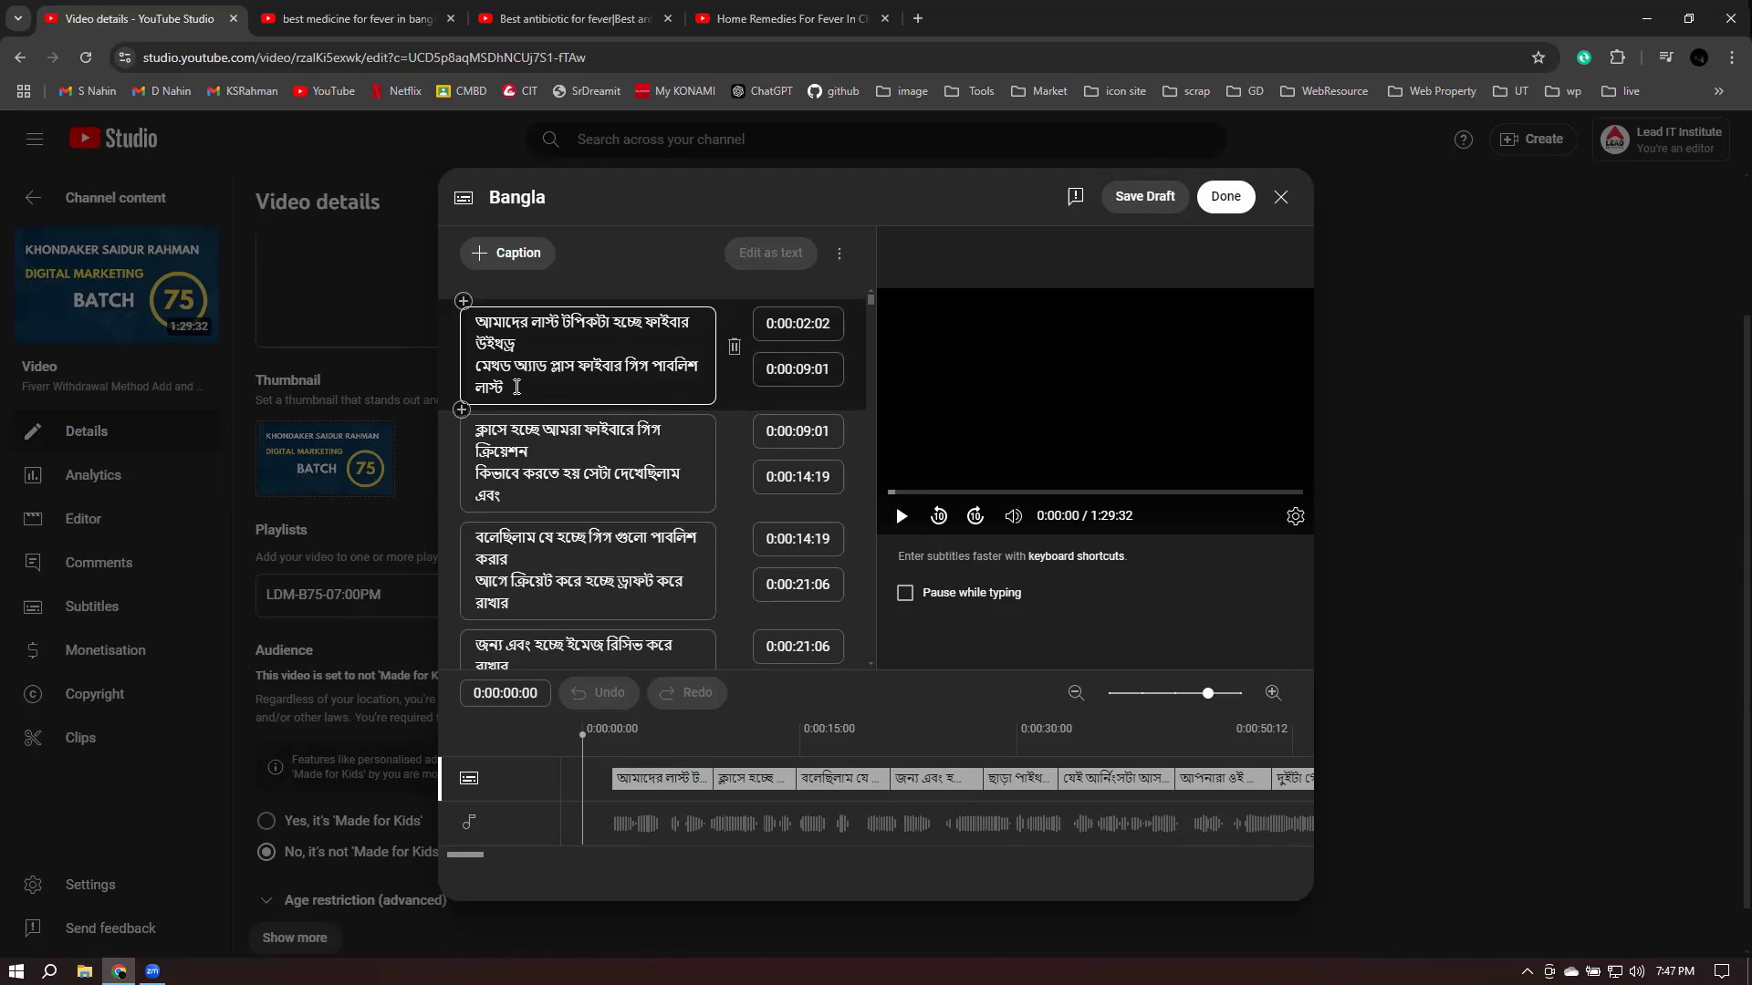
- Stop editing the current caption and close the Bangla subtitle editor without saving
{"action": "scroll", "coordinate": [581, 465], "scroll_direction": "down", "scroll_amount": 5}
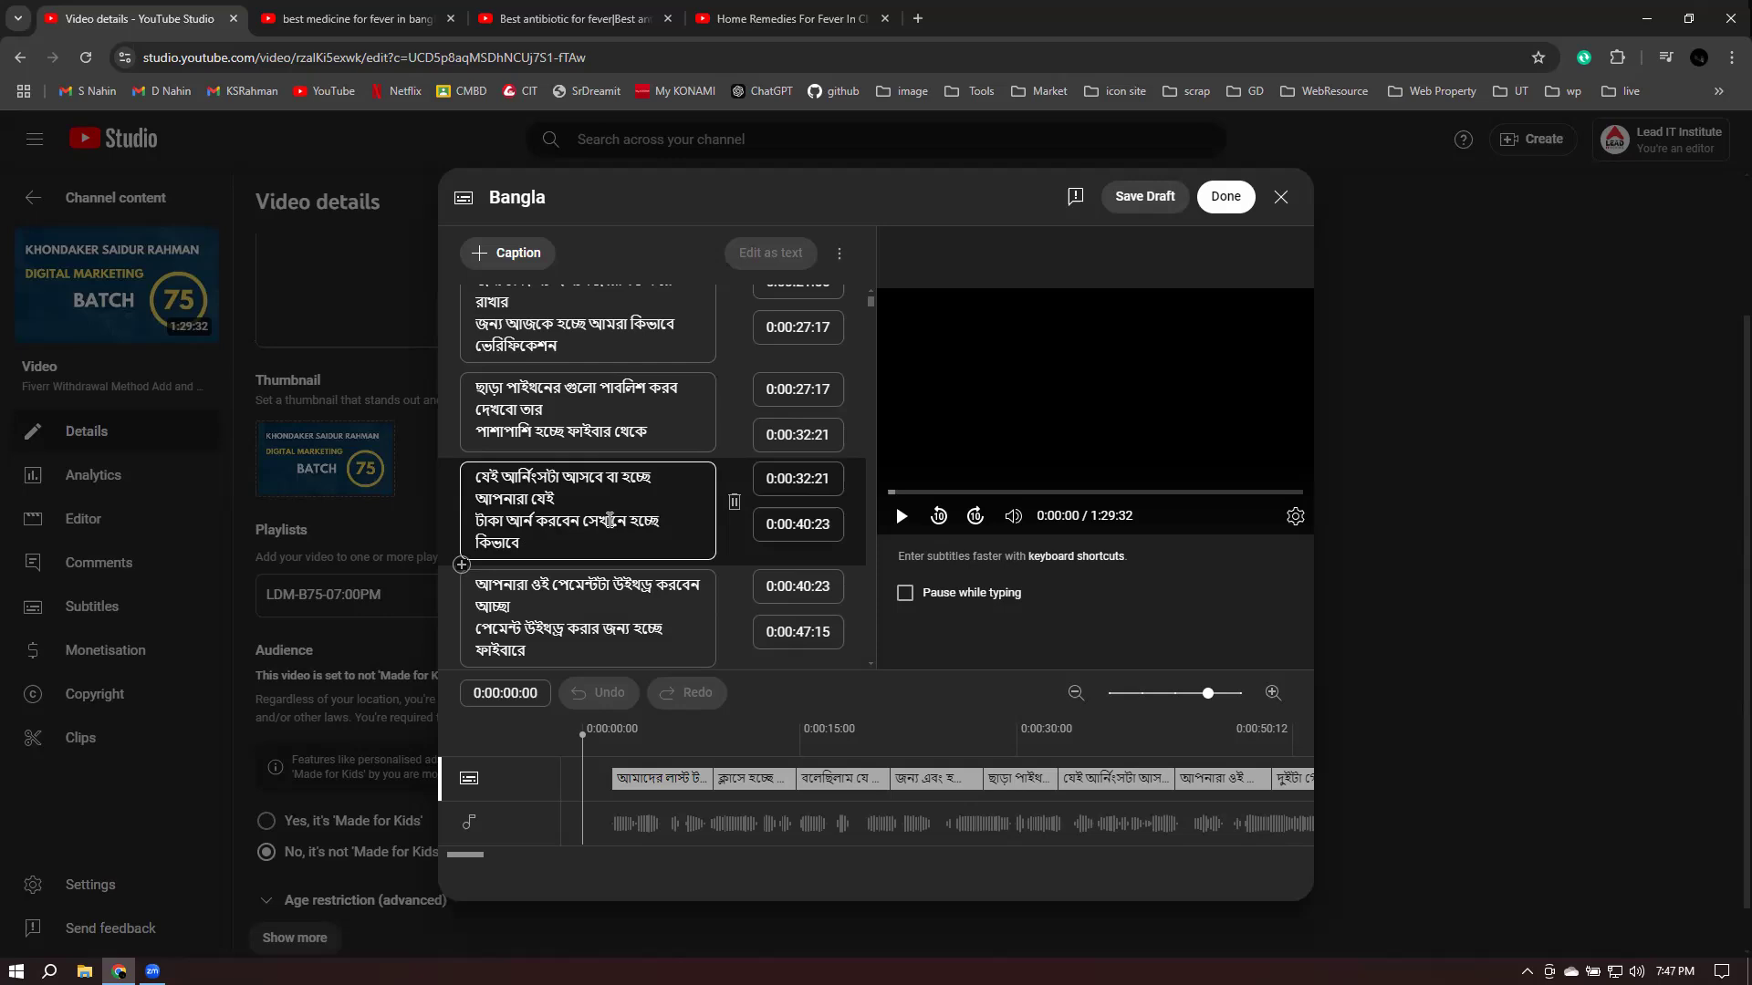
{"action": "left_click", "coordinate": [1327, 255]}
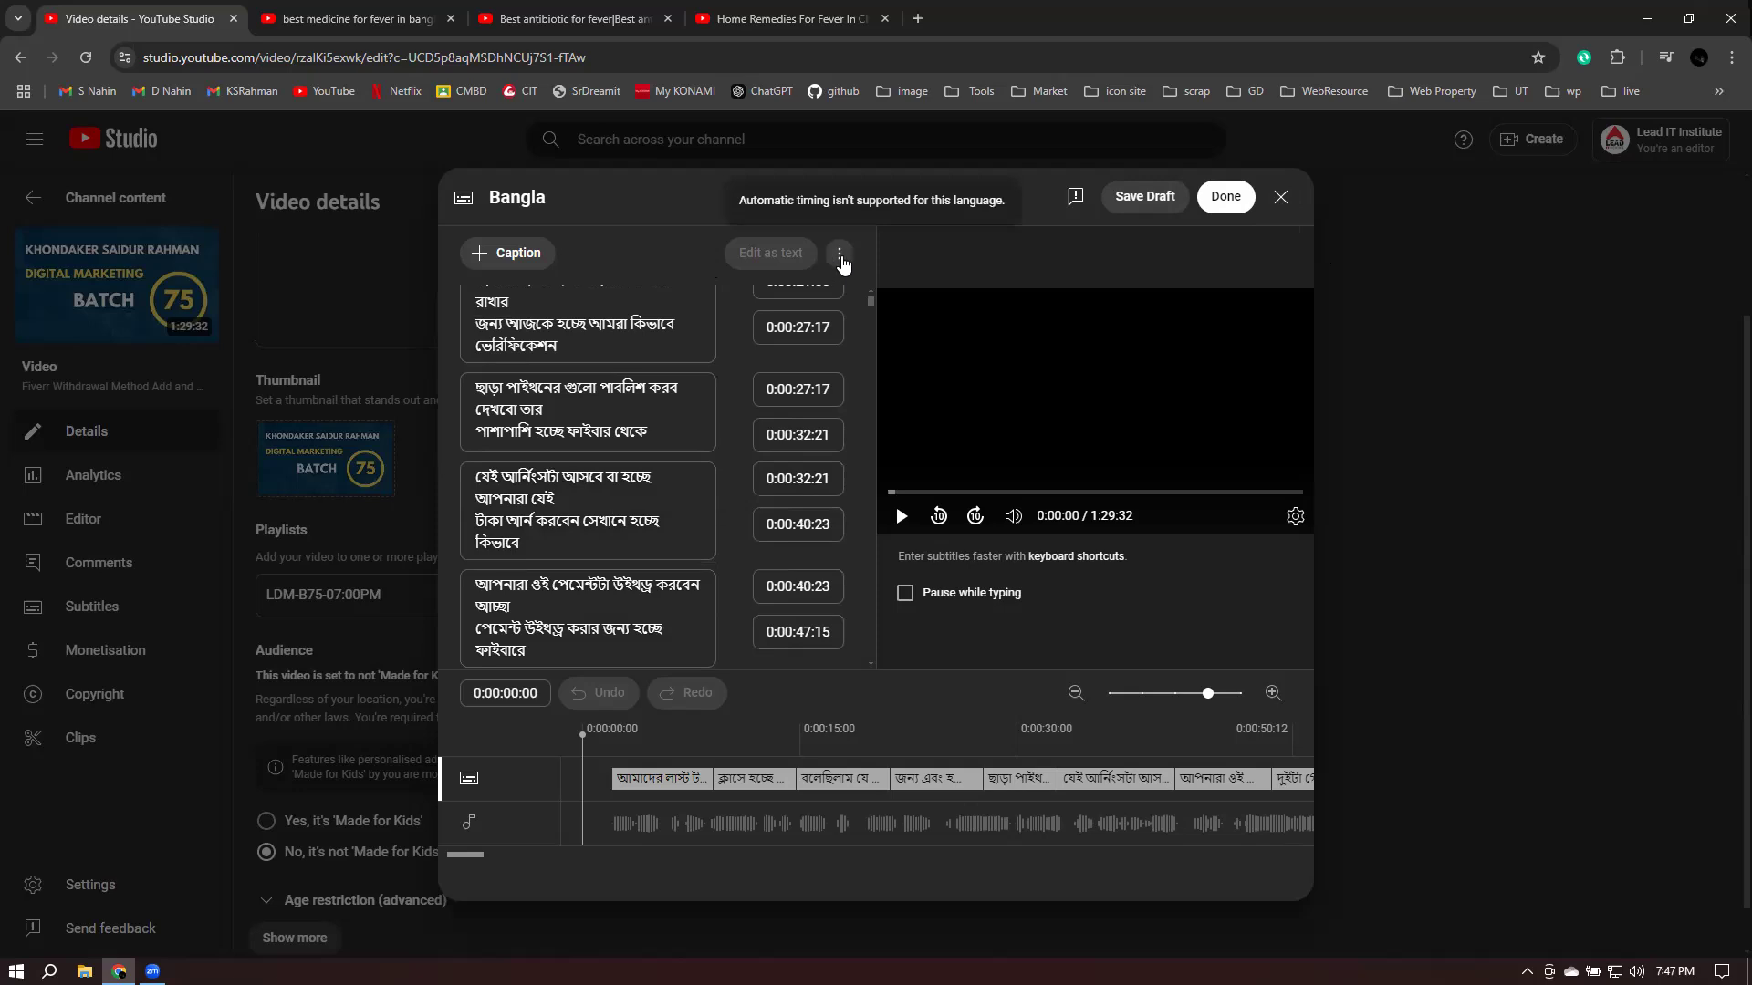
{"action": "left_click", "coordinate": [1280, 202]}
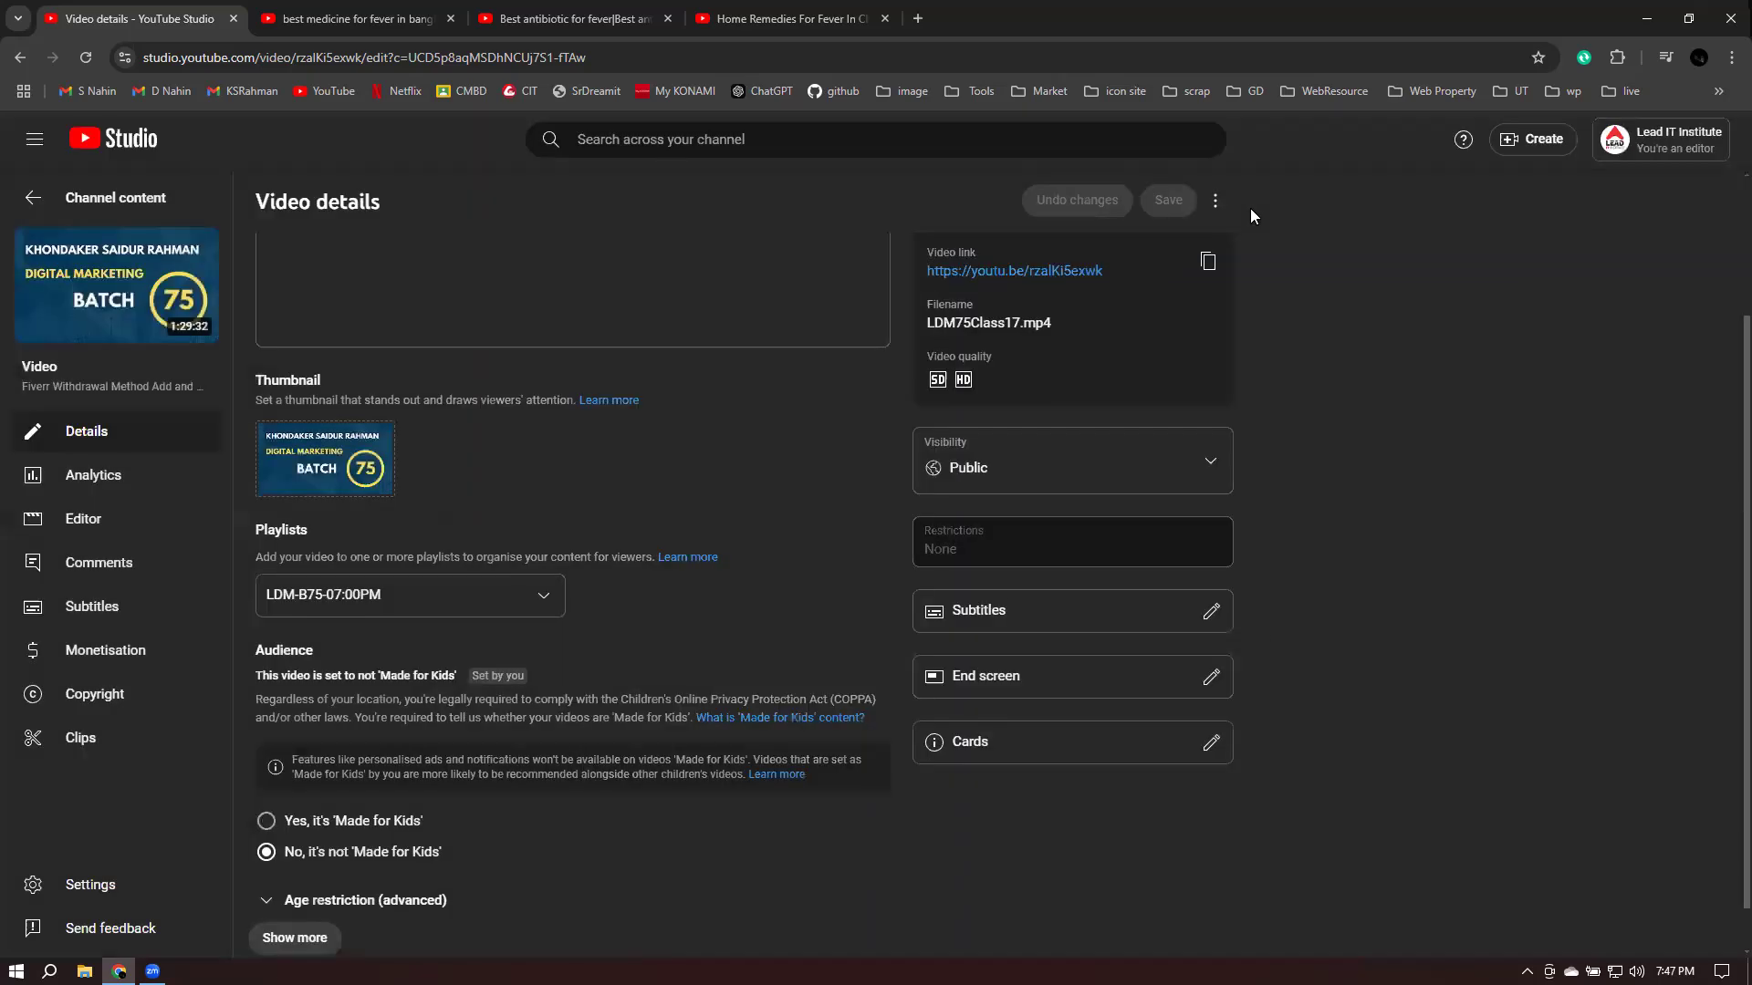
- Open the End screen editor from the Class-17 video's details page
{"action": "left_click", "coordinate": [1215, 675]}
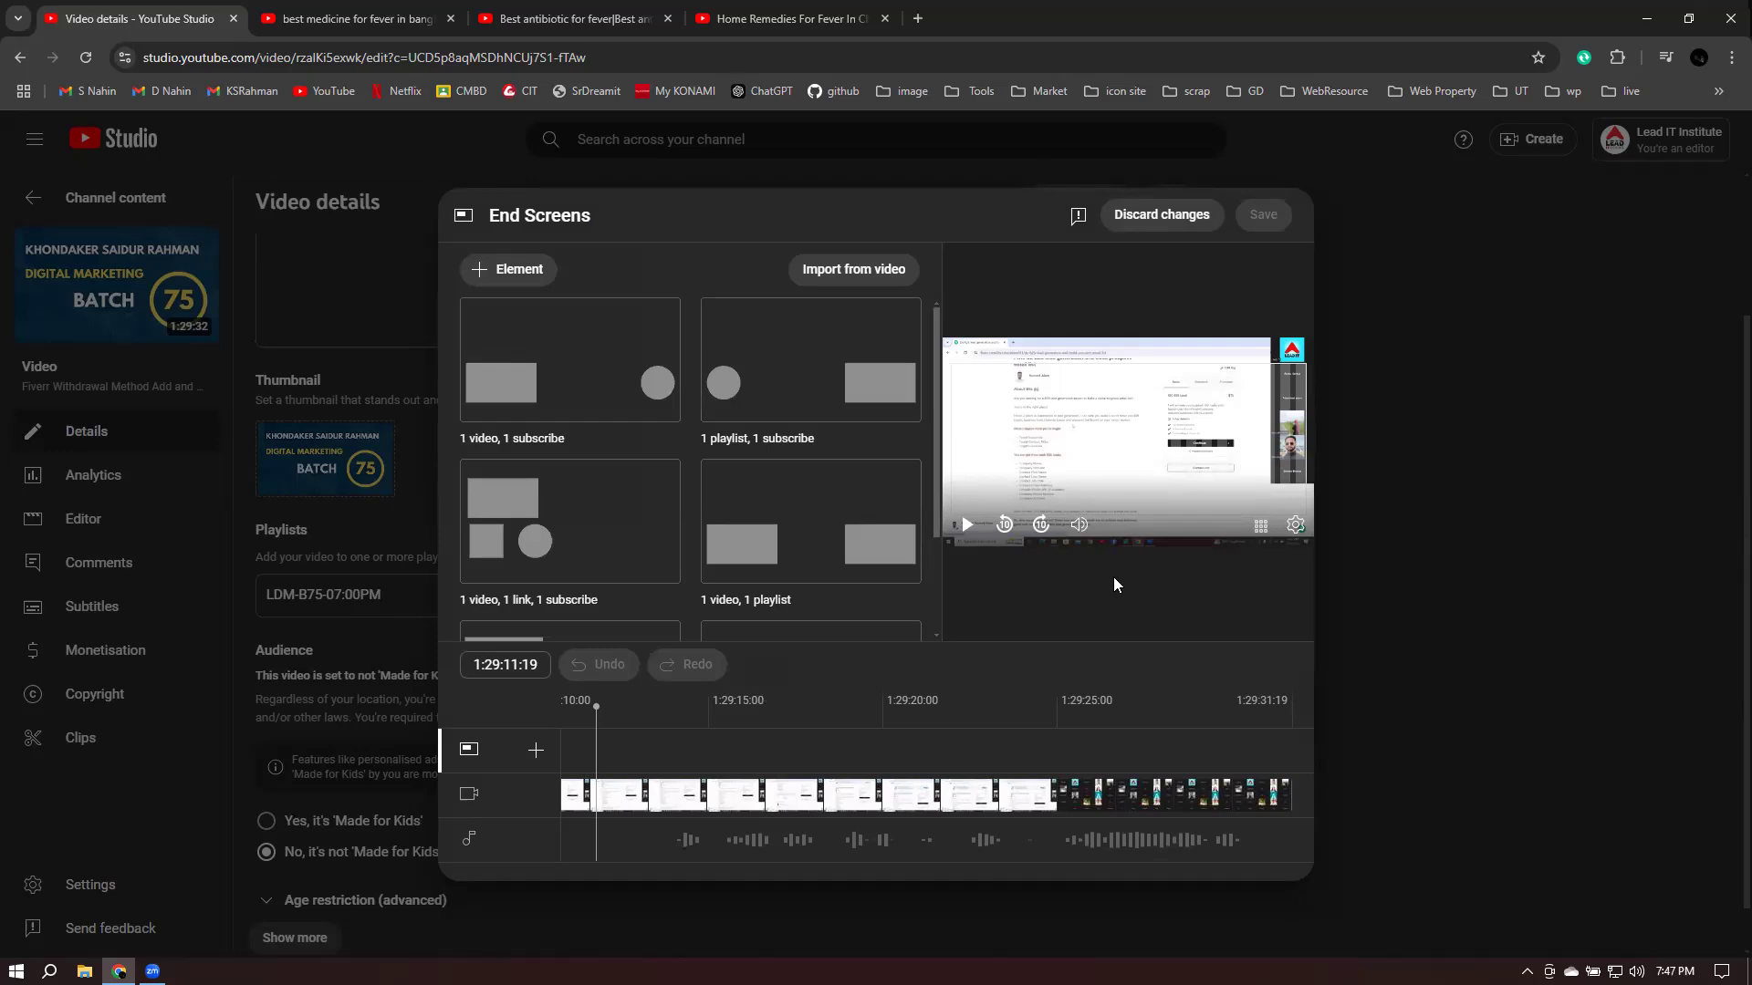
- Apply the '1 video, 1 subscribe' layout, moving subscribe and 'Best for viewer' elements toward the top
{"action": "scroll", "coordinate": [715, 559], "scroll_direction": "down", "scroll_amount": 2}
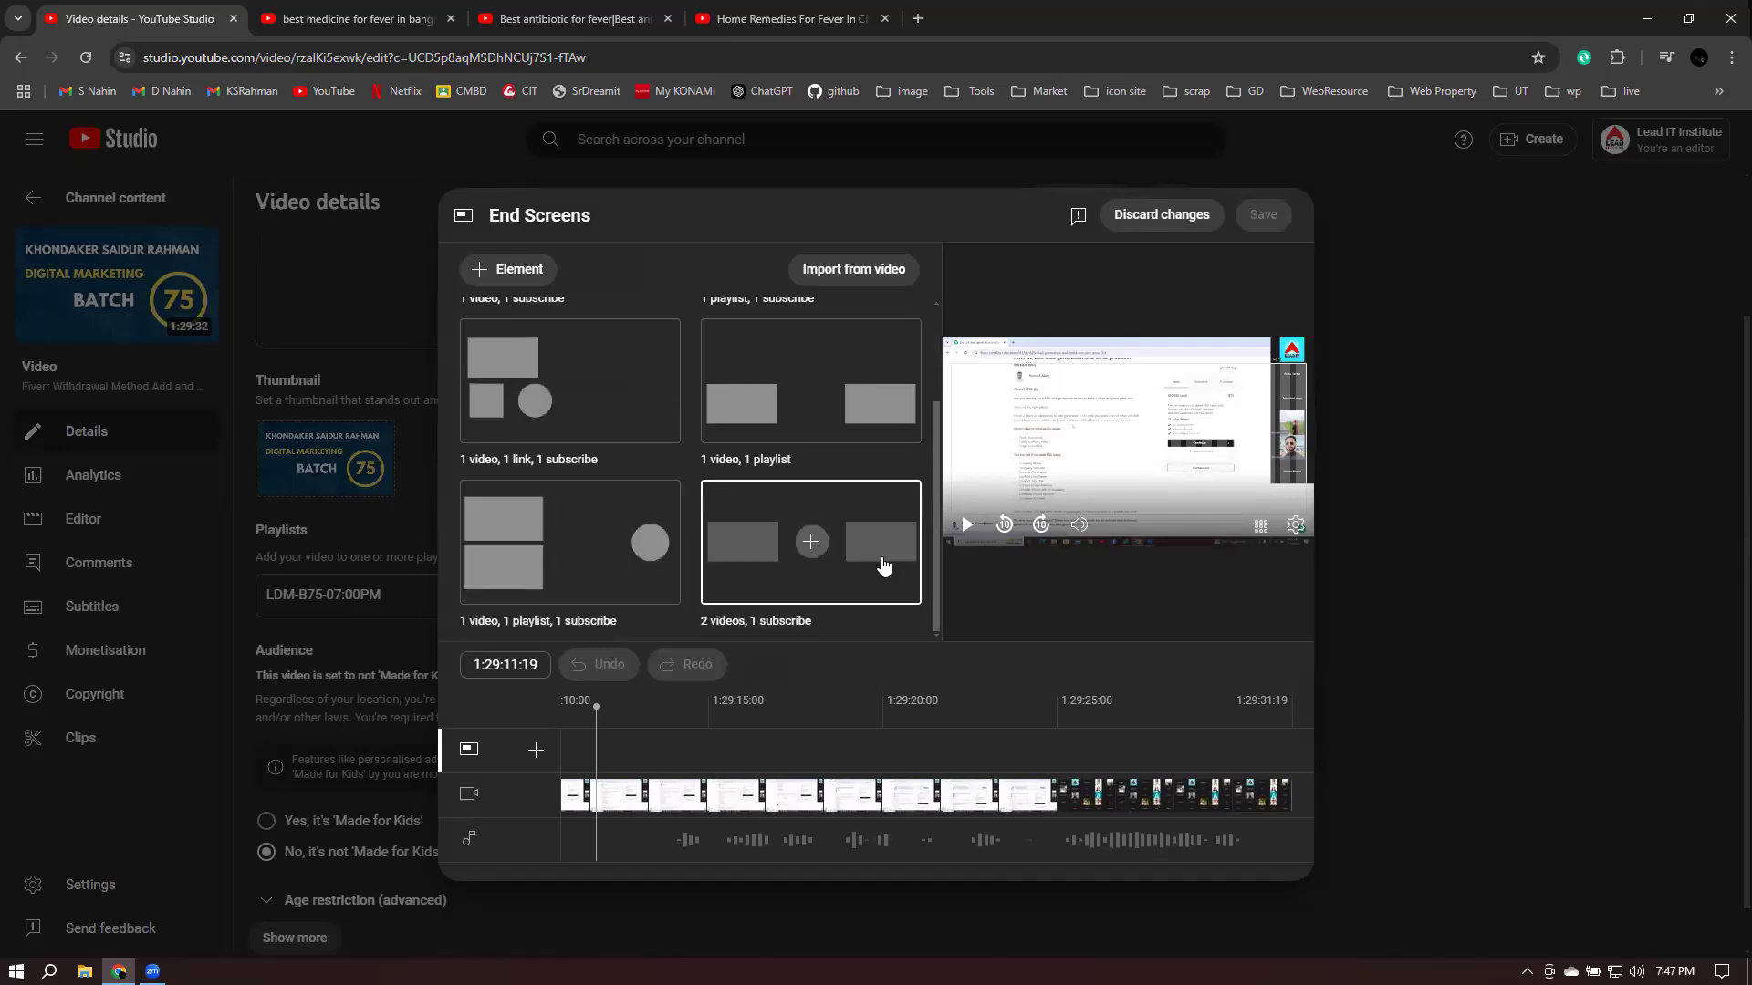
{"action": "scroll", "coordinate": [812, 548], "scroll_direction": "up", "scroll_amount": 2}
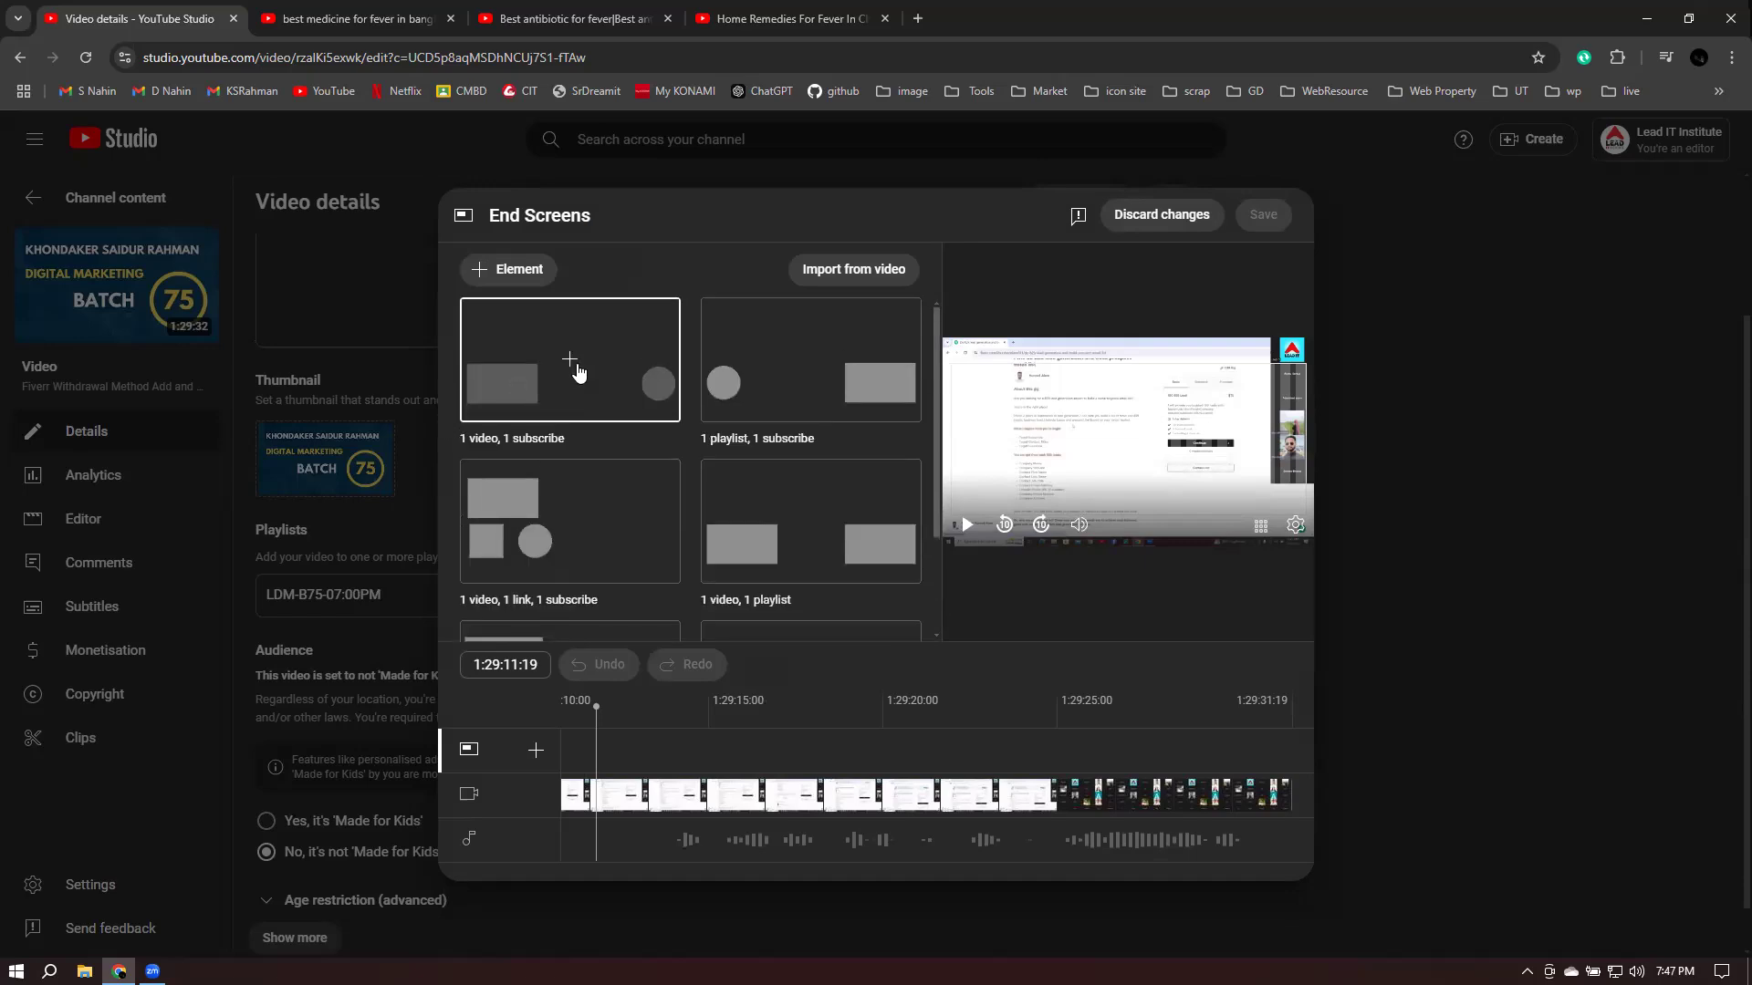
{"action": "left_click", "coordinate": [573, 368]}
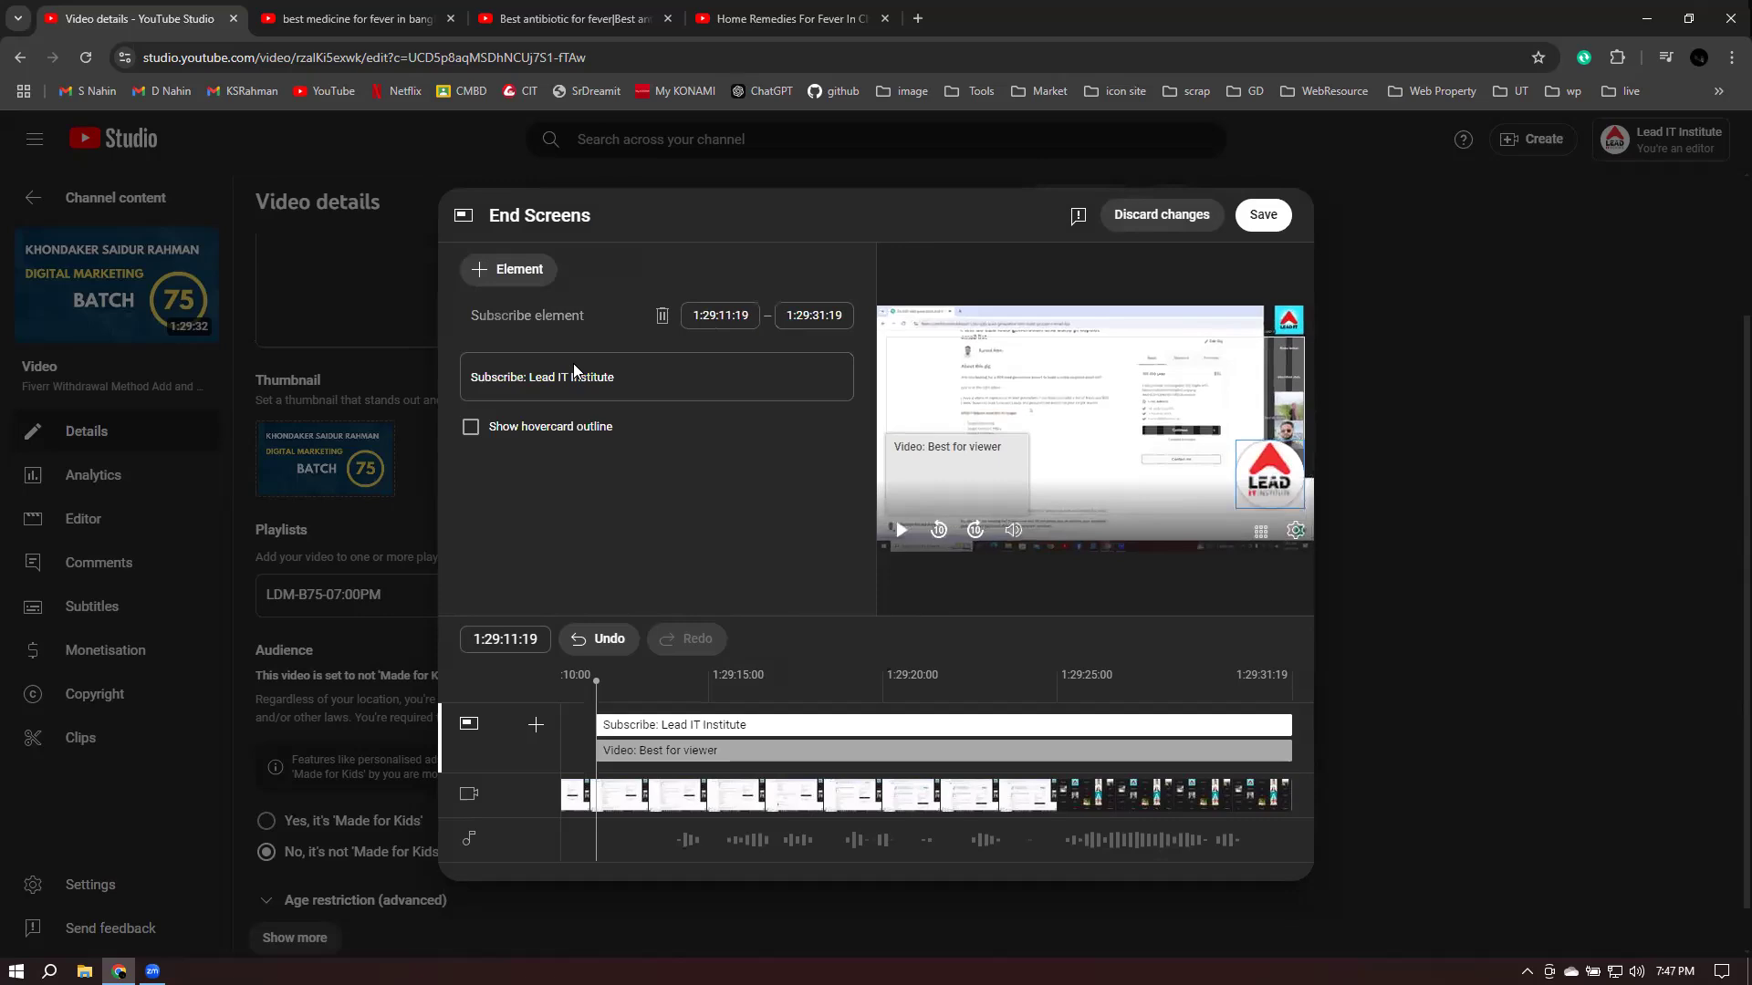
{"action": "left_click_drag", "start_coordinate": [1257, 472], "coordinate": [1259, 425]}
{"action": "left_click_drag", "start_coordinate": [980, 474], "coordinate": [983, 425]}
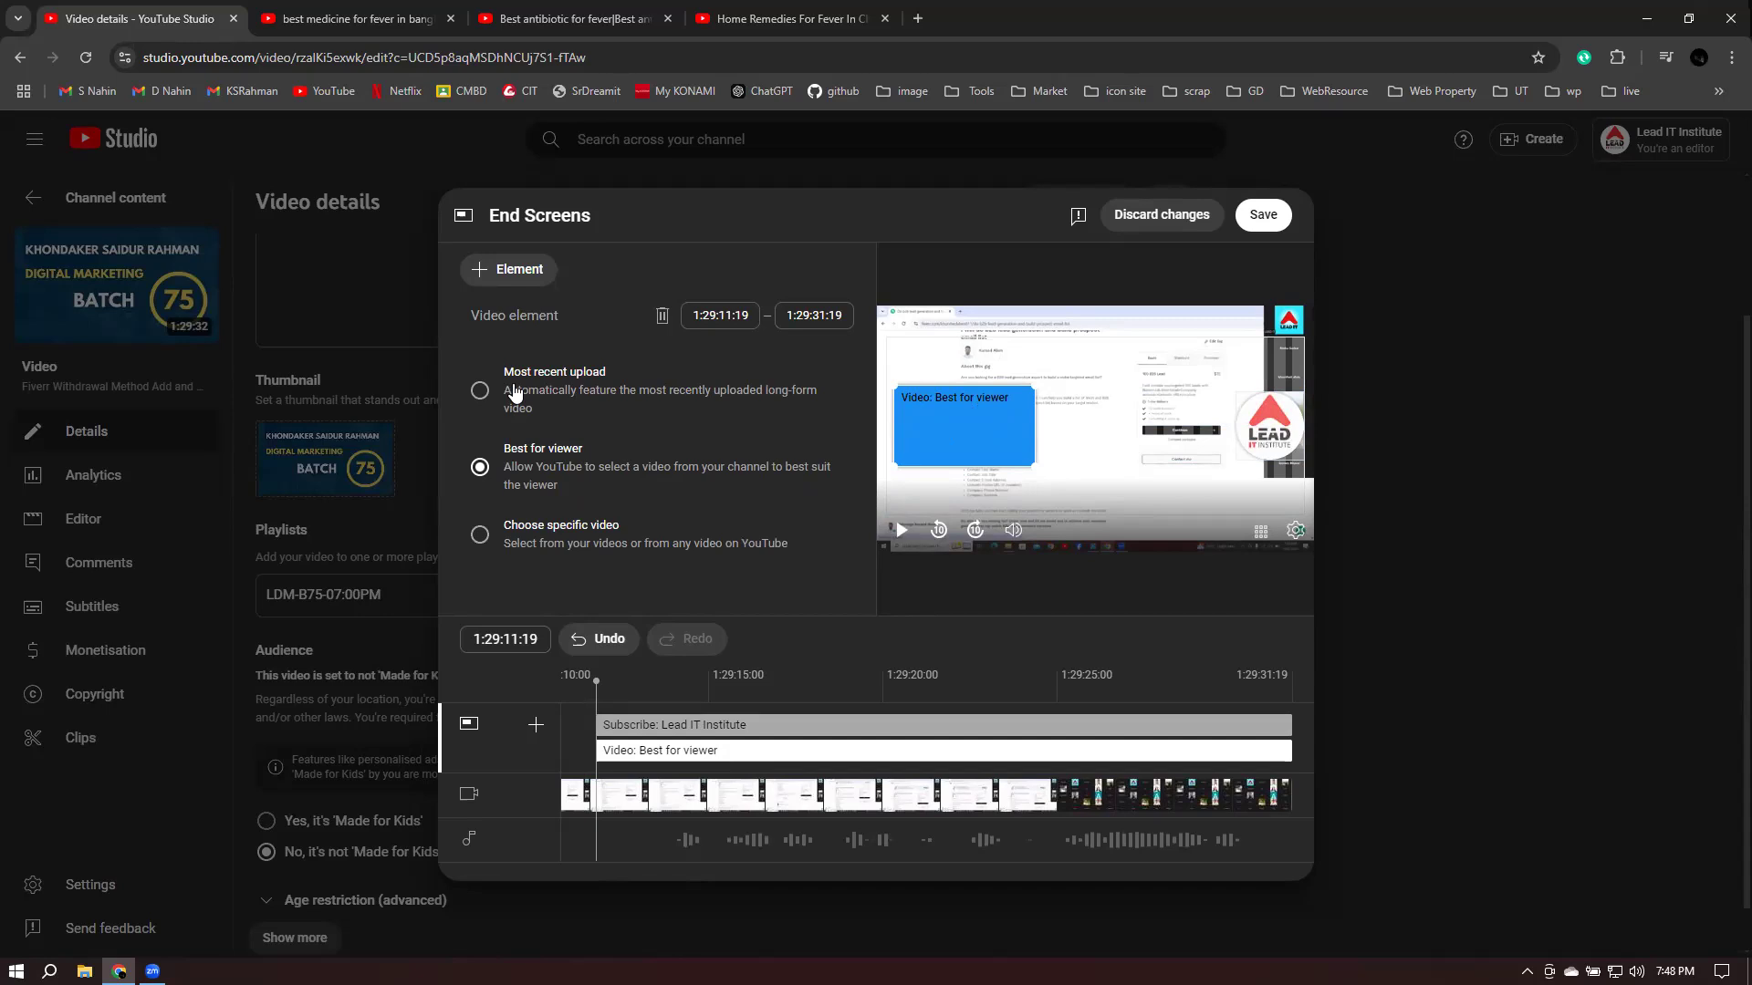
- Set the end-screen video element to the Fiverr Account Creation and Optimization Class-15 video, then save
{"action": "left_click", "coordinate": [491, 537]}
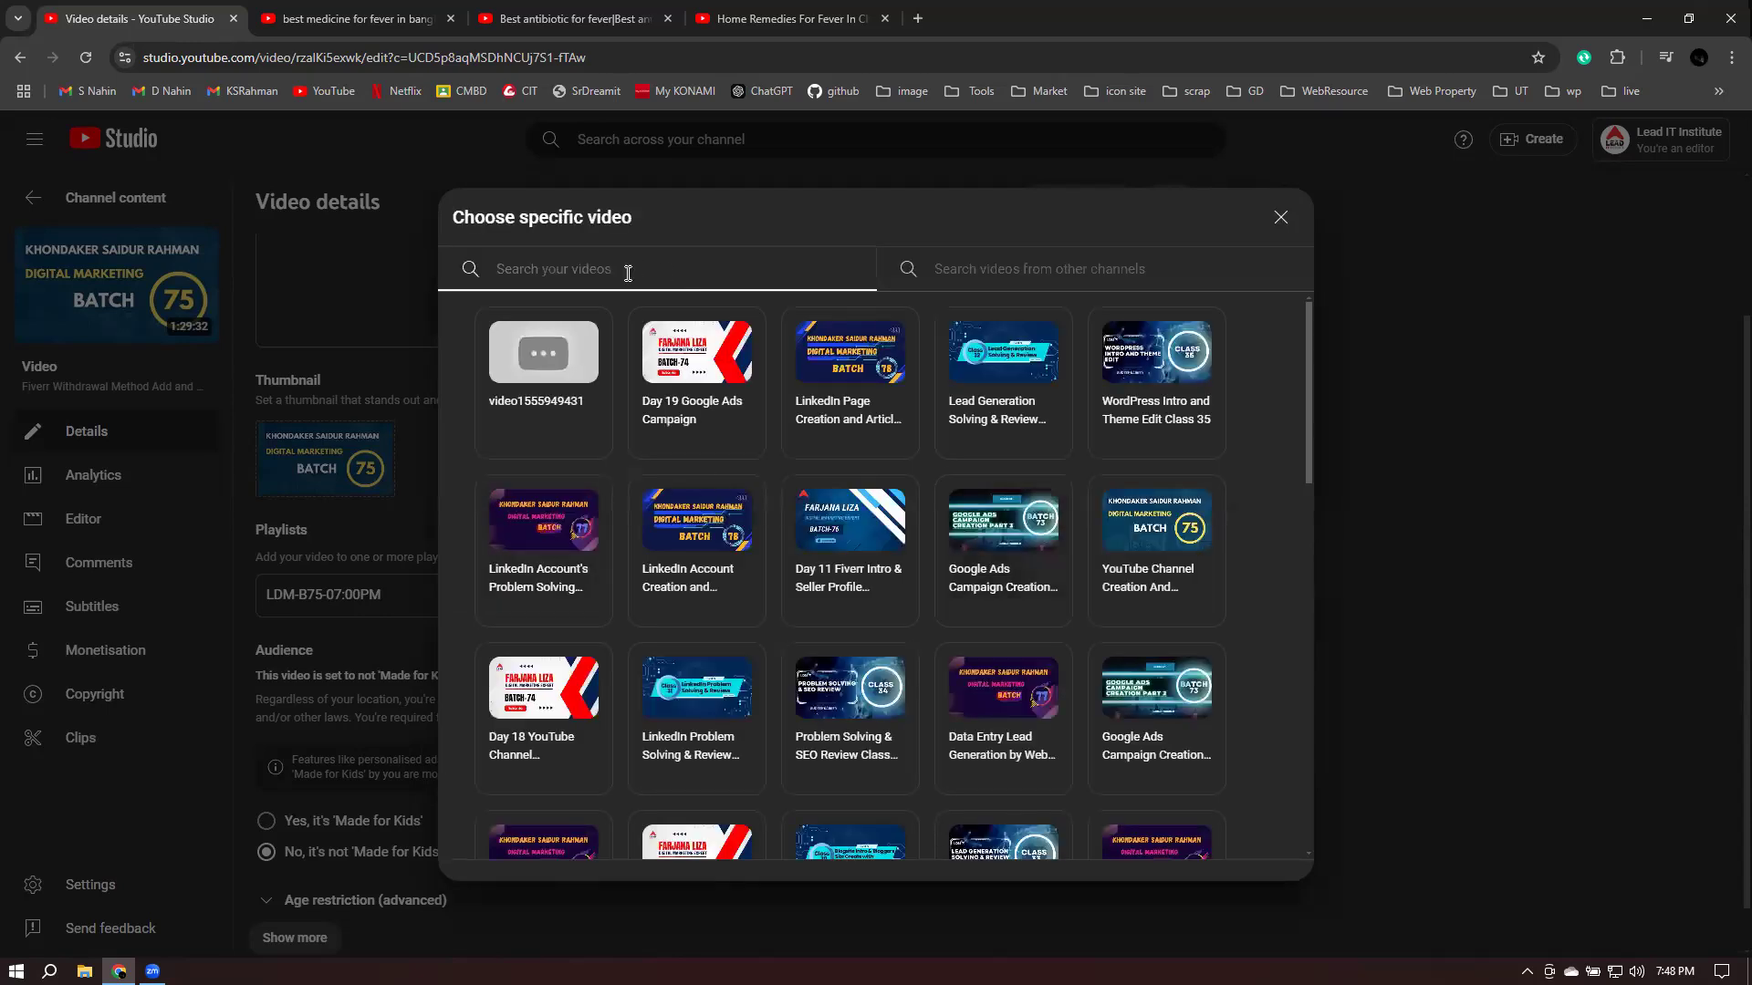
{"action": "key", "text": "f"}
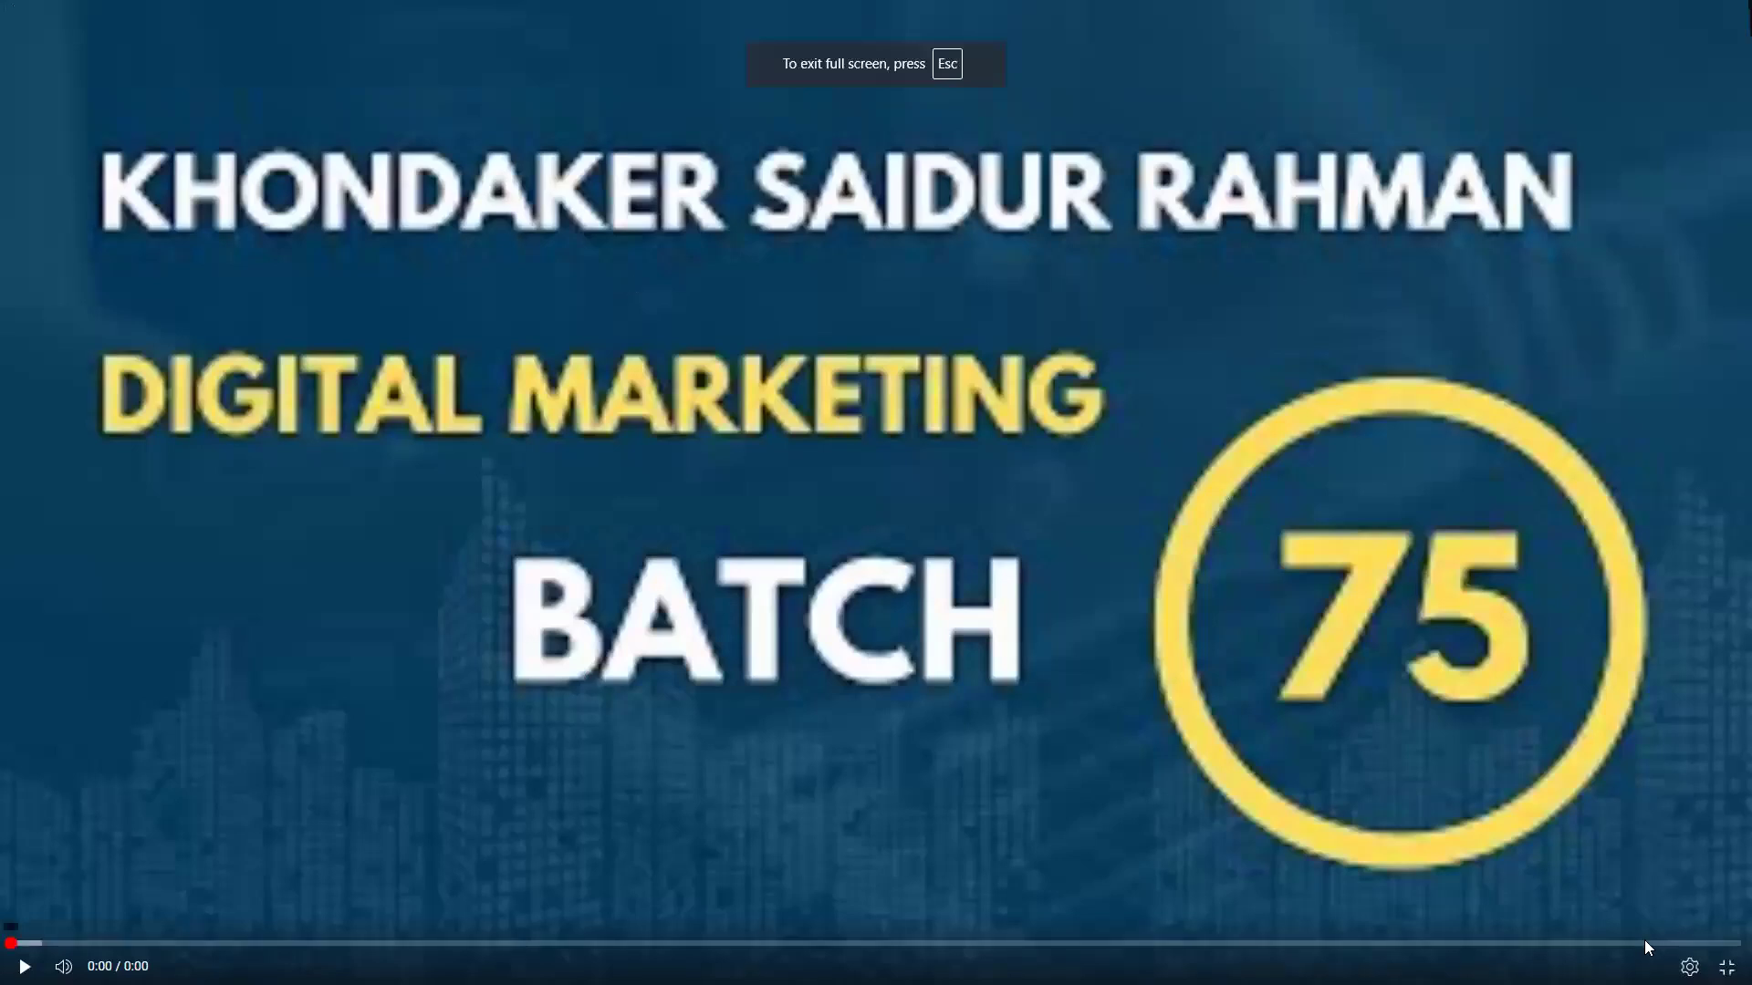
{"action": "key", "text": "Escape"}
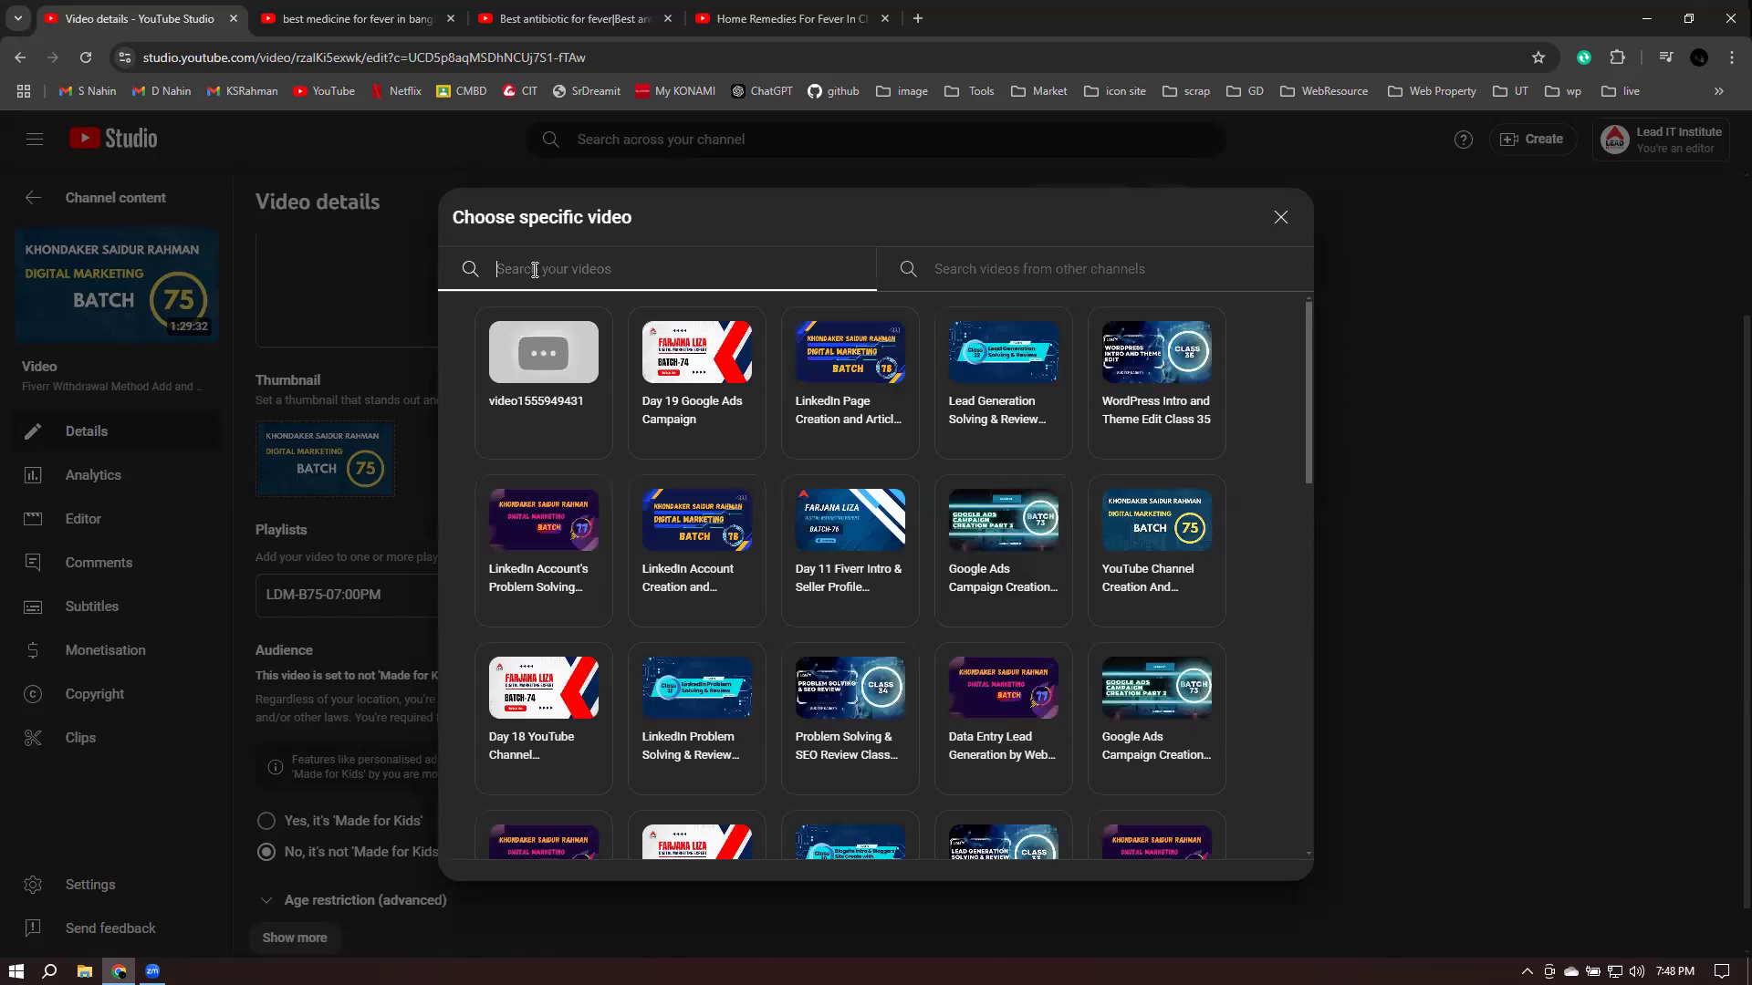
{"action": "type", "text": "fiv"}
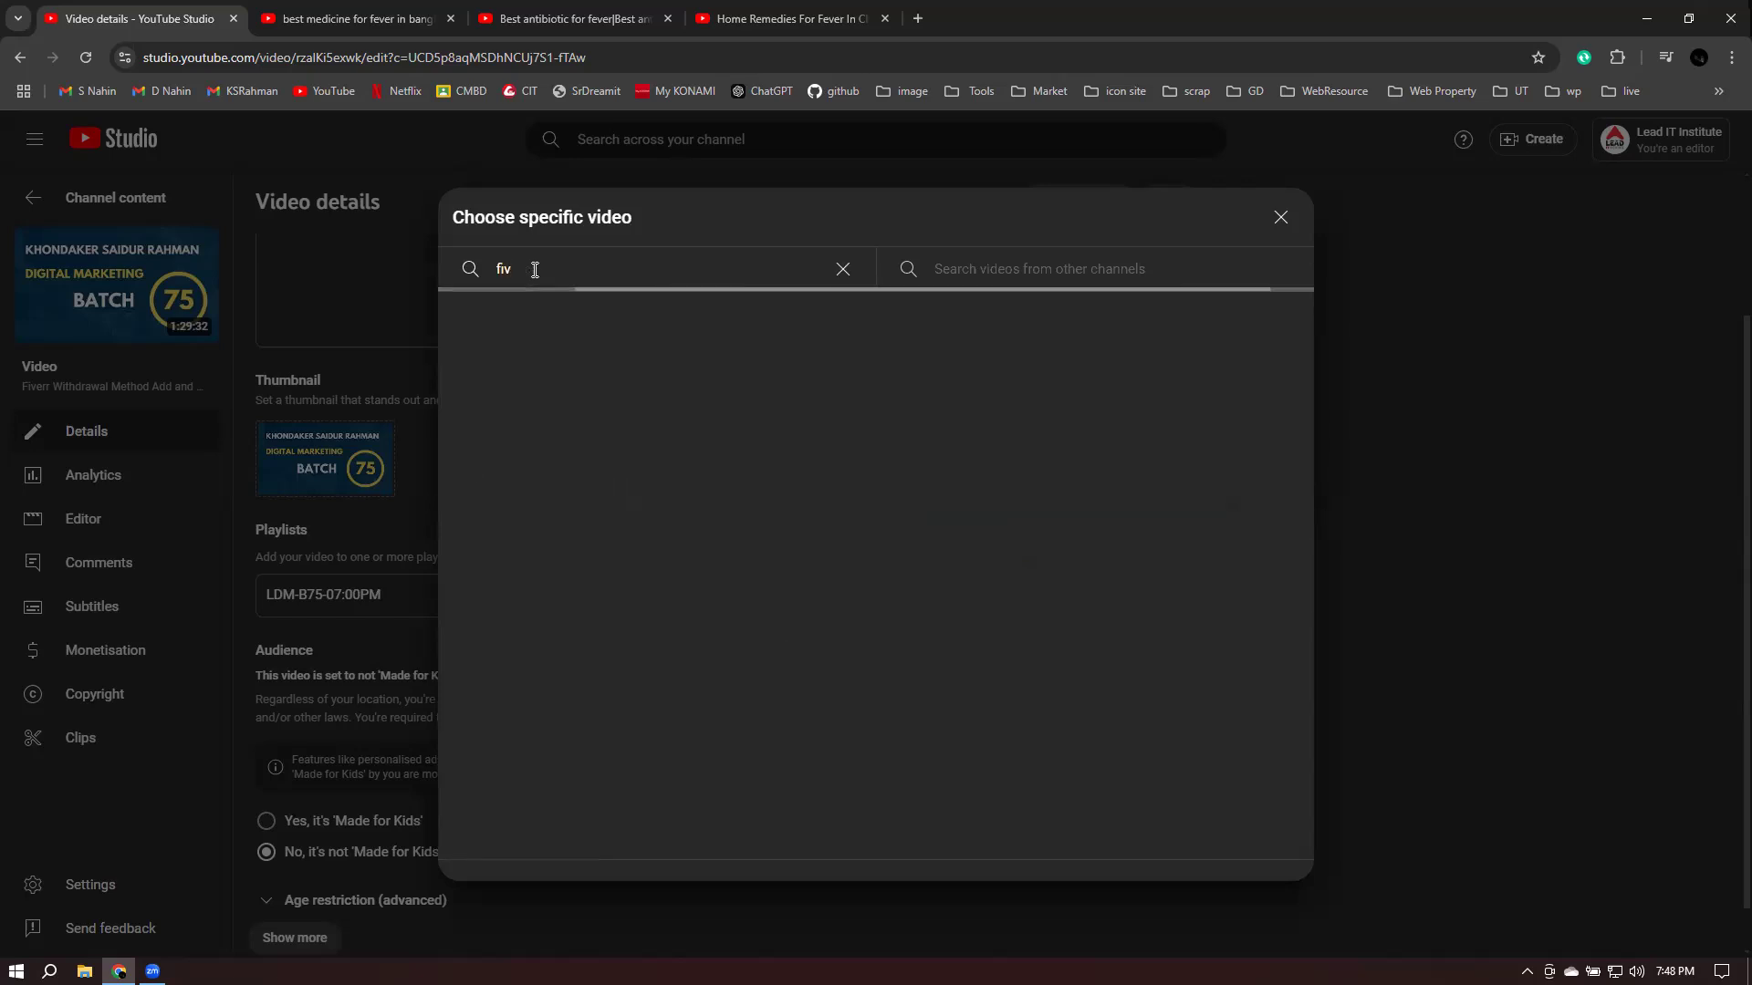
{"action": "type", "text": "err"}
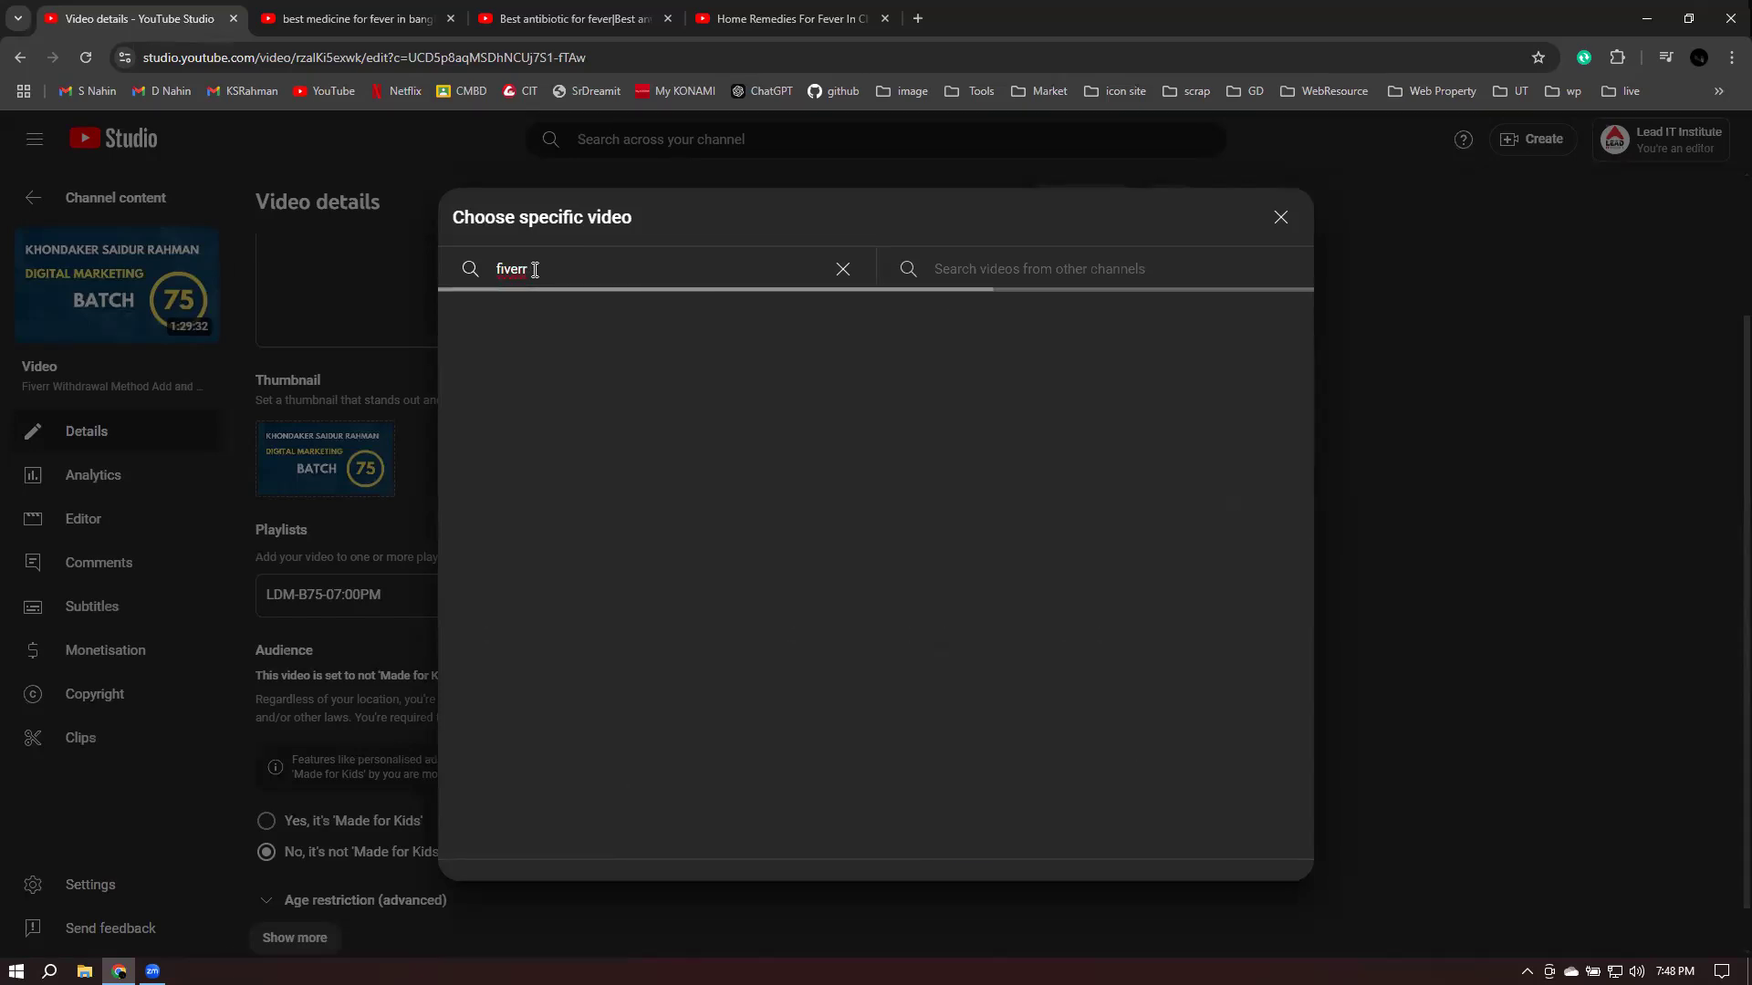
{"action": "type", "text": " account"}
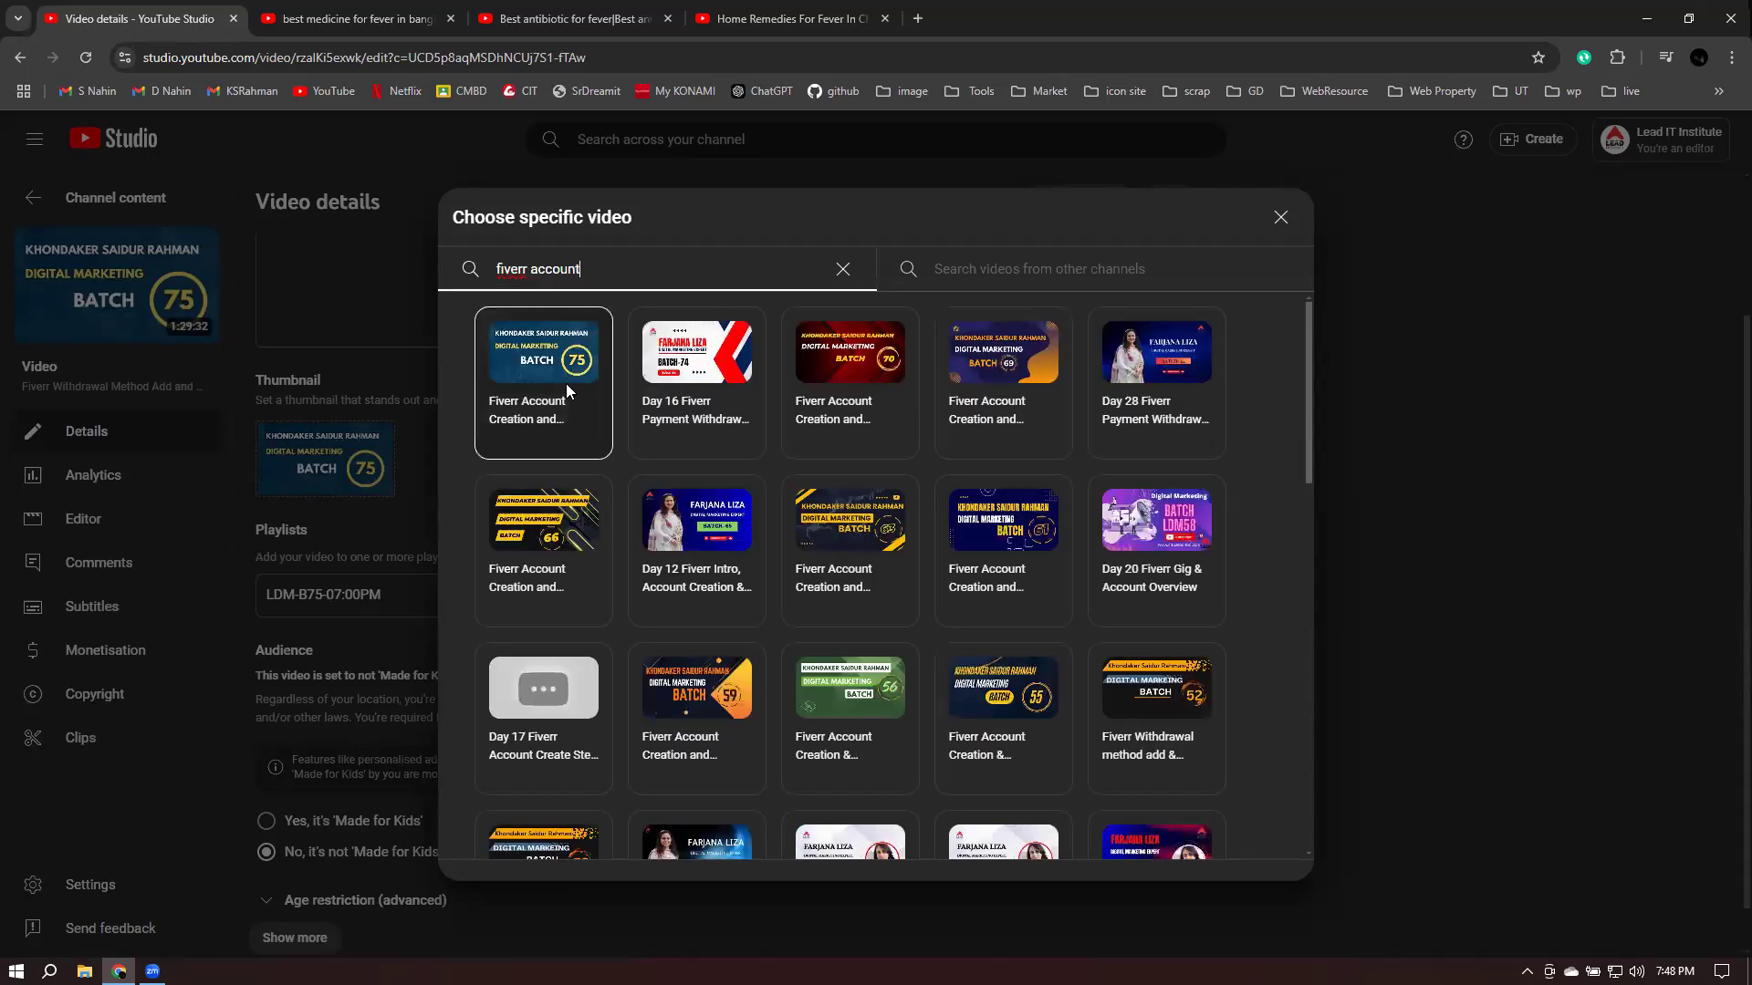
{"action": "left_click", "coordinate": [542, 366]}
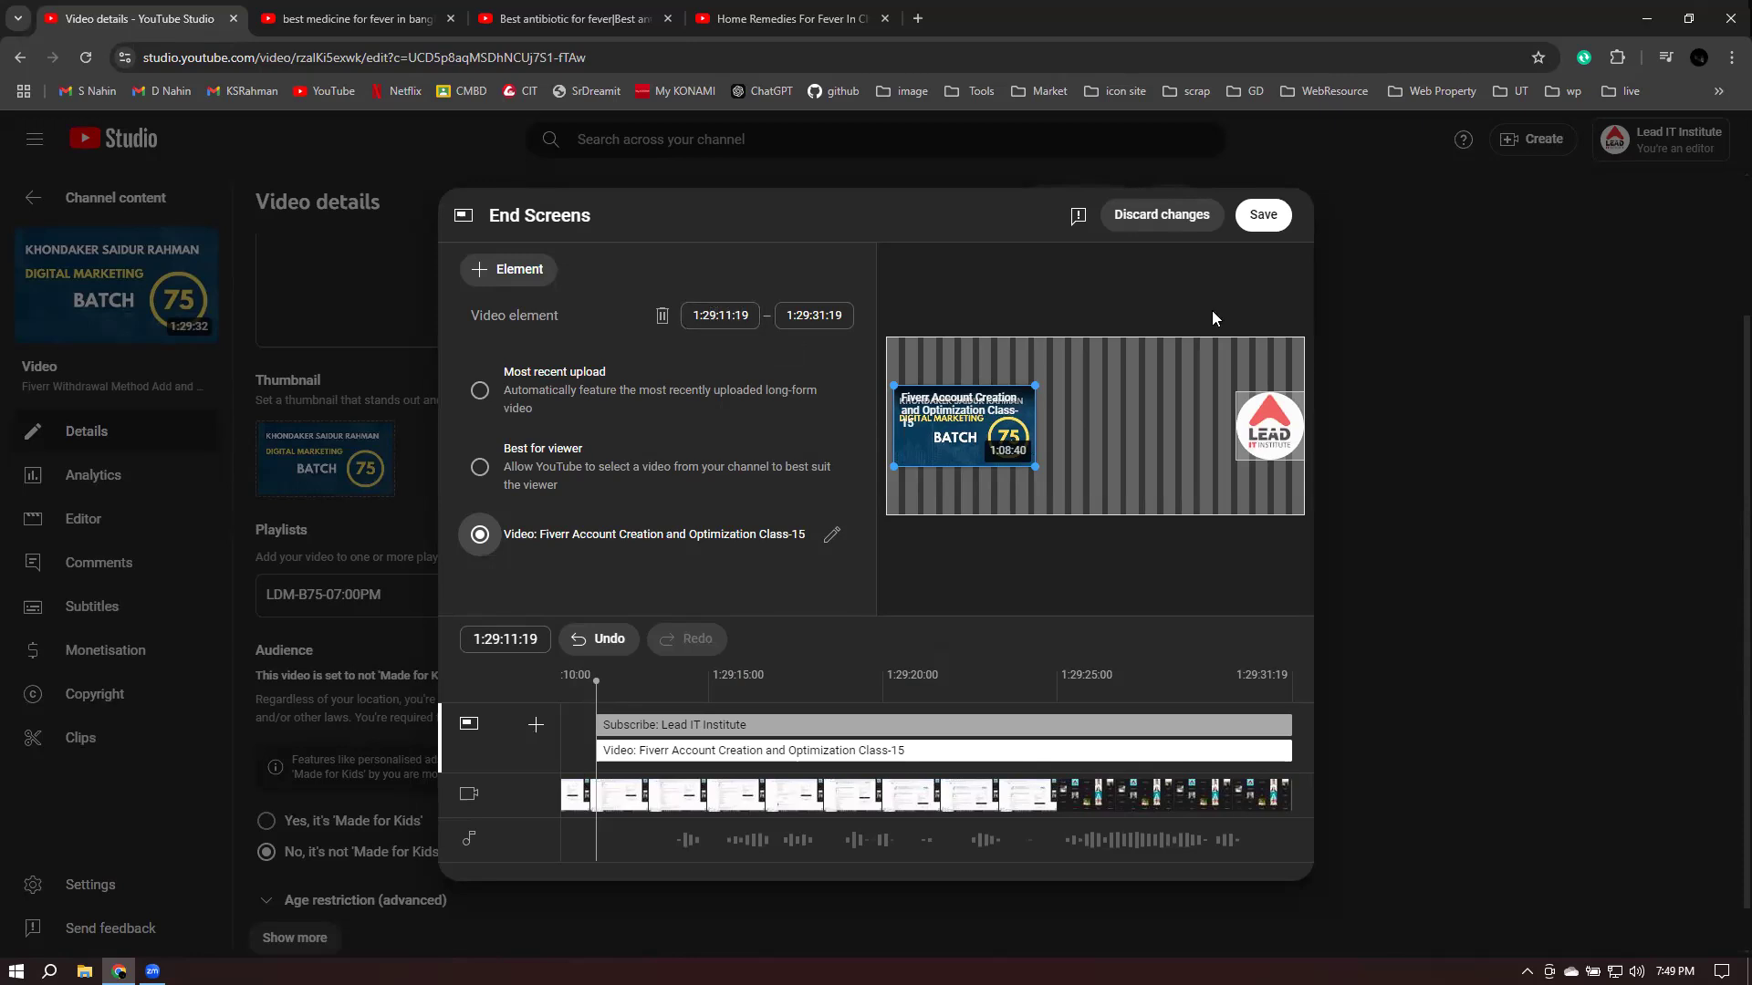
{"action": "left_click", "coordinate": [1267, 224]}
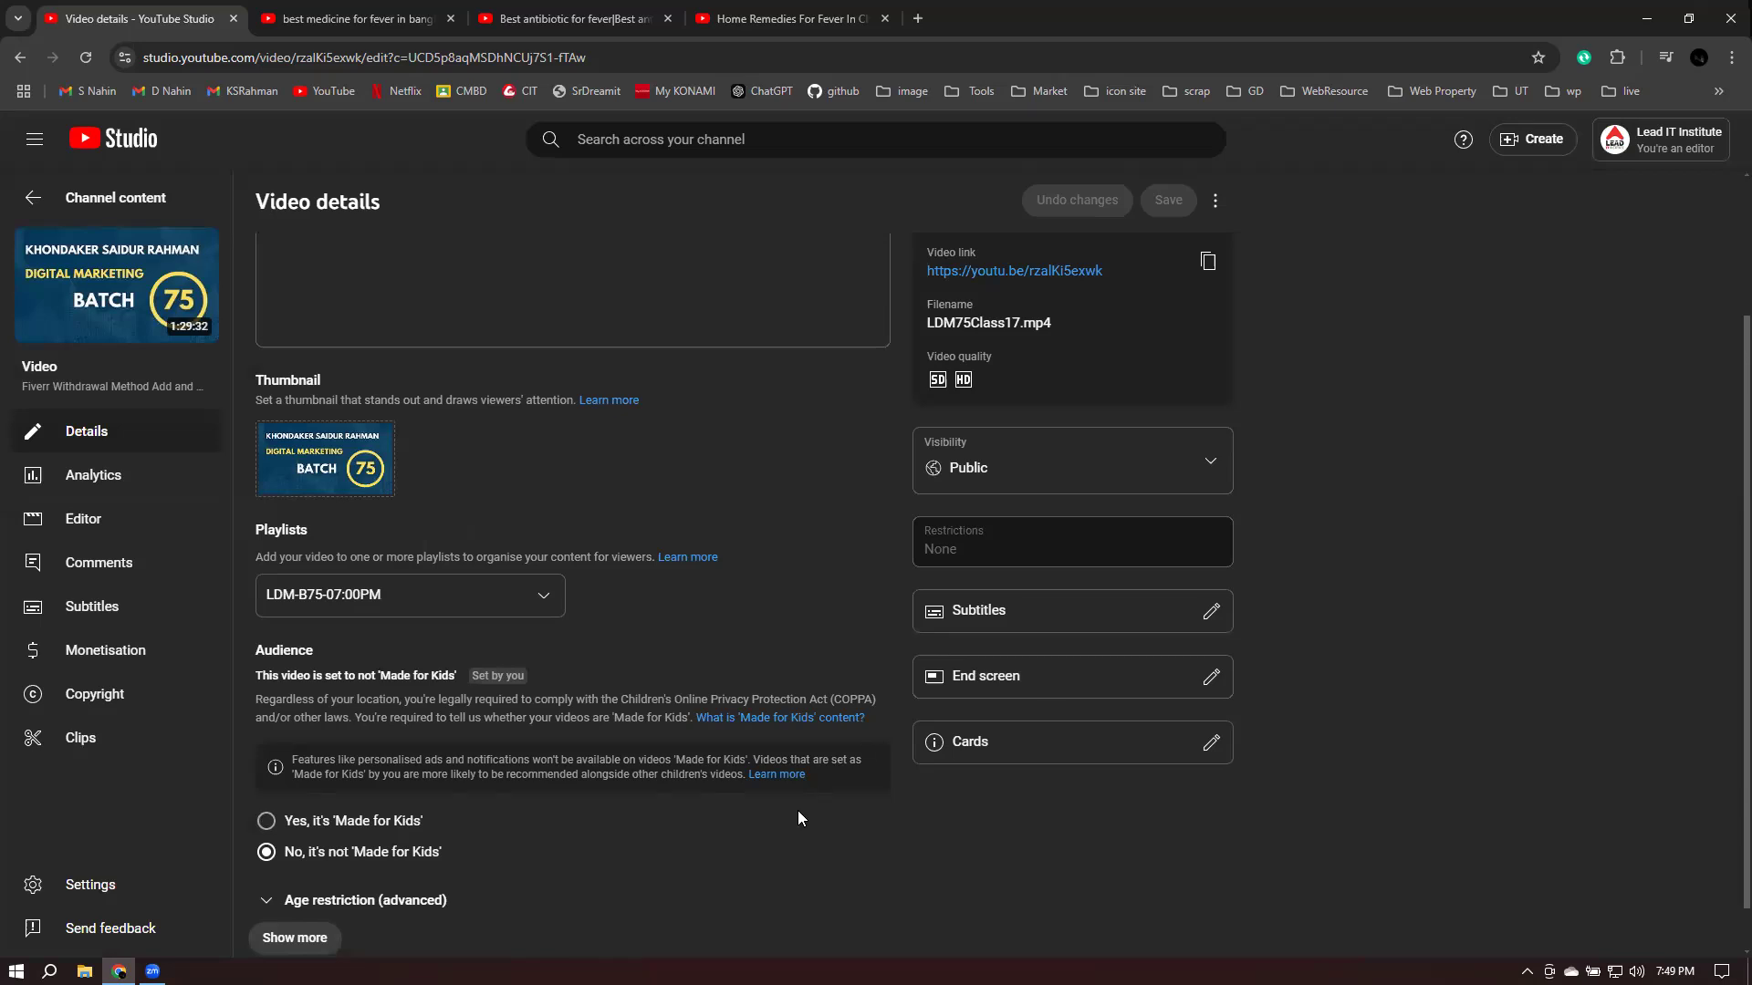
- Check the antibiotic-for-fever video tab, then open this video's Cards editor in Studio
{"action": "scroll", "coordinate": [1114, 759], "scroll_direction": "up", "scroll_amount": 2}
{"action": "scroll", "coordinate": [1126, 760], "scroll_direction": "down", "scroll_amount": 3}
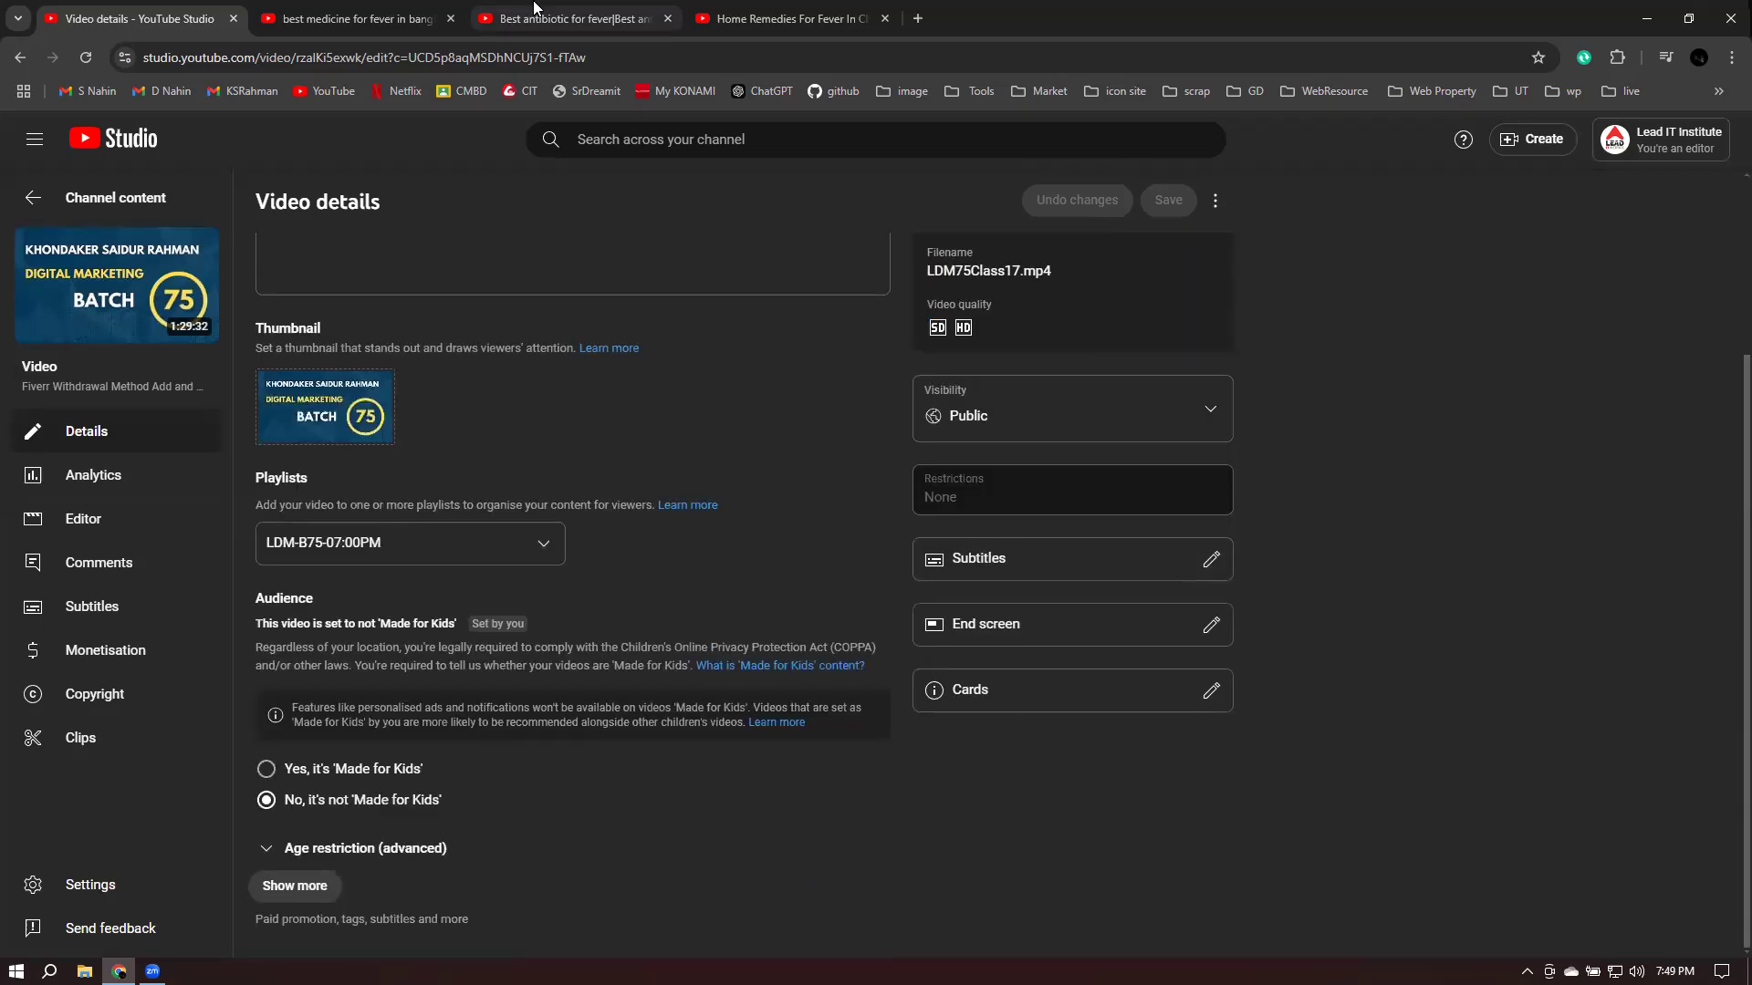
{"action": "left_click", "coordinate": [571, 18]}
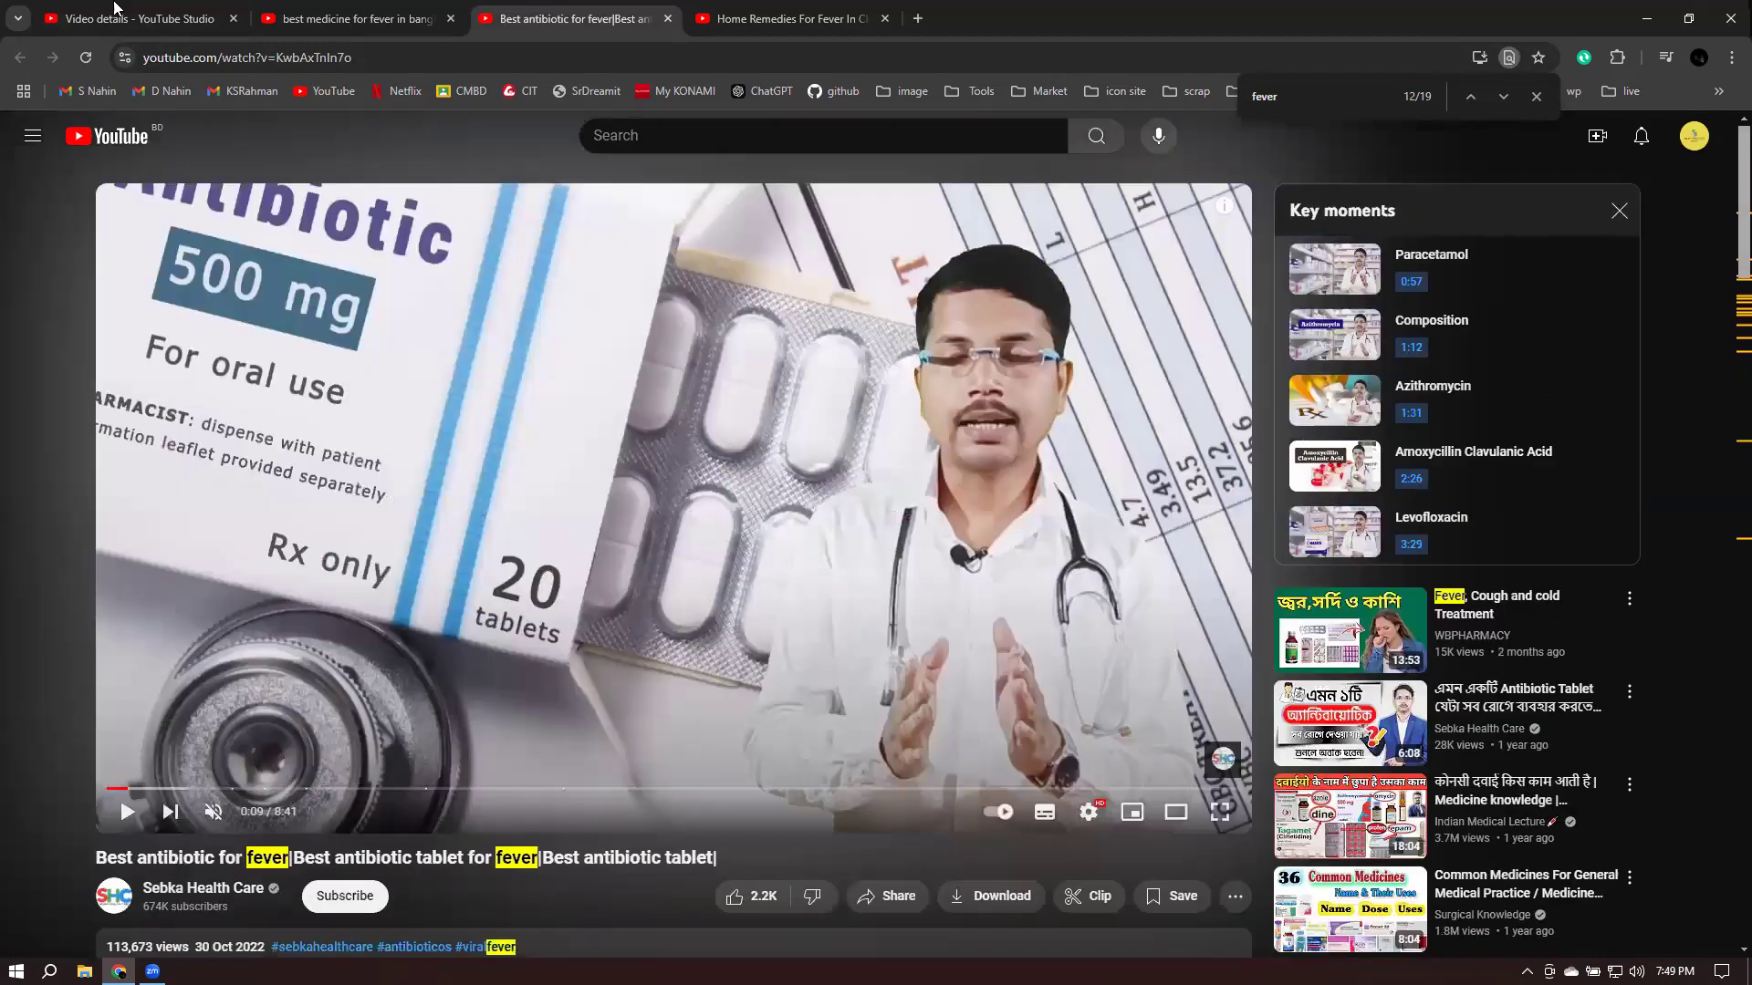
{"action": "left_click", "coordinate": [137, 17]}
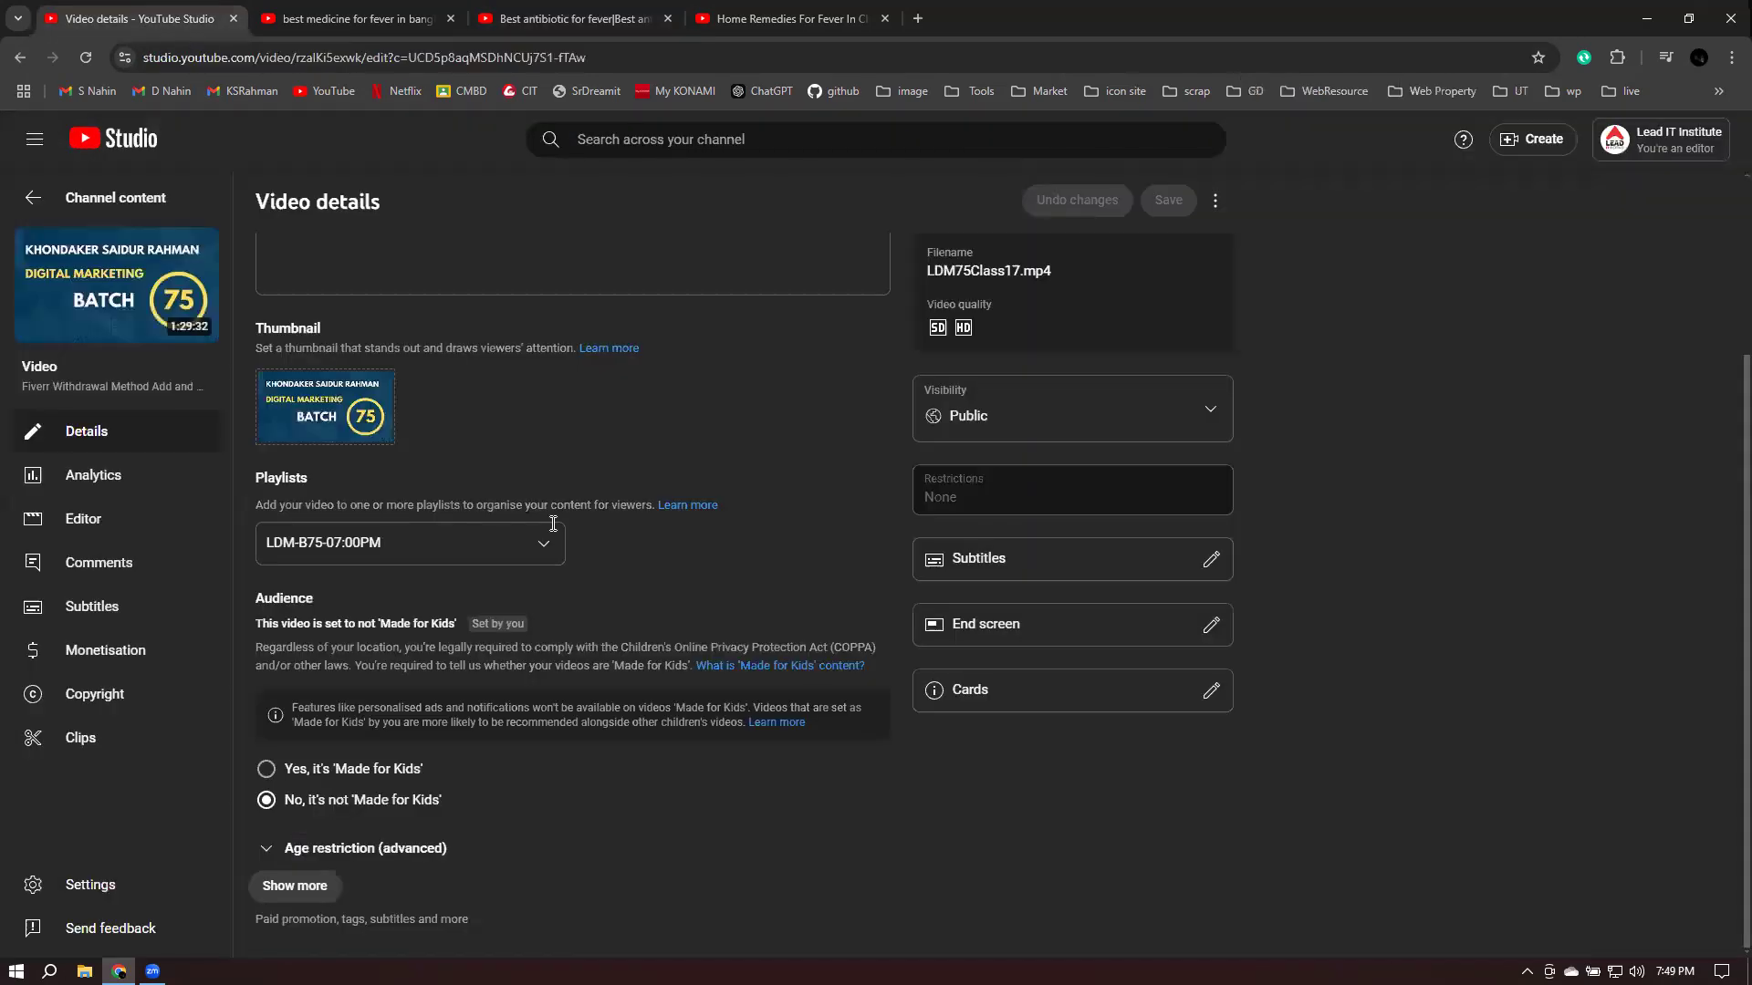
{"action": "left_click", "coordinate": [1208, 694]}
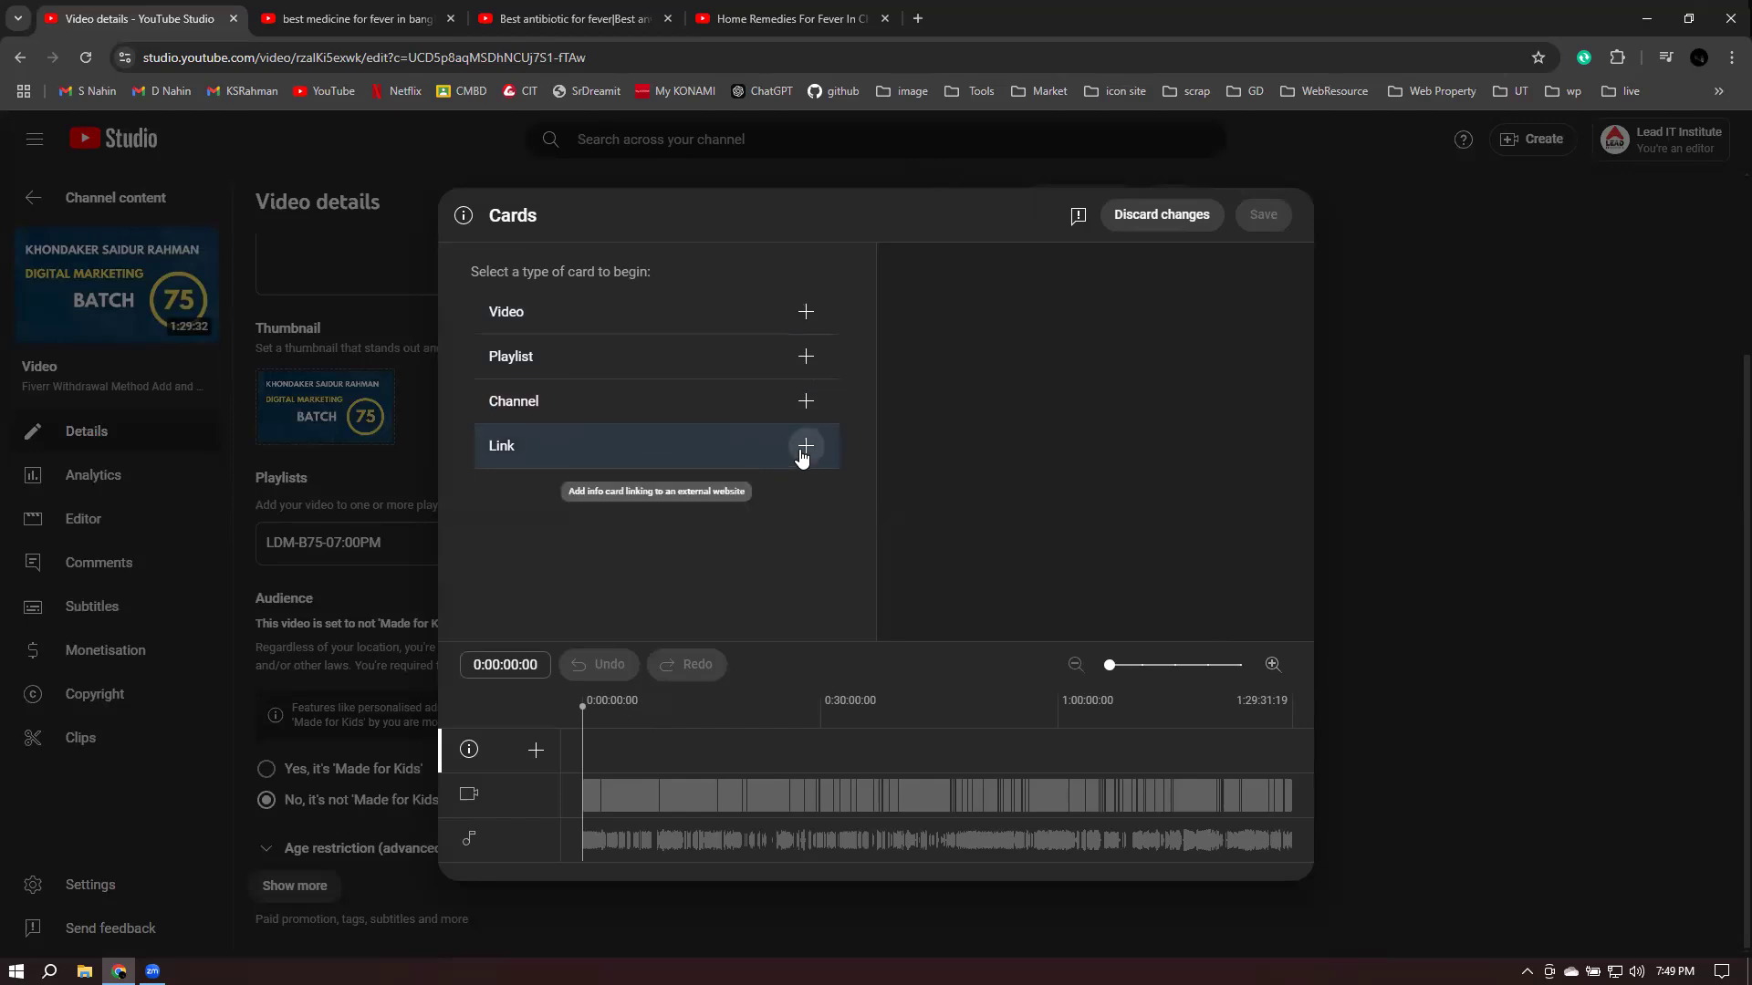
- Add a Playlist card using the LDM-B75-07:00PM playlist
{"action": "left_click", "coordinate": [806, 357]}
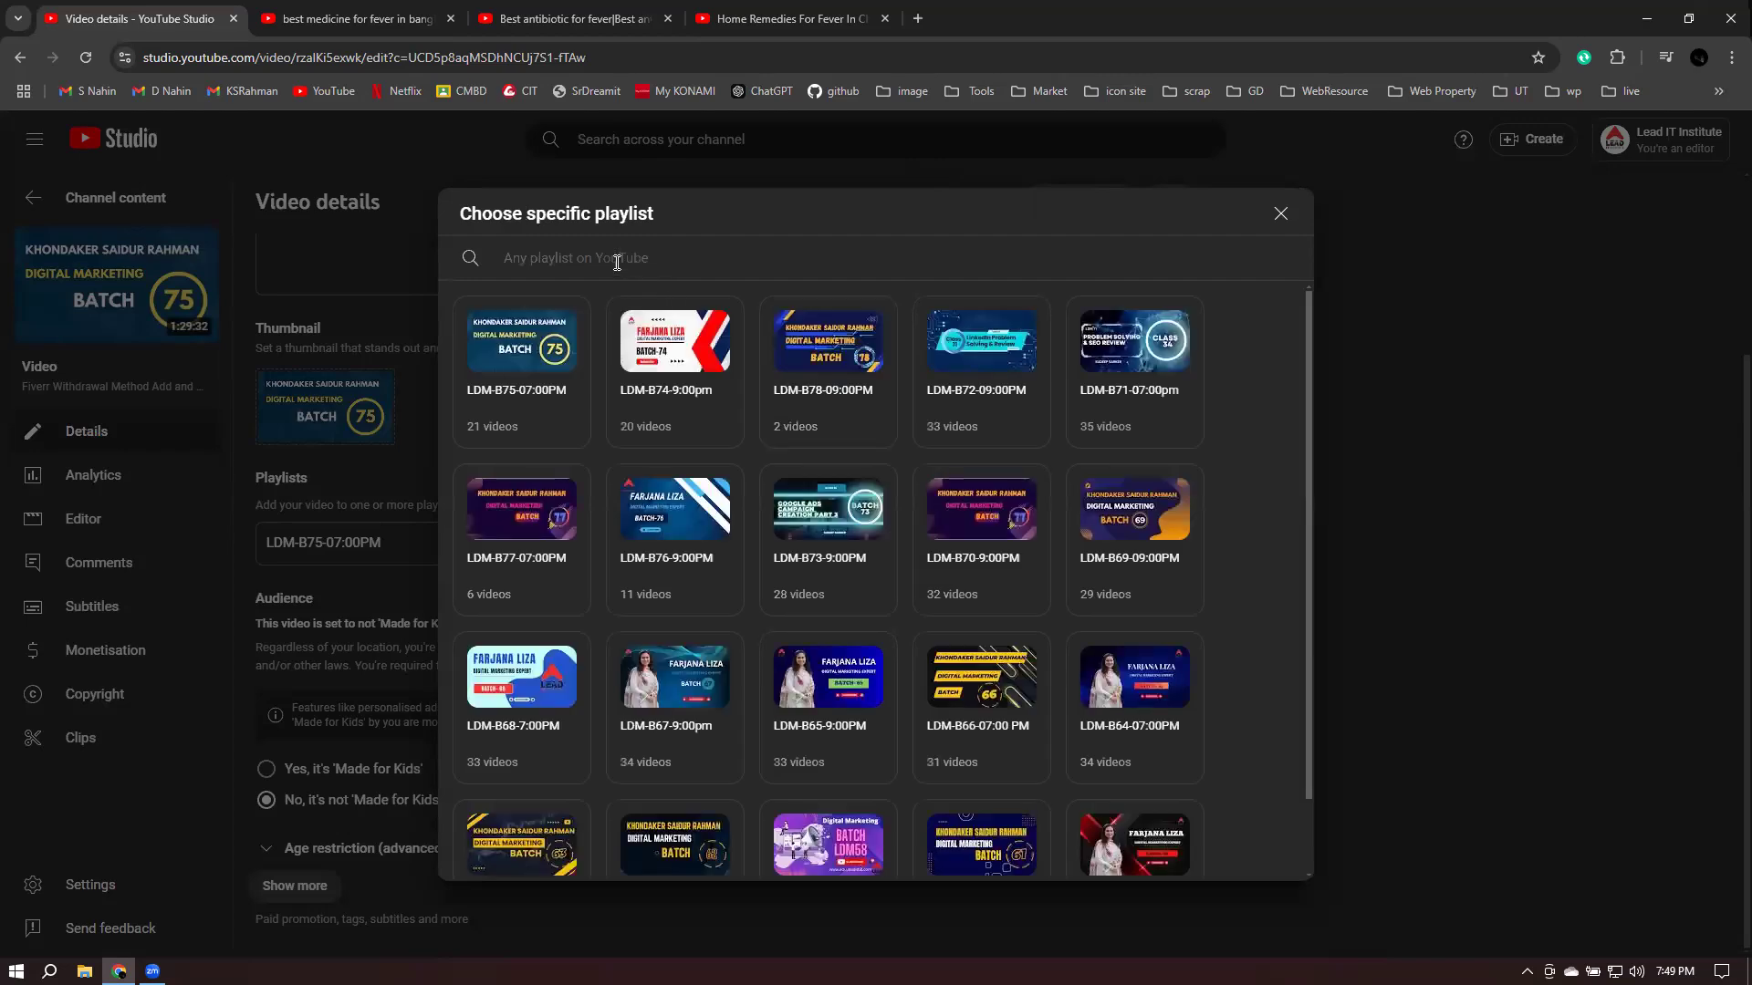
{"action": "left_click", "coordinate": [525, 376]}
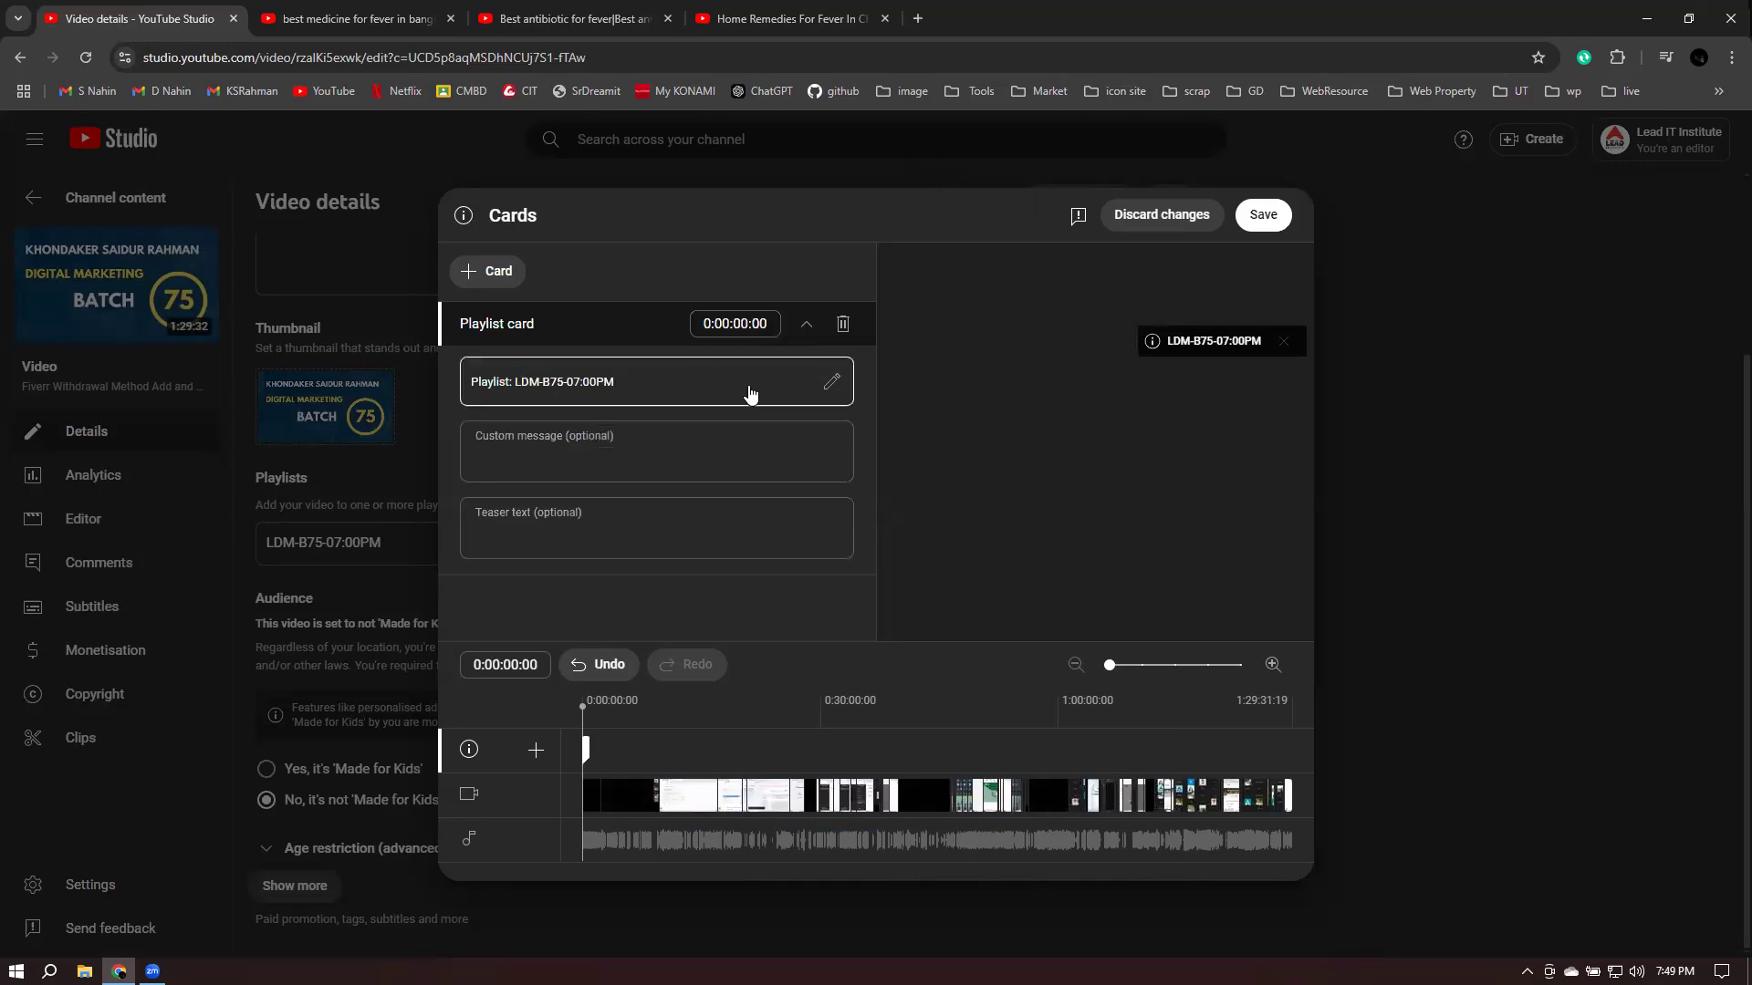
{"action": "left_click", "coordinate": [832, 384]}
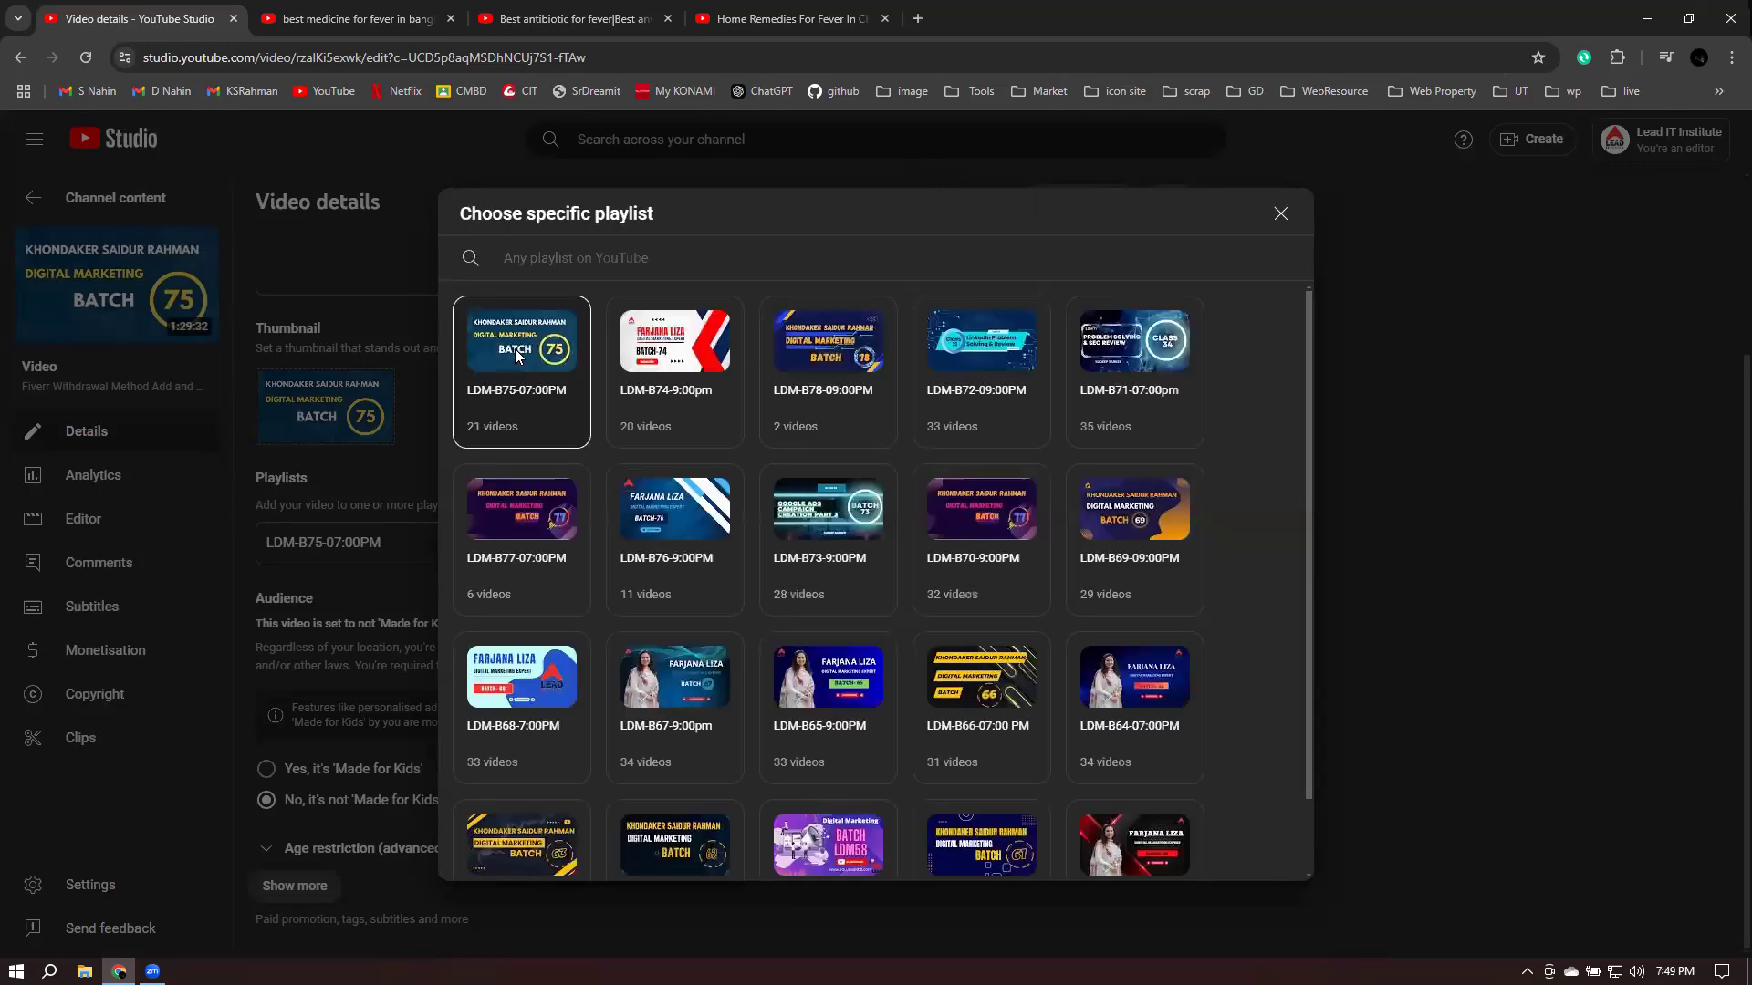
{"action": "left_click", "coordinate": [521, 357]}
- Enter LDM75 as the playlist card's custom message
{"action": "left_click", "coordinate": [602, 449]}
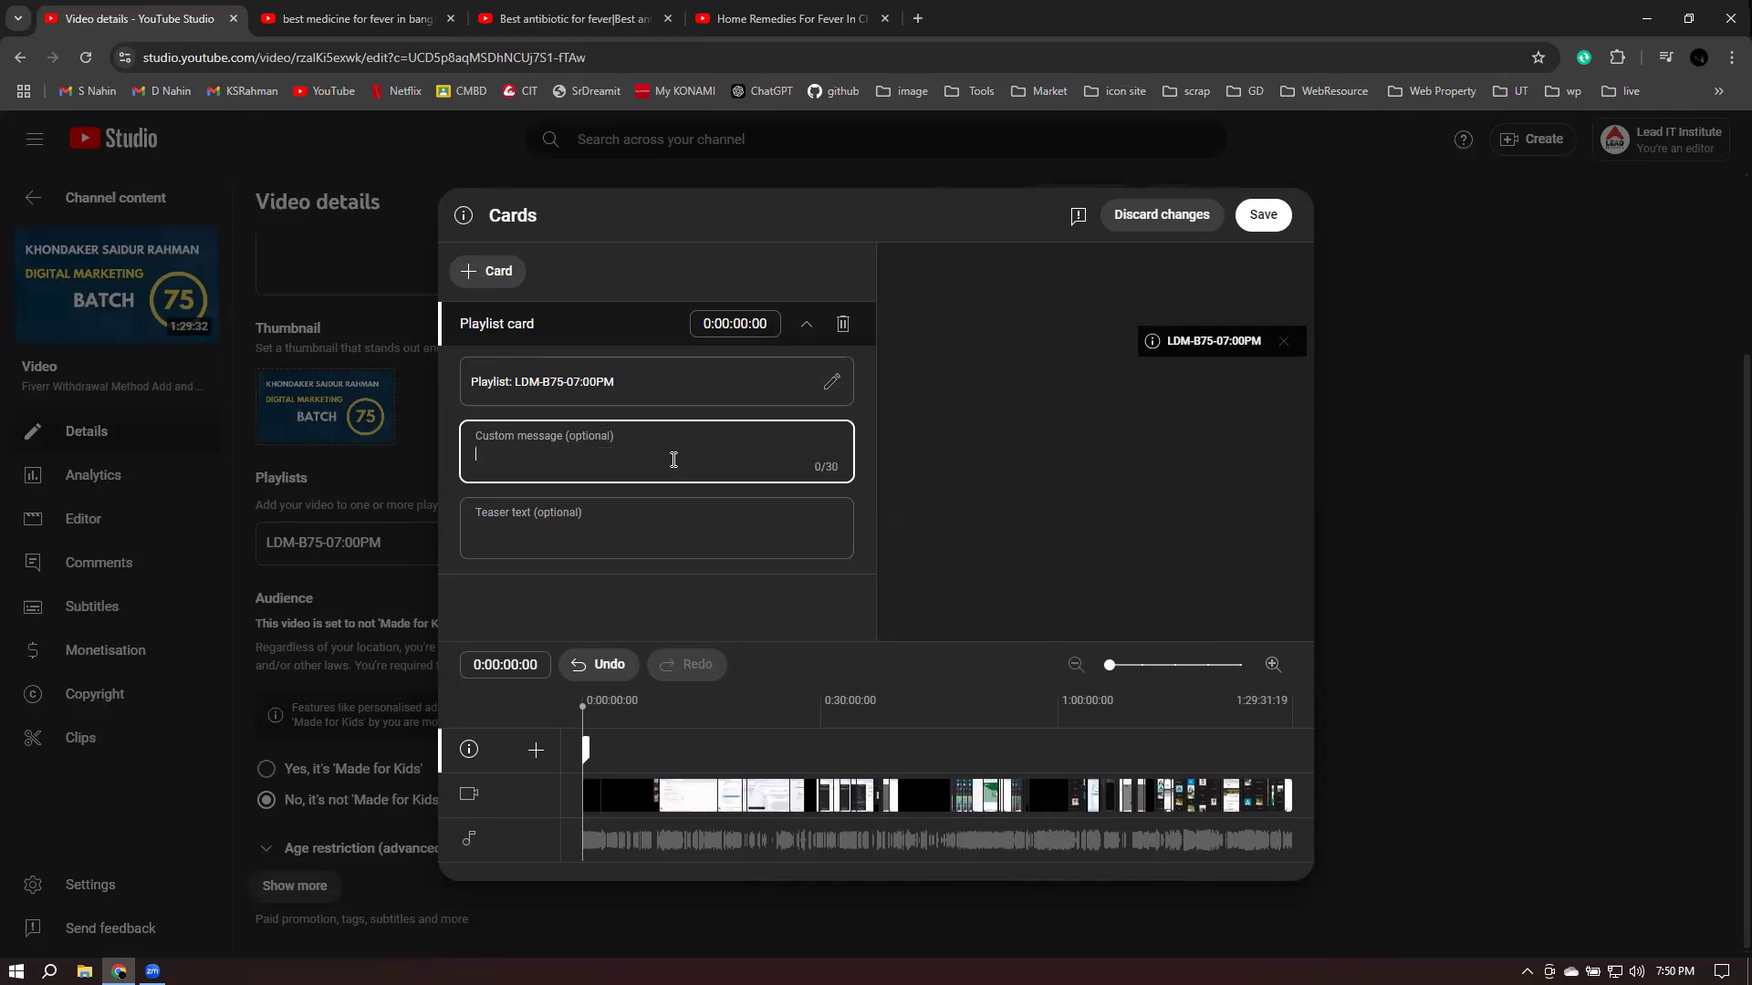
{"action": "type", "text": "Lead"}
{"action": "key", "text": "BackSpace"}
{"action": "key", "text": "BackSpace"}
{"action": "key", "text": "BackSpace"}
{"action": "key", "text": "BackSpace"}
{"action": "key", "text": "BackSpace"}
{"action": "key", "text": "BackSpace"}
{"action": "key", "text": "BackSpace"}
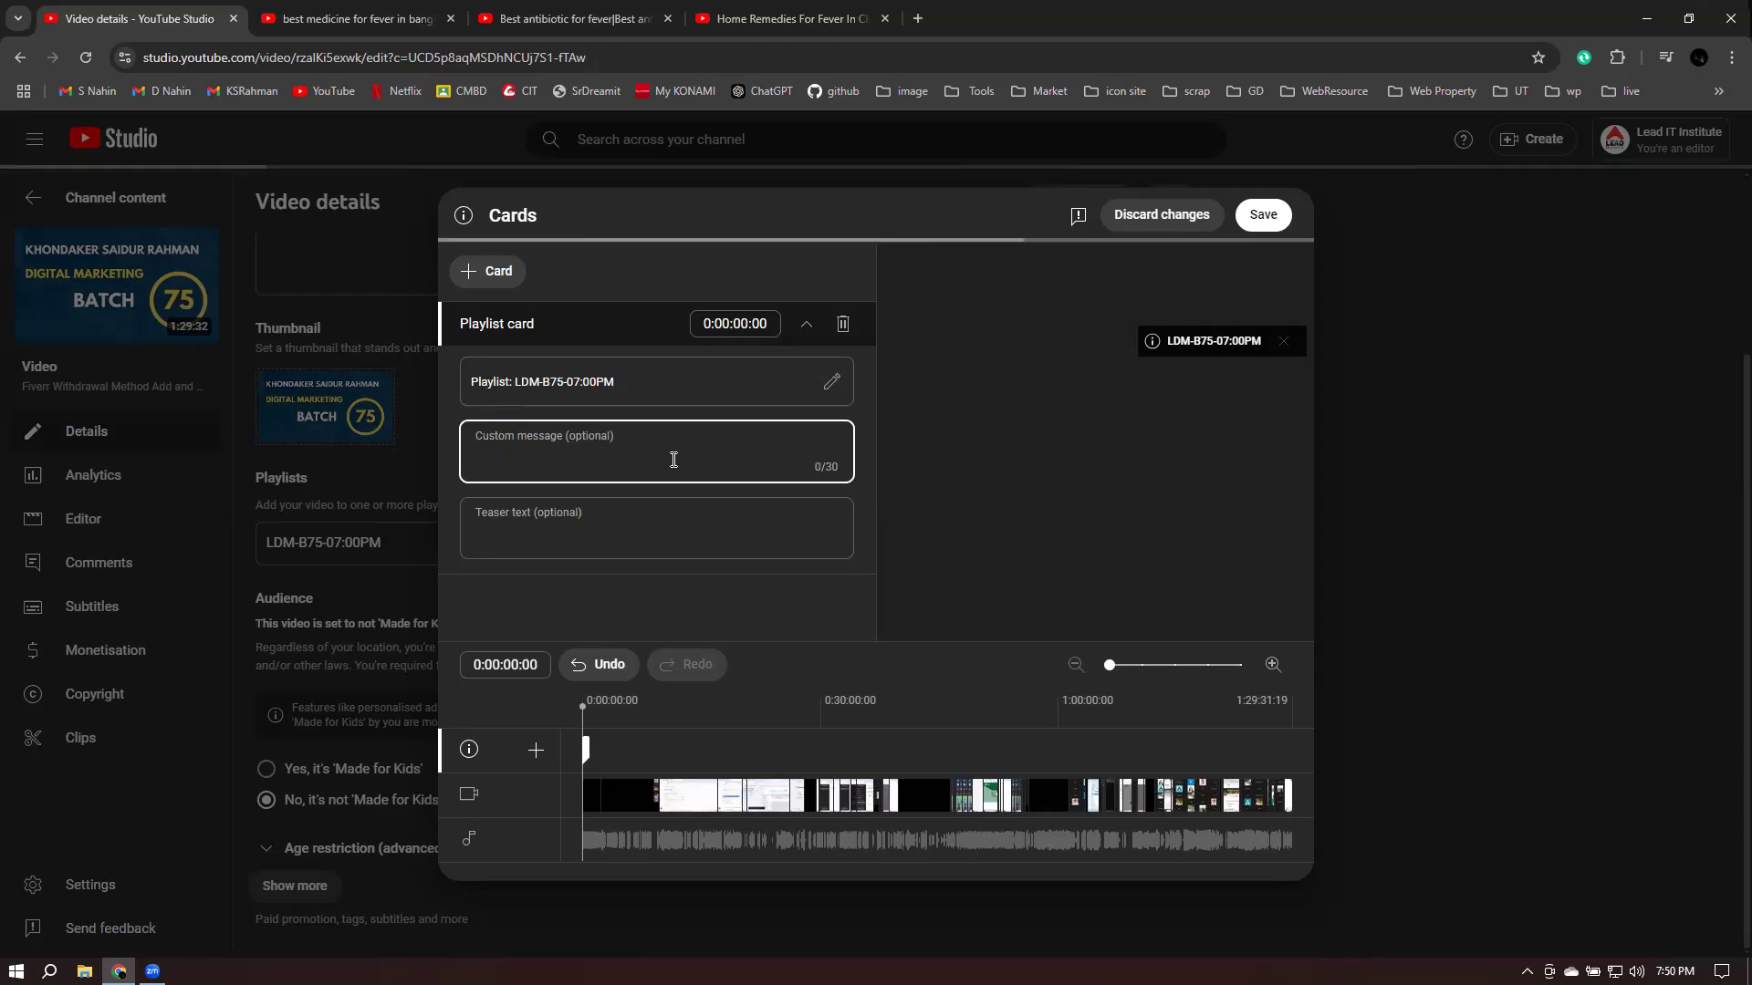
{"action": "type", "text": "LDM"}
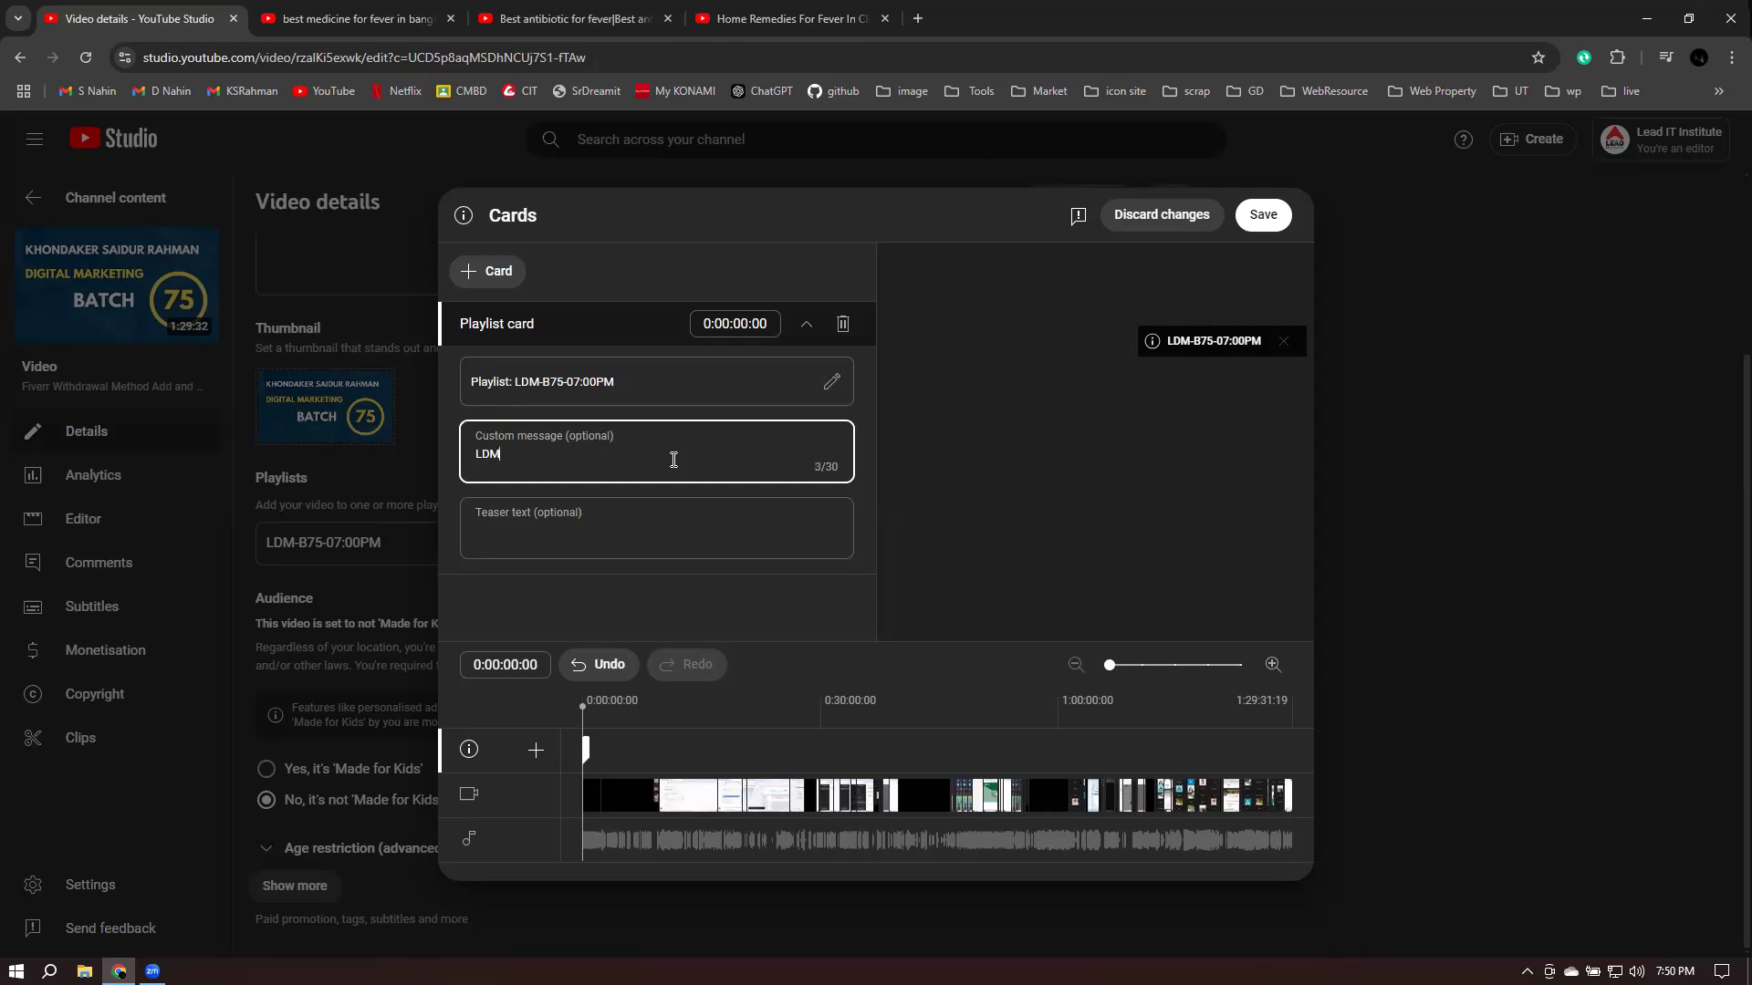
{"action": "type", "text": "75"}
- Type 'LDM75 Batch Full playlist' as the card's teaser text, fixing typos along the way
{"action": "left_click", "coordinate": [551, 535]}
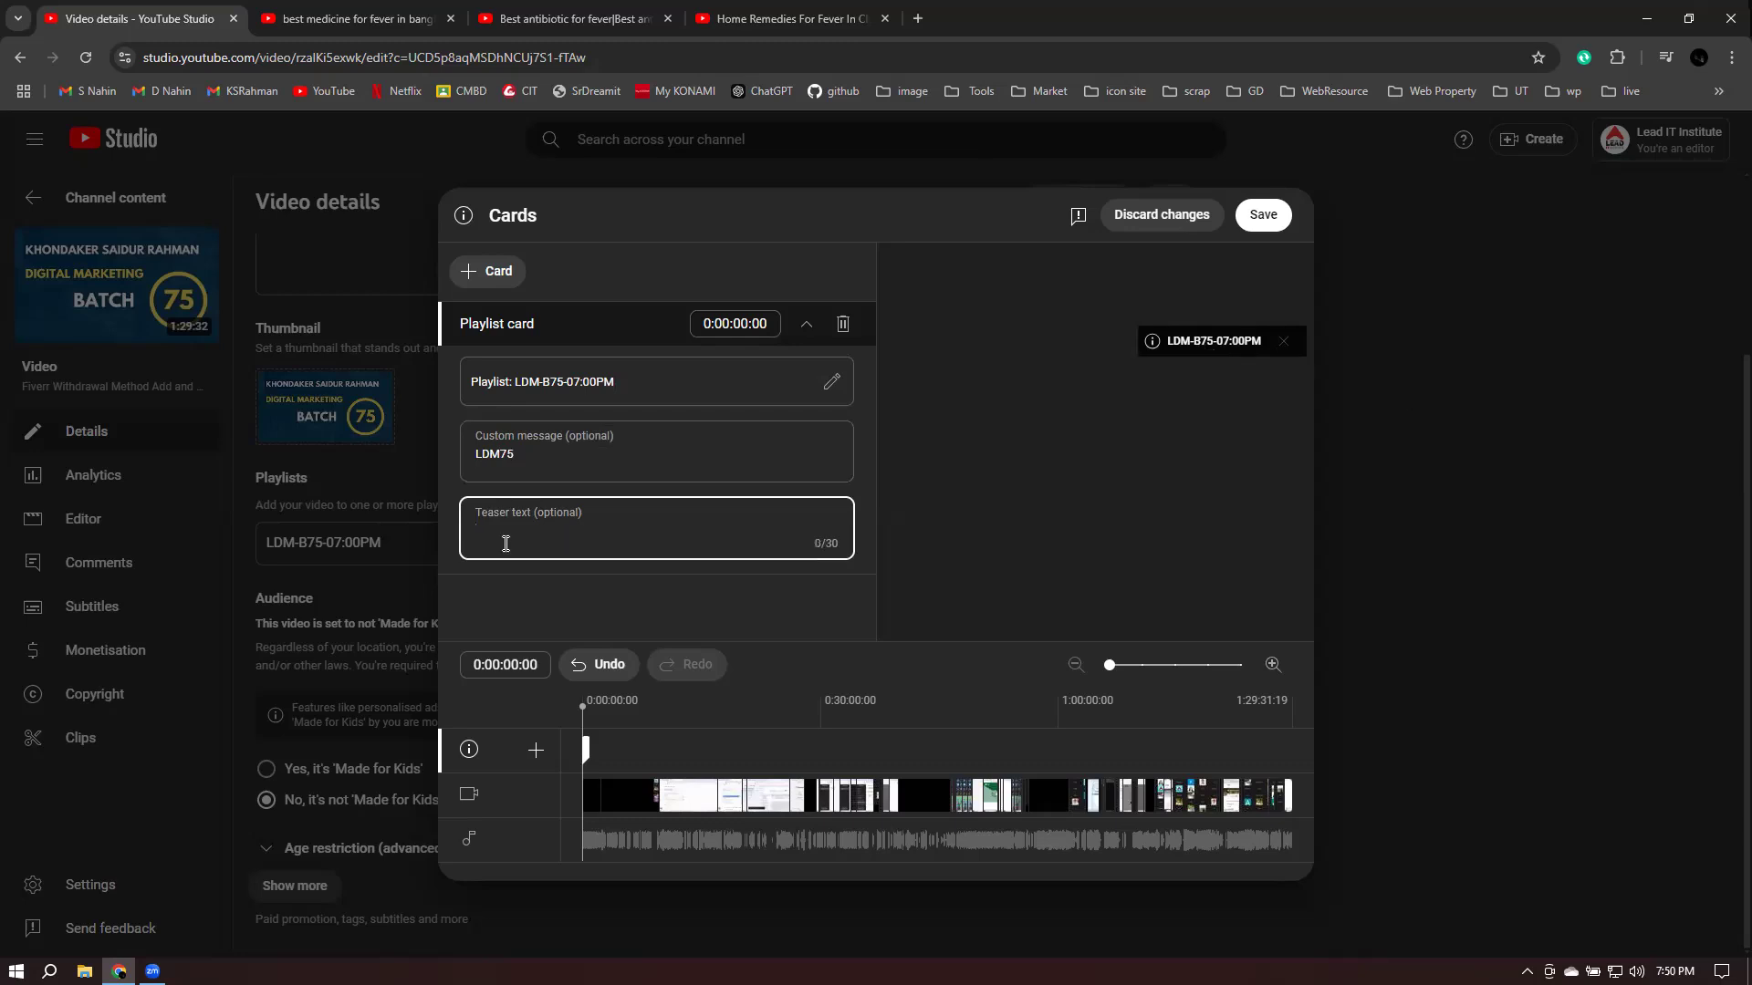
{"action": "type", "text": "La"}
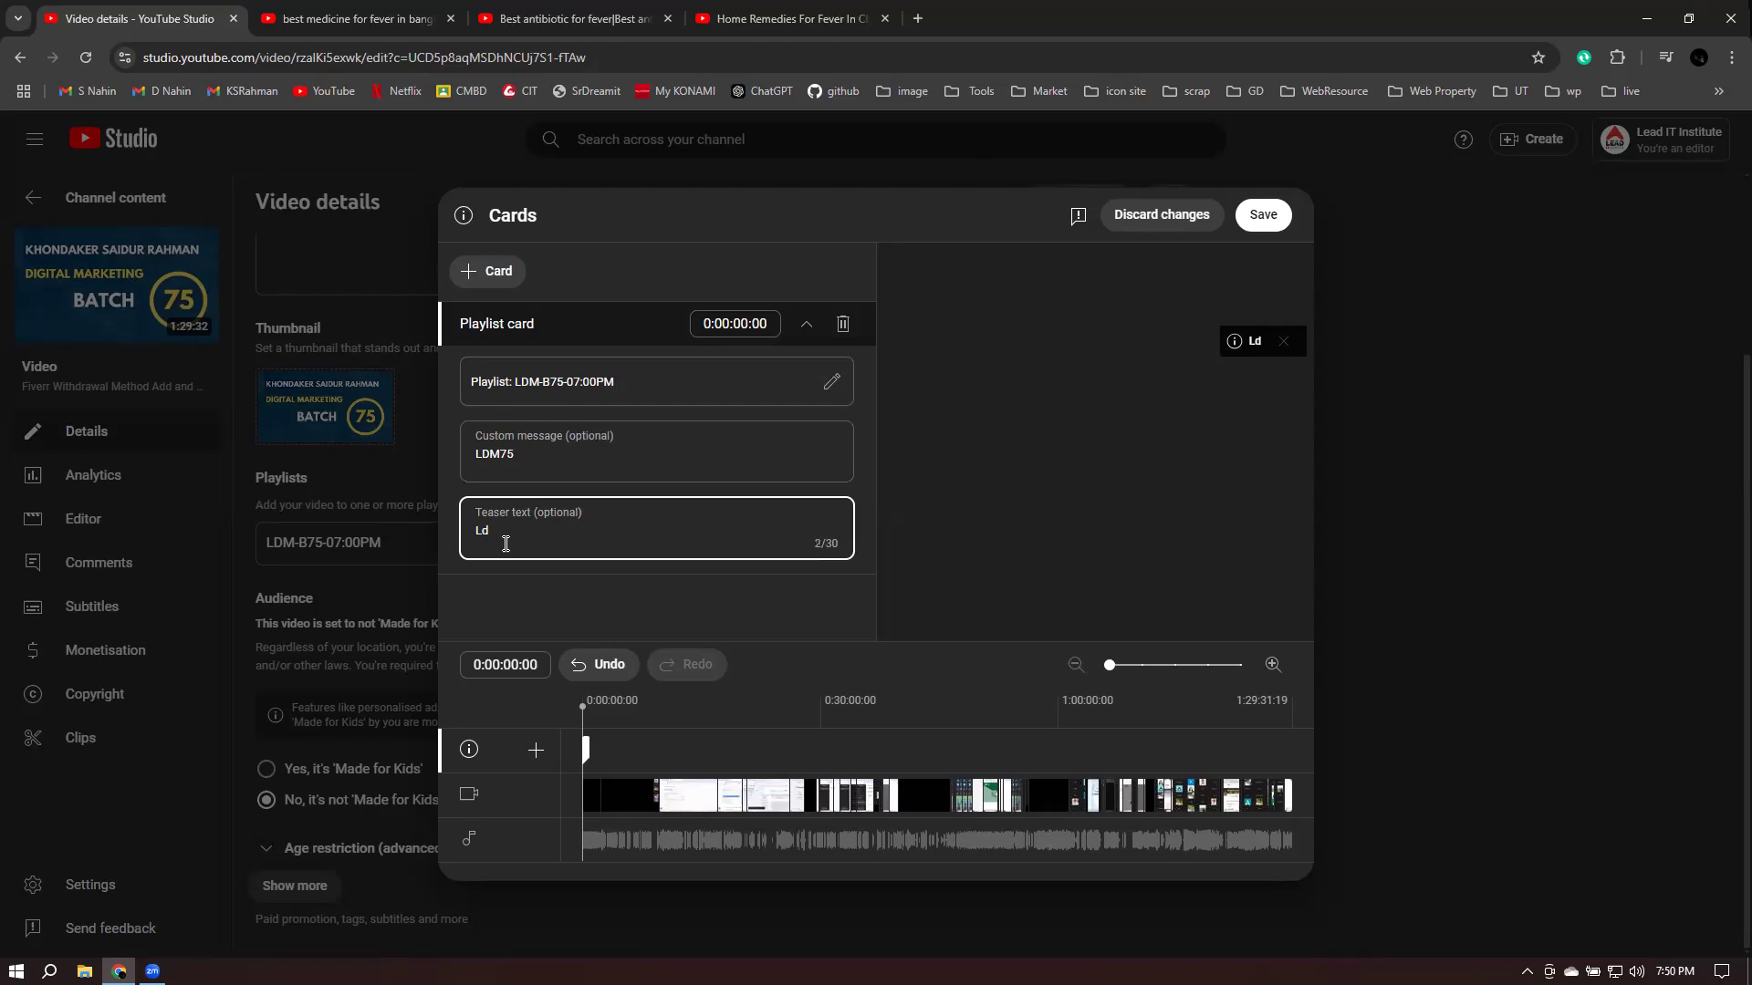
{"action": "key", "text": "BackSpace"}
{"action": "type", "text": "DM"}
{"action": "type", "text": " &%"}
{"action": "key", "text": "BackSpace"}
{"action": "key", "text": "BackSpace"}
{"action": "key", "text": "BackSpace"}
{"action": "type", "text": "75"}
{"action": "type", "text": "Batch"}
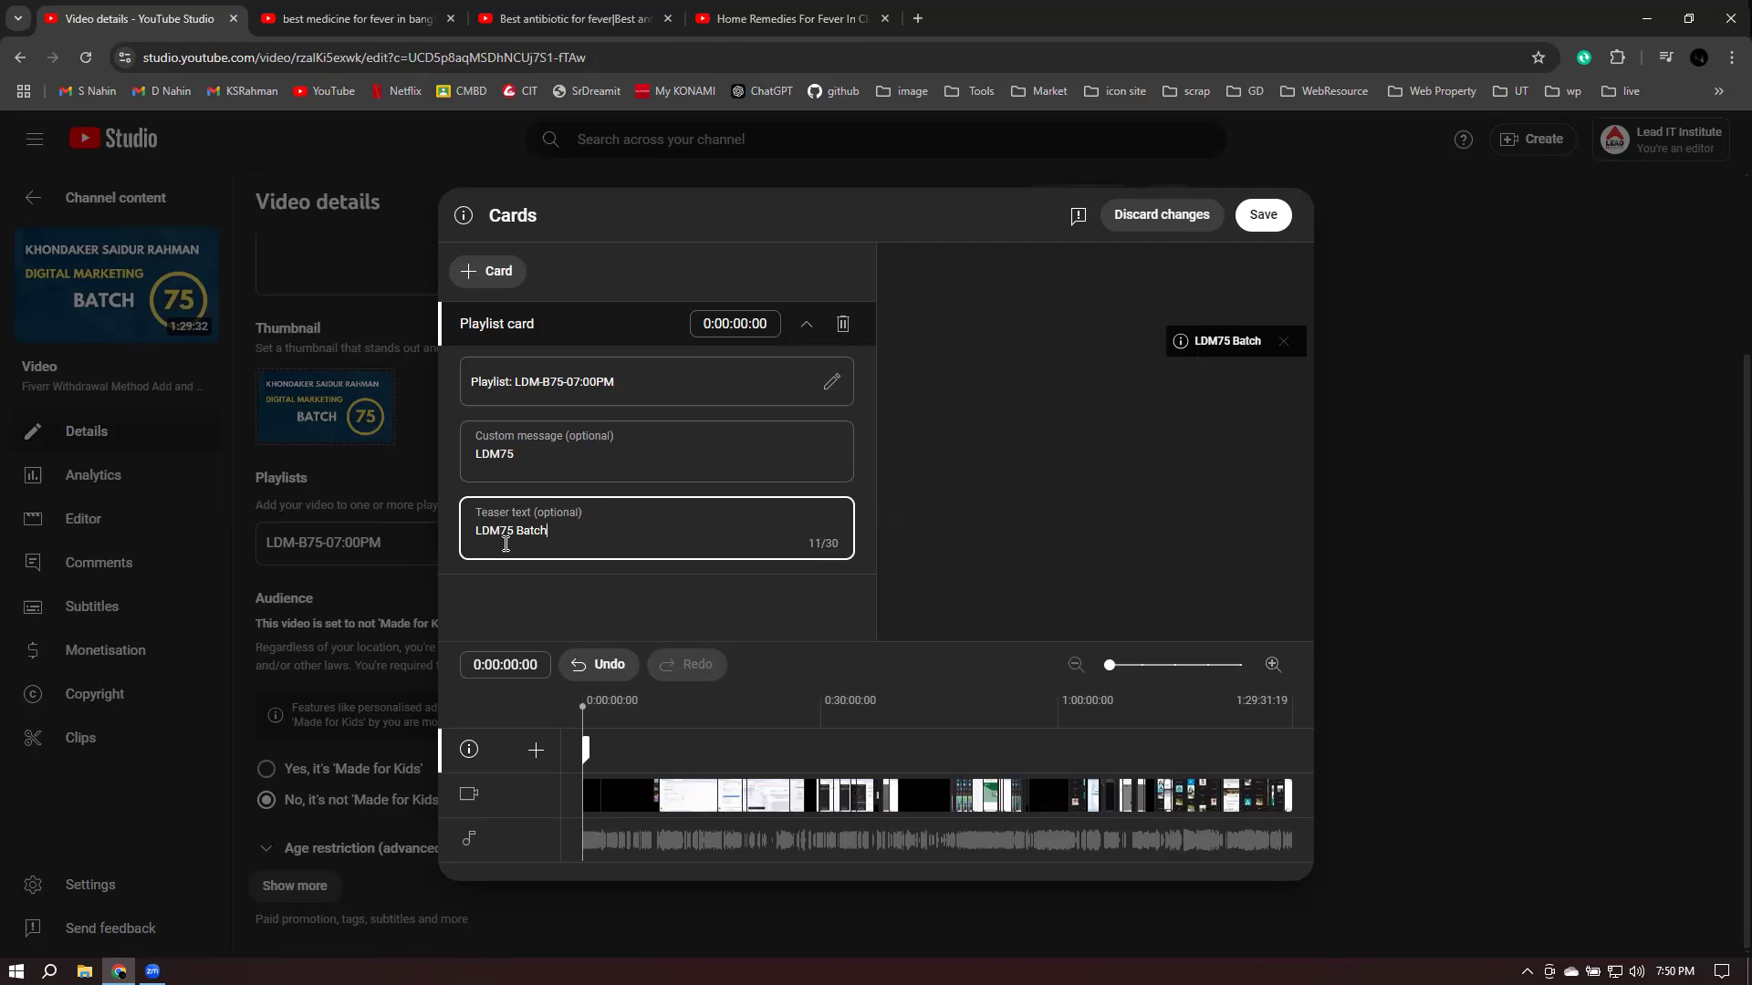
{"action": "type", "text": " Full pl"}
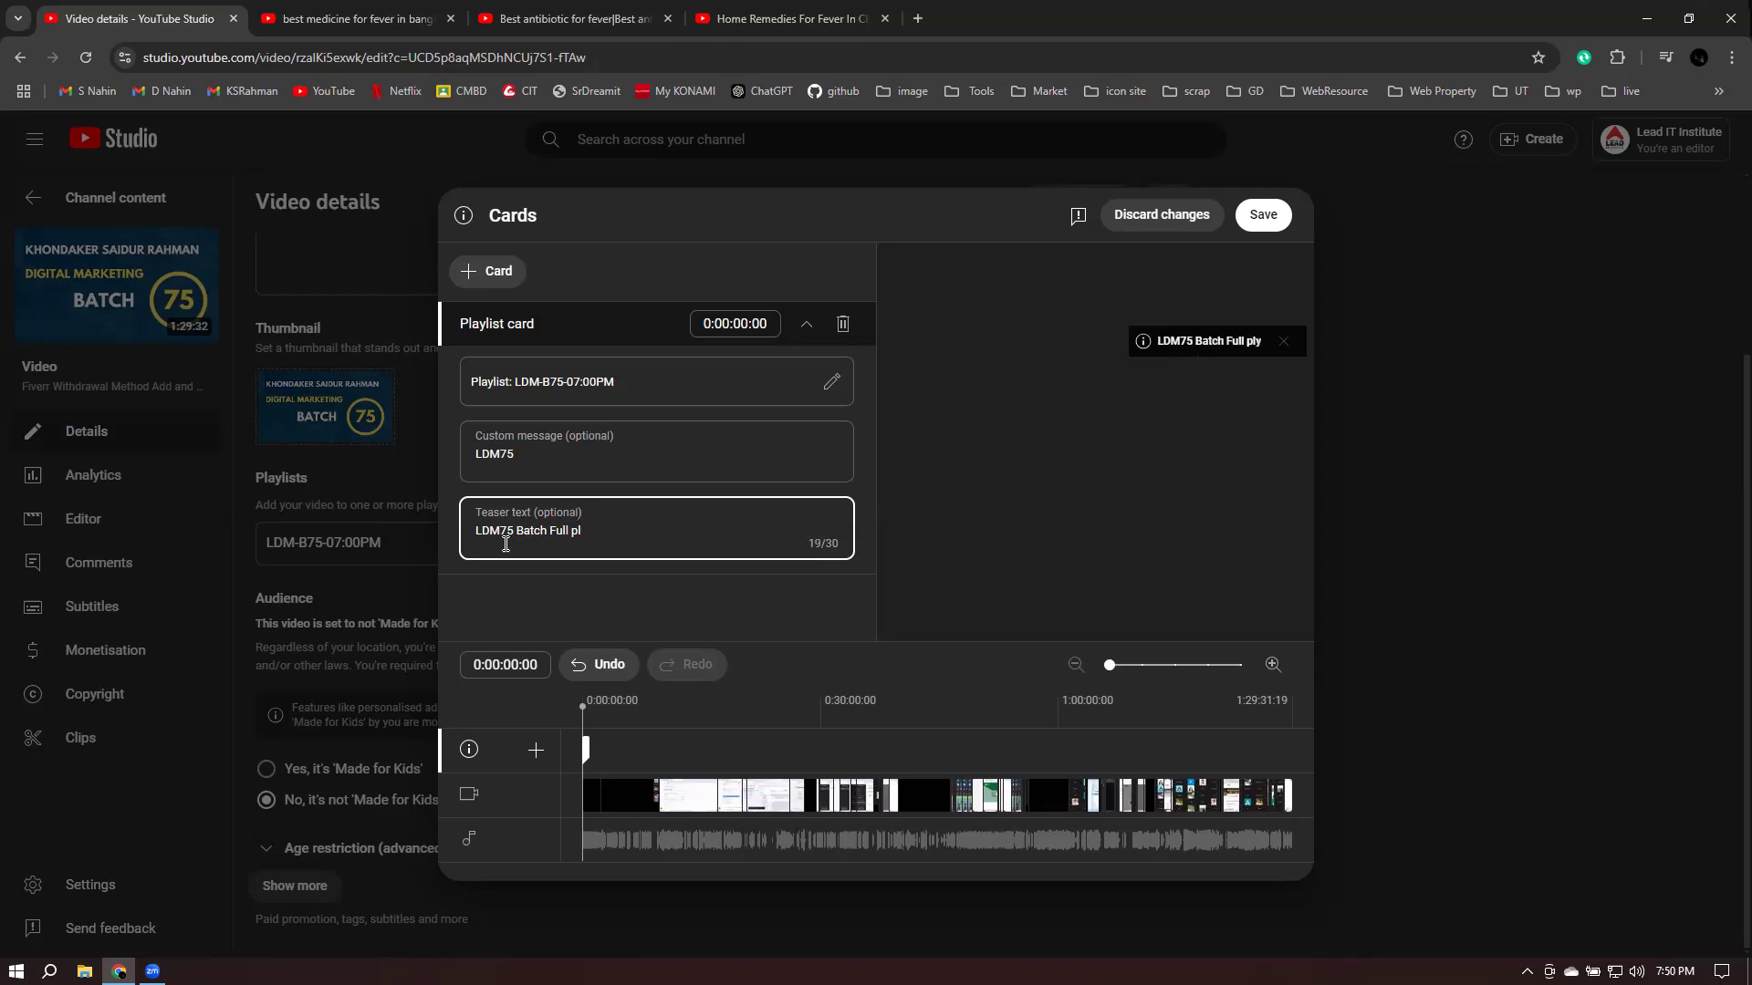
{"action": "type", "text": "aylist"}
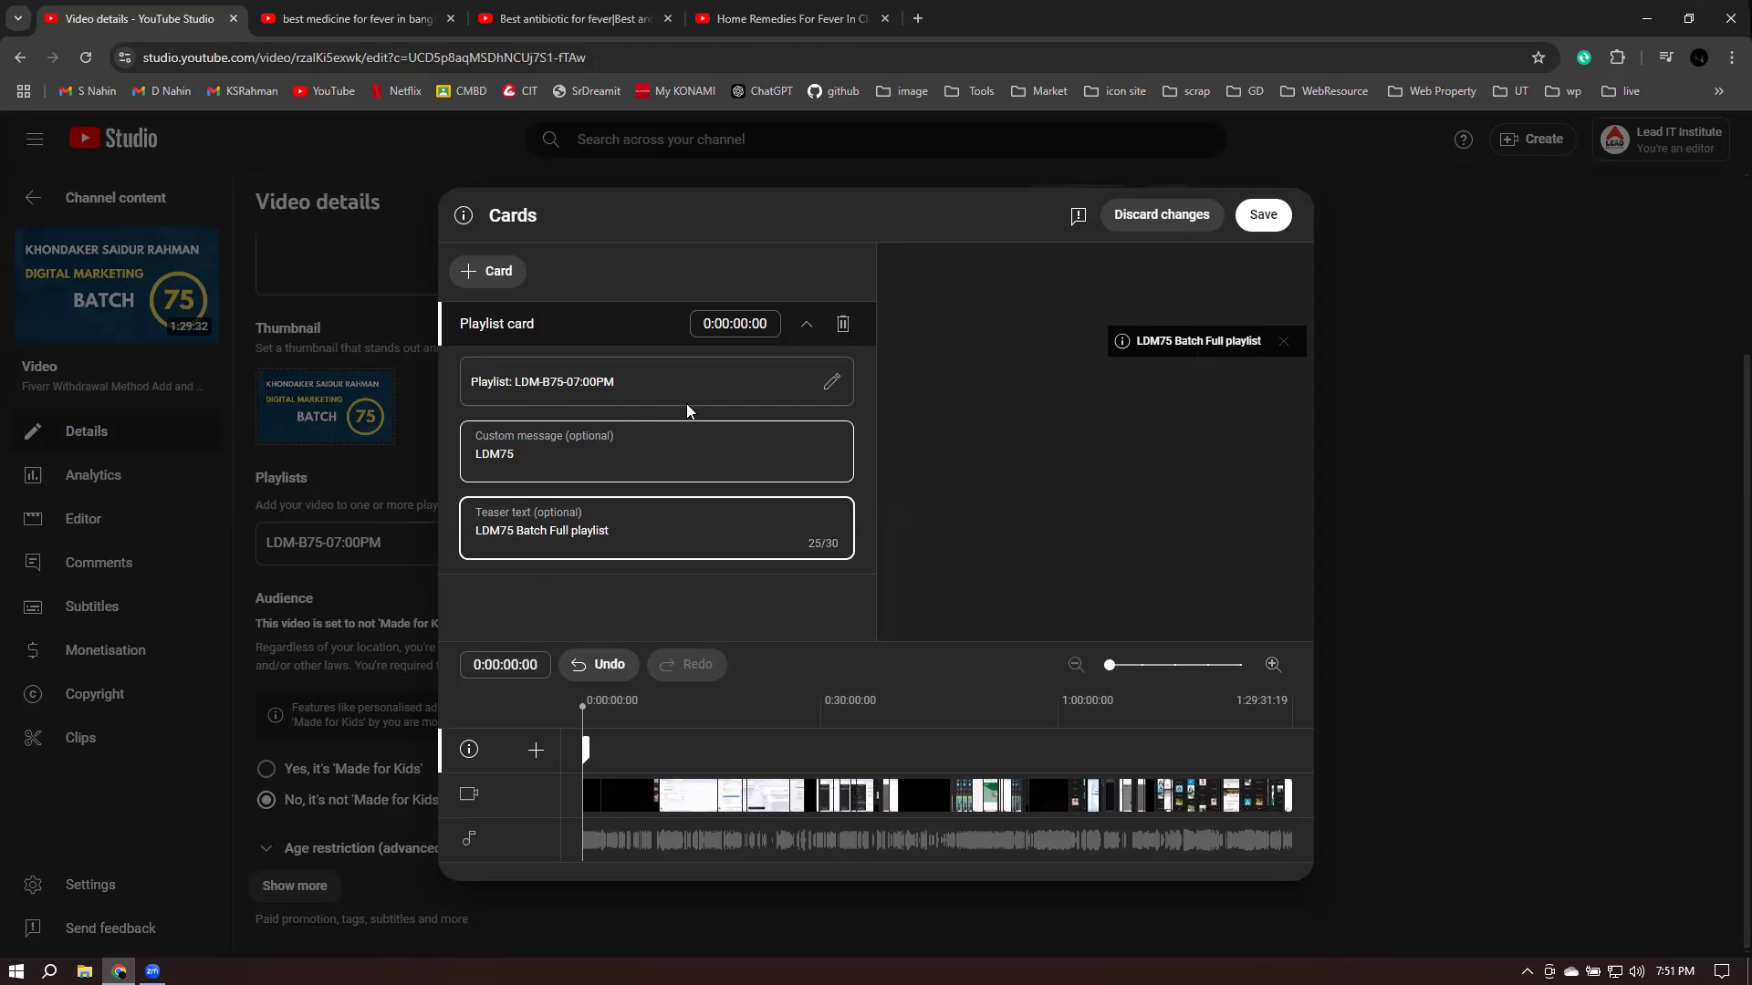
- Move the playlist card to 1:18:37 on the timeline and save the cards
{"action": "mouse_move", "coordinate": [586, 749]}
{"action": "left_mouse_down"}
{"action": "mouse_move", "coordinate": [765, 749]}
{"action": "mouse_move", "coordinate": [607, 749]}
{"action": "mouse_move", "coordinate": [933, 707]}
{"action": "left_mouse_up"}
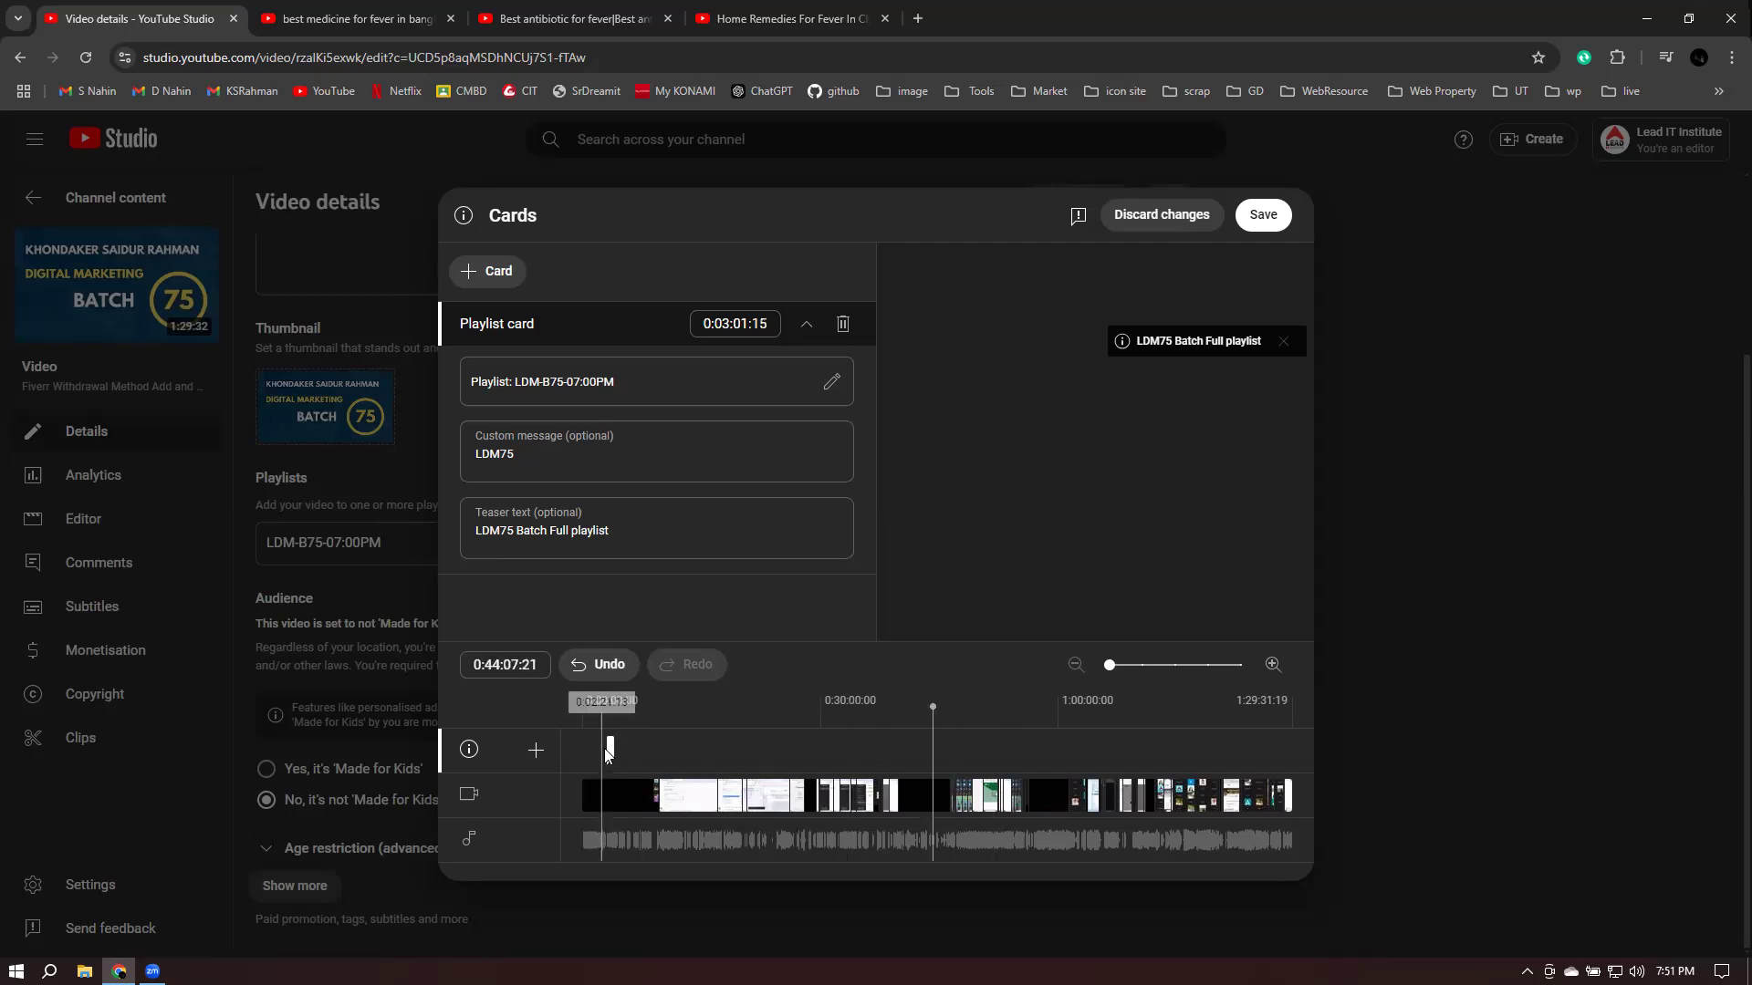
{"action": "left_click_drag", "start_coordinate": [606, 749], "coordinate": [1205, 761]}
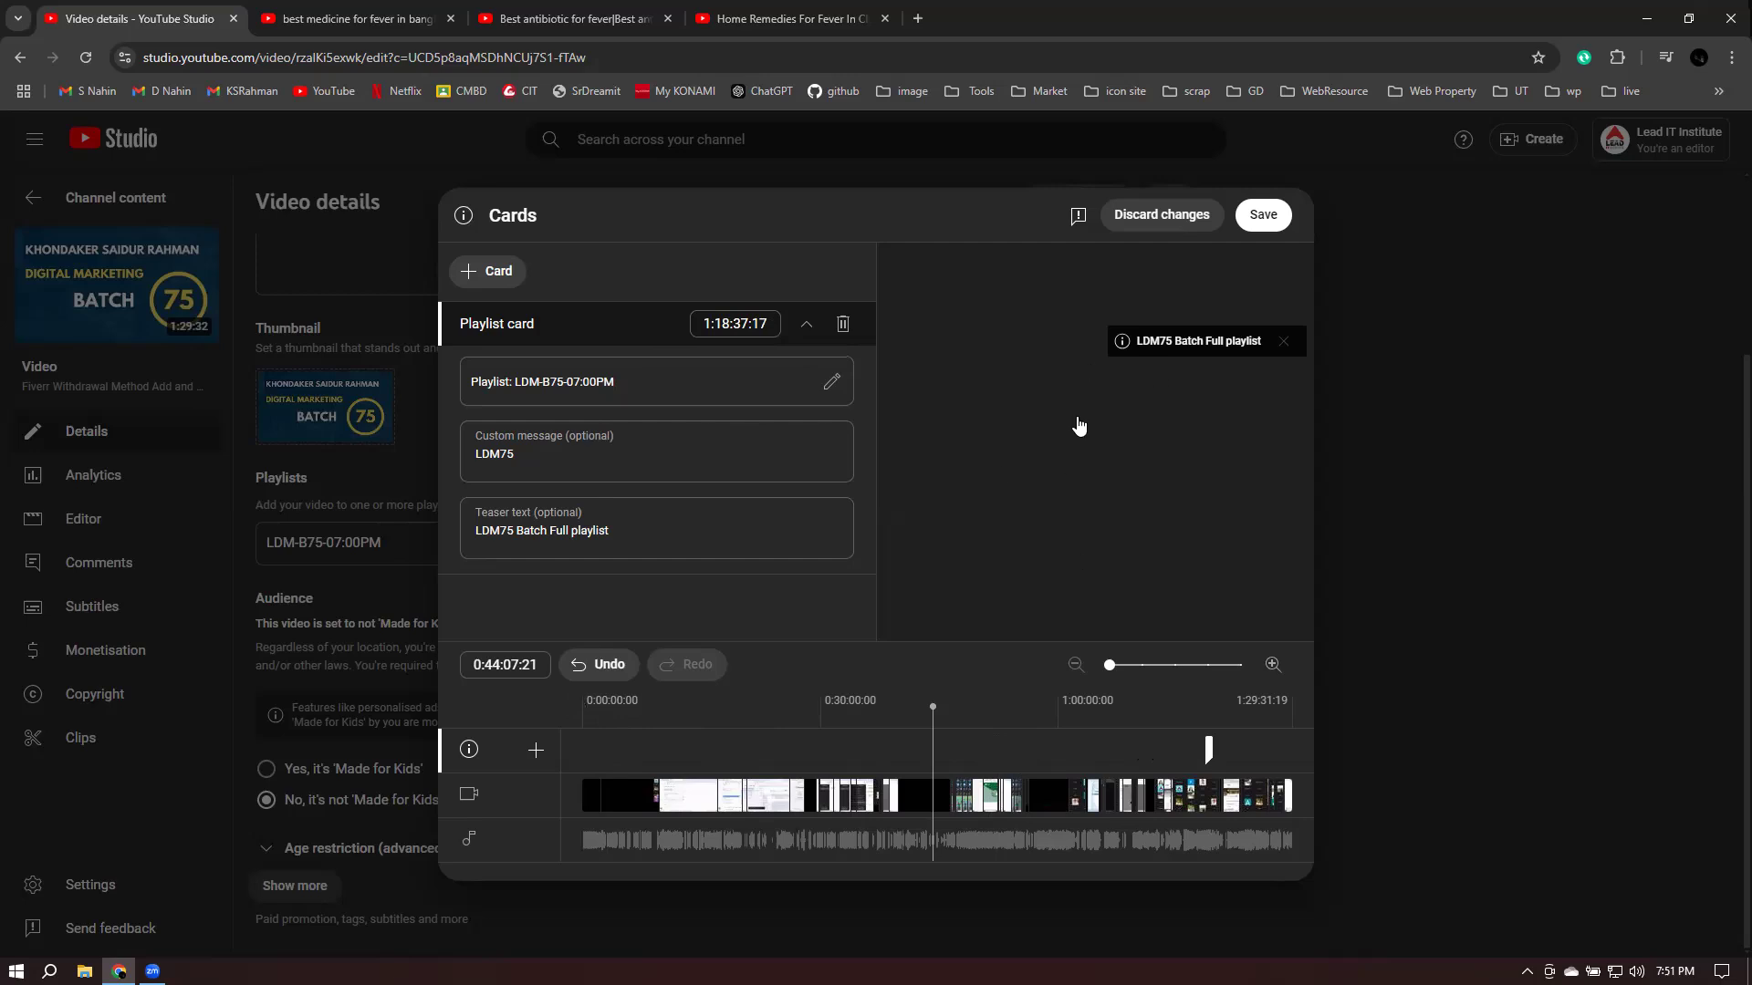
{"action": "left_click", "coordinate": [1260, 222]}
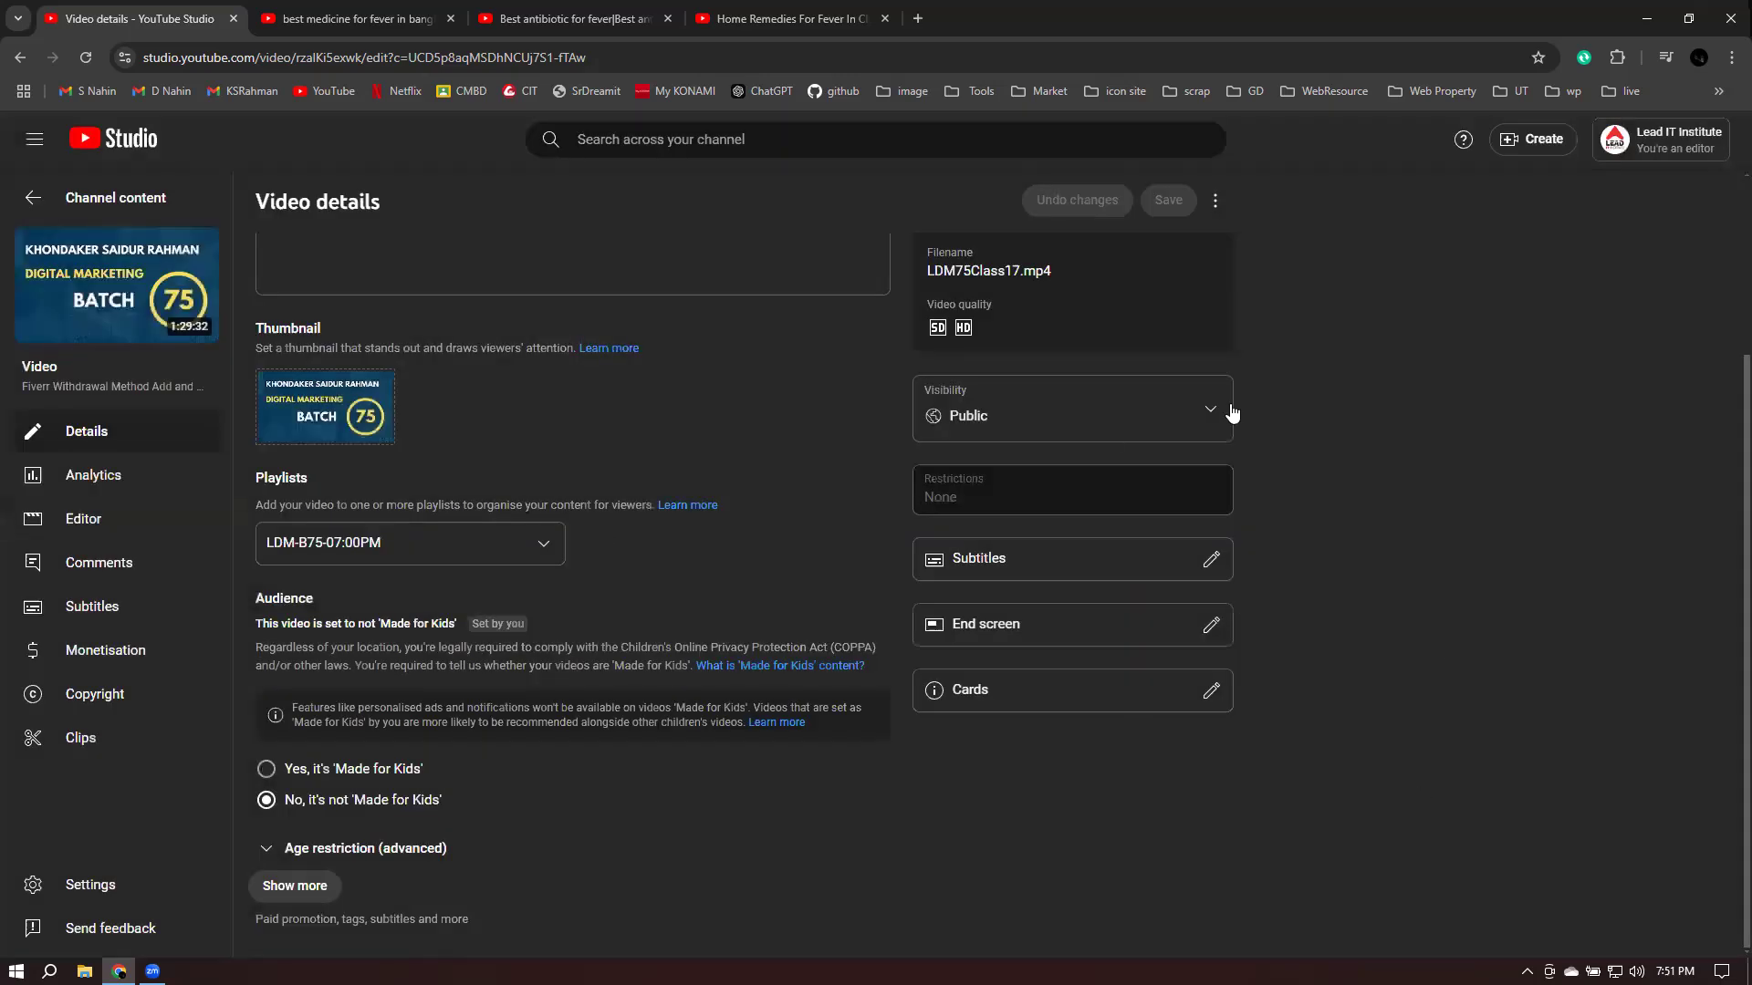
- Copy the Class-17 video link, open it in a new tab and skip the ad
{"action": "scroll", "coordinate": [1181, 519], "scroll_direction": "up", "scroll_amount": 3}
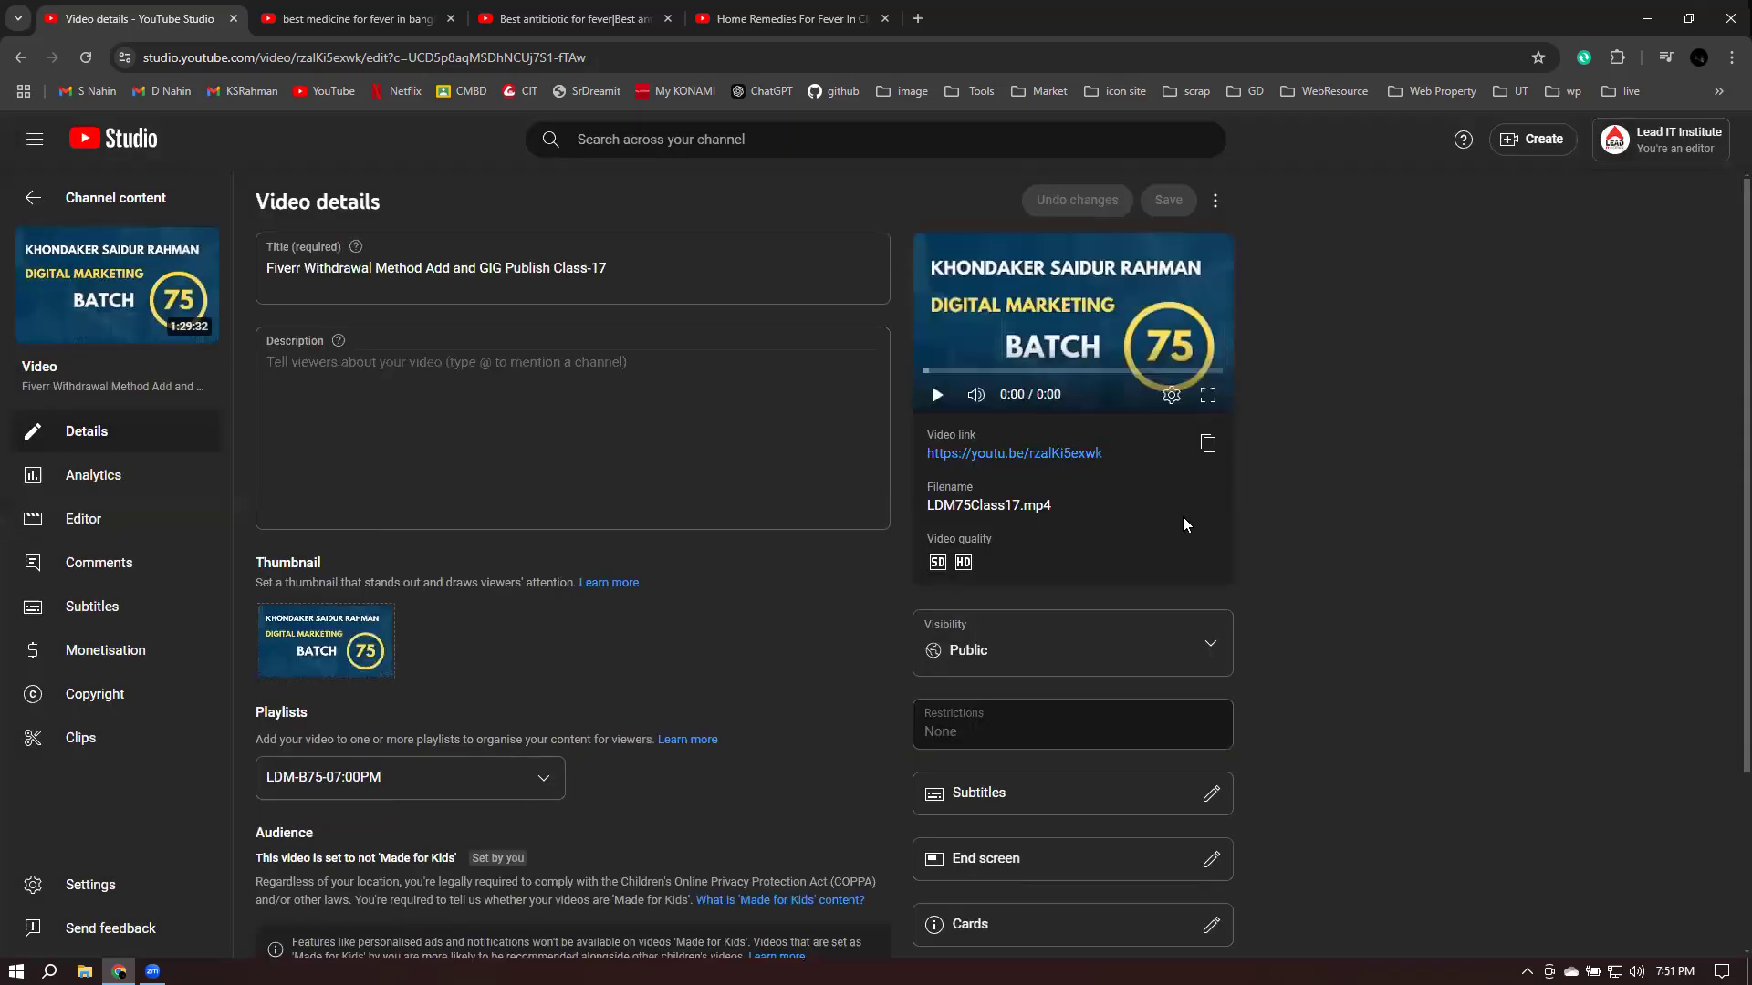
{"action": "left_click", "coordinate": [1208, 444]}
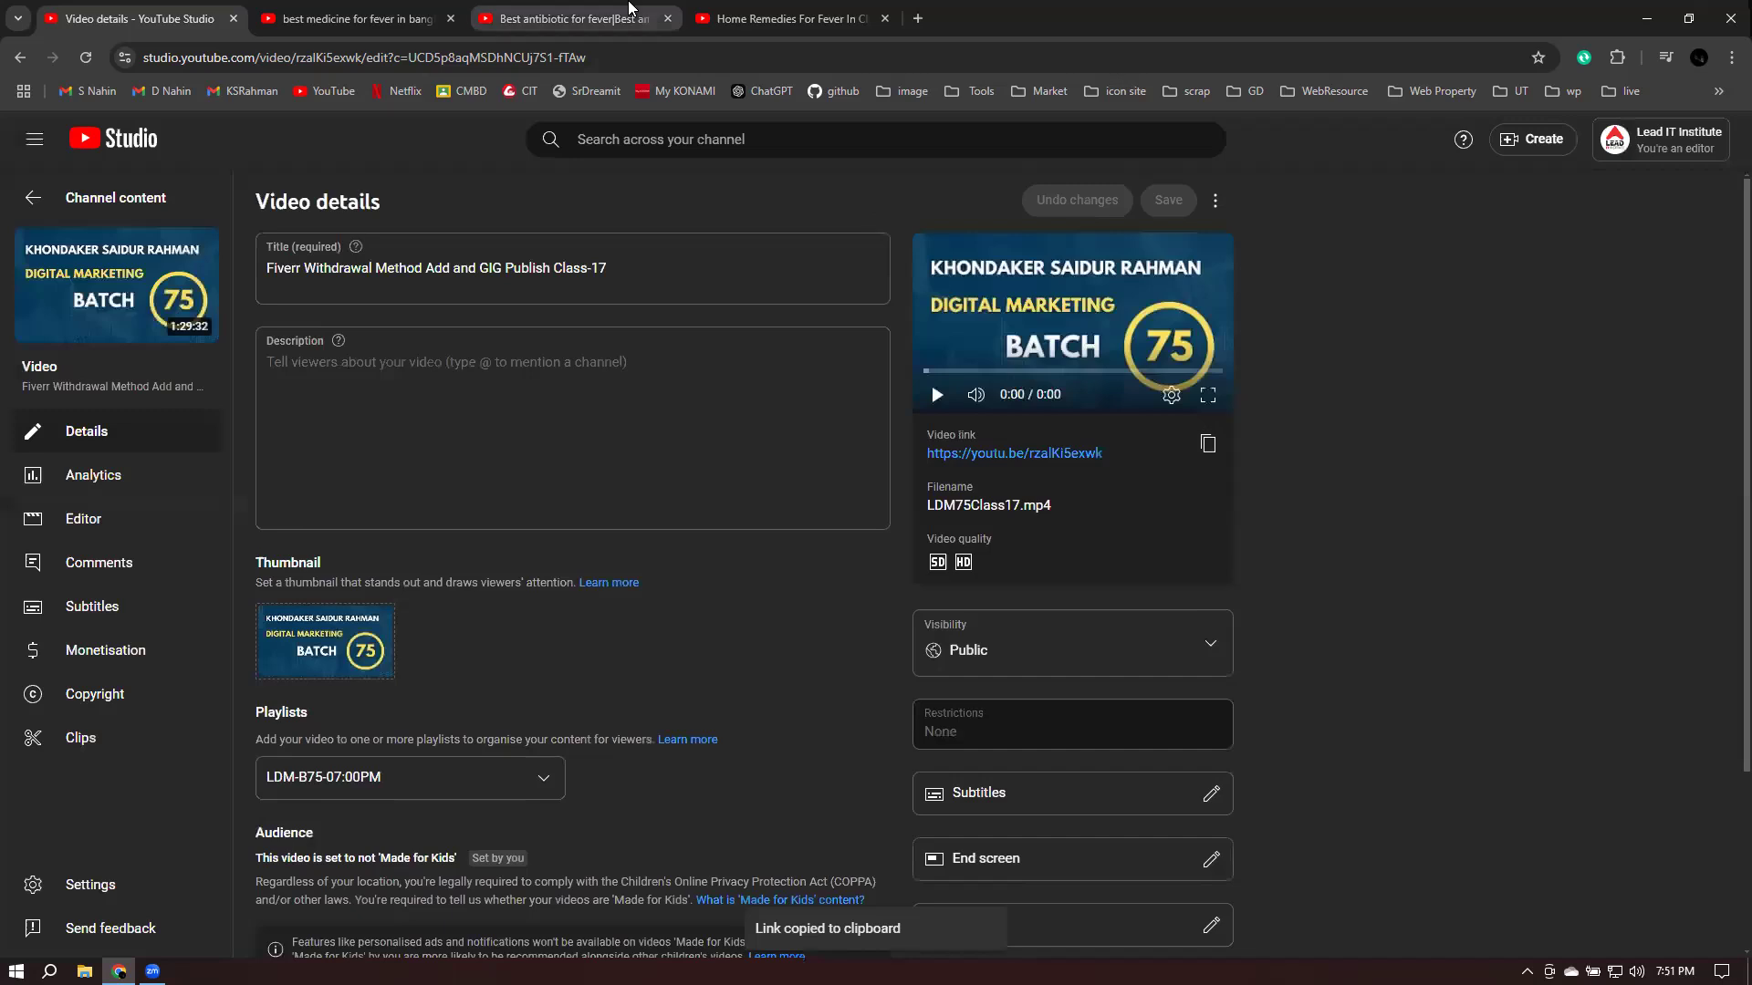
{"action": "left_click", "coordinate": [920, 19]}
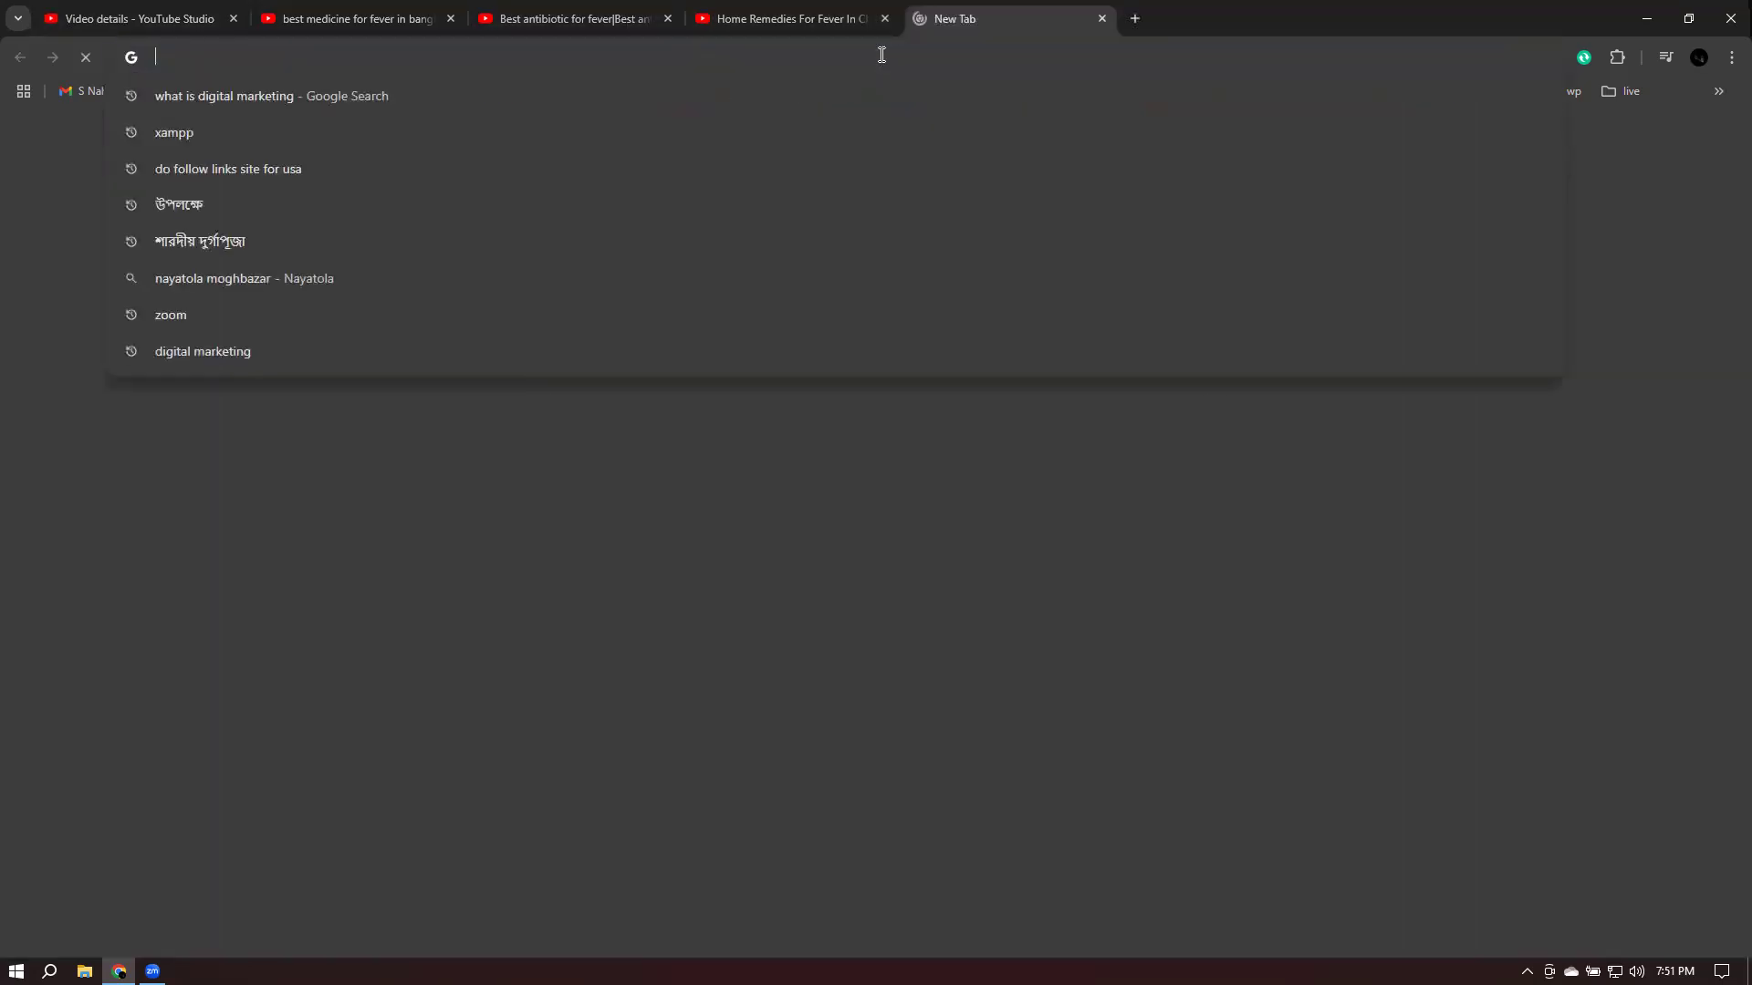
{"action": "key", "text": "ctrl+v"}
{"action": "key", "text": "Return"}
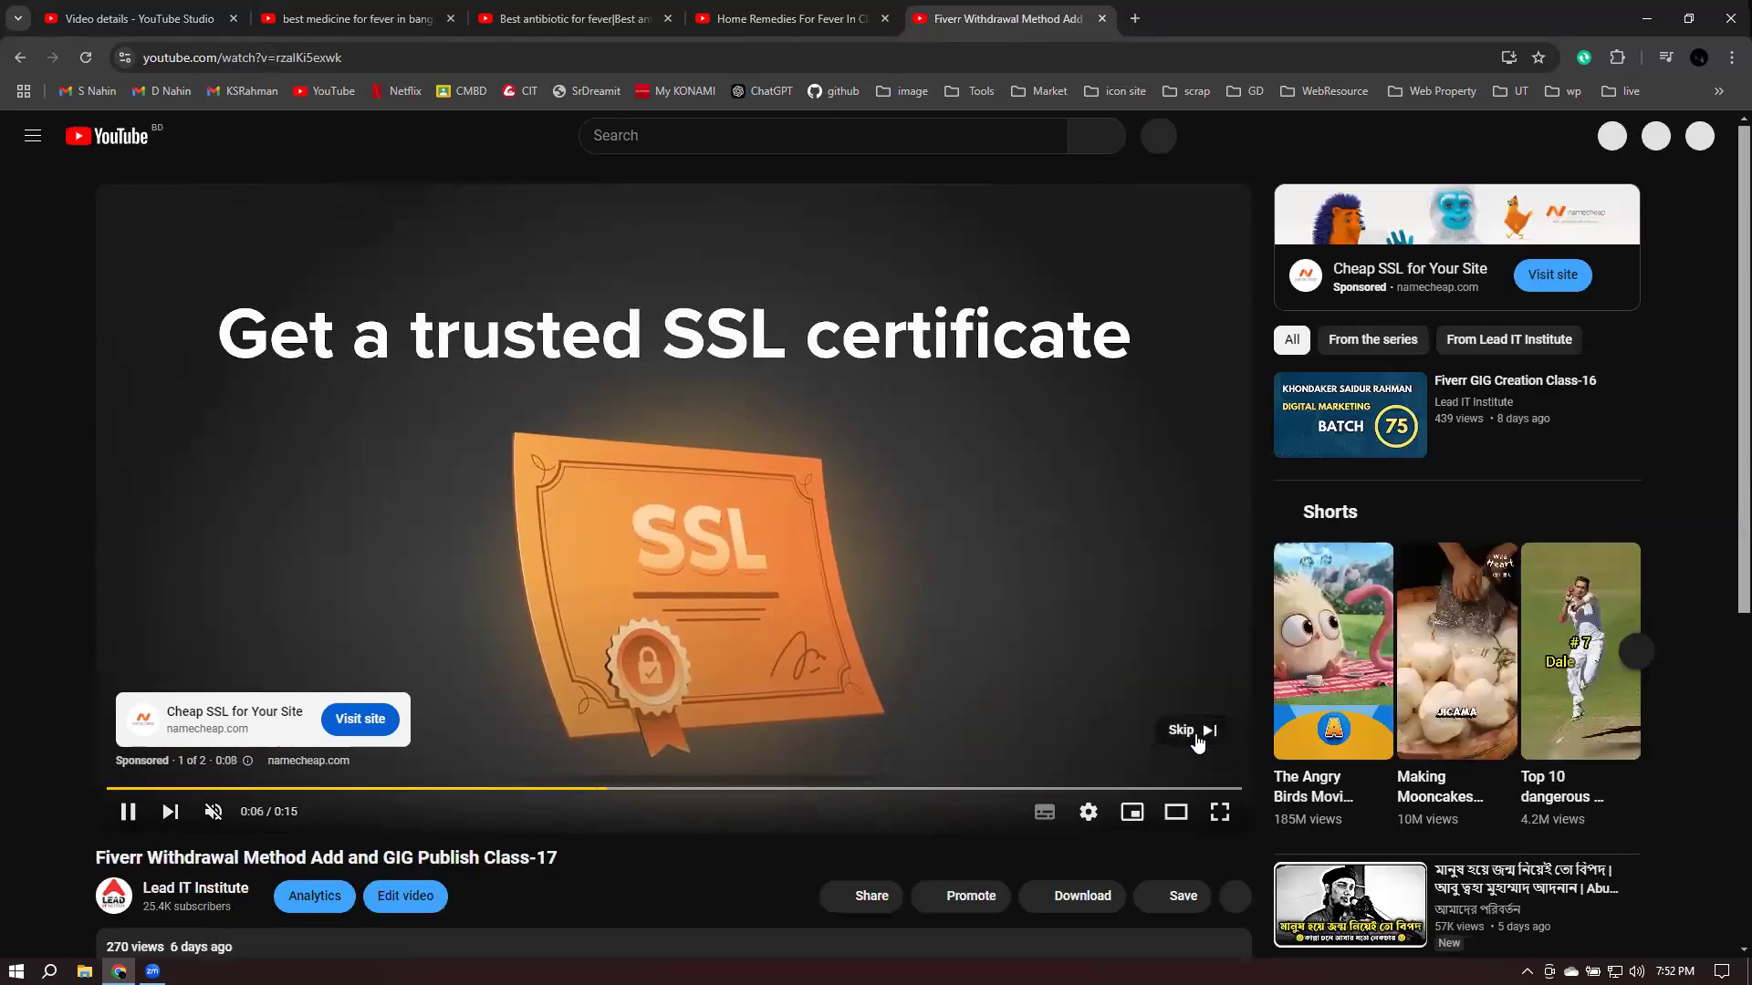
{"action": "left_click", "coordinate": [1195, 732]}
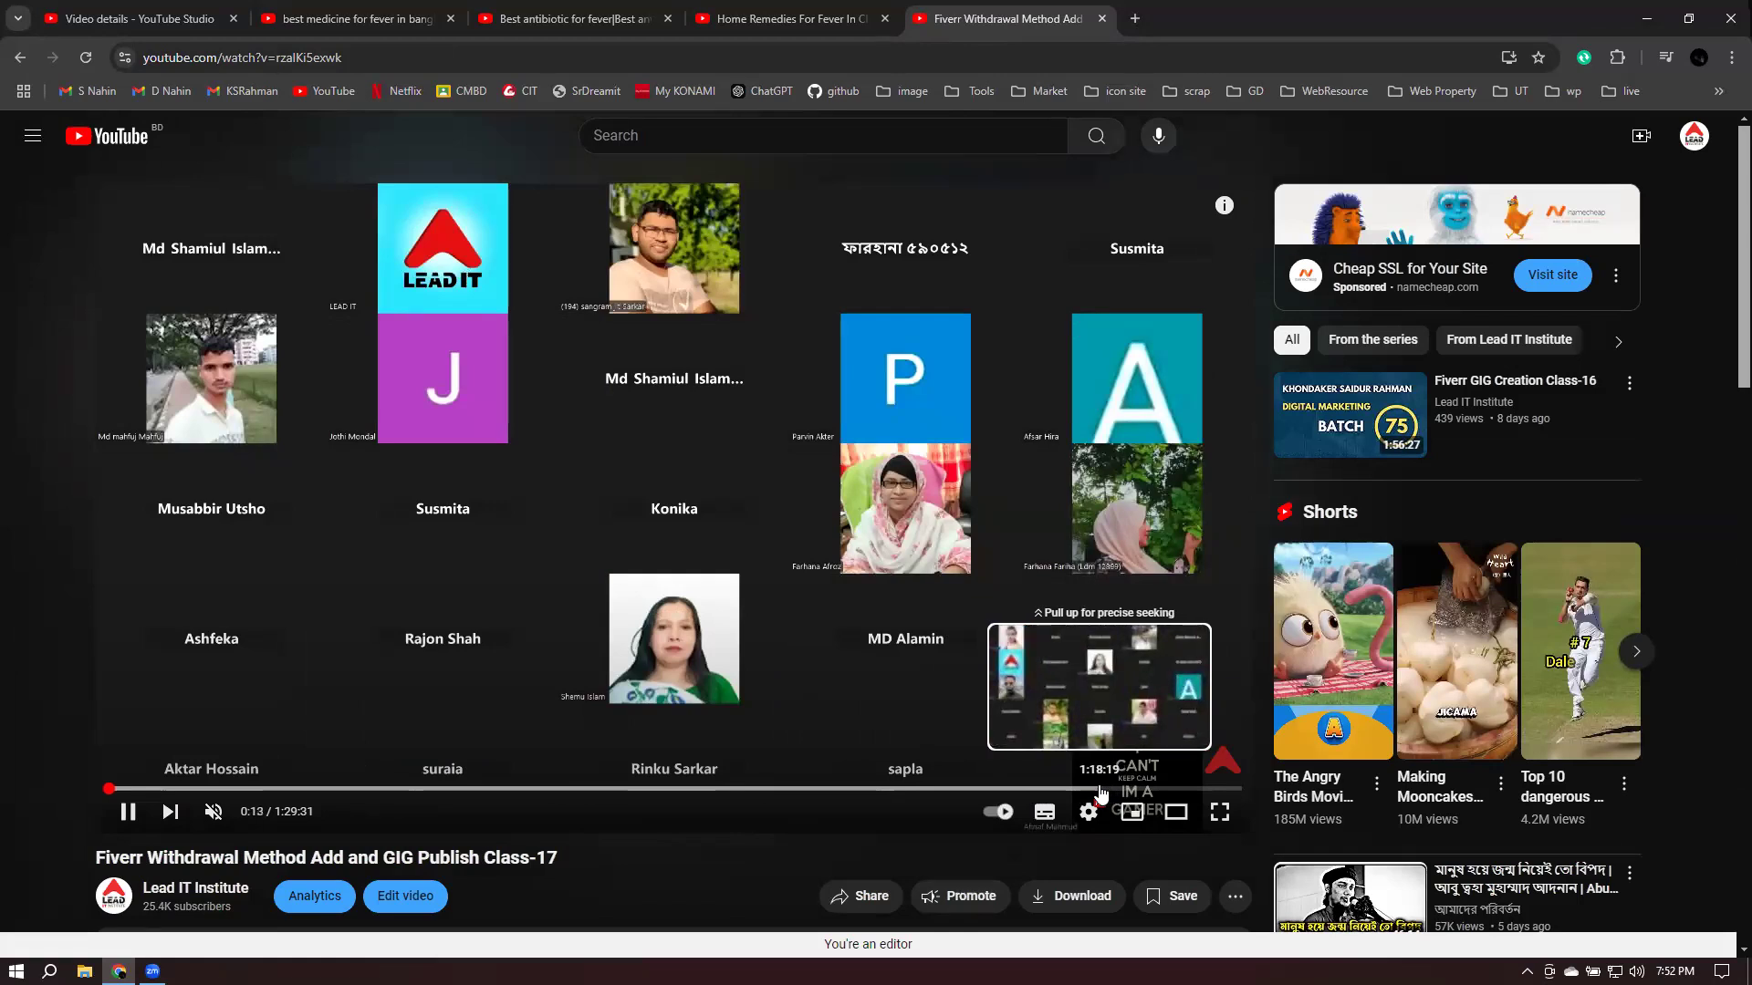
- Jump the lecture to about 1:18, pause, and open the LDM-B75-07:00PM playlist from the description
{"action": "left_click", "coordinate": [1104, 789]}
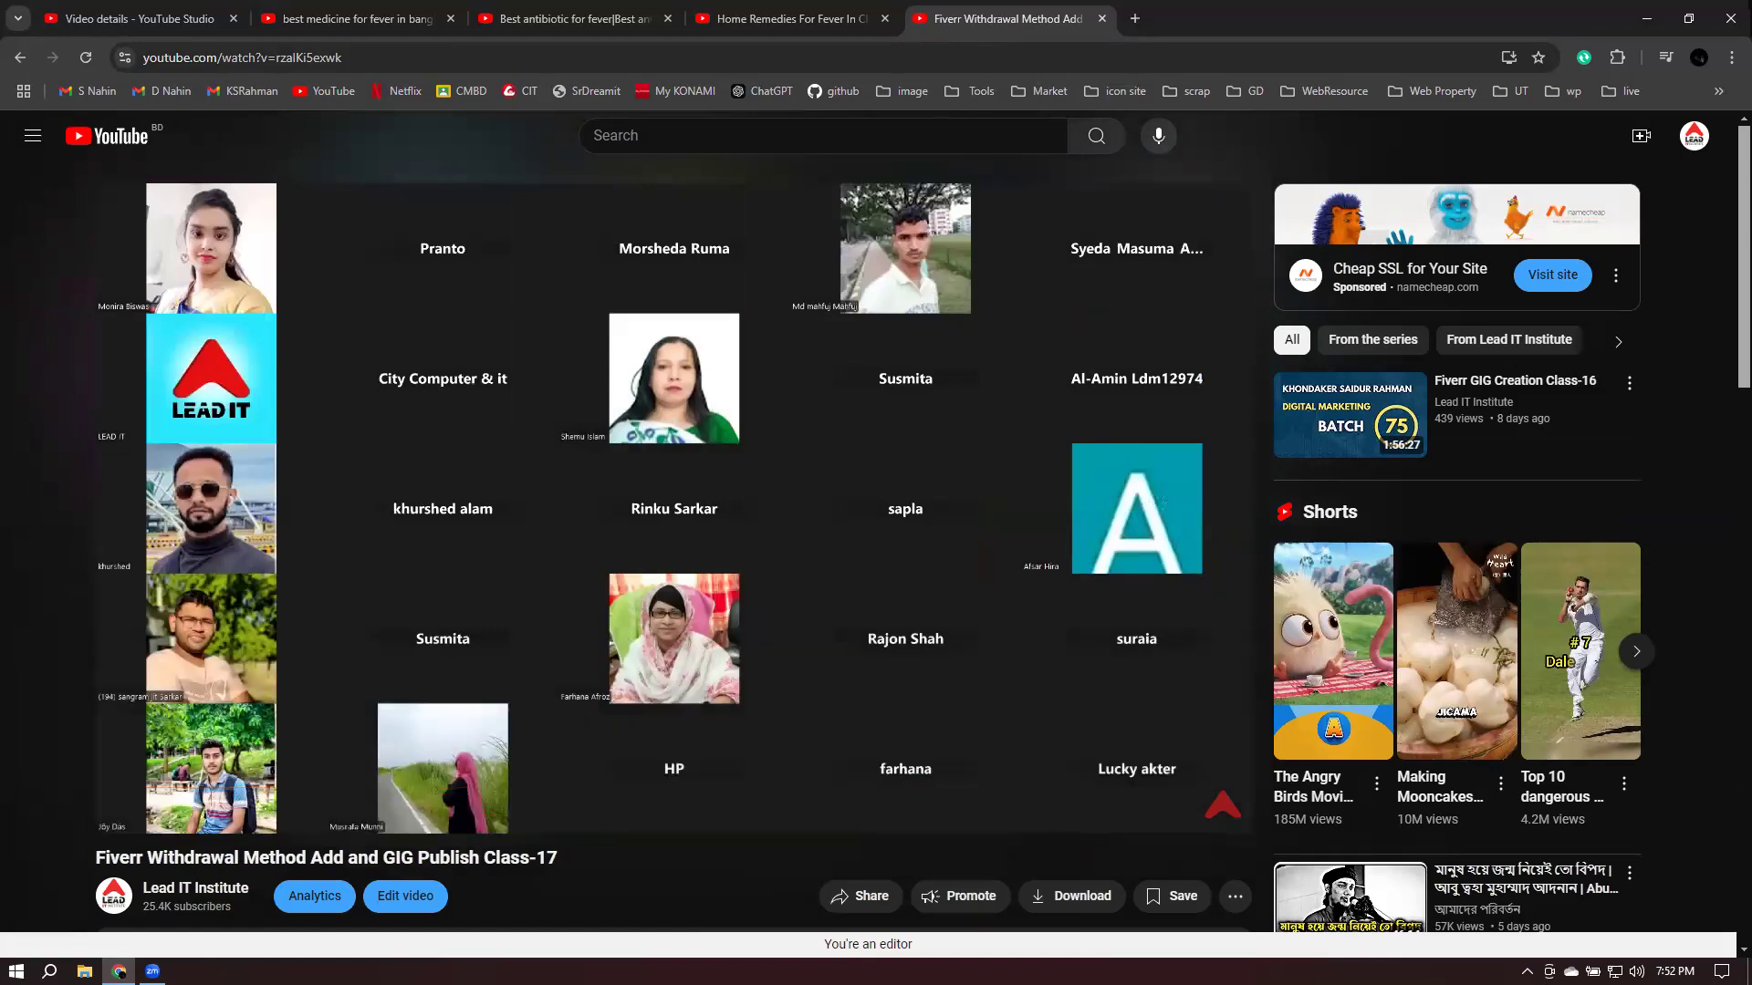
{"action": "left_click", "coordinate": [765, 613]}
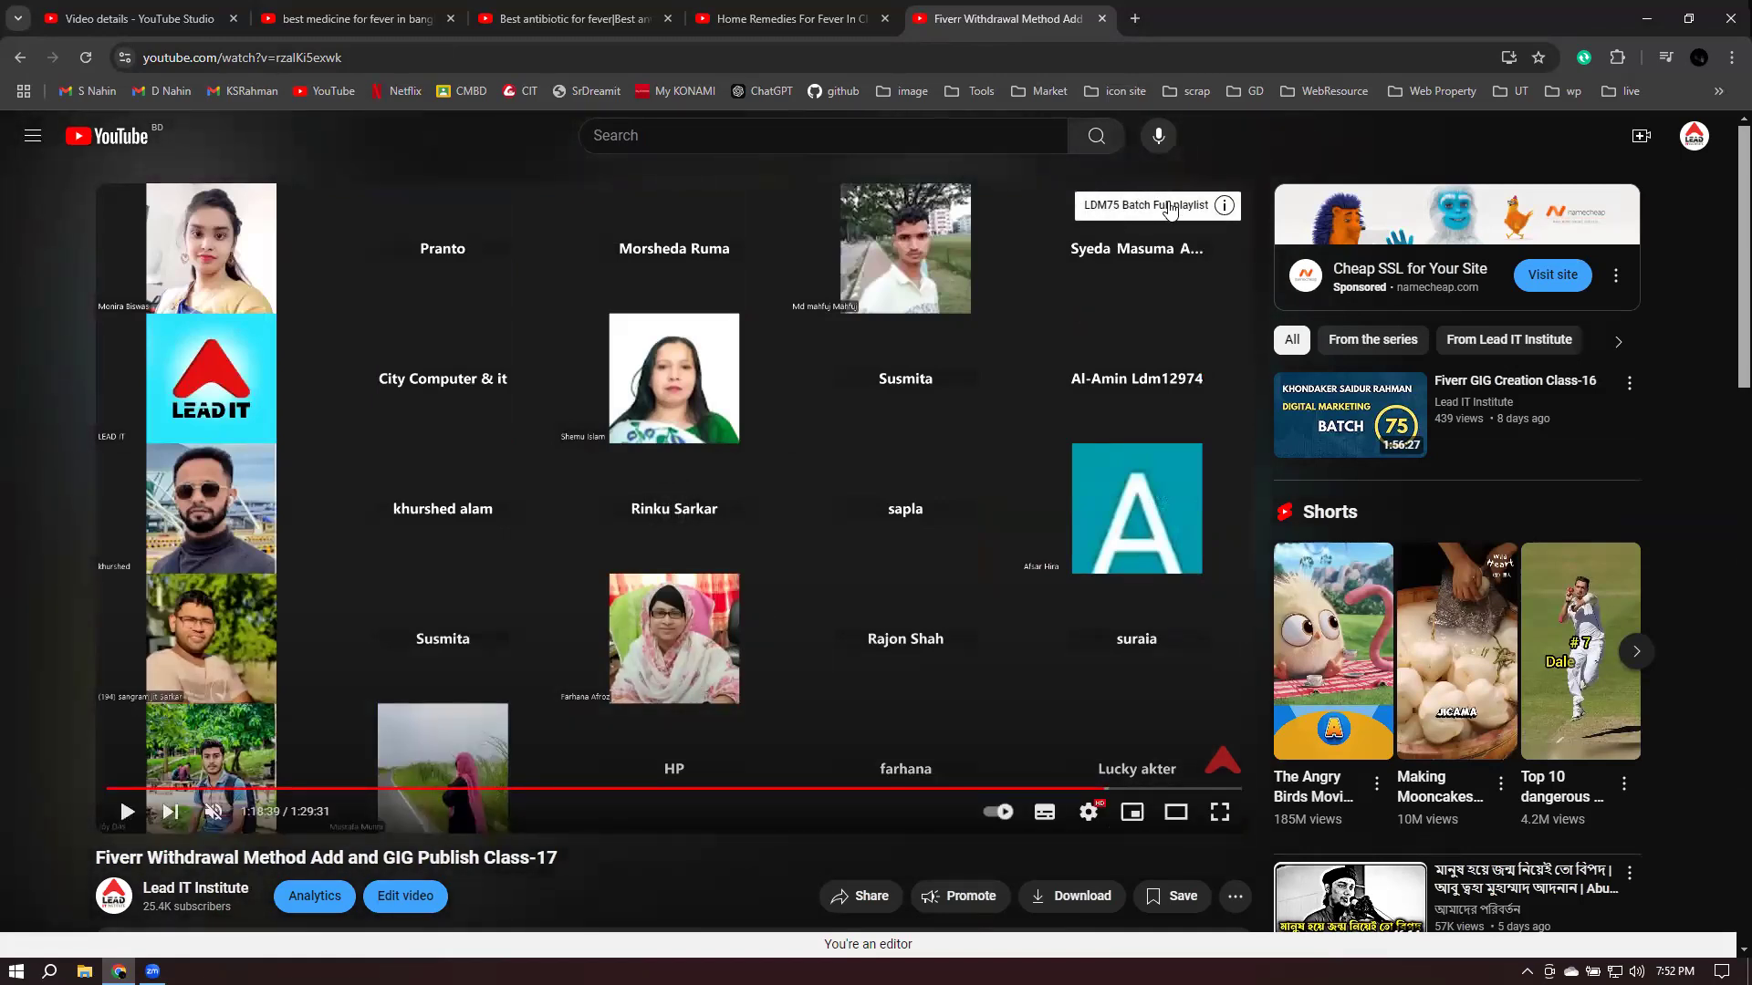
{"action": "scroll", "coordinate": [1171, 209], "scroll_direction": "down", "scroll_amount": 3}
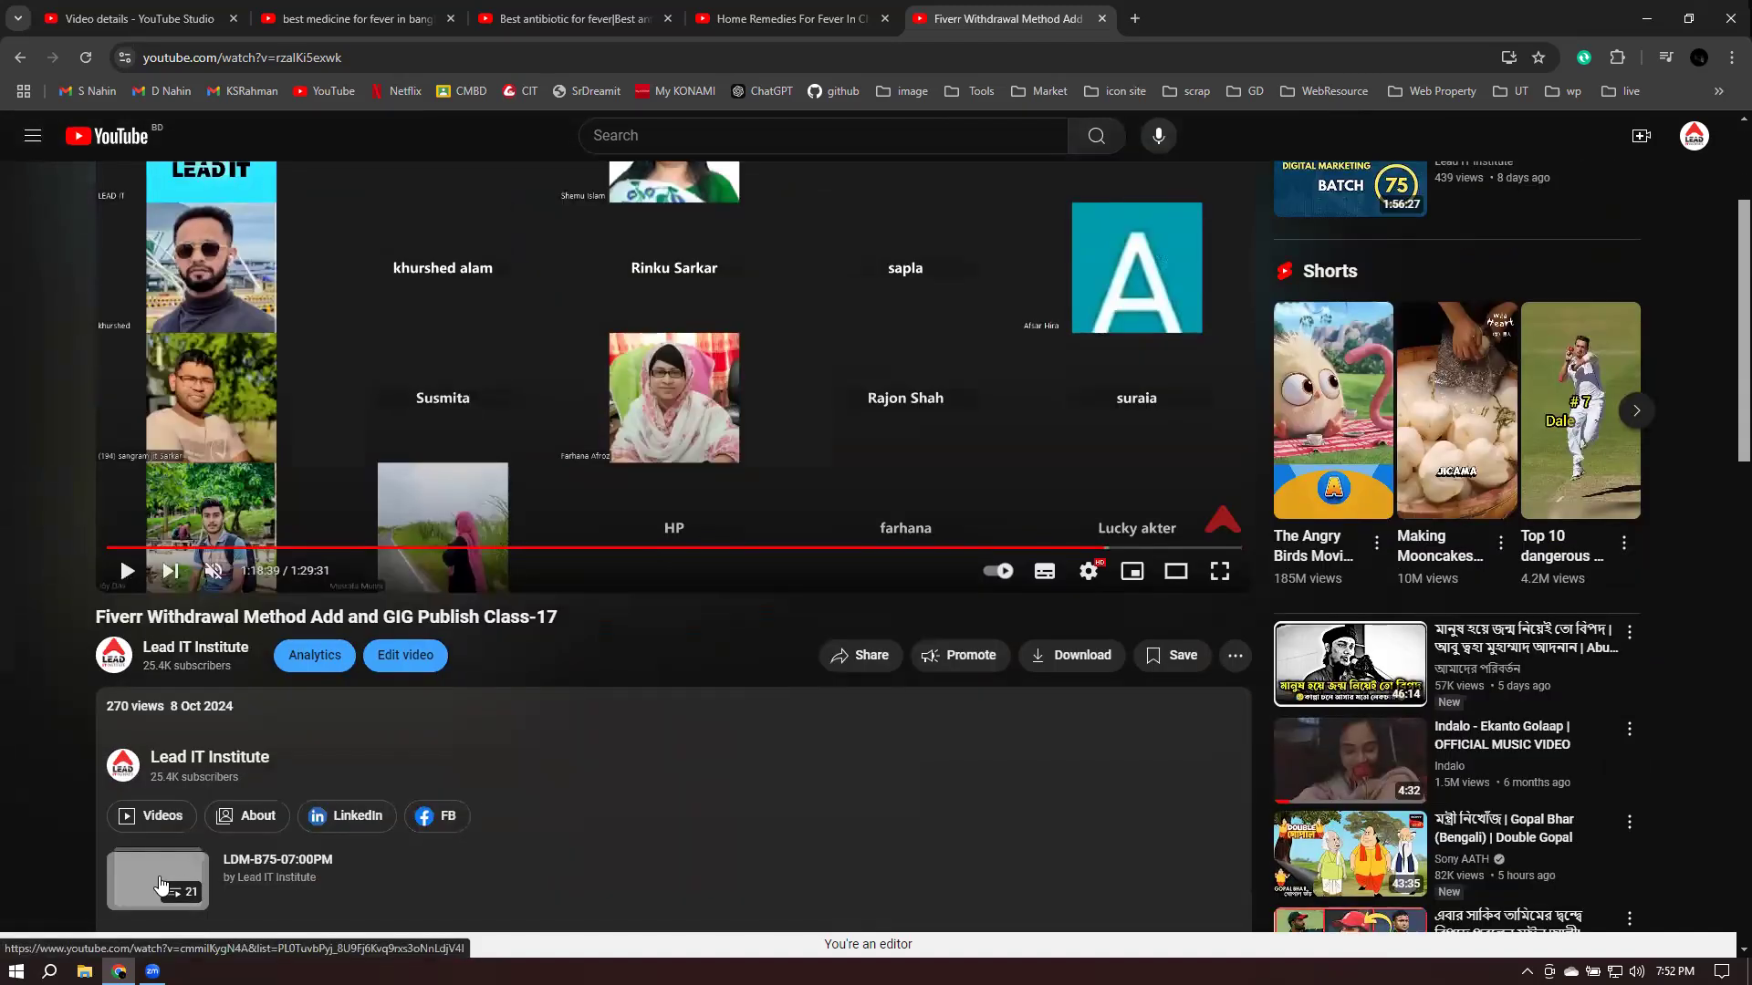
{"action": "left_click", "coordinate": [176, 890]}
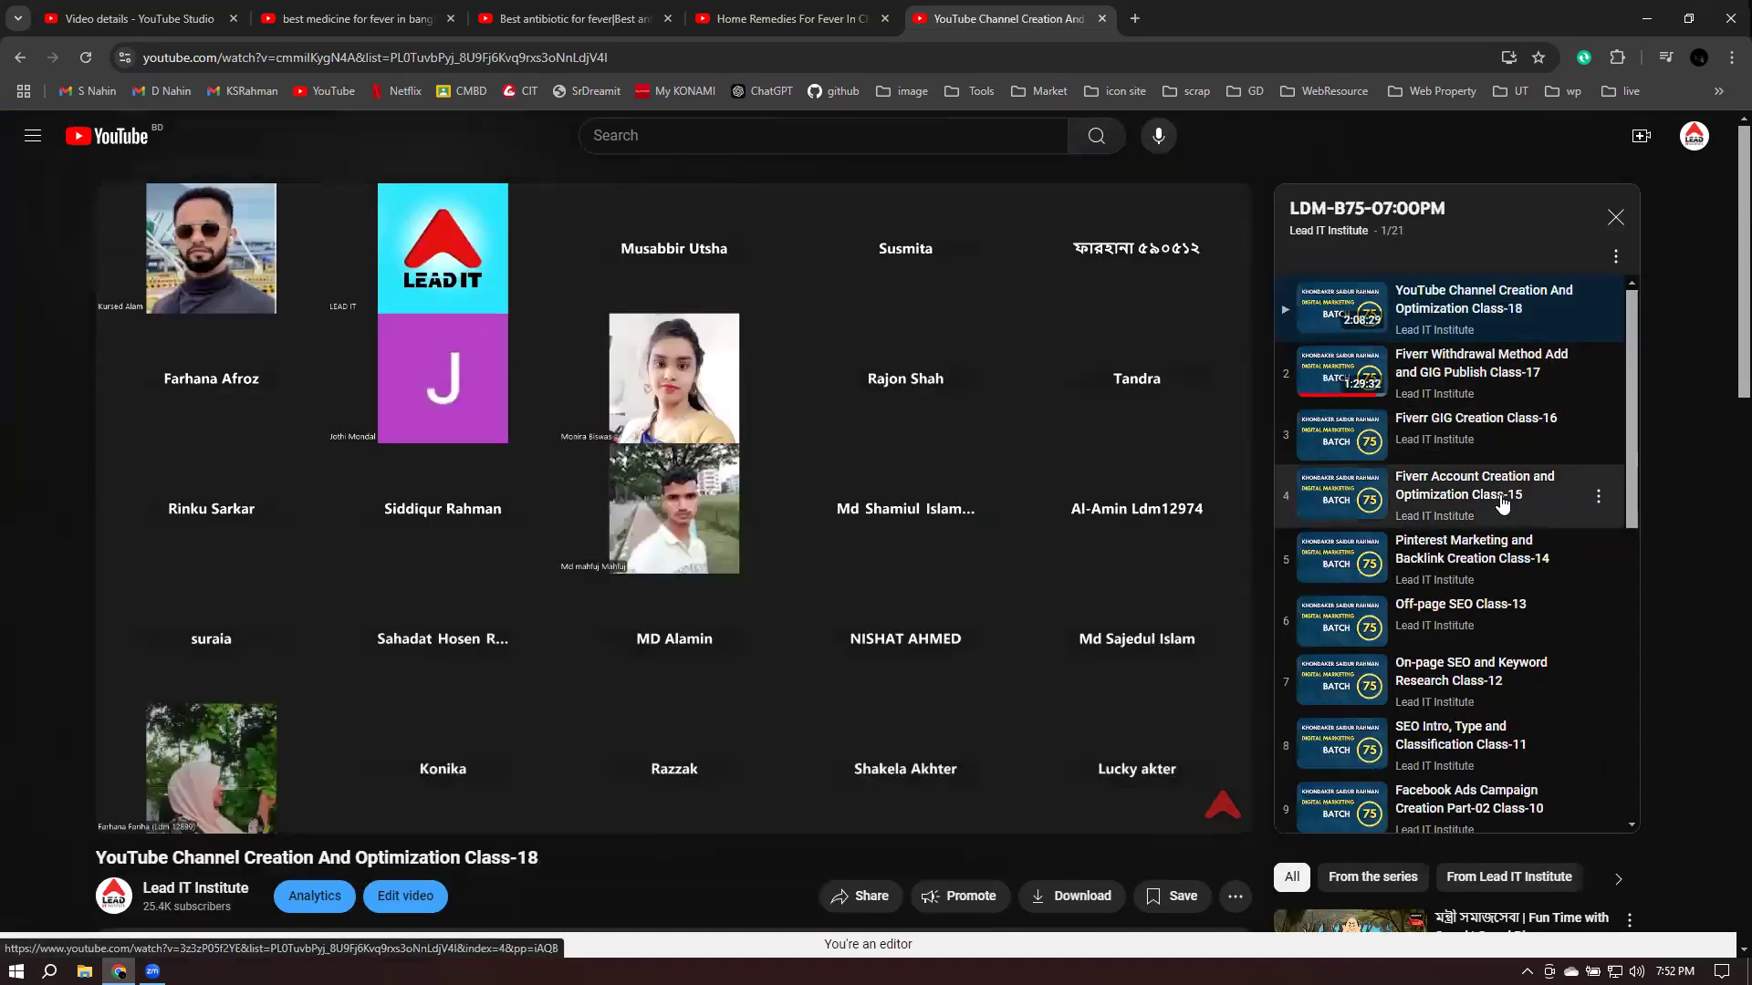
- Browse the LDM-B75 playlist, pause Class-18, and go back to the Class-17 lecture
{"action": "scroll", "coordinate": [1504, 502], "scroll_direction": "down", "scroll_amount": 5}
{"action": "scroll", "coordinate": [1504, 520], "scroll_direction": "up", "scroll_amount": 2}
{"action": "scroll", "coordinate": [1501, 529], "scroll_direction": "down", "scroll_amount": 5}
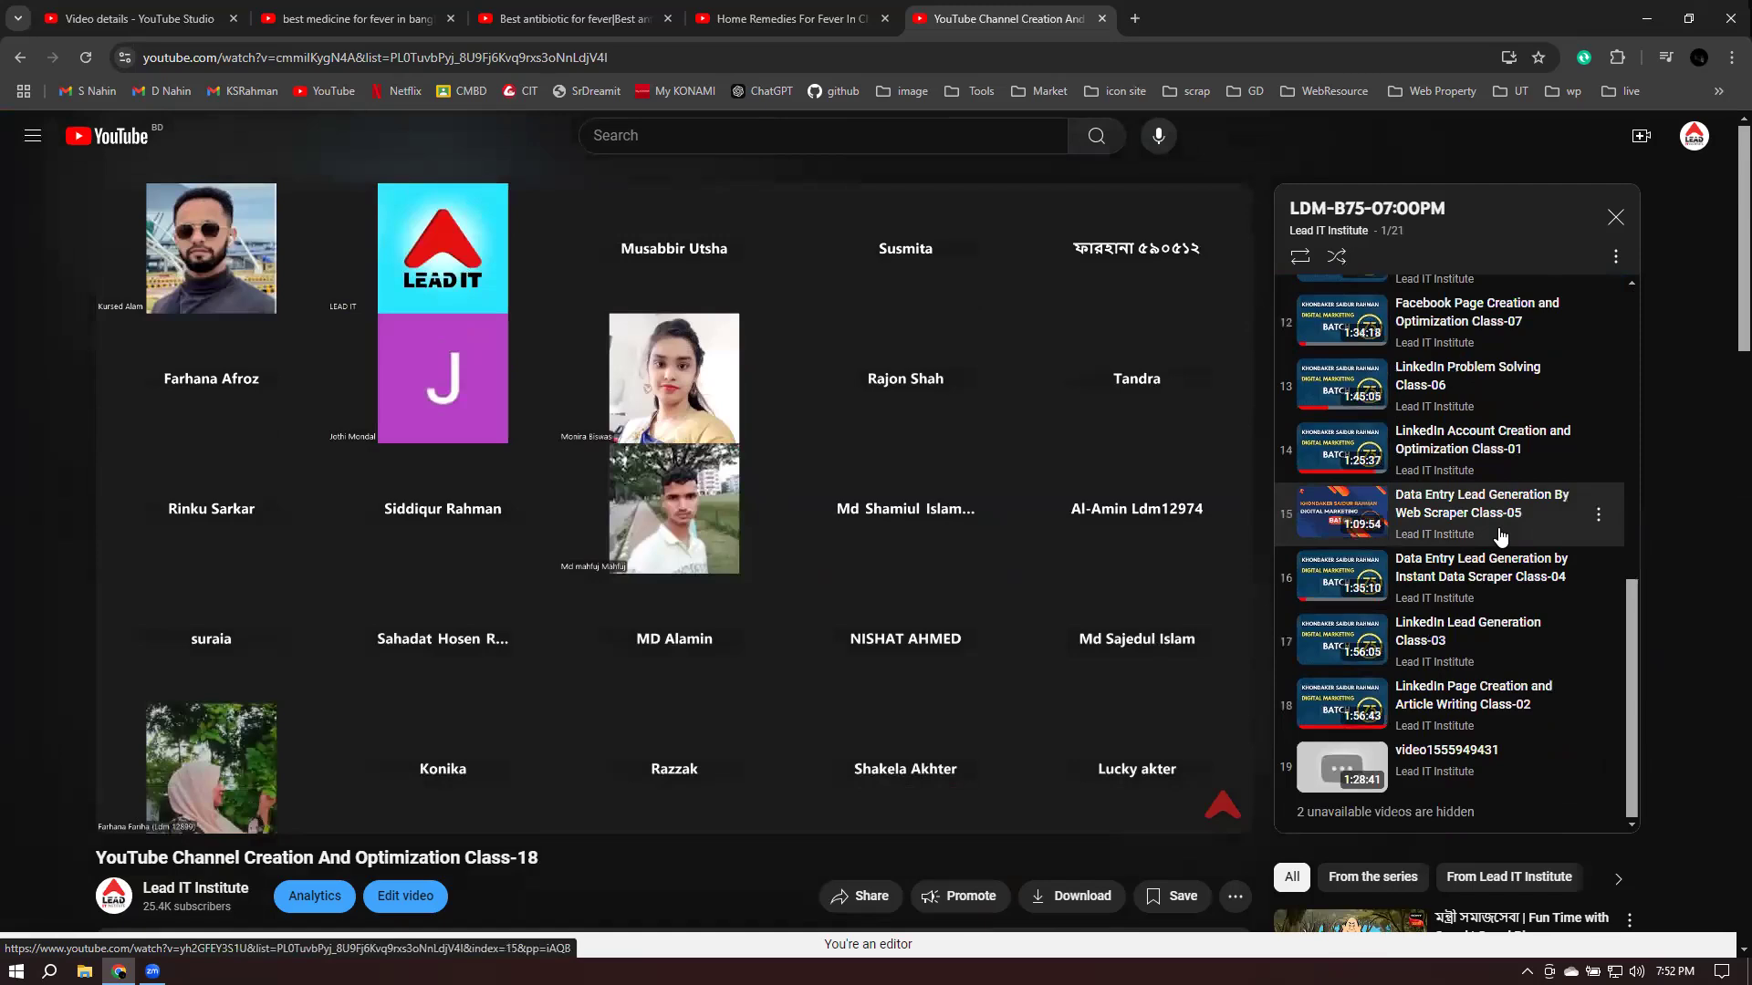
{"action": "left_click", "coordinate": [636, 453]}
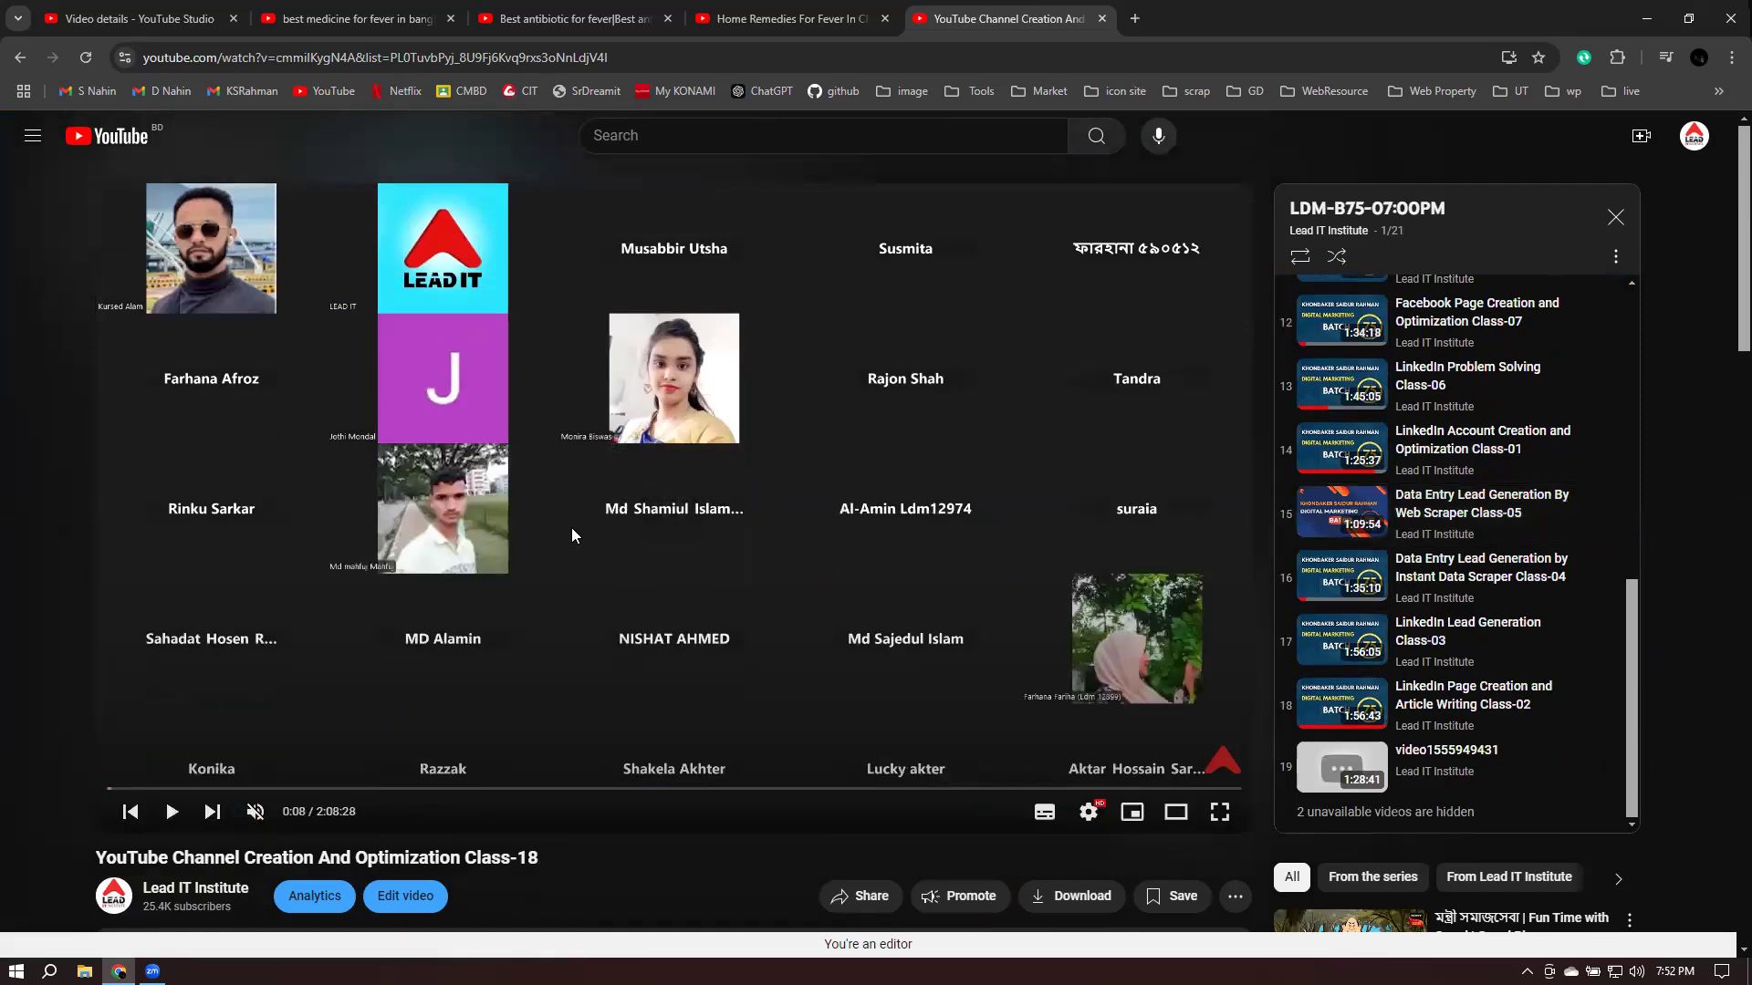
{"action": "left_click", "coordinate": [23, 61]}
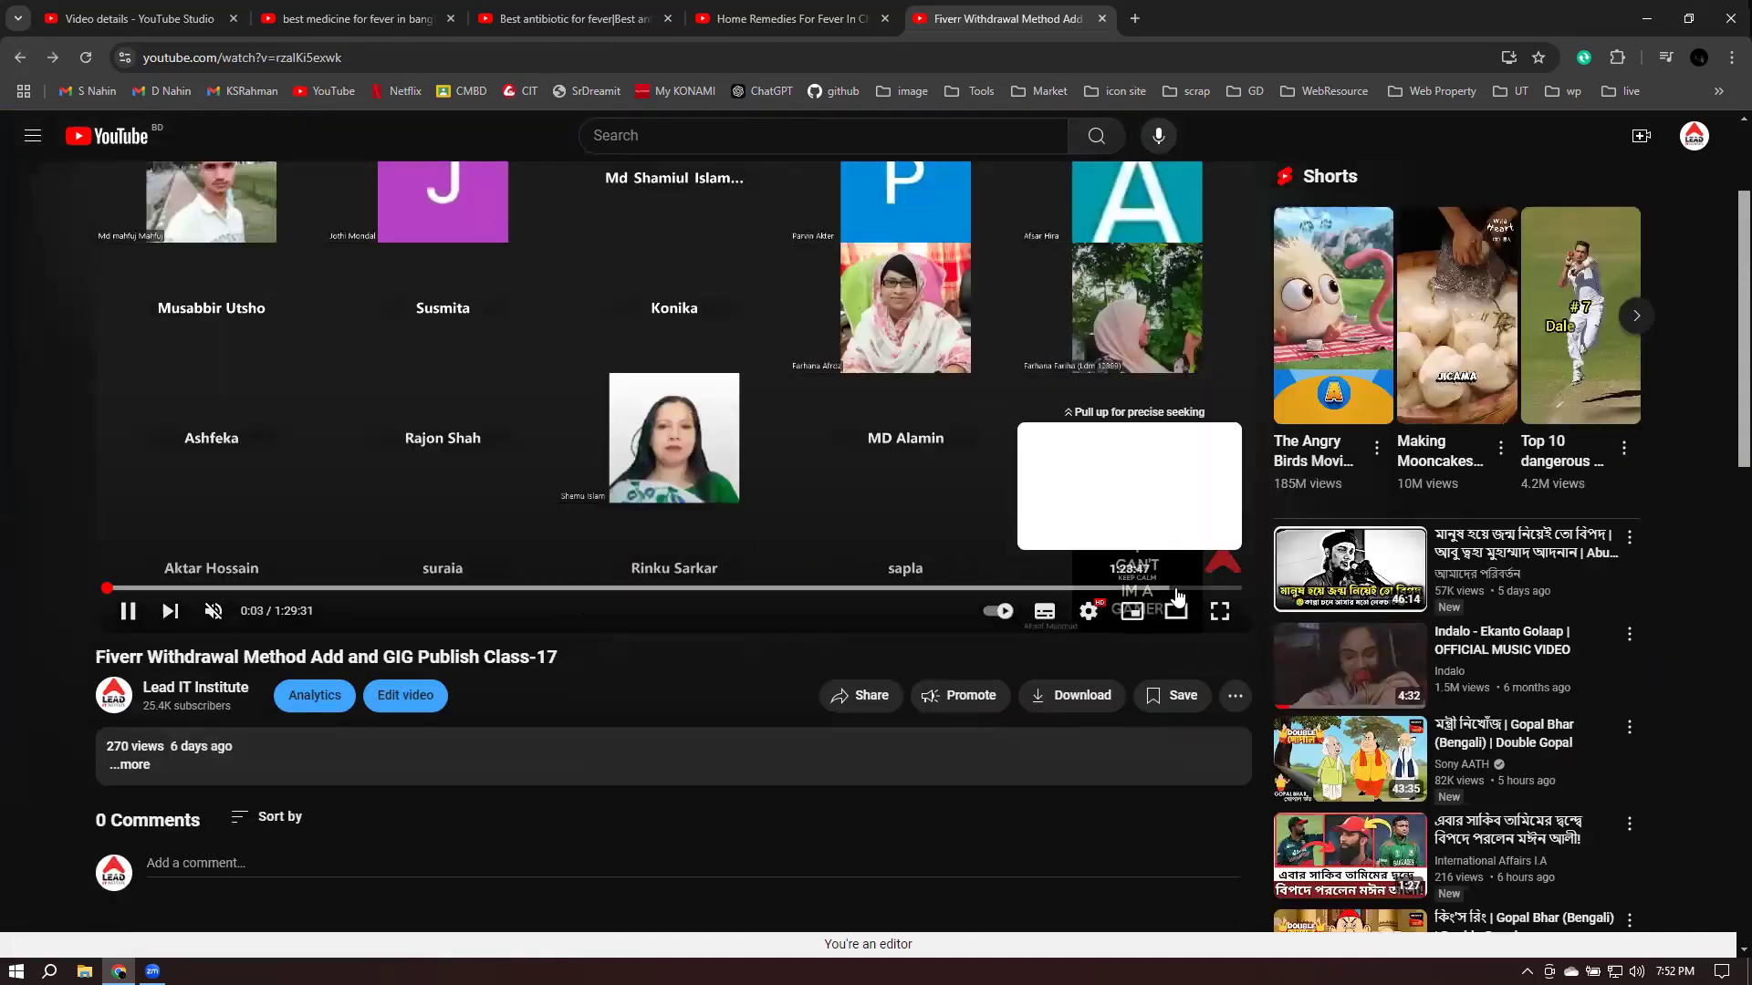
- Jump to the b2b lead generation gig demo near 1:28:45 and pause on its description
{"action": "left_click", "coordinate": [1234, 591]}
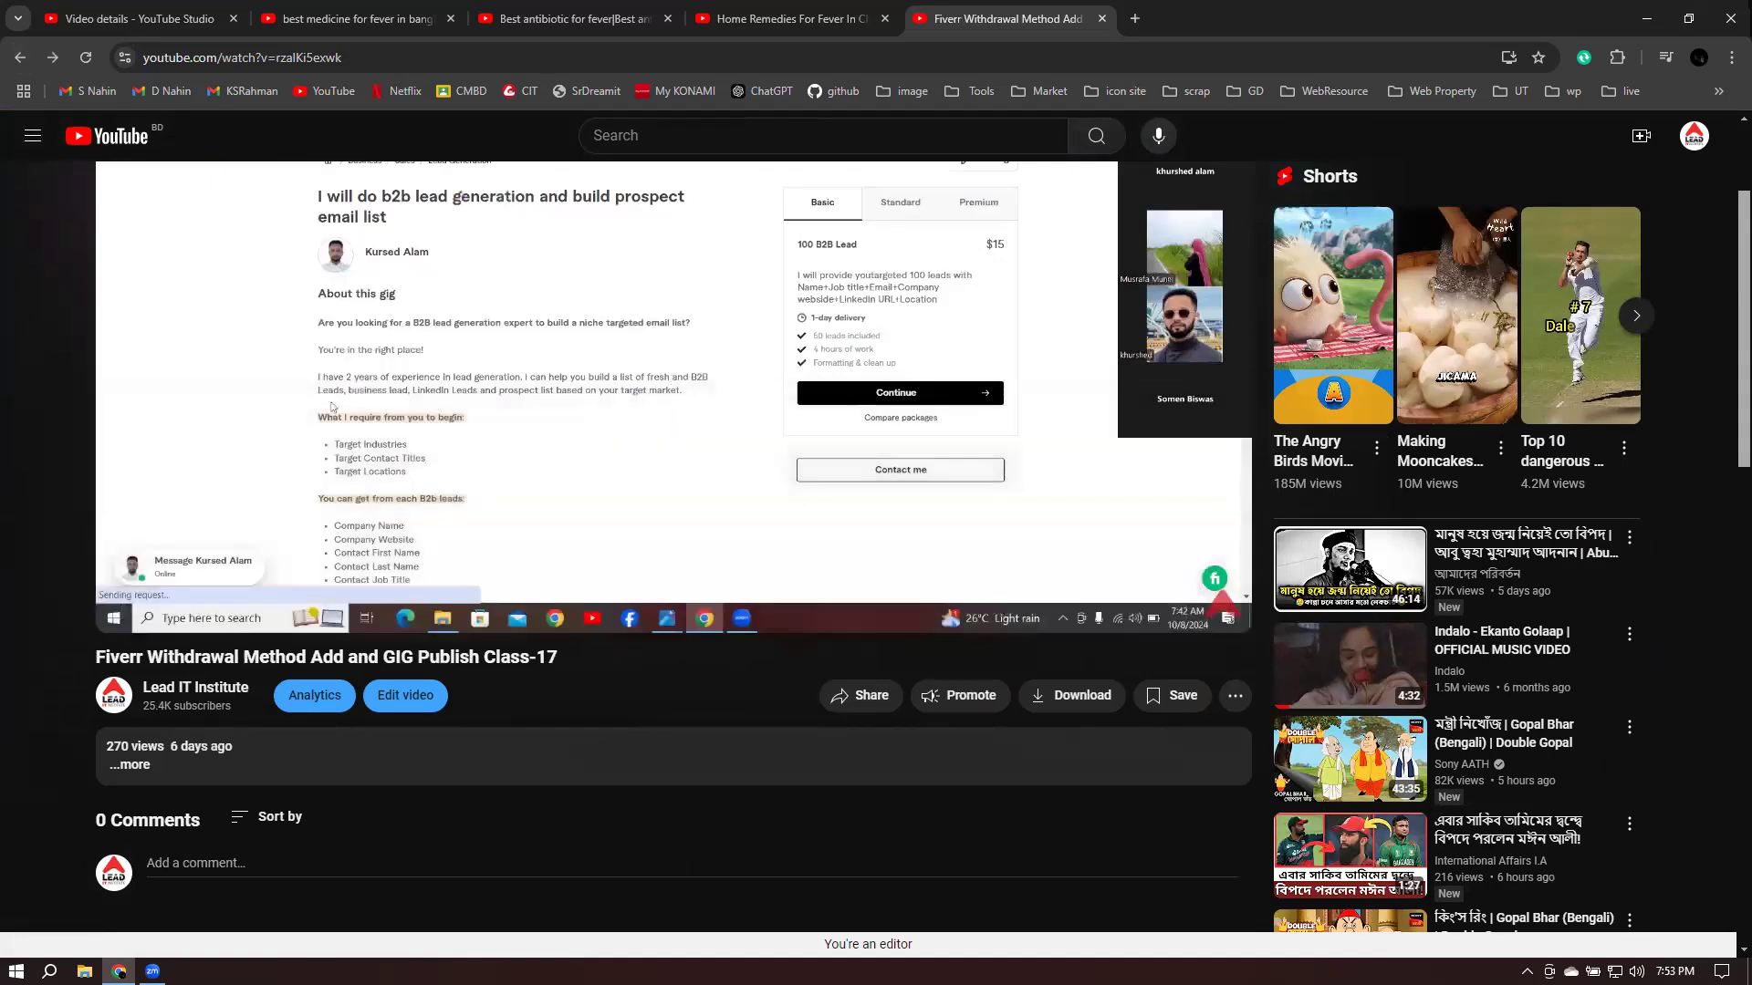
{"action": "scroll", "coordinate": [967, 531], "scroll_direction": "up", "scroll_amount": 1}
{"action": "scroll", "coordinate": [967, 531], "scroll_direction": "up", "scroll_amount": 1}
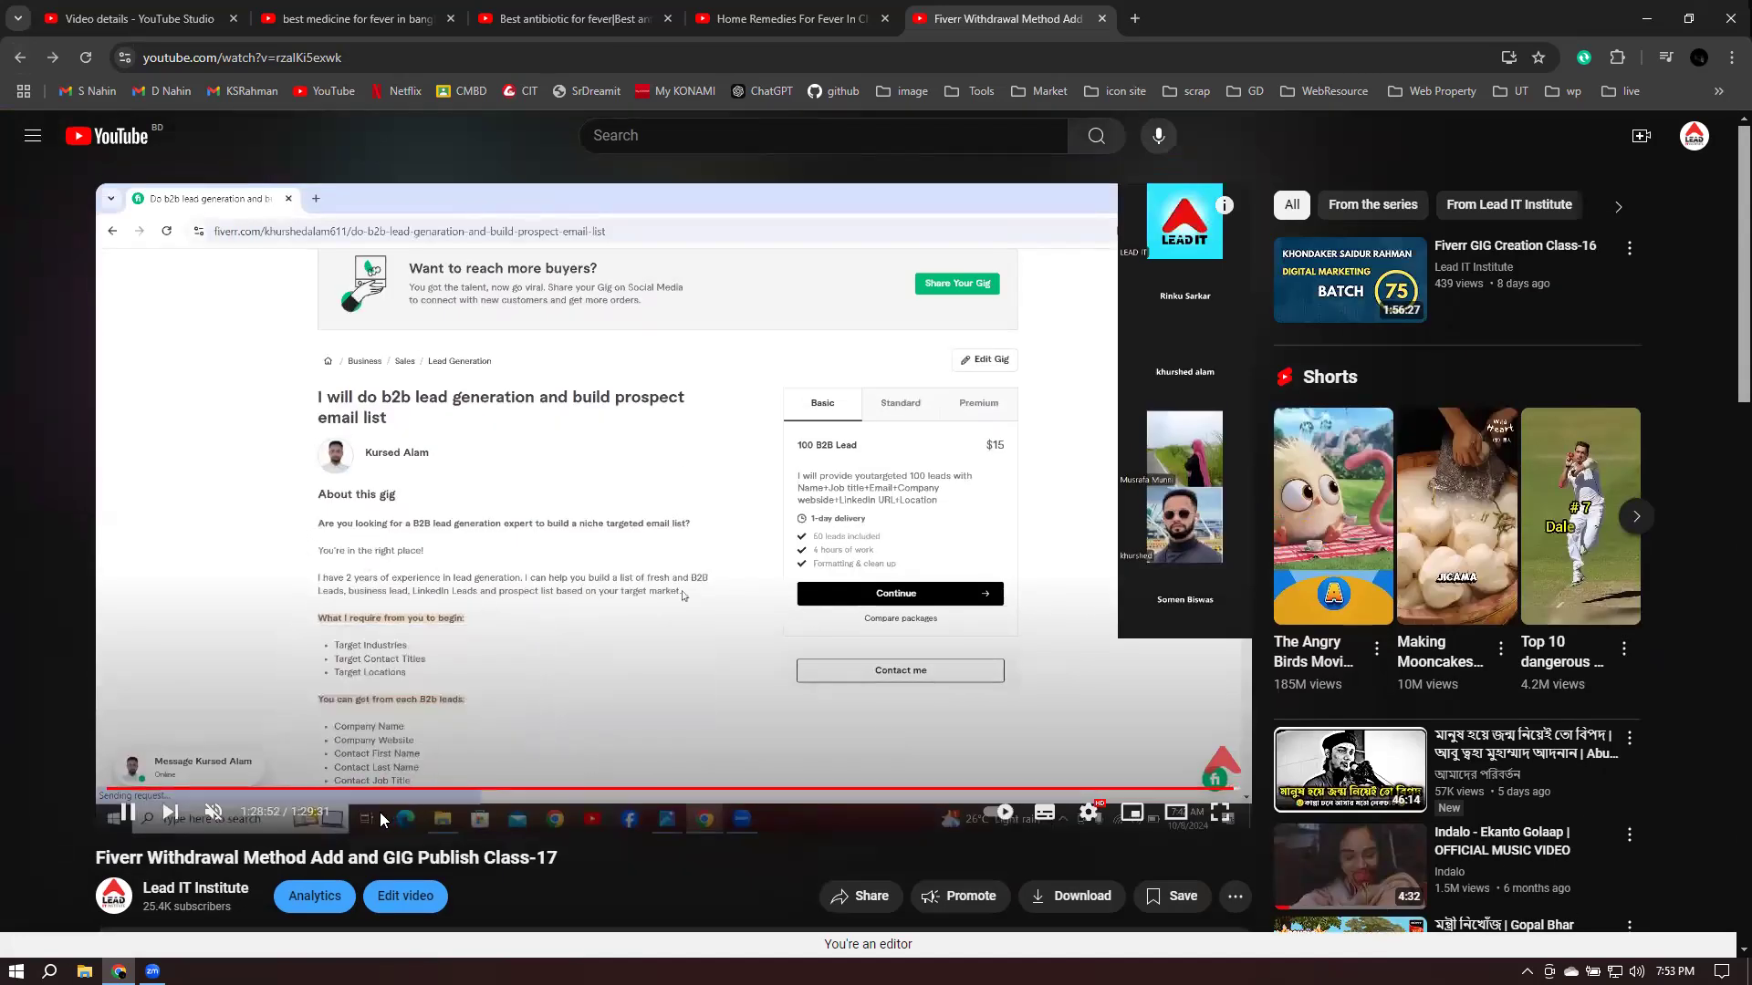
{"action": "key", "text": "Right"}
{"action": "key", "text": "Right"}
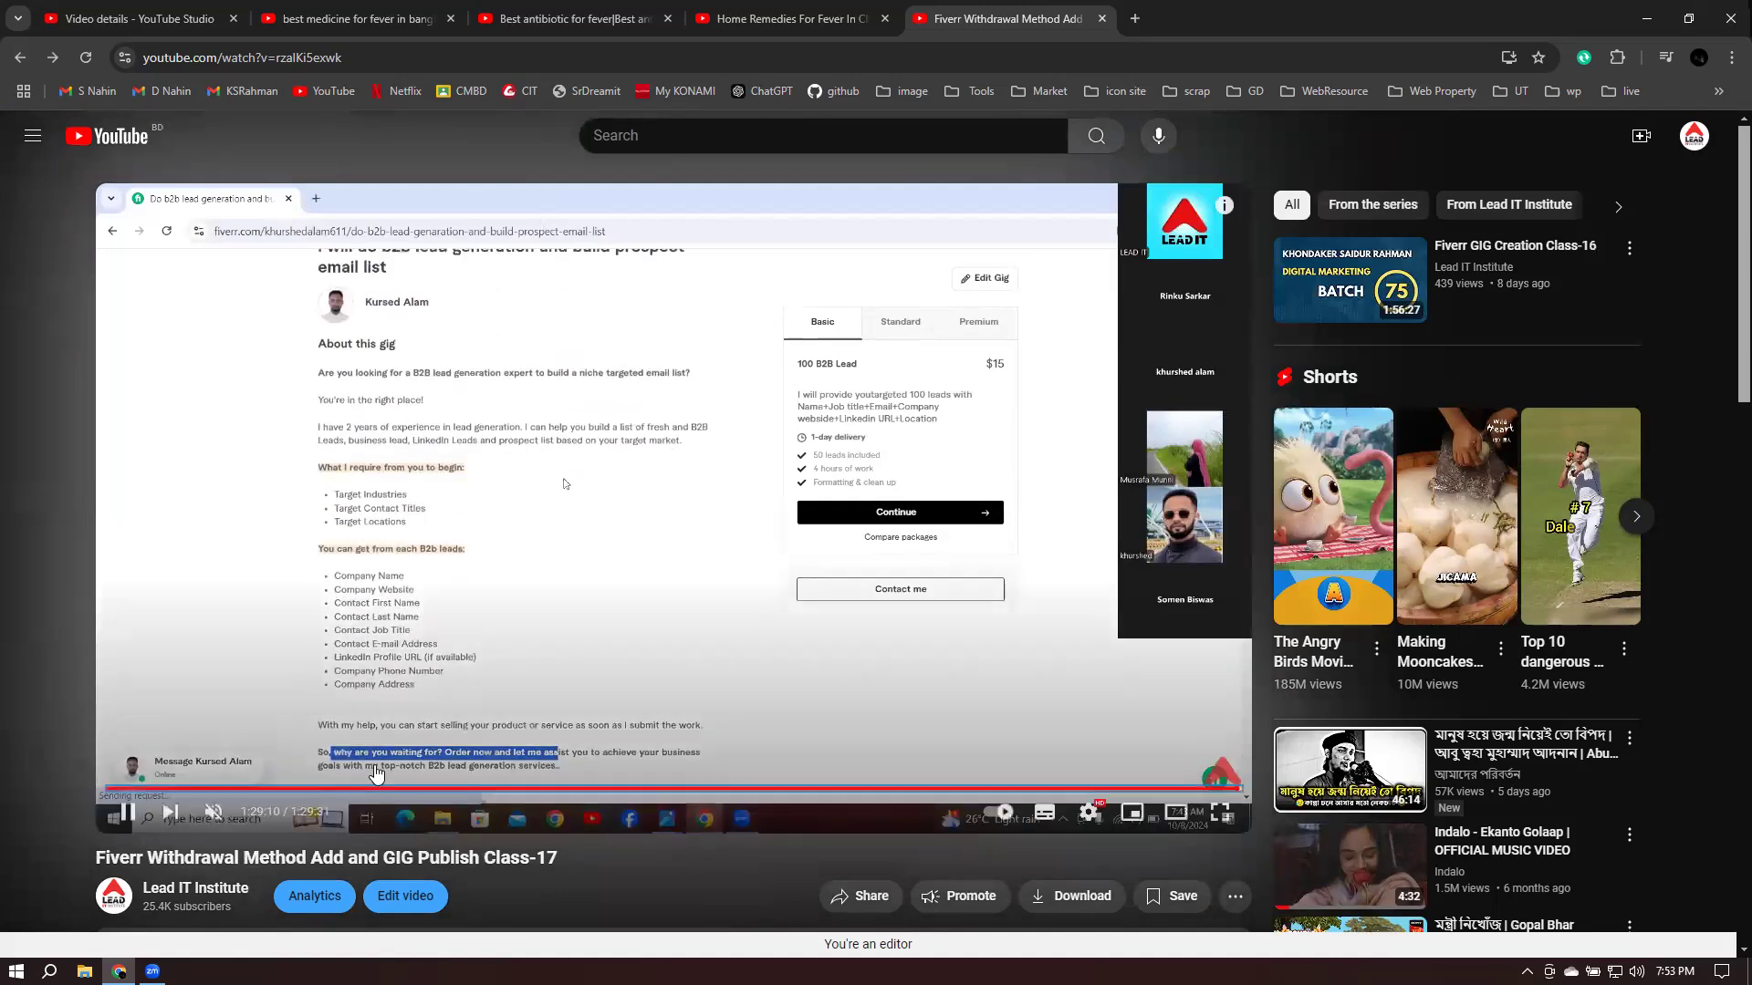
{"action": "left_click", "coordinate": [715, 560]}
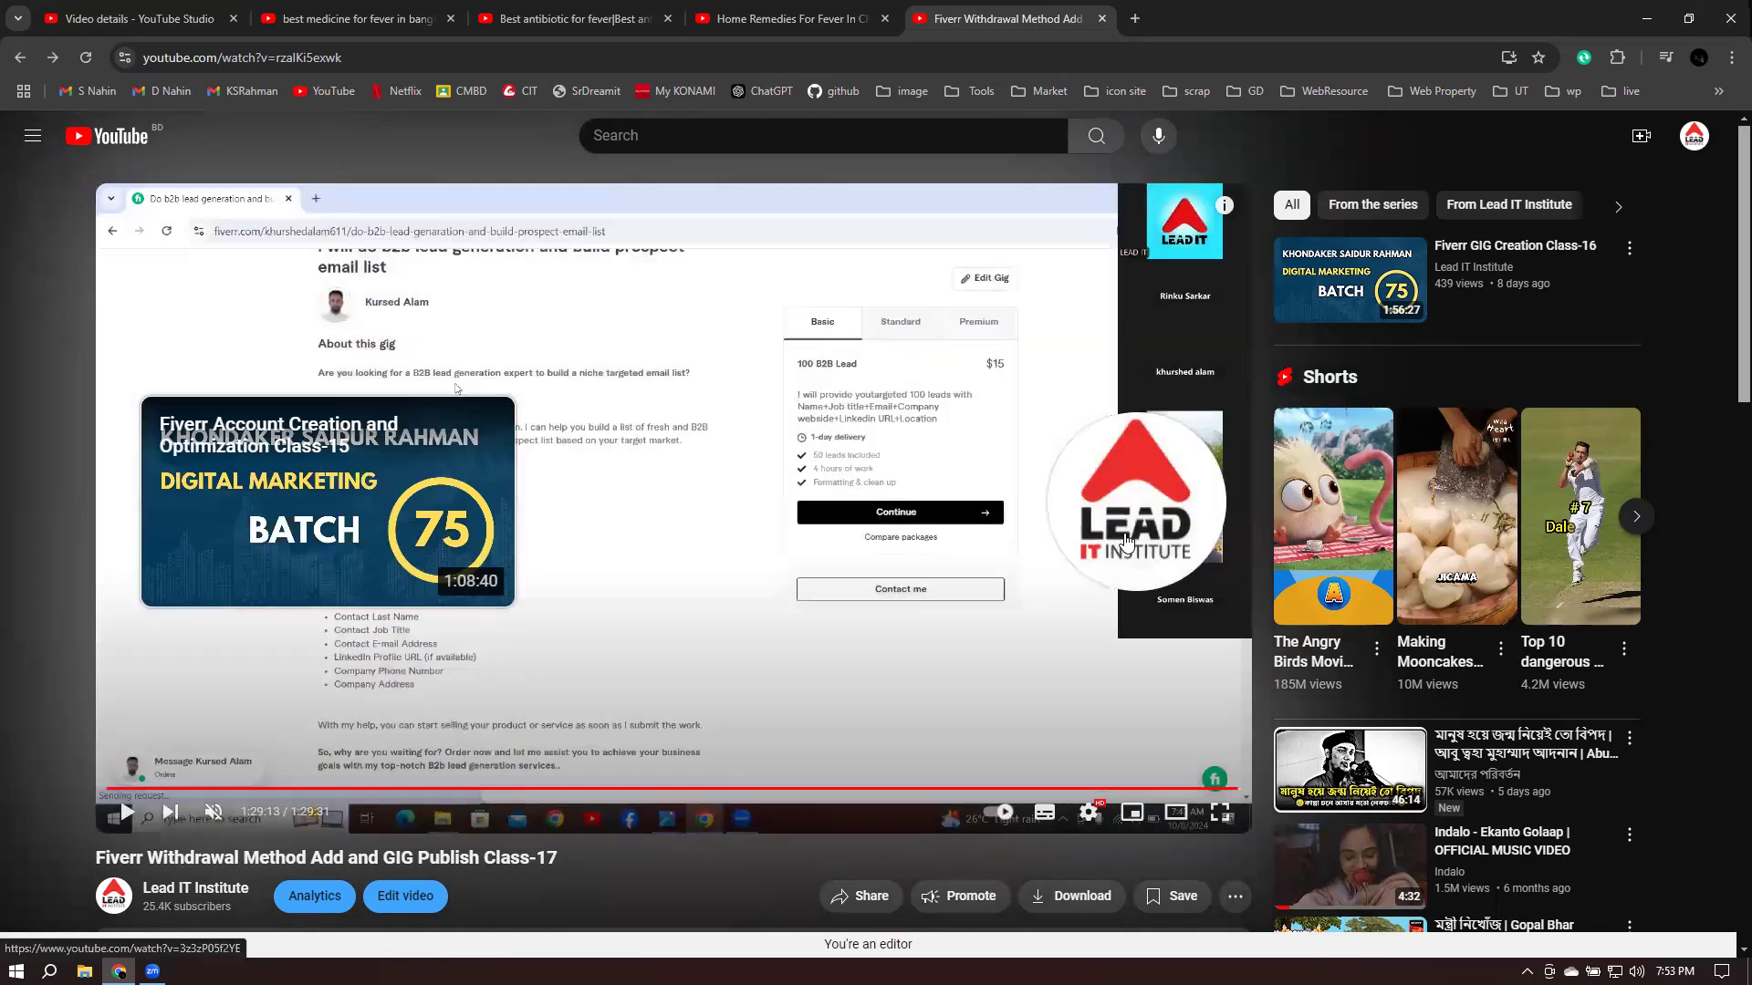
- Open the Class-15 video from the end screen, pause it, and return to the Studio tab
{"action": "mouse_move", "coordinate": [1124, 499]}
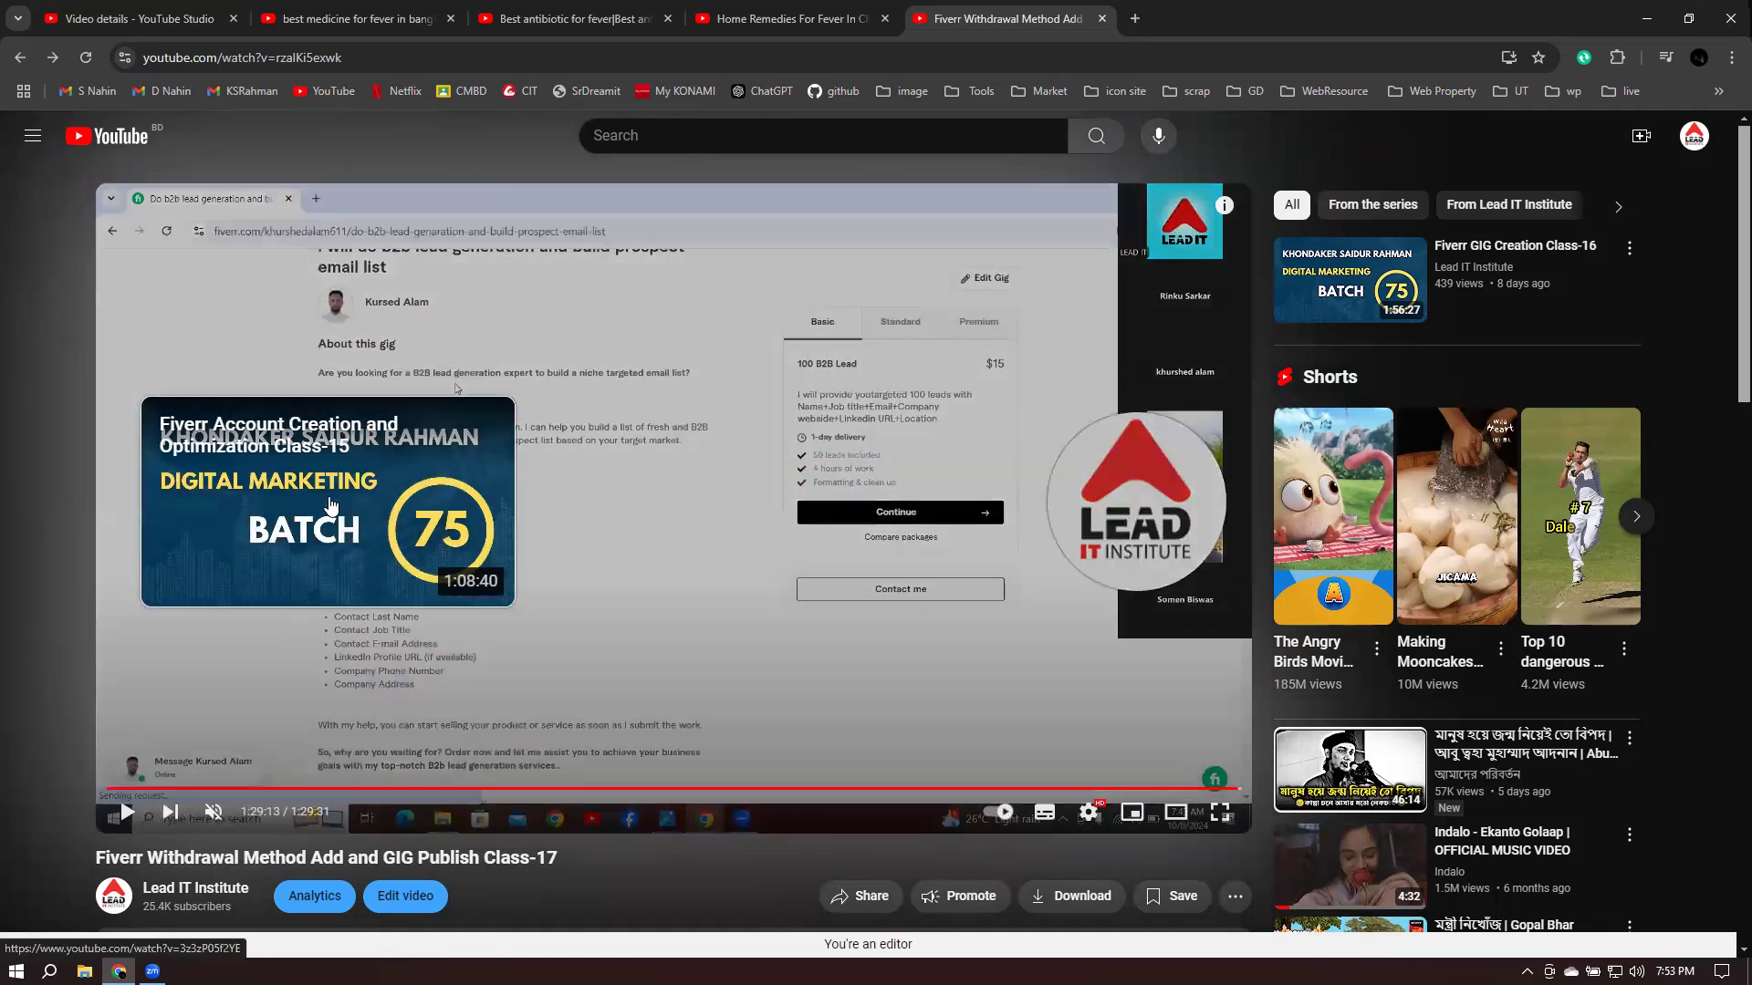
{"action": "left_click", "coordinate": [328, 496]}
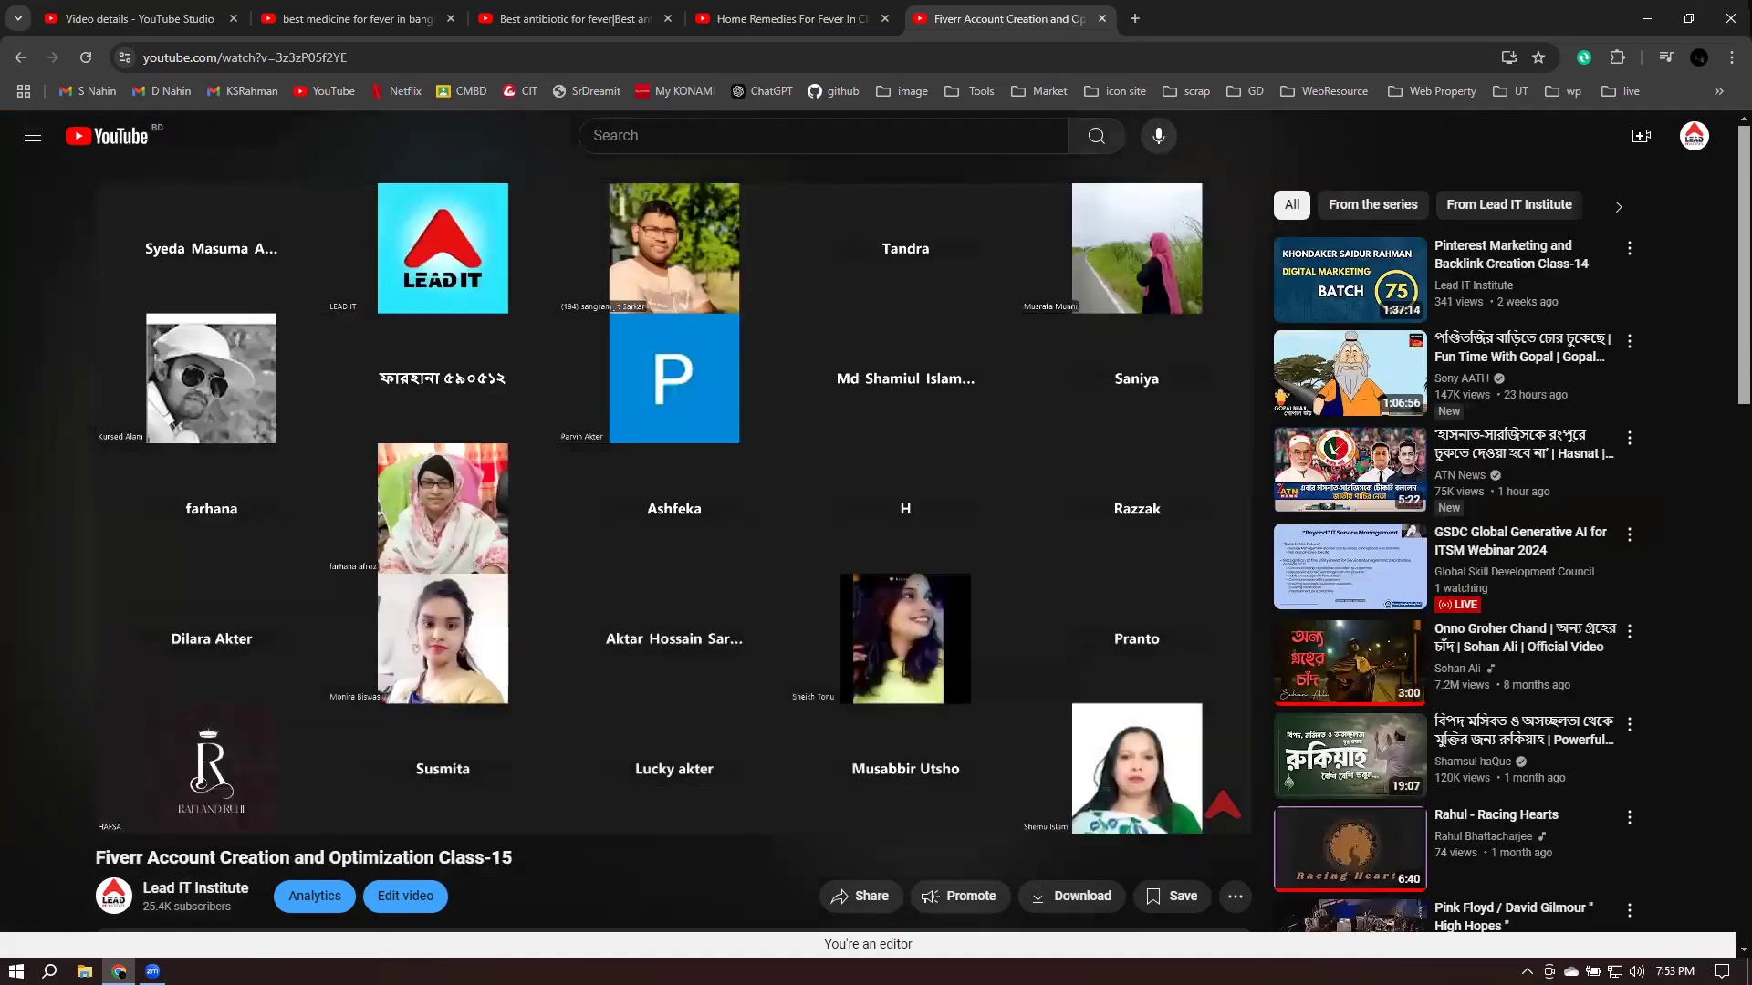
{"action": "left_click", "coordinate": [854, 491]}
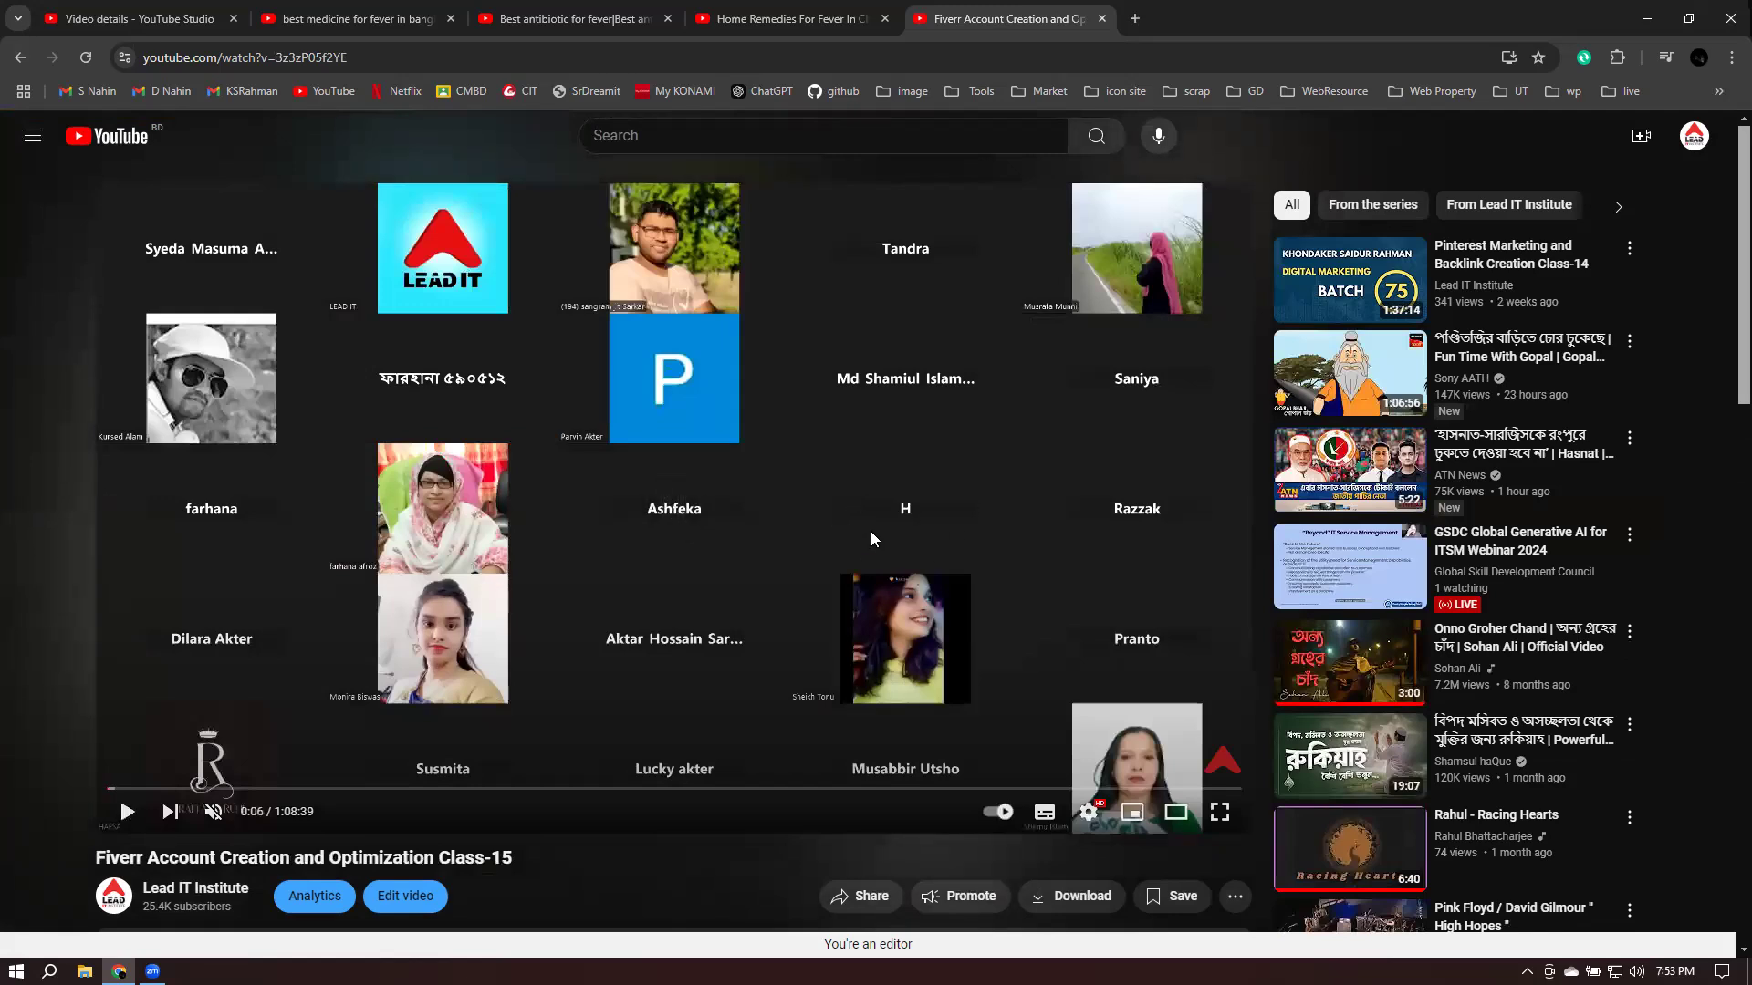
{"action": "left_click", "coordinate": [174, 13]}
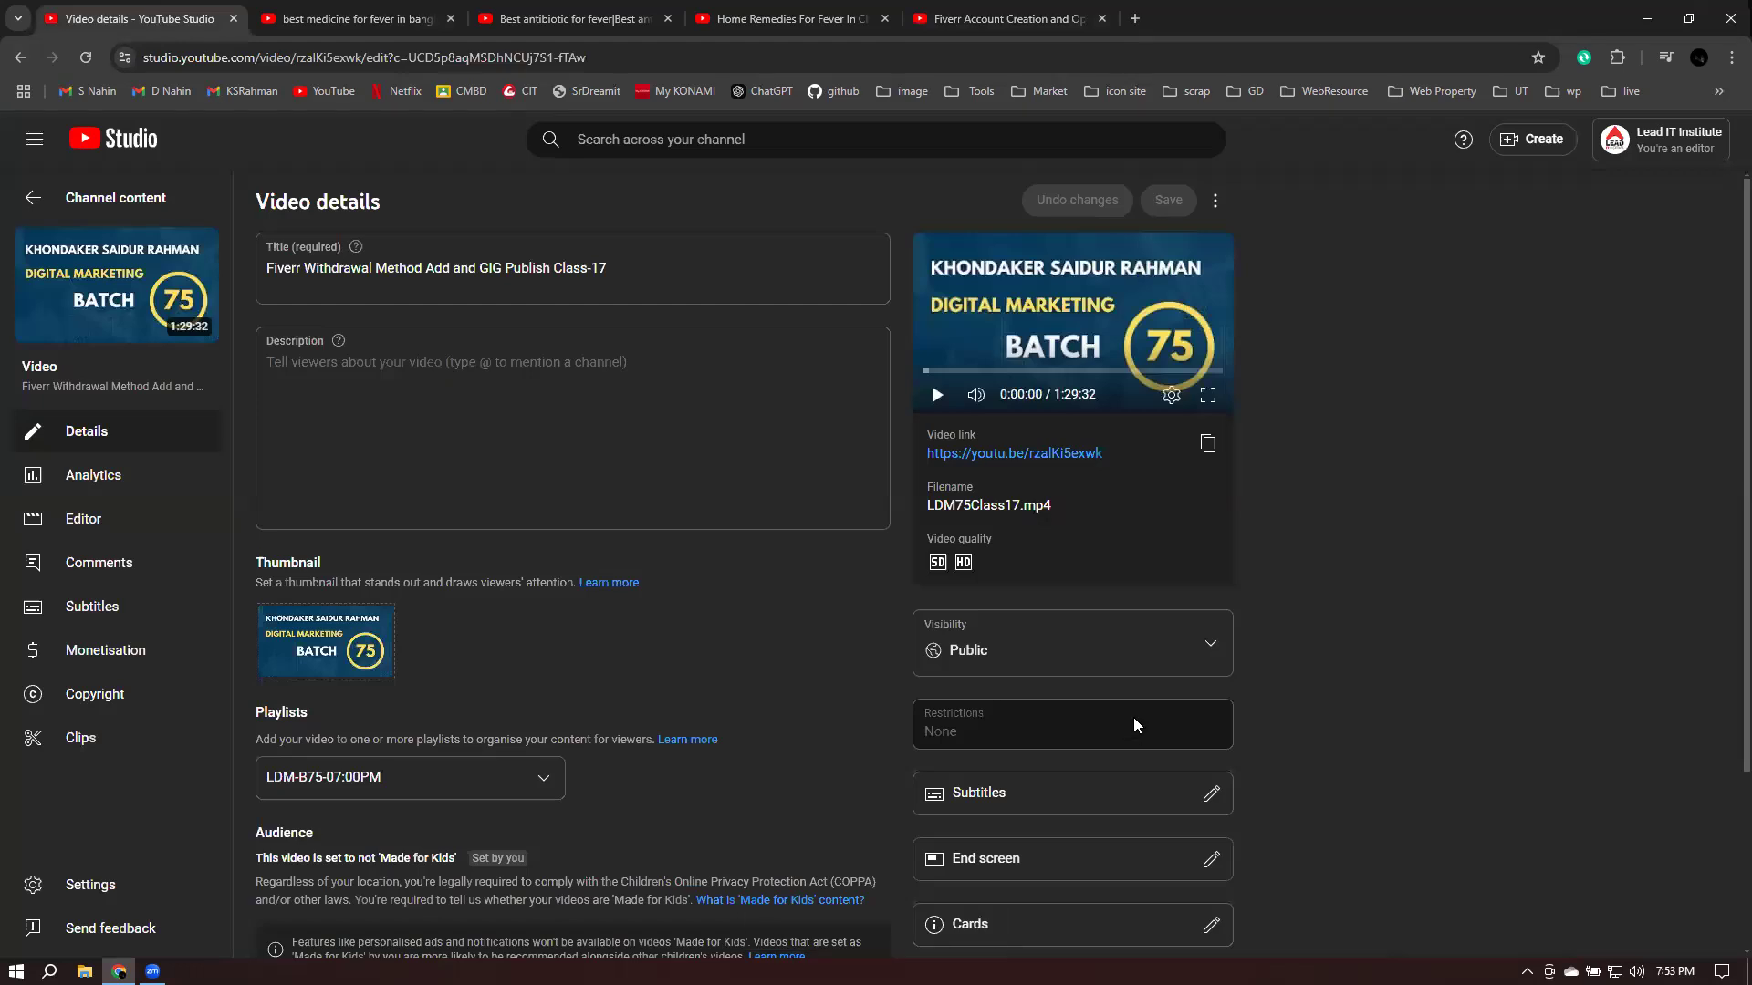
- Review the Class-17 video details, cancel the discard prompt, and save the pending changes
{"action": "scroll", "coordinate": [875, 803], "scroll_direction": "down", "scroll_amount": 2}
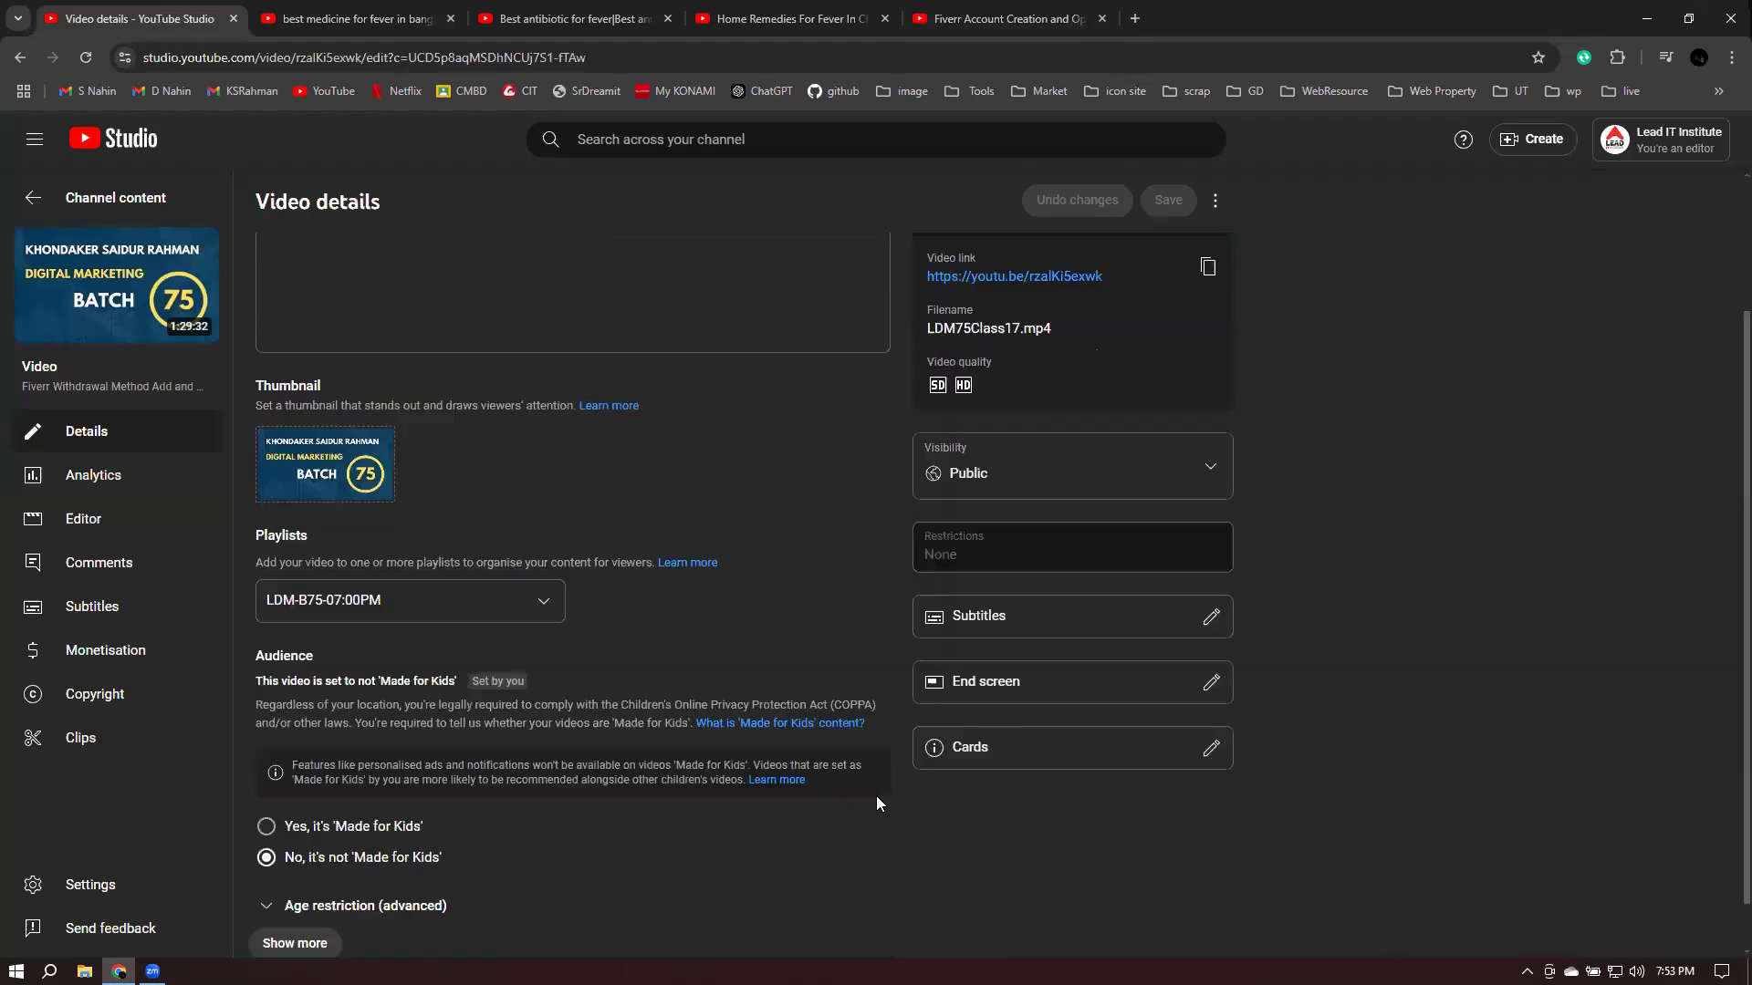
{"action": "scroll", "coordinate": [546, 597], "scroll_direction": "down", "scroll_amount": 1}
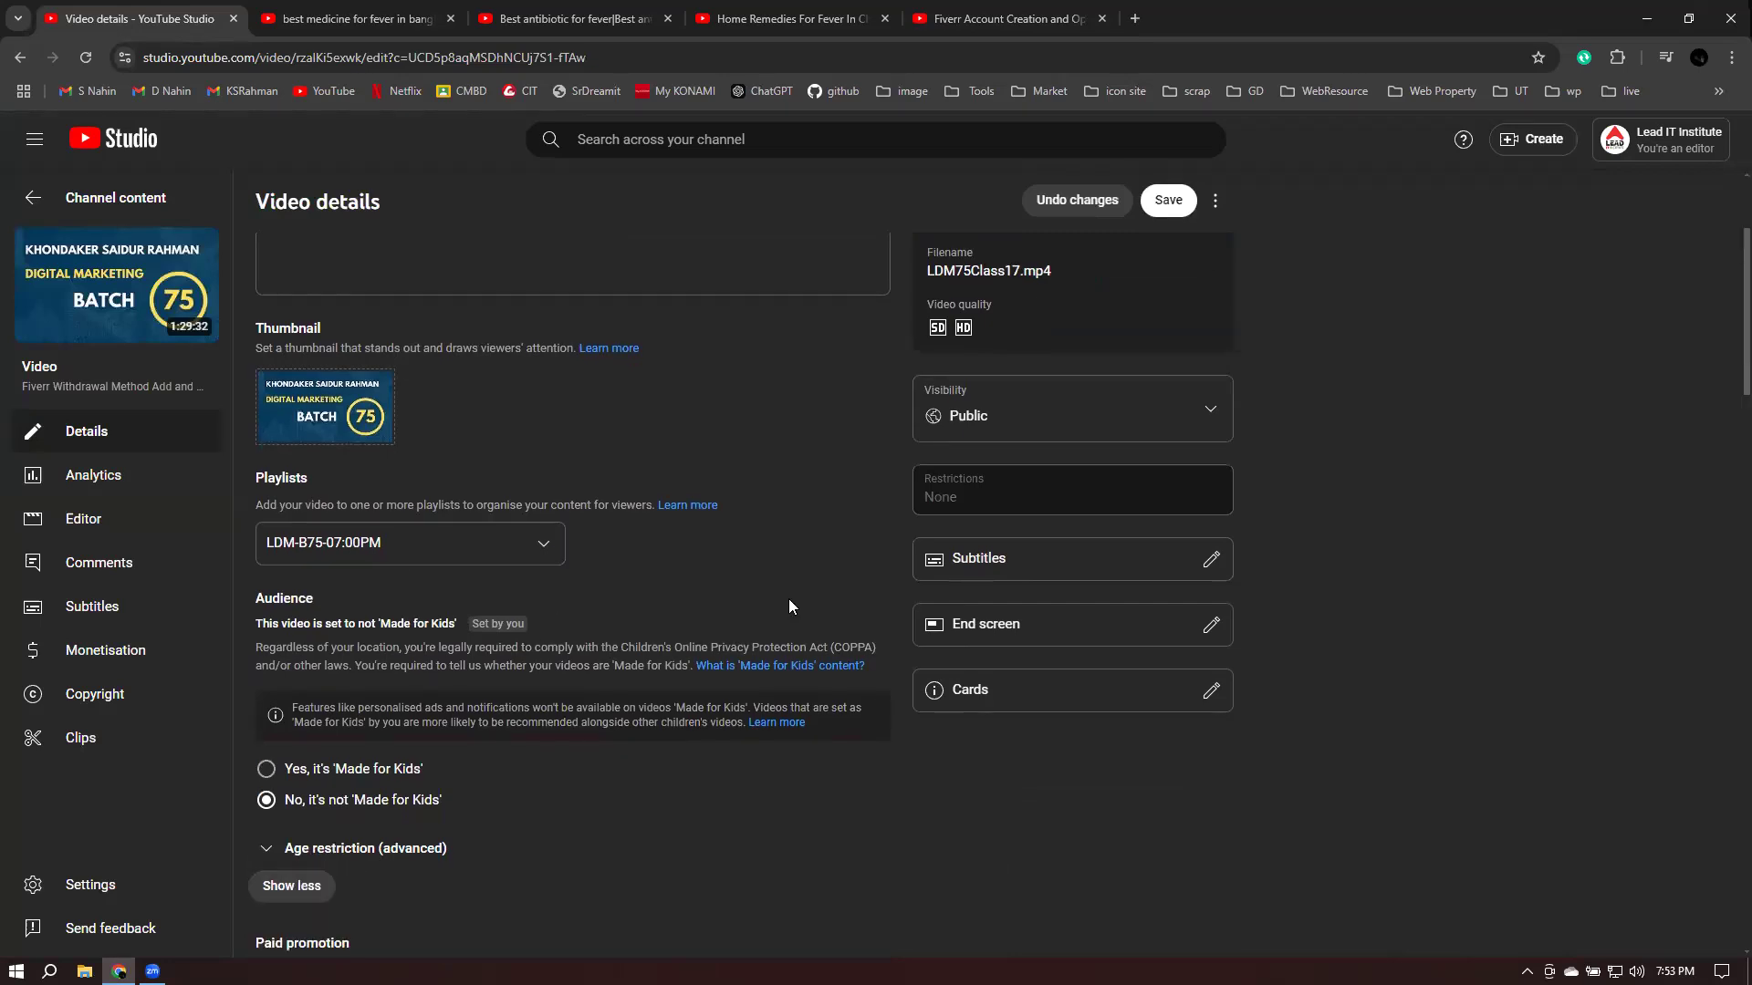
{"action": "scroll", "coordinate": [788, 598], "scroll_direction": "down", "scroll_amount": 5}
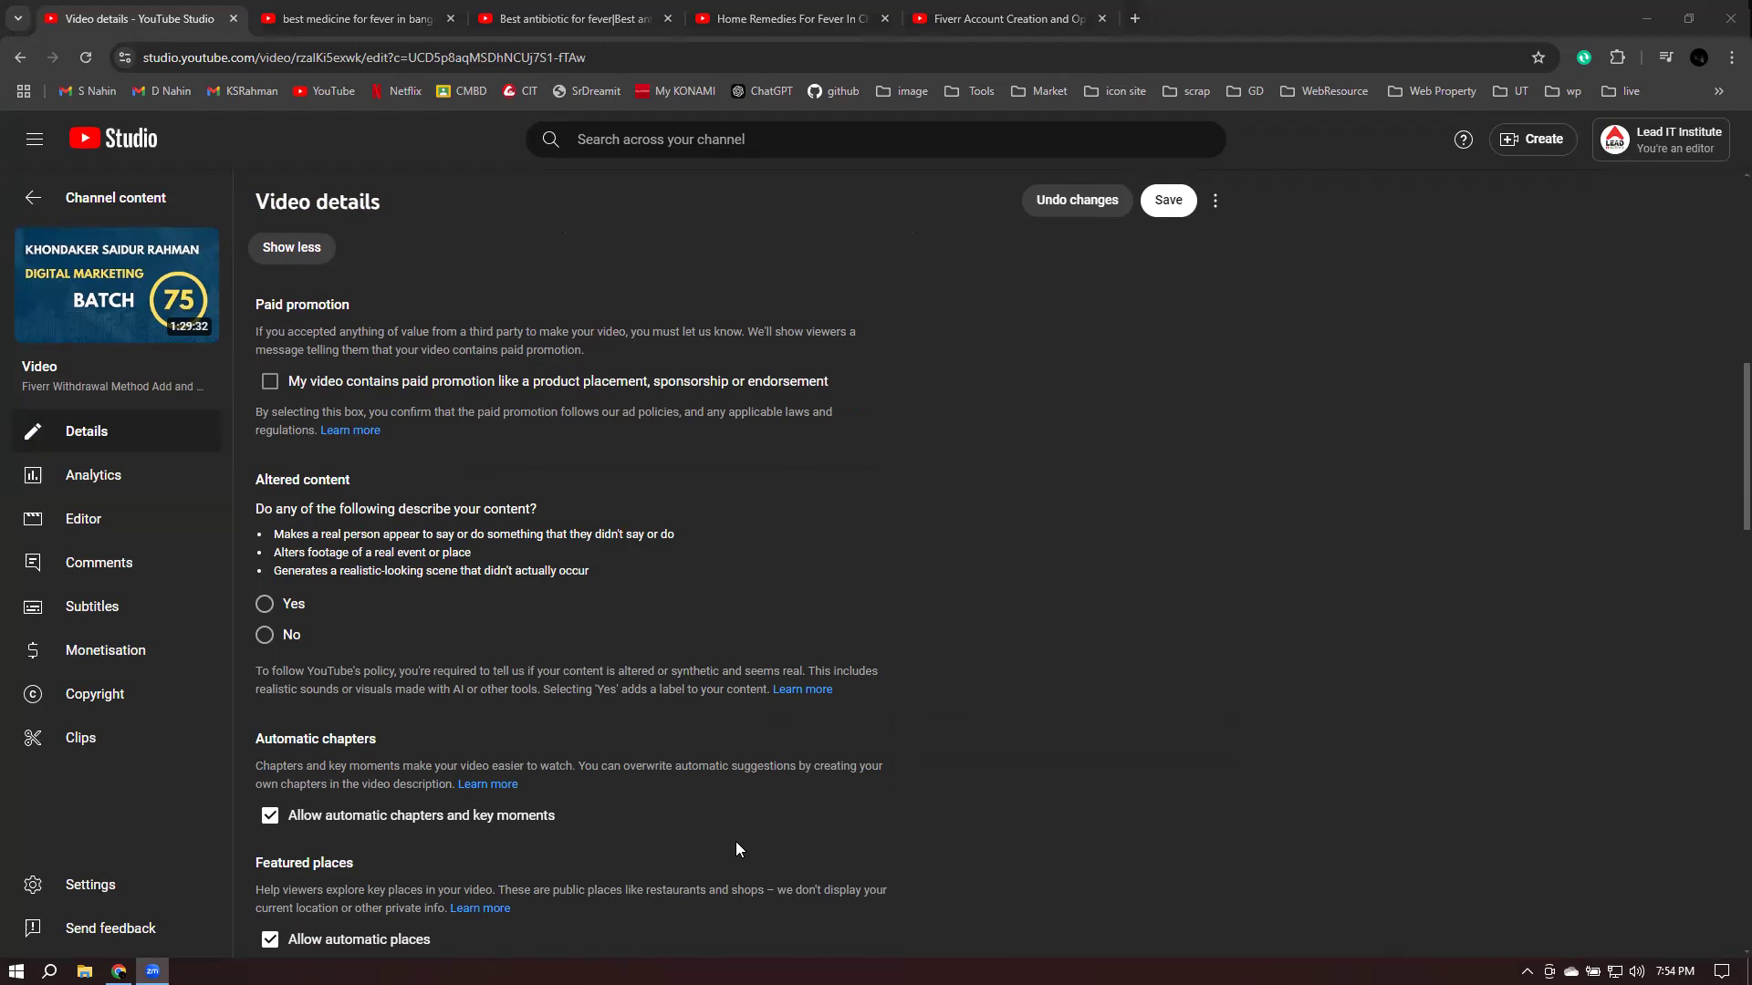
{"action": "scroll", "coordinate": [1337, 531], "scroll_direction": "up", "scroll_amount": 10}
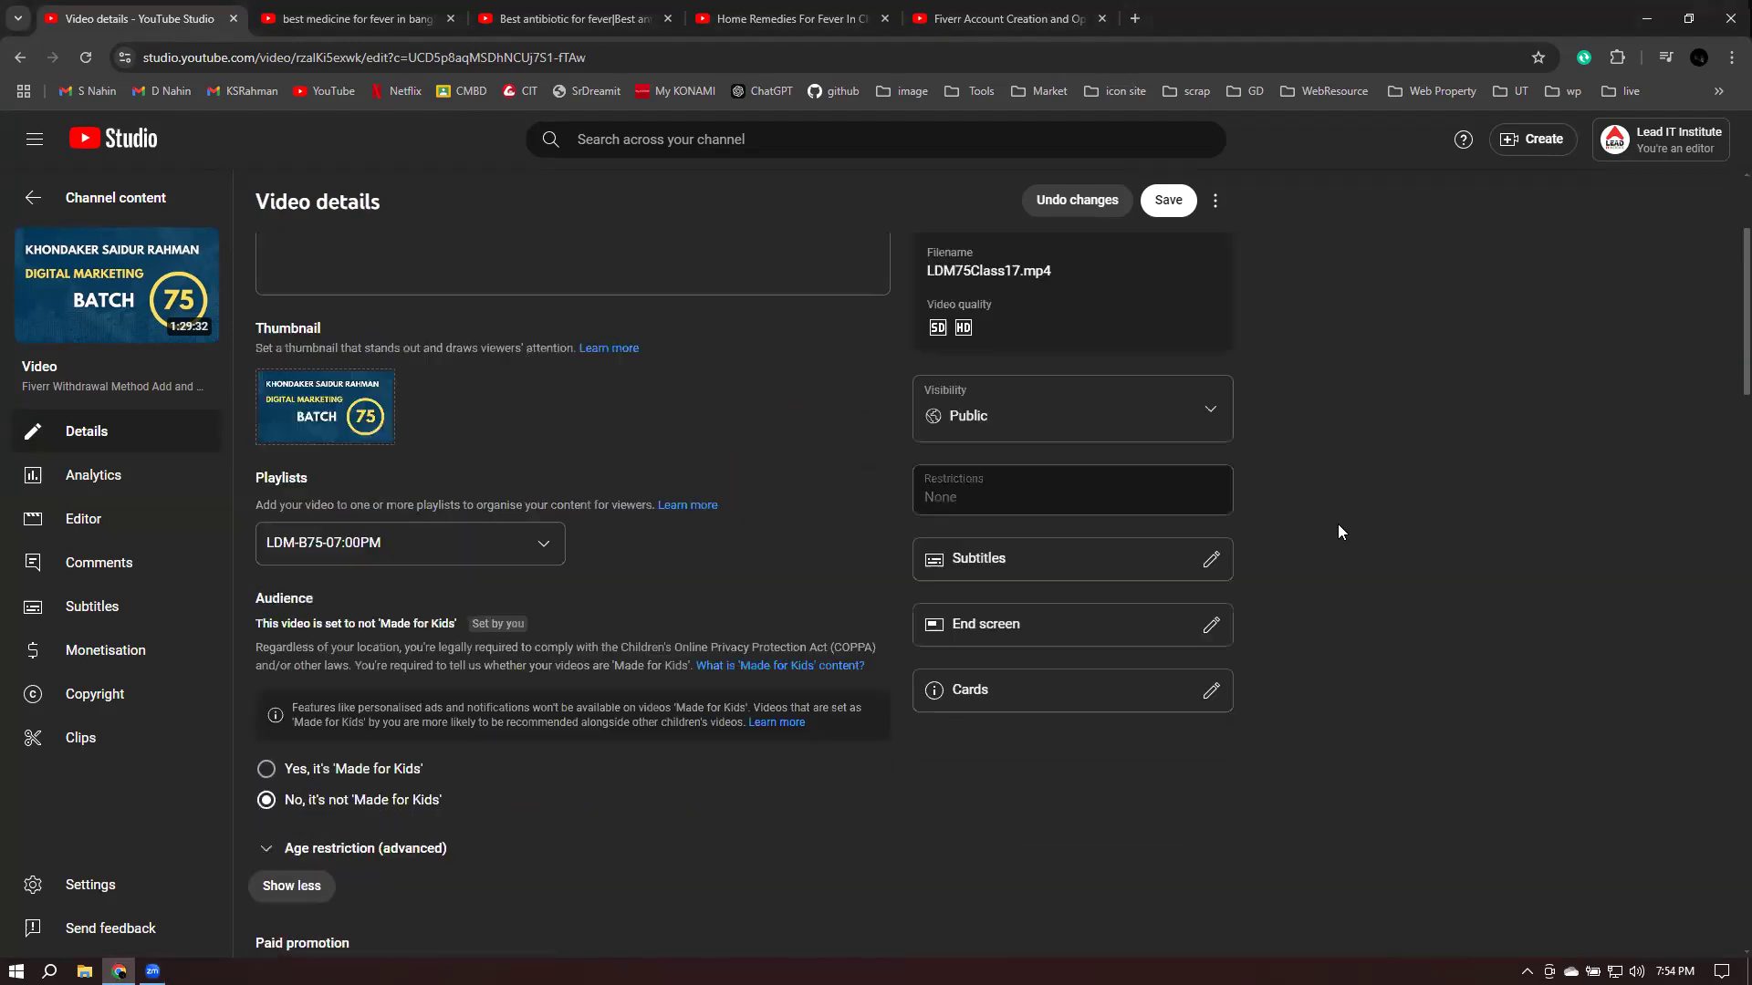
{"action": "left_click", "coordinate": [25, 61]}
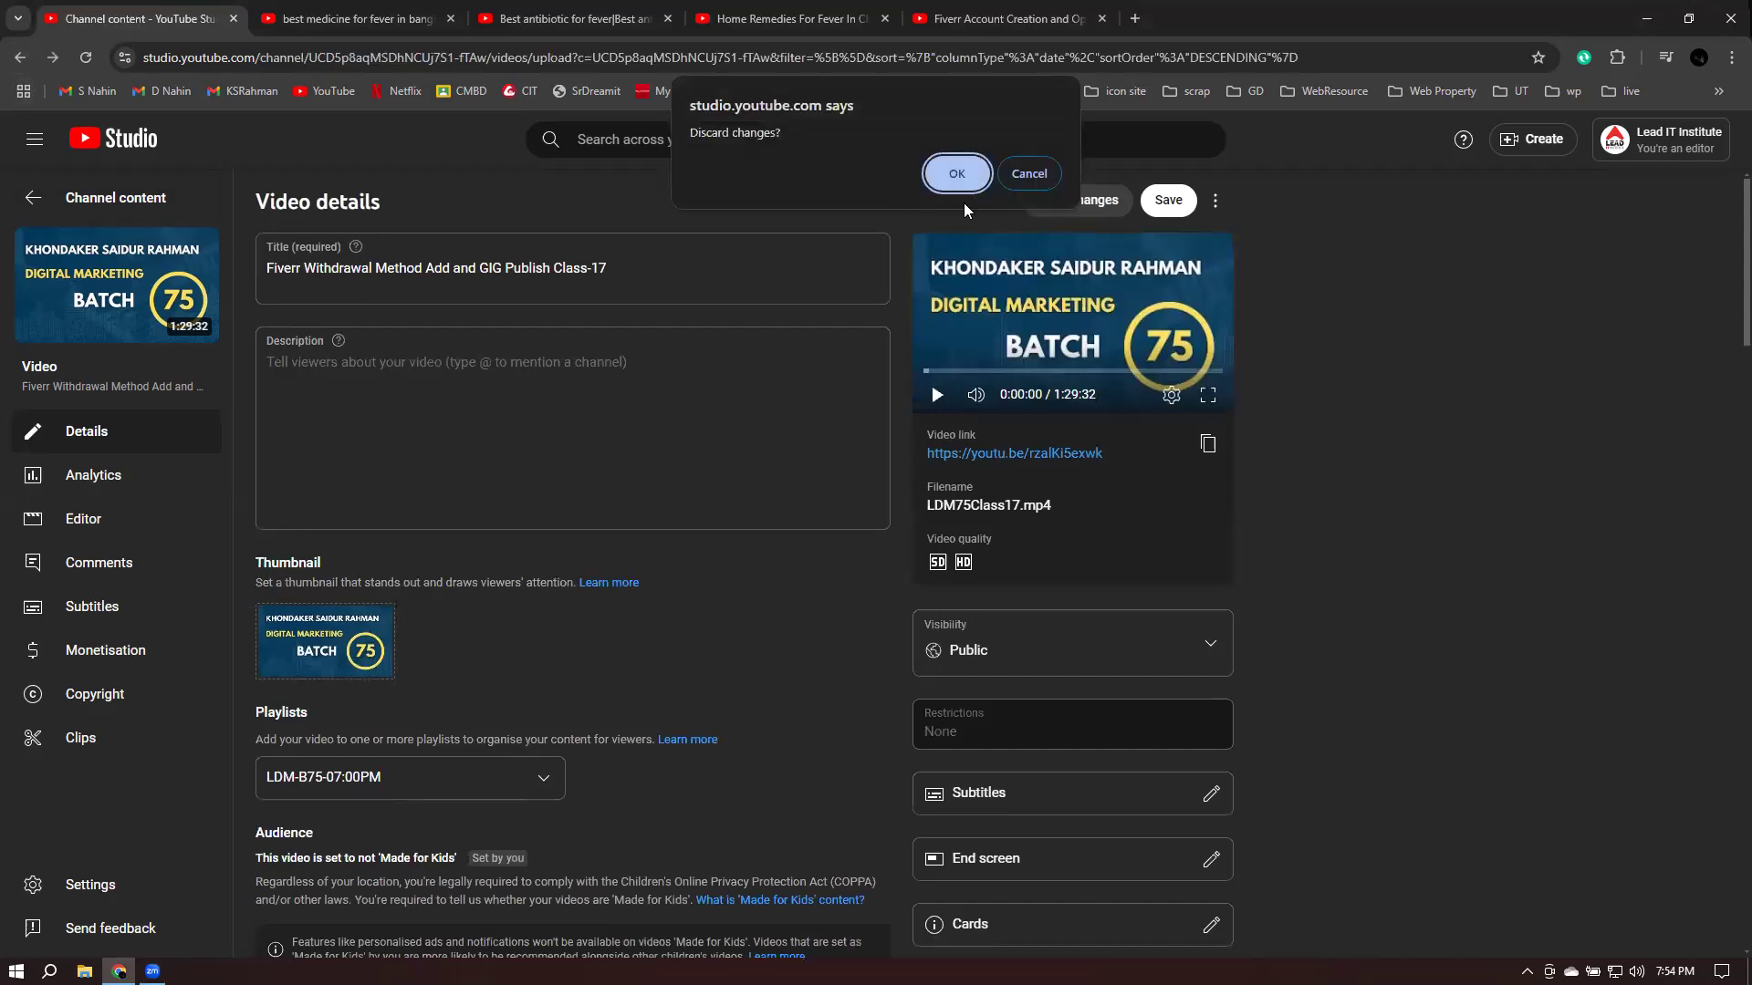
{"action": "left_click", "coordinate": [1029, 175]}
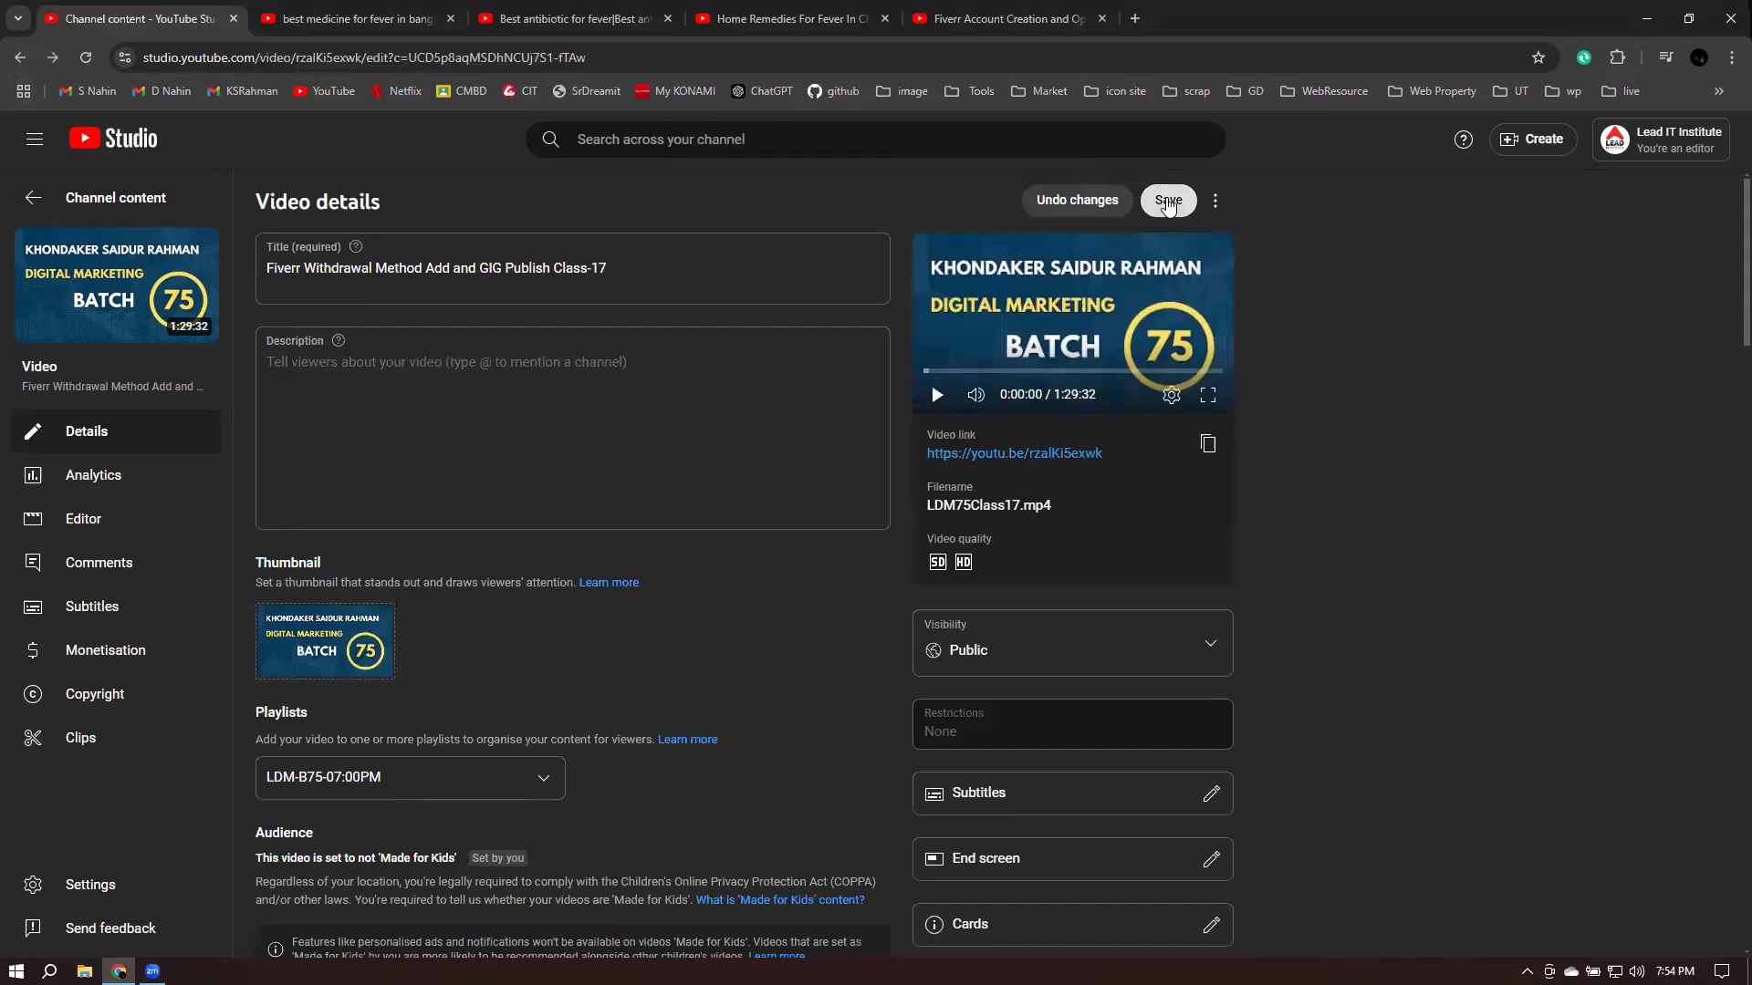
{"action": "left_click", "coordinate": [1168, 201]}
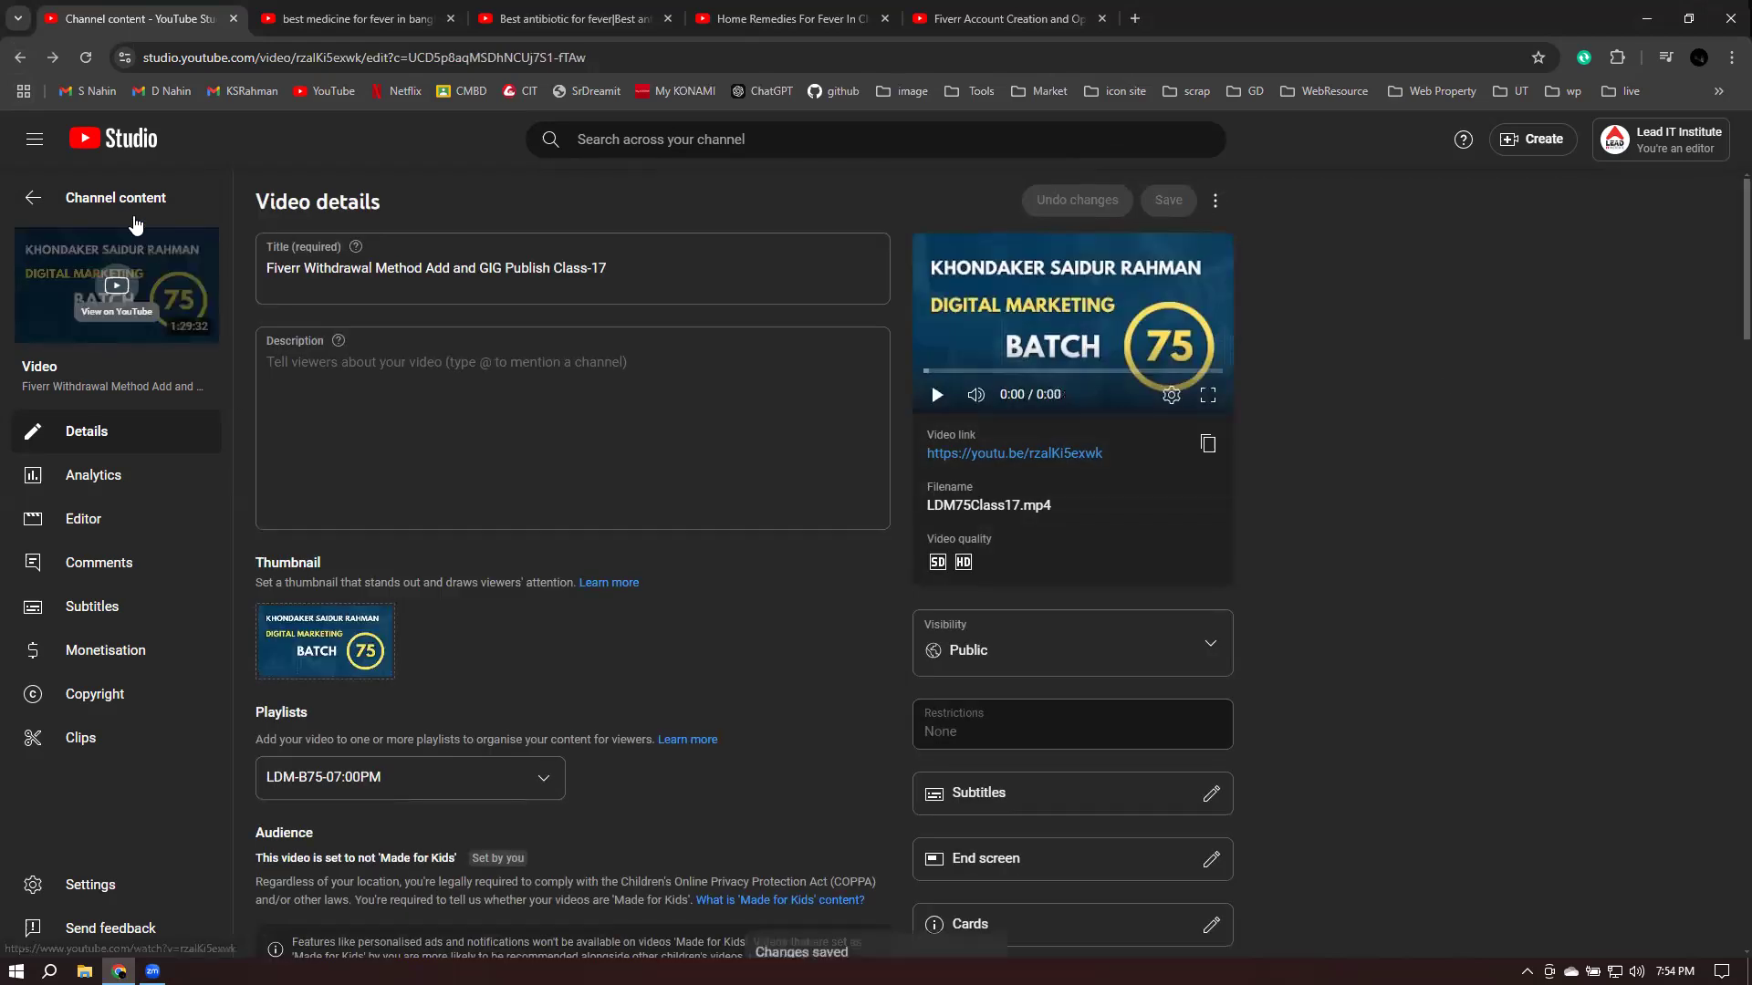
- From Channel content, open Analytics and its per-video views breakdown for the last 28 days (38,668 views)
{"action": "key", "text": "alt+Left"}
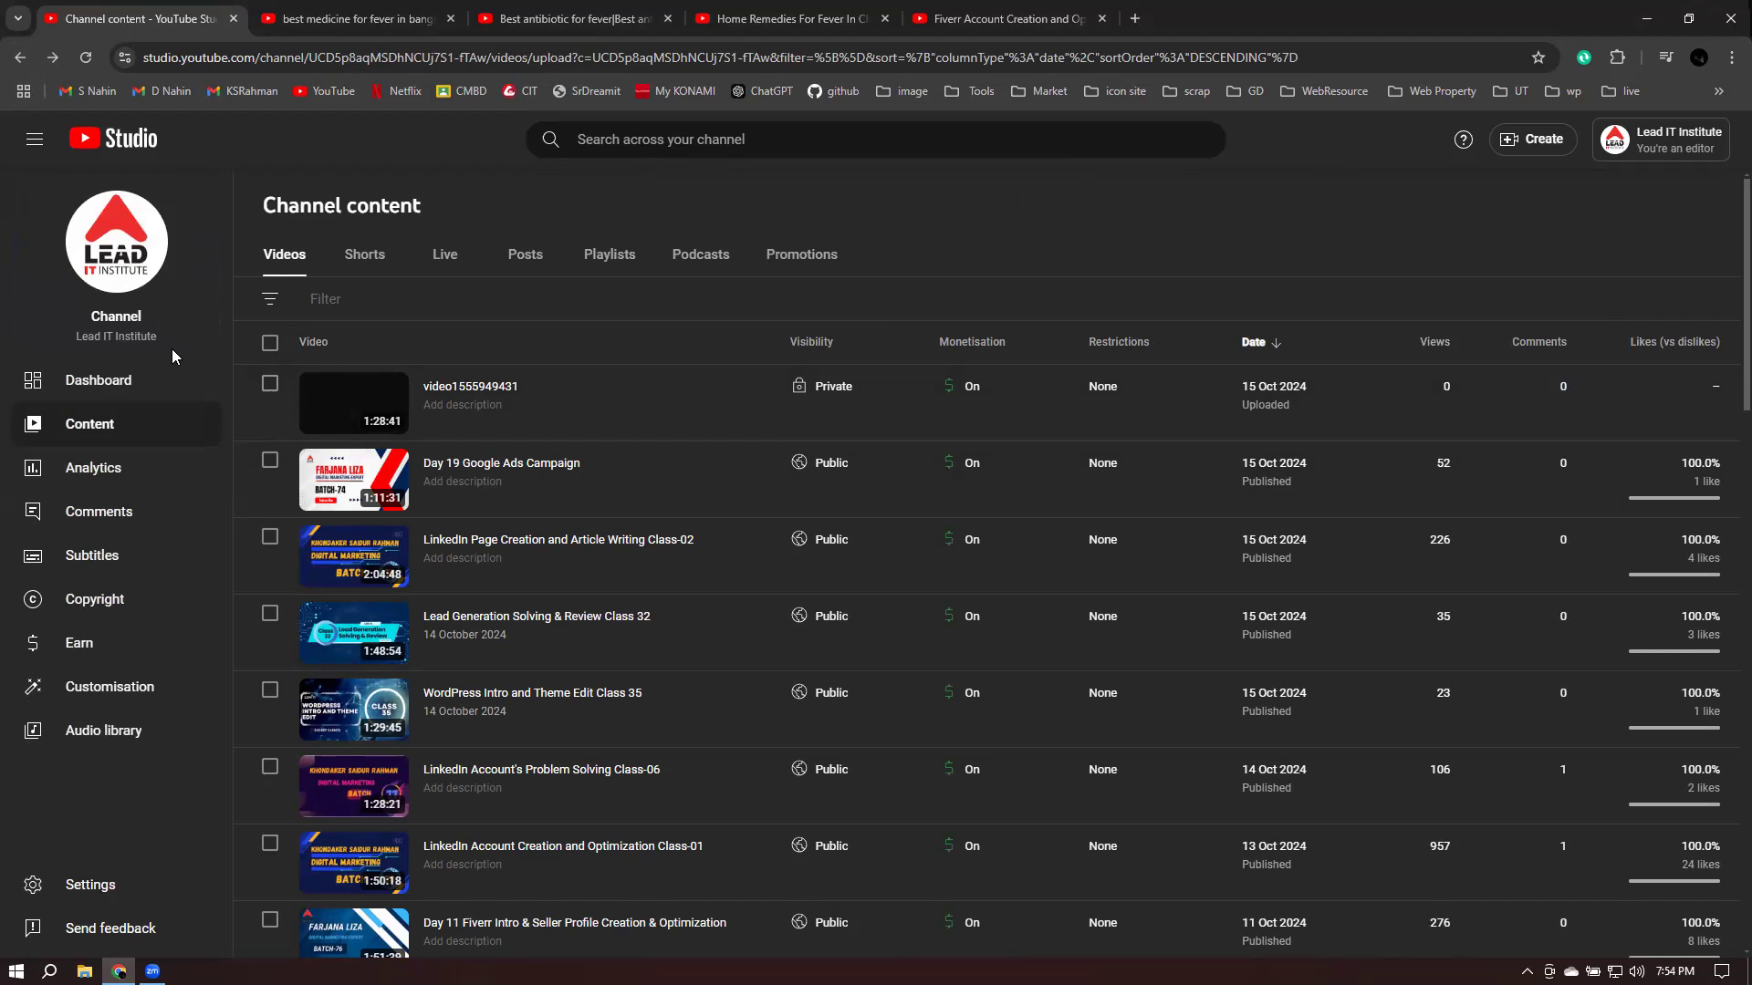
{"action": "left_click", "coordinate": [106, 478]}
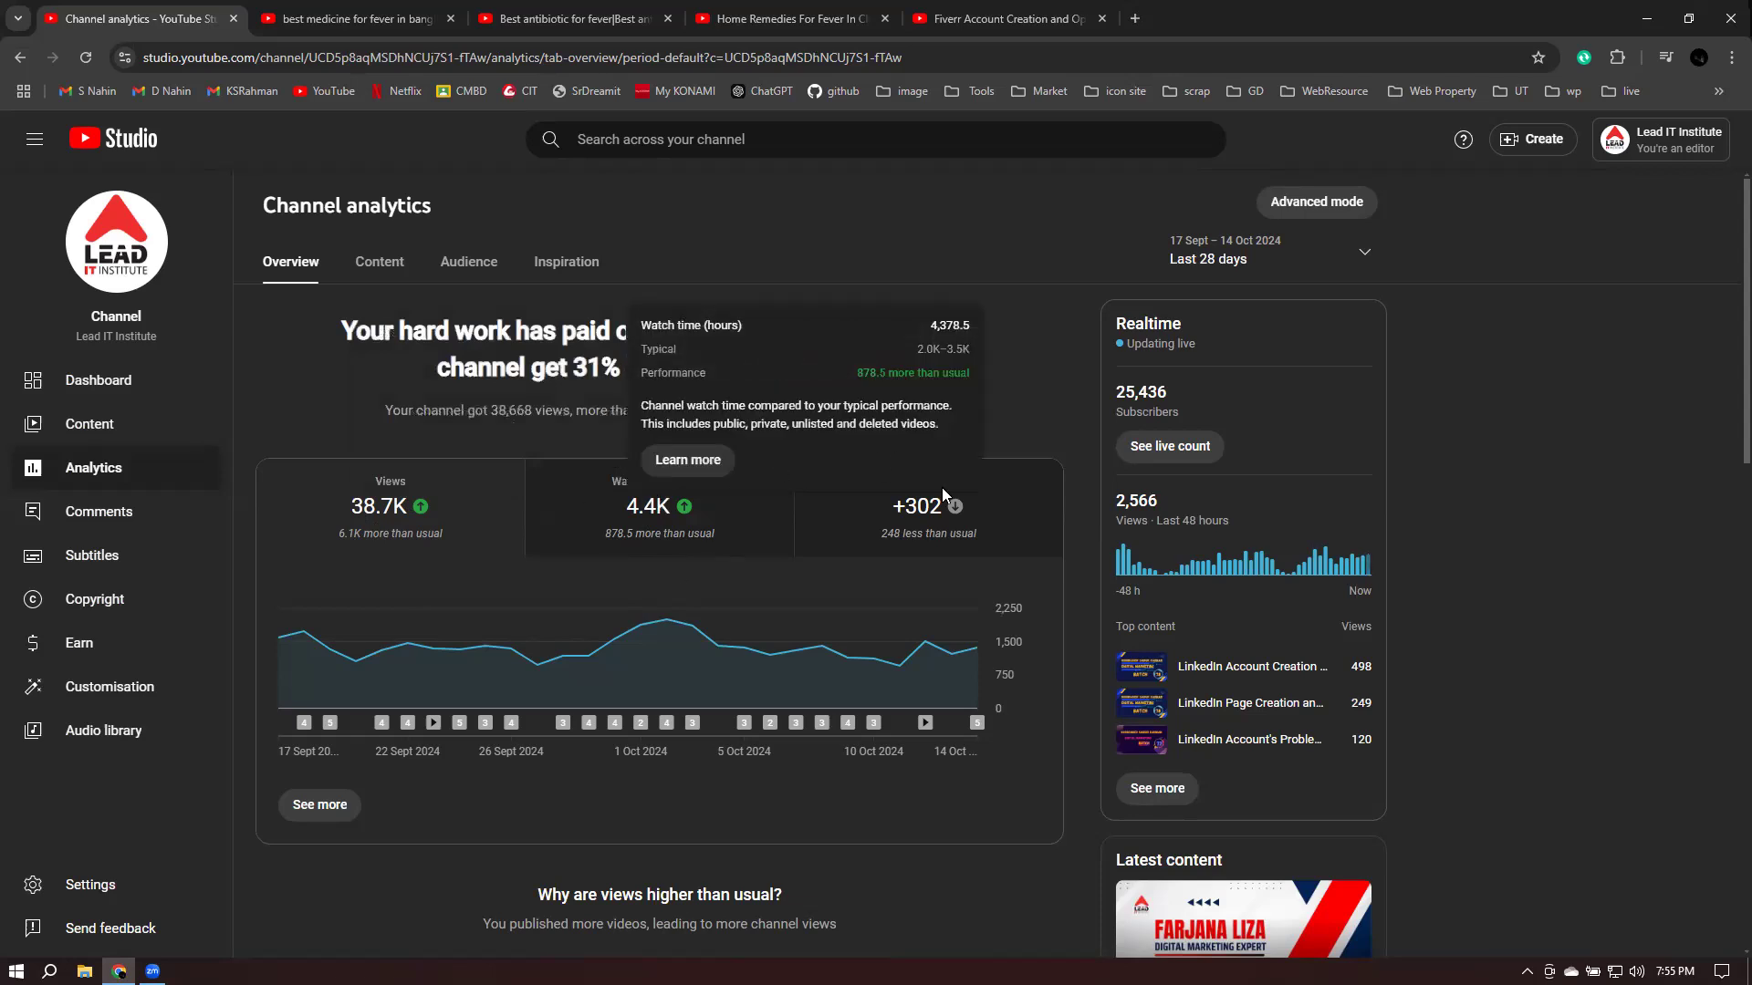
{"action": "mouse_move", "coordinate": [902, 532]}
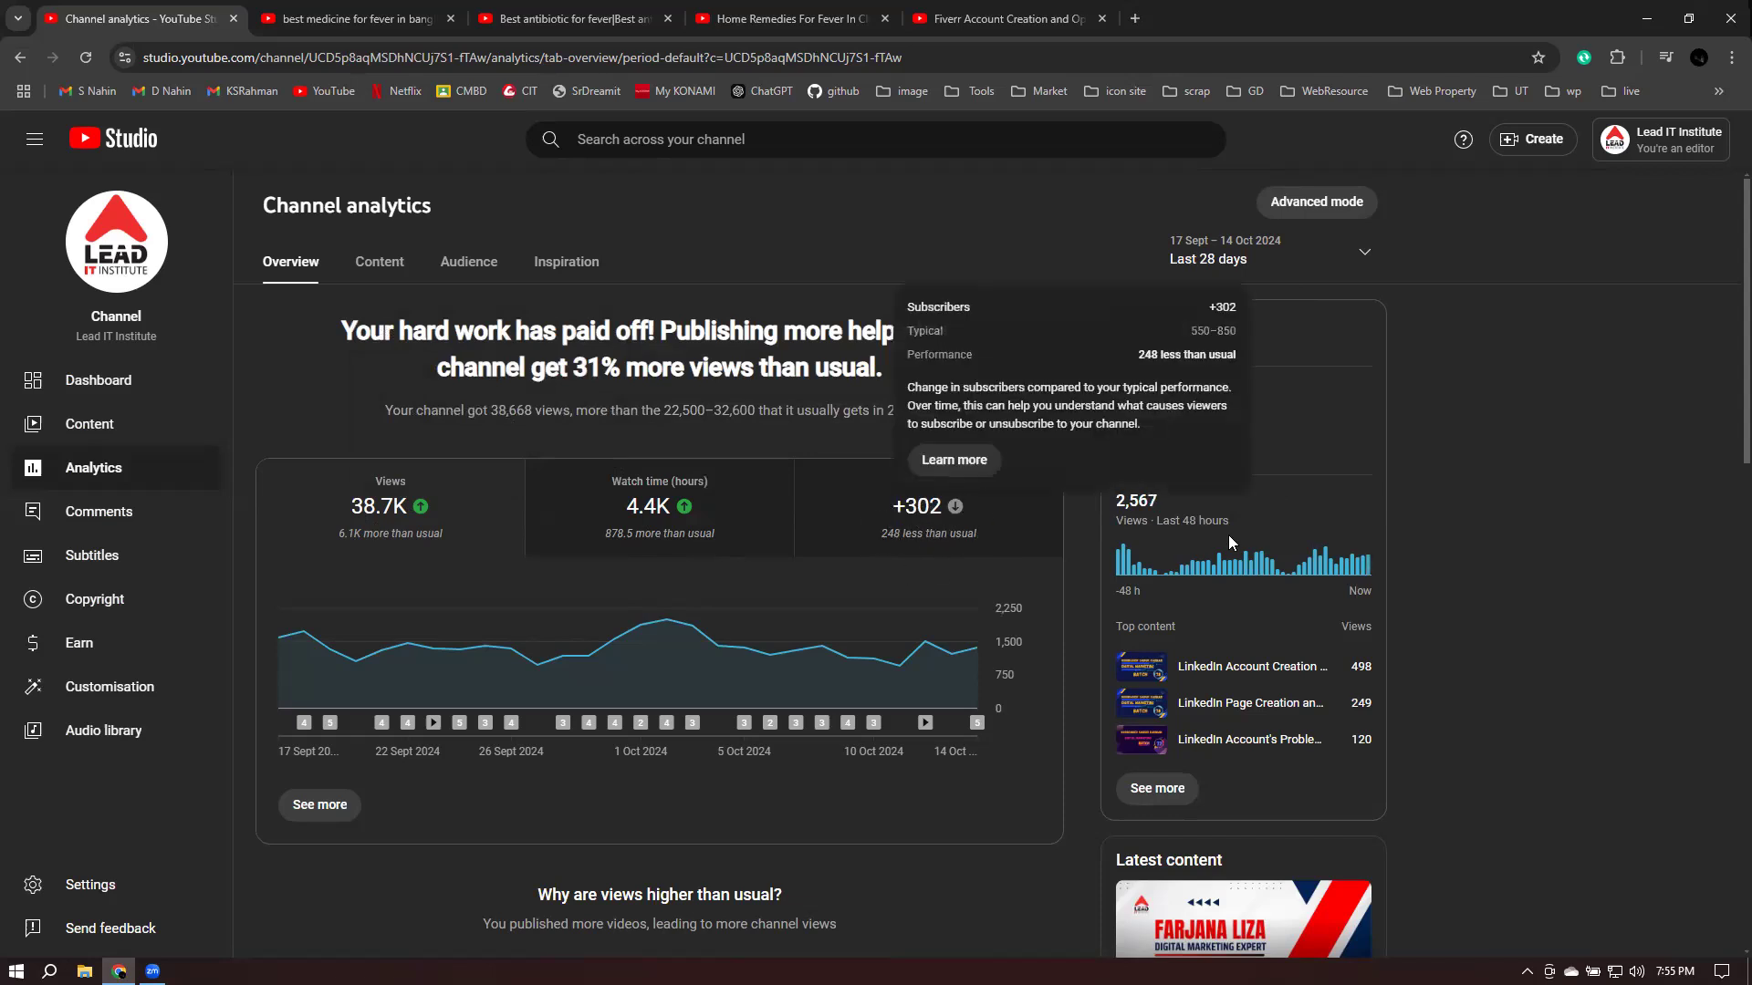
{"action": "left_click", "coordinate": [315, 807]}
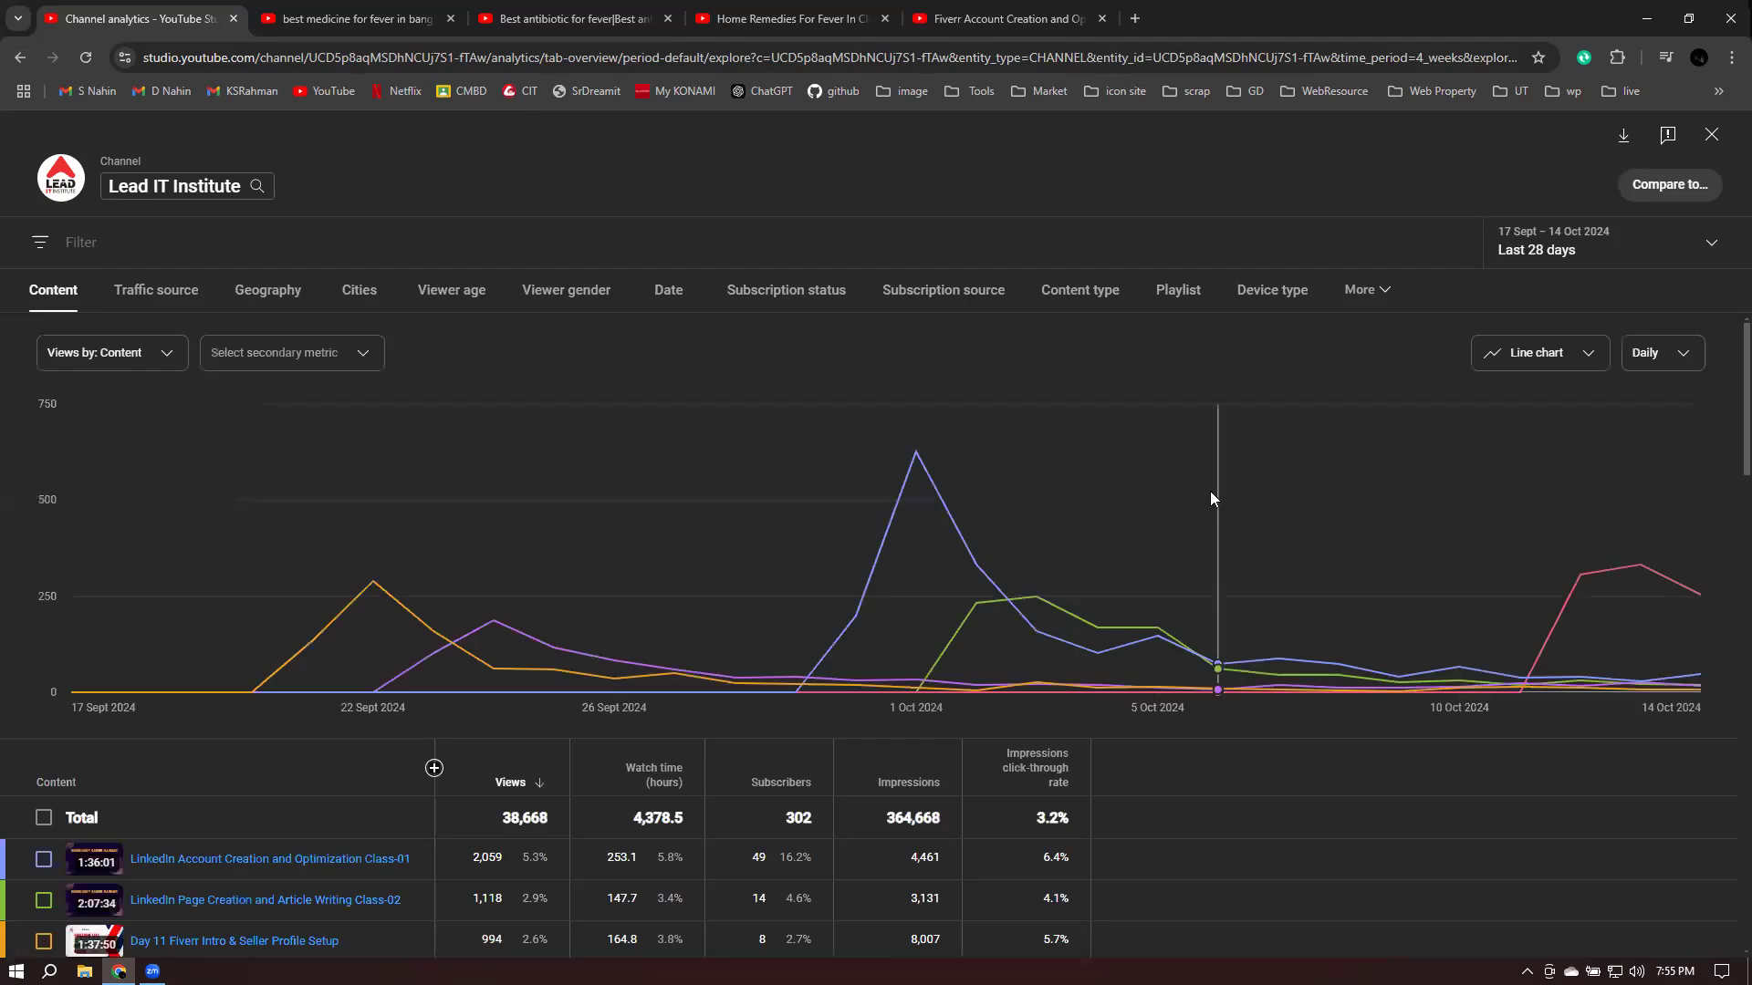
- Scroll through the per-video content table, then close it back to the 38.7K-view analytics overview
{"action": "mouse_move", "coordinate": [1199, 491]}
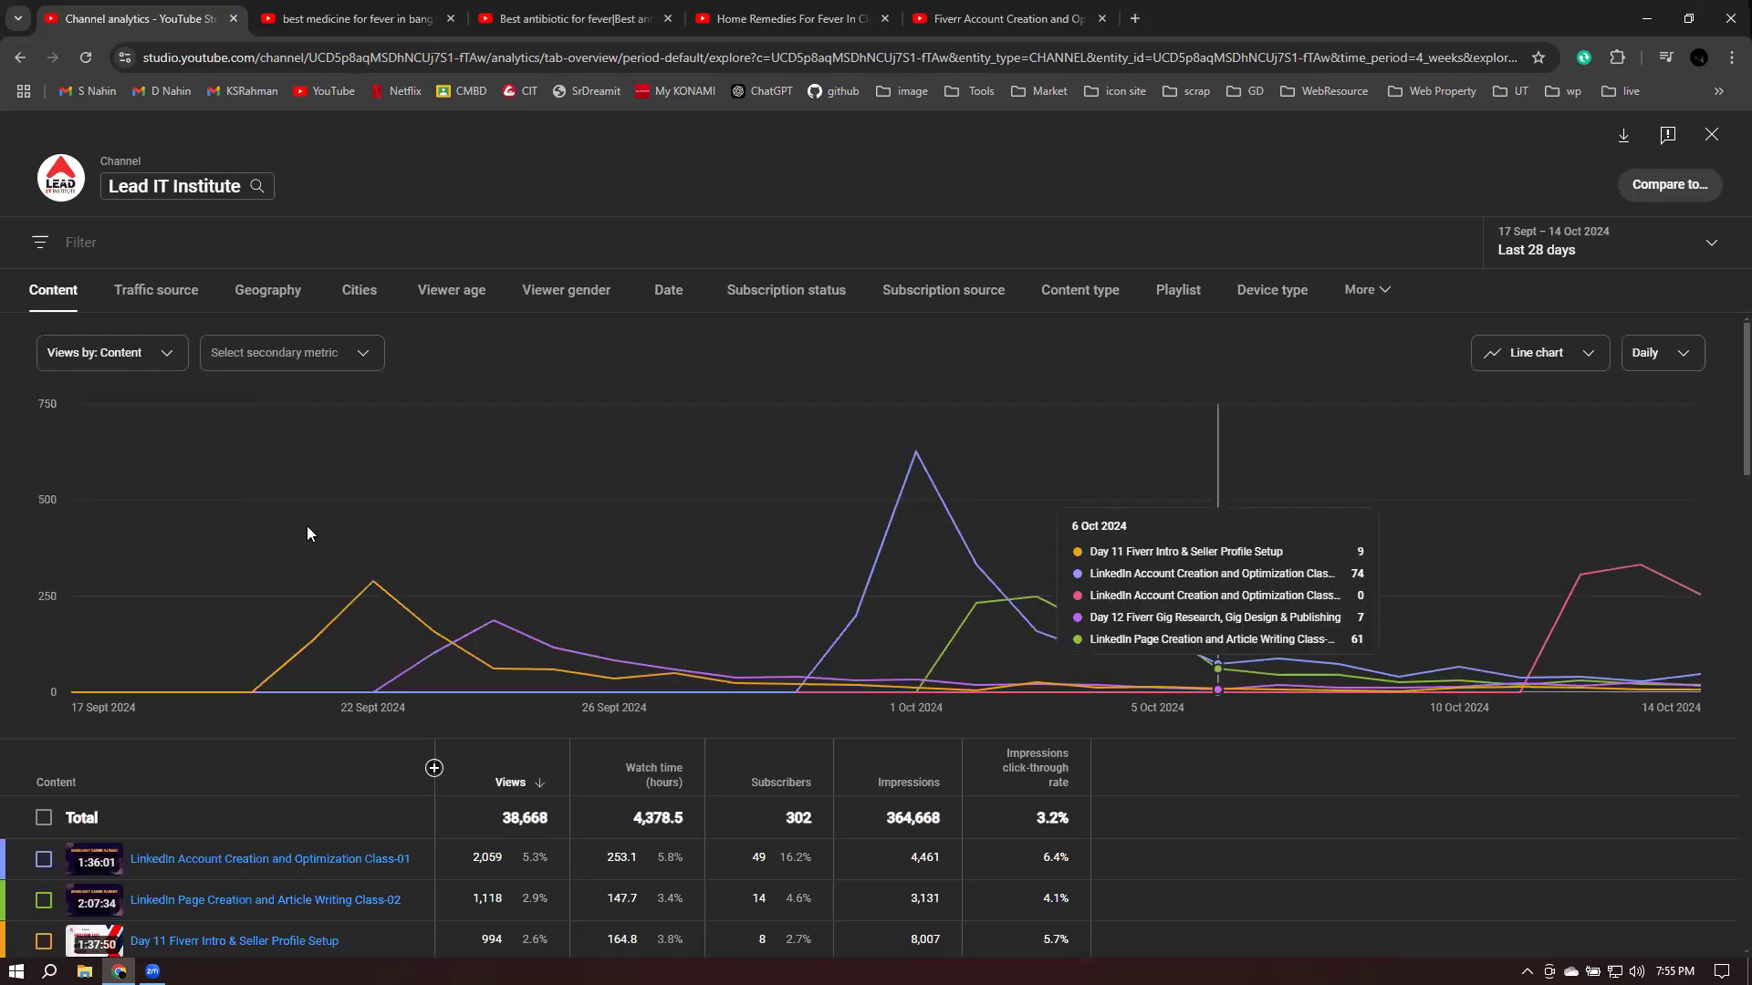
{"action": "scroll", "coordinate": [308, 529], "scroll_direction": "down", "scroll_amount": 3}
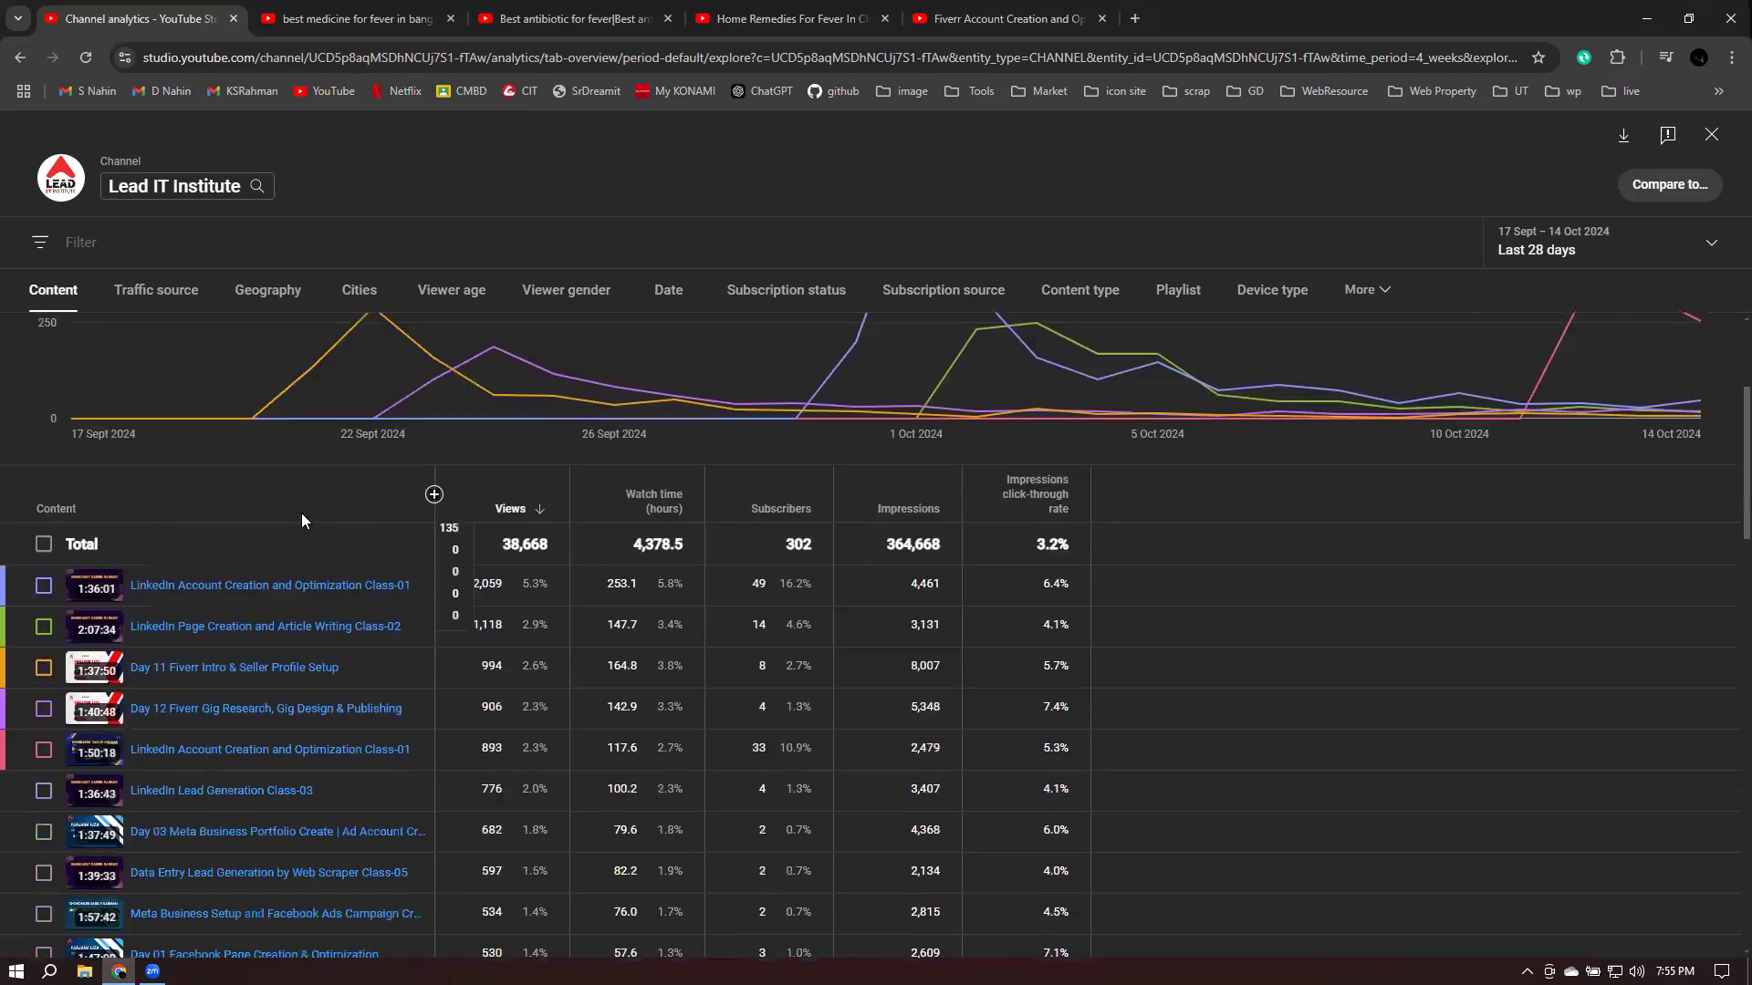
{"action": "mouse_move", "coordinate": [468, 338]}
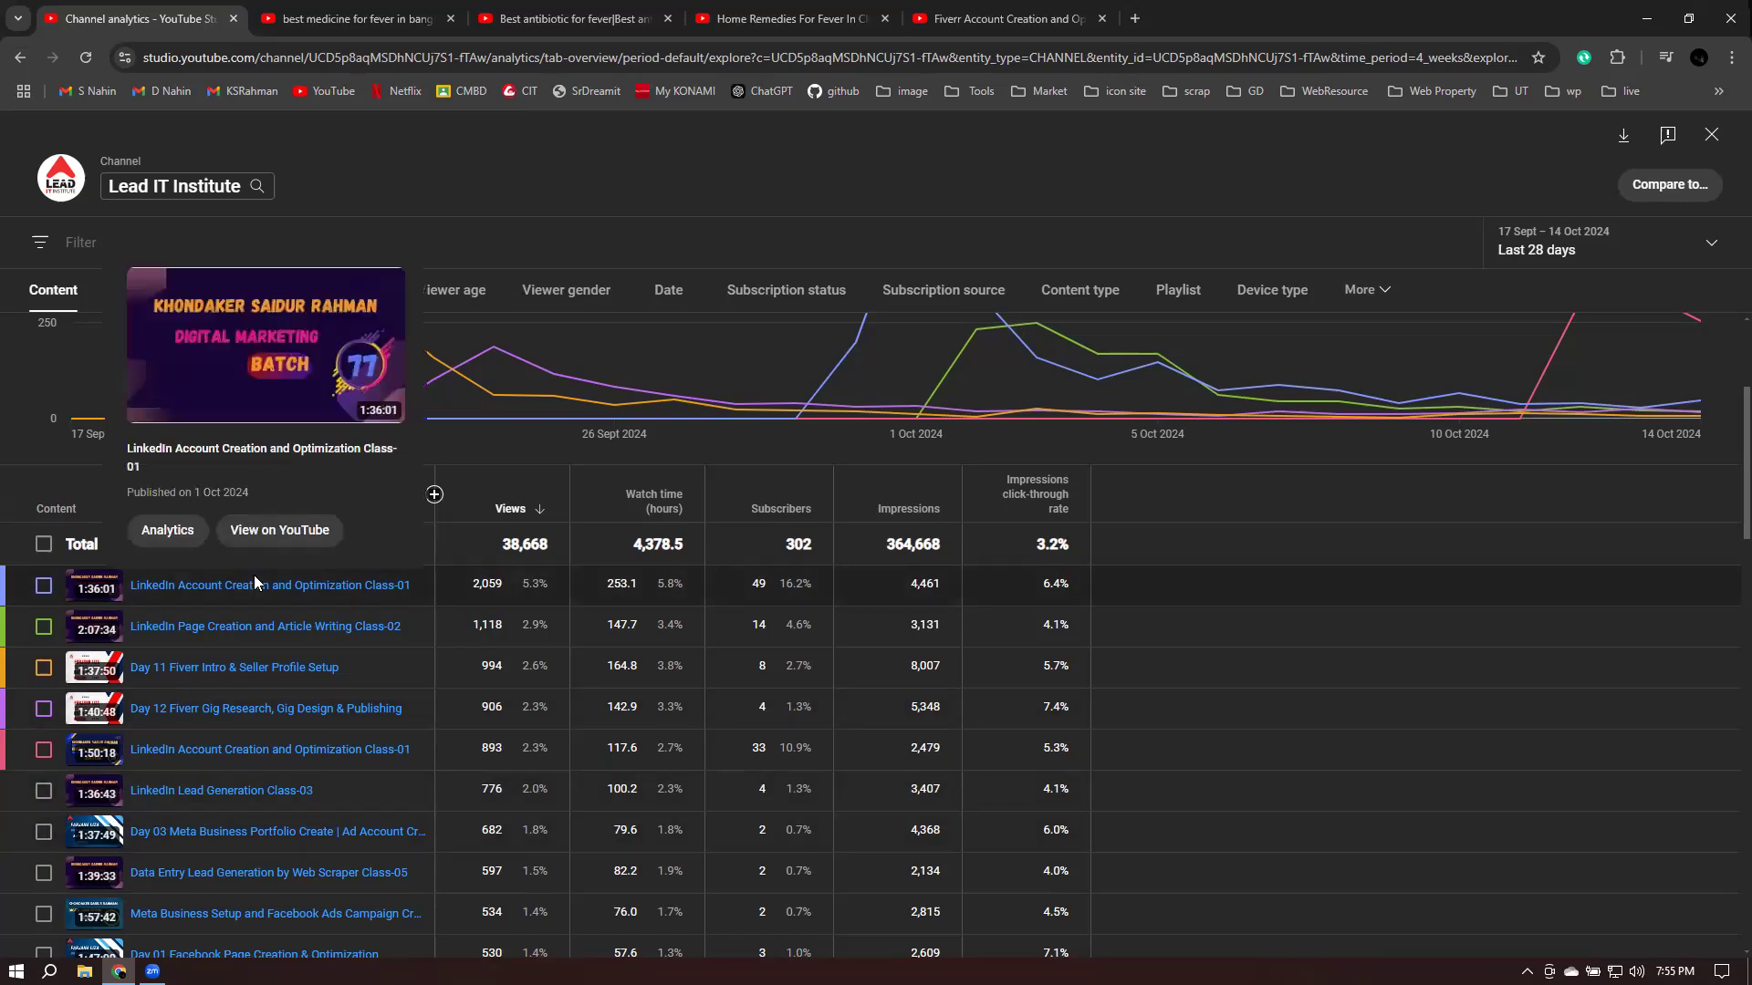
{"action": "scroll", "coordinate": [279, 708], "scroll_direction": "down", "scroll_amount": 8}
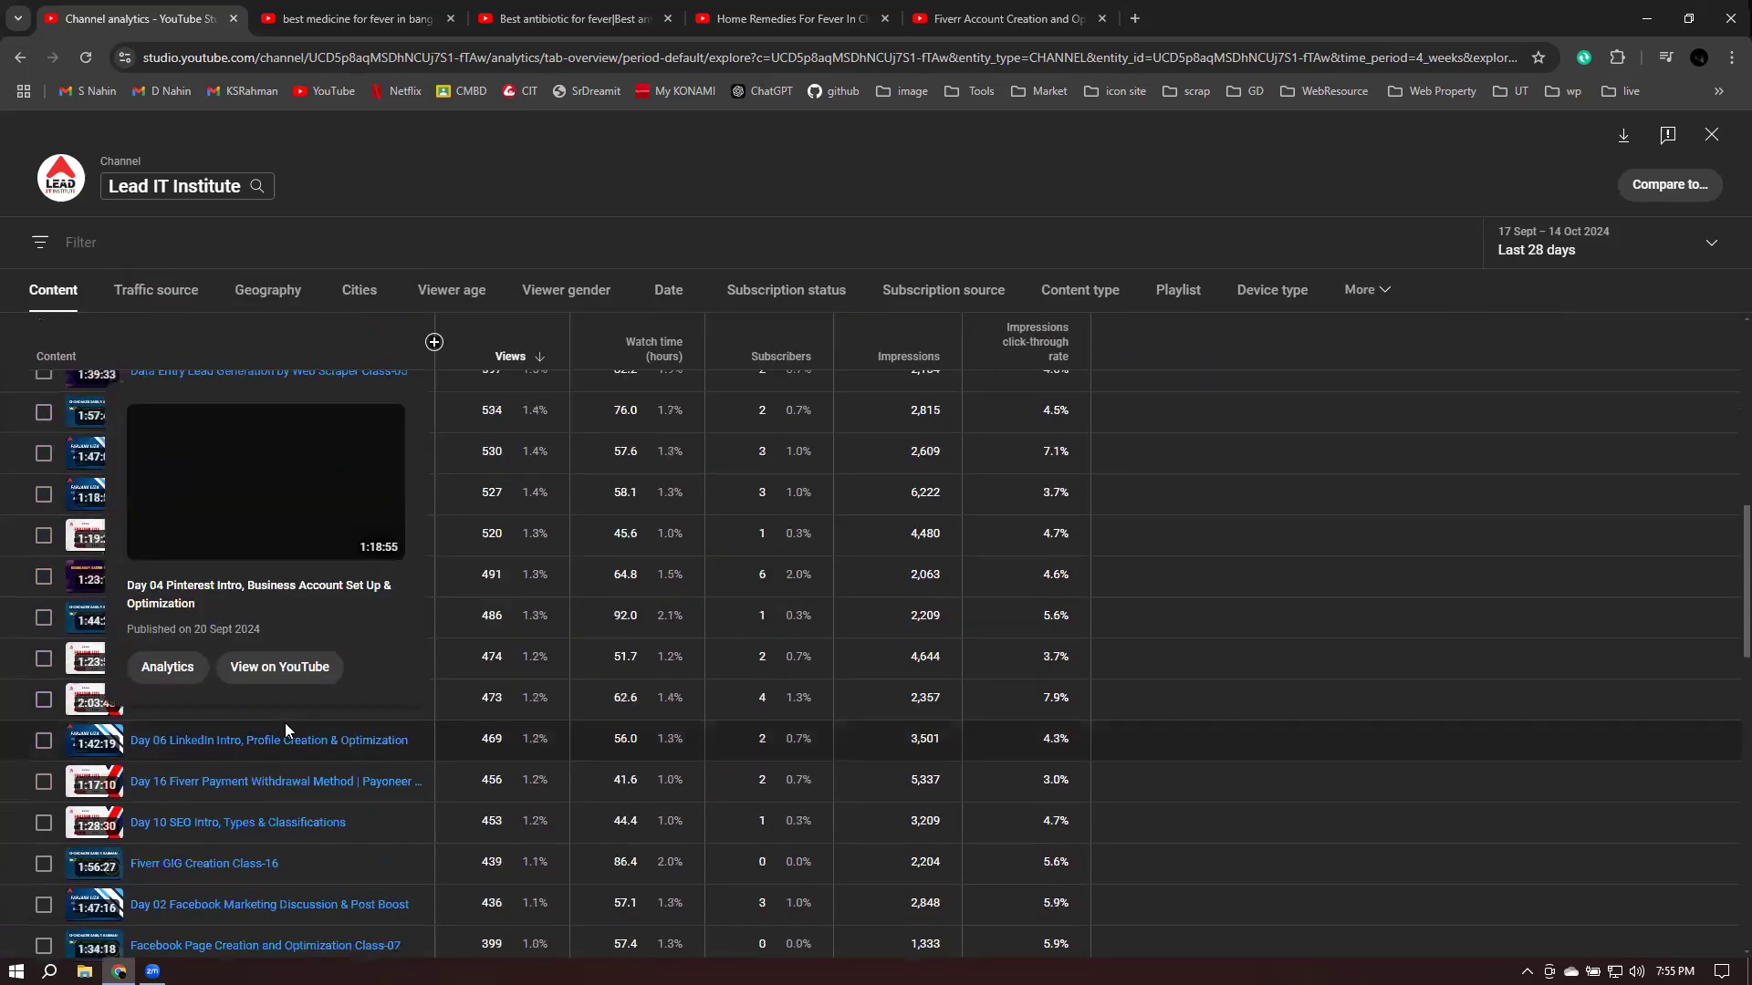
{"action": "scroll", "coordinate": [289, 730], "scroll_direction": "down", "scroll_amount": 10}
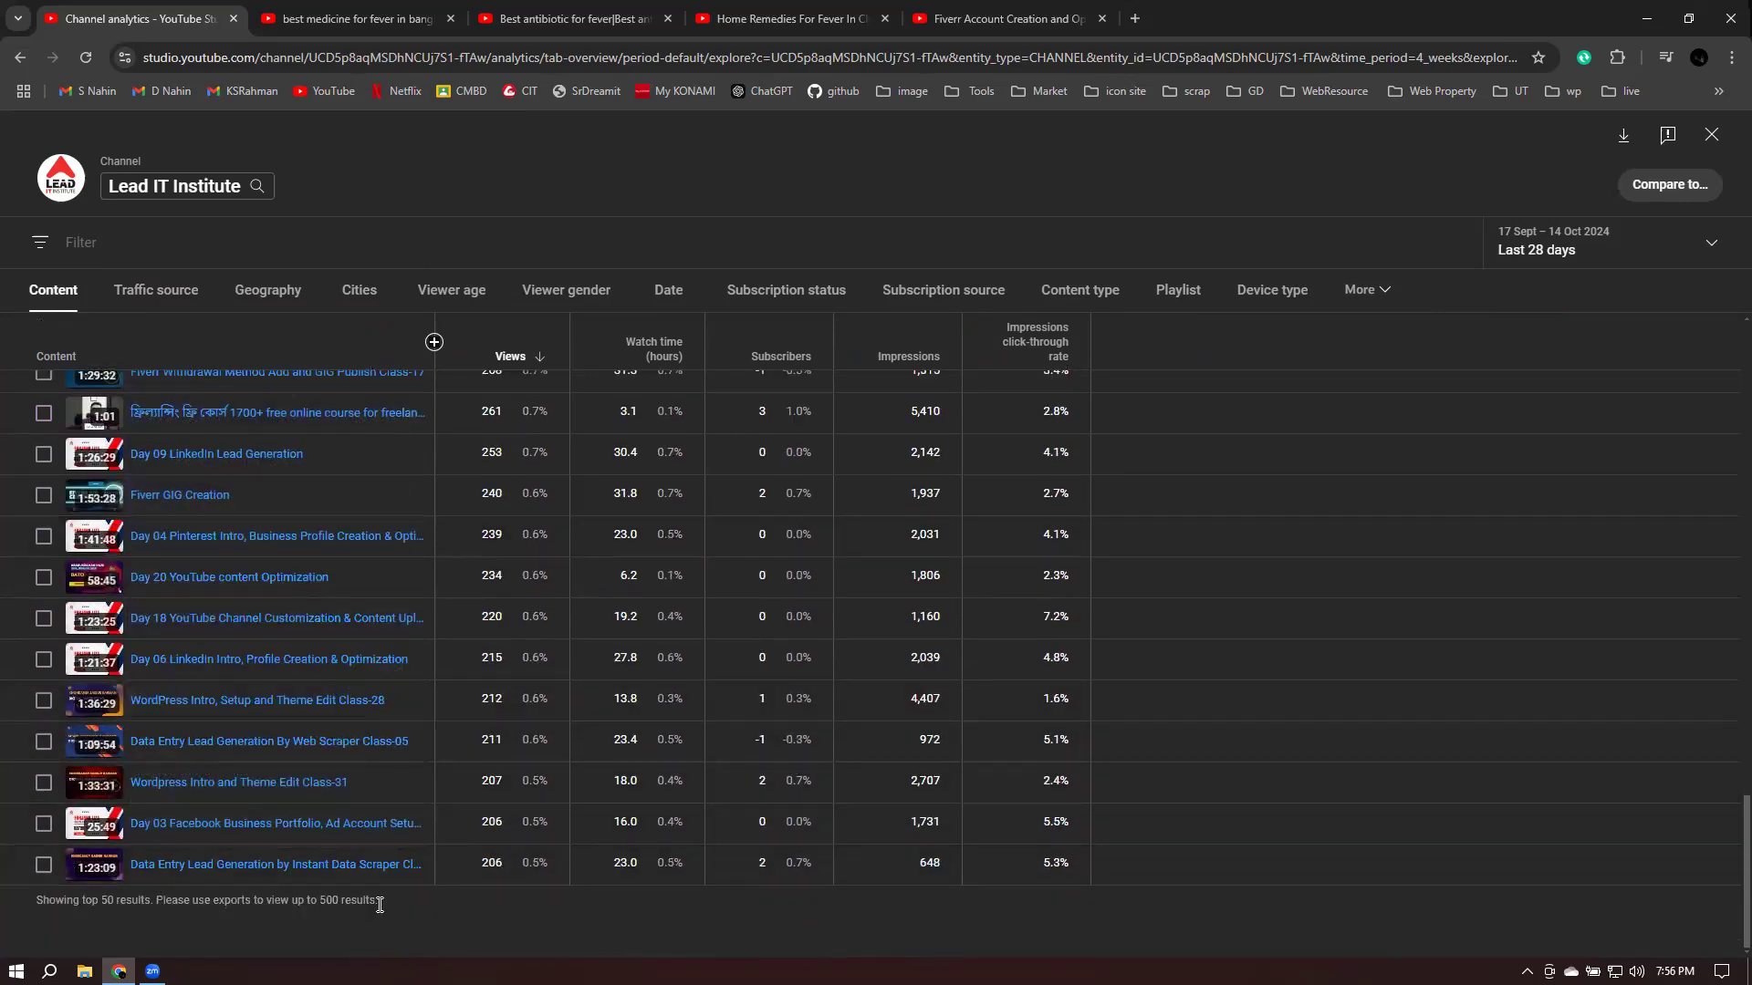
{"action": "scroll", "coordinate": [391, 680], "scroll_direction": "up", "scroll_amount": 20}
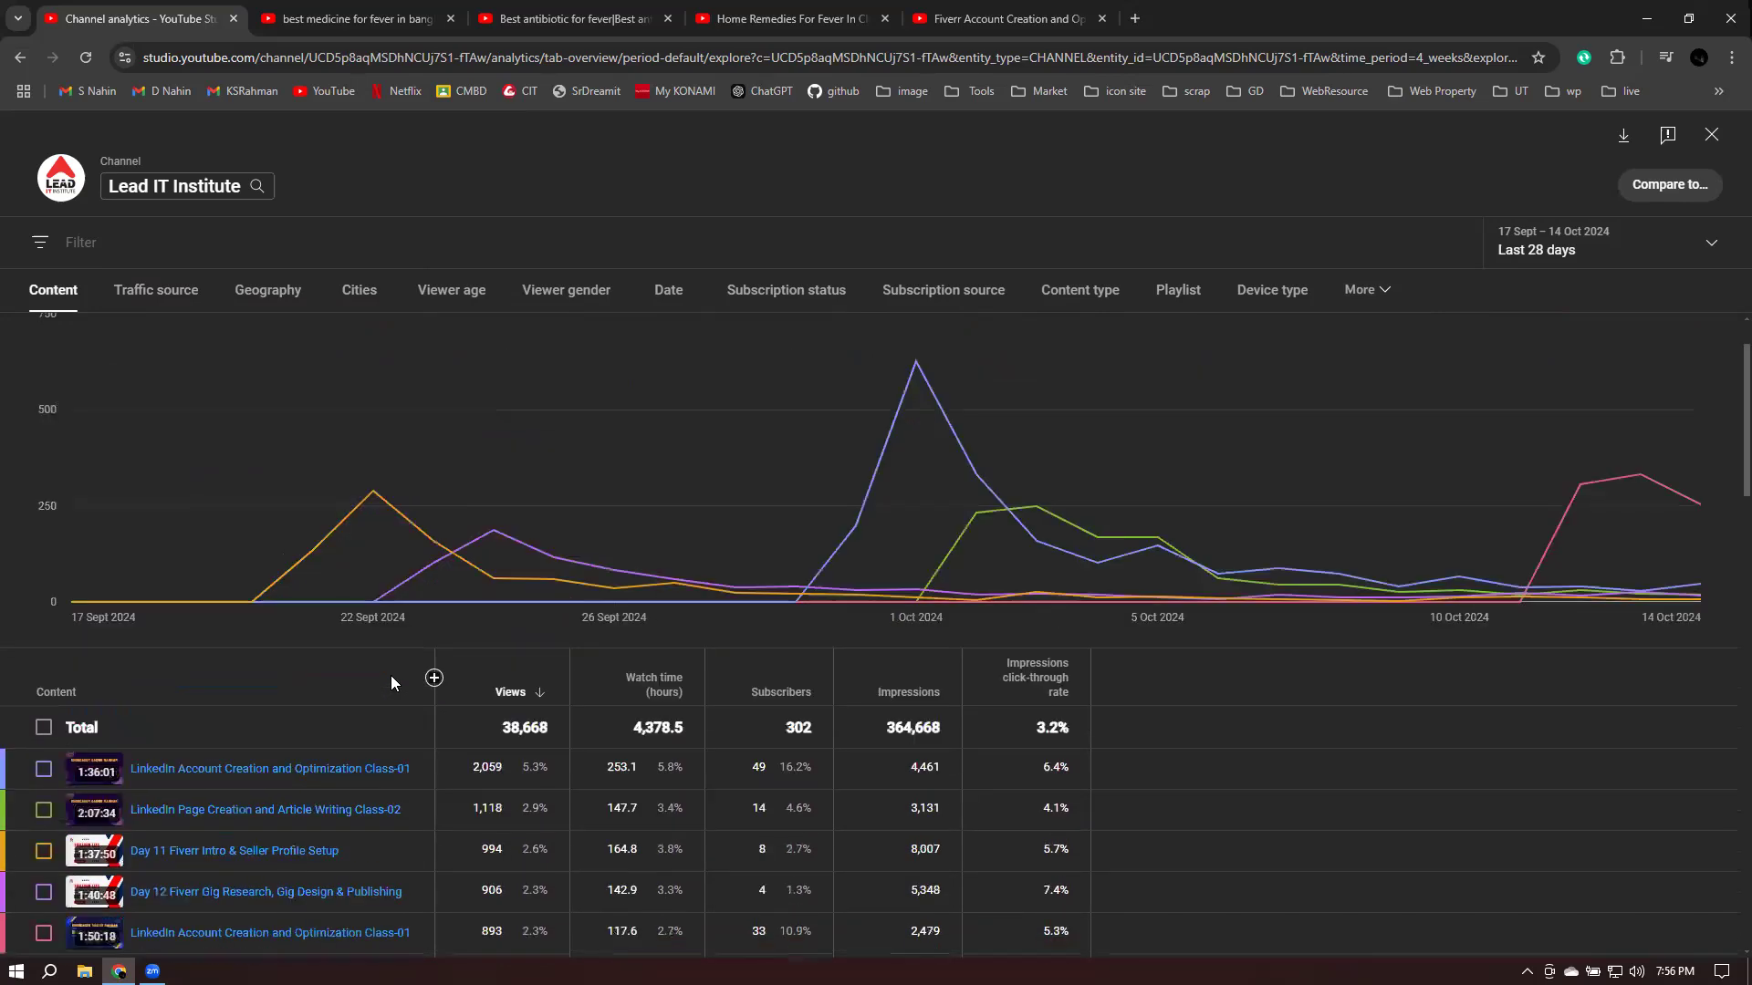
{"action": "scroll", "coordinate": [391, 675], "scroll_direction": "down", "scroll_amount": 2}
{"action": "mouse_move", "coordinate": [337, 698]}
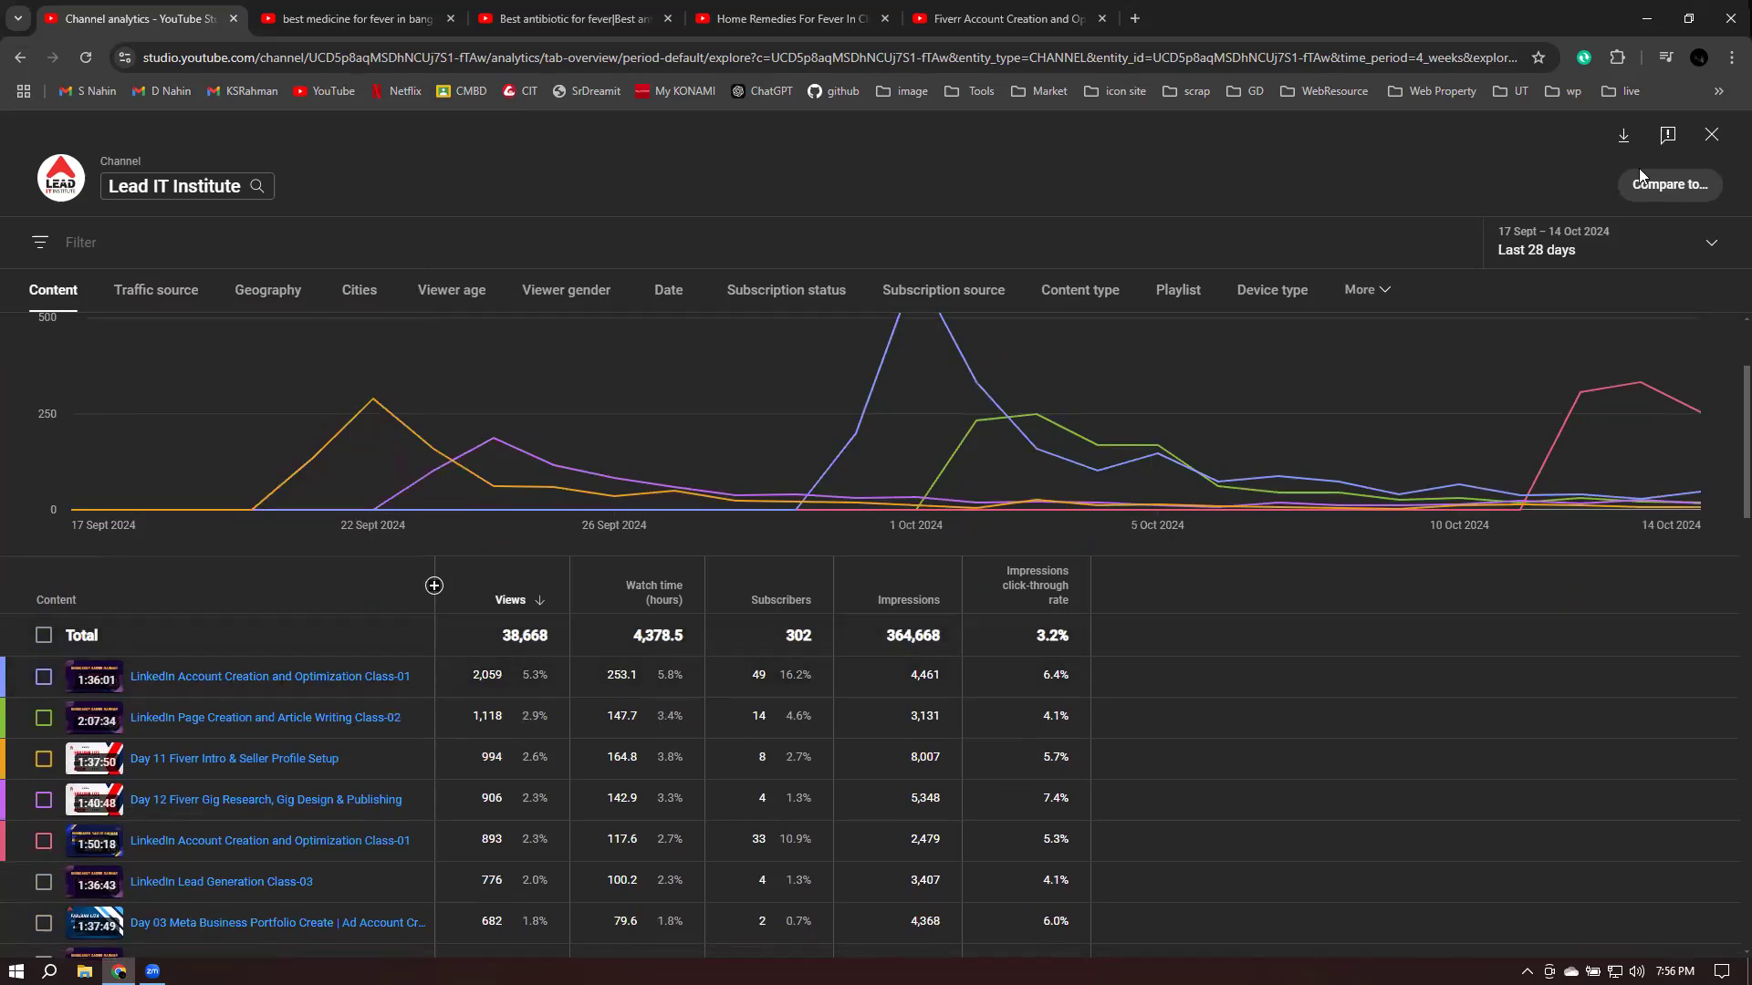
{"action": "left_click", "coordinate": [1710, 135]}
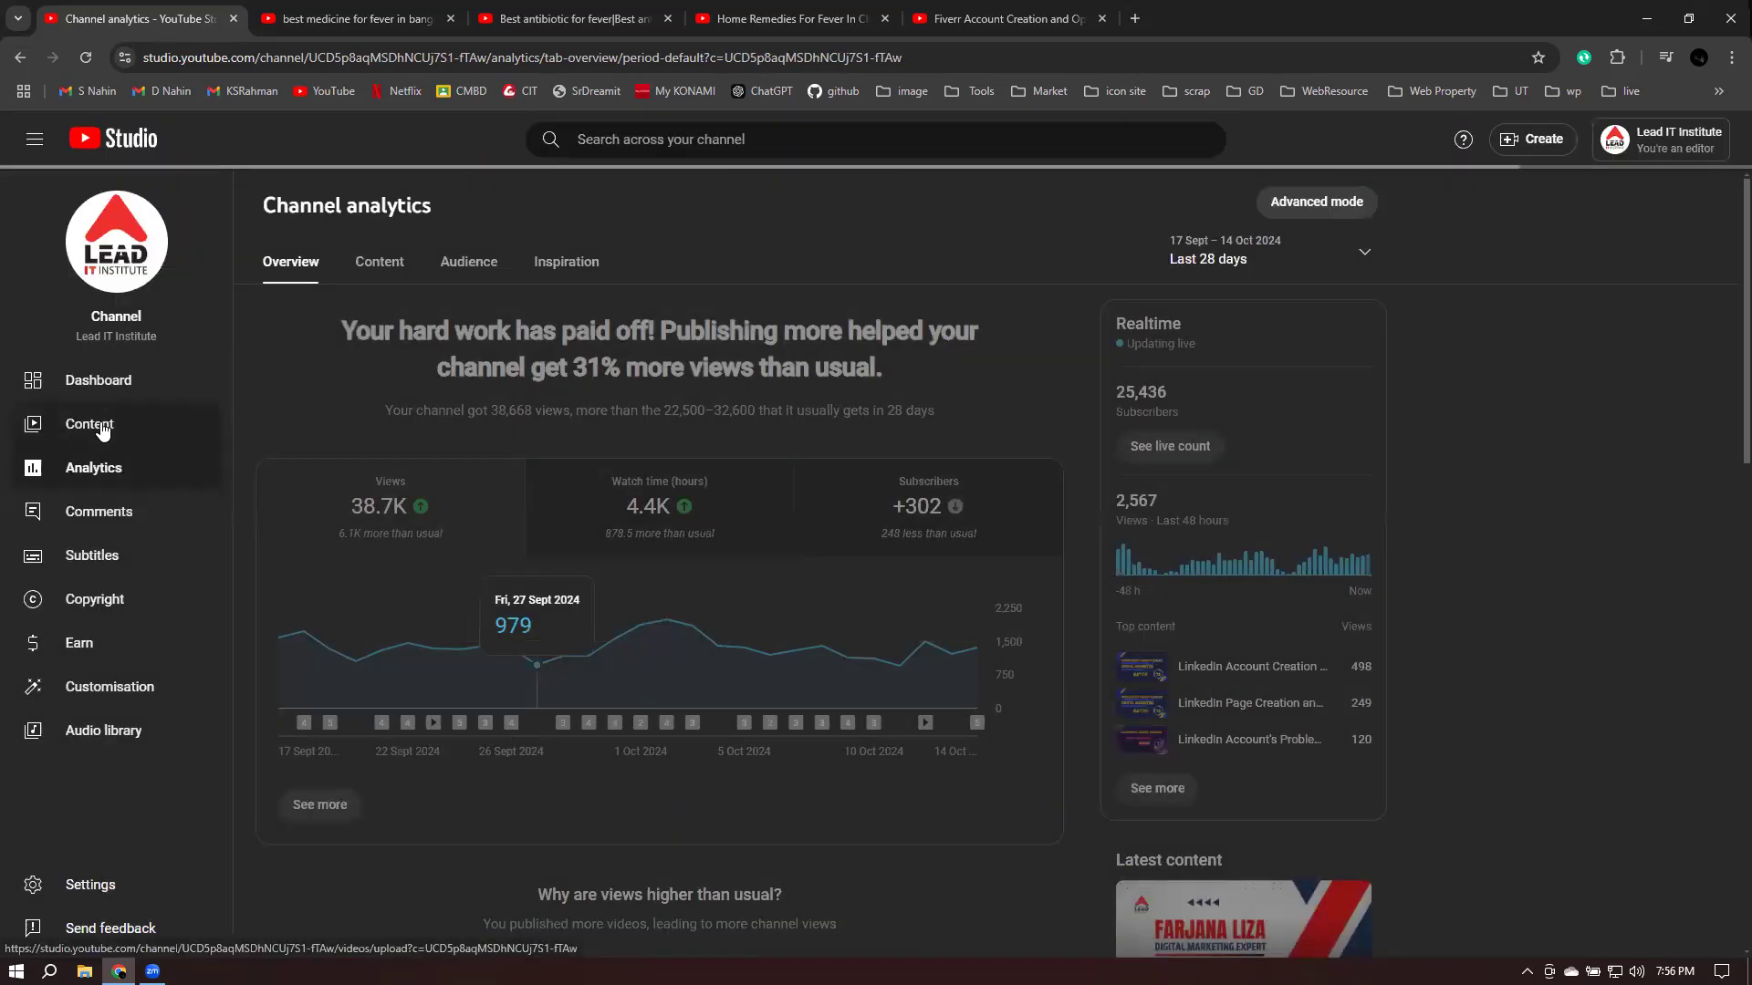
- Open the Class-18 video's details from the Content list and expand all its settings
{"action": "left_click", "coordinate": [80, 434]}
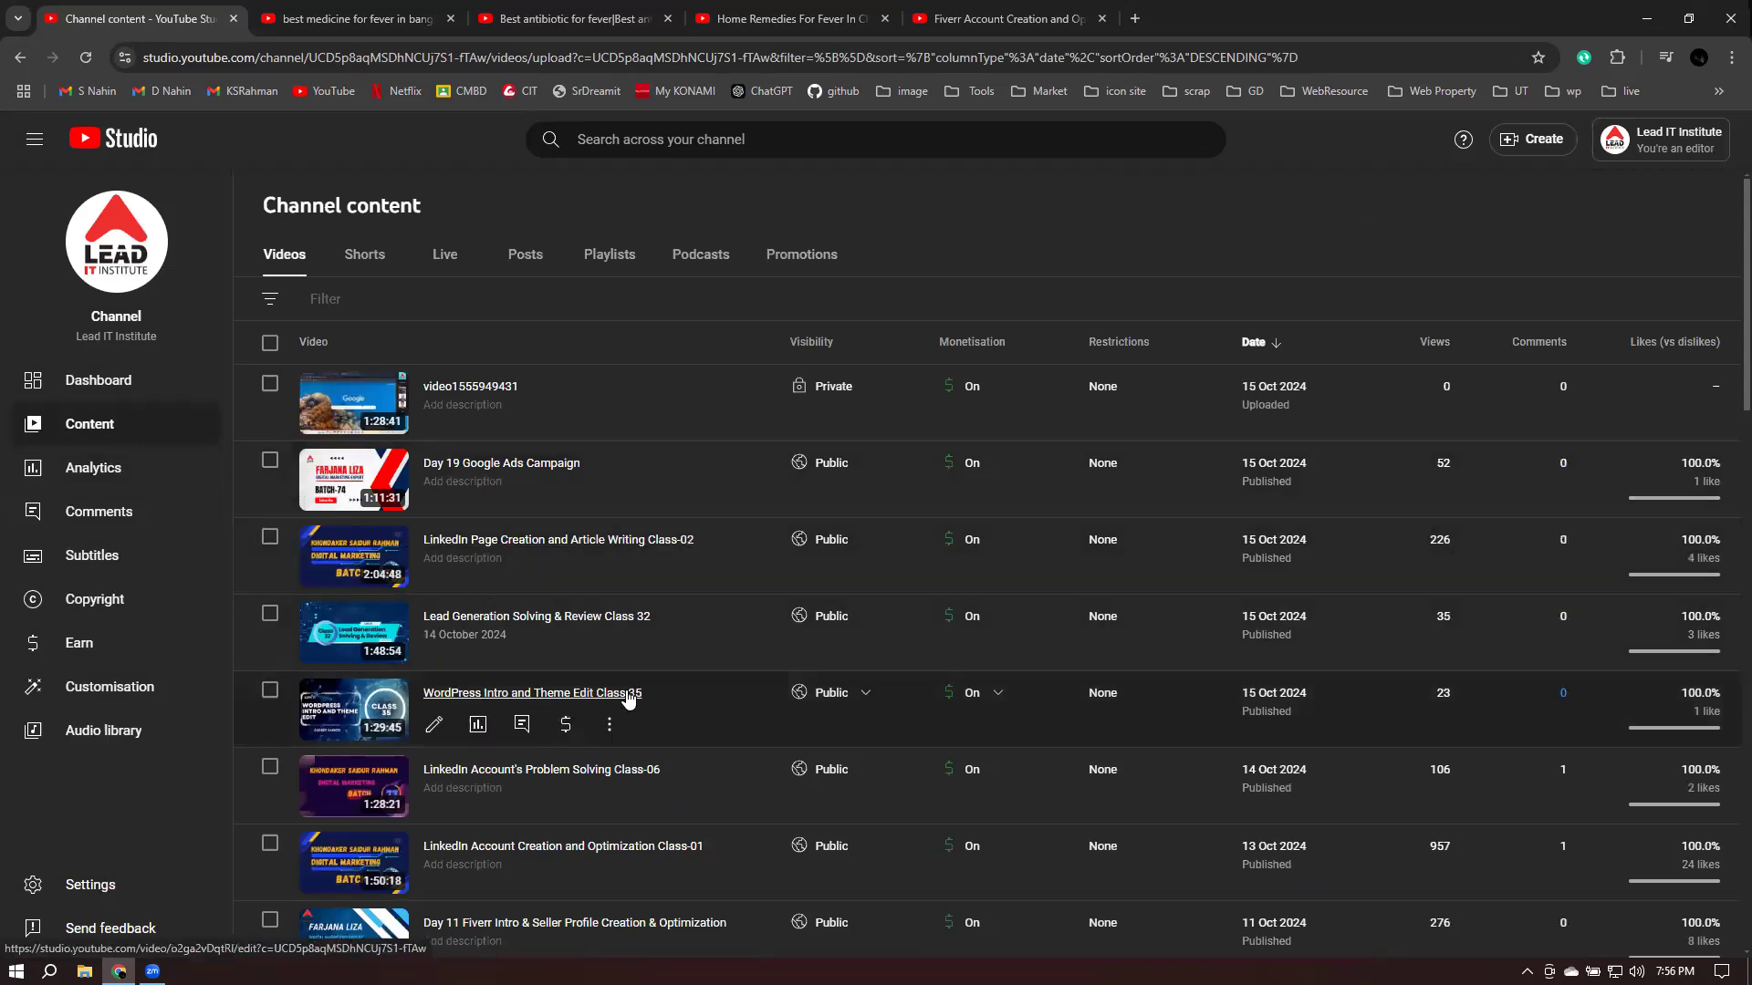
{"action": "scroll", "coordinate": [450, 718], "scroll_direction": "down", "scroll_amount": 4}
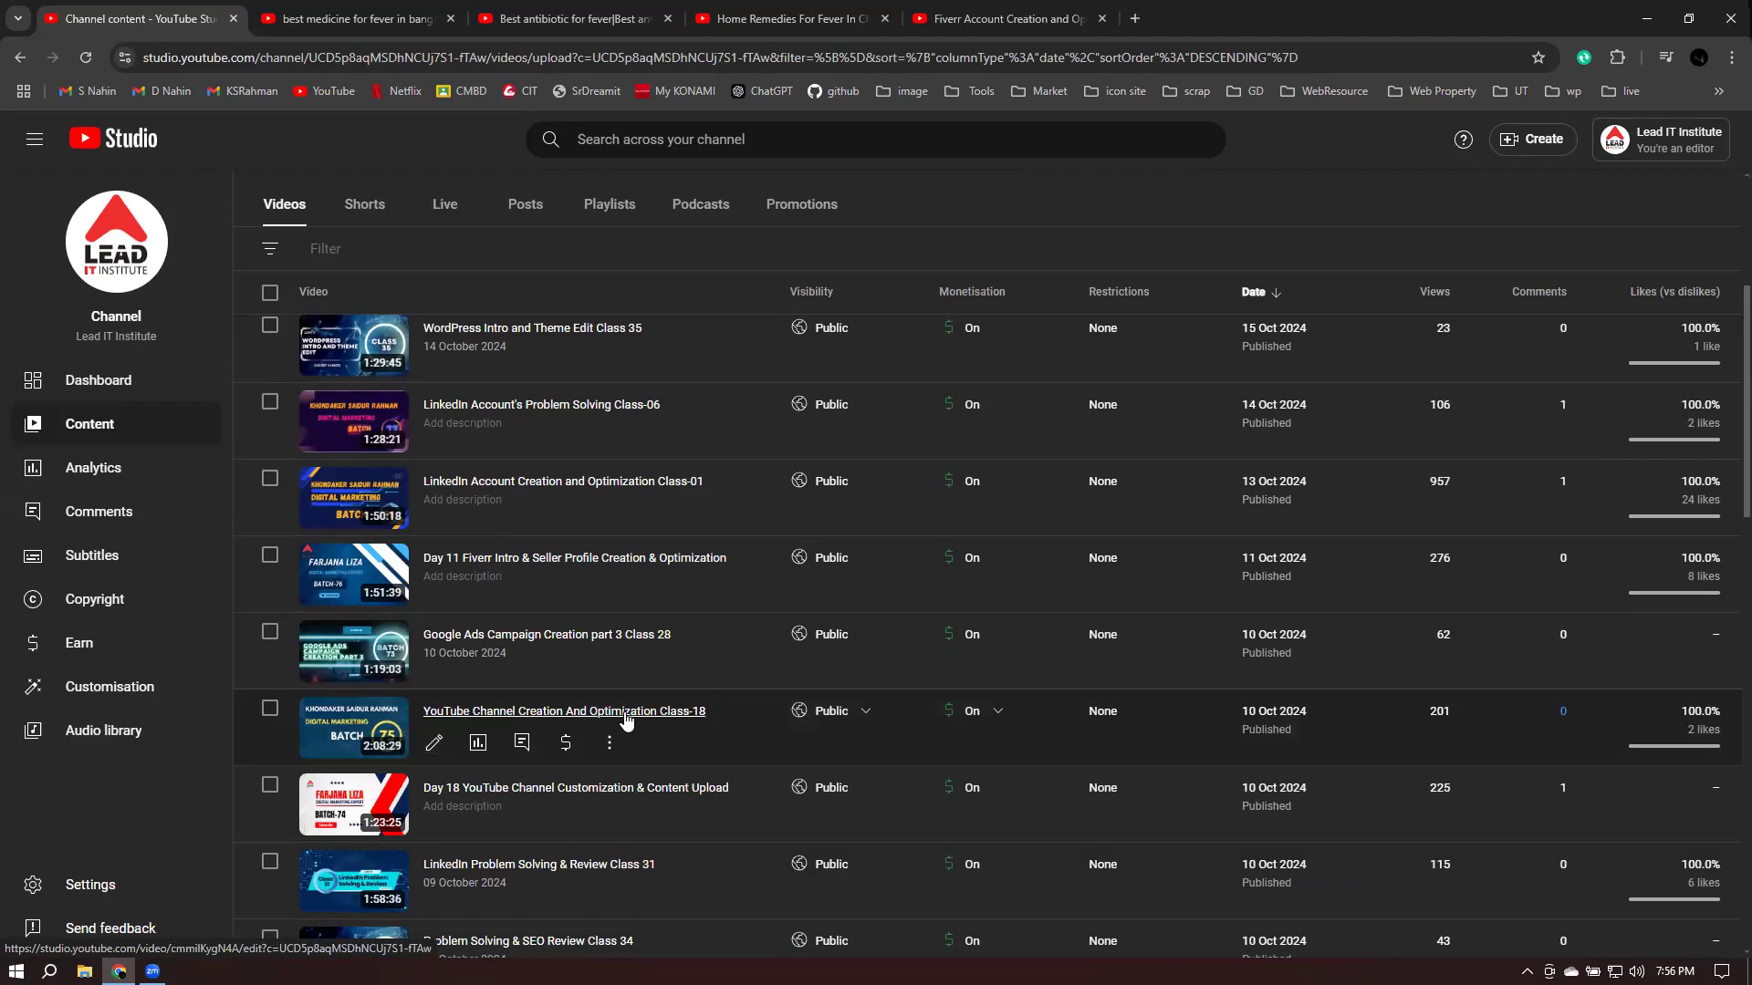
{"action": "left_click", "coordinate": [483, 717]}
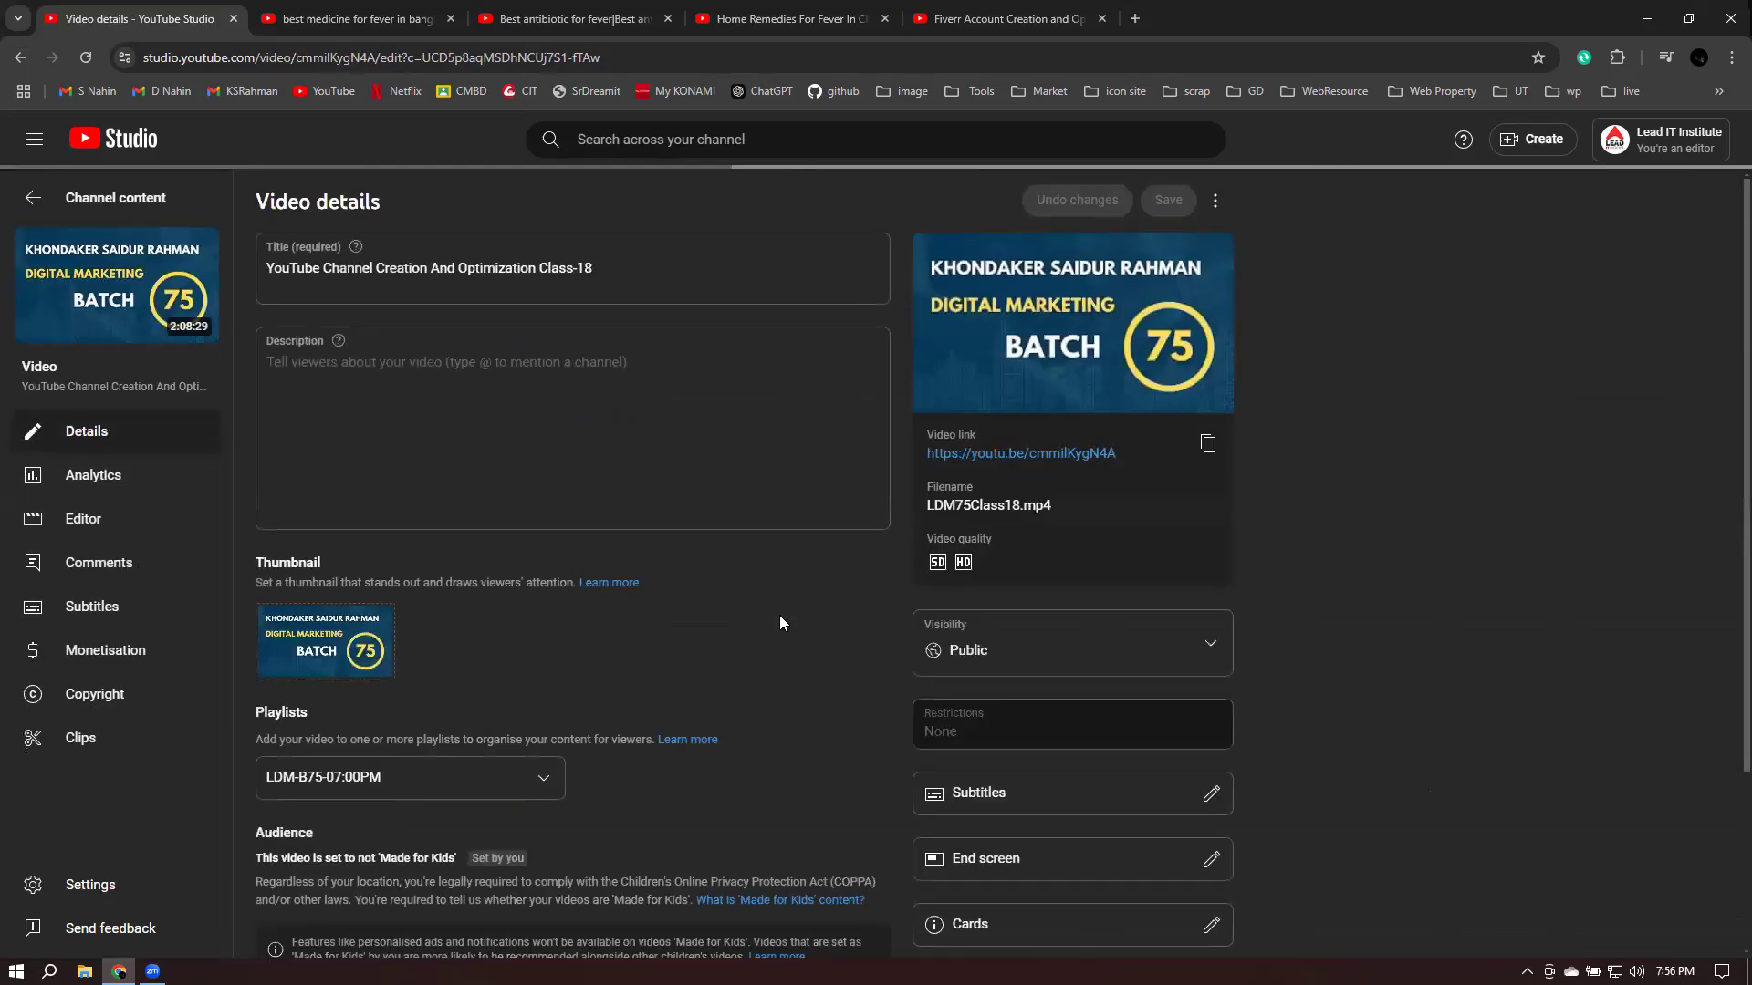
{"action": "scroll", "coordinate": [695, 626], "scroll_direction": "down", "scroll_amount": 2}
{"action": "left_click", "coordinate": [305, 903]}
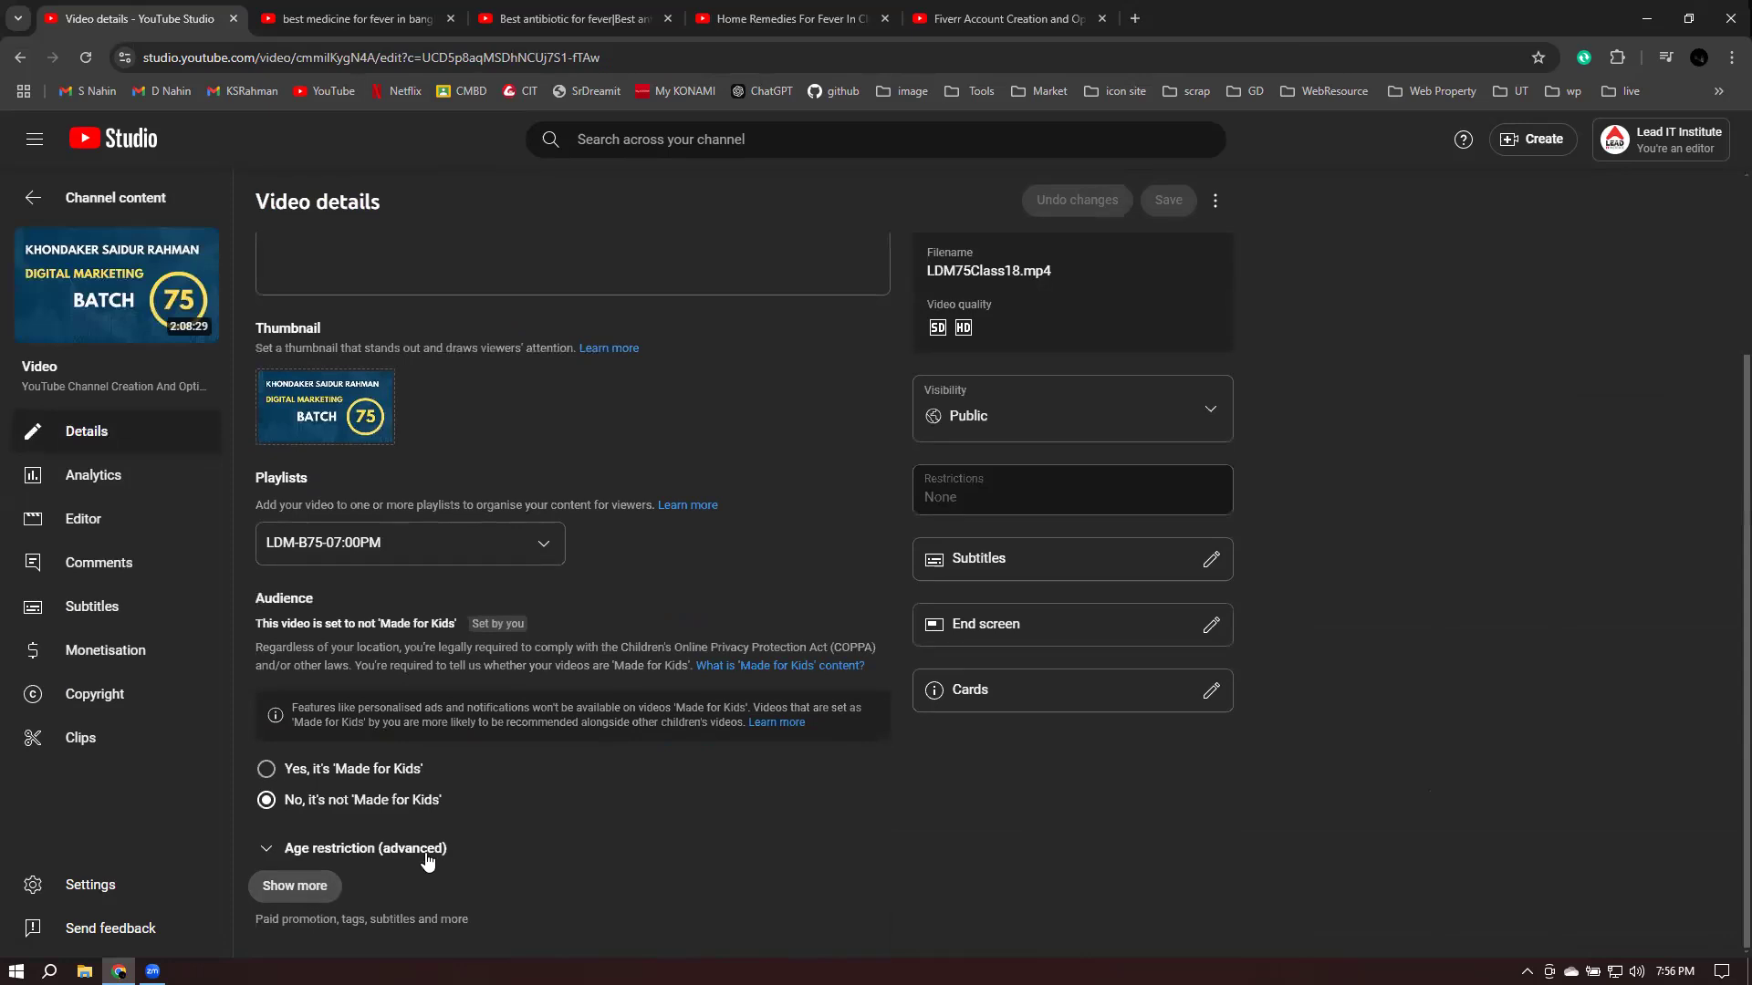
- Check the tags field, then return to the video list, discarding unsaved changes
{"action": "scroll", "coordinate": [815, 694], "scroll_direction": "down", "scroll_amount": 15}
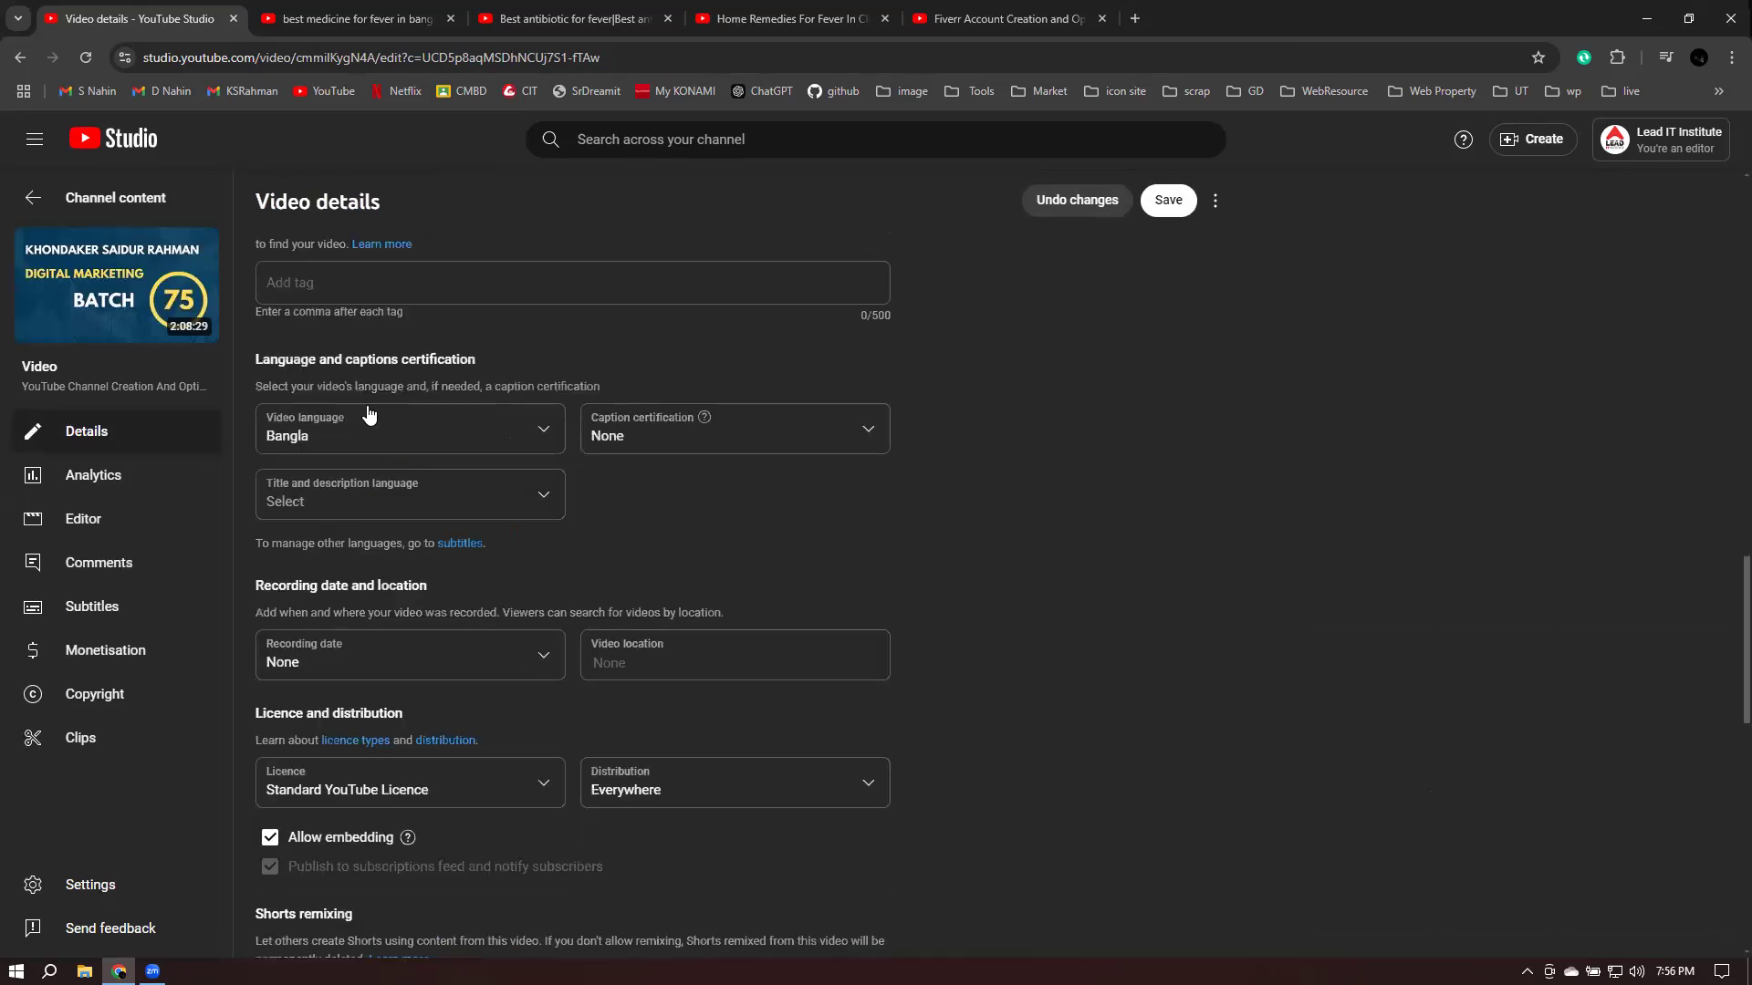
{"action": "left_click", "coordinate": [316, 290]}
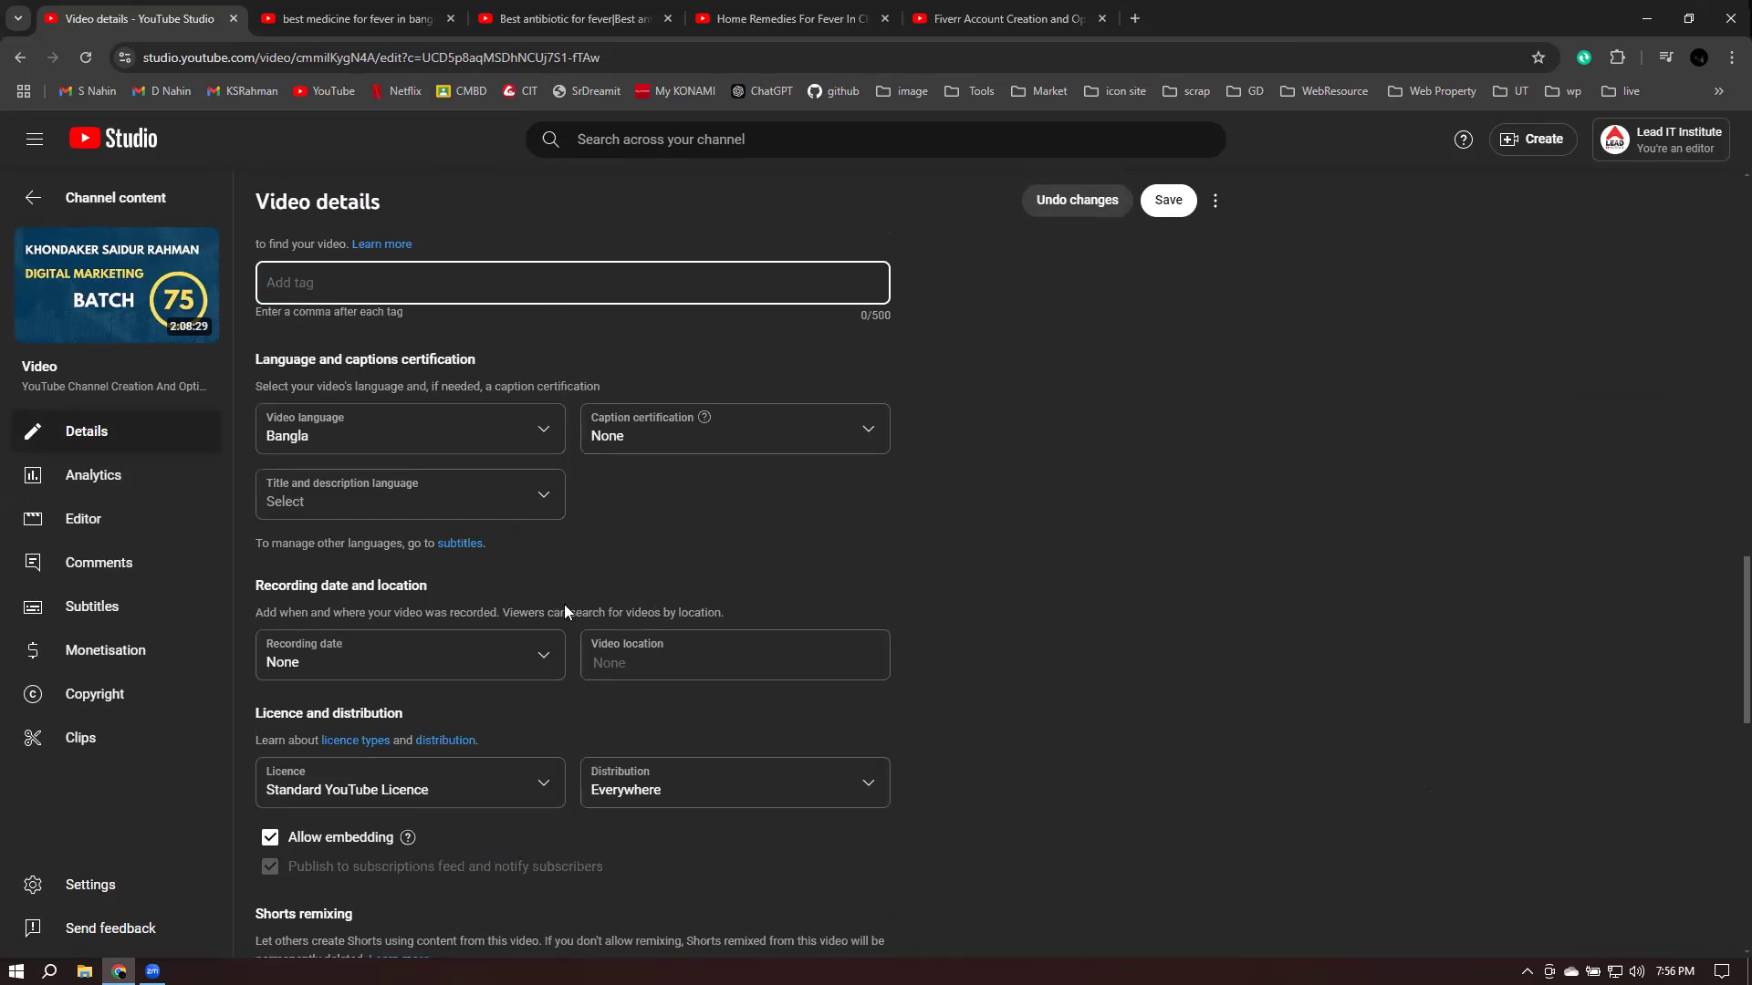
{"action": "scroll", "coordinate": [474, 757], "scroll_direction": "down", "scroll_amount": 5}
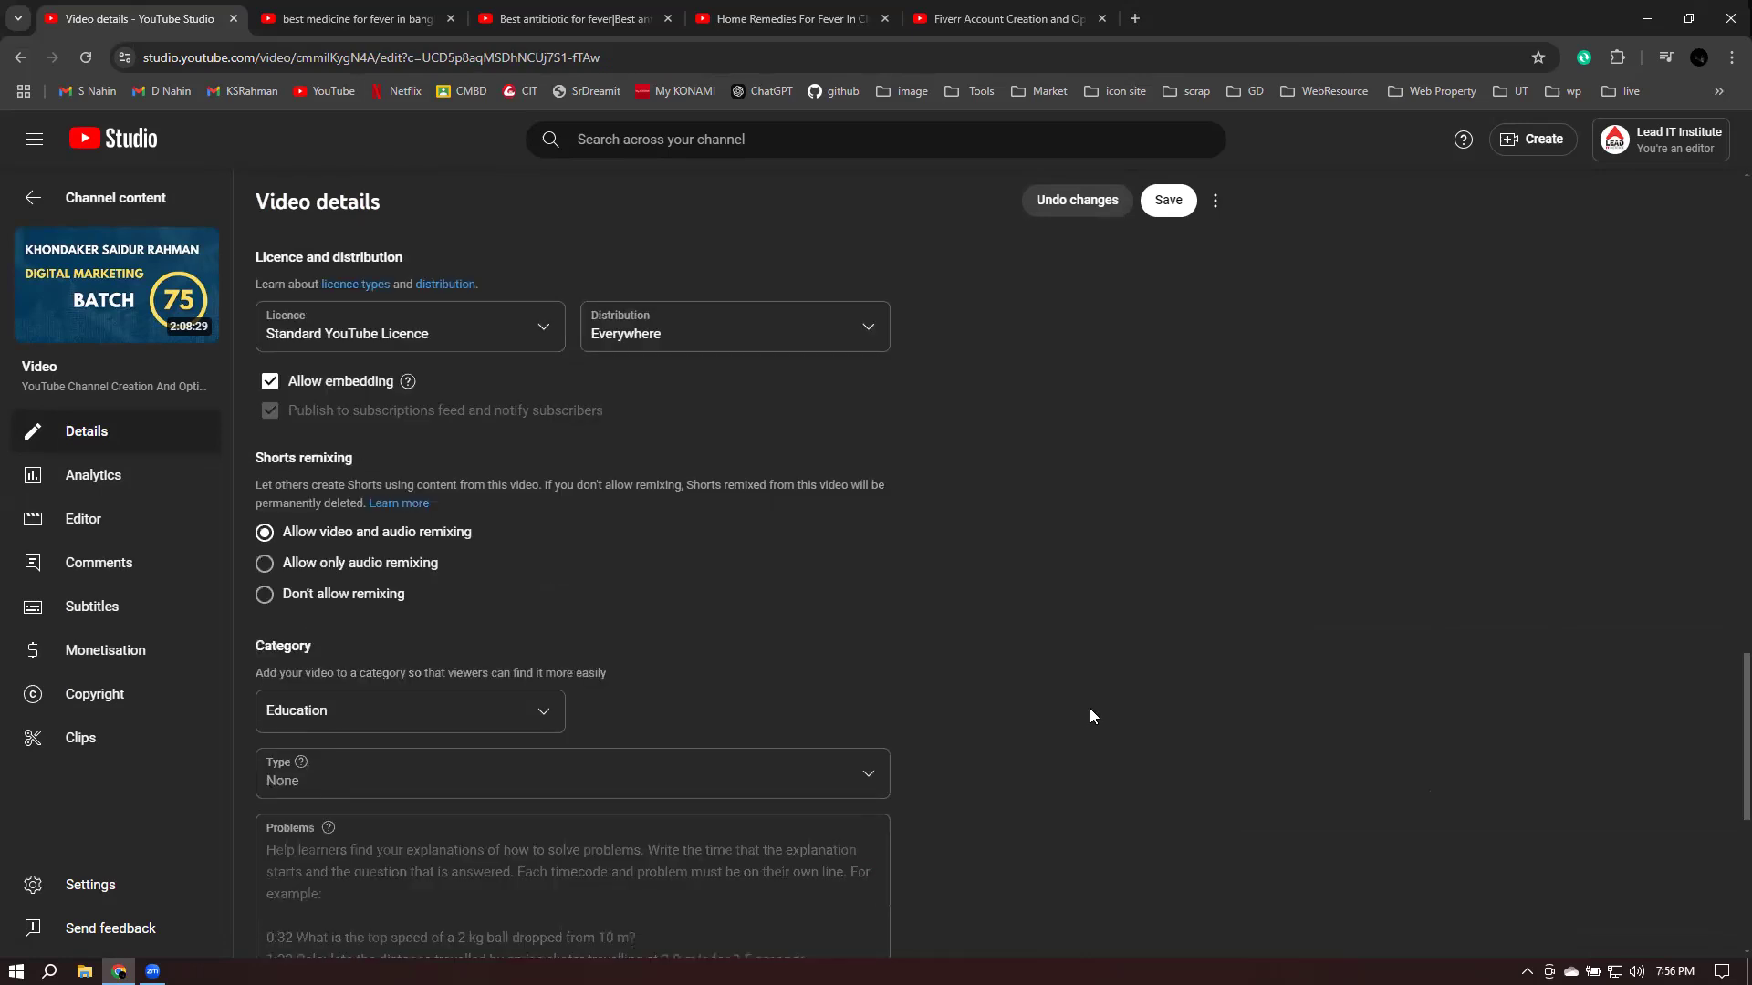
{"action": "scroll", "coordinate": [1126, 613], "scroll_direction": "up", "scroll_amount": 7}
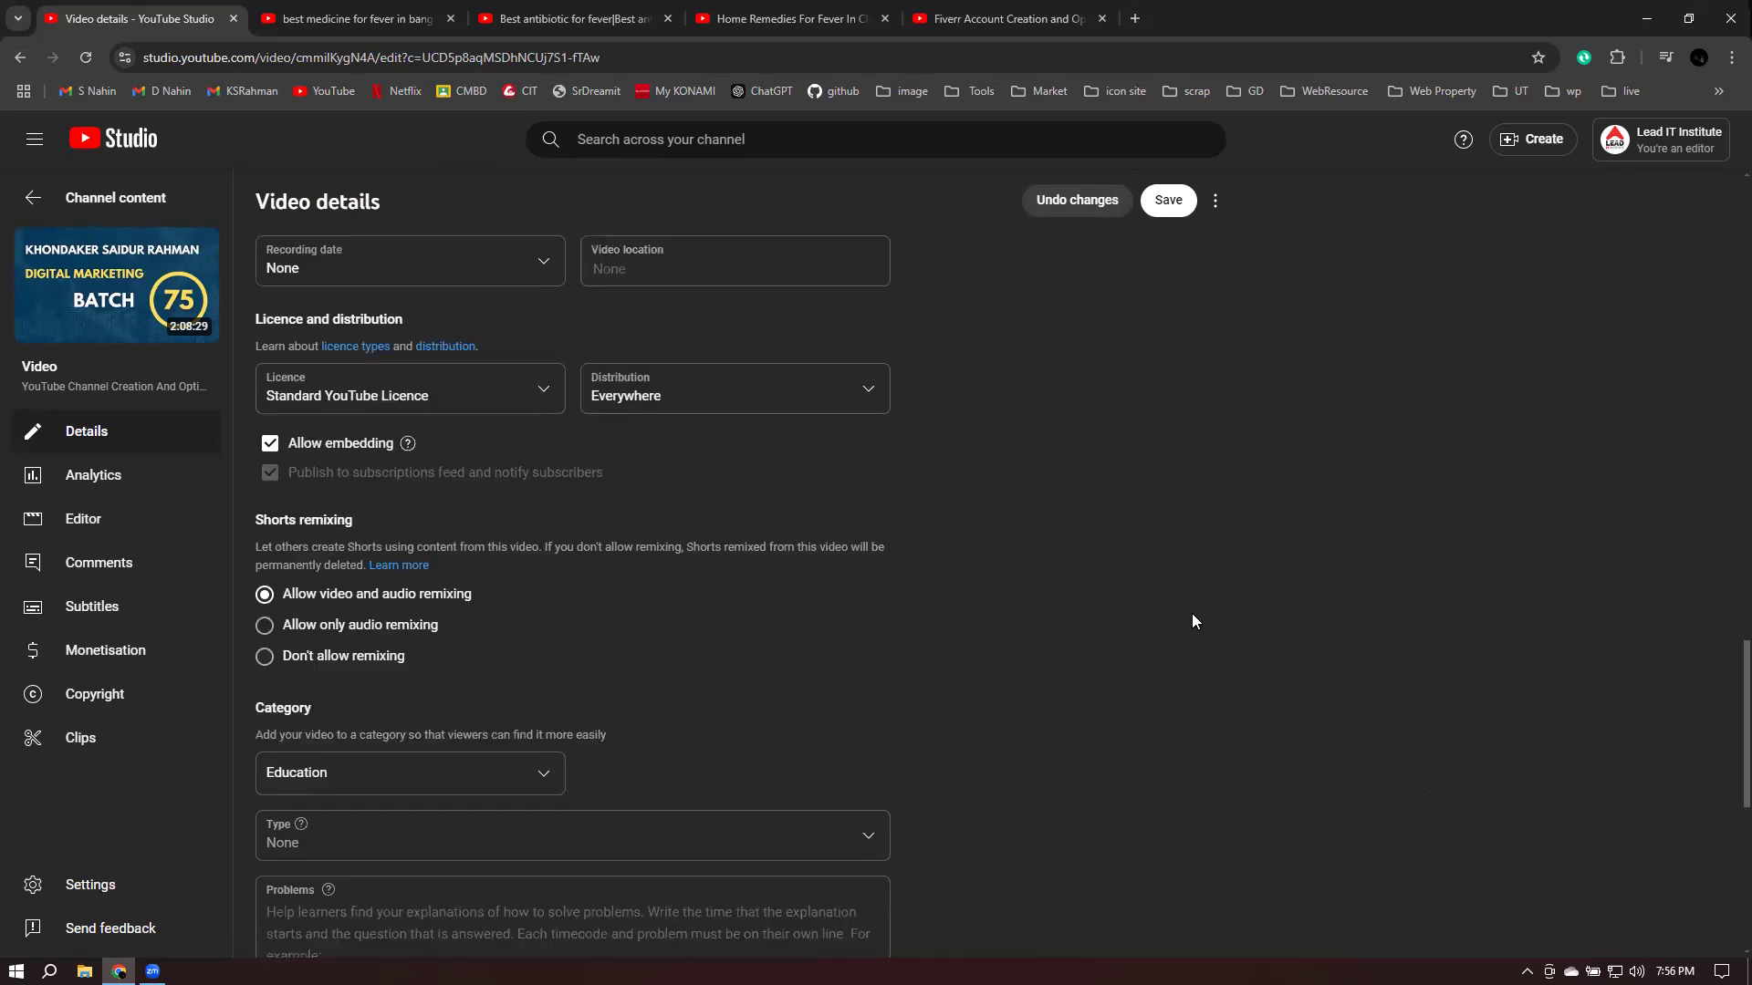
{"action": "scroll", "coordinate": [976, 416], "scroll_direction": "up", "scroll_amount": 11}
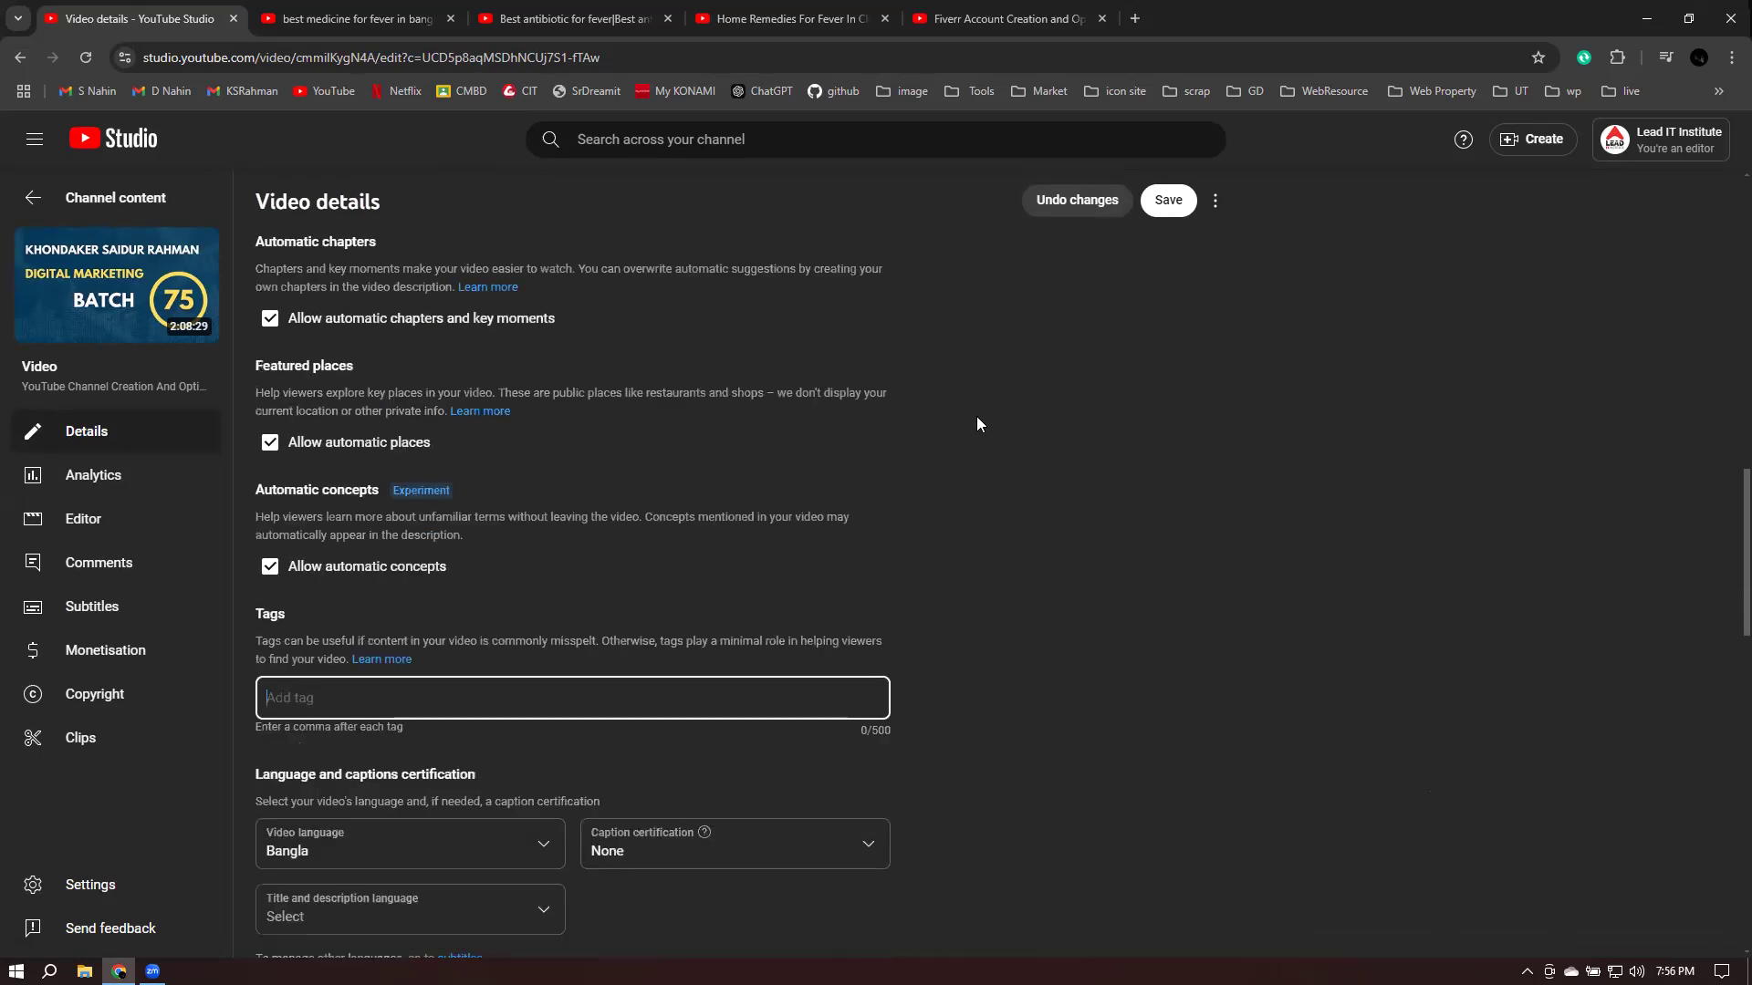
{"action": "left_click", "coordinate": [33, 200]}
{"action": "key", "text": "Return"}
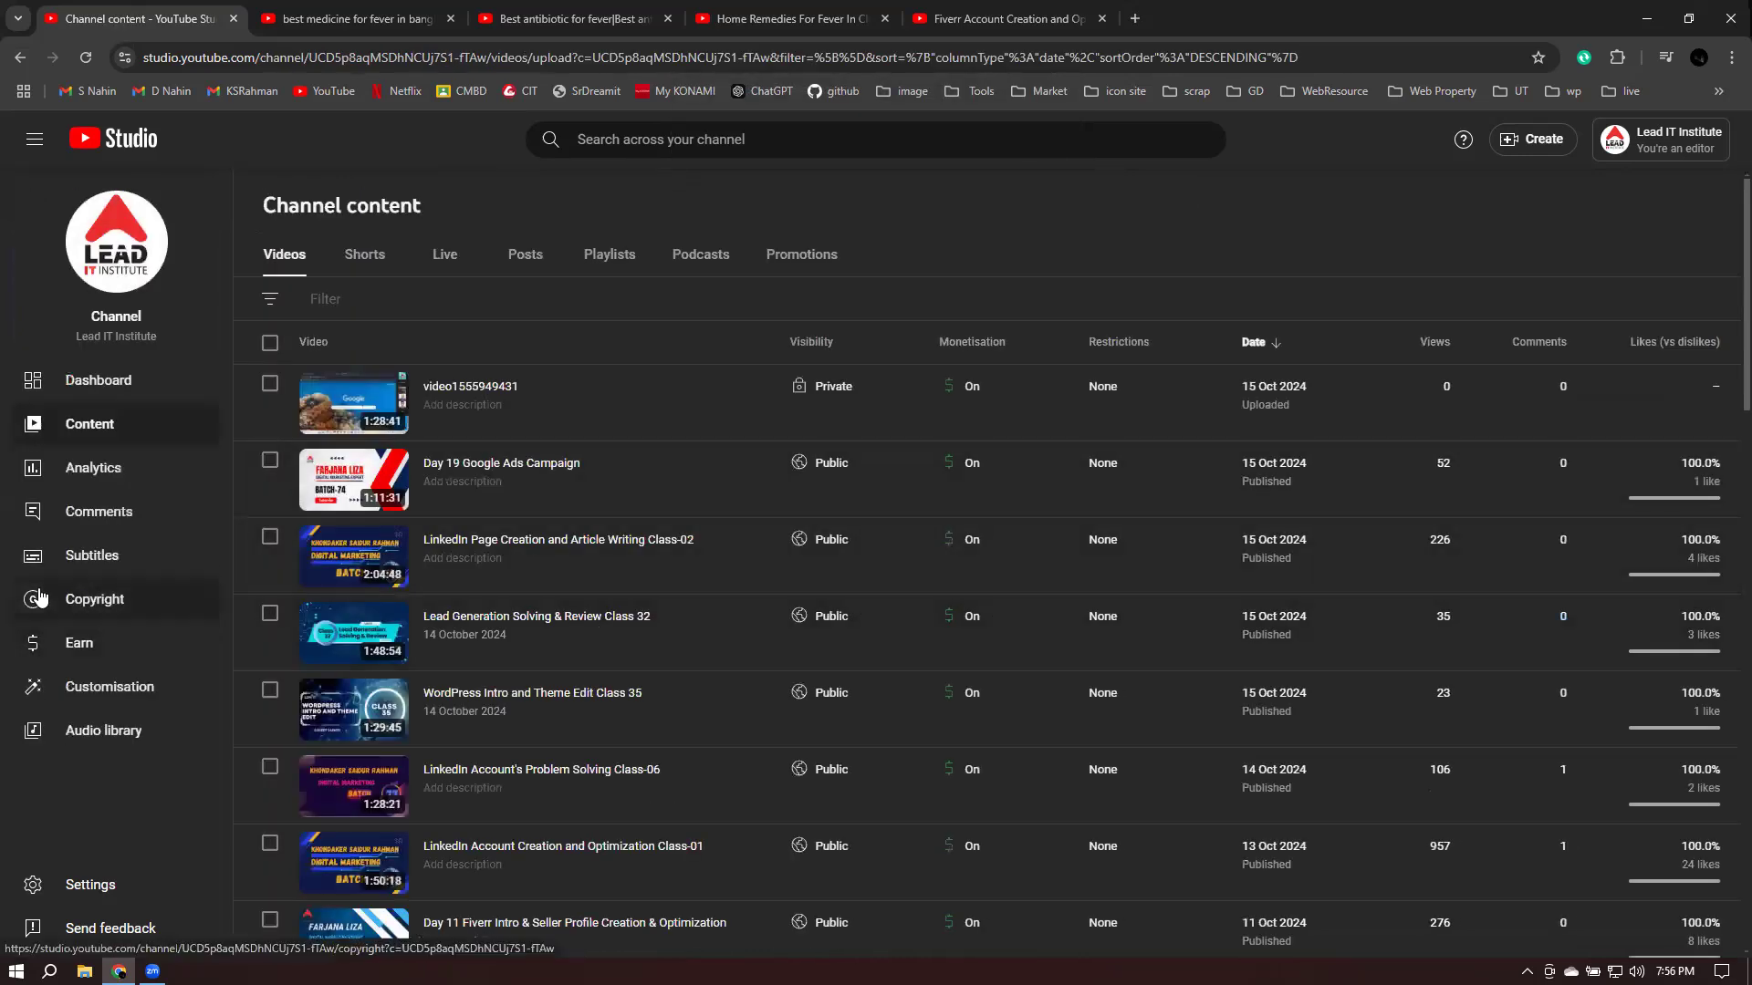
- Return to Channel analytics and open See more under Realtime top content
{"action": "left_click", "coordinate": [137, 477]}
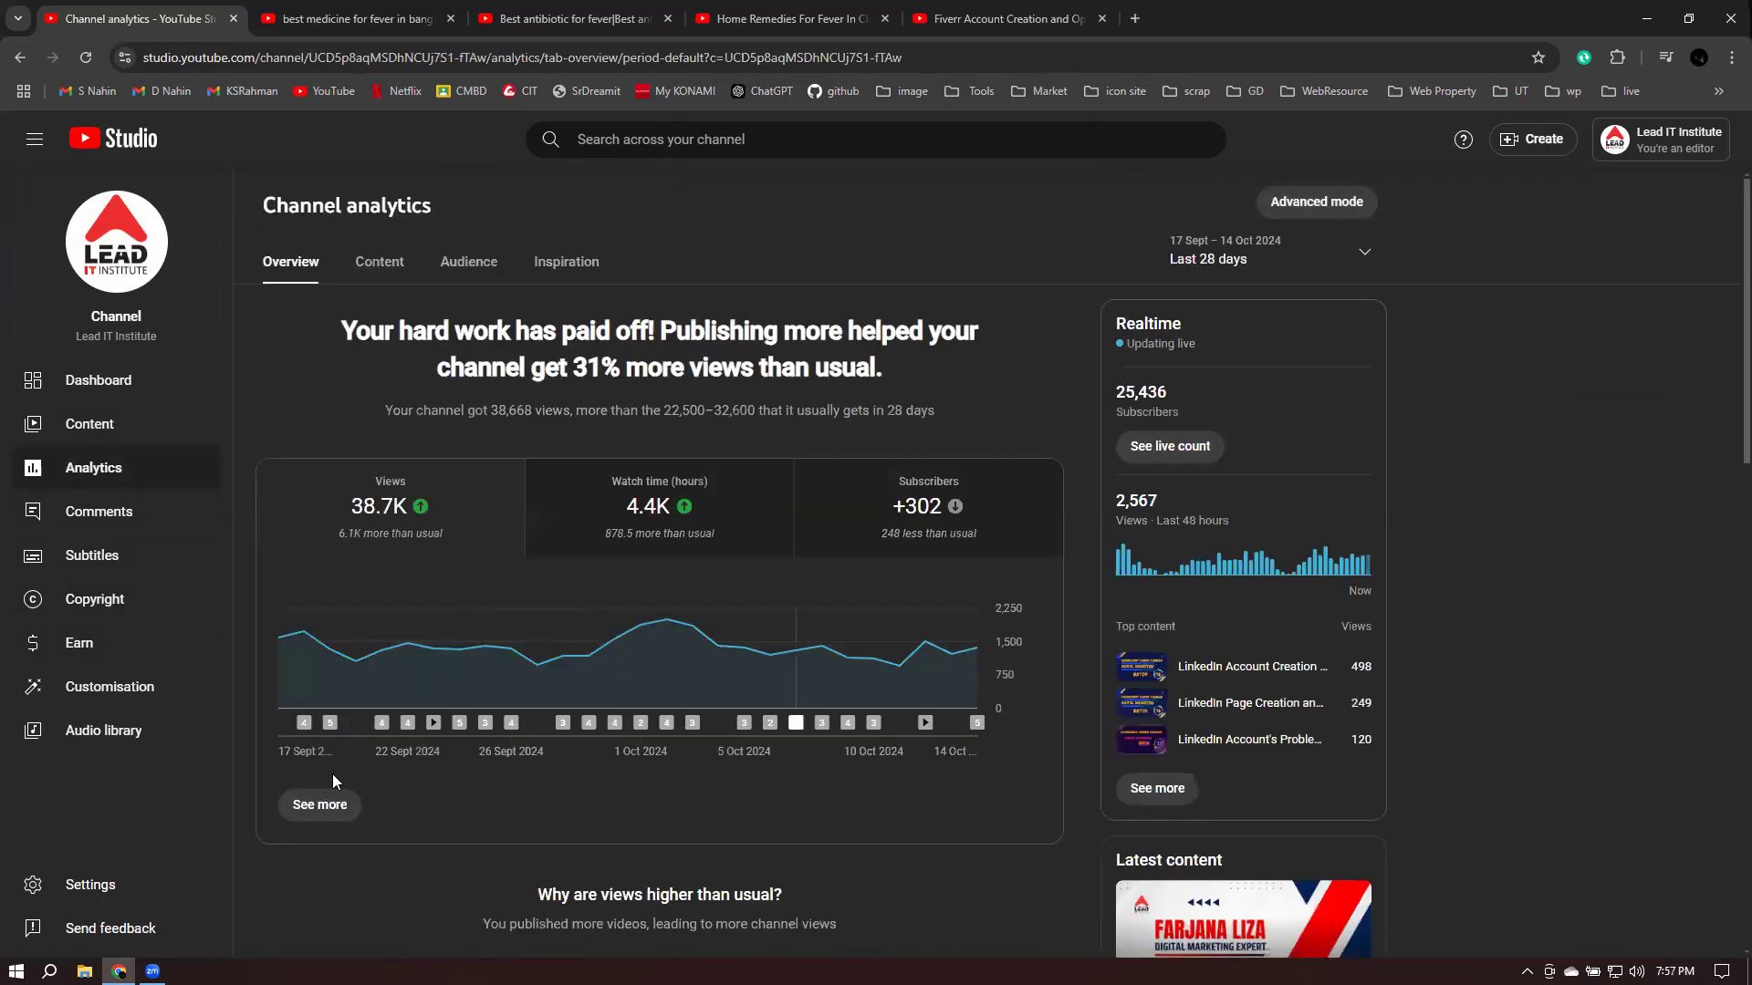
{"action": "scroll", "coordinate": [523, 516], "scroll_direction": "down", "scroll_amount": 2}
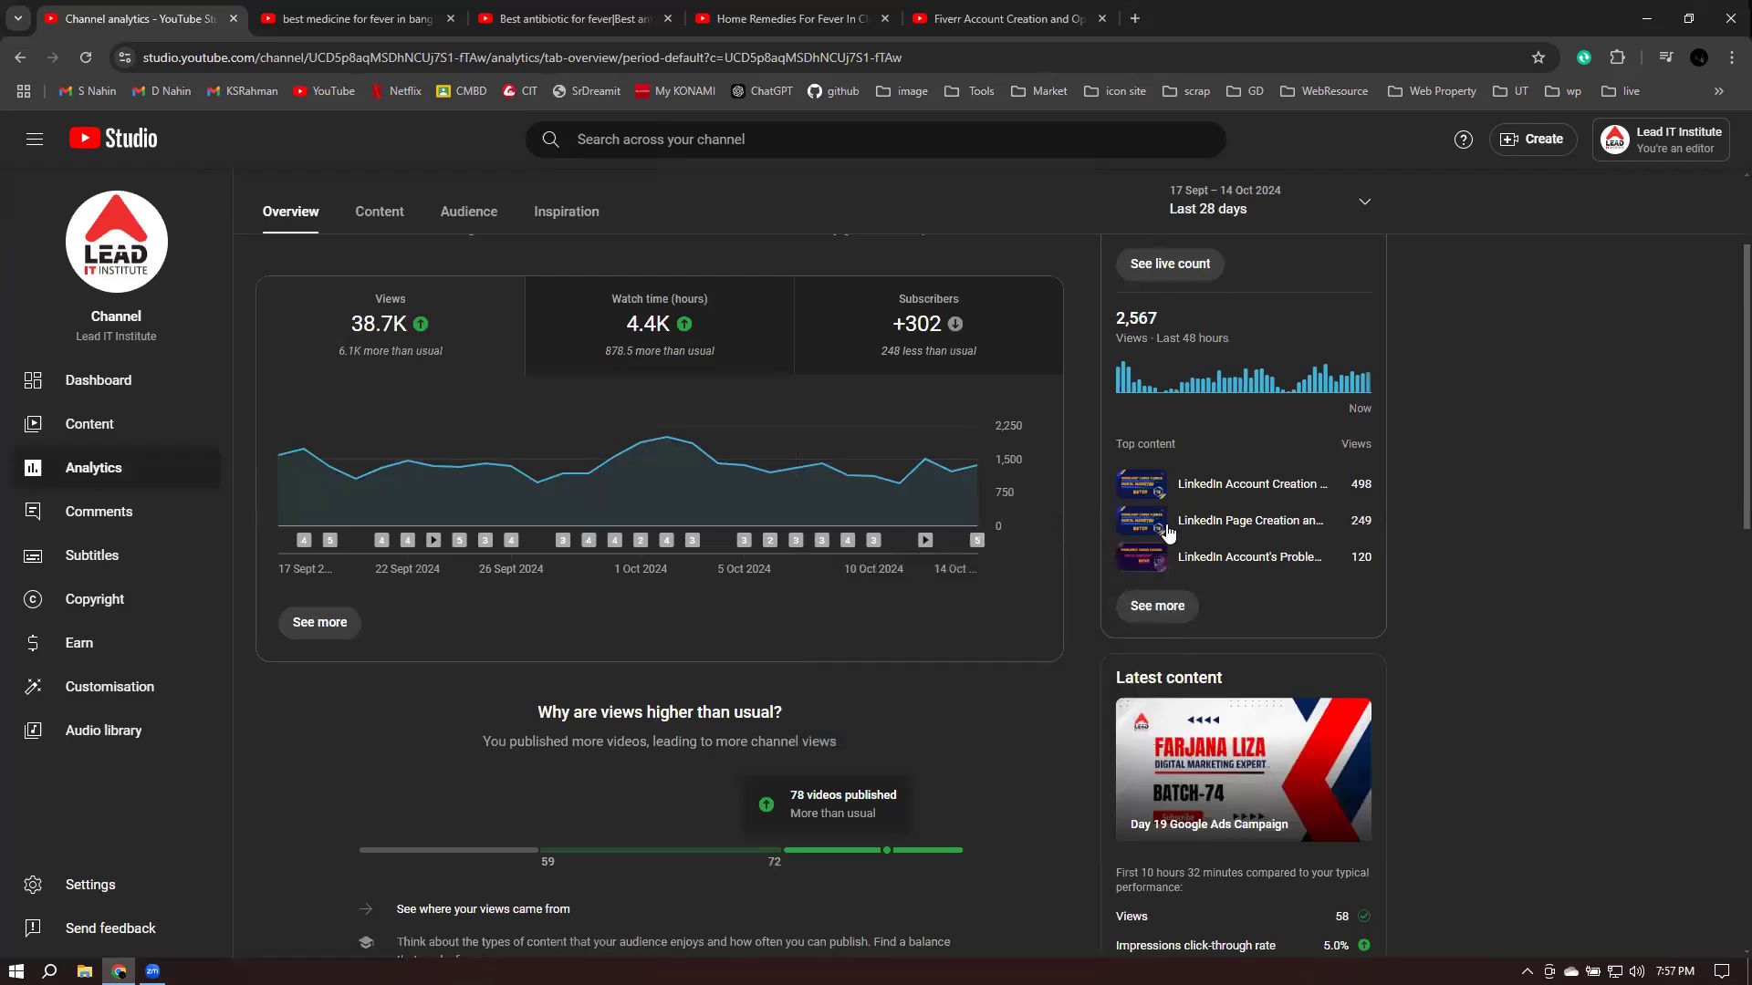
{"action": "left_click", "coordinate": [1154, 608]}
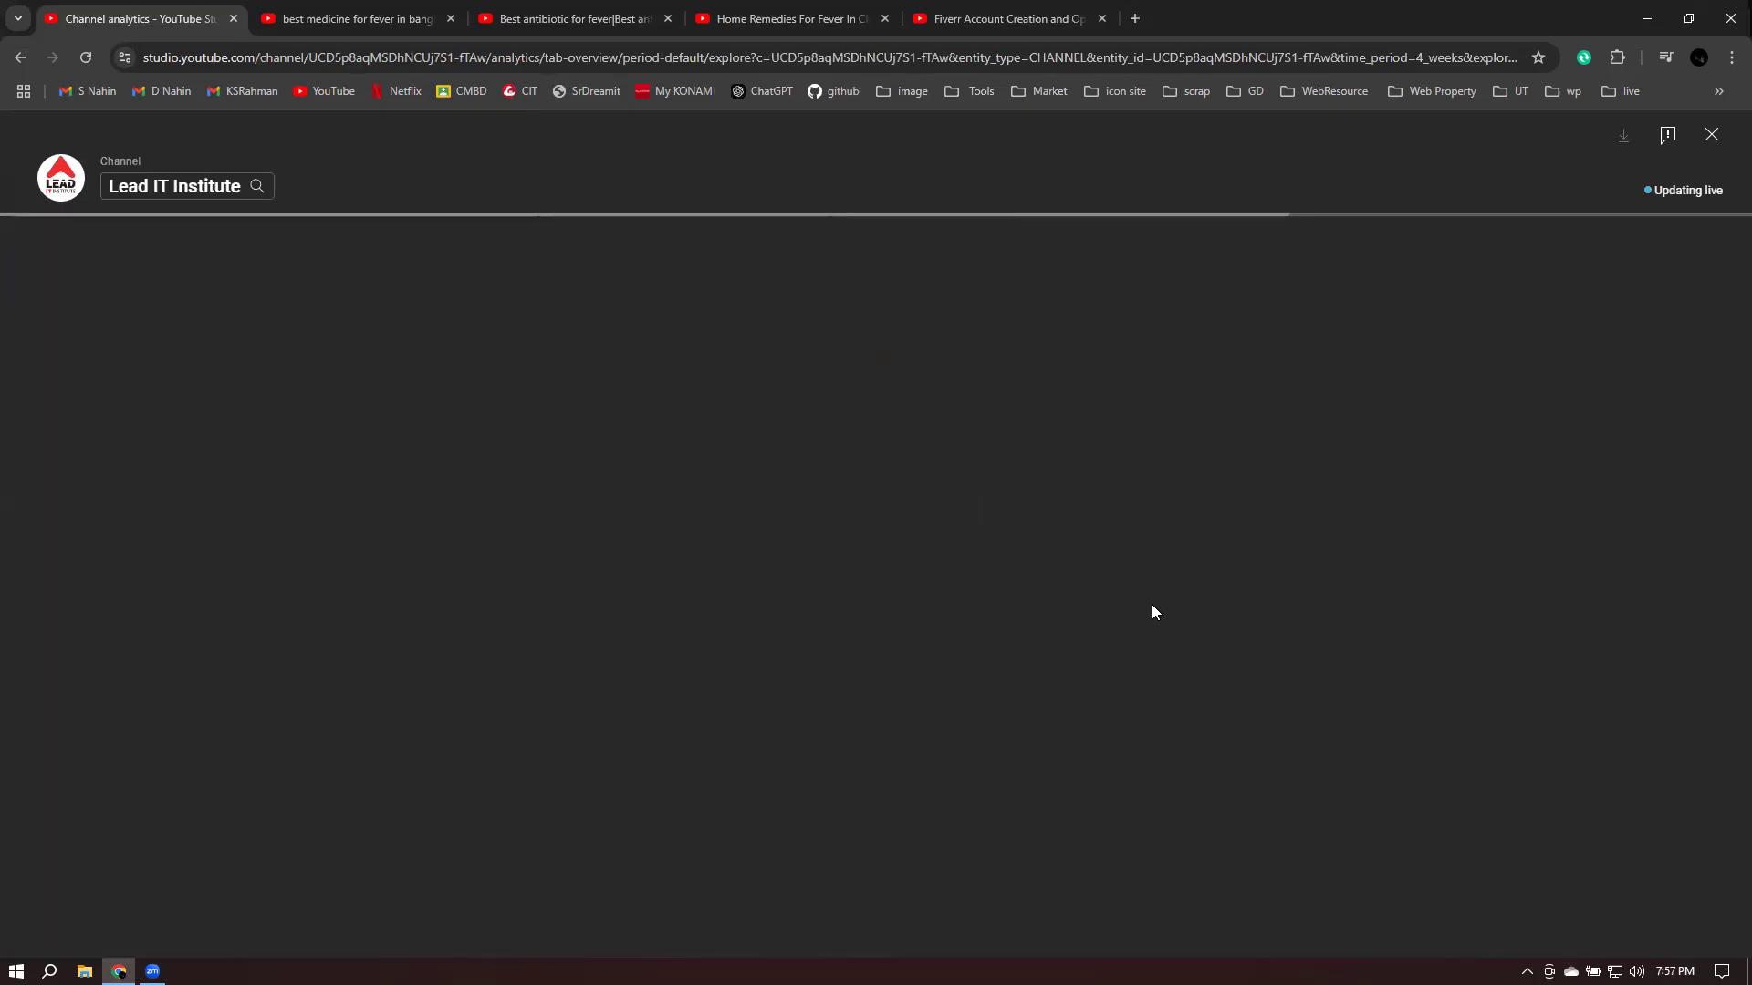
- Scroll the realtime table of 2,572 views in 48 hours, then close it to the overview
{"action": "mouse_move", "coordinate": [392, 595]}
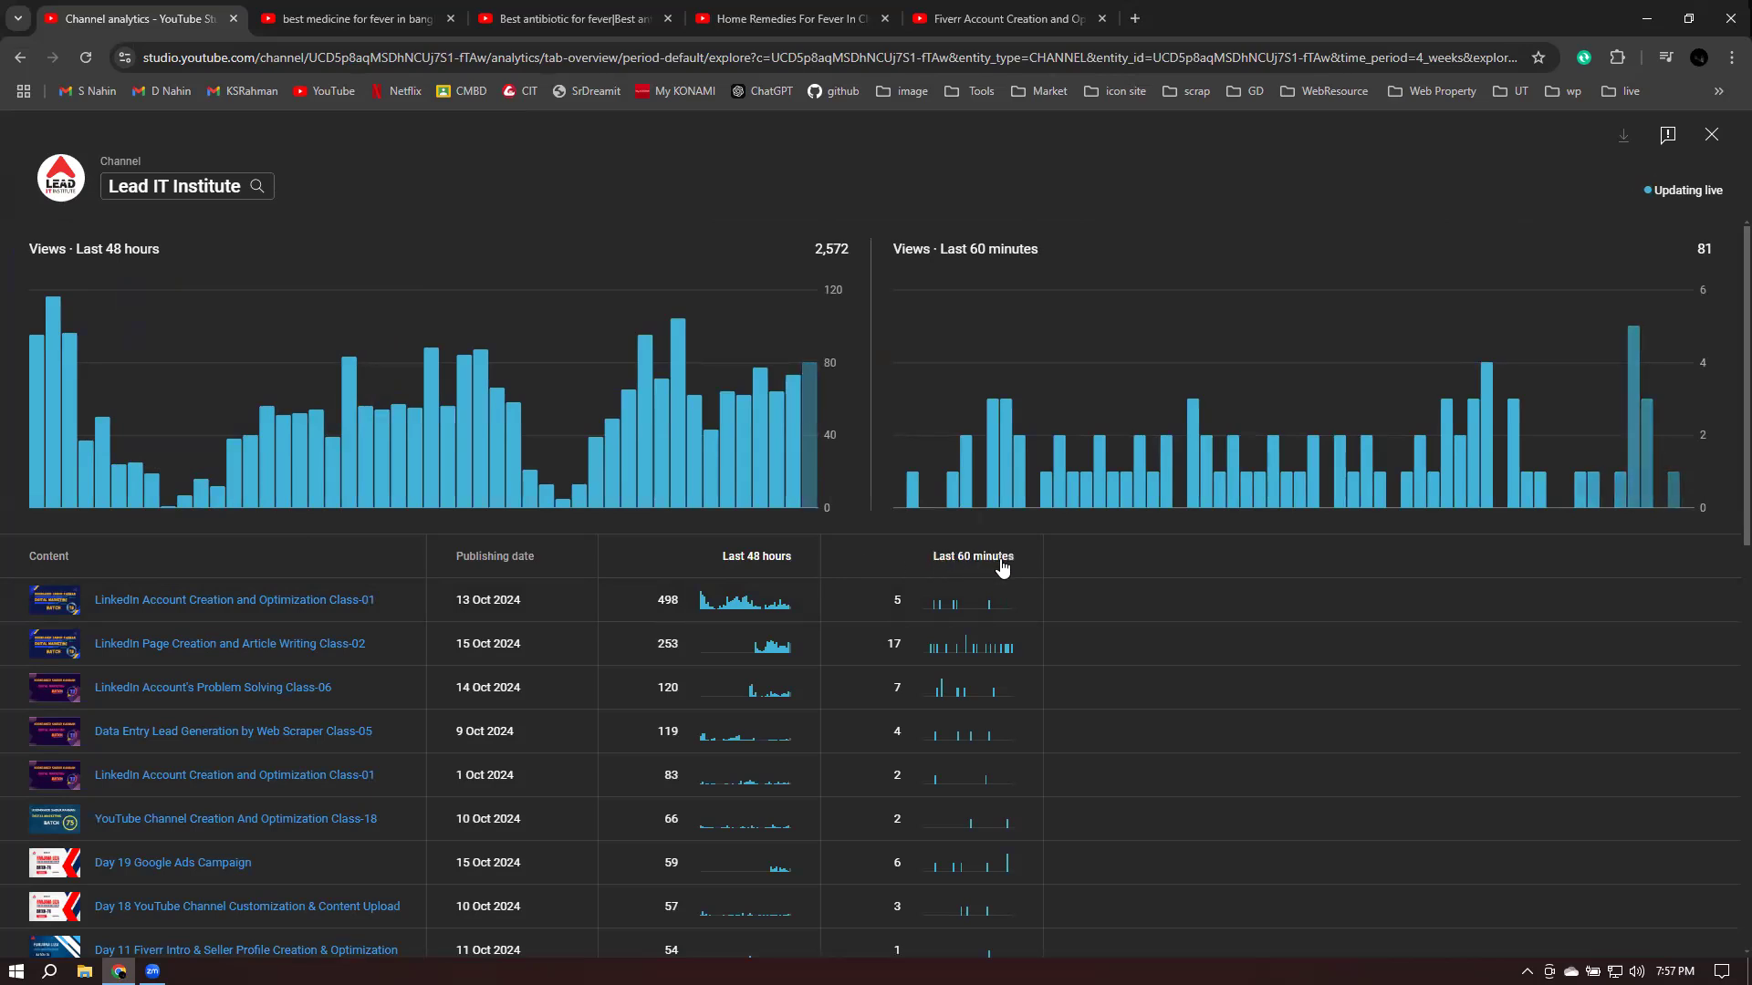
{"action": "scroll", "coordinate": [753, 600], "scroll_direction": "down", "scroll_amount": 7}
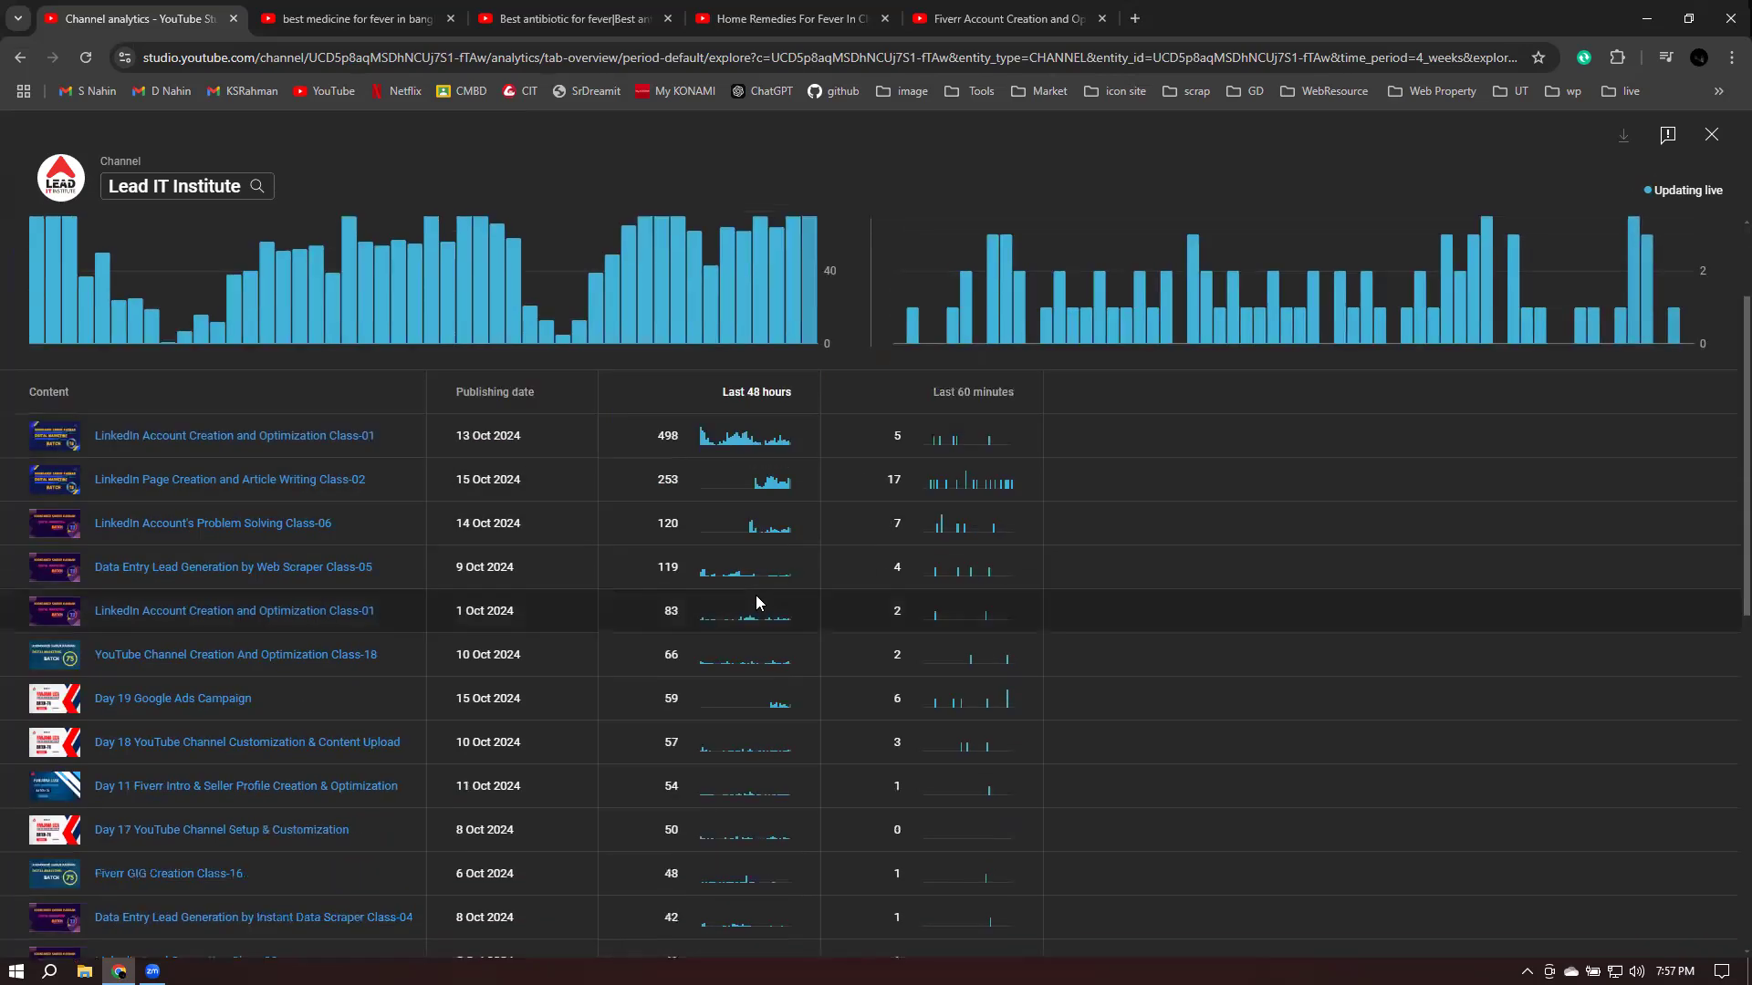
{"action": "scroll", "coordinate": [757, 606], "scroll_direction": "down", "scroll_amount": 3}
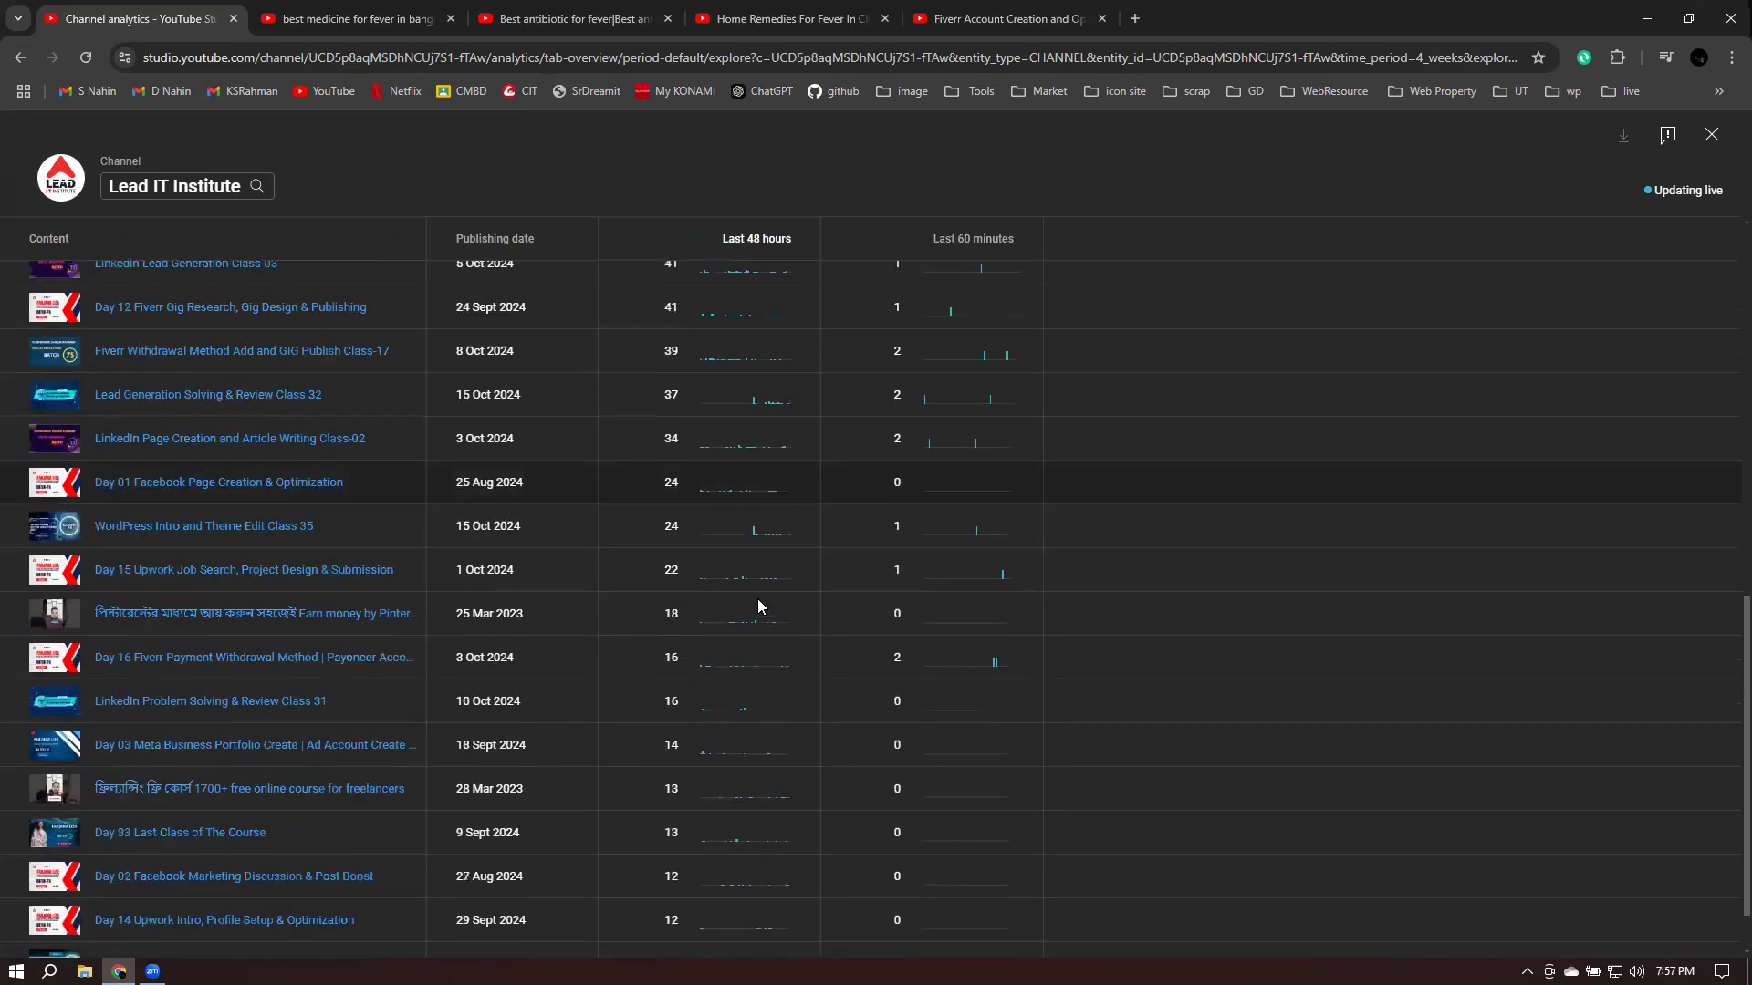
{"action": "scroll", "coordinate": [761, 595], "scroll_direction": "up", "scroll_amount": 10}
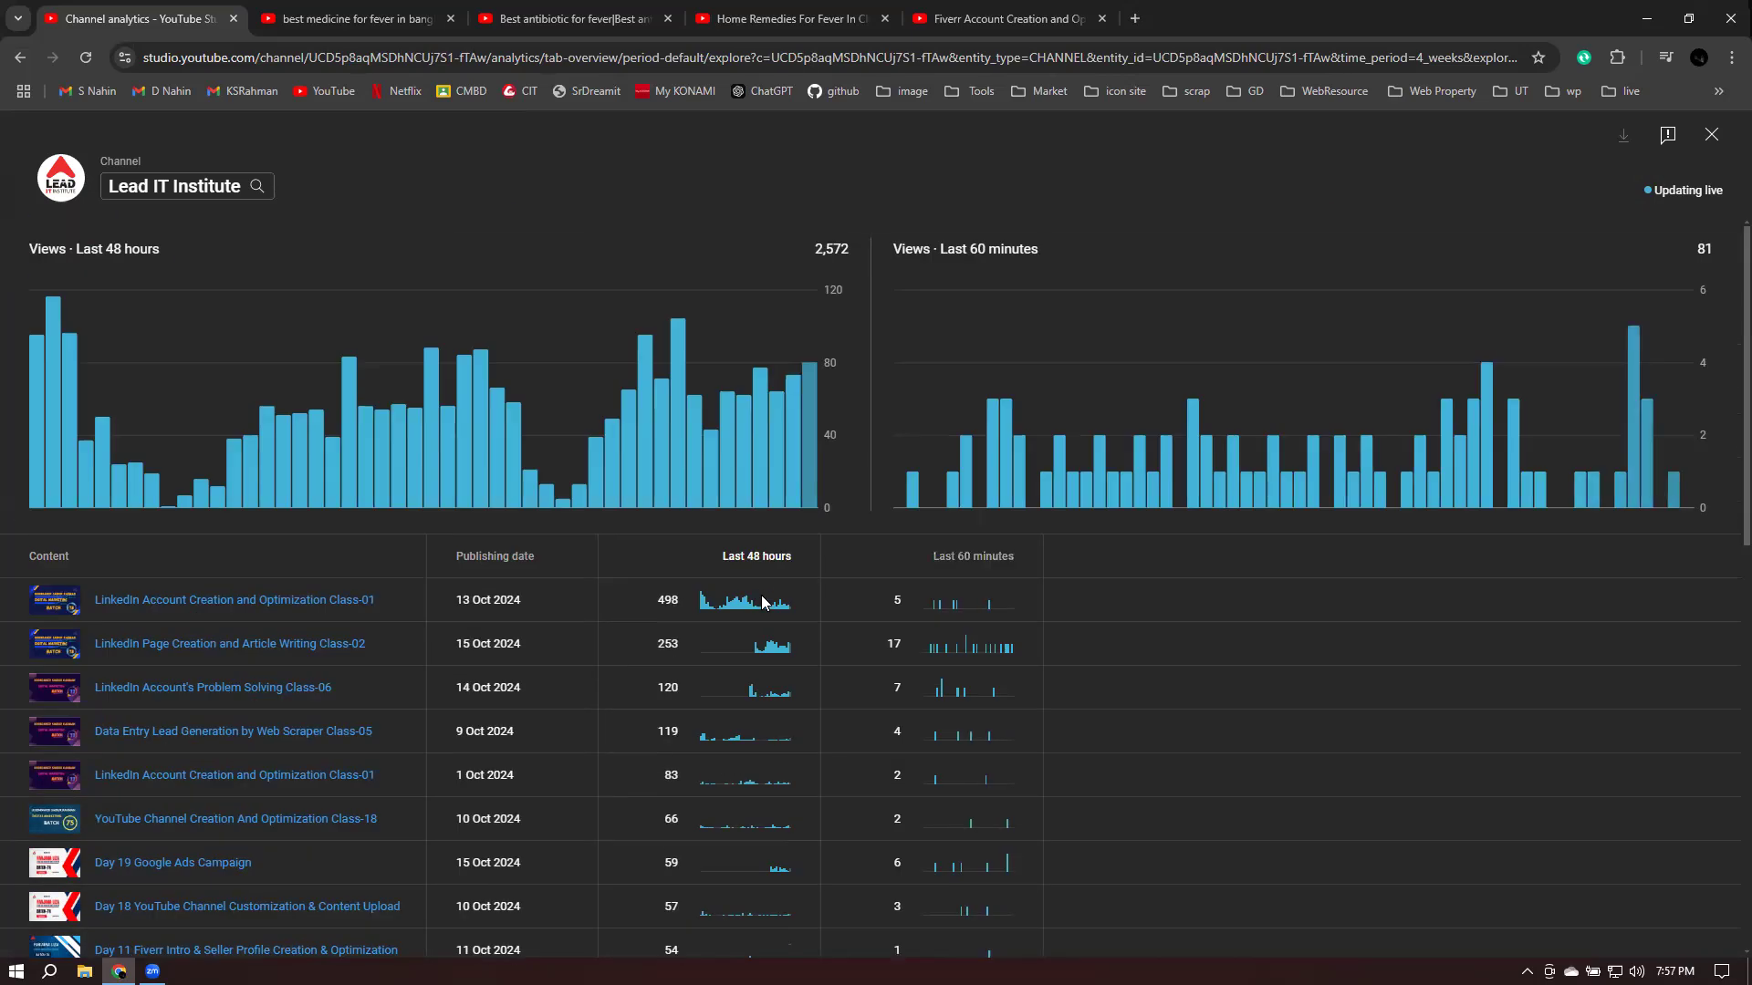
{"action": "left_click", "coordinate": [1712, 135]}
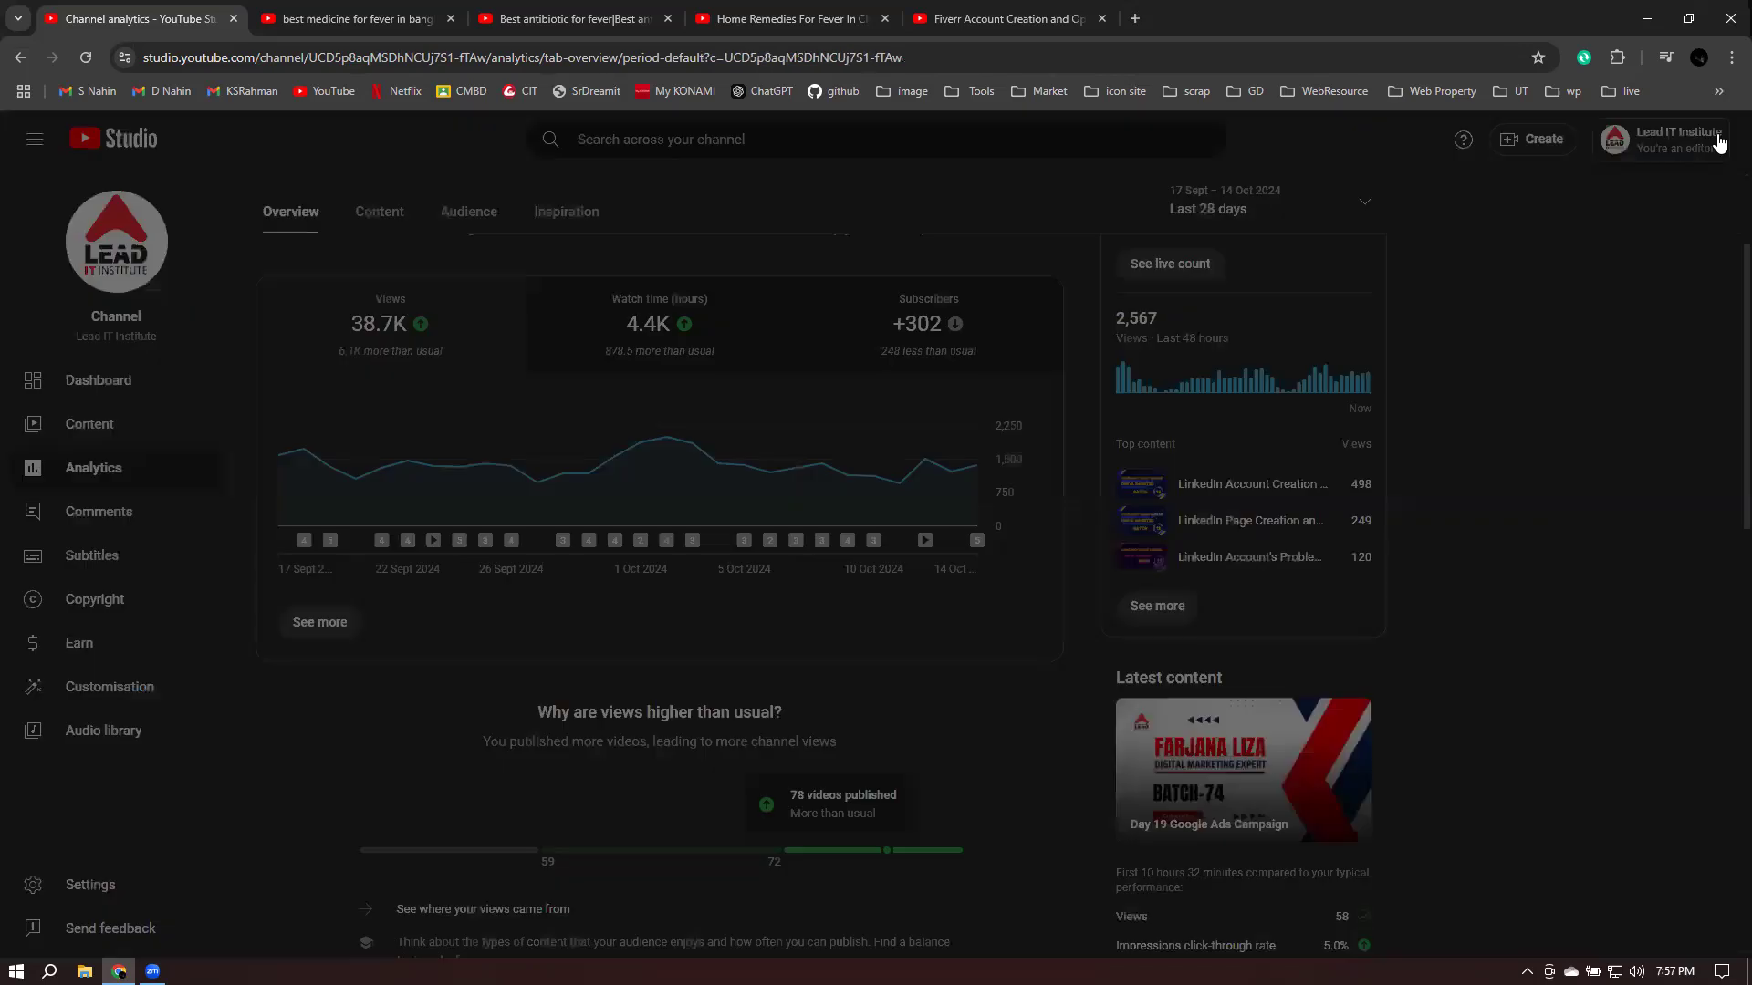
- Open the detailed analytics and break views down by traffic source, highlighting the direct-traffic note
{"action": "left_click", "coordinate": [330, 628]}
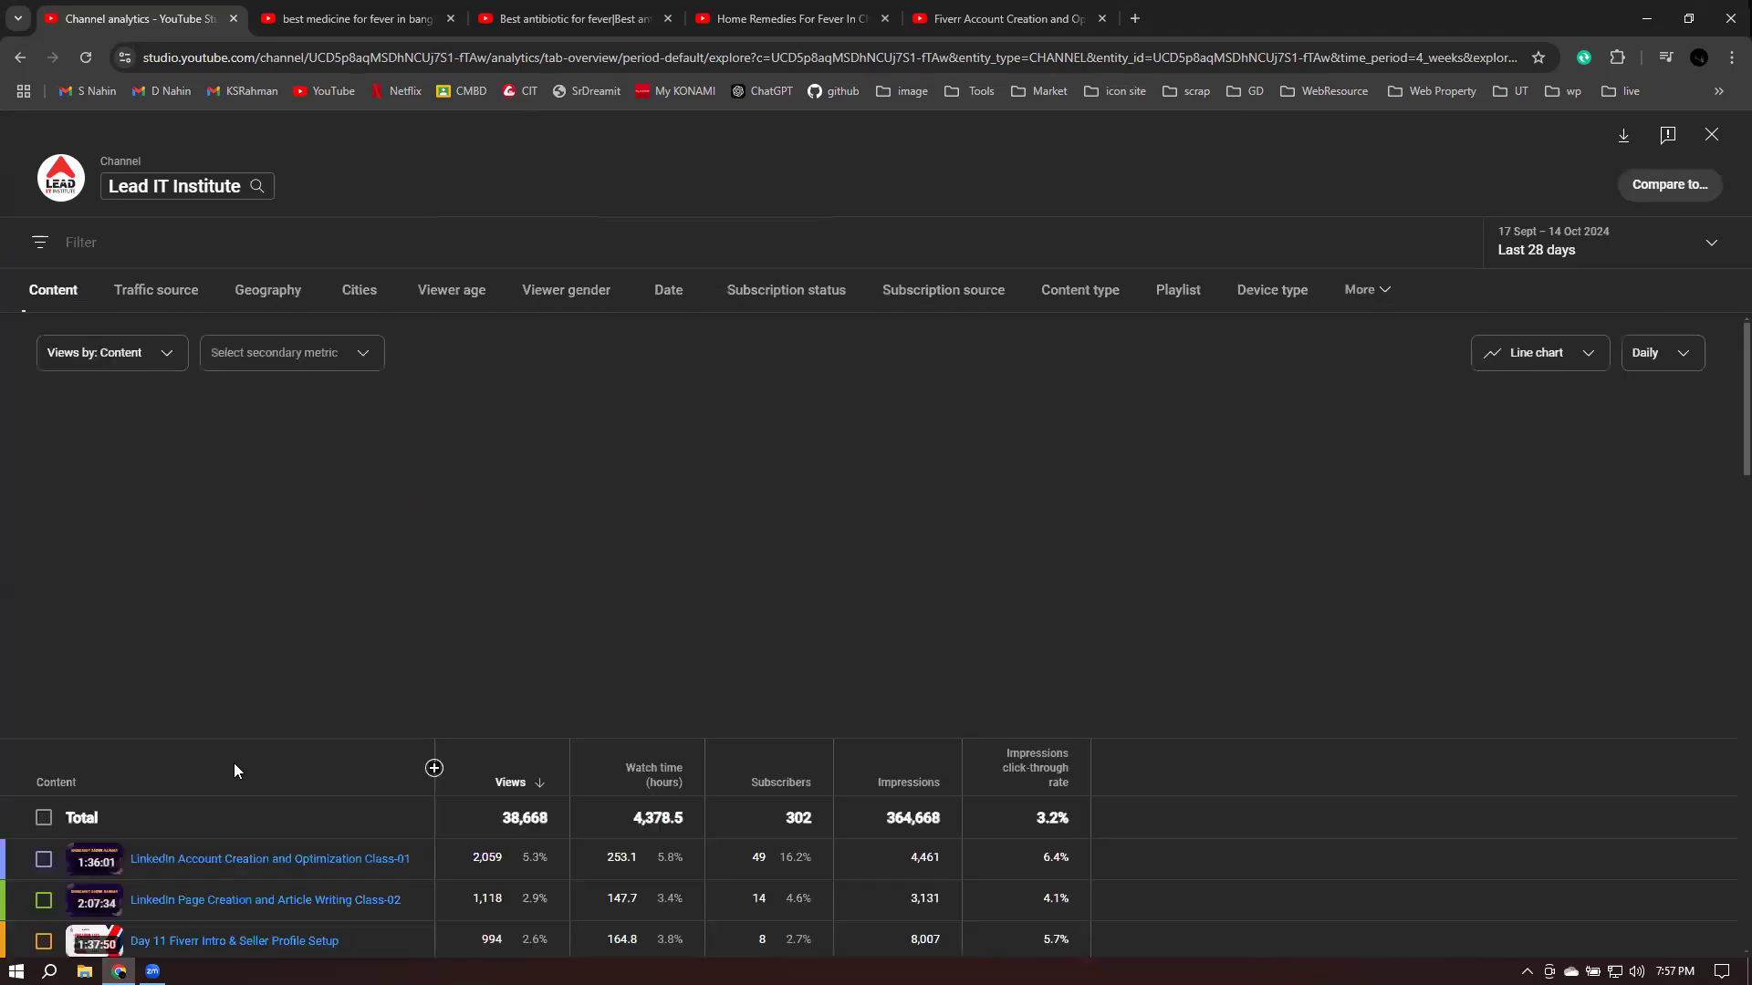
{"action": "left_click", "coordinate": [139, 293]}
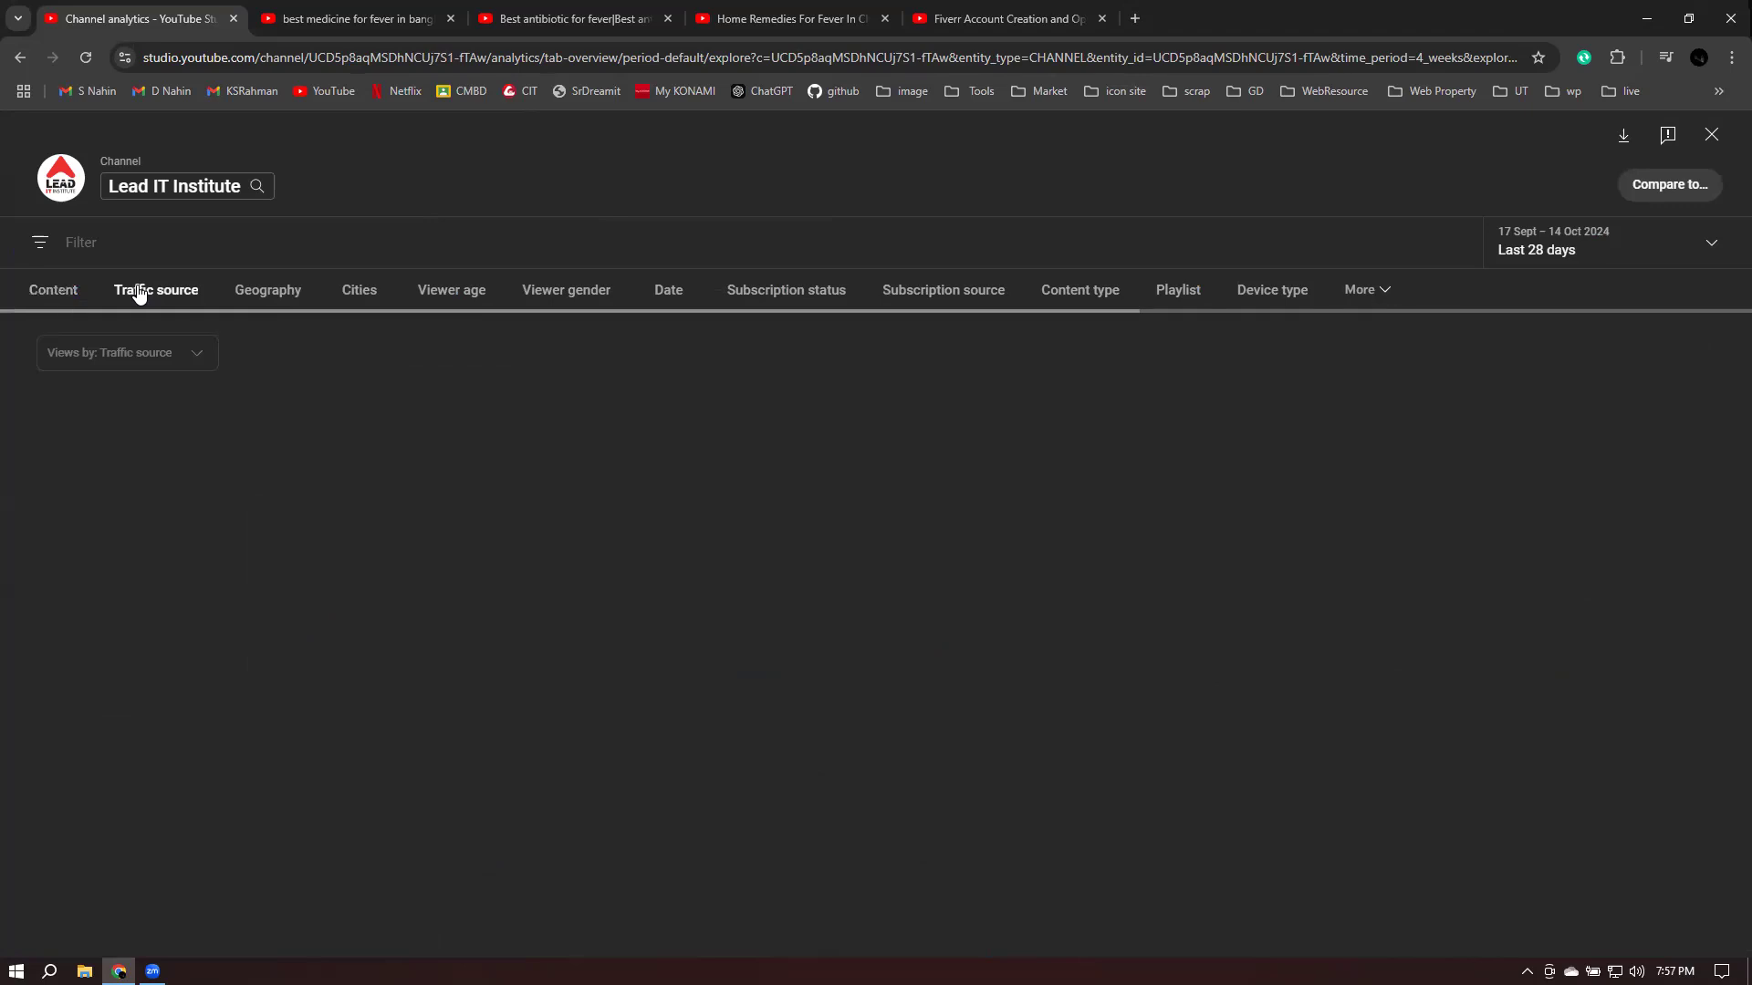
{"action": "scroll", "coordinate": [661, 624], "scroll_direction": "down", "scroll_amount": 3}
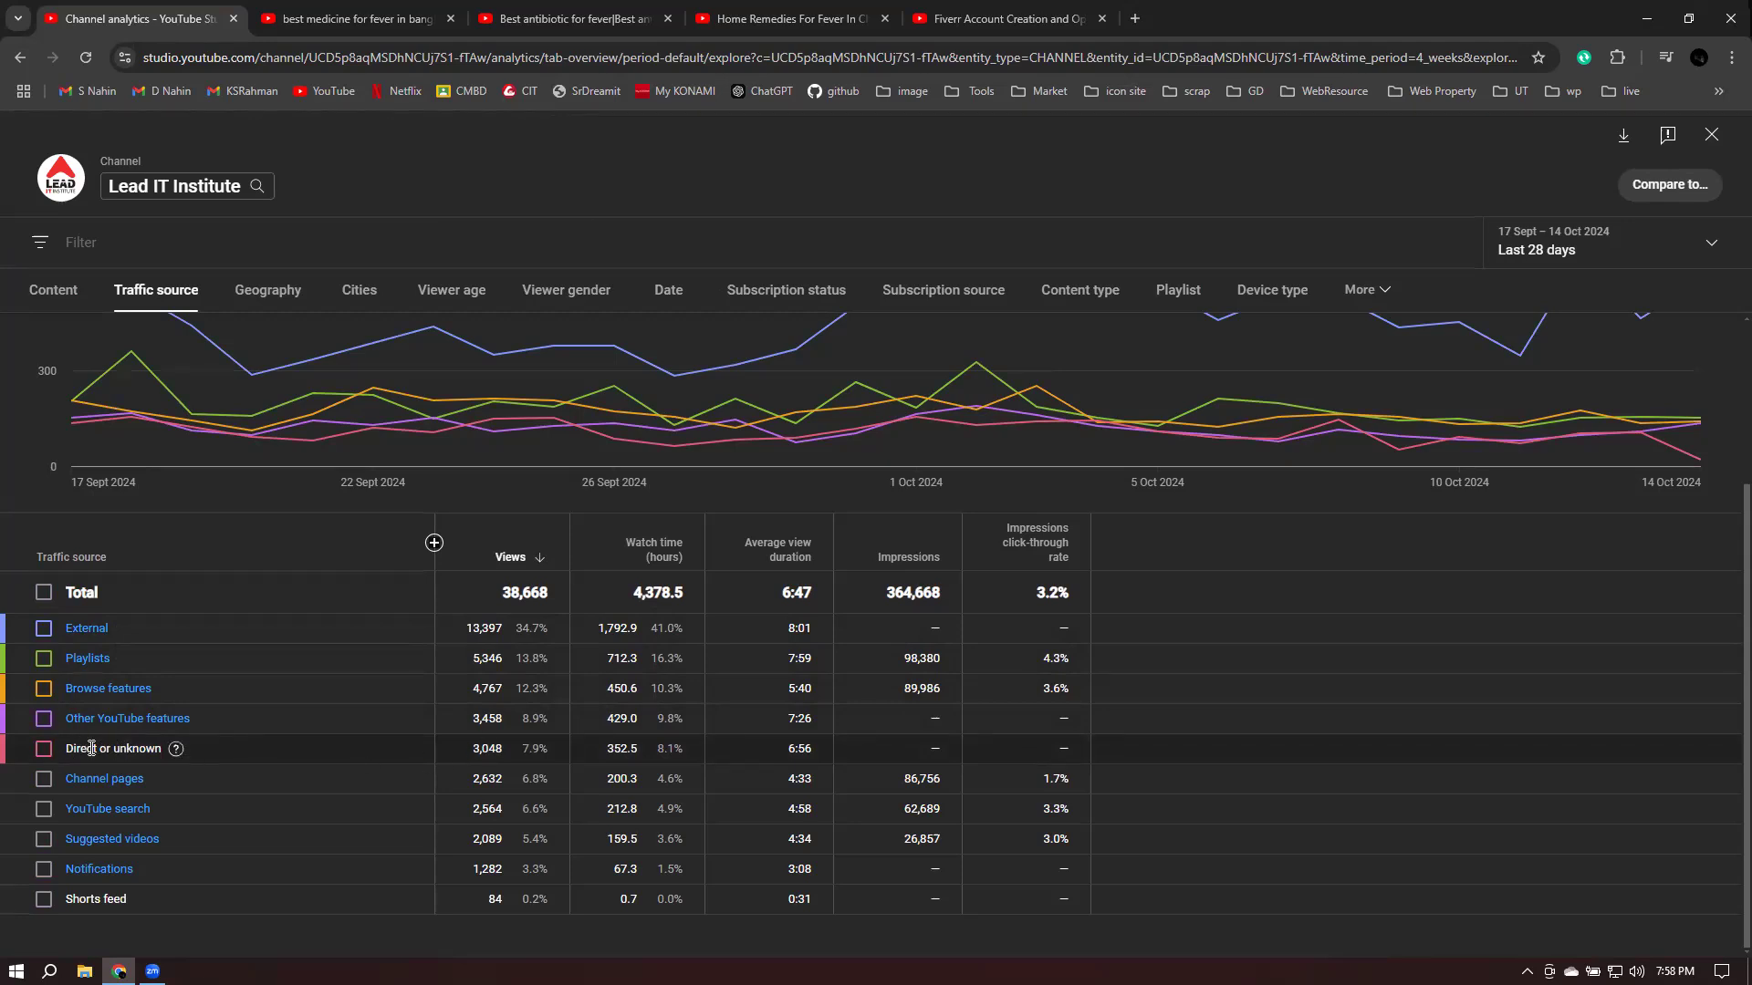
{"action": "mouse_move", "coordinate": [181, 753]}
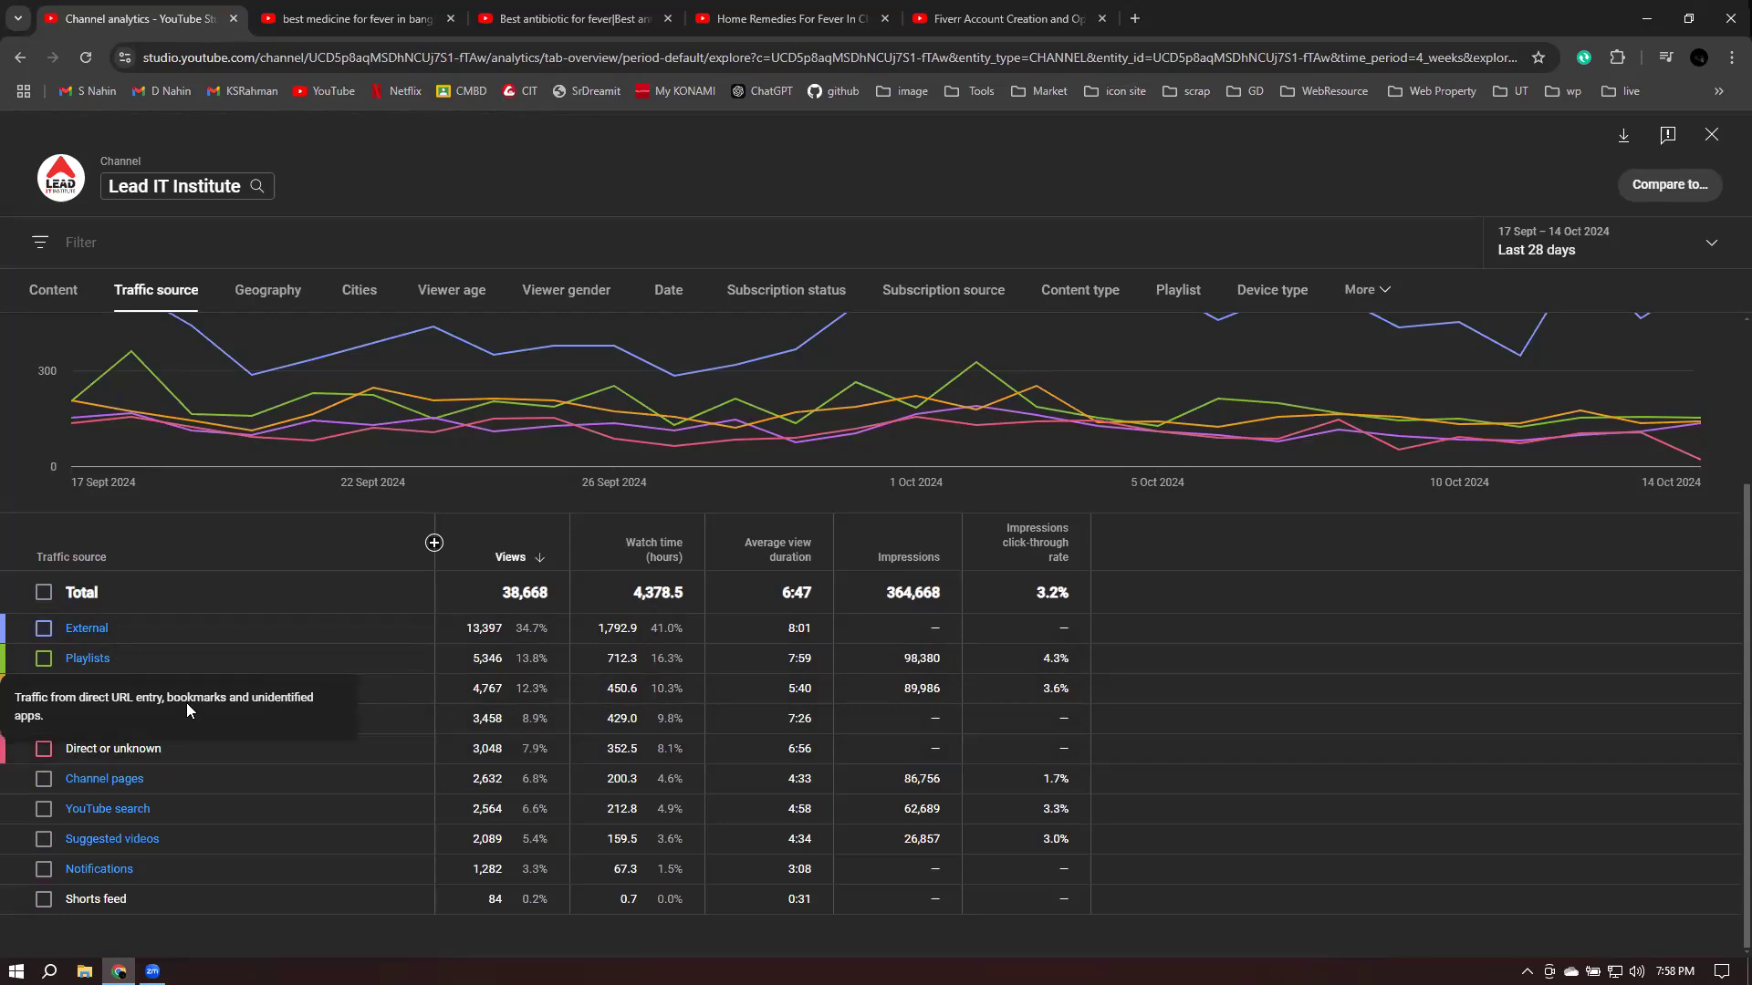
{"action": "left_click_drag", "start_coordinate": [168, 700], "coordinate": [321, 699]}
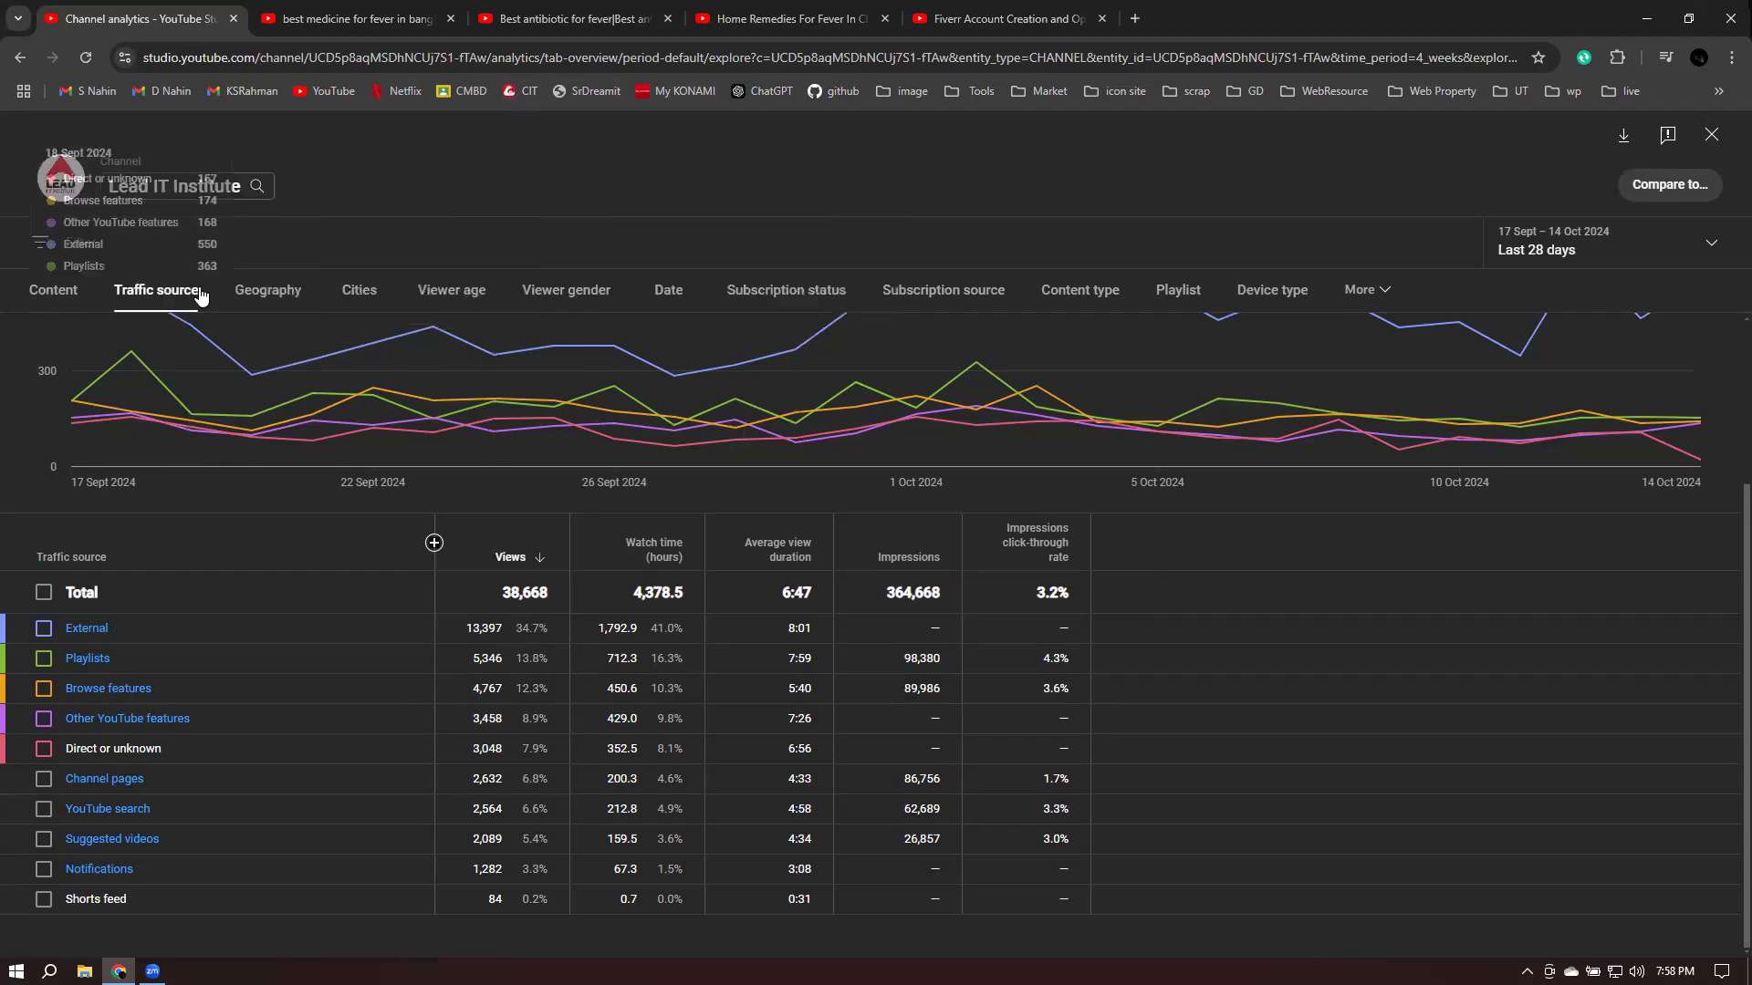
- Switch to the country breakdown and highlight Bangladesh's views and watch time
{"action": "left_click", "coordinate": [285, 297]}
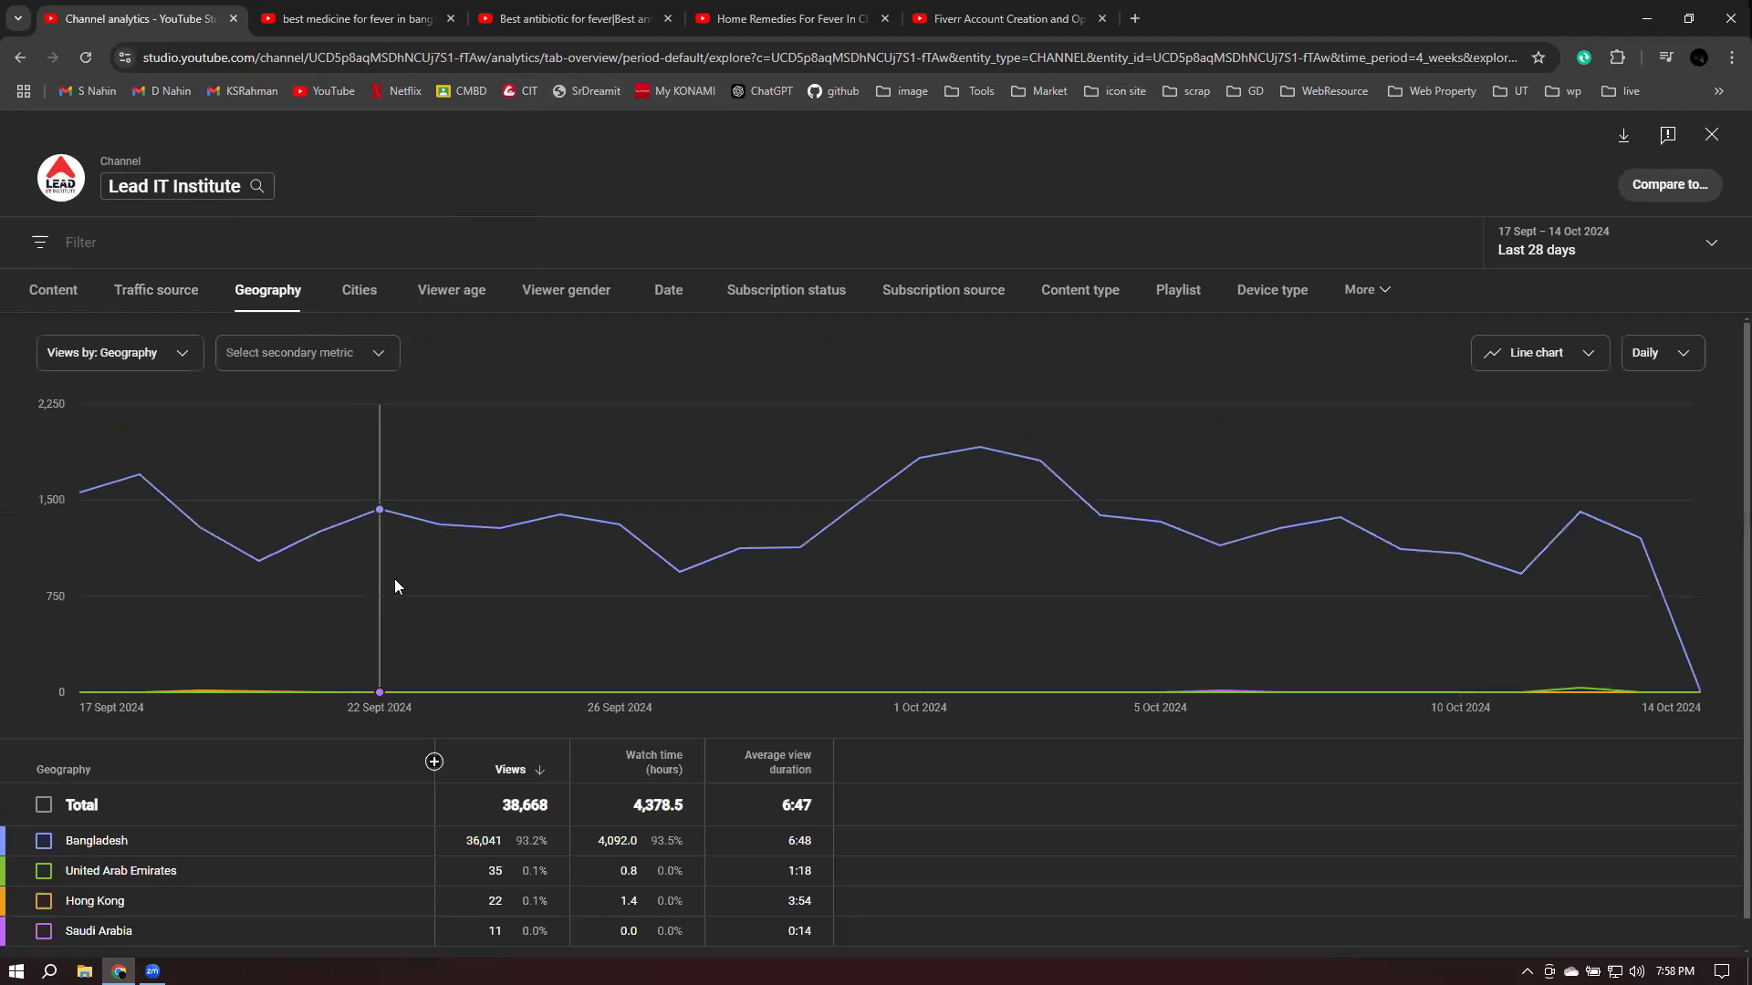
{"action": "scroll", "coordinate": [399, 579], "scroll_direction": "down", "scroll_amount": 1}
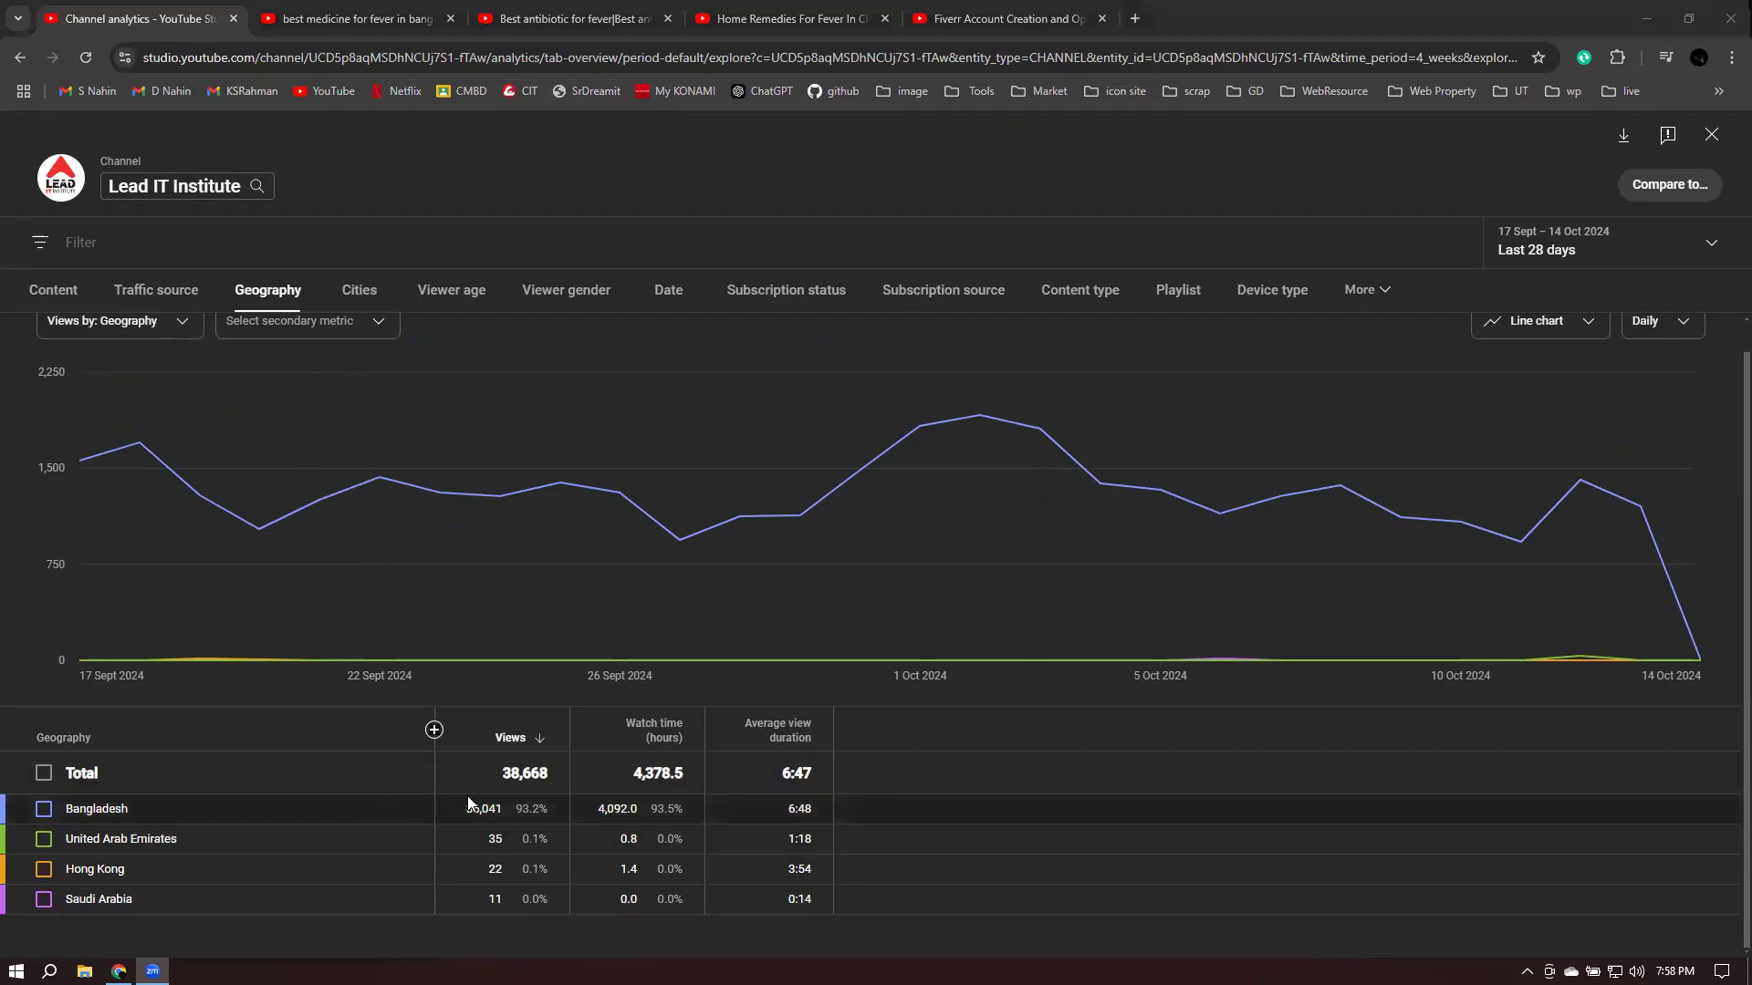
{"action": "left_click_drag", "start_coordinate": [460, 812], "coordinate": [676, 803]}
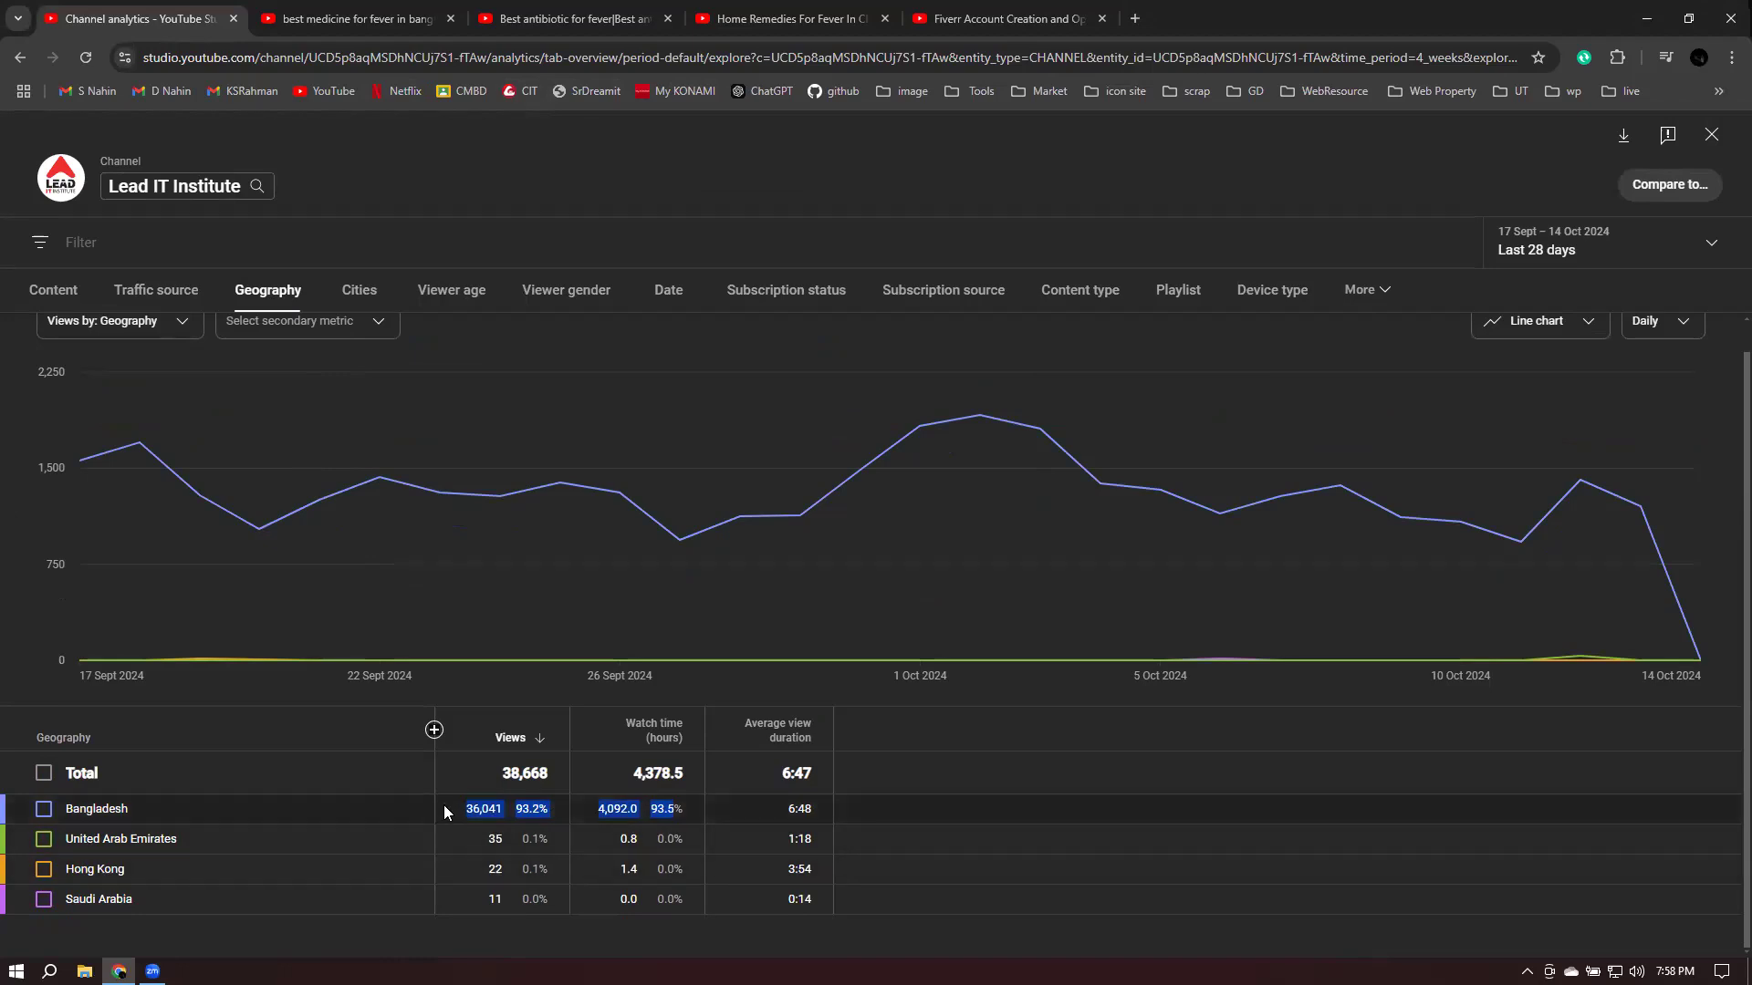
{"action": "left_click", "coordinate": [490, 811]}
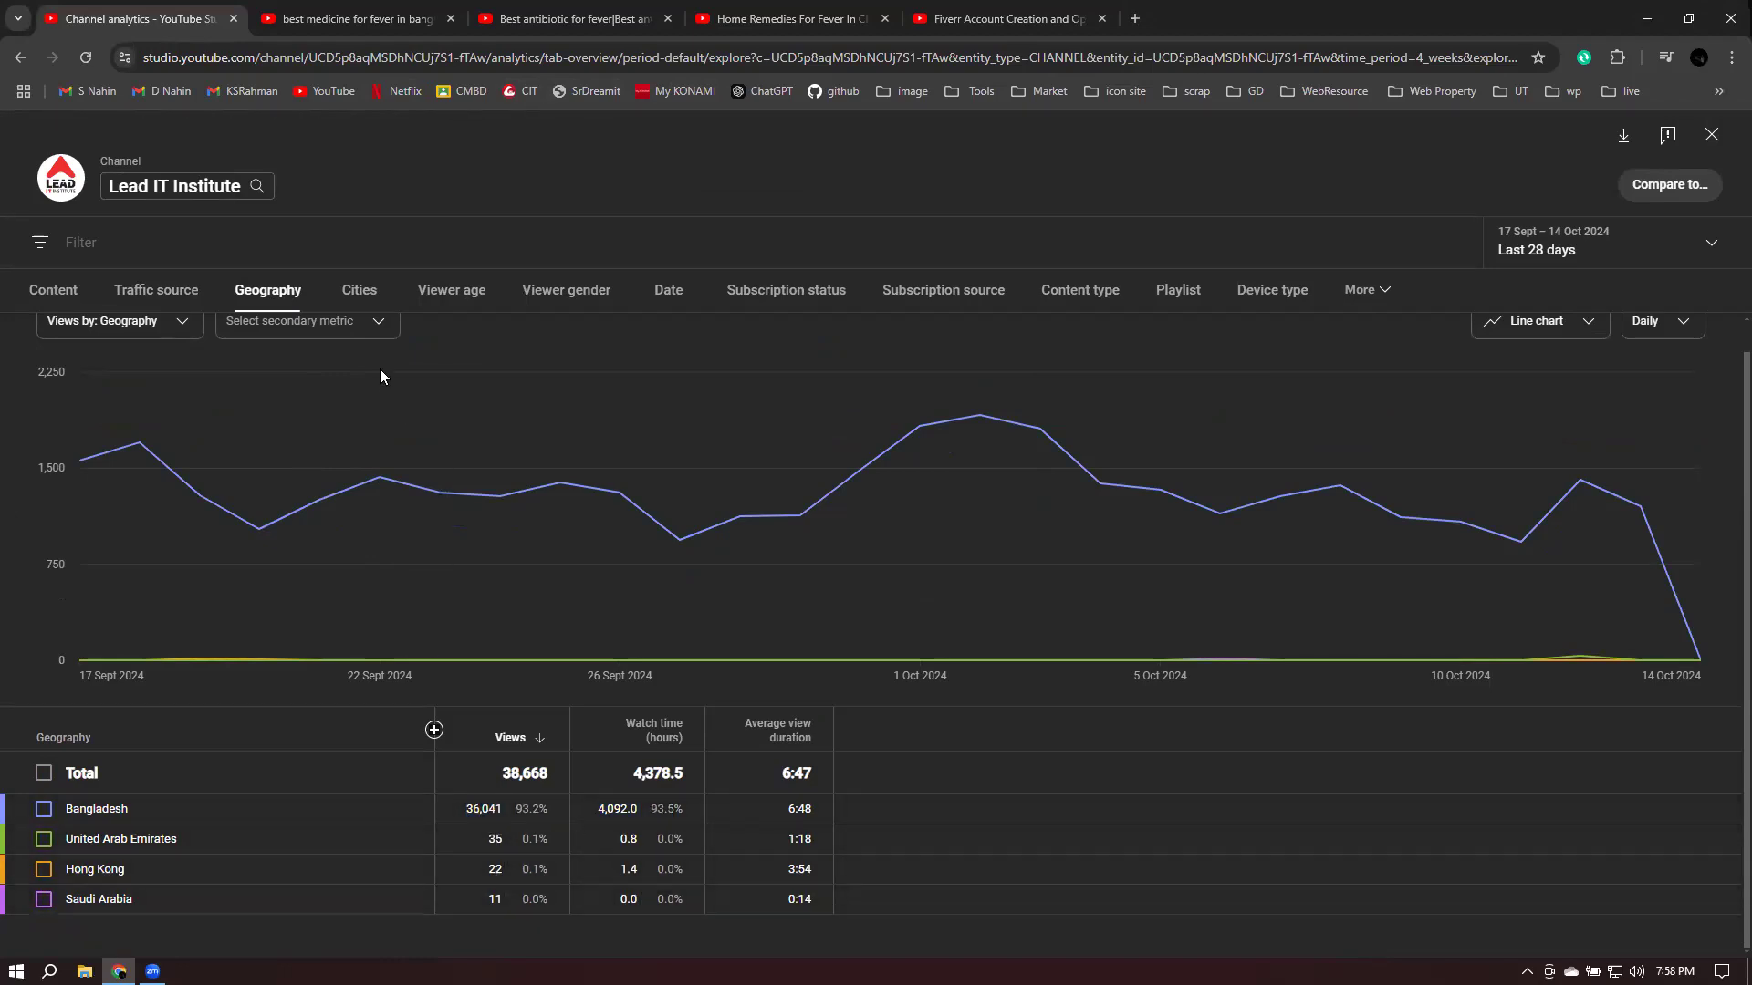
- Scroll through the city breakdown, then switch to the per-video Content tab
{"action": "left_click", "coordinate": [357, 292]}
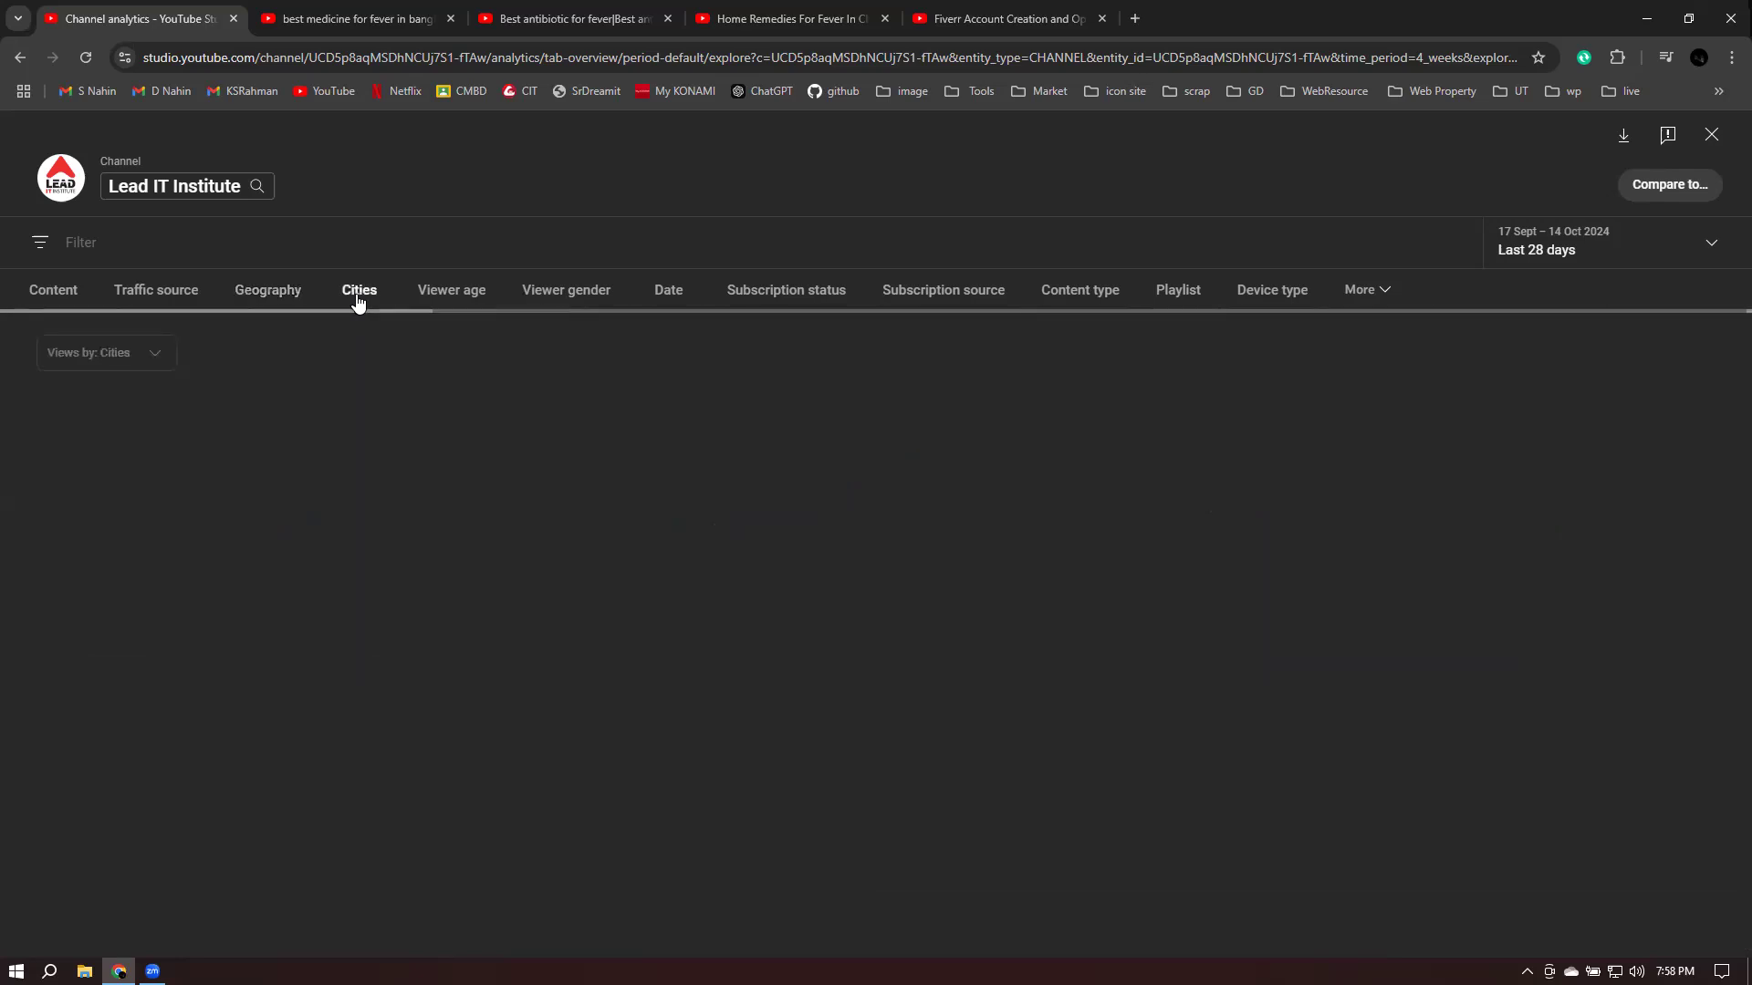
{"action": "scroll", "coordinate": [374, 725], "scroll_direction": "down", "scroll_amount": 3}
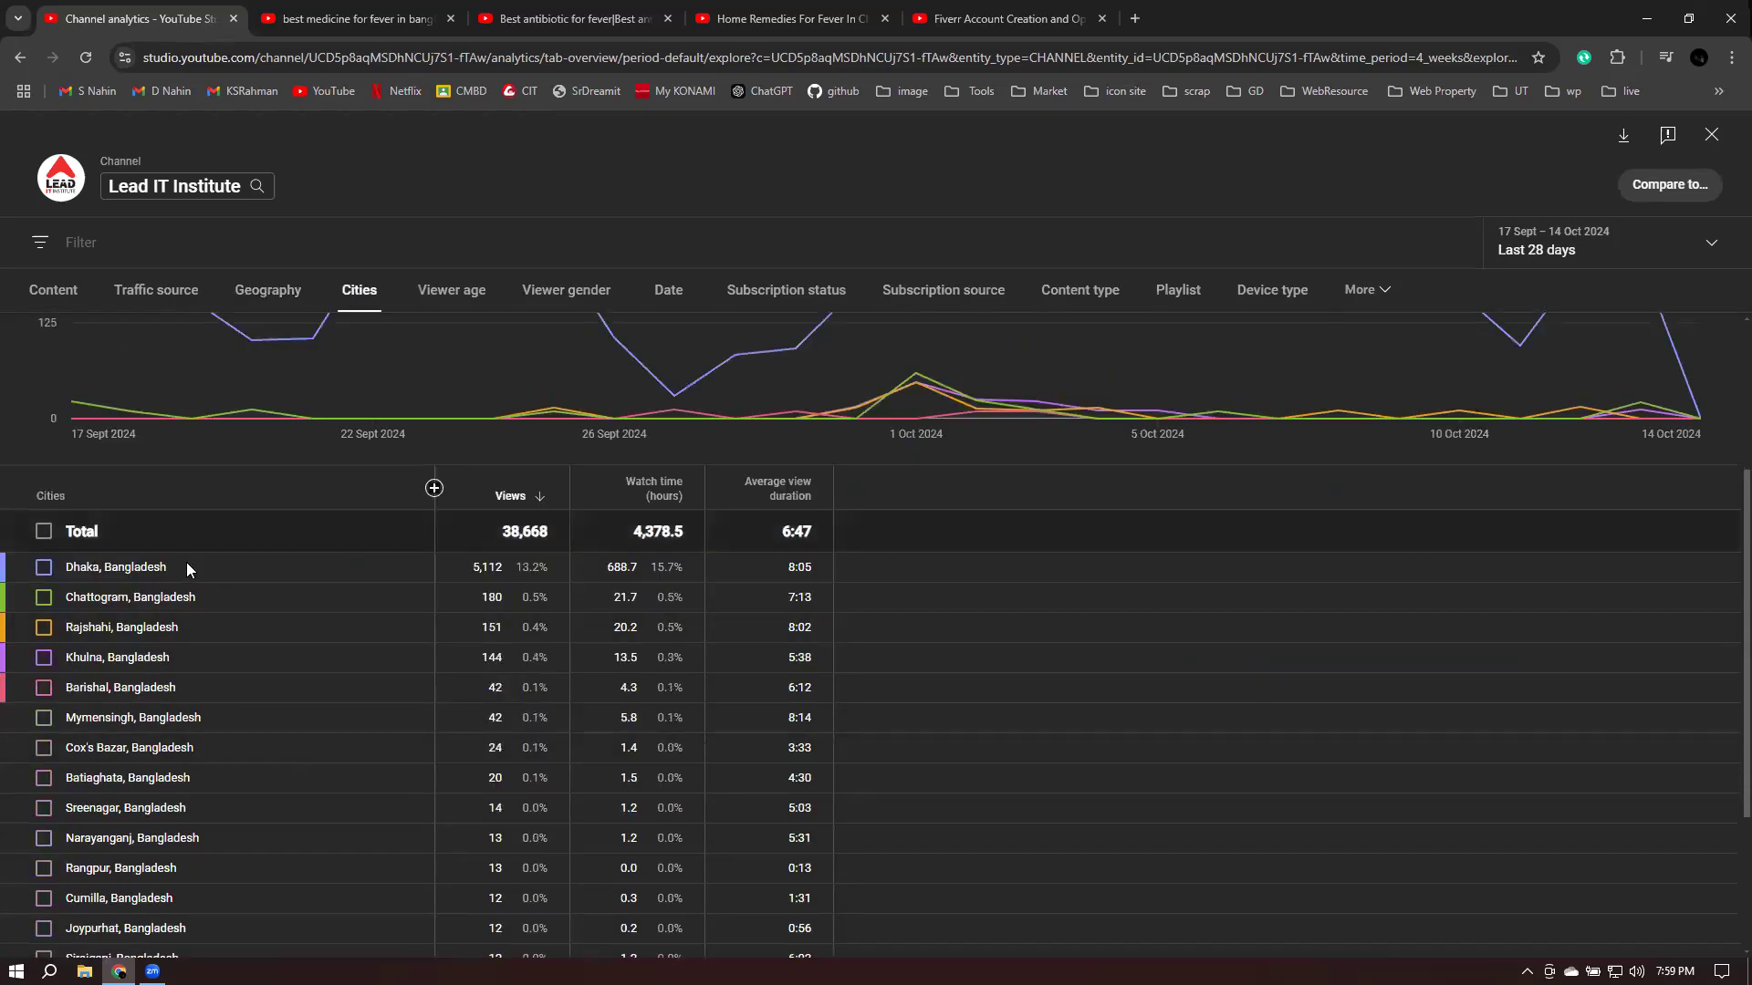
{"action": "scroll", "coordinate": [188, 720], "scroll_direction": "down", "scroll_amount": 3}
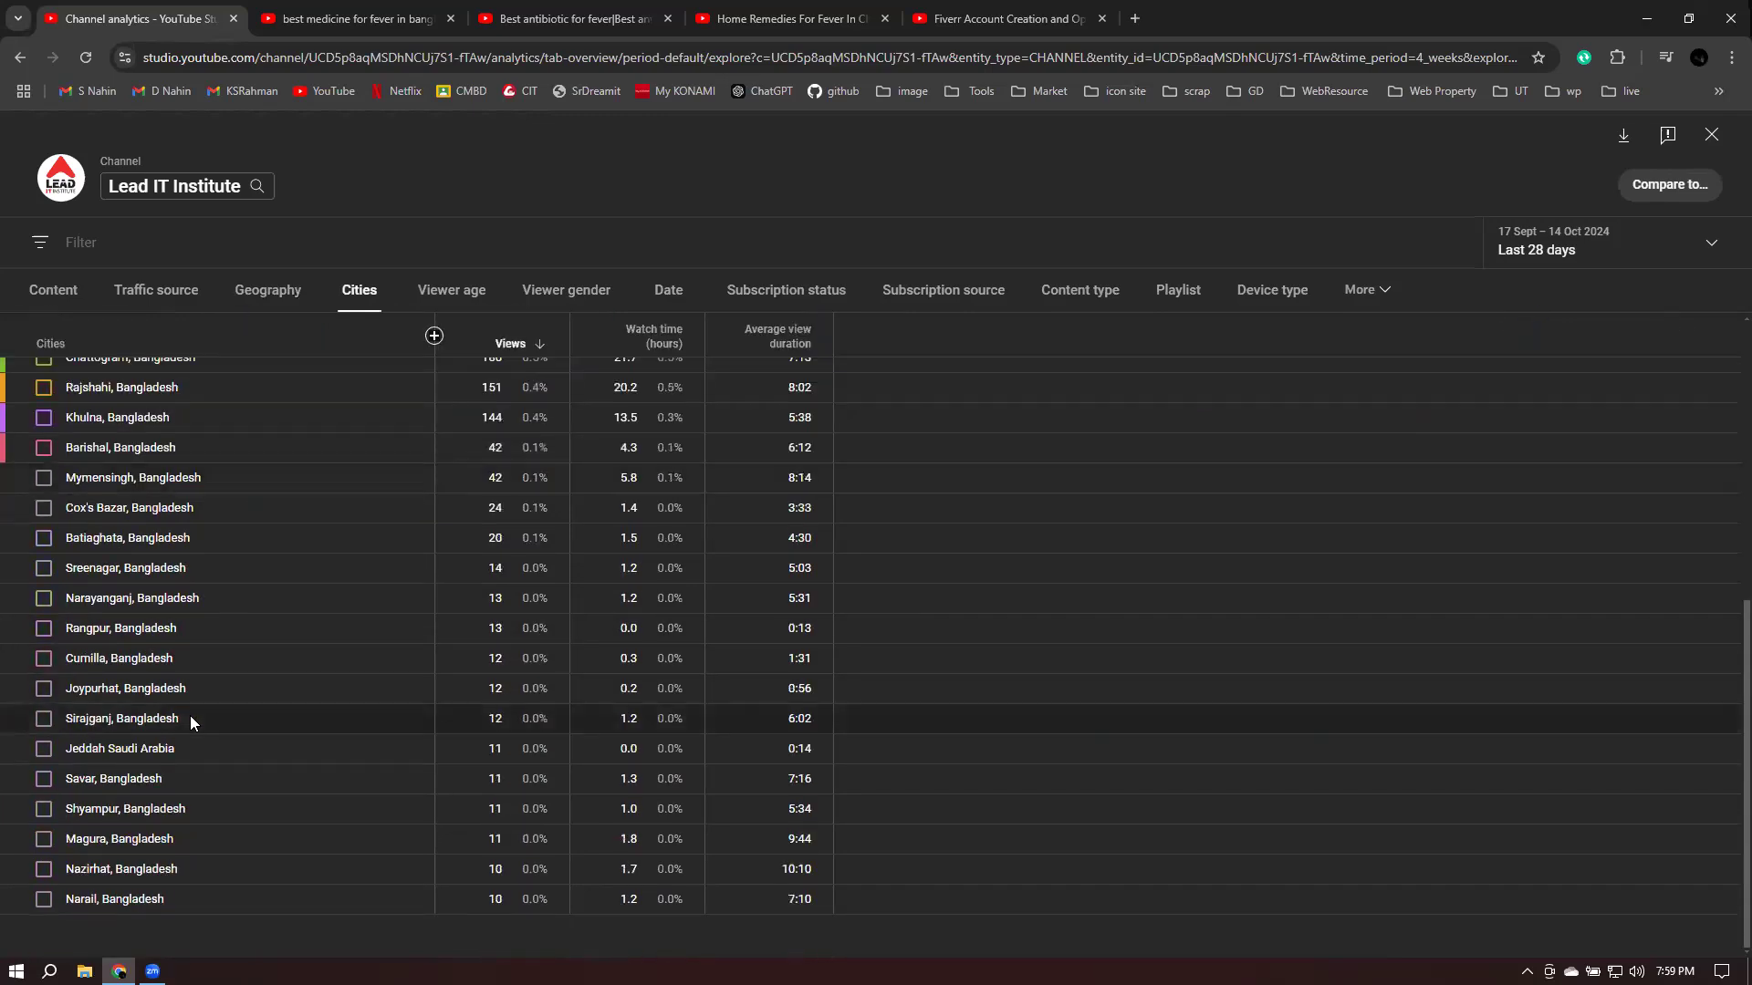
{"action": "scroll", "coordinate": [542, 788], "scroll_direction": "up", "scroll_amount": 5}
{"action": "scroll", "coordinate": [533, 783], "scroll_direction": "down", "scroll_amount": 2}
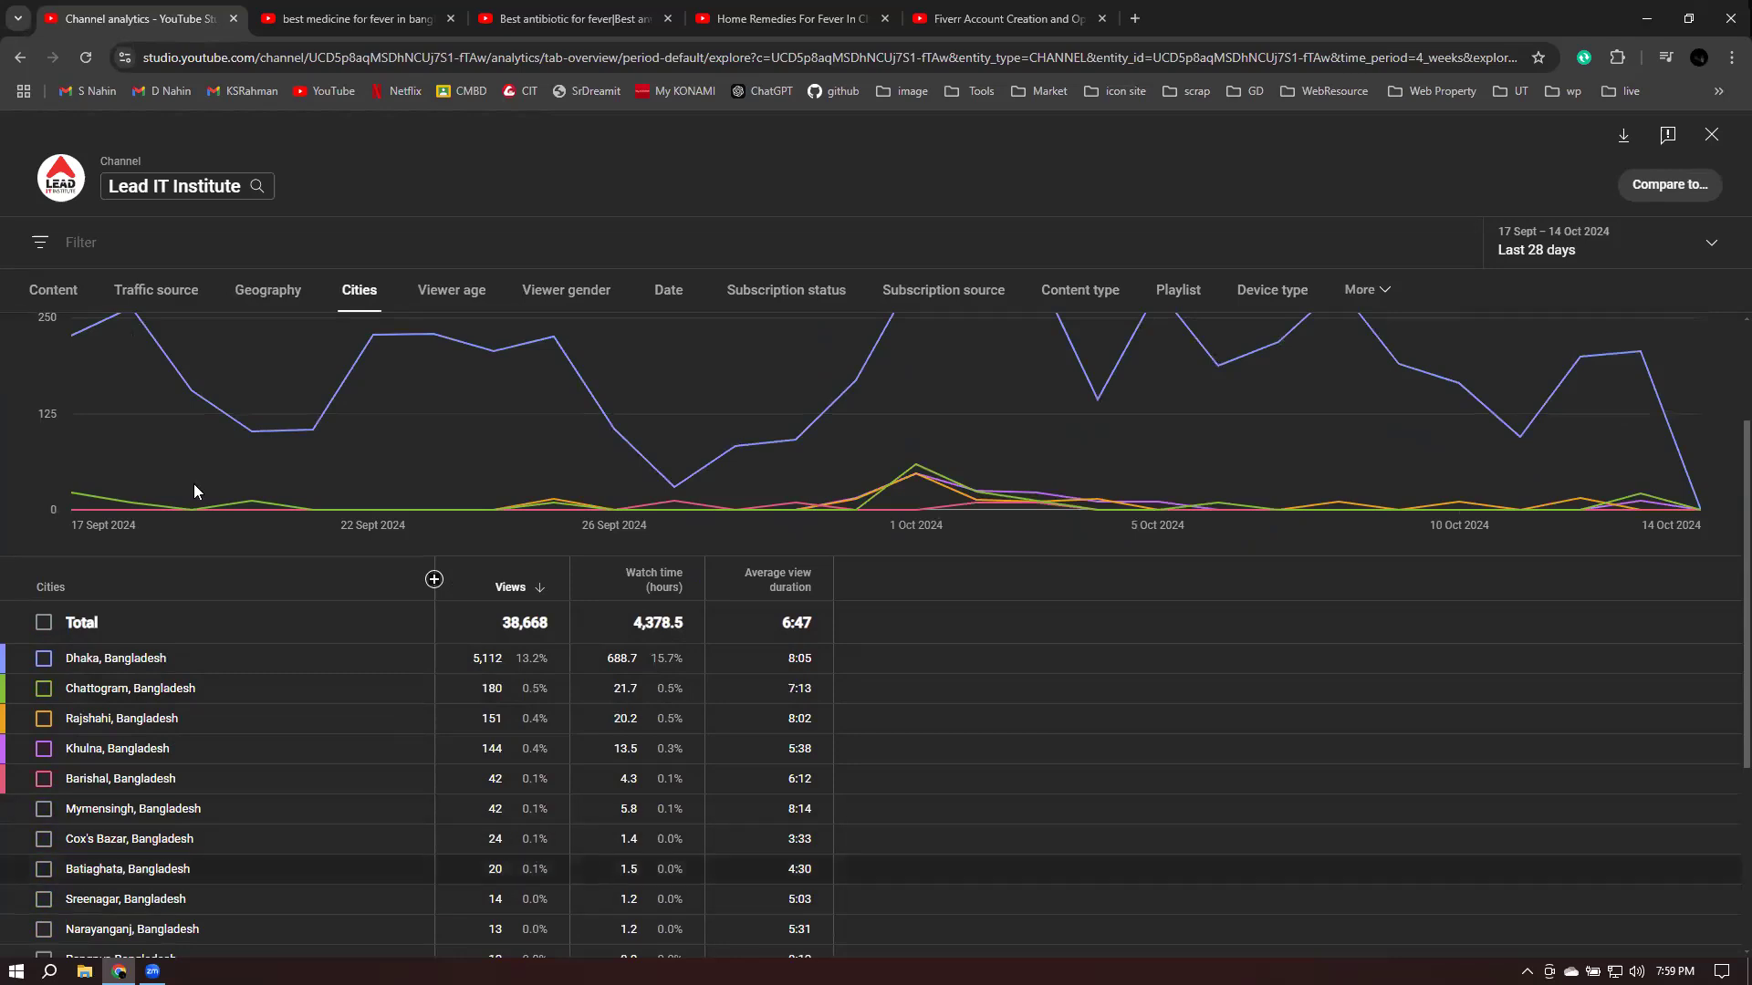
{"action": "left_click", "coordinate": [43, 295]}
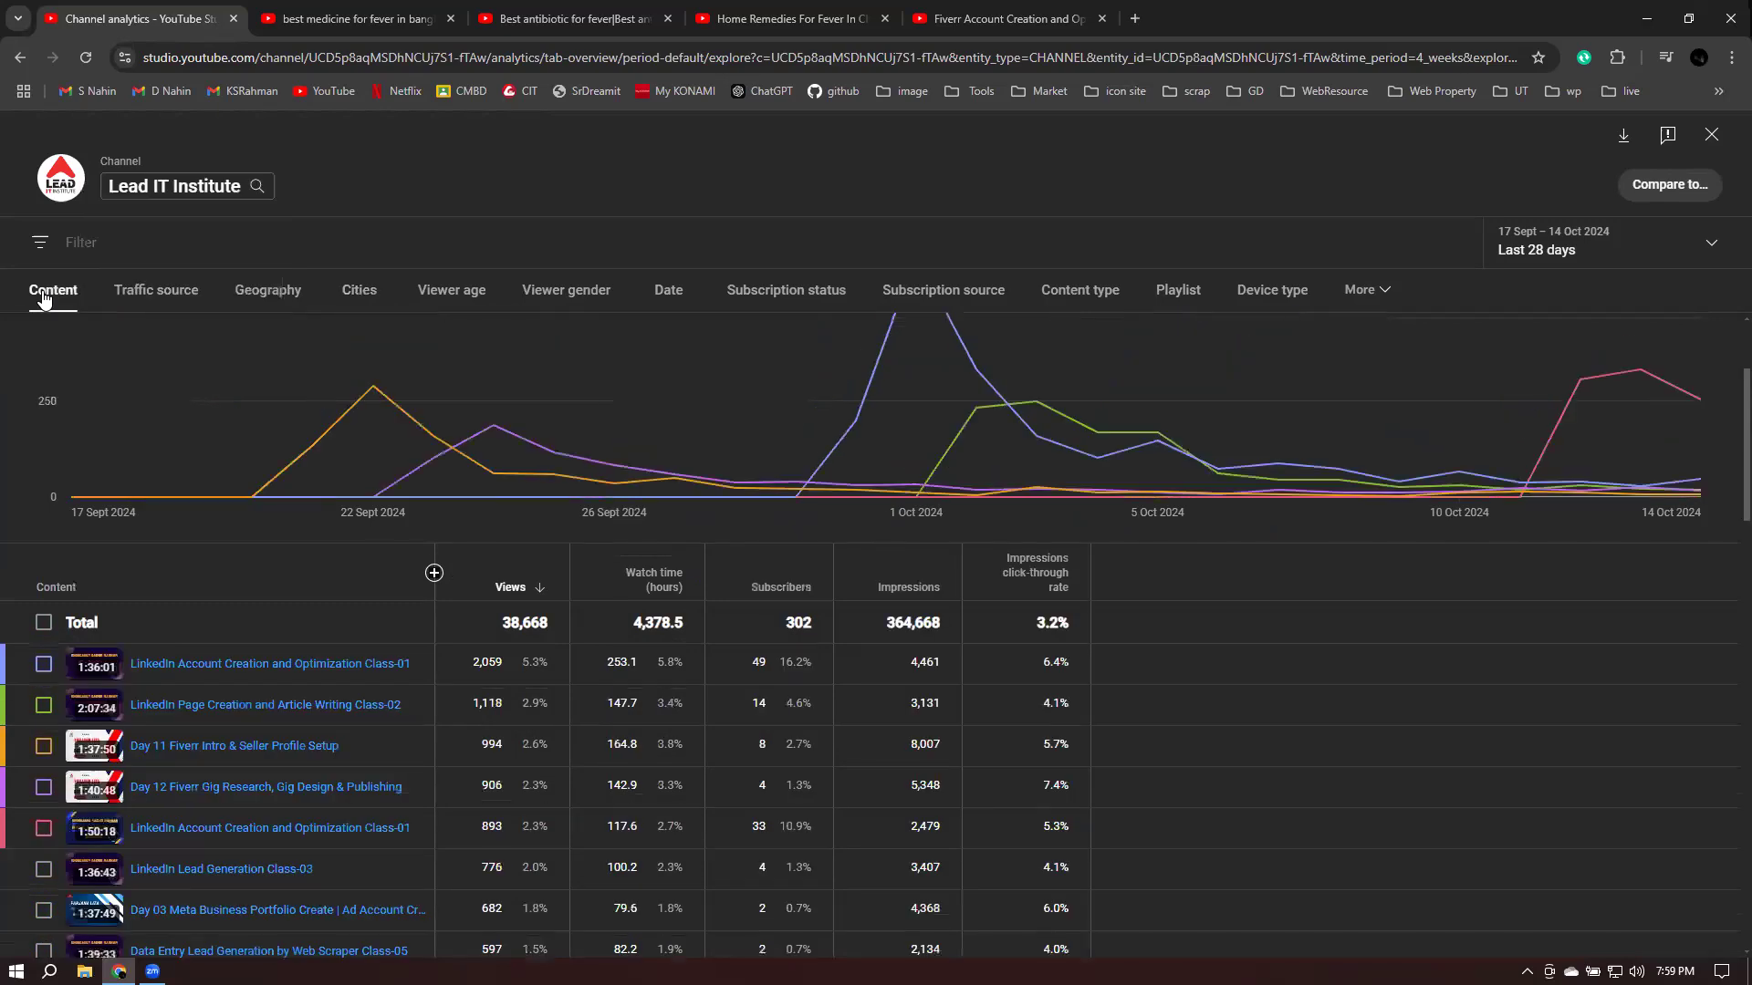
- Move through Traffic source and Viewer age to the Viewer gender split: 70.4% male, 29.2% female
{"action": "left_click", "coordinate": [180, 311]}
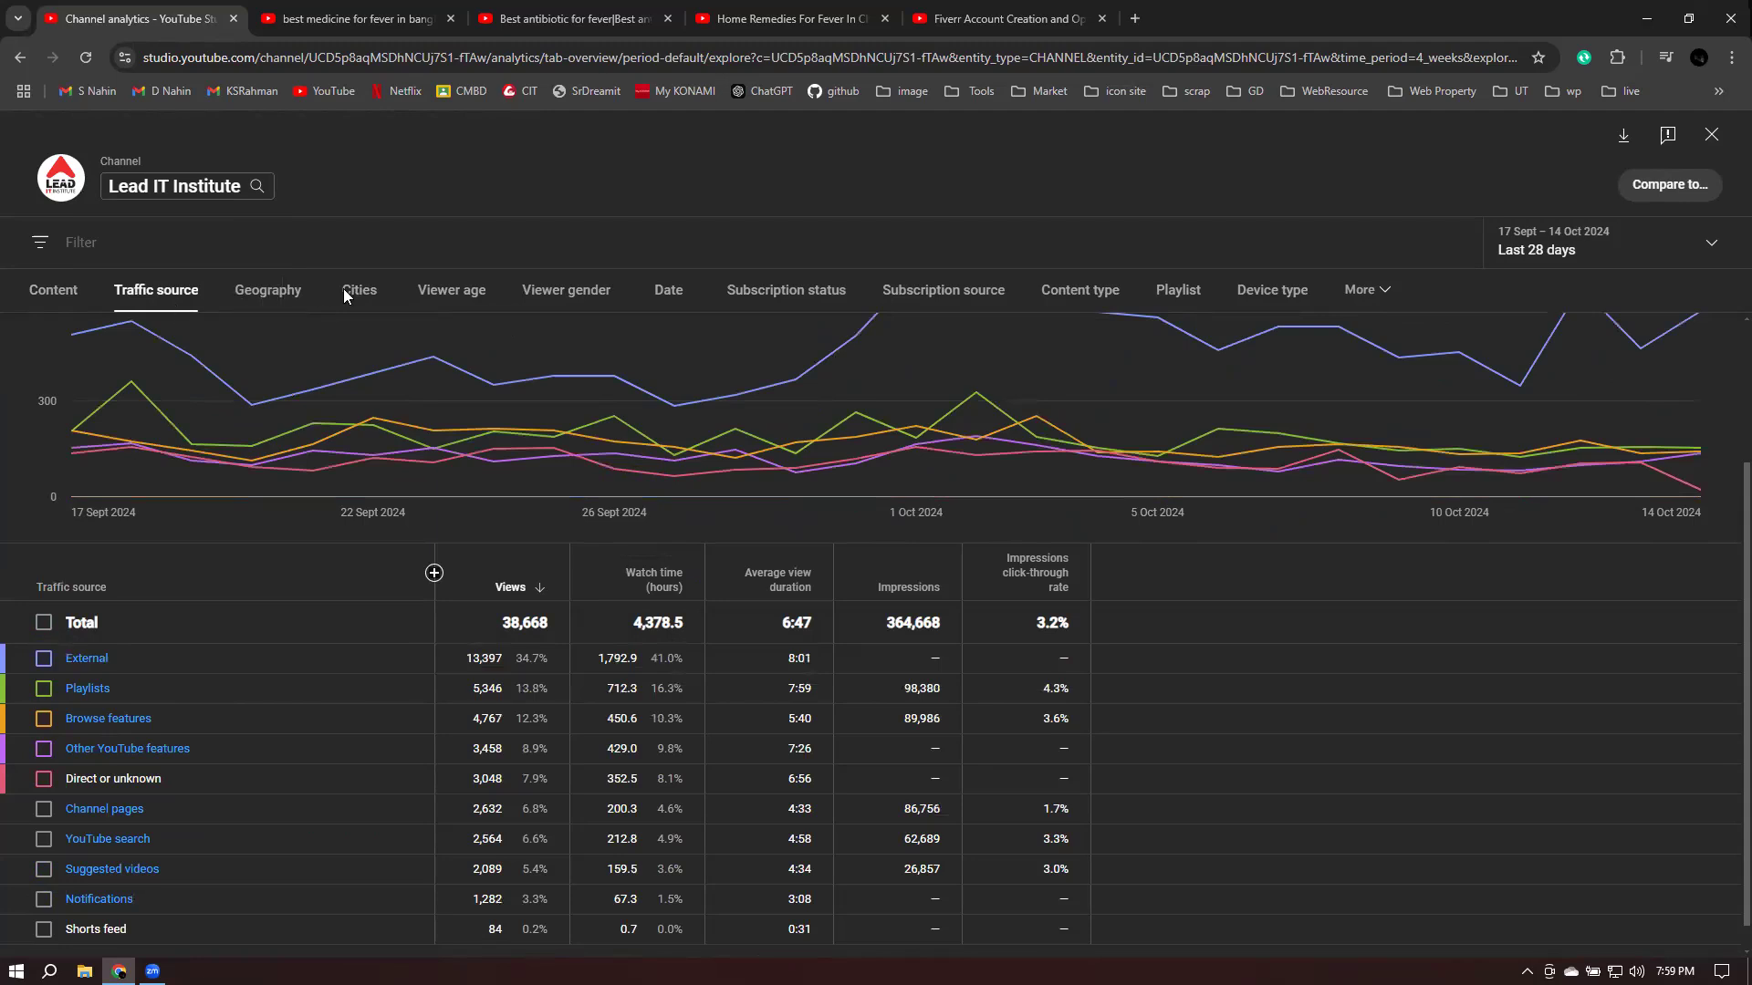
{"action": "left_click", "coordinate": [459, 297]}
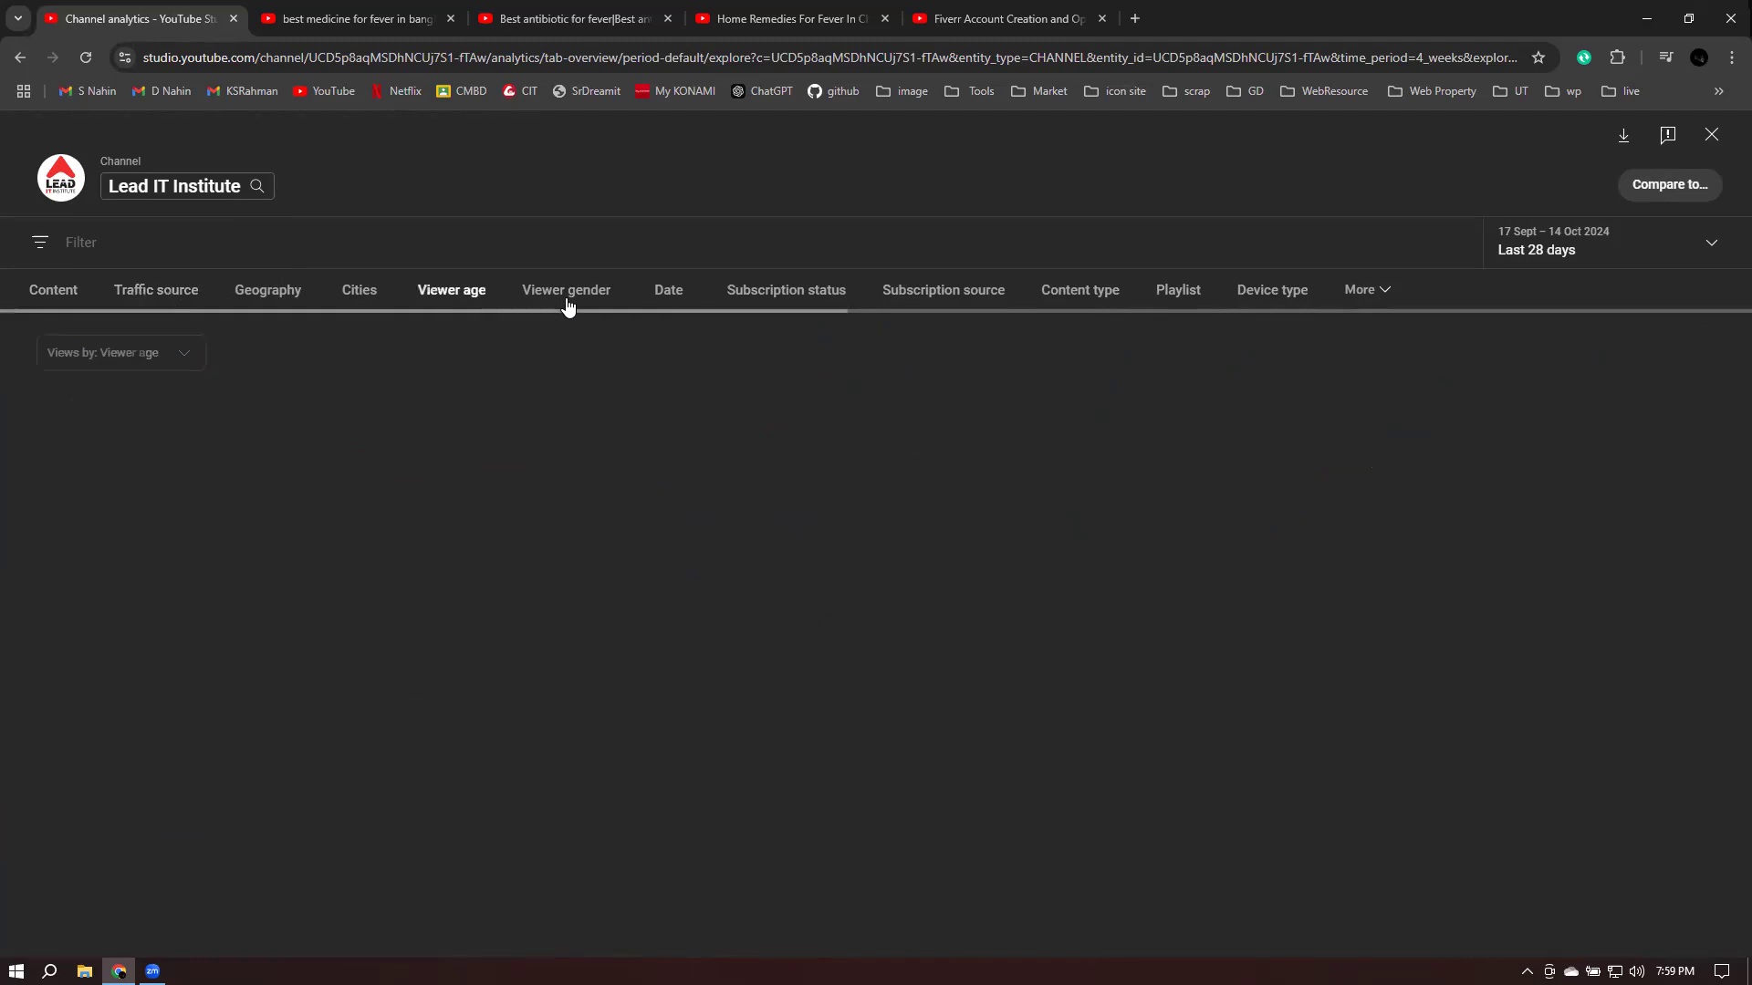
{"action": "left_click", "coordinate": [567, 292]}
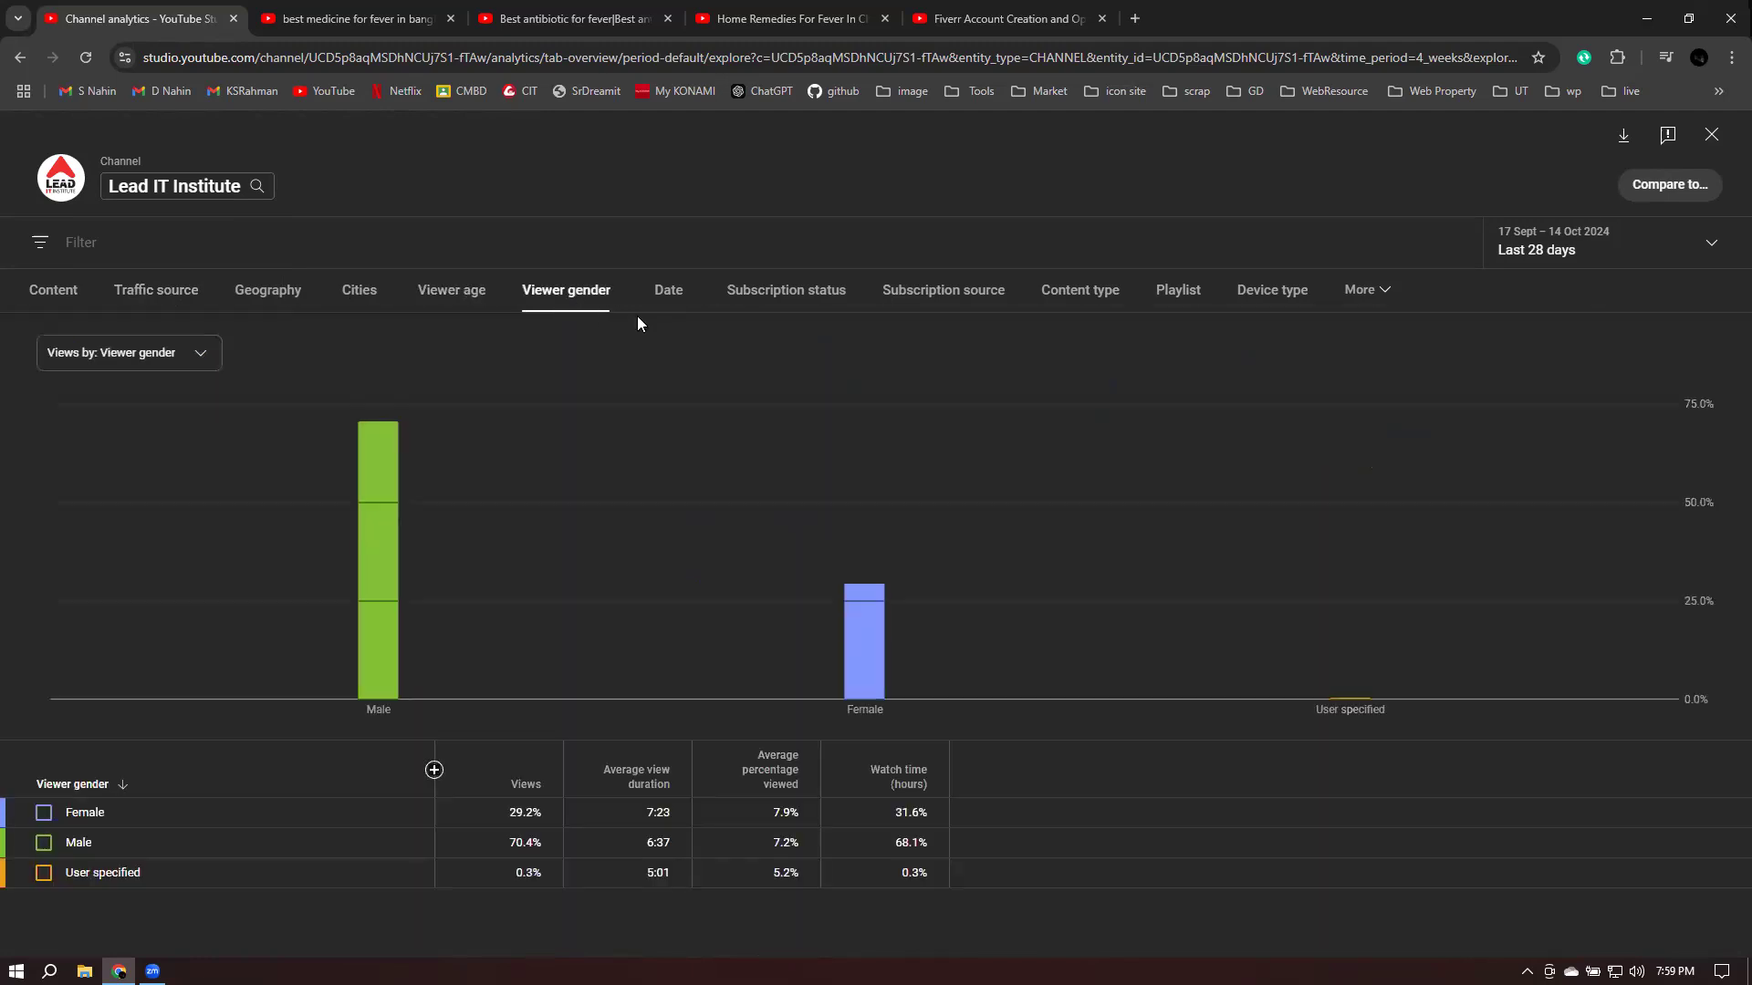
{"action": "mouse_move", "coordinate": [379, 631]}
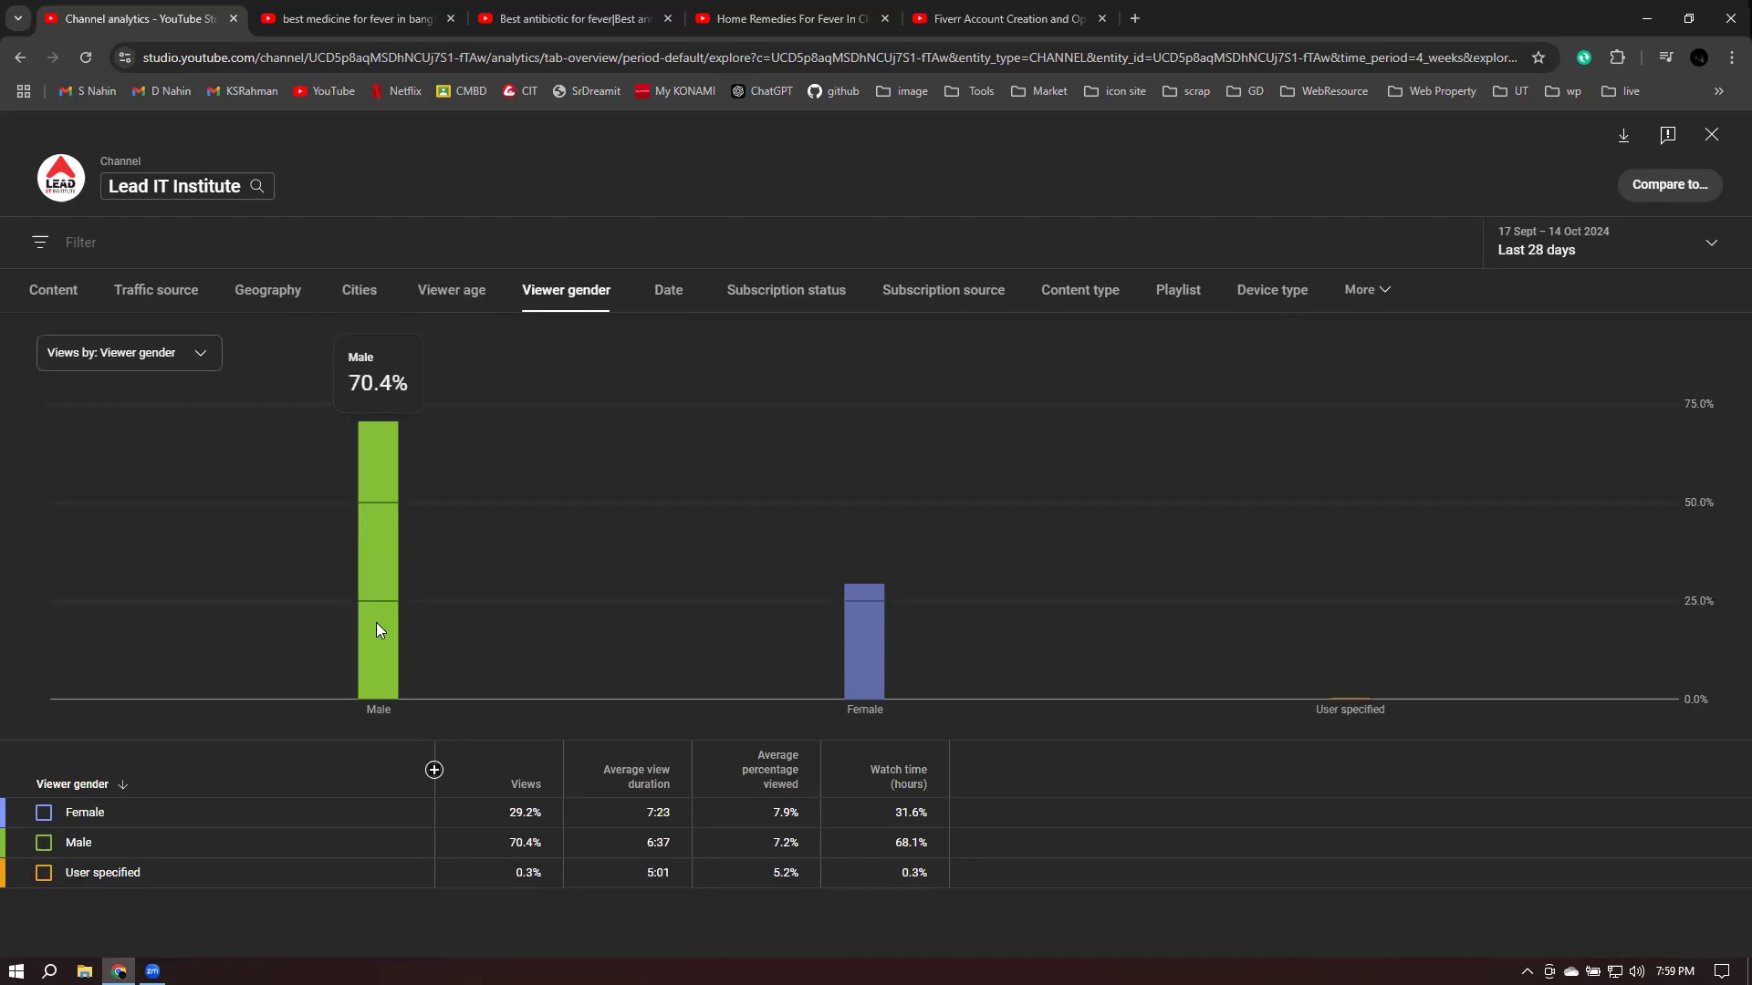
{"action": "mouse_move", "coordinate": [907, 680]}
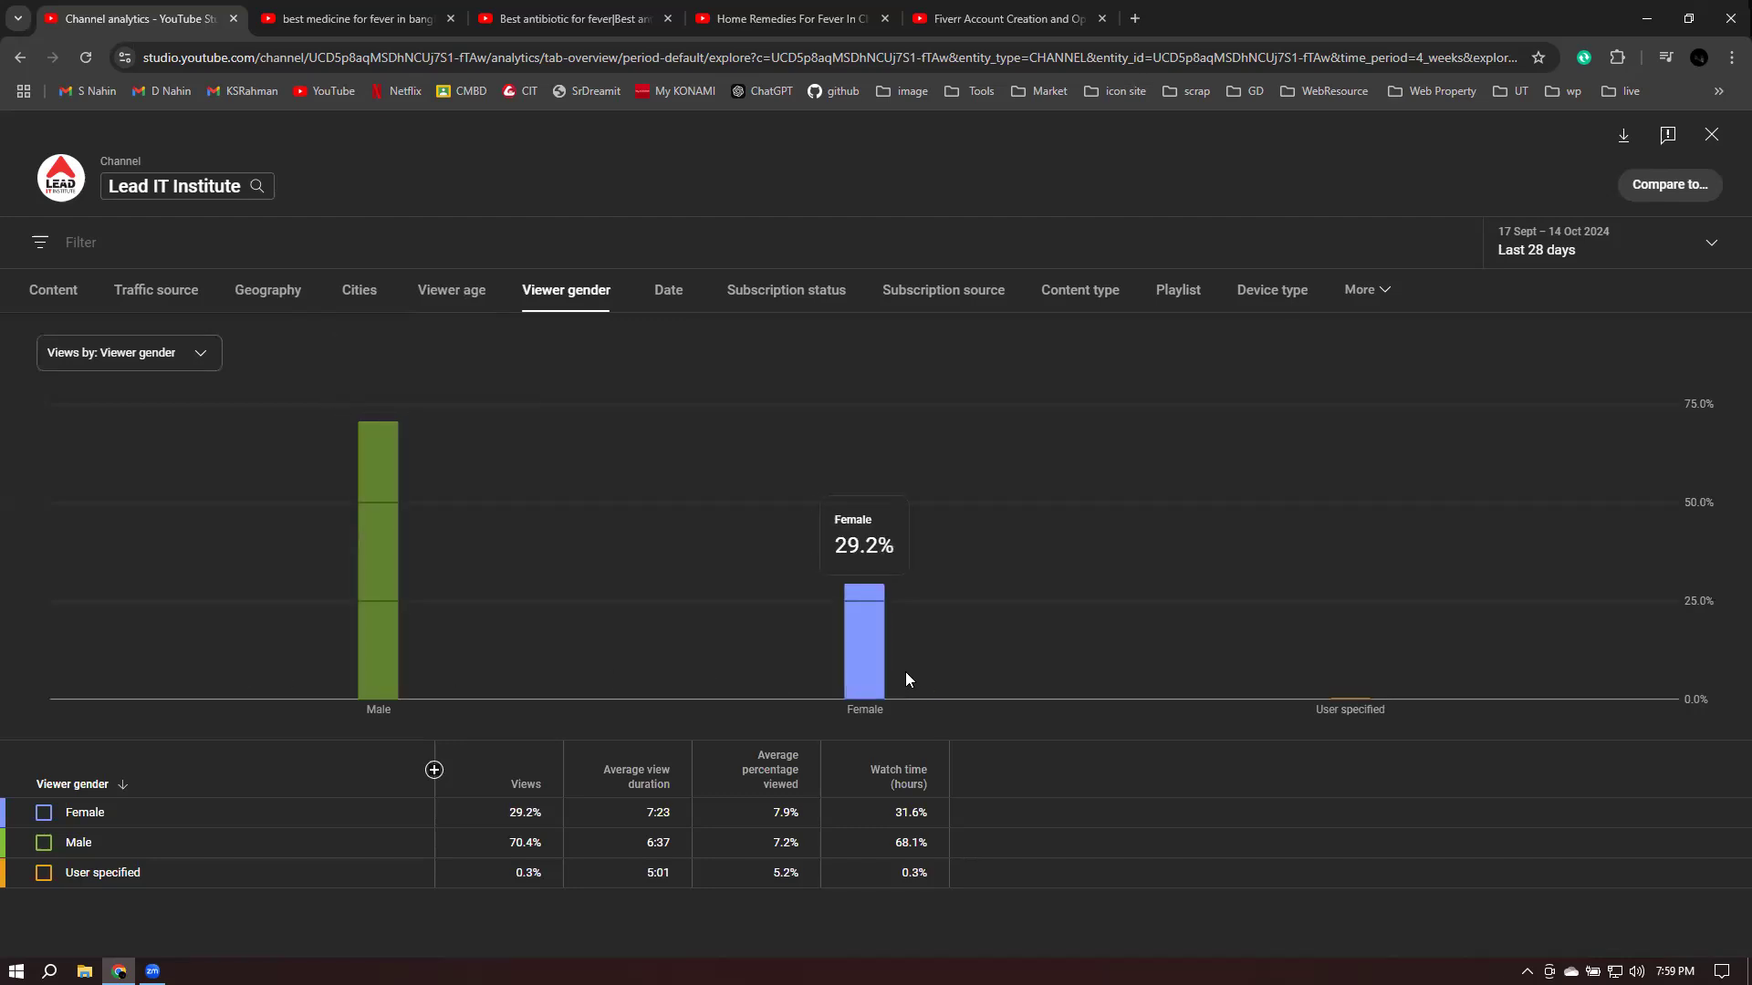
- Compare the Viewer age and Viewer gender breakdowns, then expand the More dimensions dropdown
{"action": "left_click", "coordinate": [471, 292]}
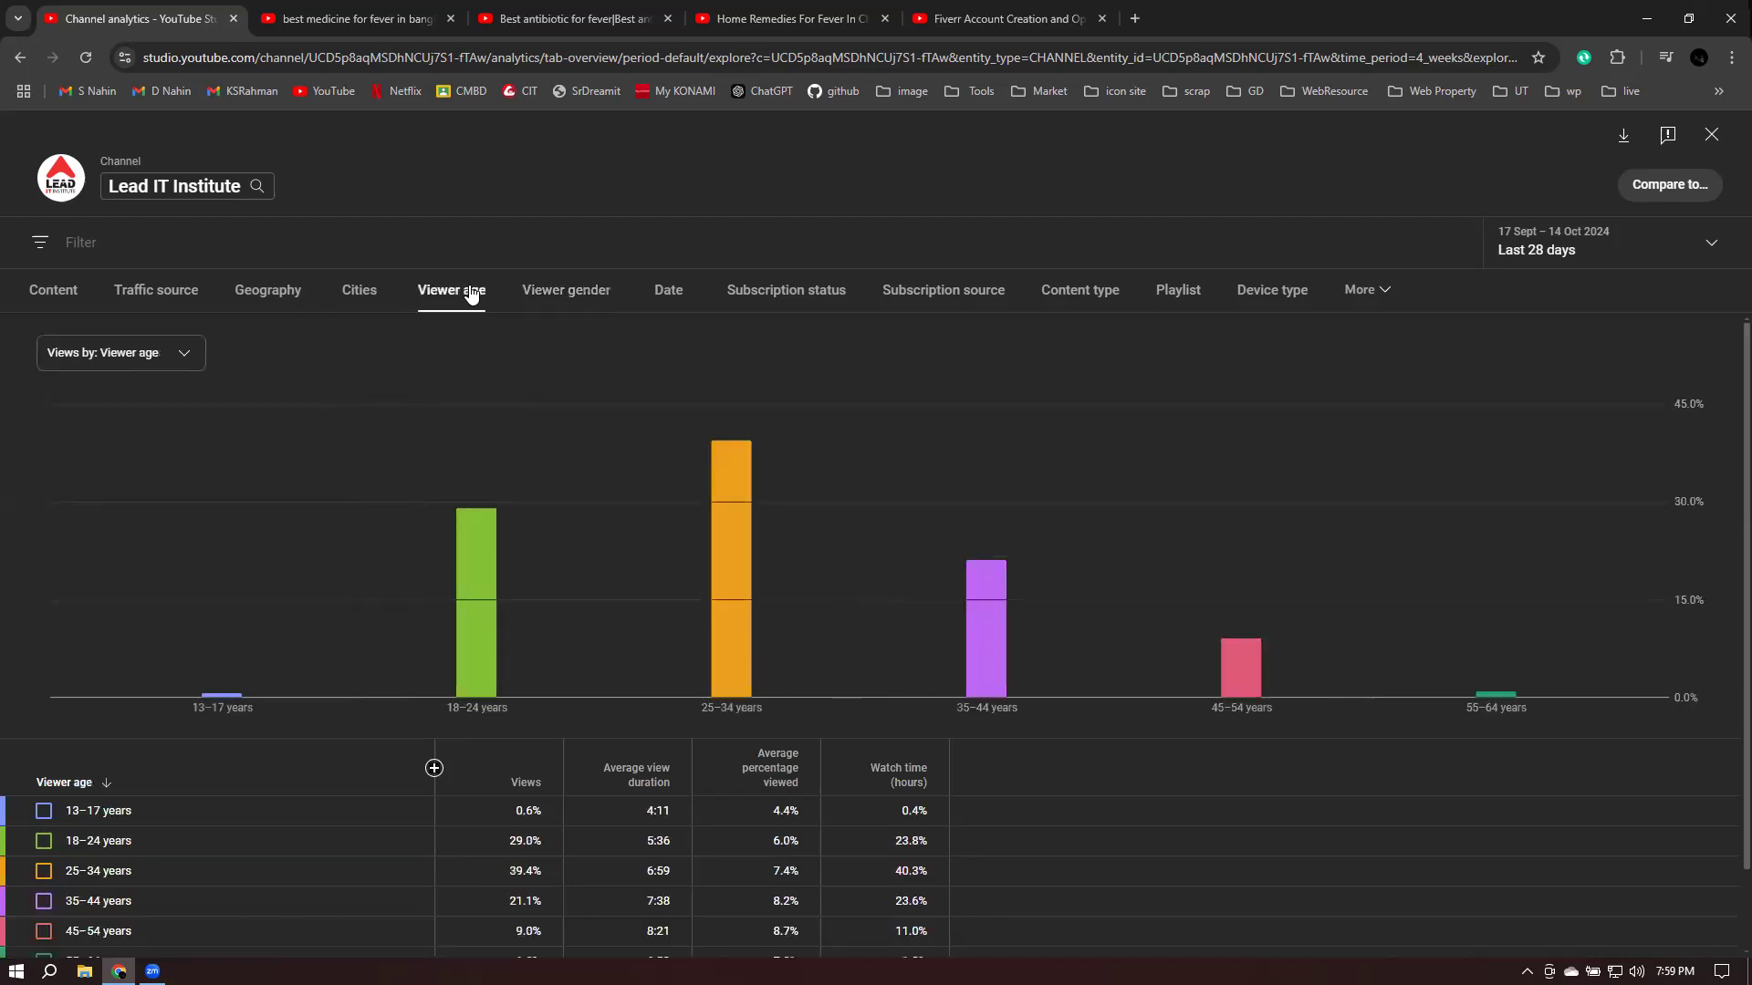
{"action": "mouse_move", "coordinate": [1152, 642]}
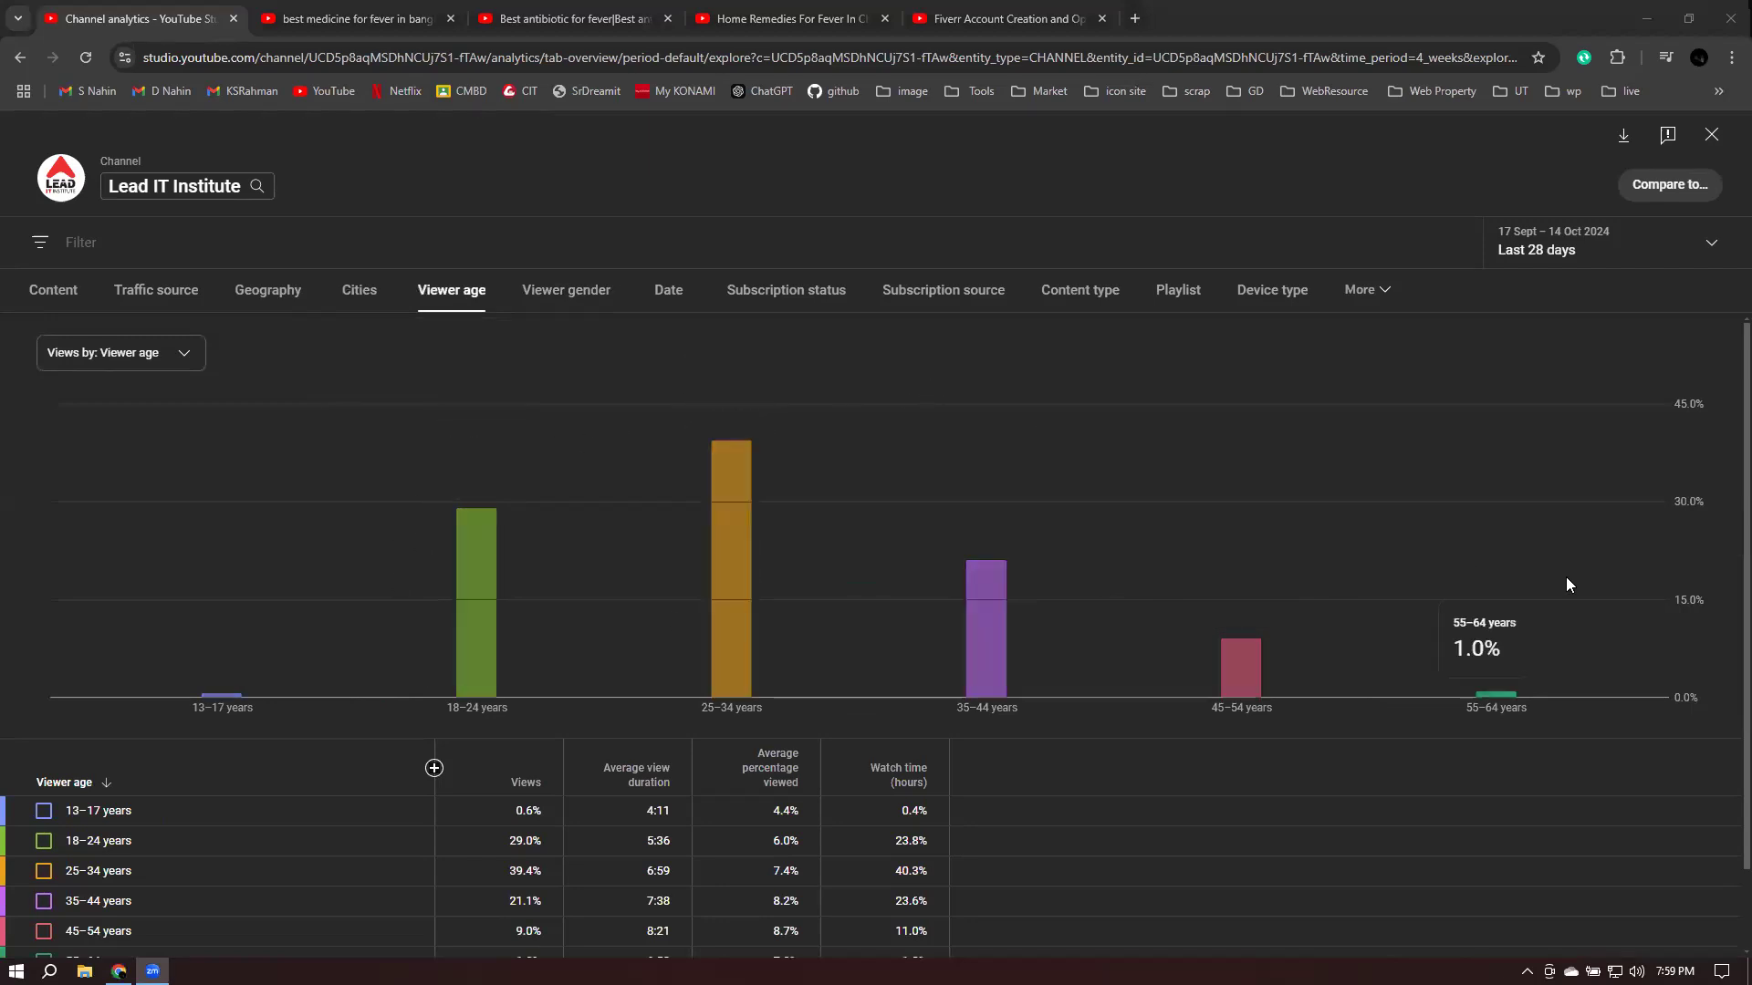
{"action": "mouse_move", "coordinate": [486, 407]}
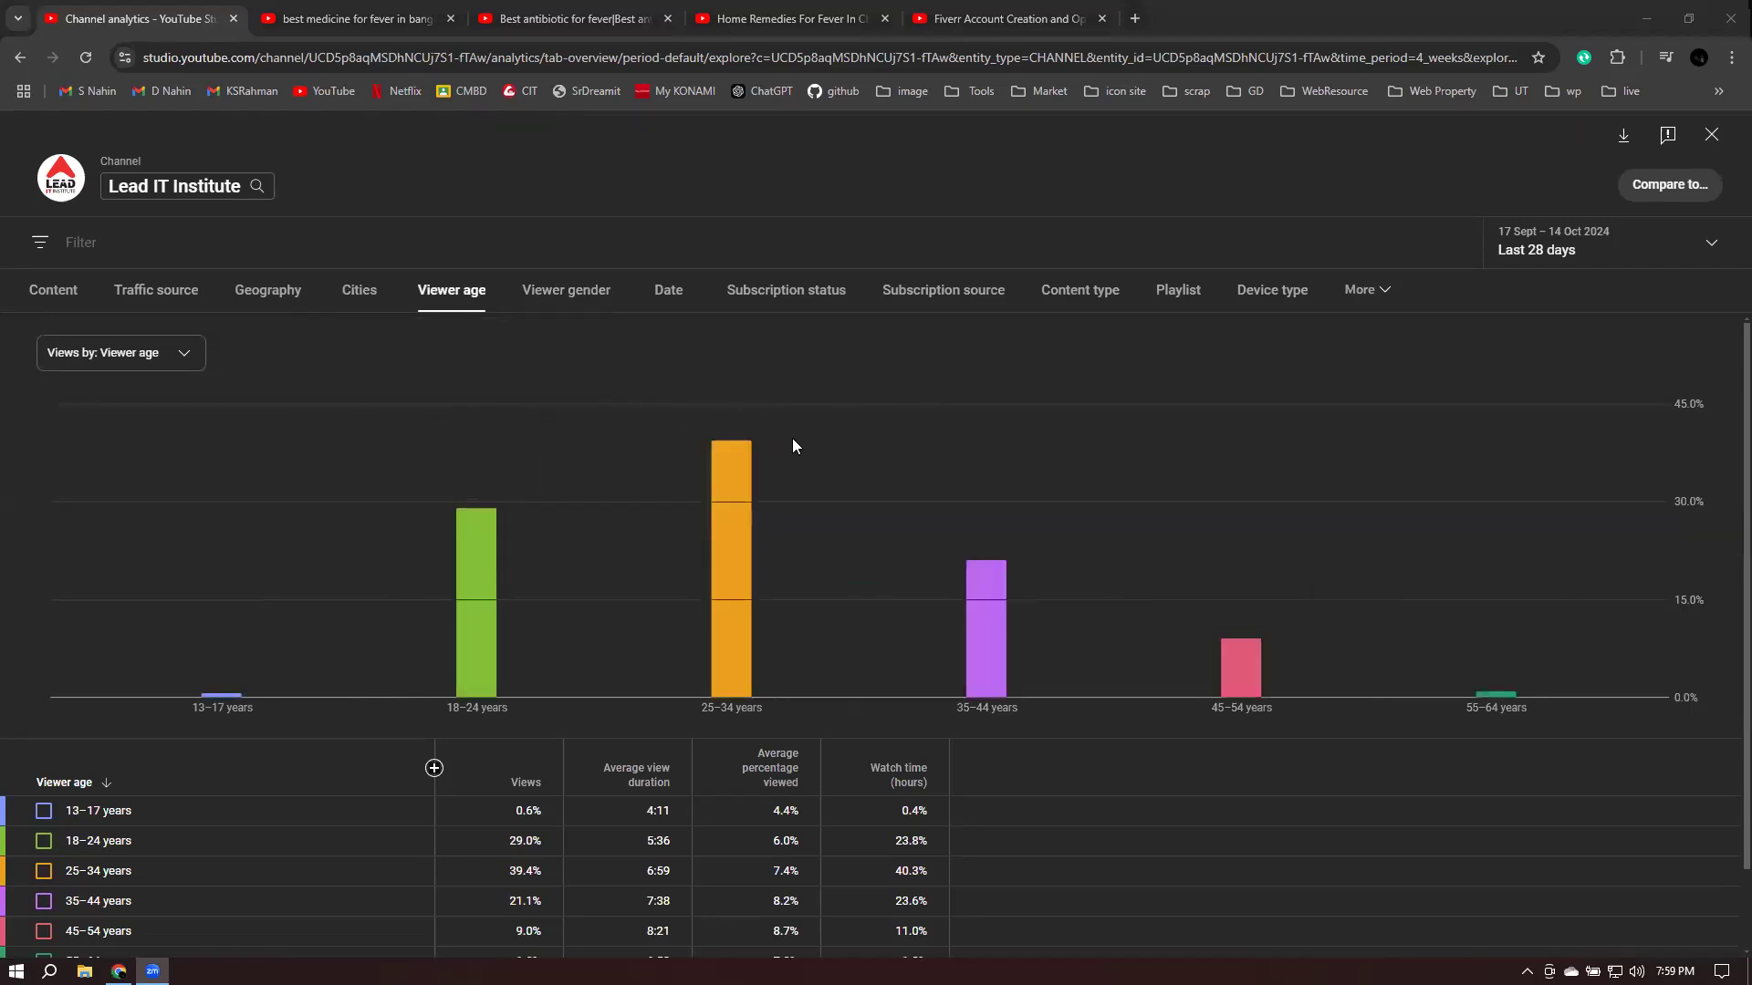
{"action": "mouse_move", "coordinate": [796, 444]}
{"action": "left_click", "coordinate": [524, 300]}
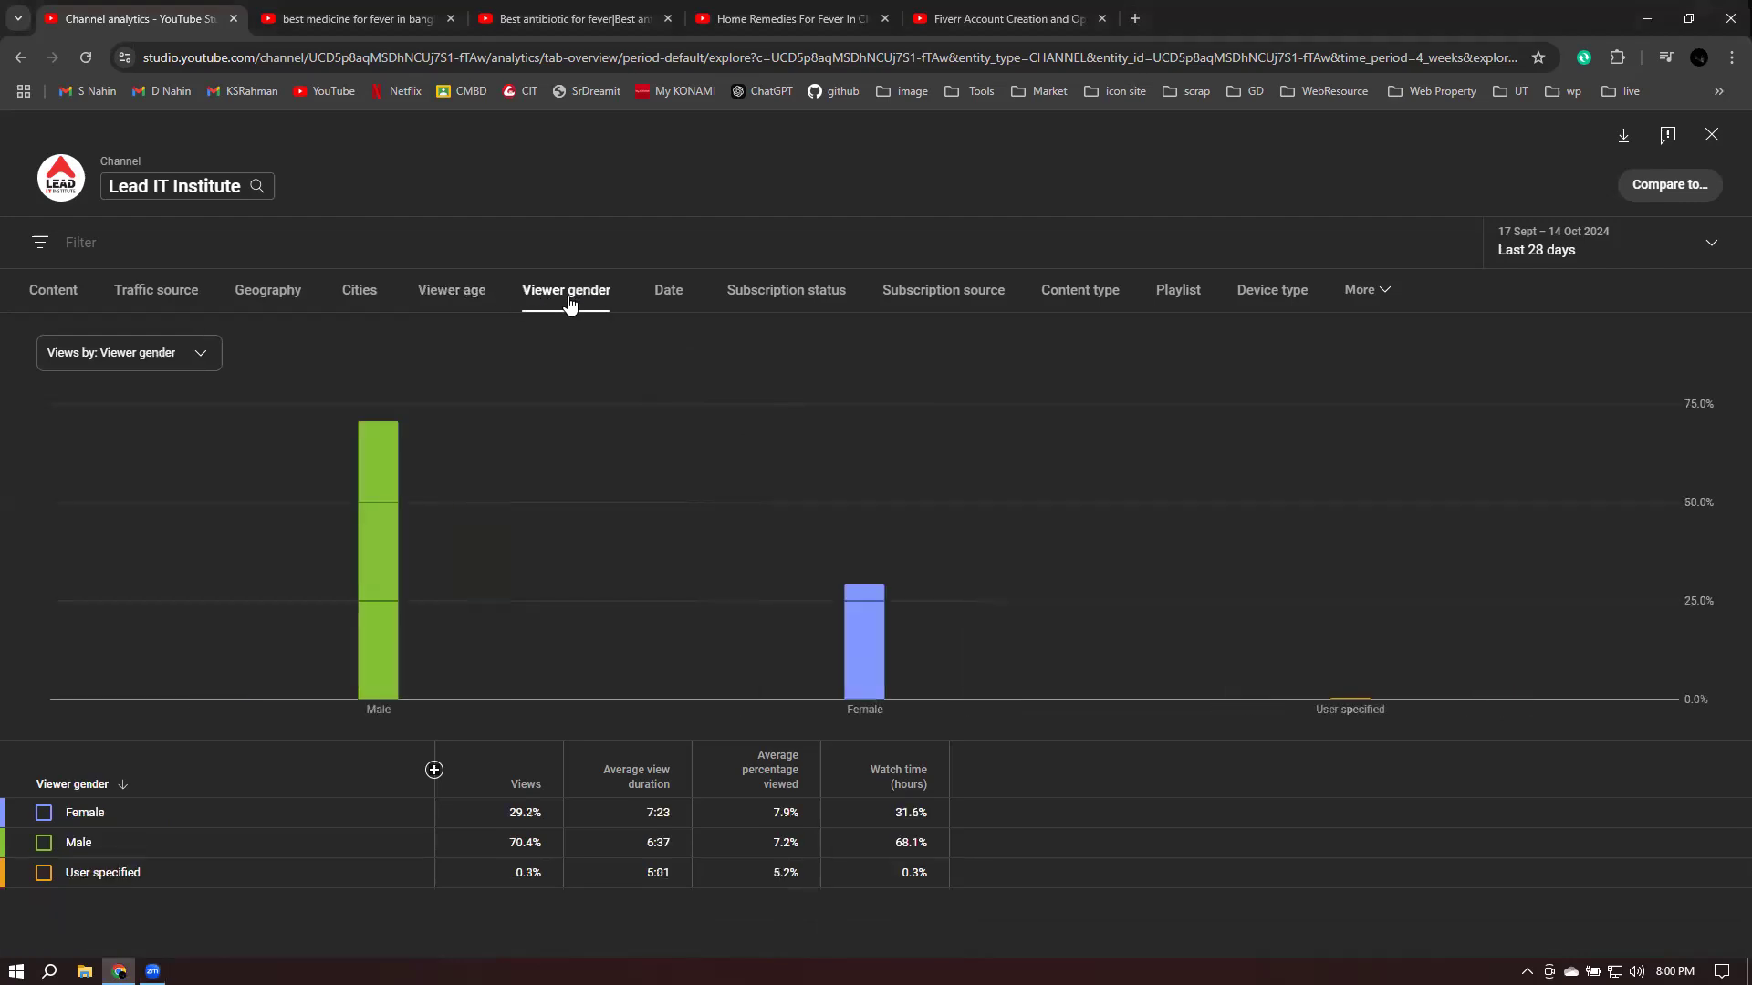
{"action": "left_click", "coordinate": [424, 296]}
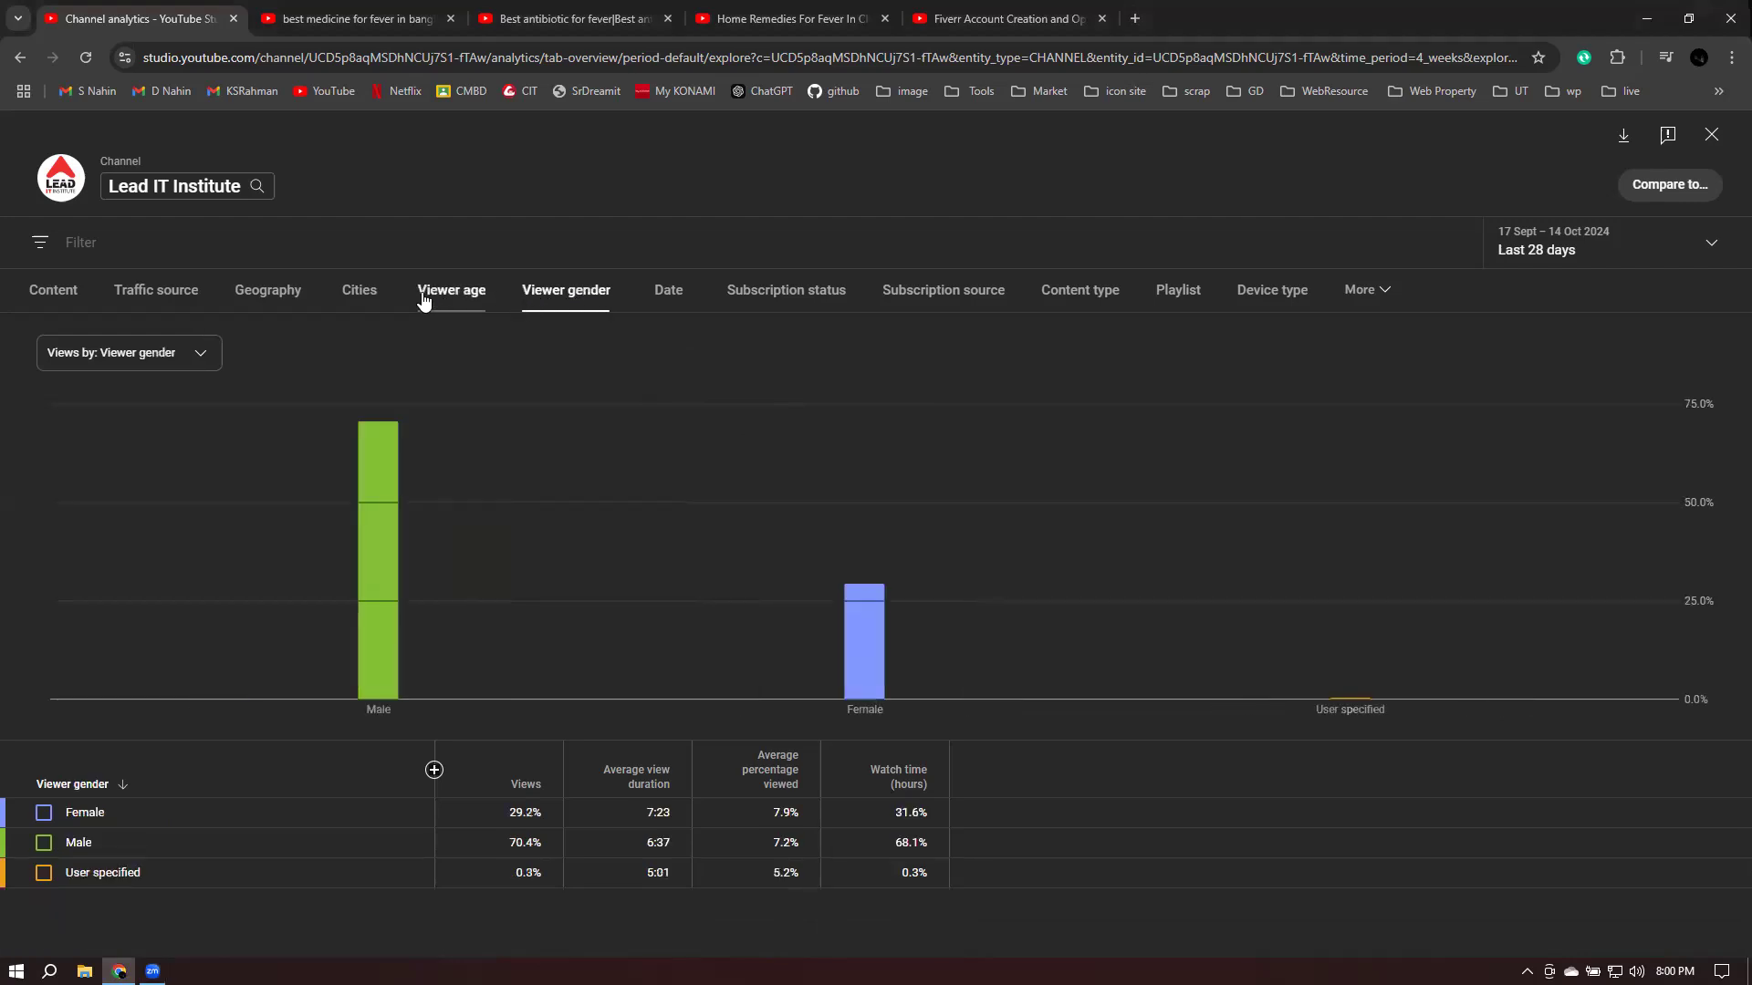
{"action": "left_click", "coordinate": [594, 301]}
{"action": "left_click", "coordinate": [1365, 298]}
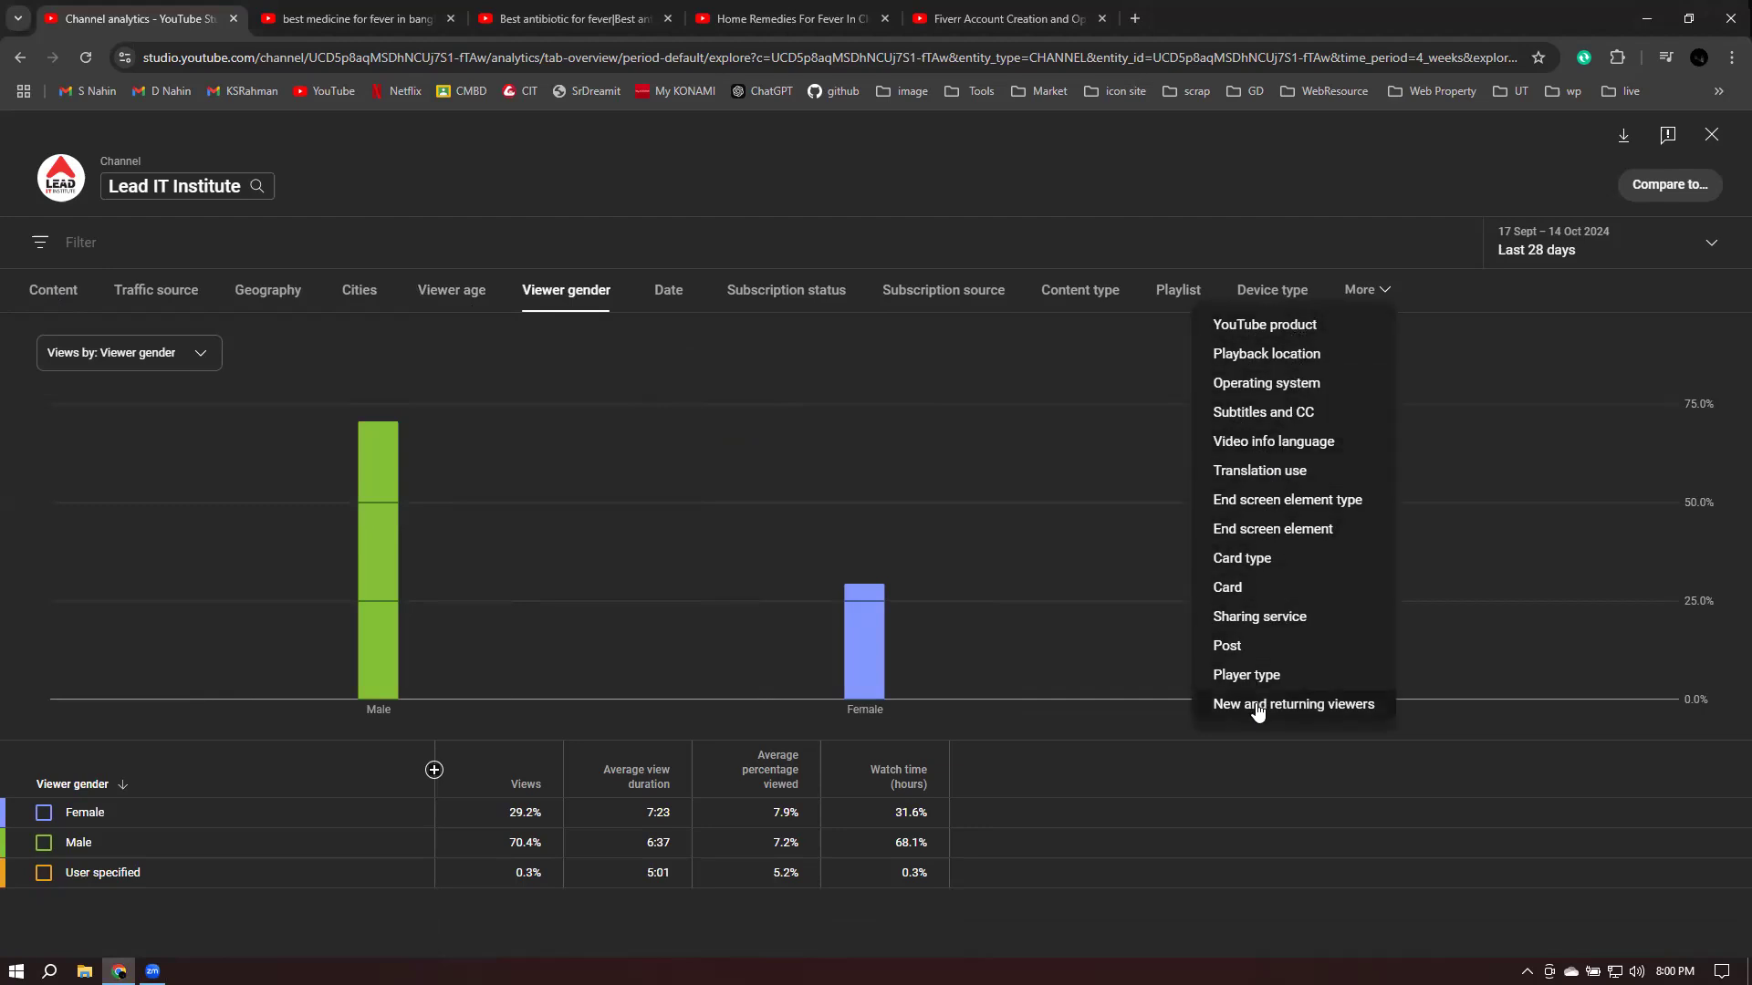
- Break views down by Operating system and highlight Android's 25,391 views and 5:56 average duration
{"action": "left_click", "coordinate": [1253, 391]}
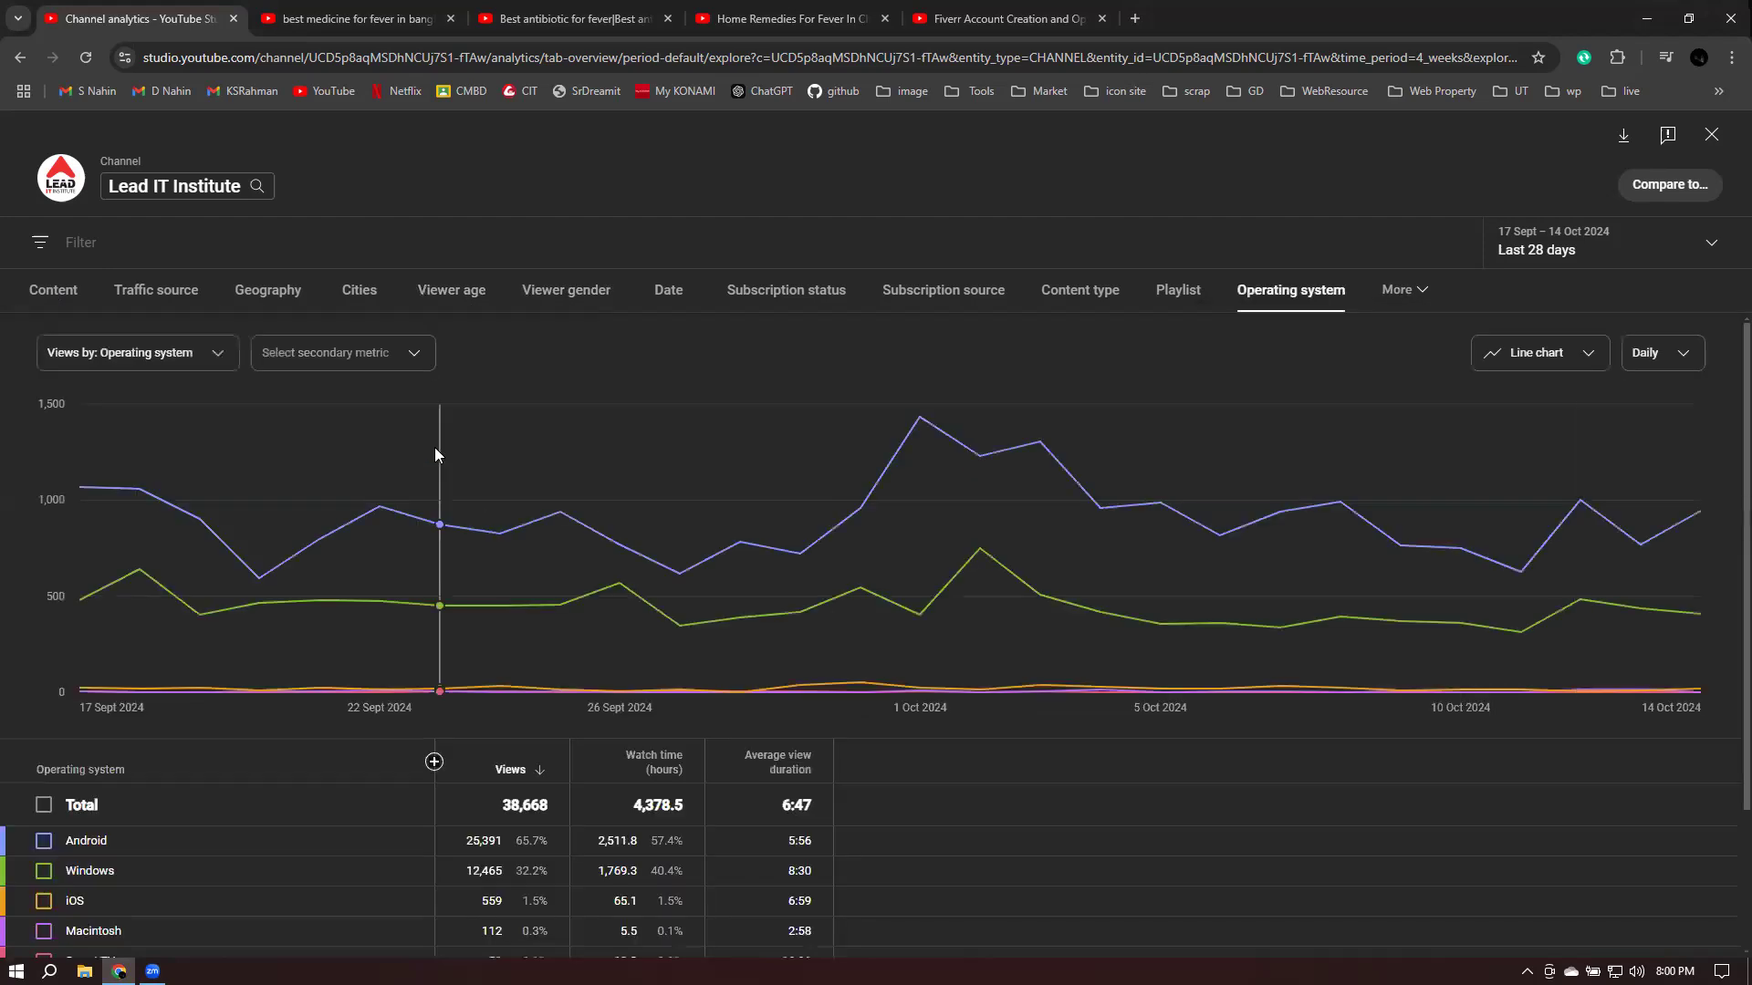
{"action": "scroll", "coordinate": [662, 454], "scroll_direction": "down", "scroll_amount": 2}
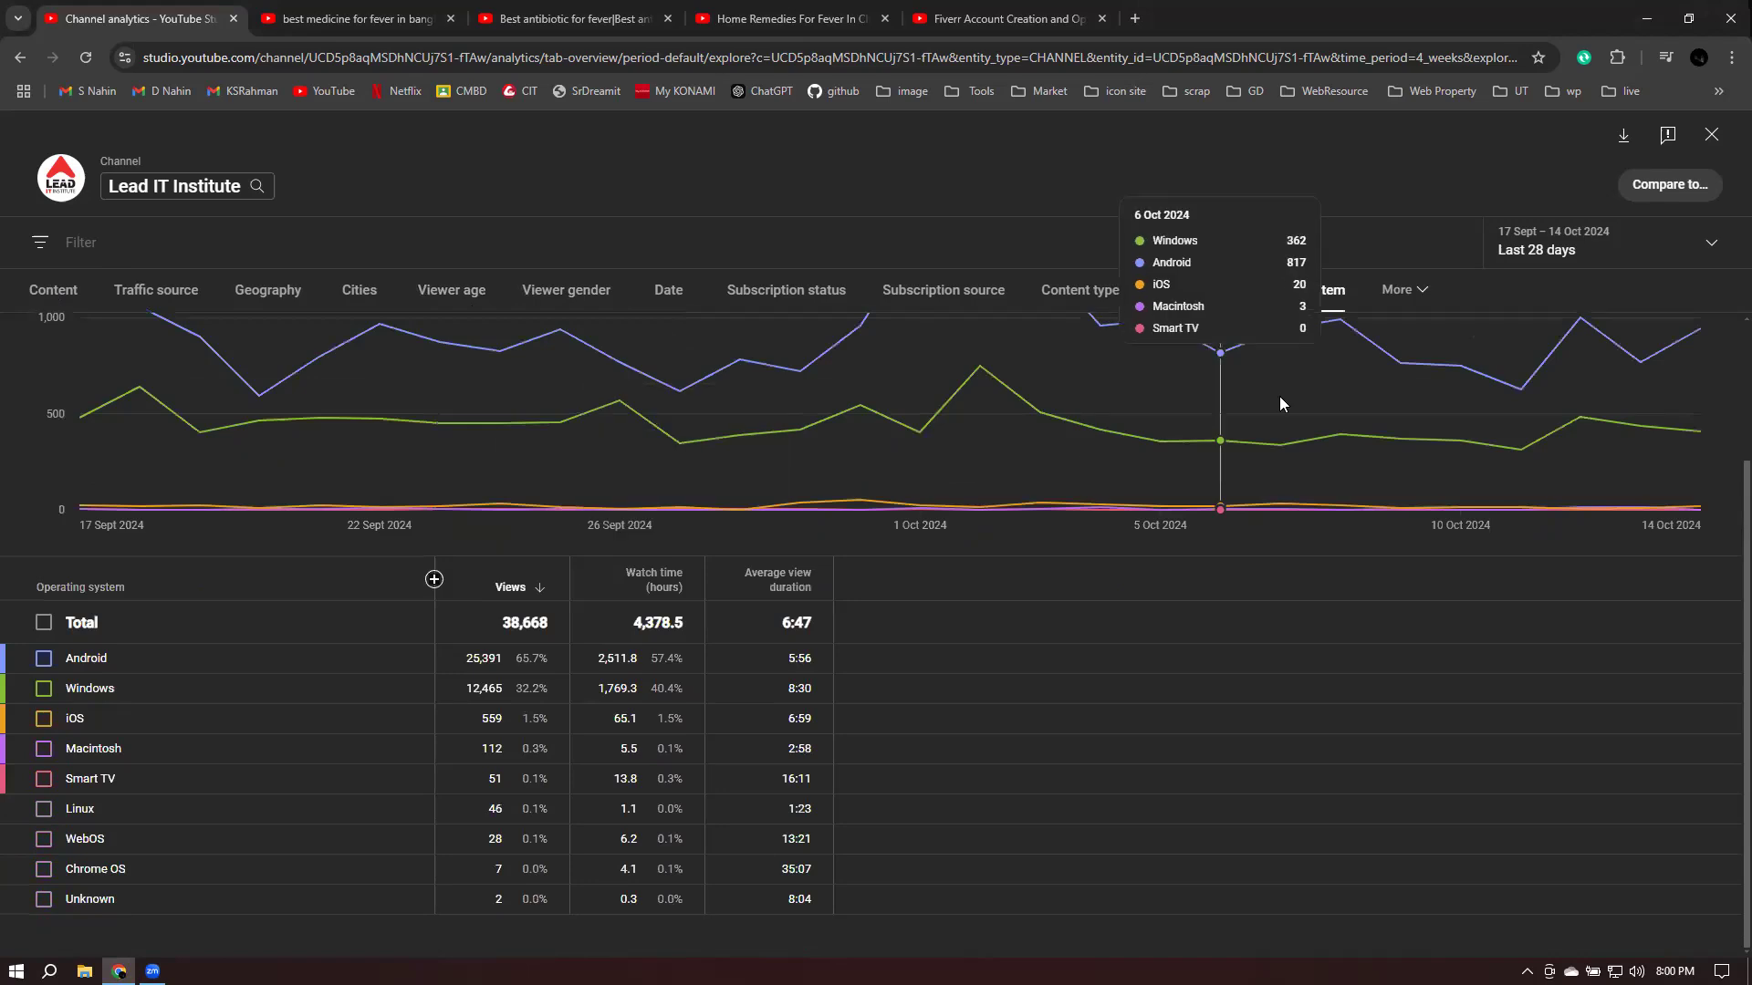
{"action": "left_click", "coordinate": [1404, 290]}
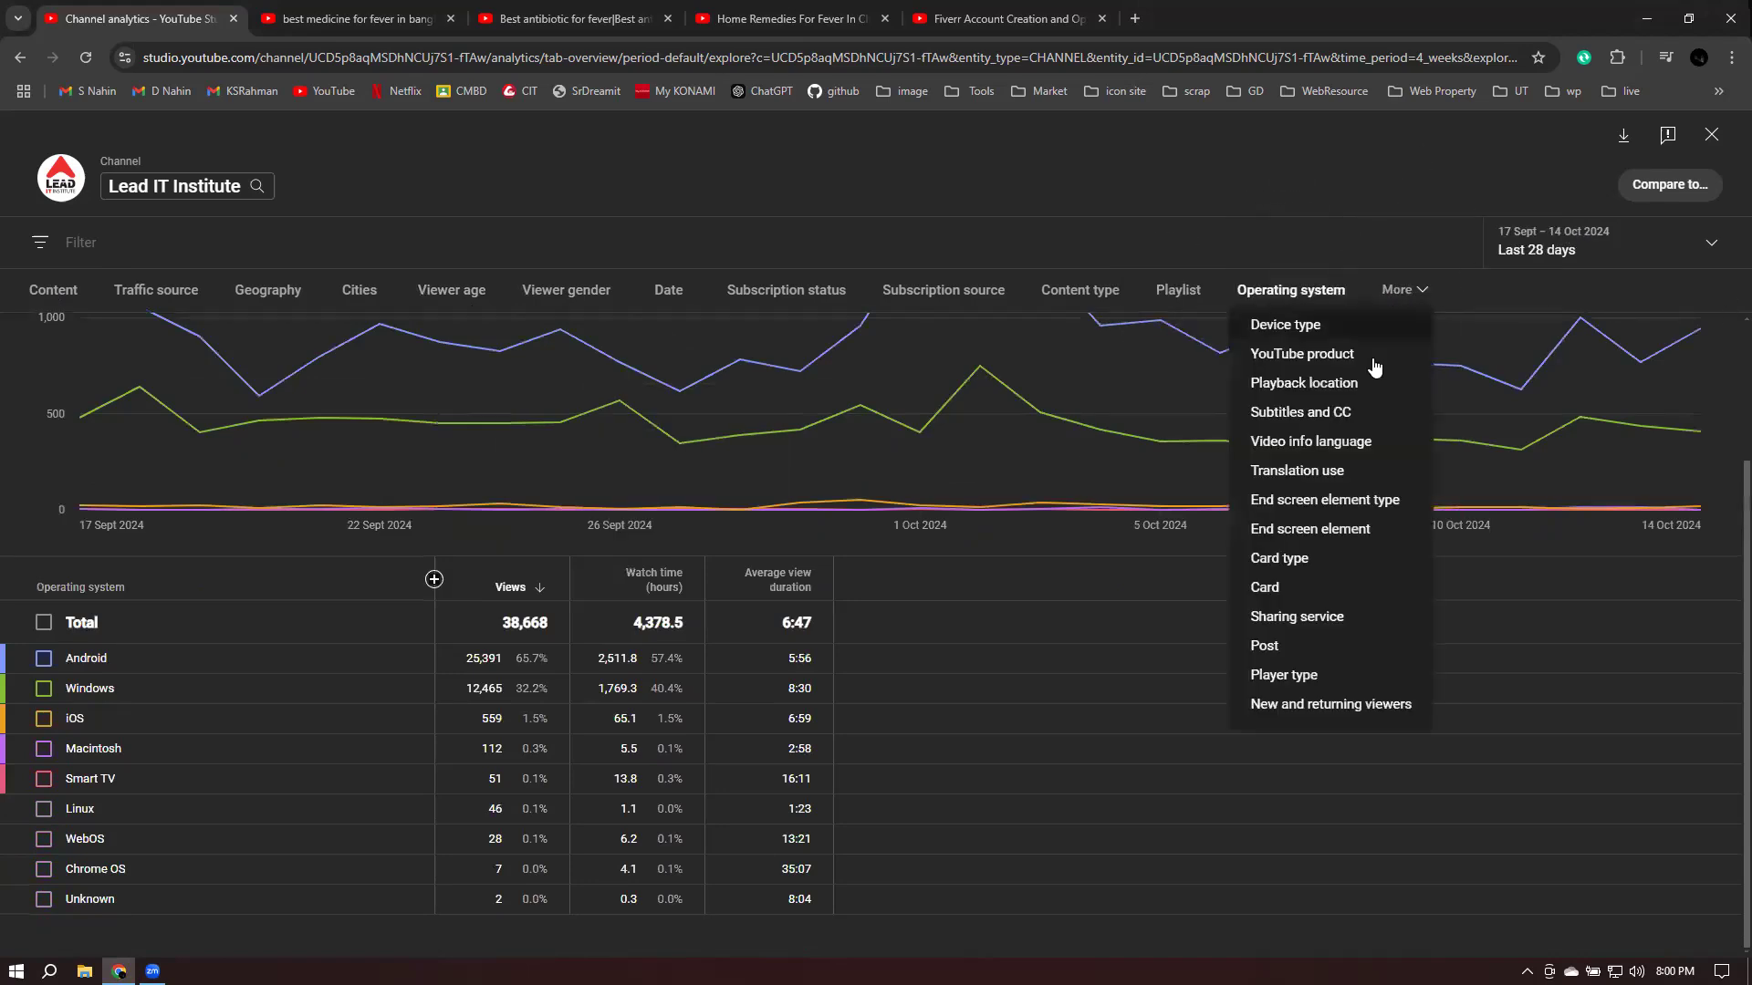
{"action": "left_click", "coordinate": [1373, 219]}
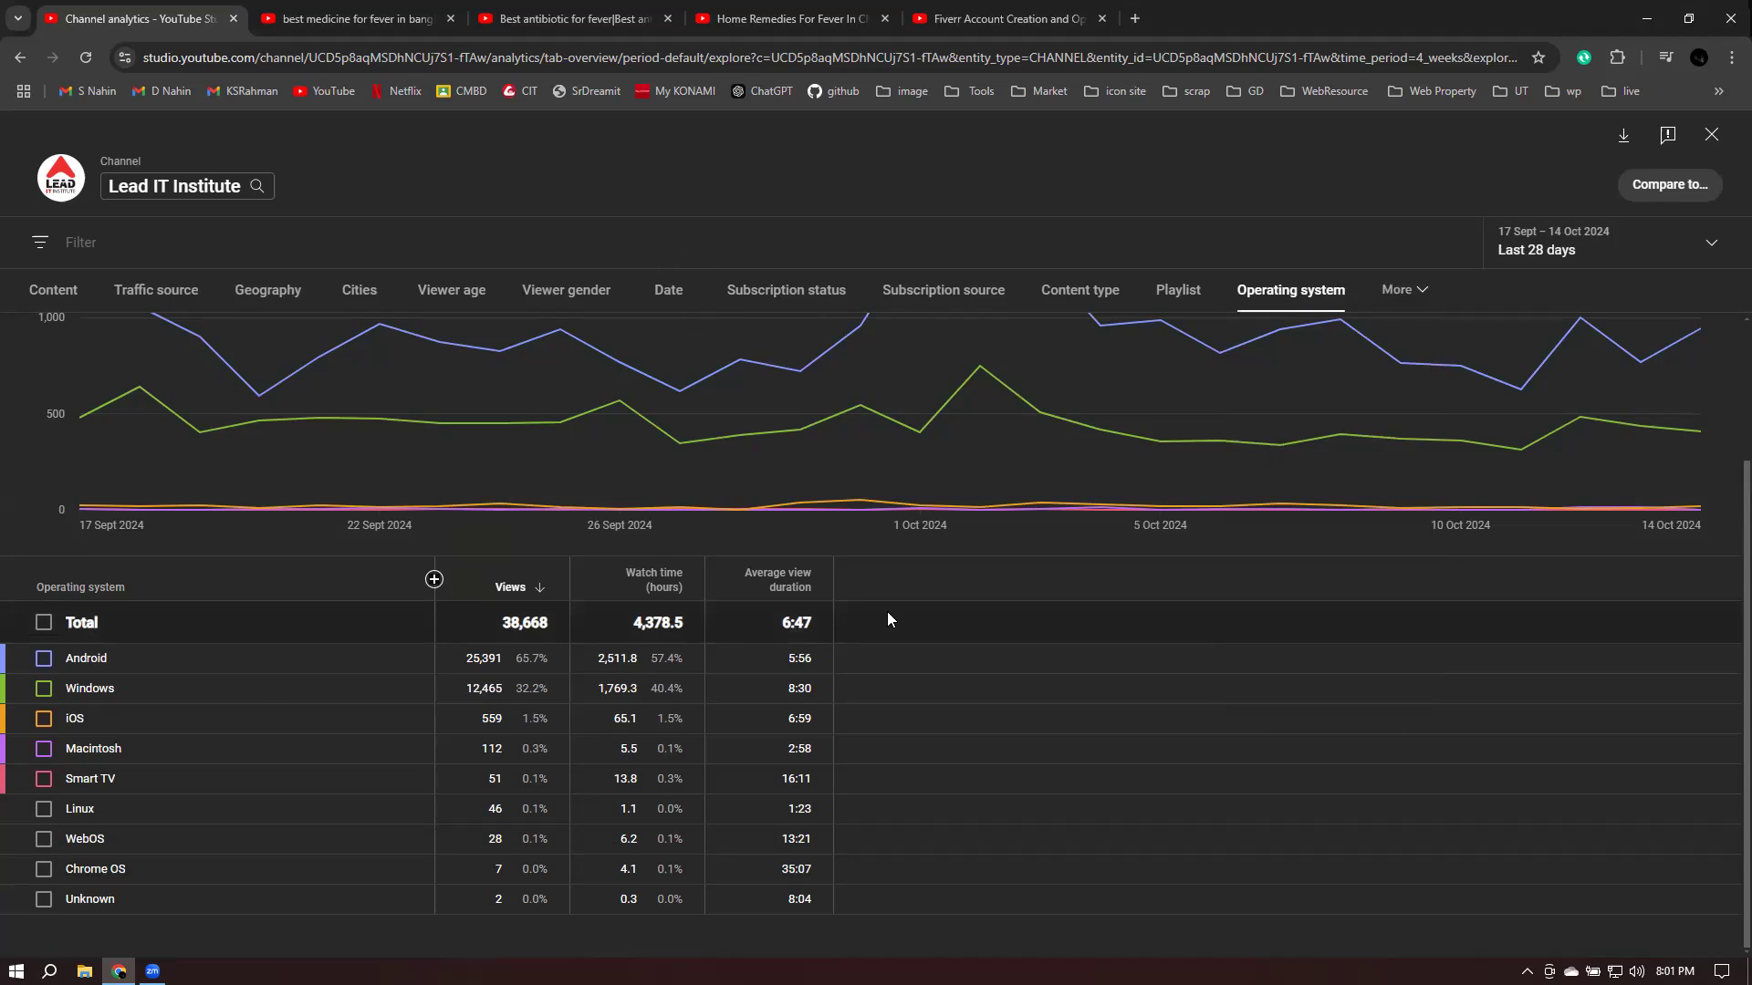
{"action": "left_click_drag", "start_coordinate": [66, 663], "coordinate": [131, 667]}
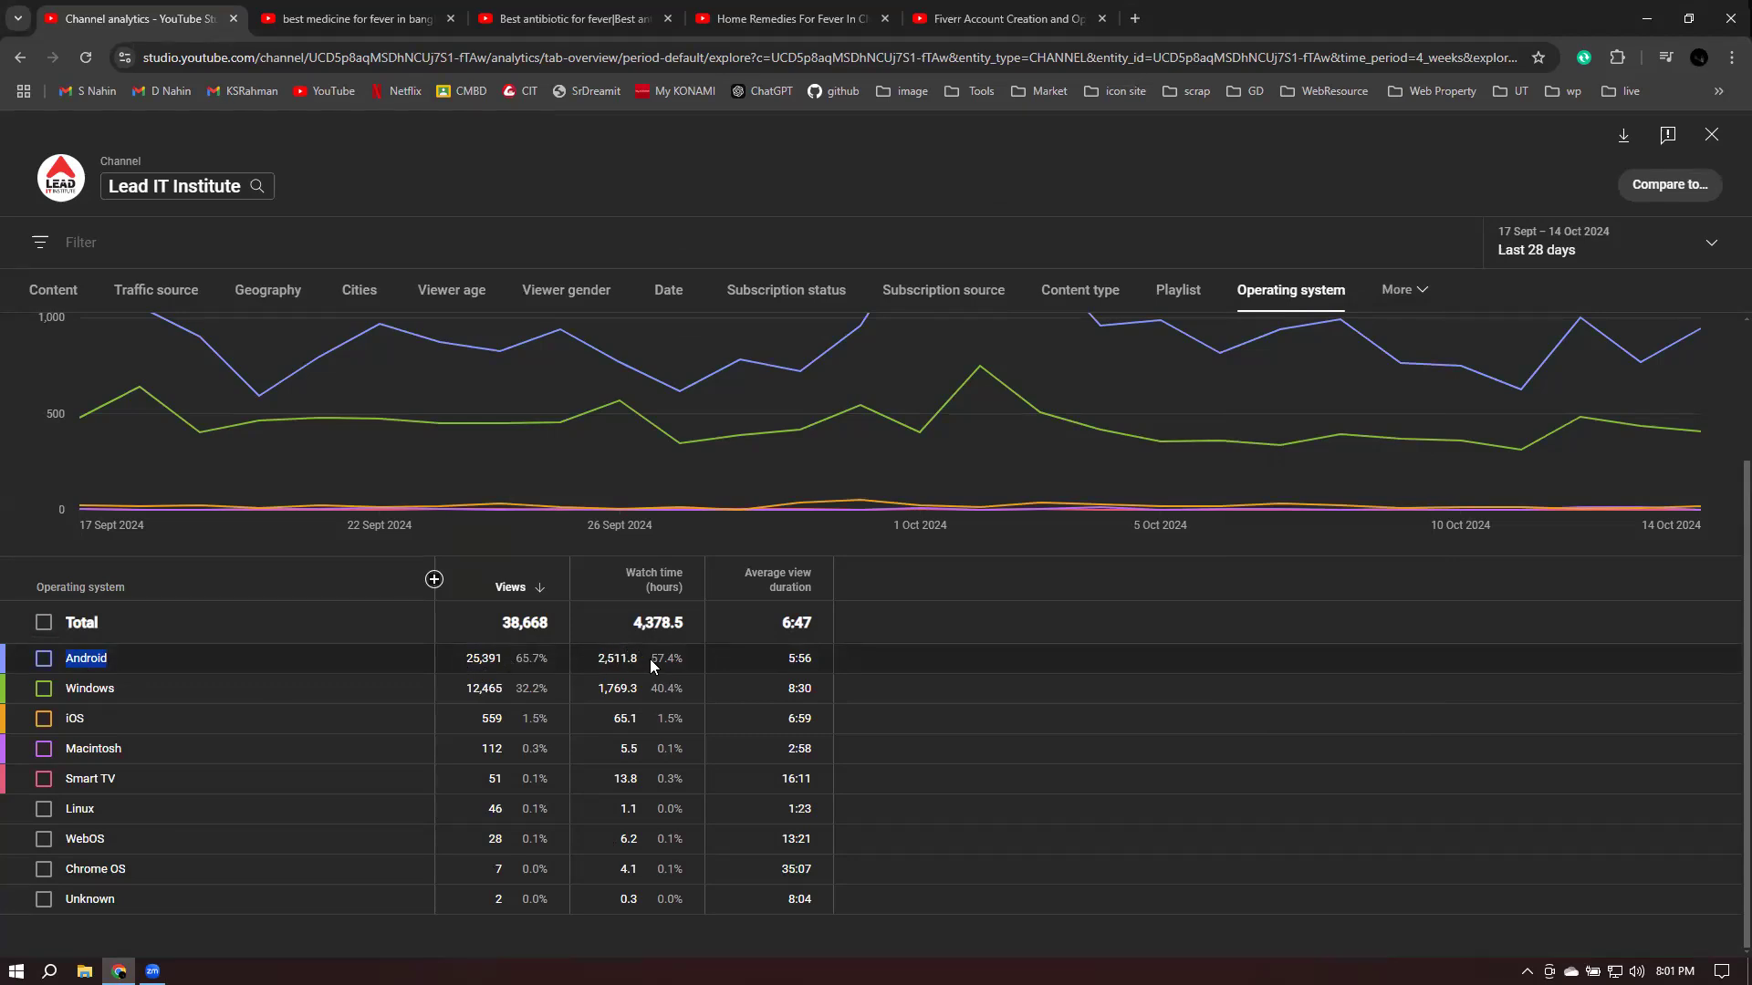
{"action": "left_click_drag", "start_coordinate": [788, 658], "coordinate": [812, 660]}
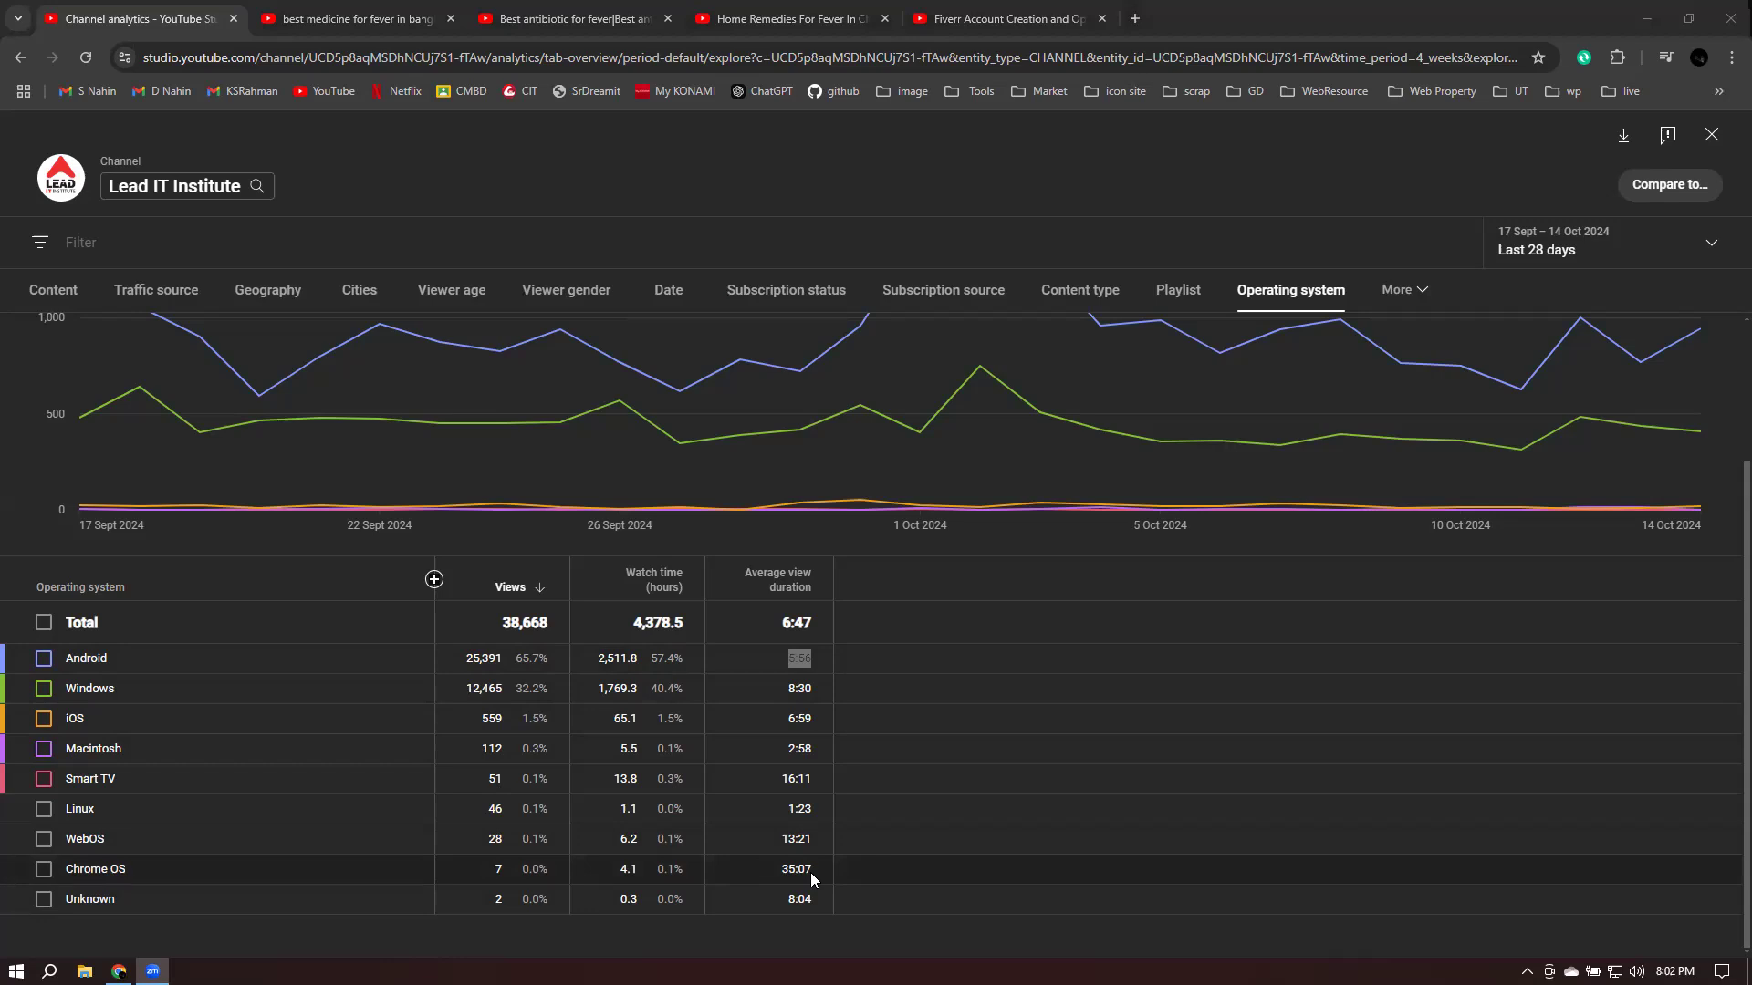
{"action": "left_click", "coordinate": [885, 575]}
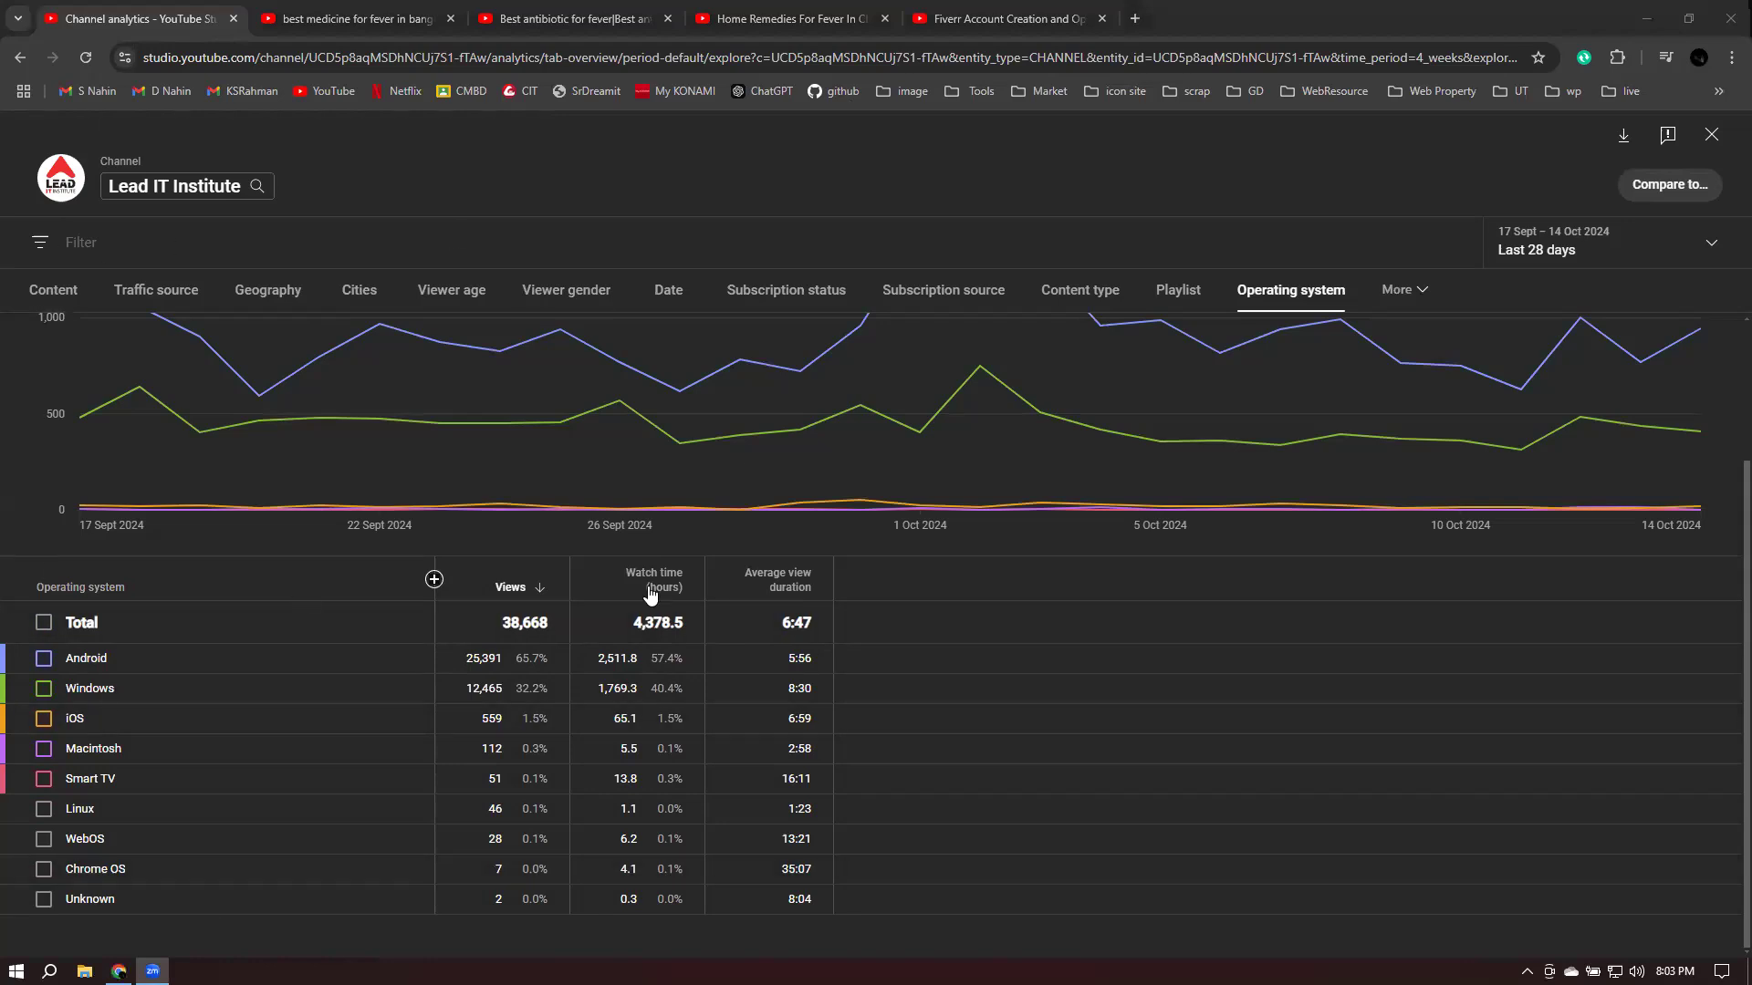
{"action": "mouse_move", "coordinate": [651, 595]}
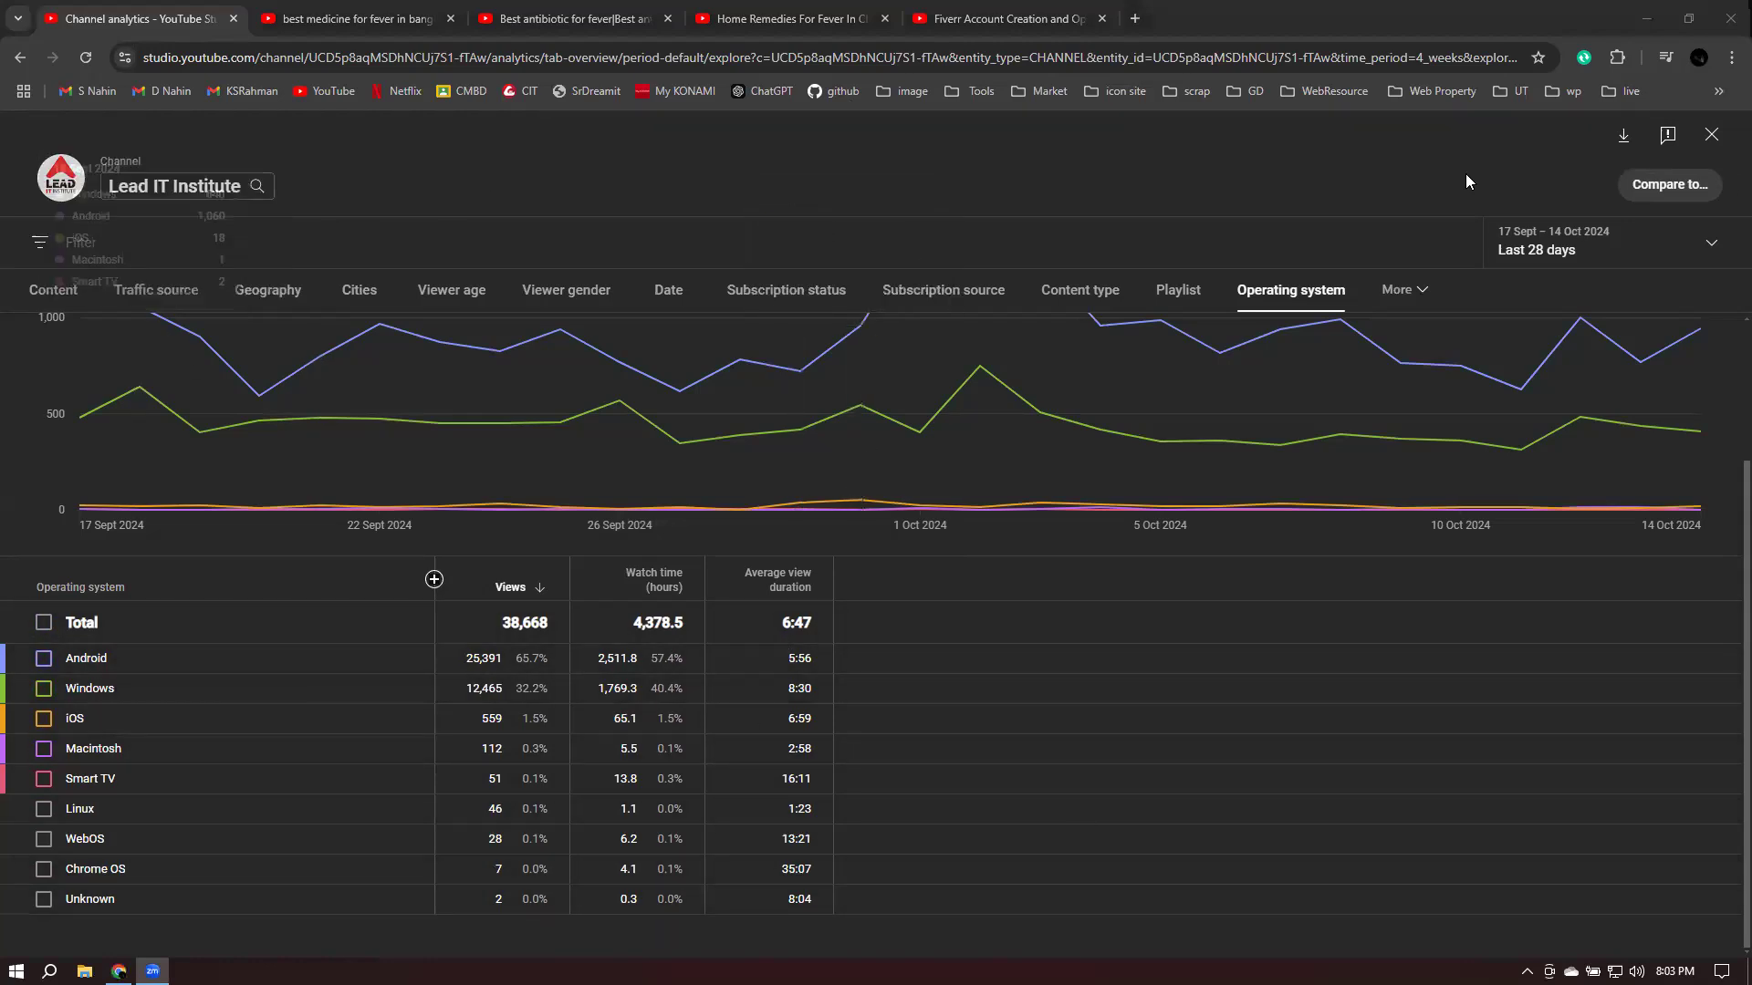
- Close the analytics view and open Fiverr's home page in a new tab from the Market bookmarks
{"action": "left_click", "coordinate": [1711, 135]}
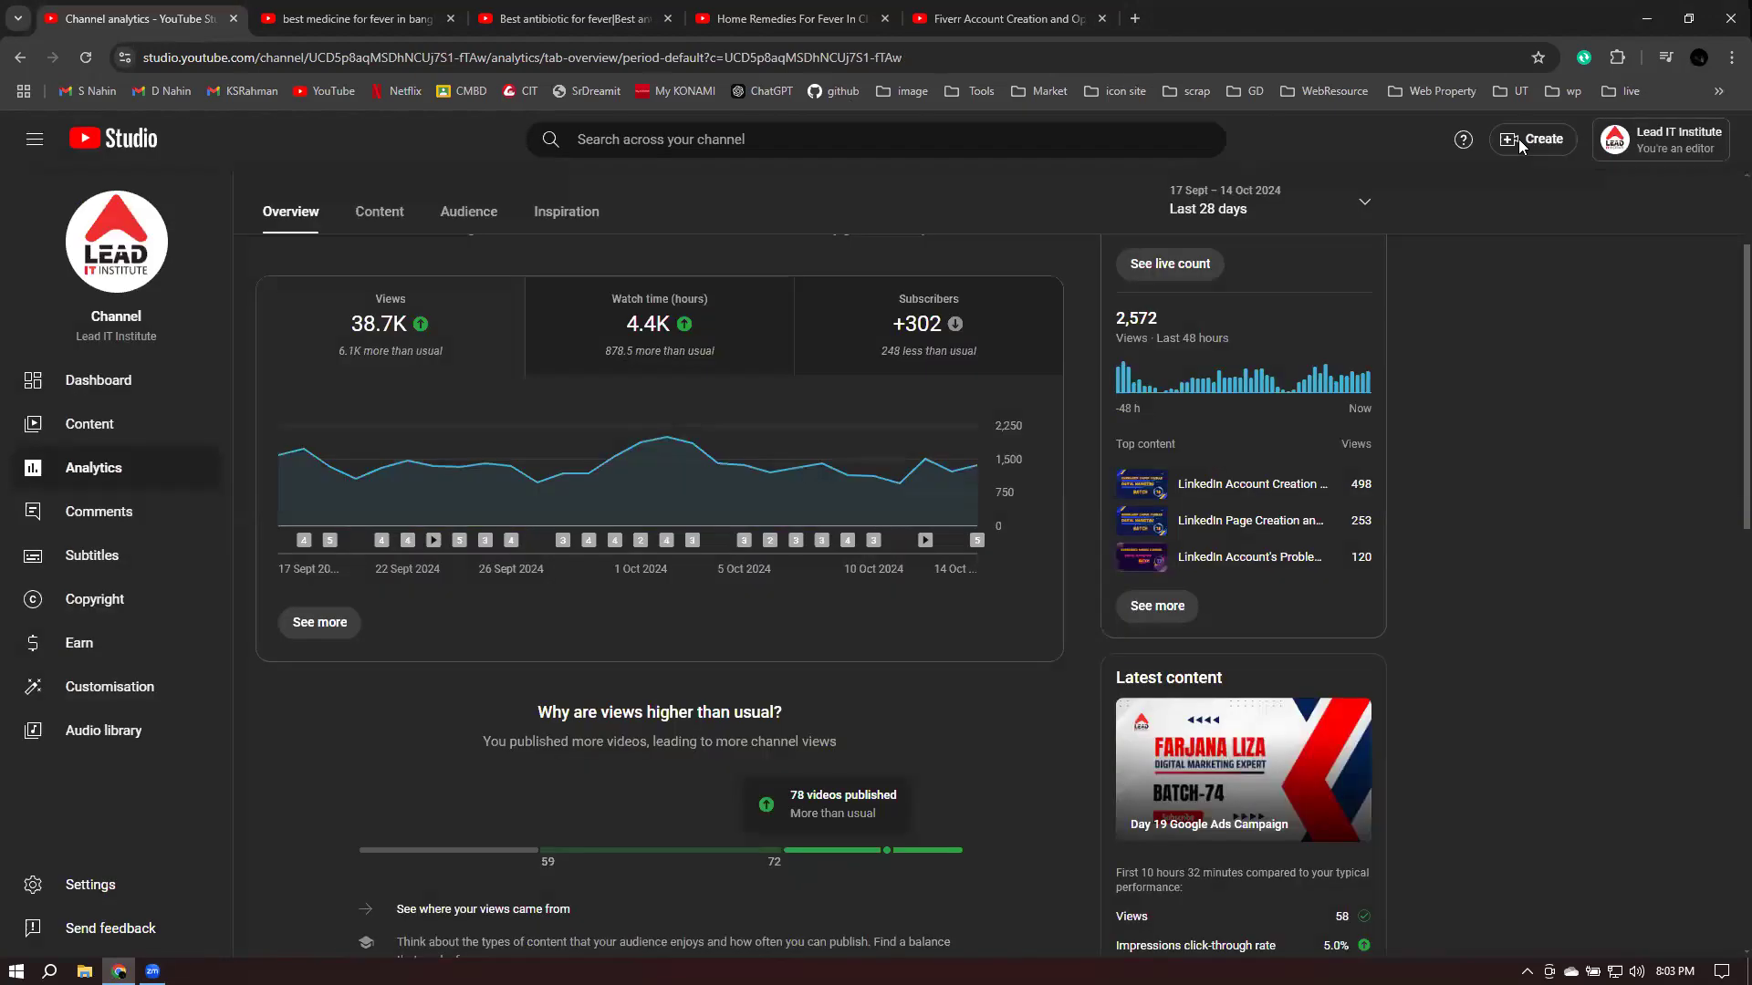
{"action": "left_click", "coordinate": [1135, 19]}
{"action": "left_click", "coordinate": [1037, 90]}
{"action": "left_click", "coordinate": [1053, 175]}
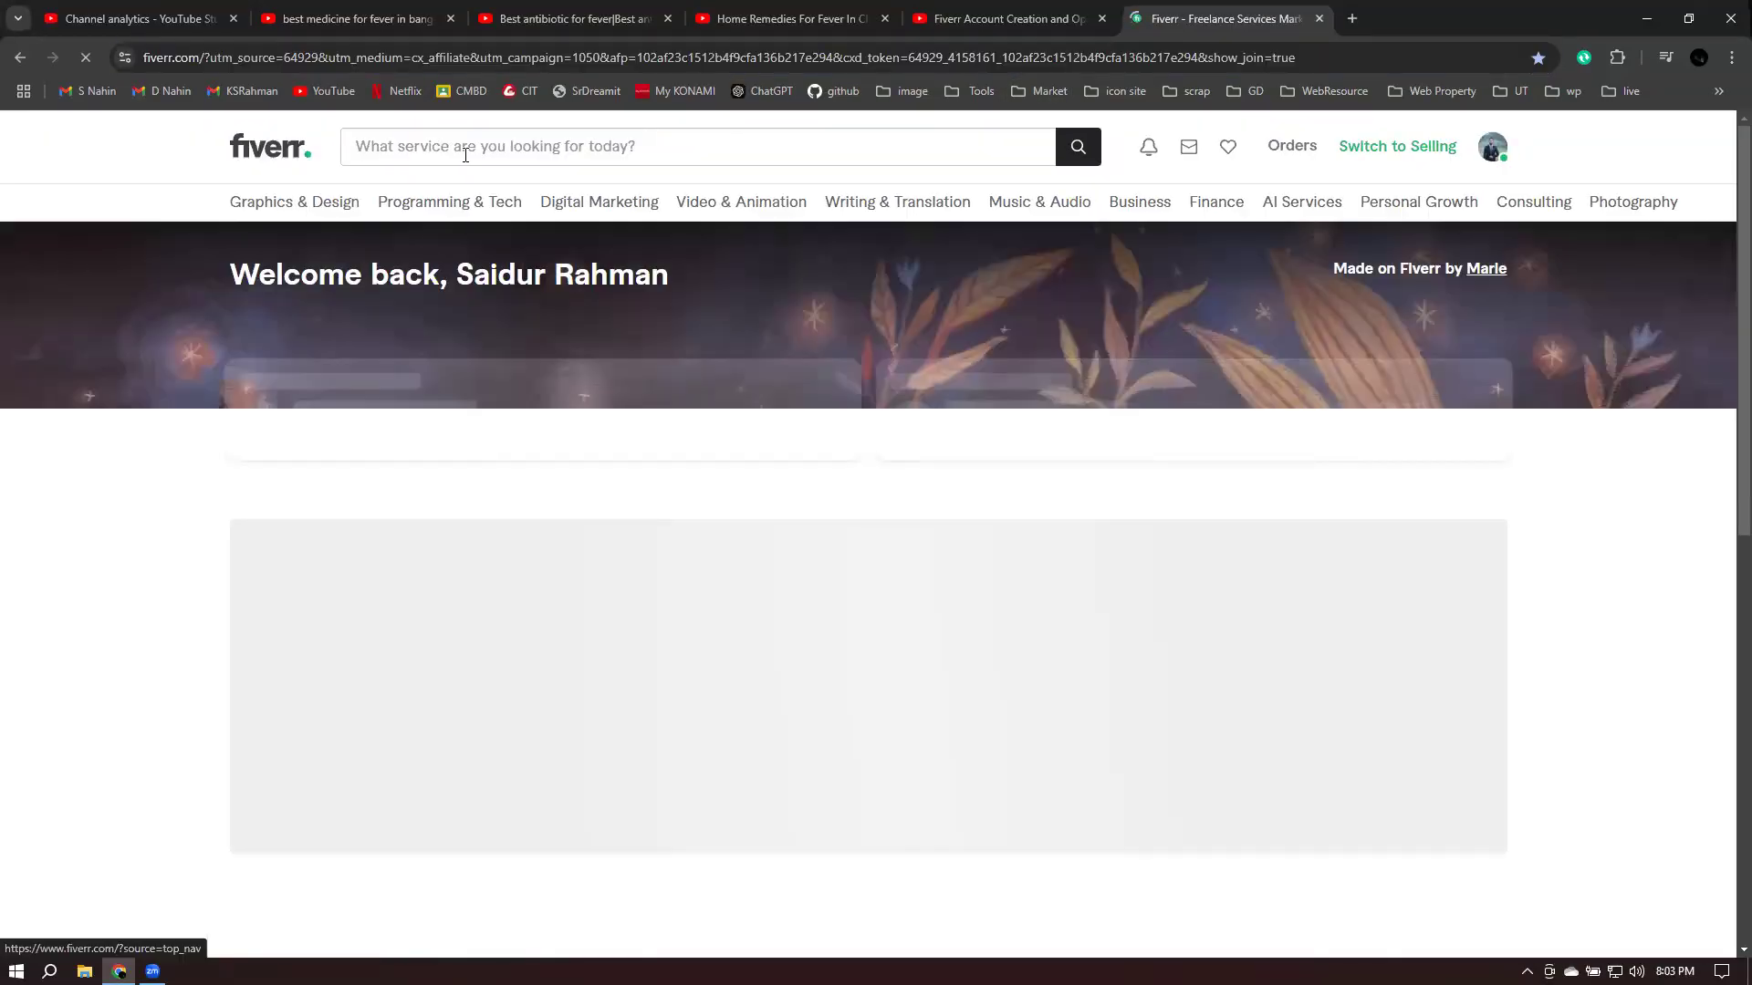
- Search Fiverr for 'youtube manager'
{"action": "left_click", "coordinate": [469, 154]}
{"action": "type", "text": "youtubr"}
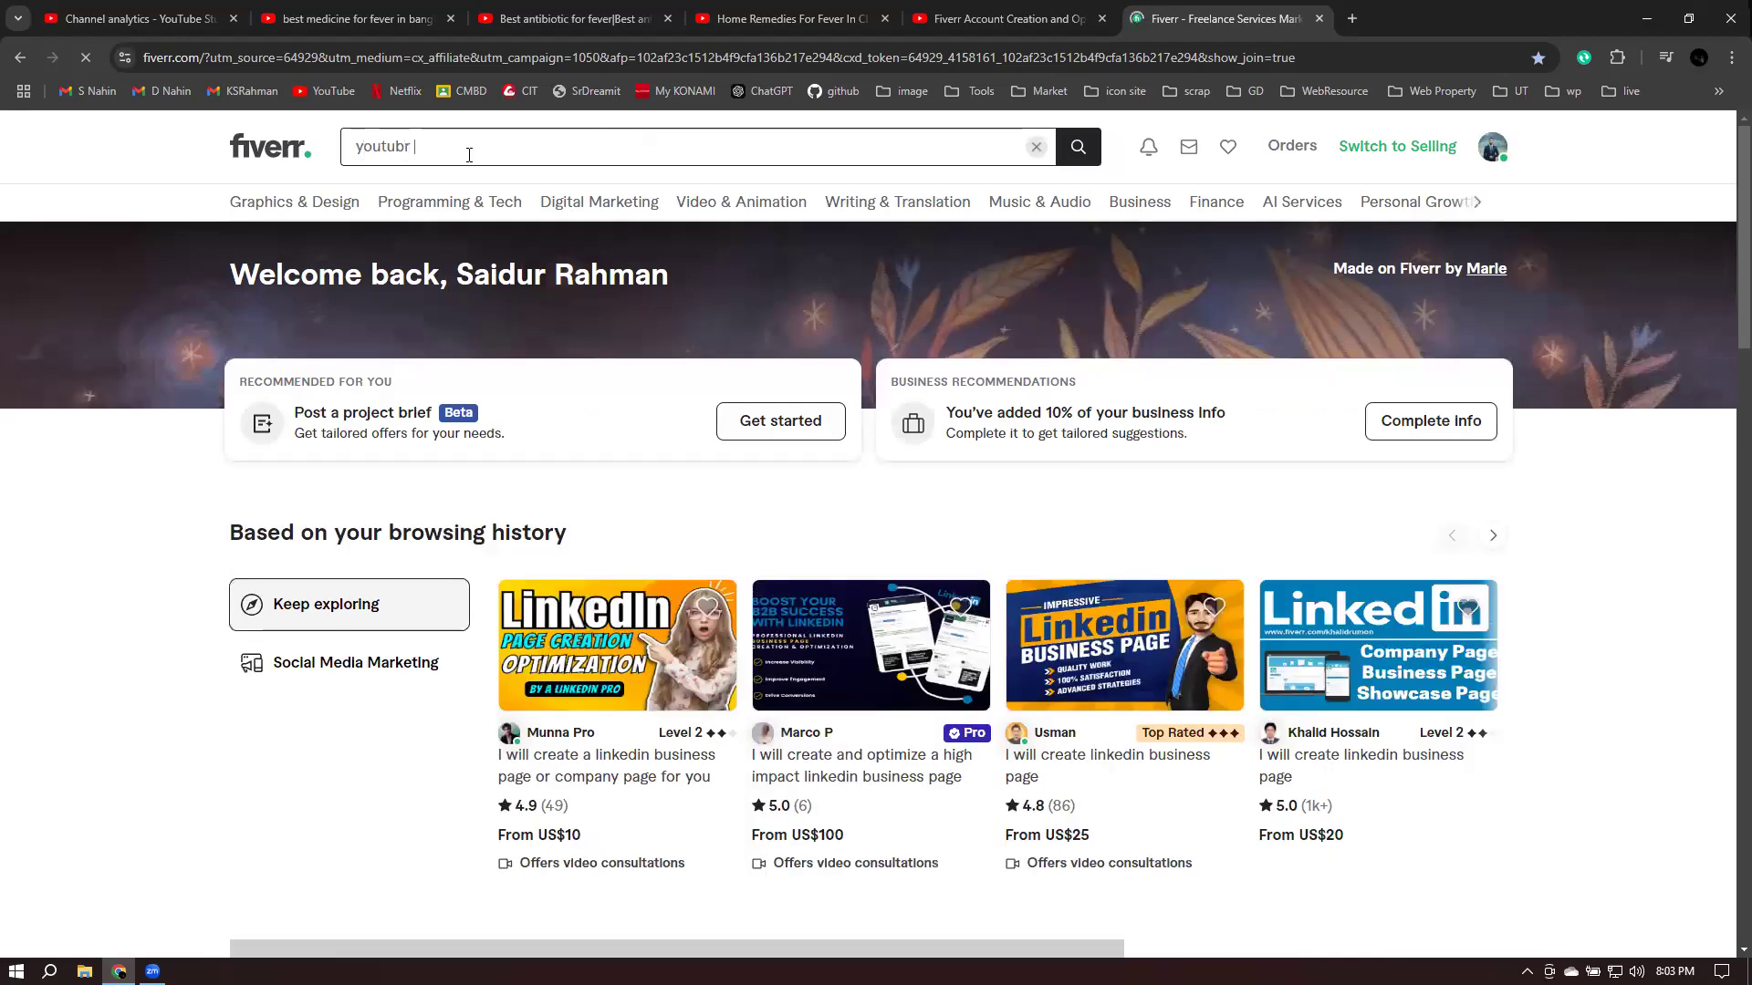
{"action": "key", "text": "BackSpace"}
{"action": "key", "text": "BackSpace"}
{"action": "type", "text": "e "}
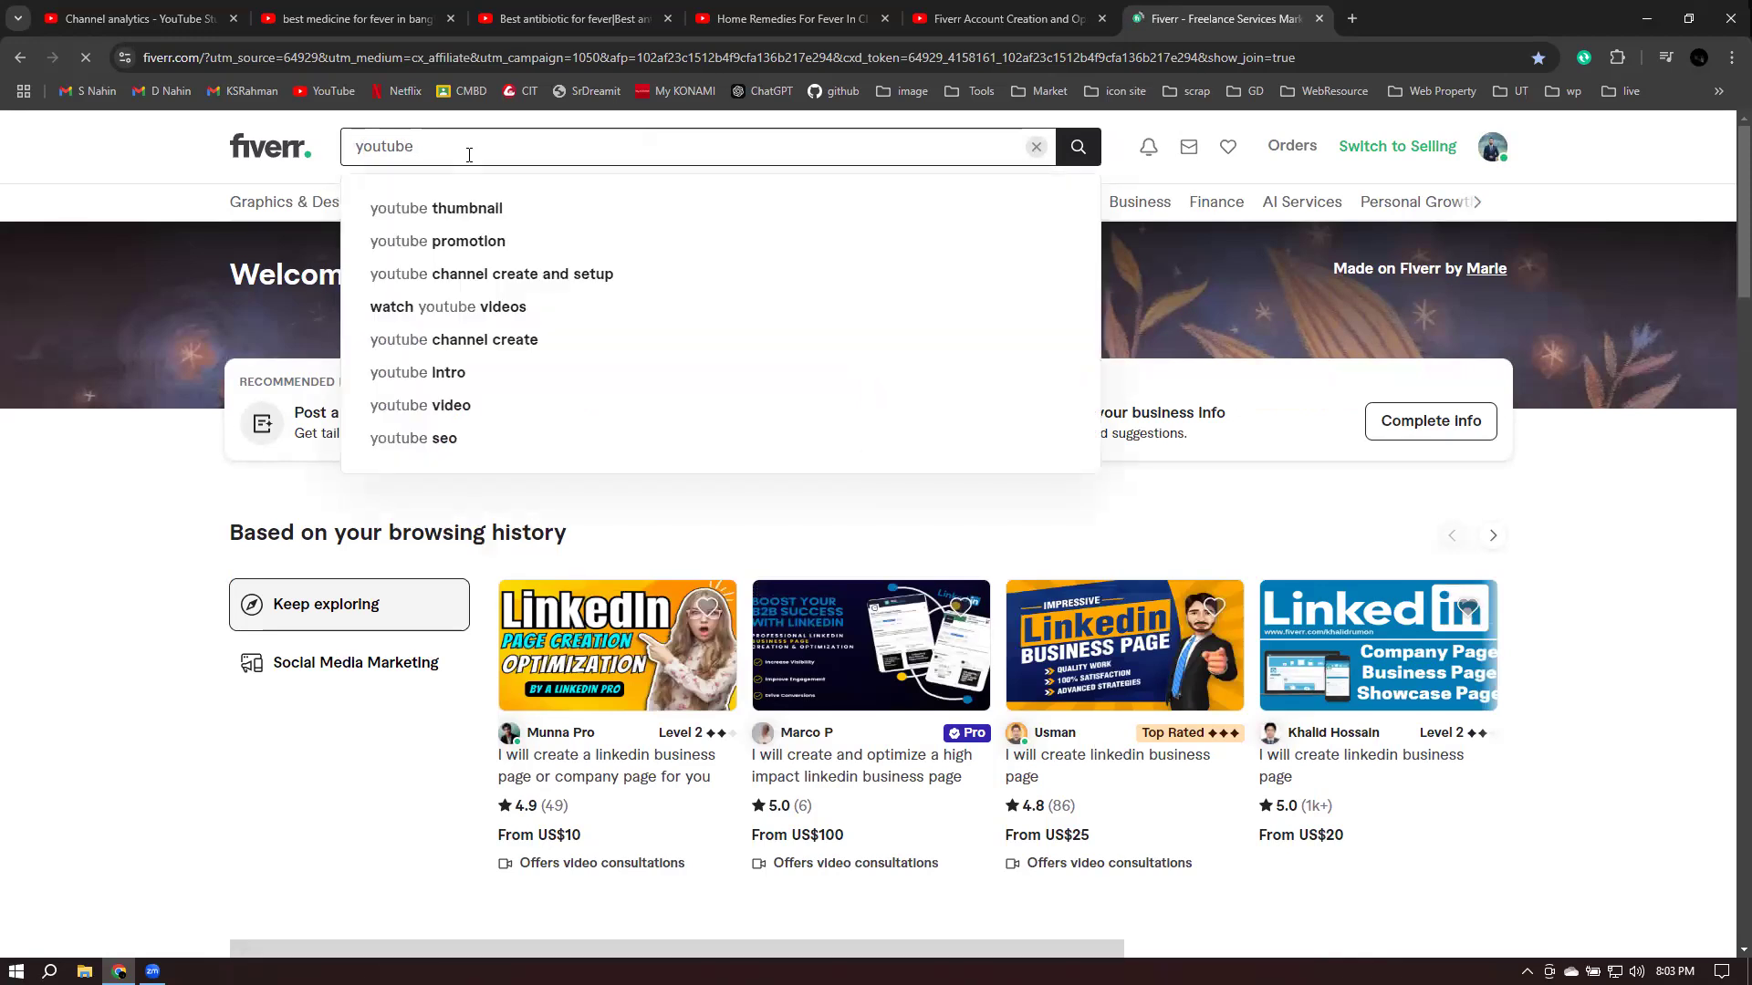
{"action": "type", "text": "mana"}
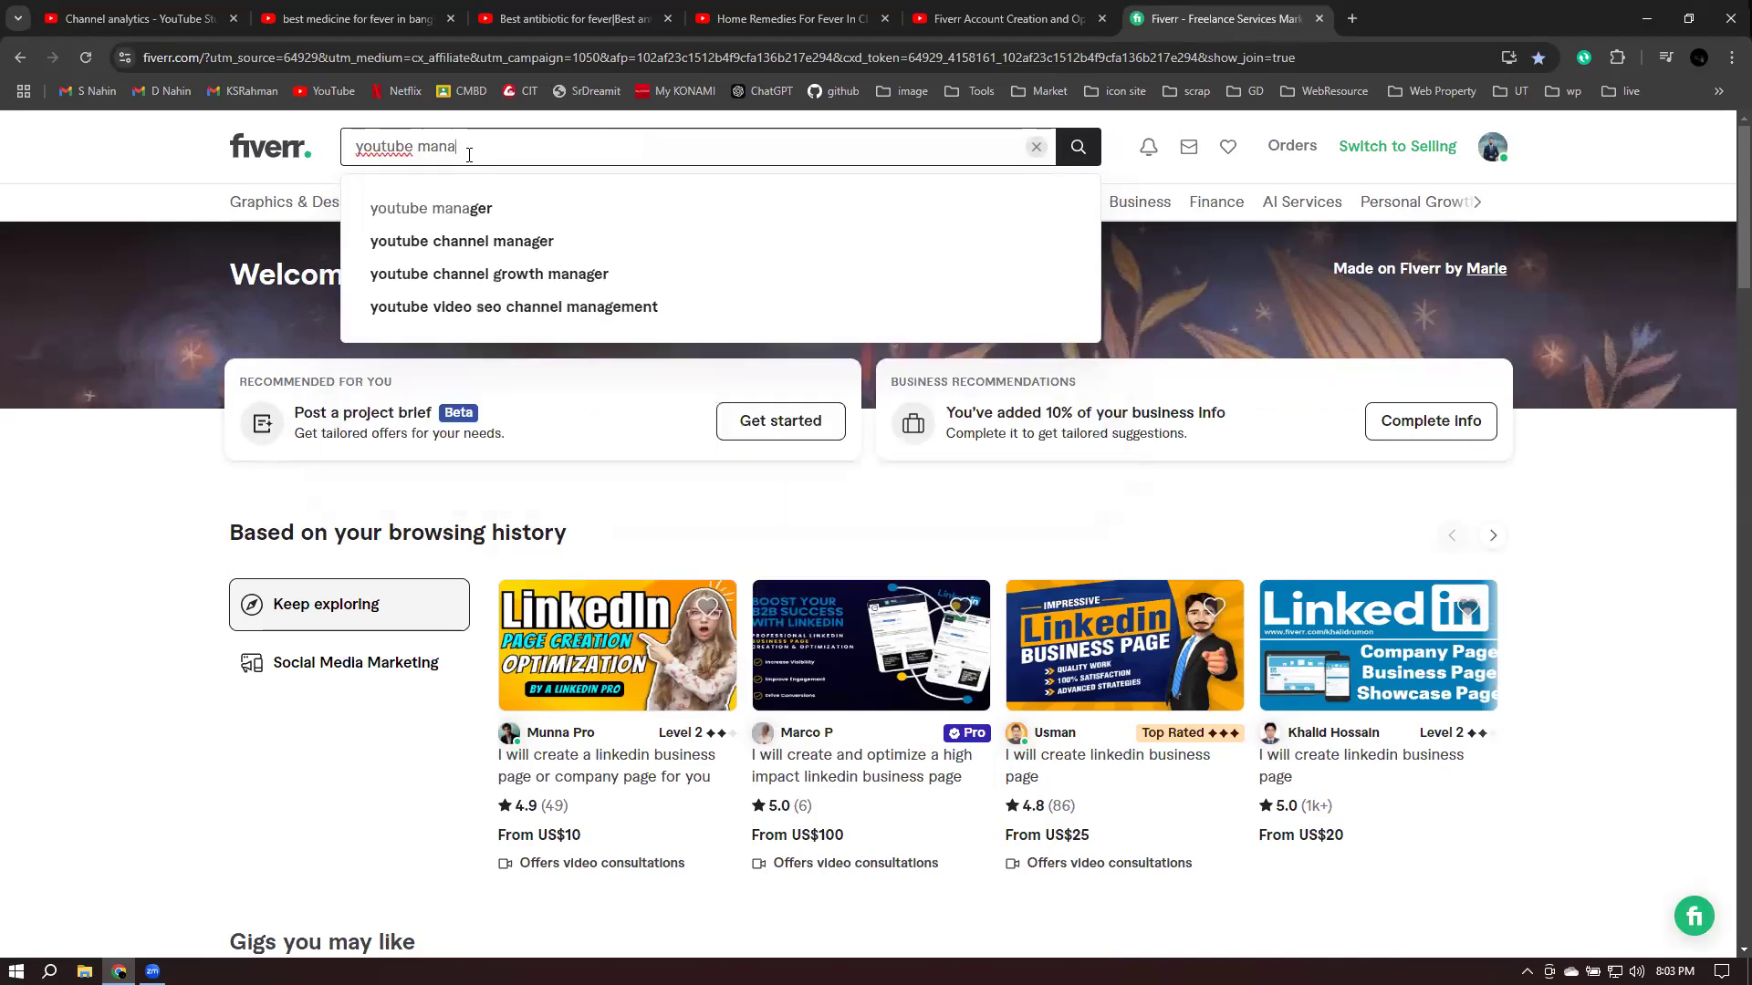
{"action": "left_click", "coordinate": [474, 208]}
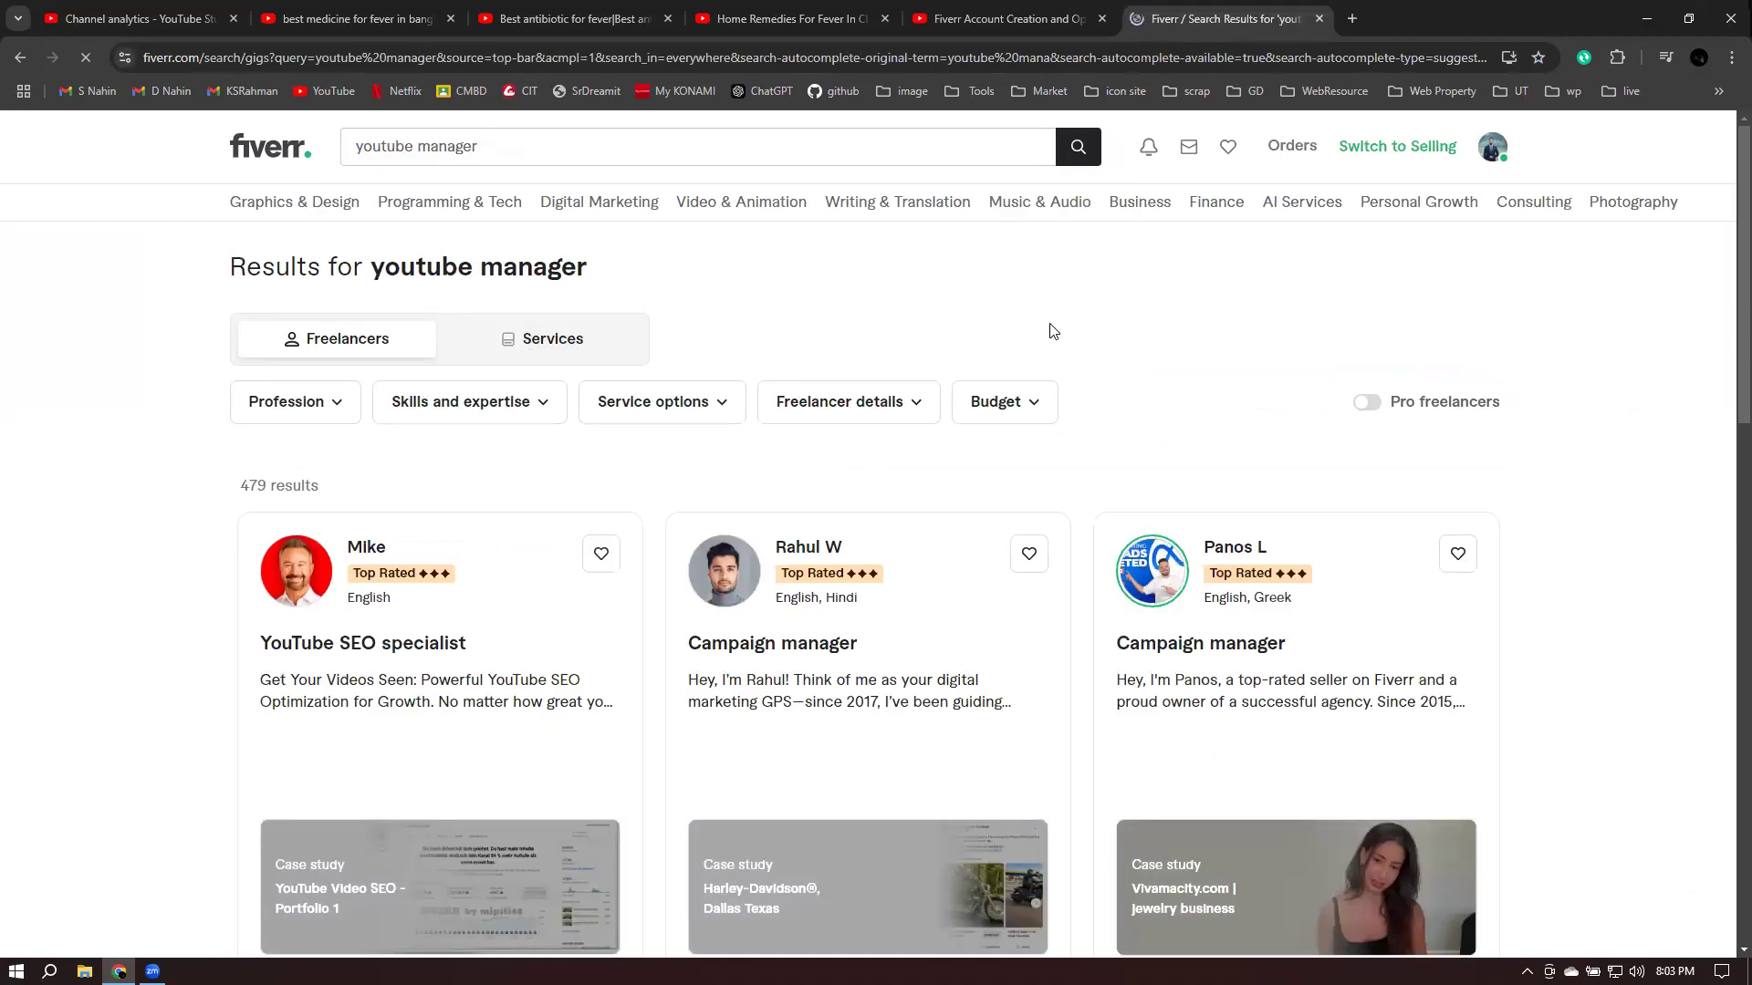
- Switch the results to Services and open the under $15 Fiverr's Choice gig in a new tab
{"action": "left_click", "coordinate": [548, 343]}
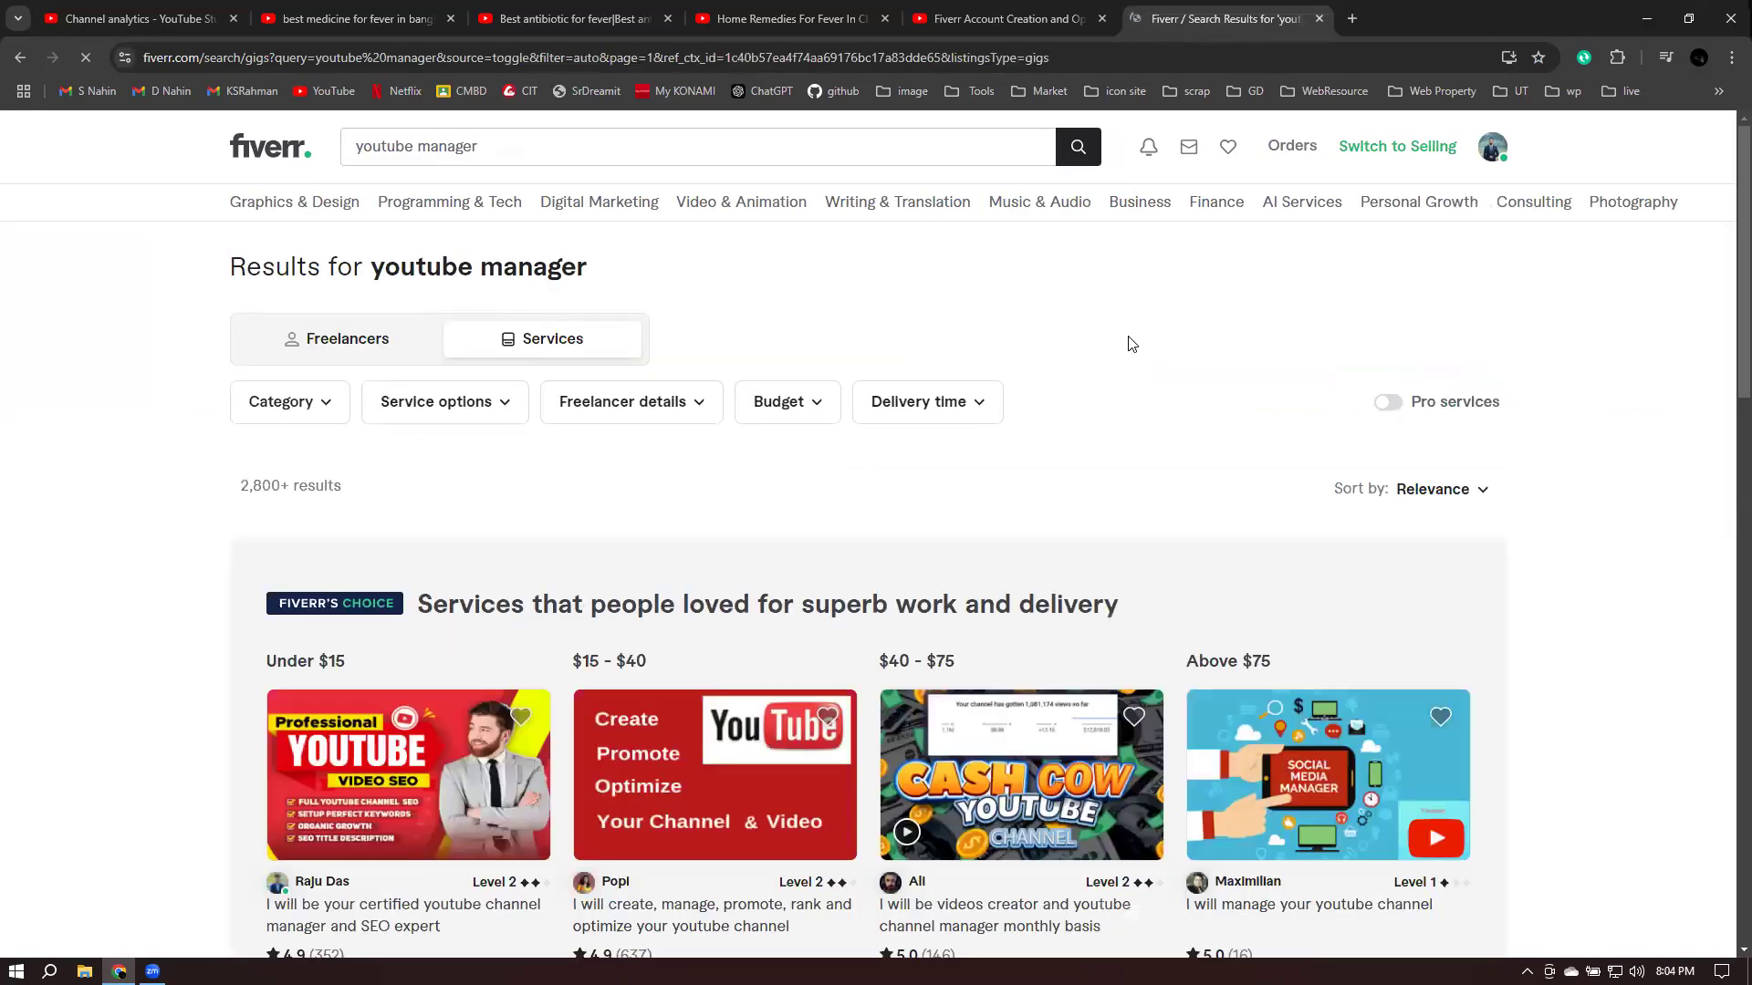
{"action": "scroll", "coordinate": [628, 562], "scroll_direction": "down", "scroll_amount": 4}
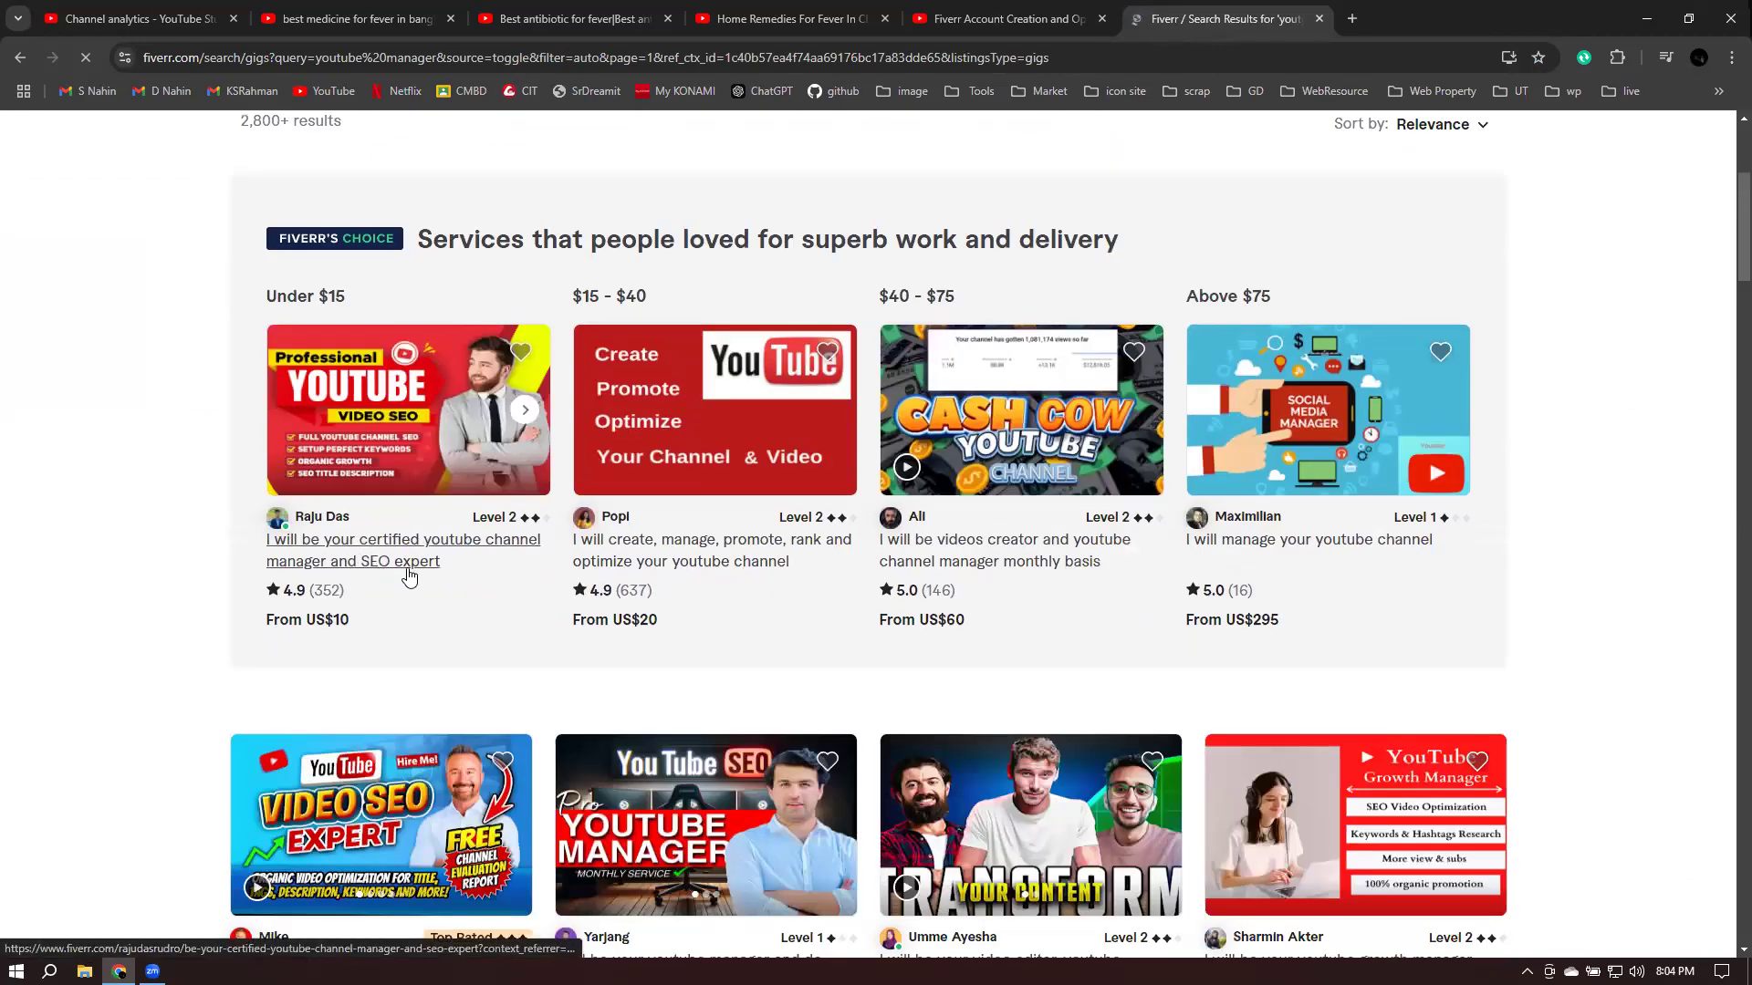
{"action": "right_click", "coordinate": [357, 557]}
{"action": "left_click", "coordinate": [472, 566]}
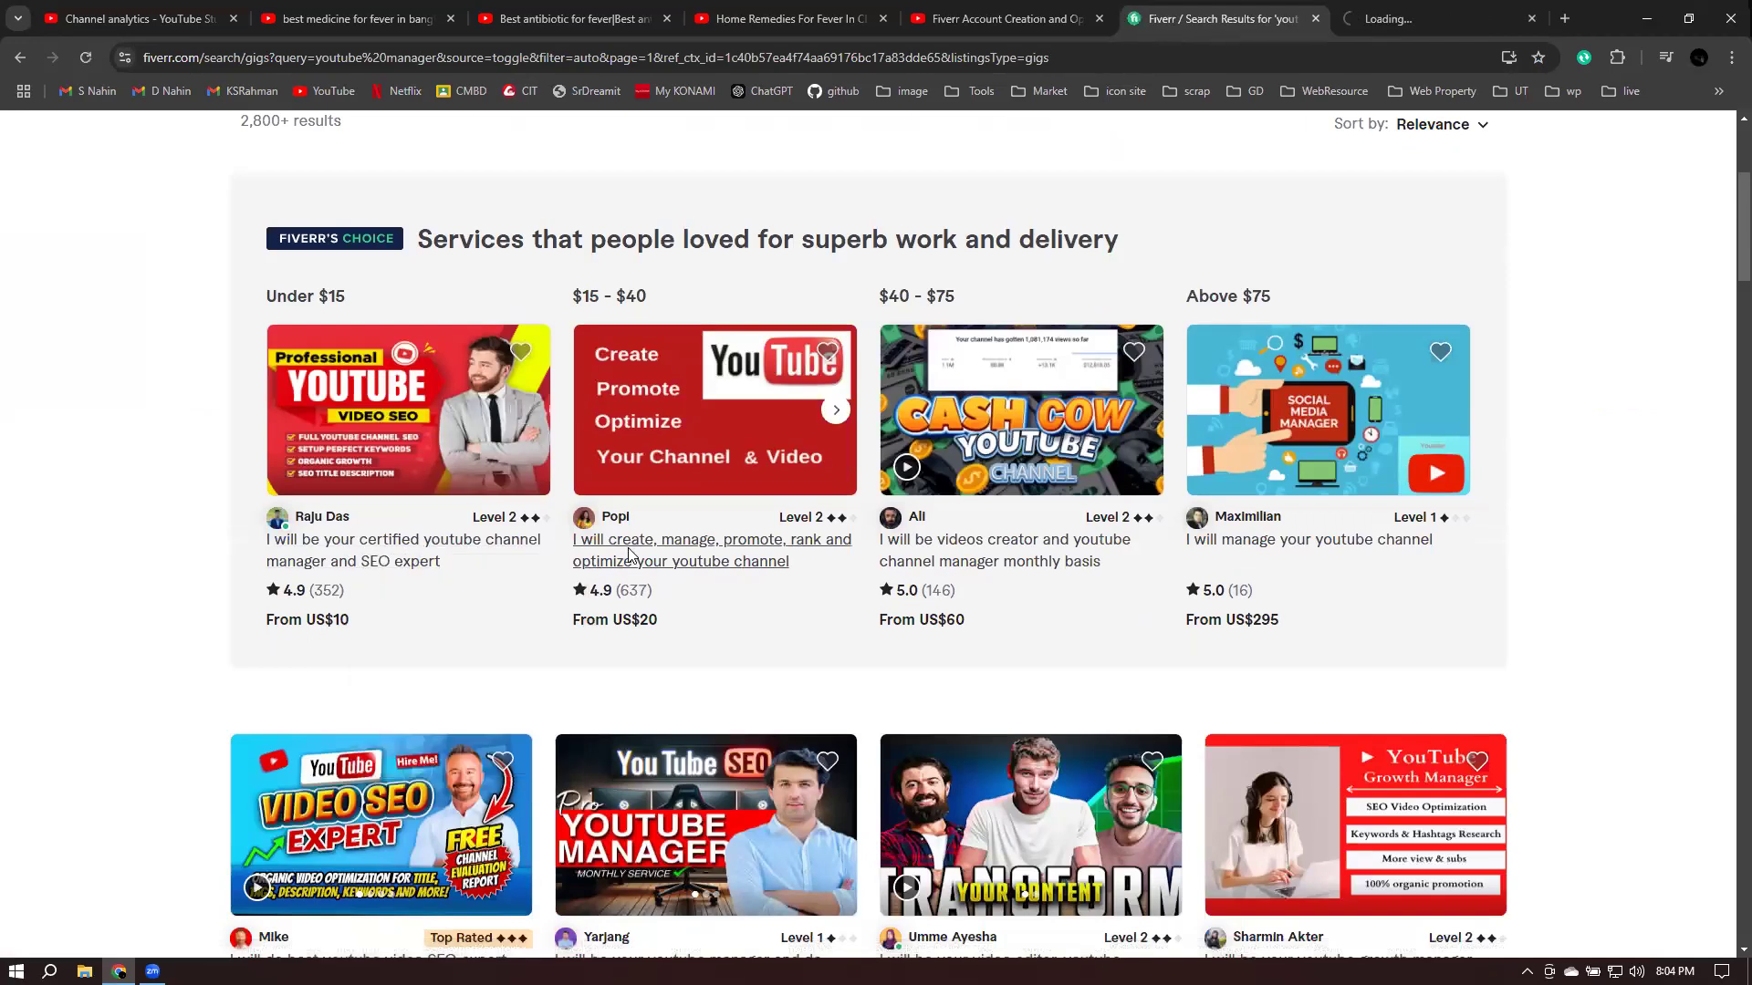
- Open the $15–$40, $40–$75 and above $75 Fiverr's Choice gigs in new tabs
{"action": "right_click", "coordinate": [591, 563]}
{"action": "left_click", "coordinate": [690, 571]}
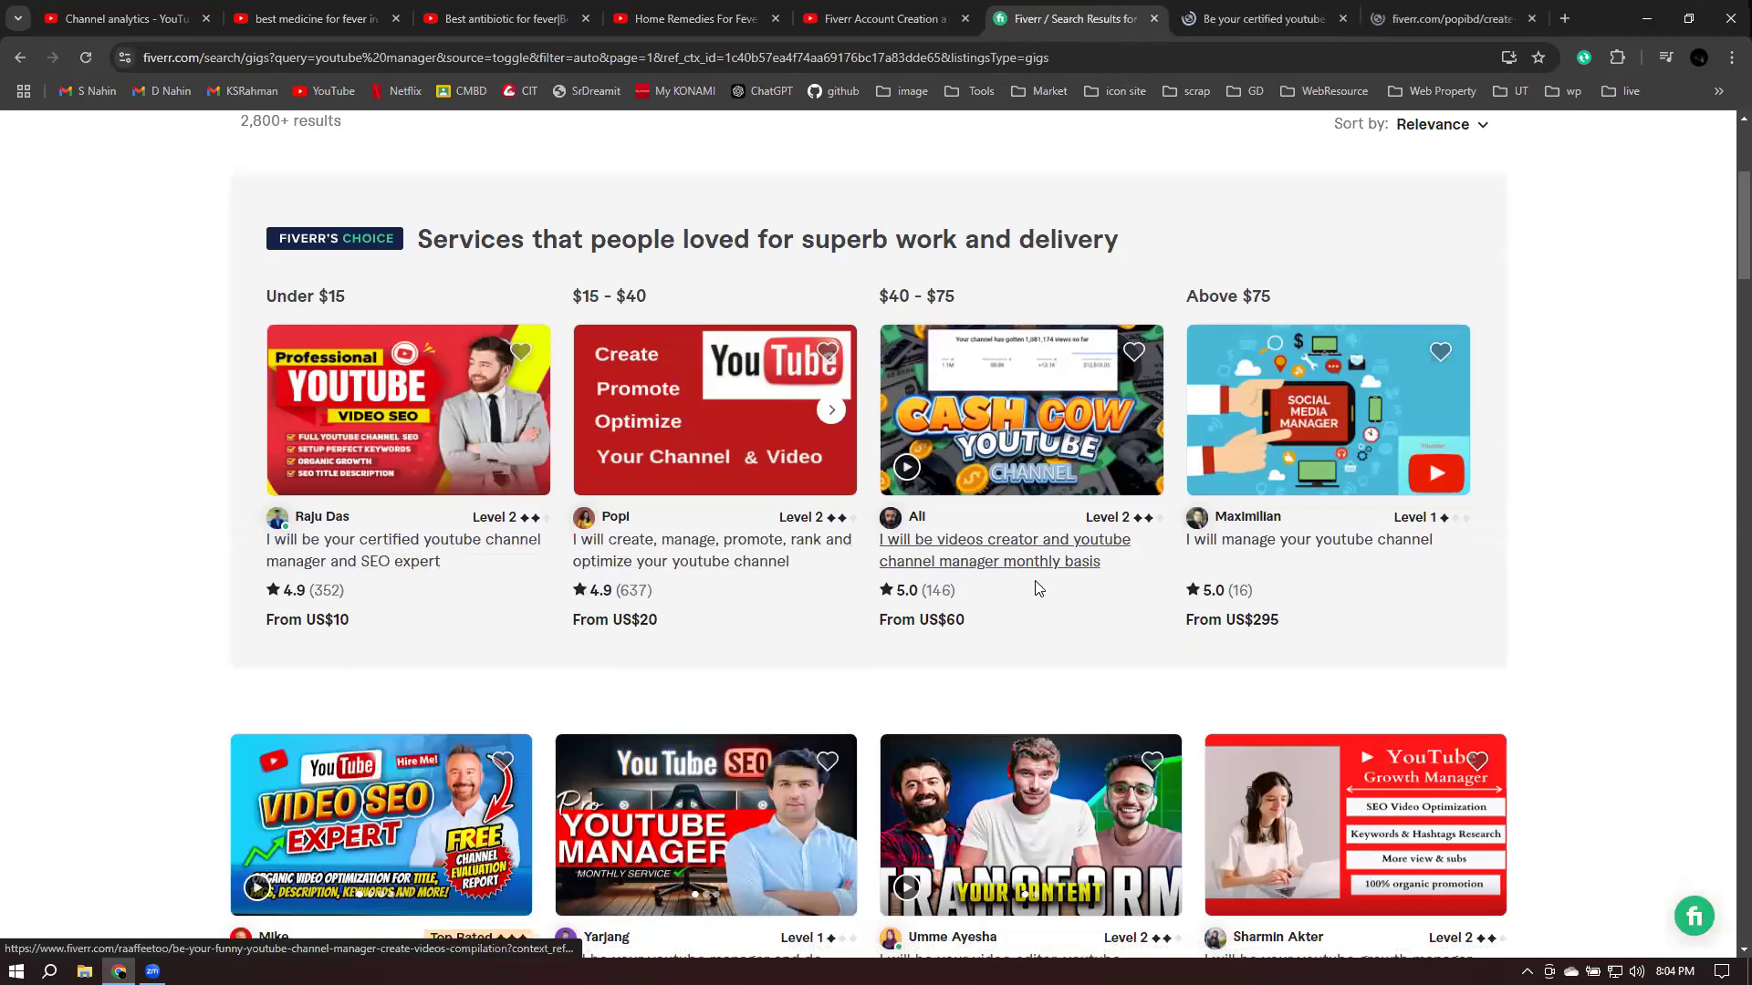
{"action": "right_click", "coordinate": [965, 557]}
{"action": "left_click", "coordinate": [1036, 569]}
{"action": "right_click", "coordinate": [1282, 542]}
{"action": "left_click", "coordinate": [1350, 563]}
{"action": "scroll", "coordinate": [502, 547], "scroll_direction": "down", "scroll_amount": 1}
{"action": "scroll", "coordinate": [501, 547], "scroll_direction": "down", "scroll_amount": 4}
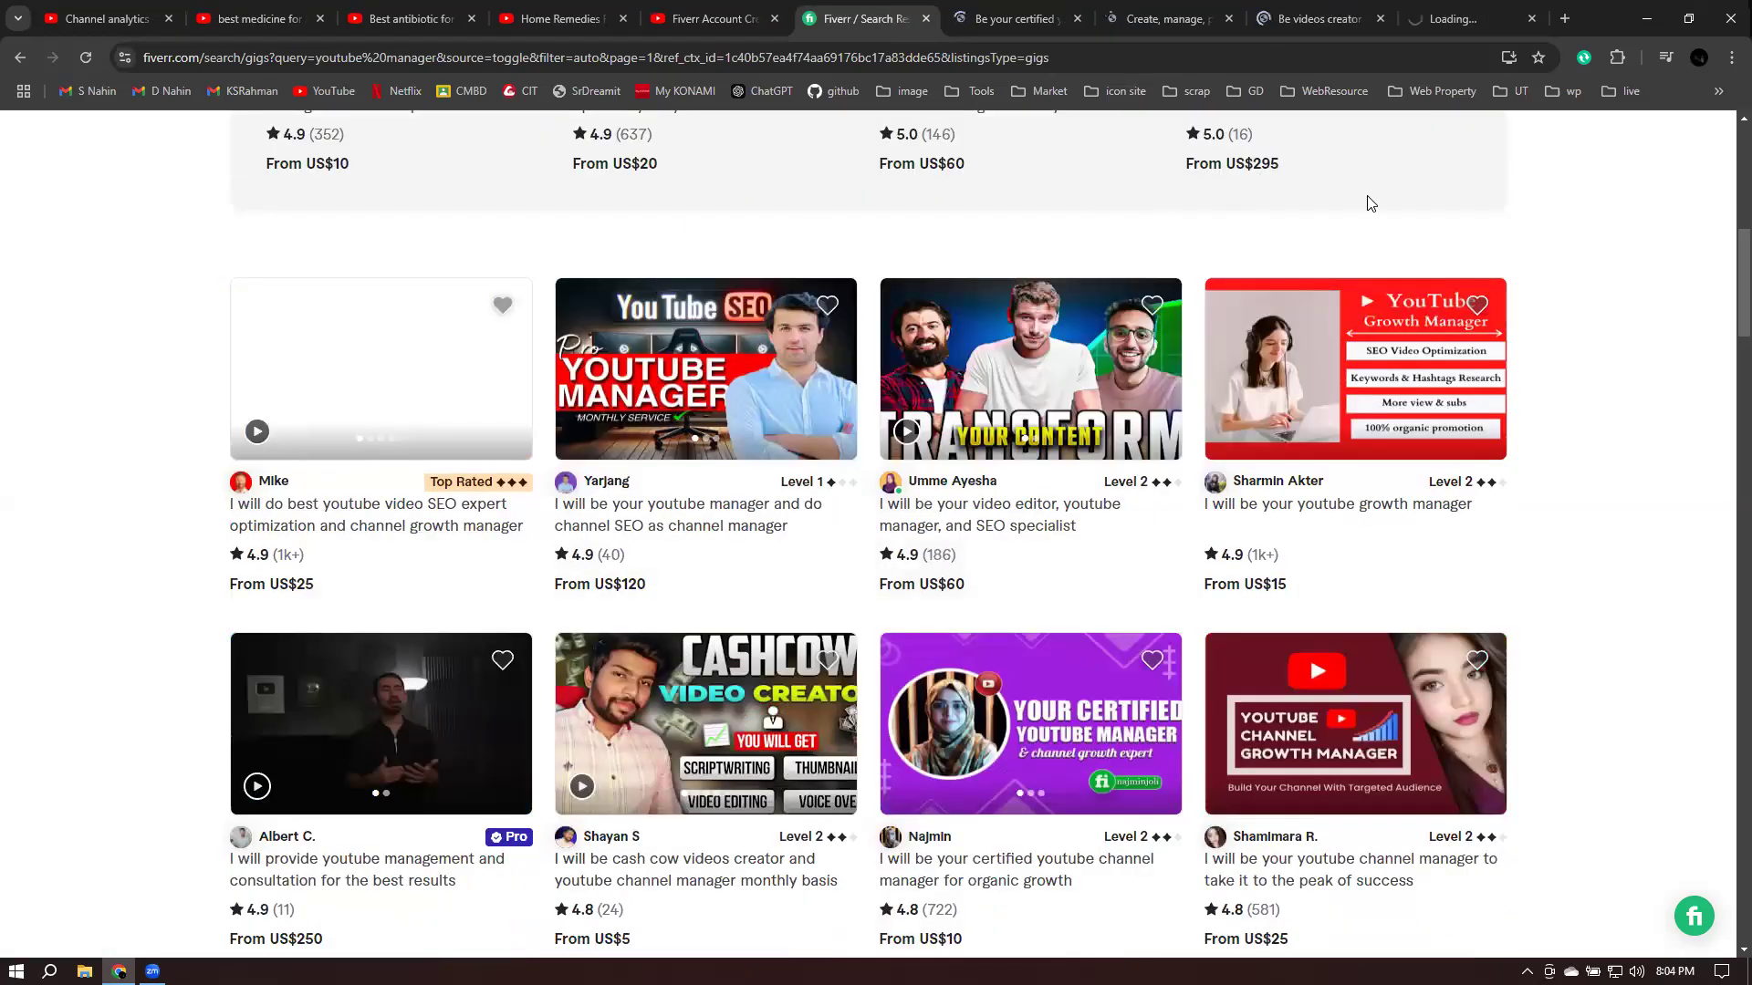
{"action": "scroll", "coordinate": [1365, 200], "scroll_direction": "up", "scroll_amount": 3}
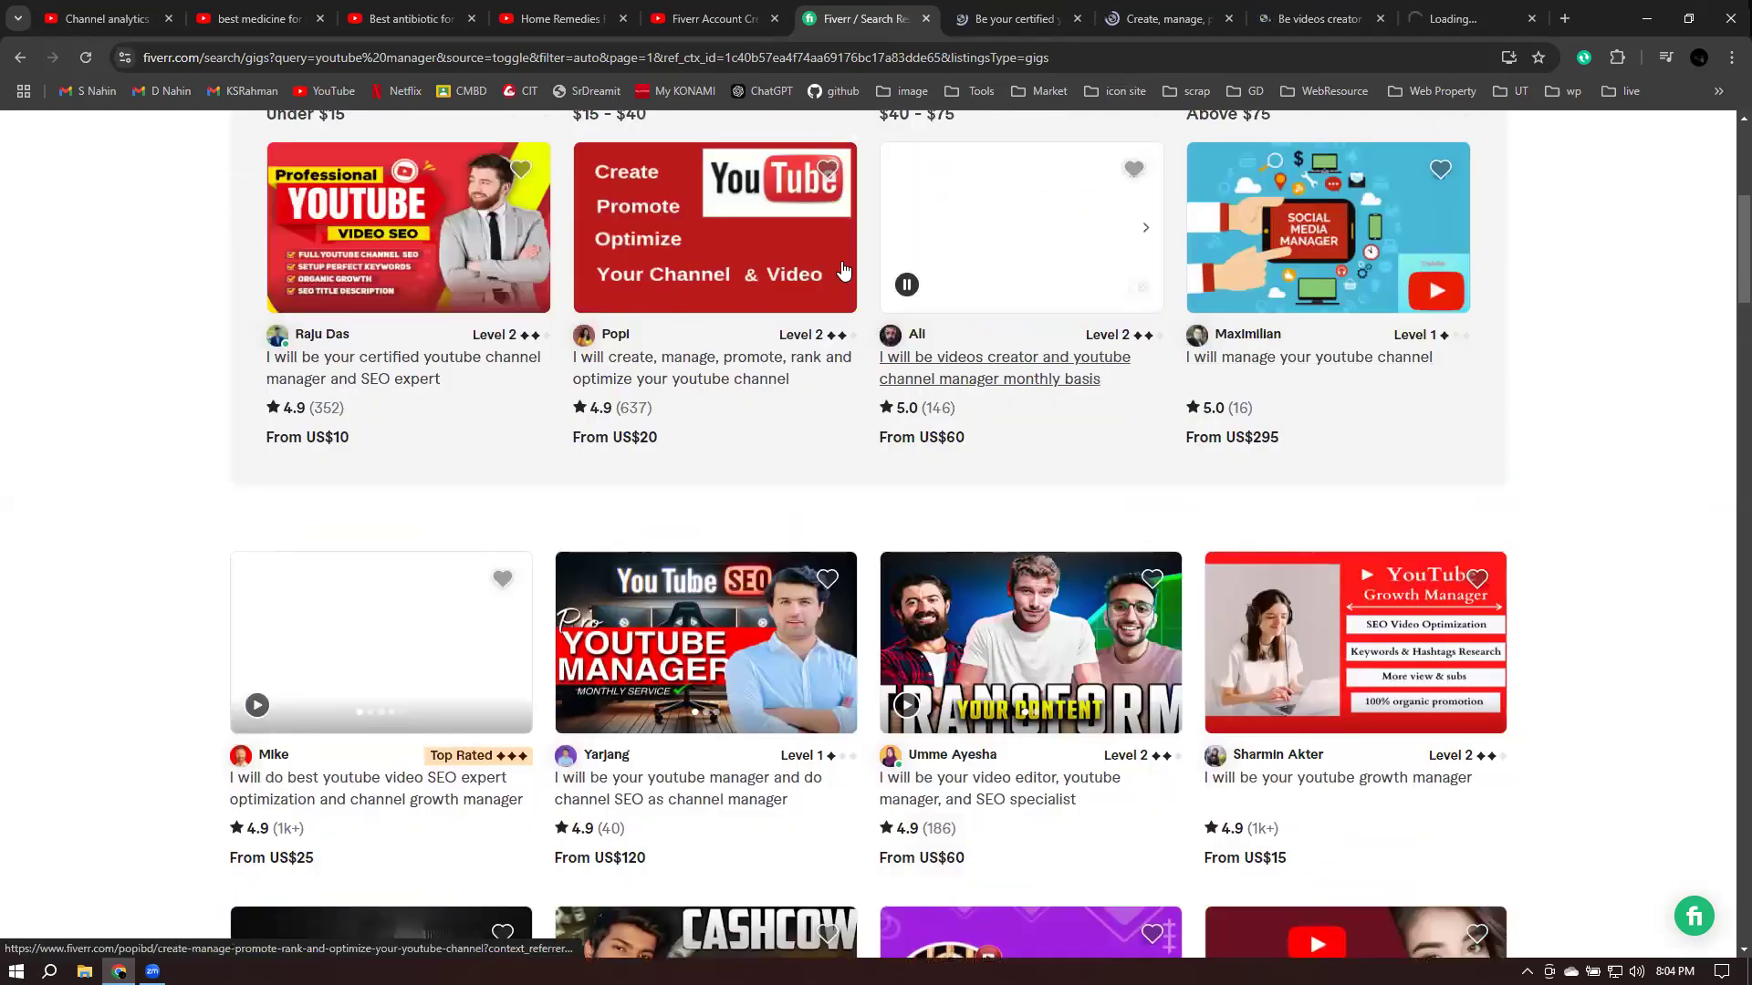
{"action": "scroll", "coordinate": [292, 315], "scroll_direction": "up", "scroll_amount": 2}
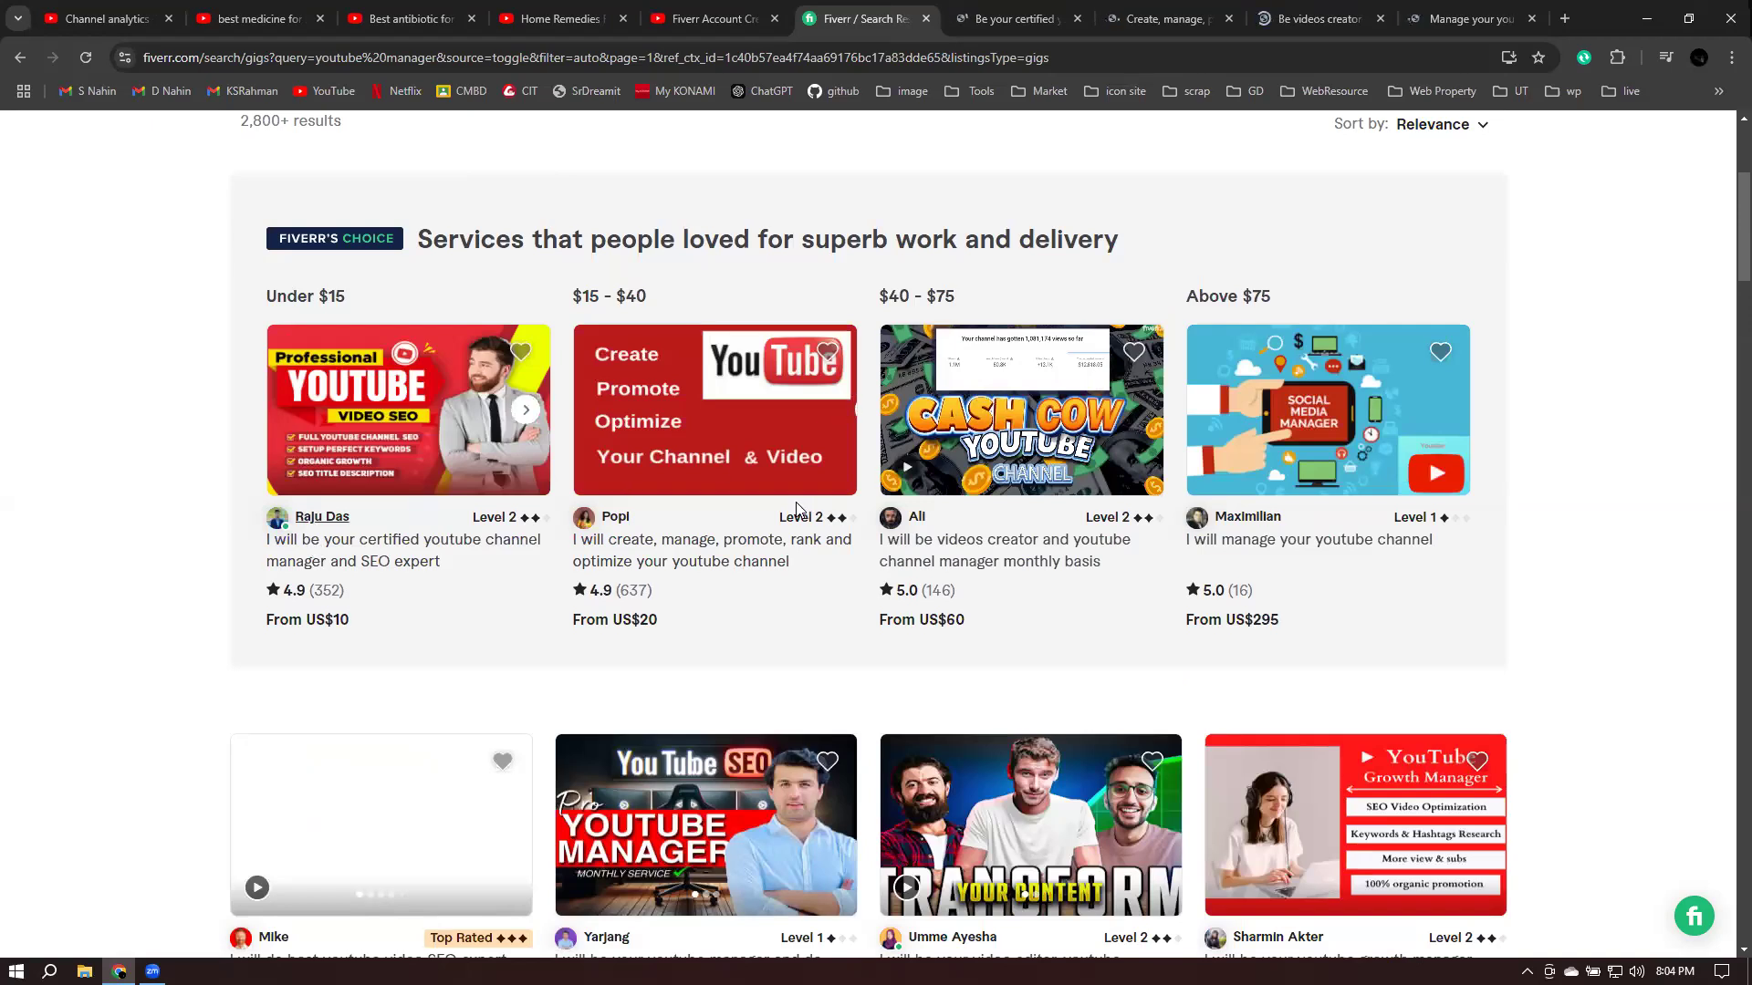
{"action": "scroll", "coordinate": [871, 604], "scroll_direction": "down", "scroll_amount": 3}
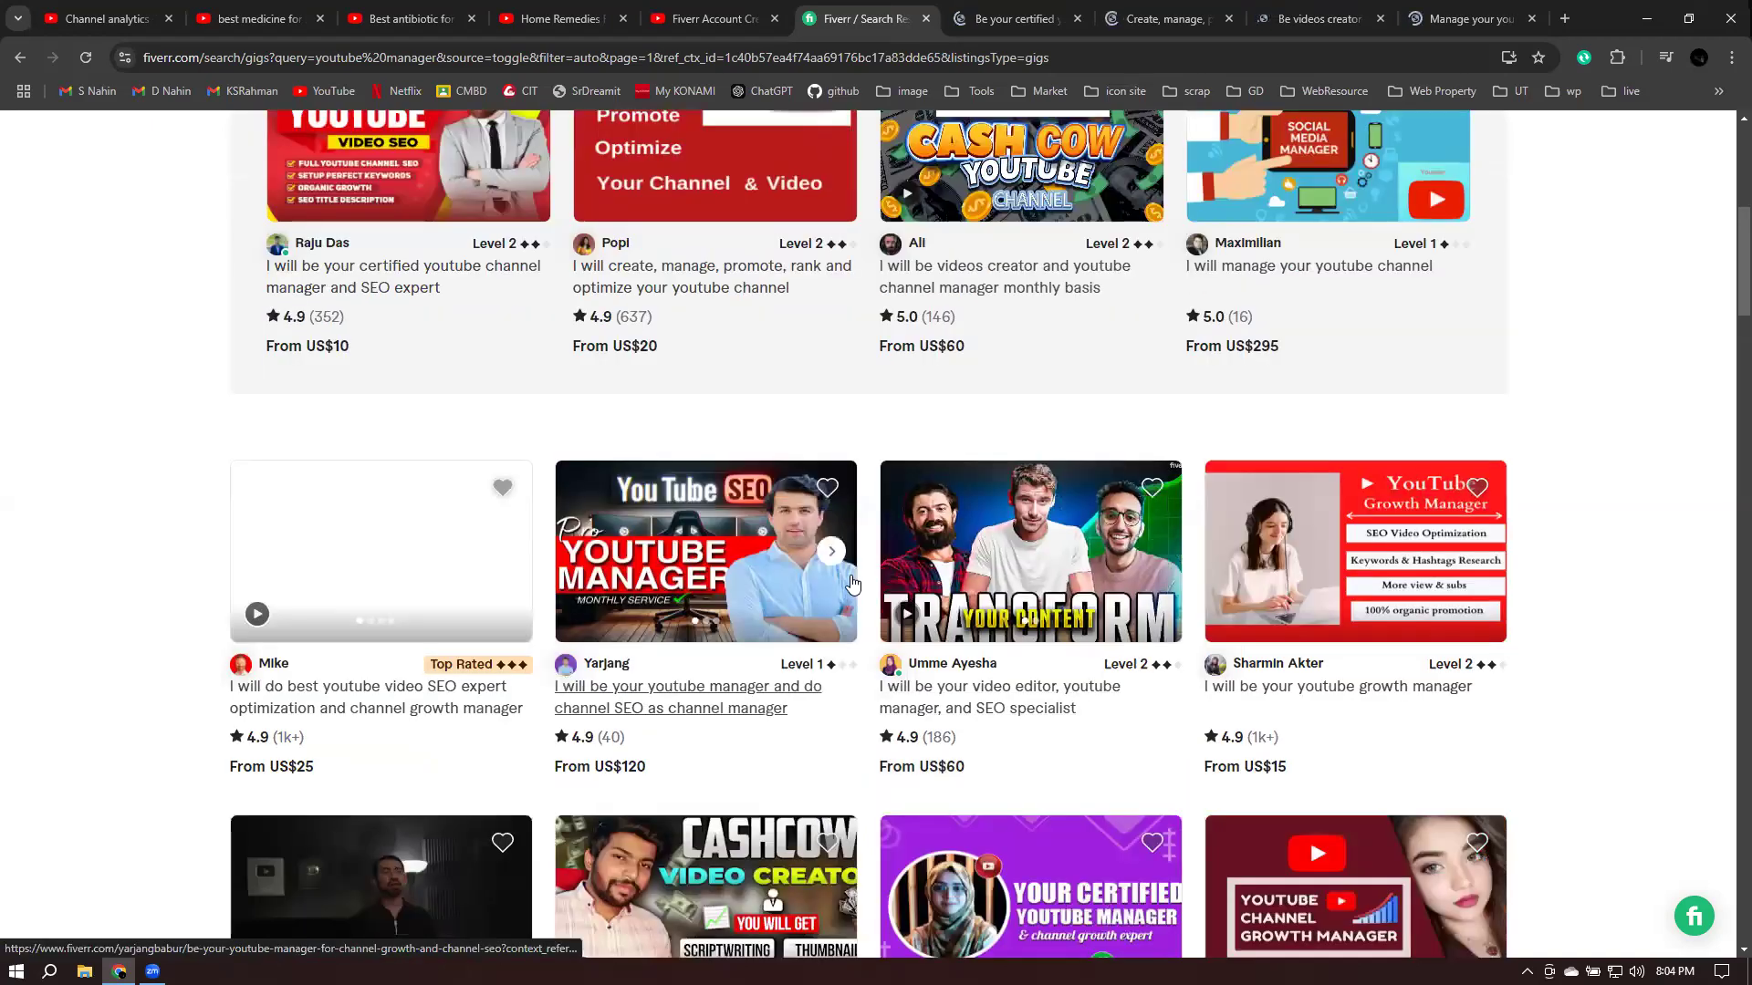
{"action": "scroll", "coordinate": [849, 581], "scroll_direction": "down", "scroll_amount": 5}
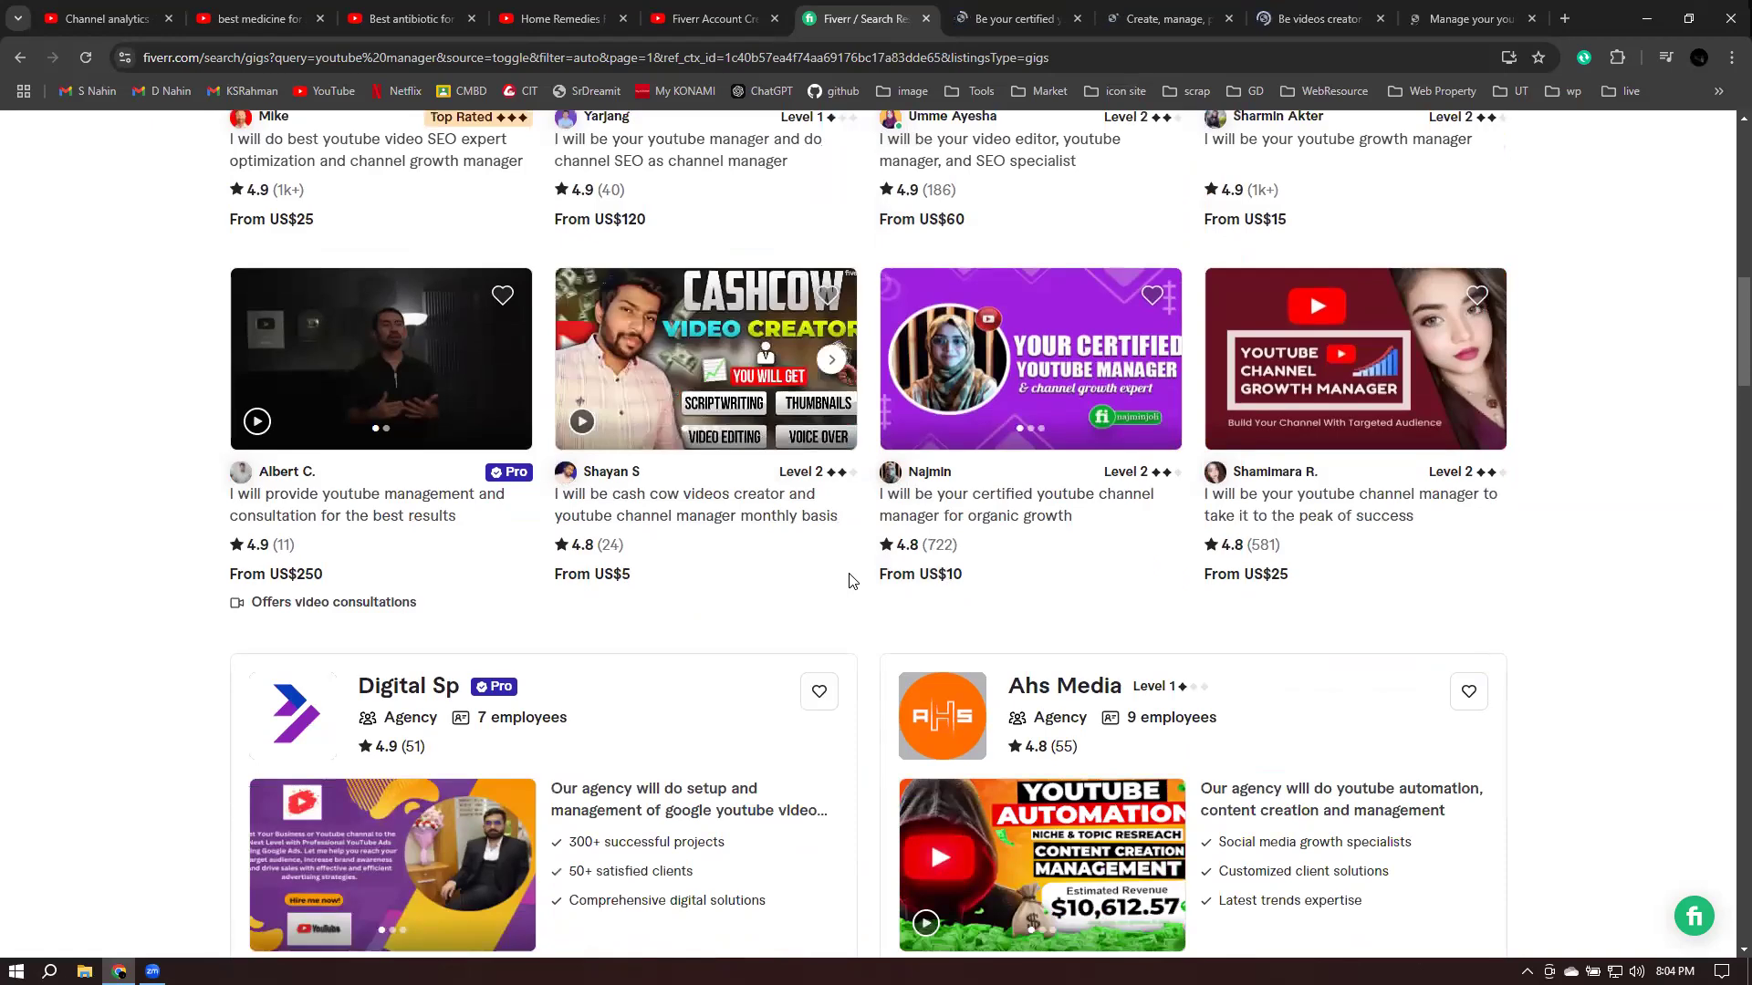
{"action": "scroll", "coordinate": [850, 578], "scroll_direction": "up", "scroll_amount": 12}
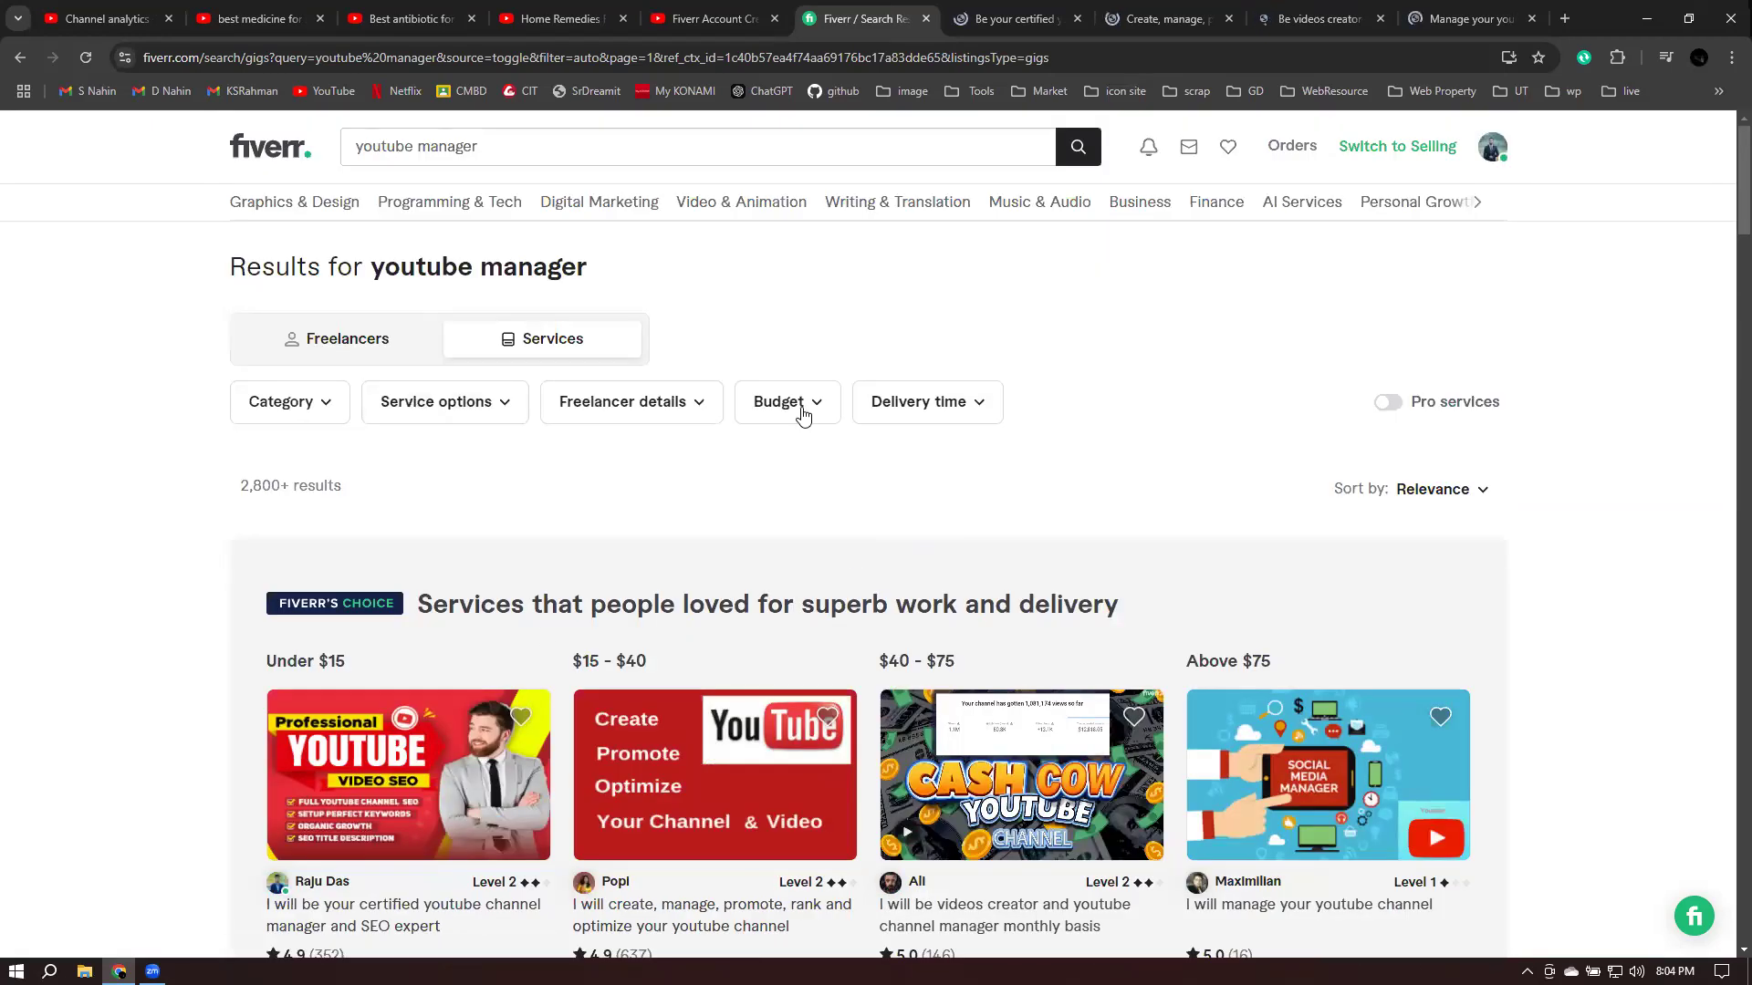
- Tick 'Online Now' under Freelancer details seller availability, narrowing results to 302
{"action": "left_click", "coordinate": [965, 407]}
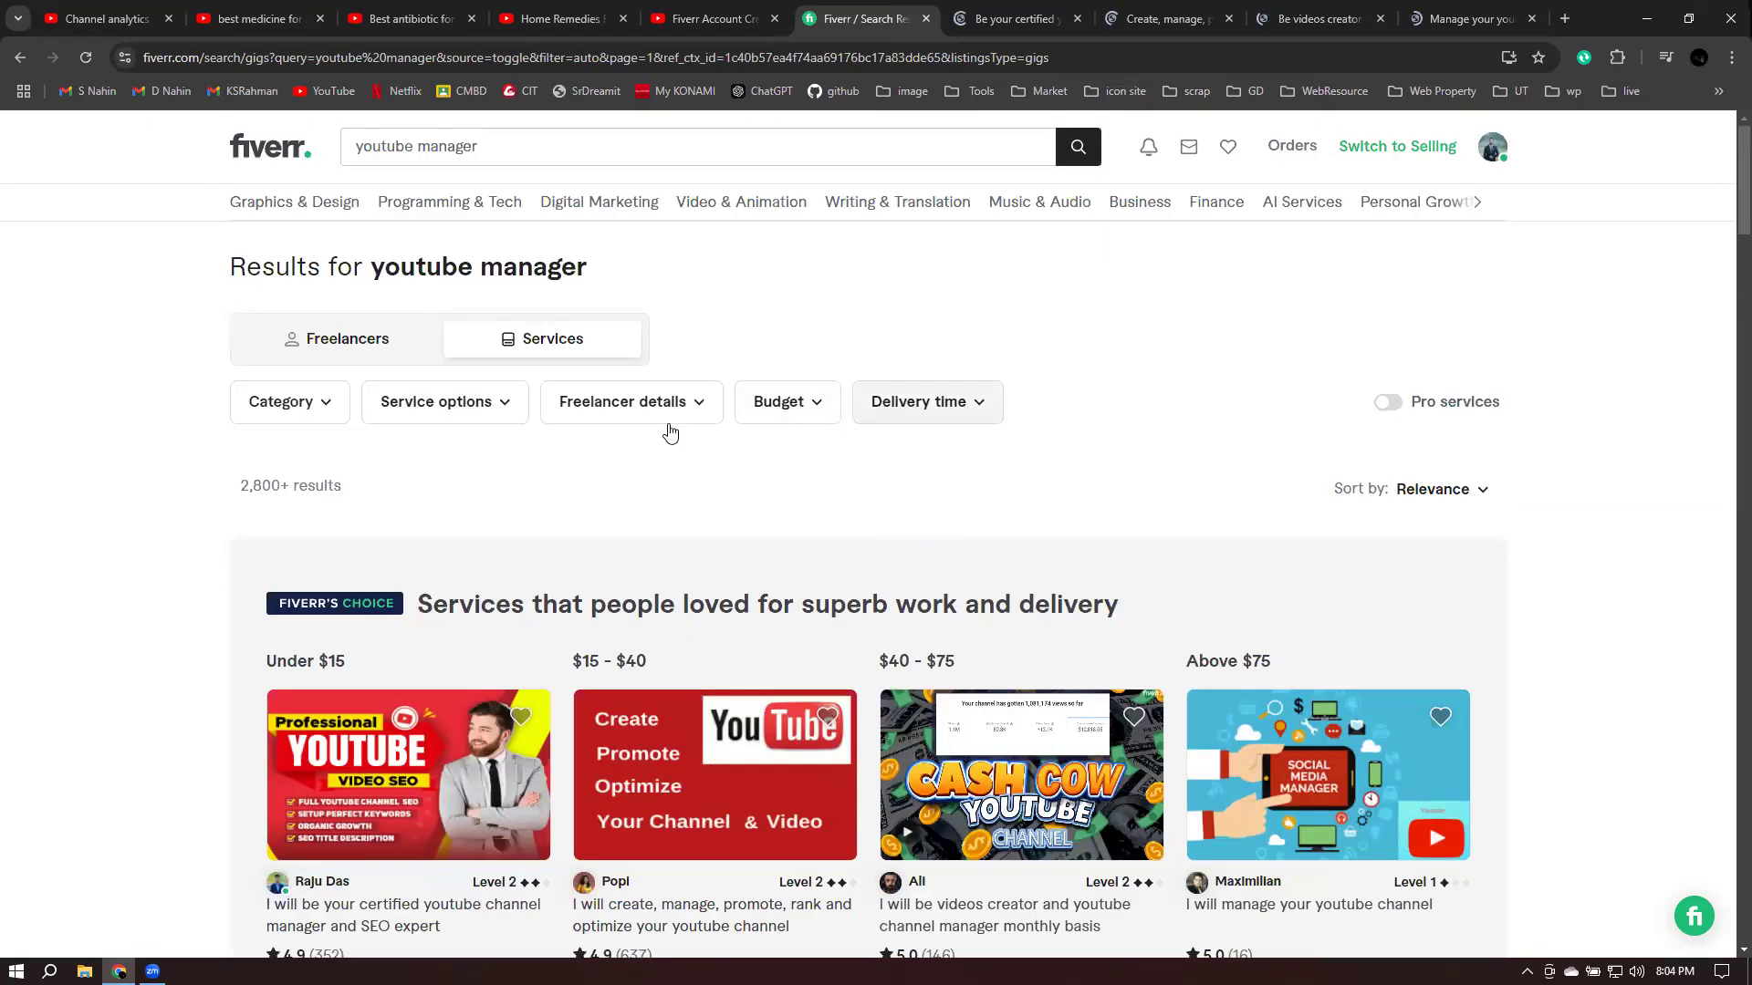
{"action": "left_click", "coordinate": [613, 416]}
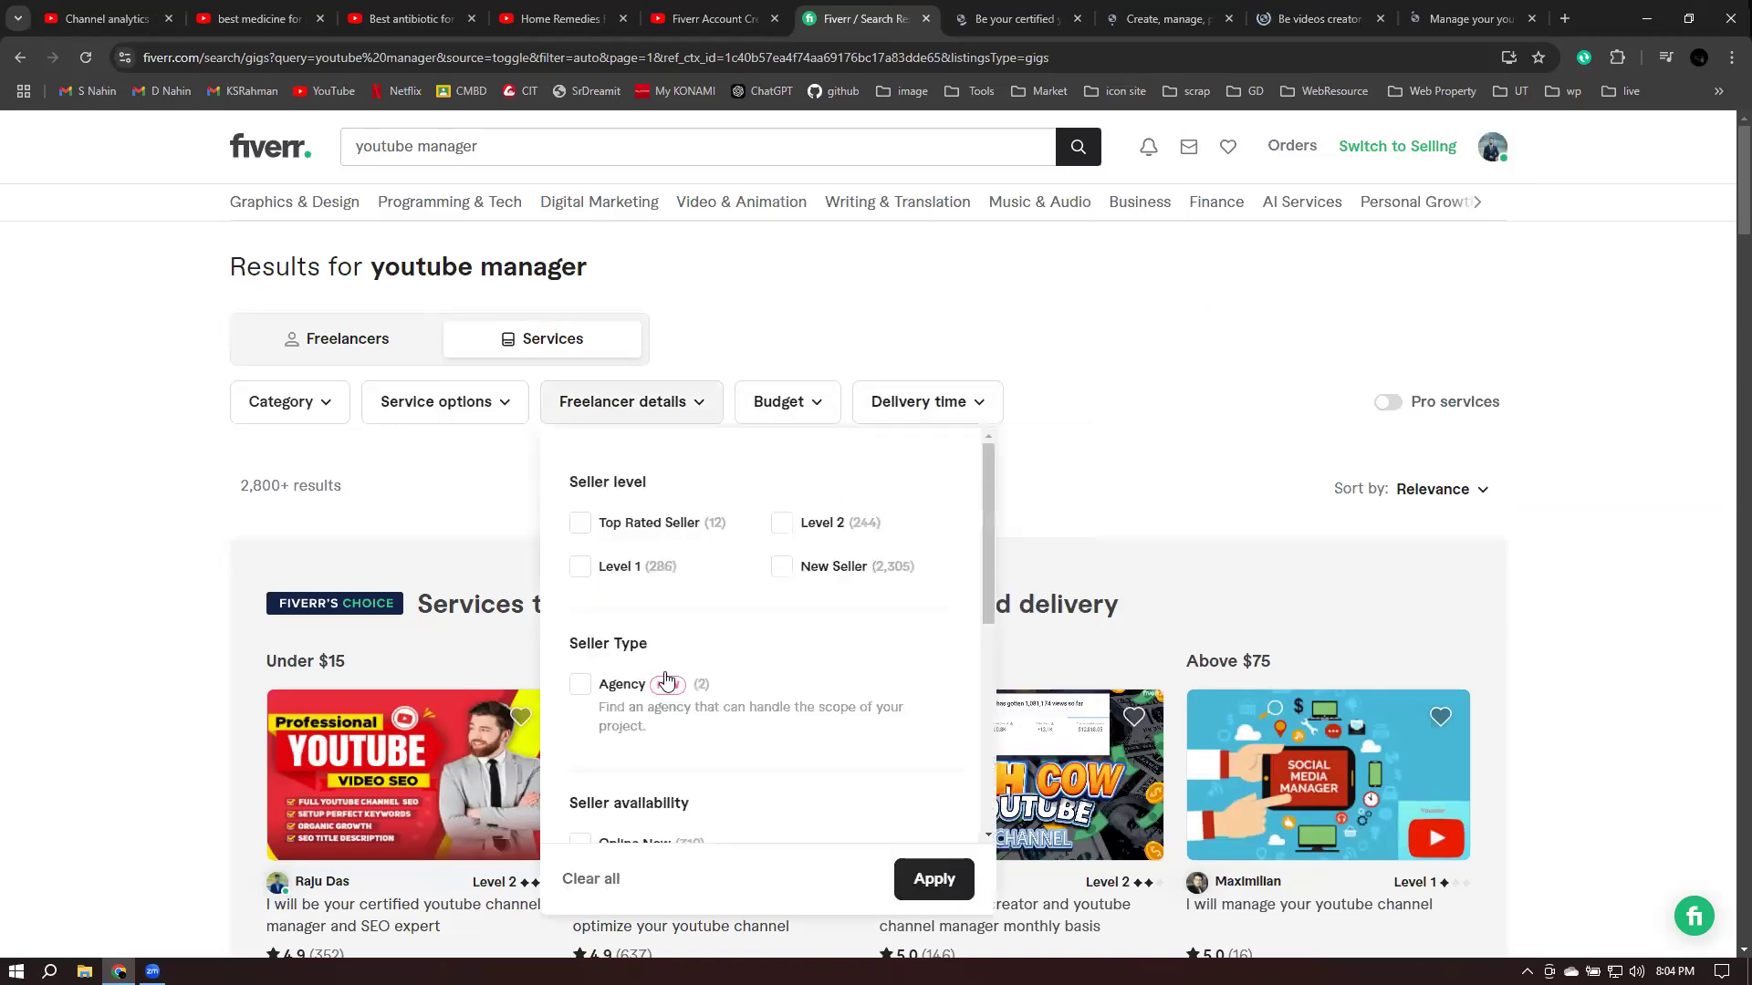
{"action": "scroll", "coordinate": [639, 693], "scroll_direction": "down", "scroll_amount": 1}
{"action": "scroll", "coordinate": [576, 752], "scroll_direction": "down", "scroll_amount": 1}
{"action": "left_click", "coordinate": [579, 752]}
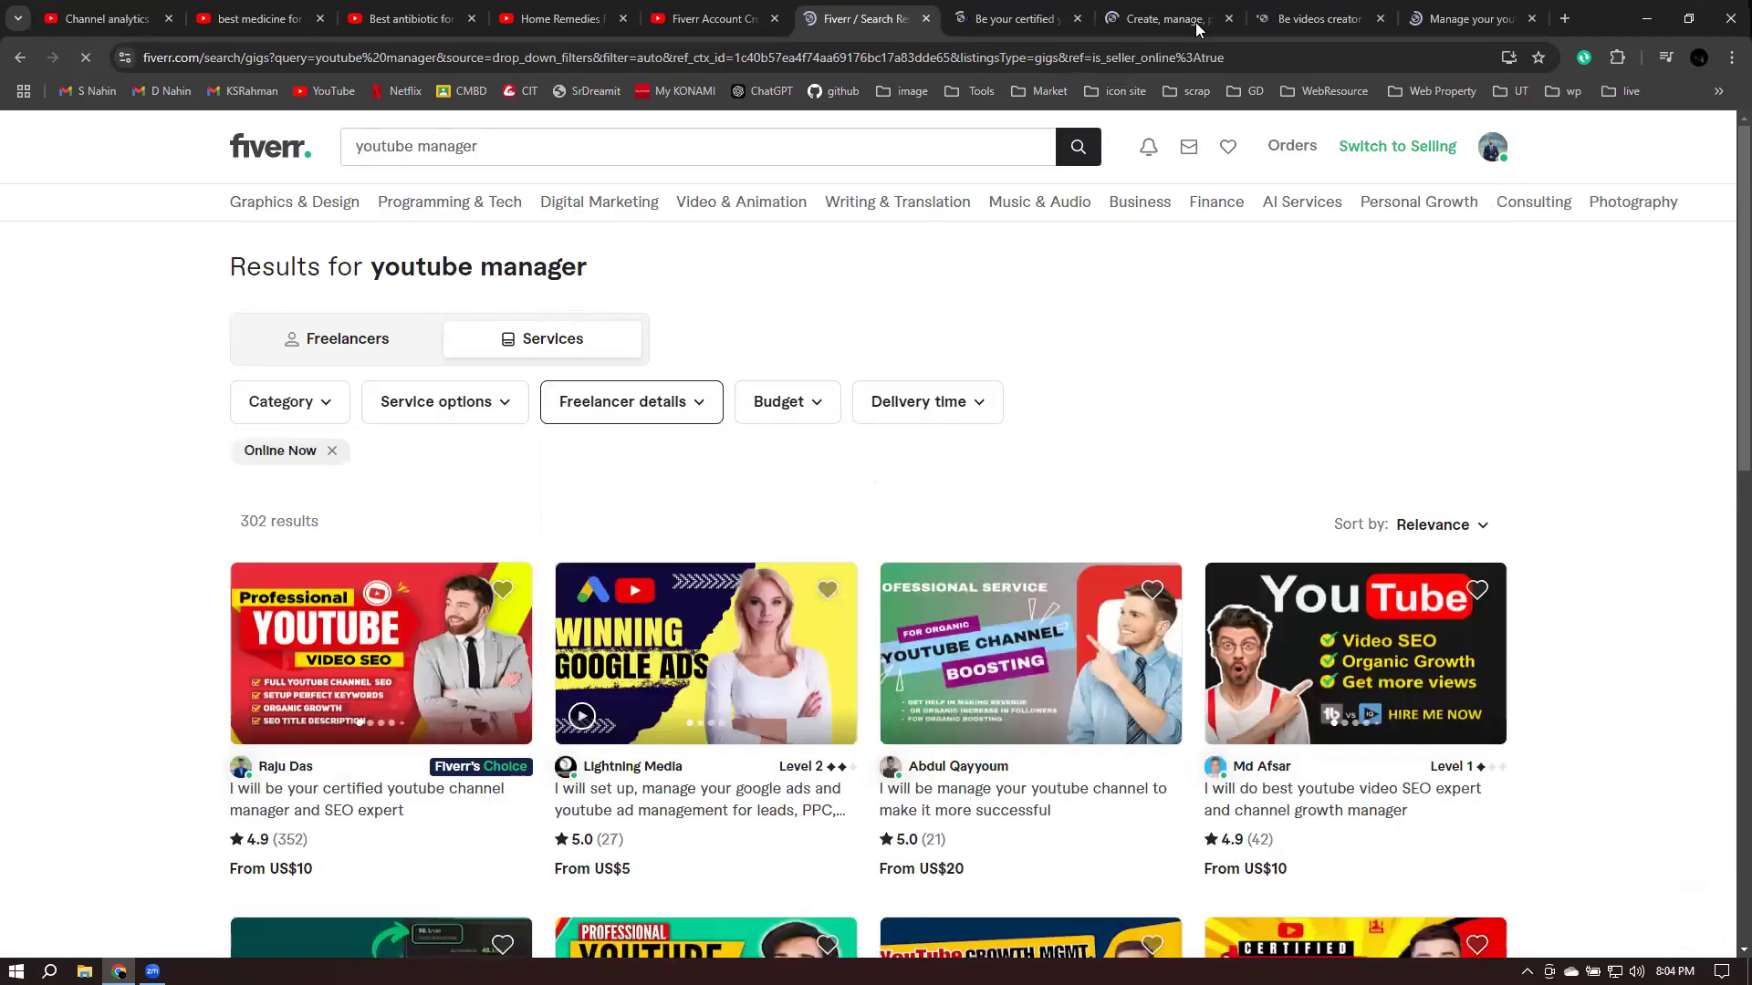
{"action": "scroll", "coordinate": [953, 619], "scroll_direction": "down", "scroll_amount": 2}
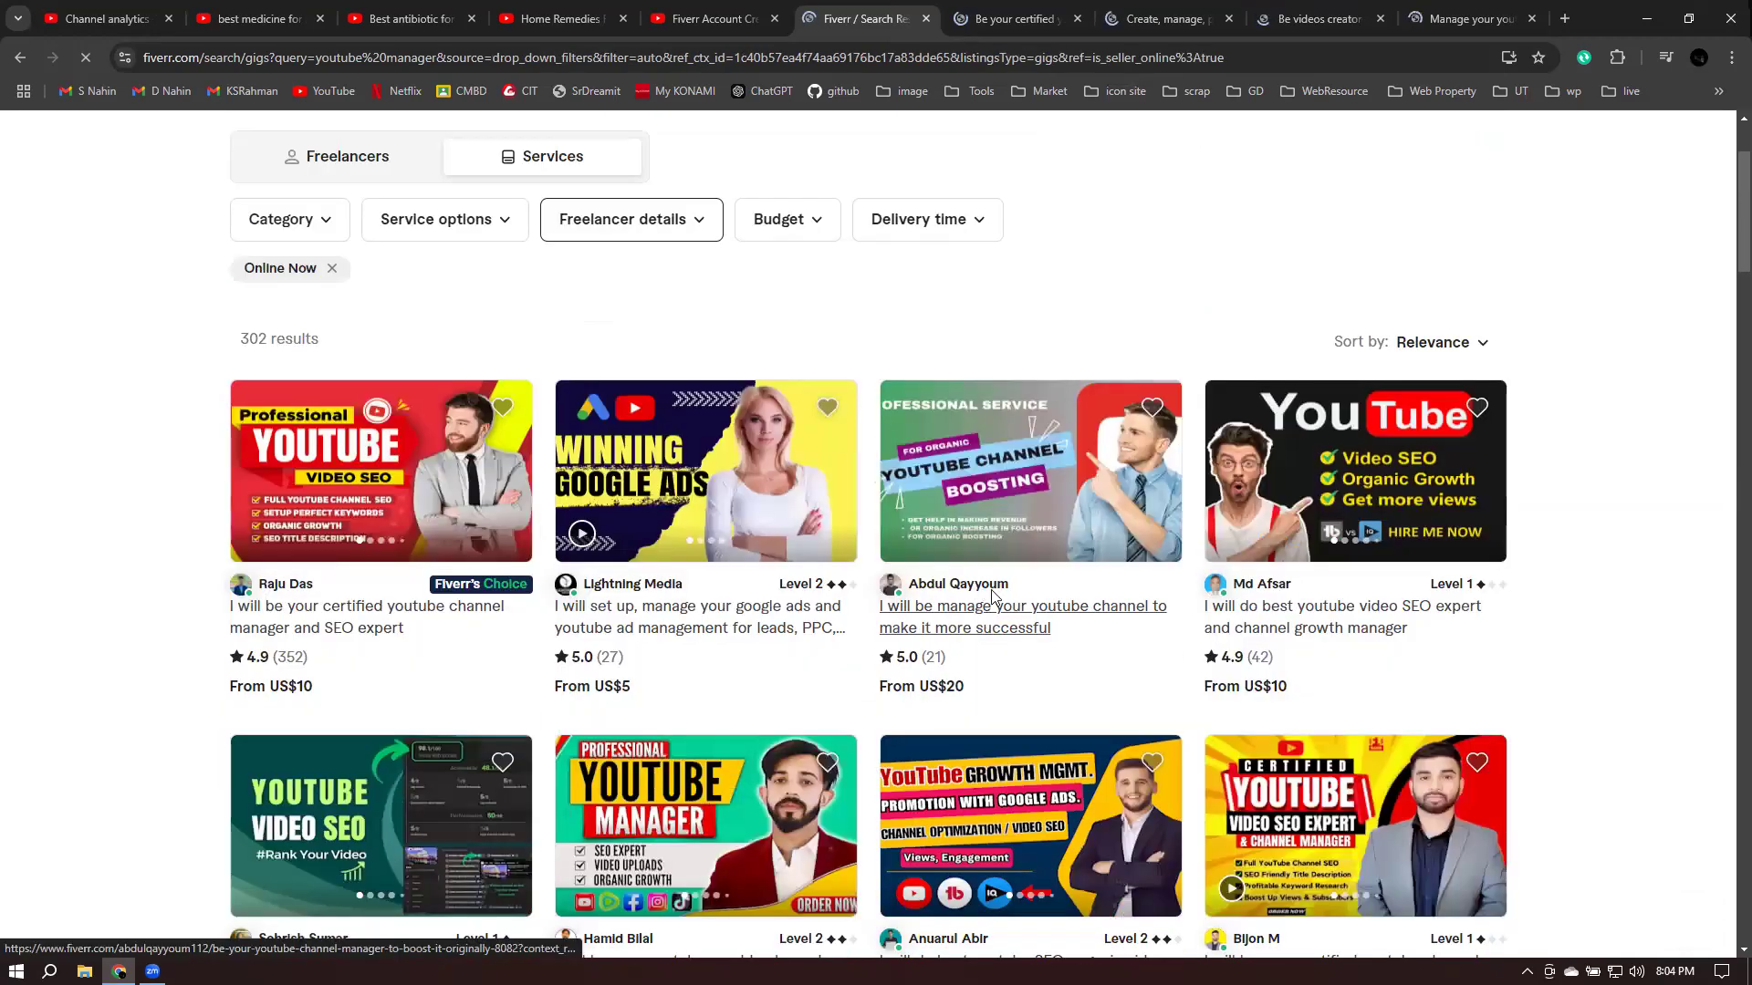
- Open the first filtered gig and the channel management gig in new tabs
{"action": "right_click", "coordinate": [351, 613]}
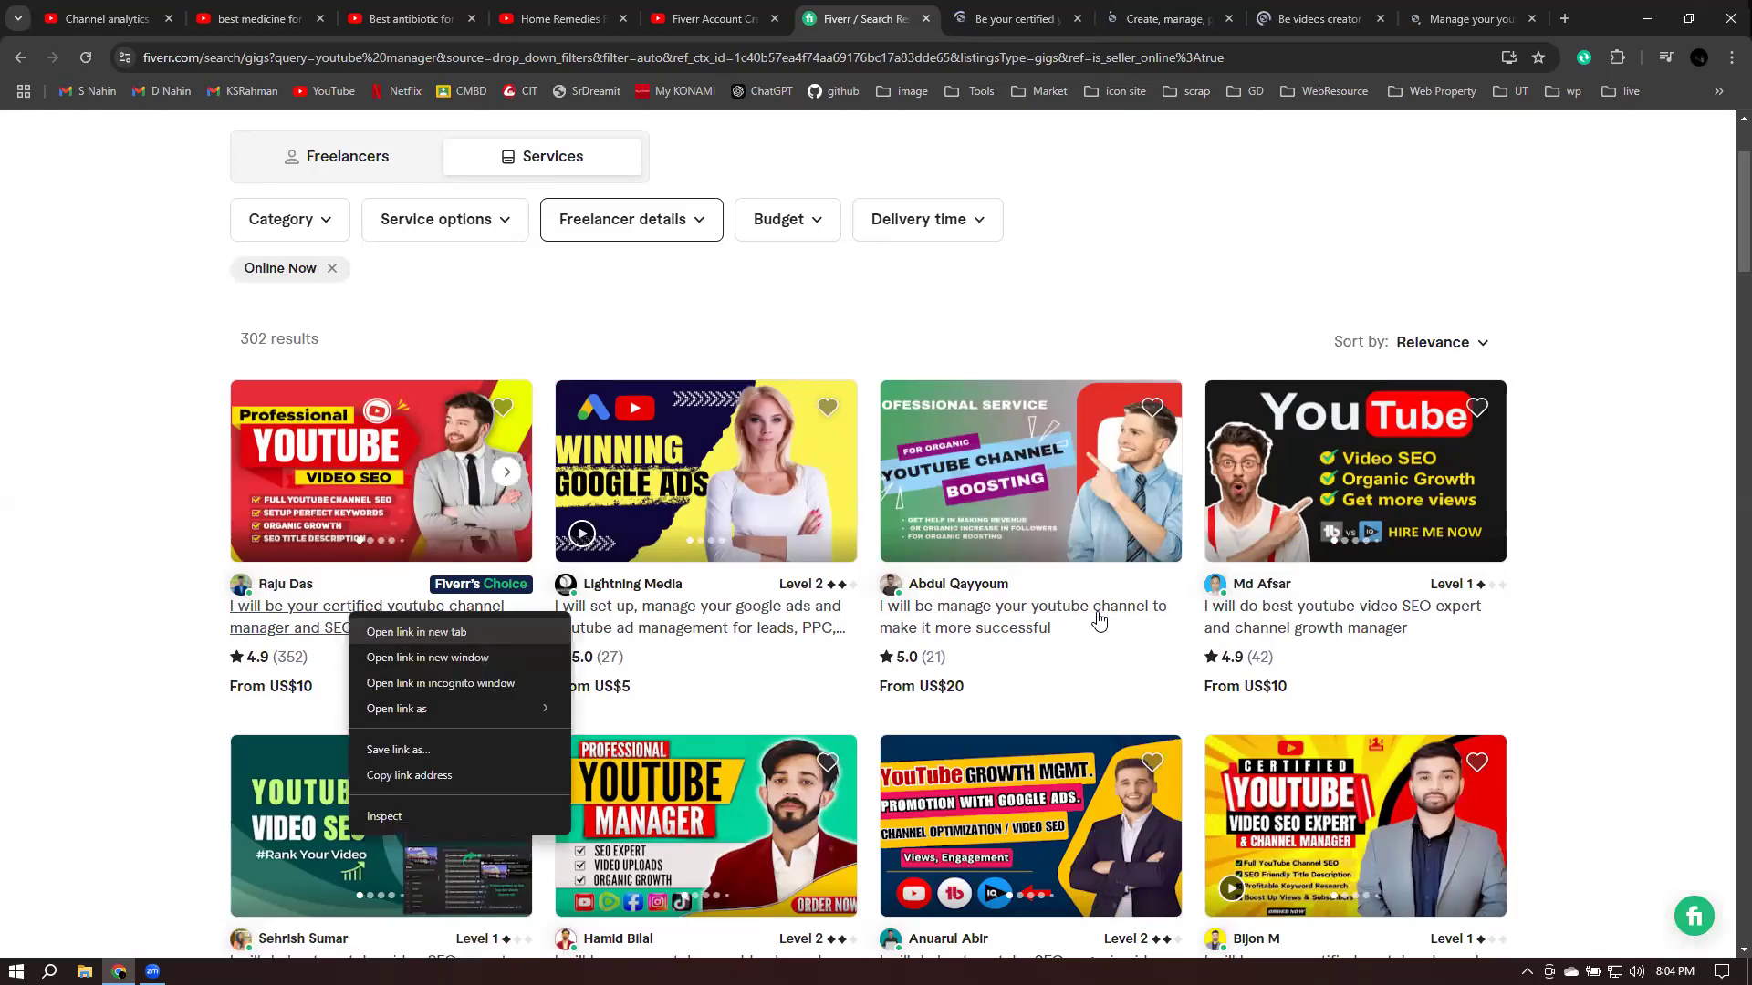
{"action": "key", "text": "Return"}
{"action": "right_click", "coordinate": [989, 606]}
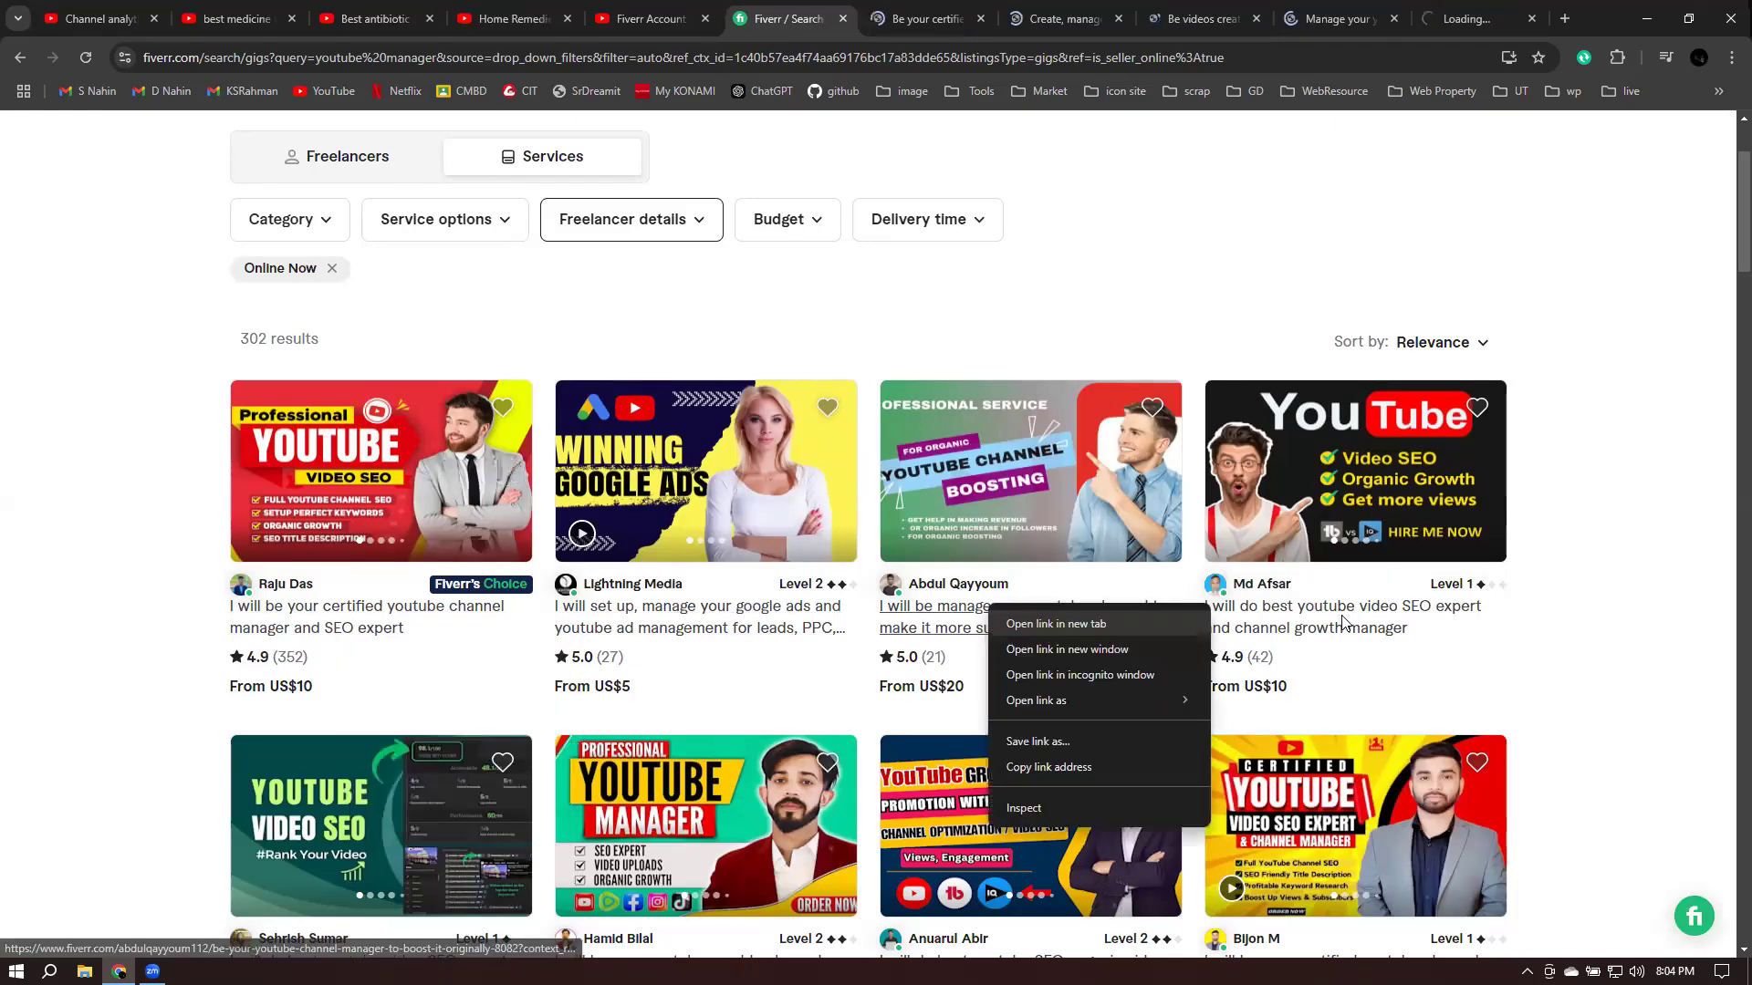
{"action": "key", "text": "Return"}
- Open the video SEO and growth manager gig and the YouTube SEO EXPERT gig in new tabs
{"action": "key", "text": "End"}
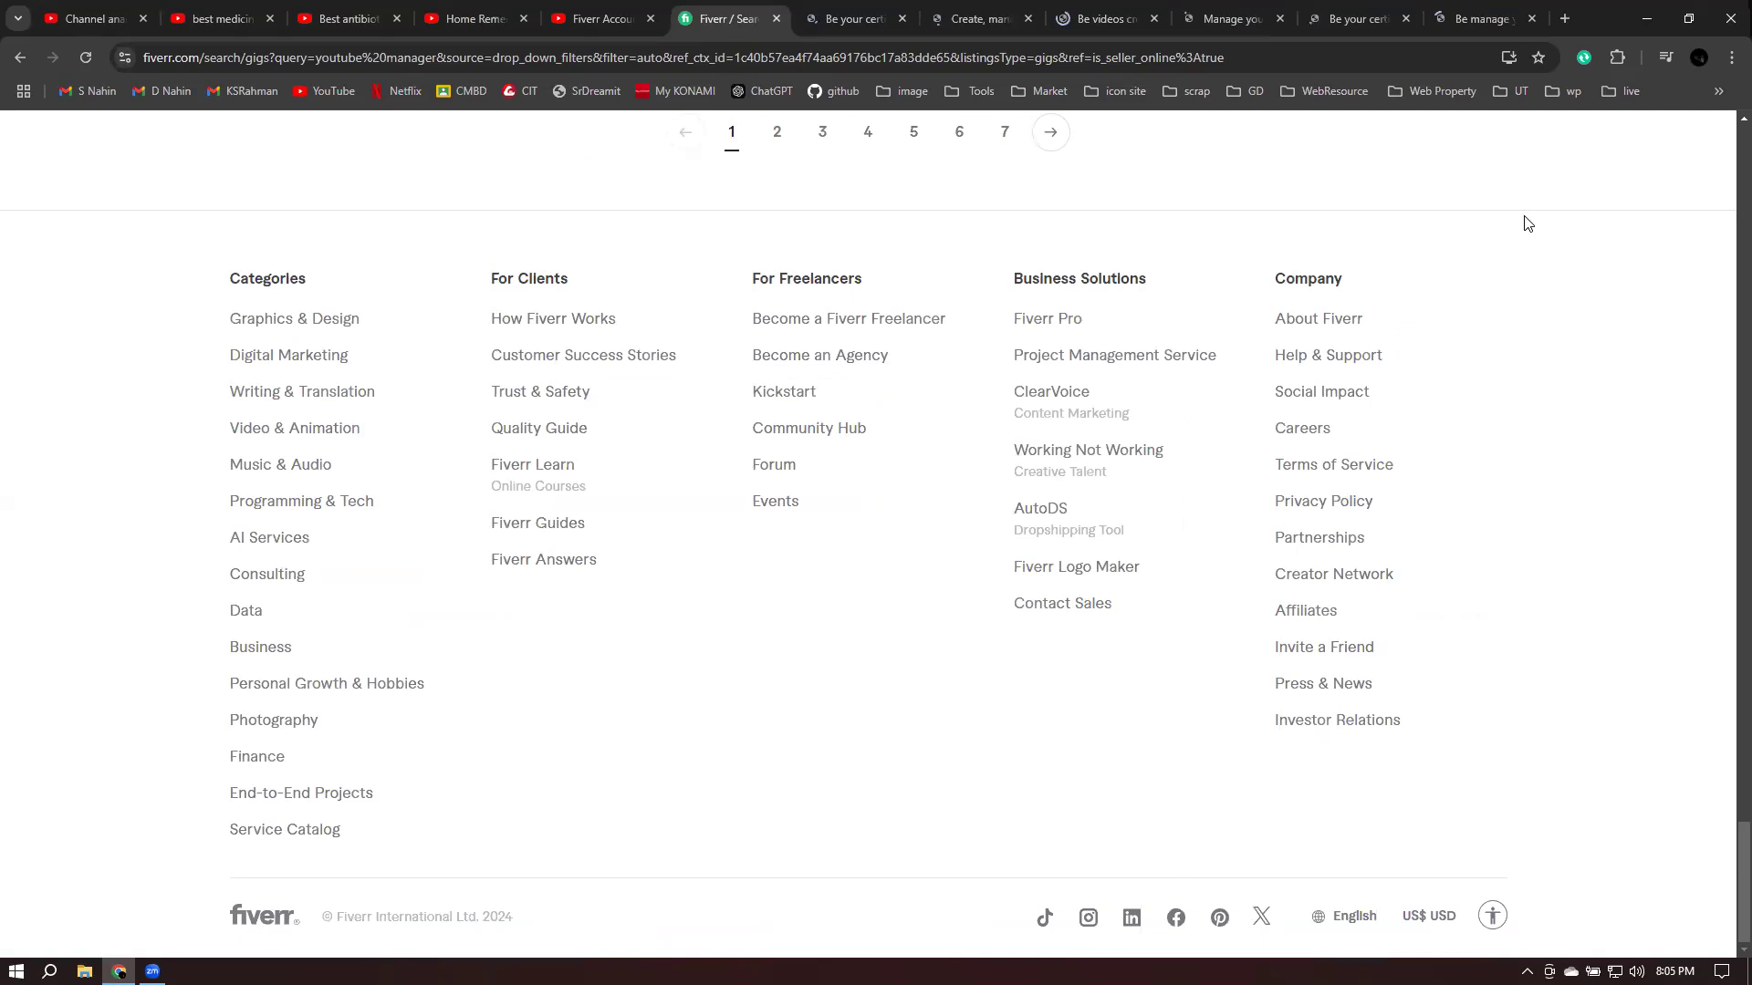
{"action": "scroll", "coordinate": [1528, 228], "scroll_direction": "up", "scroll_amount": 15}
{"action": "scroll", "coordinate": [1527, 223], "scroll_direction": "up", "scroll_amount": 5}
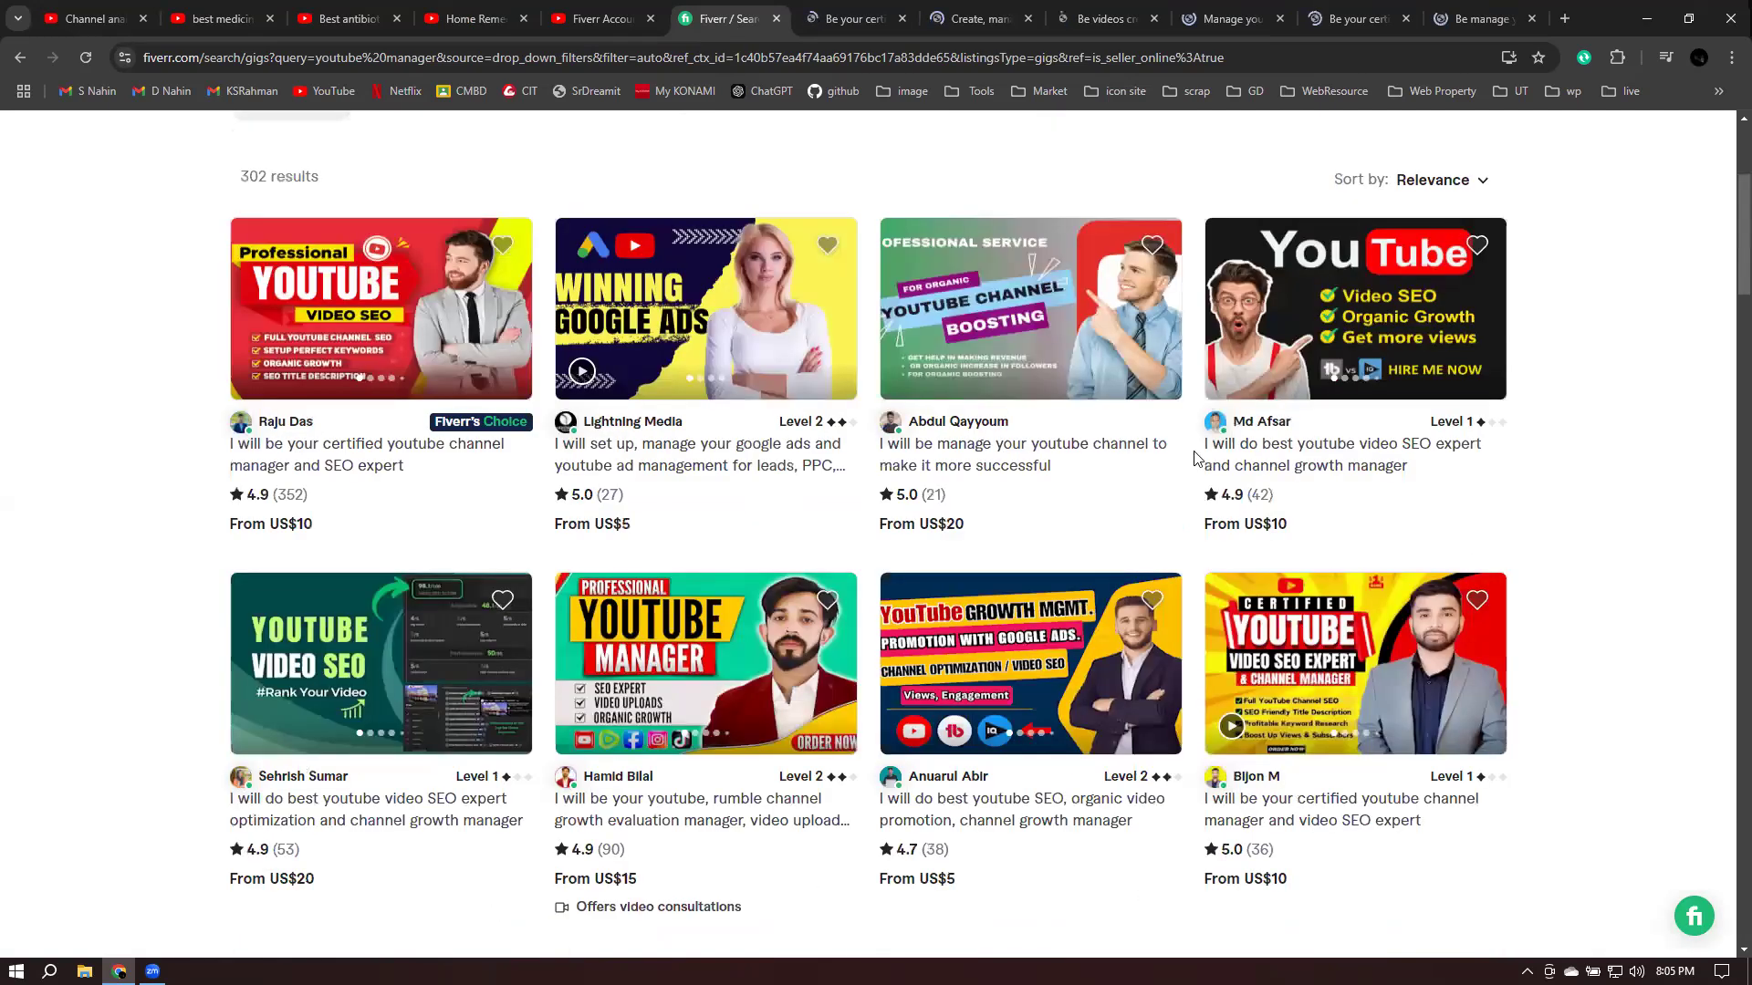
{"action": "scroll", "coordinate": [1205, 447], "scroll_direction": "up", "scroll_amount": 3}
{"action": "scroll", "coordinate": [1147, 443], "scroll_direction": "down", "scroll_amount": 2}
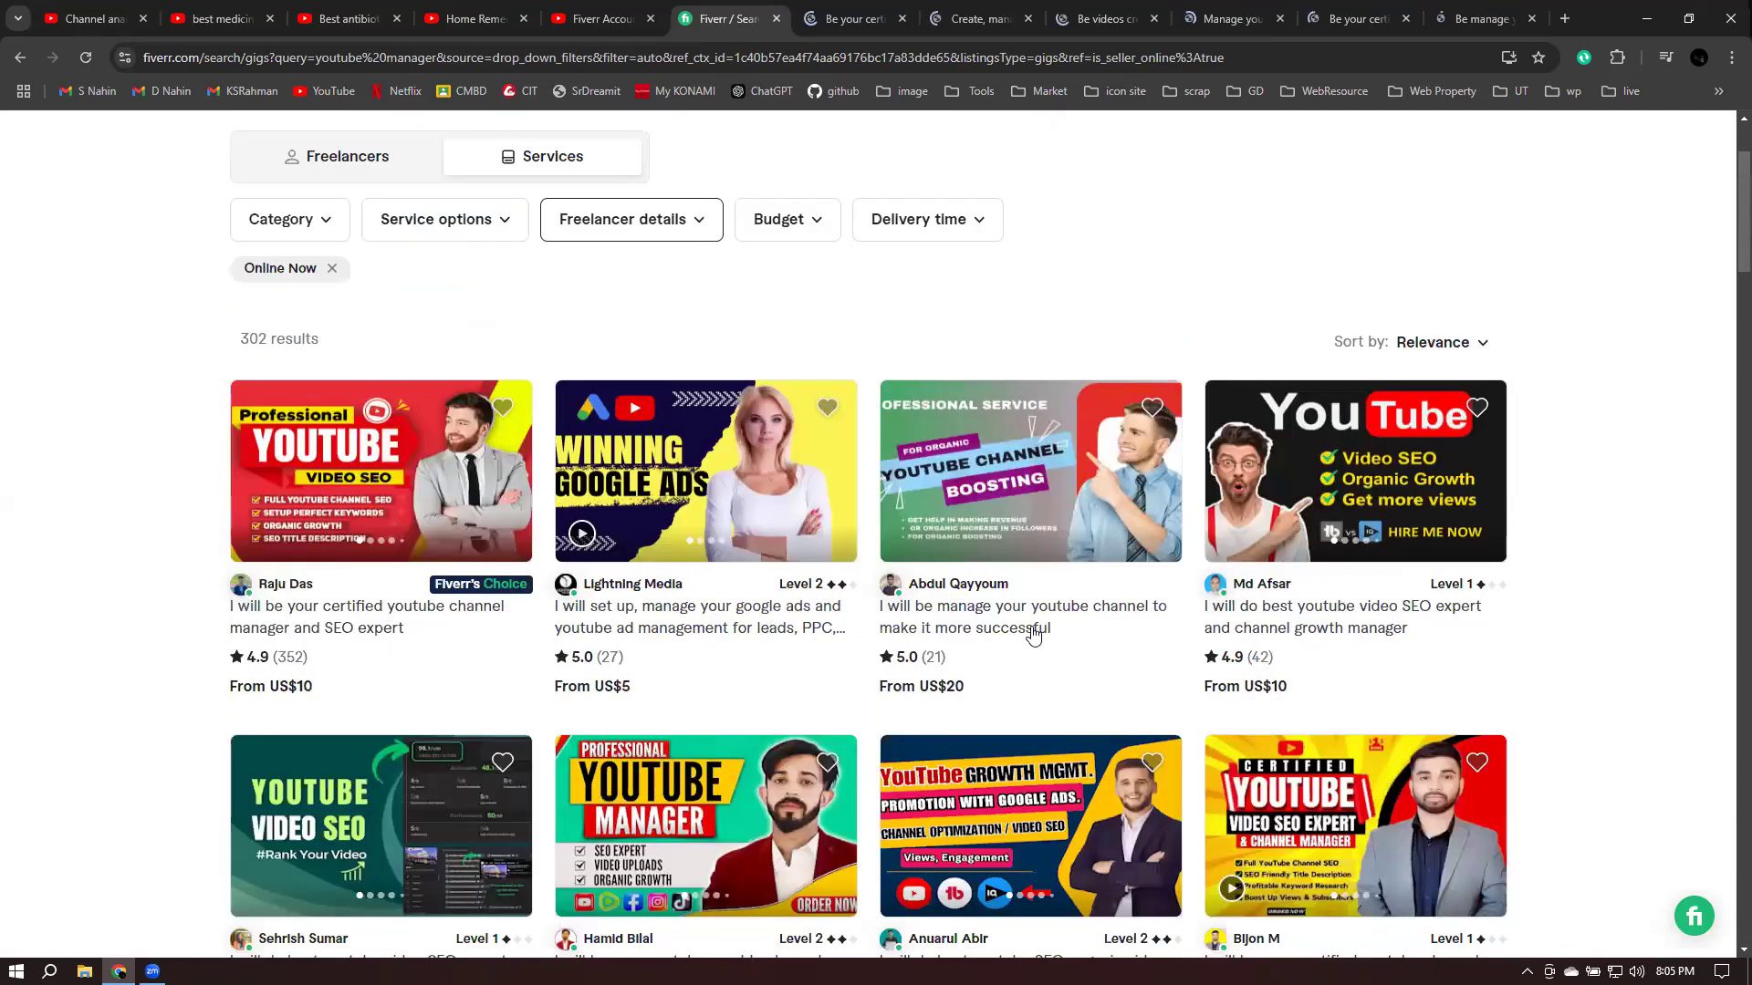
{"action": "scroll", "coordinate": [1072, 643], "scroll_direction": "down", "scroll_amount": 2}
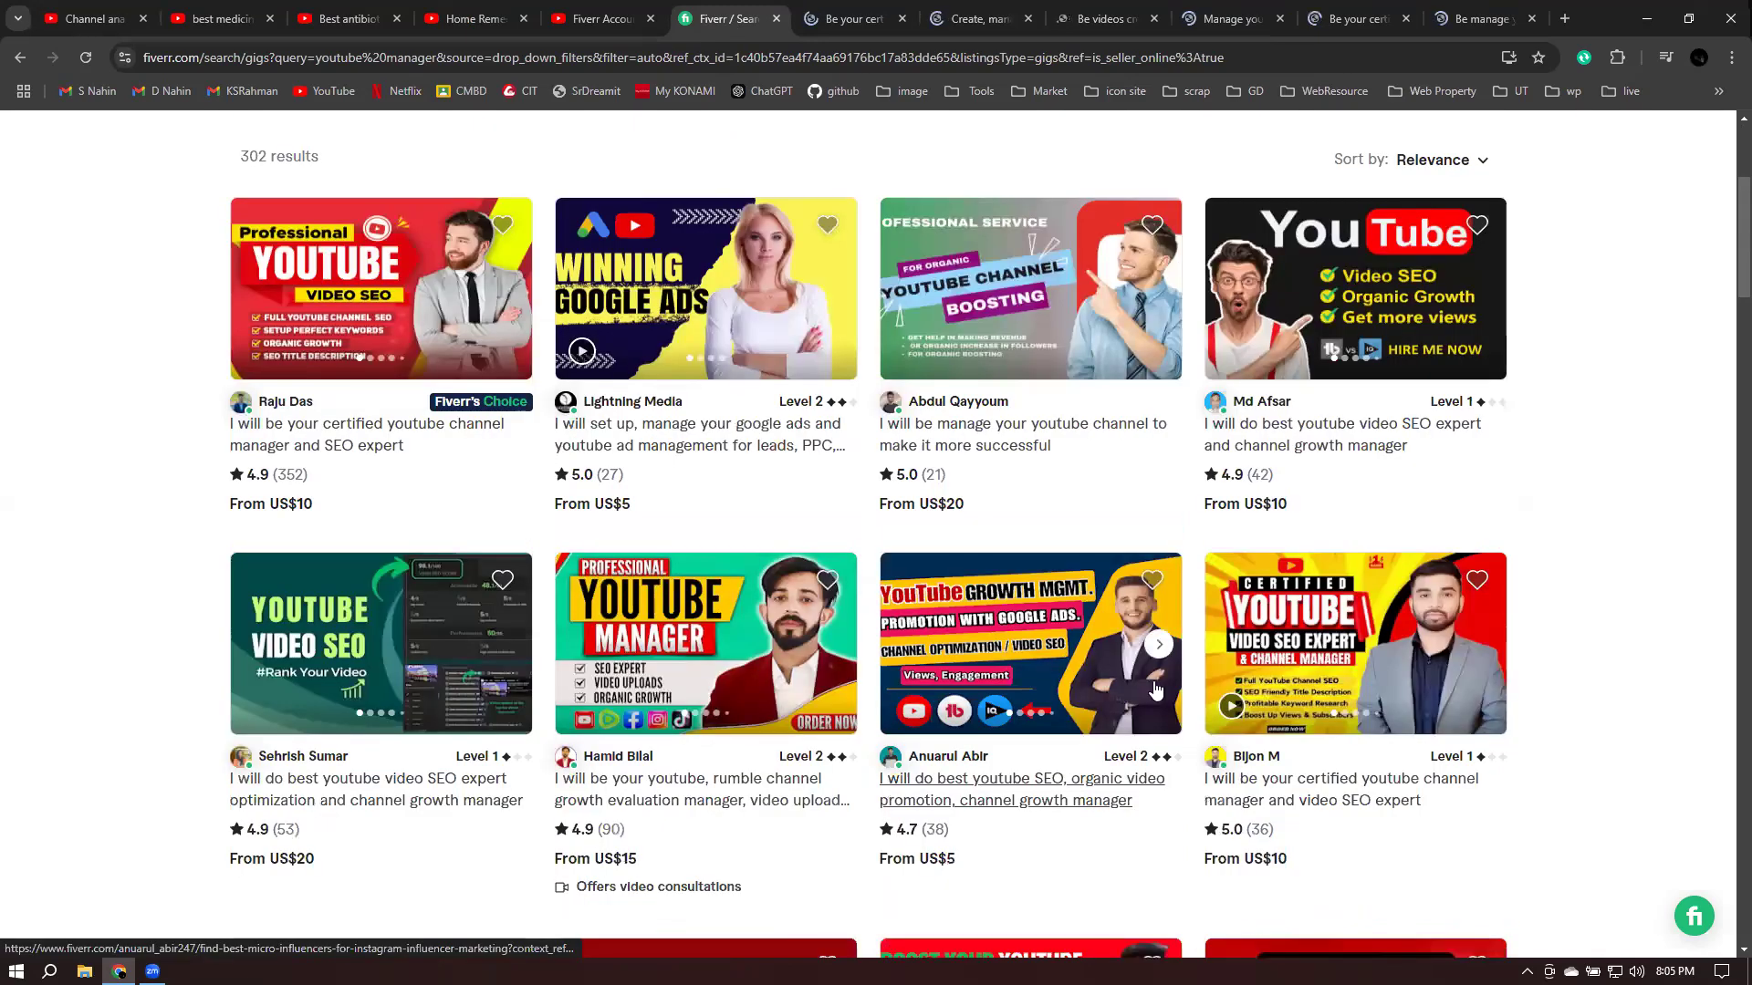
{"action": "scroll", "coordinate": [1065, 653], "scroll_direction": "down", "scroll_amount": 1}
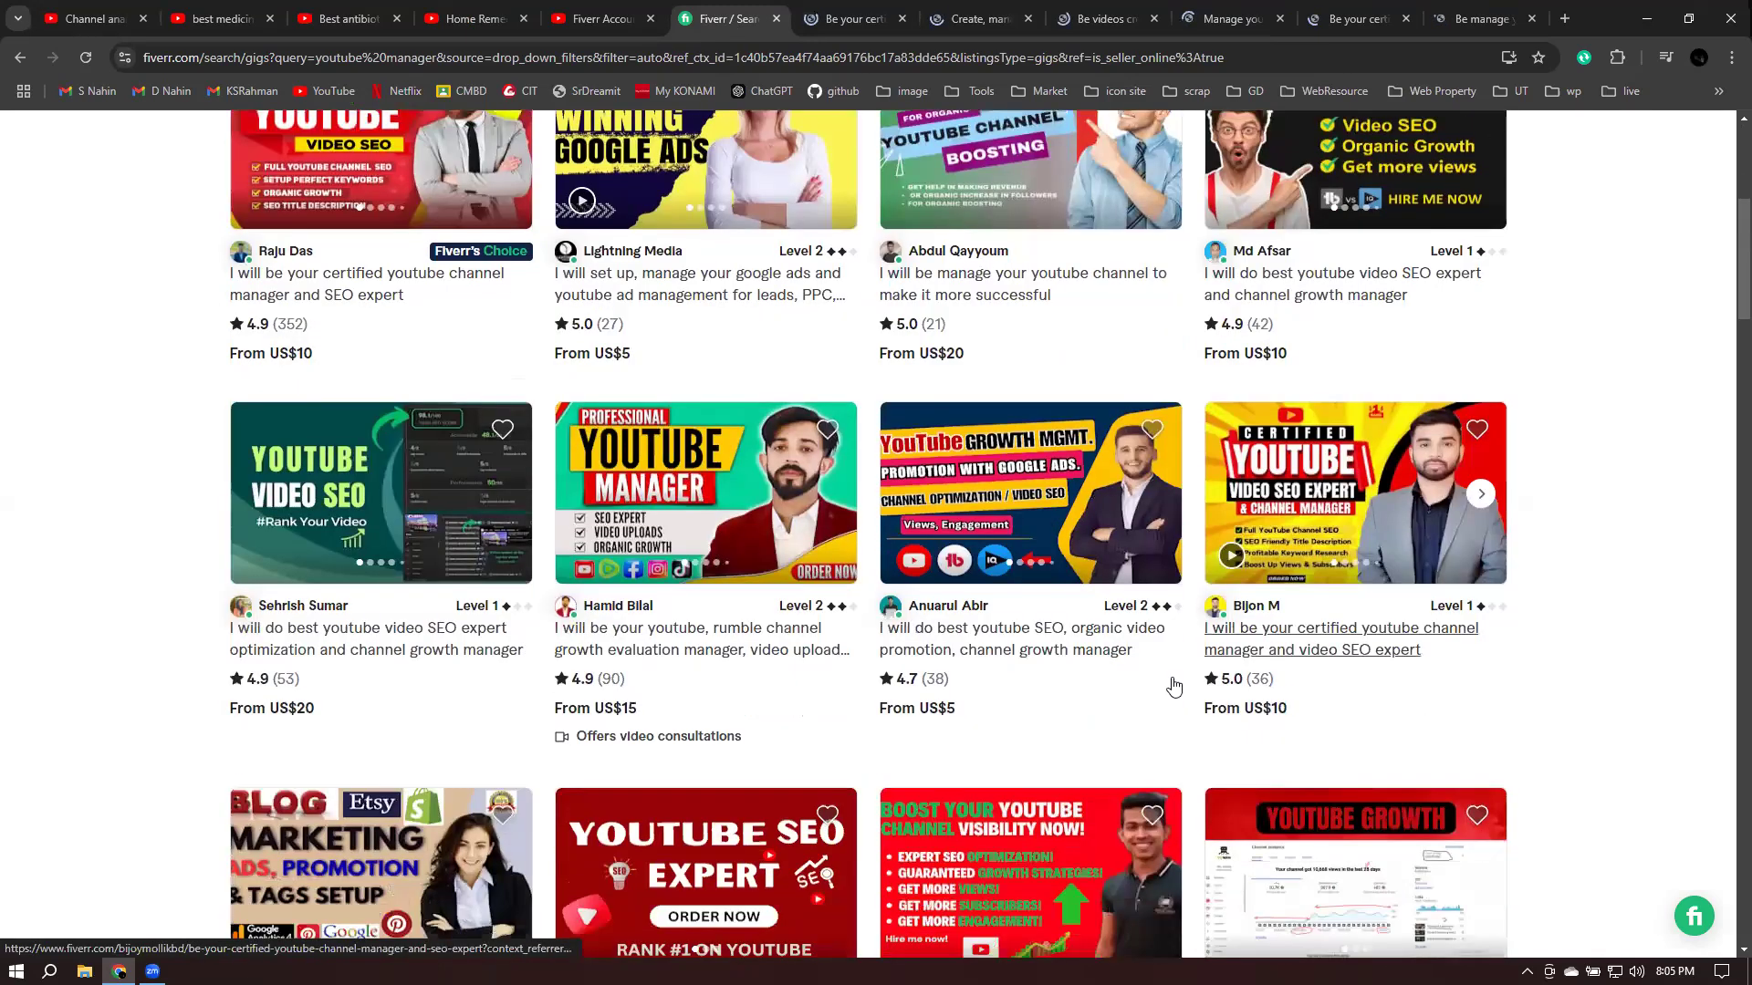
{"action": "scroll", "coordinate": [1095, 675], "scroll_direction": "down", "scroll_amount": 4}
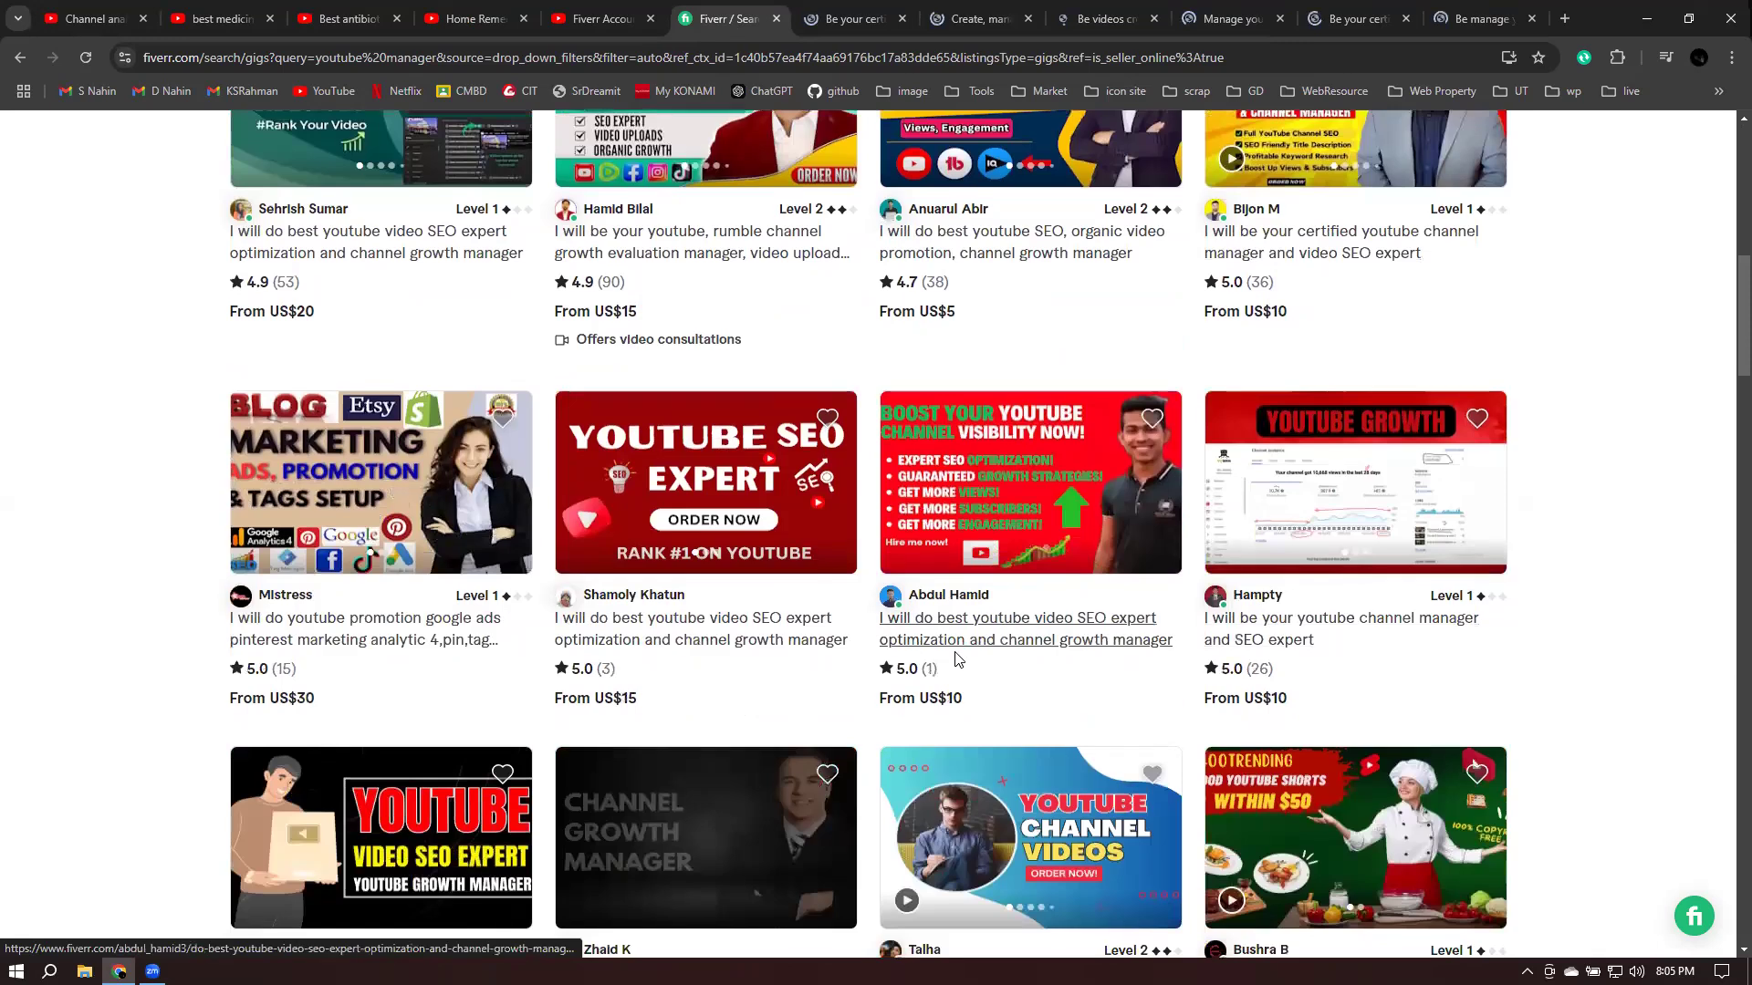
{"action": "middle_click", "coordinate": [953, 655]}
{"action": "right_click", "coordinate": [721, 653]}
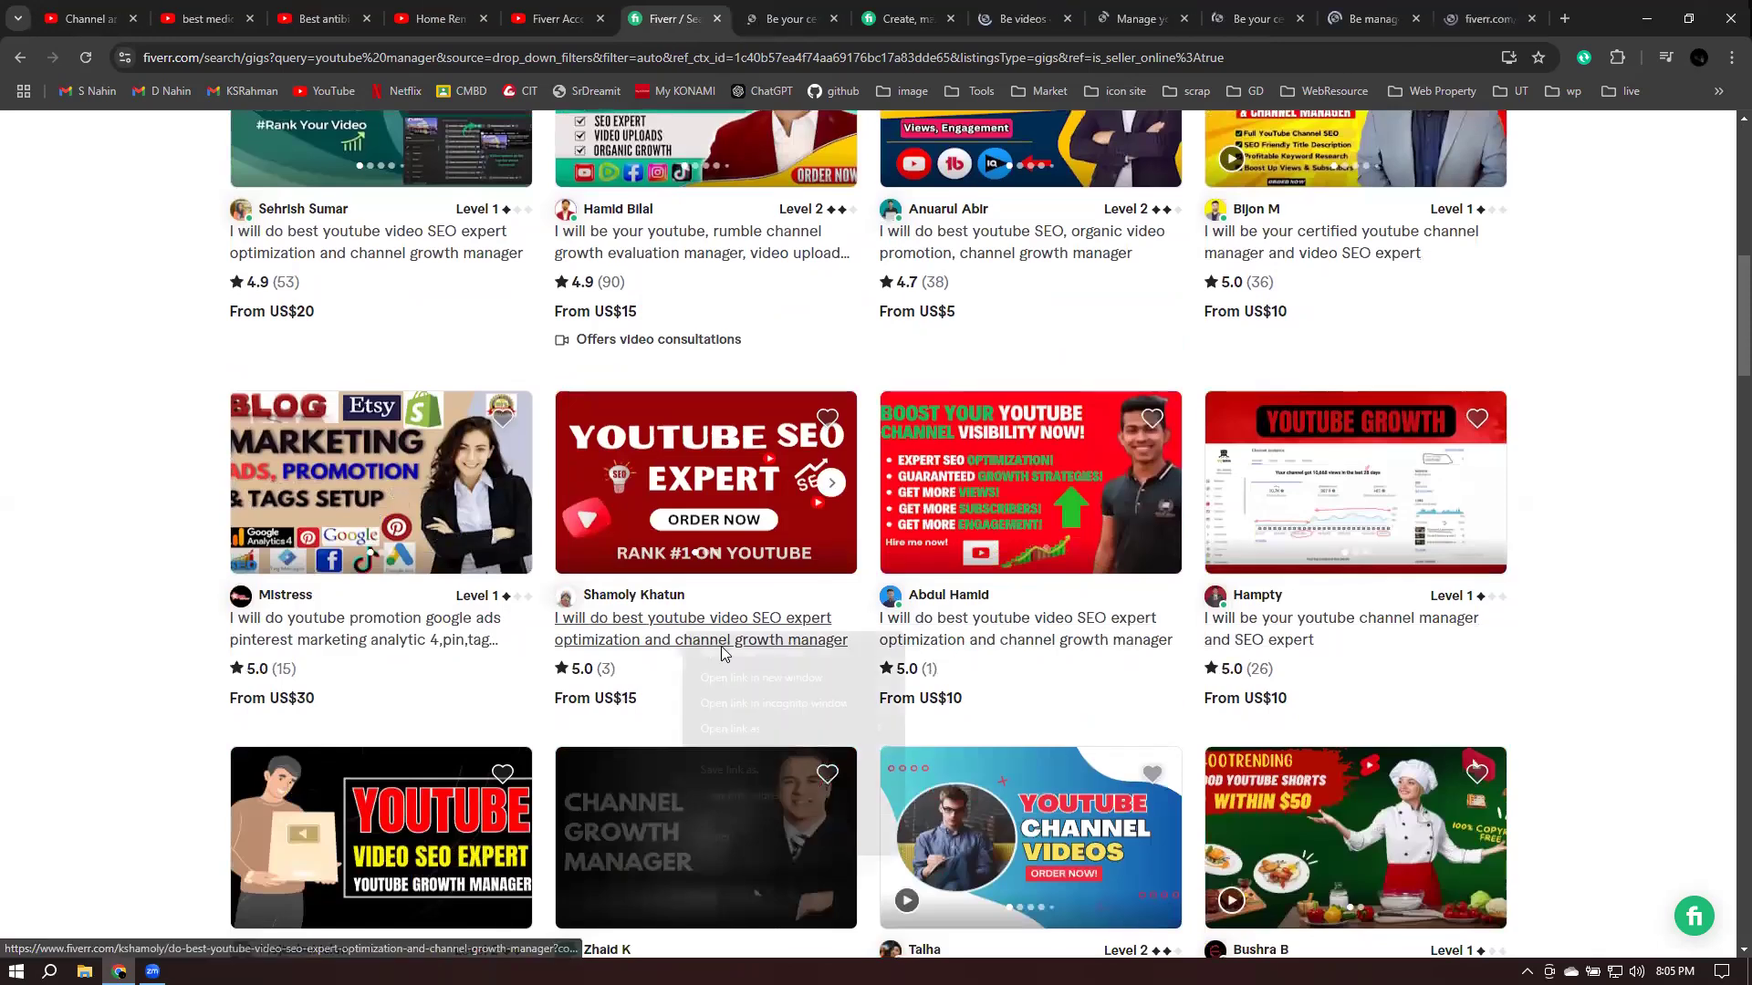
{"action": "left_click", "coordinate": [721, 653]}
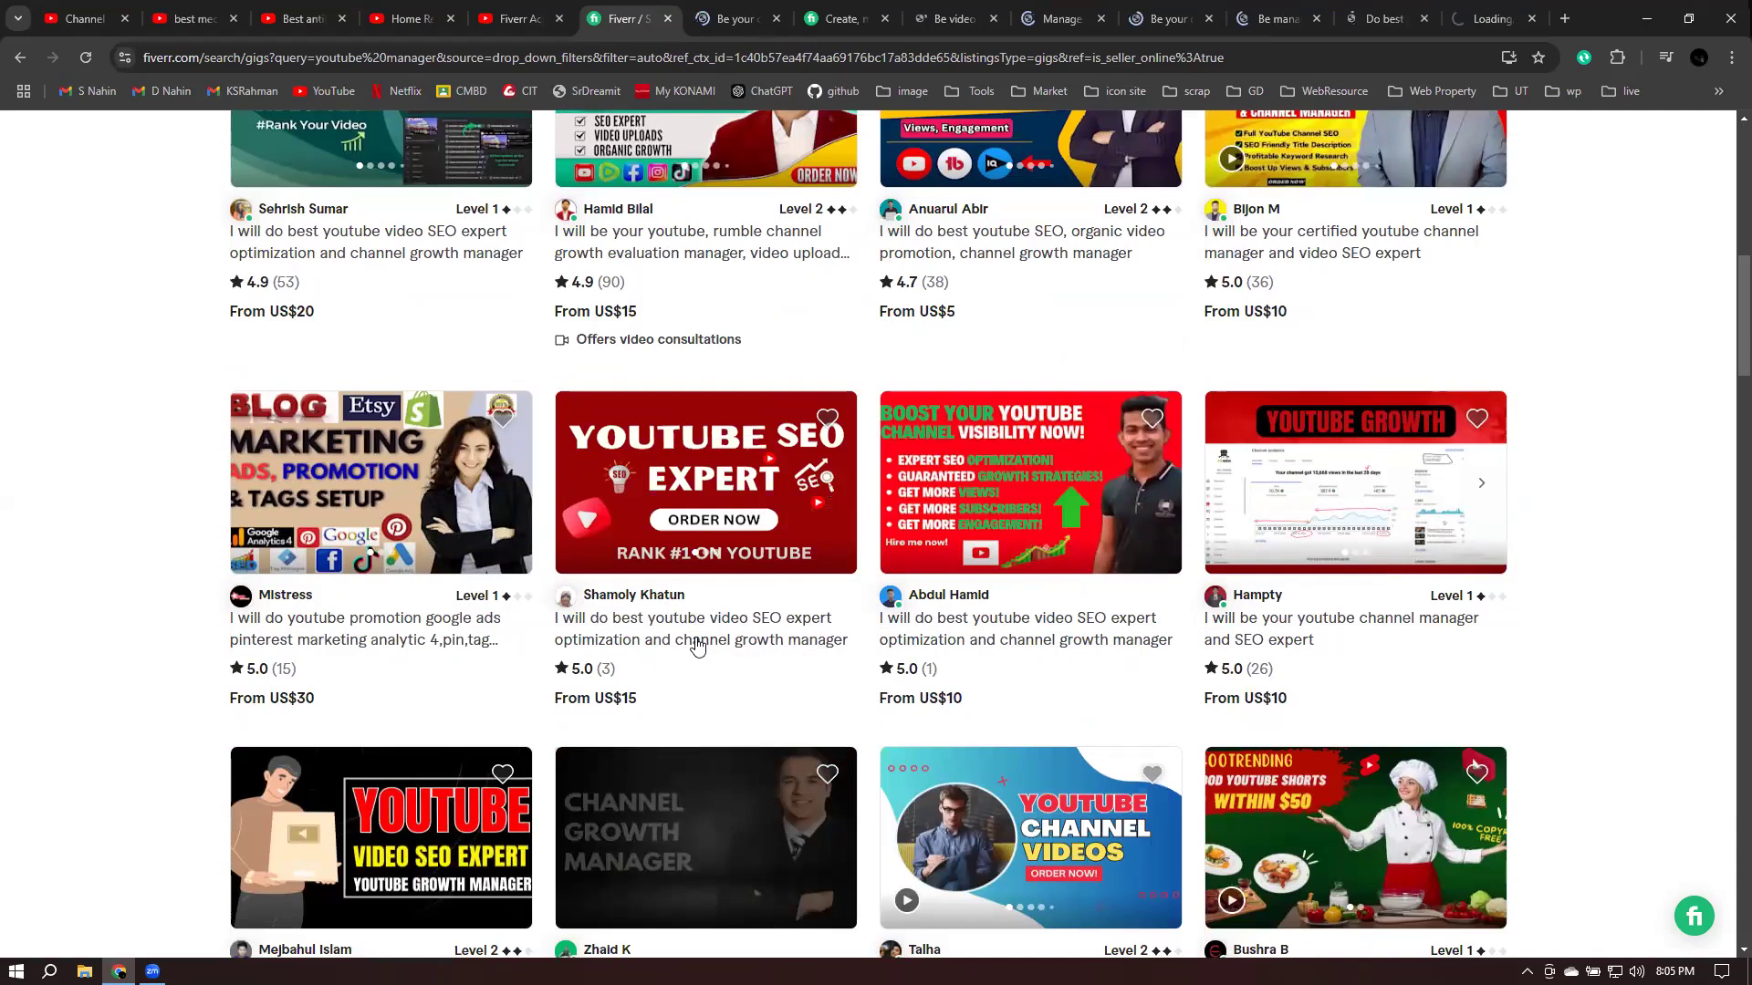
- Open the channel growth manager gig in a new tab, then go to the first opened gig
{"action": "scroll", "coordinate": [698, 646], "scroll_direction": "down", "scroll_amount": 4}
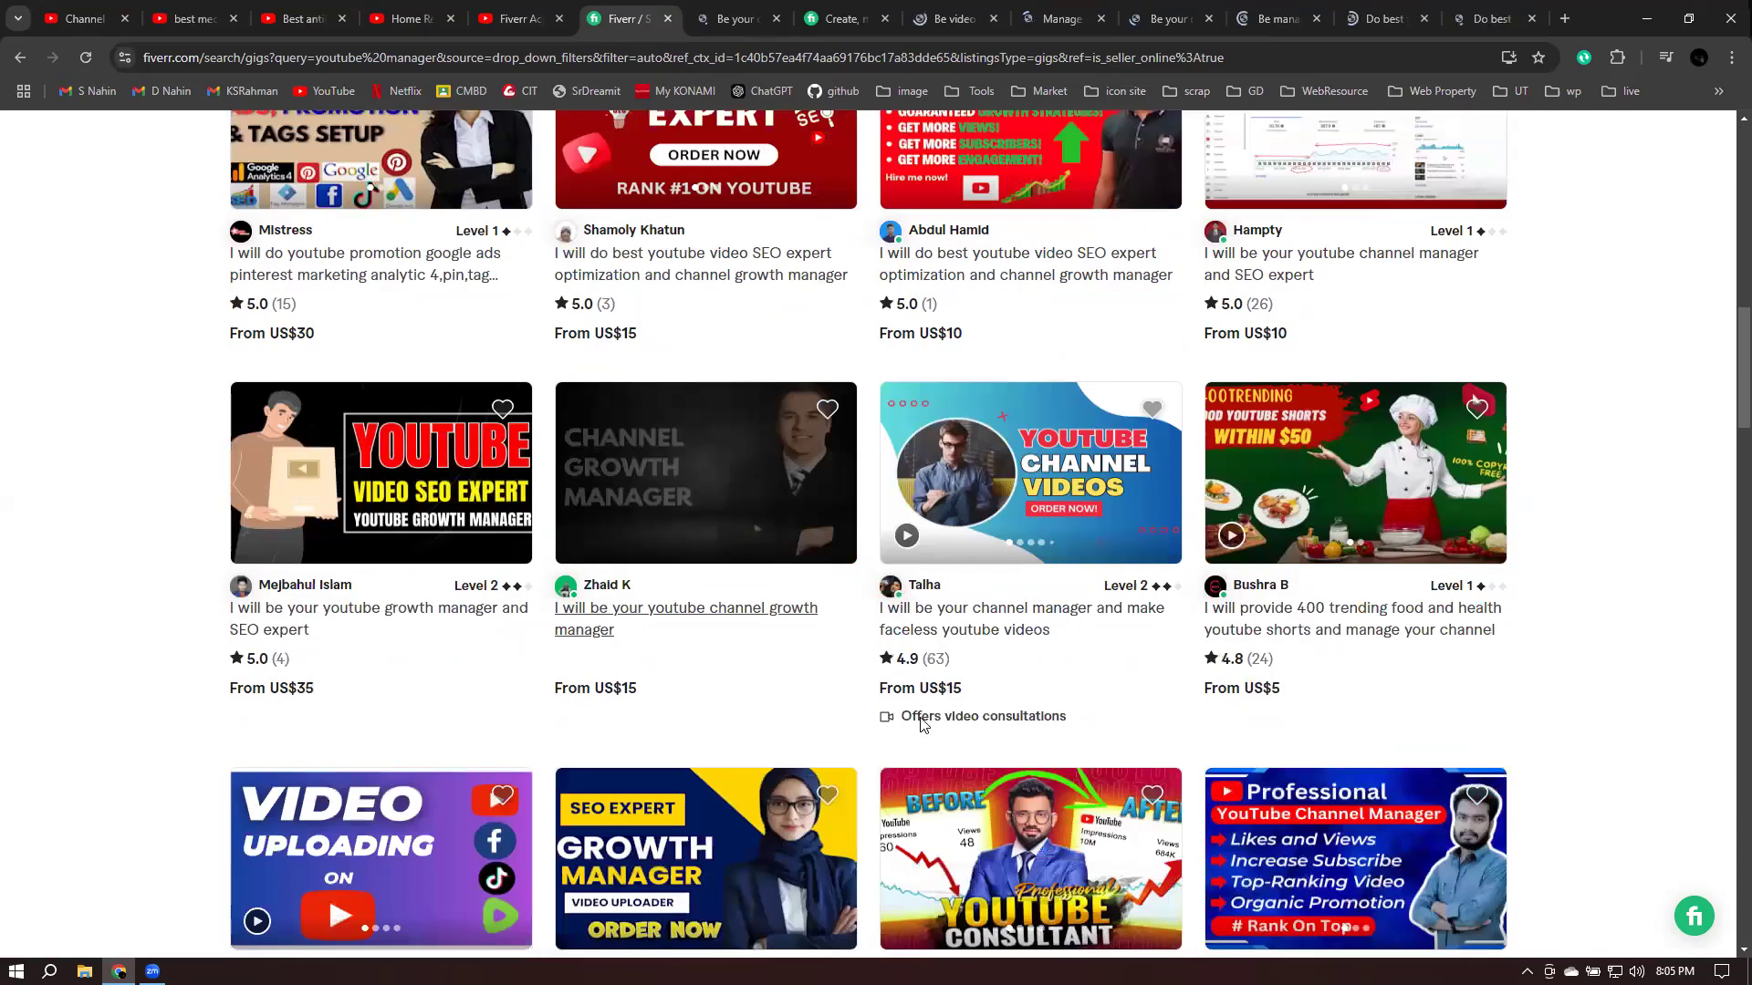
{"action": "right_click", "coordinate": [581, 627]}
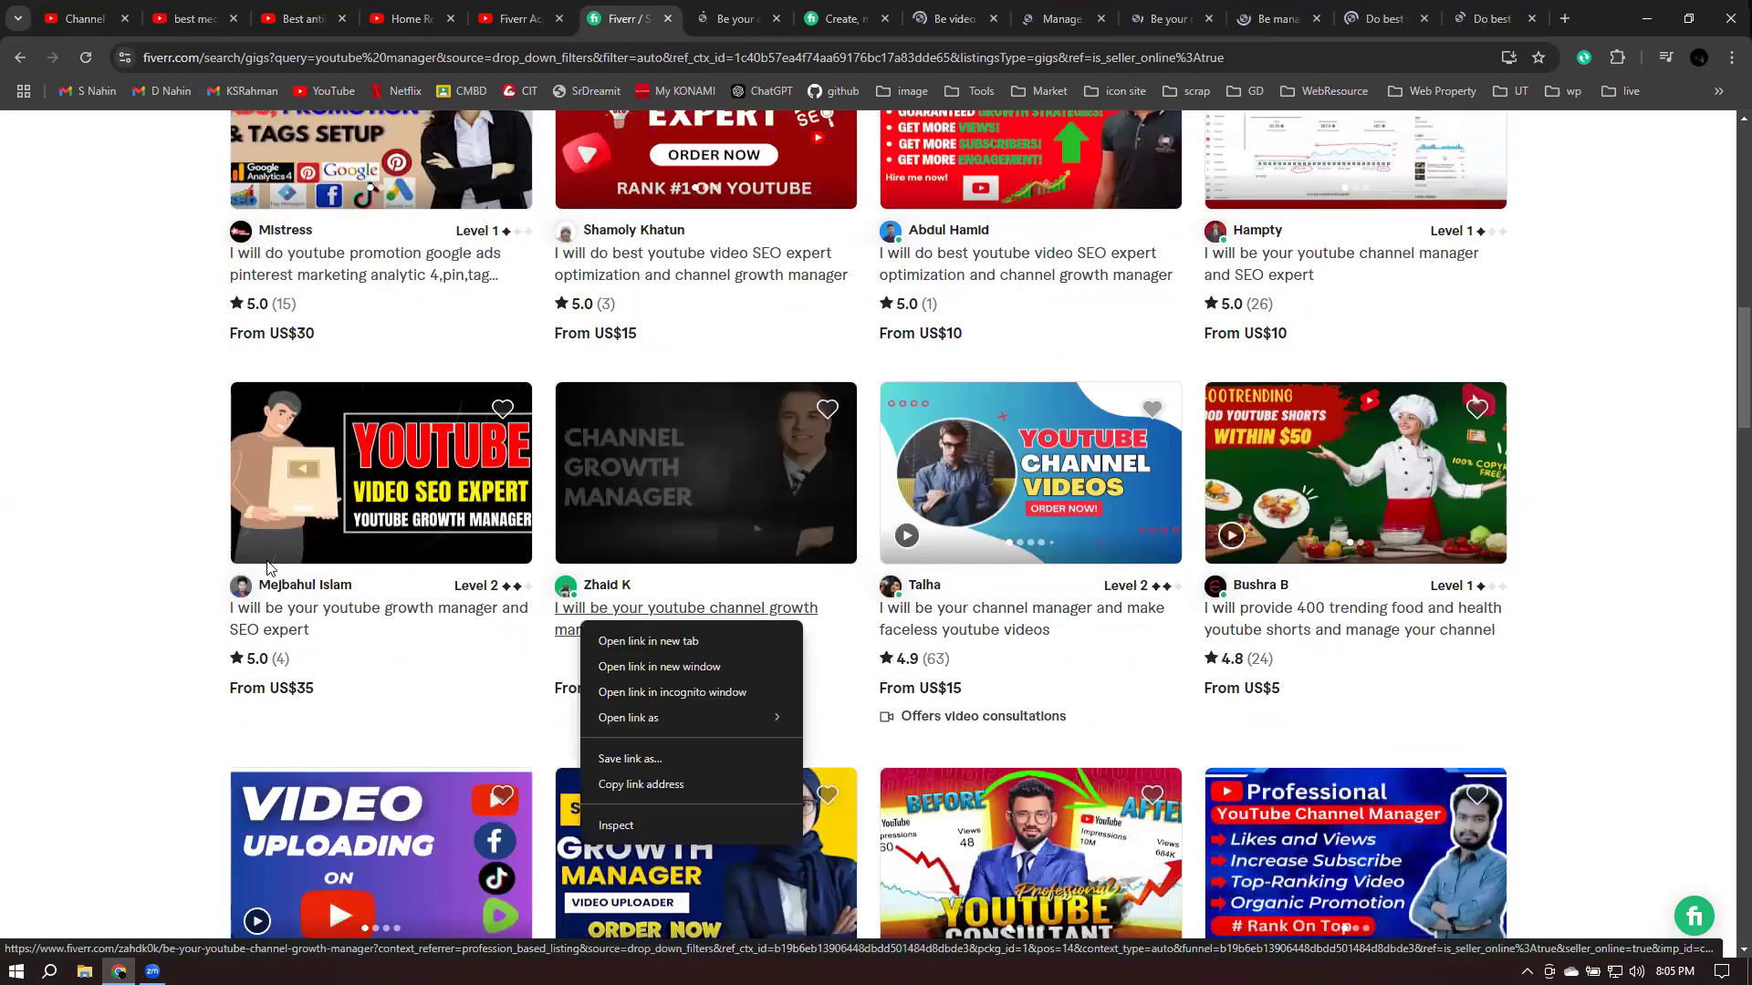
{"action": "left_click", "coordinate": [256, 650]}
{"action": "scroll", "coordinate": [593, 669], "scroll_direction": "down", "scroll_amount": 1}
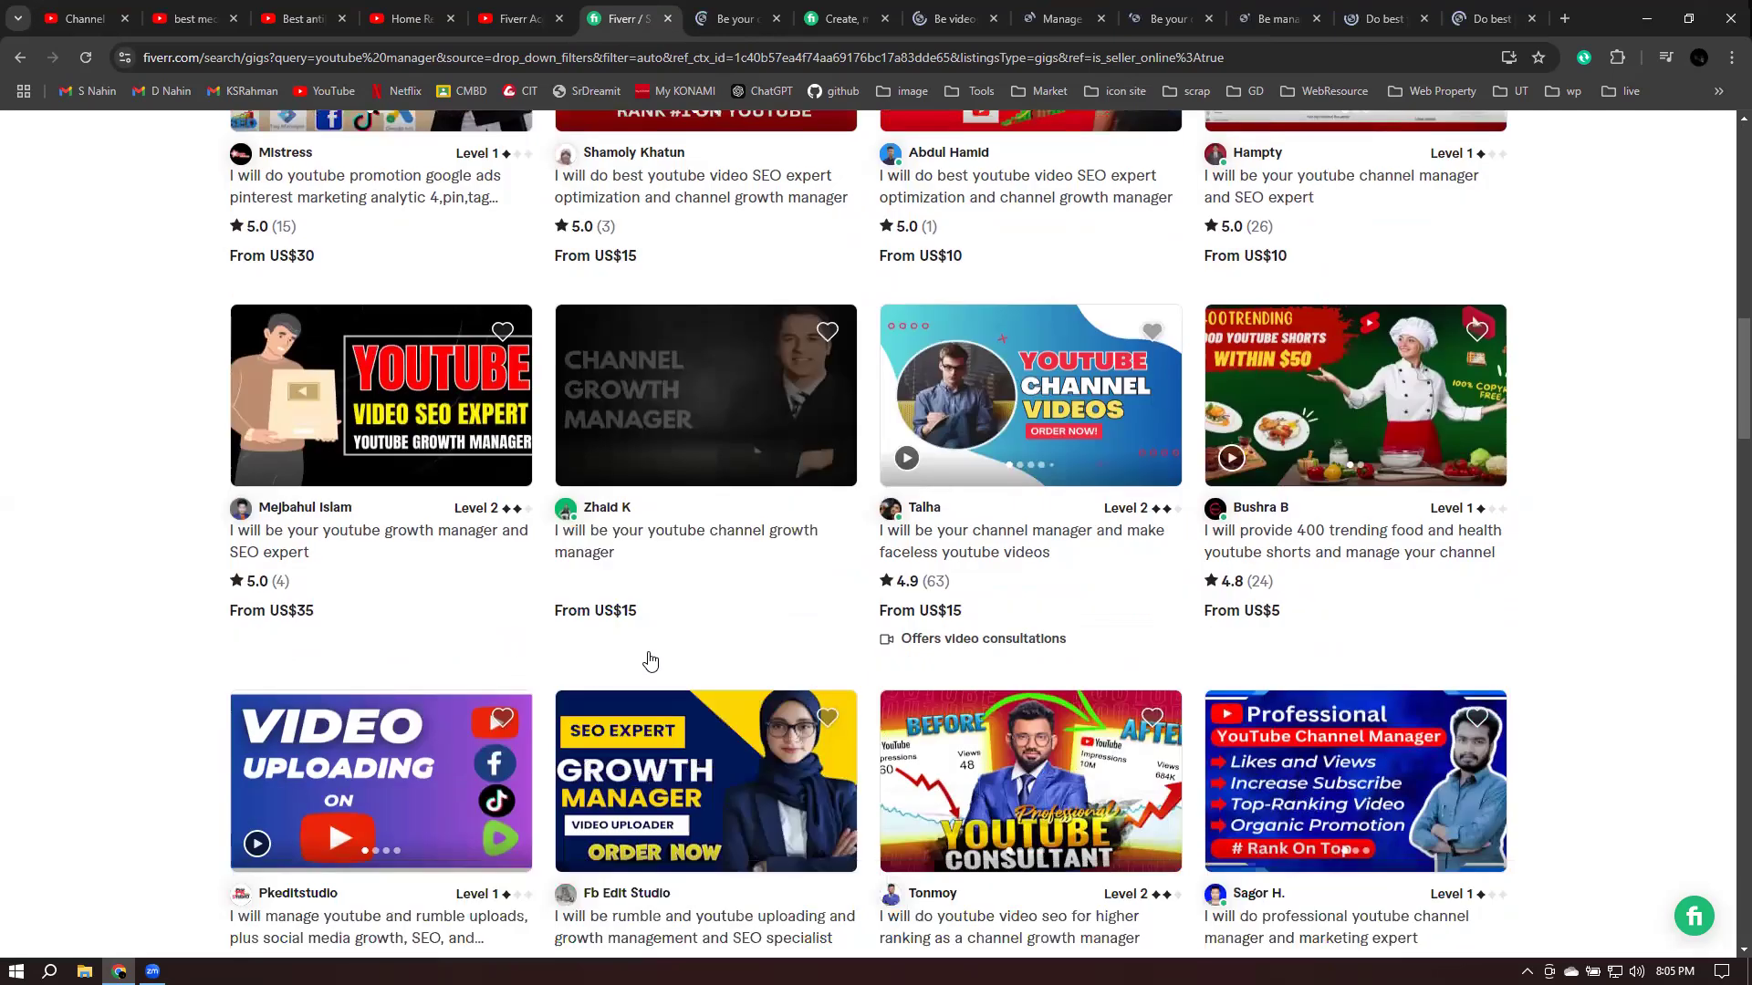
{"action": "scroll", "coordinate": [645, 657], "scroll_direction": "down", "scroll_amount": 3}
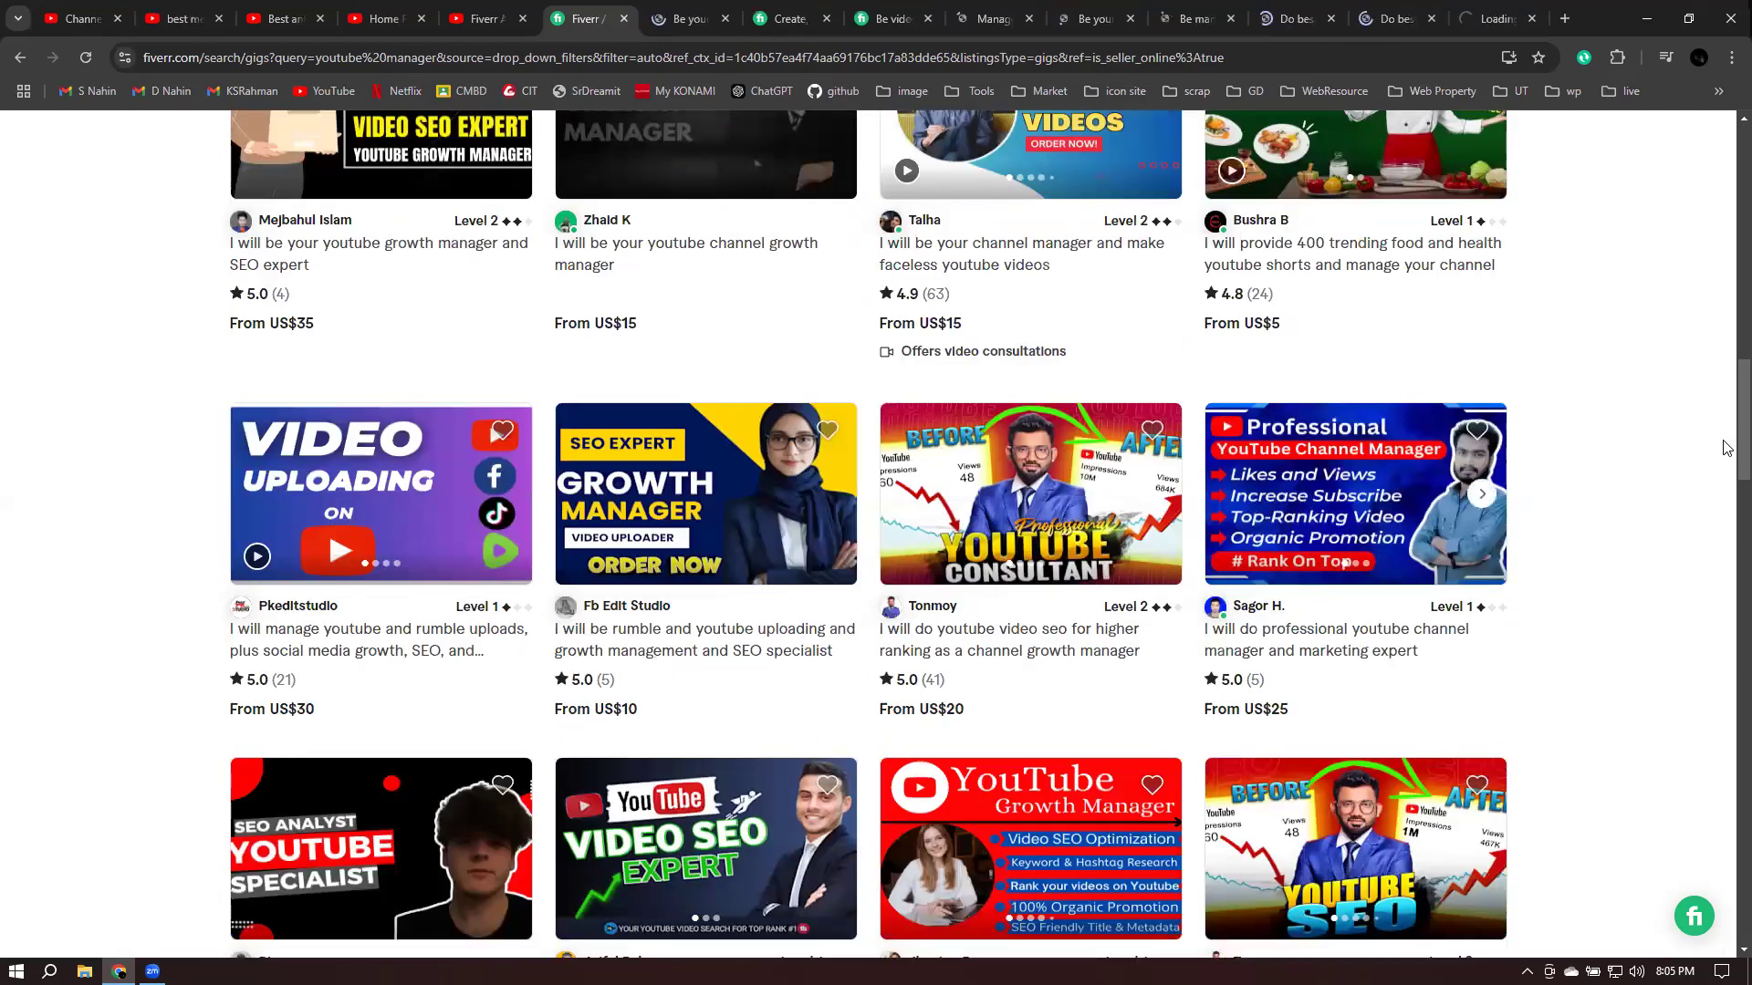
{"action": "key", "text": "ctrl+Tab"}
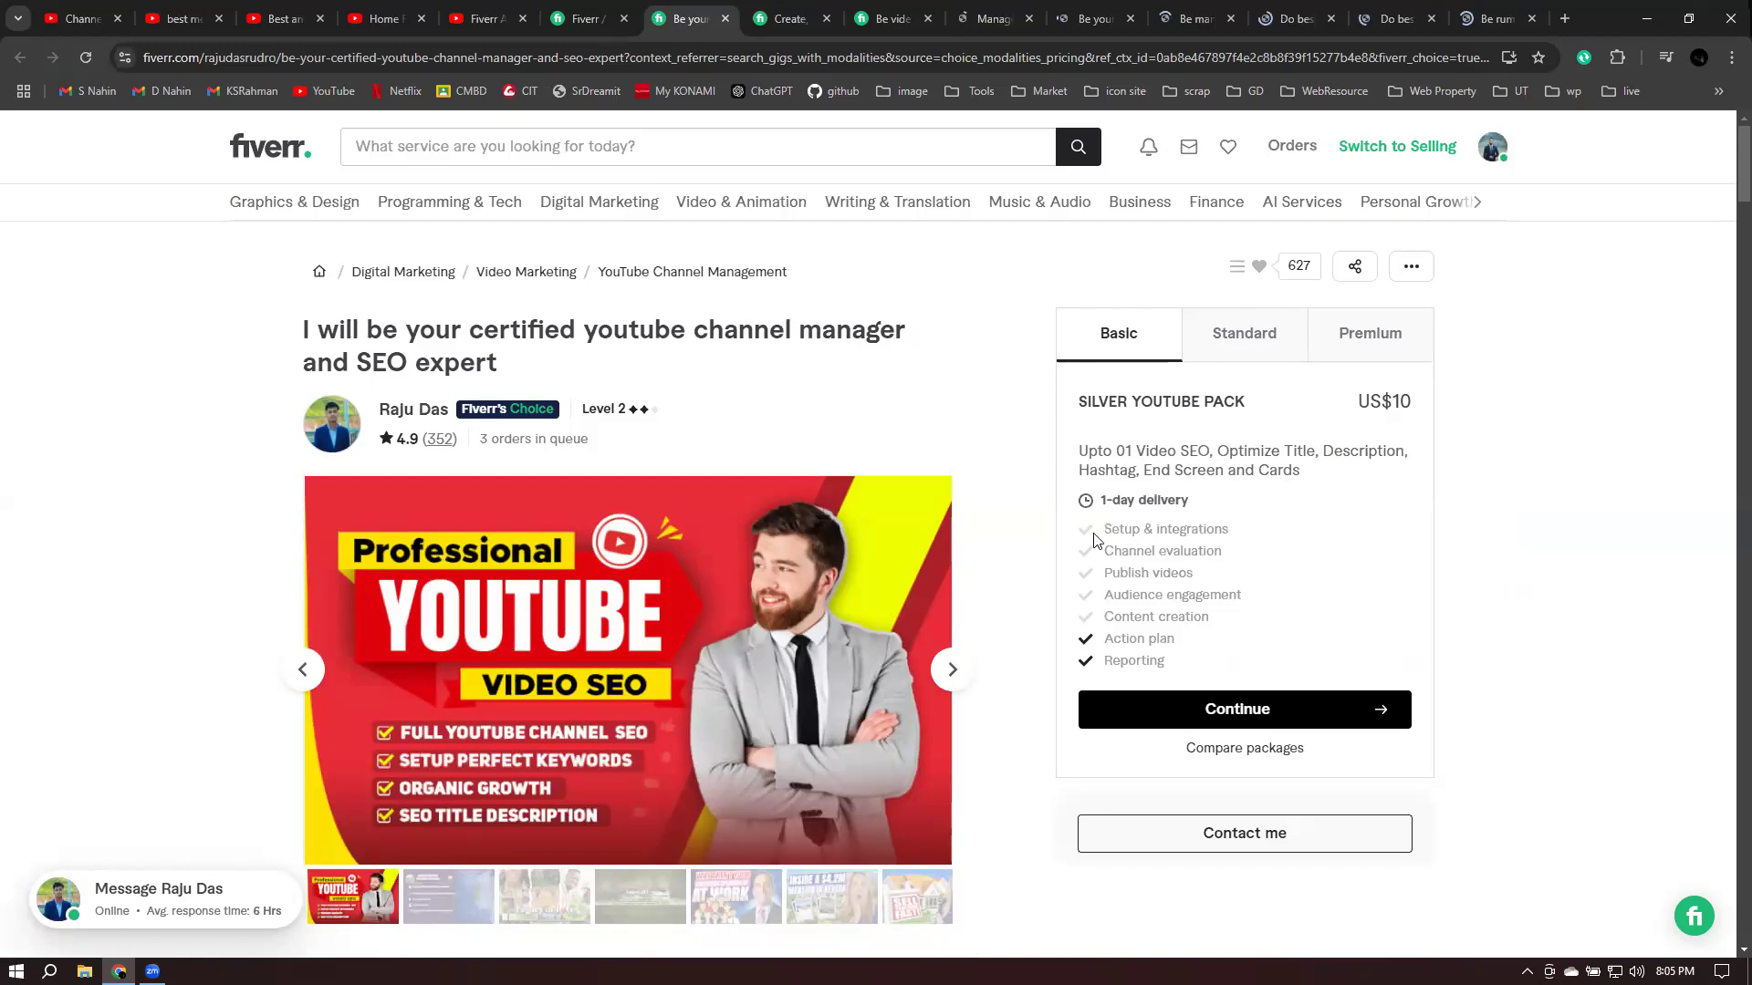
- Highlight the Channel evaluation, Reporting and Setup & integrations package features while reading
{"action": "left_click_drag", "start_coordinate": [1120, 550], "coordinate": [1231, 551]}
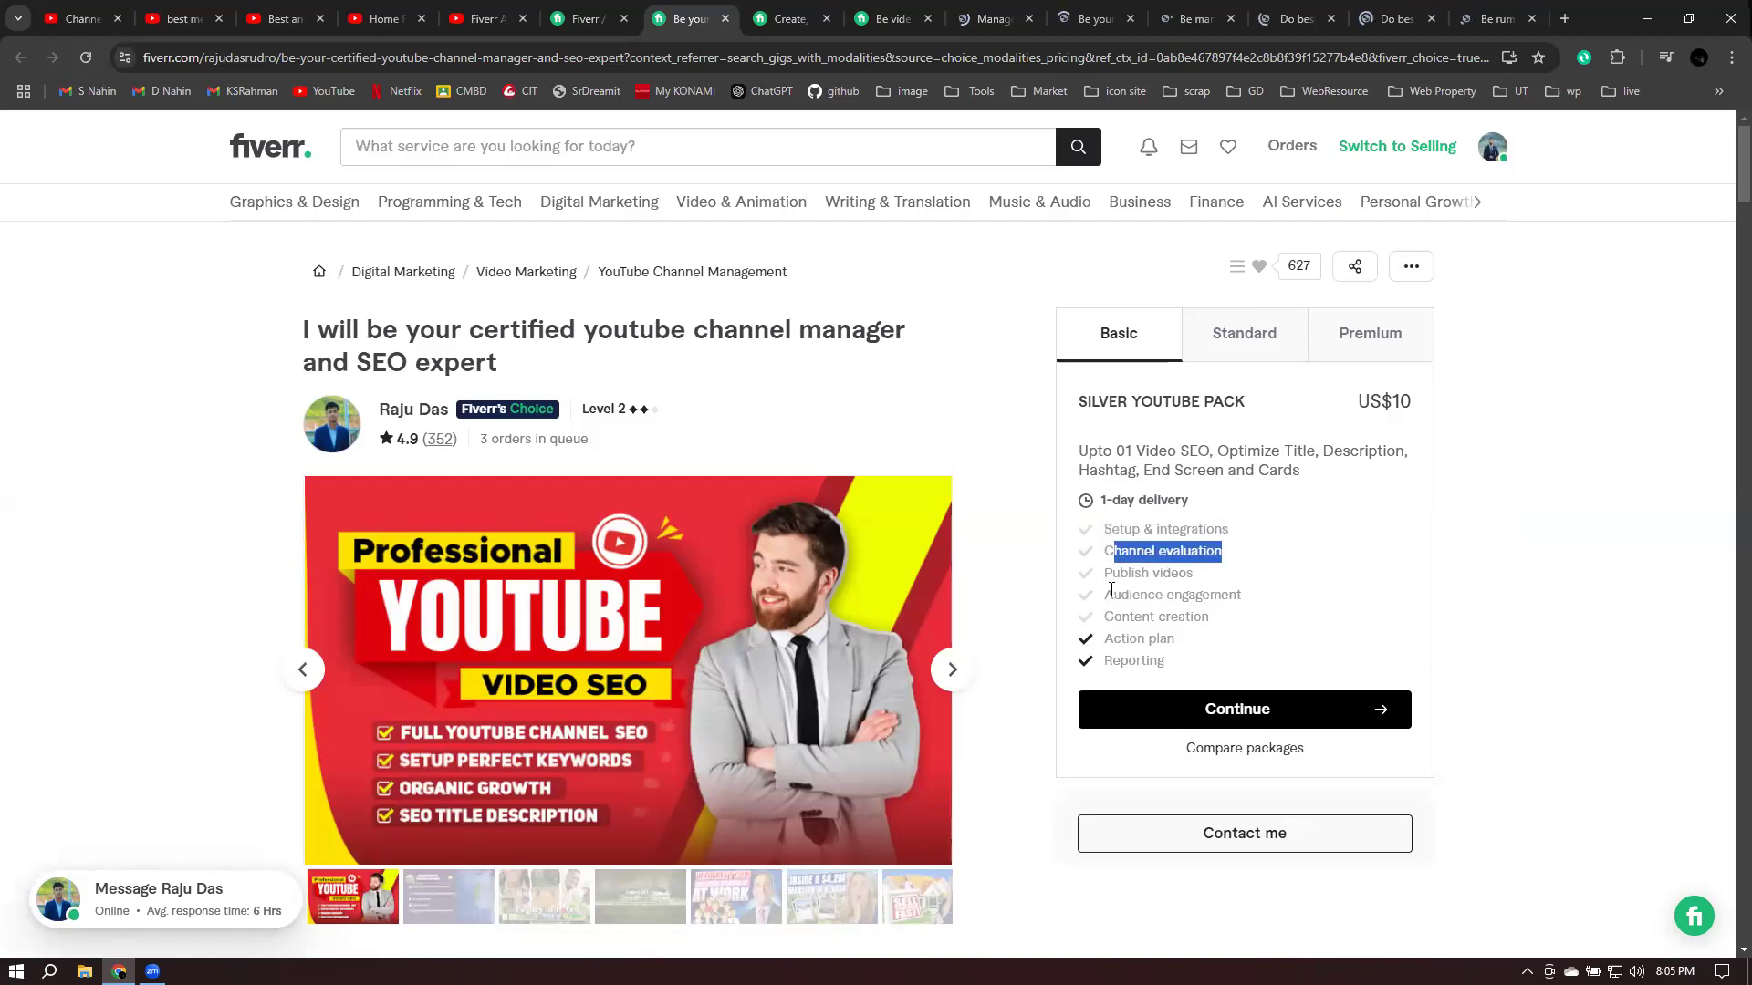
{"action": "left_click", "coordinate": [1219, 592]}
{"action": "left_click_drag", "start_coordinate": [1111, 613], "coordinate": [1104, 639]}
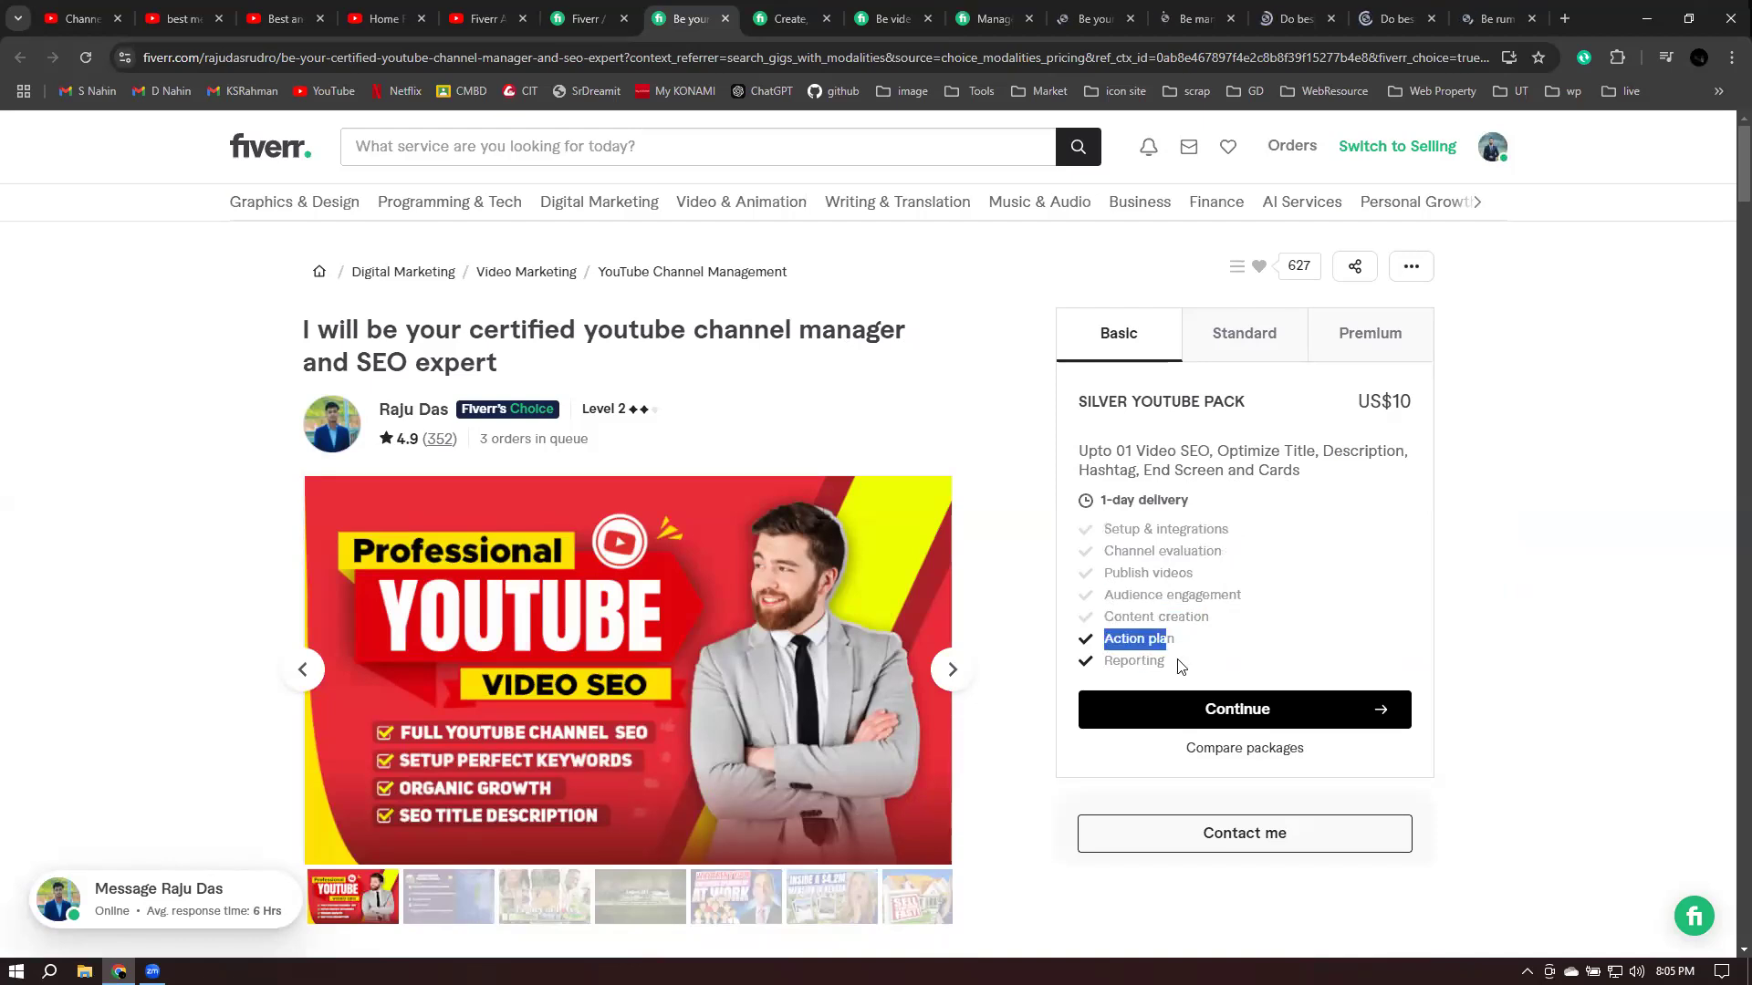
{"action": "double_click", "coordinate": [1177, 660]}
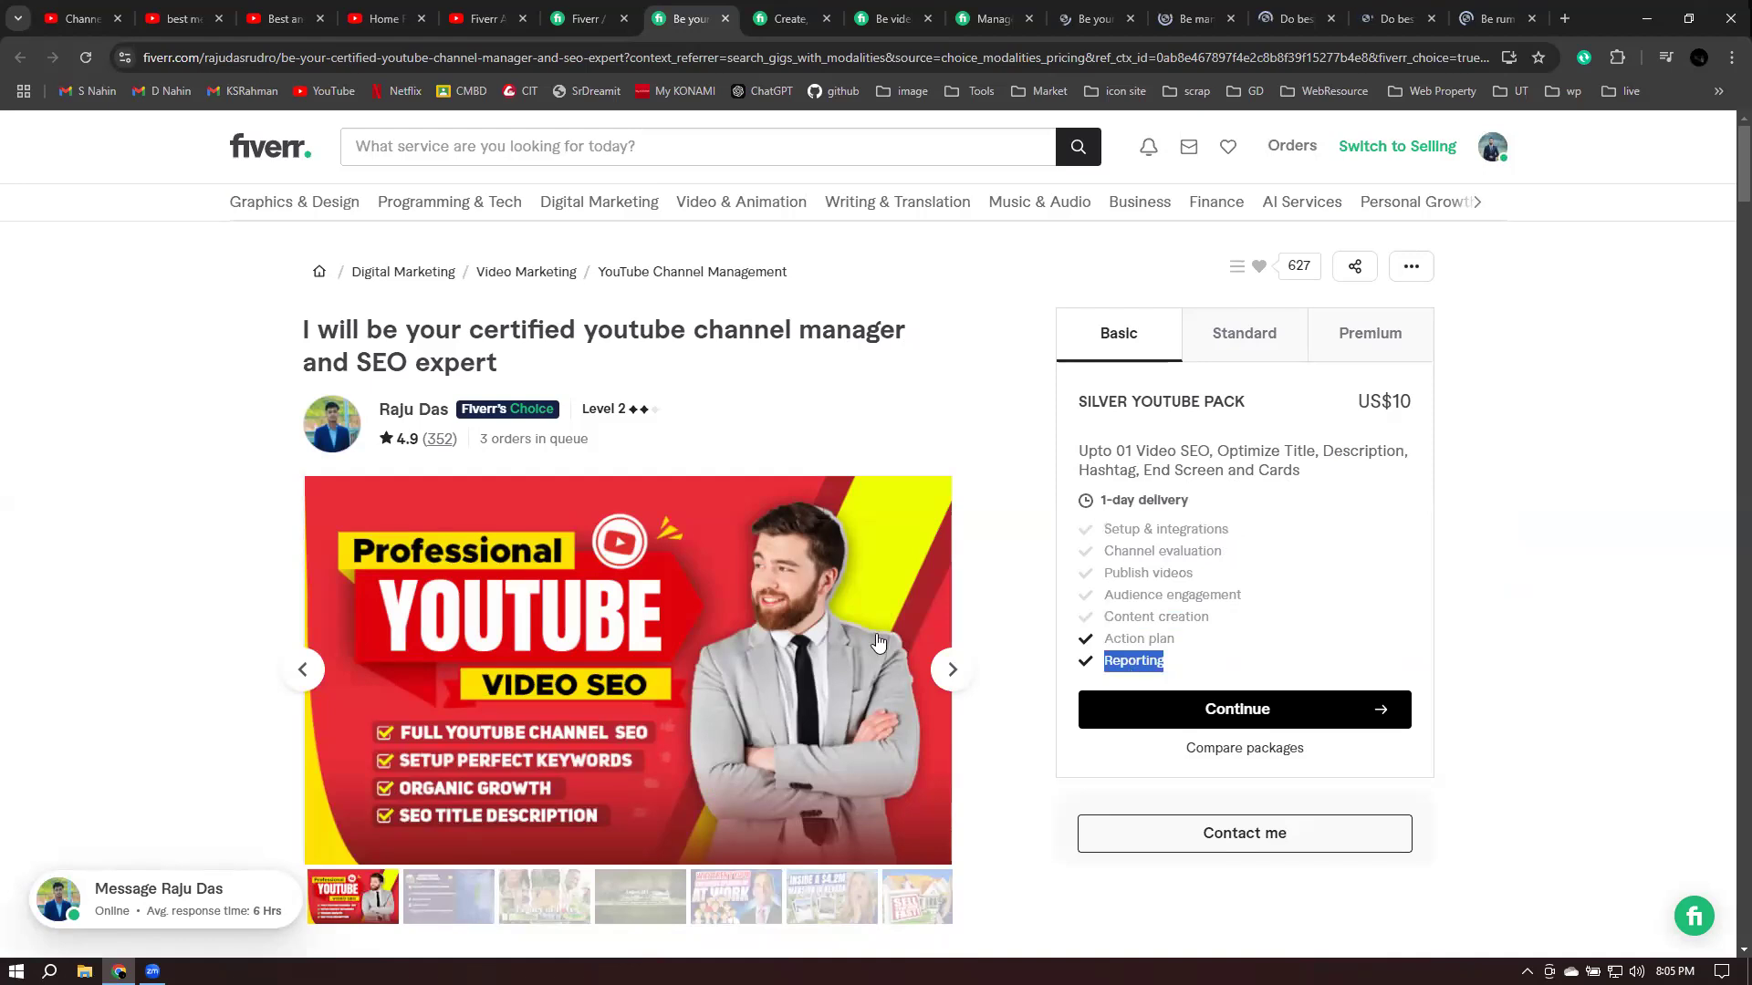
{"action": "left_click", "coordinate": [921, 584]}
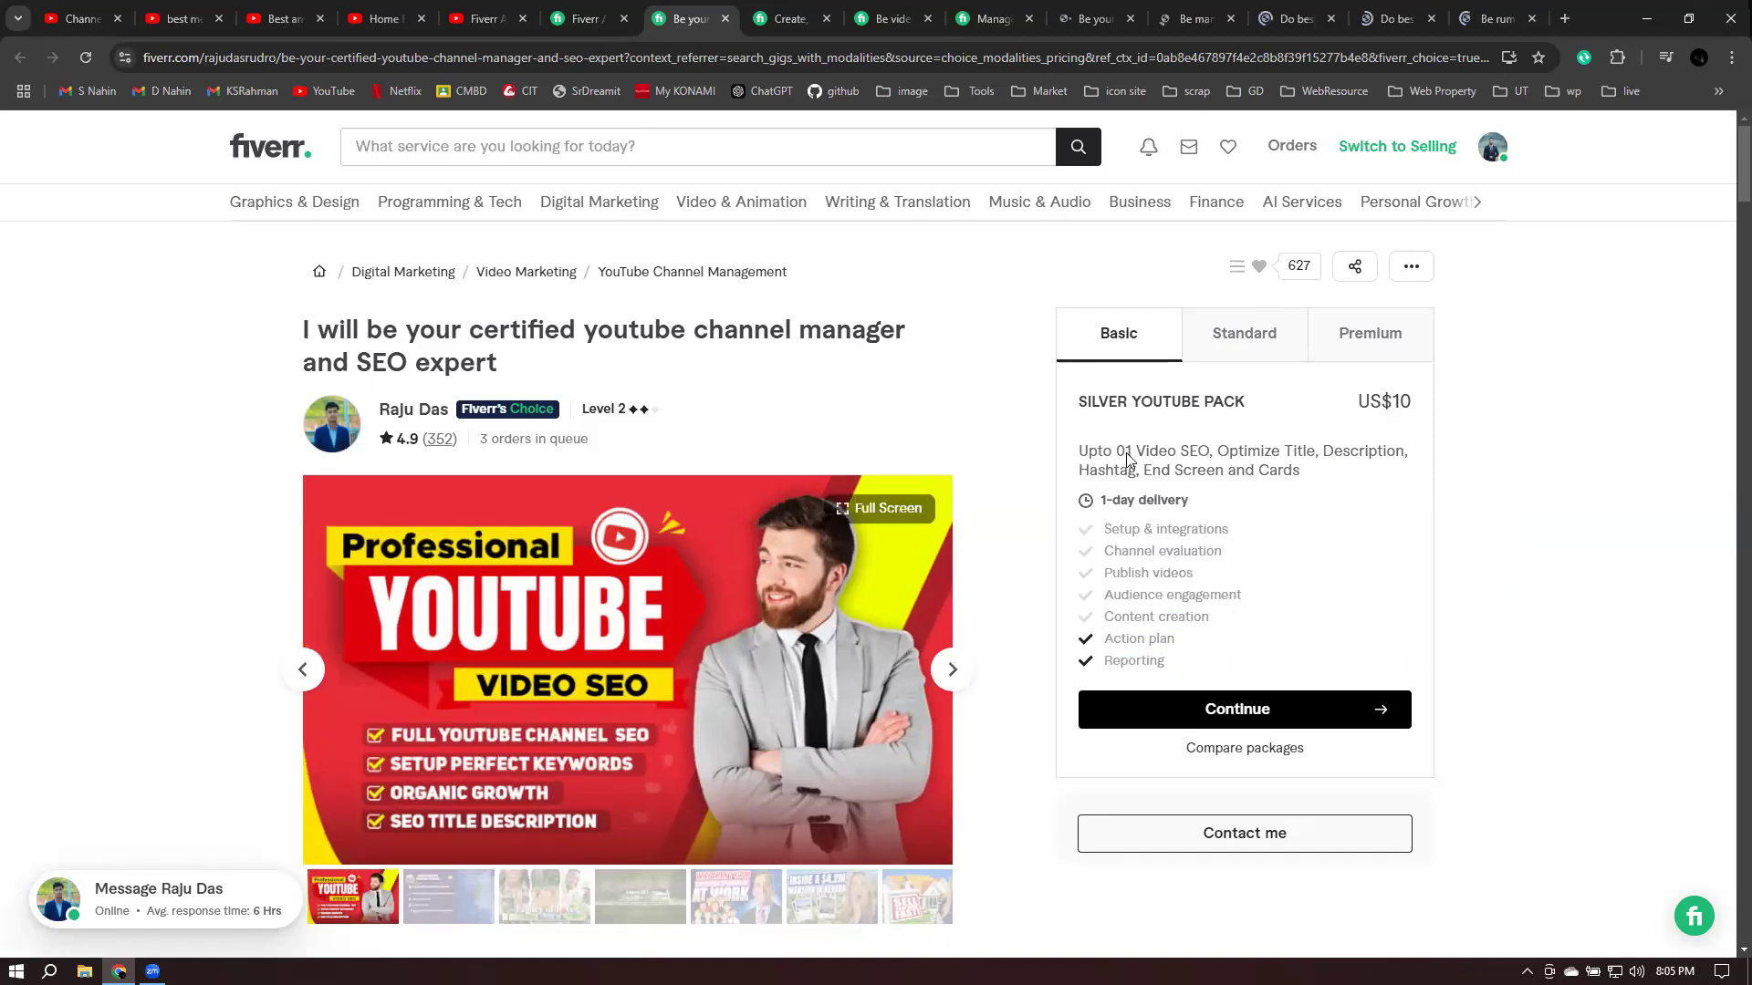
{"action": "scroll", "coordinate": [1113, 434], "scroll_direction": "down", "scroll_amount": 2}
{"action": "triple_click", "coordinate": [1264, 428]}
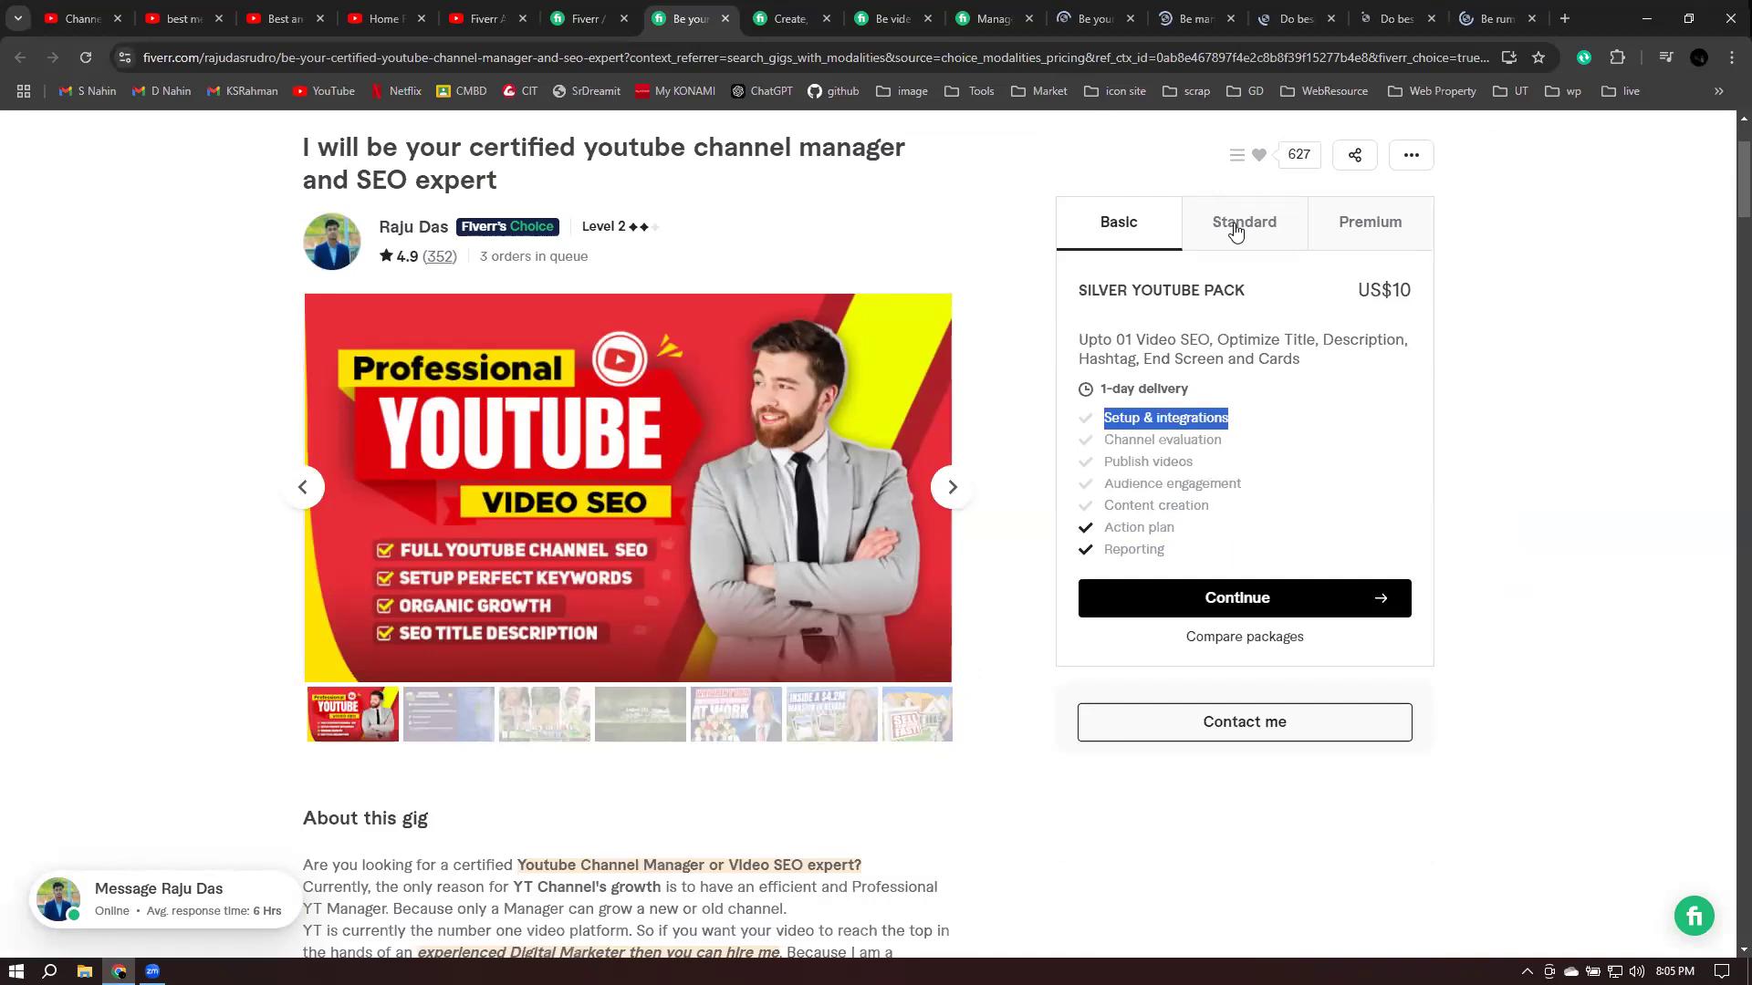
- Switch to the US$50 Premium package and highlight its Channel evaluation, Publish videos and Audience engagement features
{"action": "left_click", "coordinate": [1349, 234]}
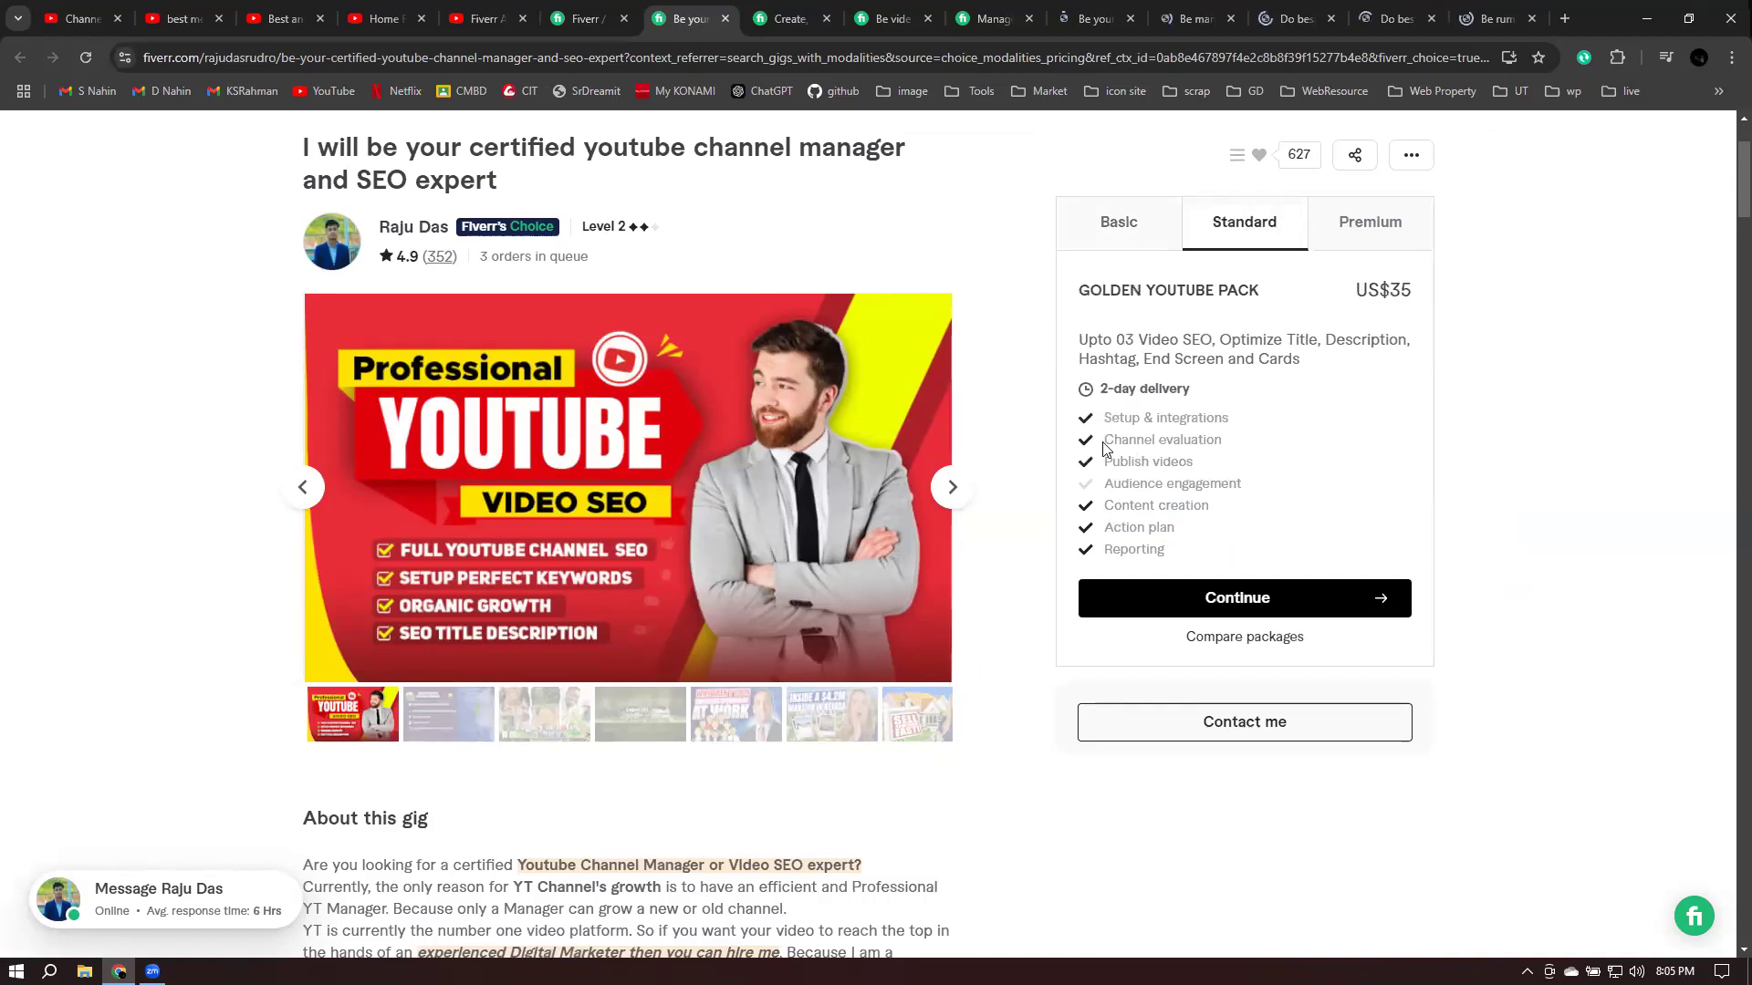
{"action": "triple_click", "coordinate": [1266, 446]}
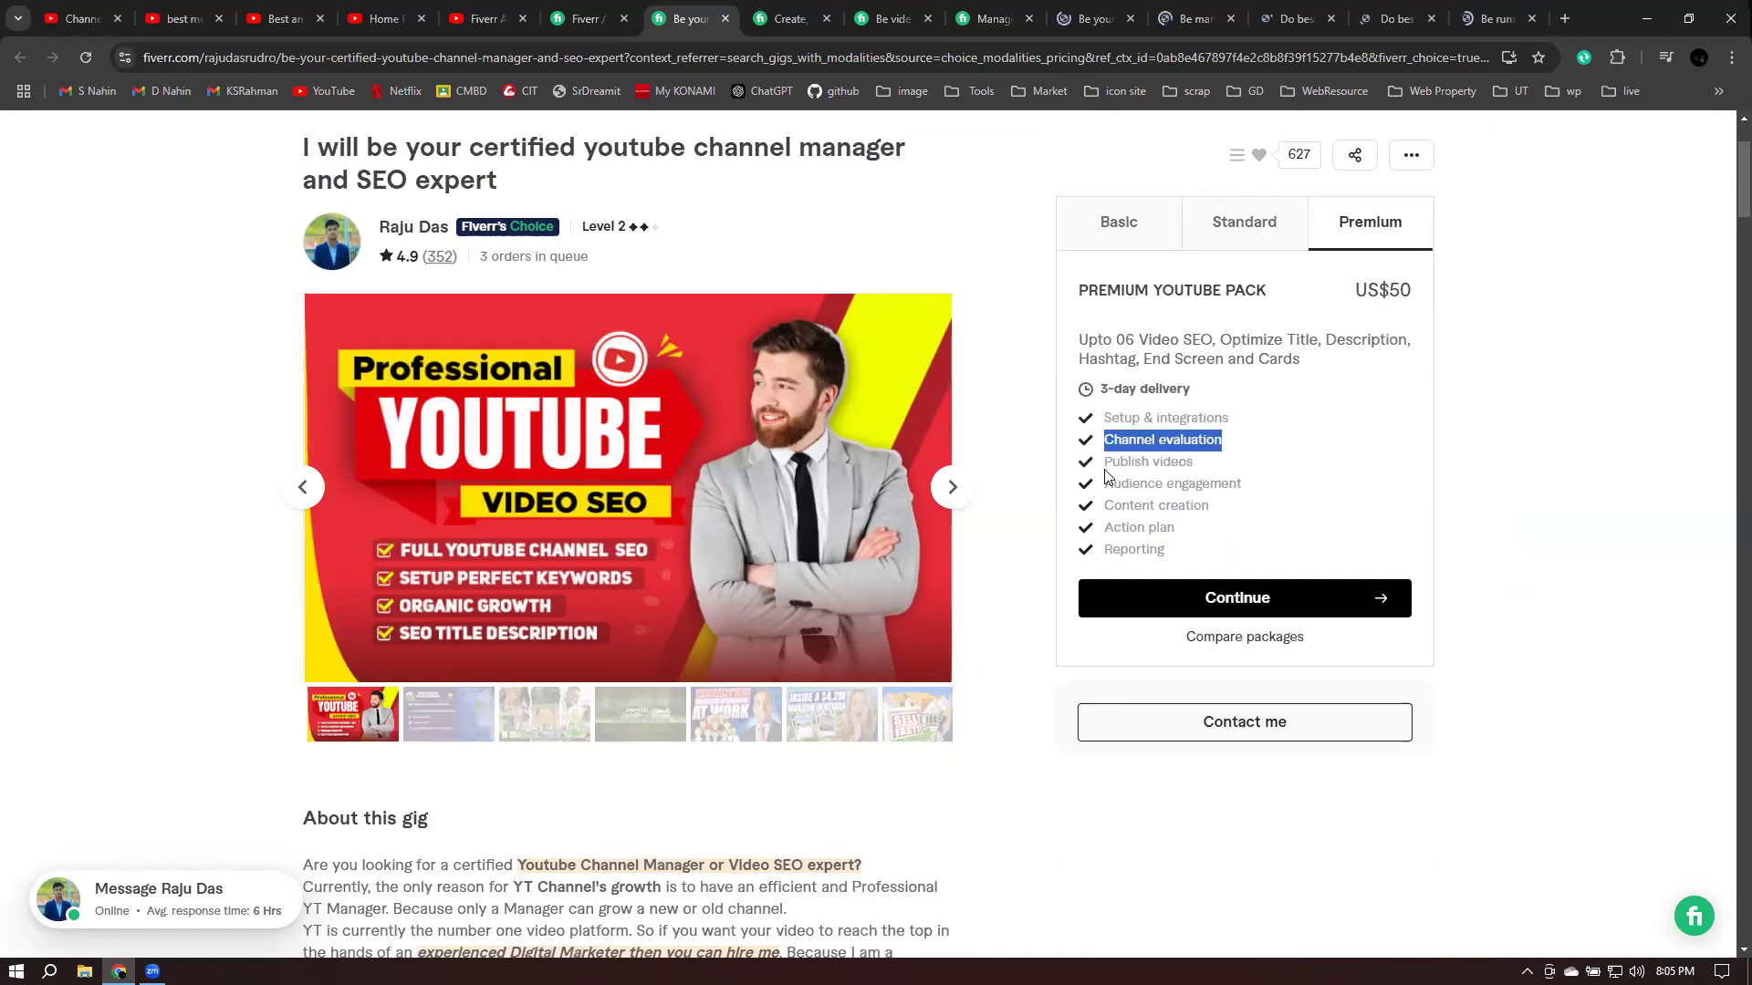
{"action": "triple_click", "coordinate": [1231, 470]}
{"action": "triple_click", "coordinate": [1290, 491]}
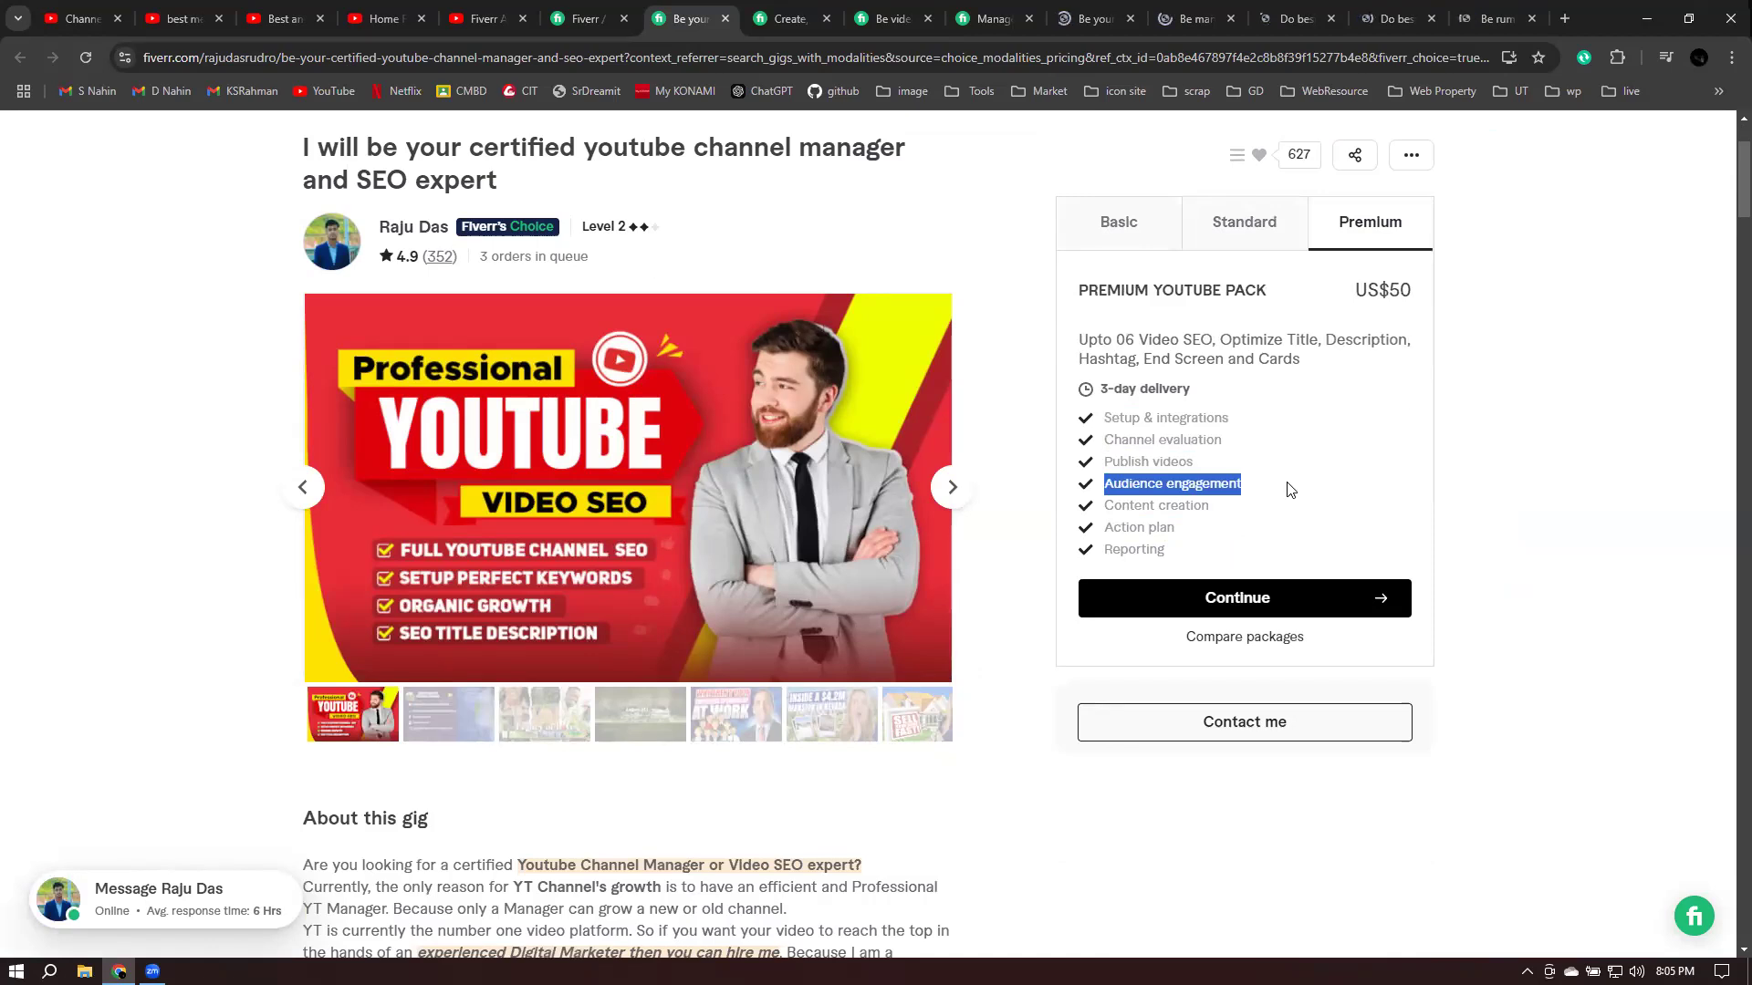
{"action": "left_click", "coordinate": [1108, 526]}
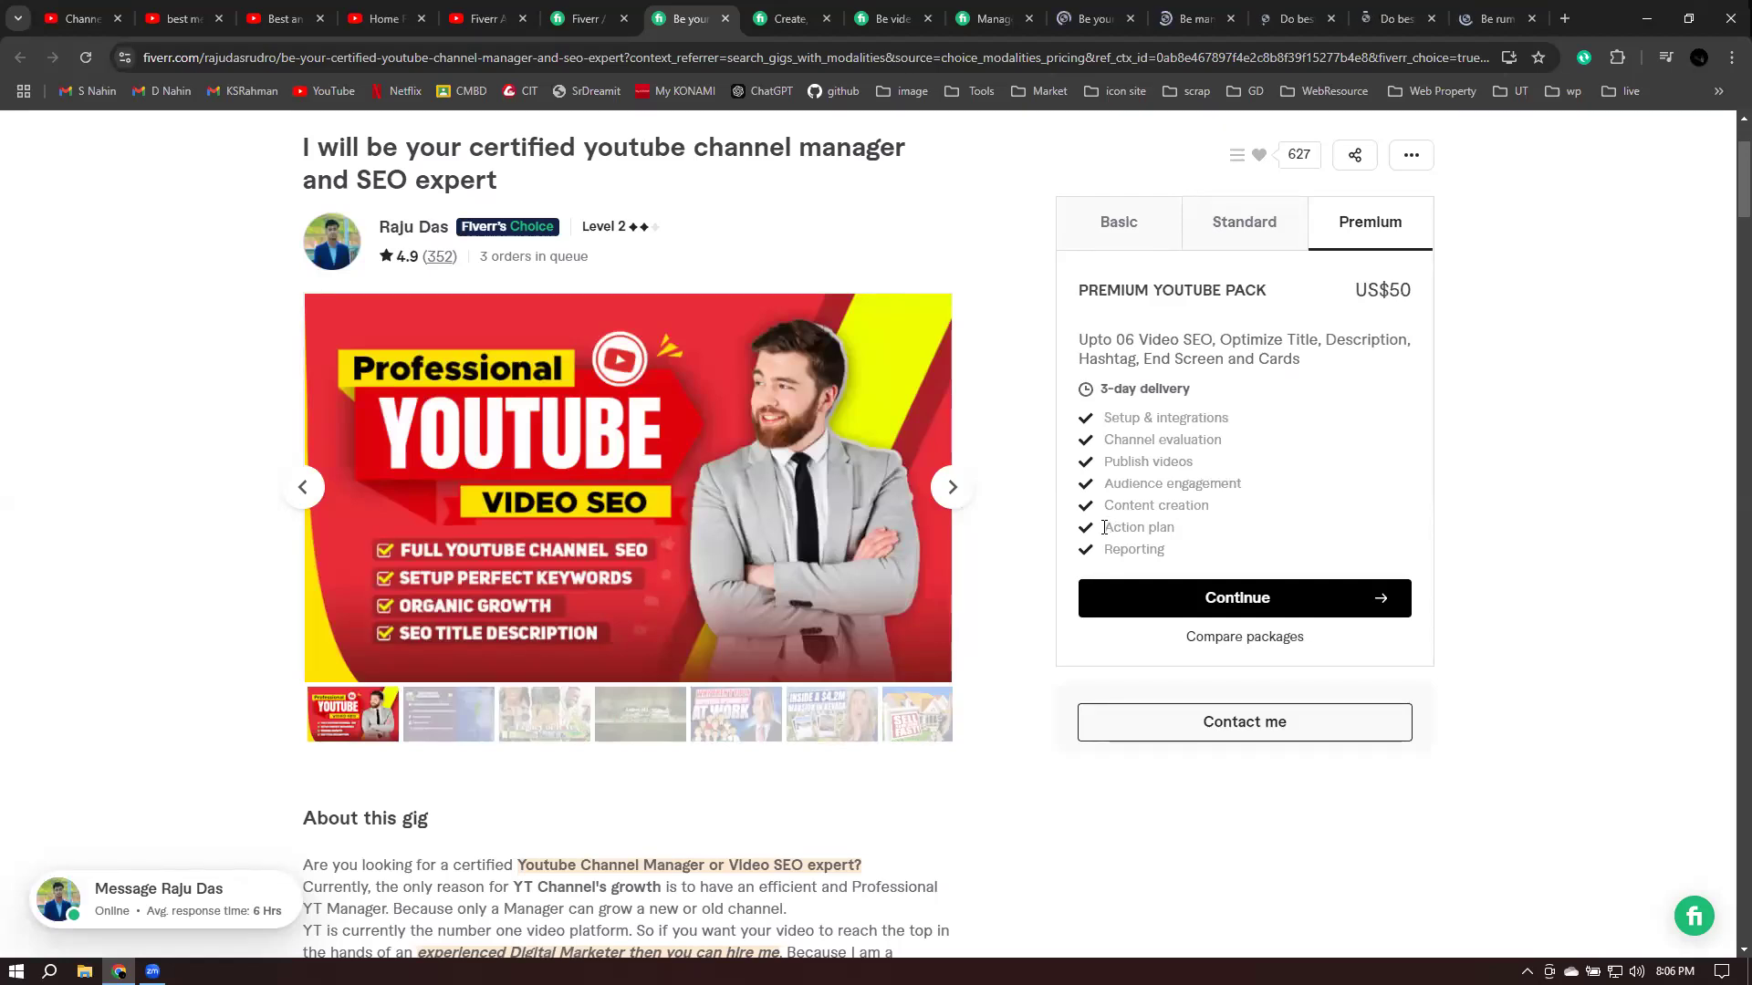
{"action": "scroll", "coordinate": [822, 547], "scroll_direction": "down", "scroll_amount": 4}
{"action": "scroll", "coordinate": [361, 529], "scroll_direction": "down", "scroll_amount": 2}
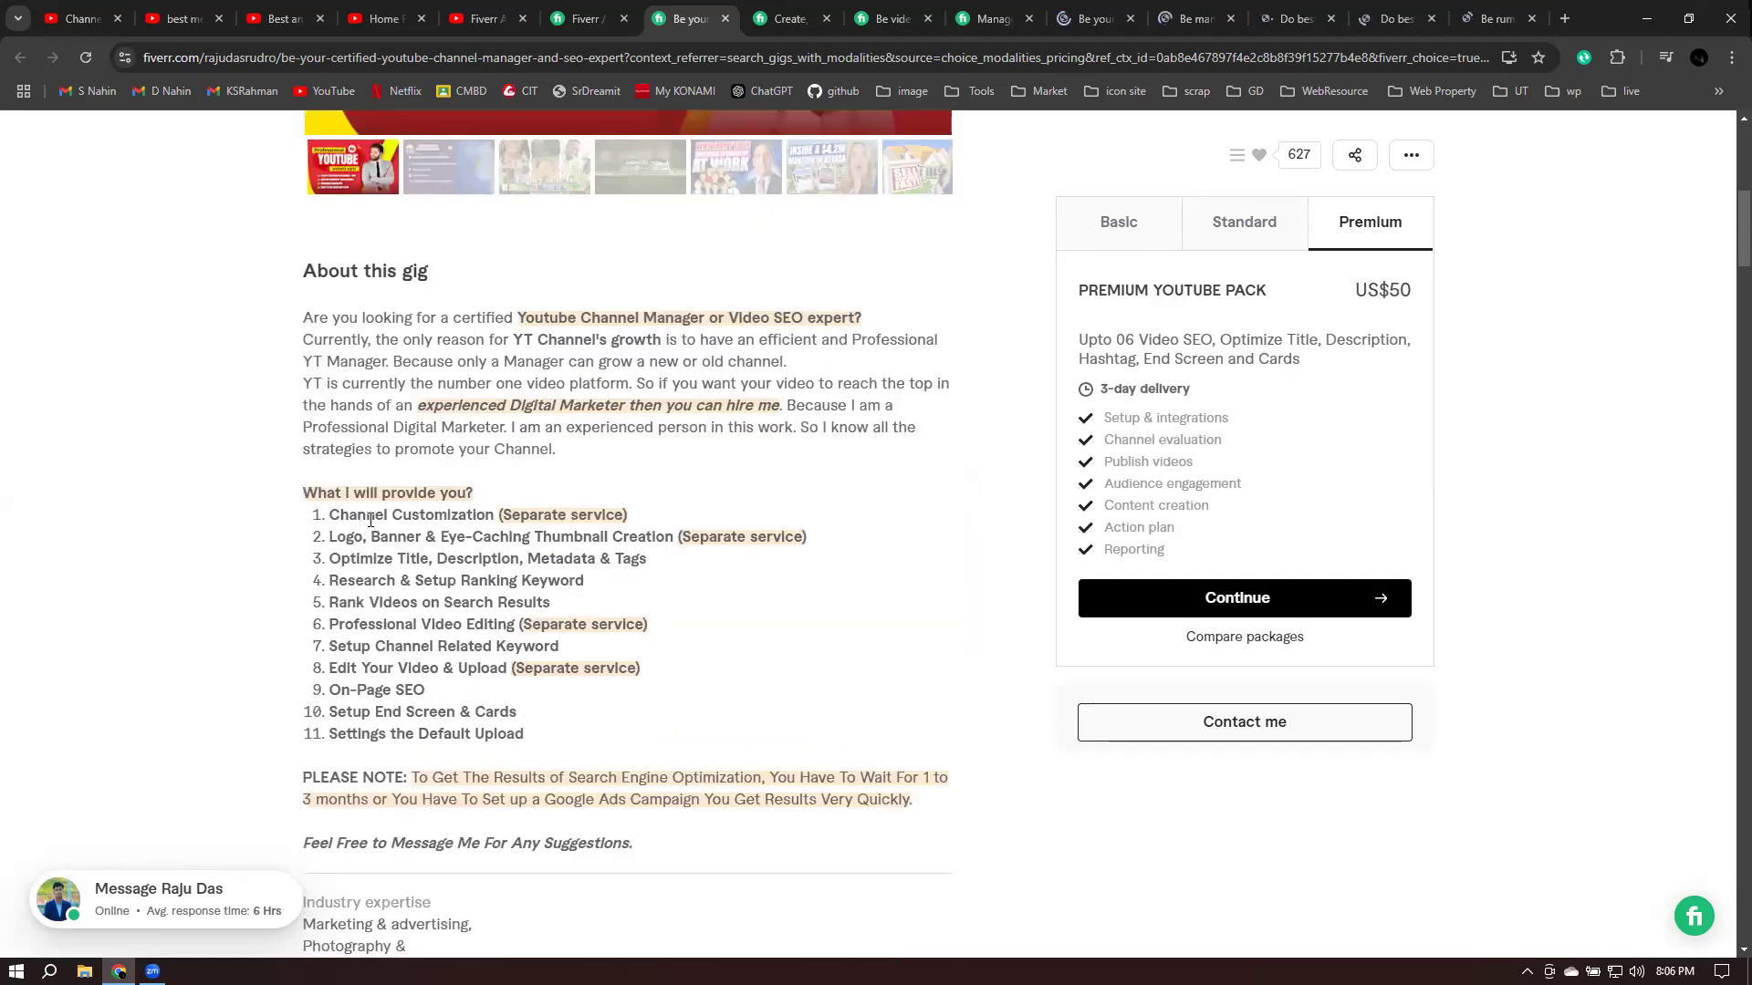
{"action": "left_click_drag", "start_coordinate": [330, 516], "coordinate": [635, 522]}
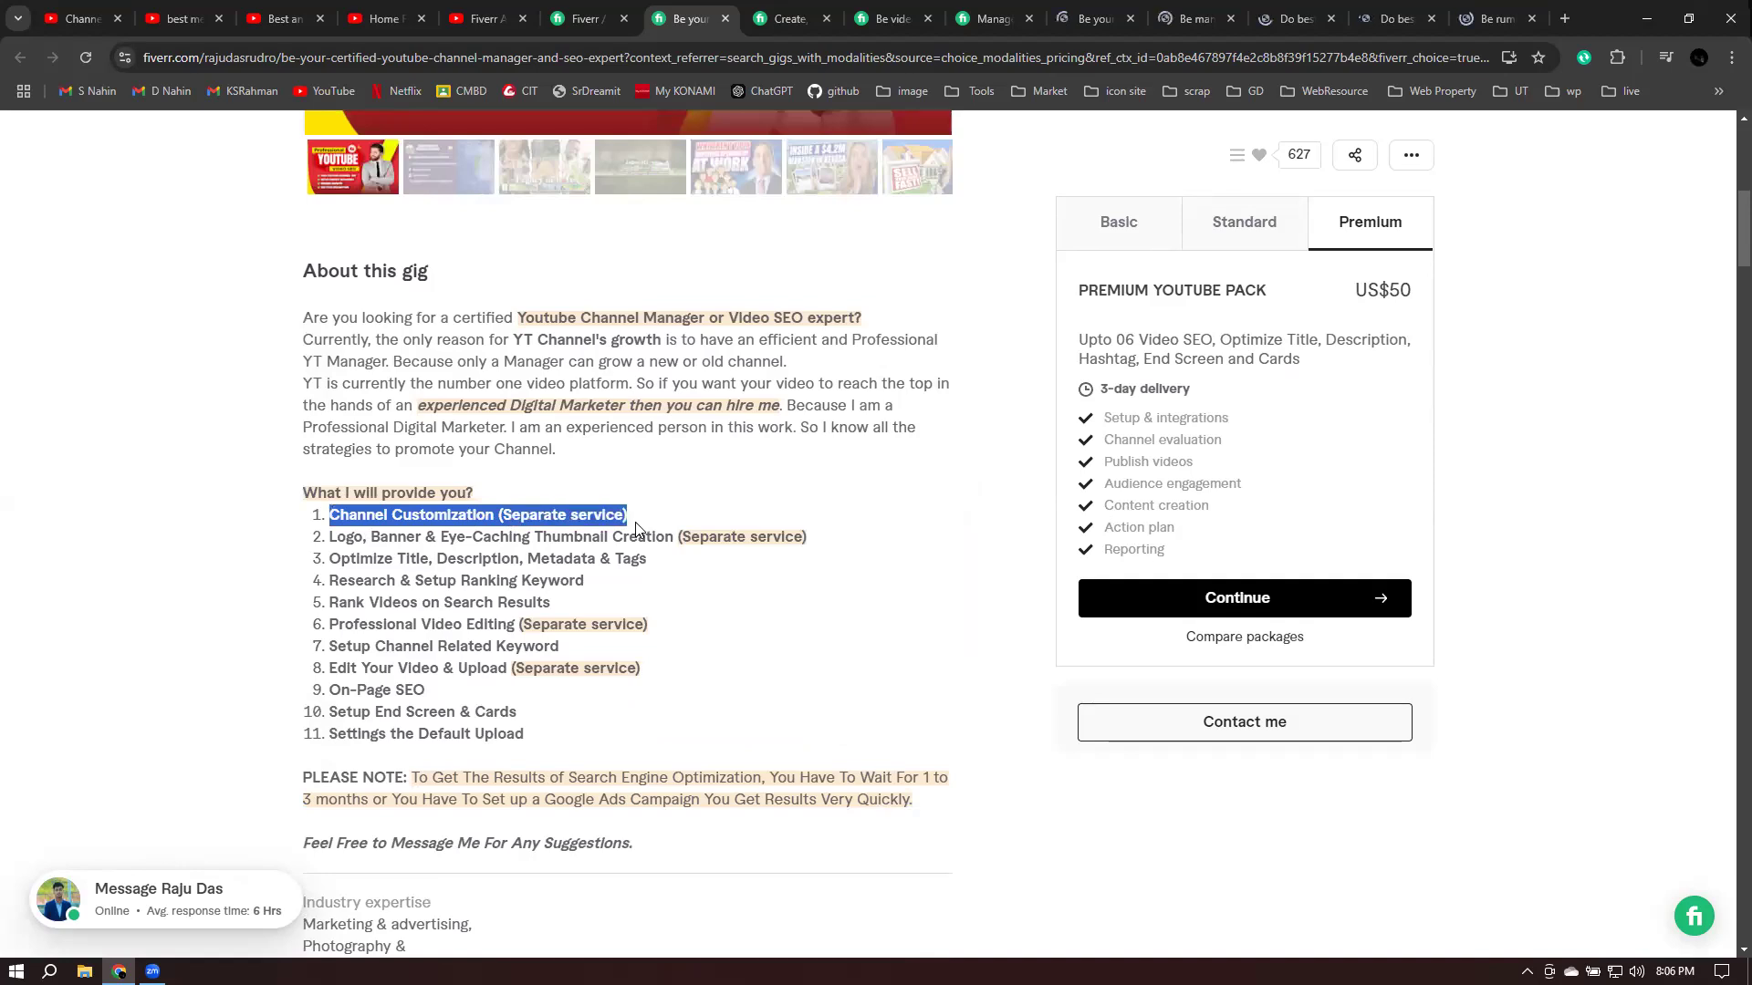
{"action": "left_click", "coordinate": [501, 540]}
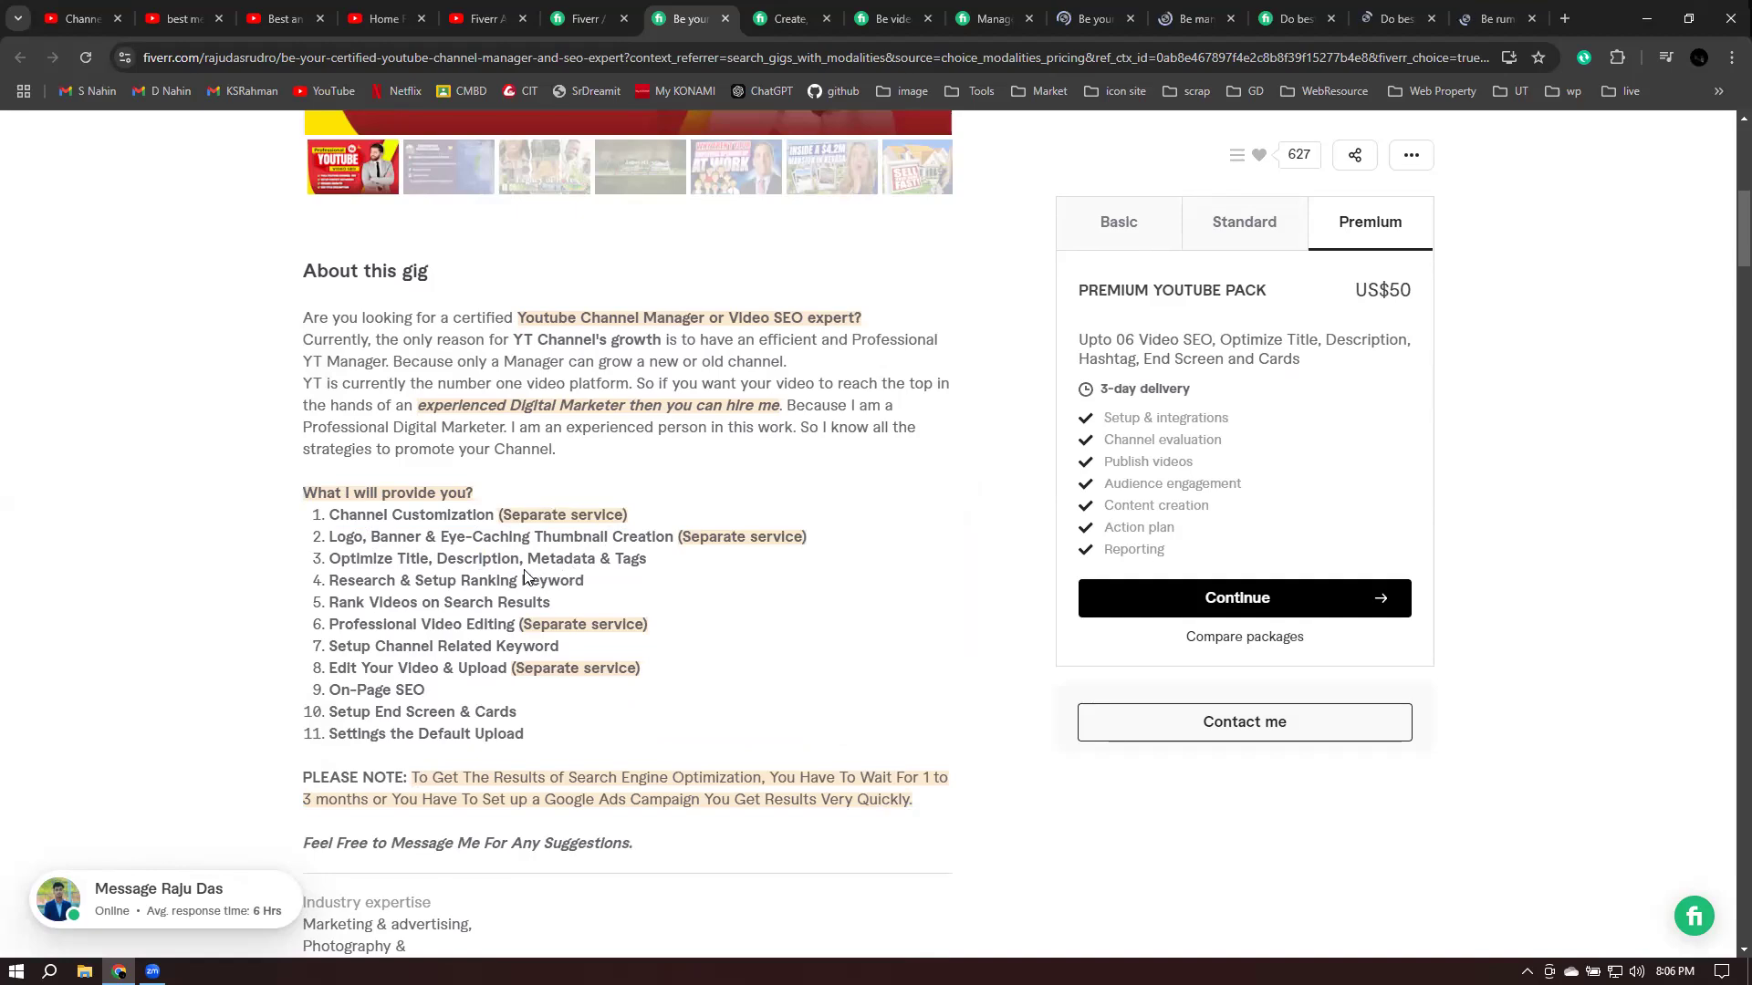
{"action": "double_click", "coordinate": [642, 559]}
{"action": "left_click", "coordinate": [425, 578]}
{"action": "key", "text": "shift+End"}
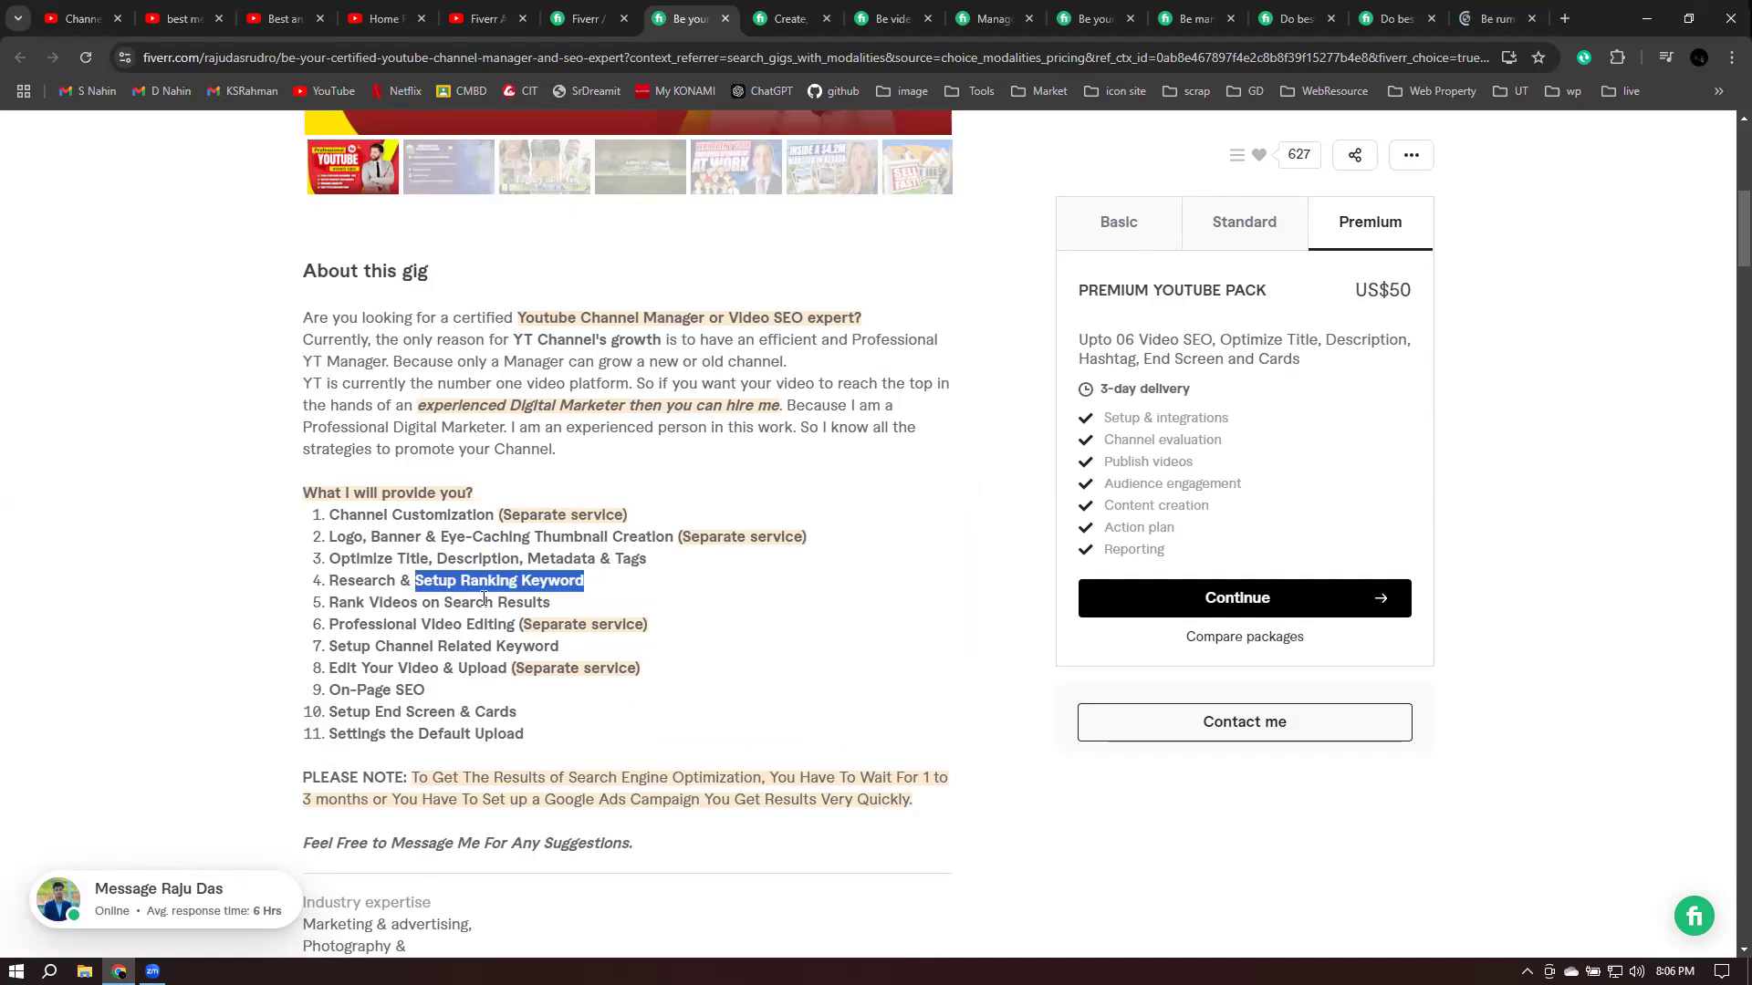
{"action": "left_click", "coordinate": [547, 604]}
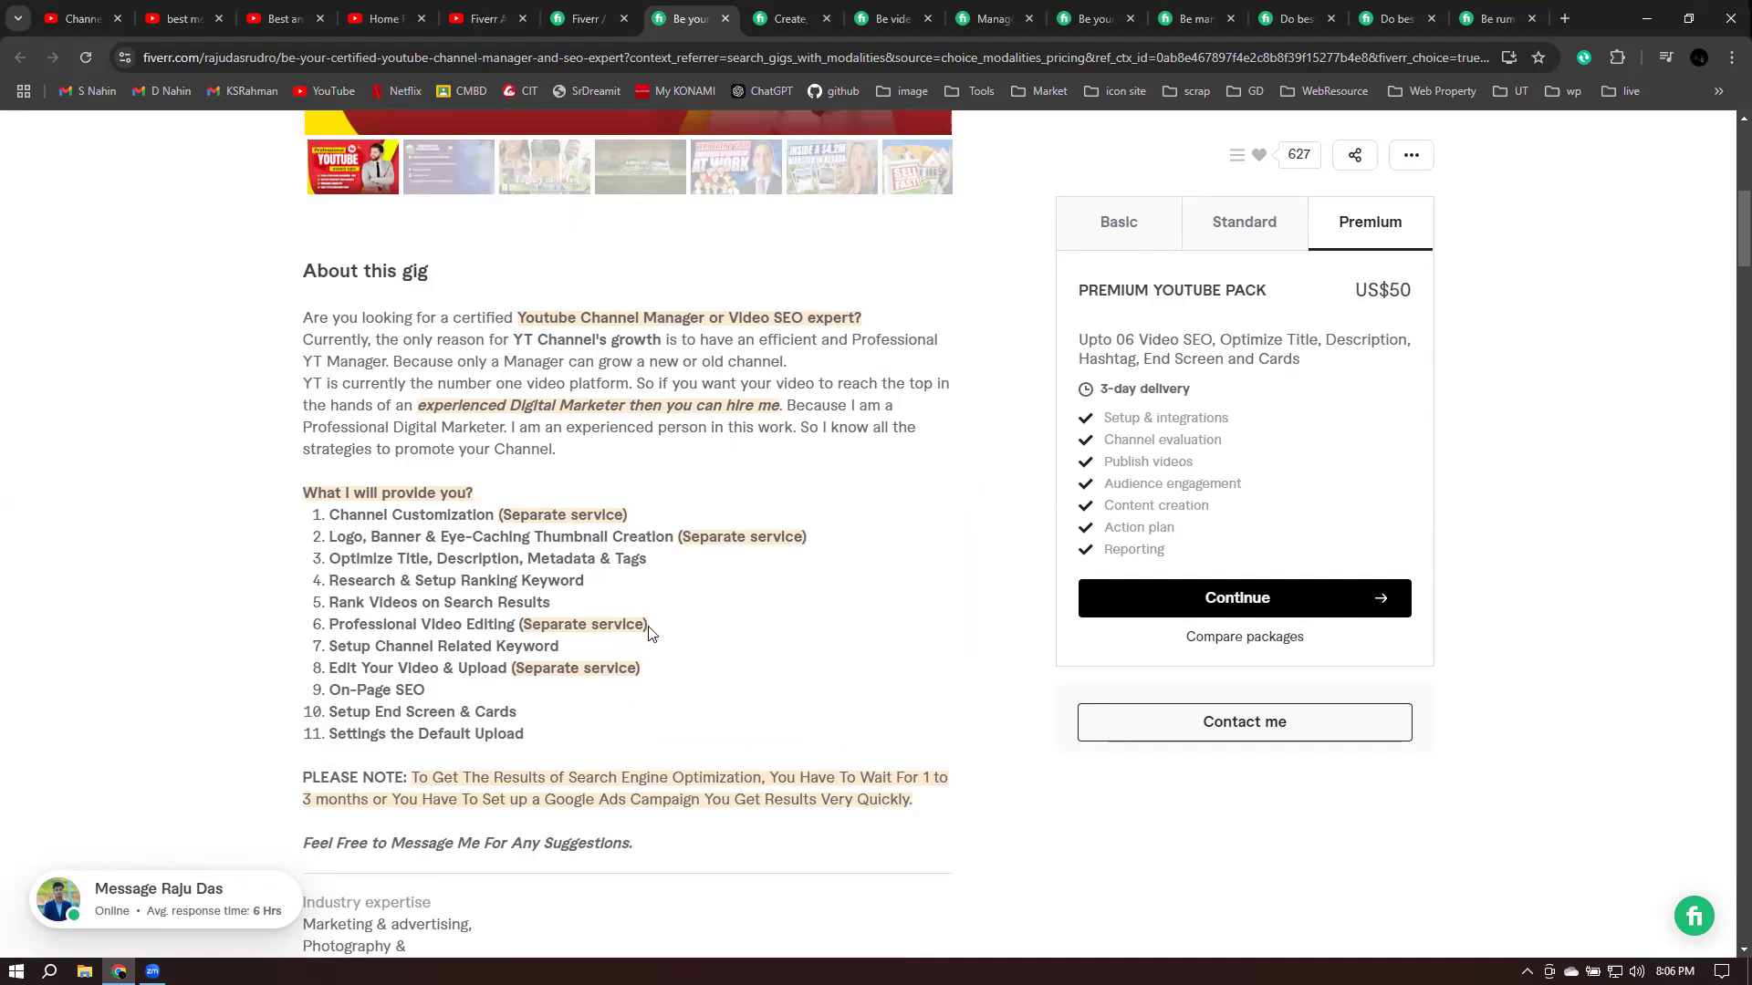
{"action": "left_click", "coordinate": [597, 627], "text": "shift"}
{"action": "left_click", "coordinate": [527, 627]}
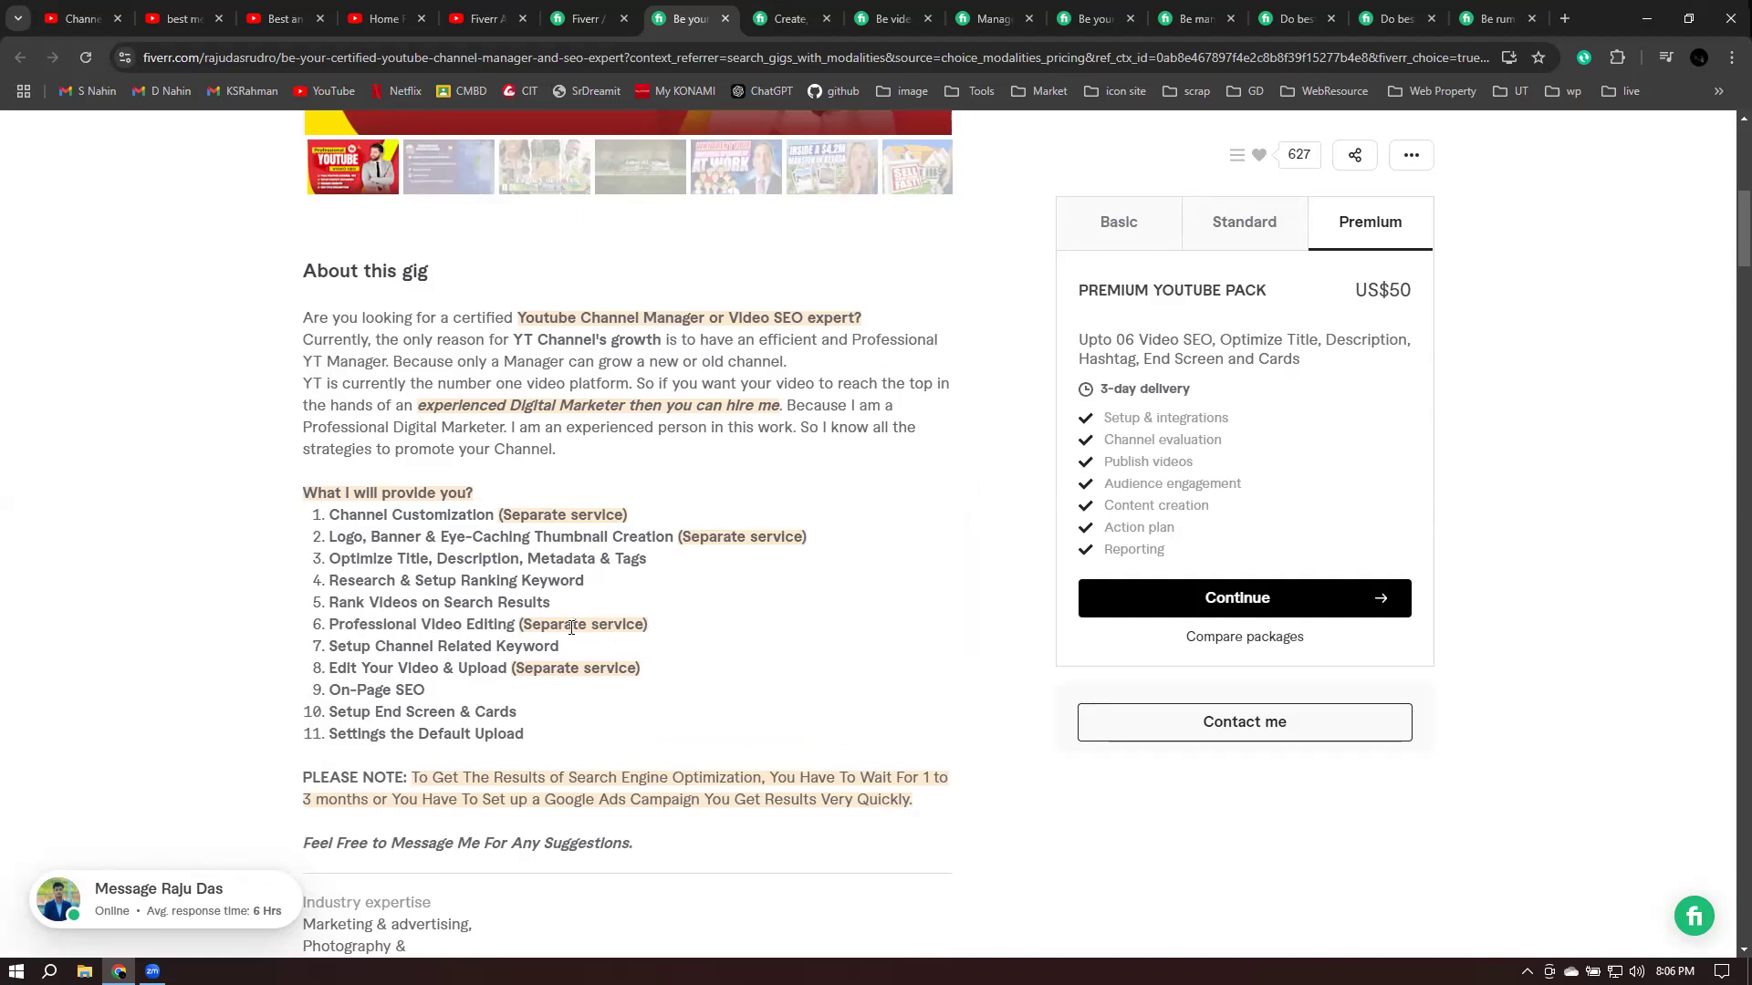
{"action": "left_click", "coordinate": [651, 632], "text": "shift"}
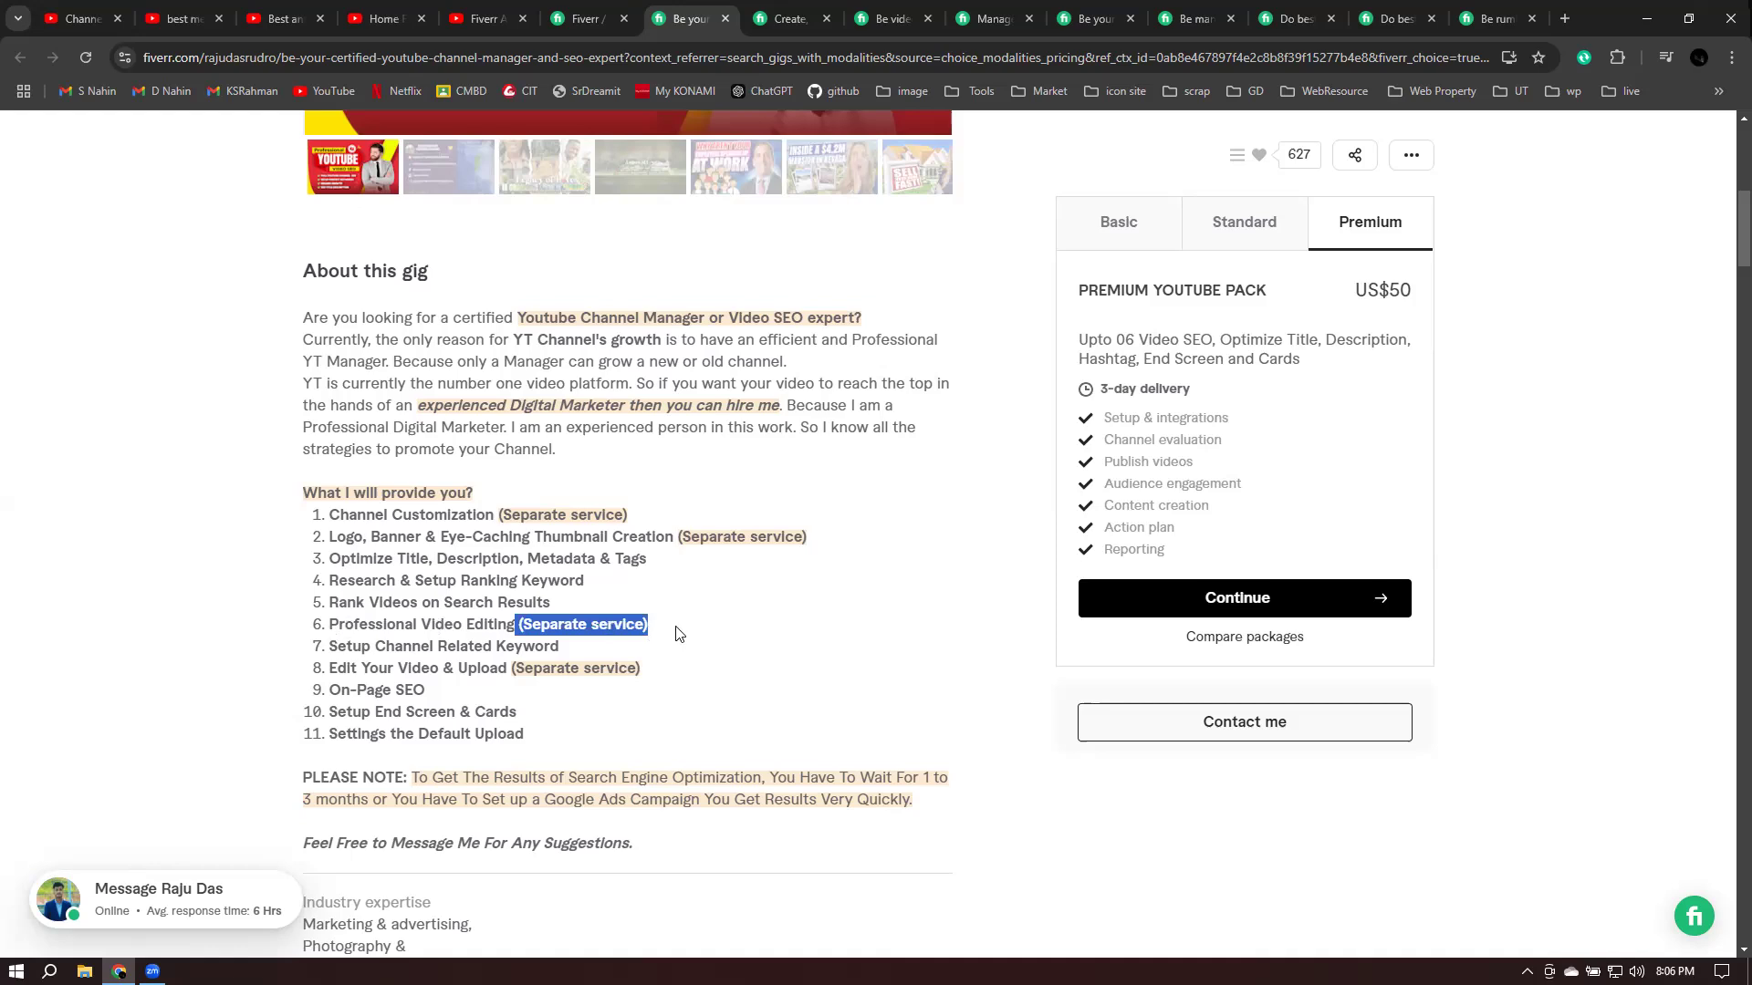
{"action": "key", "text": "shift+Home"}
{"action": "key", "text": "shift+End"}
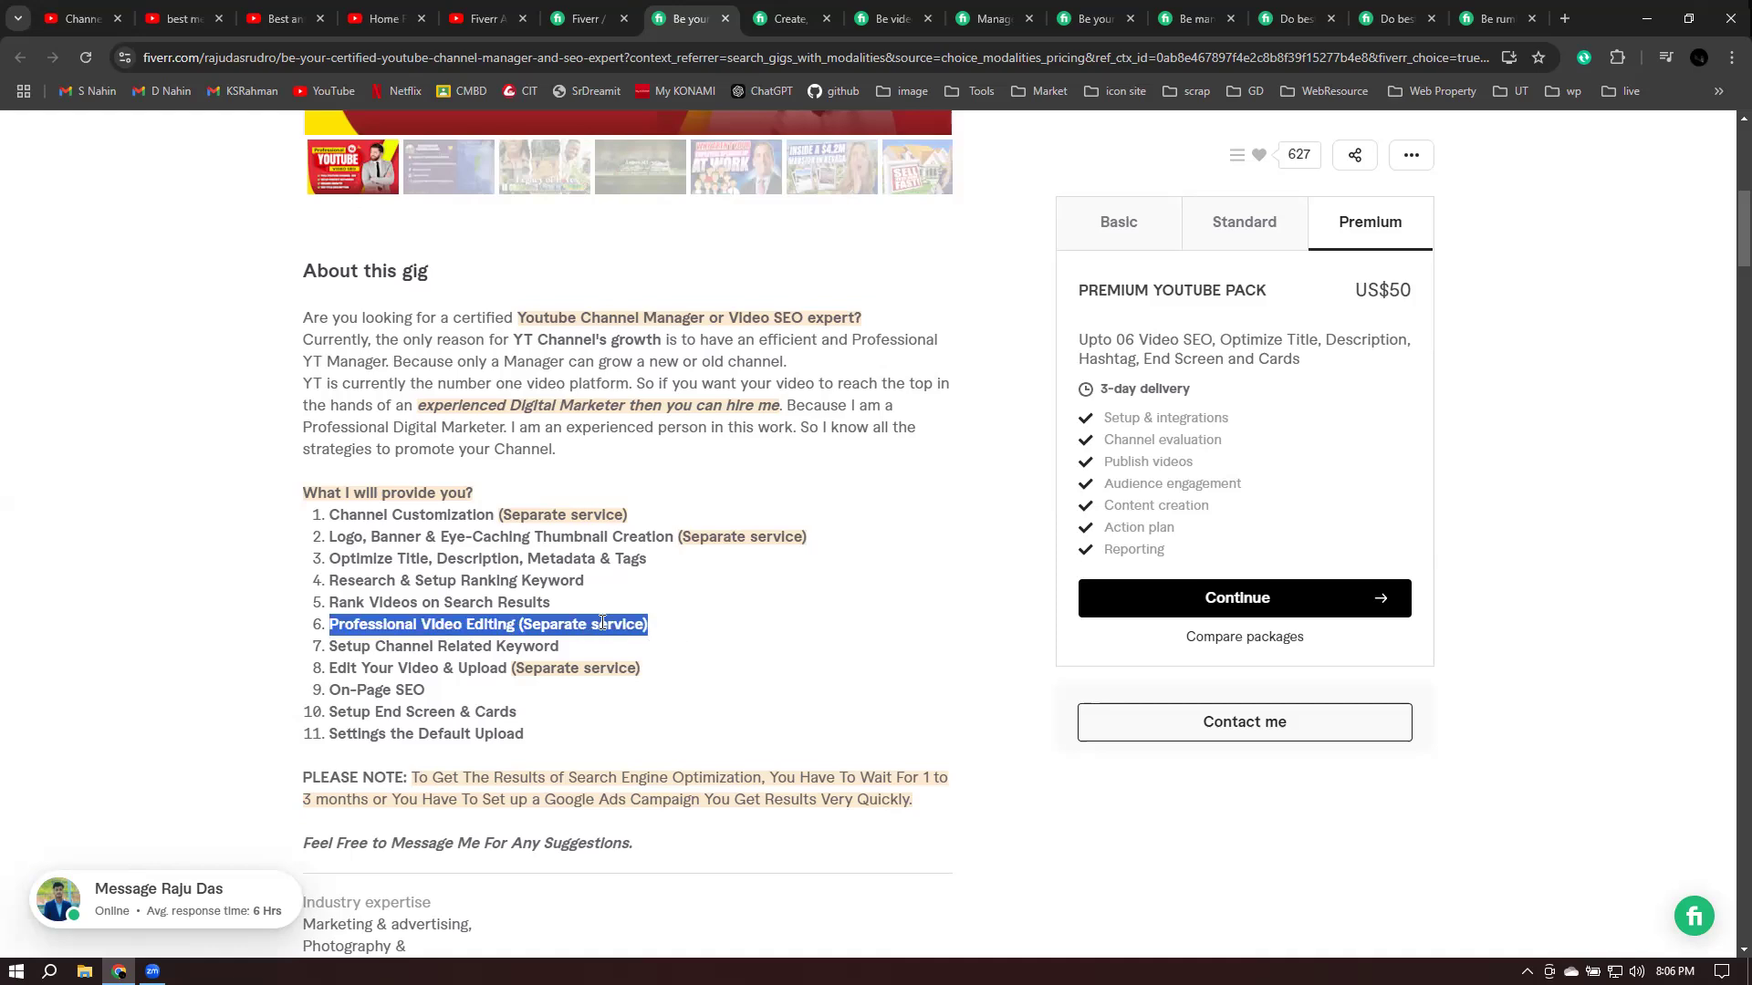
{"action": "left_click", "coordinate": [353, 686]}
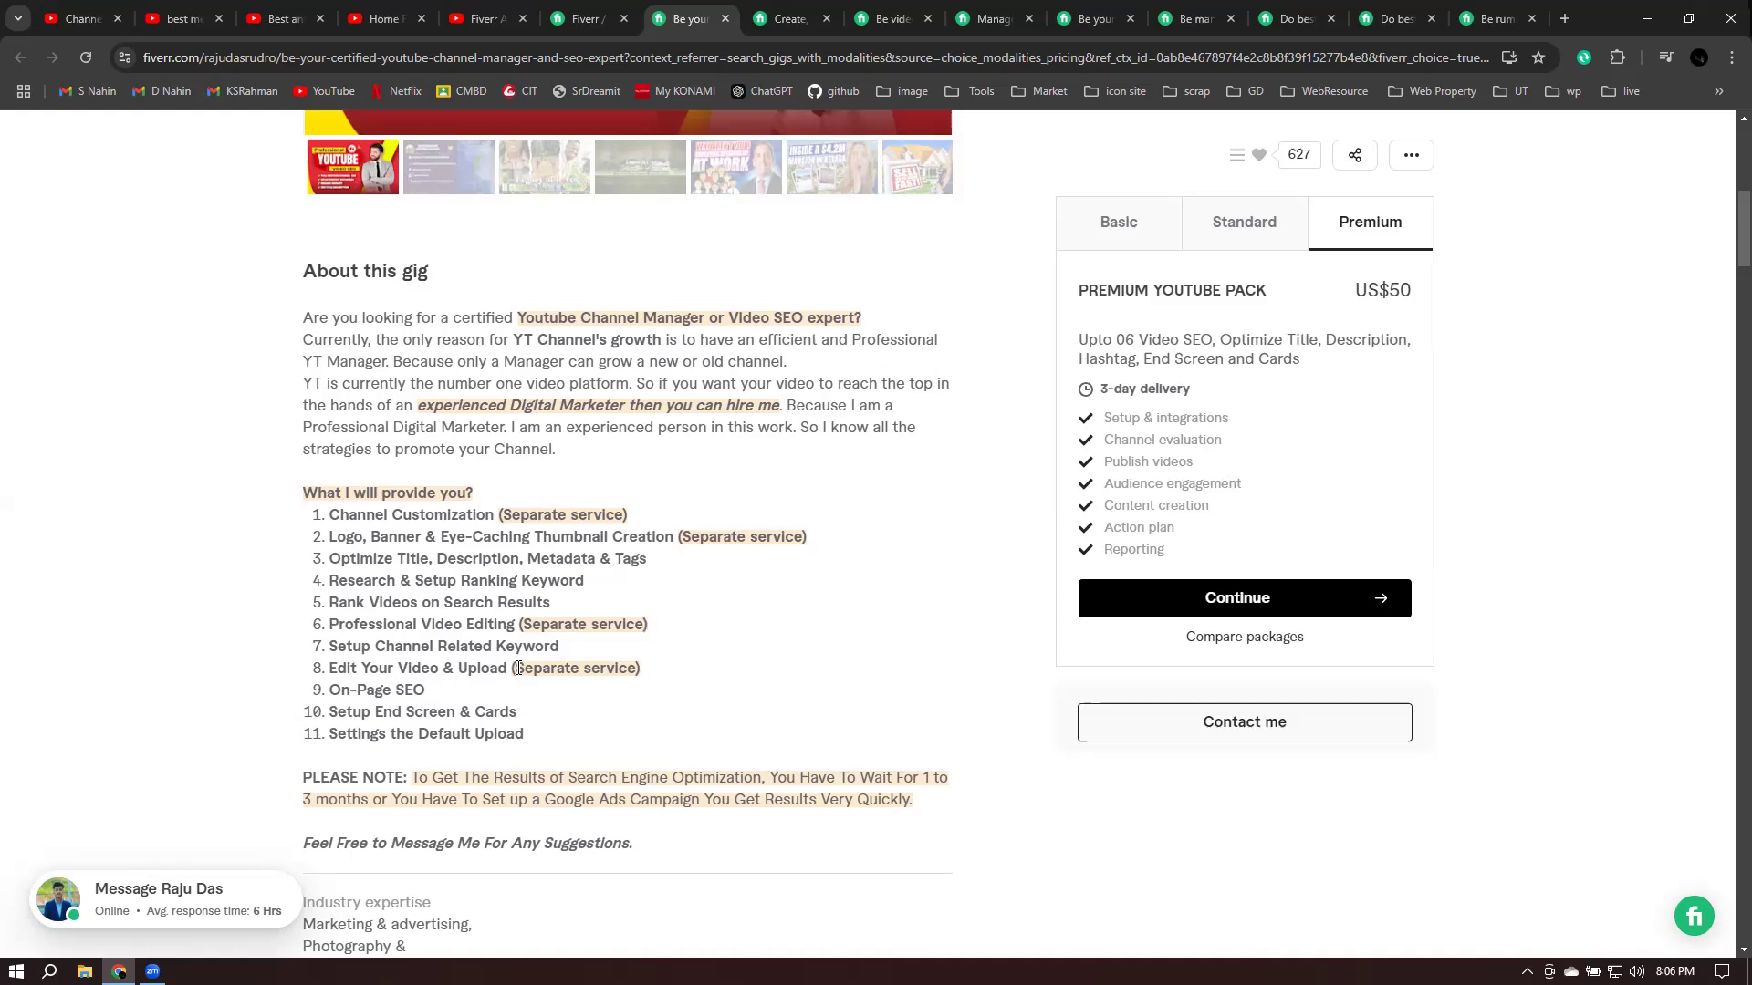
{"action": "triple_click", "coordinate": [653, 676]}
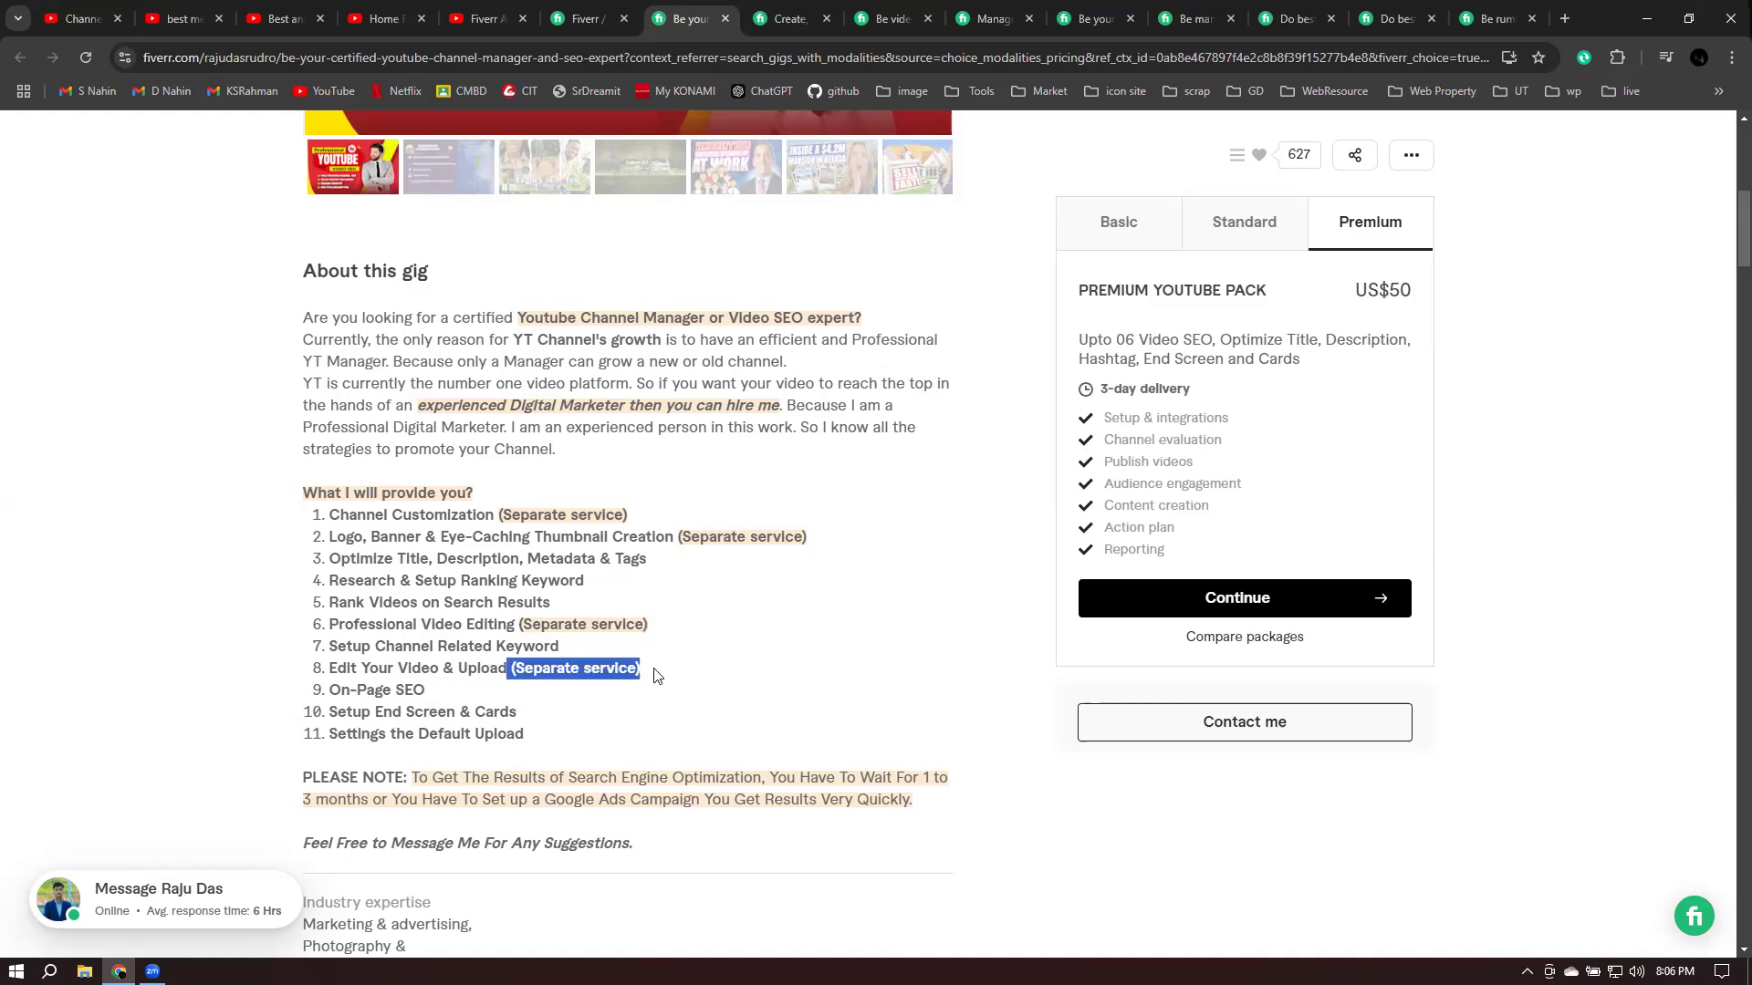
{"action": "triple_click", "coordinate": [450, 695]}
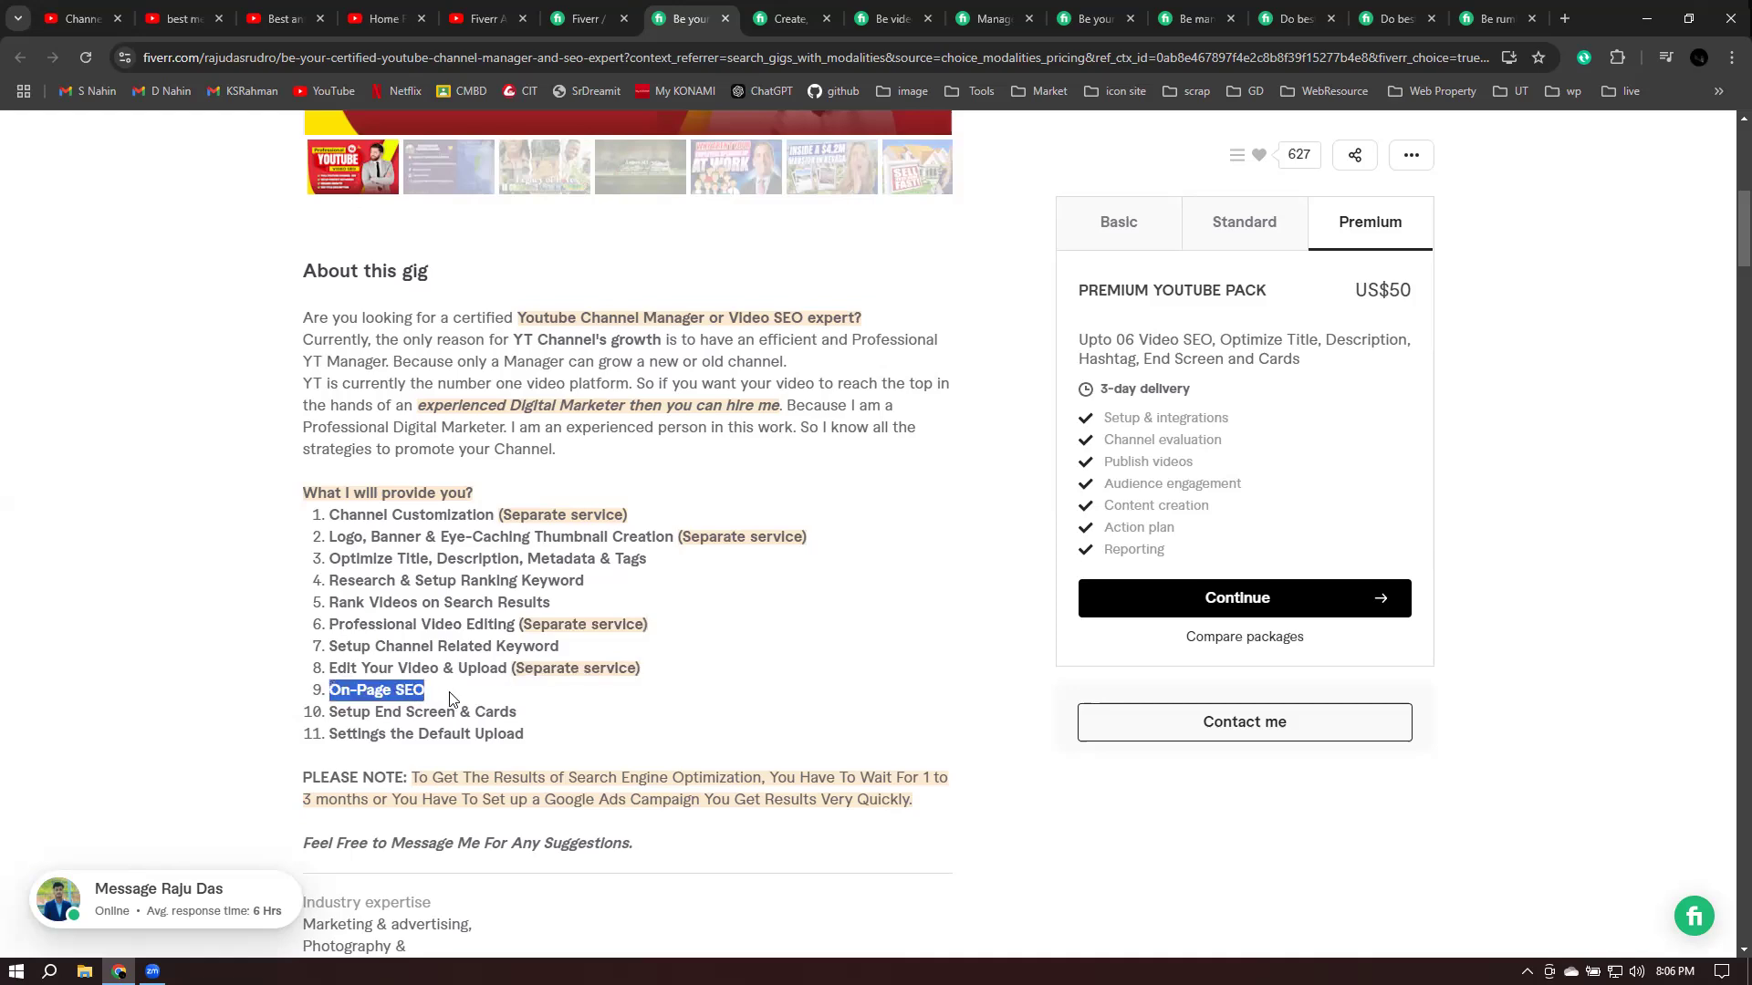
{"action": "left_click", "coordinate": [525, 716]}
{"action": "left_click_drag", "start_coordinate": [336, 744], "coordinate": [574, 746]}
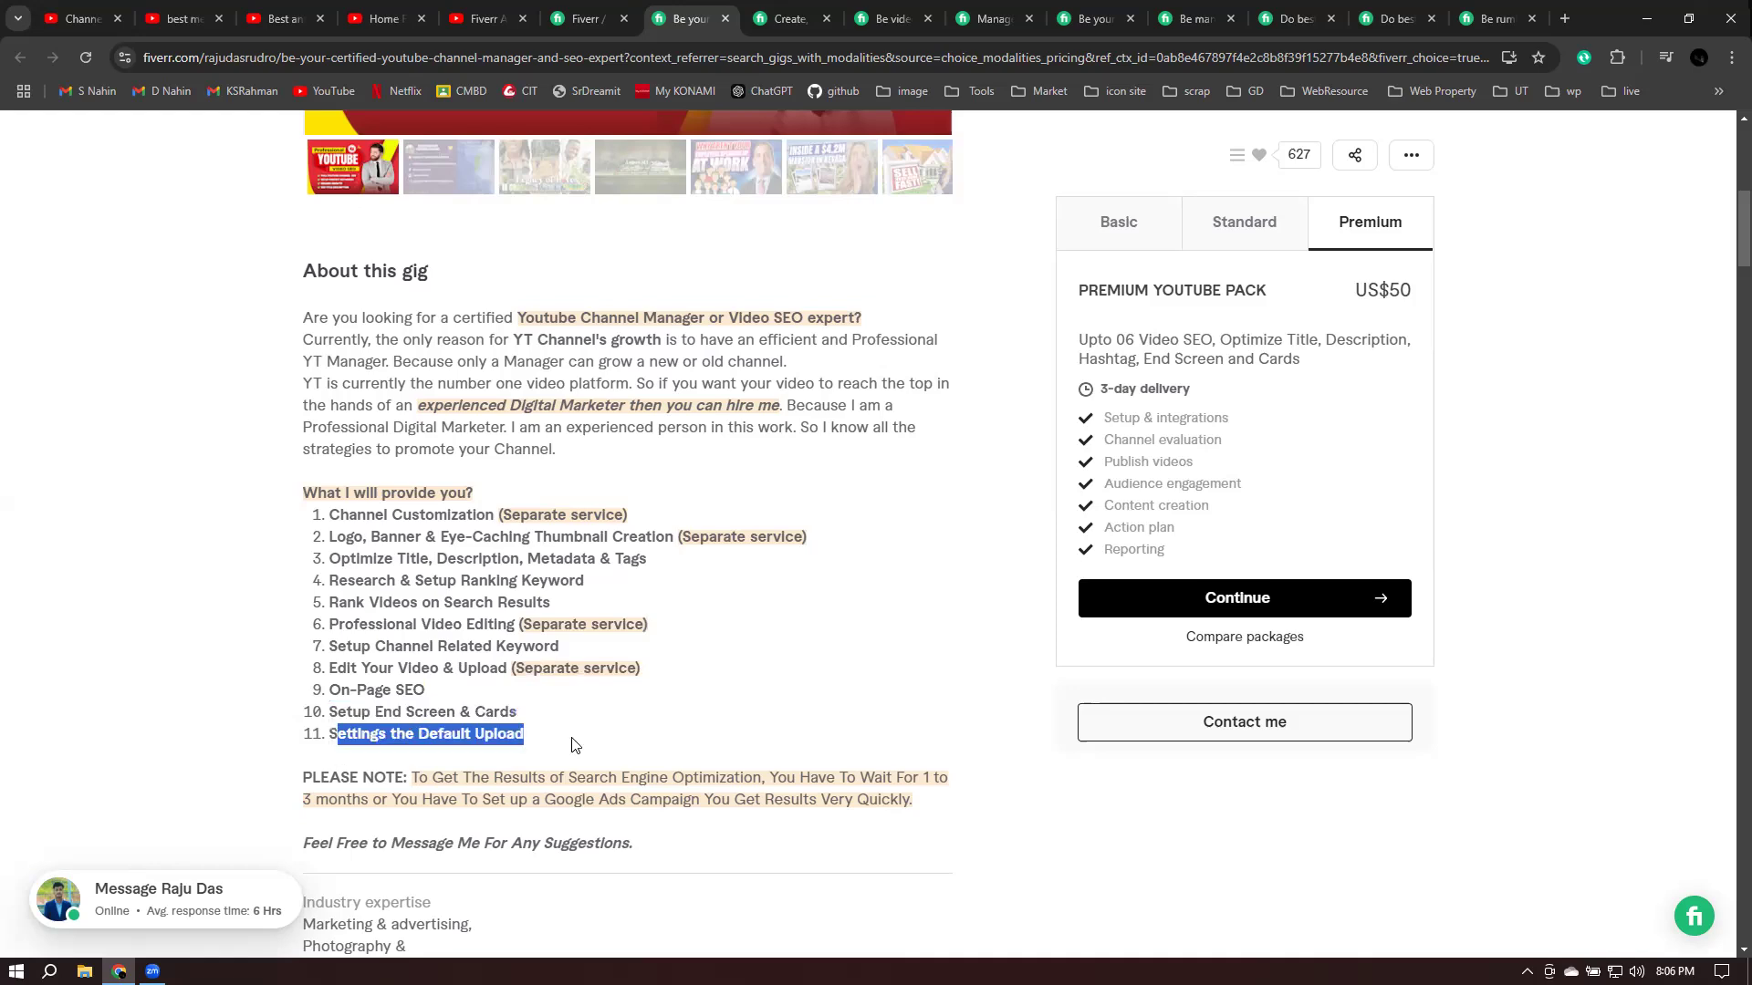
{"action": "left_click_drag", "start_coordinate": [411, 783], "coordinate": [928, 783]}
{"action": "left_click_drag", "start_coordinate": [809, 787], "coordinate": [281, 779]}
{"action": "left_click", "coordinate": [907, 799]}
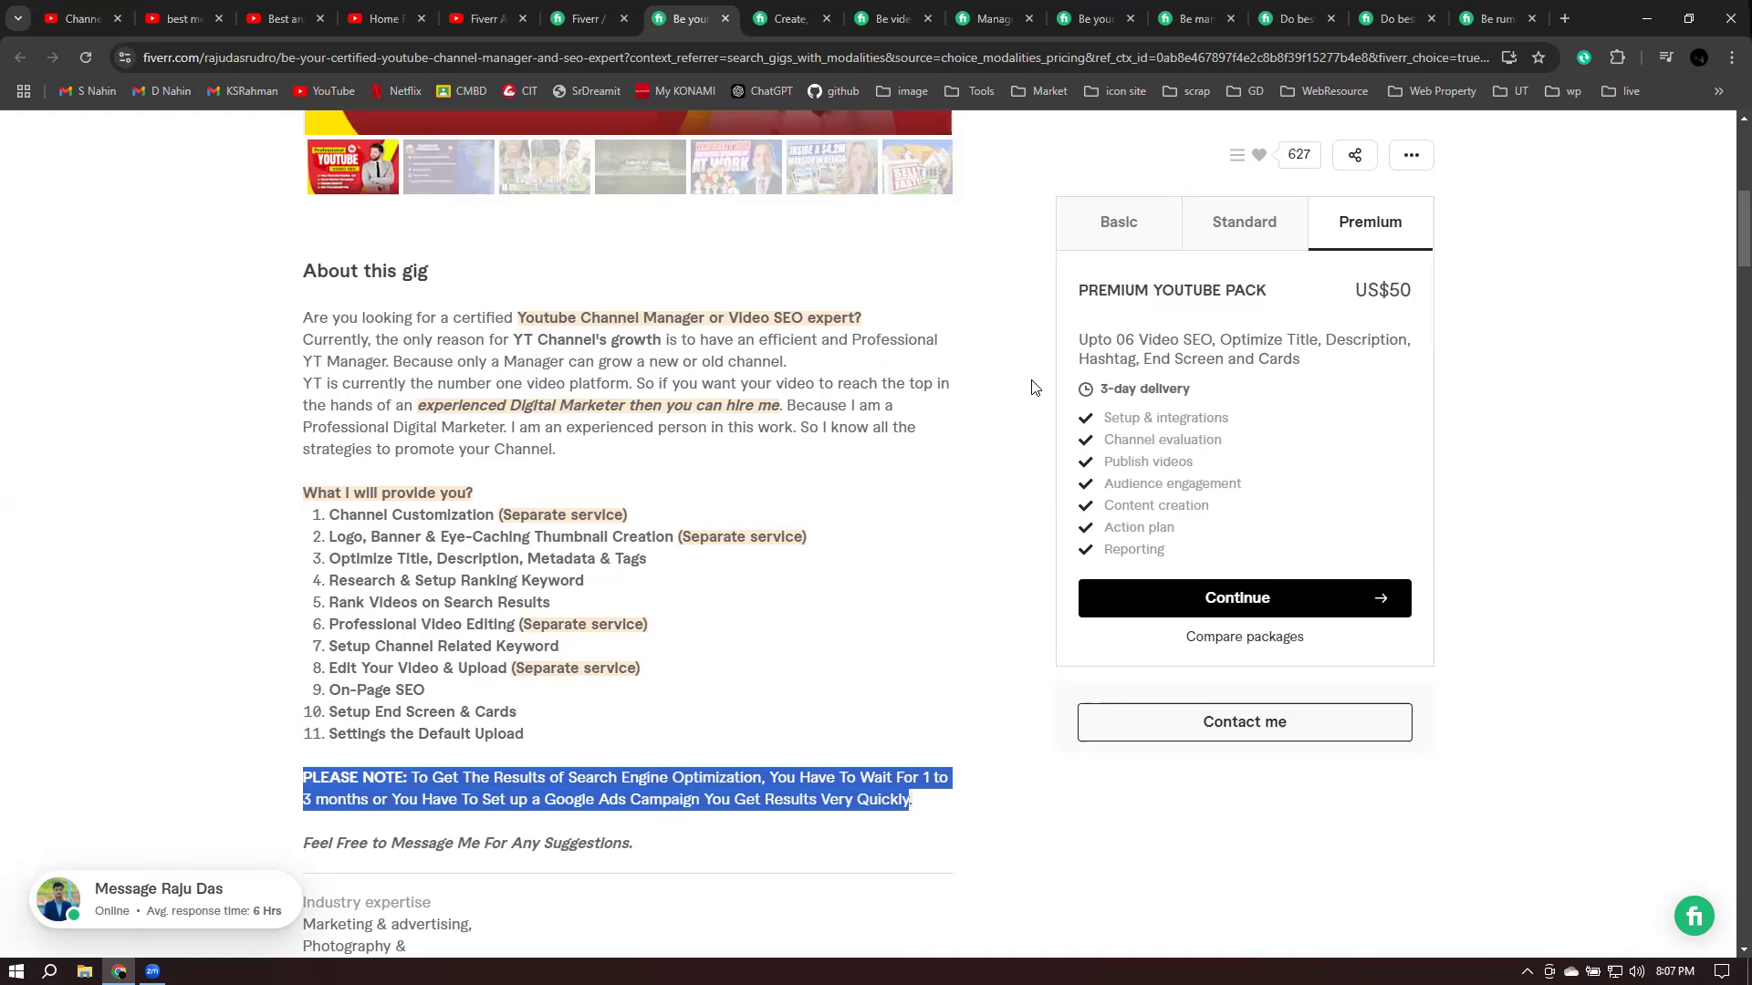
{"action": "left_click", "coordinate": [1363, 233]}
{"action": "left_click_drag", "start_coordinate": [1114, 342], "coordinate": [1296, 339]}
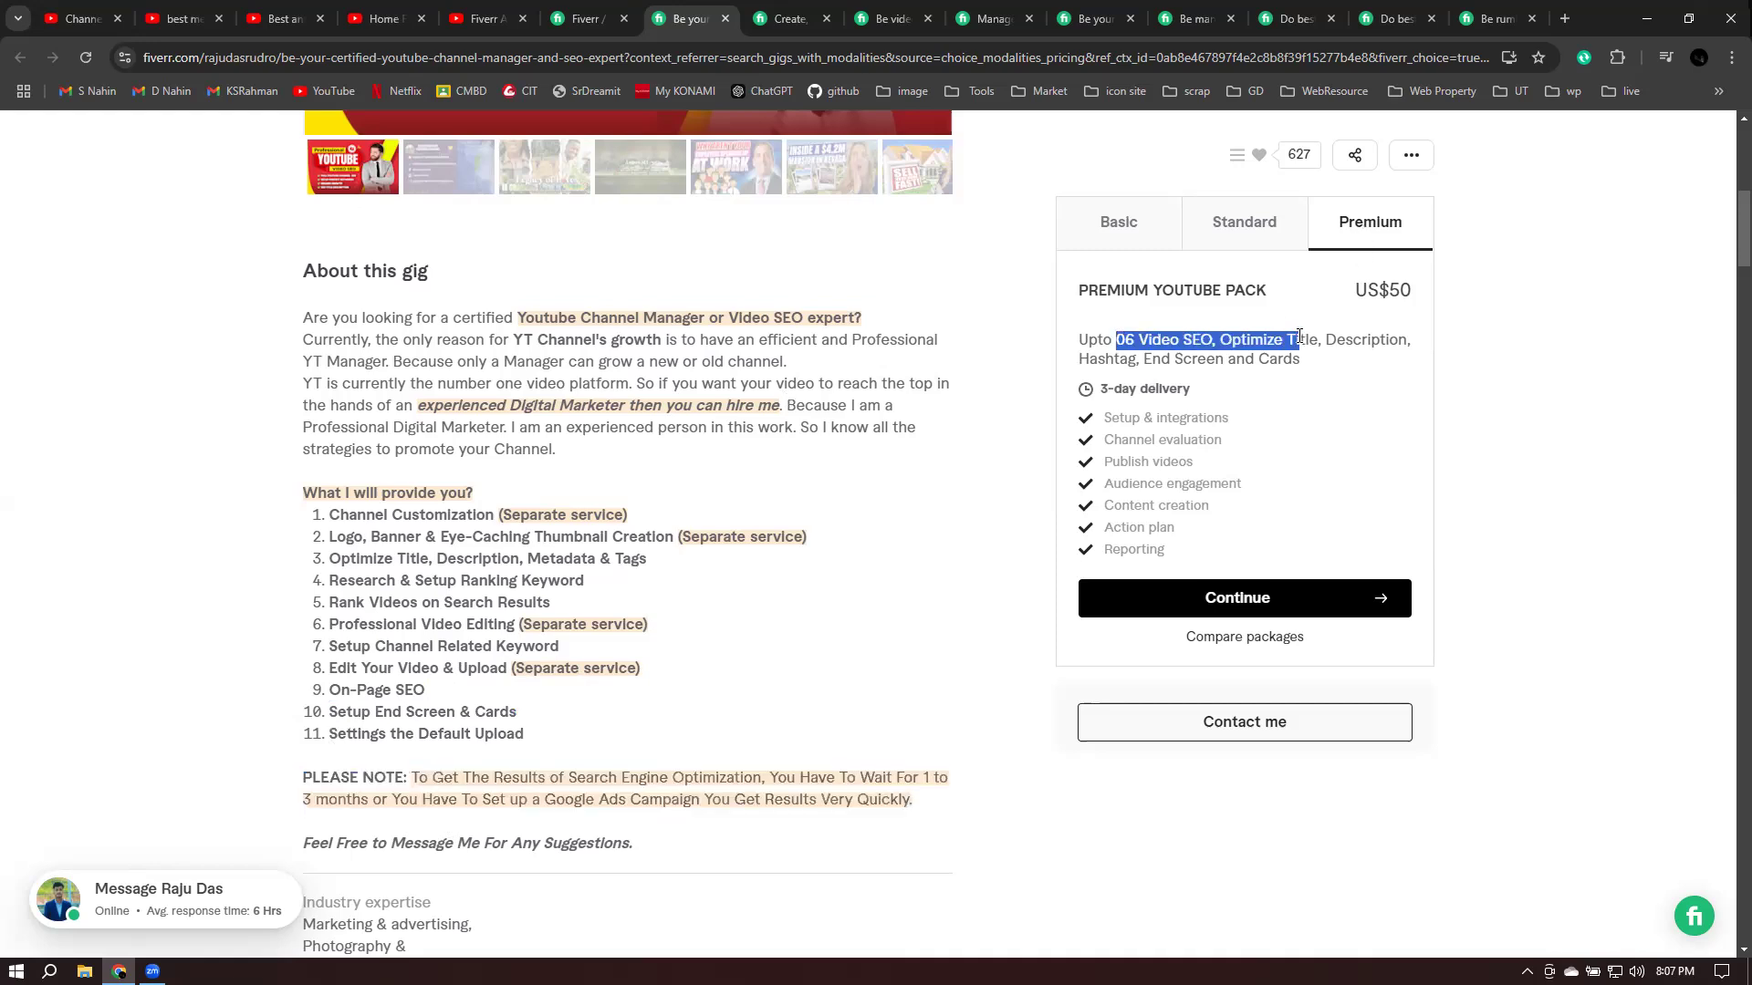
{"action": "left_click_drag", "start_coordinate": [1104, 417], "coordinate": [1169, 508]}
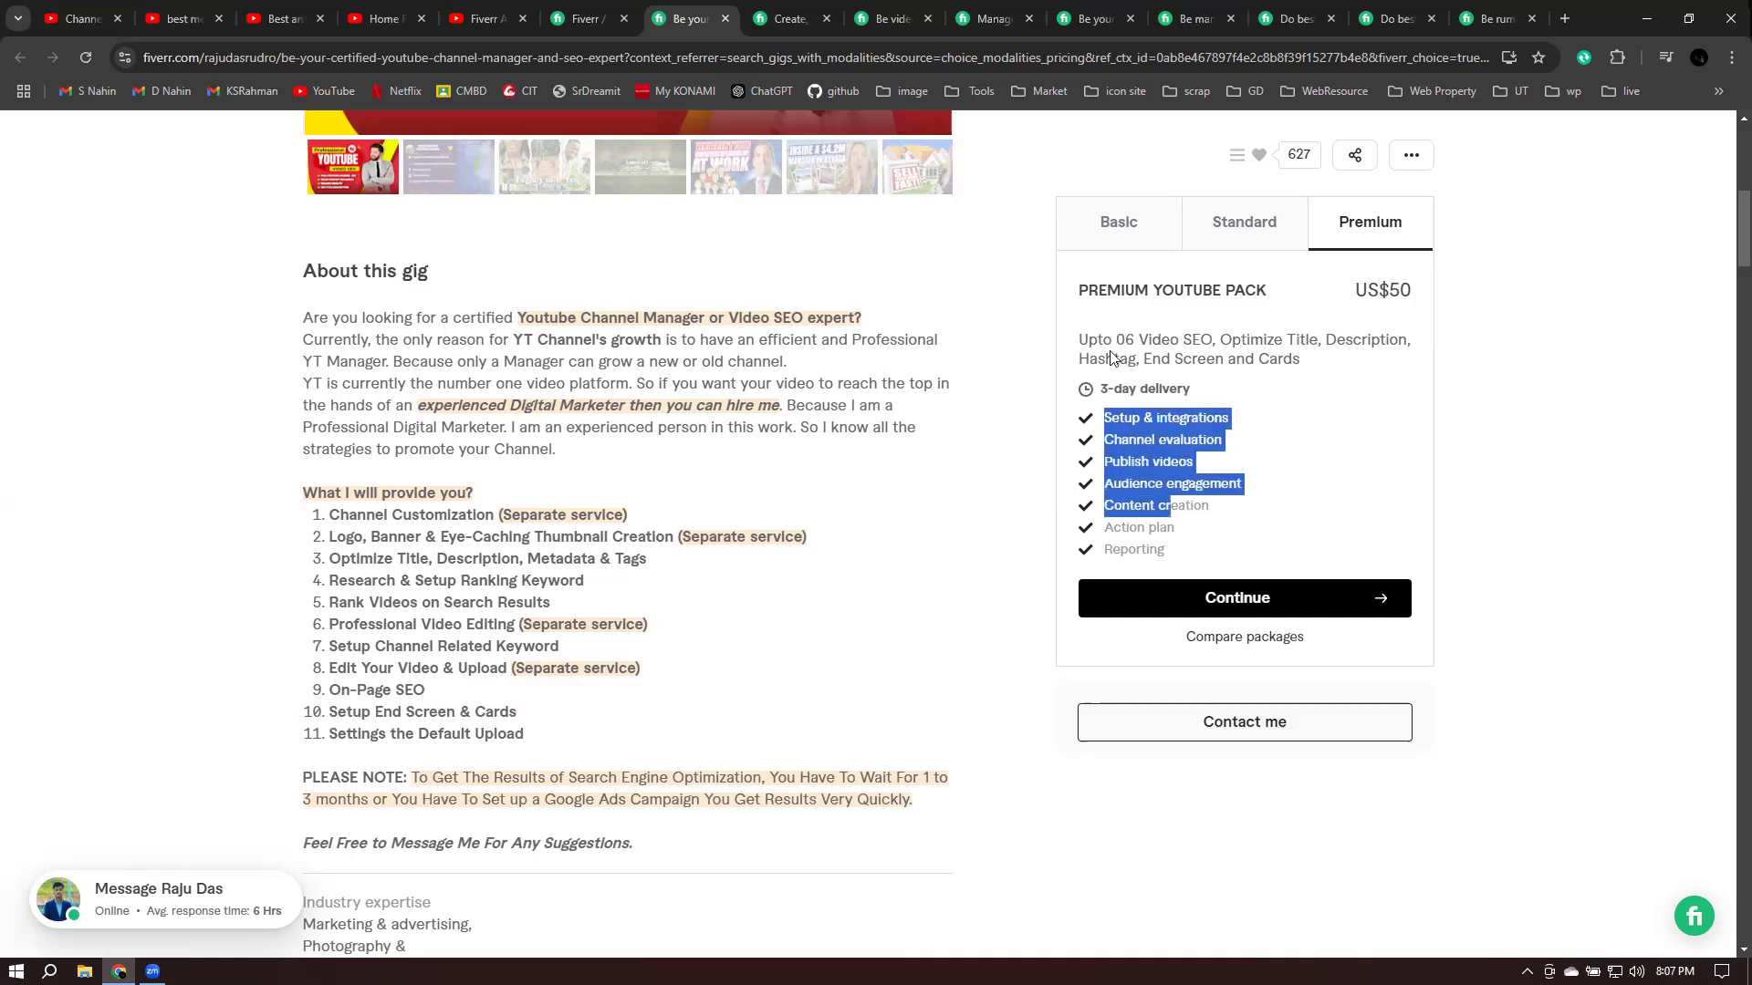
{"action": "left_click_drag", "start_coordinate": [1110, 389], "coordinate": [1266, 399]}
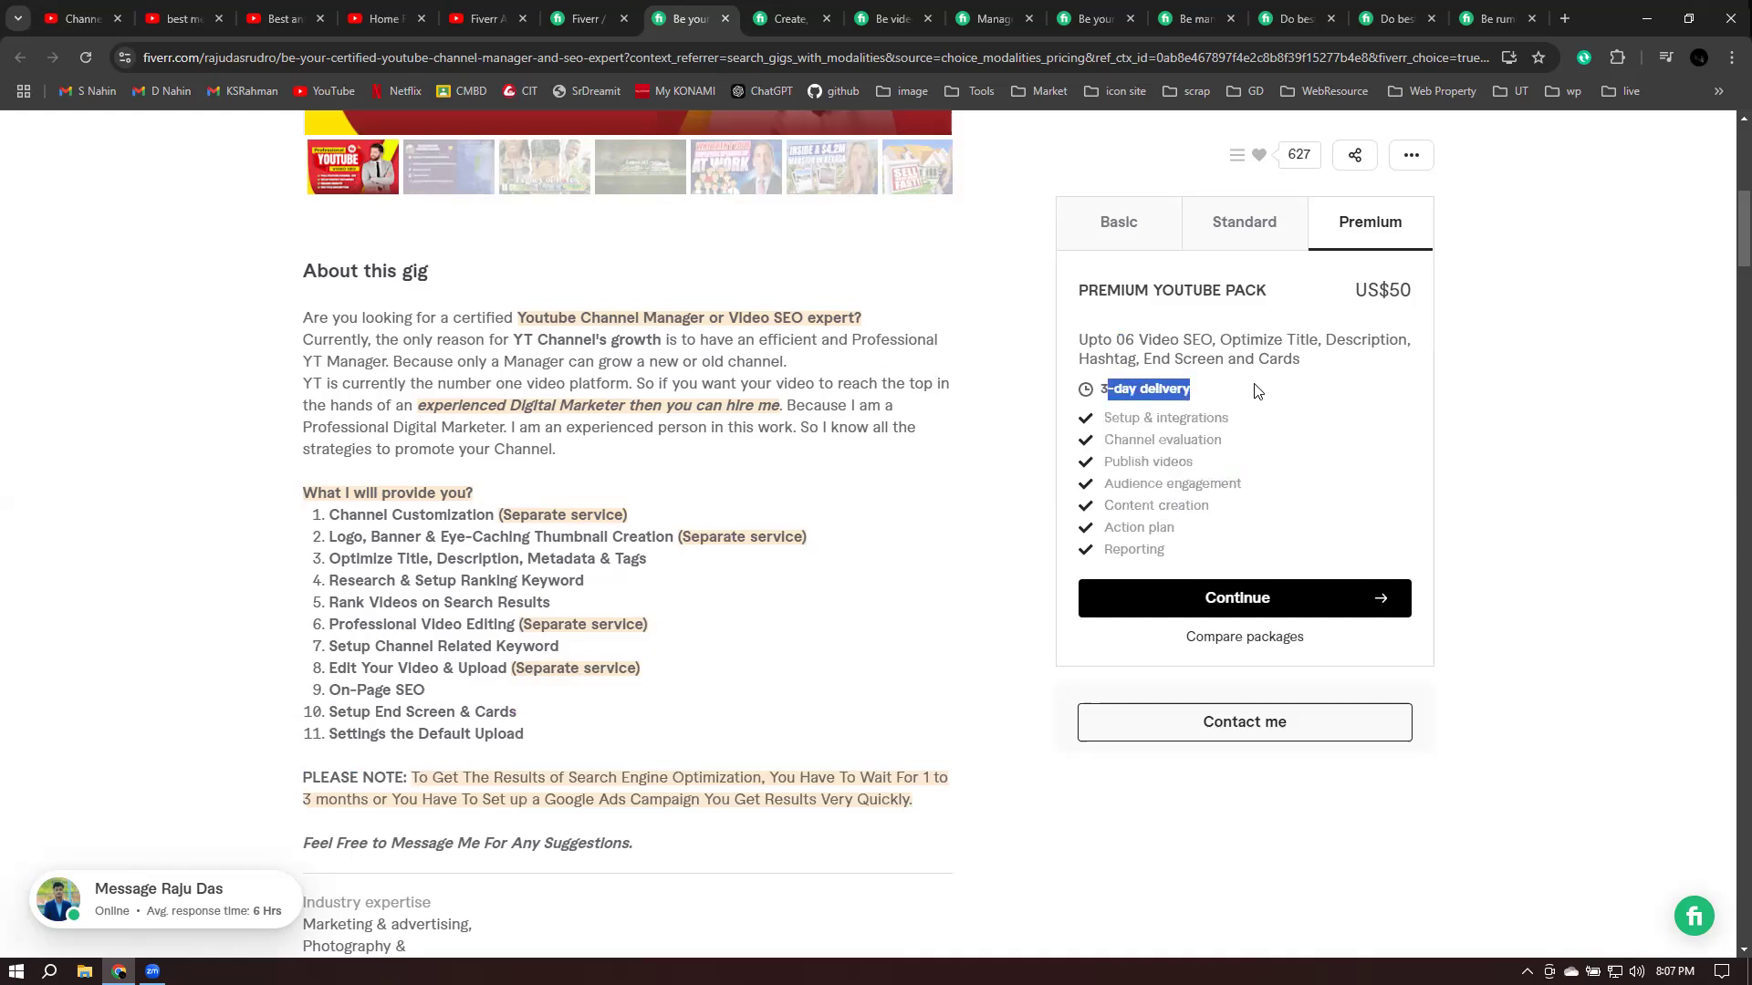
{"action": "left_click_drag", "start_coordinate": [1138, 340], "coordinate": [1385, 339]}
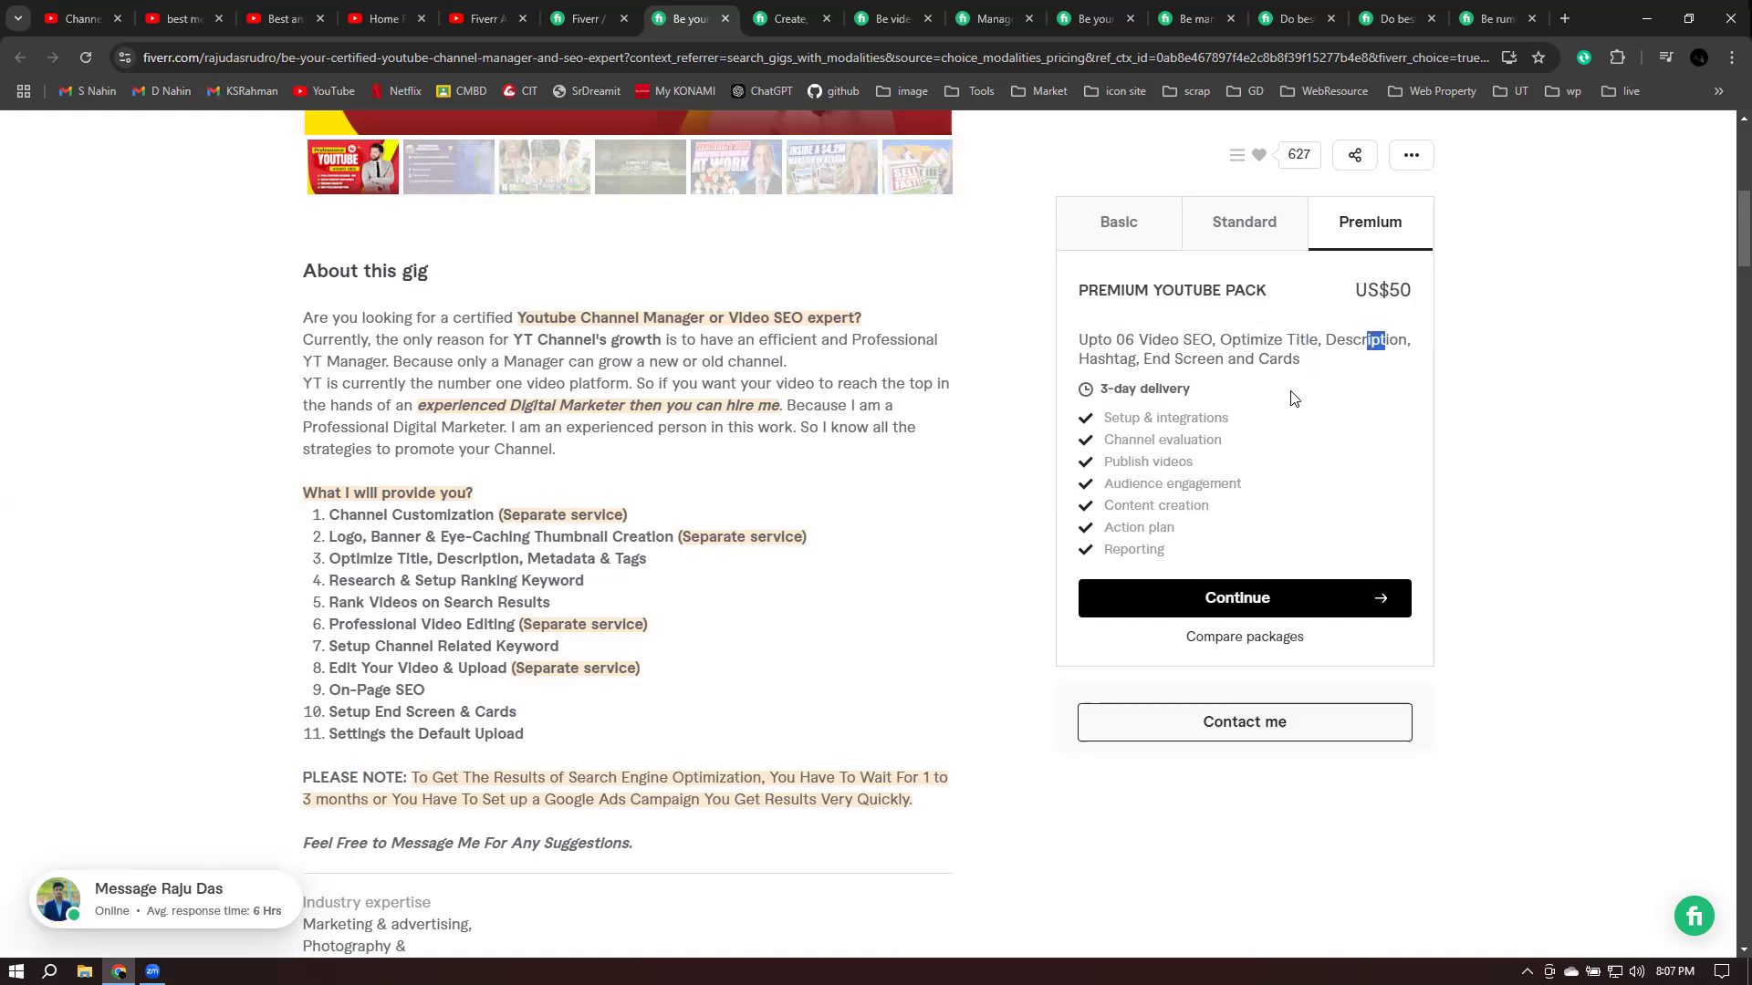
- Highlight the SEO-expert gig's 3 orders in queue count
{"action": "scroll", "coordinate": [1368, 321], "scroll_direction": "up", "scroll_amount": 1}
{"action": "scroll", "coordinate": [827, 441], "scroll_direction": "up", "scroll_amount": 3}
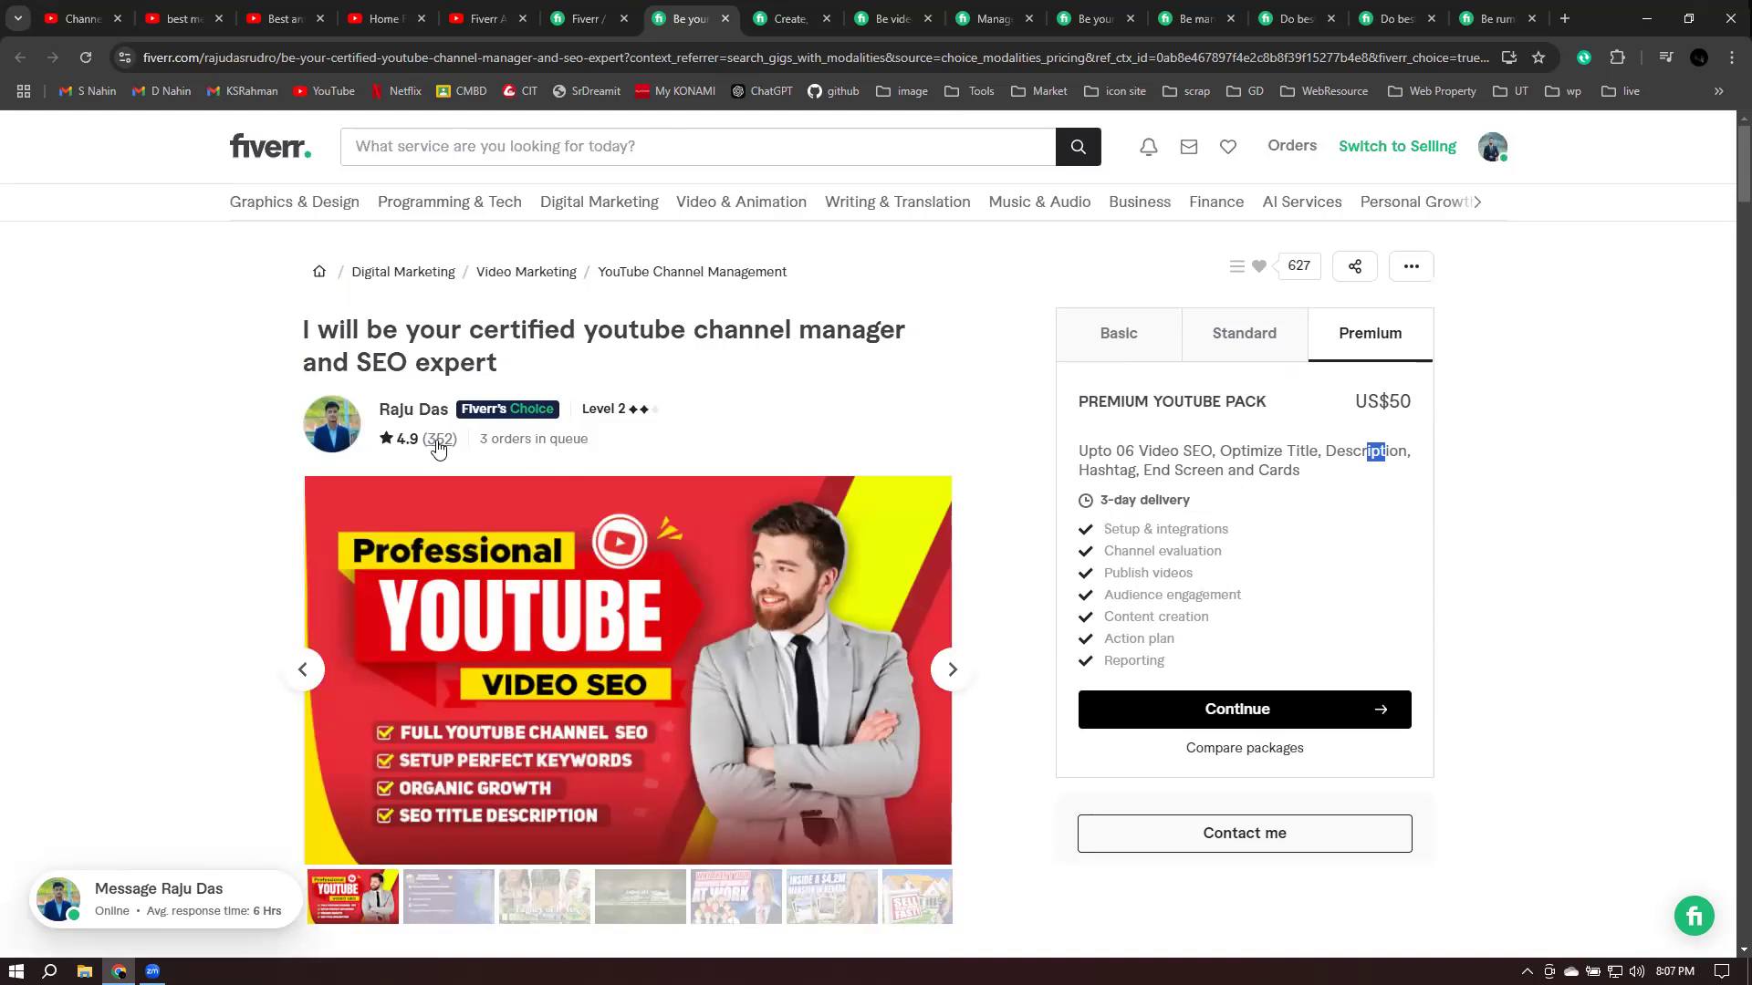
{"action": "triple_click", "coordinate": [482, 444]}
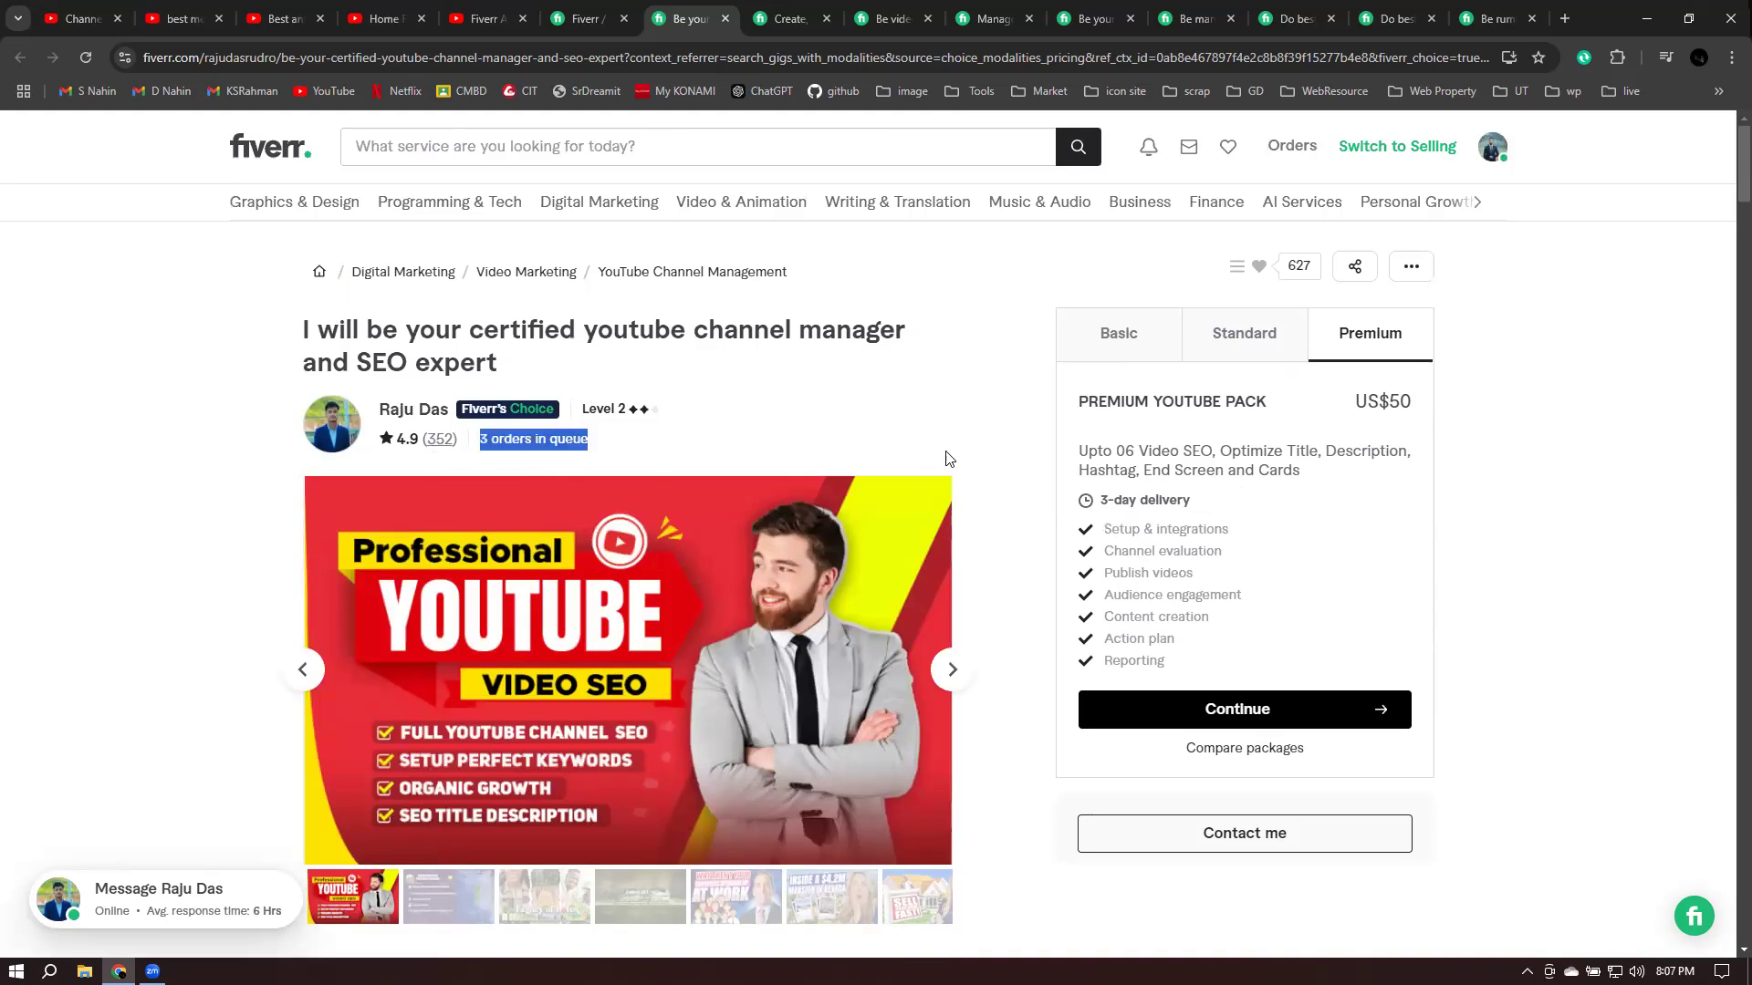
{"action": "left_click", "coordinate": [973, 655]}
- Step through the SEO-expert gig's gallery images one by one
{"action": "left_click", "coordinate": [953, 670]}
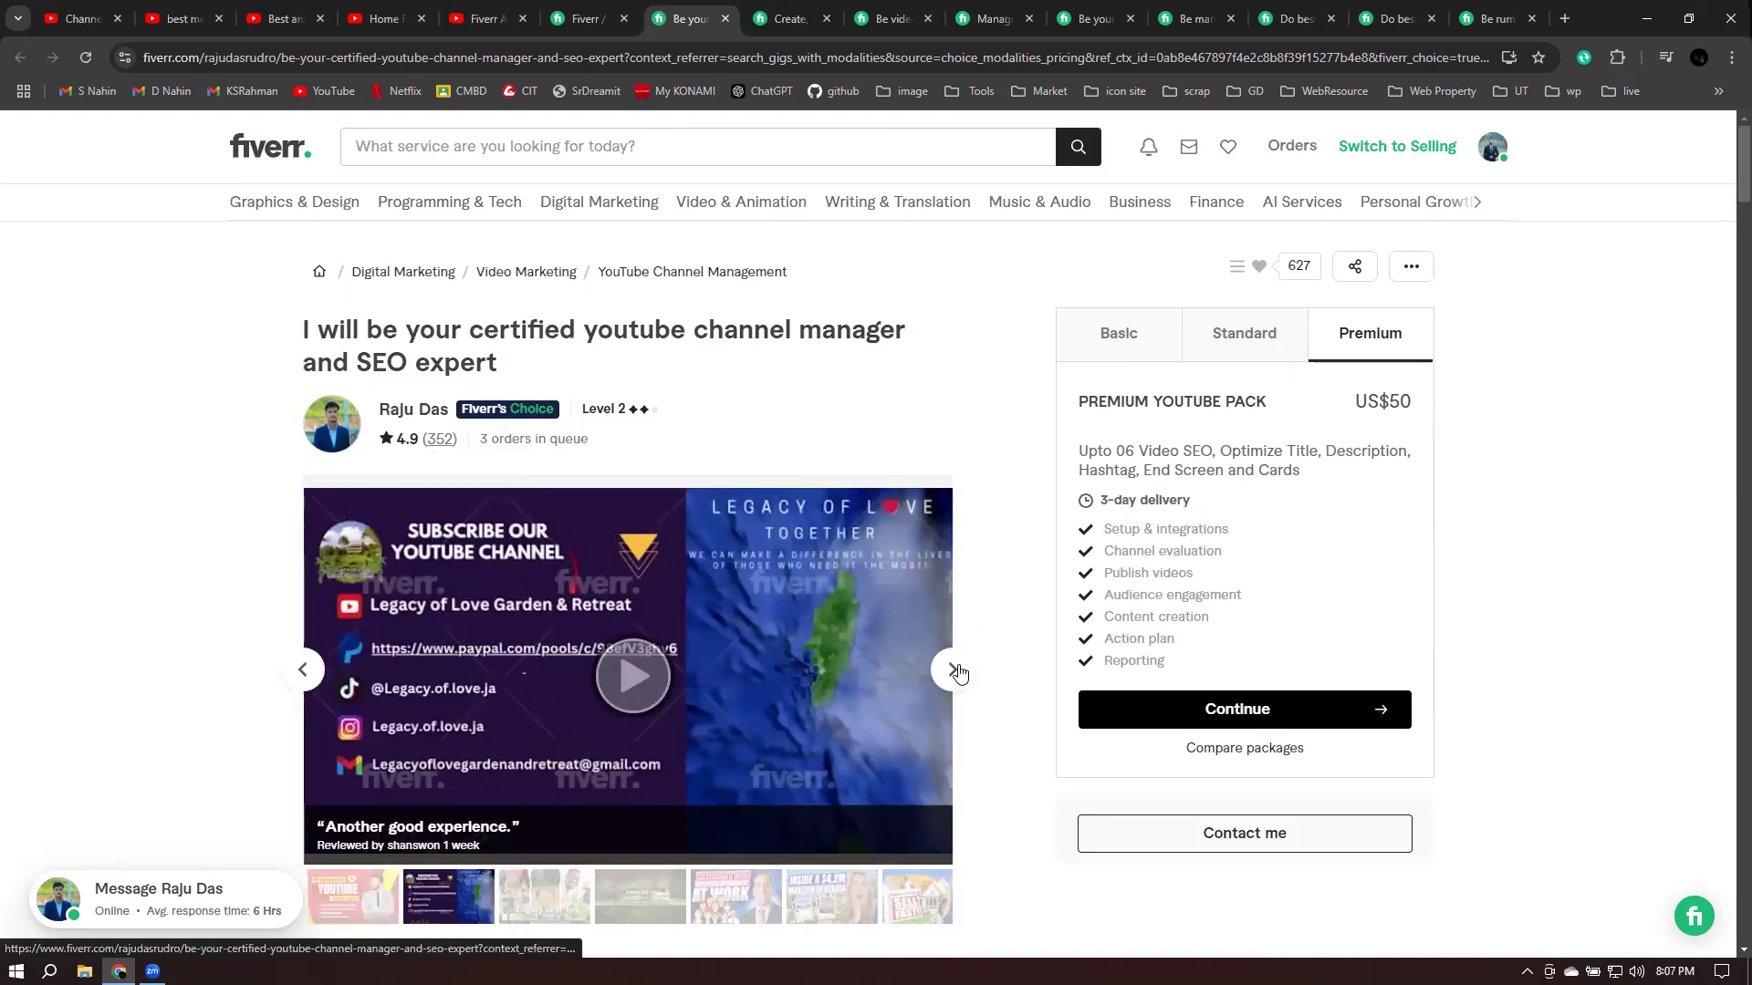
{"action": "left_click", "coordinate": [954, 671]}
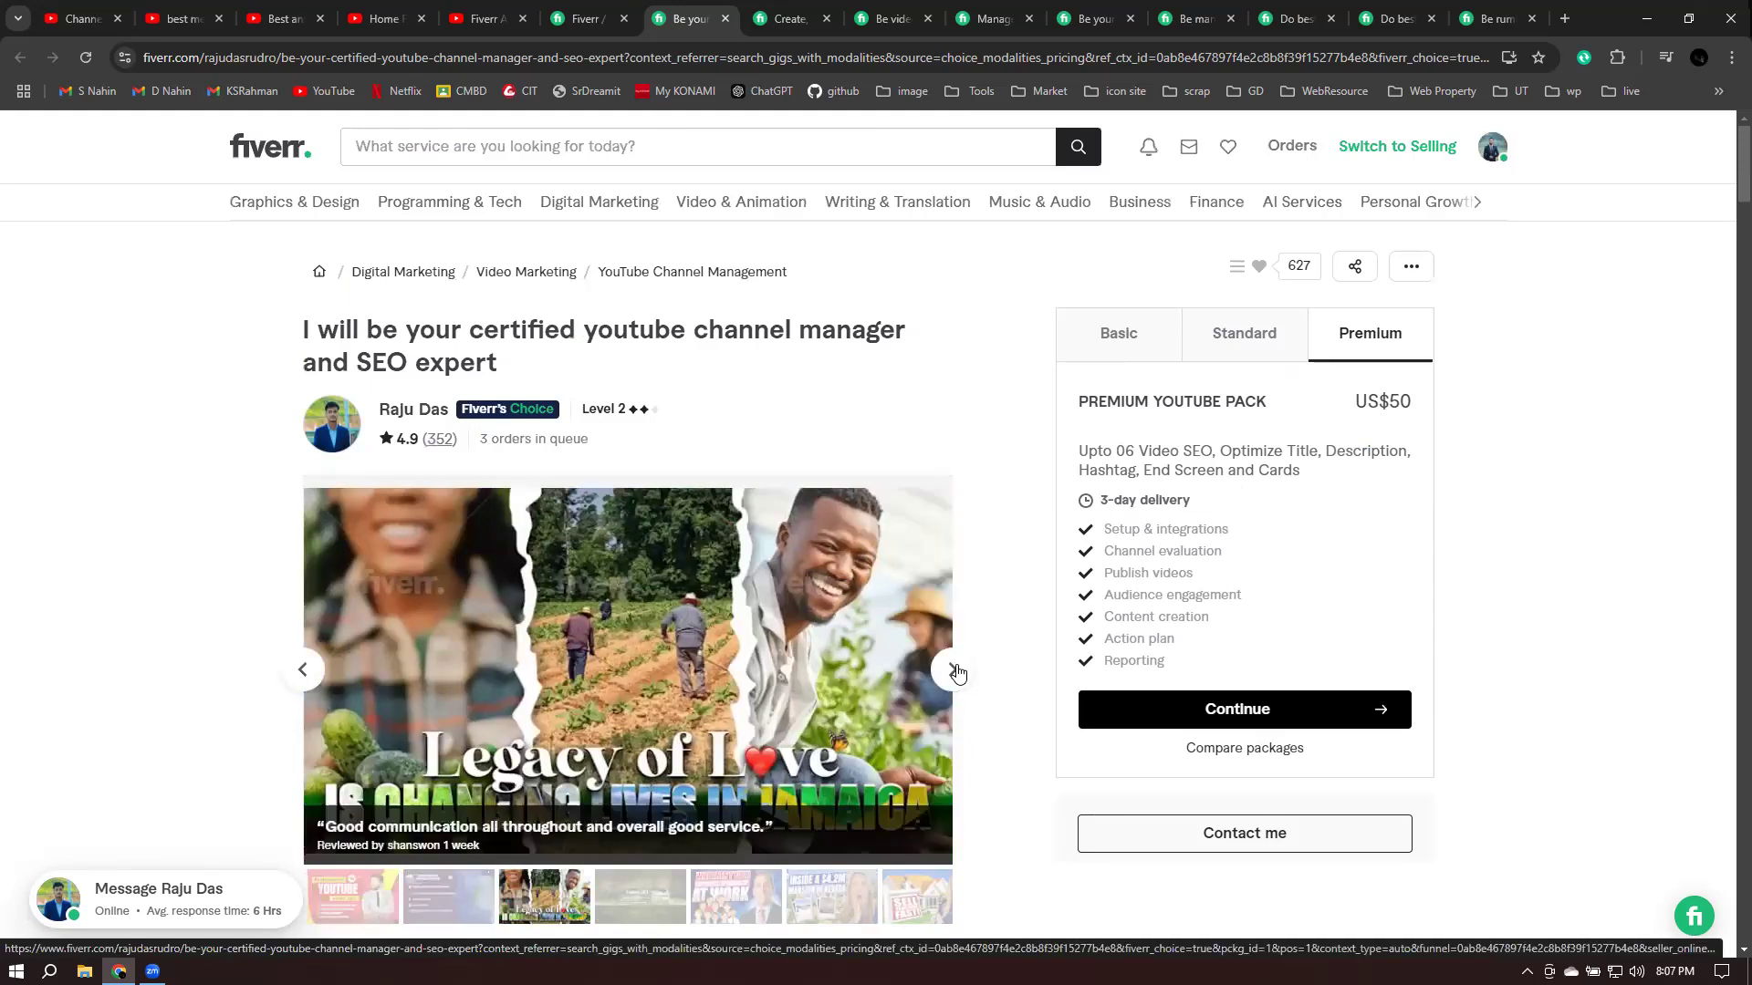
{"action": "left_click", "coordinate": [953, 671]}
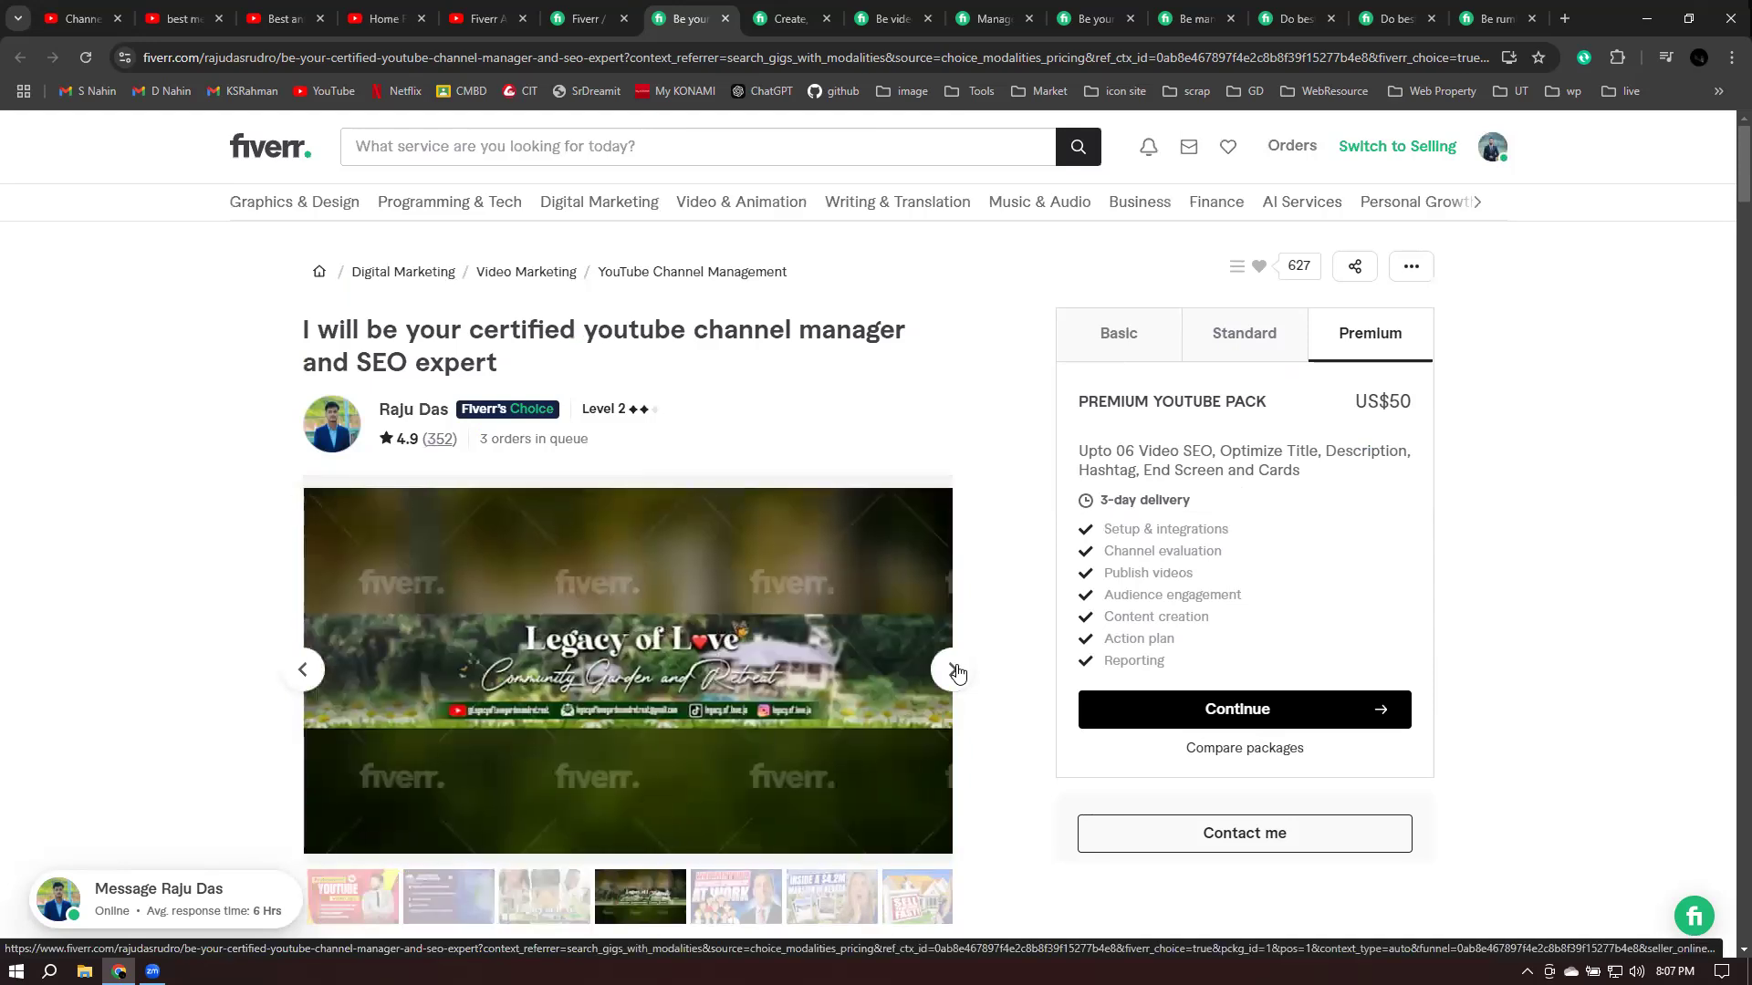
{"action": "left_click", "coordinate": [954, 671]}
{"action": "left_click", "coordinate": [954, 671]}
{"action": "left_click", "coordinate": [954, 671]}
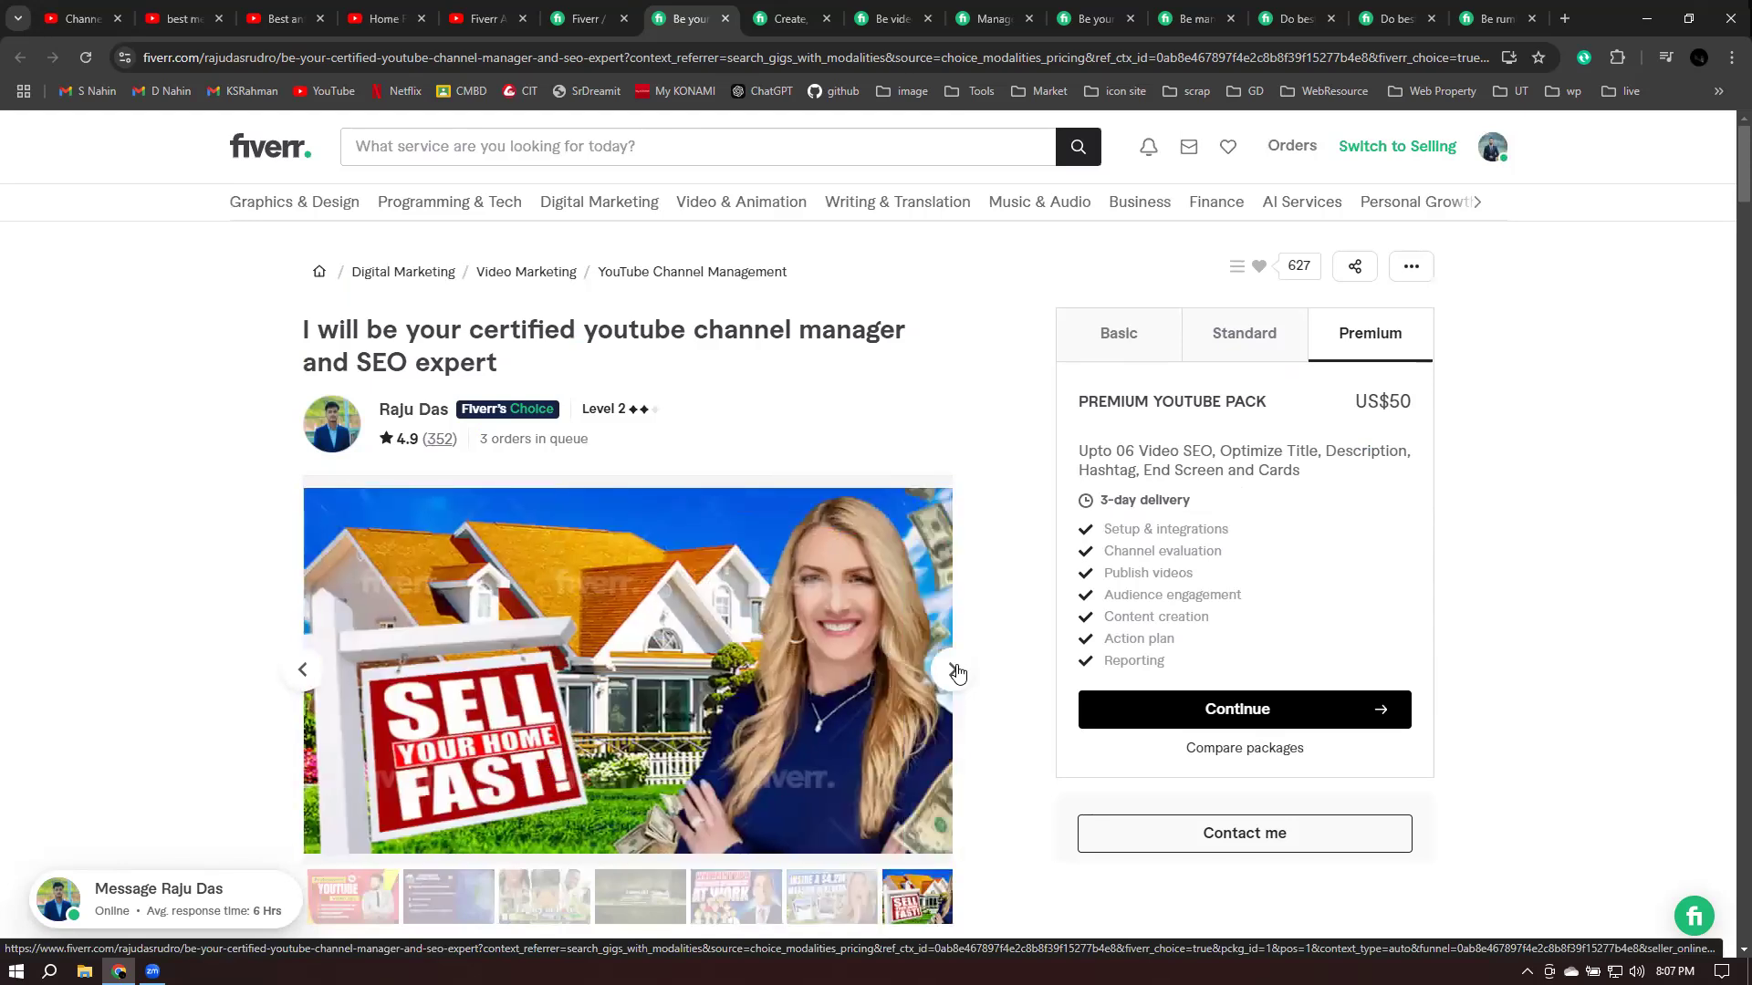
{"action": "left_click", "coordinate": [954, 671]}
{"action": "left_click", "coordinate": [953, 670]}
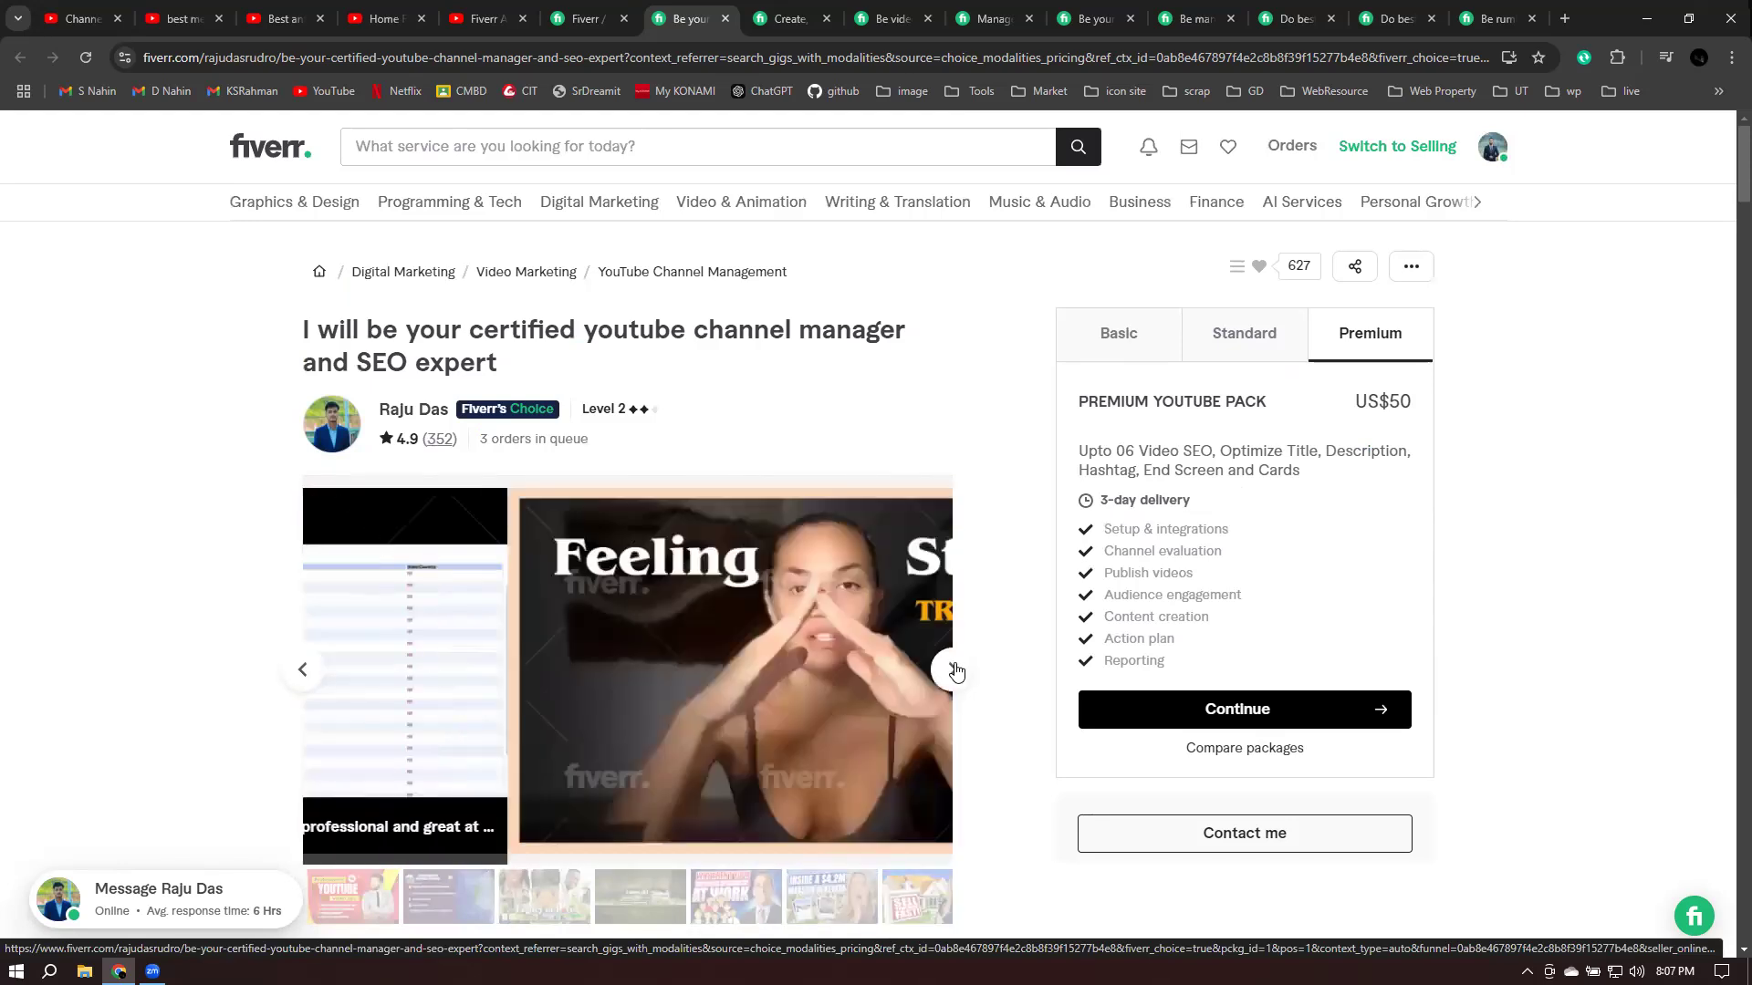
{"action": "left_click", "coordinate": [953, 671]}
{"action": "left_click", "coordinate": [954, 671]}
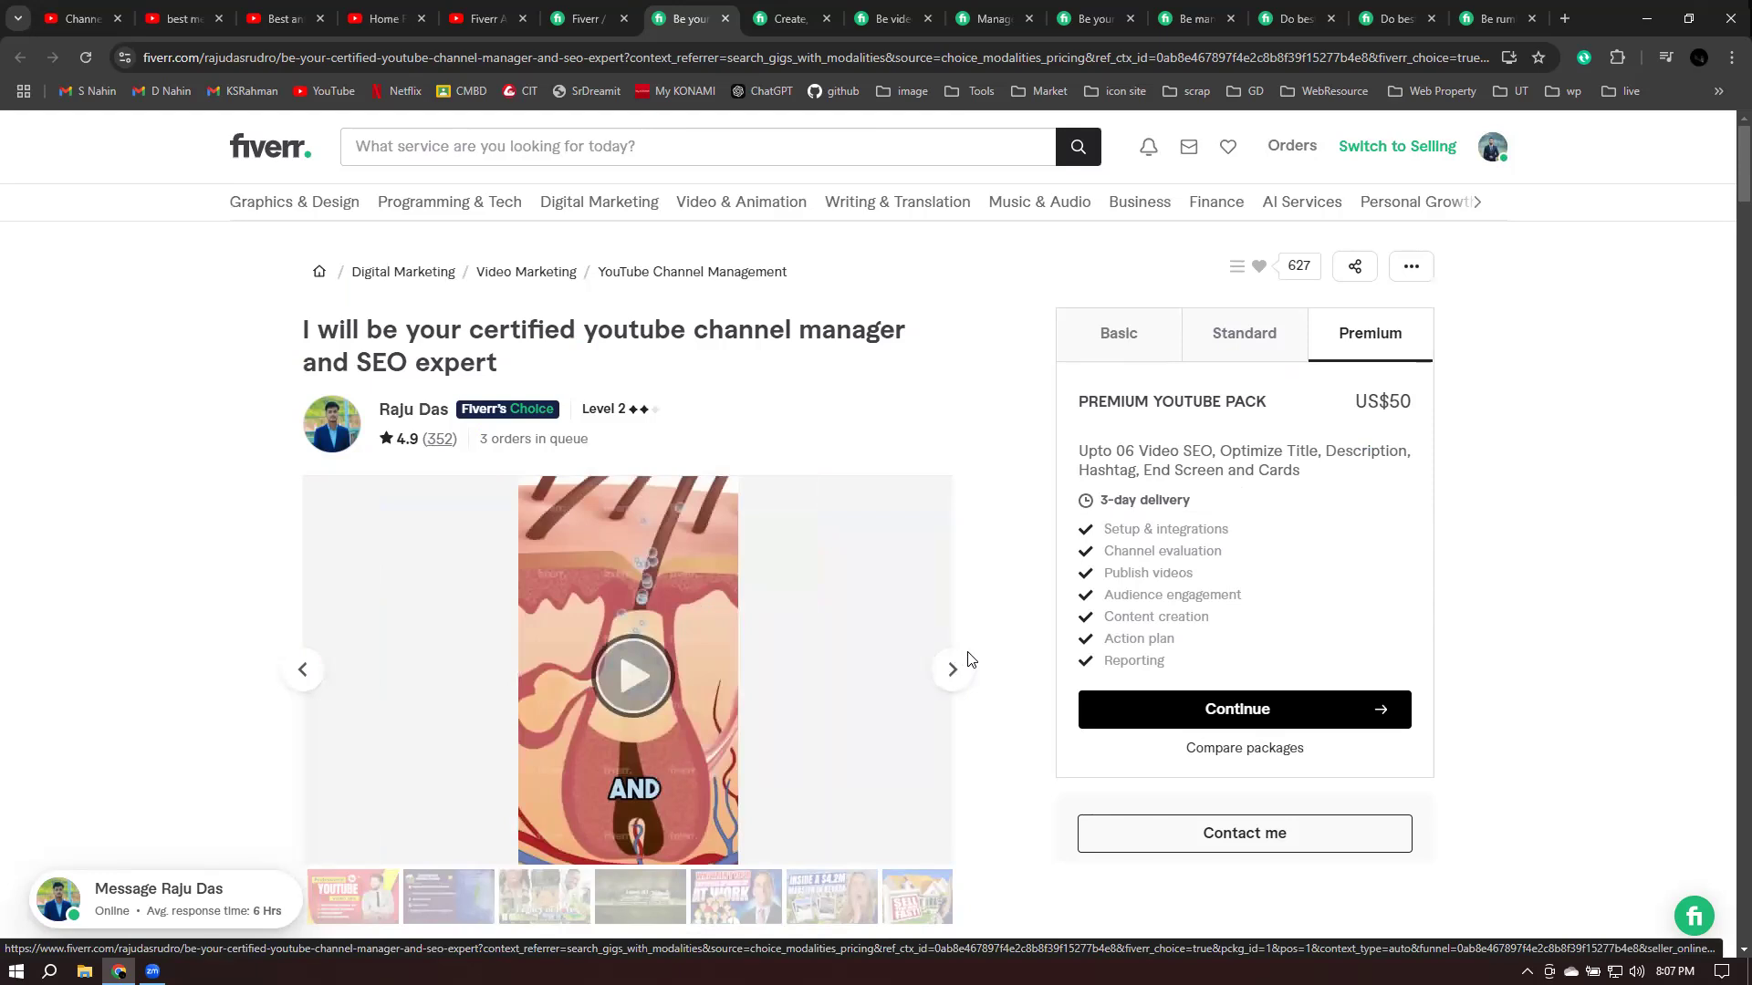
- Continue through the gallery video samples to the Perfect Skincare sample, then switch to the create-and-manage gig
{"action": "scroll", "coordinate": [949, 657], "scroll_direction": "down", "scroll_amount": 1}
{"action": "scroll", "coordinate": [944, 646], "scroll_direction": "down", "scroll_amount": 1}
{"action": "left_click", "coordinate": [950, 489]}
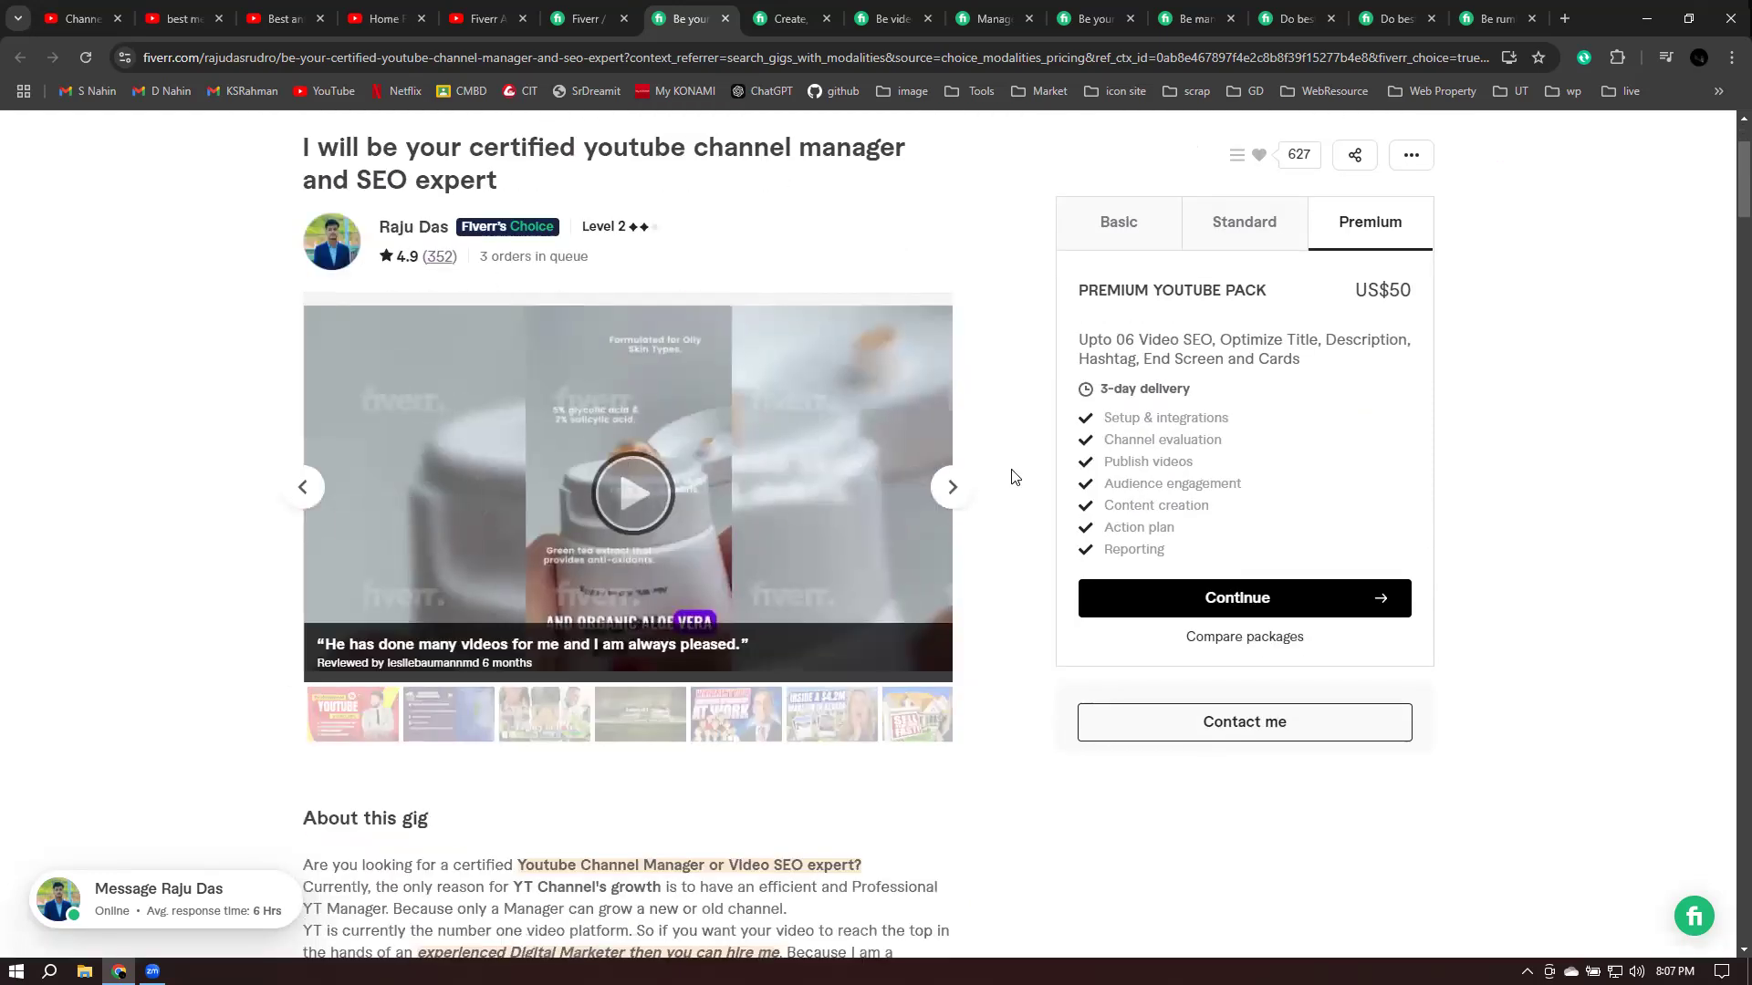
{"action": "left_click", "coordinate": [949, 491]}
{"action": "left_click", "coordinate": [949, 491]}
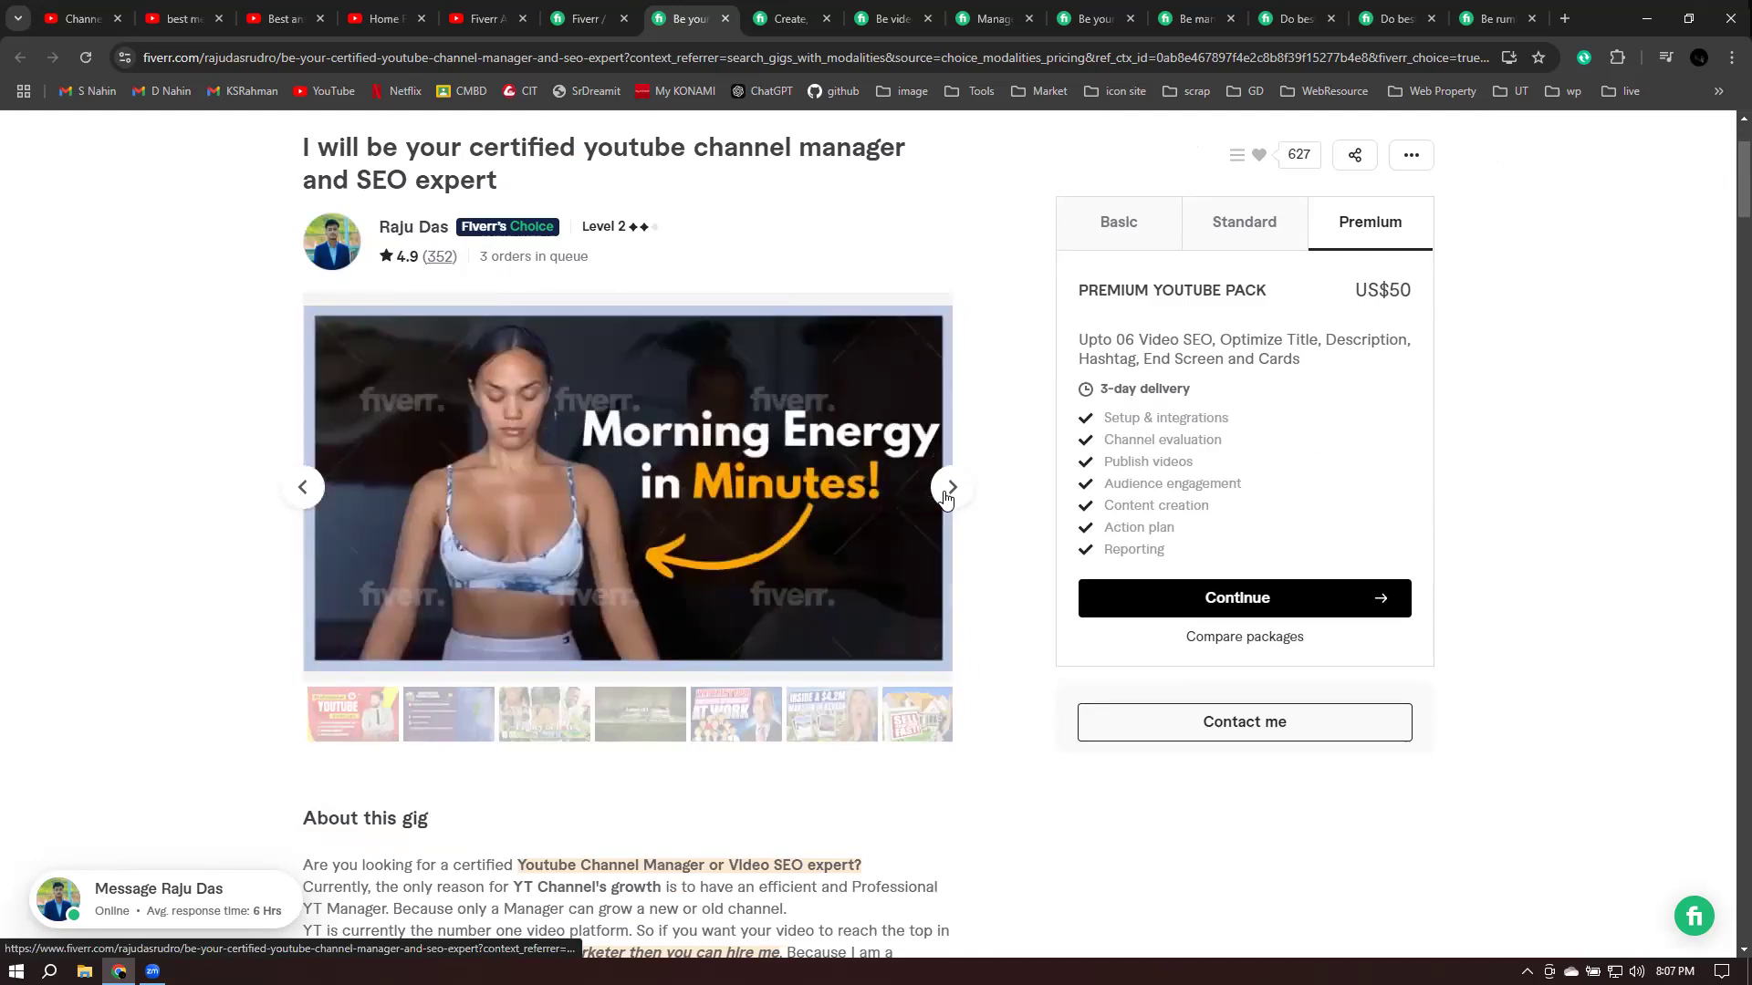
{"action": "left_click", "coordinate": [949, 491]}
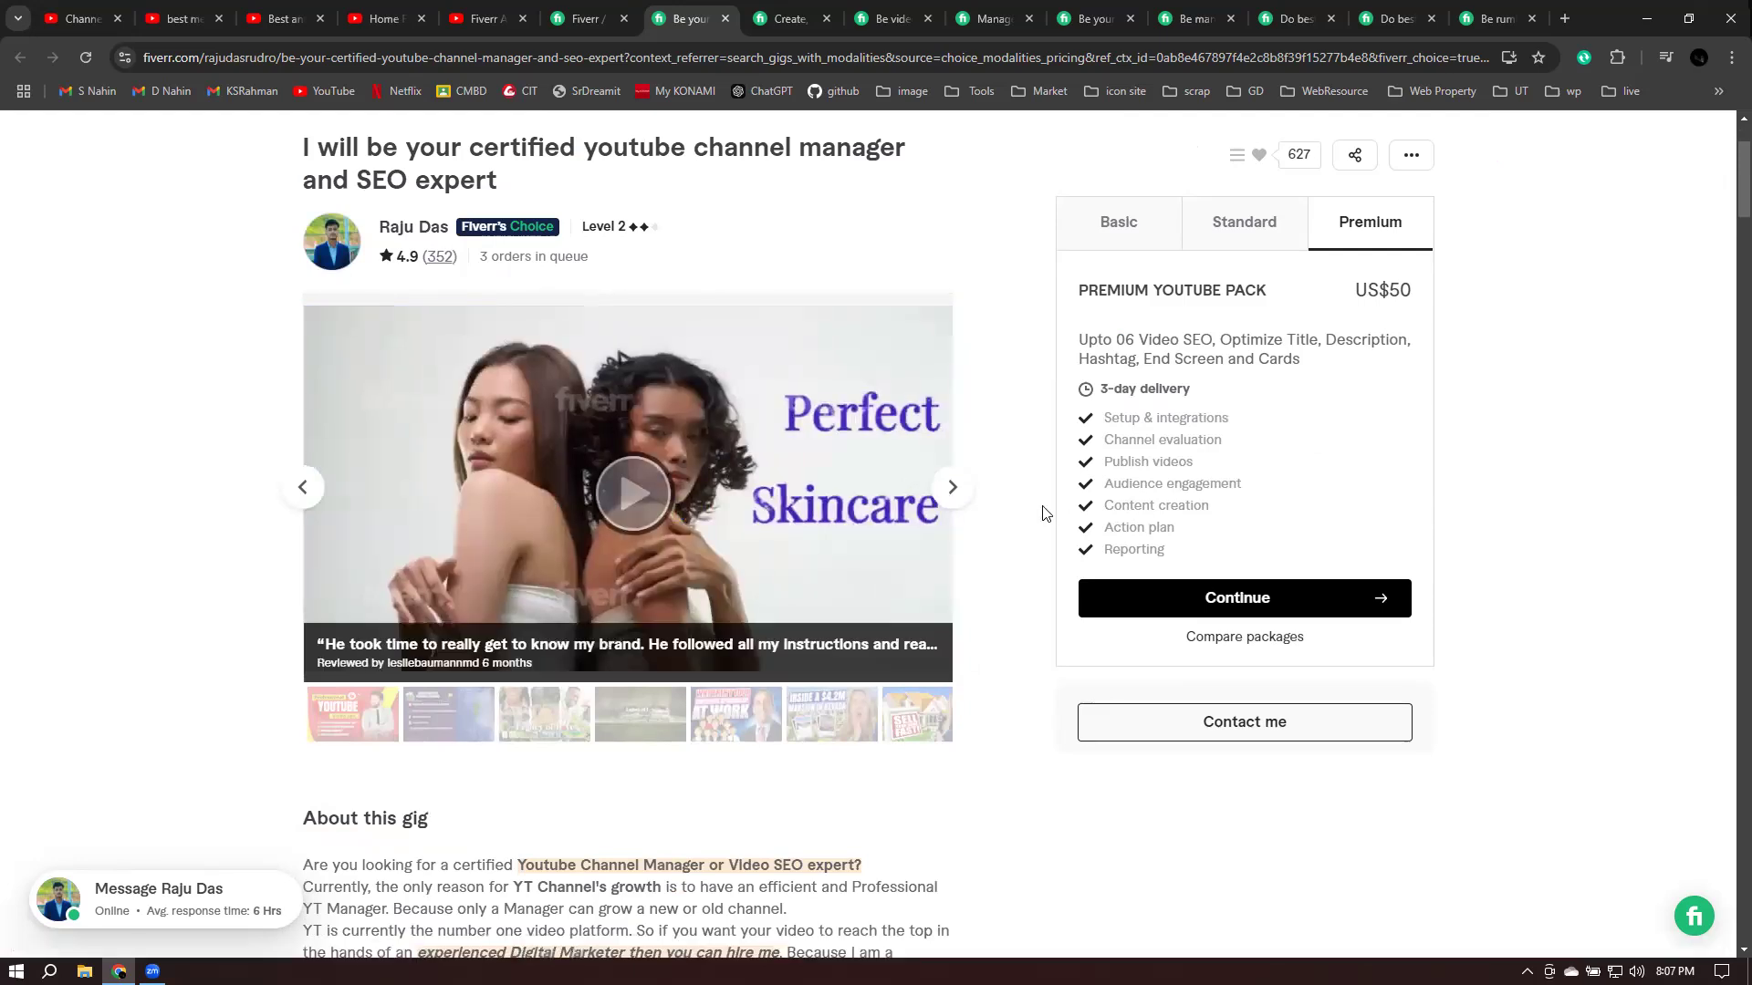
{"action": "scroll", "coordinate": [1044, 513], "scroll_direction": "up", "scroll_amount": 2}
{"action": "left_click", "coordinate": [787, 19]}
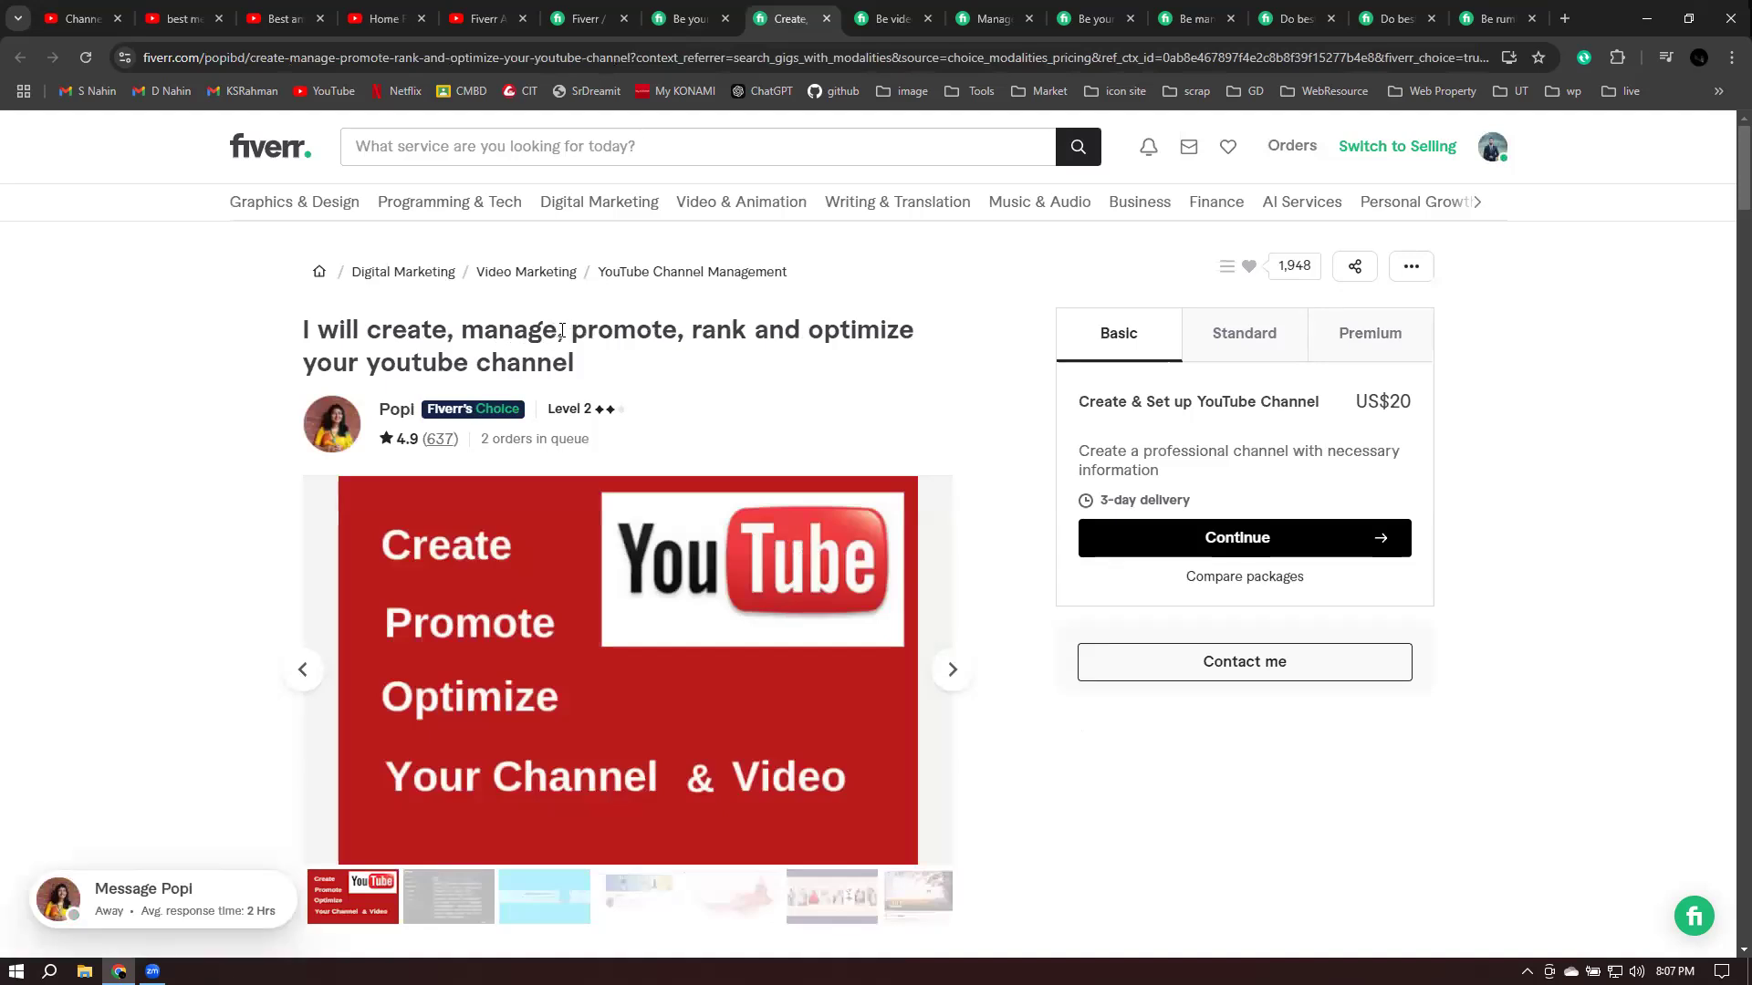
- Page the gallery through the settings, Mindscape Applab, Kandyfam, fashion banner and 4K nature samples
{"action": "left_click_drag", "start_coordinate": [723, 330], "coordinate": [624, 372]}
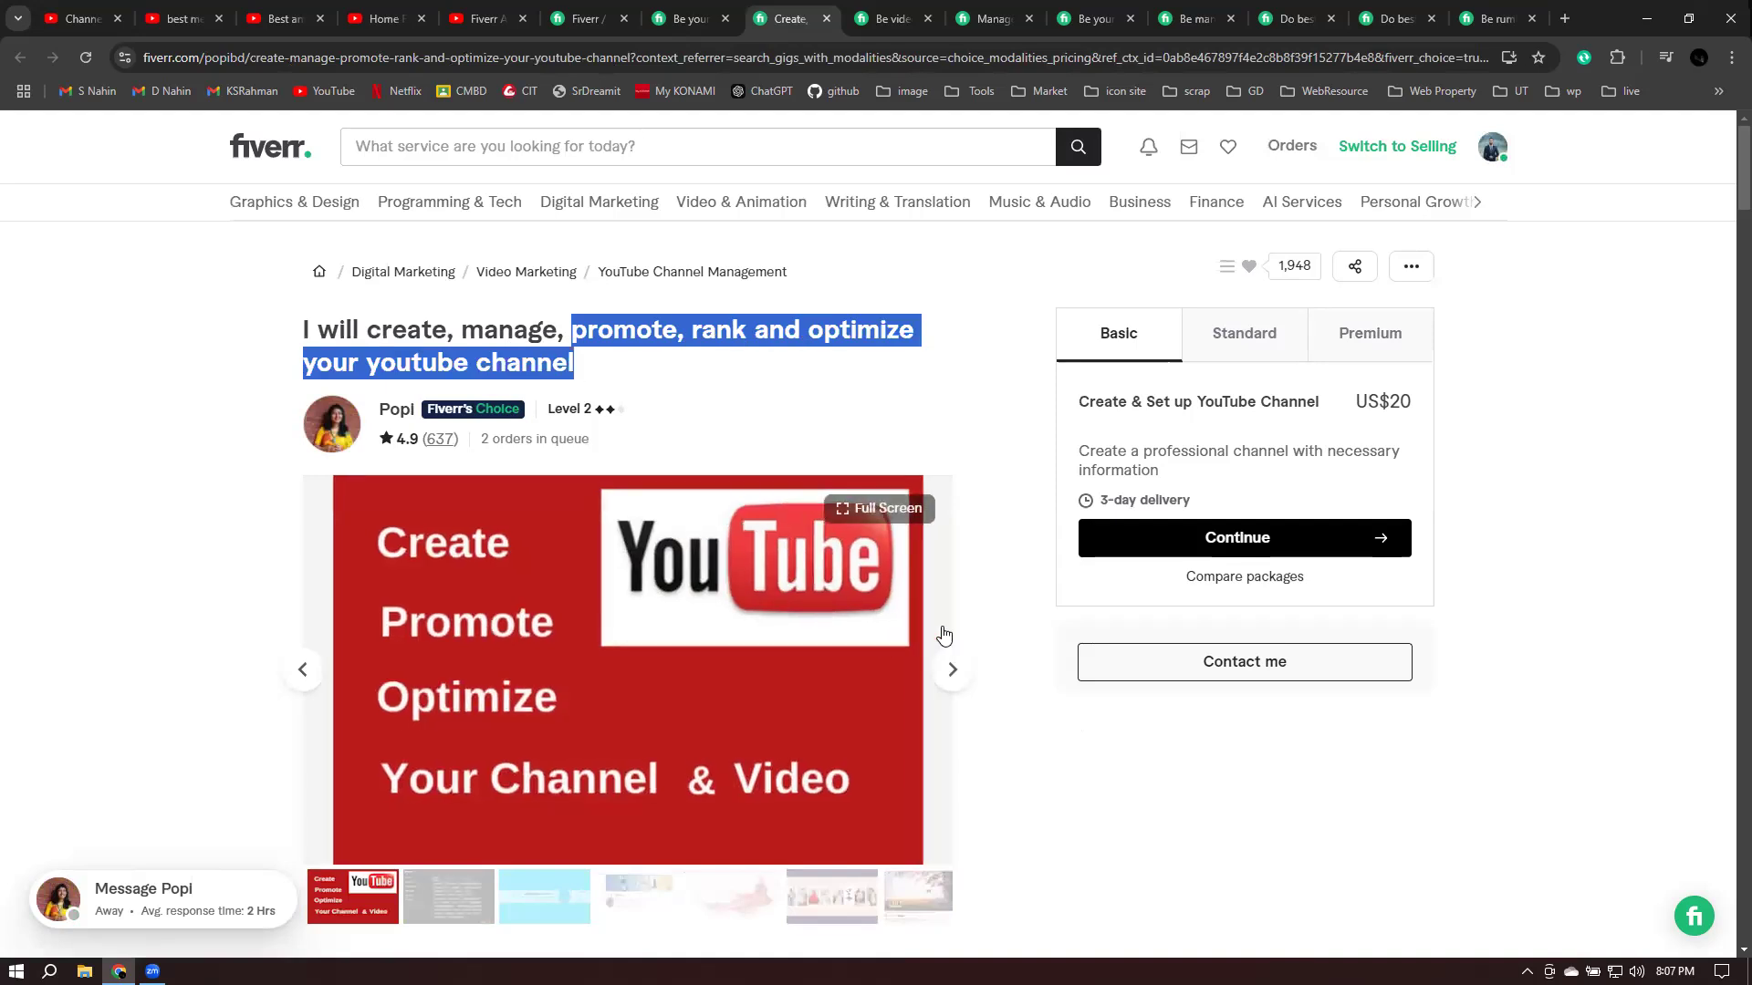
{"action": "scroll", "coordinate": [940, 639], "scroll_direction": "down", "scroll_amount": 2}
{"action": "left_click", "coordinate": [954, 500]}
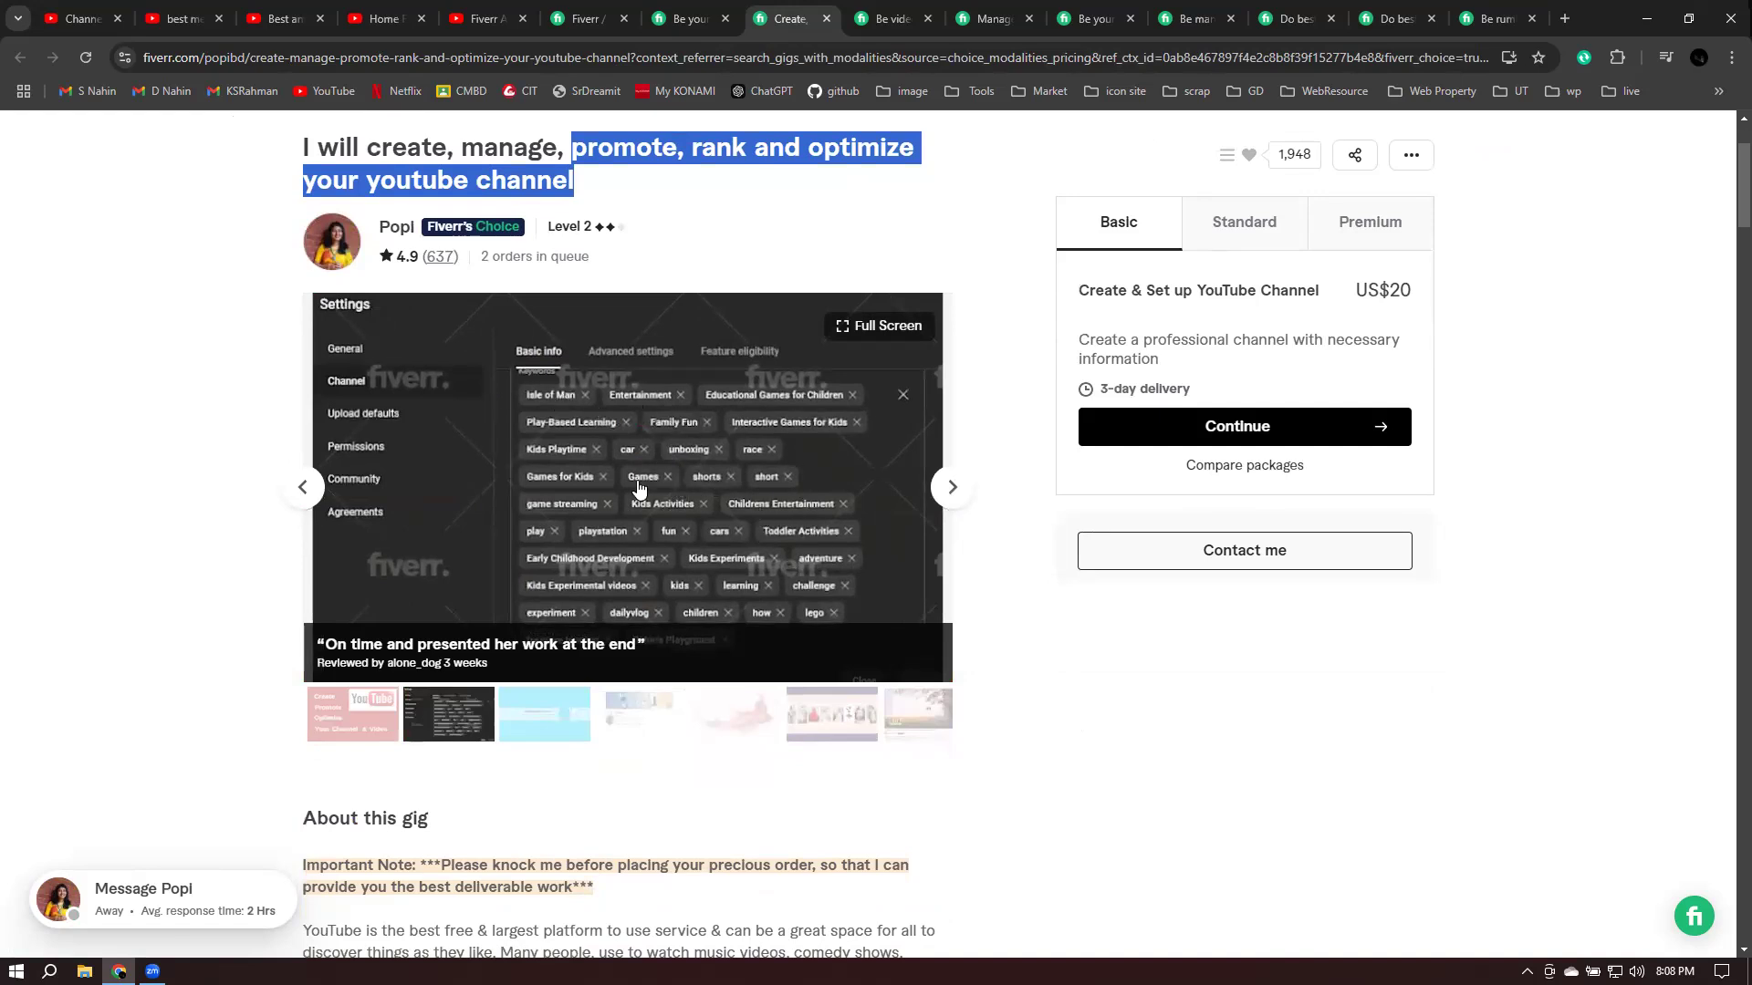
{"action": "left_click", "coordinate": [935, 497]}
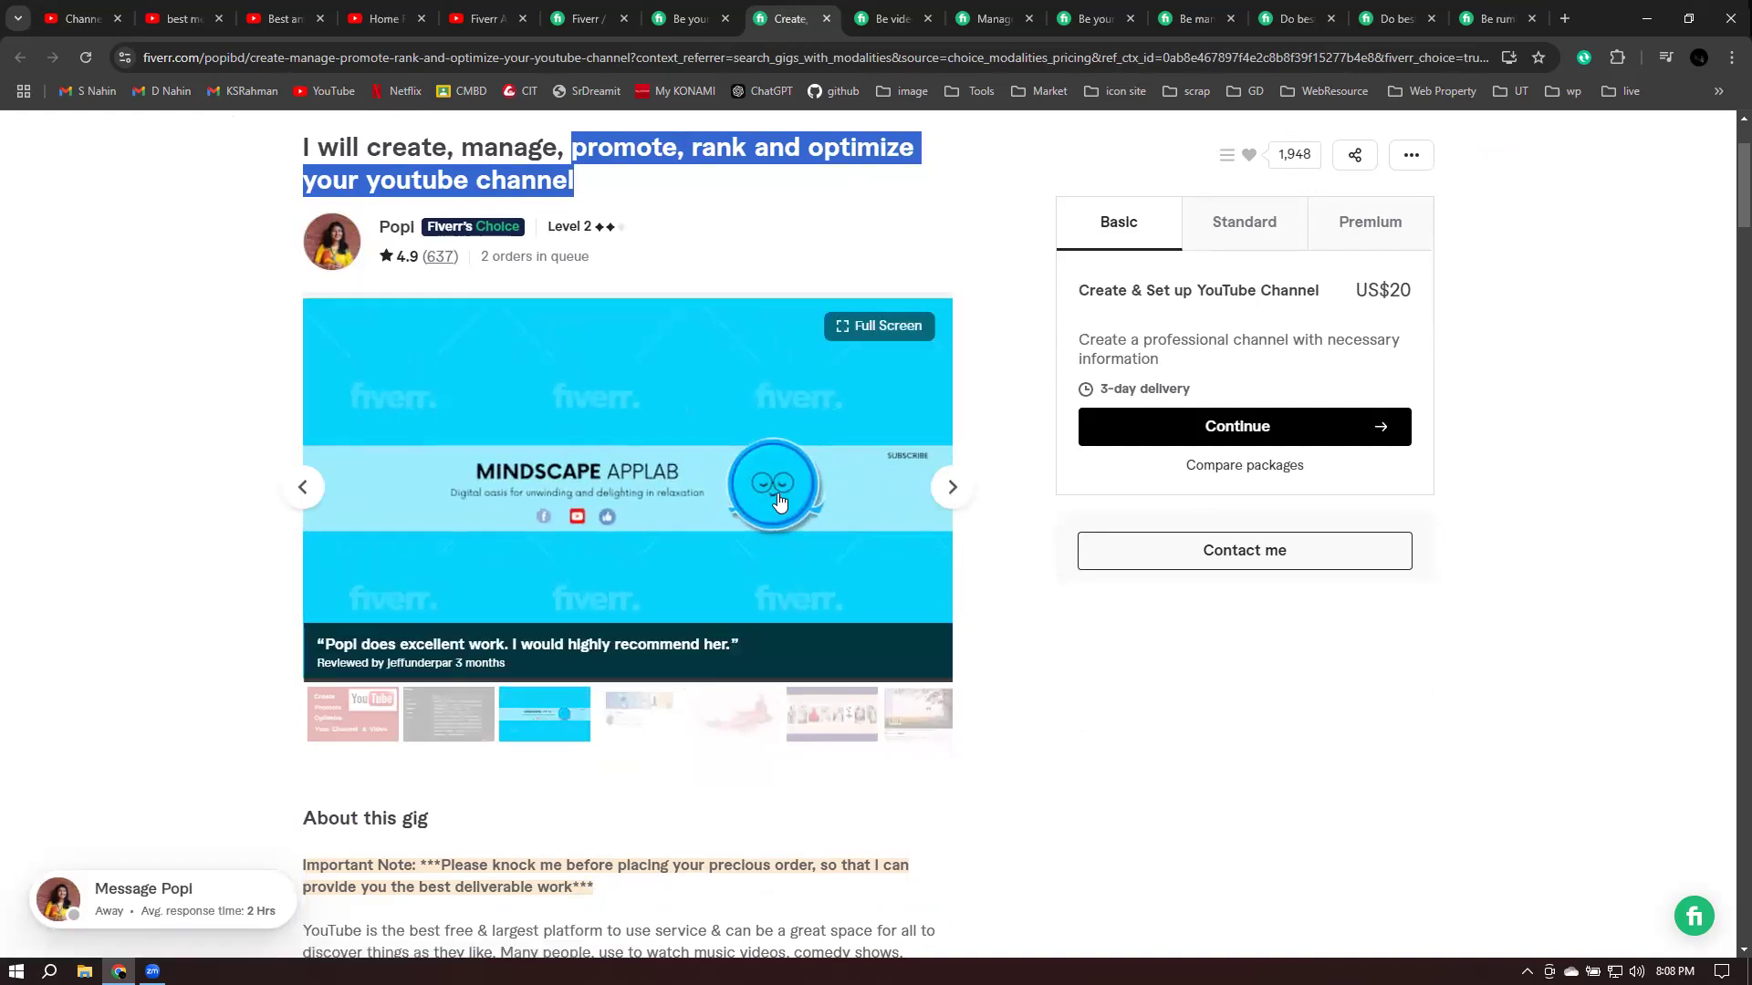
{"action": "key", "text": "Right"}
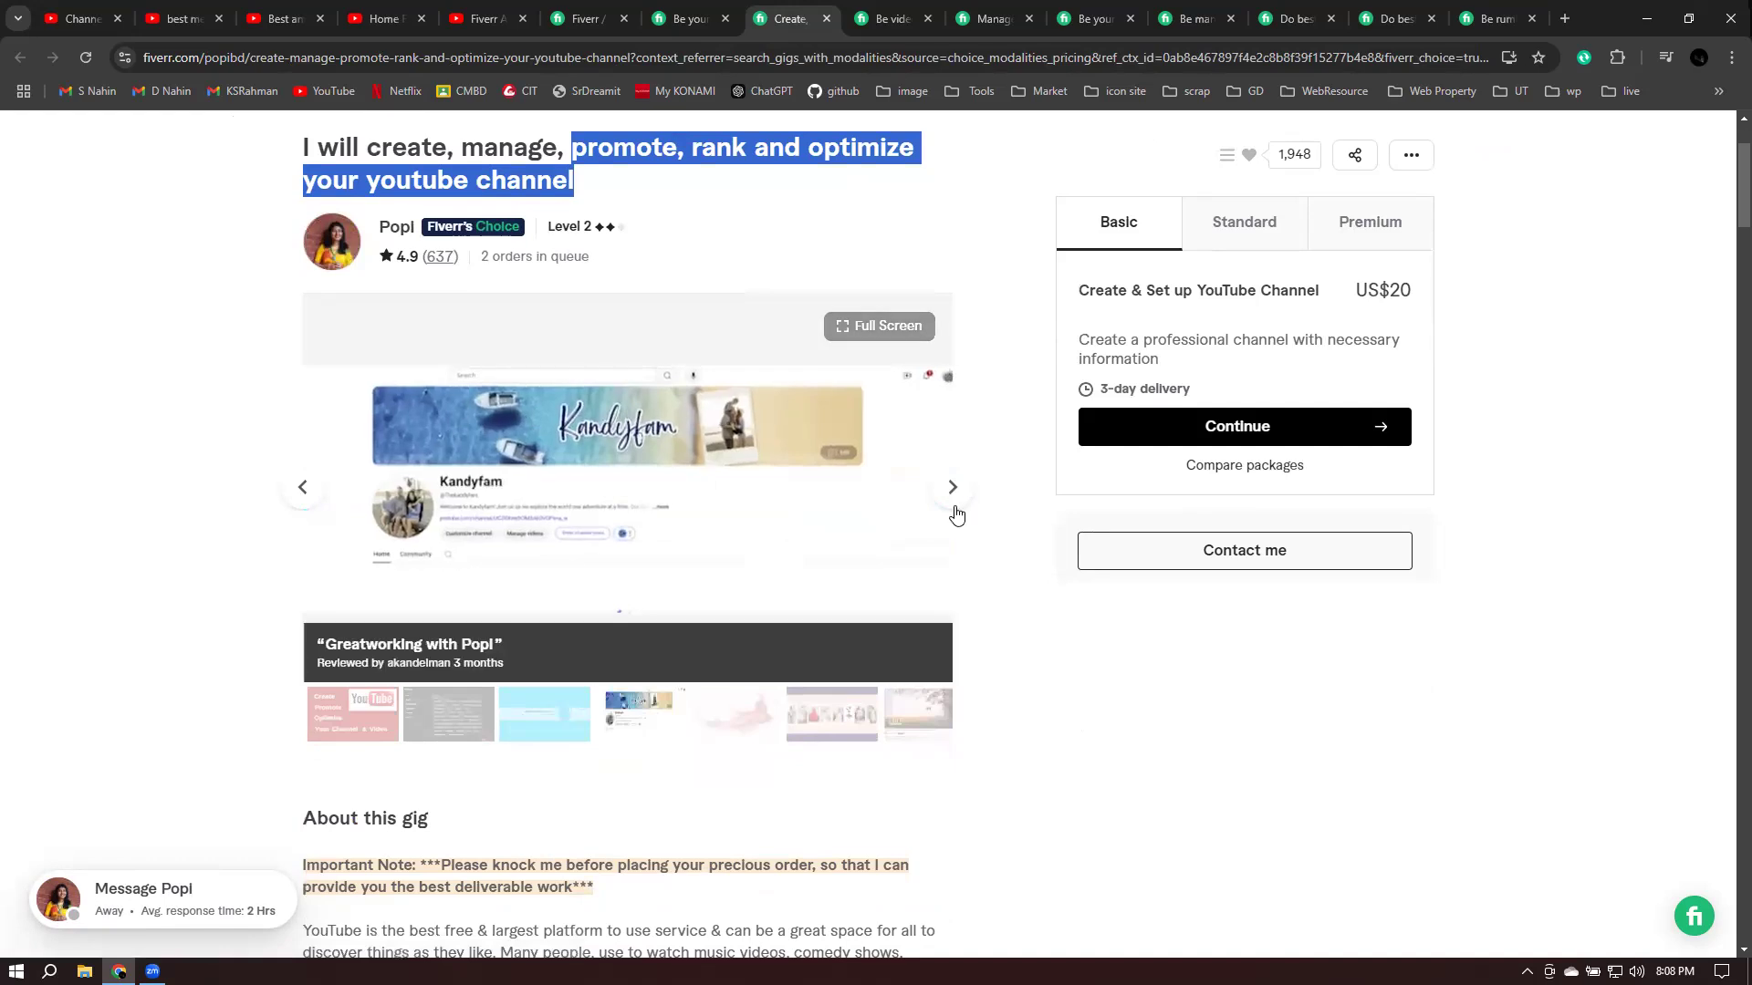
{"action": "left_click", "coordinate": [954, 506]}
{"action": "left_click", "coordinate": [951, 506]}
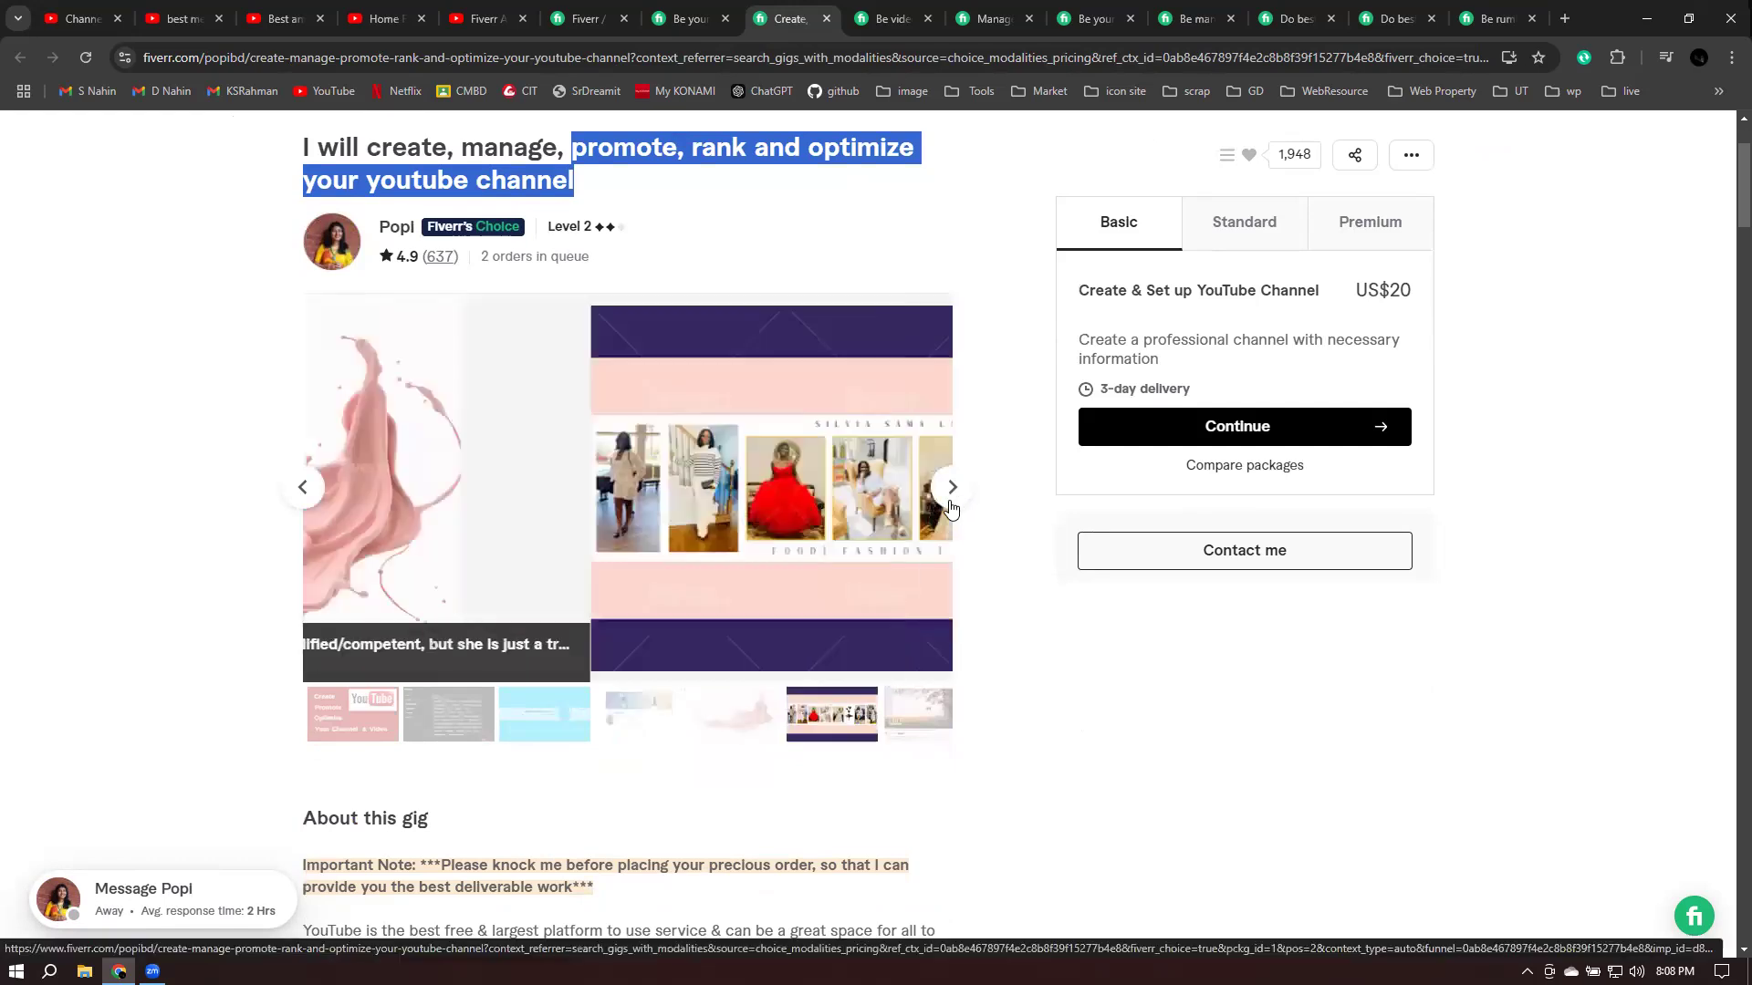
{"action": "left_click", "coordinate": [949, 508]}
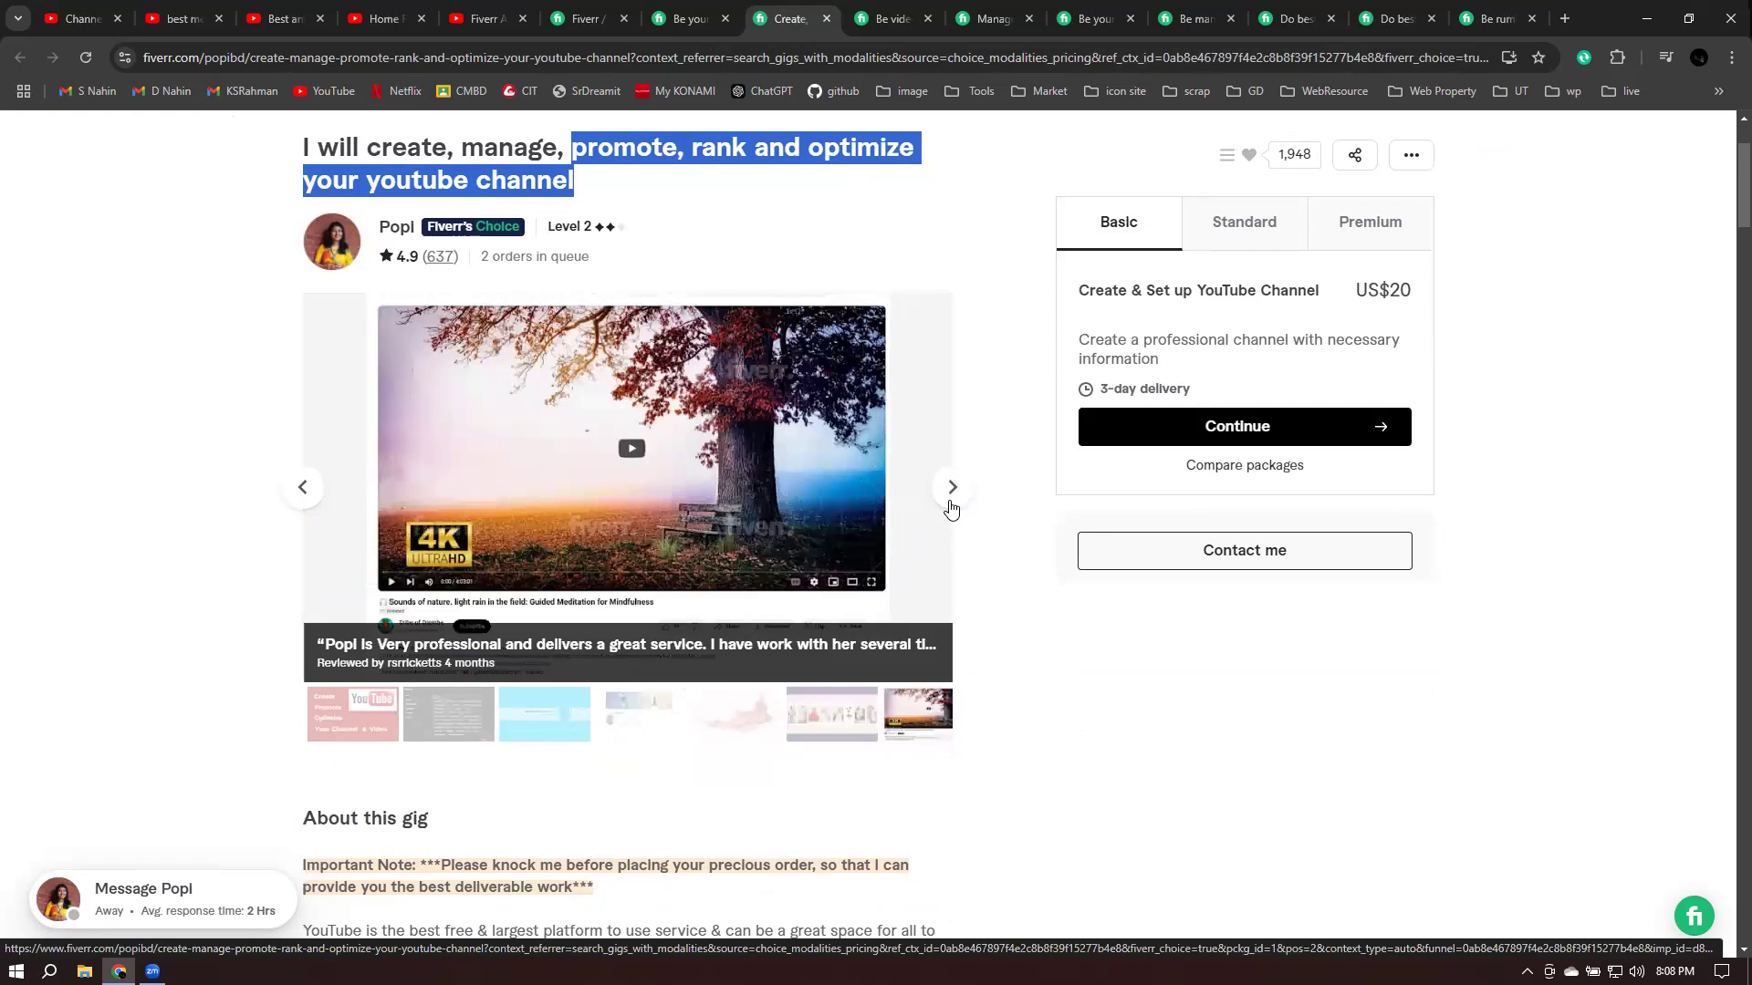
- Read the gig's list of services, then advance the gallery to the channel analytics screenshot
{"action": "scroll", "coordinate": [527, 565], "scroll_direction": "down", "scroll_amount": 3}
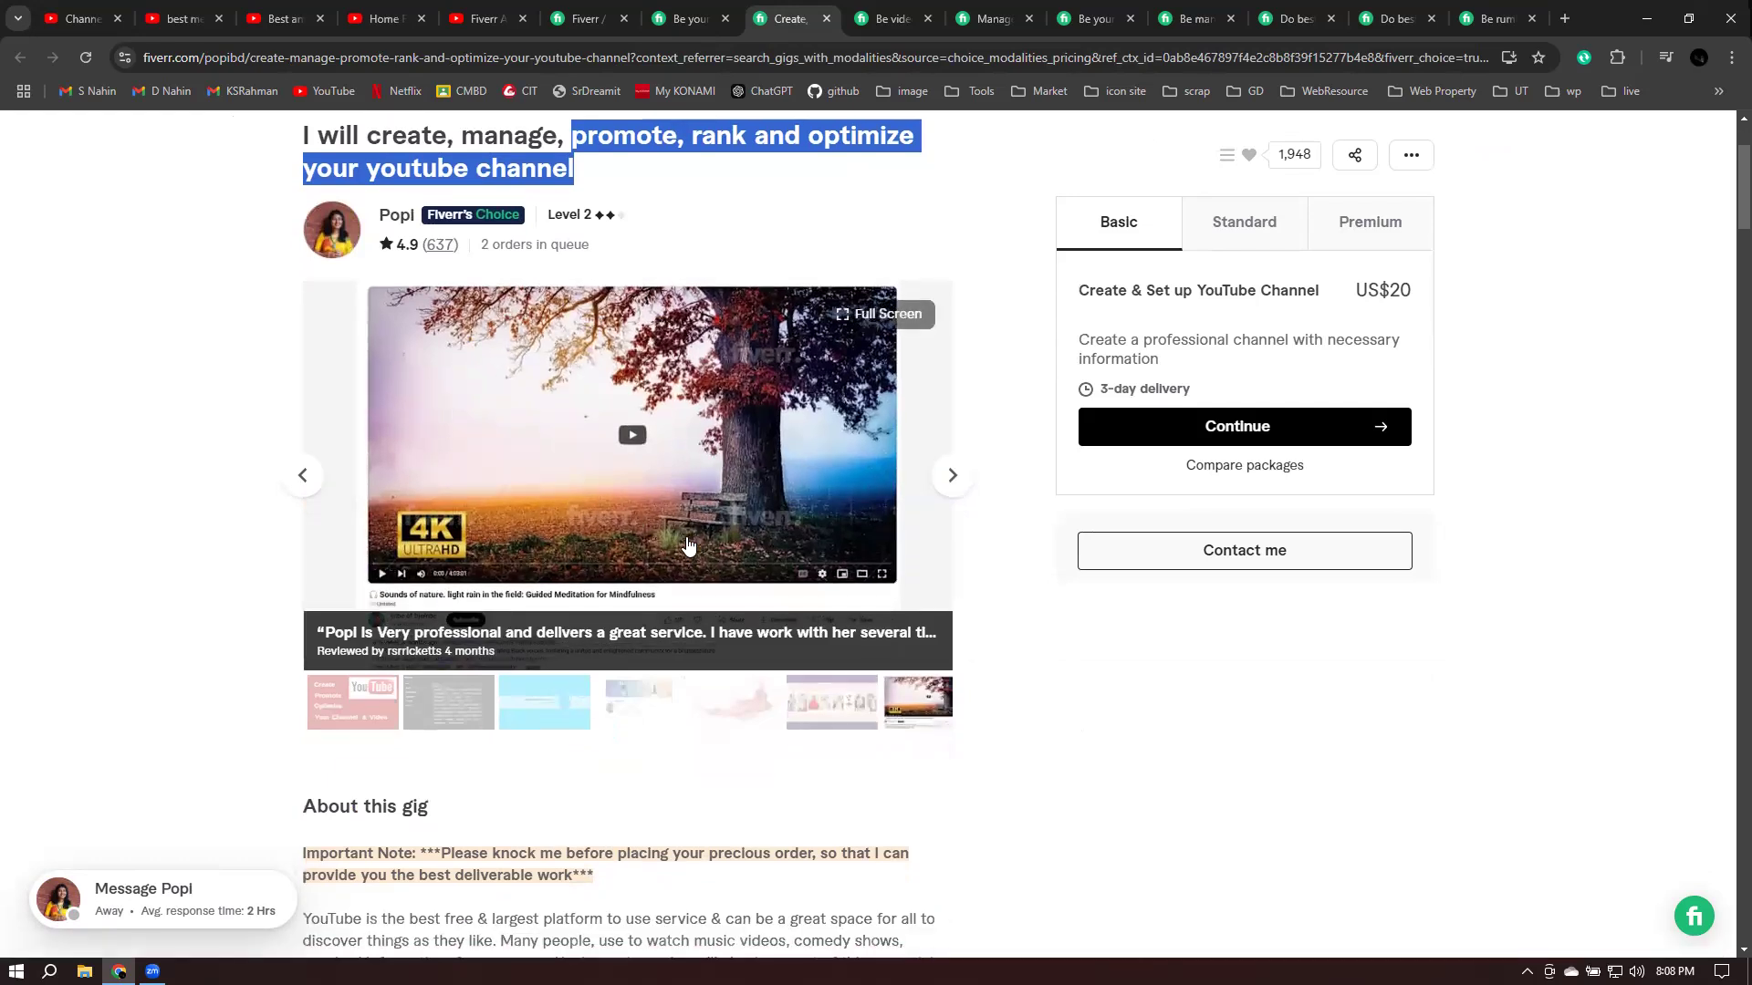
{"action": "scroll", "coordinate": [330, 616], "scroll_direction": "down", "scroll_amount": 3}
{"action": "left_click_drag", "start_coordinate": [350, 569], "coordinate": [633, 758]}
{"action": "scroll", "coordinate": [614, 743], "scroll_direction": "down", "scroll_amount": 2}
{"action": "left_click", "coordinate": [601, 718]}
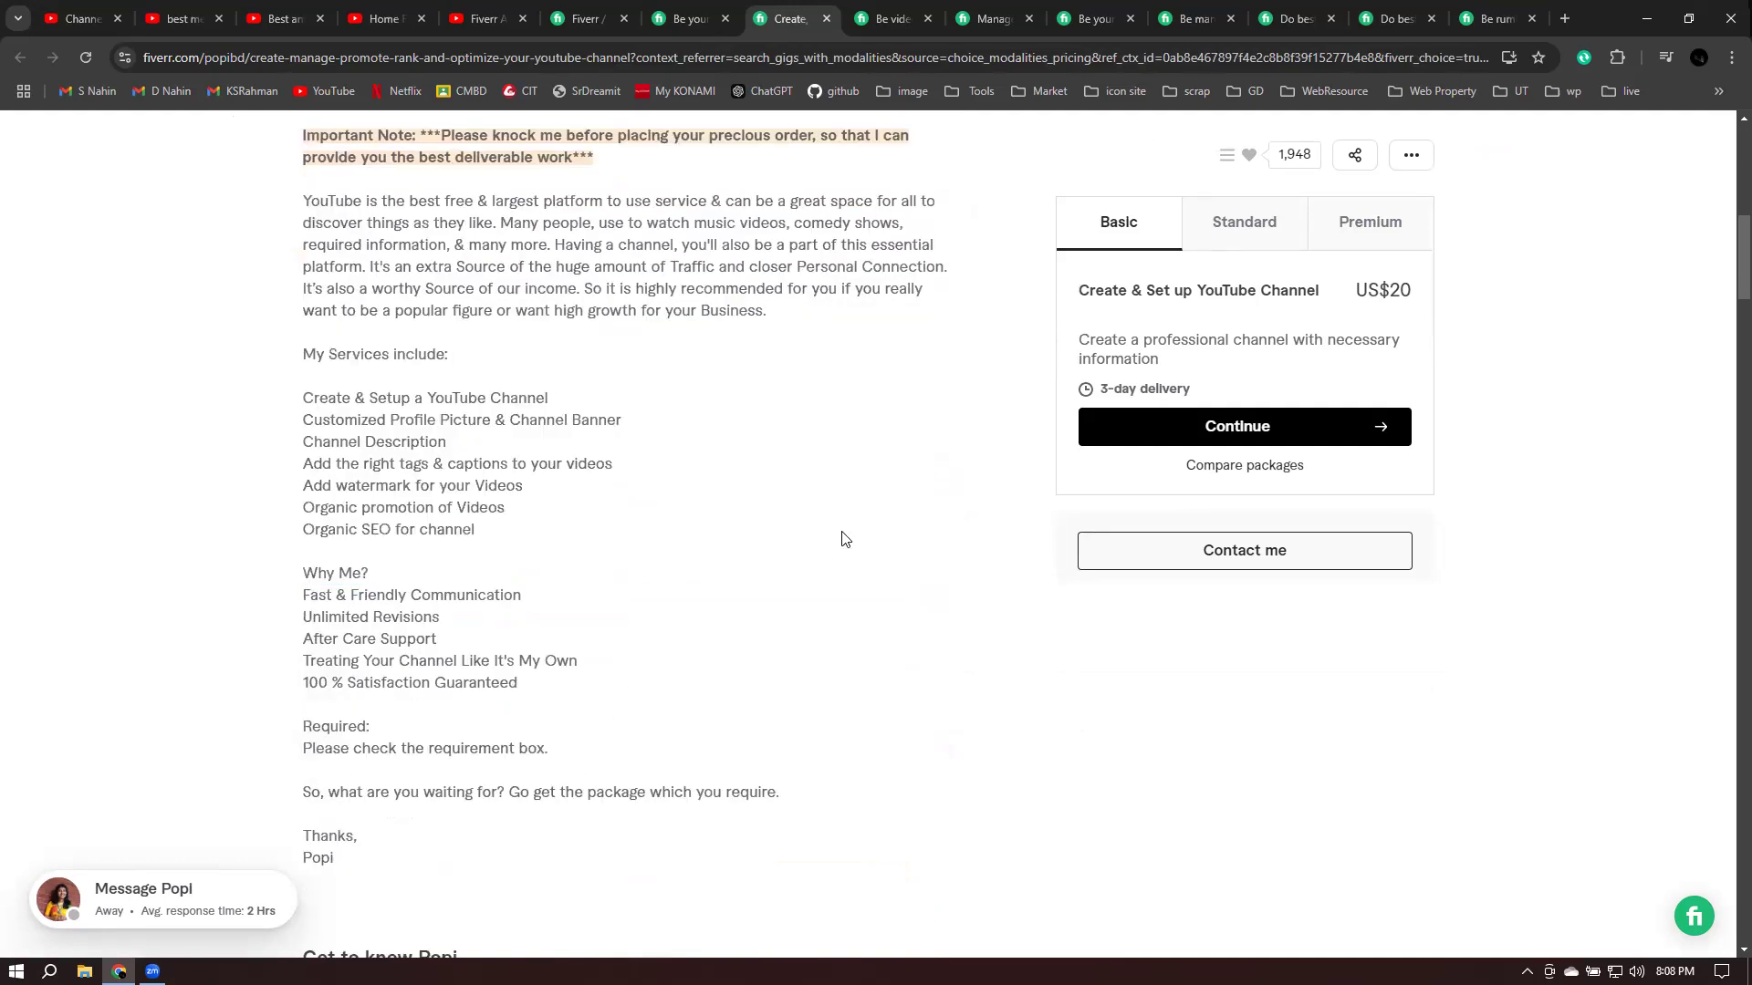
{"action": "scroll", "coordinate": [840, 540], "scroll_direction": "up", "scroll_amount": 2}
{"action": "scroll", "coordinate": [900, 445], "scroll_direction": "up", "scroll_amount": 8}
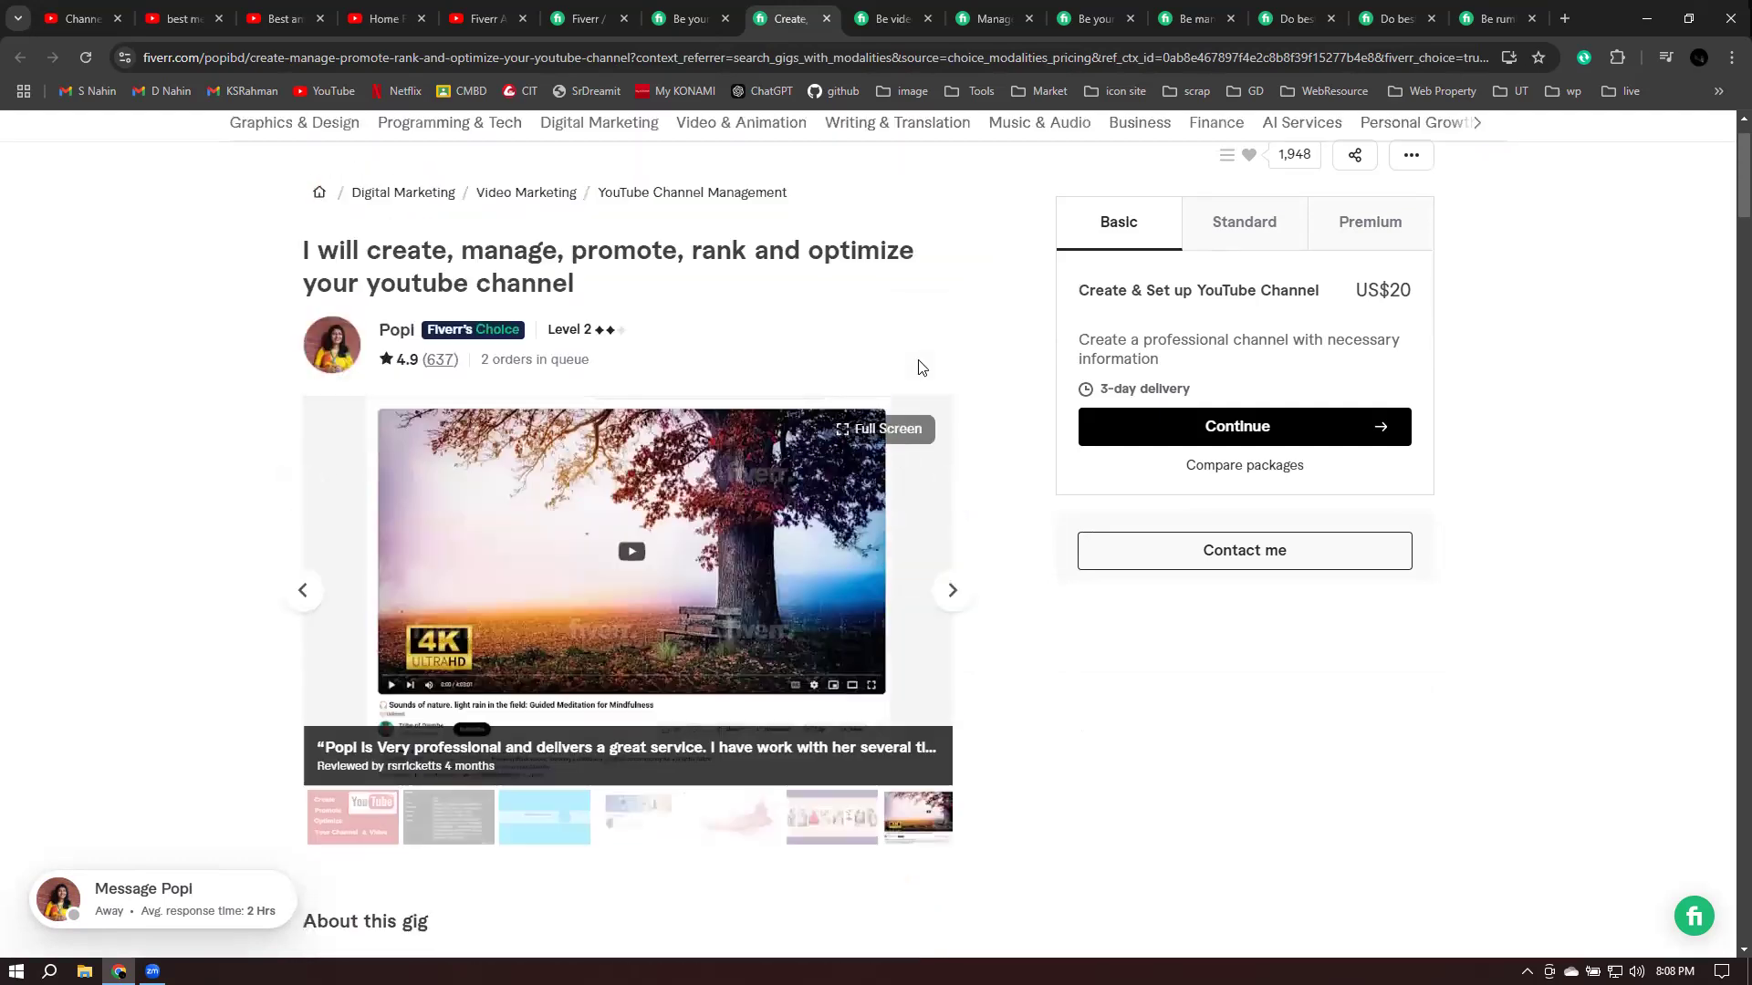
{"action": "left_click", "coordinate": [949, 689]}
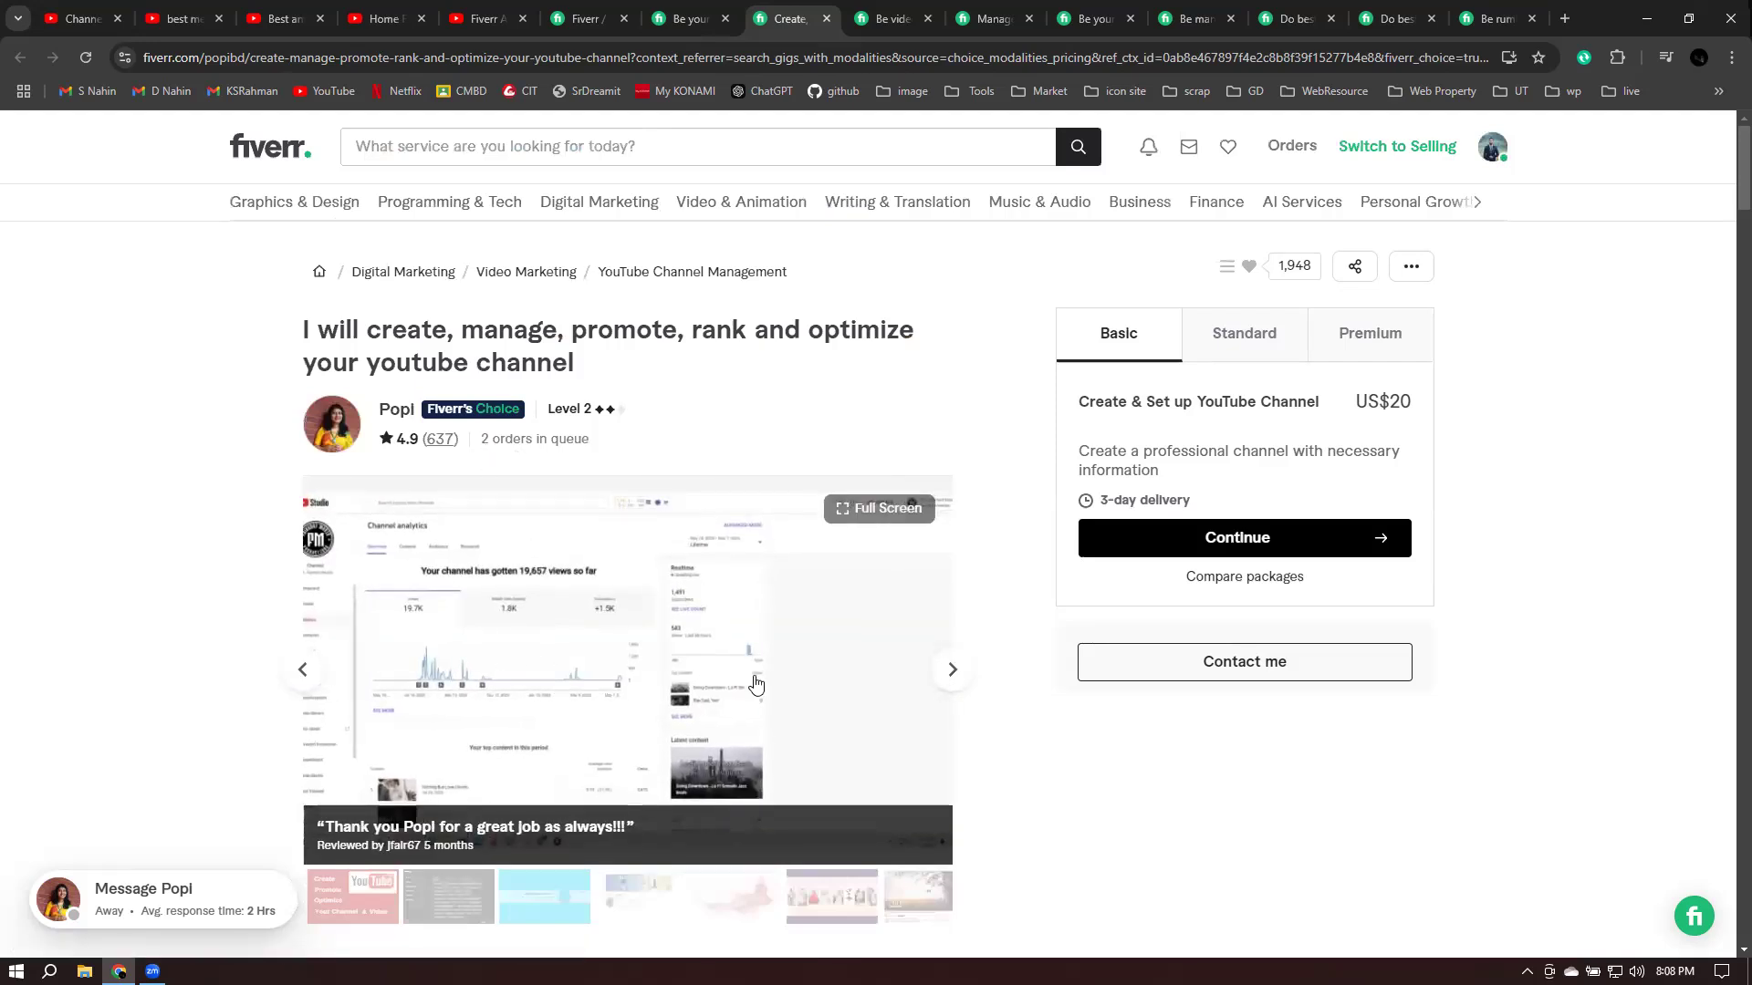
- View the channel analytics screenshot at full size, then close it
{"action": "scroll", "coordinate": [520, 579], "scroll_direction": "down", "scroll_amount": 20}
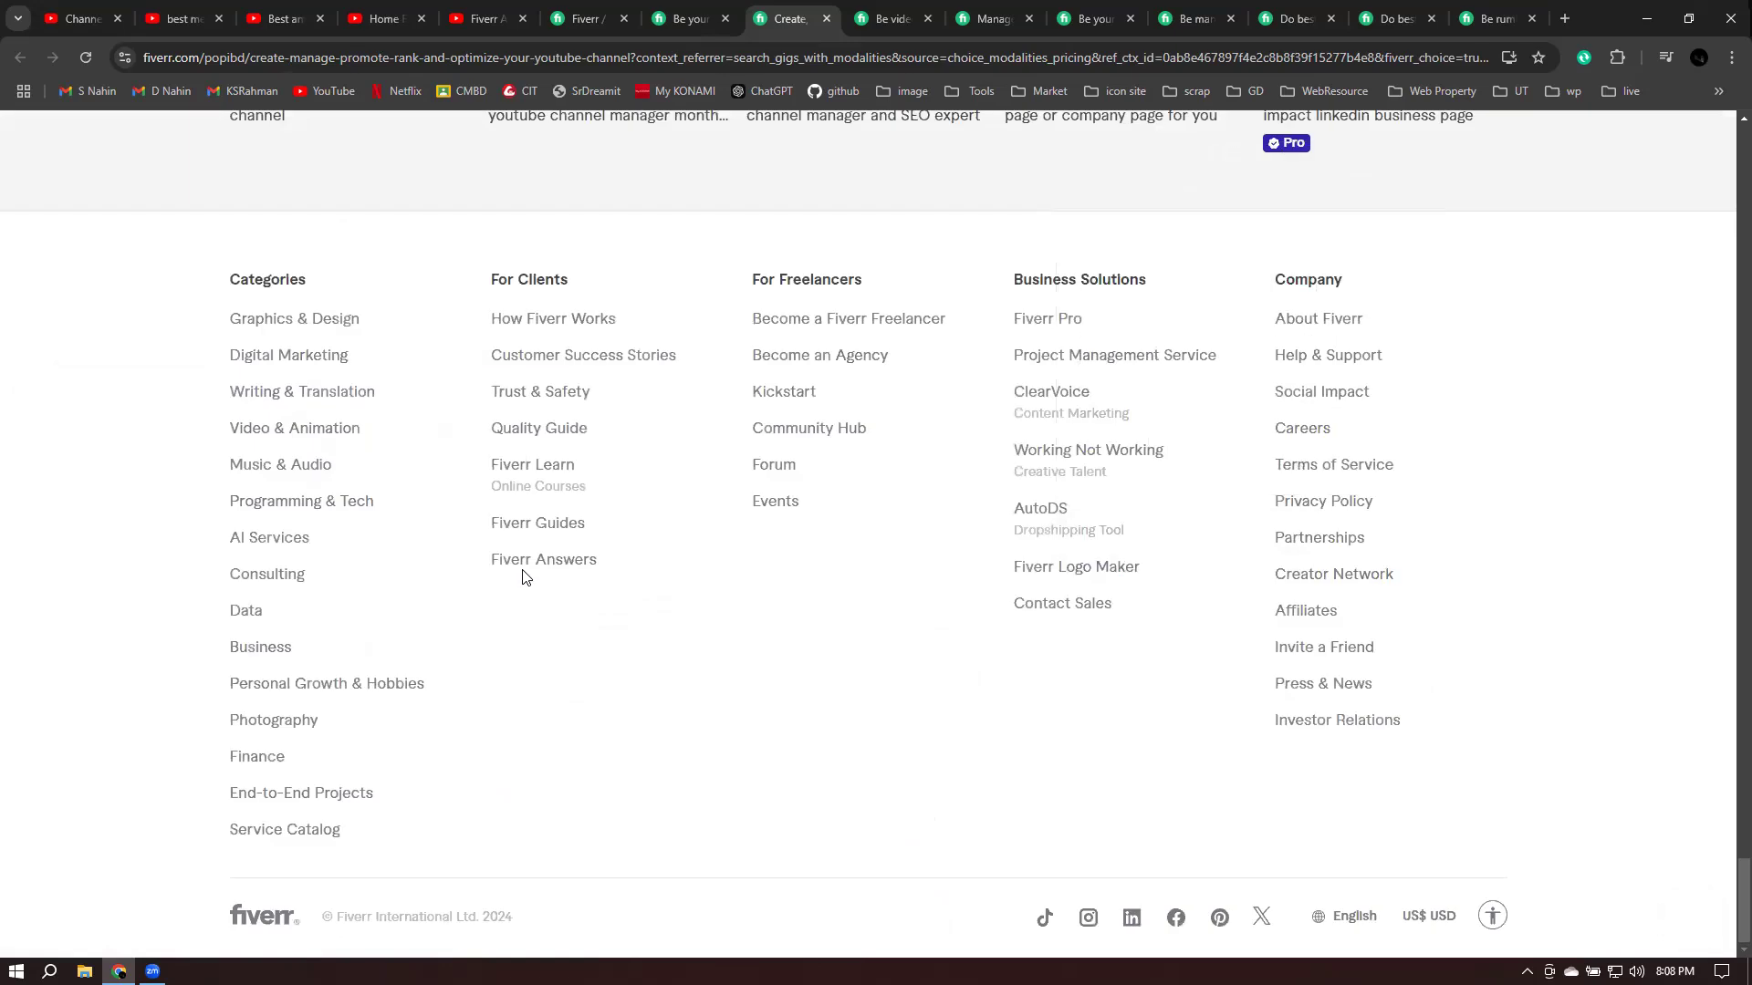
{"action": "scroll", "coordinate": [830, 652], "scroll_direction": "up", "scroll_amount": 10}
{"action": "scroll", "coordinate": [830, 651], "scroll_direction": "up", "scroll_amount": 15}
{"action": "scroll", "coordinate": [783, 636], "scroll_direction": "up", "scroll_amount": 15}
{"action": "scroll", "coordinate": [764, 570], "scroll_direction": "up", "scroll_amount": 15}
{"action": "scroll", "coordinate": [765, 568], "scroll_direction": "up", "scroll_amount": 1}
{"action": "scroll", "coordinate": [833, 626], "scroll_direction": "down", "scroll_amount": 2}
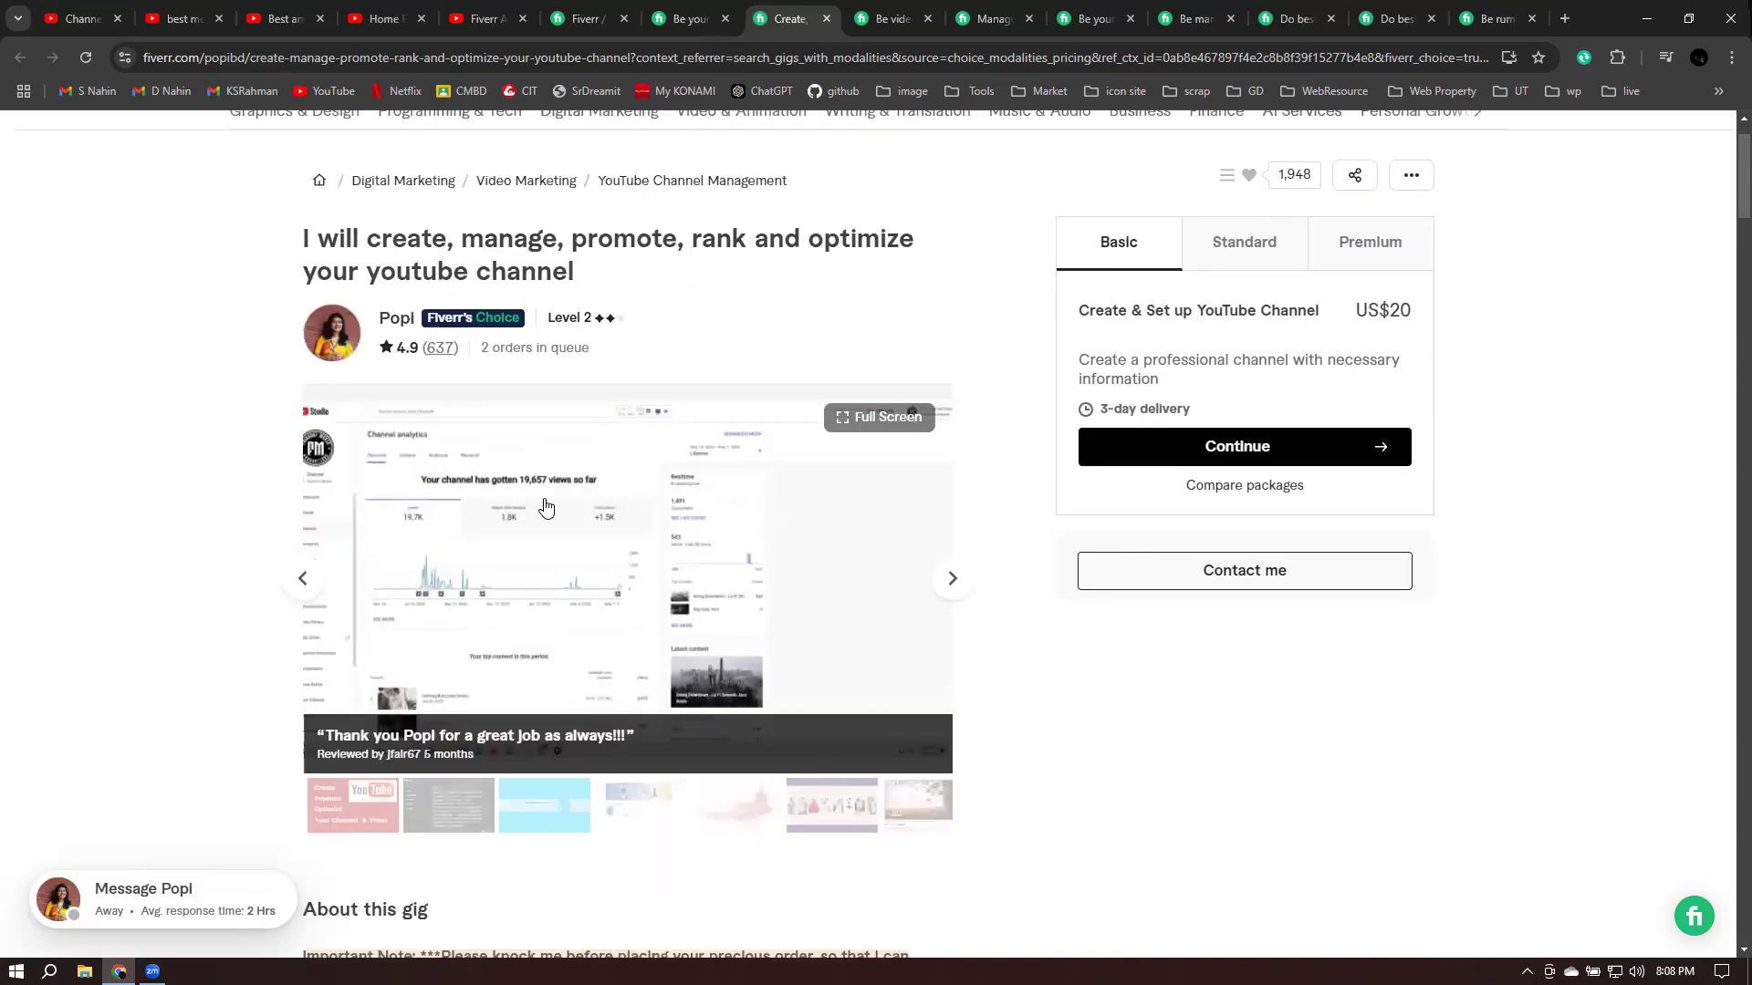
{"action": "left_click", "coordinate": [927, 613]}
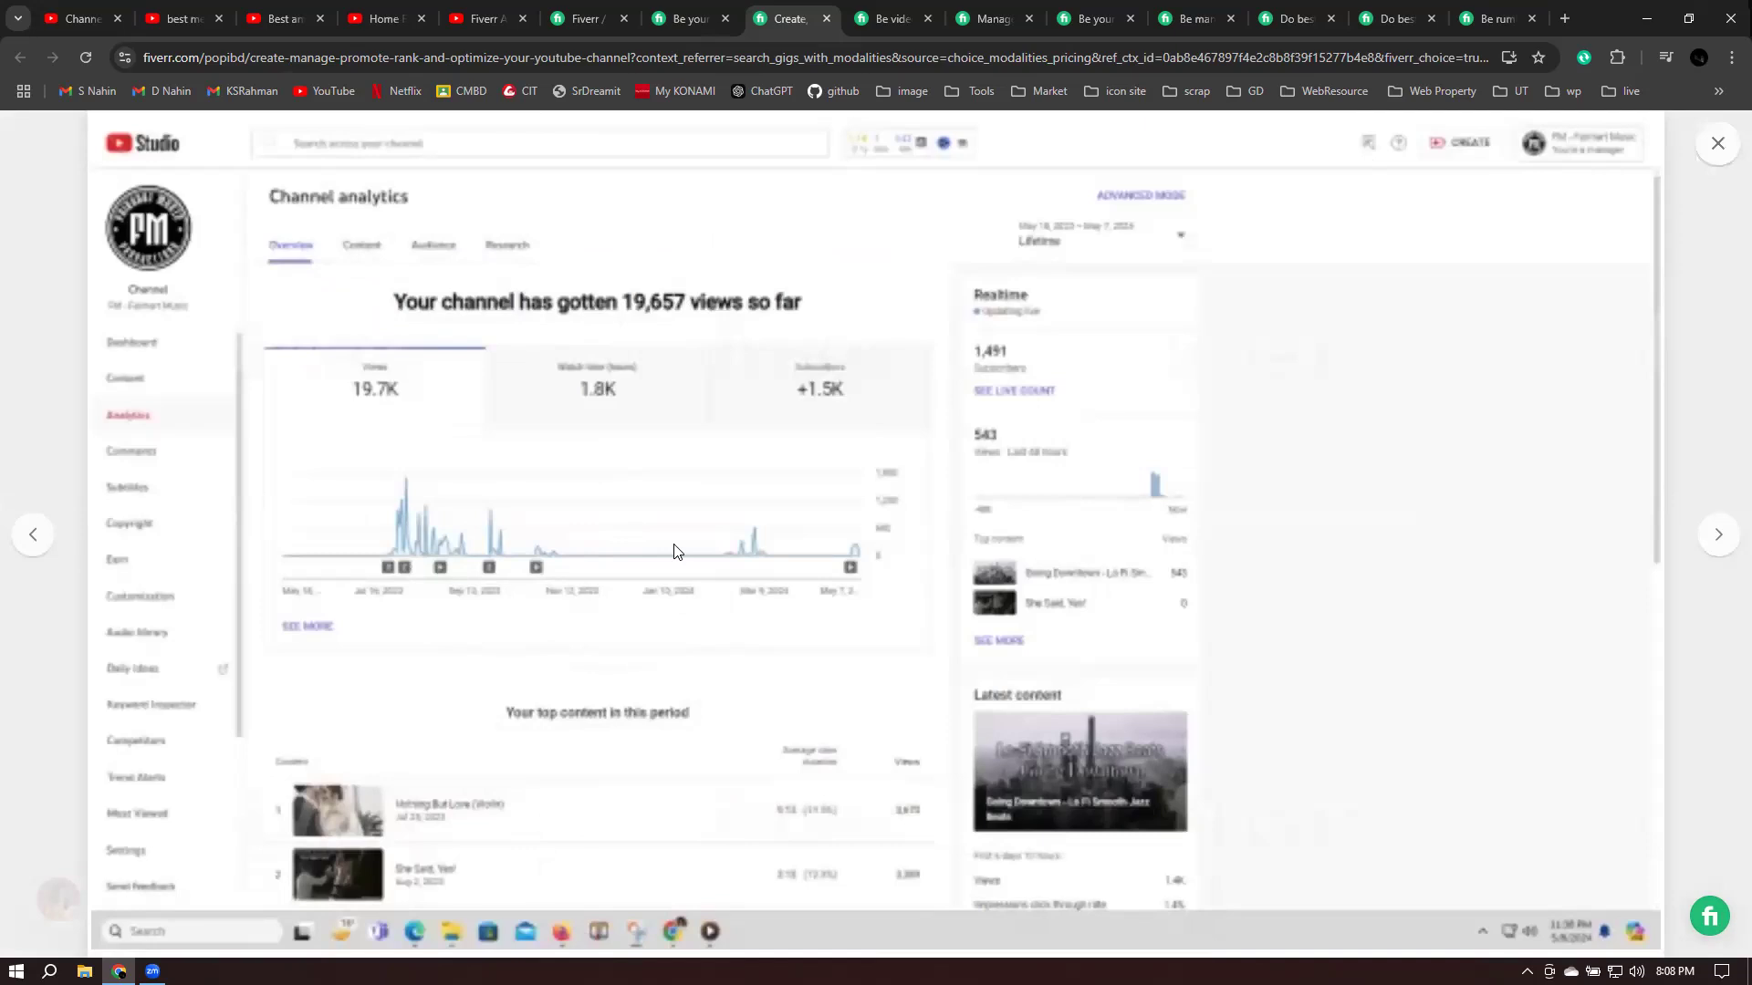
{"action": "left_click", "coordinate": [1719, 146]}
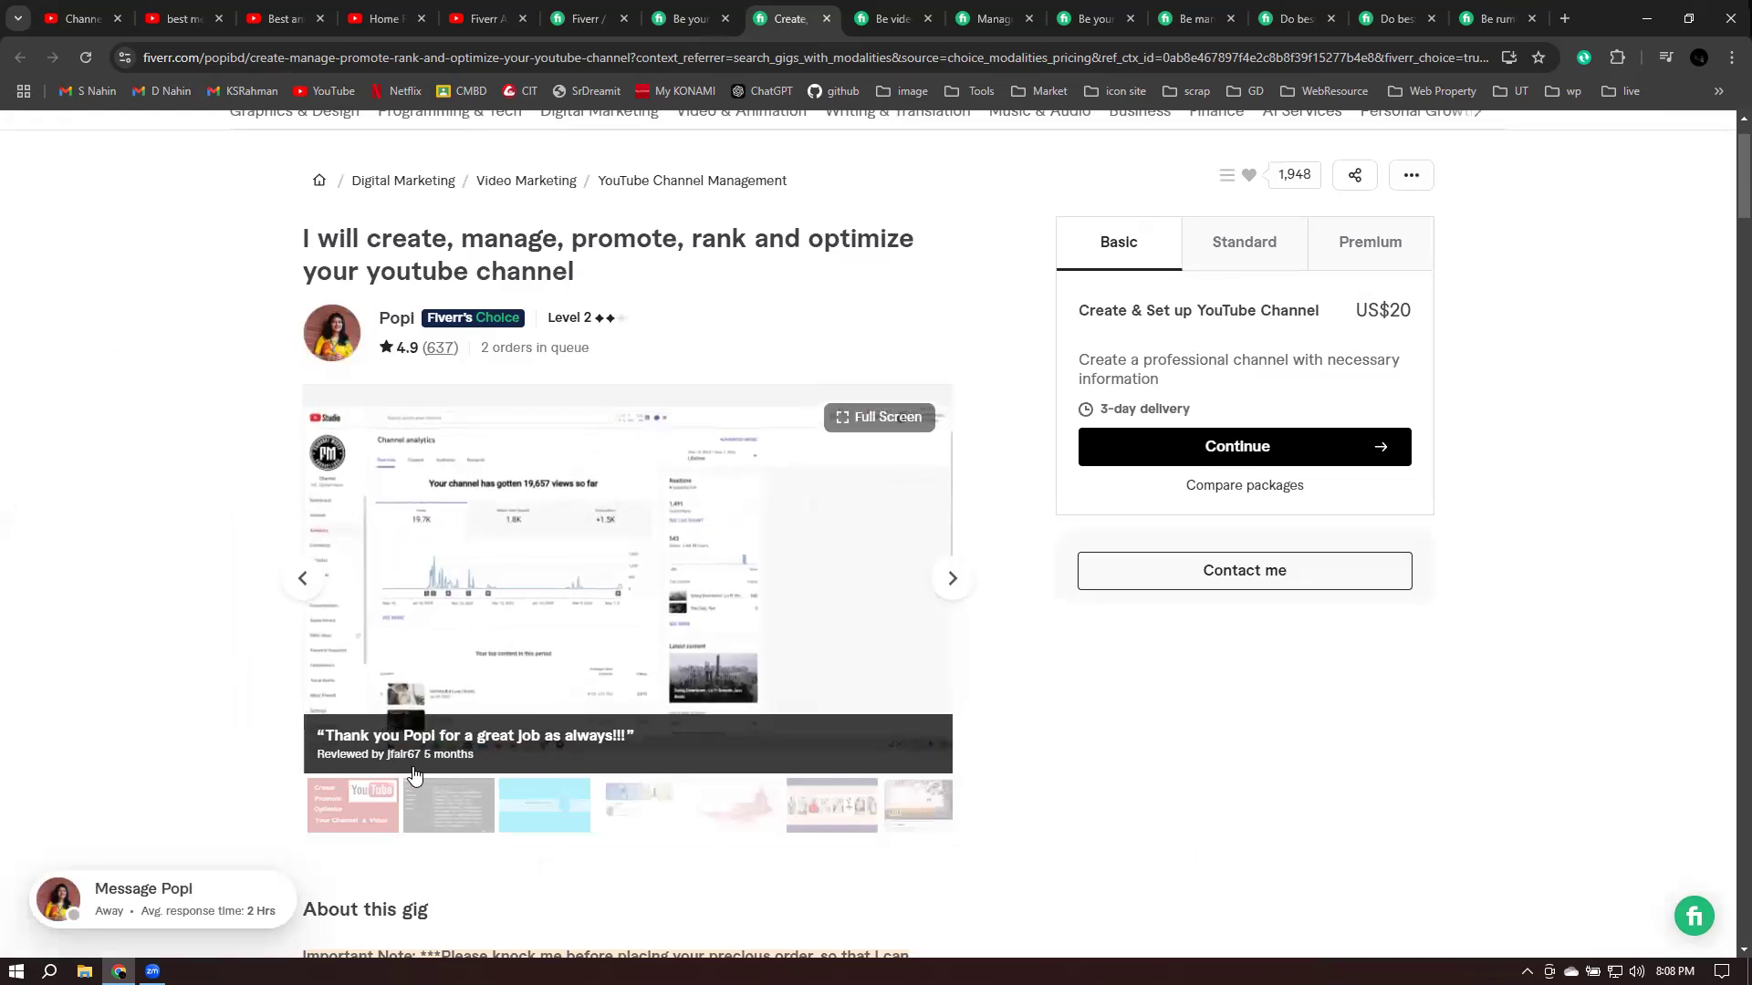
- Advance past The Daily Fluff logo and view the 77,635-views analytics screenshot full size
{"action": "left_click", "coordinate": [952, 591]}
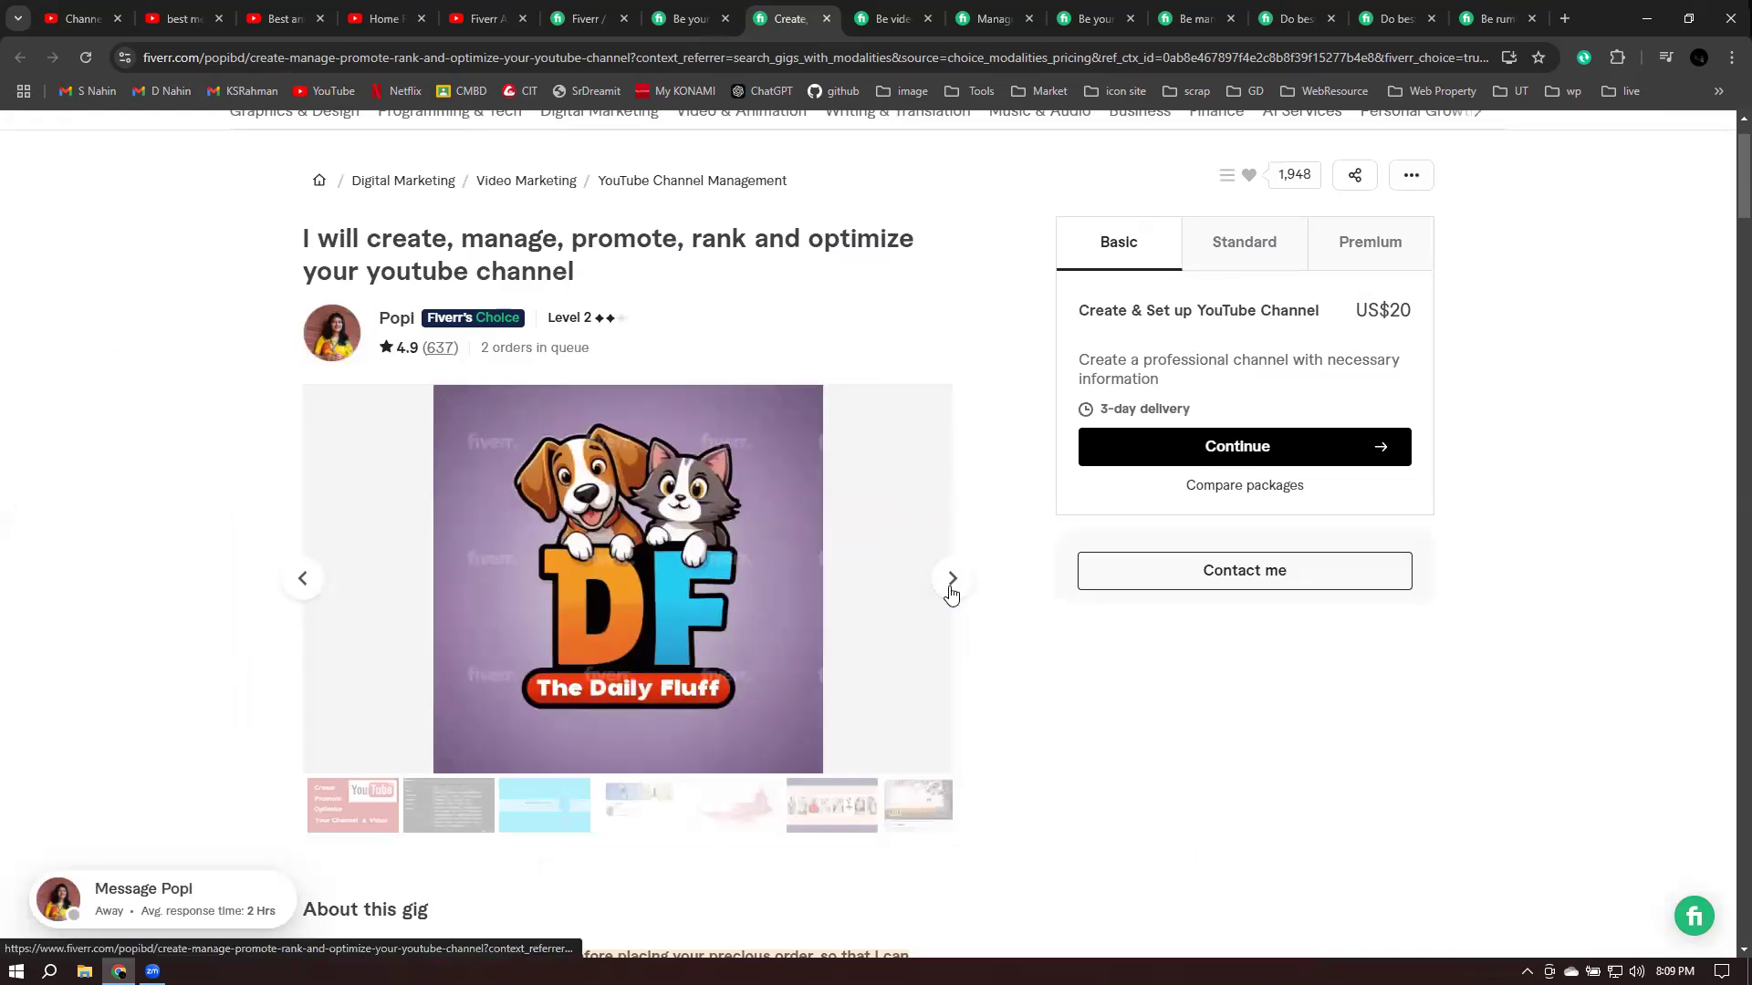
{"action": "left_click", "coordinate": [952, 579]}
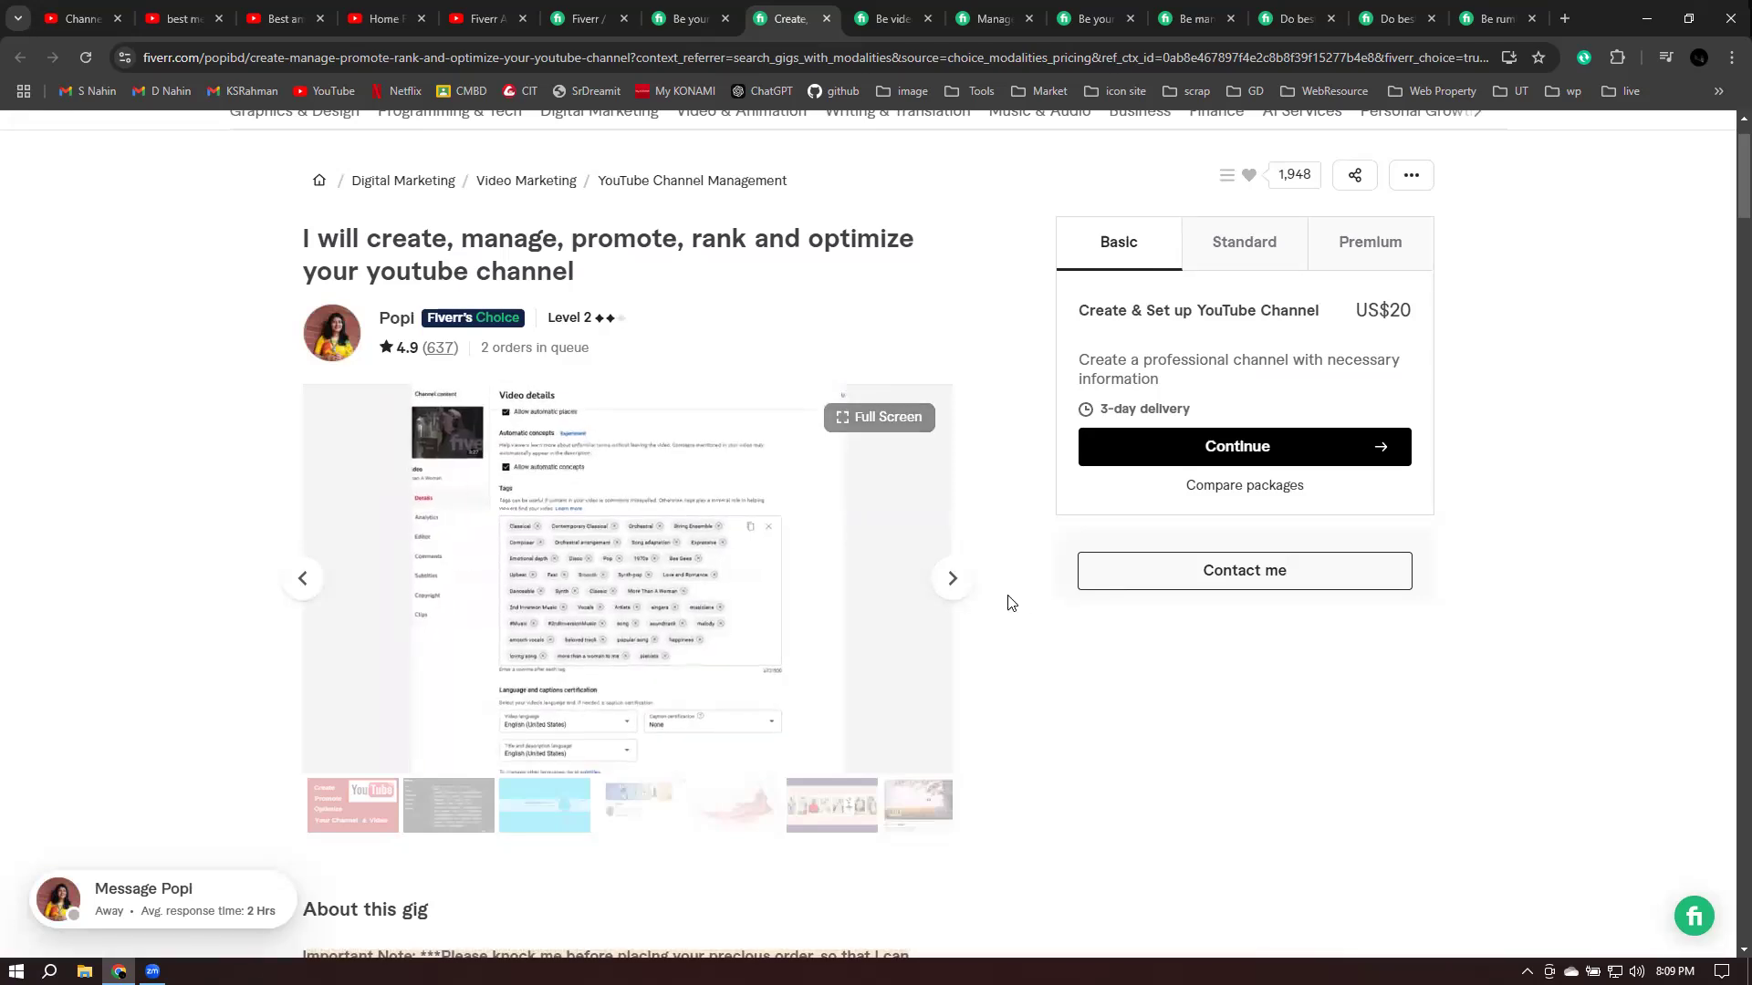
{"action": "left_click", "coordinate": [952, 579]}
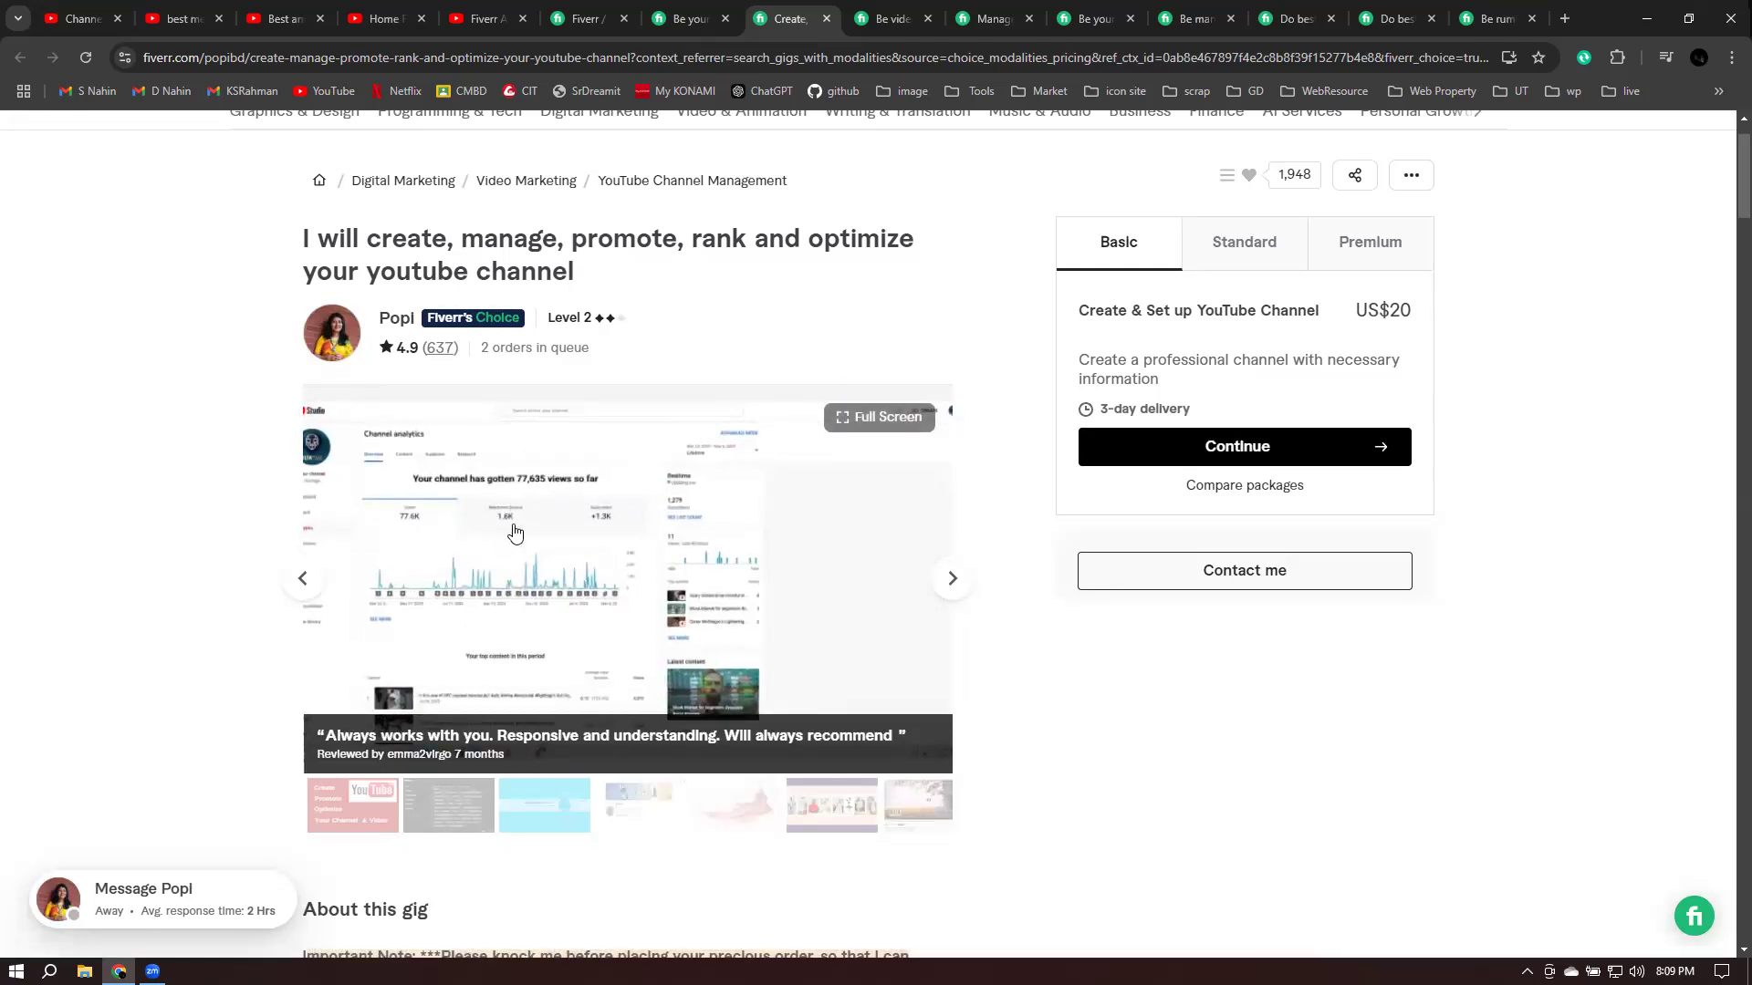
{"action": "left_click", "coordinate": [388, 622]}
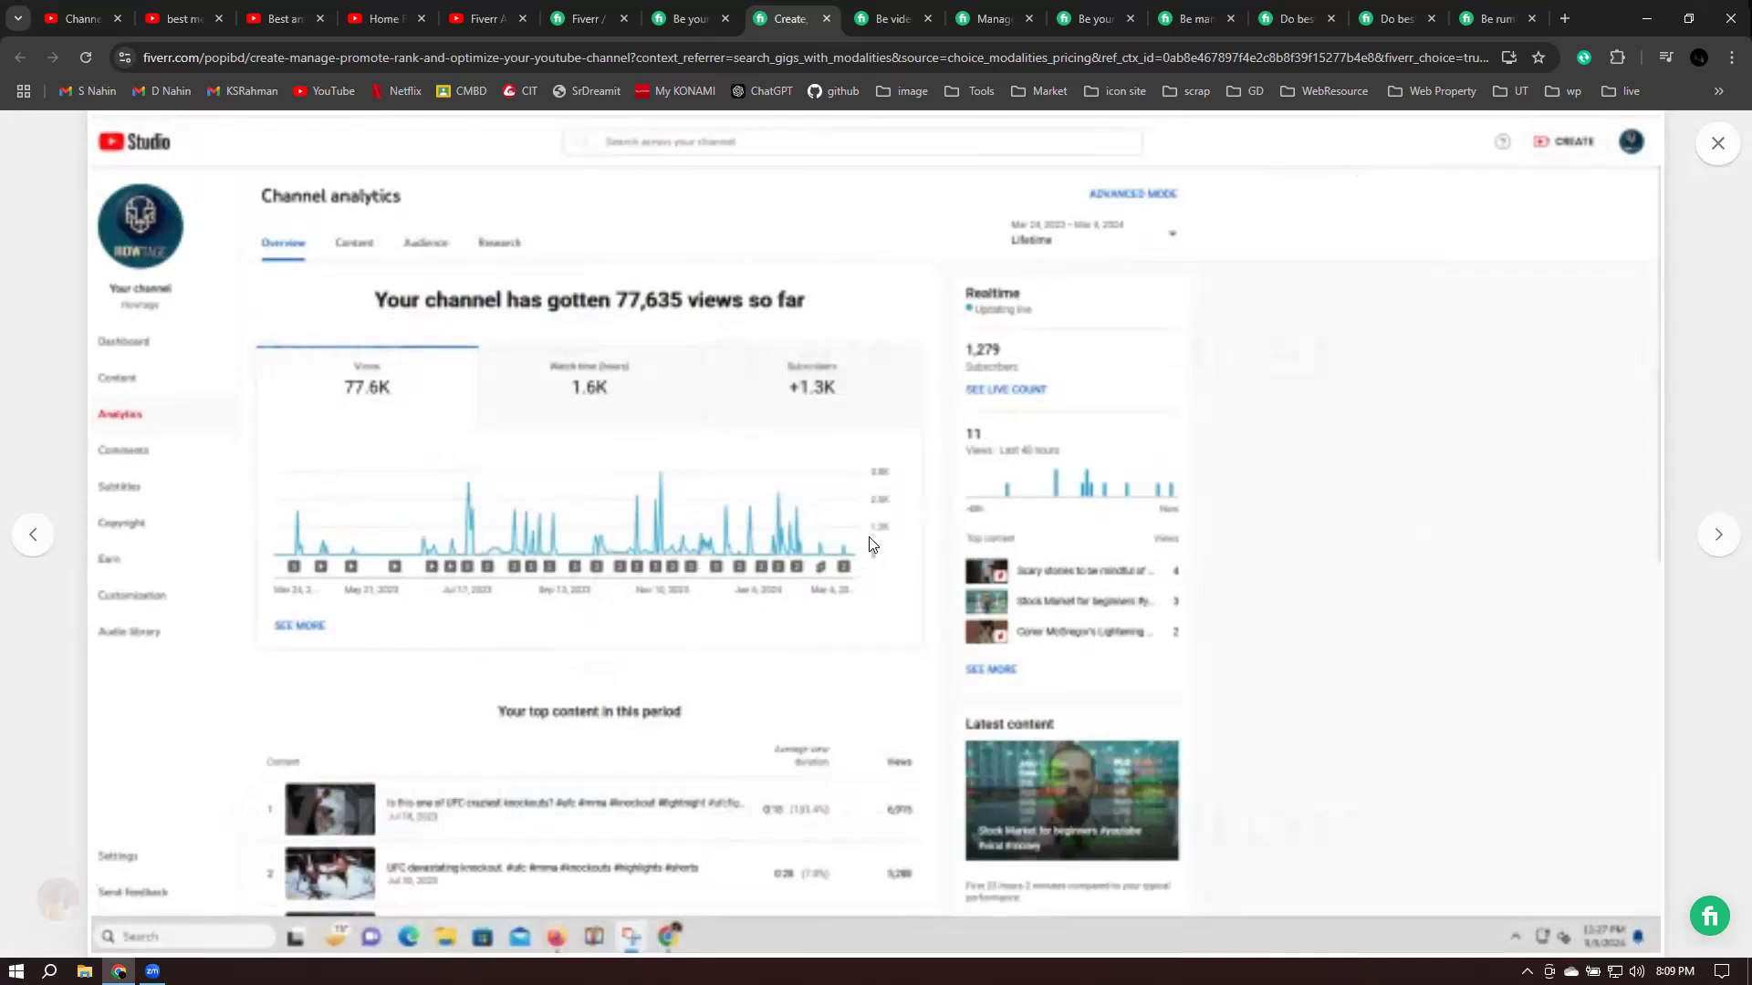
{"action": "left_click", "coordinate": [1720, 144]}
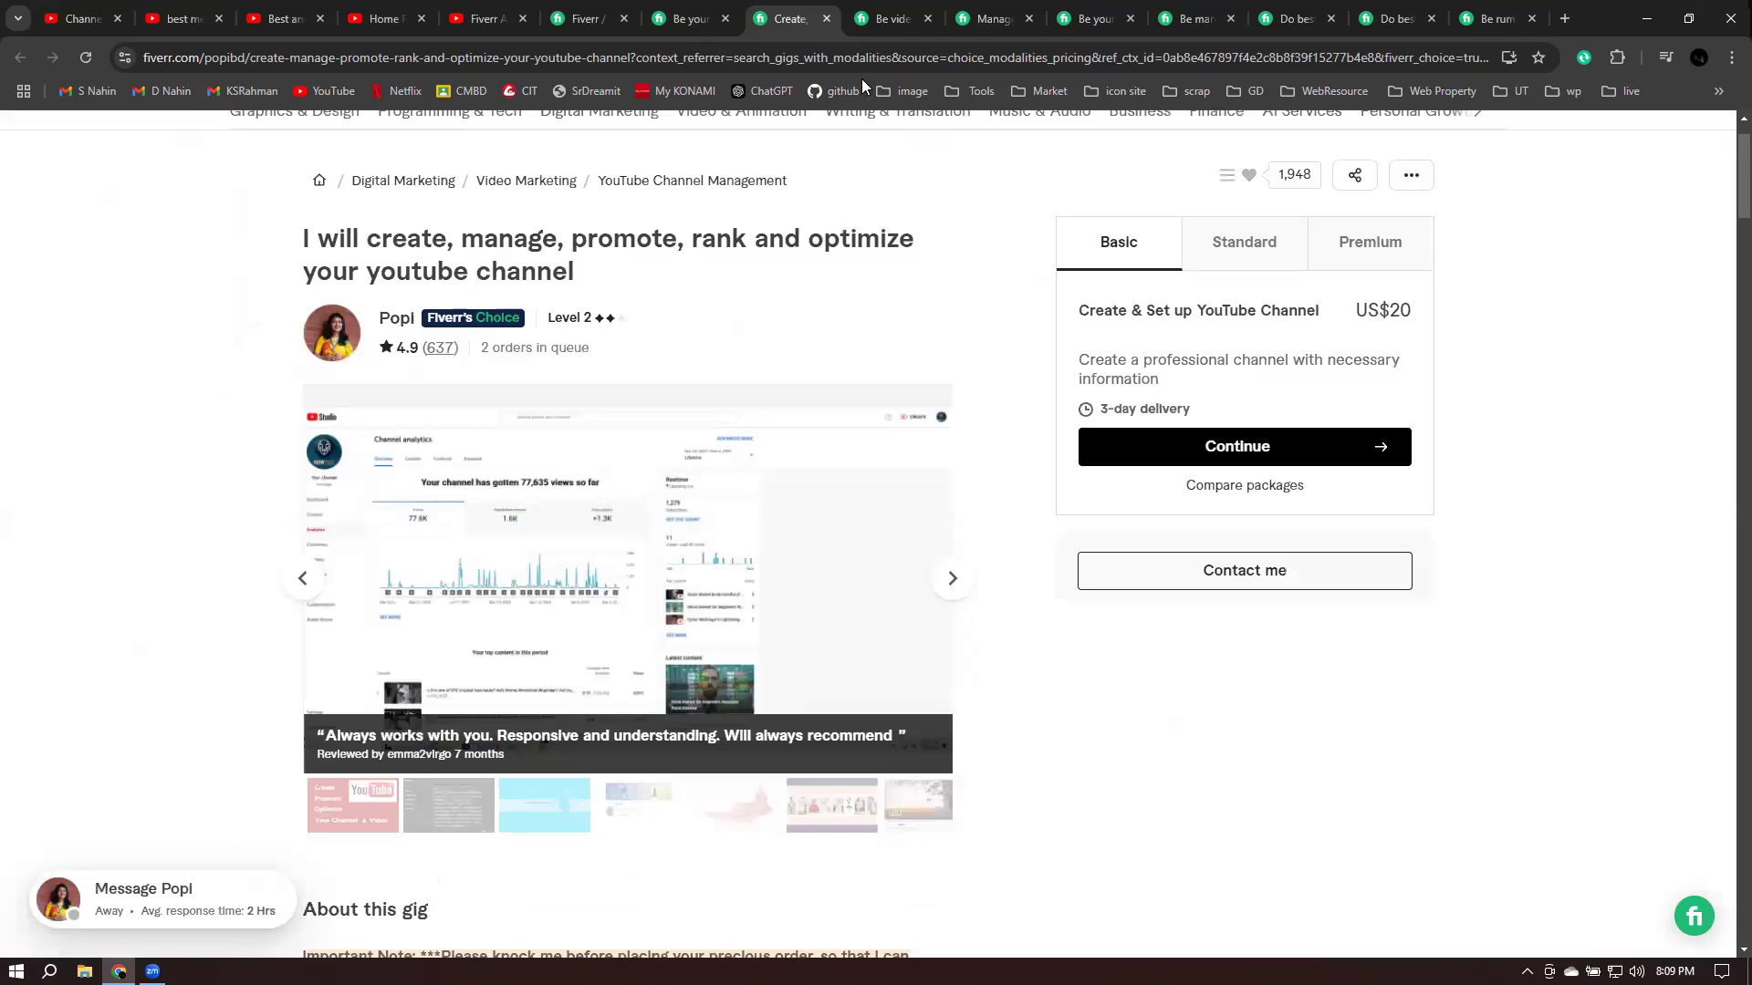
{"action": "left_click", "coordinate": [878, 22]}
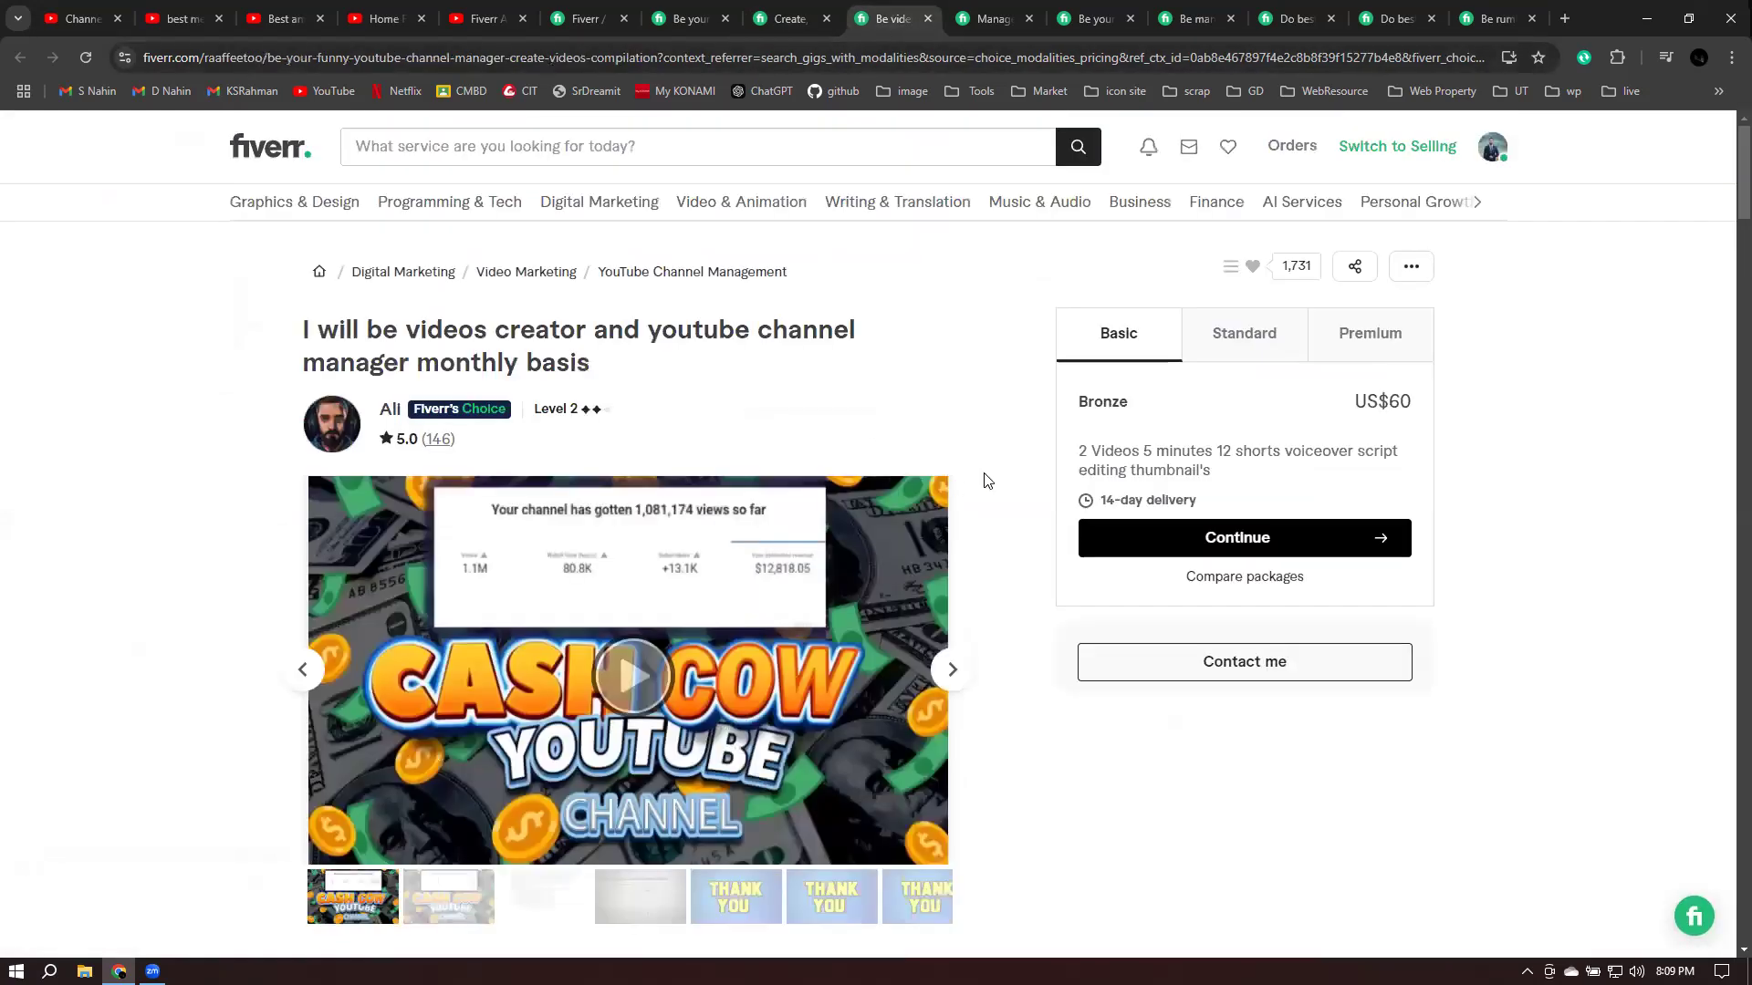
- Page the monthly videos-creator gig's gallery through the analytics screenshot to the THANK YOU slide
{"action": "scroll", "coordinate": [985, 481], "scroll_direction": "down", "scroll_amount": 3}
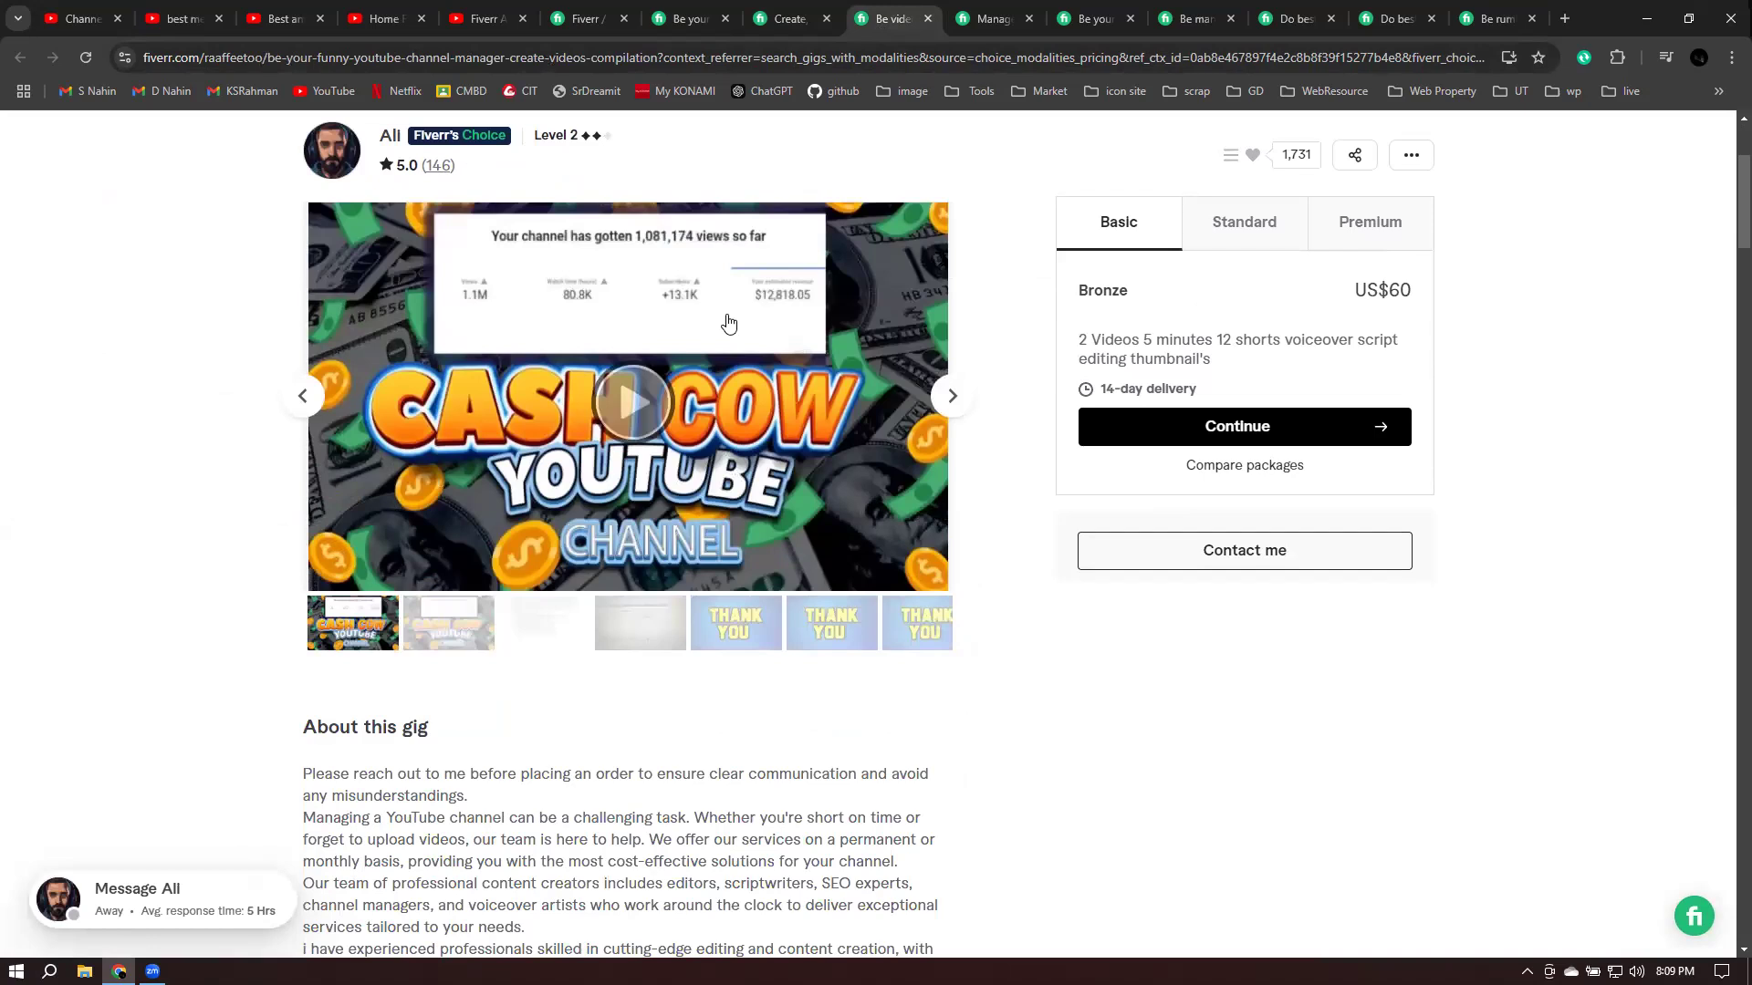
{"action": "left_click", "coordinate": [949, 398]}
{"action": "left_click", "coordinate": [949, 397]}
{"action": "left_click", "coordinate": [949, 398]}
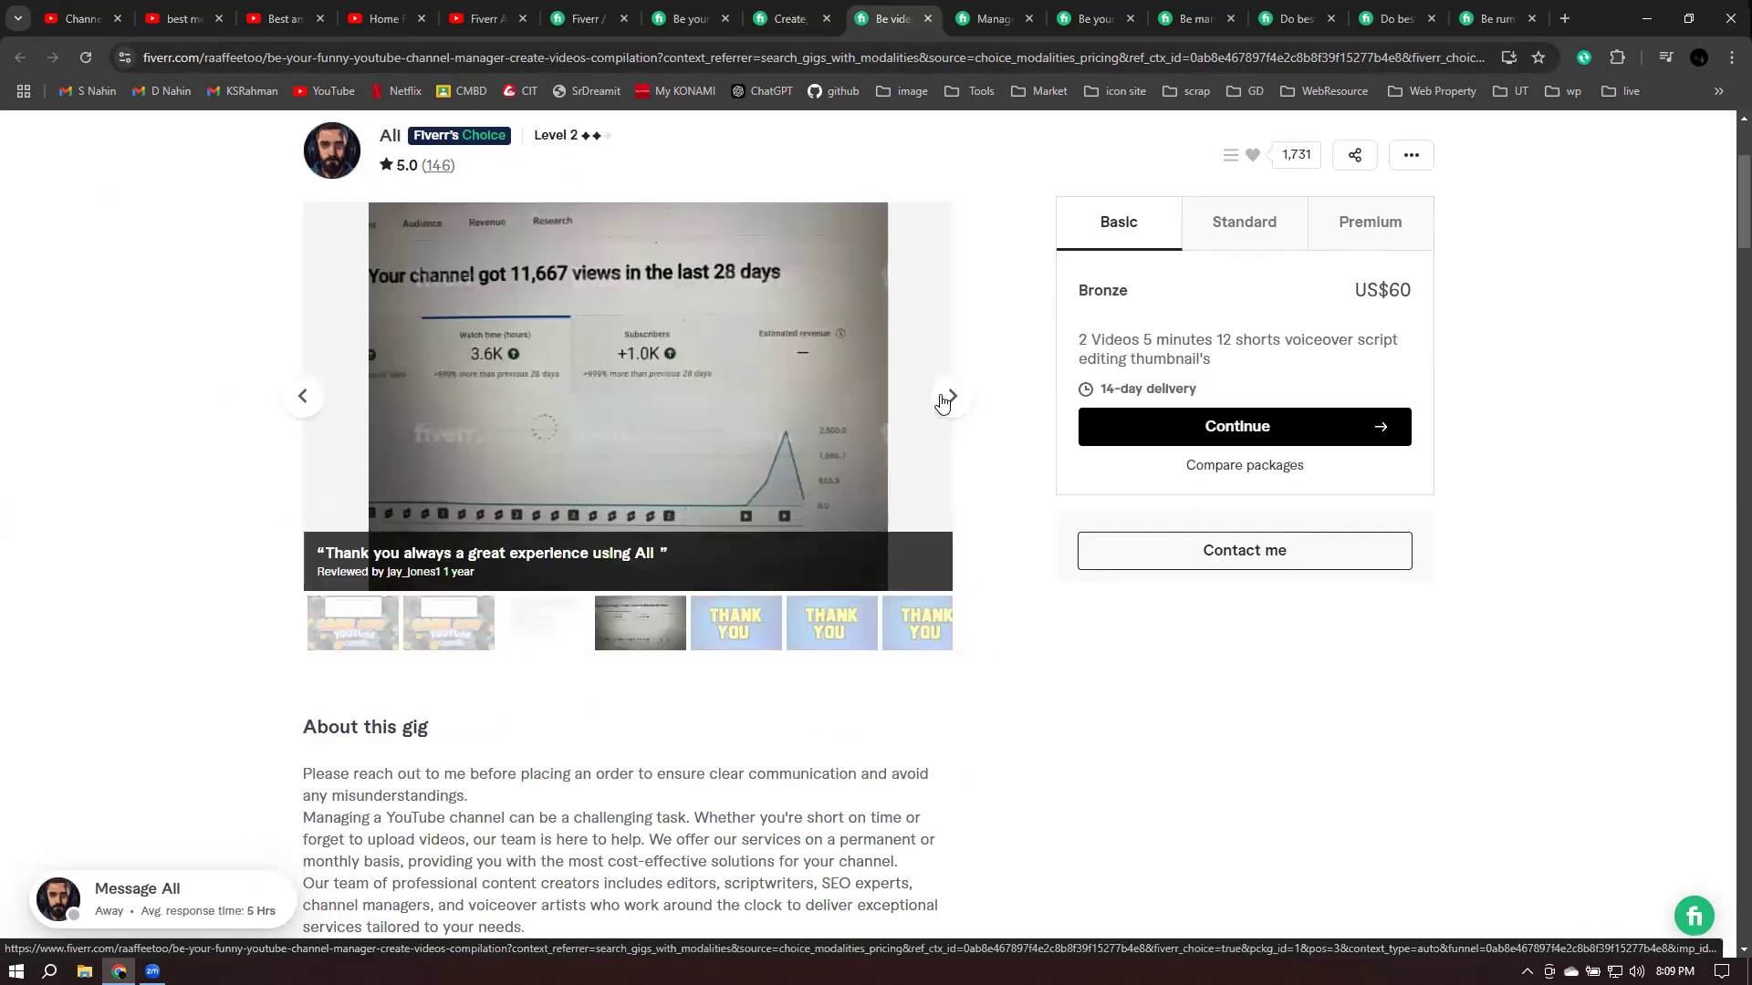
{"action": "scroll", "coordinate": [942, 402], "scroll_direction": "up", "scroll_amount": 1}
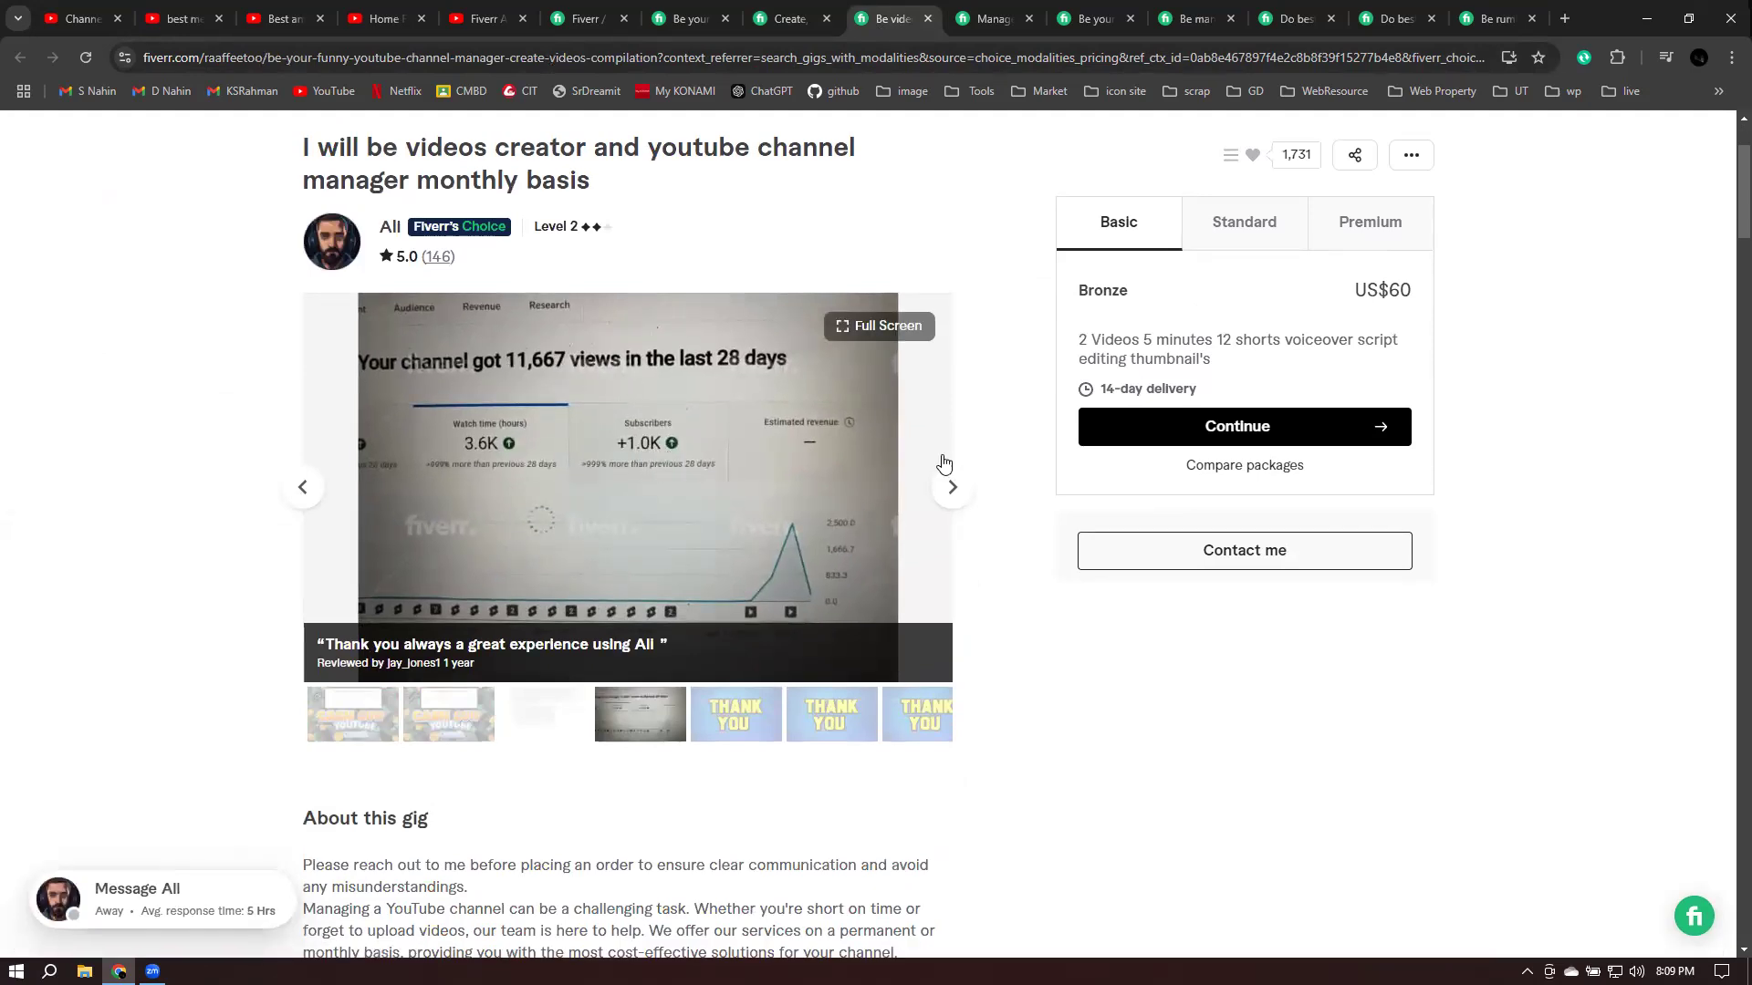
{"action": "left_click", "coordinate": [950, 489]}
{"action": "left_click", "coordinate": [950, 489]}
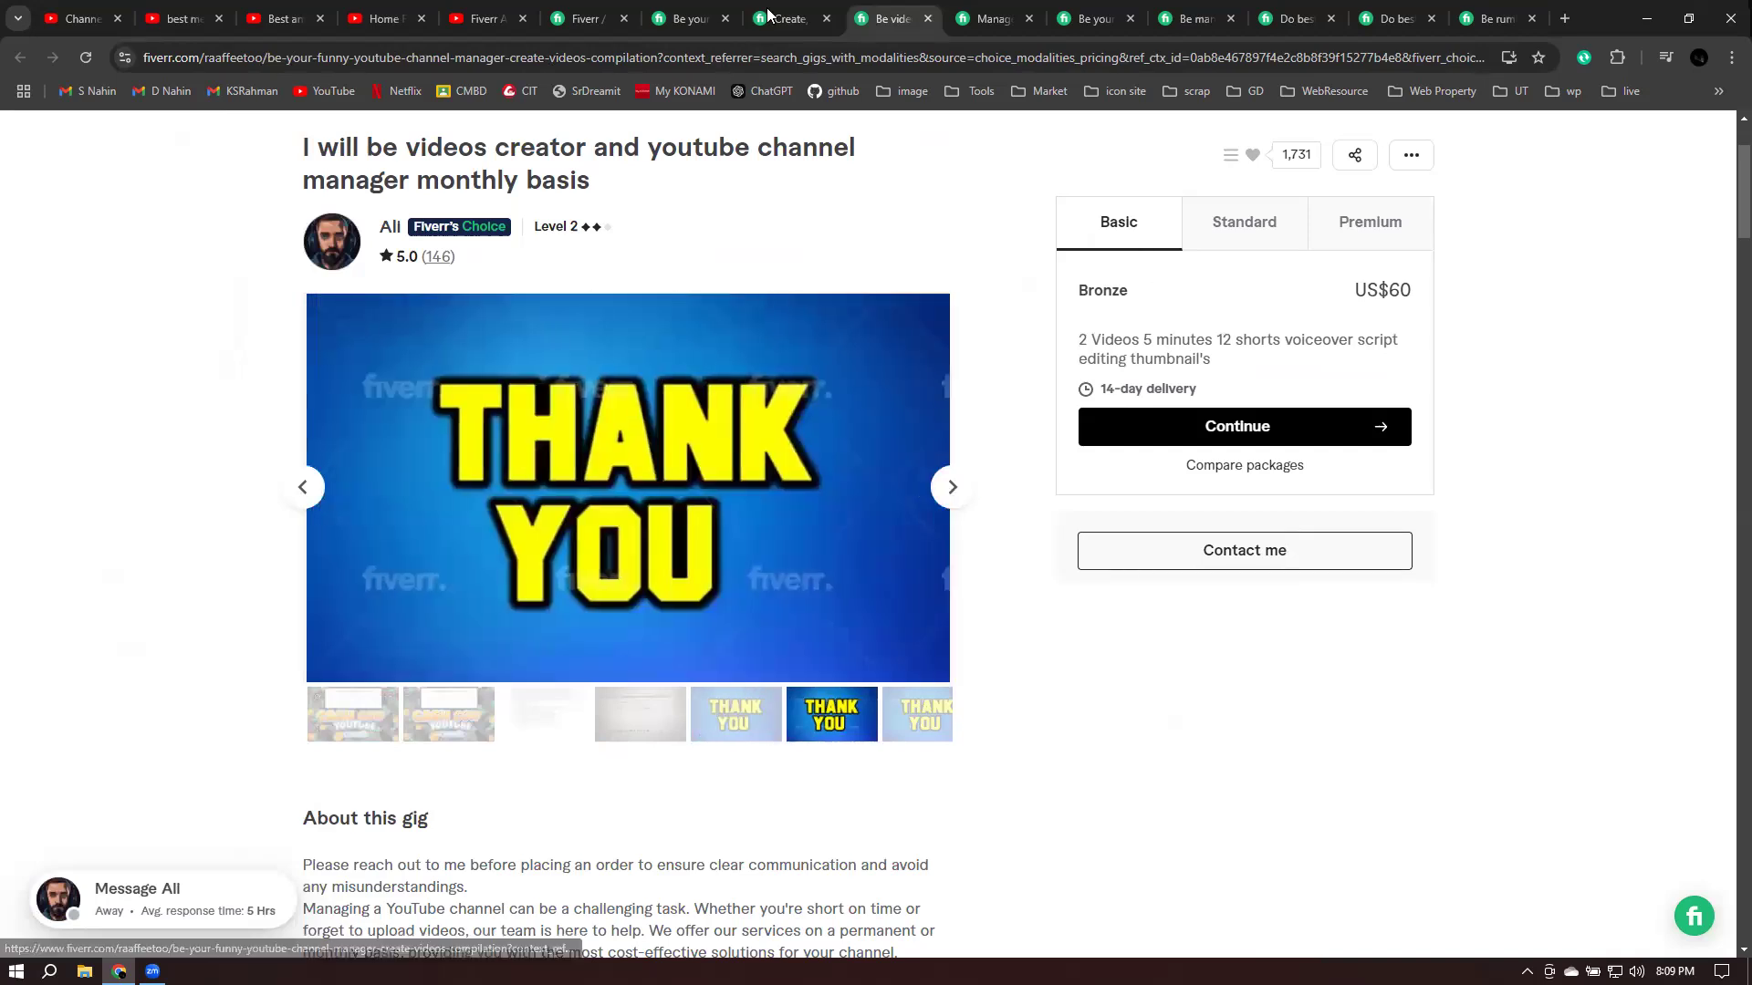
- Switch to the 'I will manage your youtube channel' gig and read its About this gig section
{"action": "left_click", "coordinate": [990, 19]}
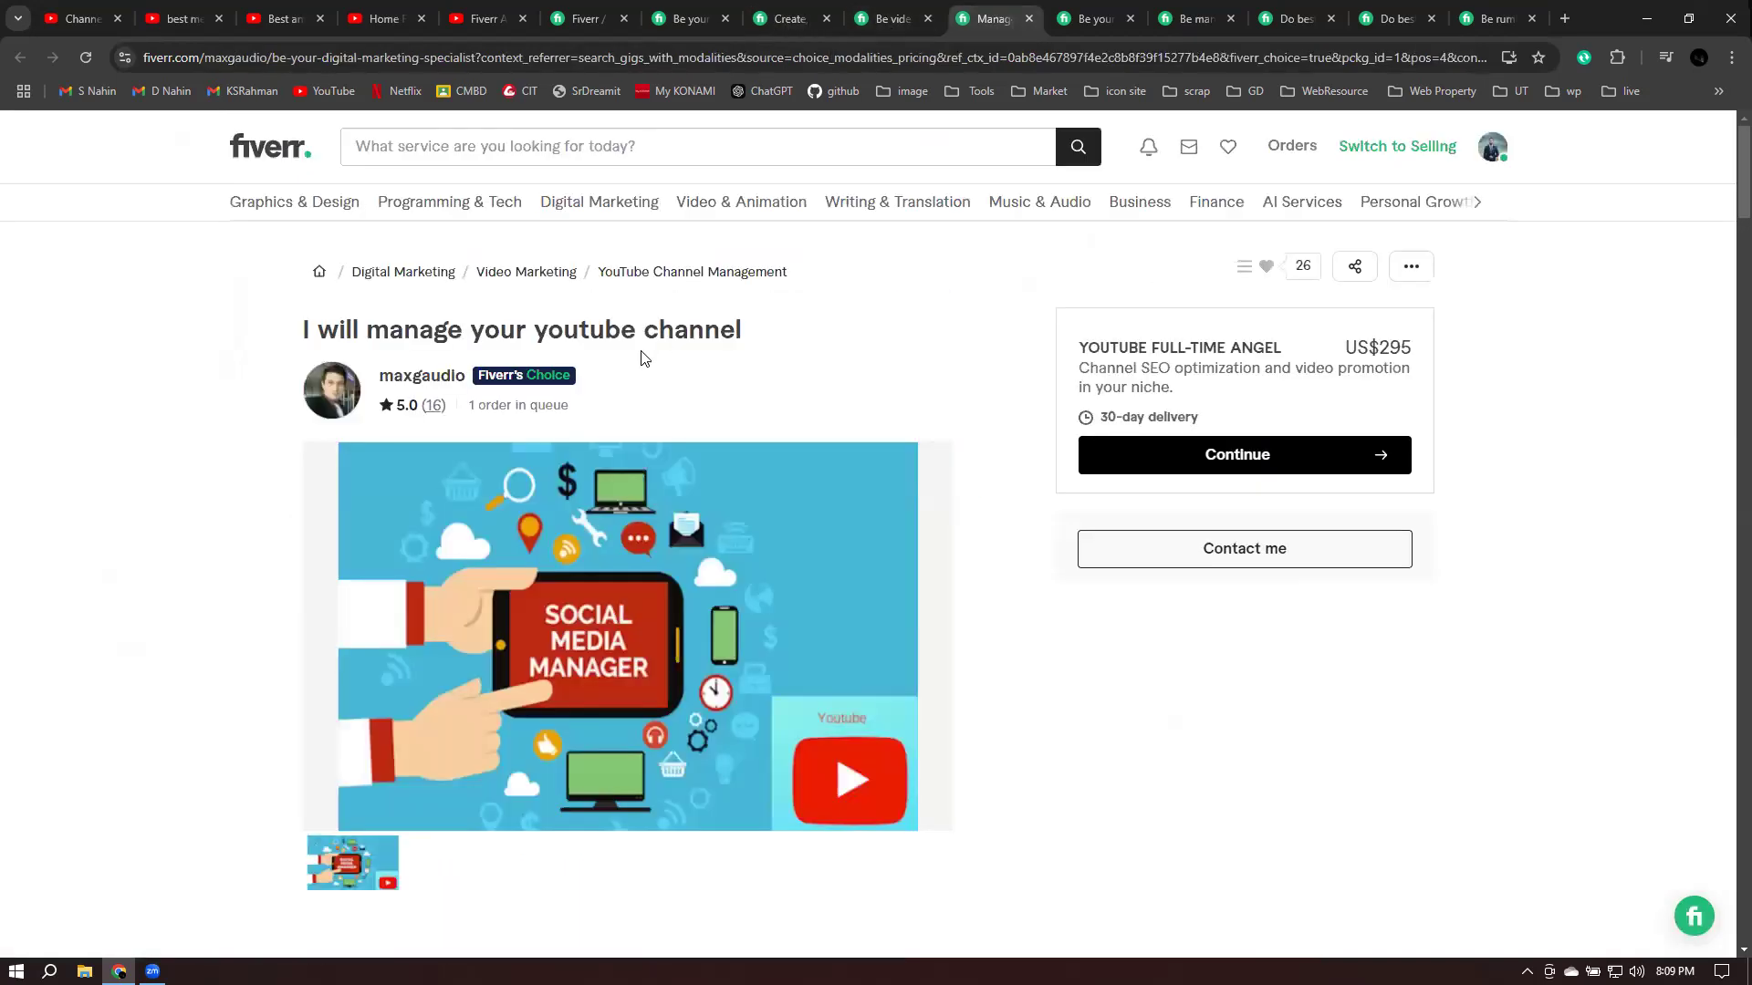
{"action": "left_click_drag", "start_coordinate": [322, 325], "coordinate": [827, 340]}
{"action": "left_click", "coordinate": [1038, 487]}
{"action": "scroll", "coordinate": [1037, 487], "scroll_direction": "down", "scroll_amount": 1}
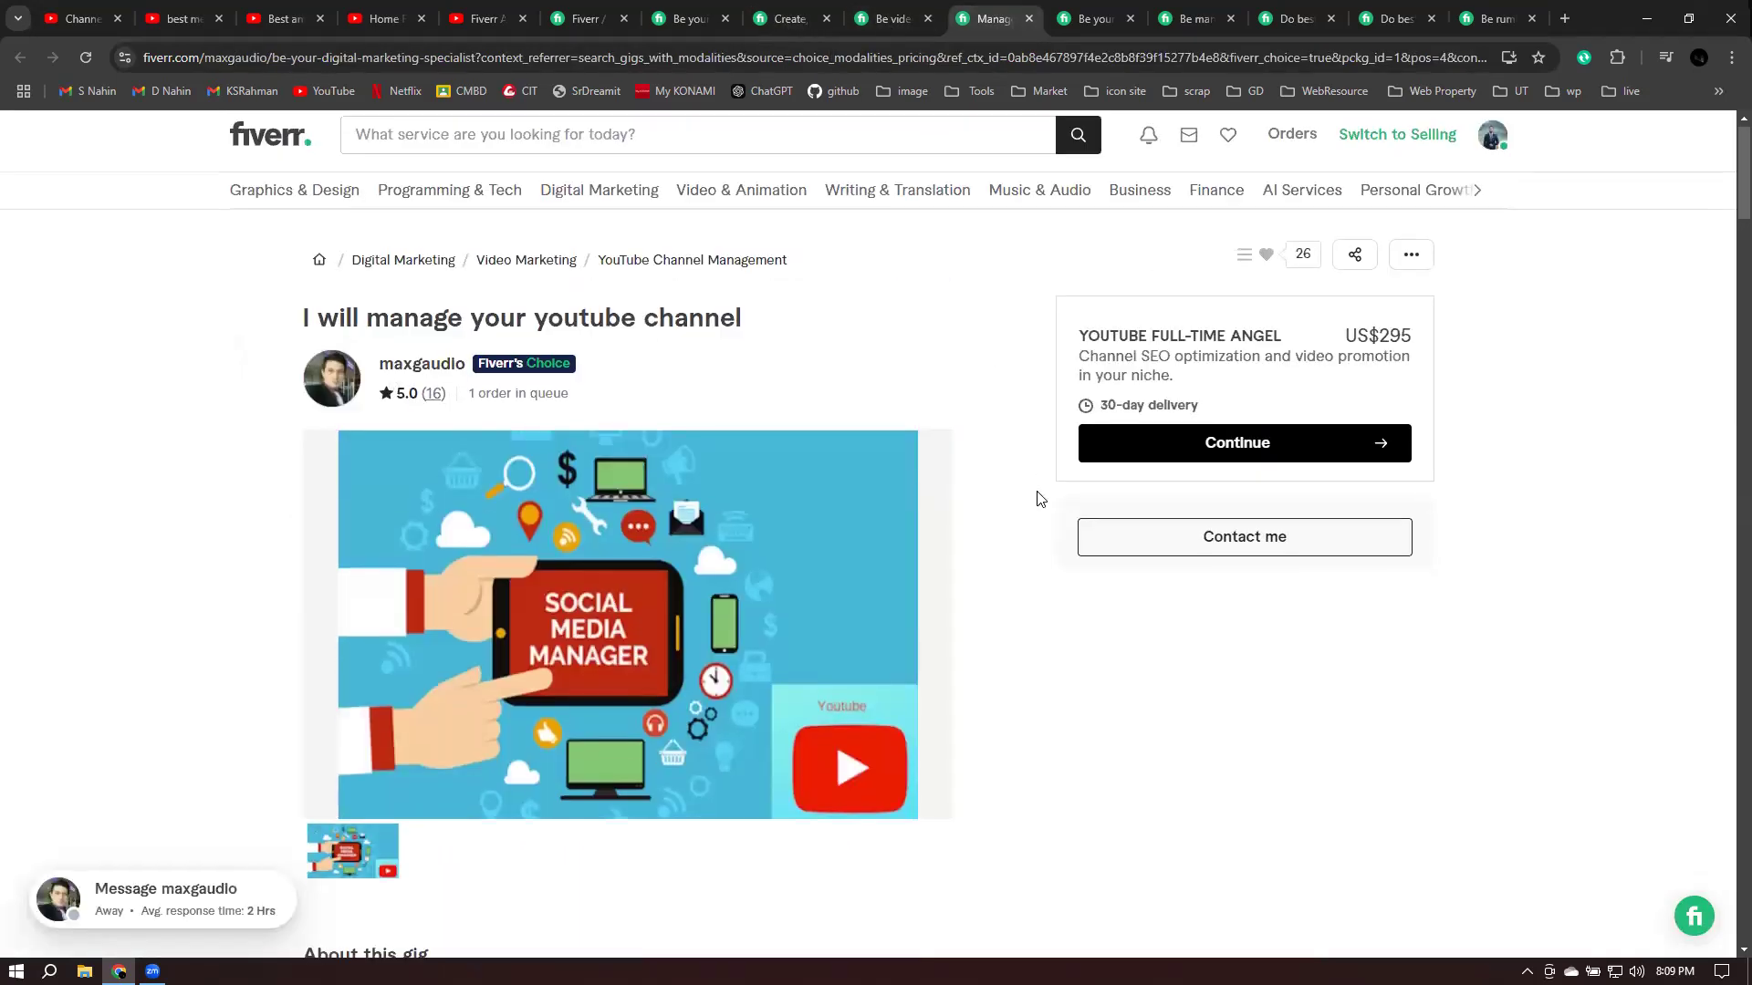
{"action": "scroll", "coordinate": [1037, 499], "scroll_direction": "down", "scroll_amount": 5}
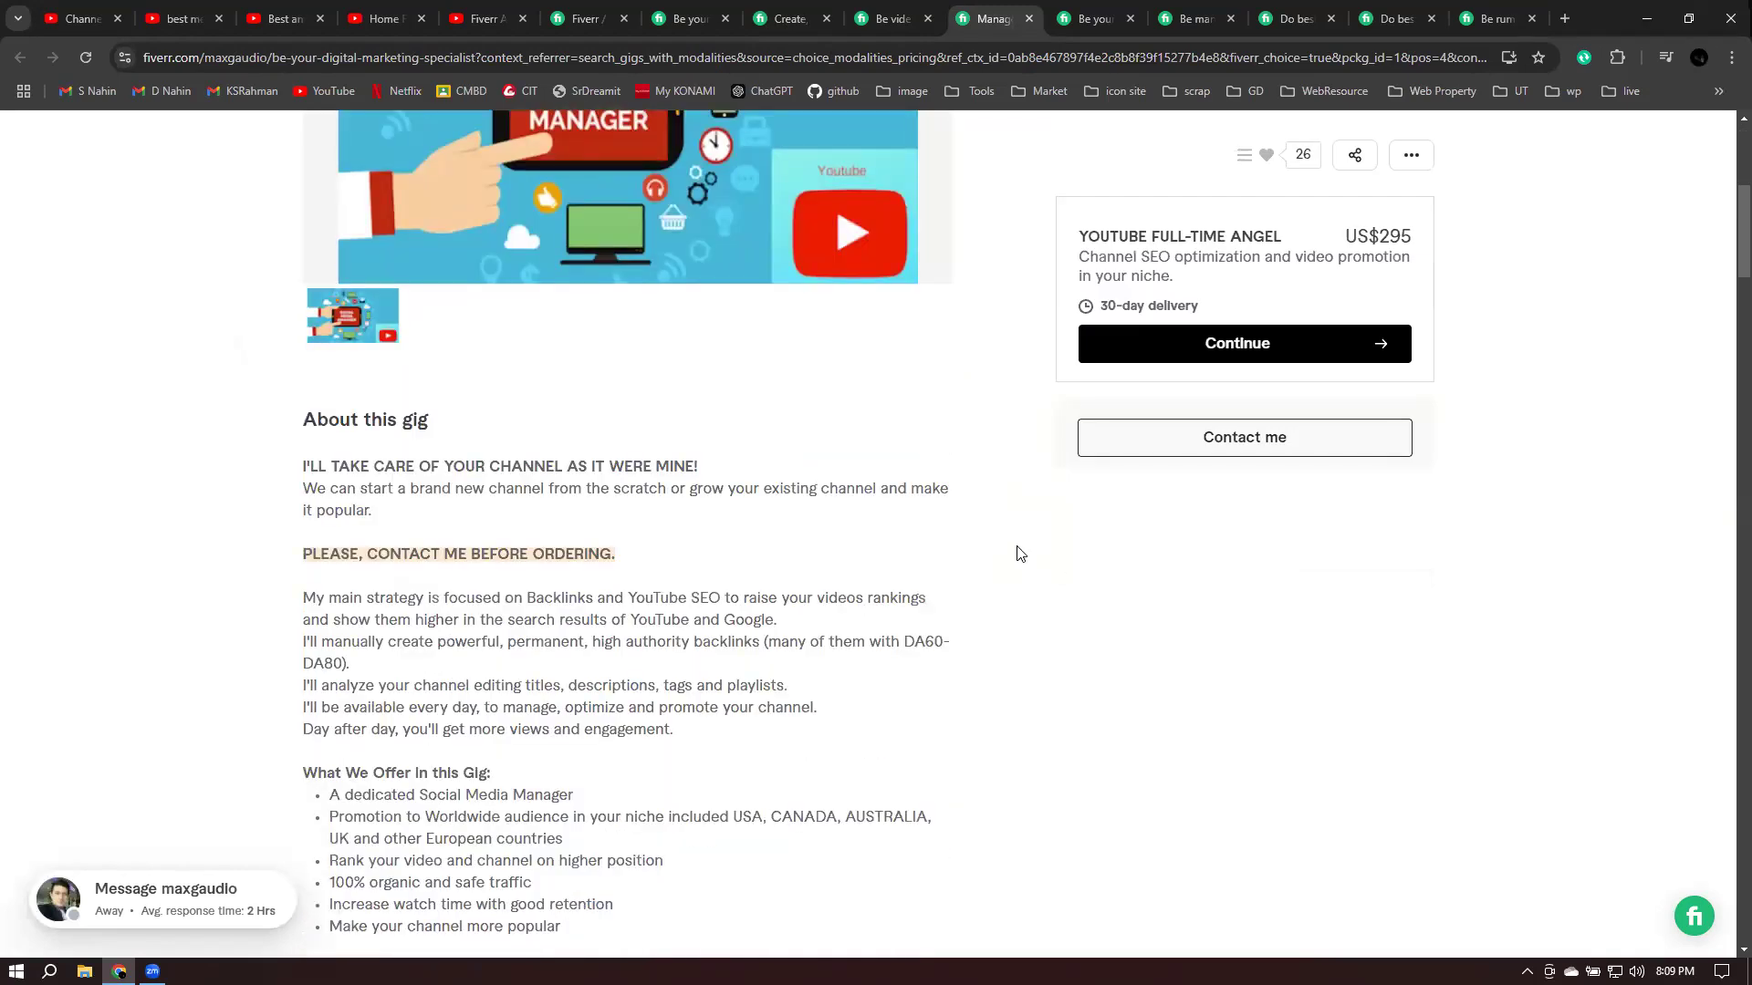
{"action": "scroll", "coordinate": [1004, 499], "scroll_direction": "down", "scroll_amount": 4}
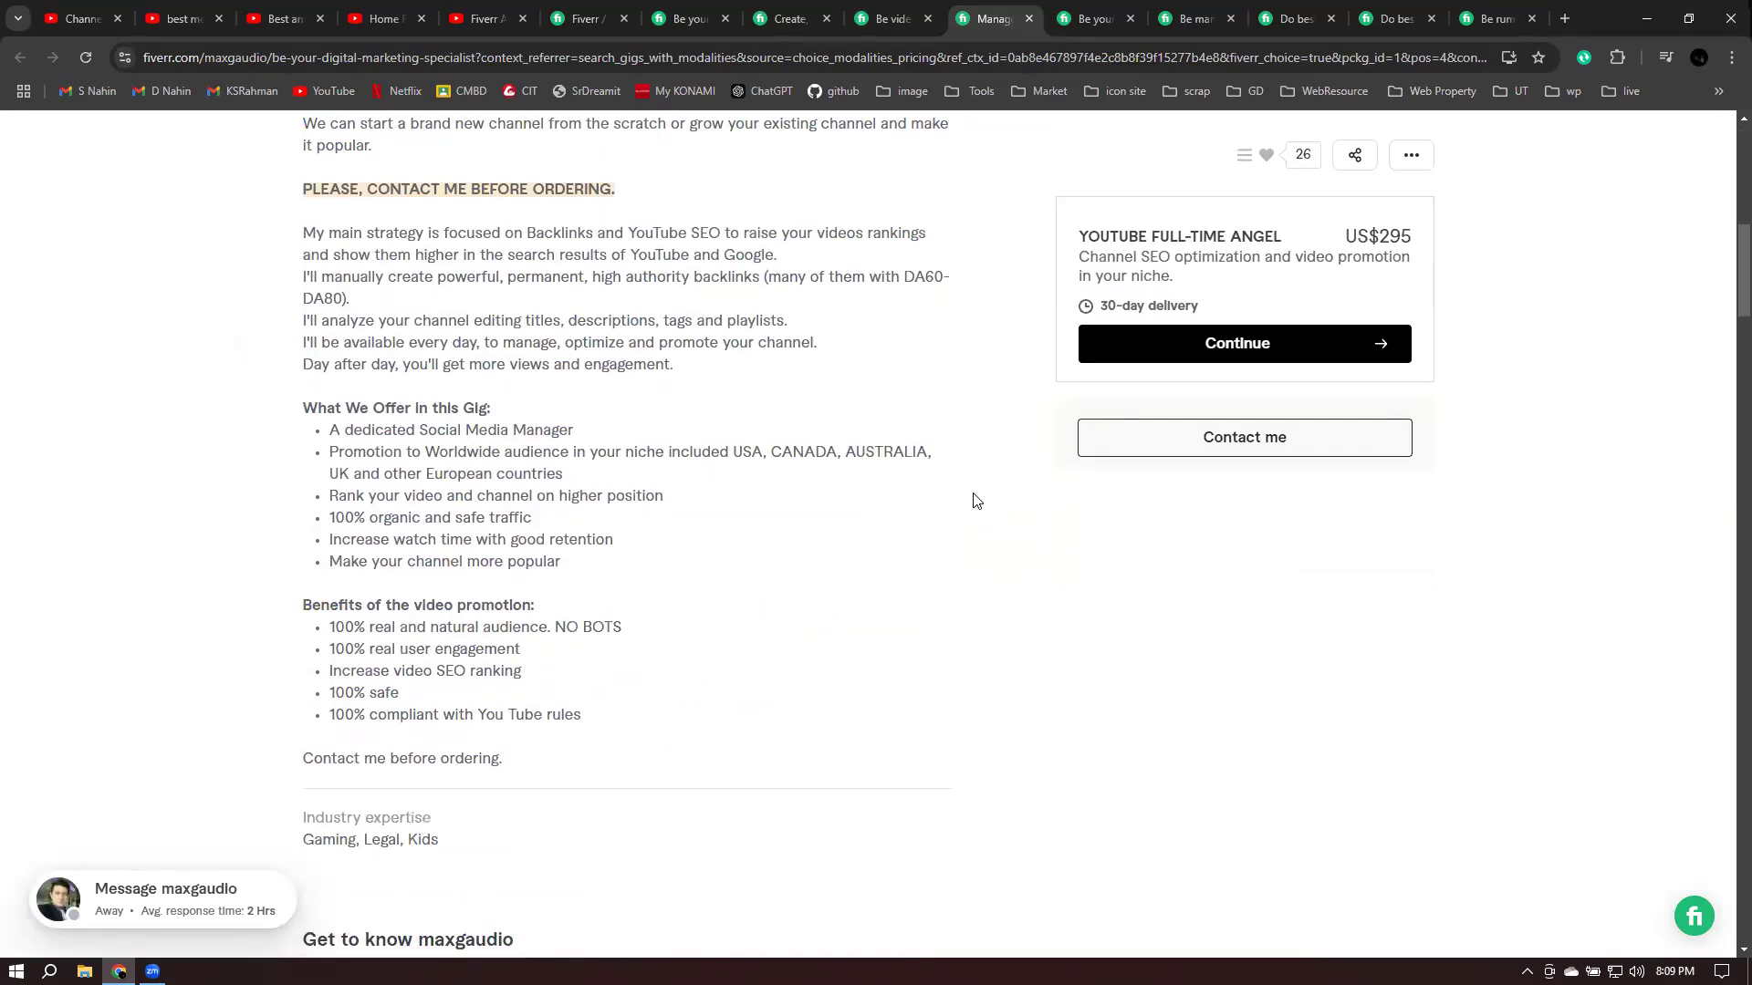